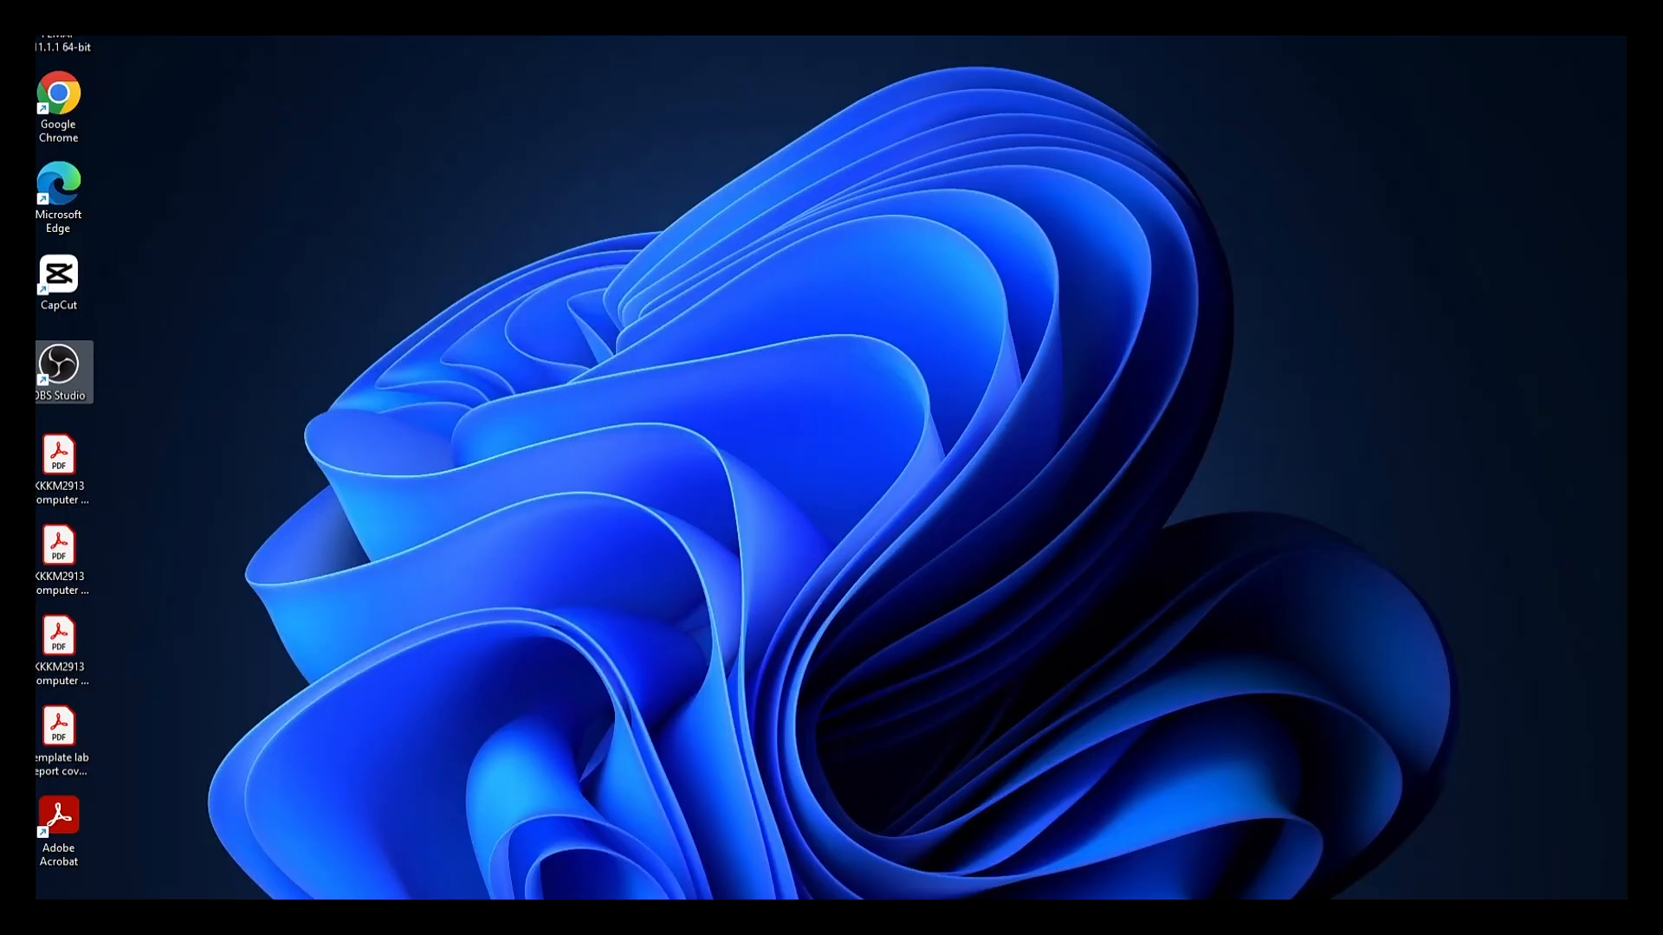
# Open the Siemens Licensing Tool and check which NX bundles are applied in its bundle settings.
pyautogui.press('super')
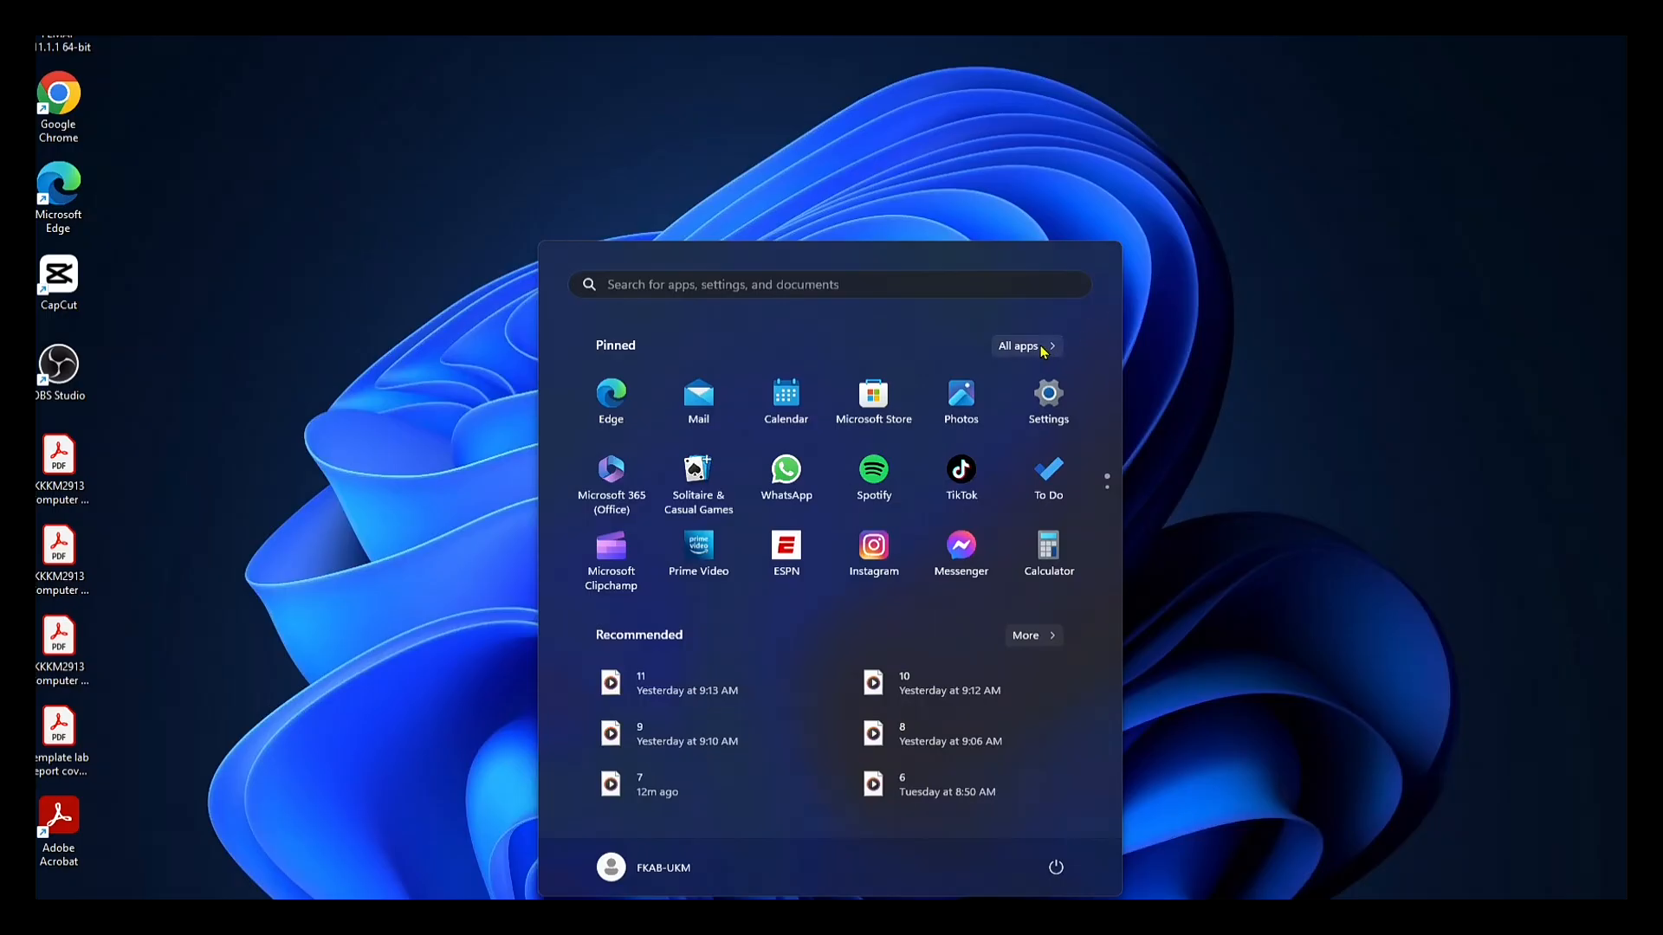
pyautogui.click(1043, 350)
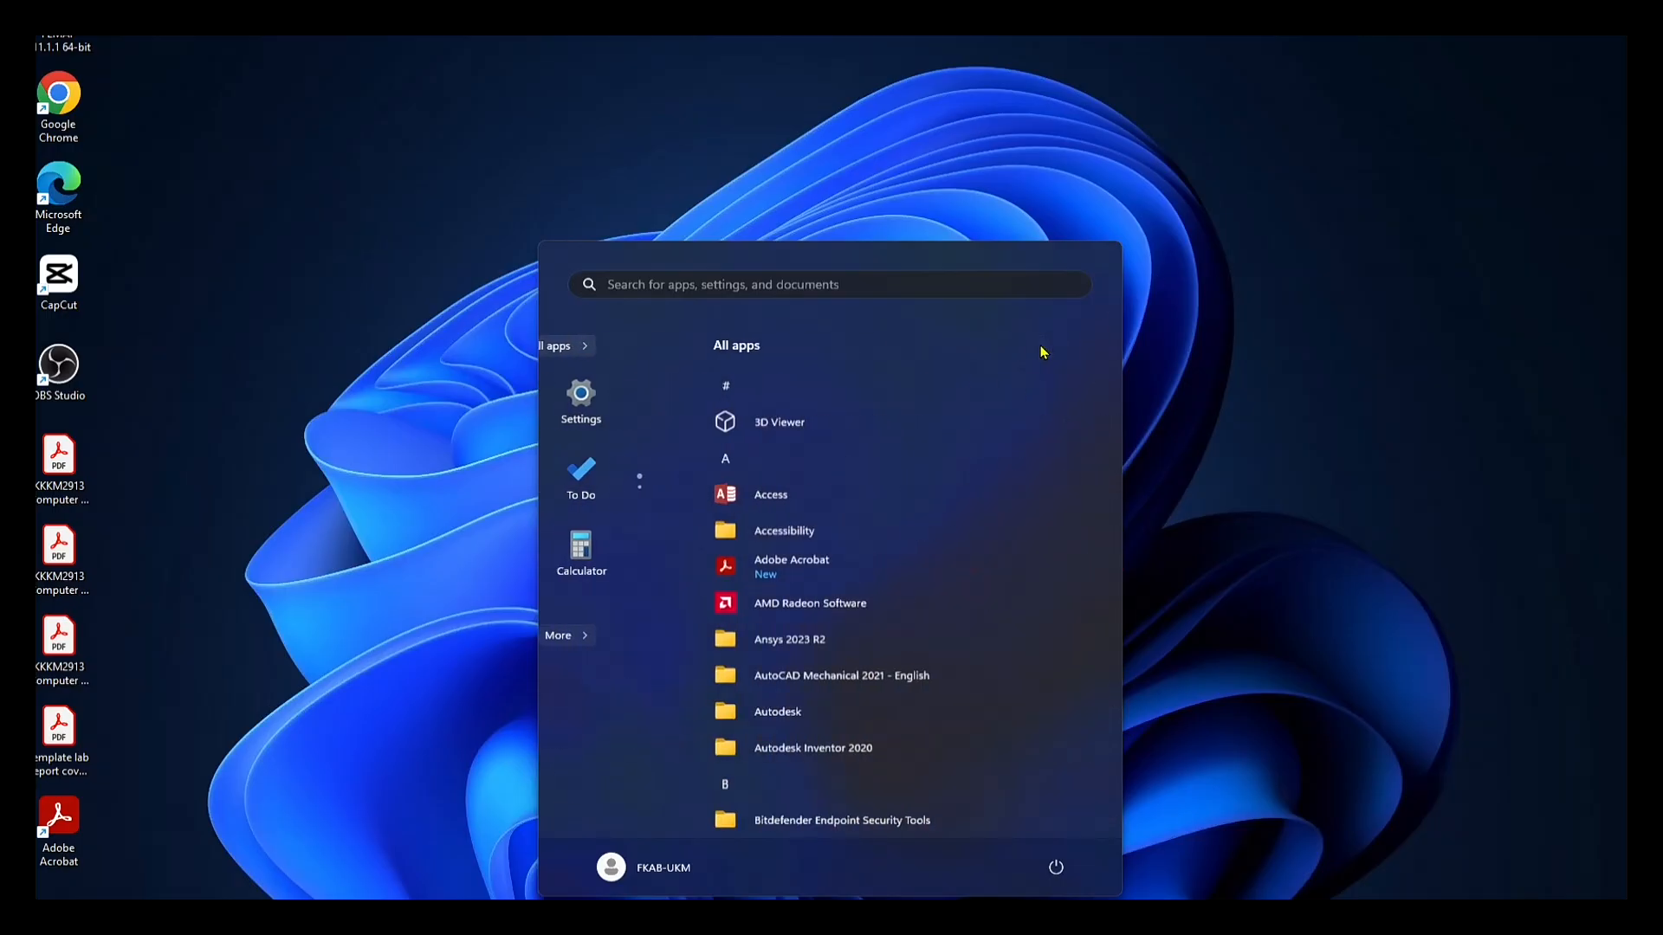
pyautogui.click(623, 397)
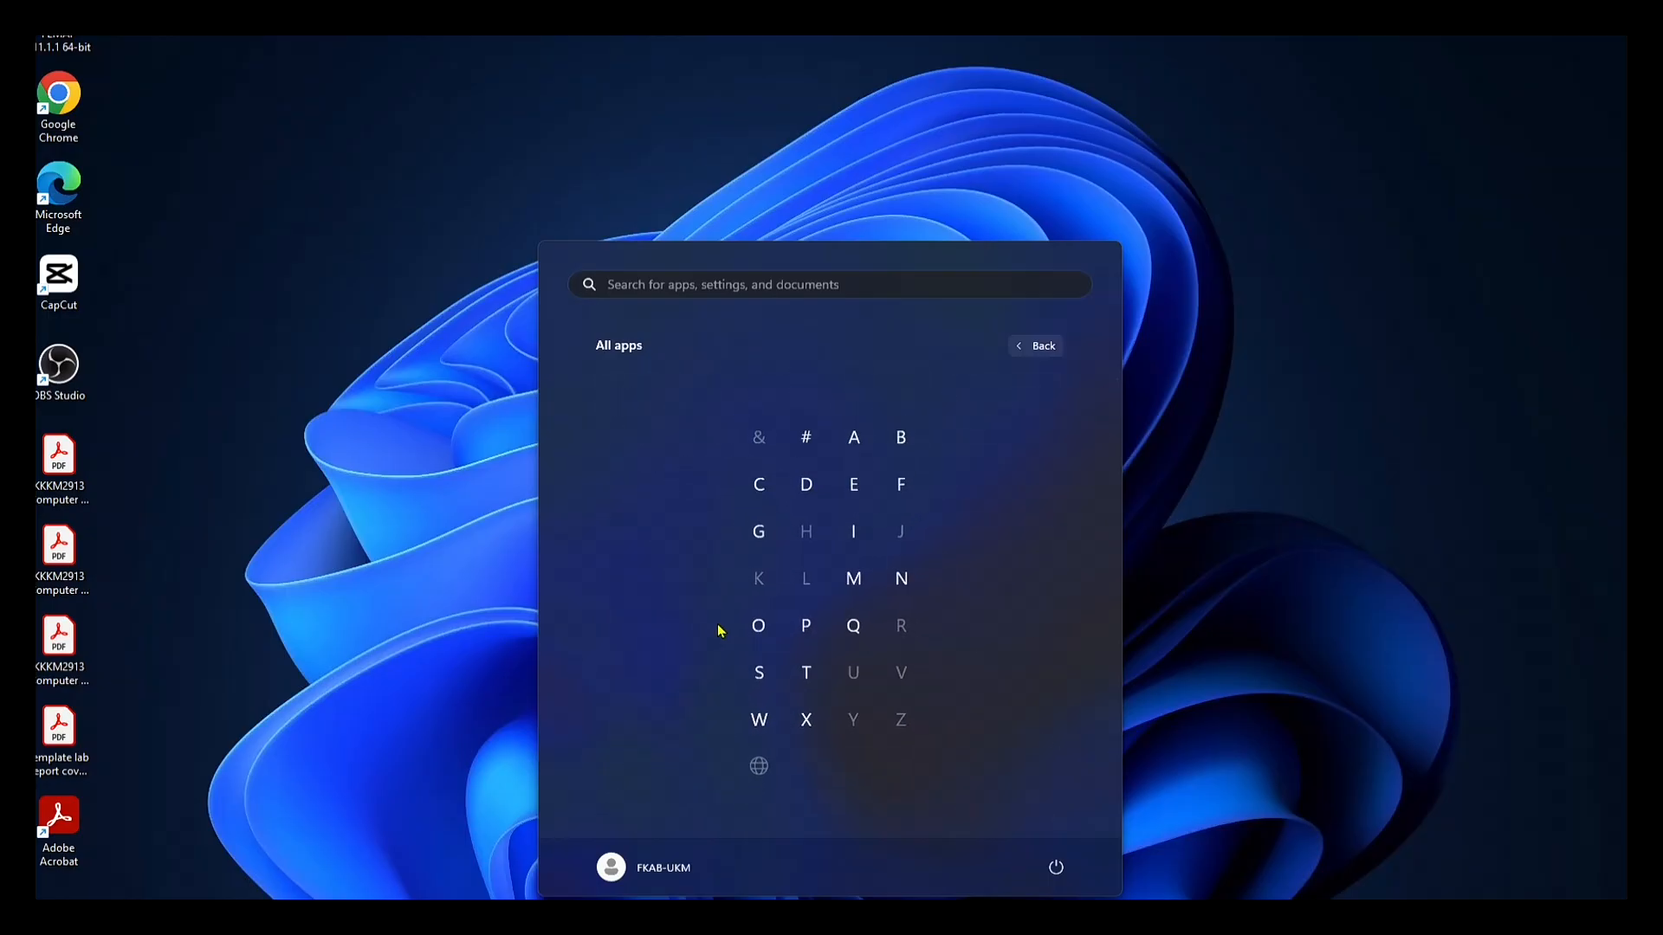
pyautogui.click(756, 671)
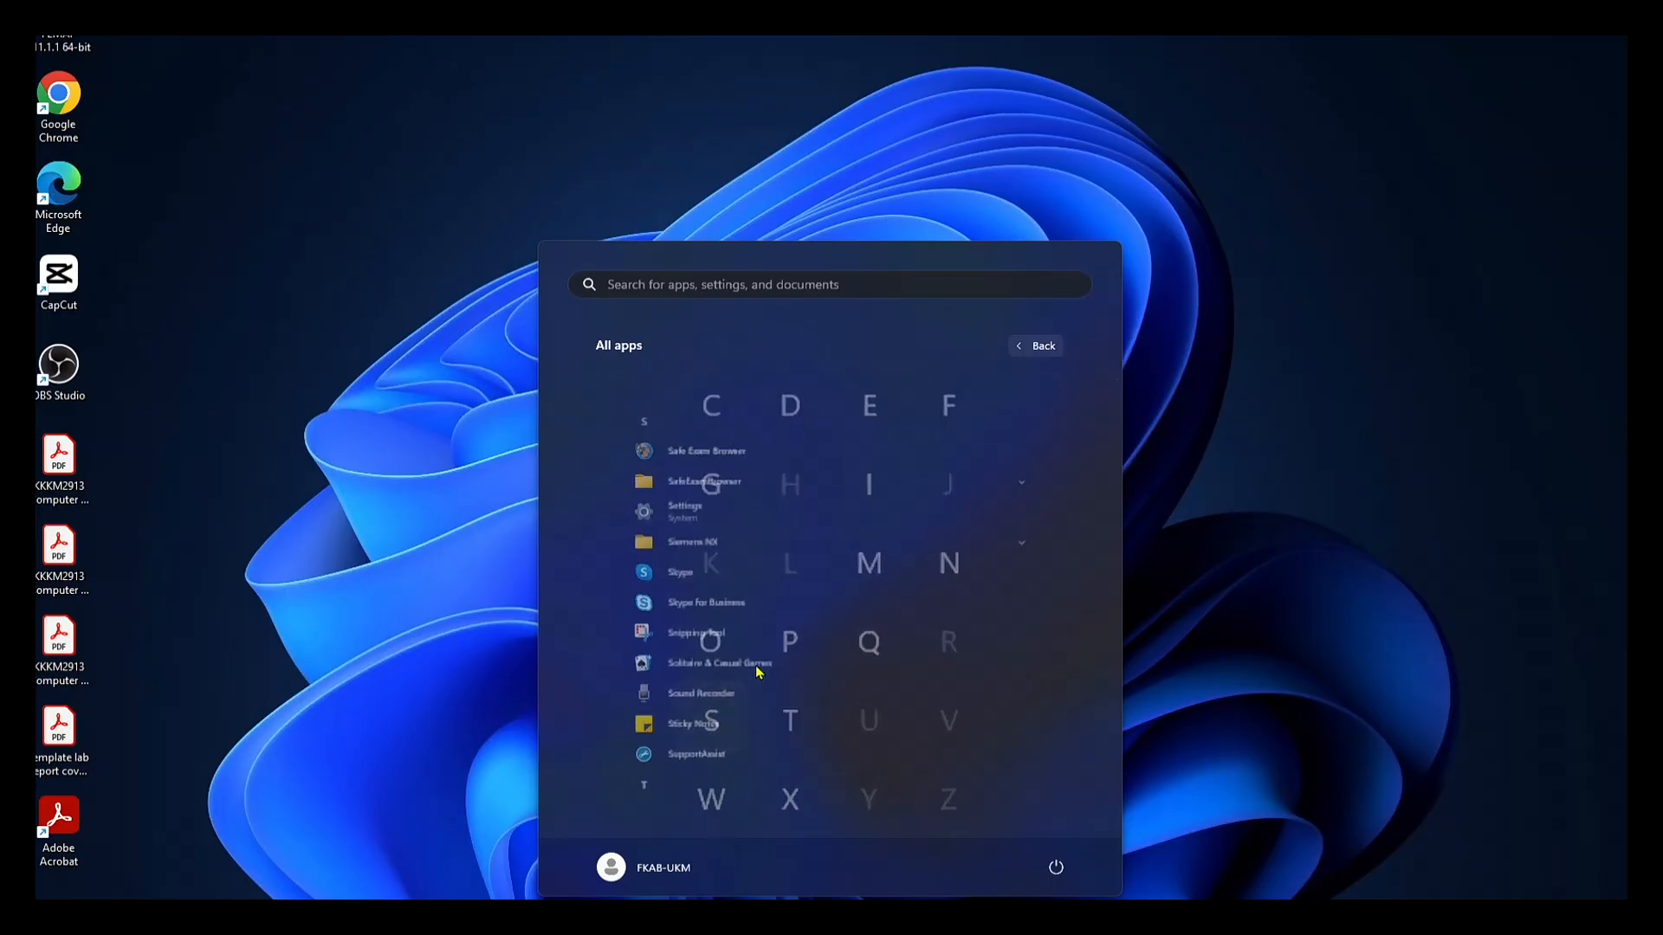
pyautogui.click(687, 532)
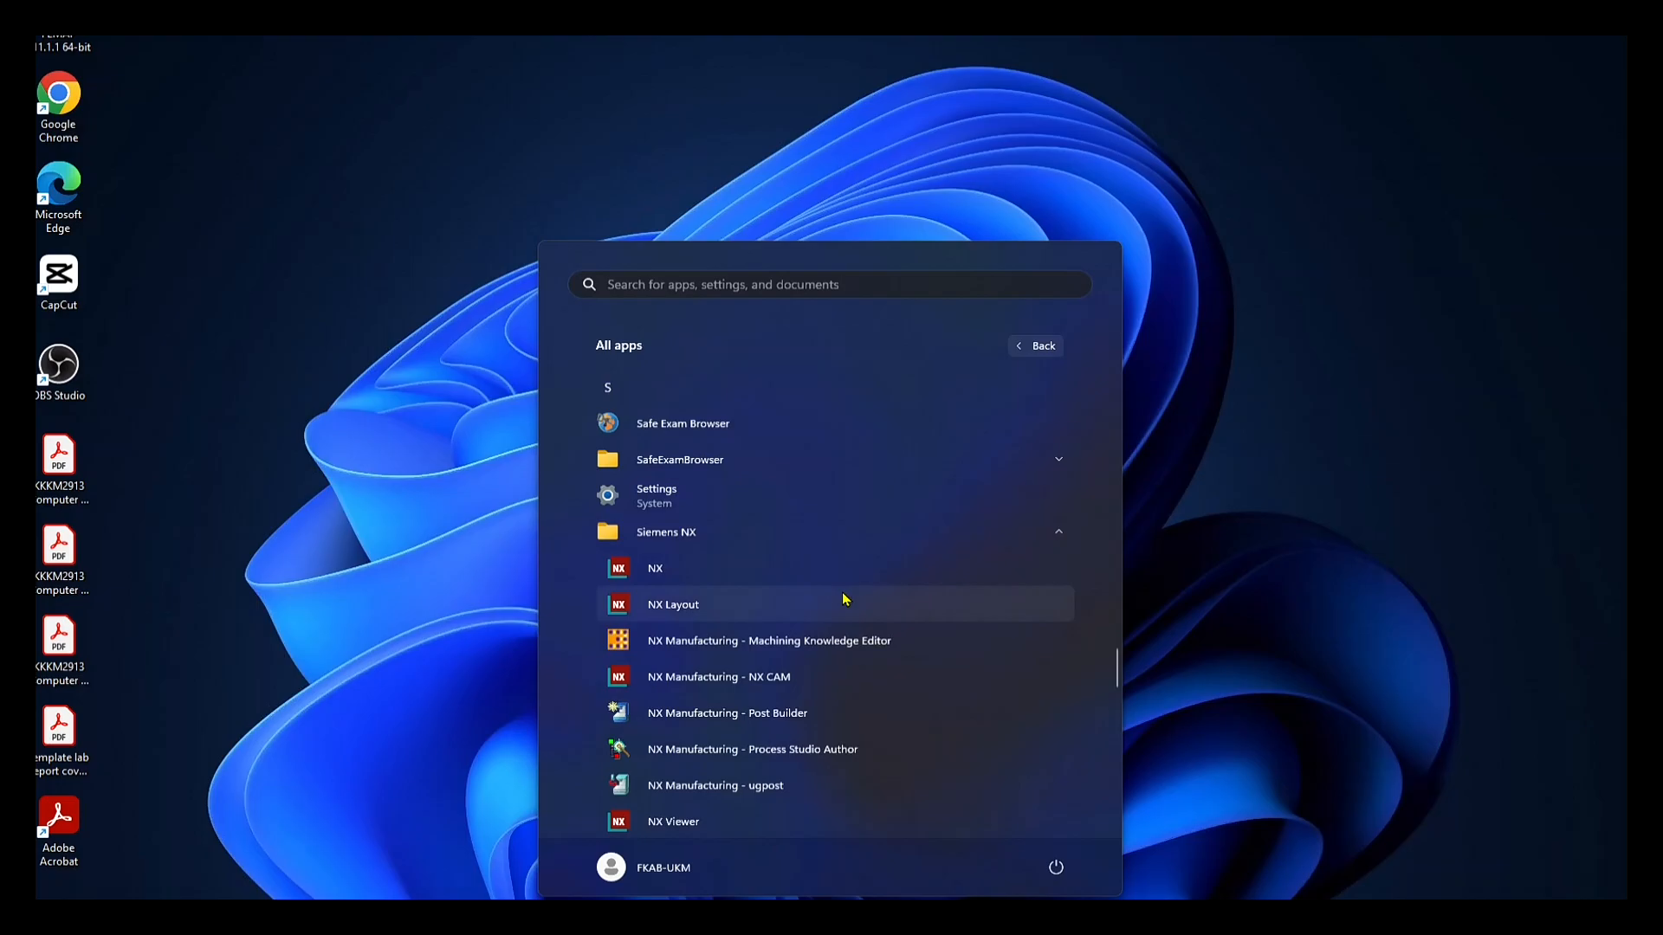
pyautogui.scroll(-5, 845, 589)
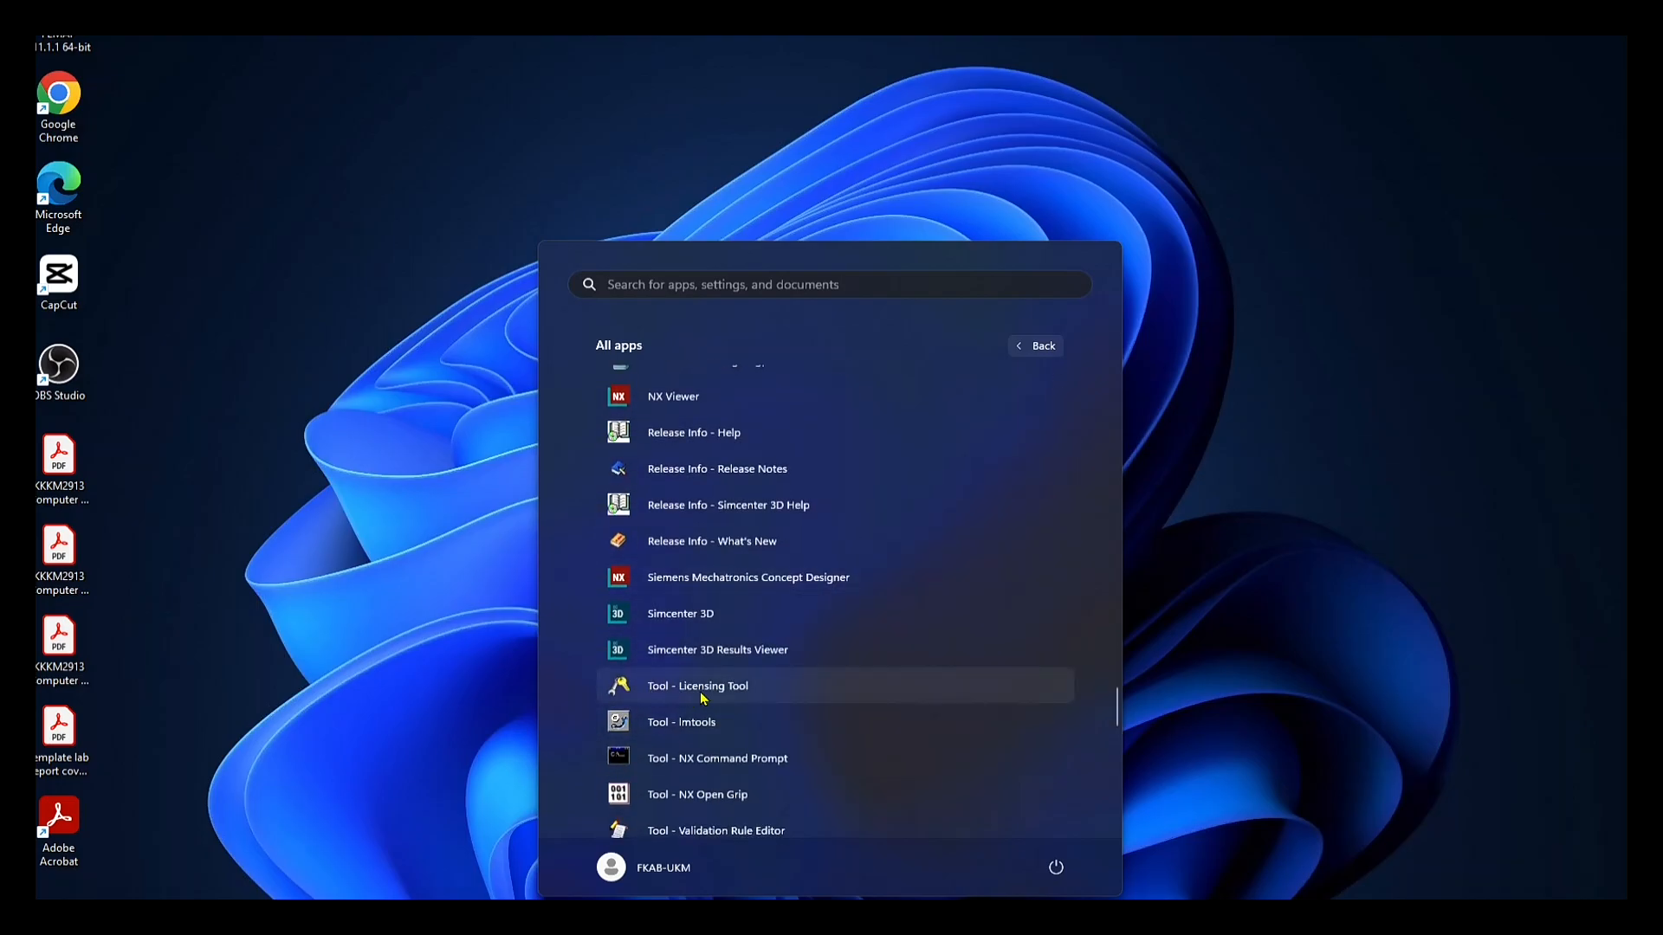
pyautogui.click(715, 697)
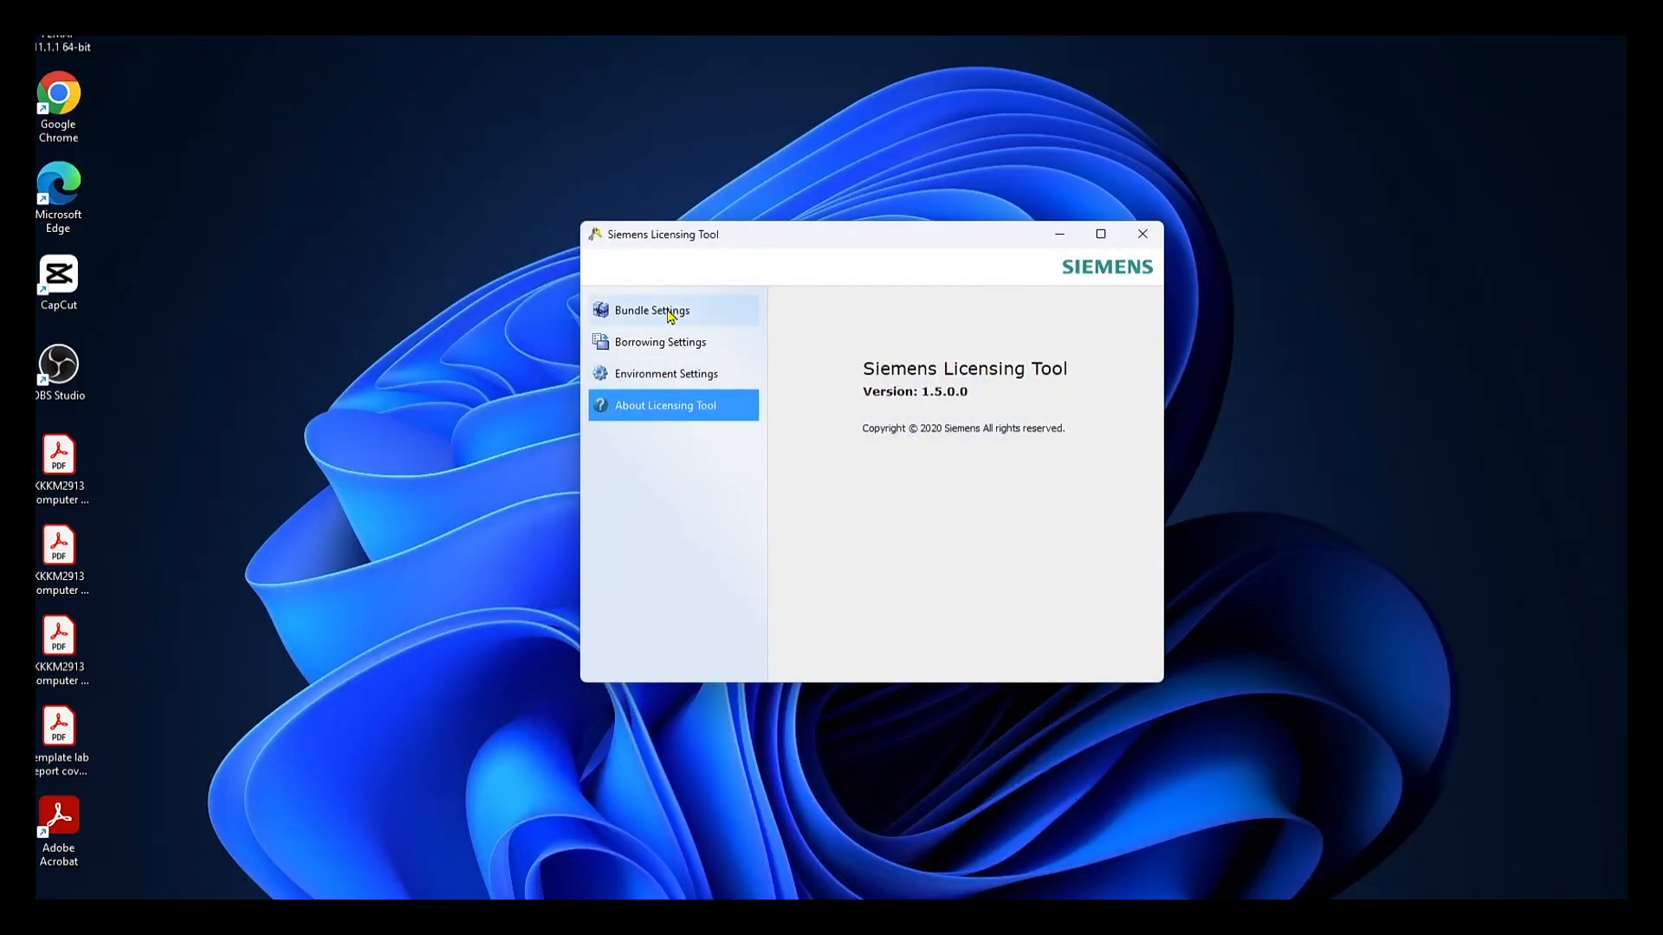
pyautogui.click(741, 319)
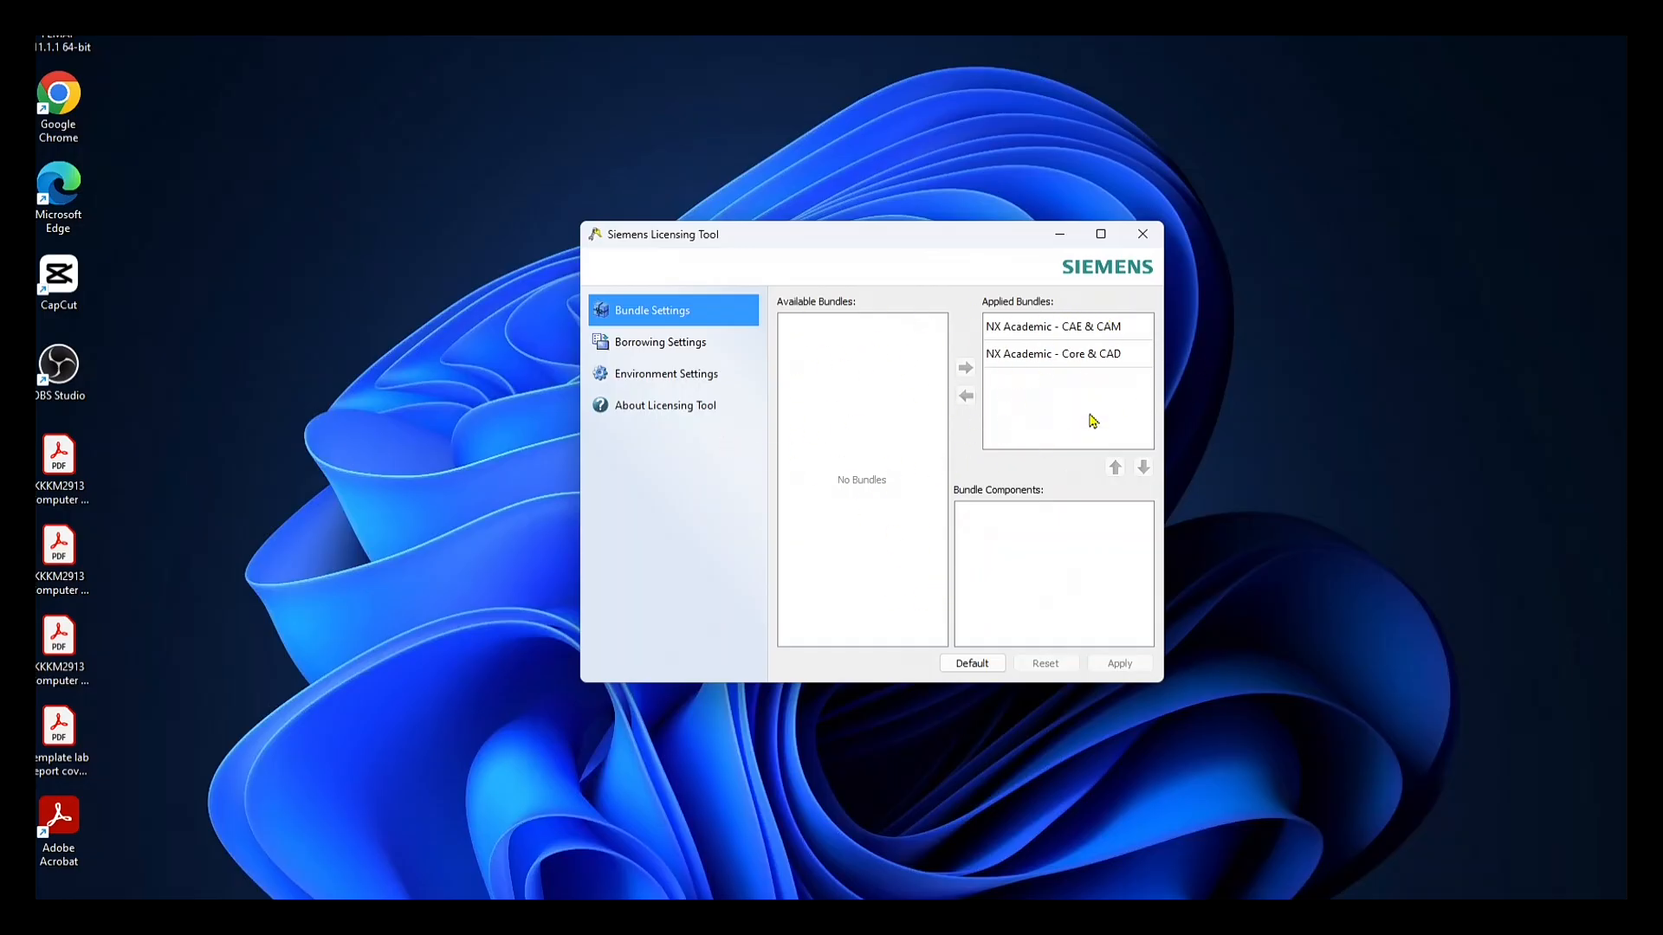
pyautogui.click(1151, 241)
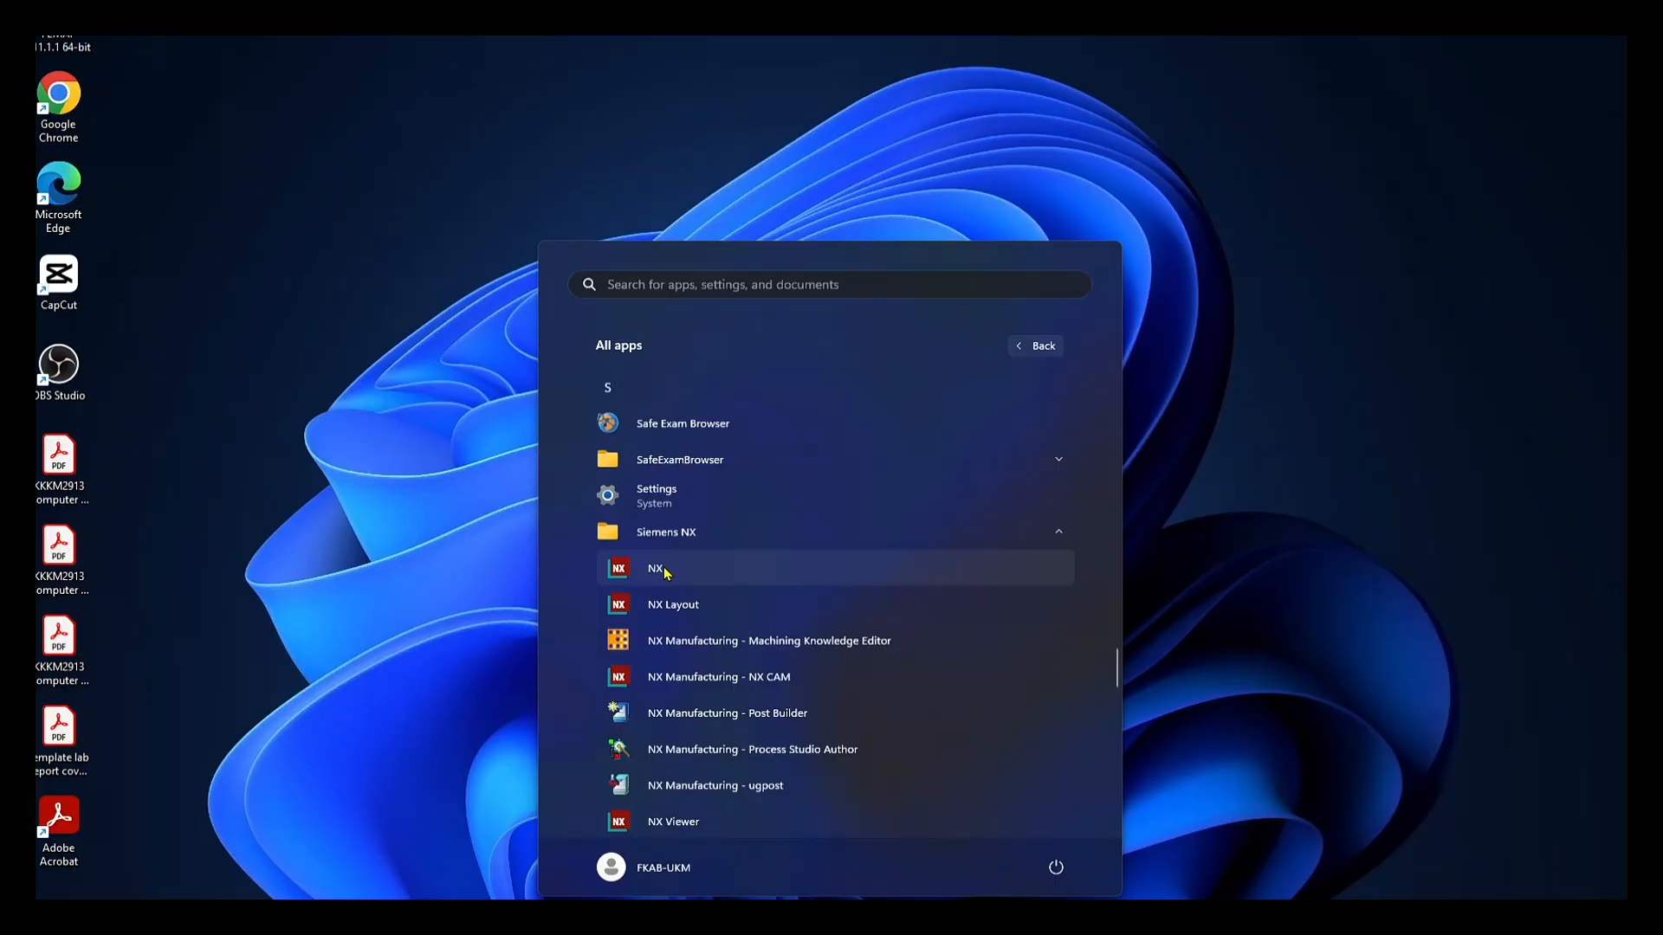
# Launch Siemens NX from the installed apps and start creating a new file.
pyautogui.rightClick(667, 571)
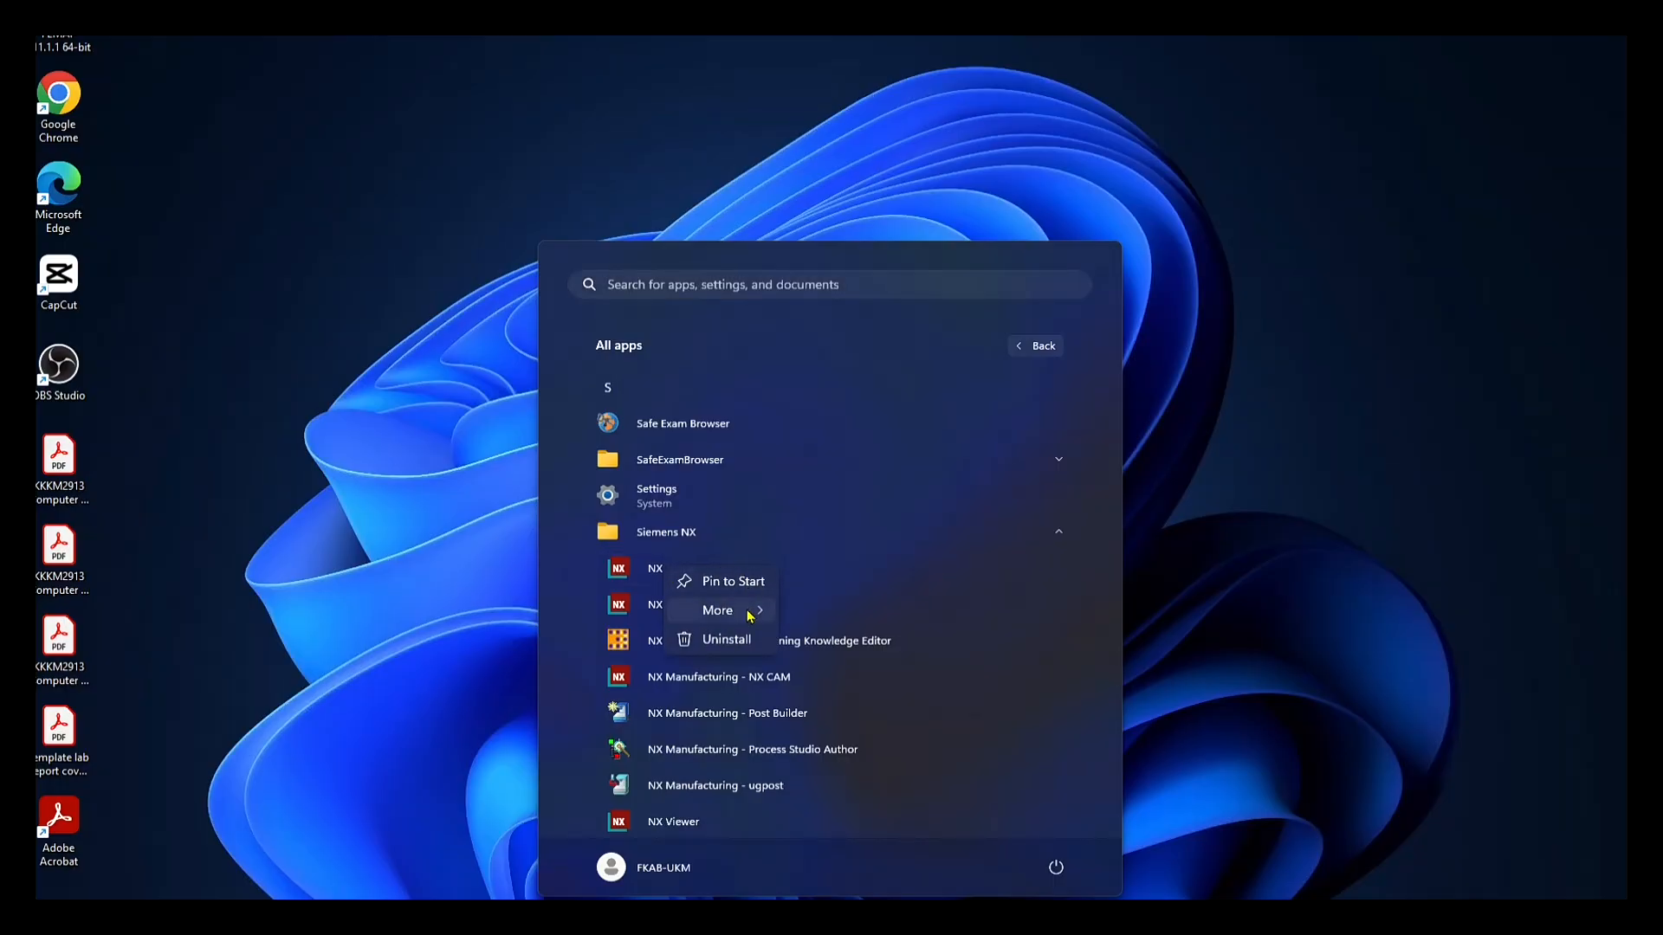
pyautogui.moveTo(750, 613)
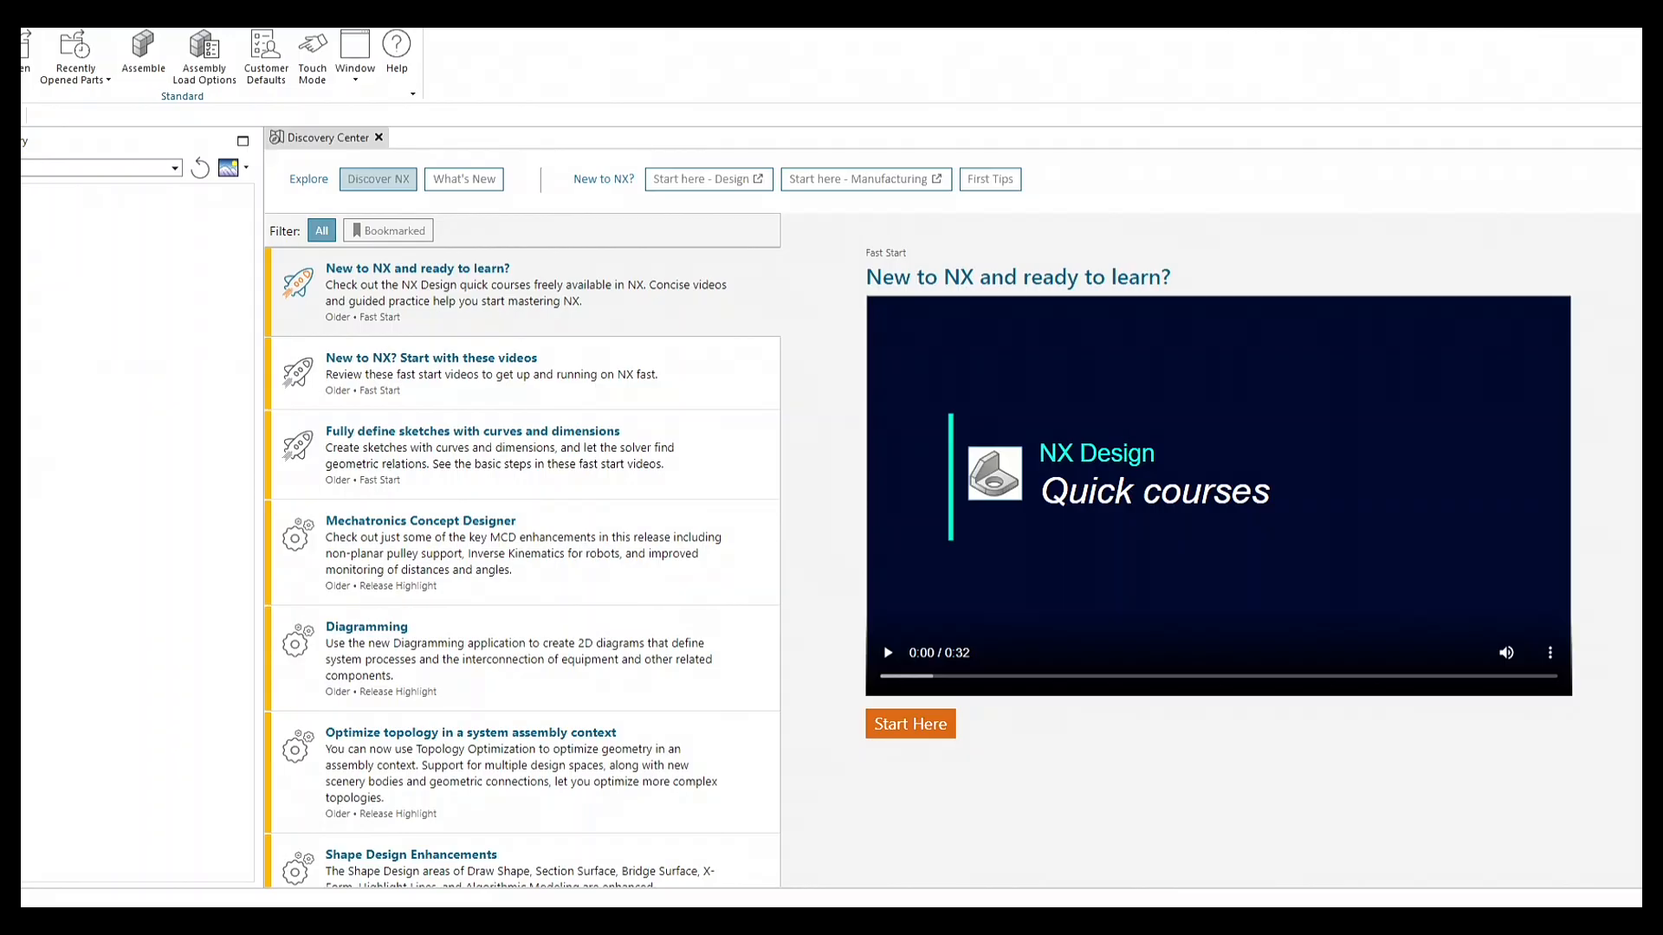
pyautogui.click(21, 28)
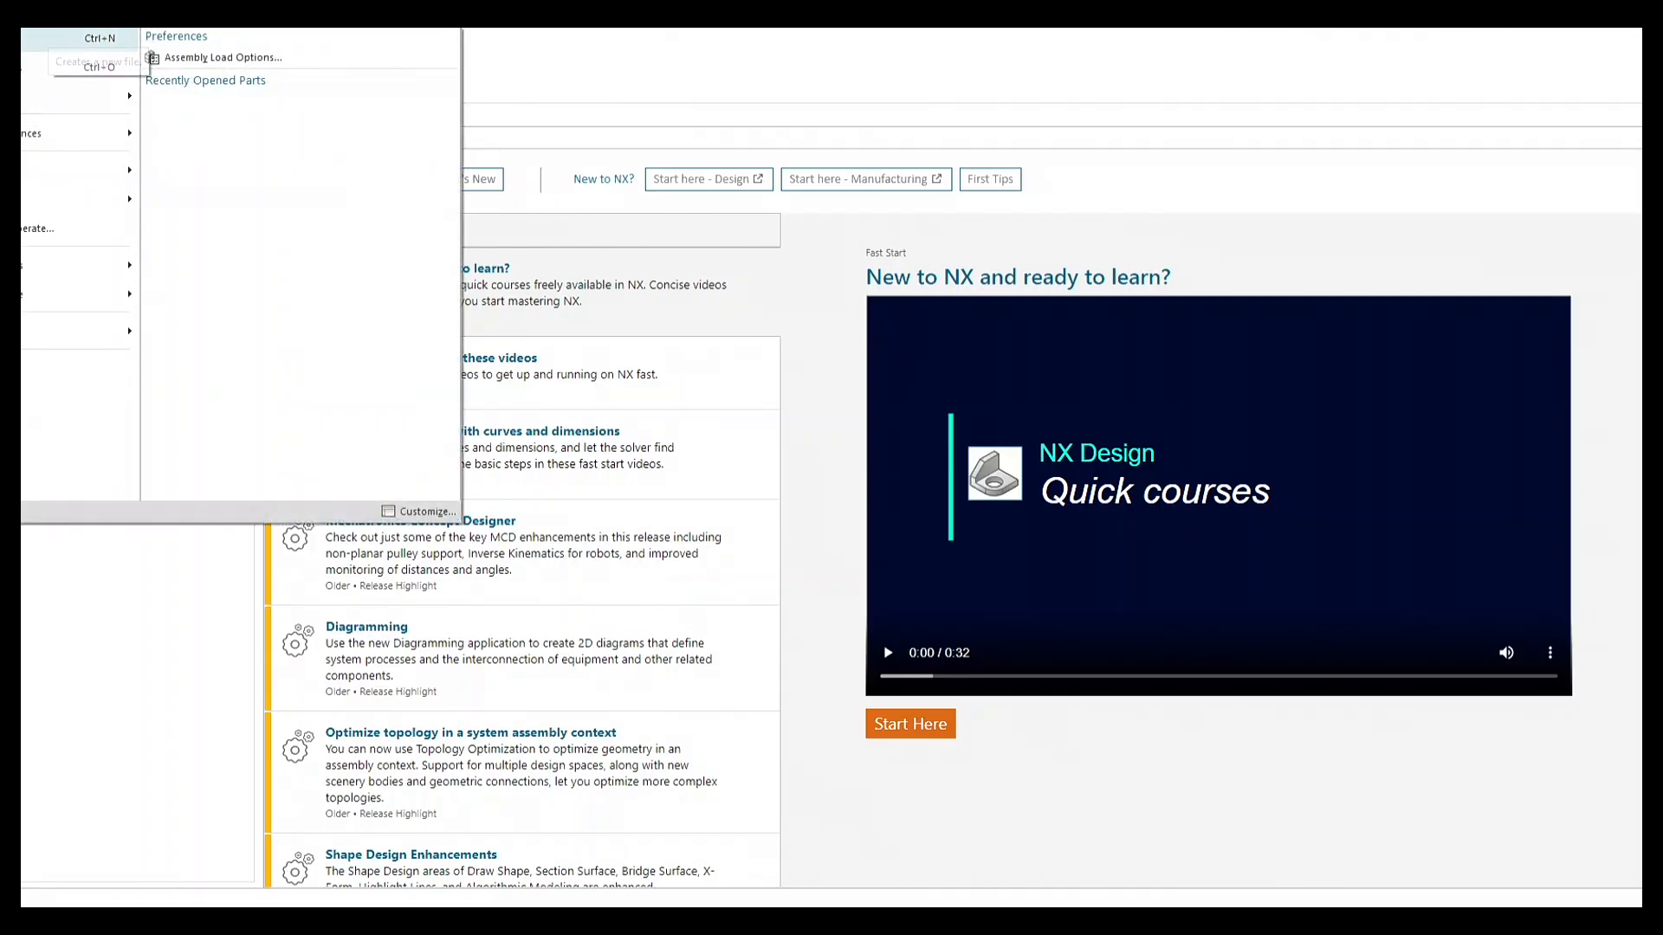
pyautogui.press('Escape')
pyautogui.click(25, 43)
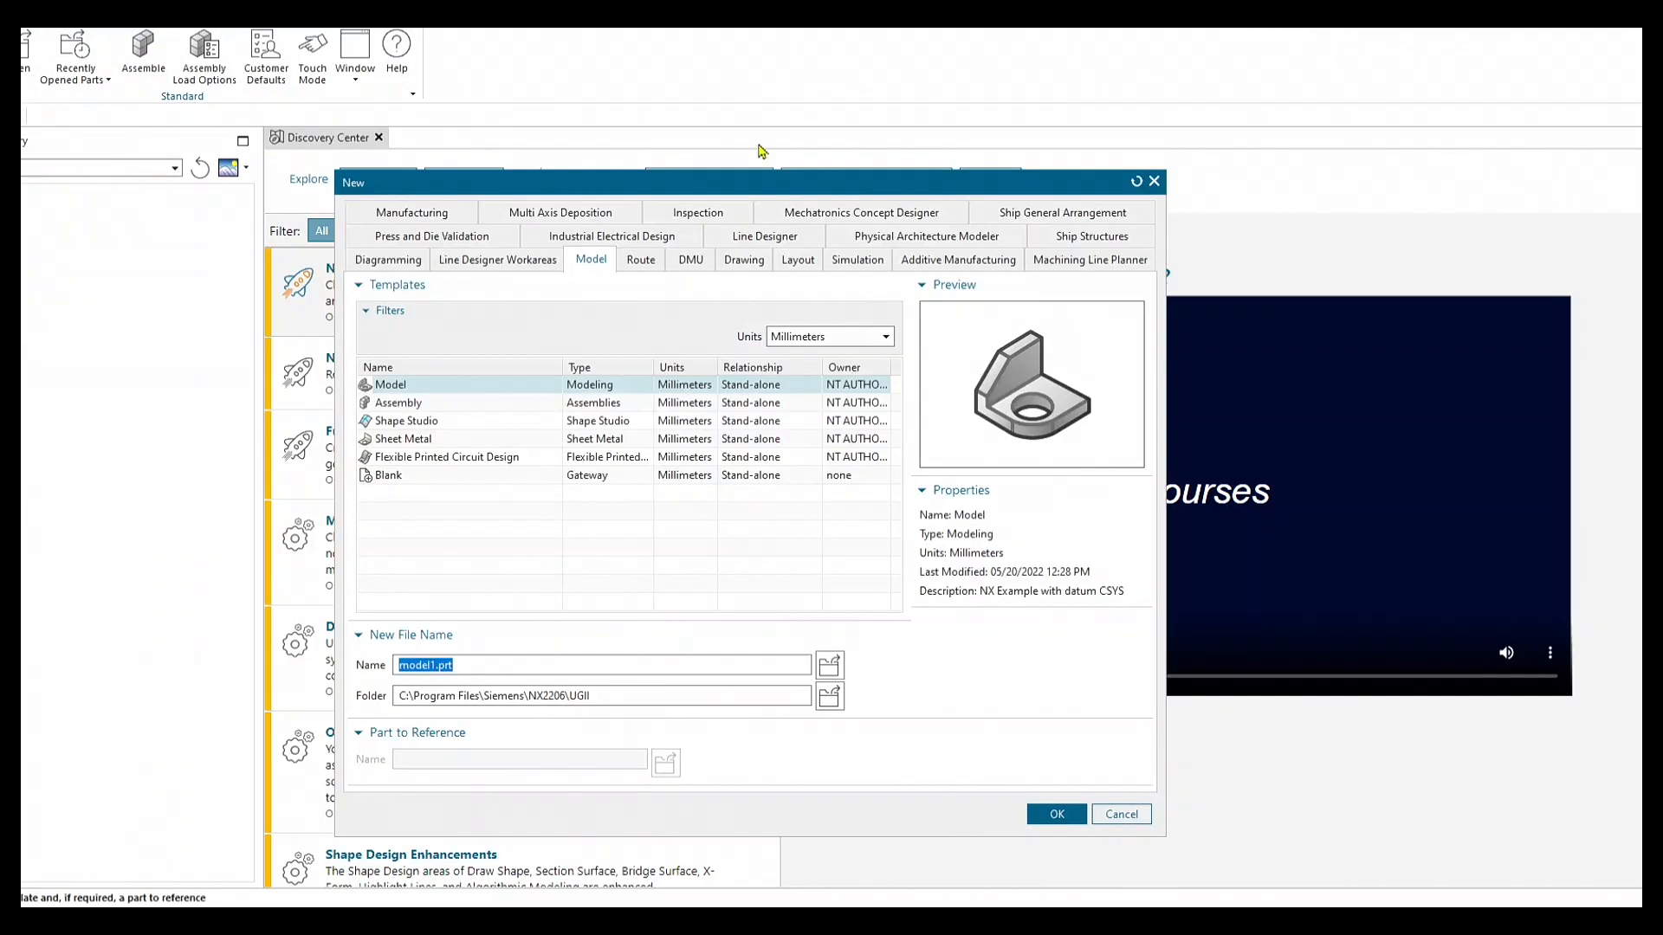
pyautogui.moveTo(766, 181); pyautogui.dragTo(990, 99)
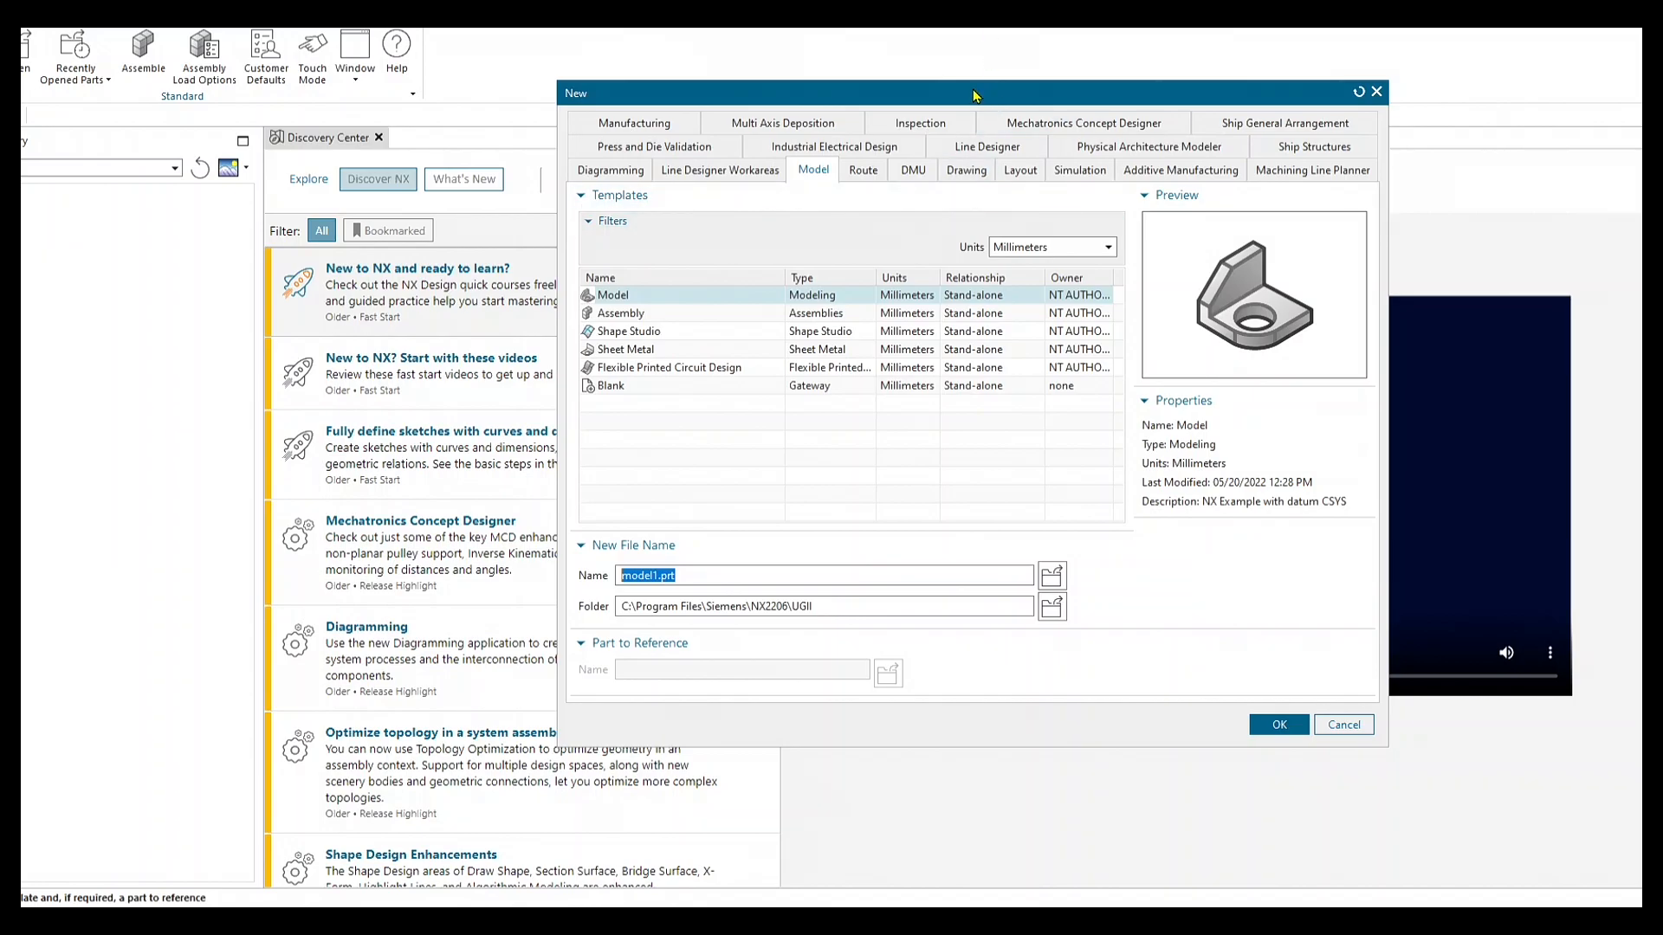
# Examine the Manufacturing, Simulation and Drawing templates offered for new files.
pyautogui.click(659, 126)
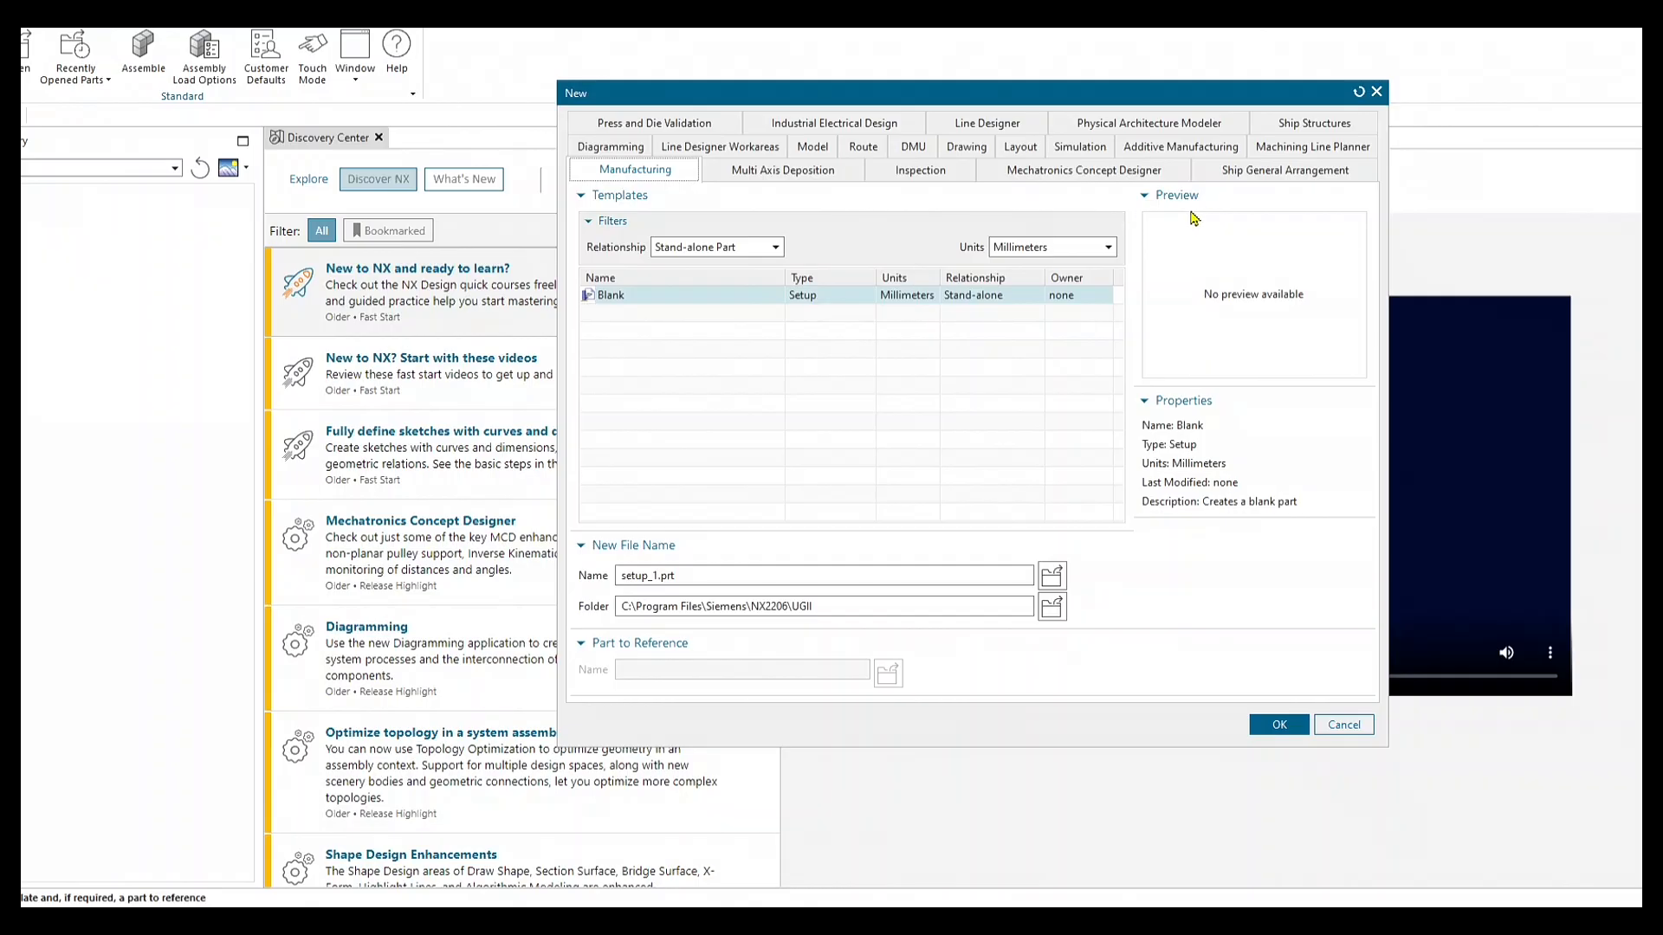
pyautogui.click(1083, 145)
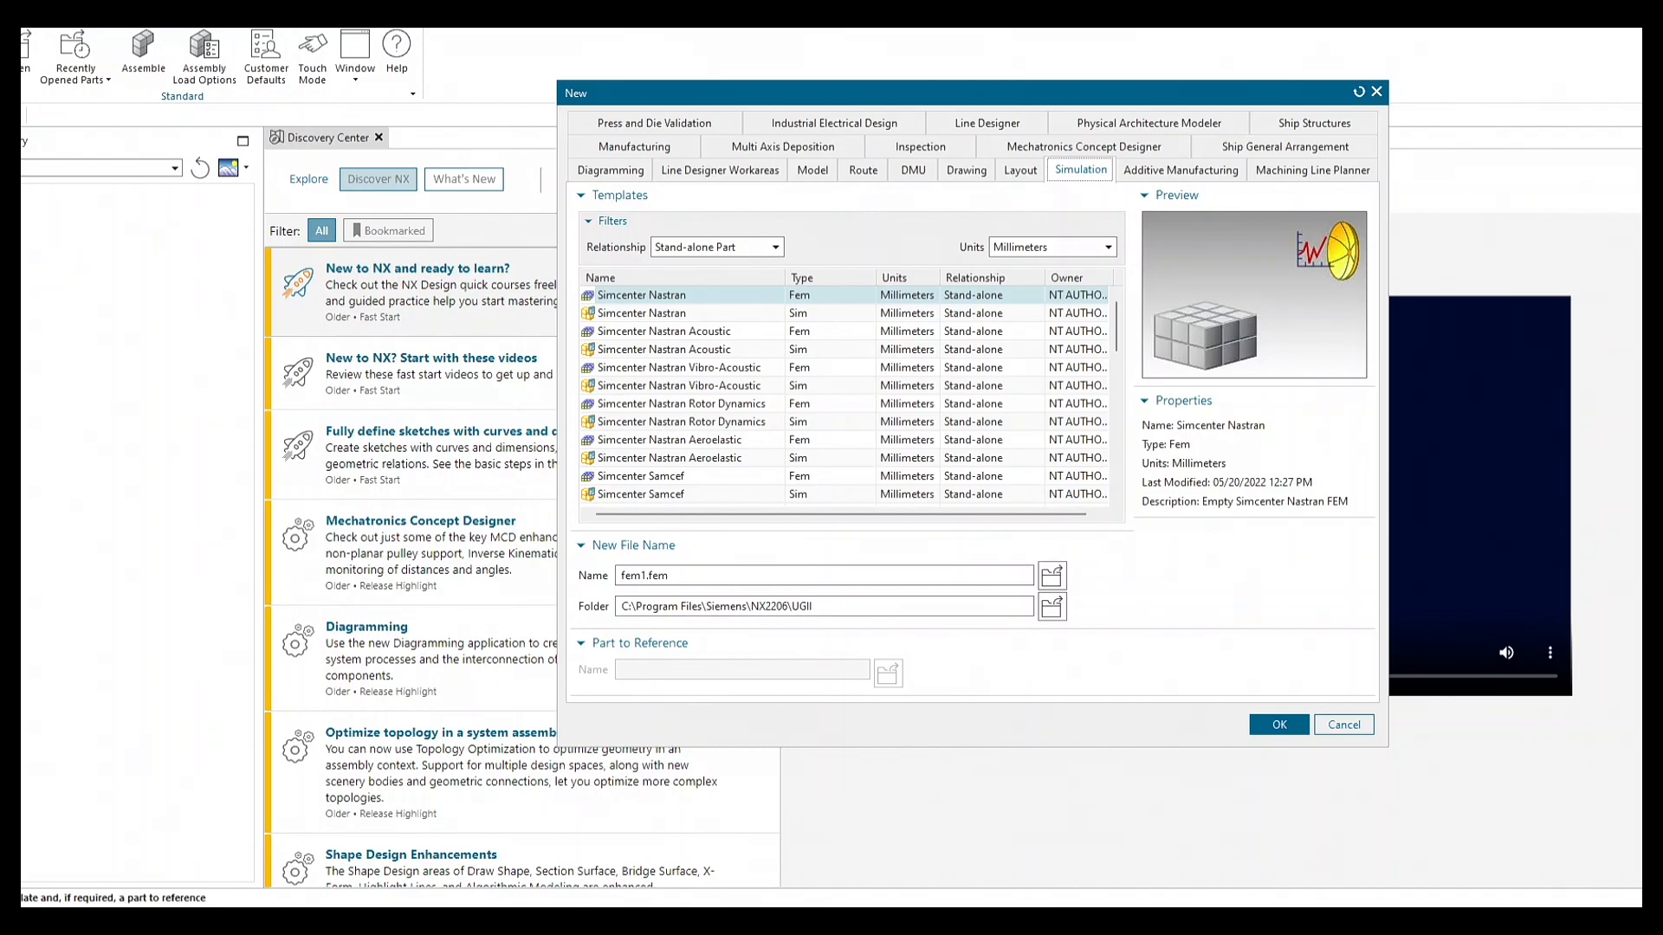
pyautogui.click(967, 170)
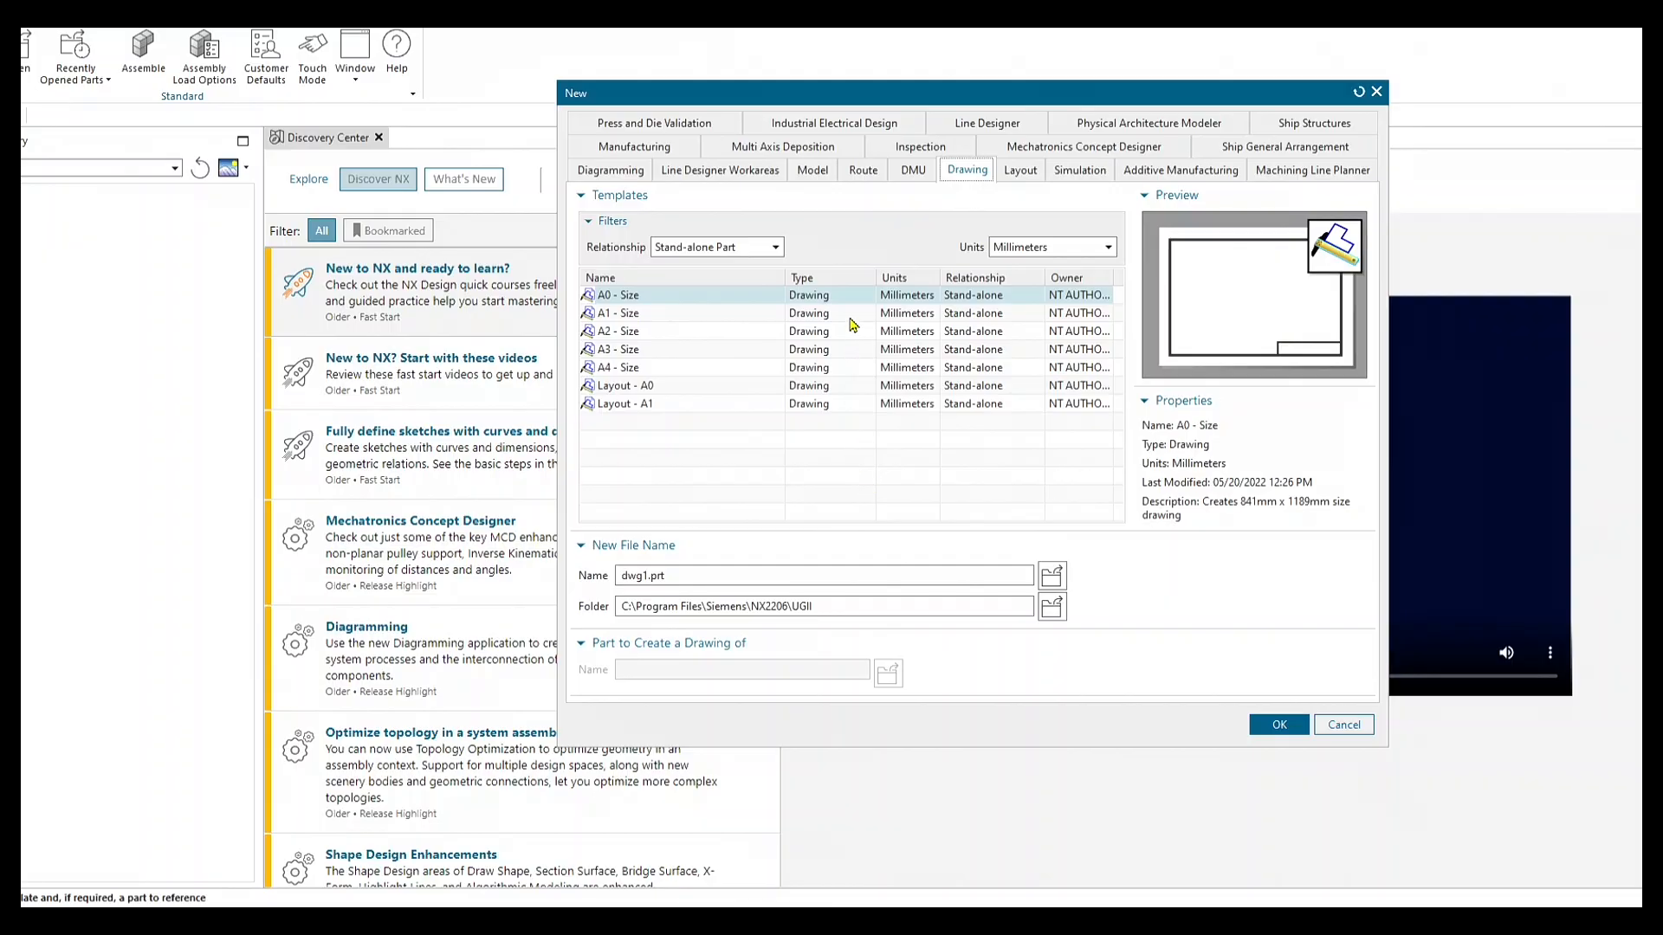
# Choose the Model template for the new file, with the units in Millimeters.
pyautogui.click(816, 172)
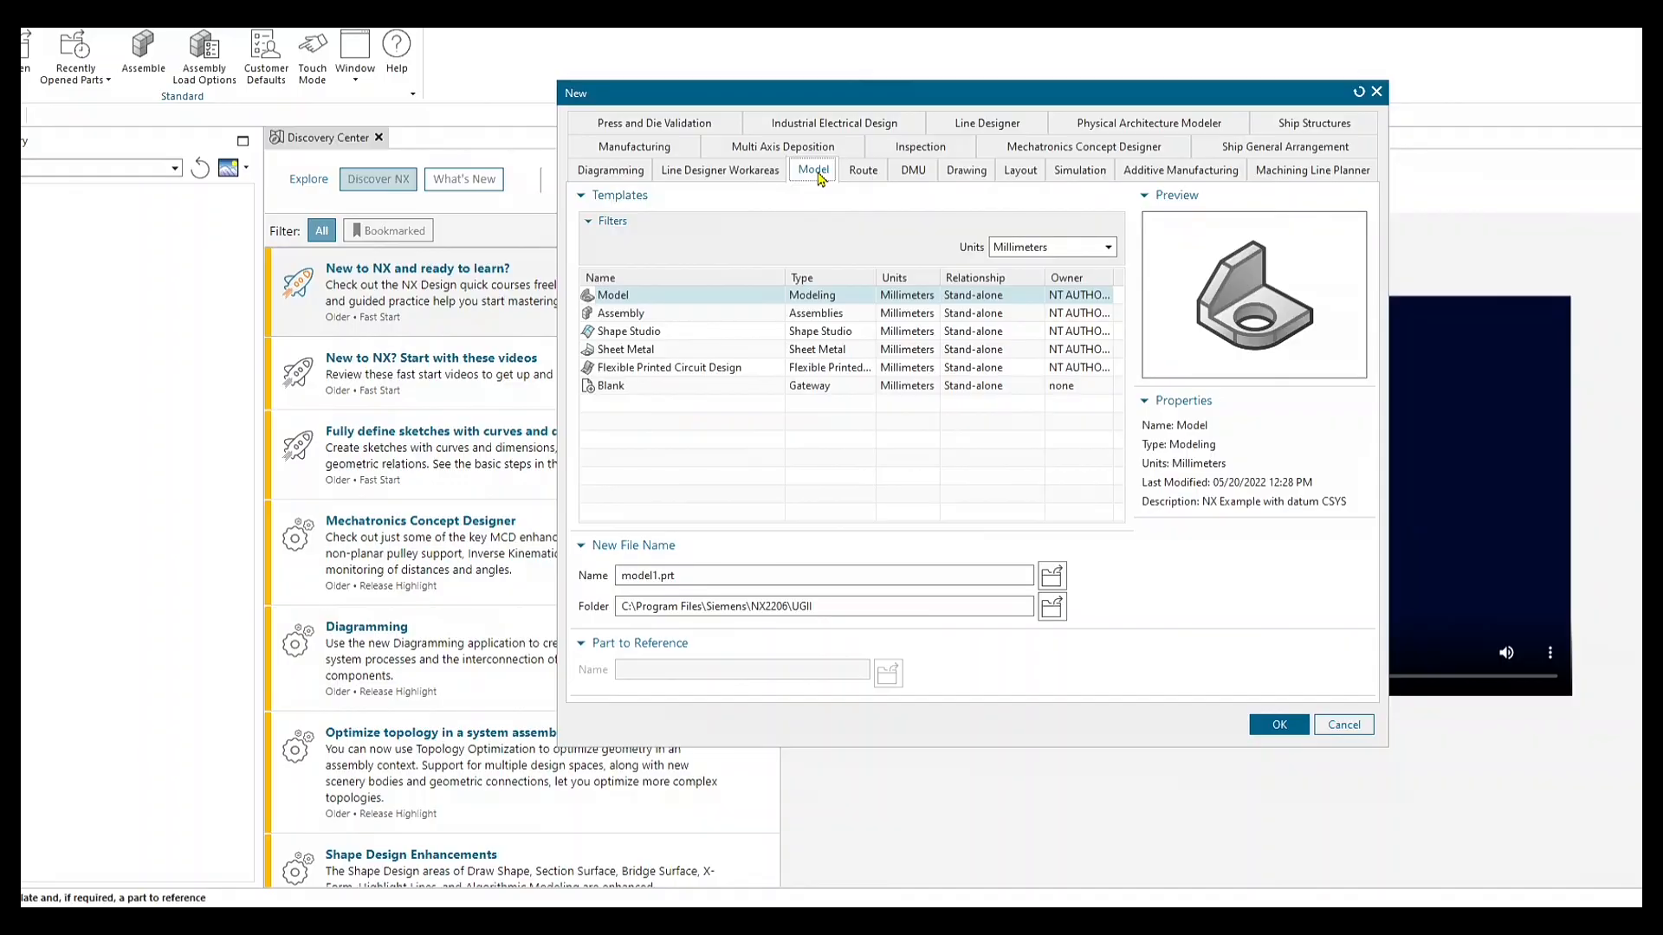
pyautogui.click(1019, 252)
pyautogui.click(1020, 251)
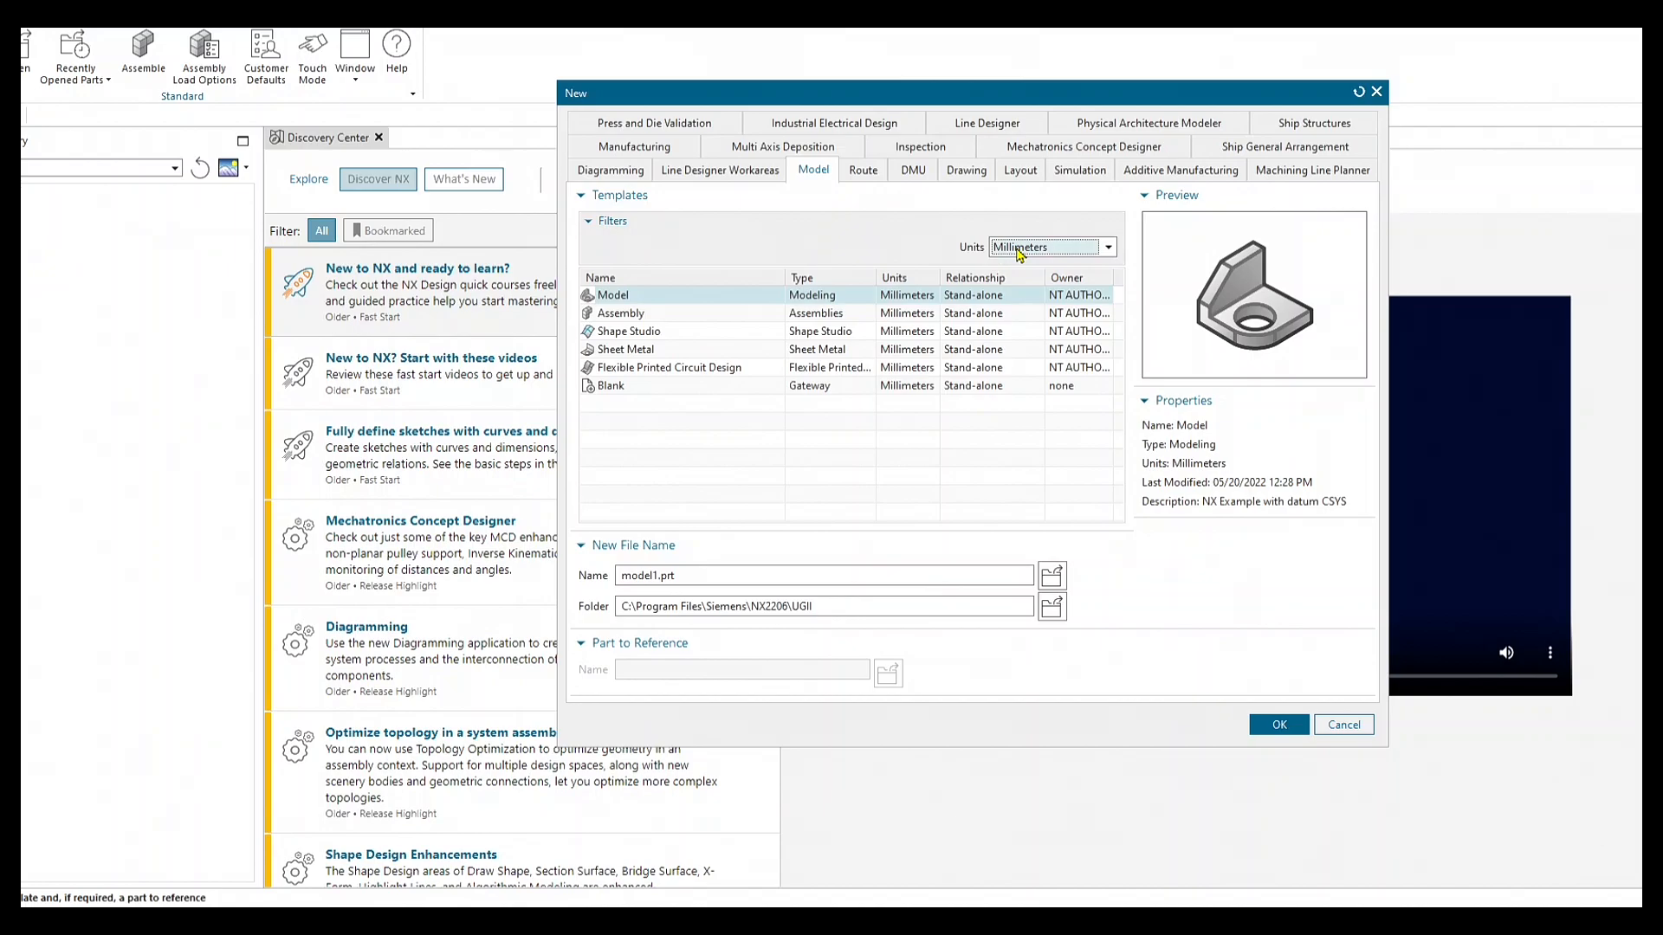
pyautogui.click(1019, 251)
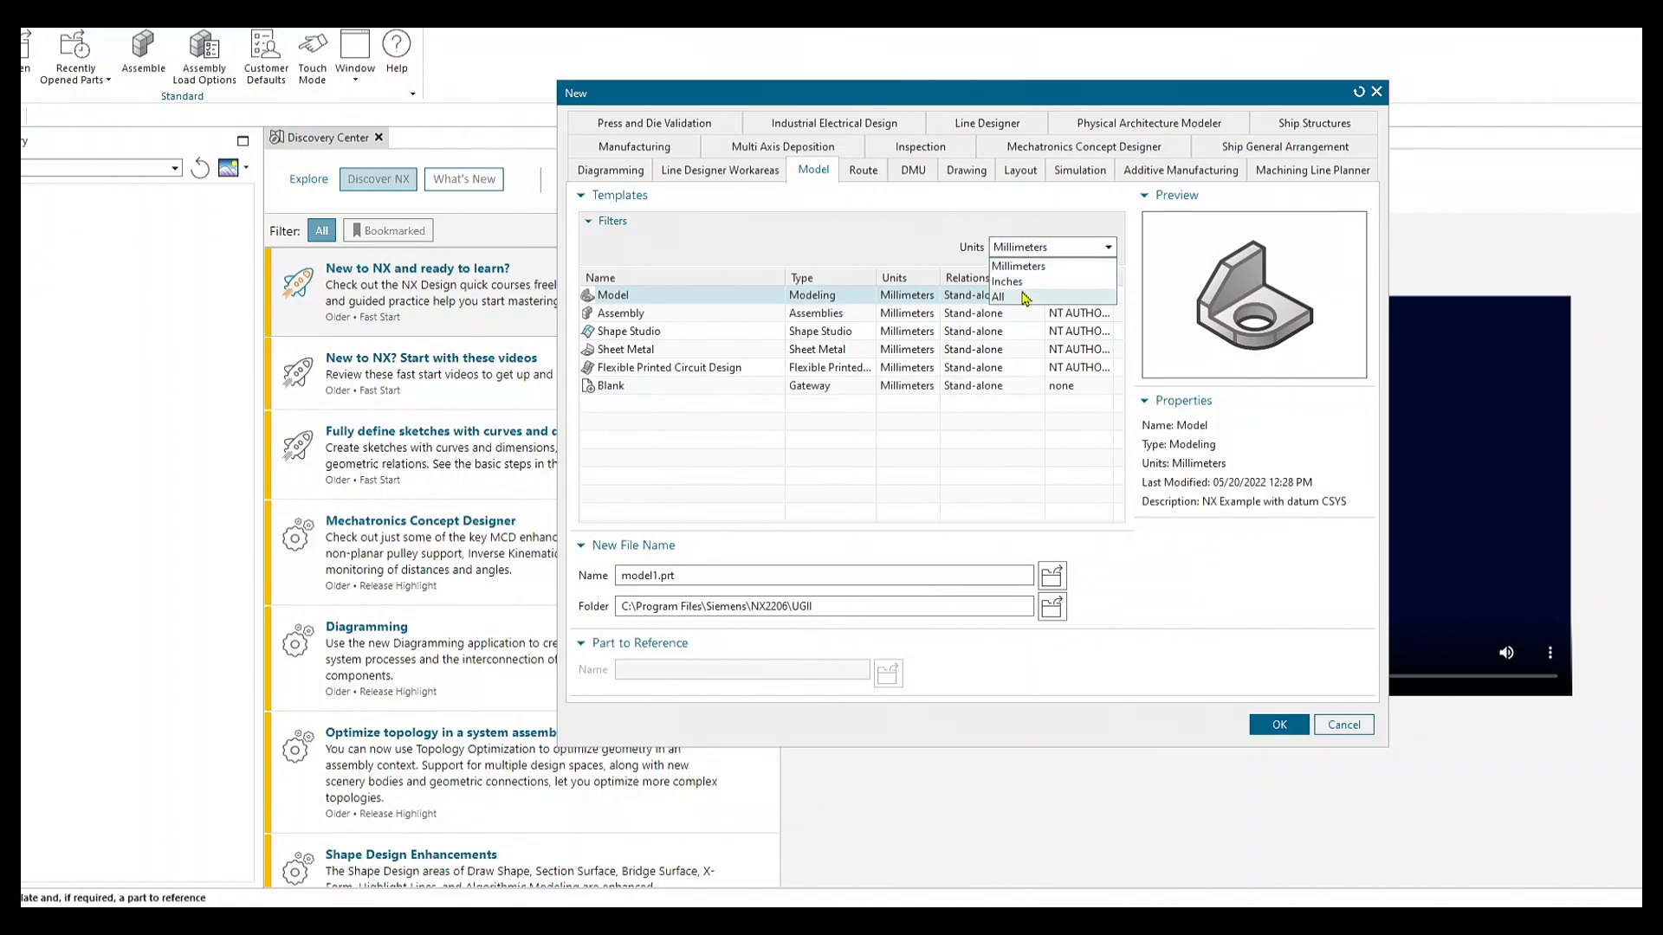
pyautogui.click(1061, 248)
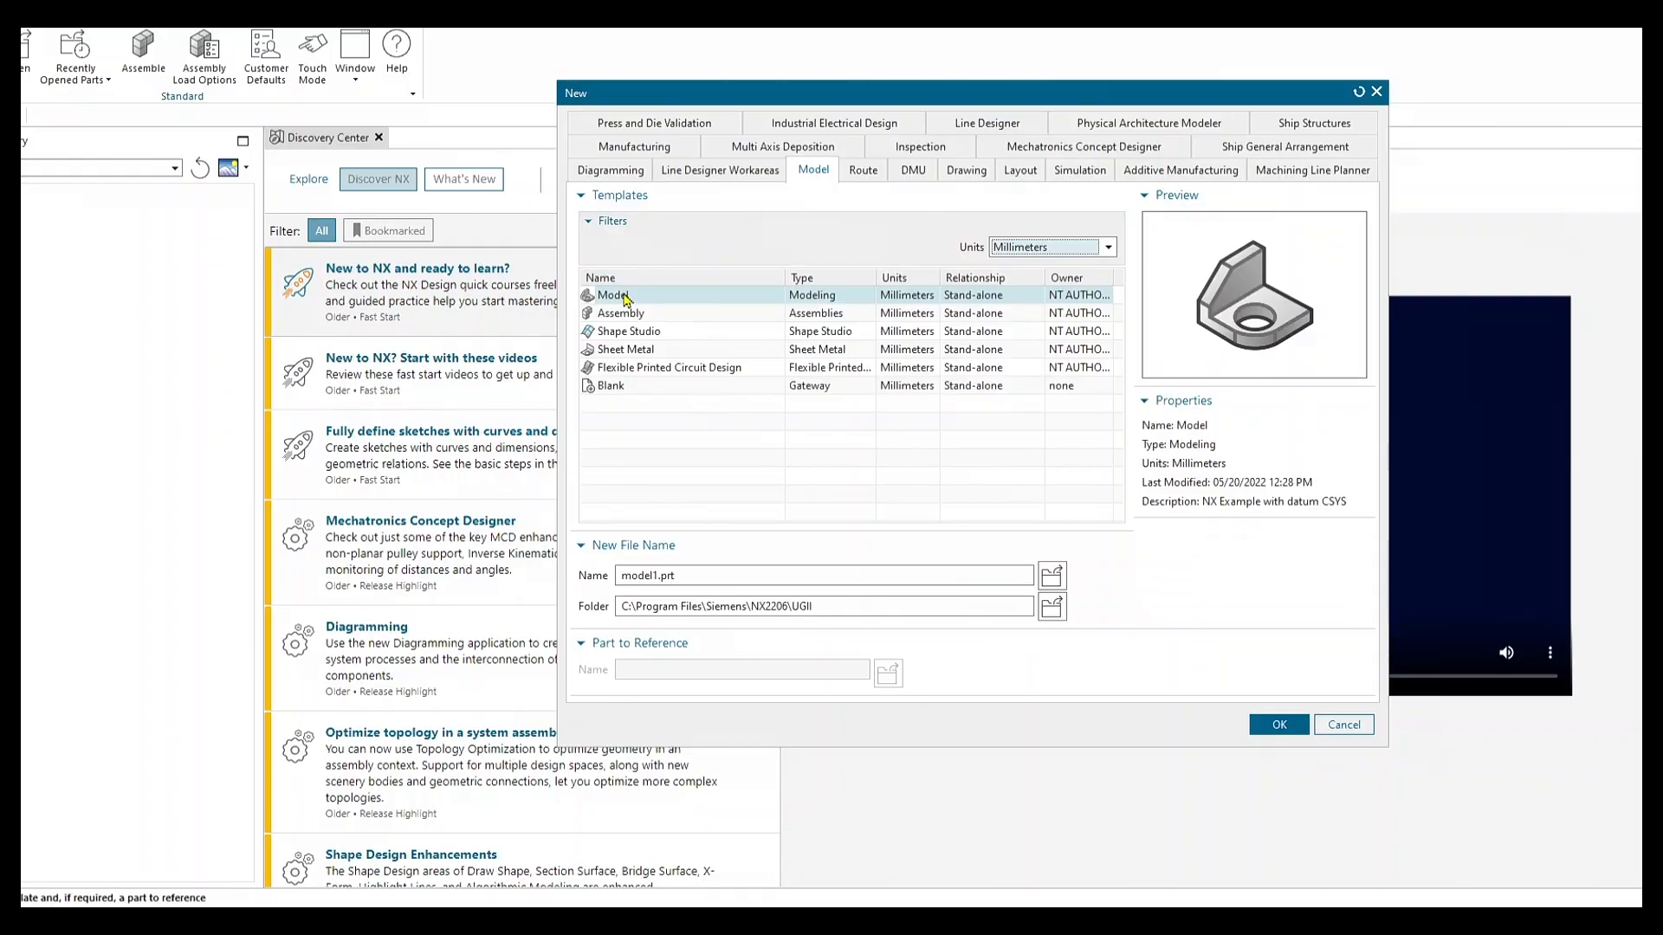
pyautogui.click(590, 221)
pyautogui.click(590, 223)
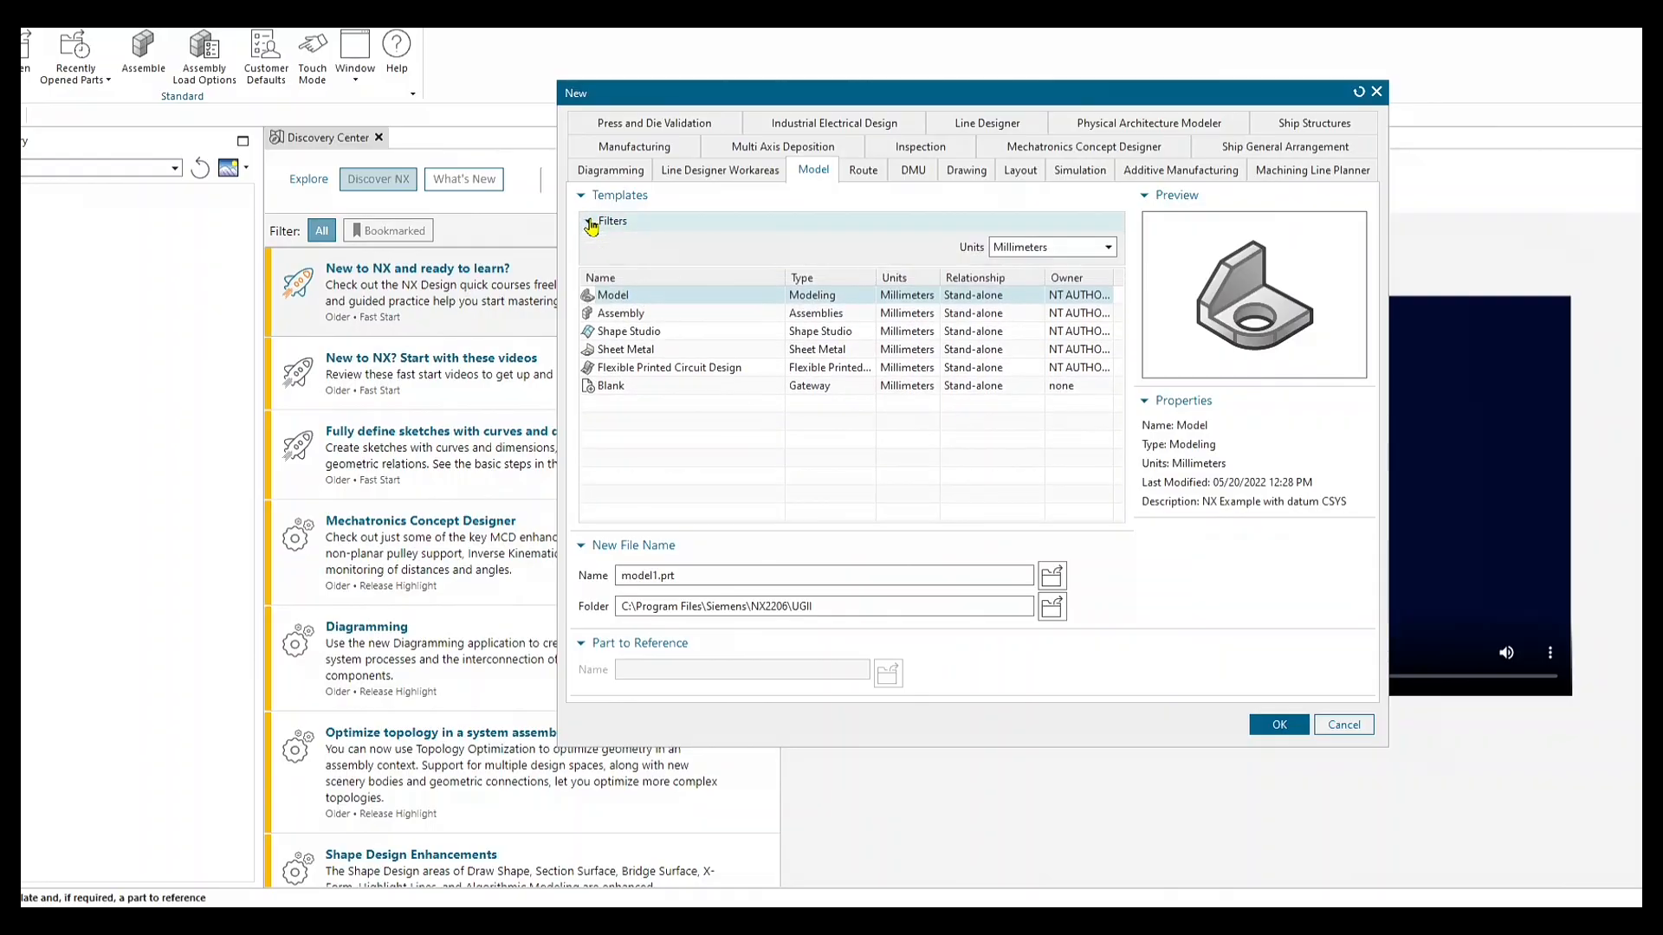
pyautogui.click(632, 303)
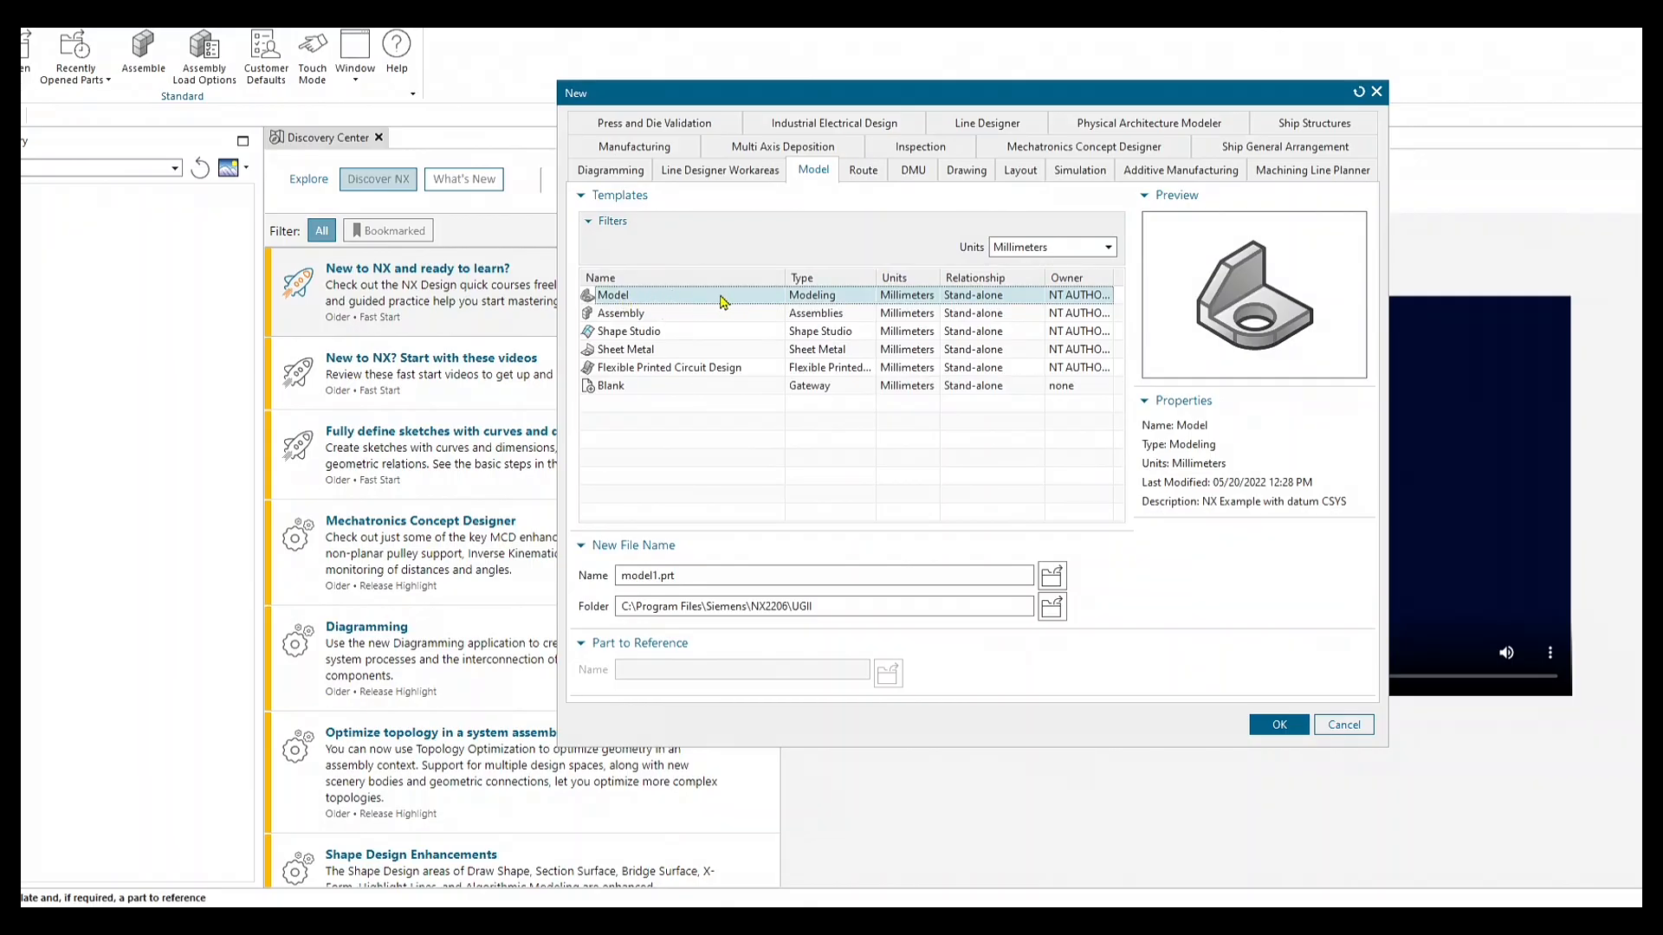
# Name the new part file Body.prt.
pyautogui.click(657, 576)
pyautogui.press('BackSpace')
pyautogui.press('BackSpace')
pyautogui.press('BackSpace')
pyautogui.press('BackSpace')
pyautogui.press('BackSpace')
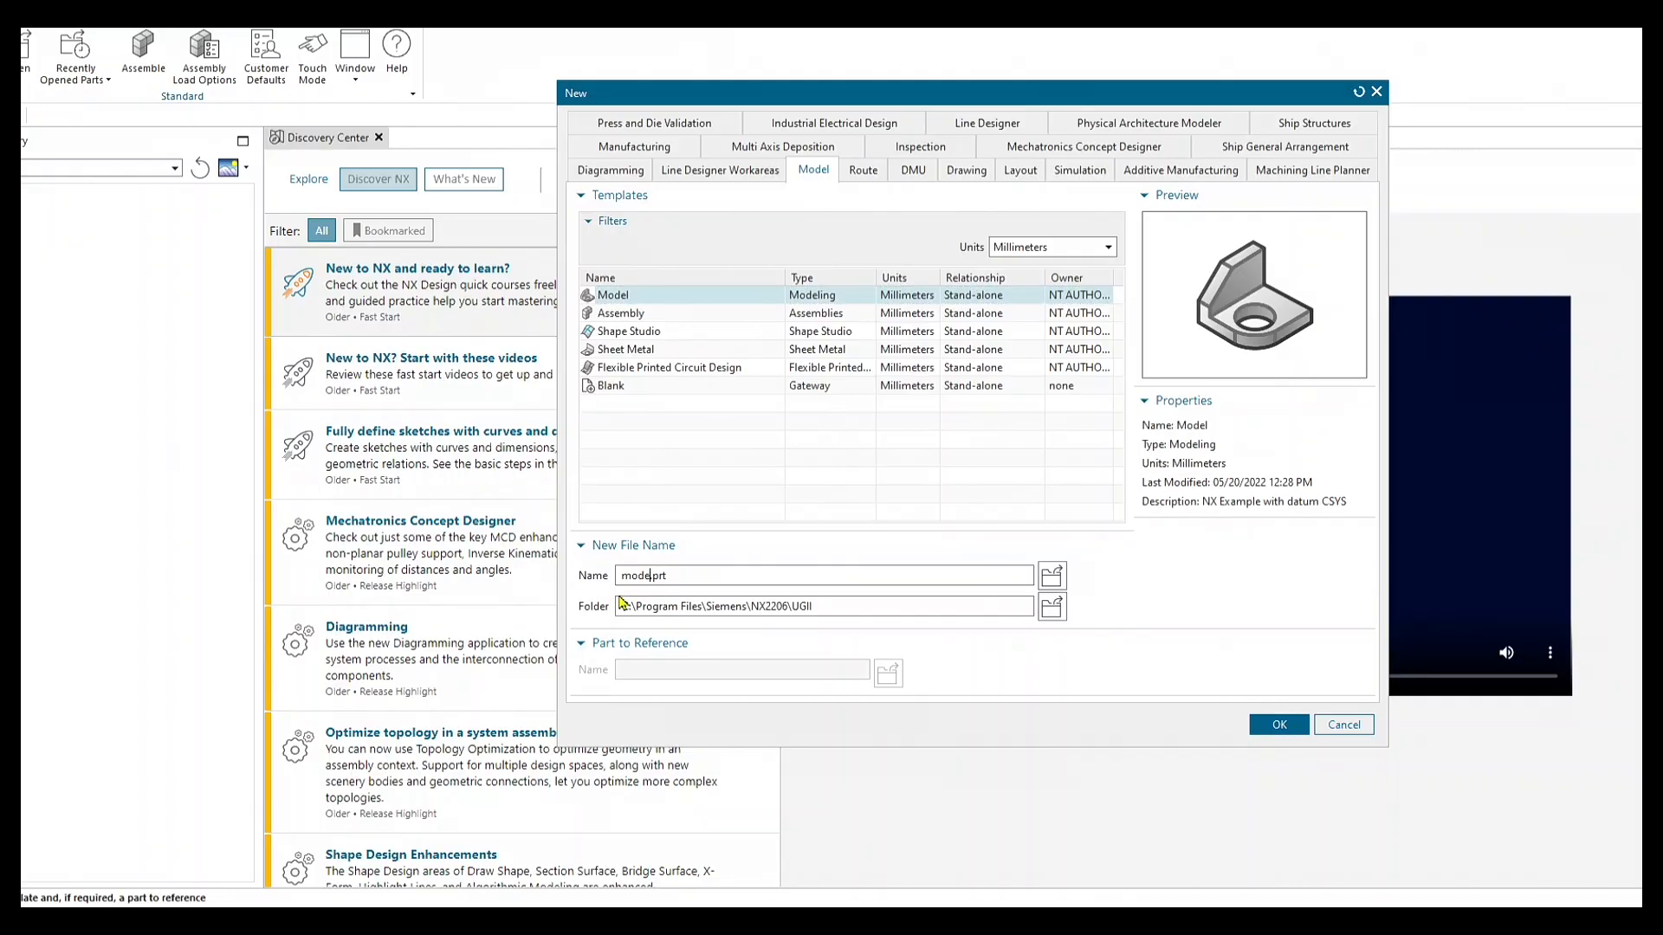
pyautogui.press('BackSpace')
pyautogui.write('Body')
# Create the new part inside a new Desktop folder named Butterfly Valve.
pyautogui.click(1052, 607)
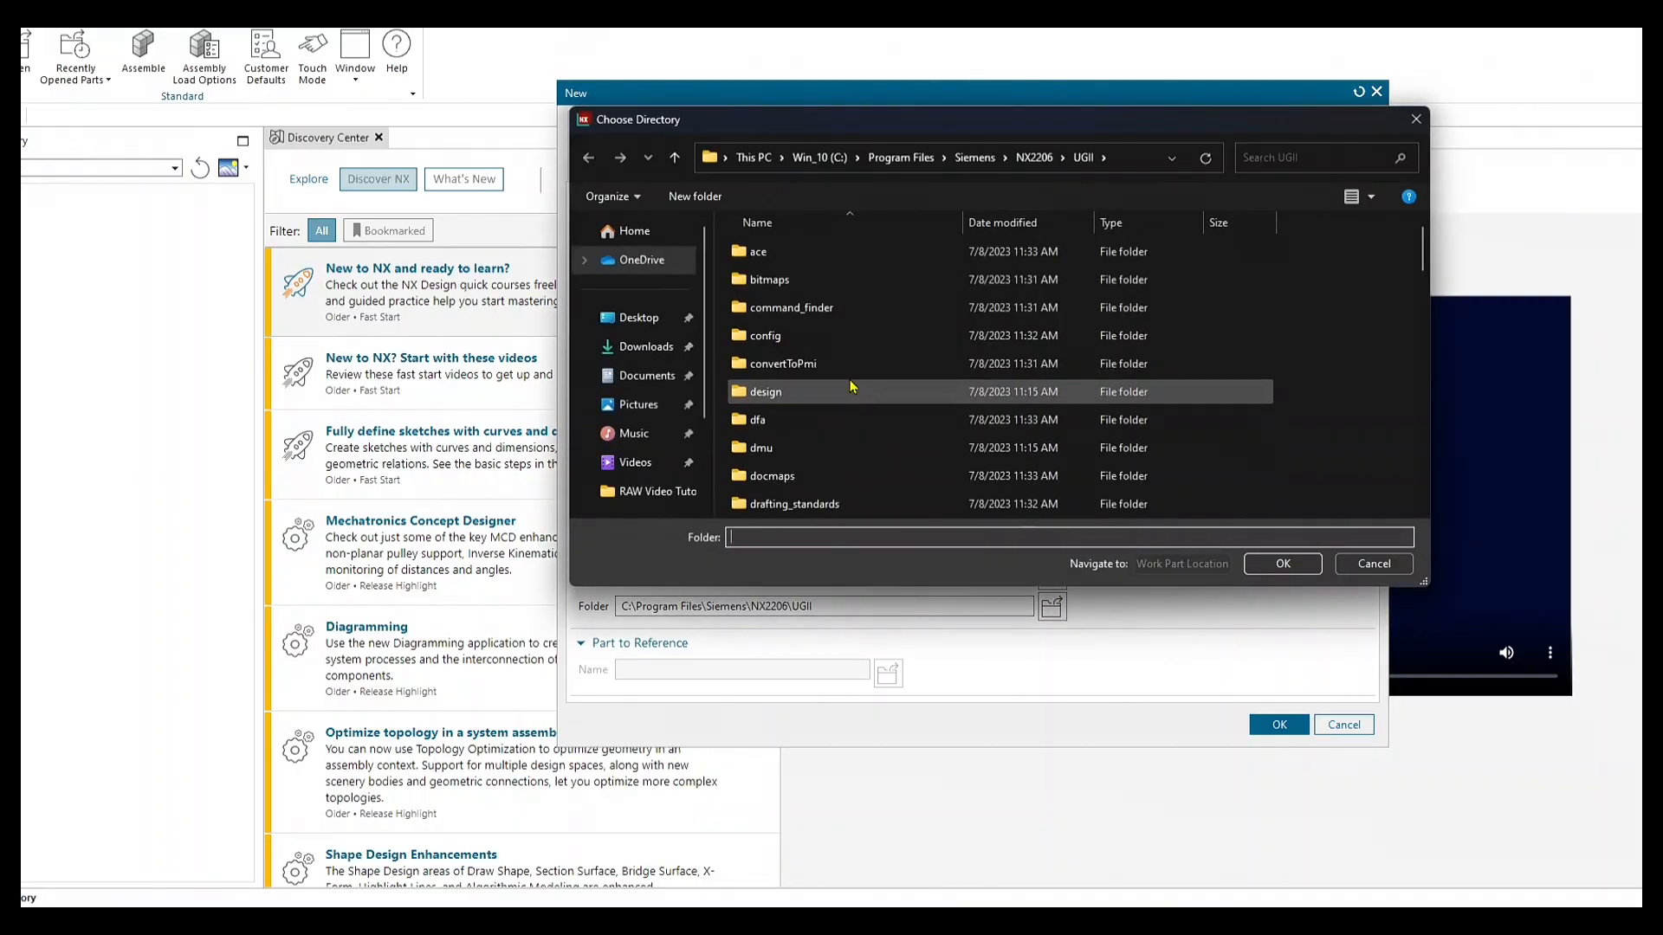
pyautogui.click(637, 318)
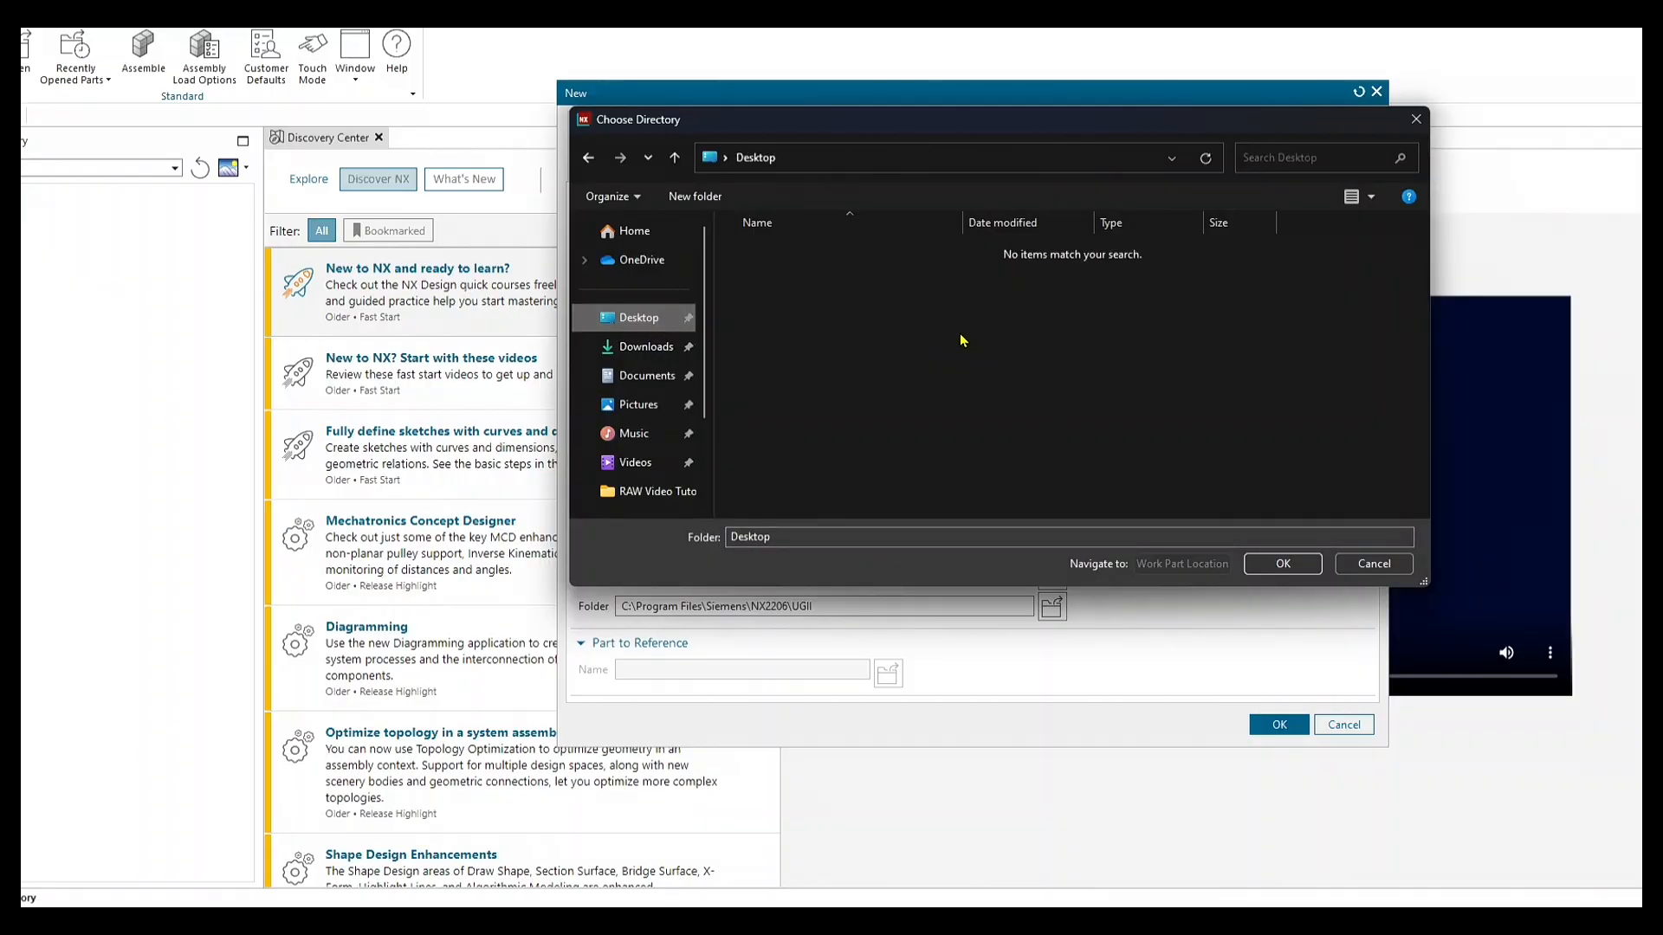
pyautogui.rightClick(1063, 299)
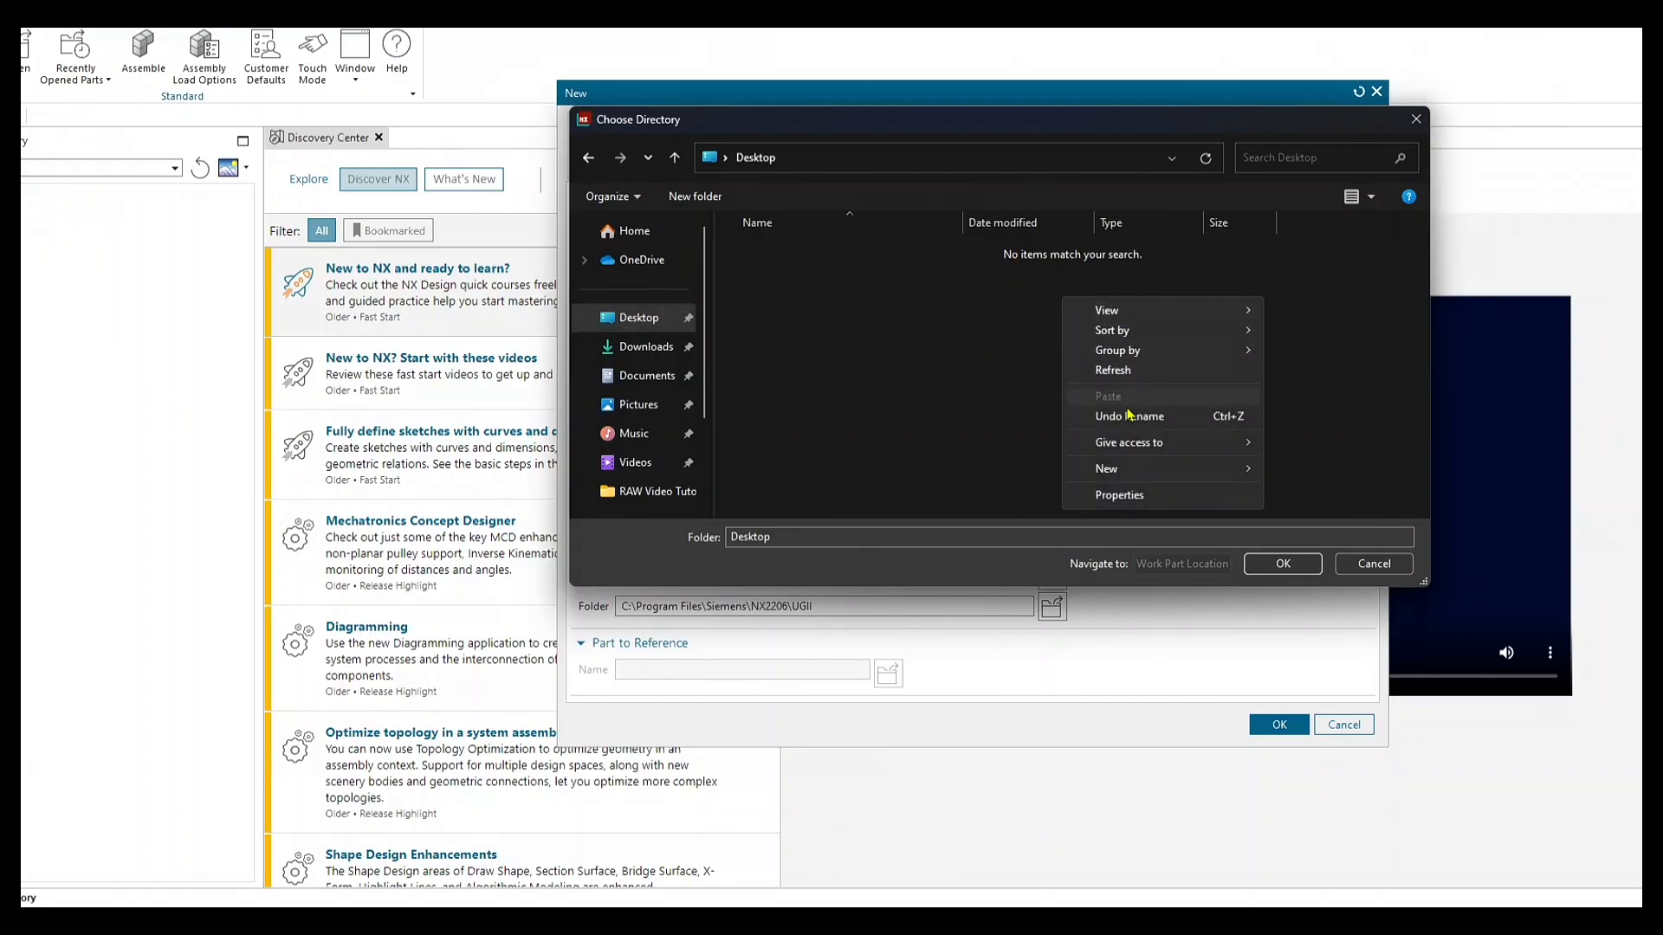
pyautogui.moveTo(1125, 473)
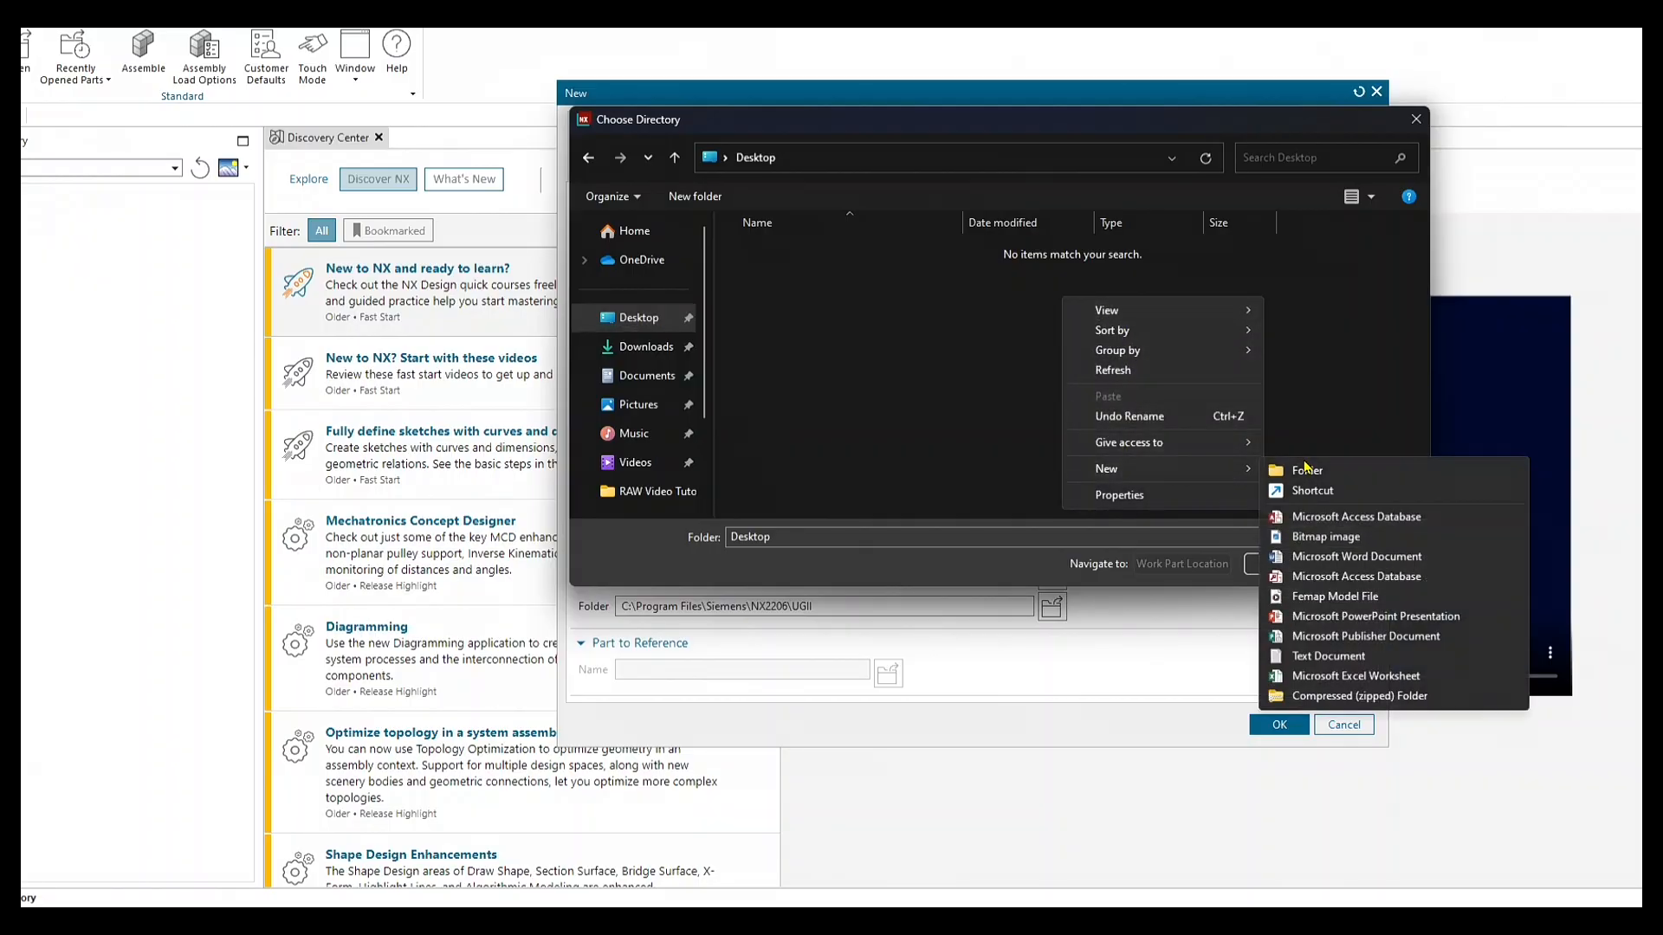
pyautogui.click(1303, 470)
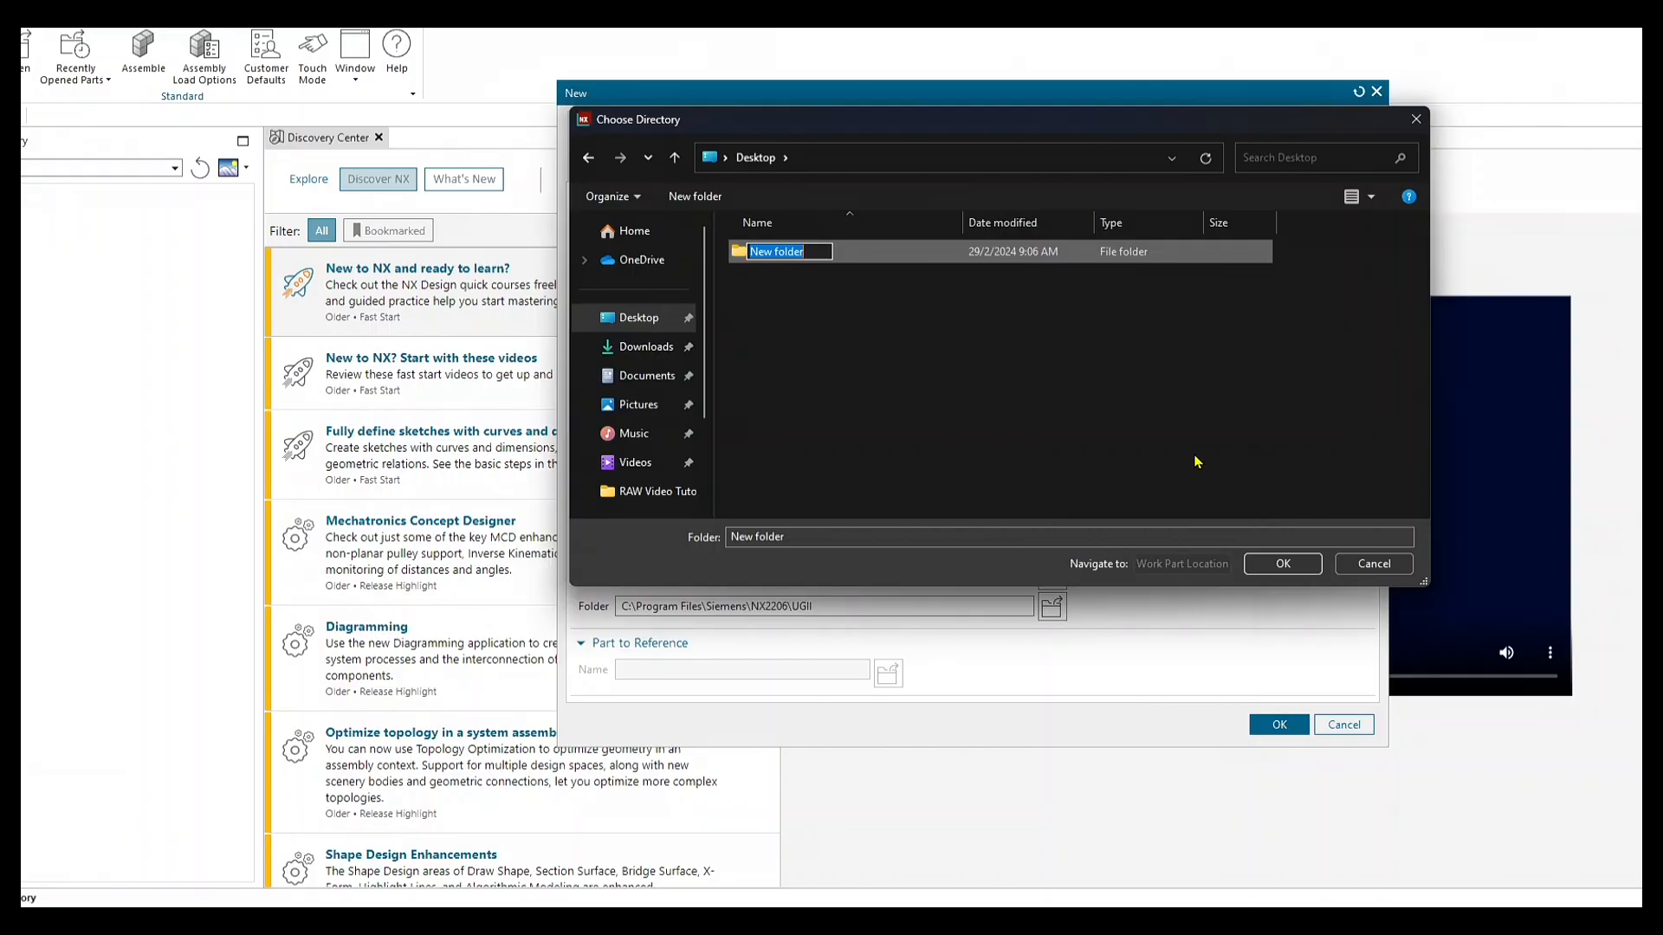
pyautogui.write('Butterfly Valve')
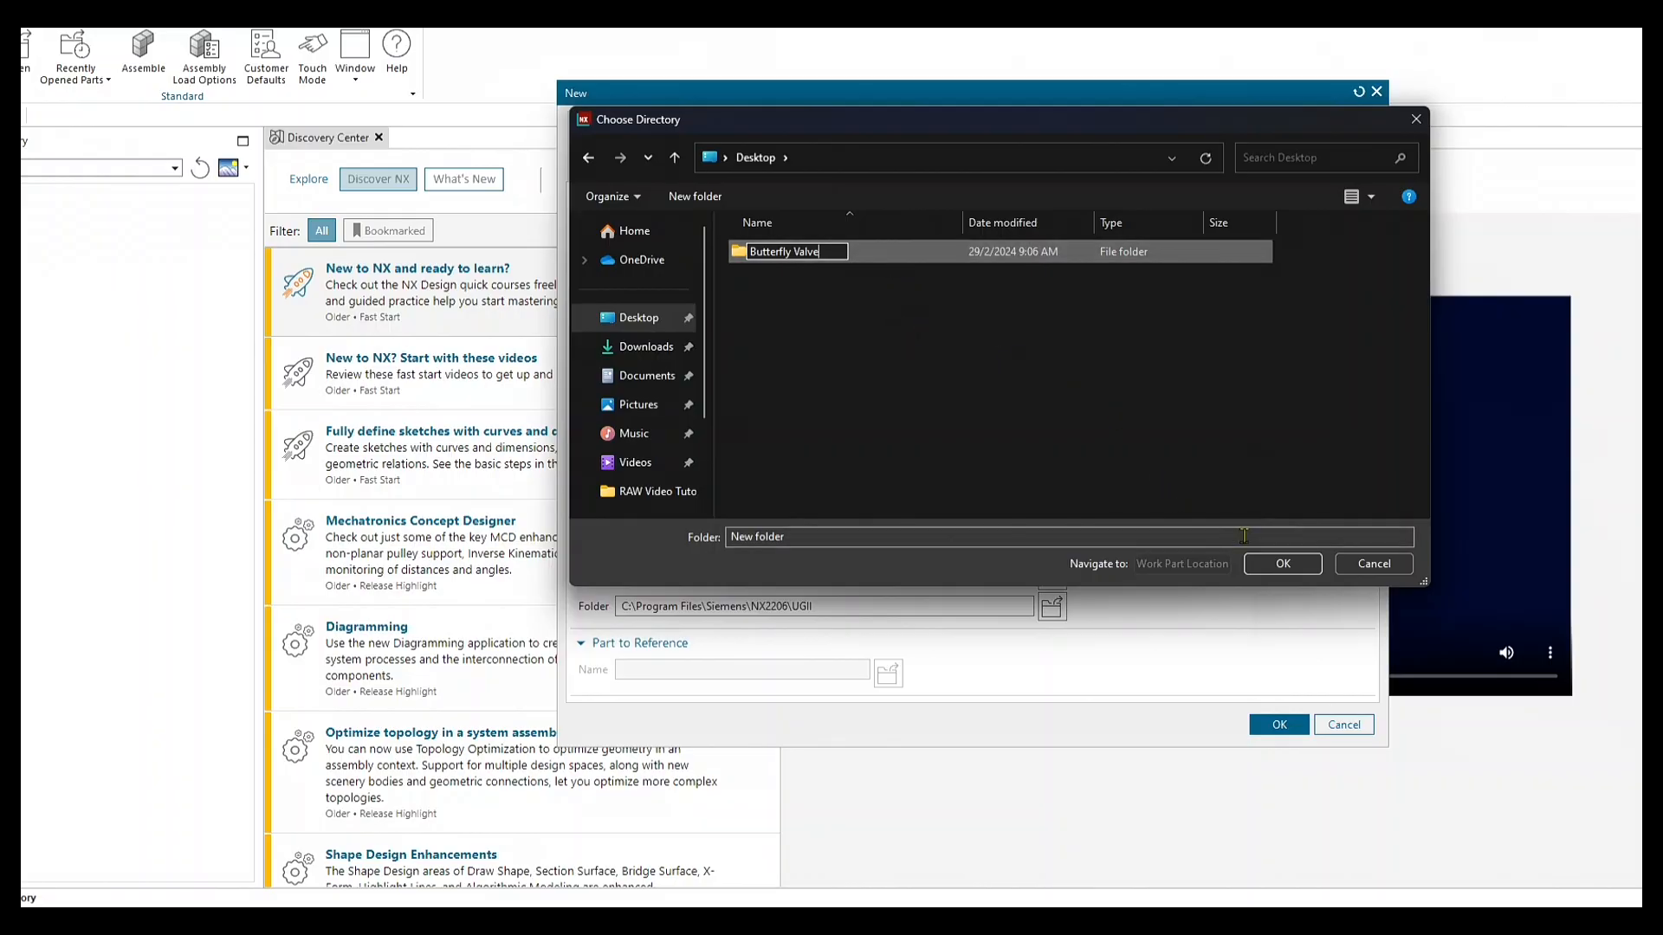
pyautogui.click(1290, 565)
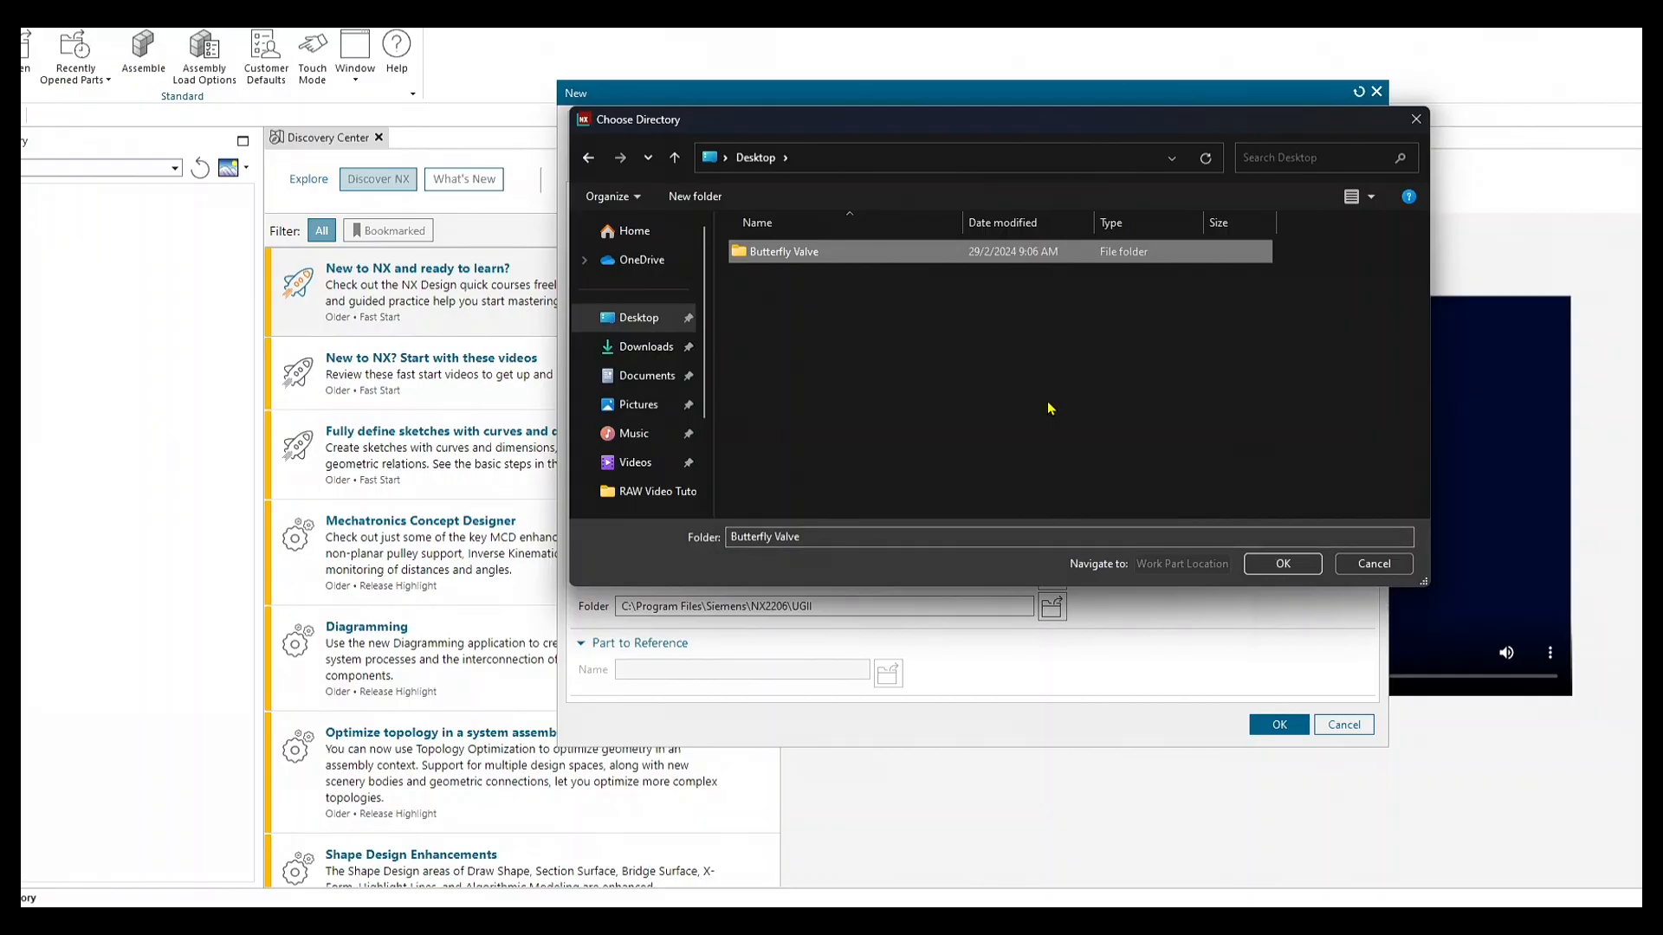
pyautogui.click(1277, 565)
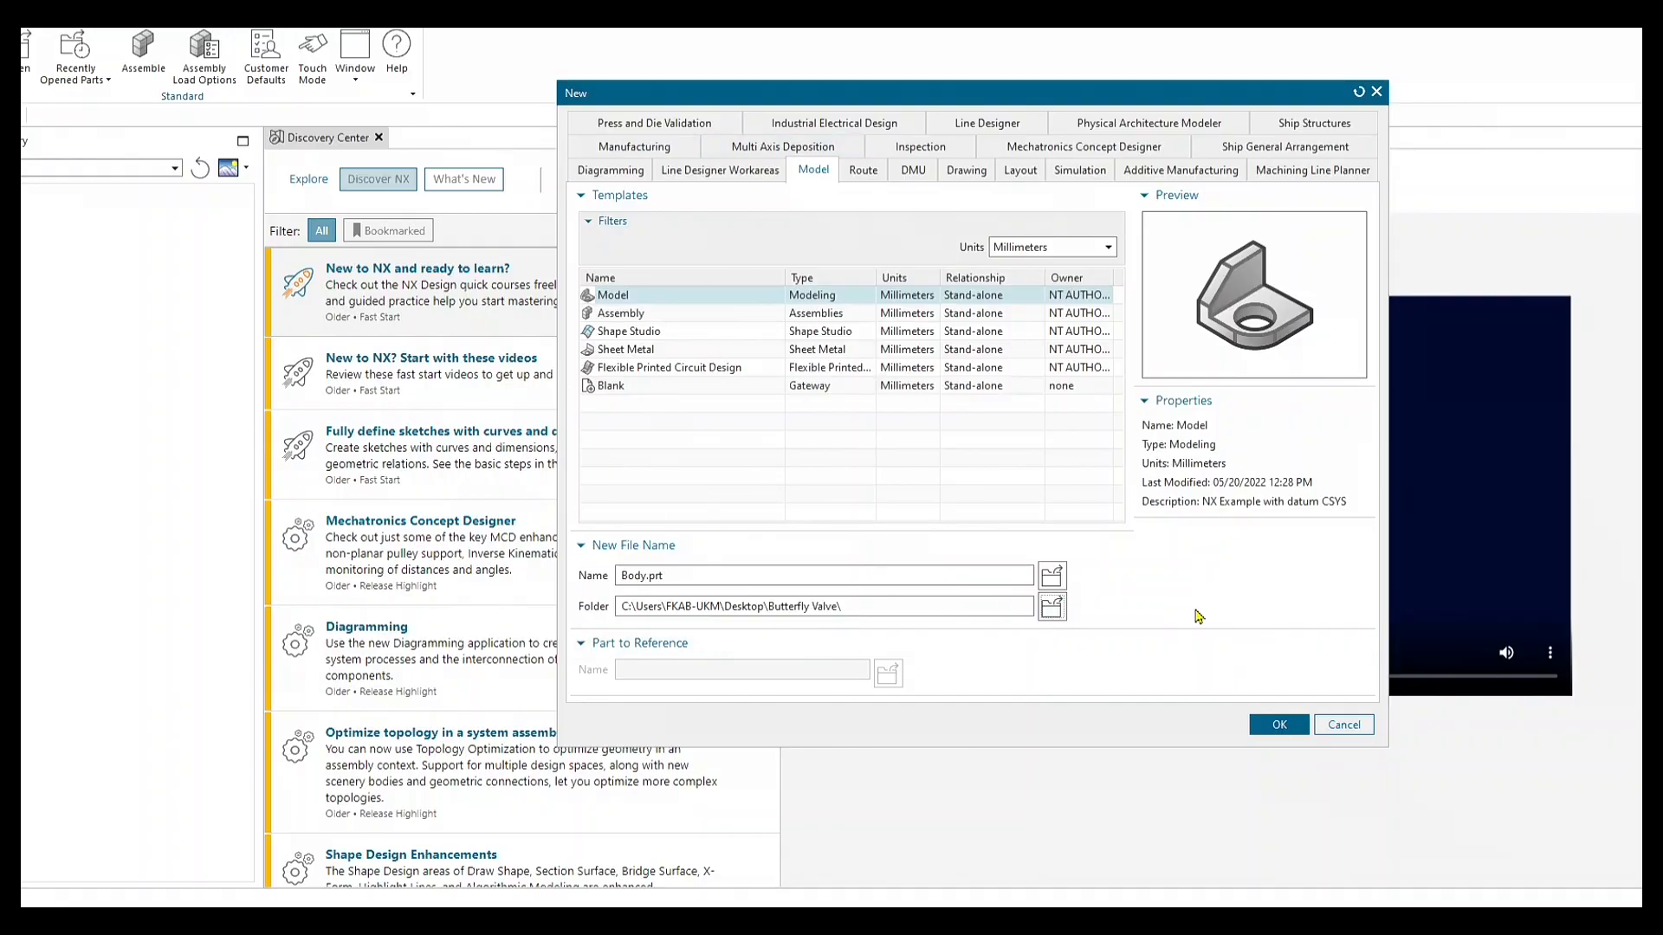
pyautogui.click(1270, 726)
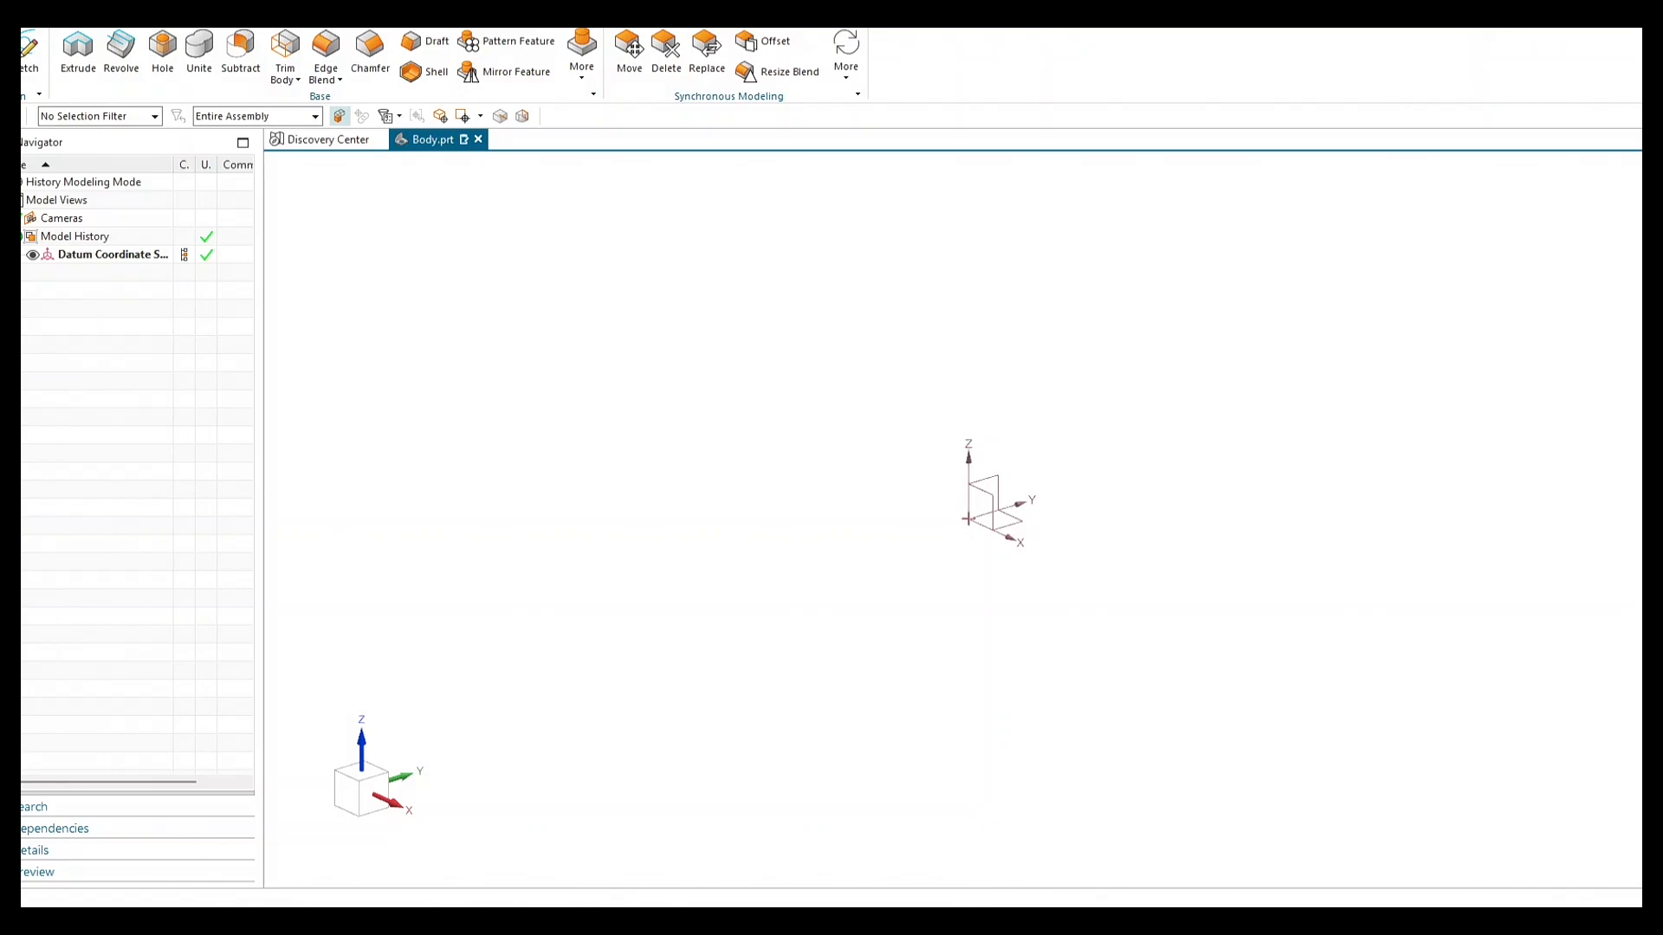
# Load the Advanced content role for the interface, accept the overwrite of customizations, and return to the part's model history.
pyautogui.click(20, 563)
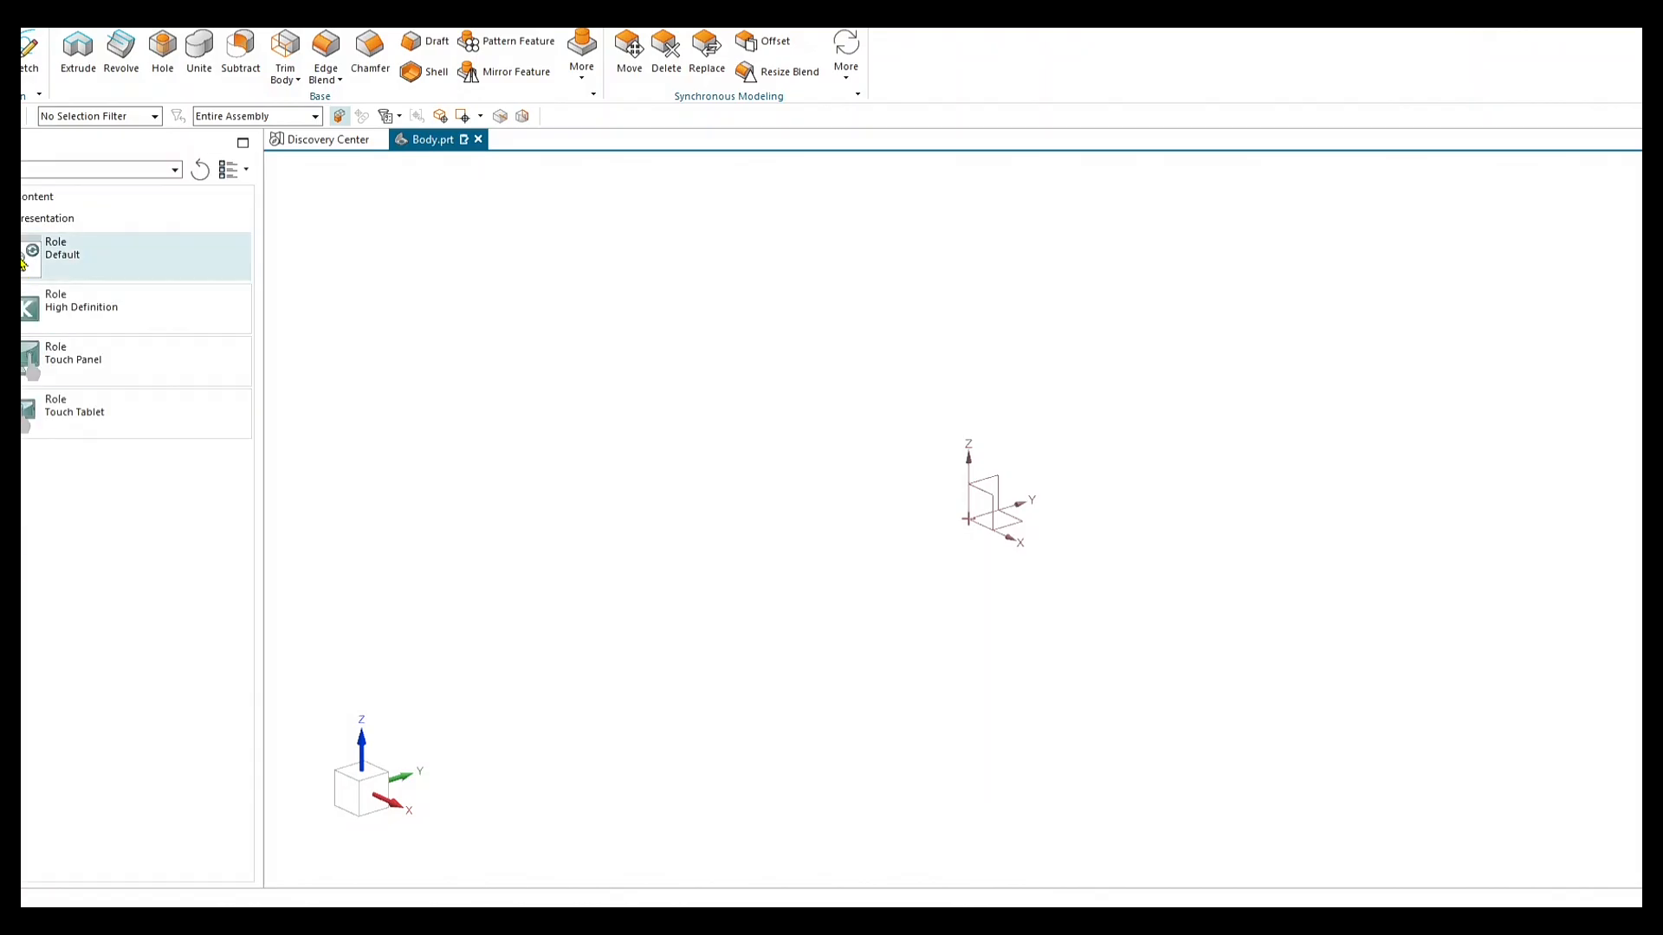
pyautogui.click(37, 199)
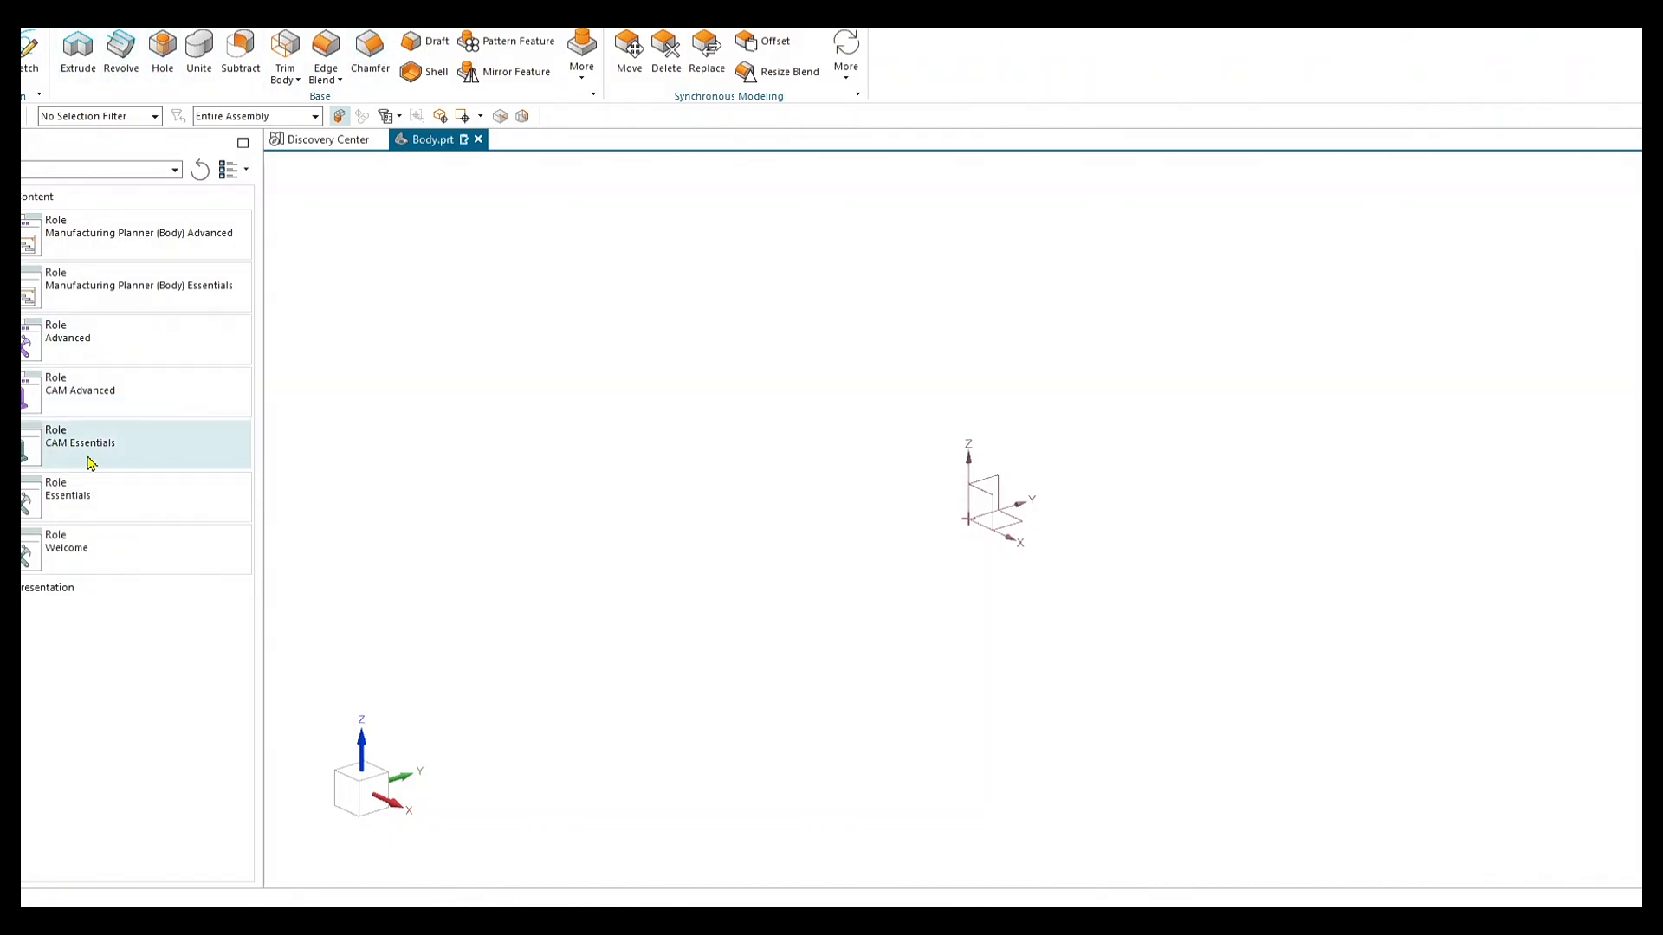
pyautogui.moveTo(91, 463)
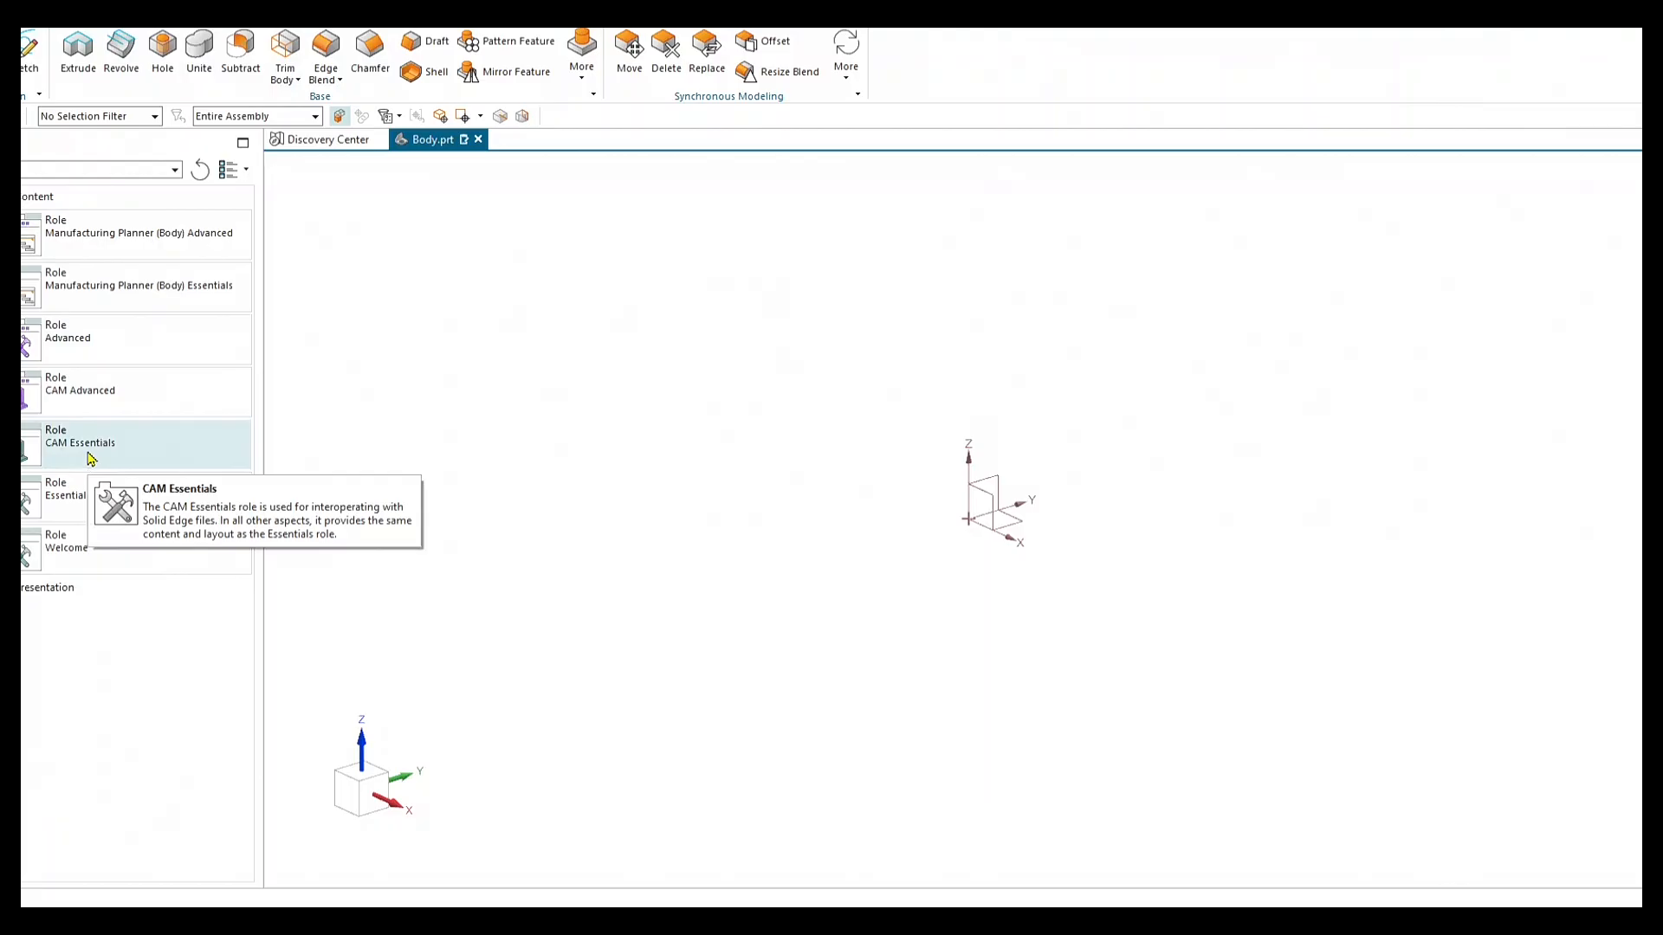
pyautogui.click(102, 343)
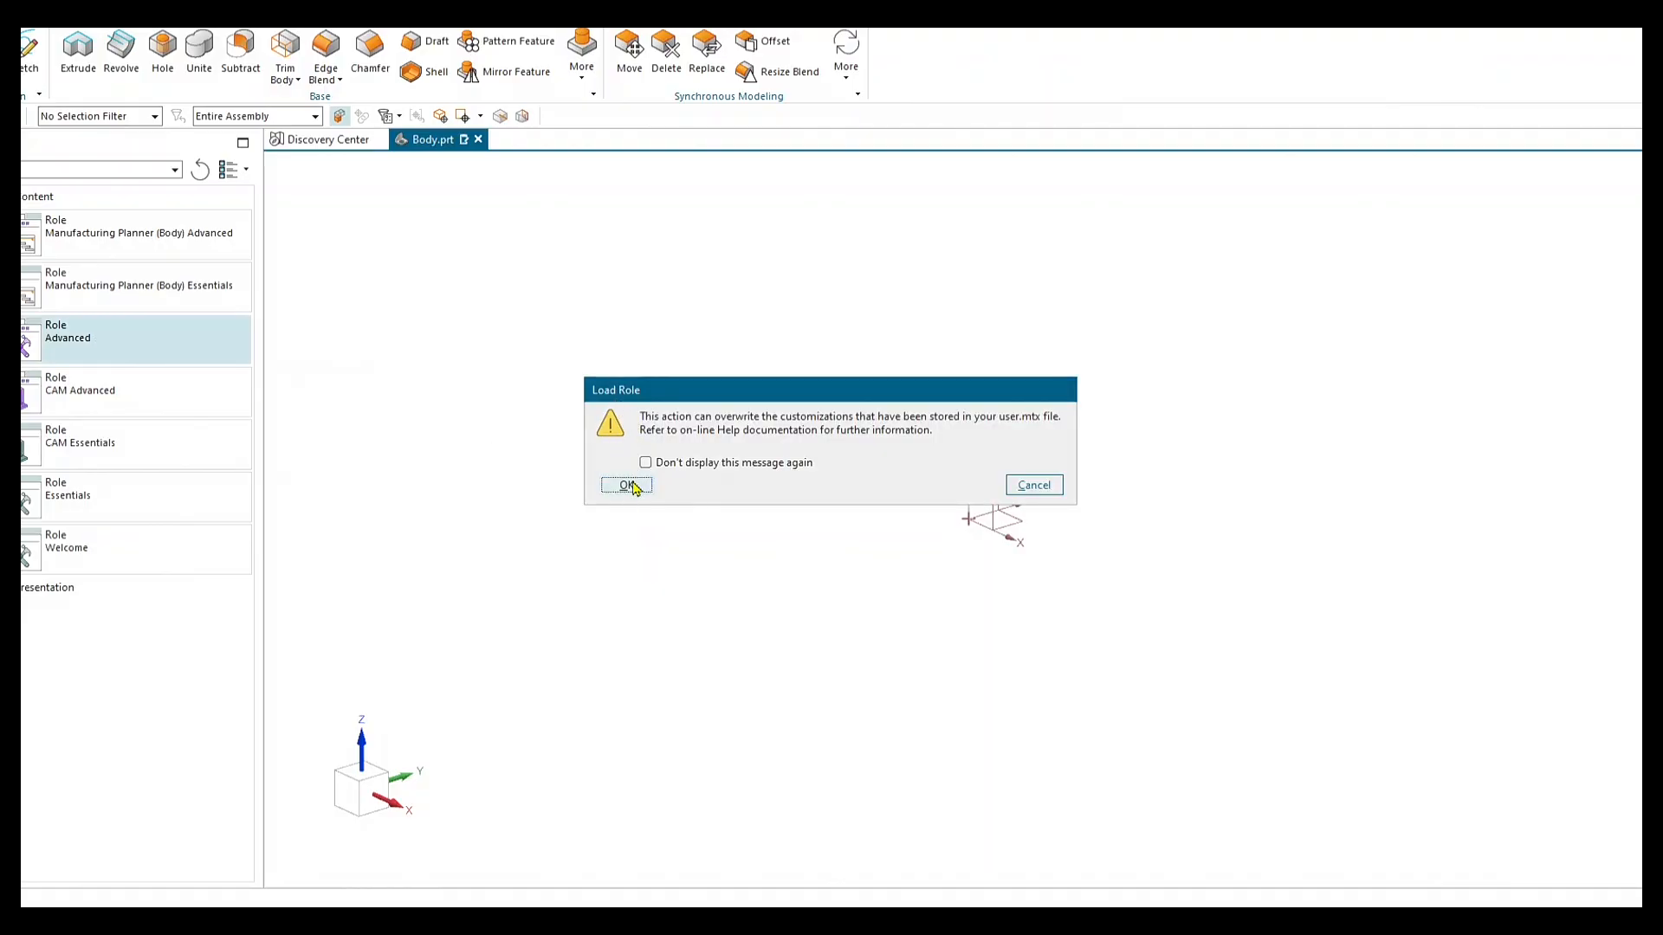
pyautogui.click(634, 479)
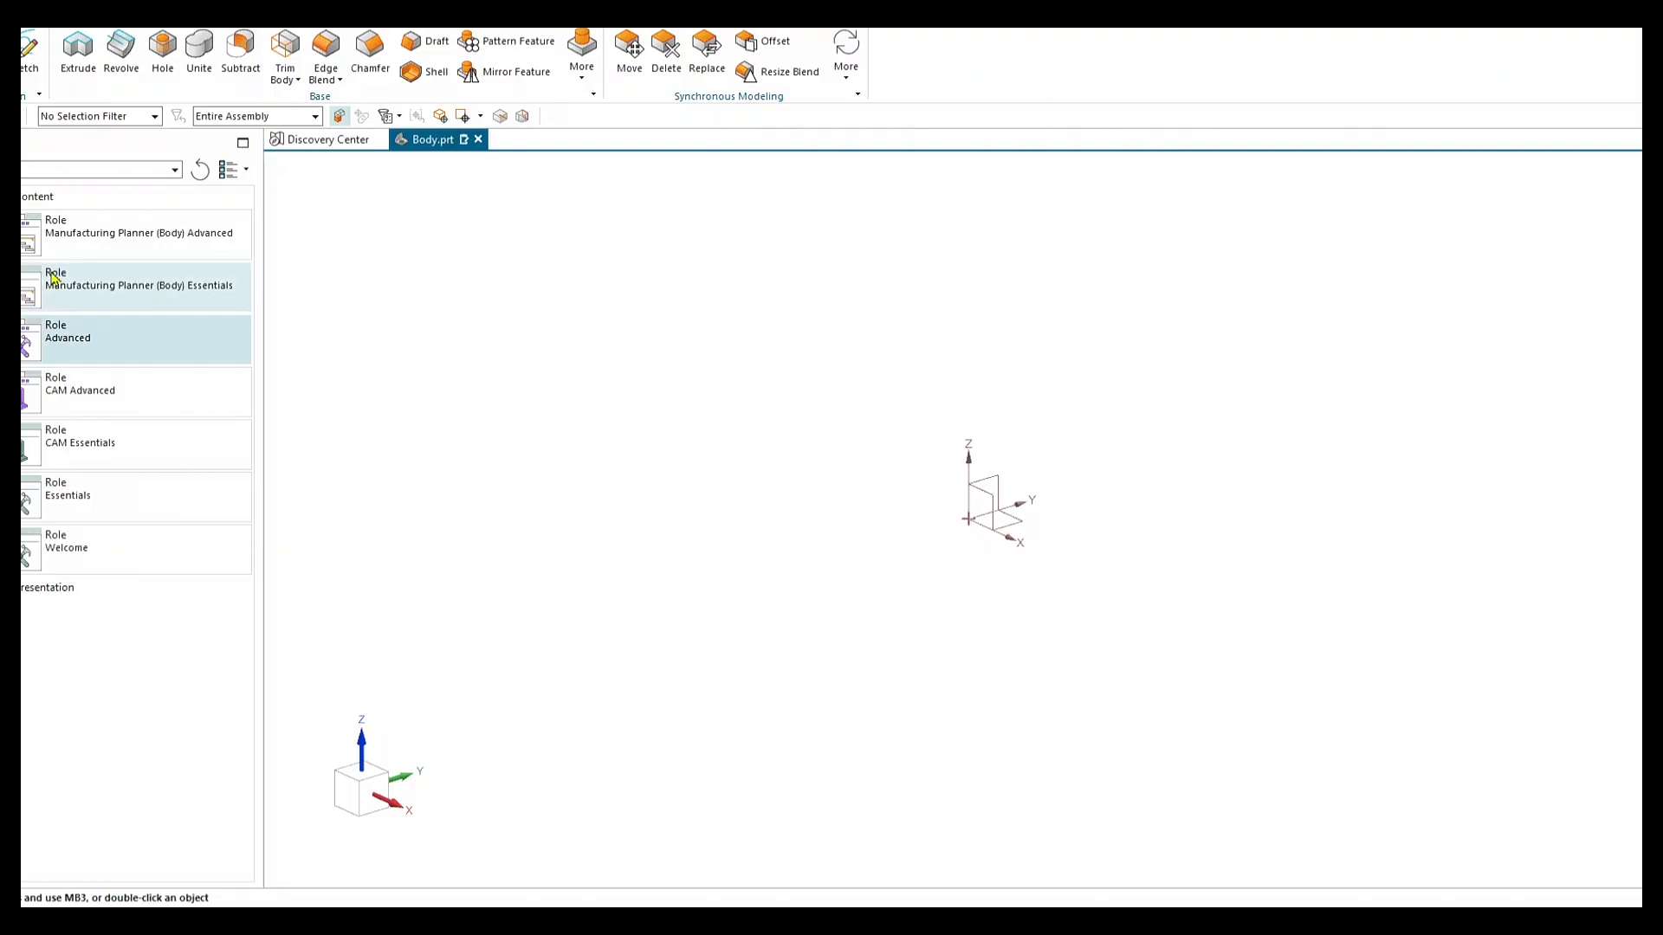
pyautogui.click(21, 229)
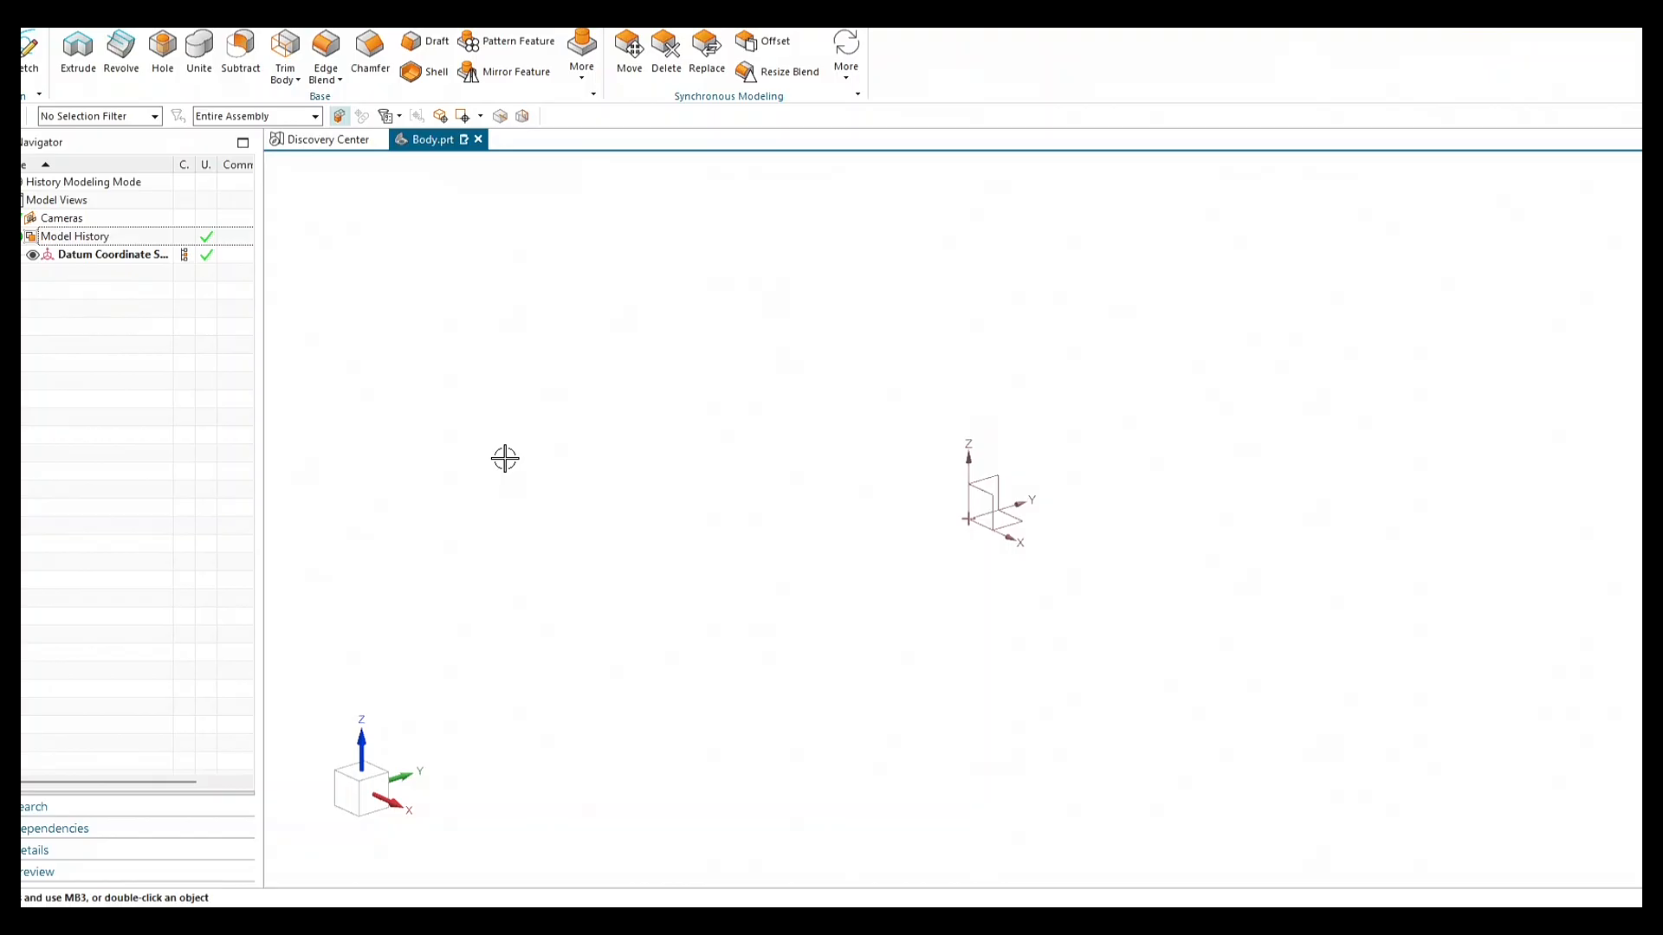
# Switch to the valve drawing to review the Body part, and return to the NX model.
pyautogui.hotkey('alt', 'Tab')
pyautogui.press('Tab')
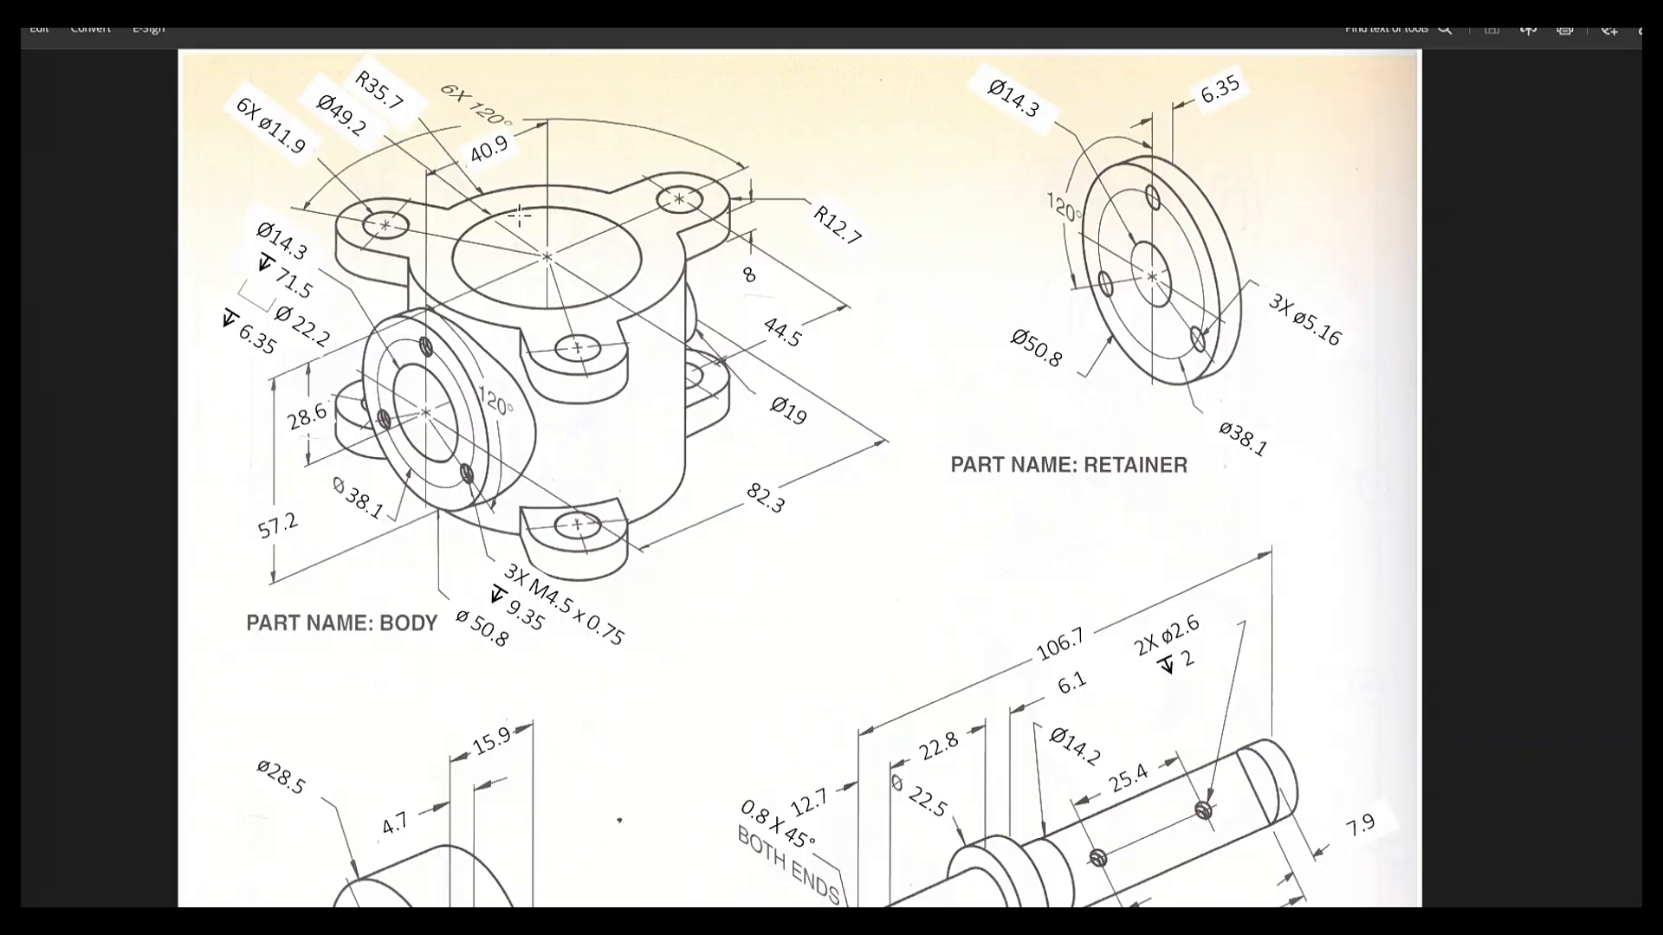
pyautogui.hotkey('alt', 'Tab')
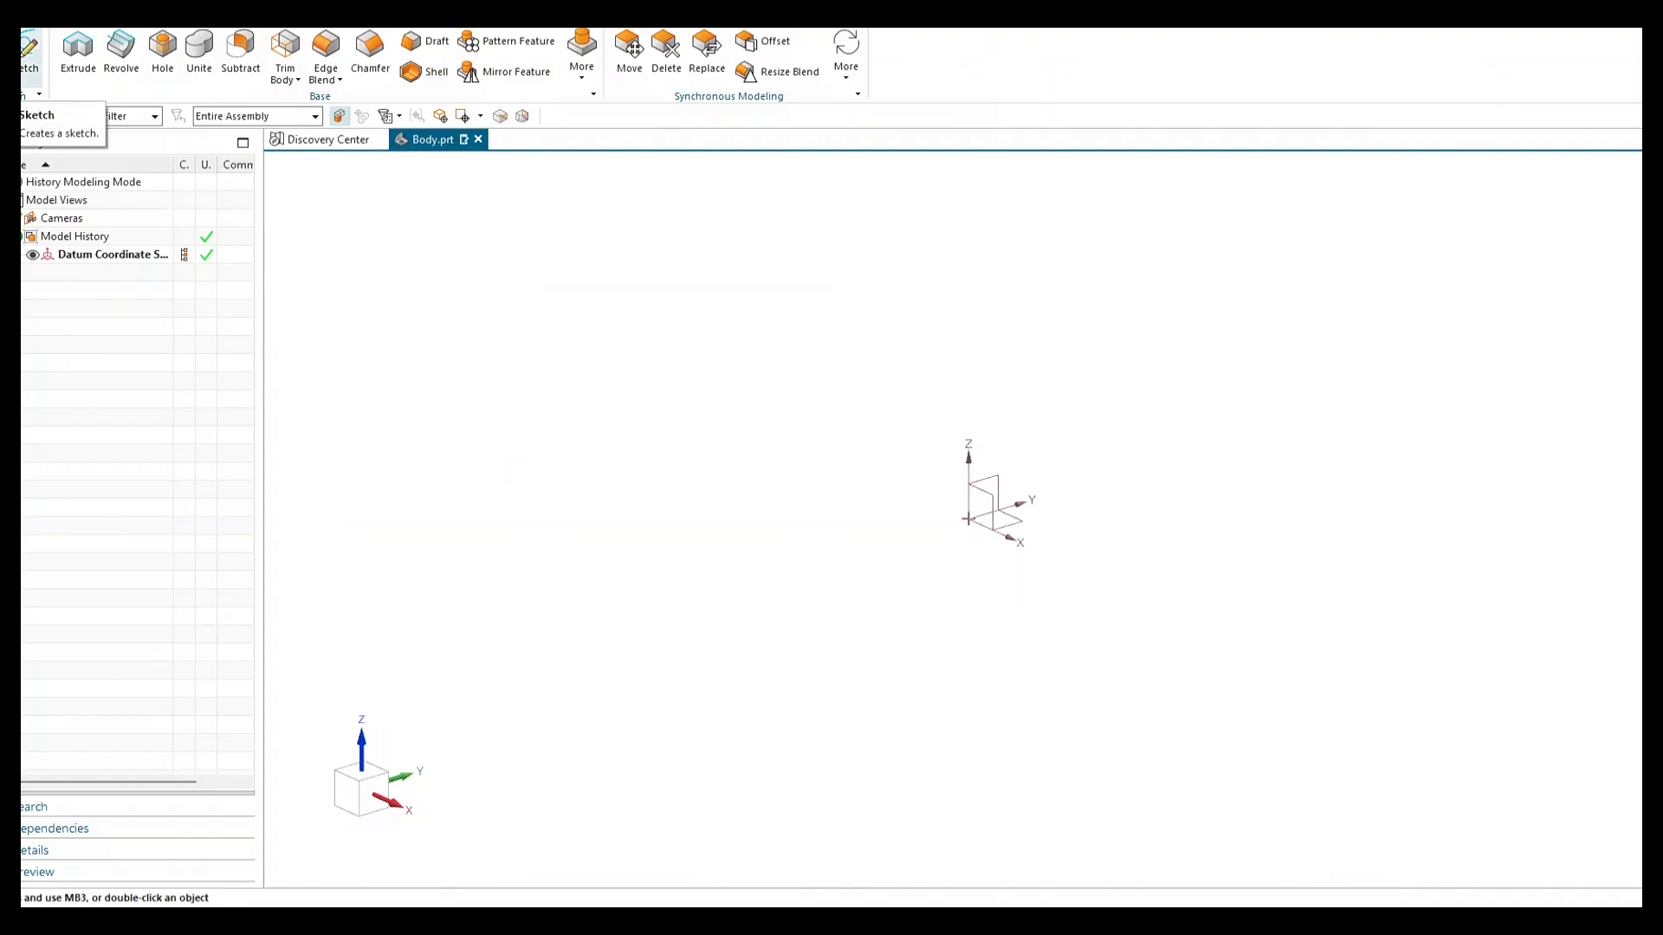
# Create a new On Plane sketch on the Top principal plane, consulting the Body drawing for the orientation.
pyautogui.click(30, 52)
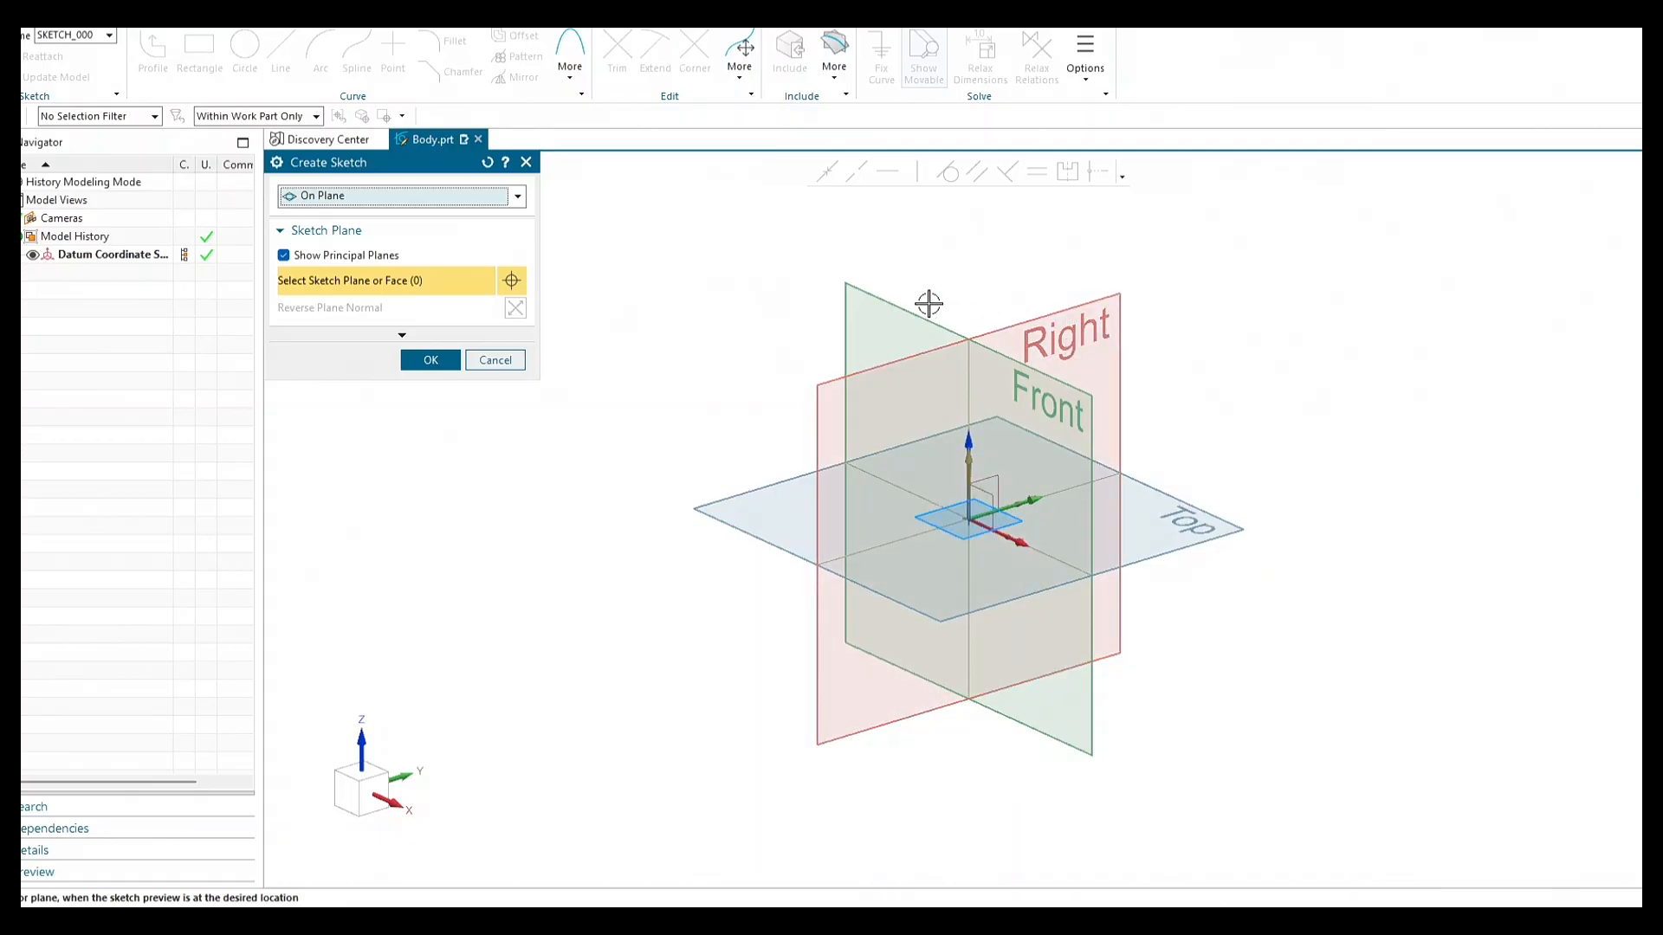
pyautogui.hotkey('alt', 'Tab')
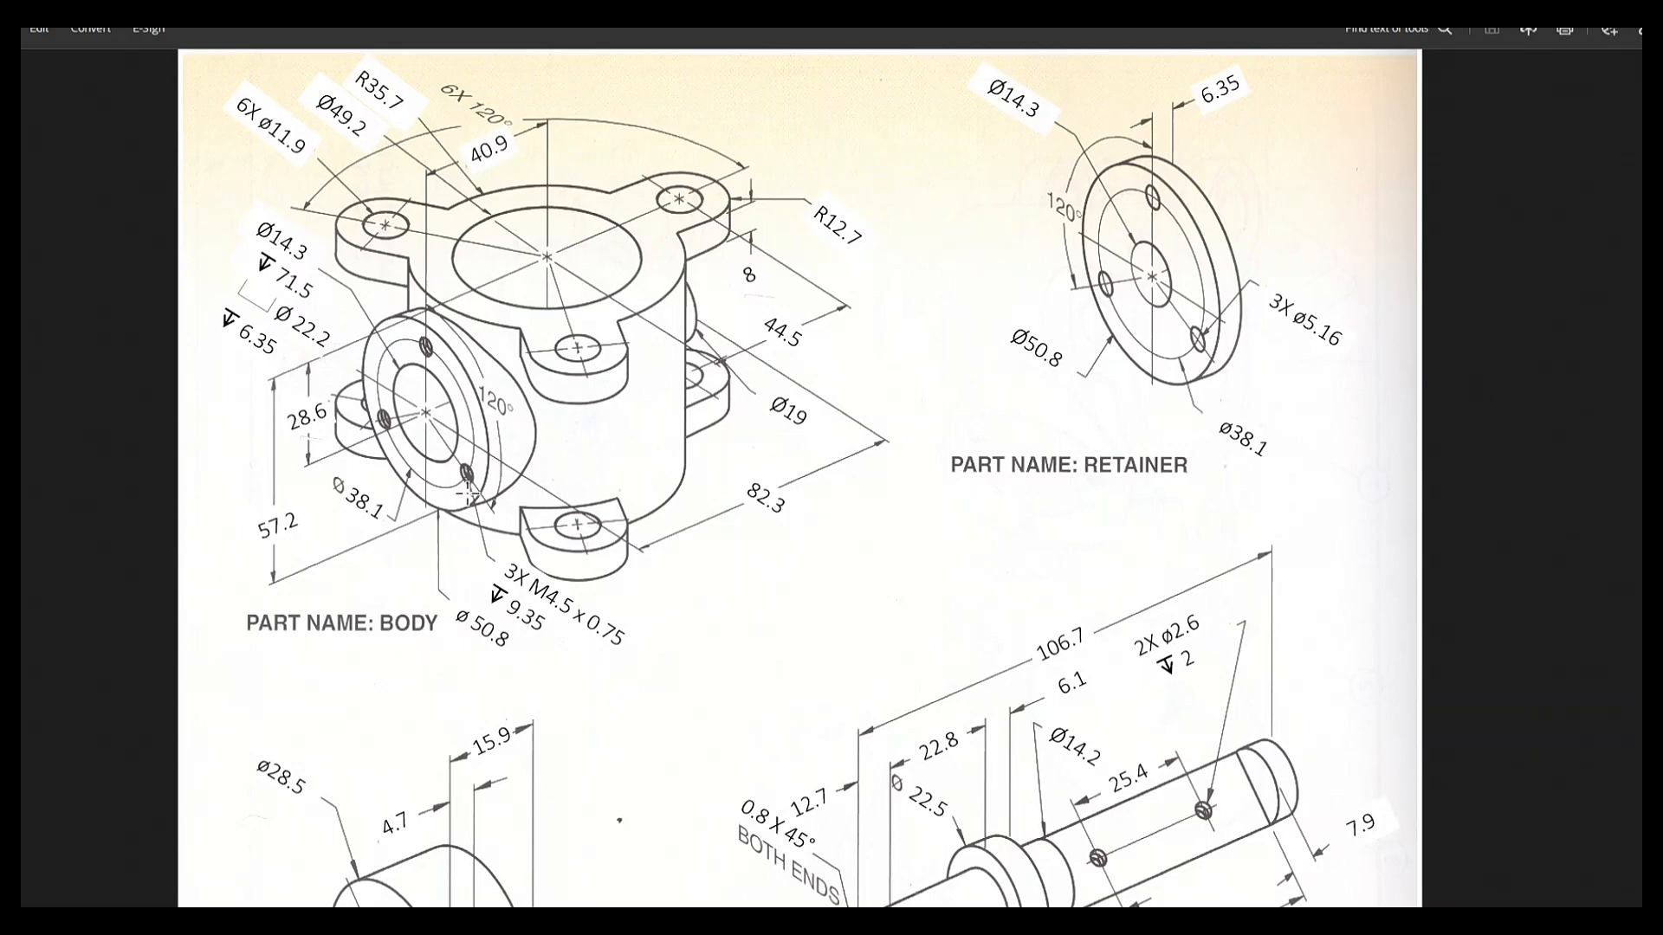
pyautogui.hotkey('alt', 'Tab')
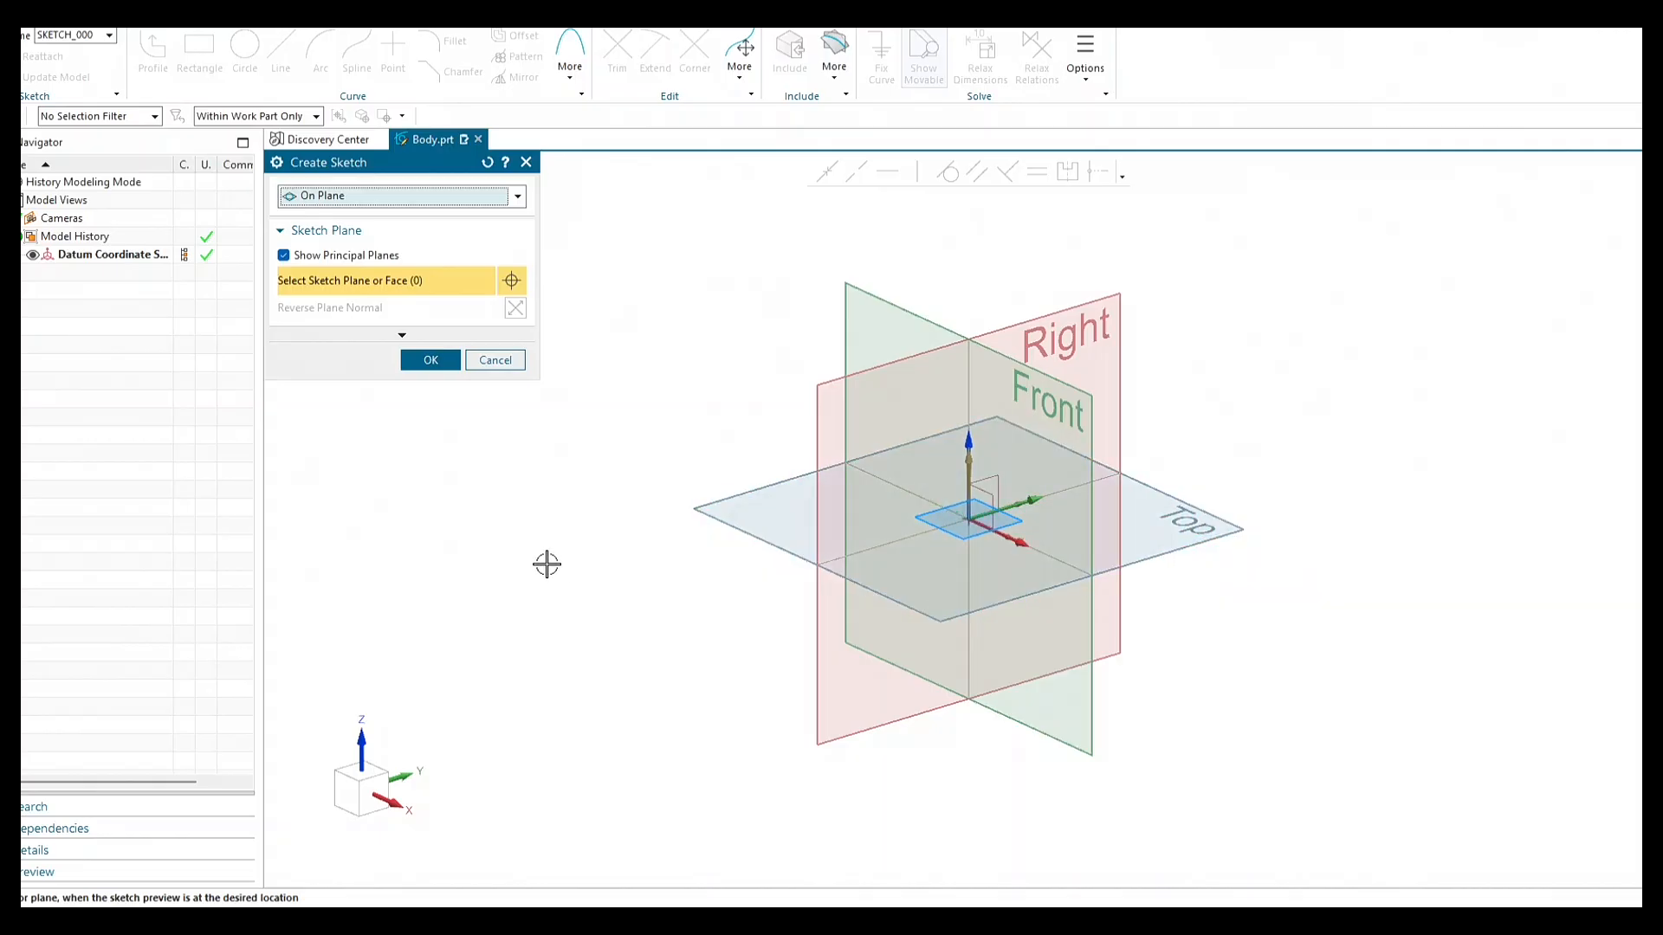
pyautogui.click(517, 197)
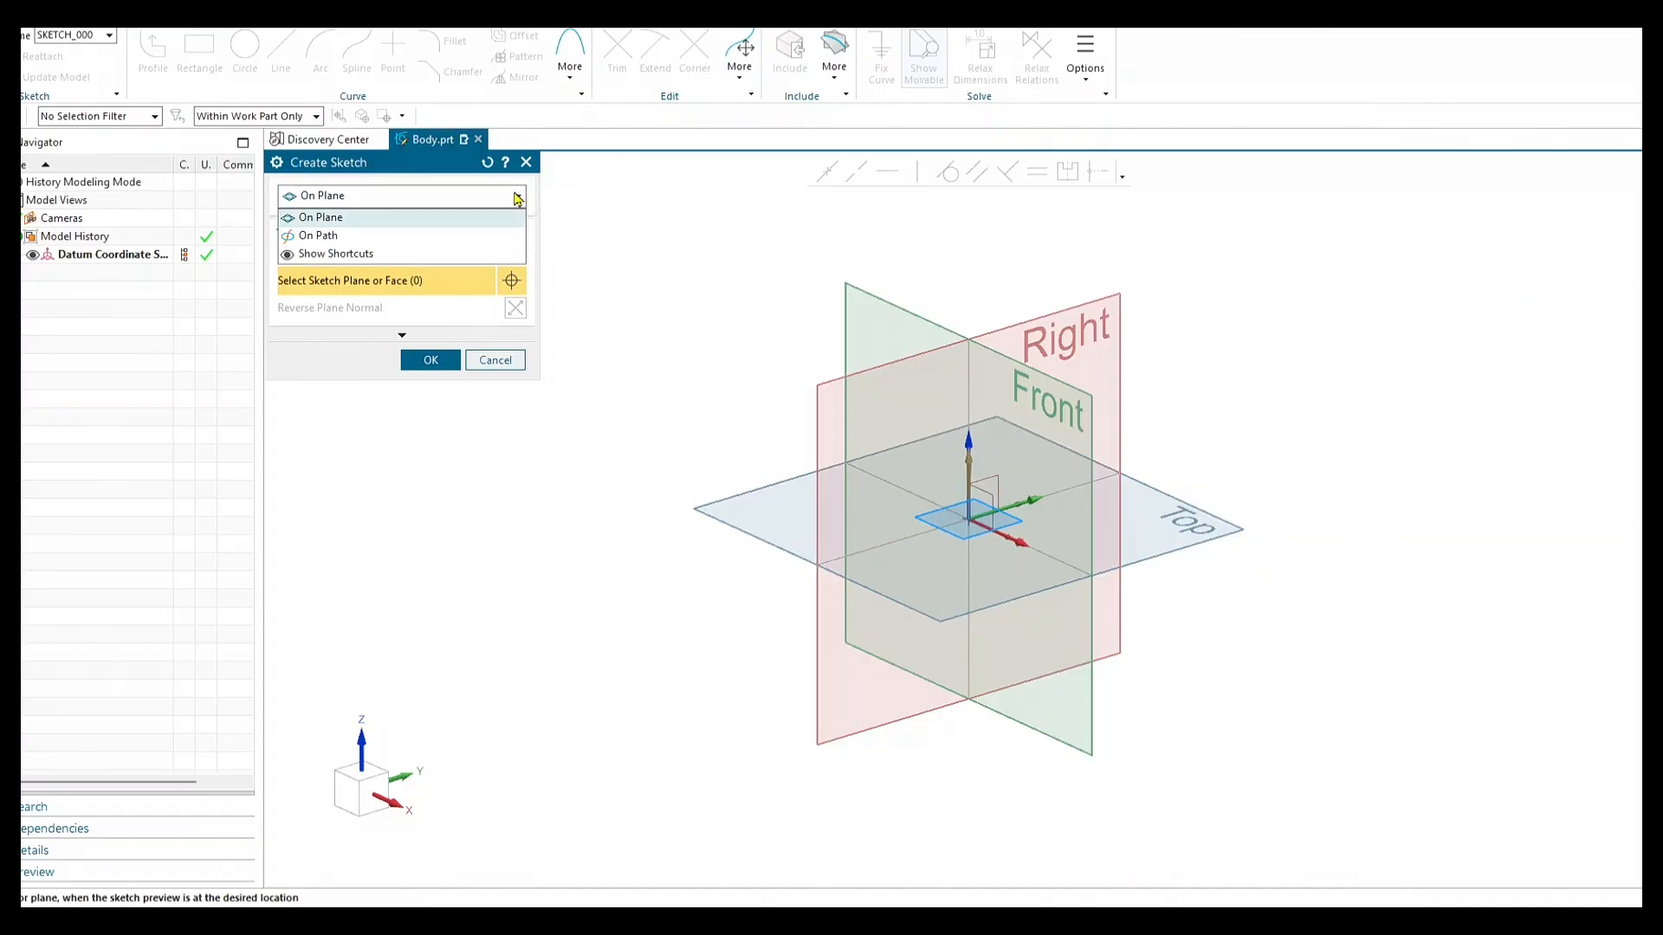
pyautogui.click(512, 217)
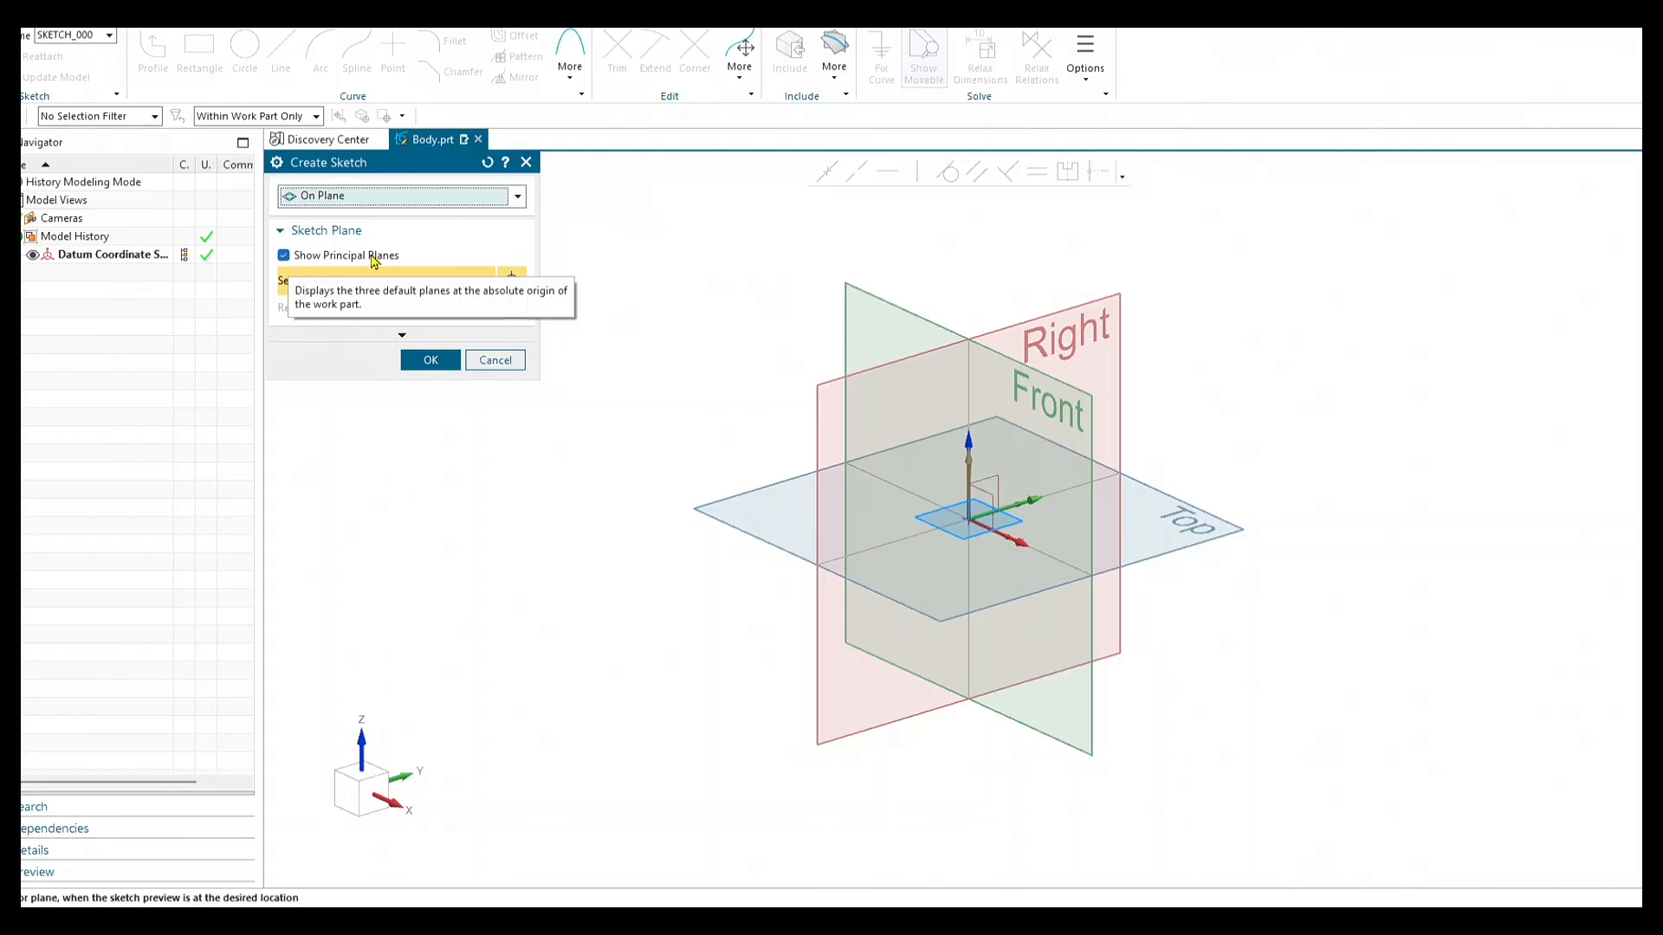
pyautogui.click(287, 256)
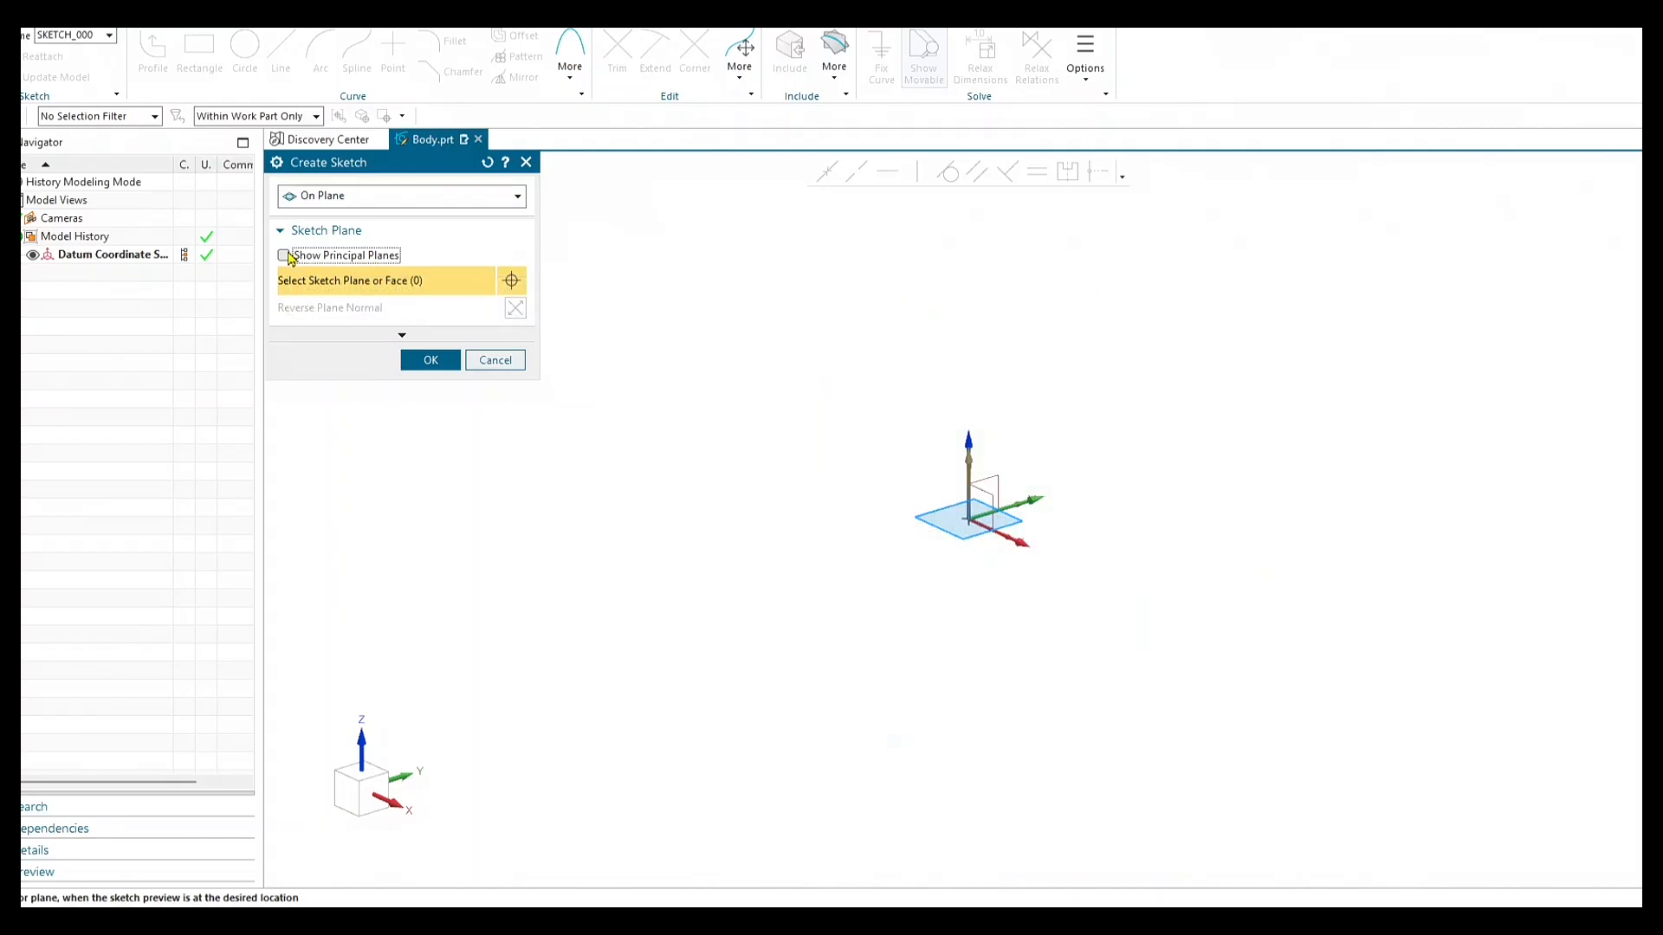
pyautogui.click(286, 256)
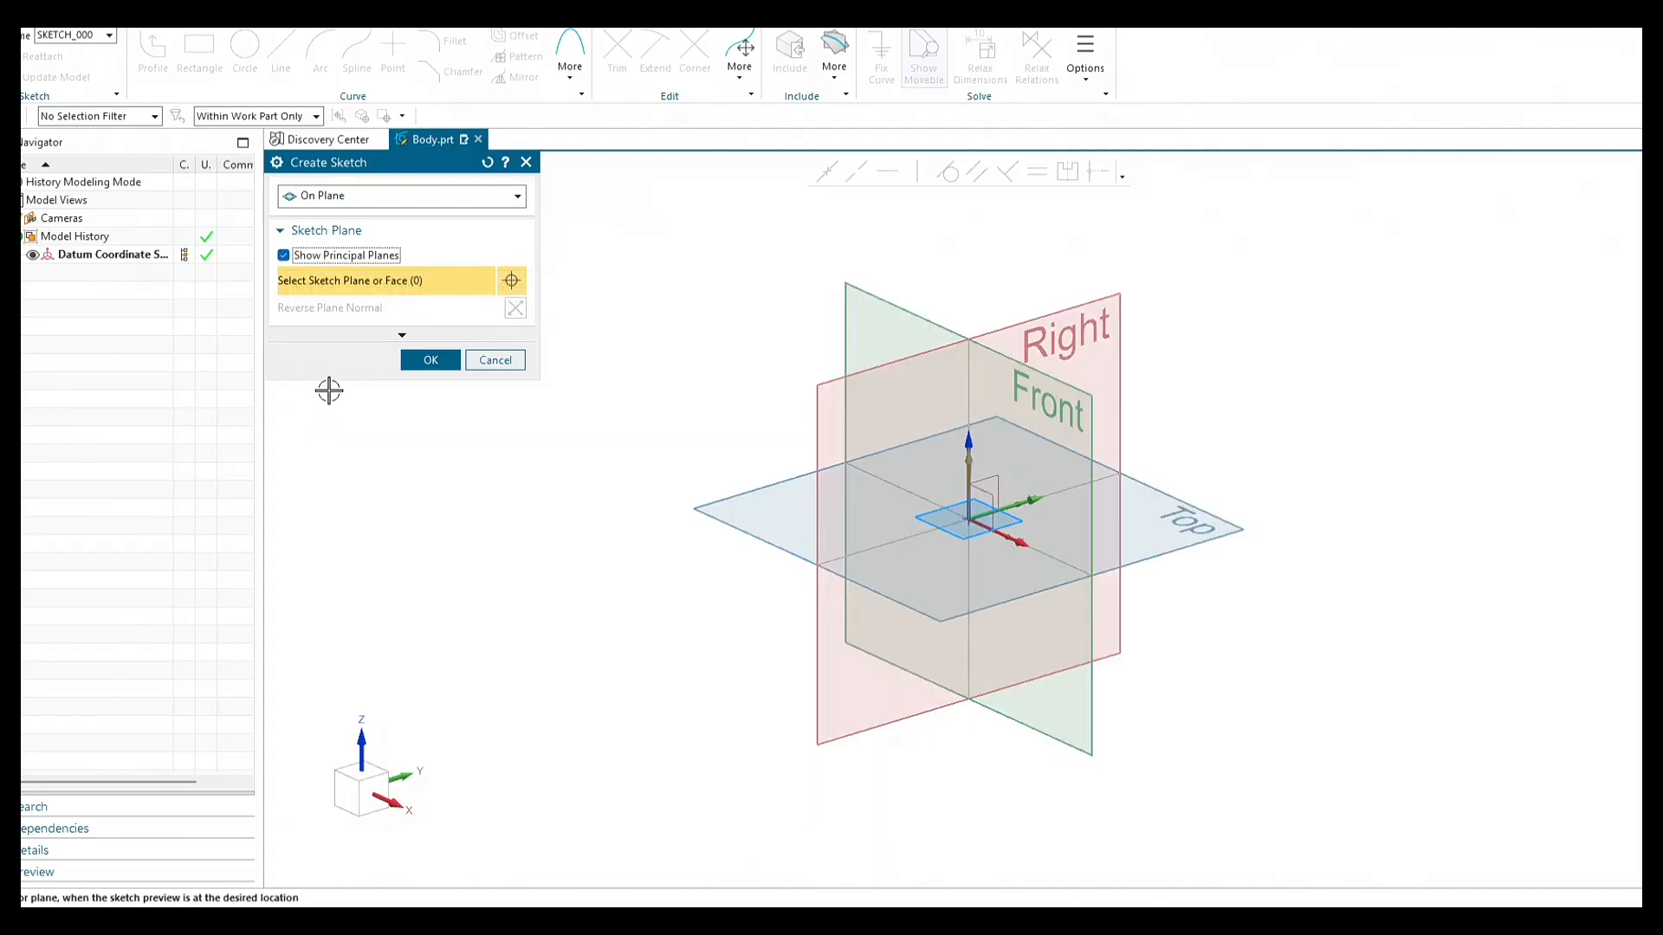
pyautogui.click(758, 482)
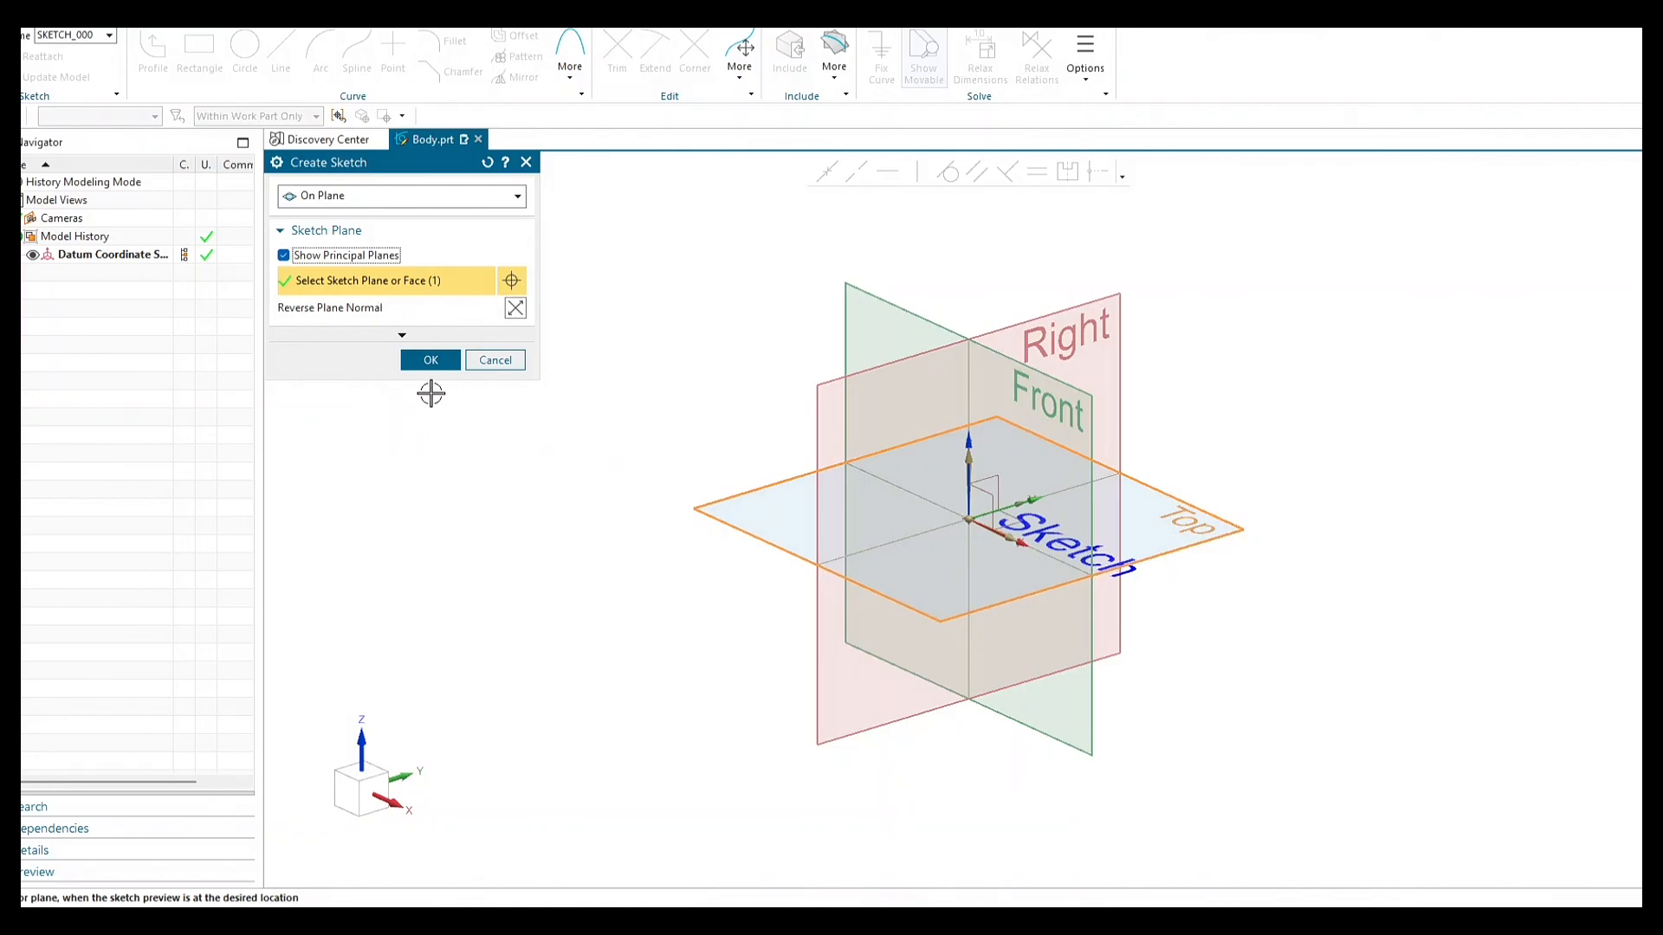
pyautogui.click(431, 360)
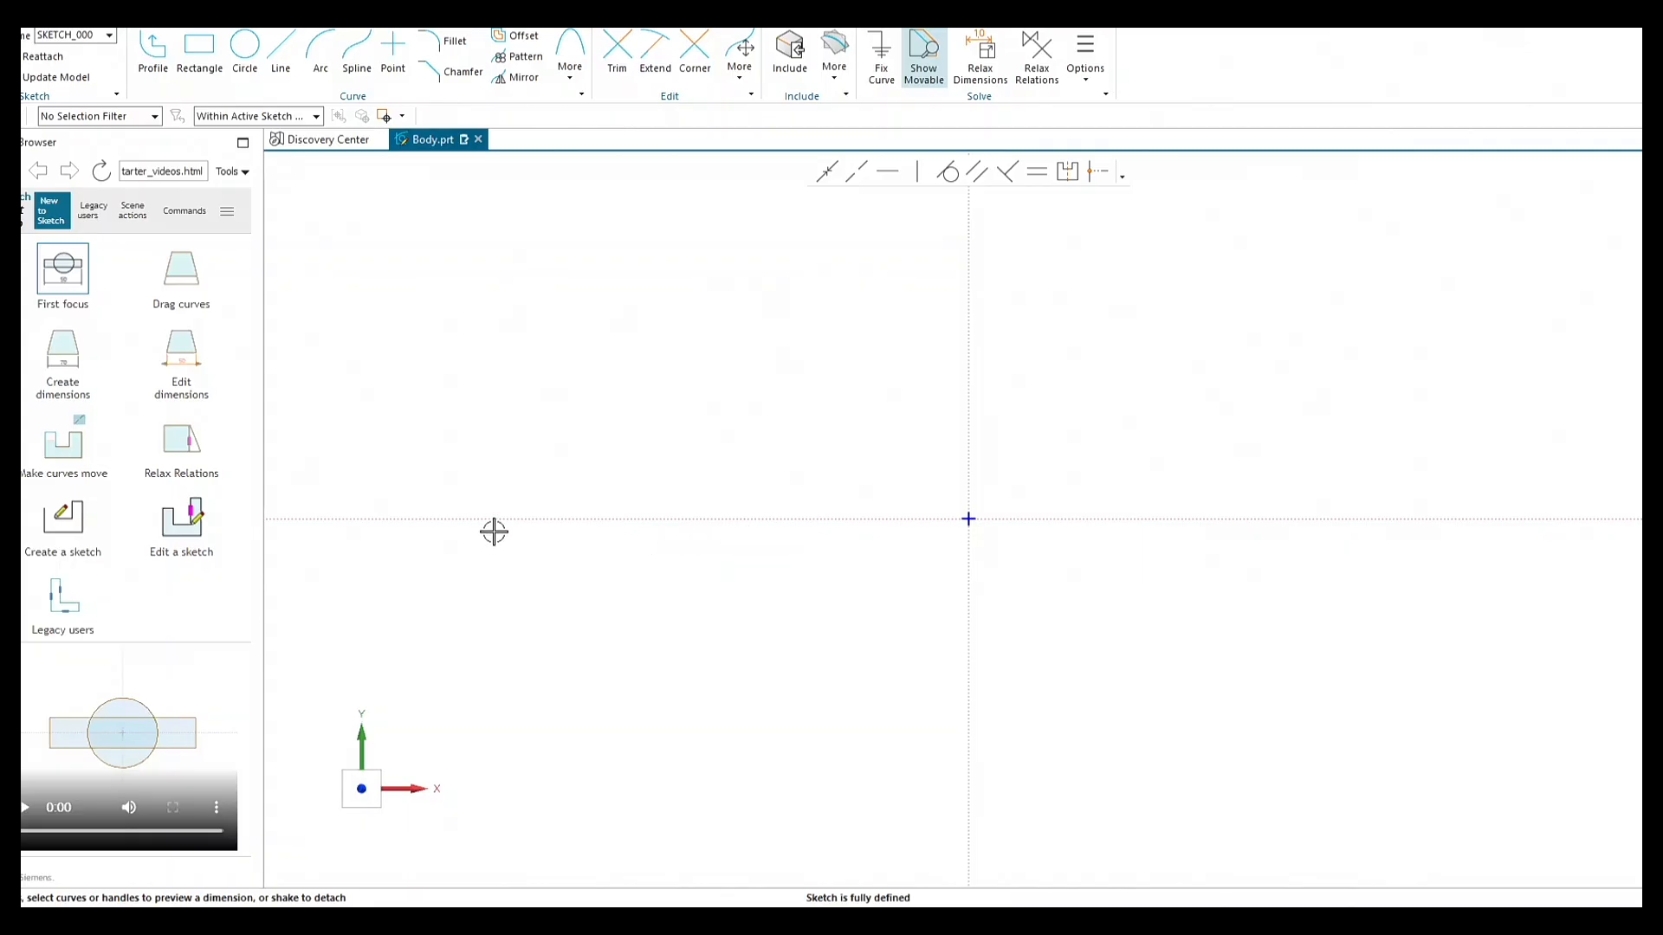
# Consult the Body drawing for its outer radius, and place a circle's centre on the existing sketch origin point.
pyautogui.hotkey('alt', 'Tab')
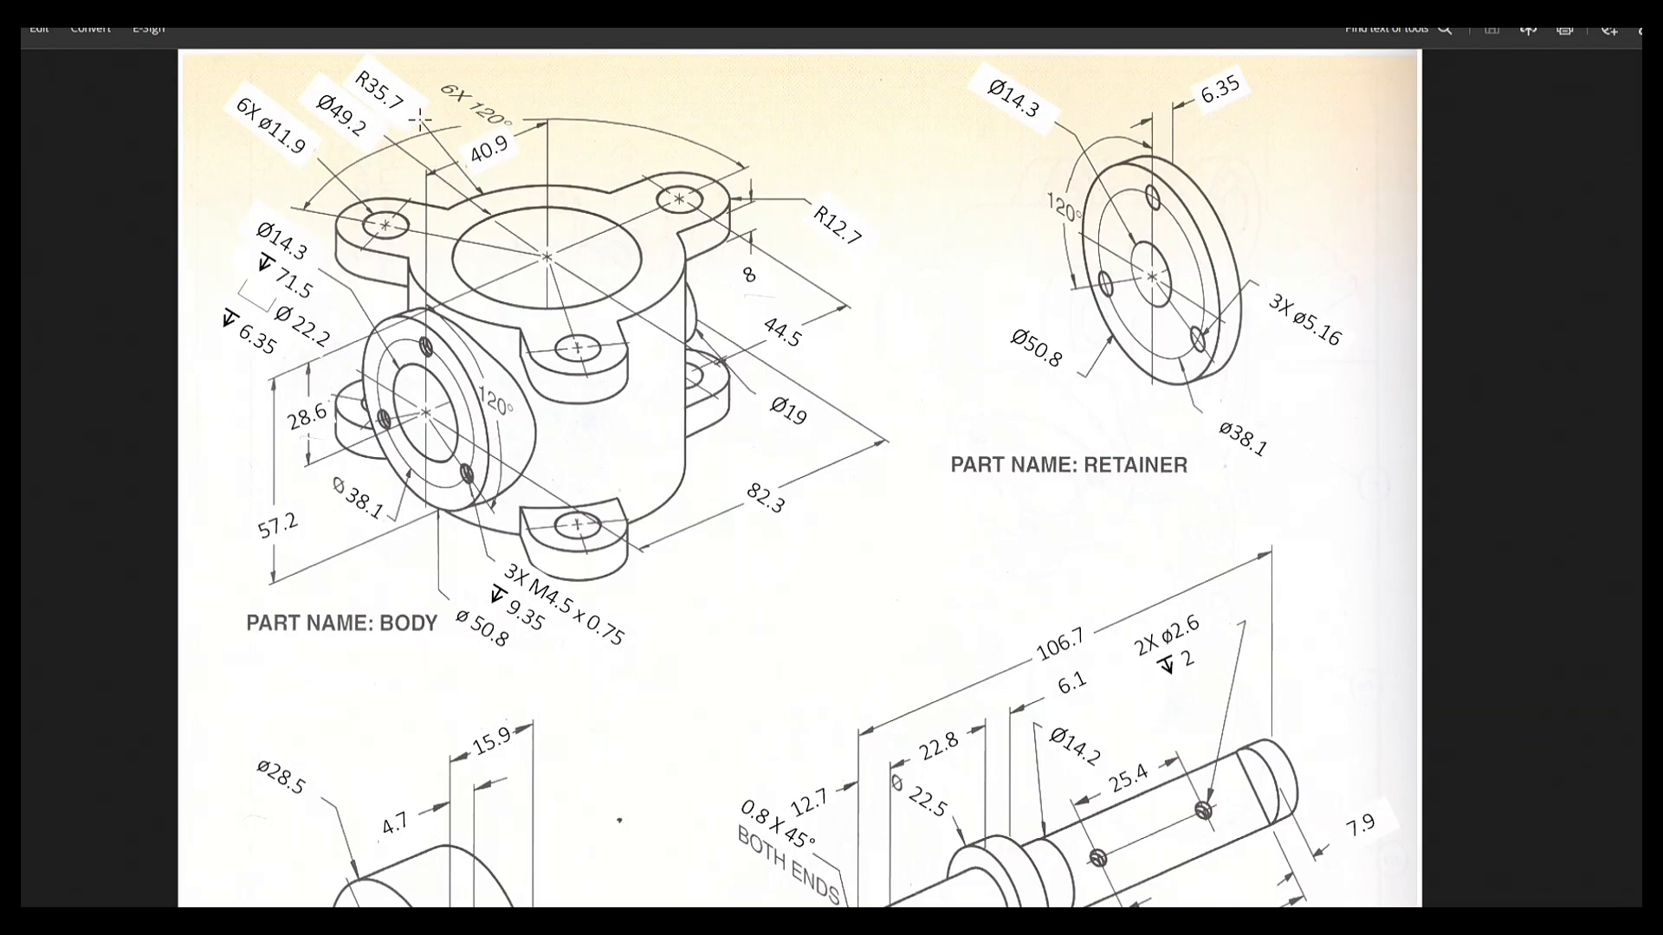
pyautogui.hotkey('alt', 'Tab')
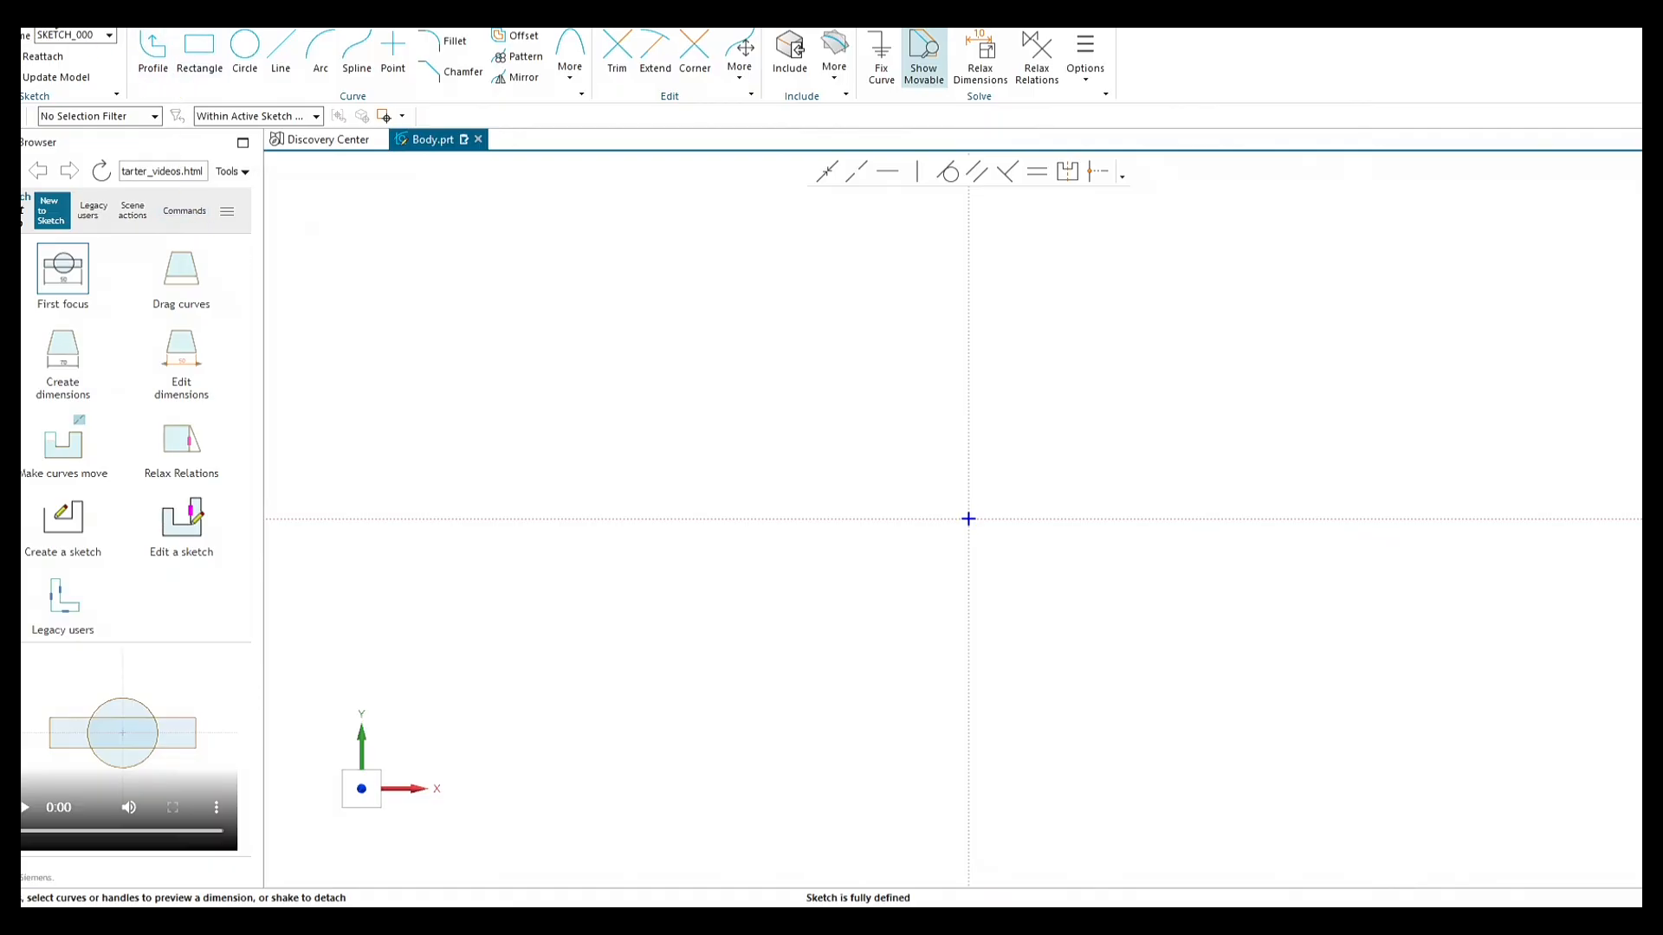
pyautogui.click(245, 45)
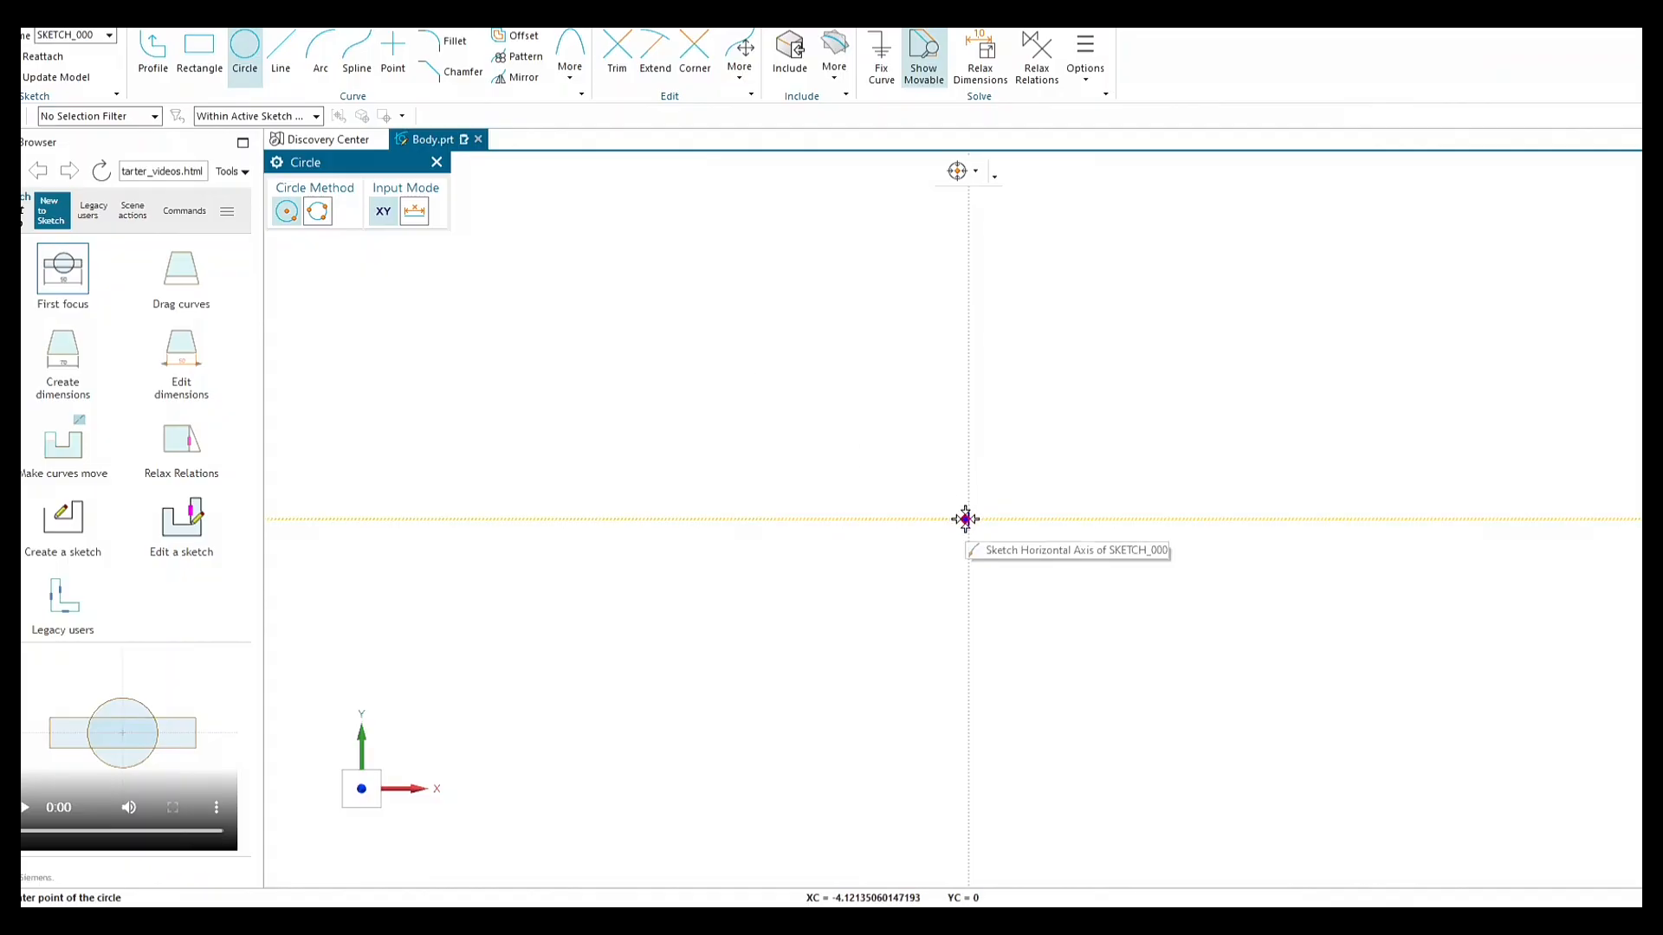
pyautogui.moveTo(970, 518)
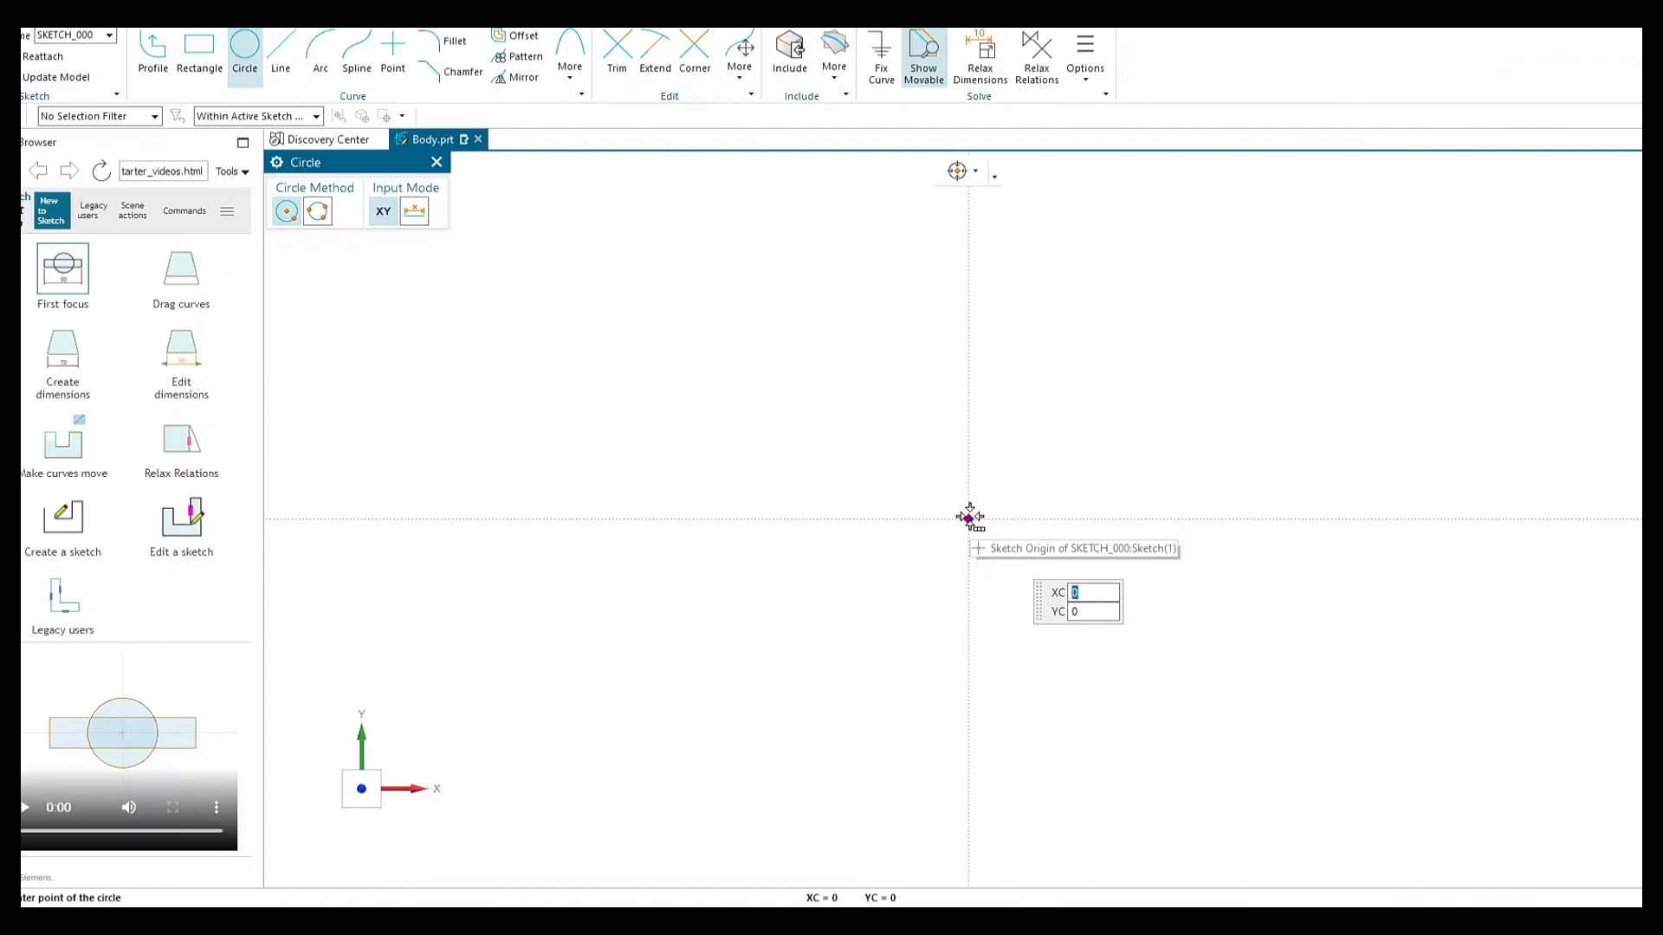
pyautogui.click(970, 518)
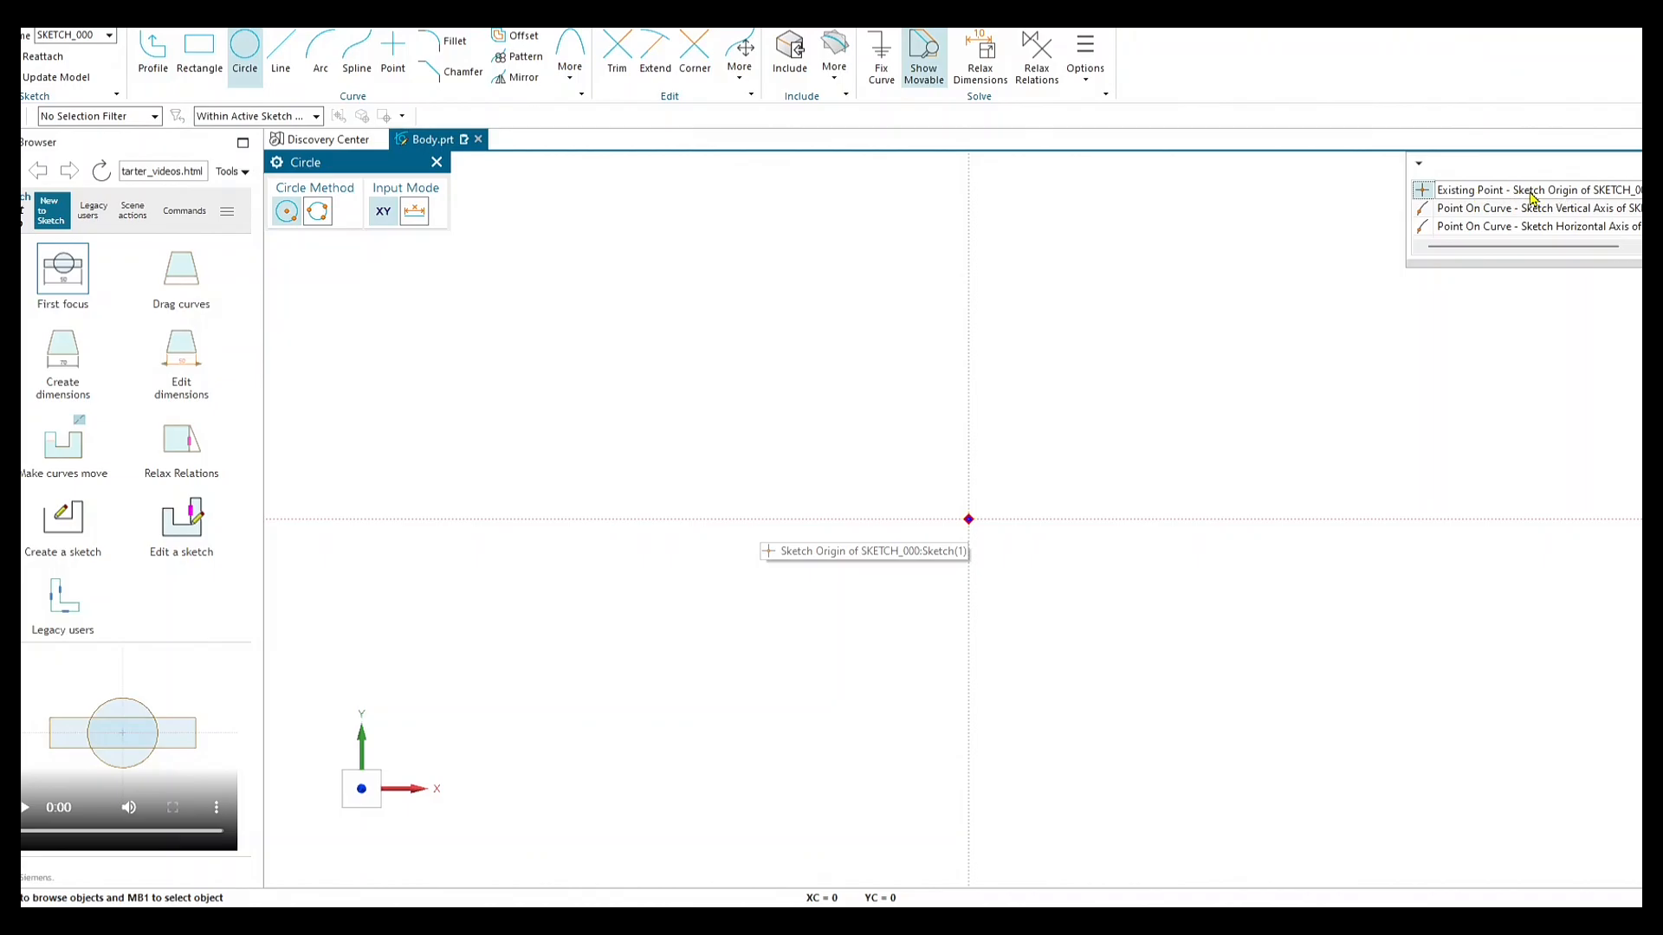
pyautogui.click(1585, 192)
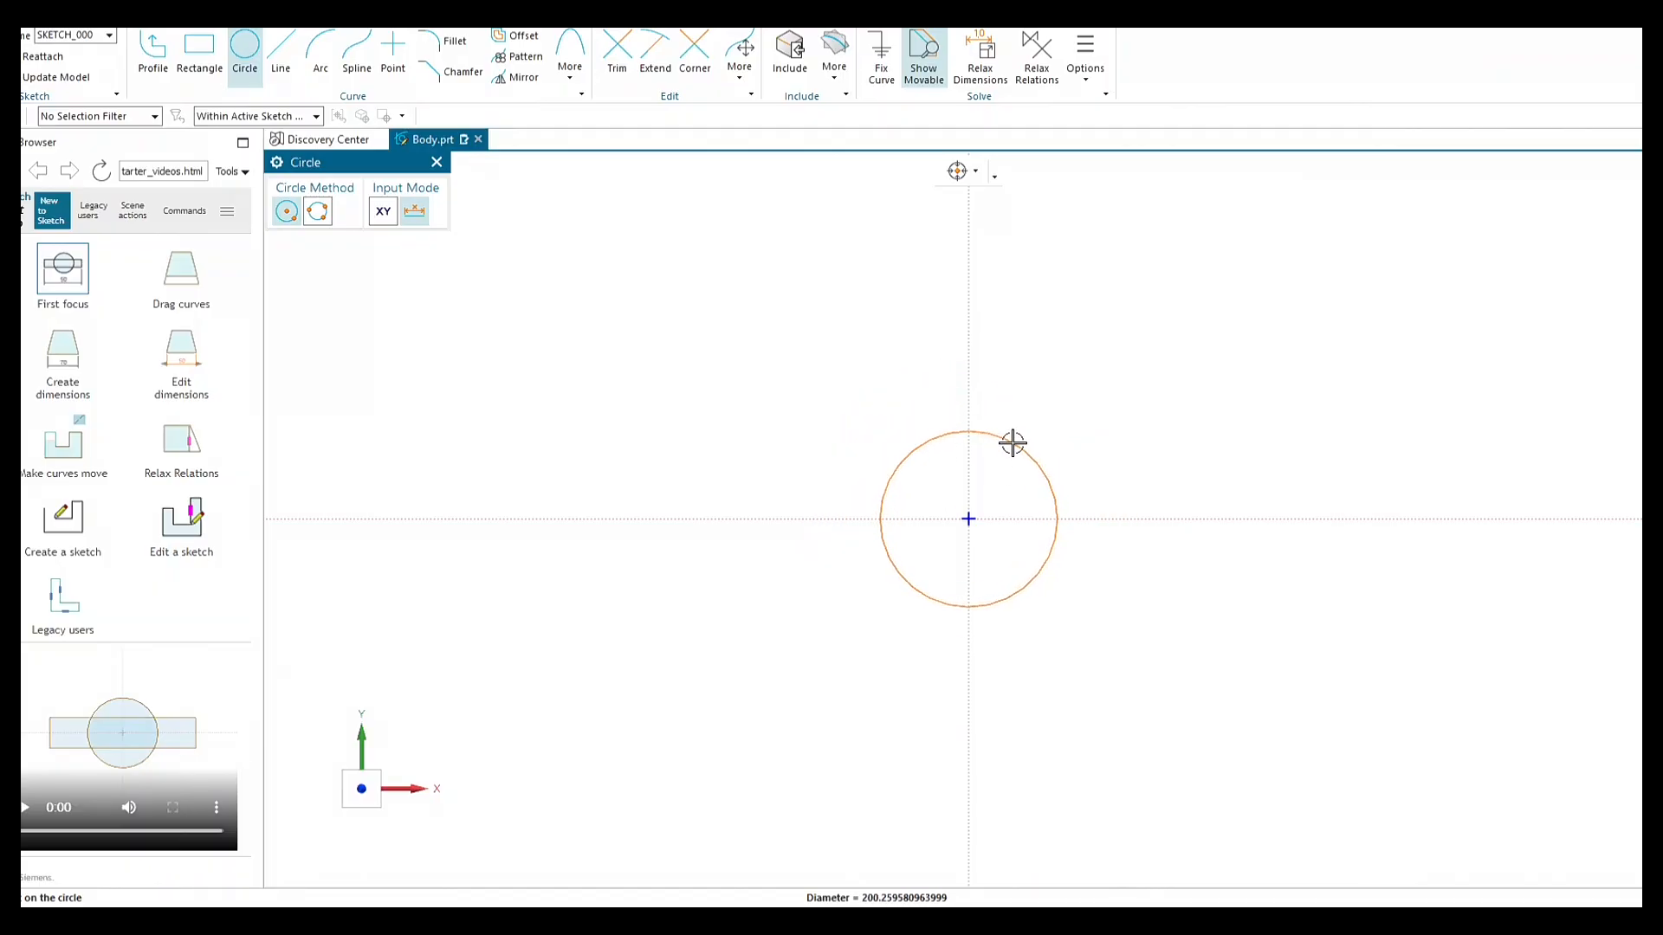
# Give the circle a diameter of 71.4 mm, twice the drawing's R35.7, and discard the next circle preview.
pyautogui.moveTo(1013, 442)
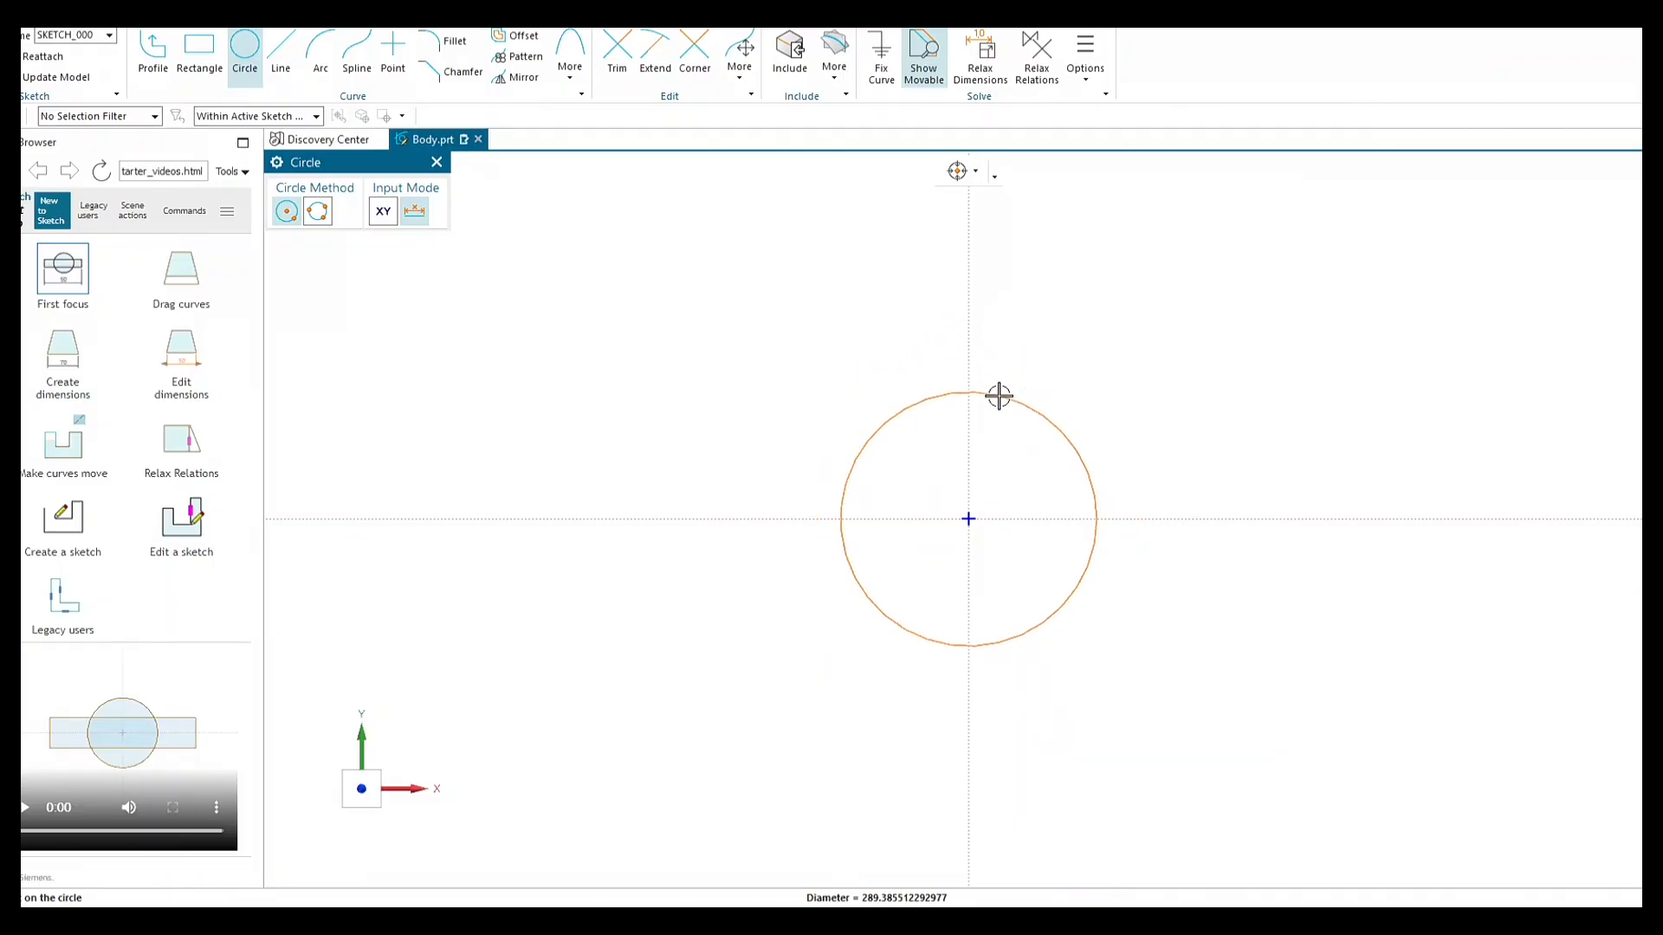
pyautogui.moveTo(999, 395)
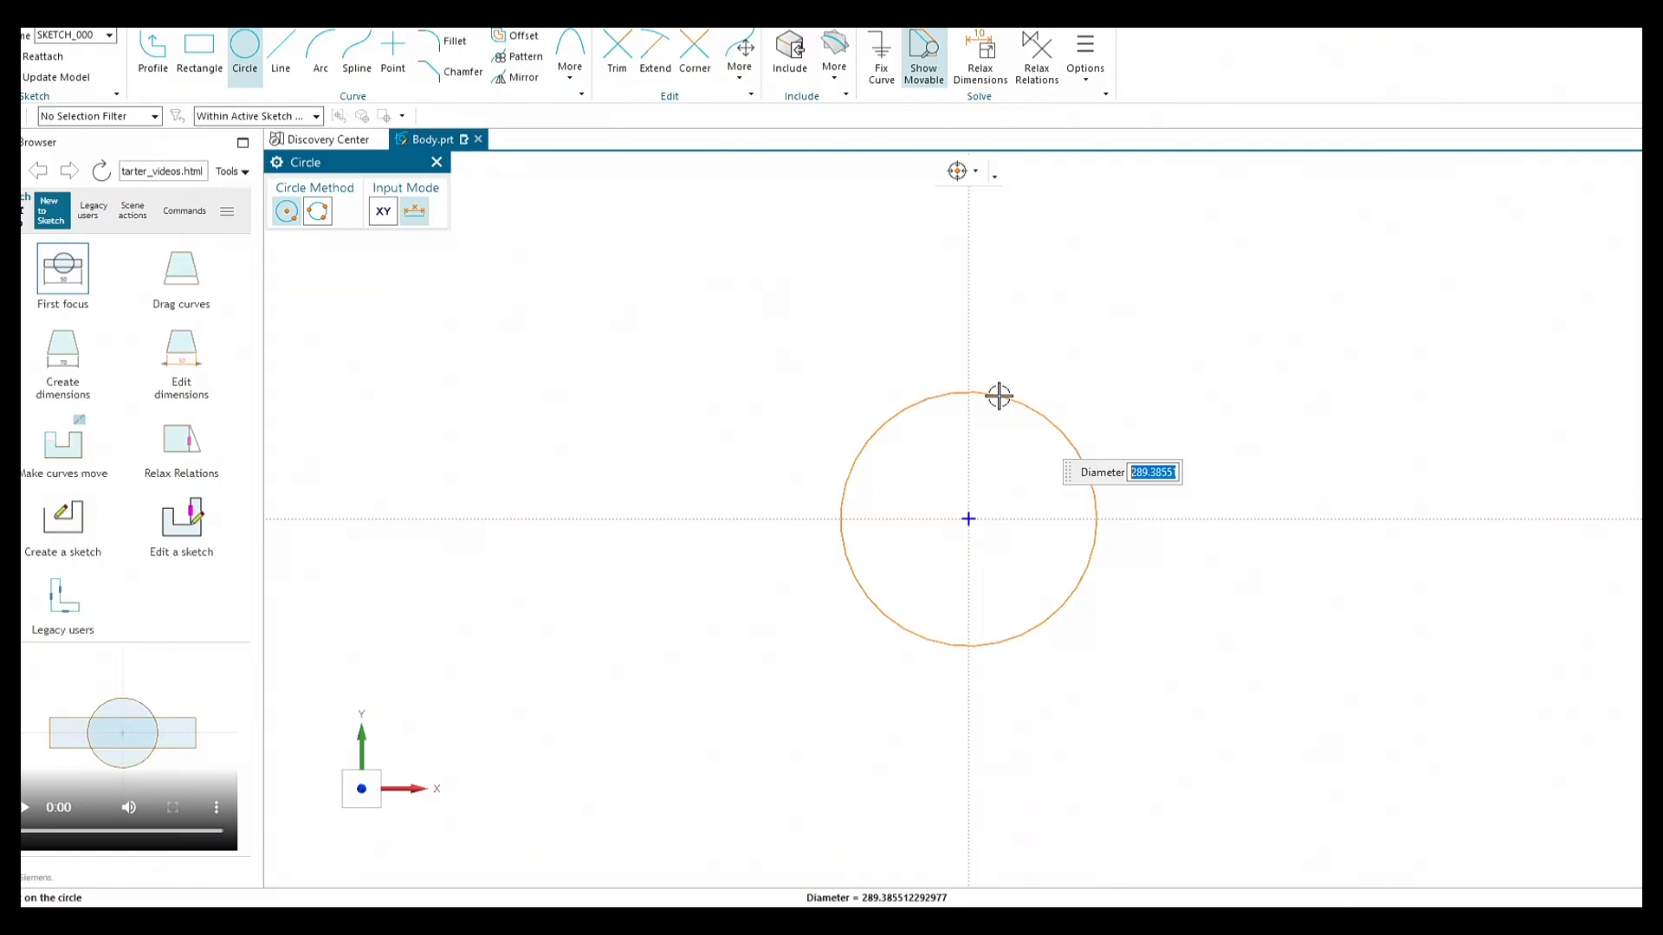
pyautogui.hotkey('alt', 'Tab')
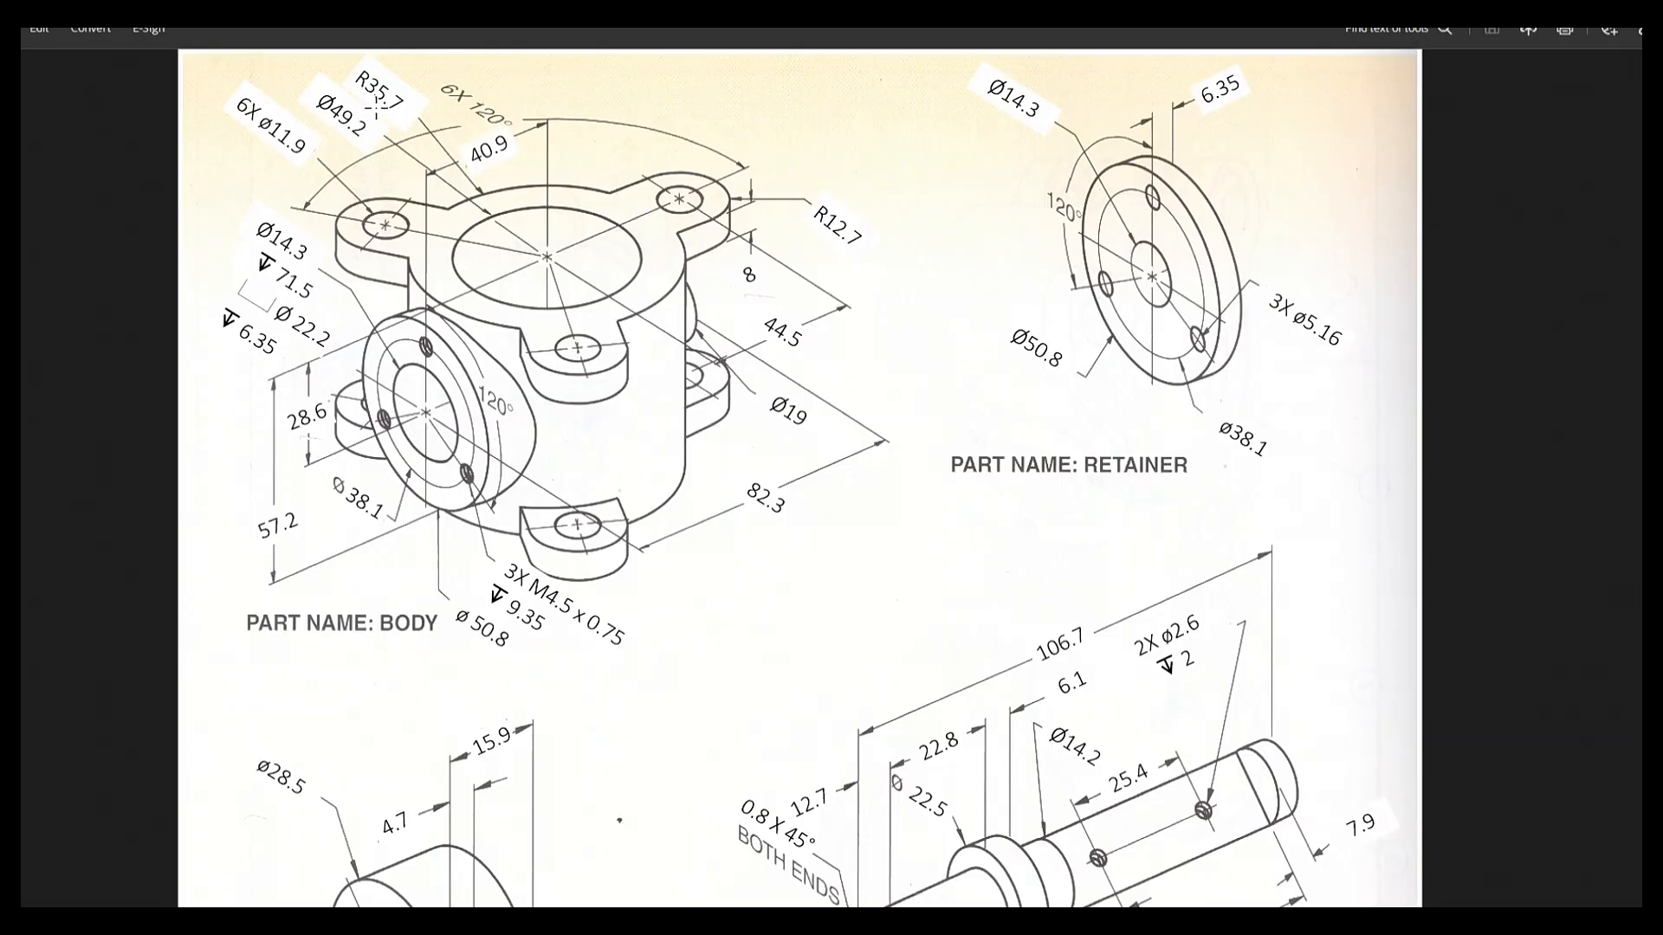
pyautogui.hotkey('alt', 'Tab')
pyautogui.write('35')
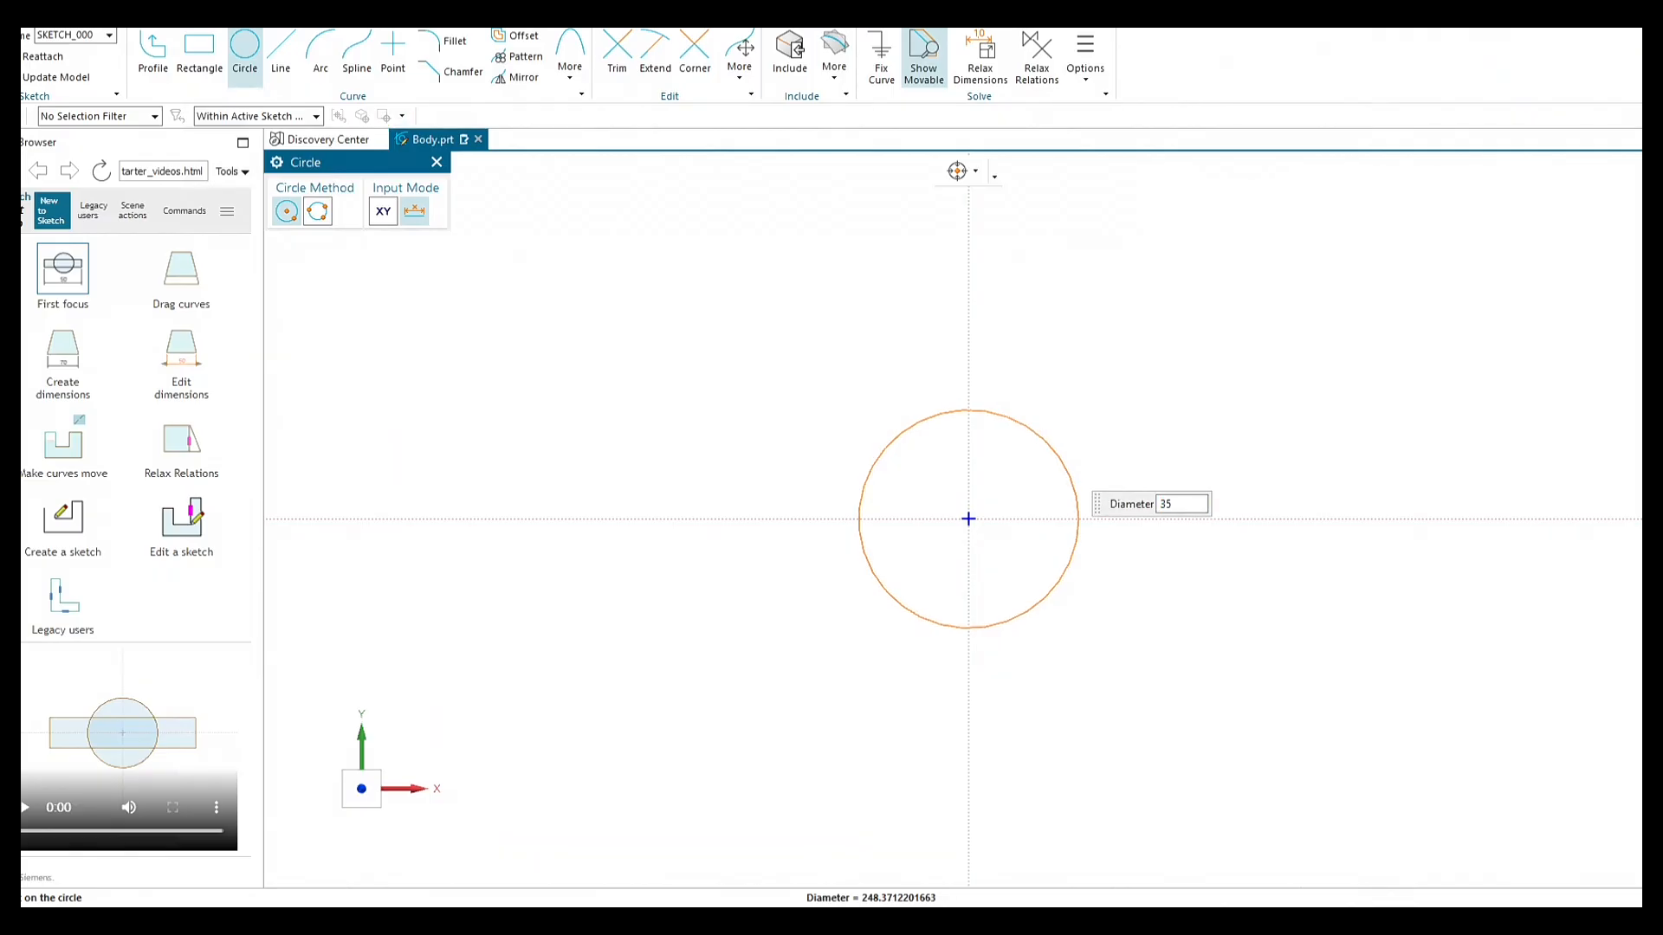
pyautogui.write('.7')
pyautogui.write('2')
pyautogui.press('Return')
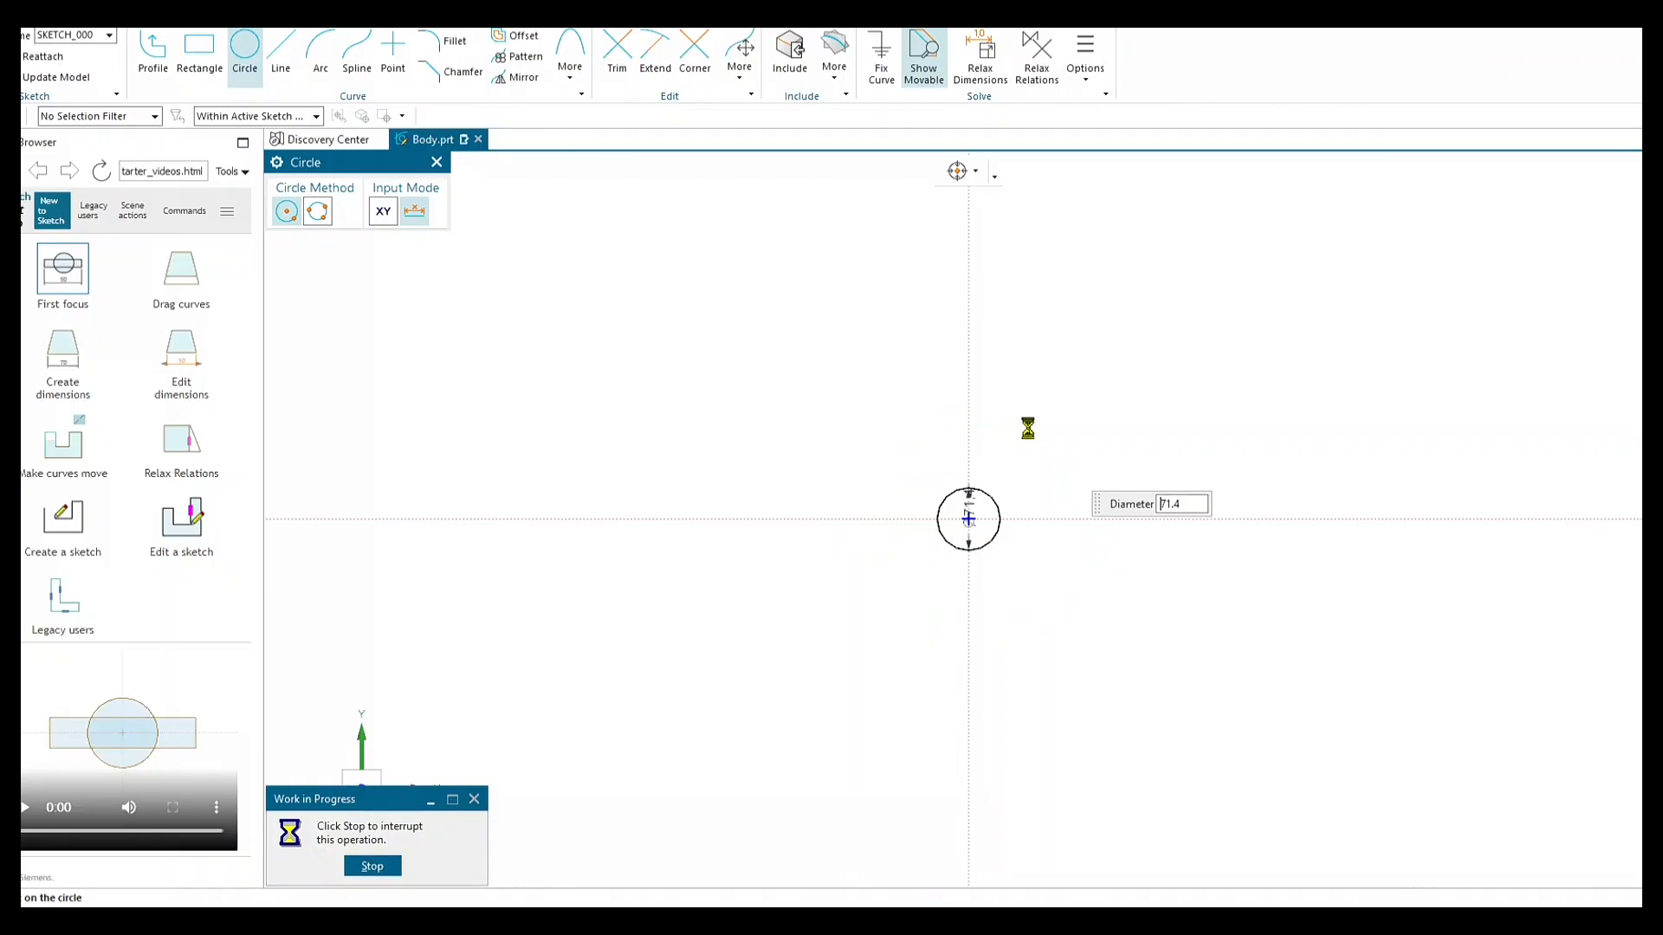
pyautogui.click(968, 518)
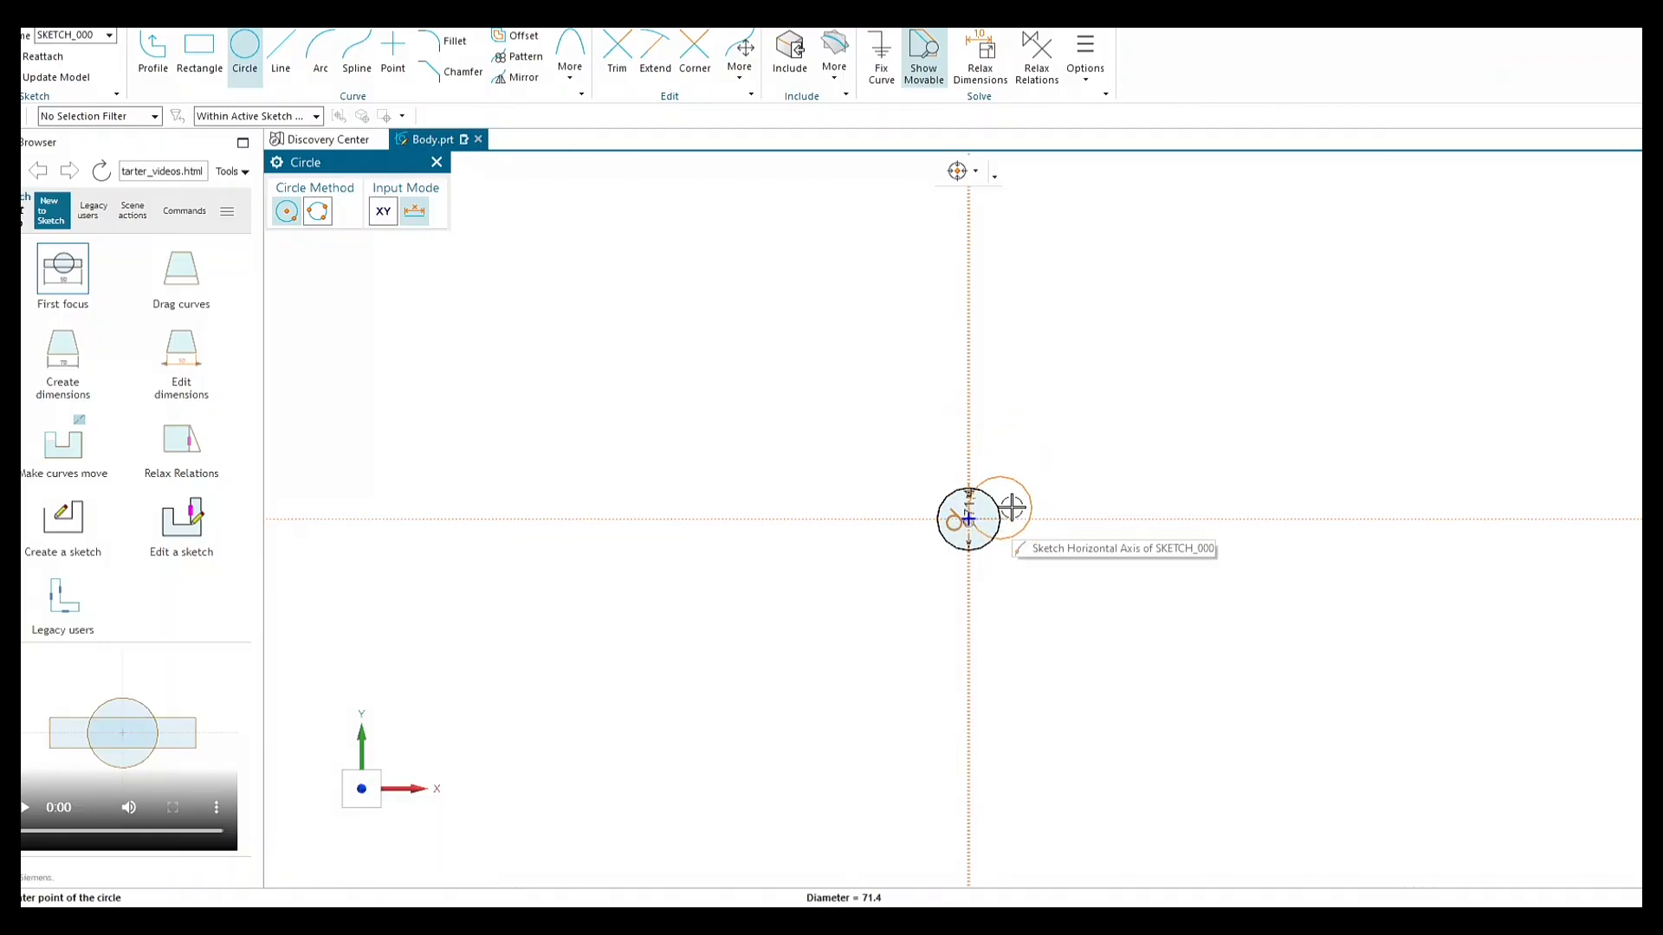
pyautogui.scroll(2, 1046, 484)
pyautogui.scroll(8, 927, 543)
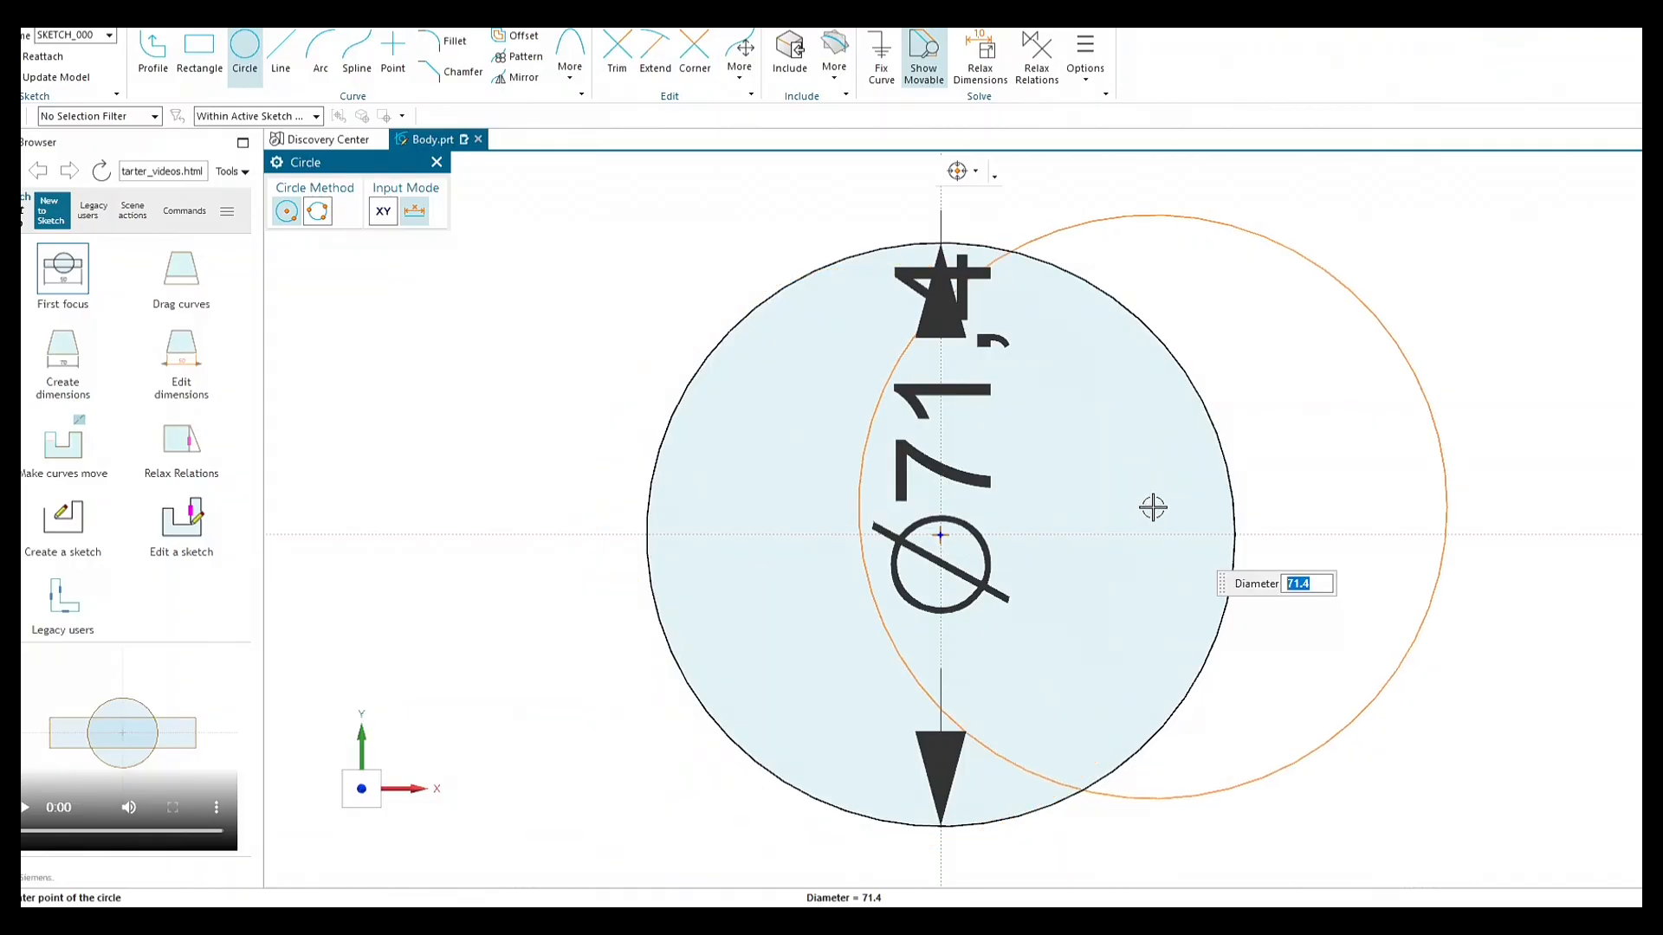
pyautogui.press('Escape')
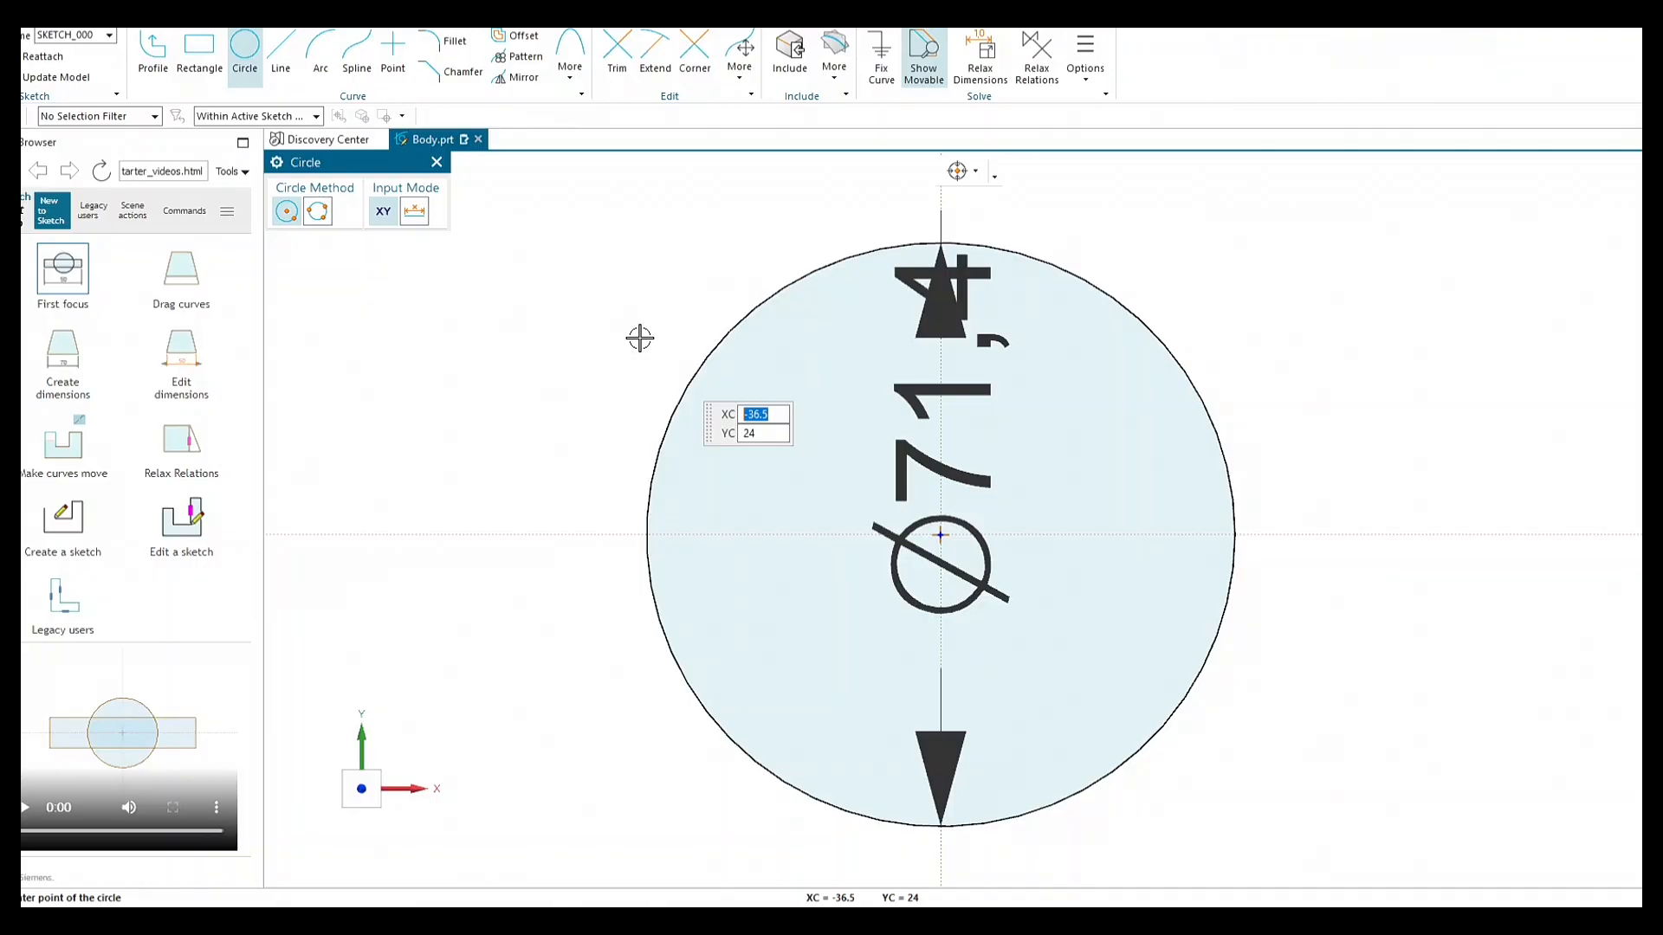
# Enable Fixed Text Height on Screen in the active sketch's settings and apply it.
pyautogui.click(14, 116)
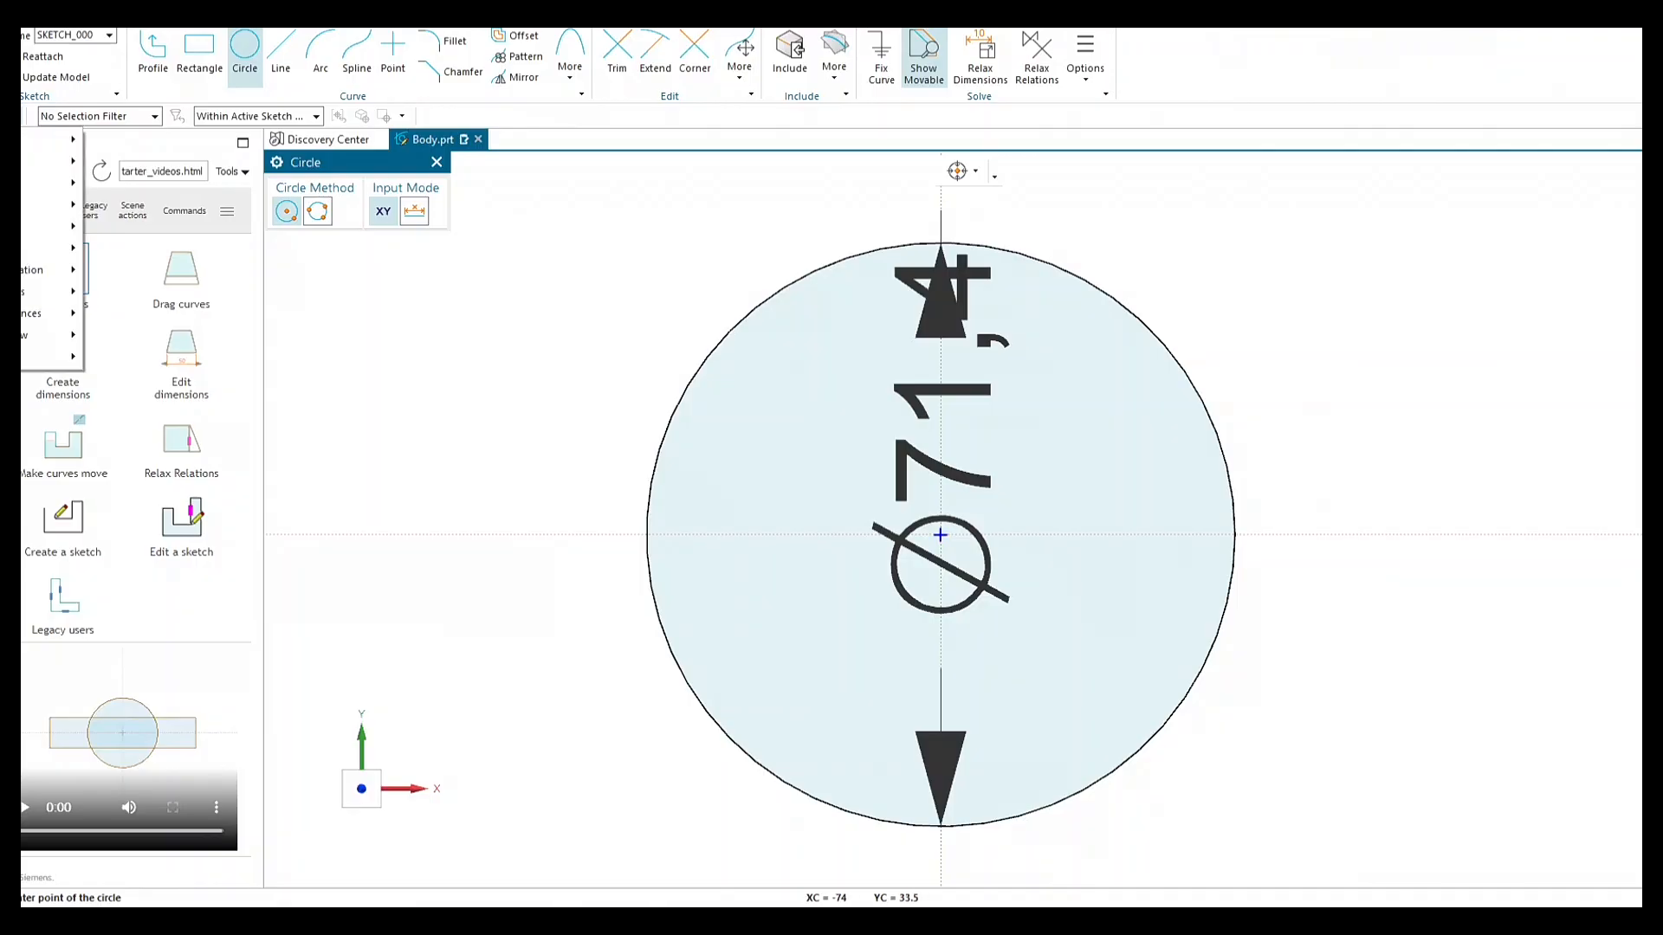
pyautogui.moveTo(19, 139)
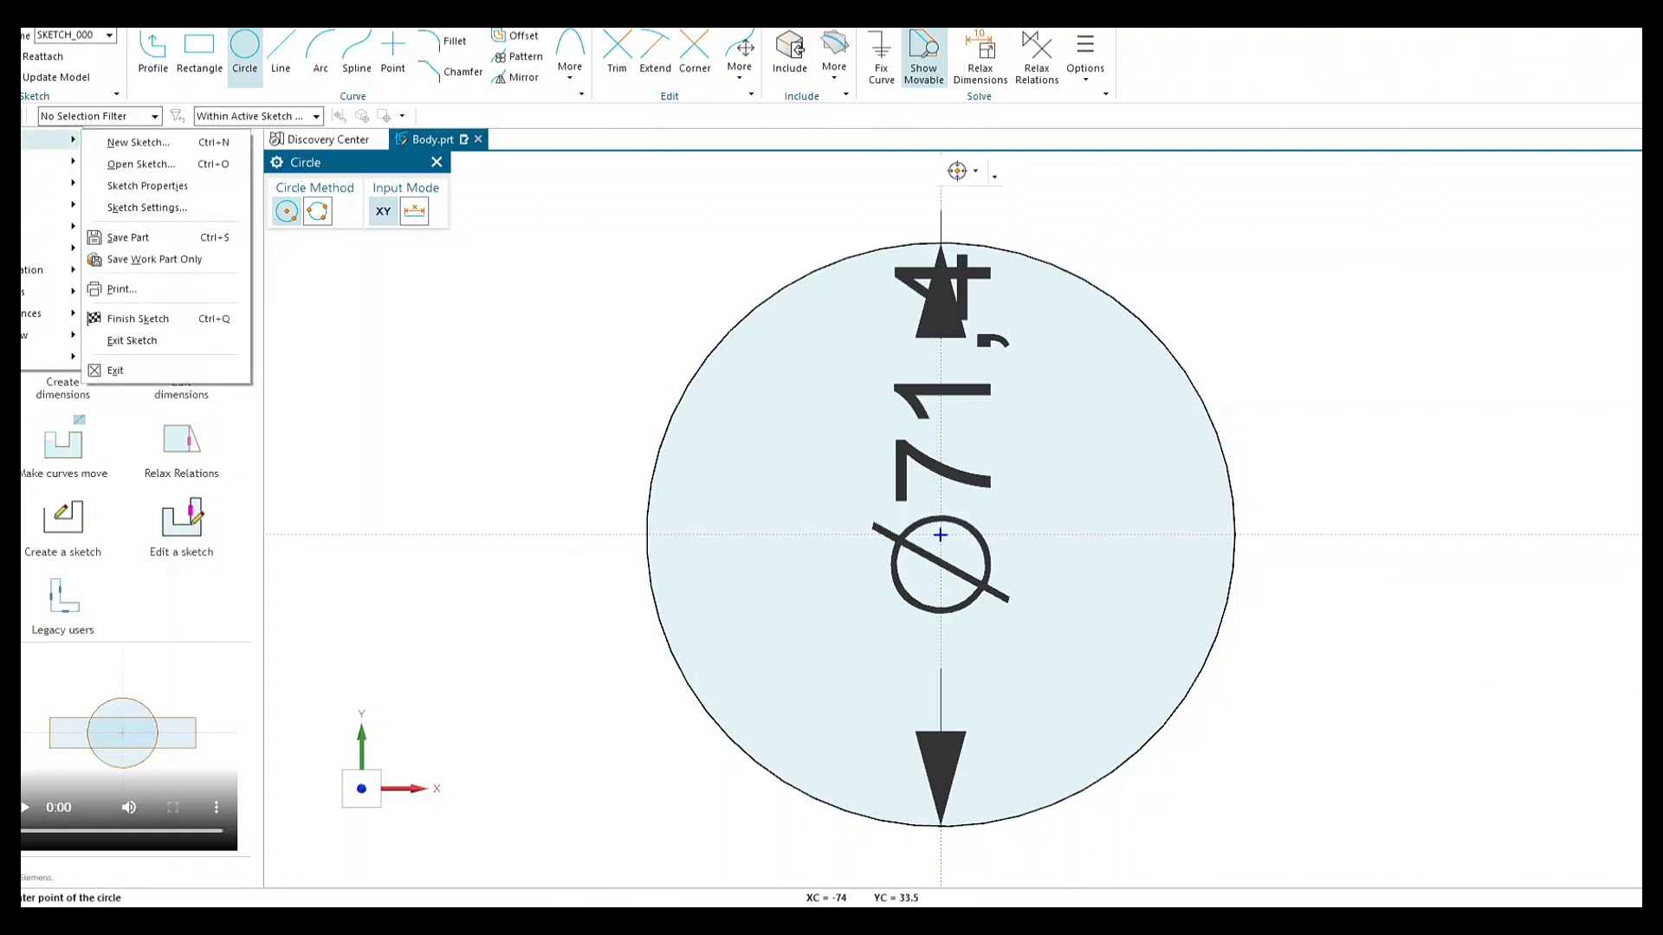
pyautogui.click(148, 207)
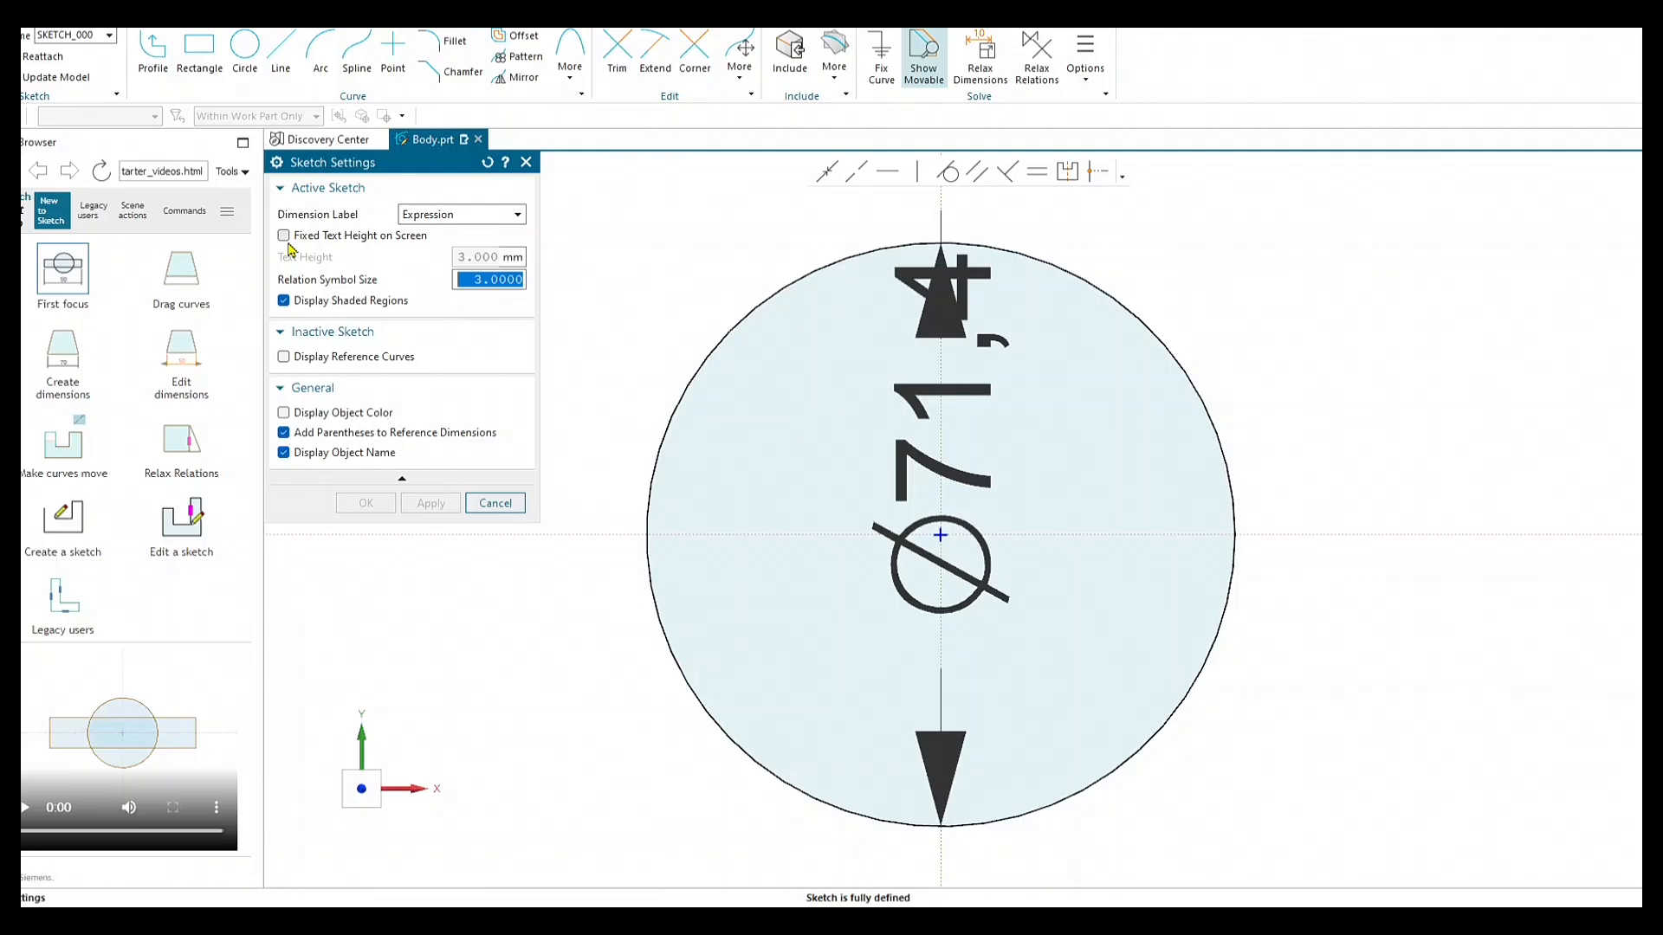
pyautogui.click(284, 237)
pyautogui.click(445, 503)
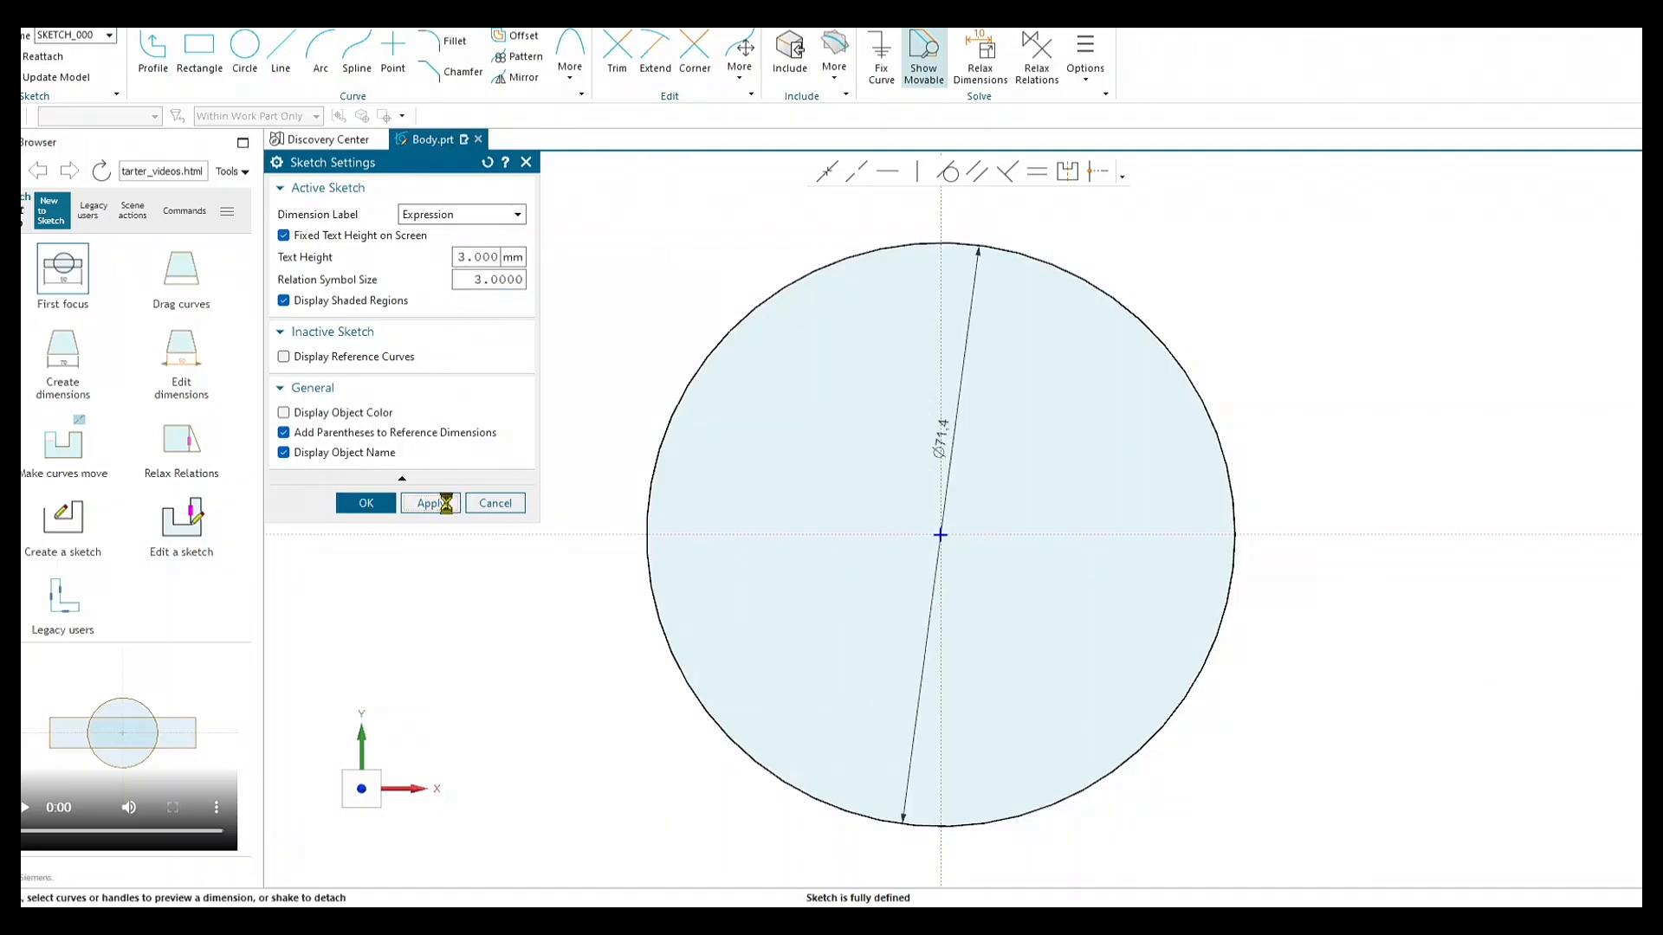
# Close the sketch settings and examine how the circle's diameter text displays at different zoom levels.
pyautogui.click(490, 503)
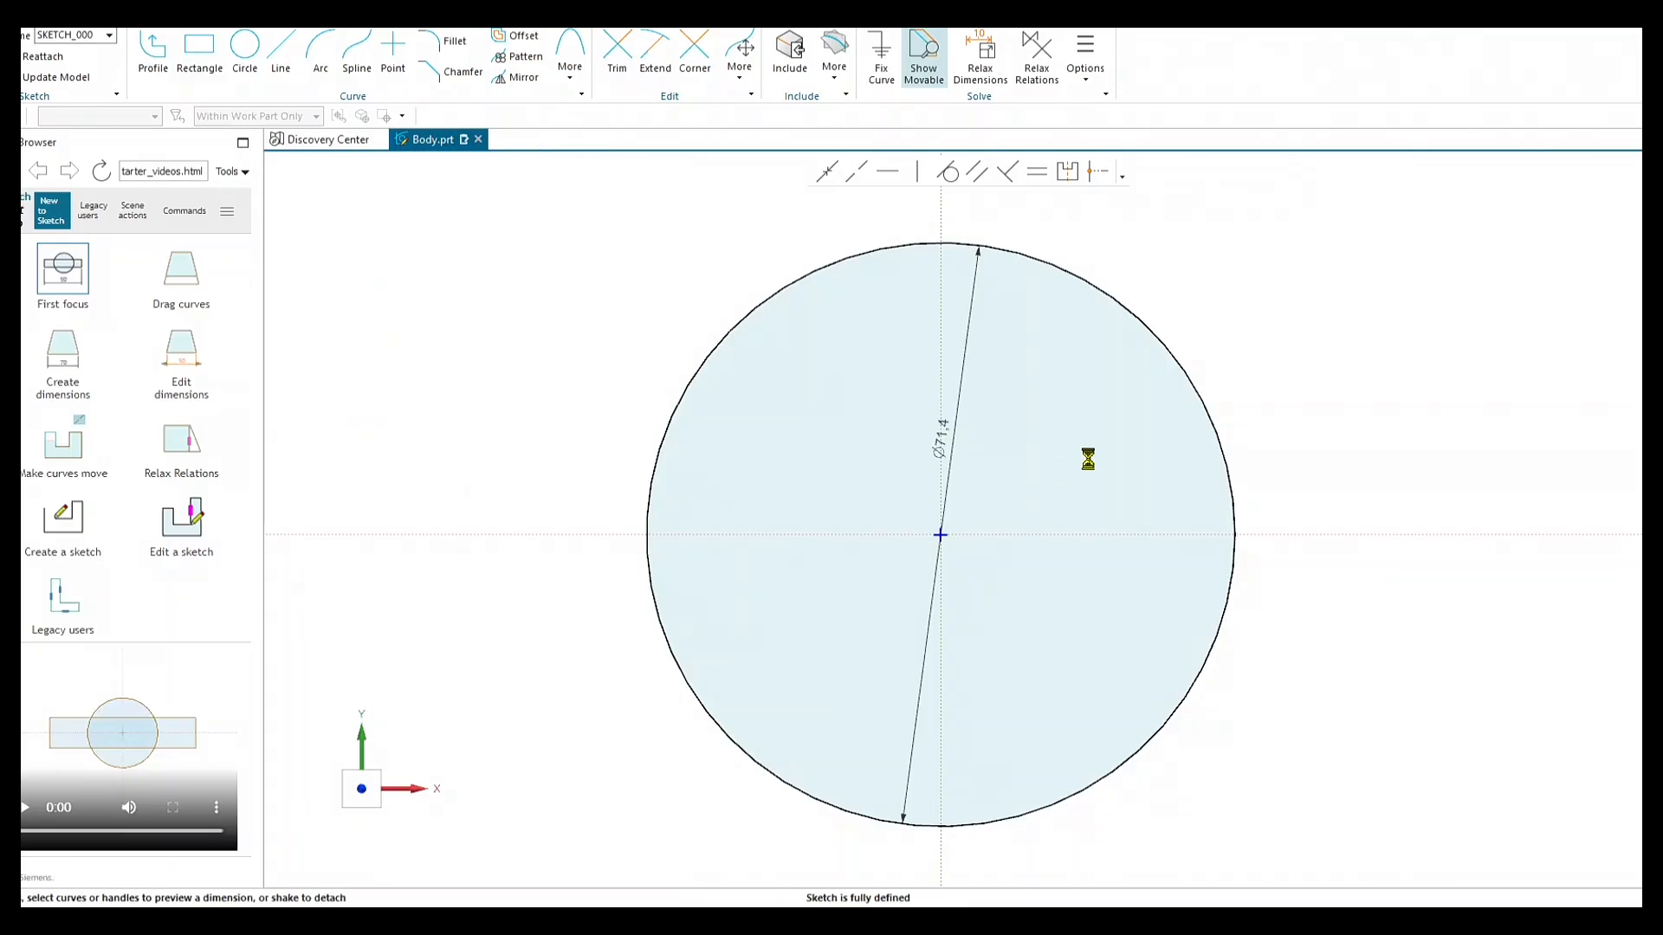
pyautogui.scroll(4, 973, 453)
pyautogui.scroll(-4, 926, 447)
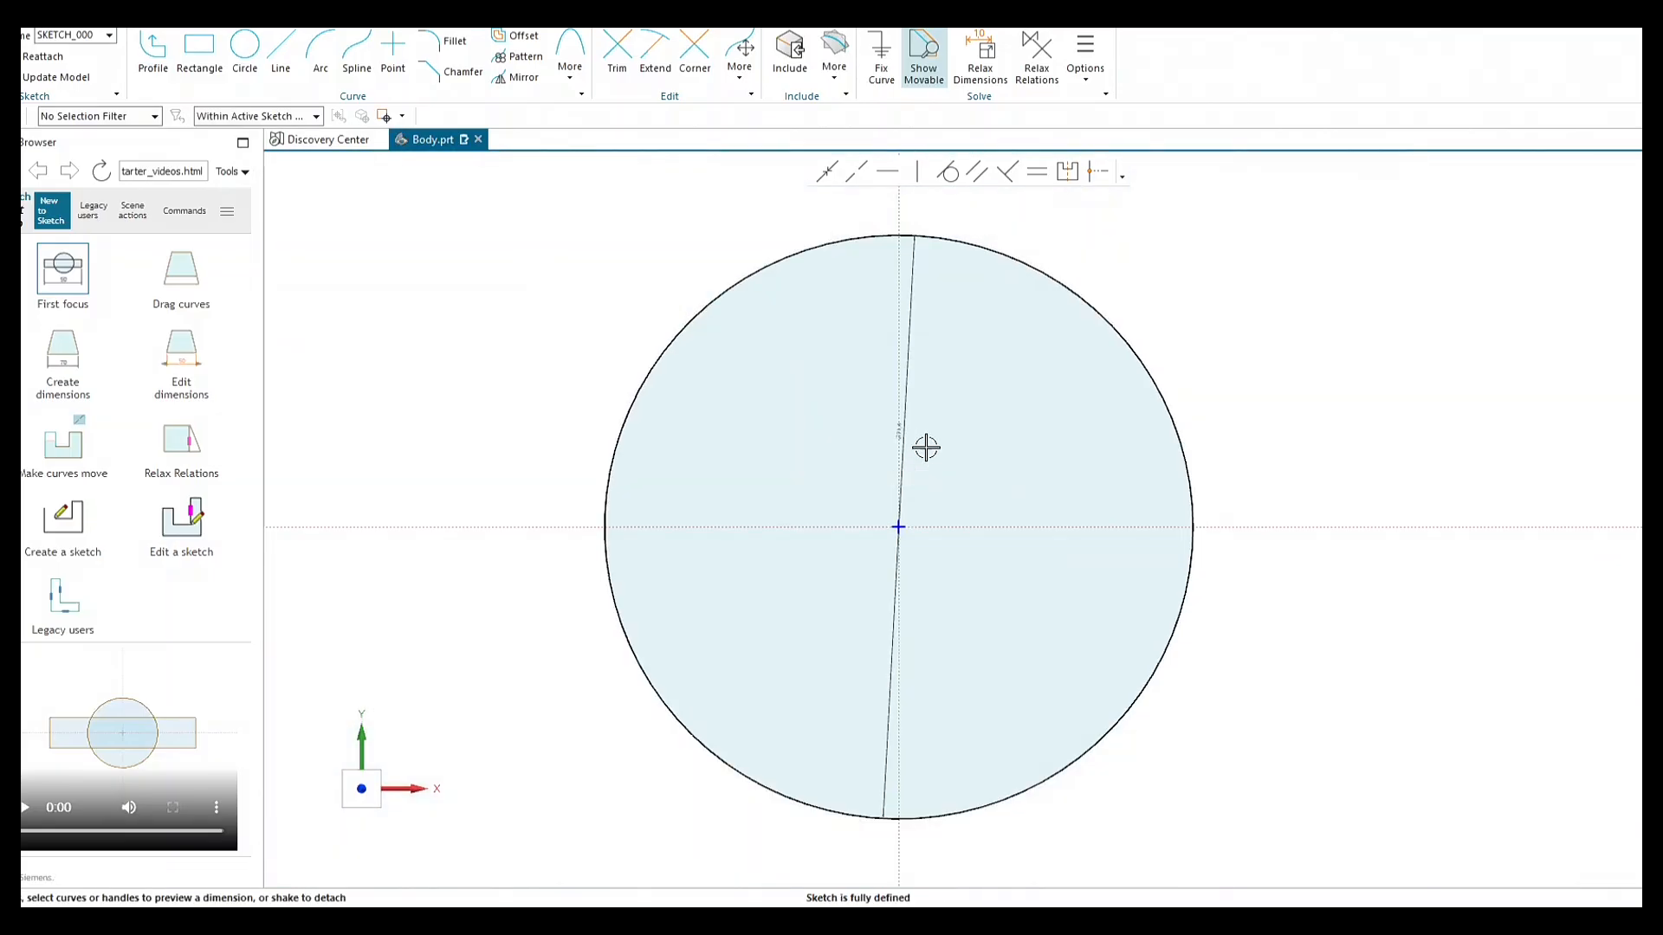
pyautogui.scroll(-5, 926, 447)
pyautogui.scroll(3, 887, 437)
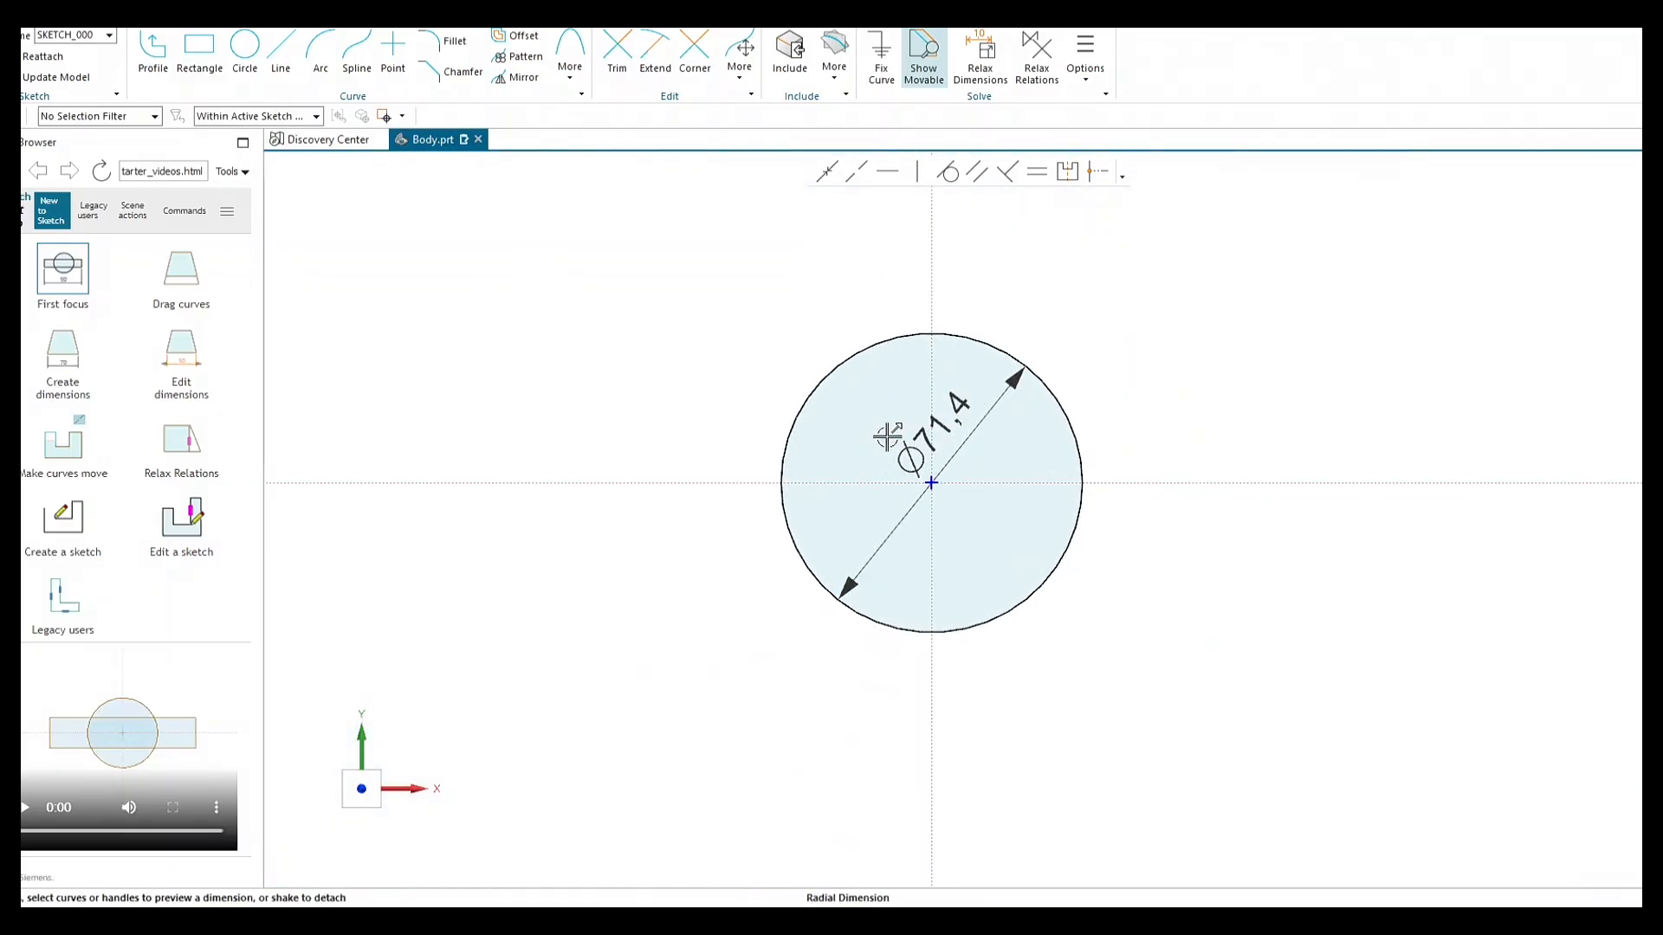
pyautogui.scroll(2, 888, 437)
pyautogui.scroll(3, 886, 429)
pyautogui.scroll(-3, 900, 428)
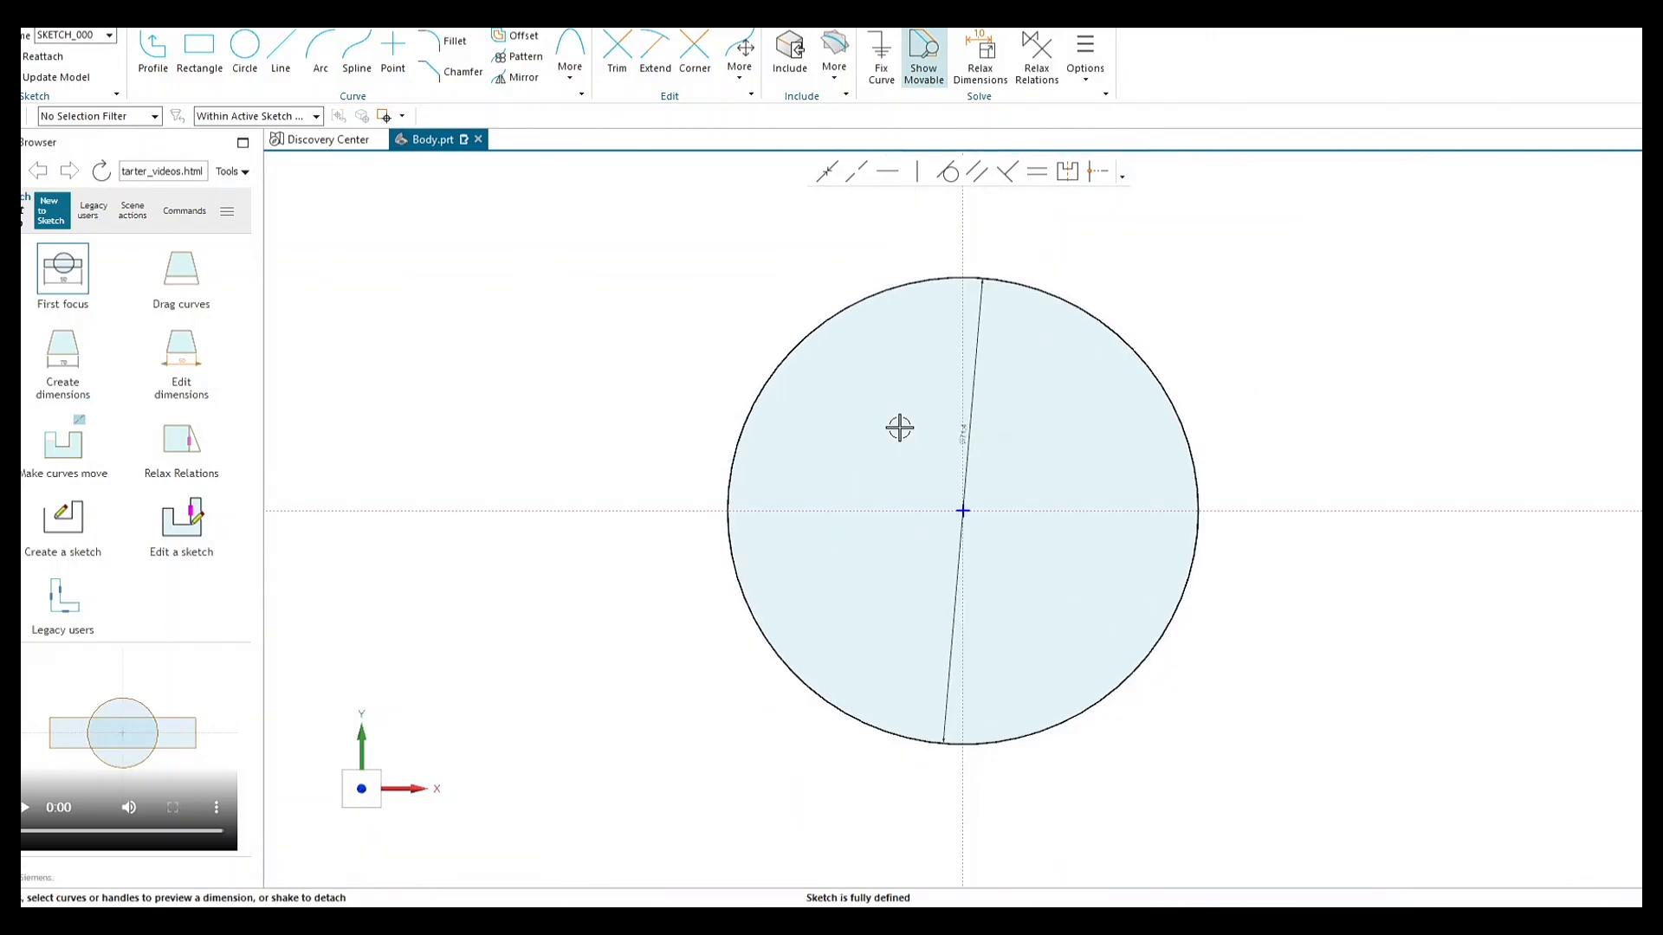
pyautogui.scroll(-3, 900, 428)
pyautogui.scroll(4, 900, 428)
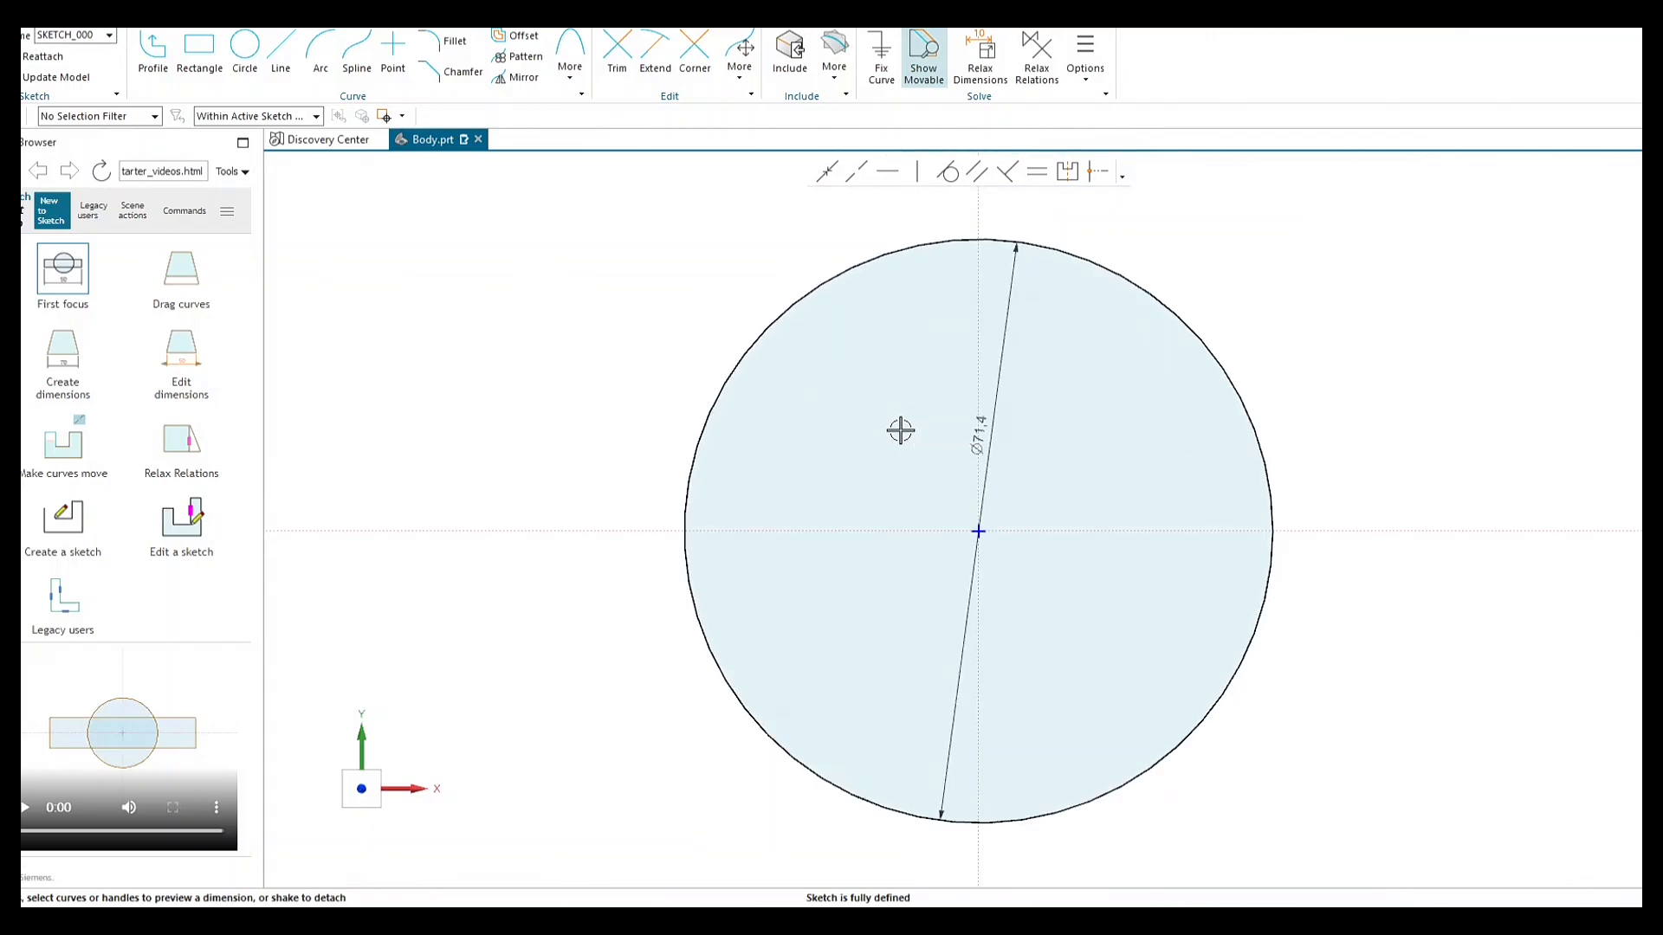
pyautogui.scroll(-2, 899, 430)
pyautogui.scroll(2, 898, 434)
pyautogui.scroll(-2, 898, 438)
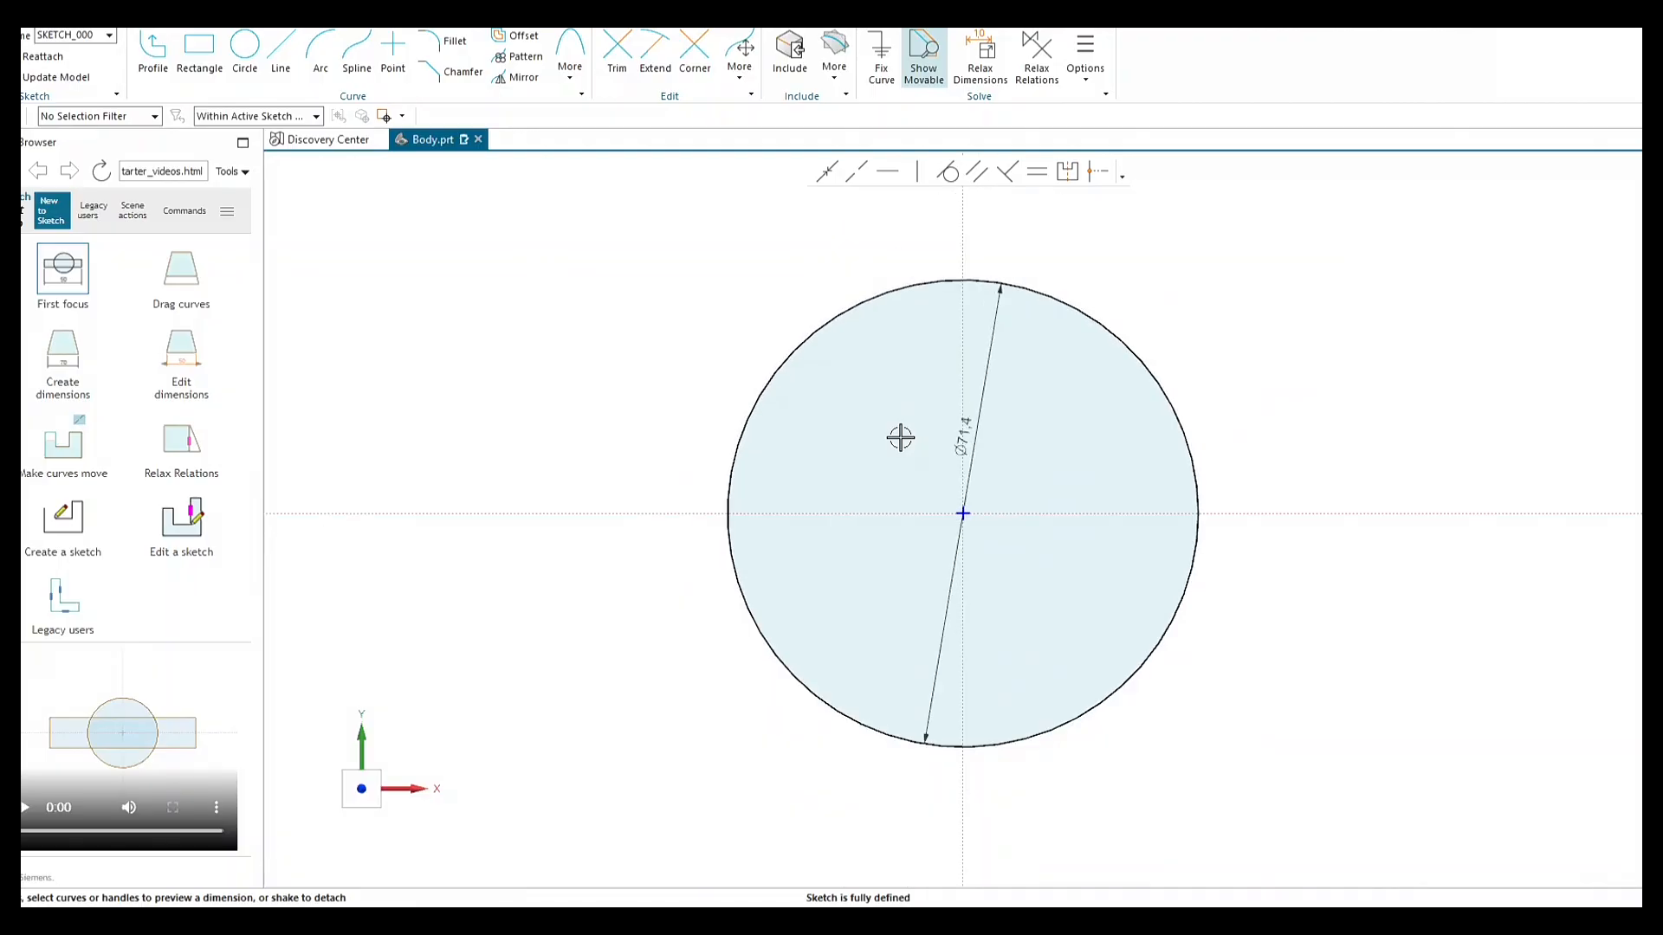
pyautogui.scroll(3, 987, 450)
pyautogui.scroll(-2, 976, 450)
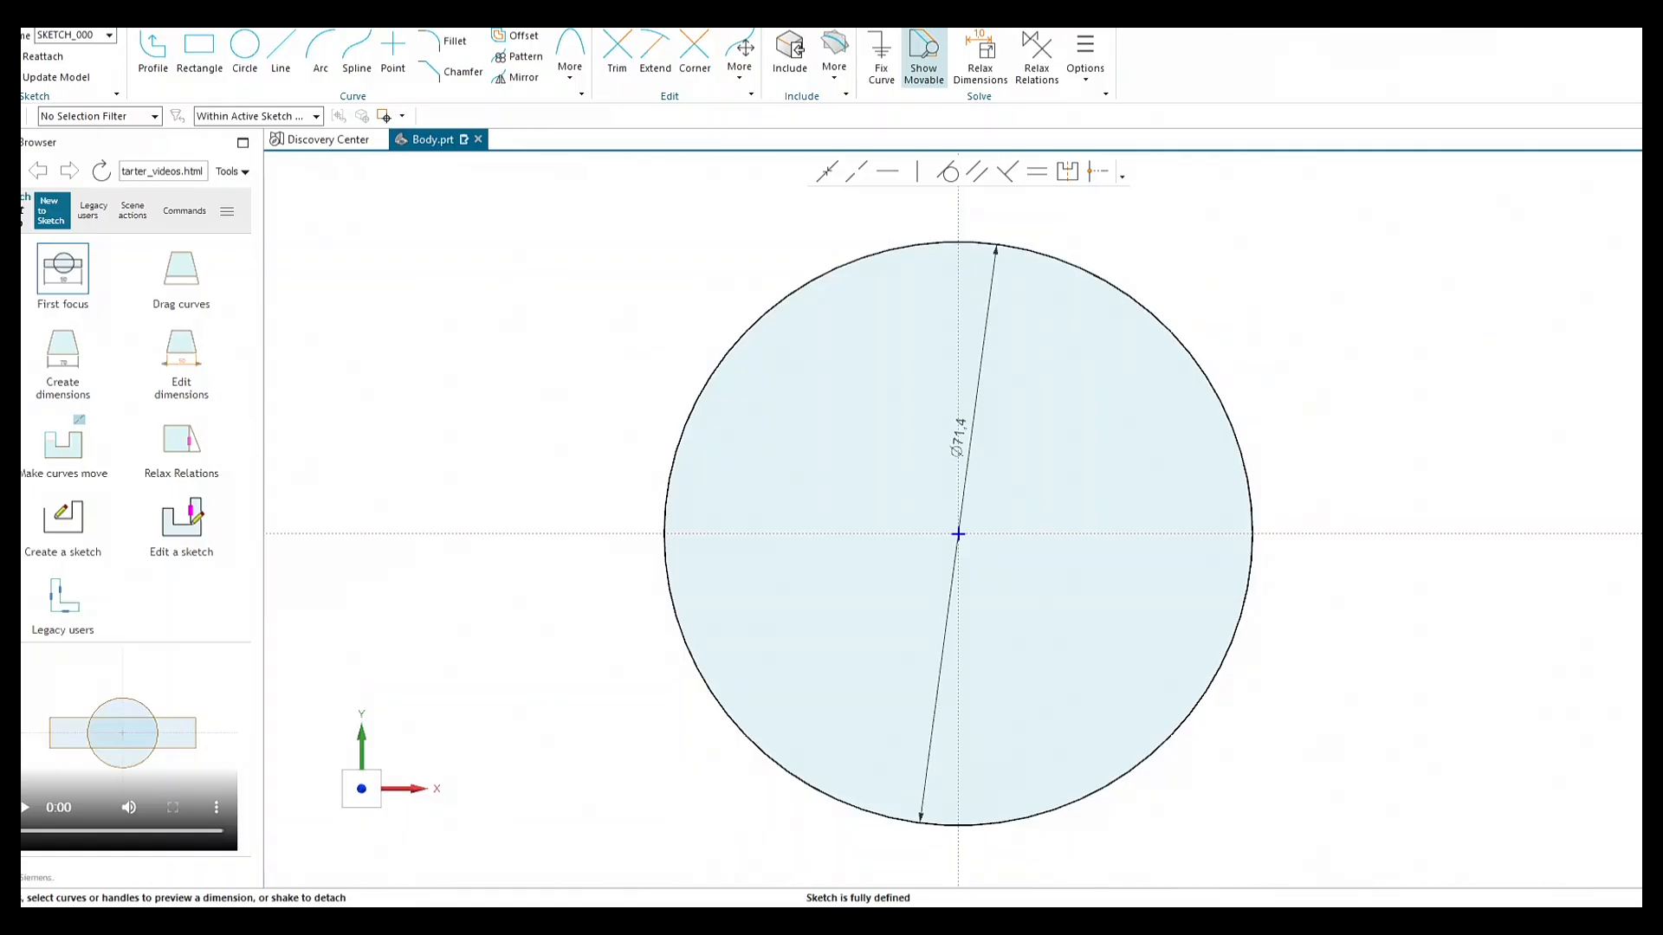
# Reopen the sketch settings to review the active sketch's text height options, and close them without changes.
pyautogui.click(10, 116)
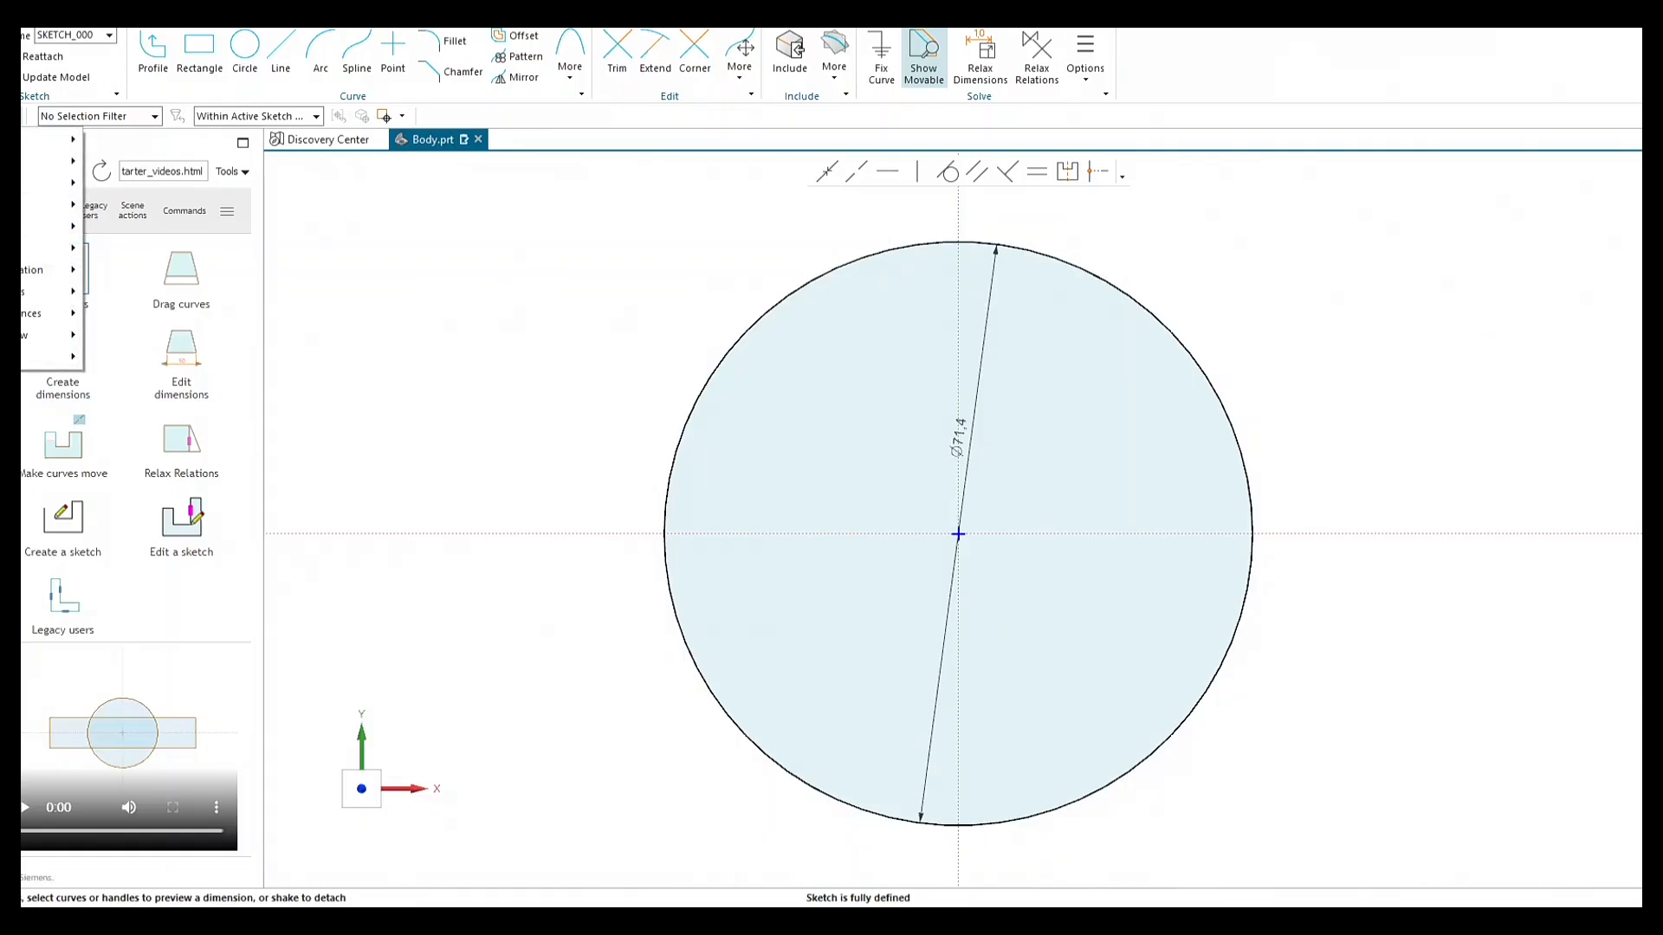
pyautogui.moveTo(55, 139)
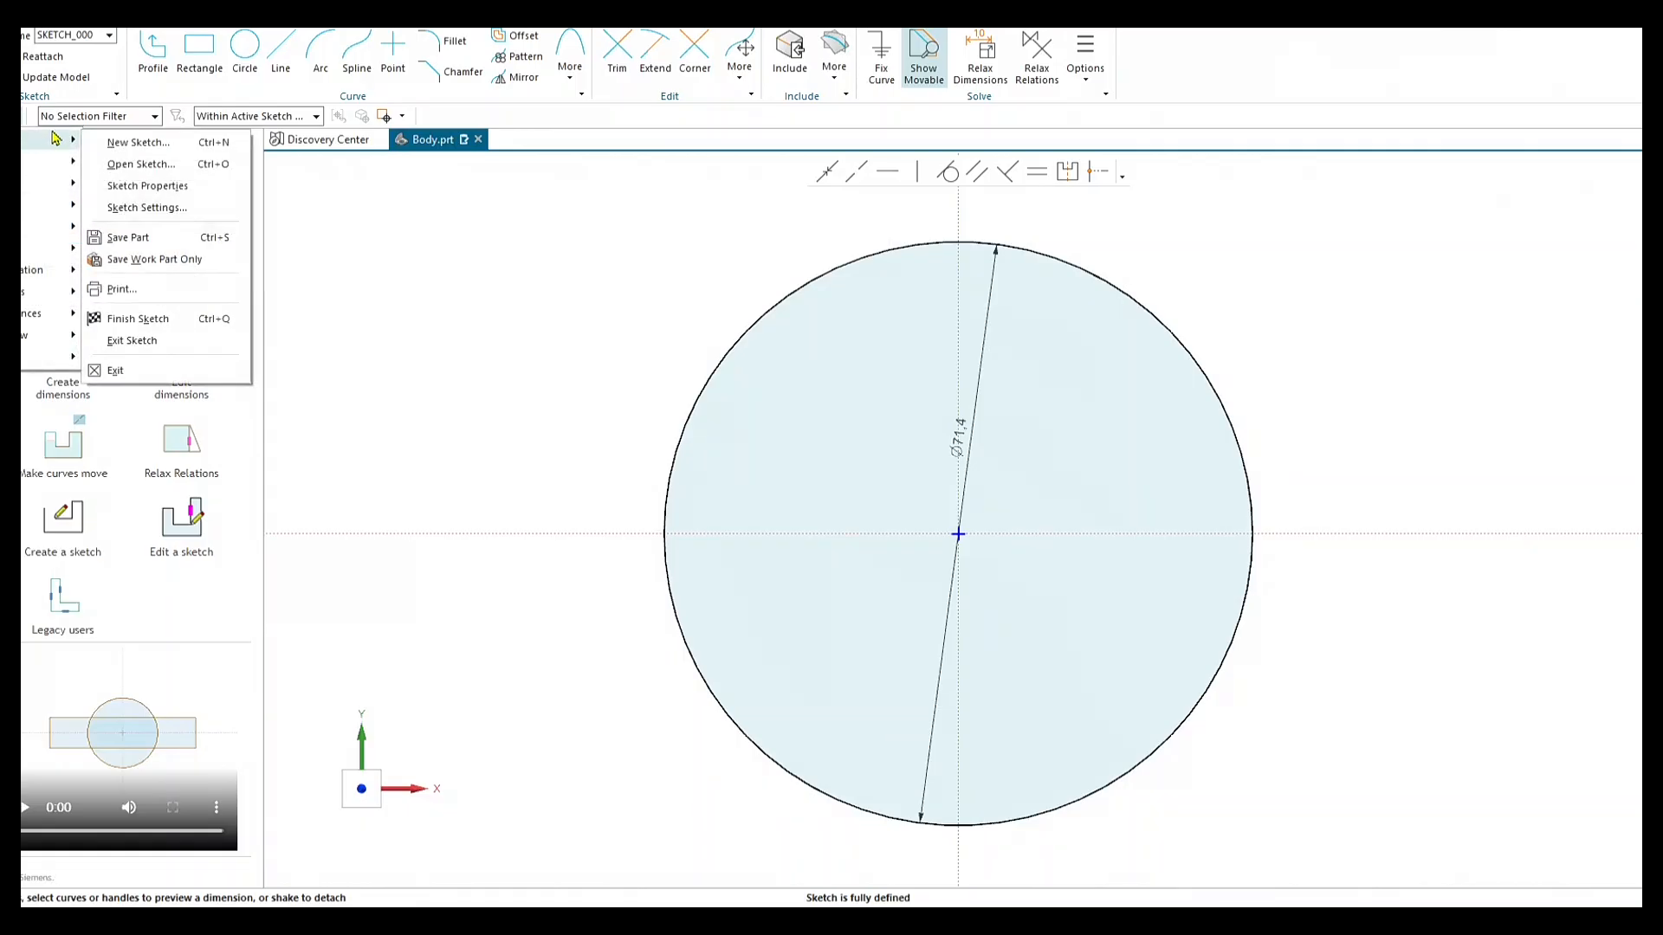
pyautogui.click(149, 208)
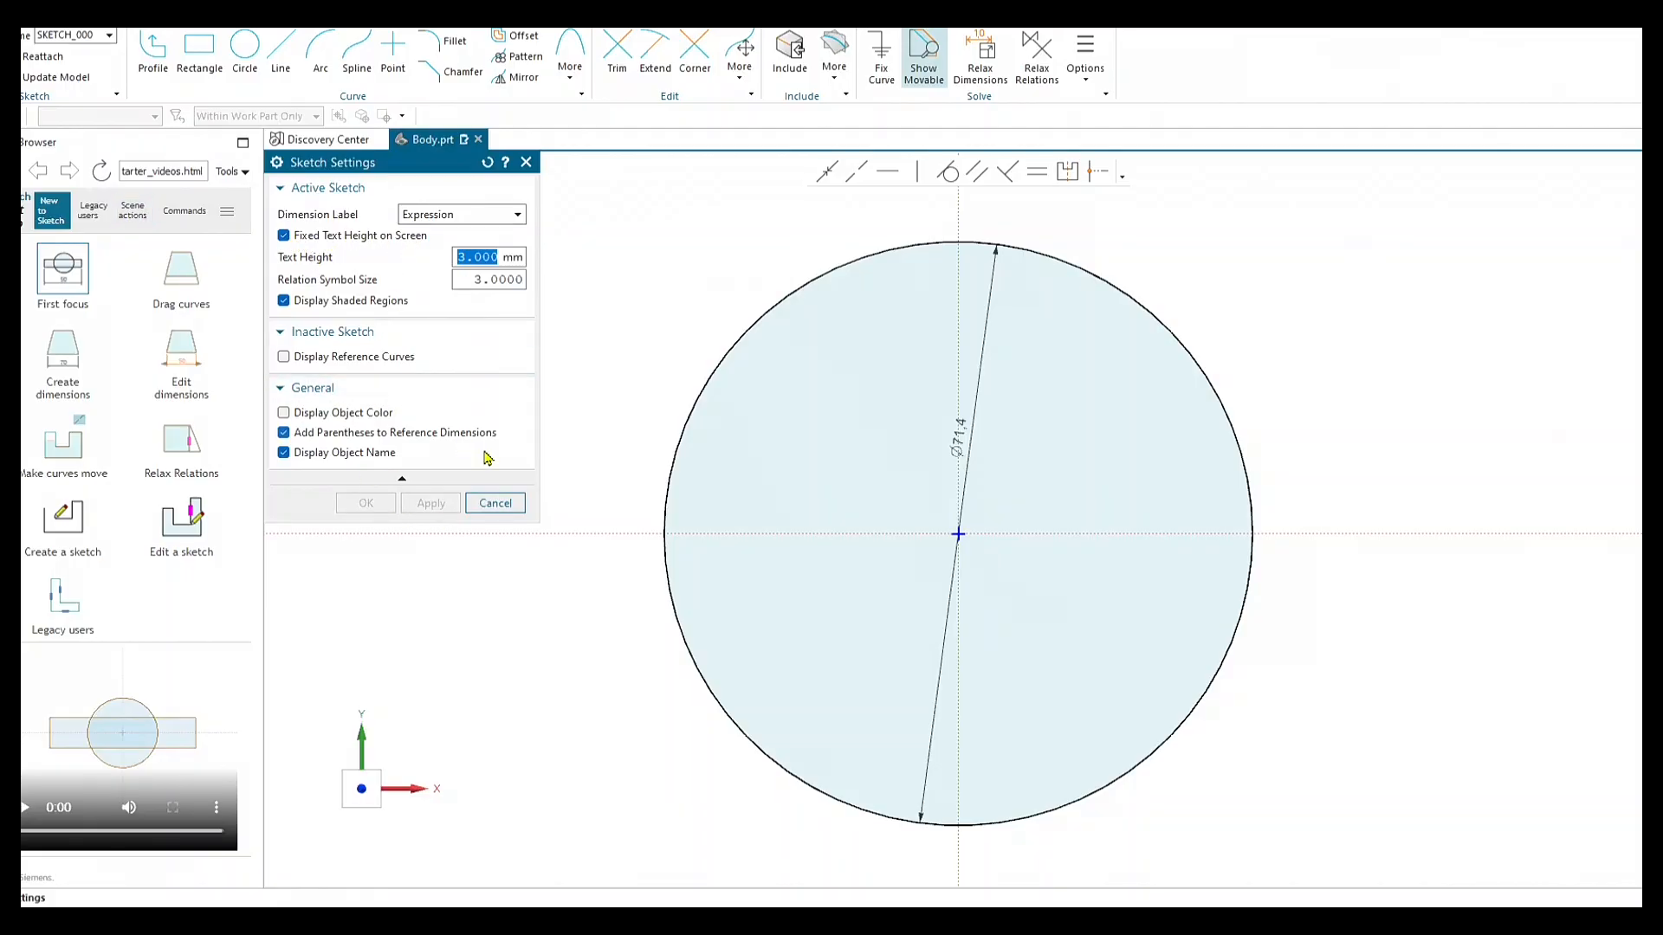
pyautogui.click(495, 504)
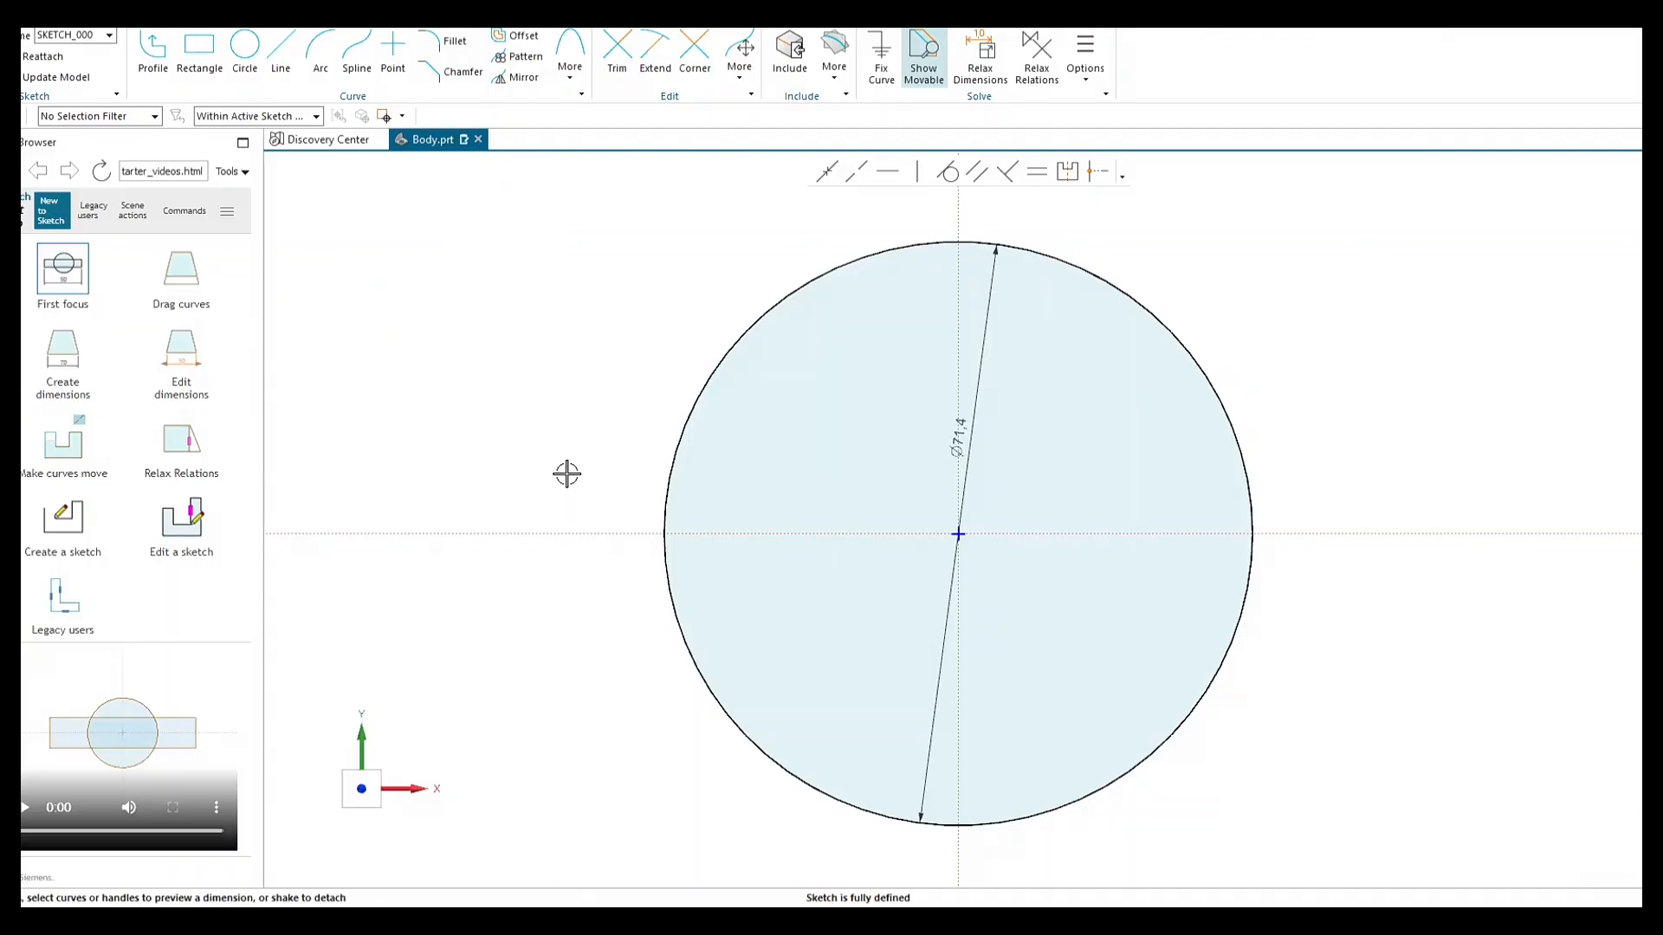
# Sketch a 49.2 mm diameter circle on the outer circle's arc centre, taking the bore size from the Body drawing, and discard the next preview.
pyautogui.click(247, 47)
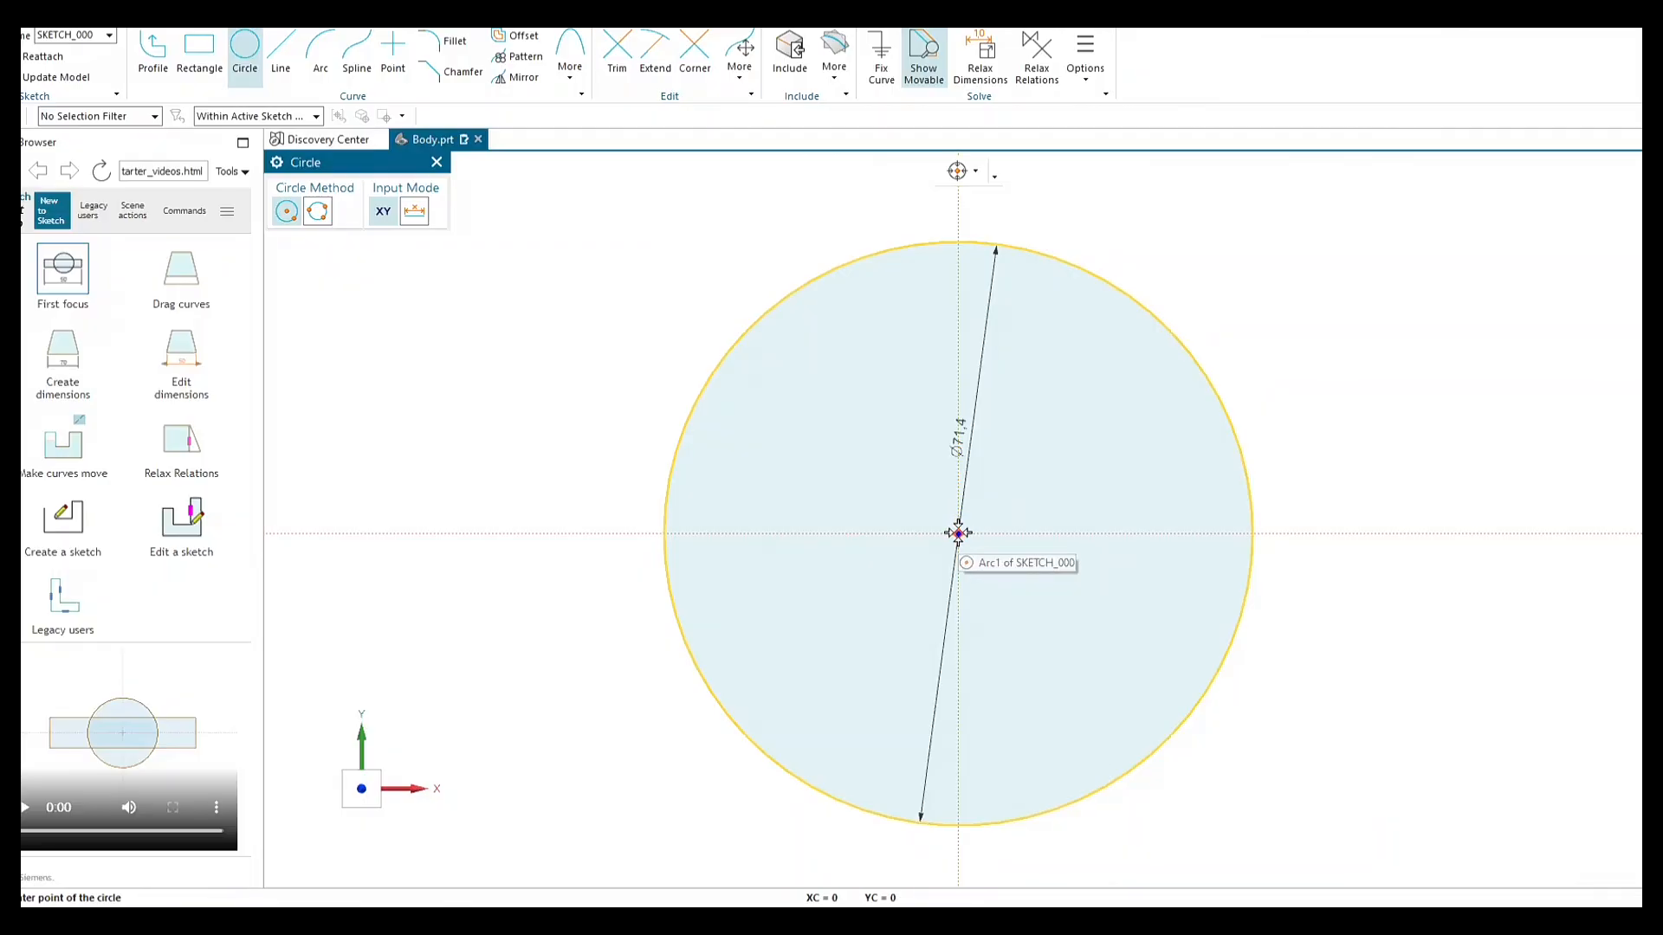
pyautogui.click(958, 533)
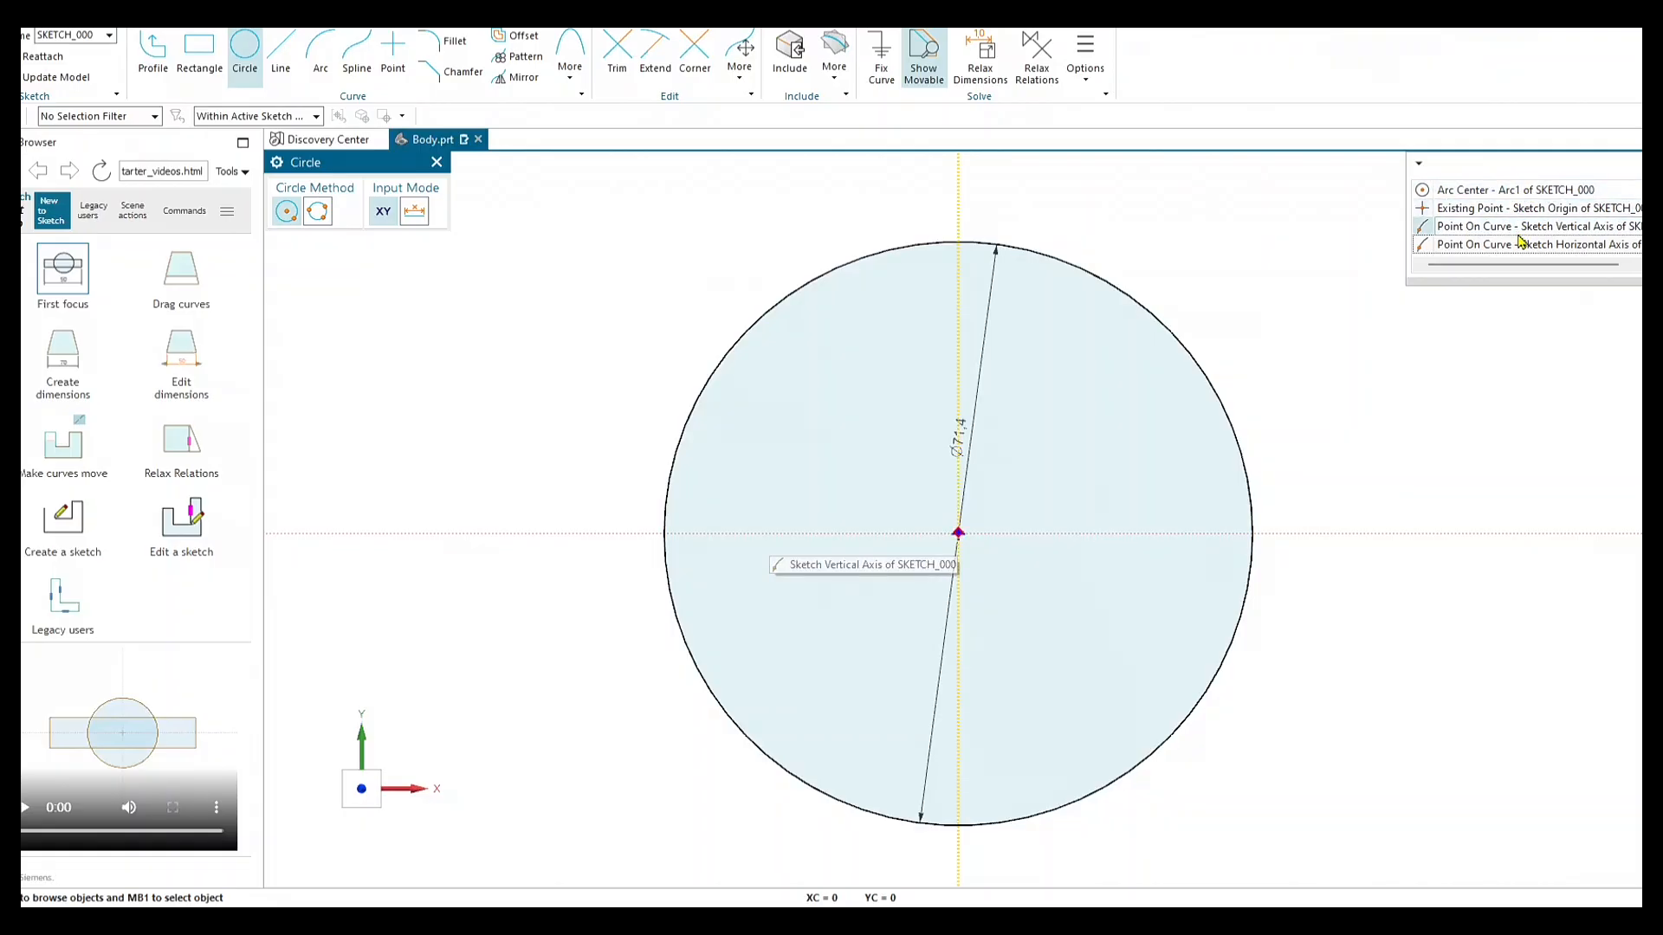
pyautogui.click(1518, 191)
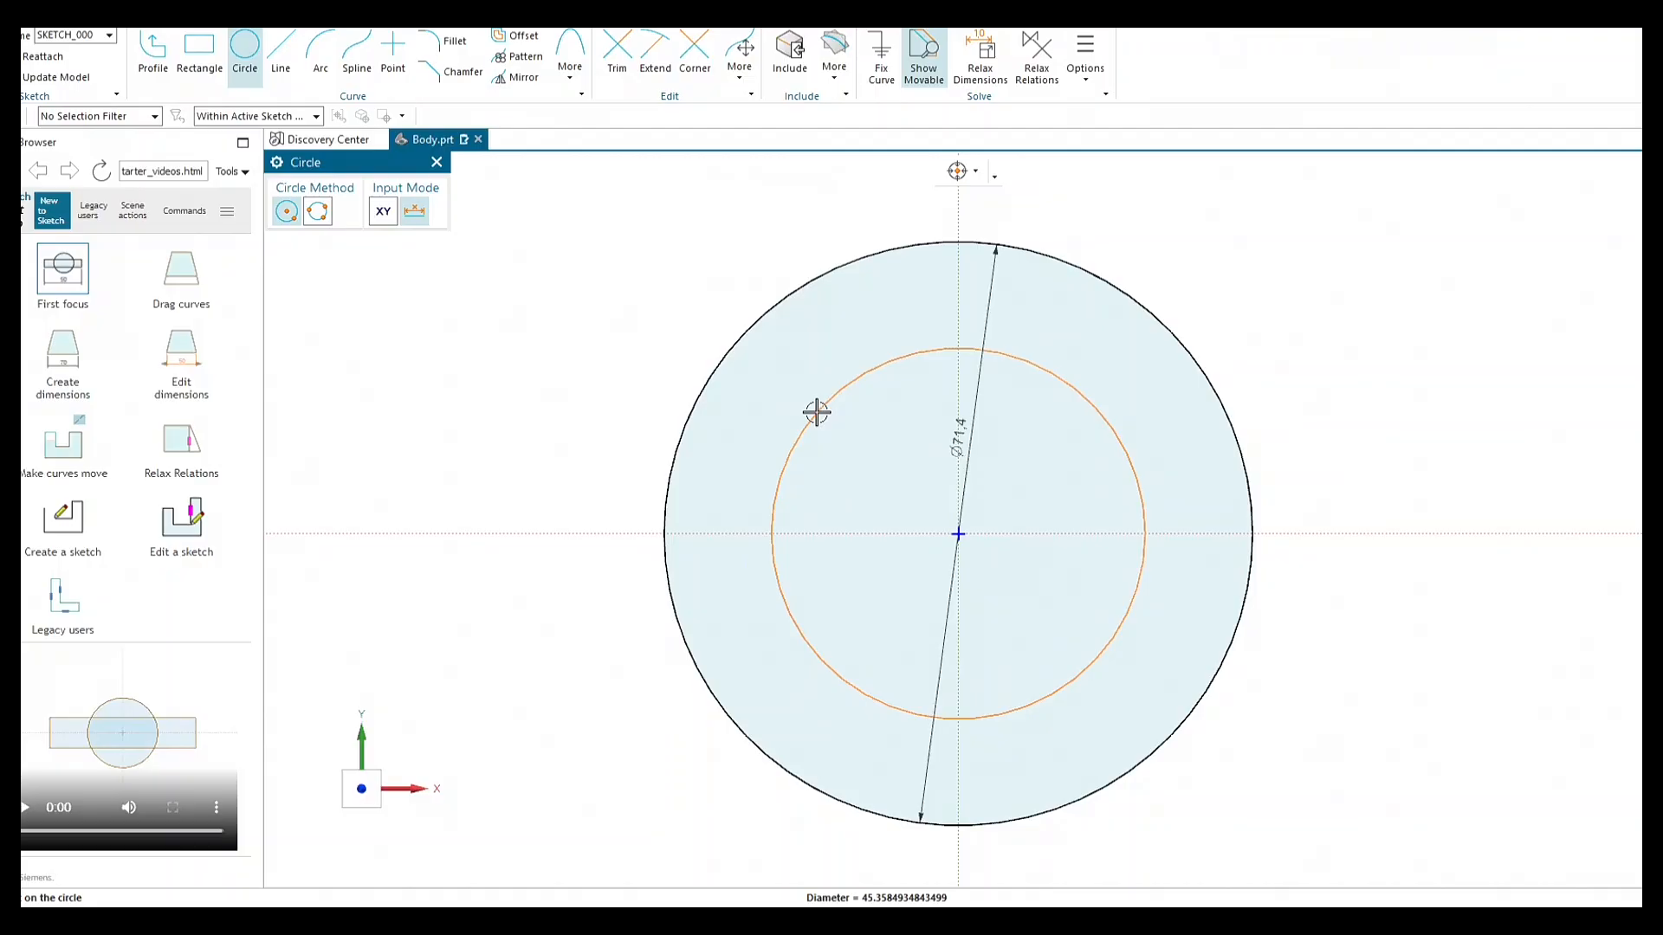
pyautogui.moveTo(809, 383)
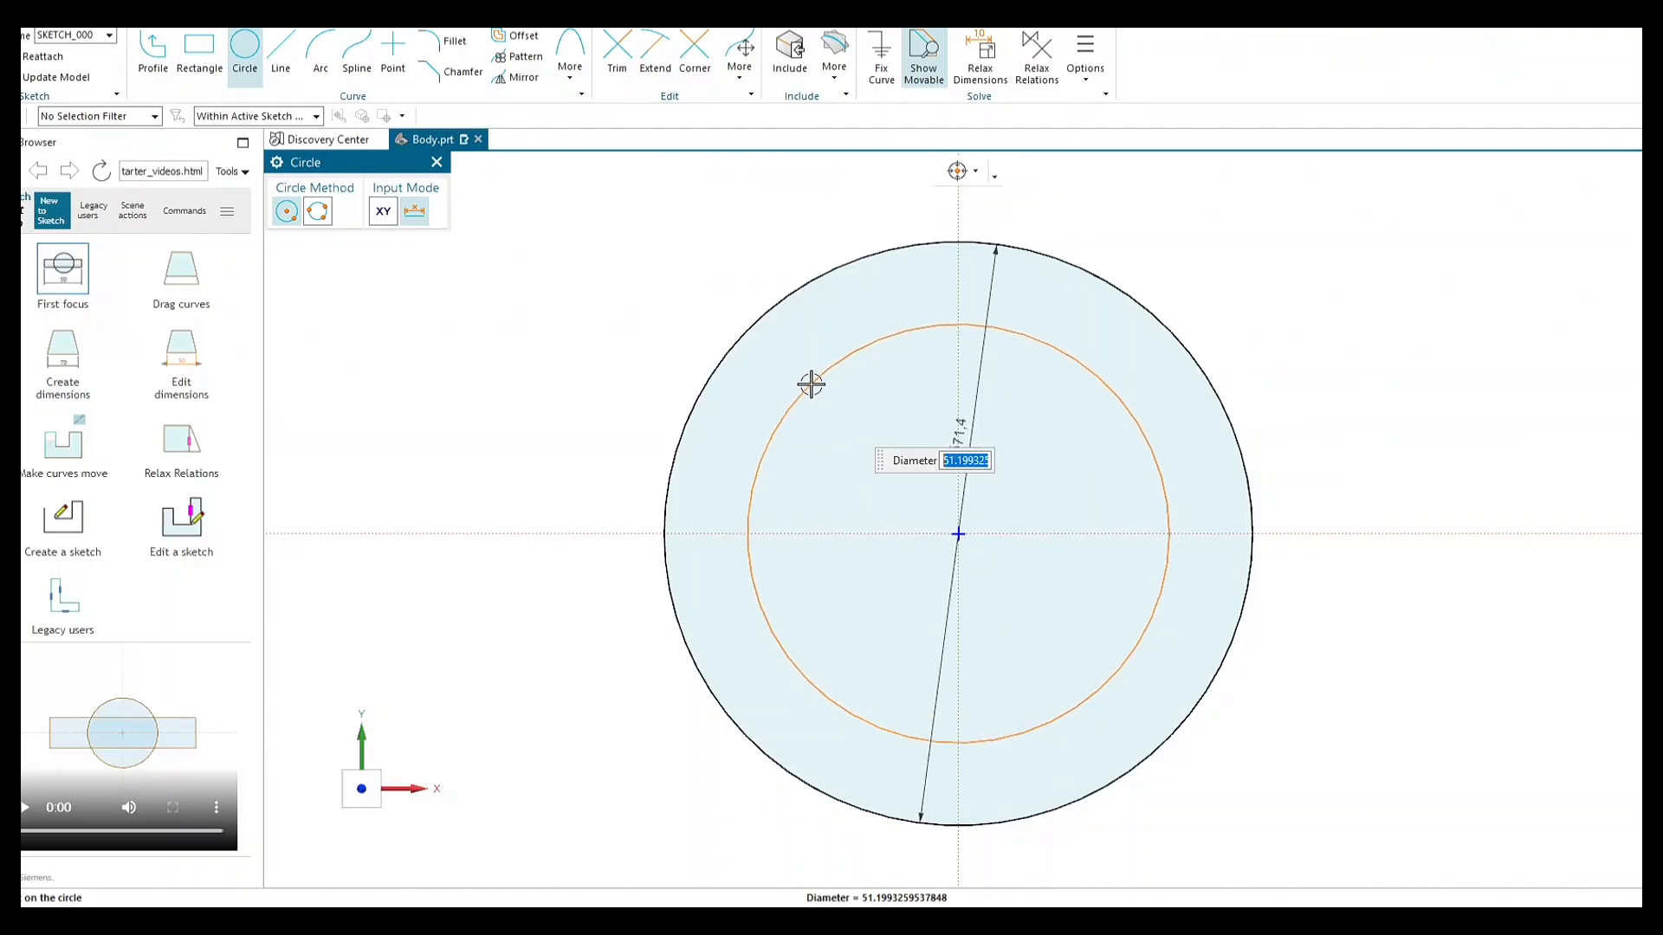
pyautogui.hotkey('alt', 'Tab')
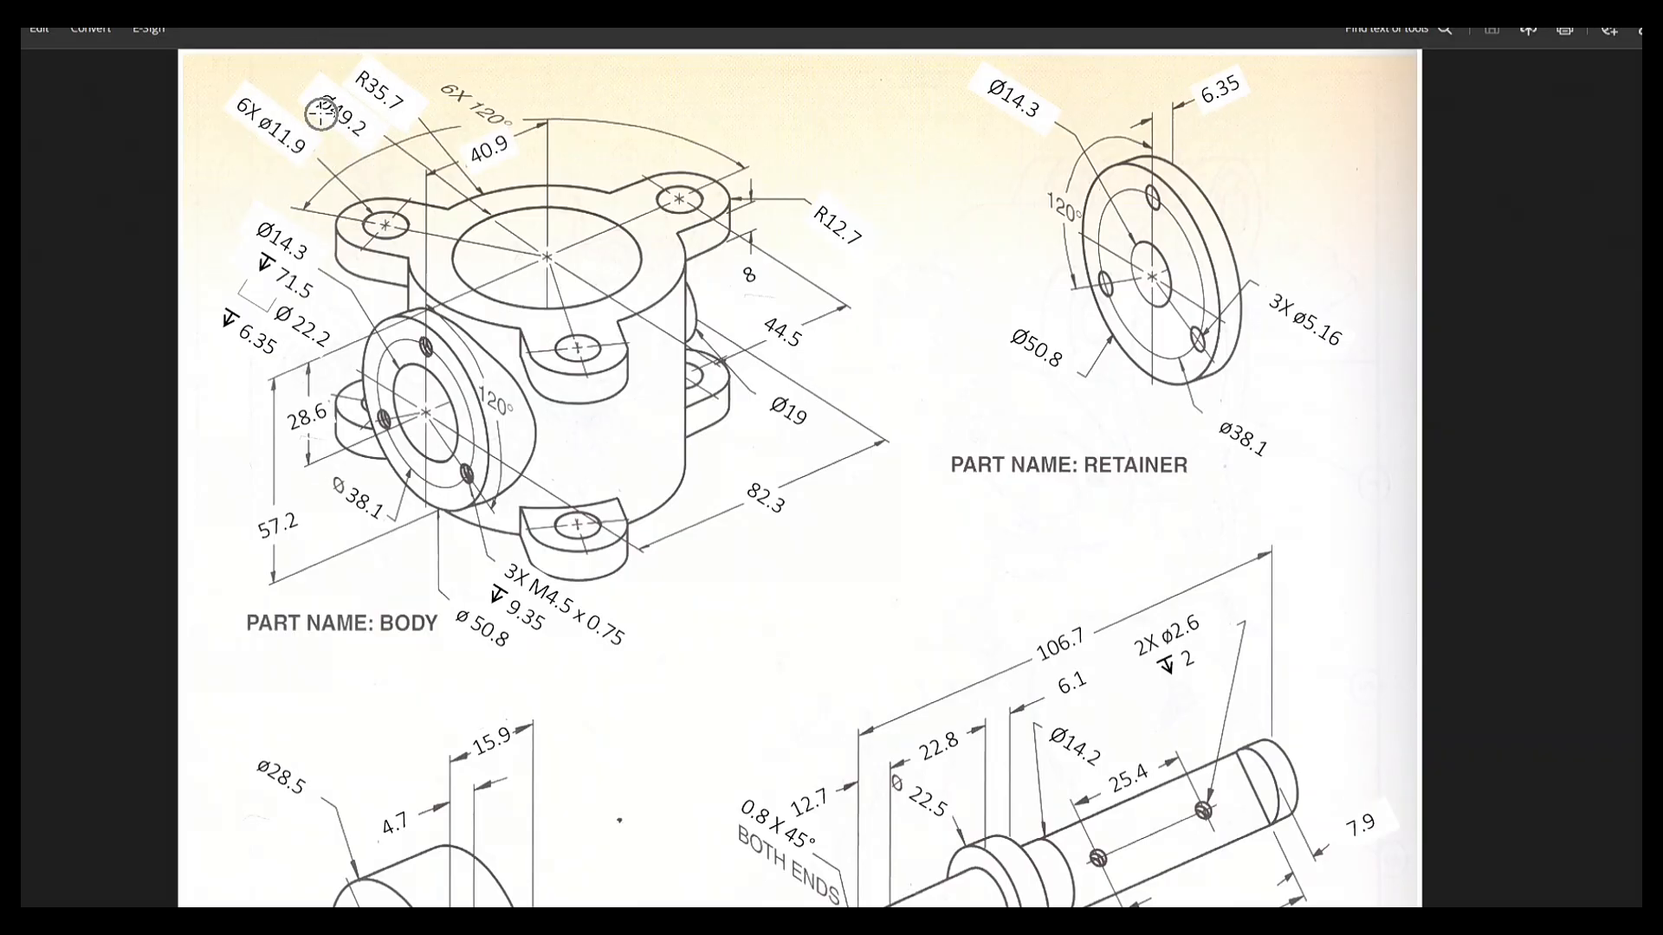
pyautogui.hotkey('alt', 'Tab')
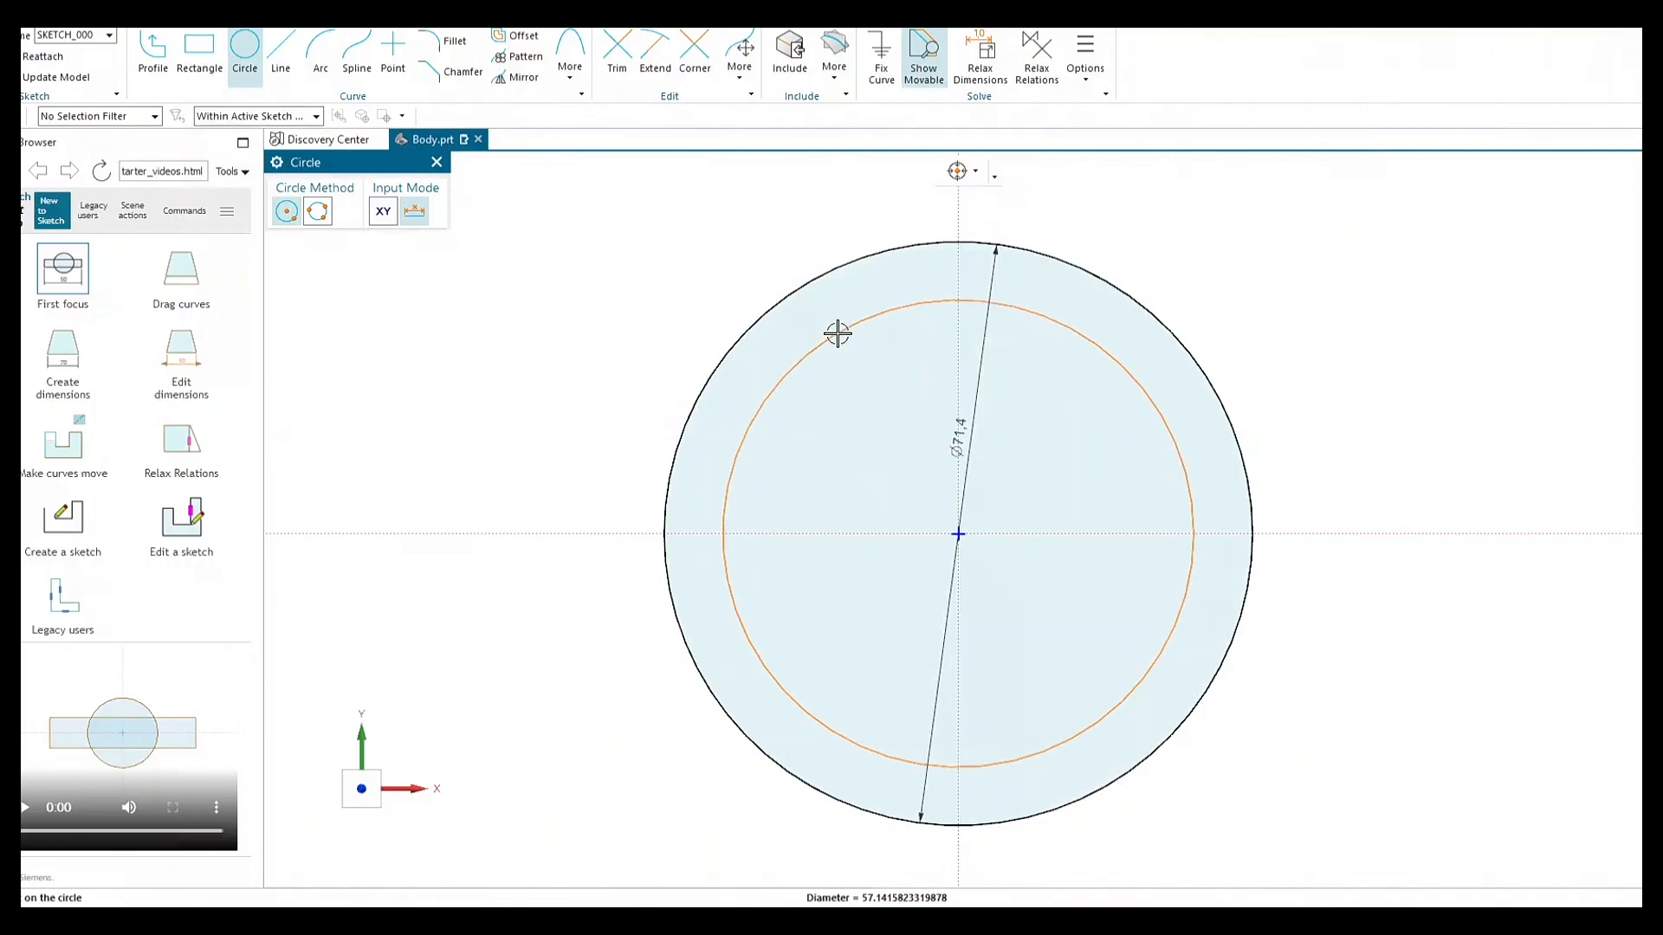
pyautogui.moveTo(838, 333)
pyautogui.write('49.2')
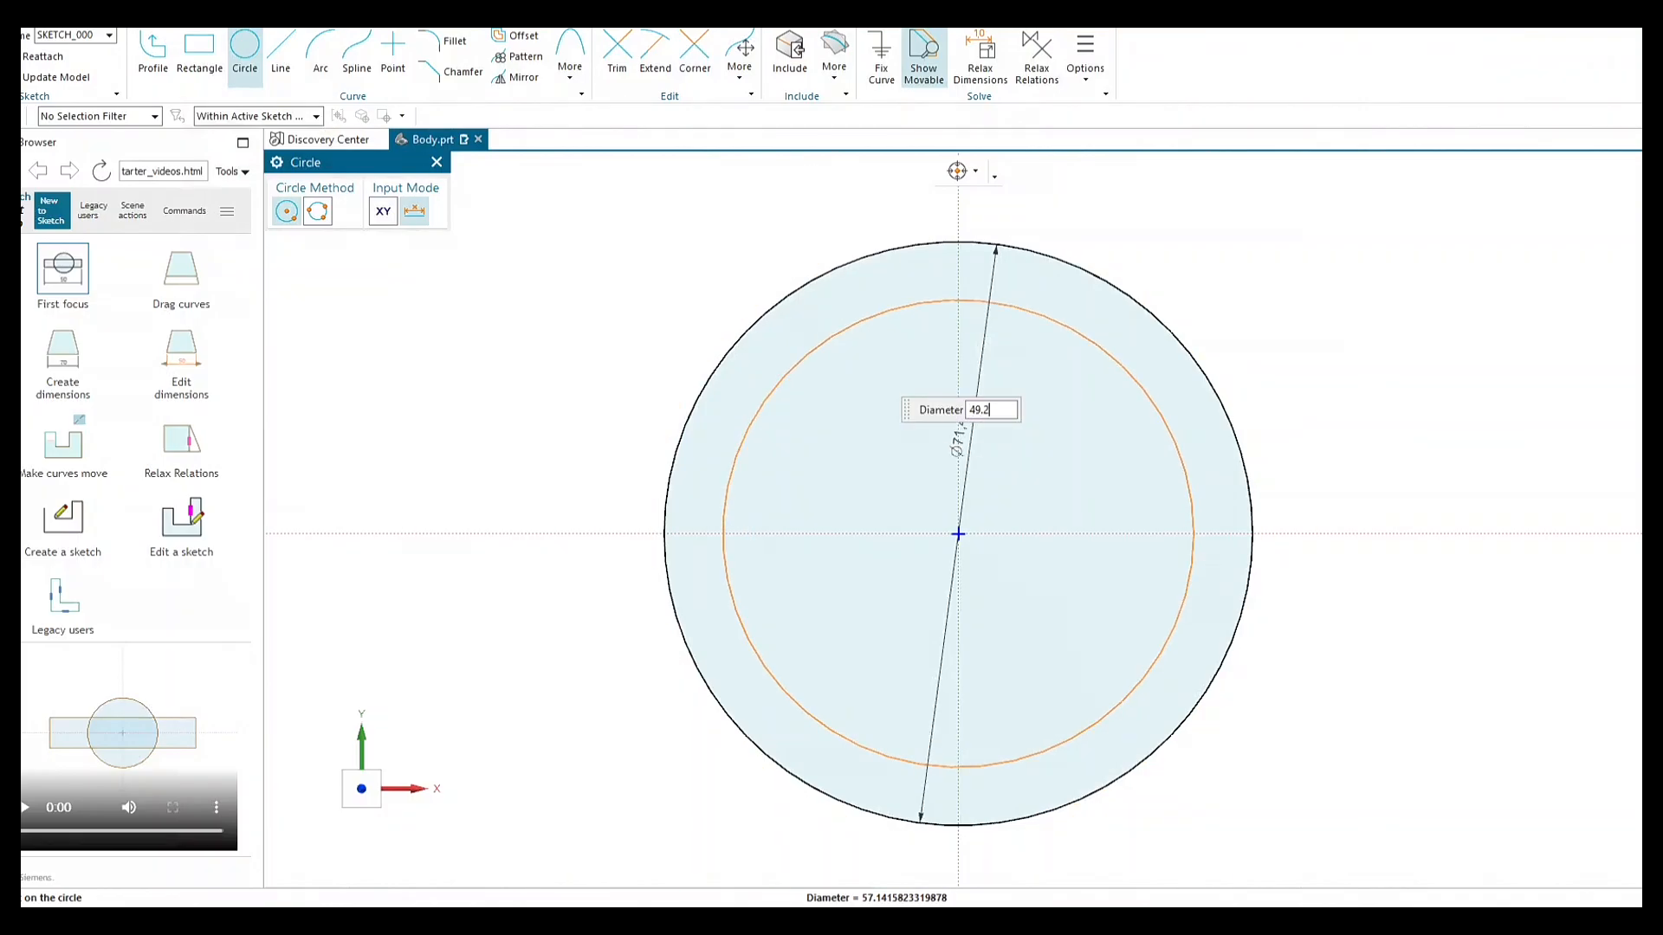
pyautogui.press('Return')
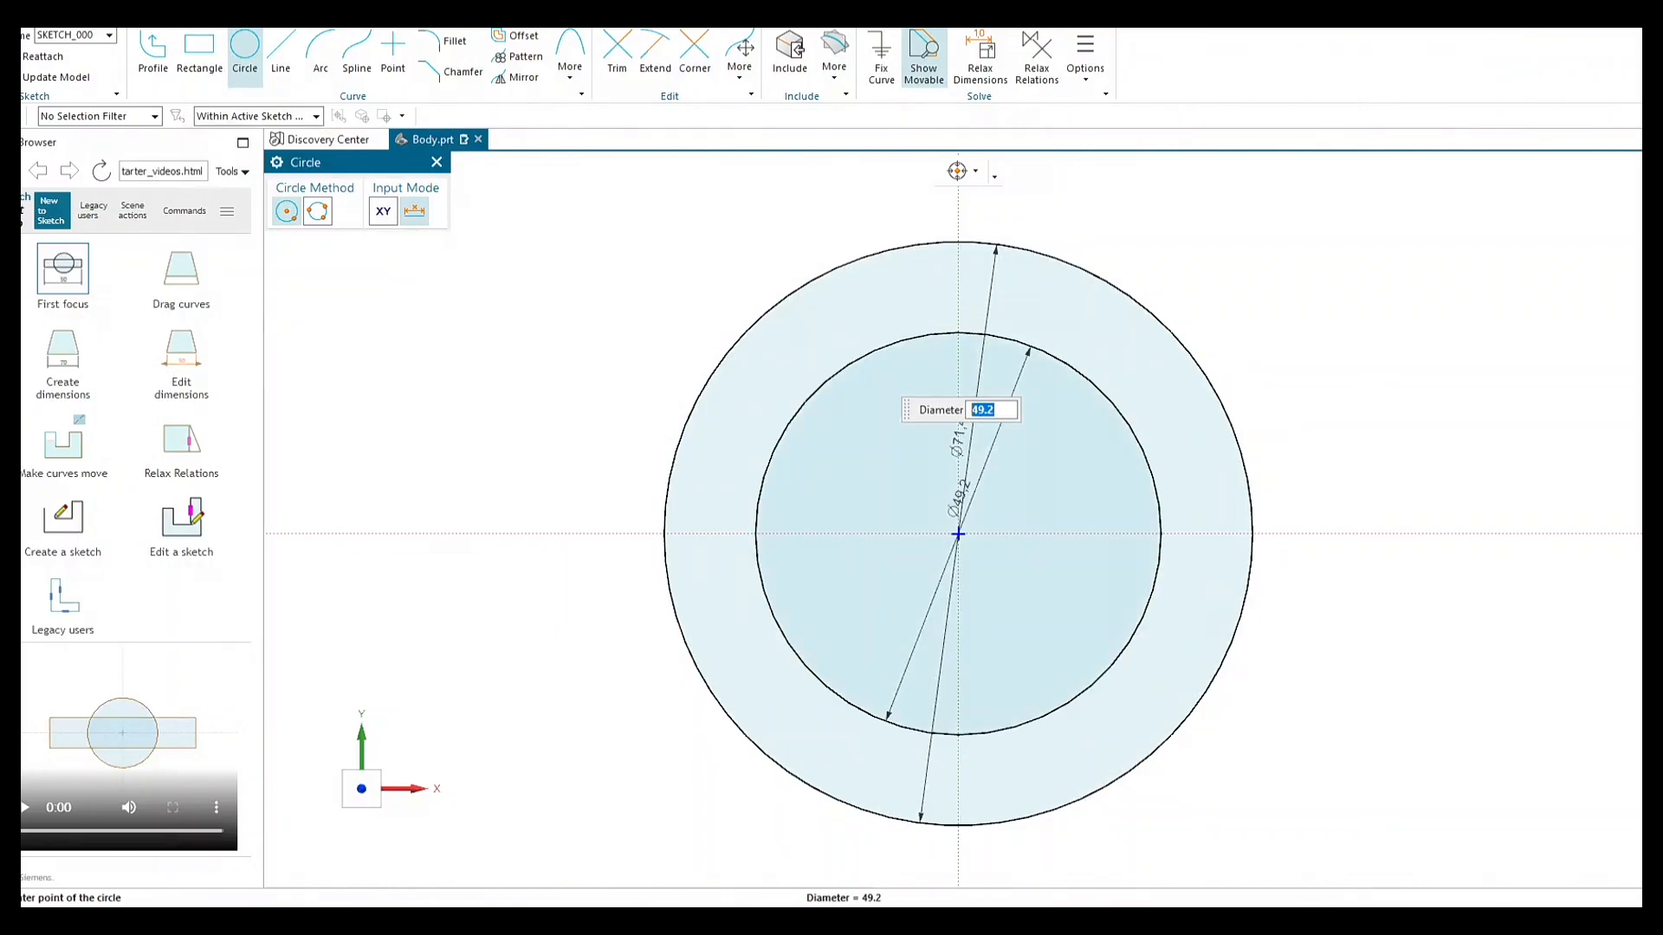
pyautogui.moveTo(719, 339)
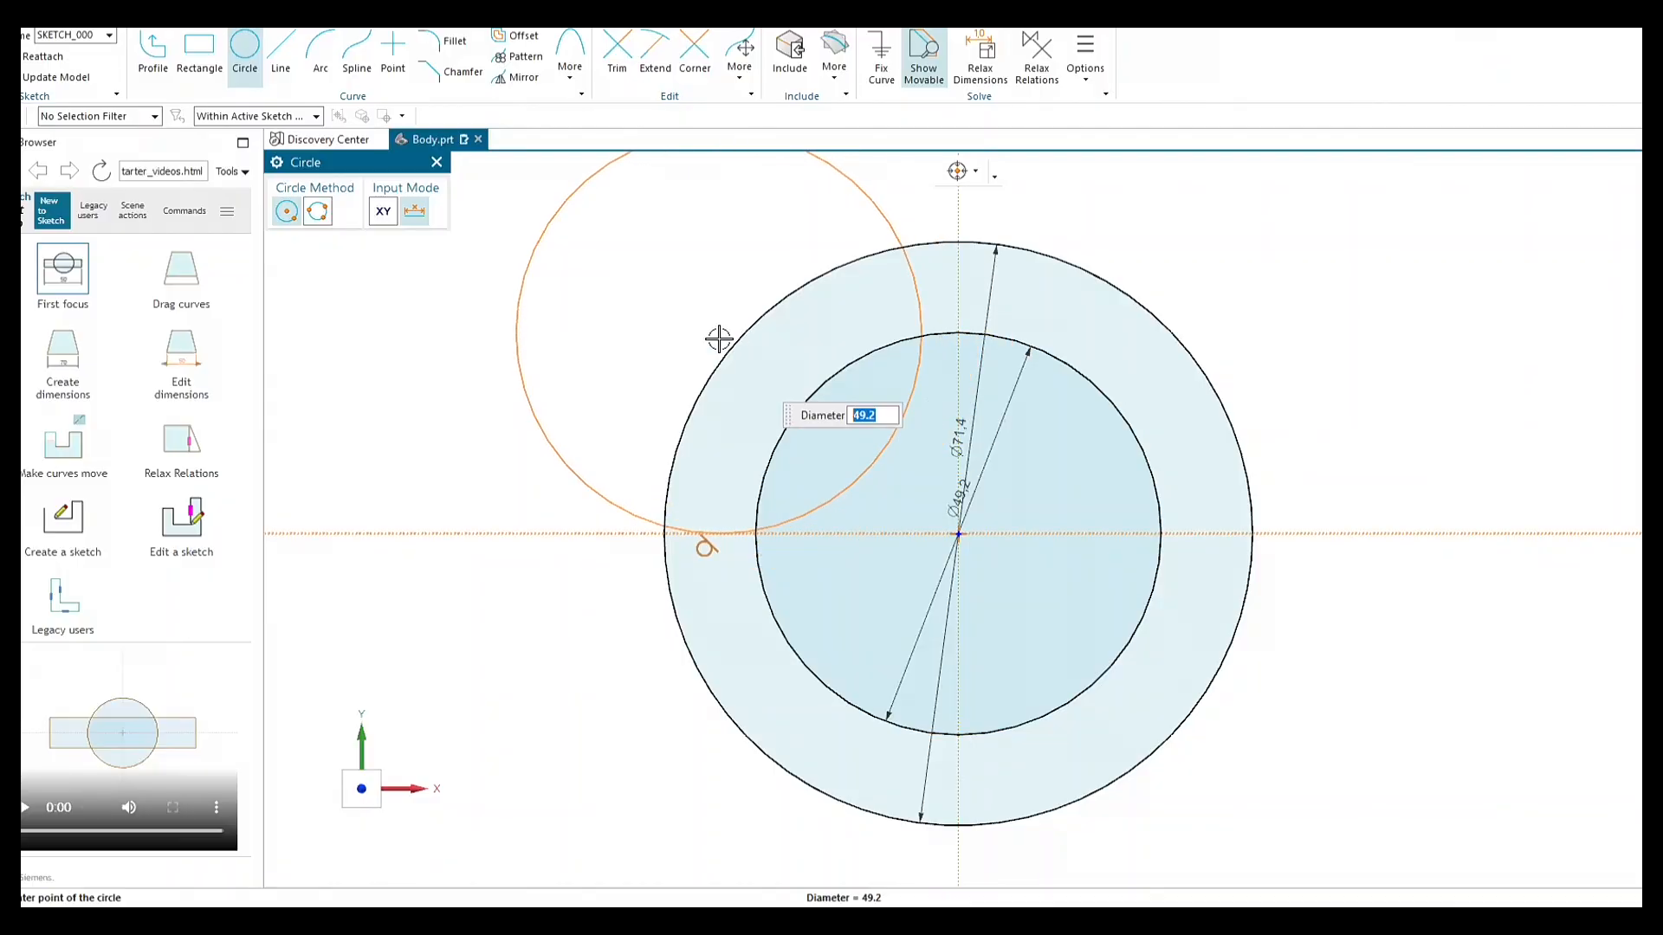
pyautogui.press('Escape')
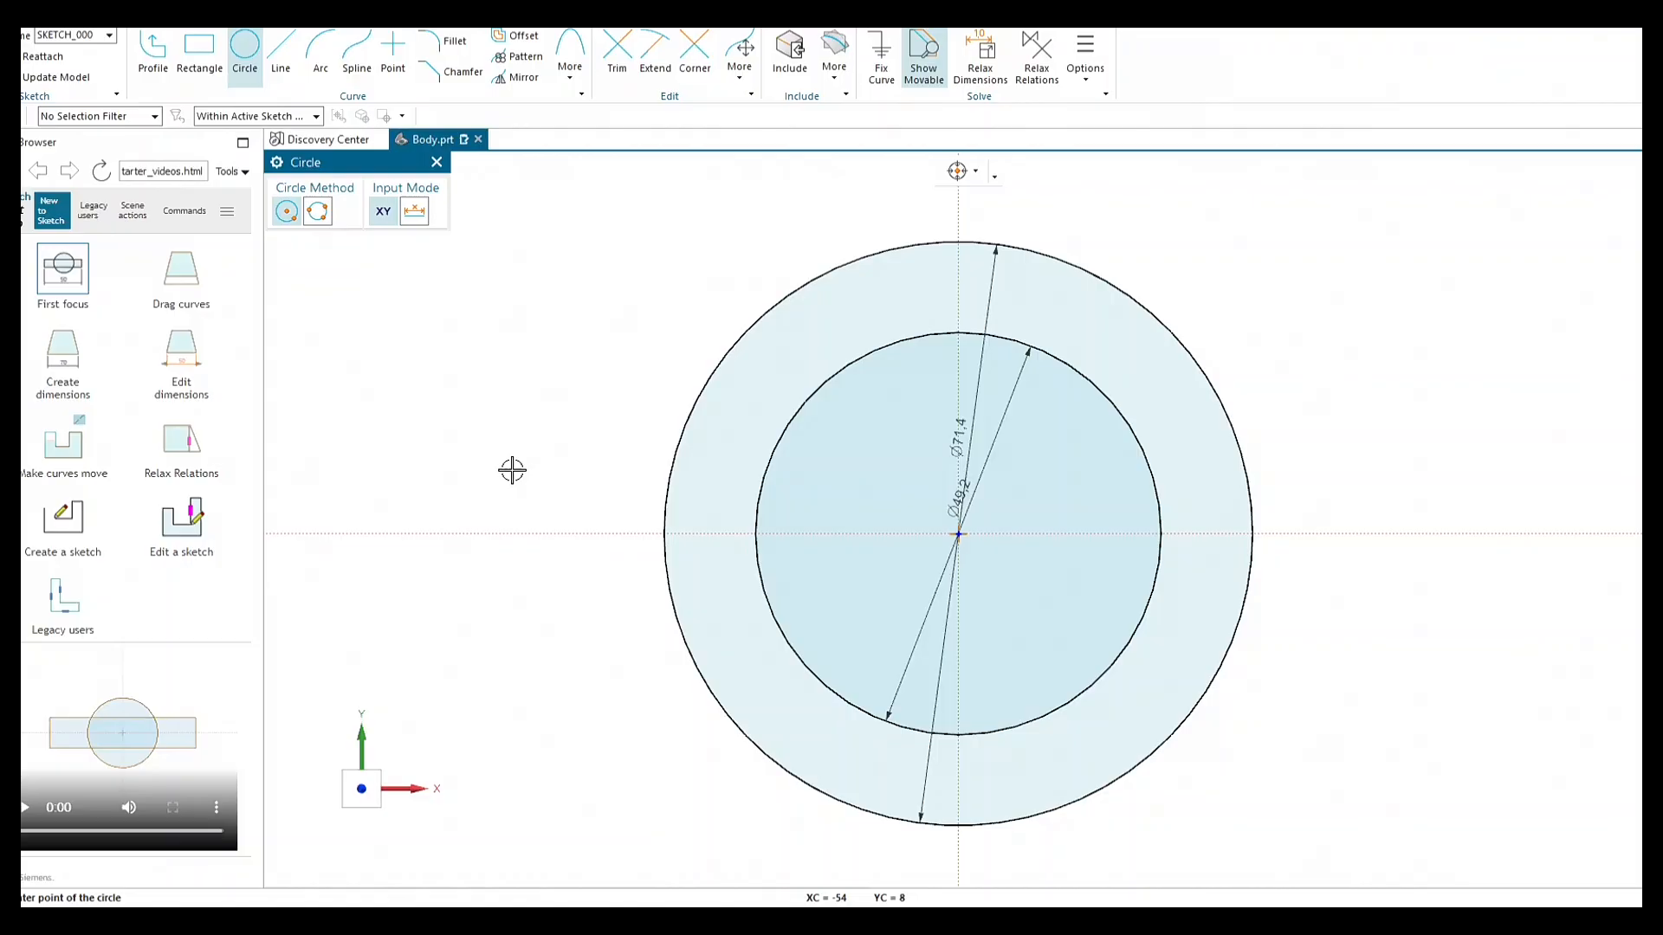
# Orient the sketch view to Isometric to look at the two concentric circles.
pyautogui.moveTo(512, 471)
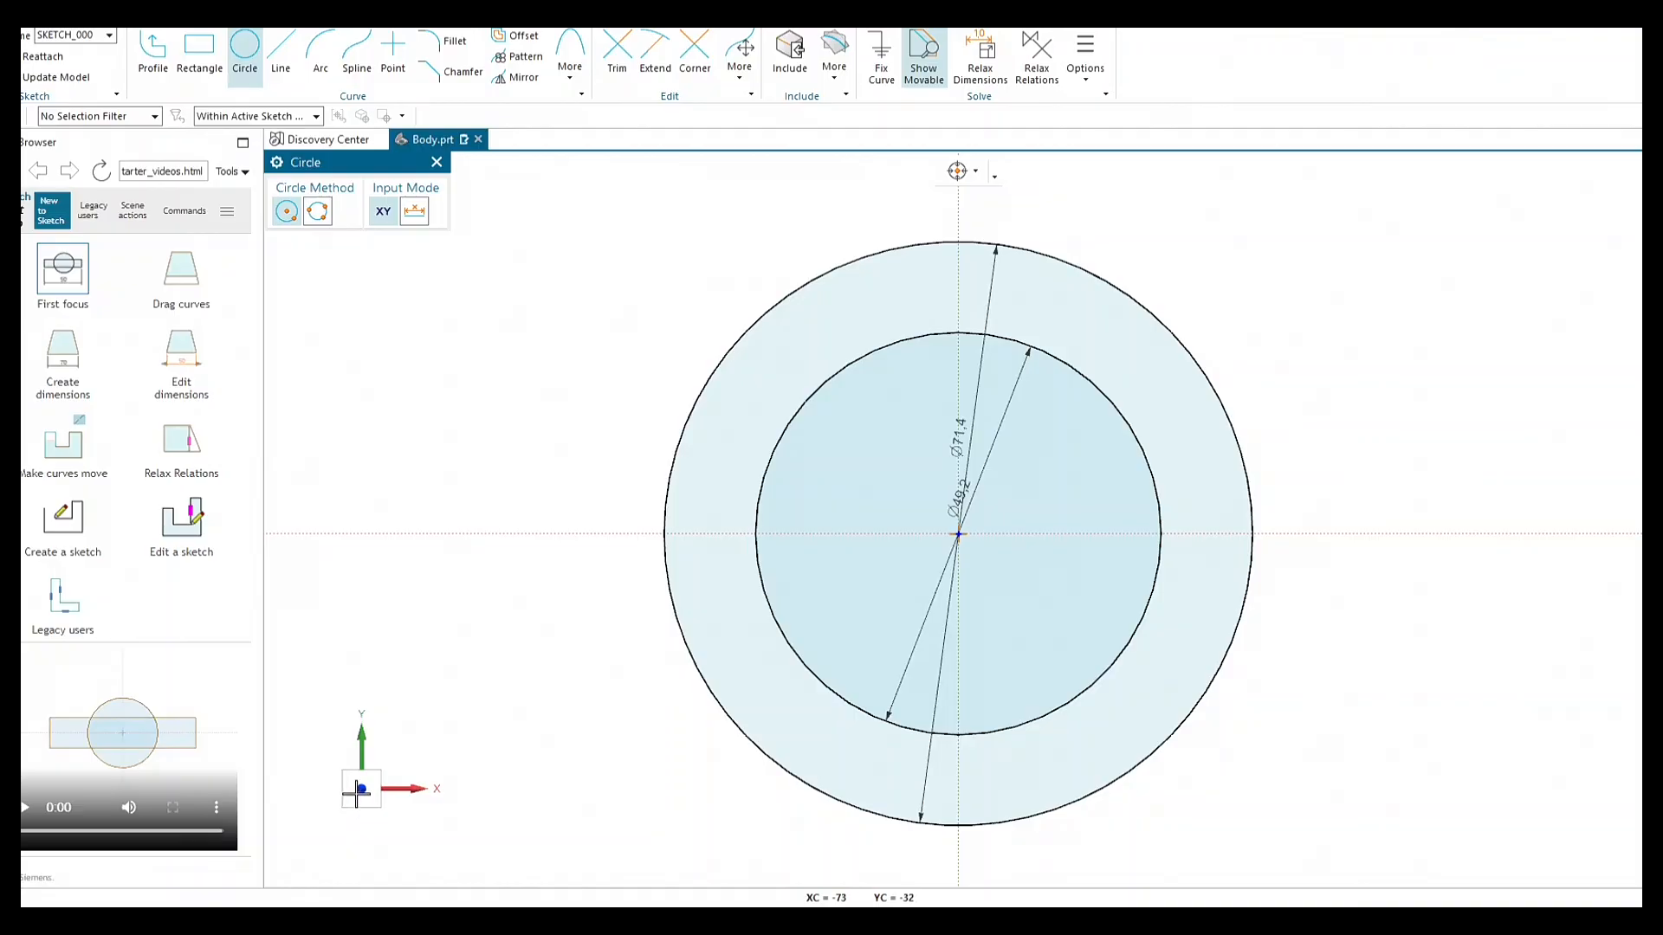
pyautogui.moveTo(360, 790)
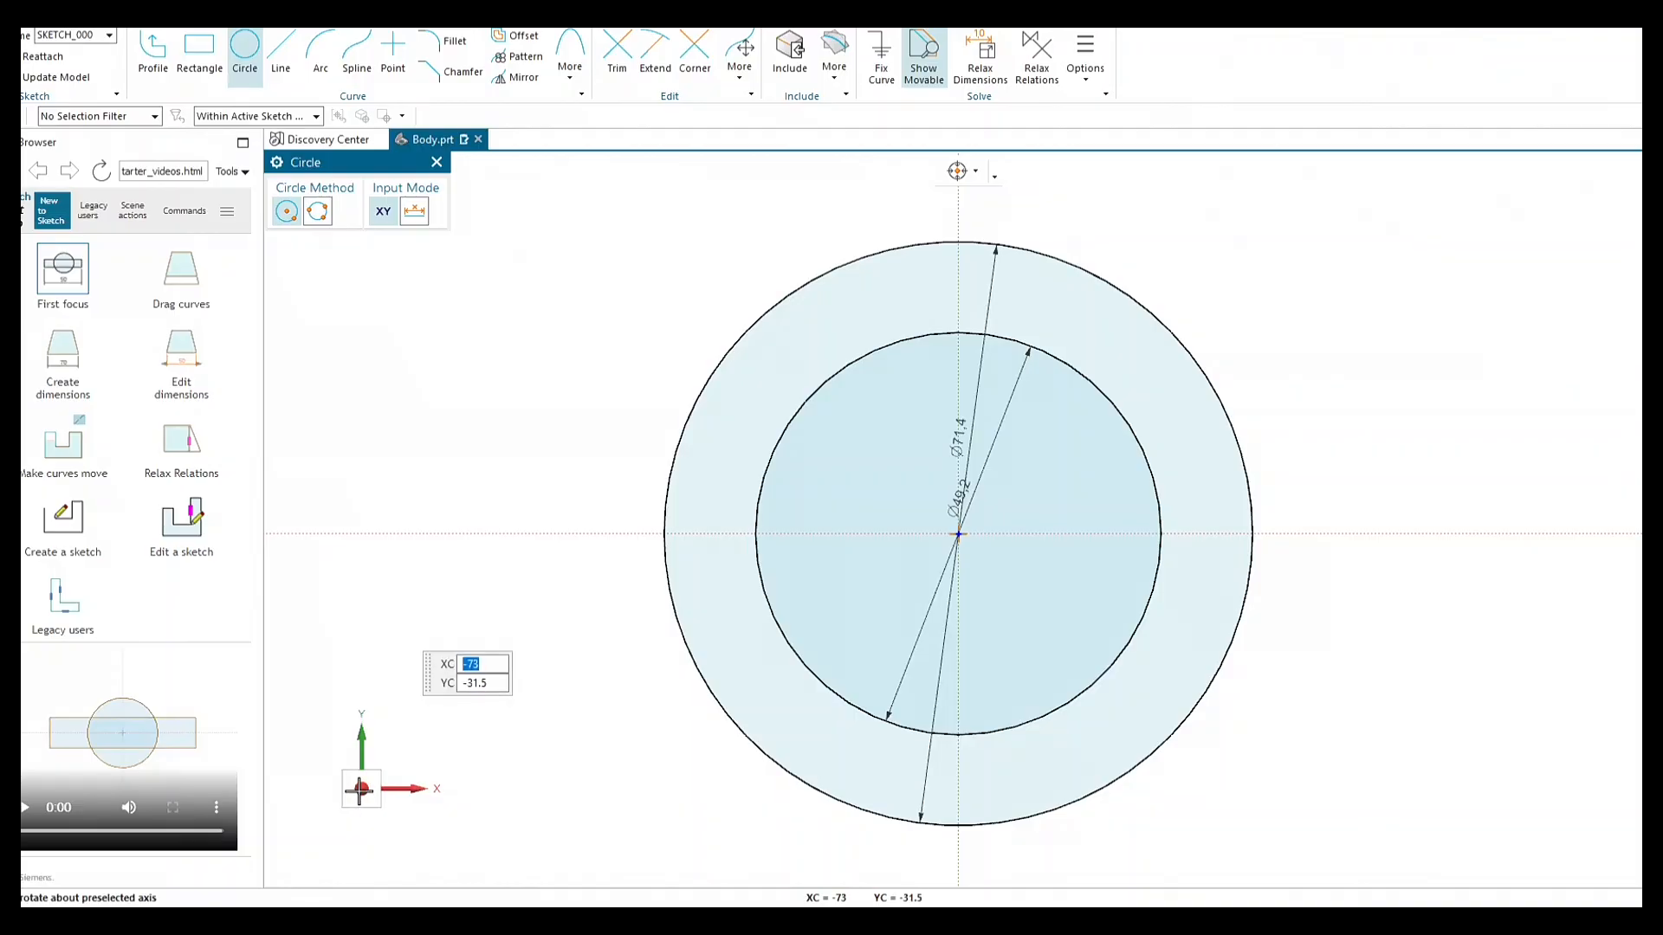
pyautogui.rightClick(1362, 359)
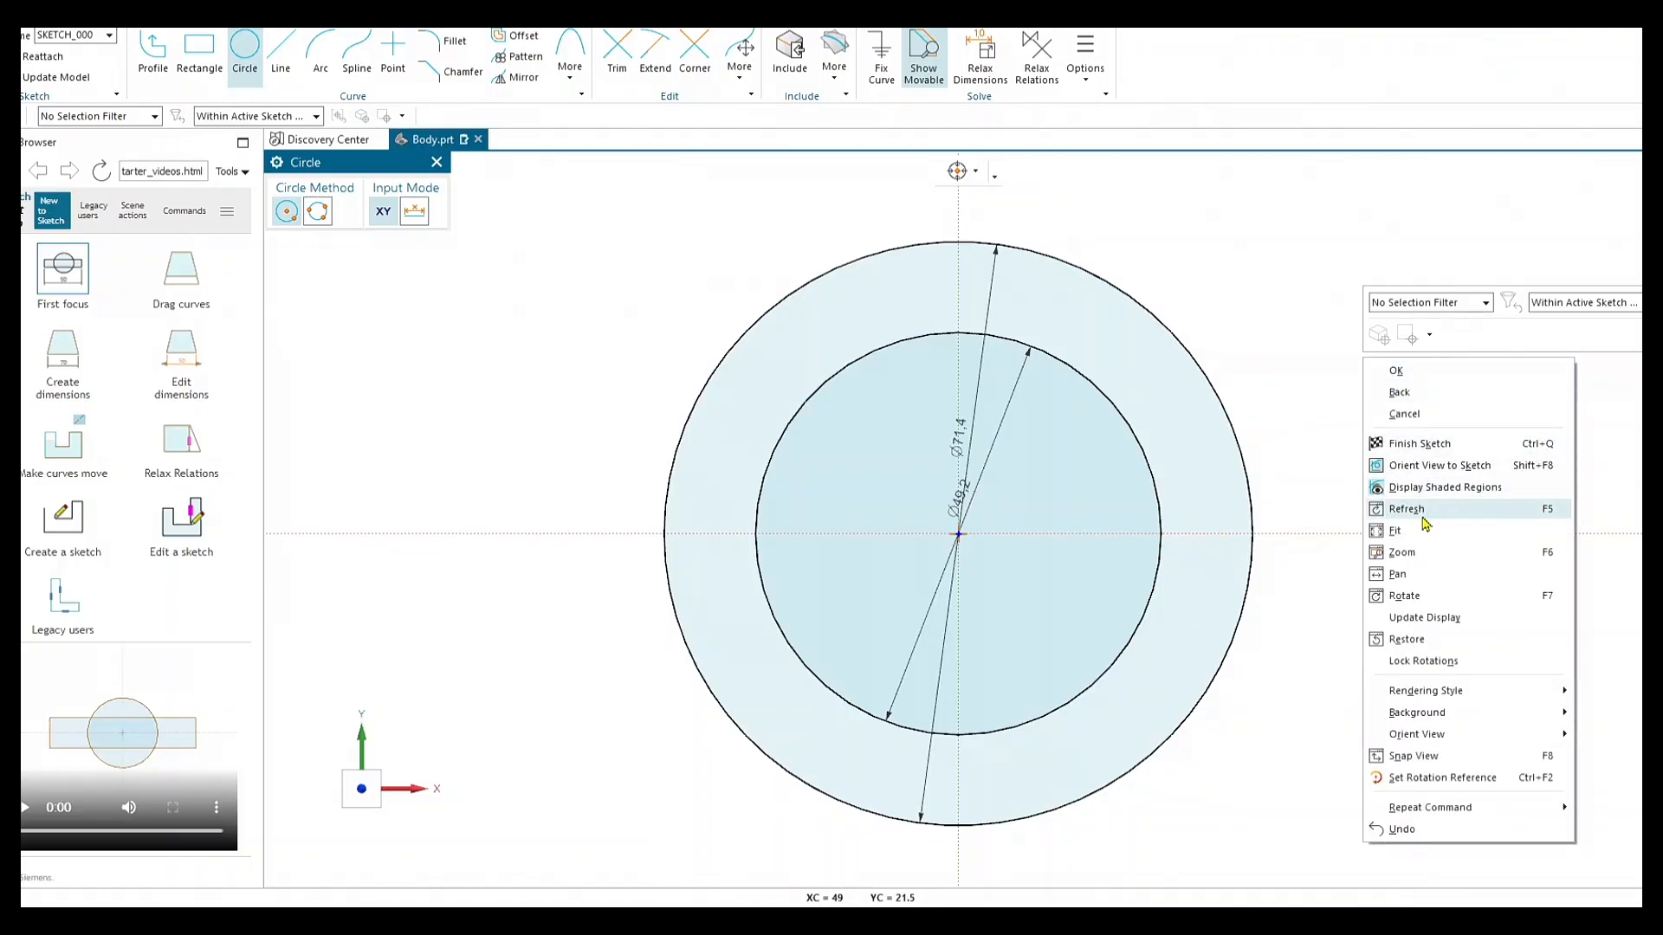
pyautogui.moveTo(1440, 738)
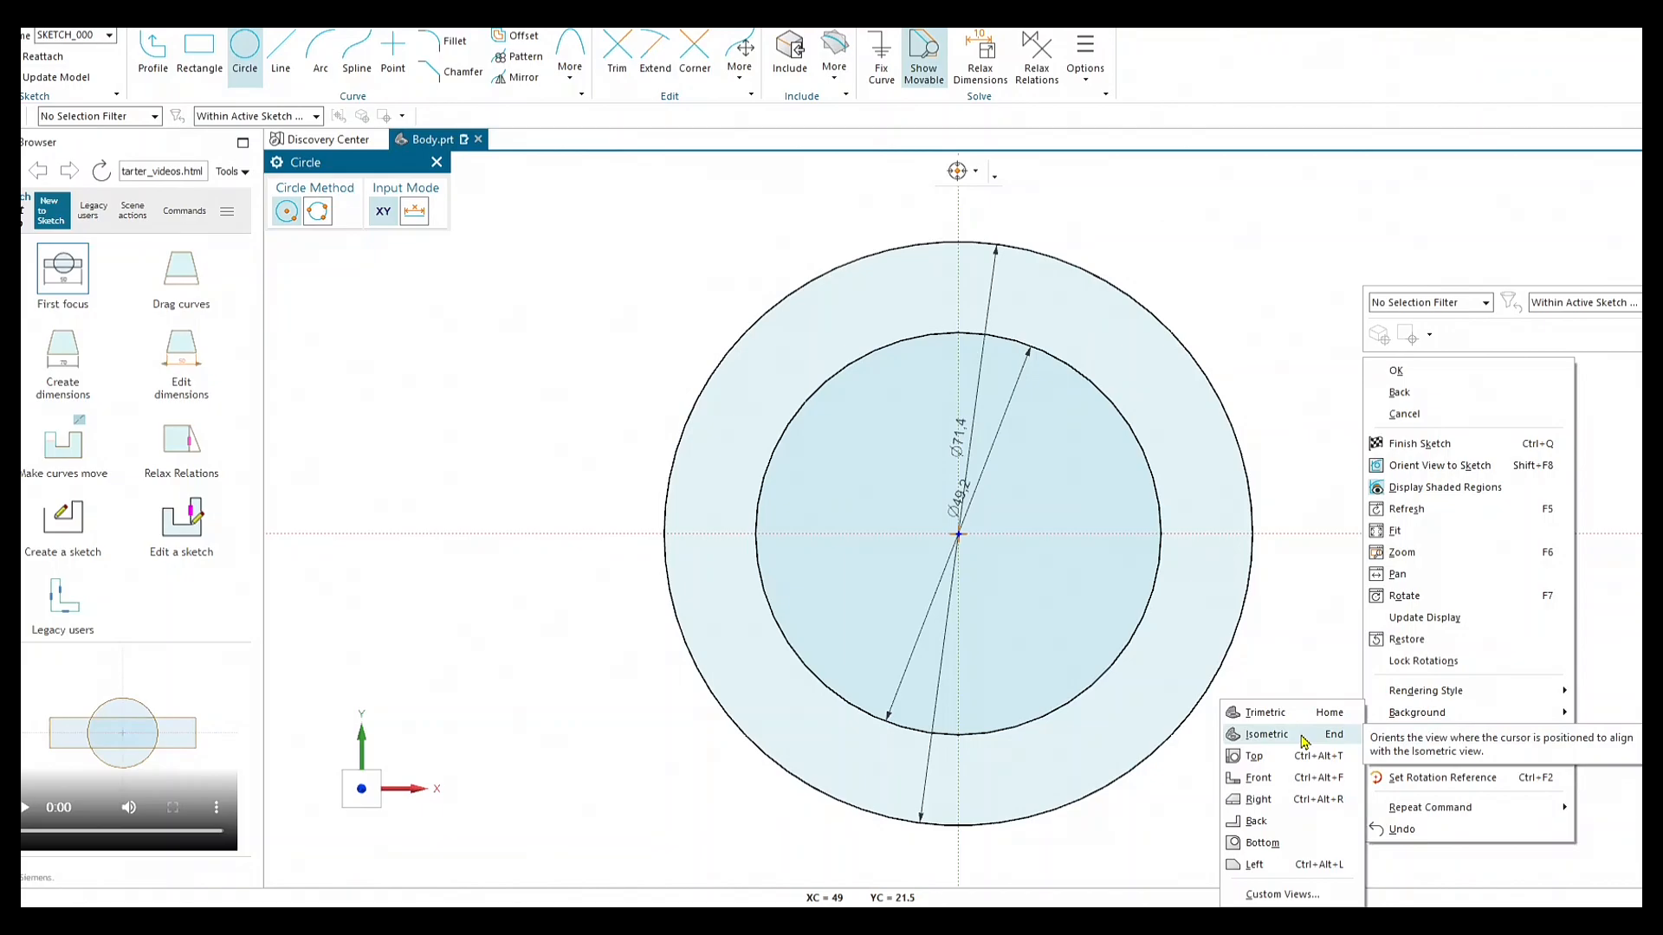
pyautogui.click(1266, 734)
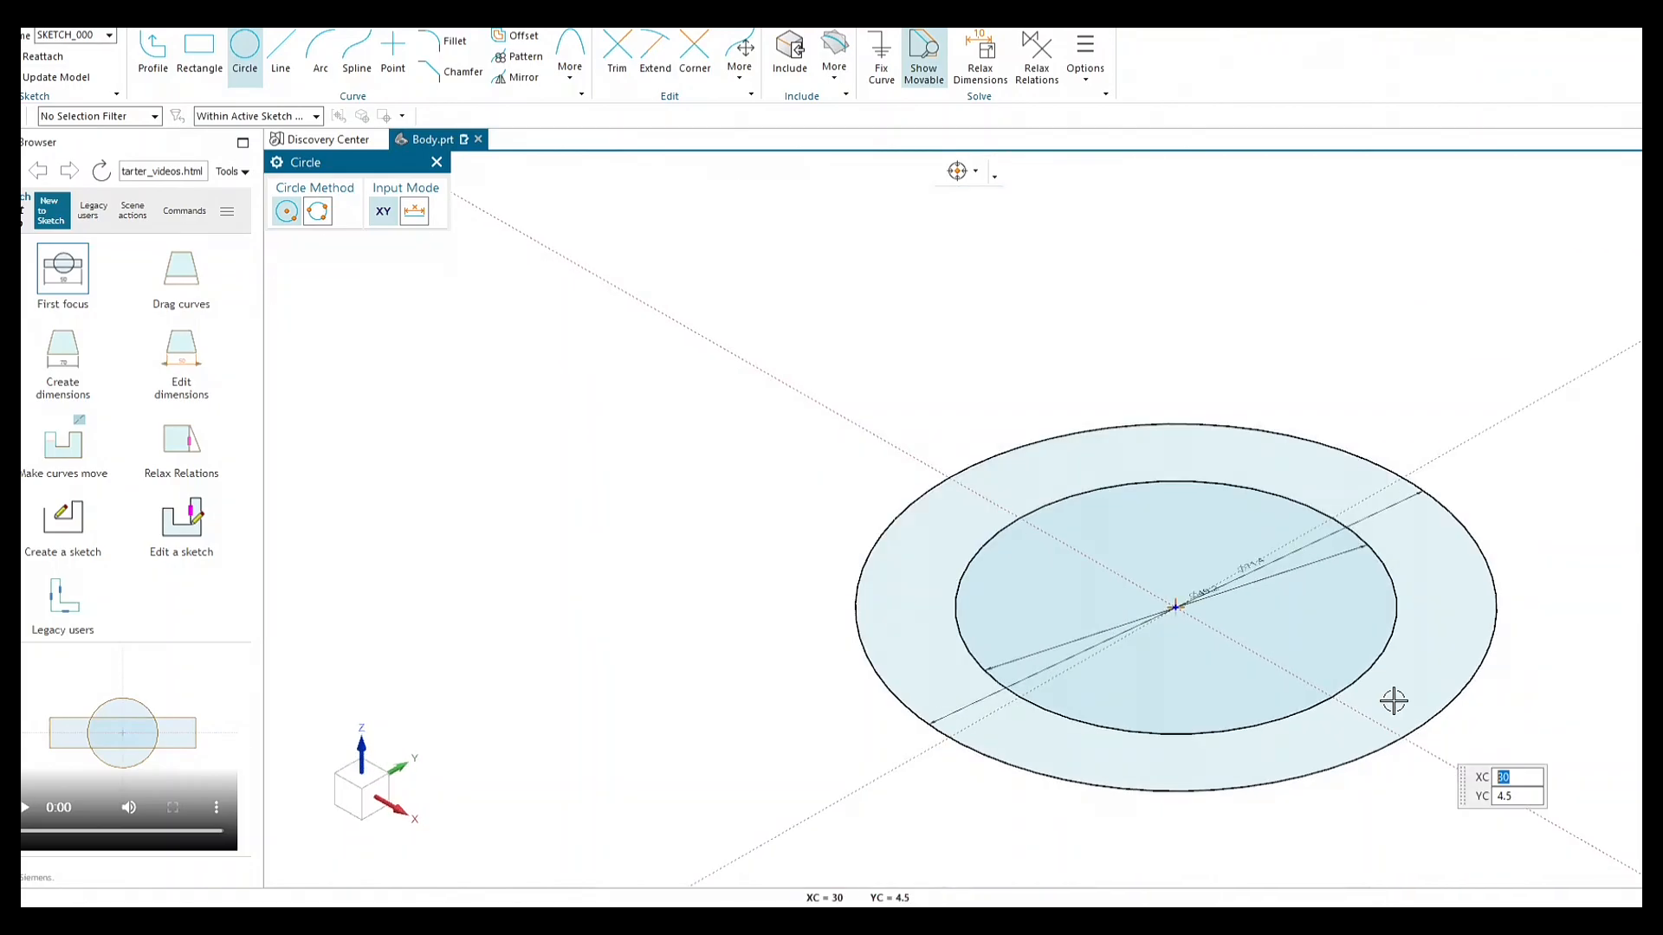
pyautogui.scroll(-3, 1386, 702)
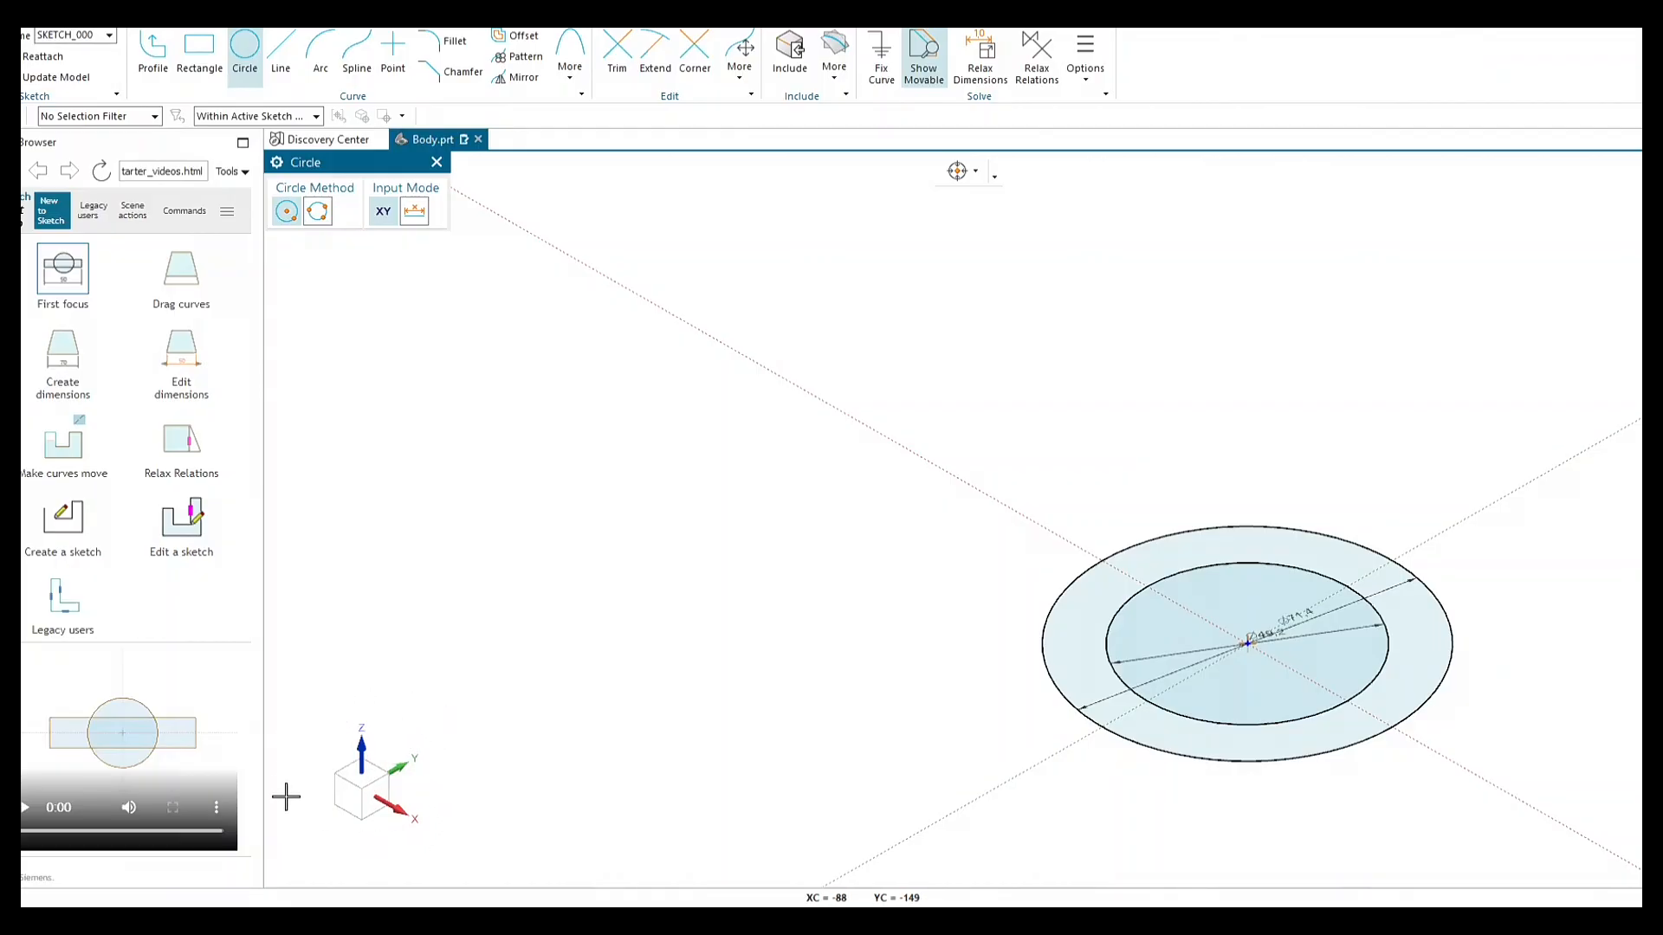
# Turn the view back to the Top orientation and leave the Circle command without adding another circle.
pyautogui.click(361, 773)
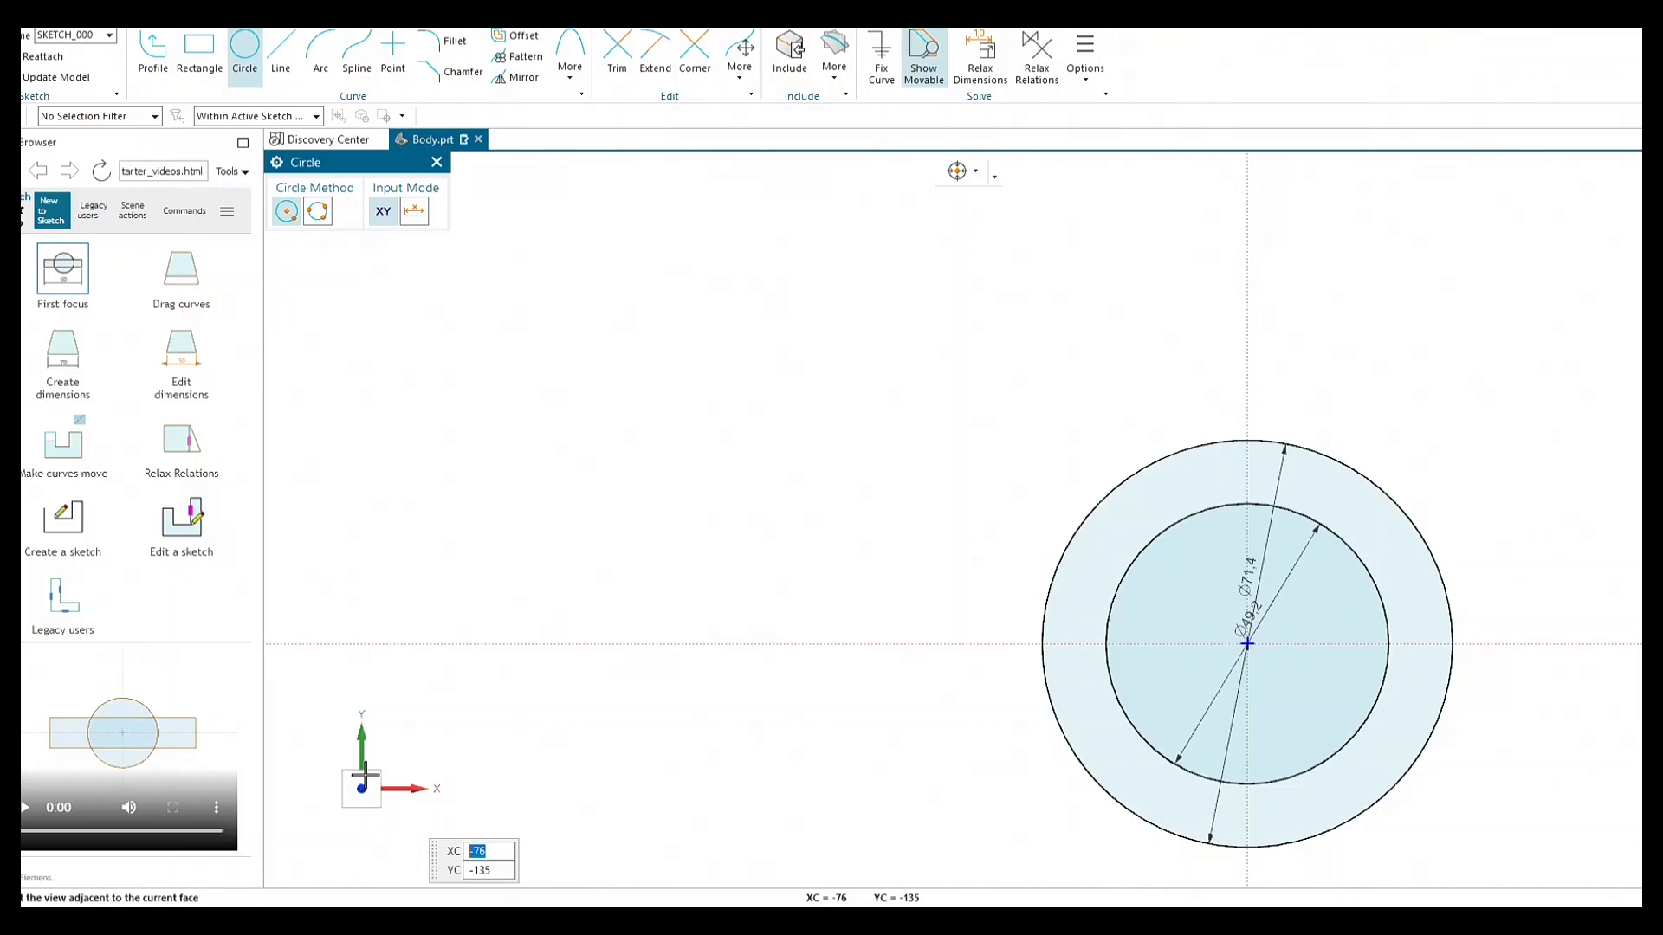
pyautogui.press('Right')
pyautogui.press('Return')
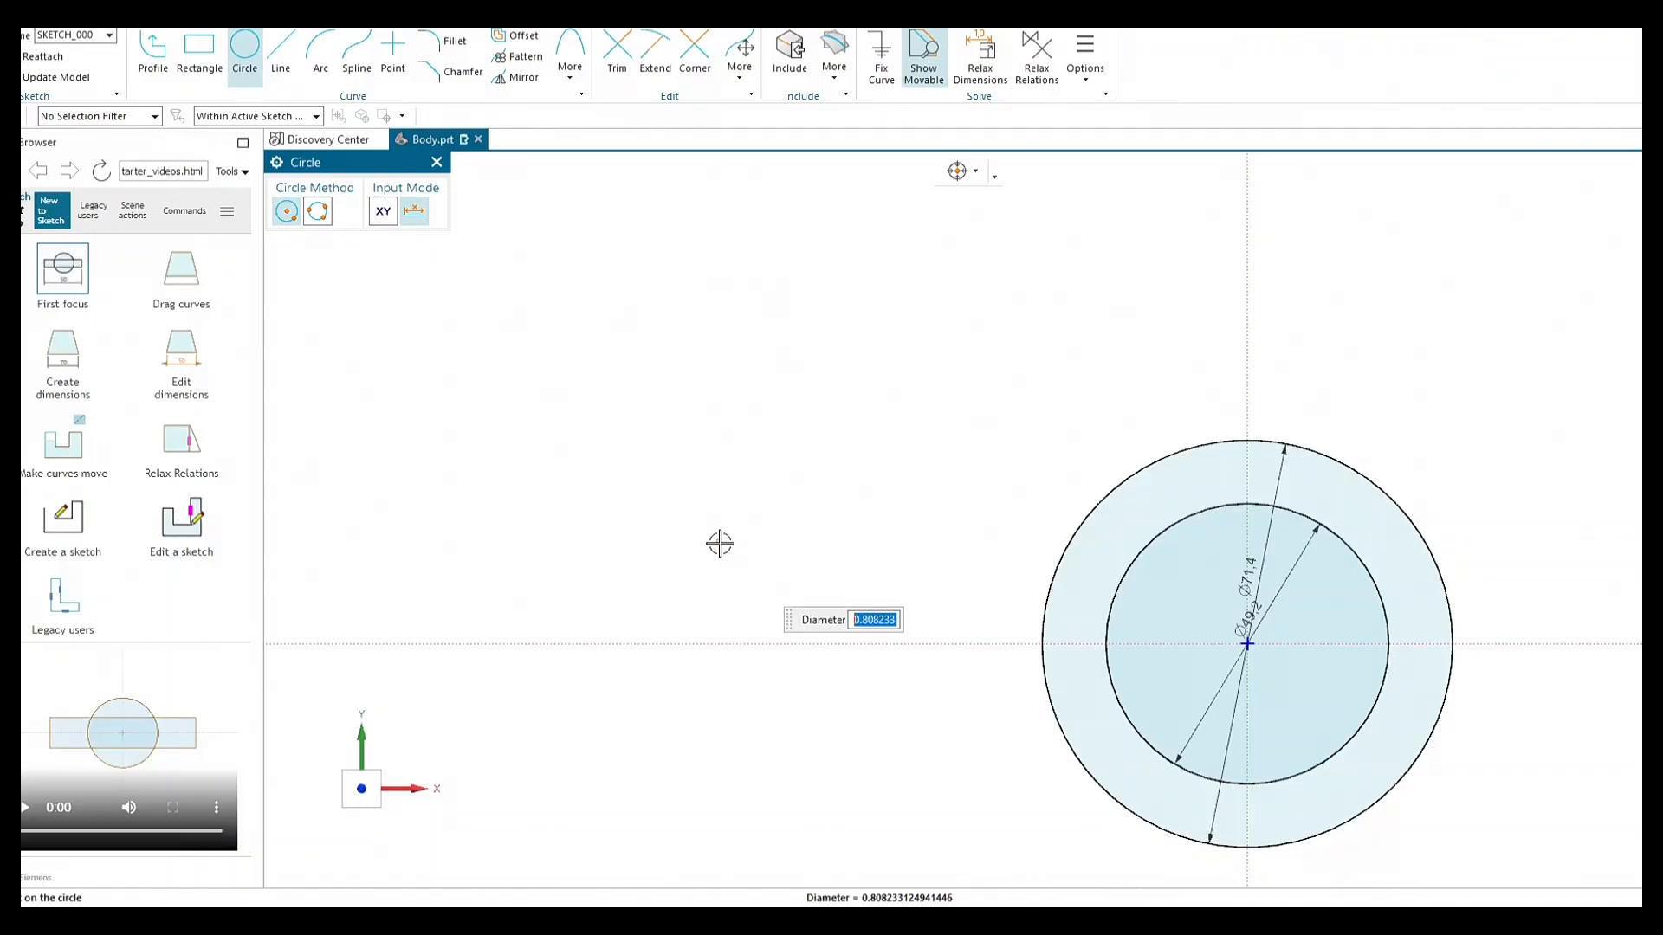
pyautogui.press('Escape')
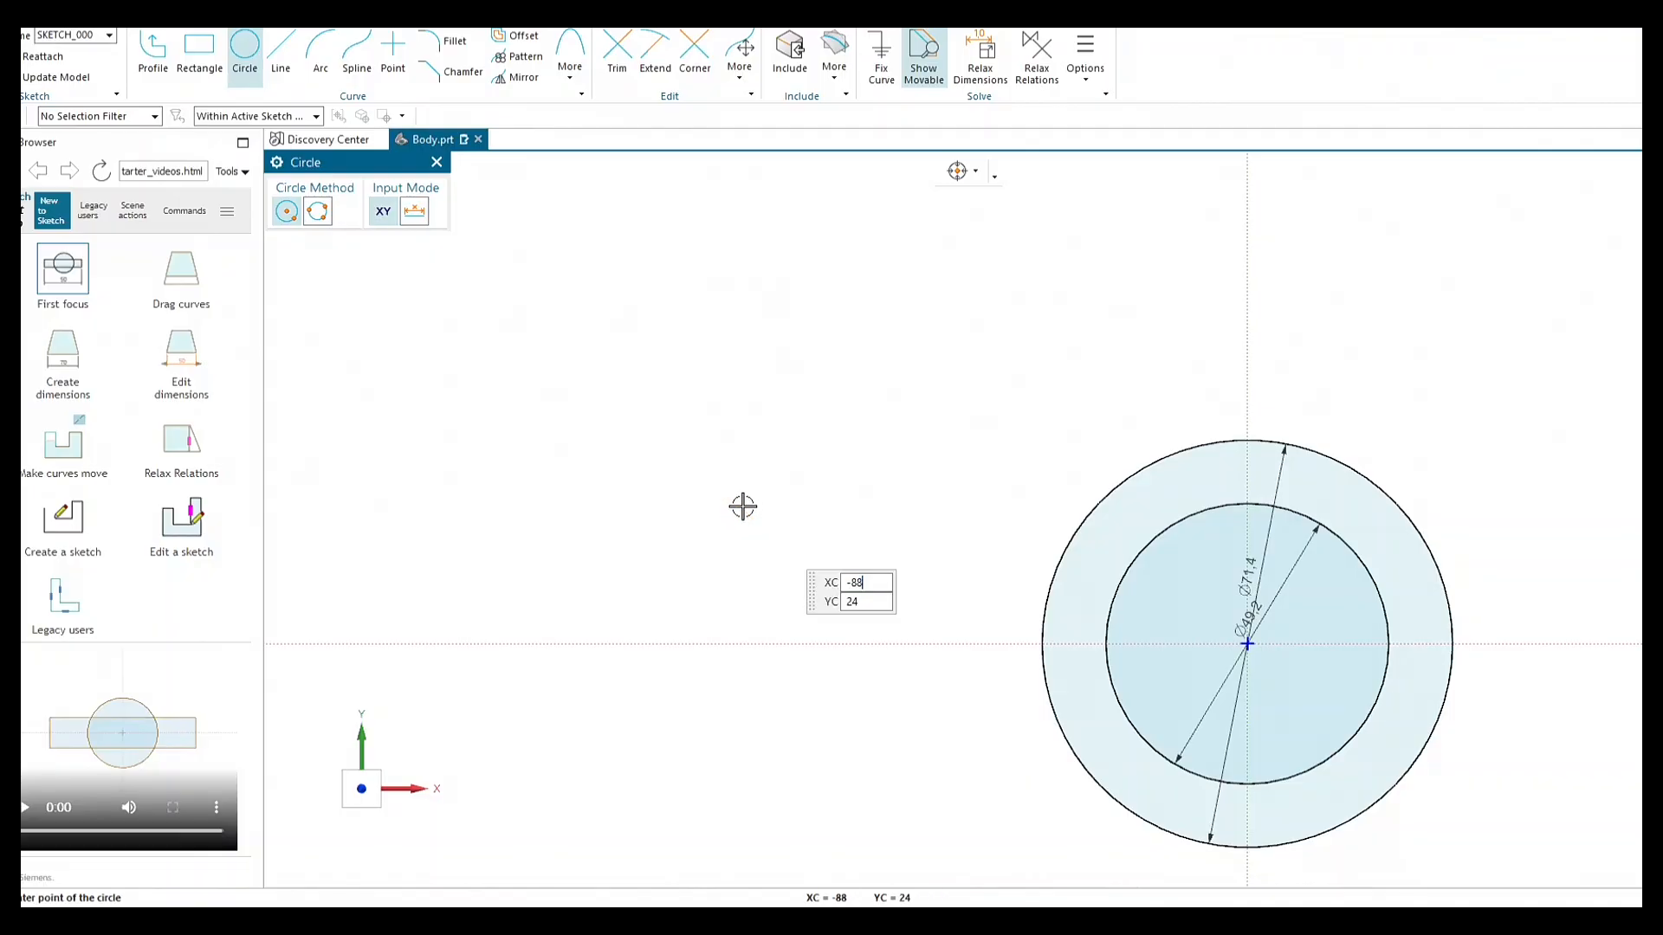
pyautogui.press('Escape')
# Restore the Isometric orientation and inspect both concentric circles with their diameter dimensions.
pyautogui.press('Home')
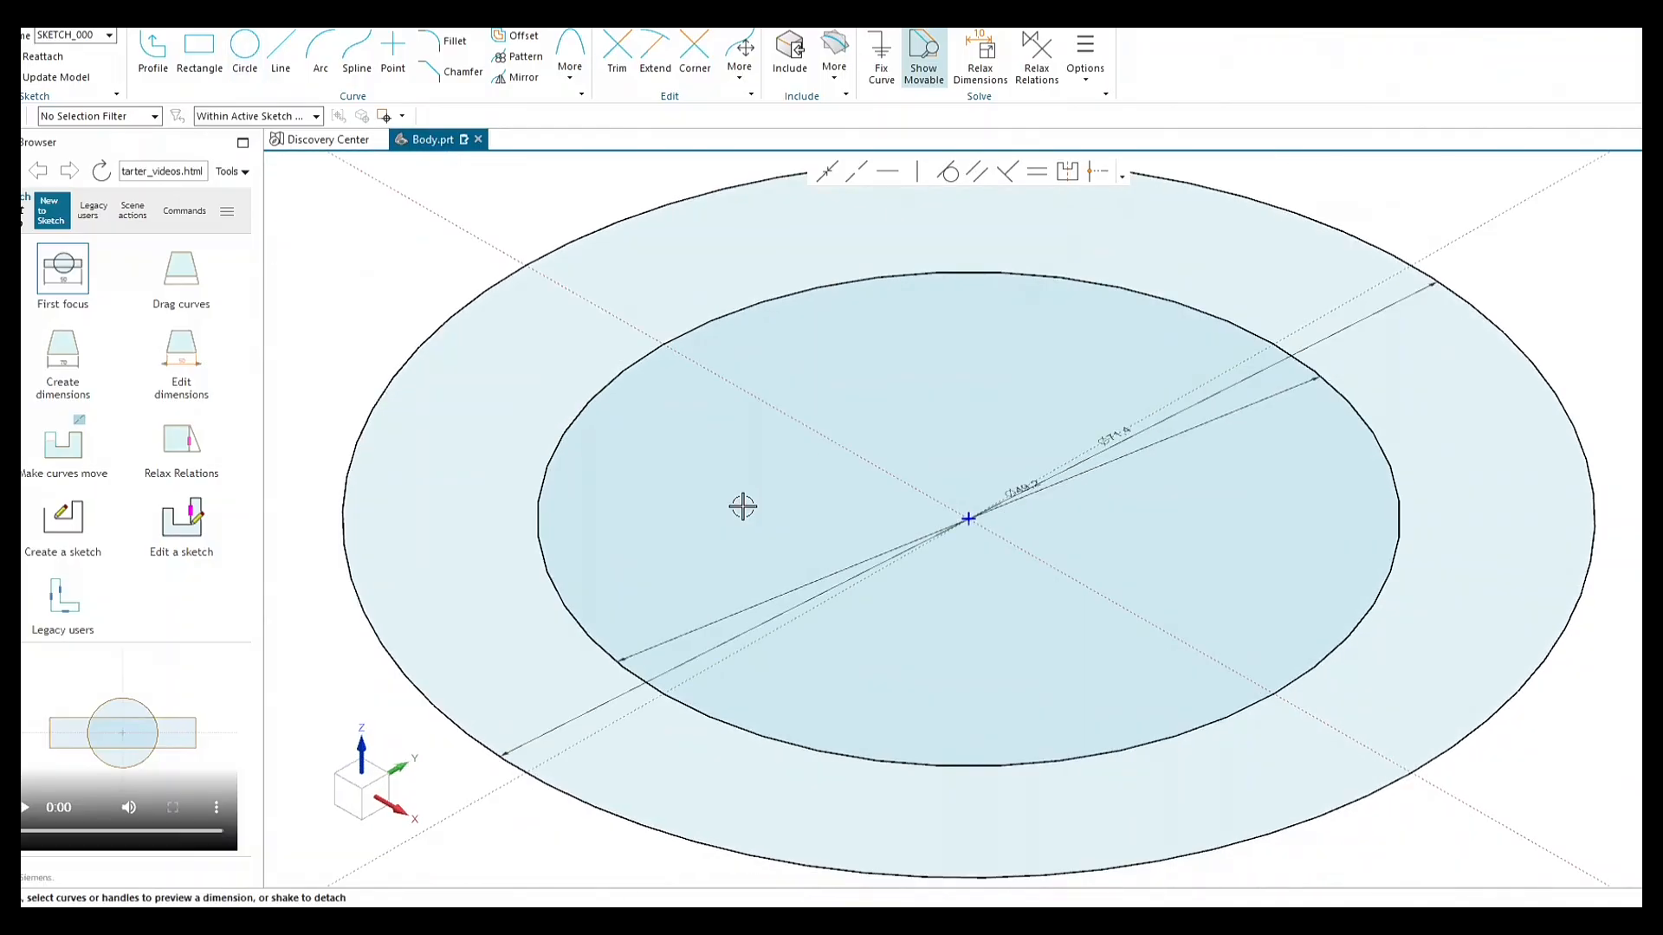
pyautogui.scroll(-4, 873, 486)
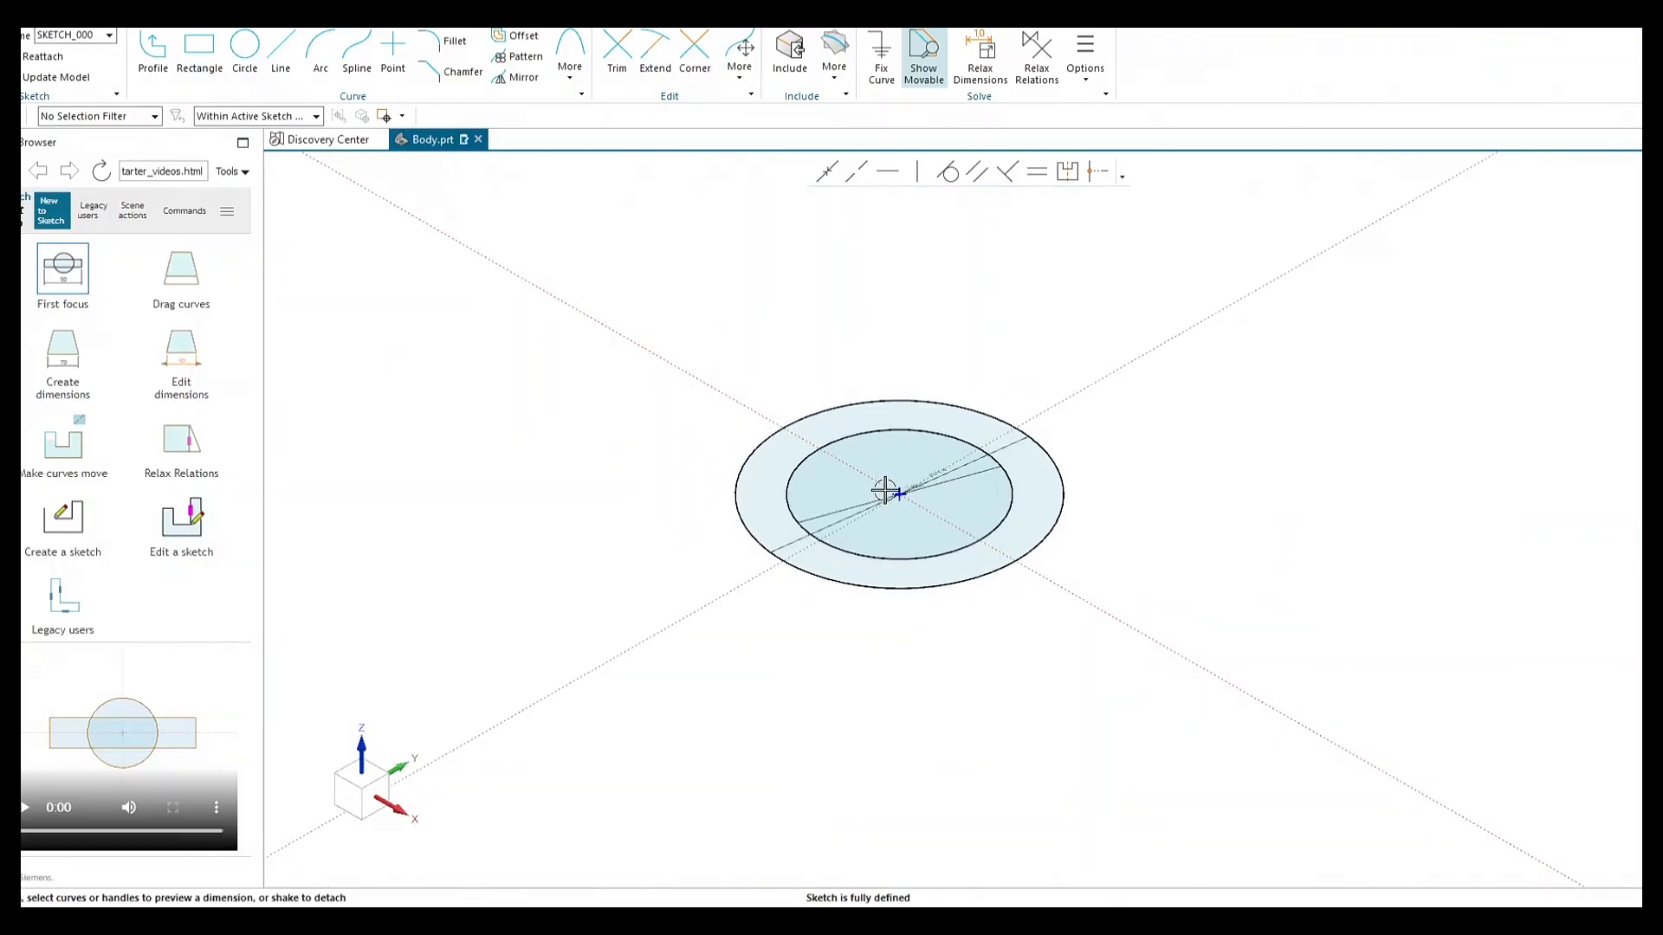
pyautogui.scroll(4, 727, 408)
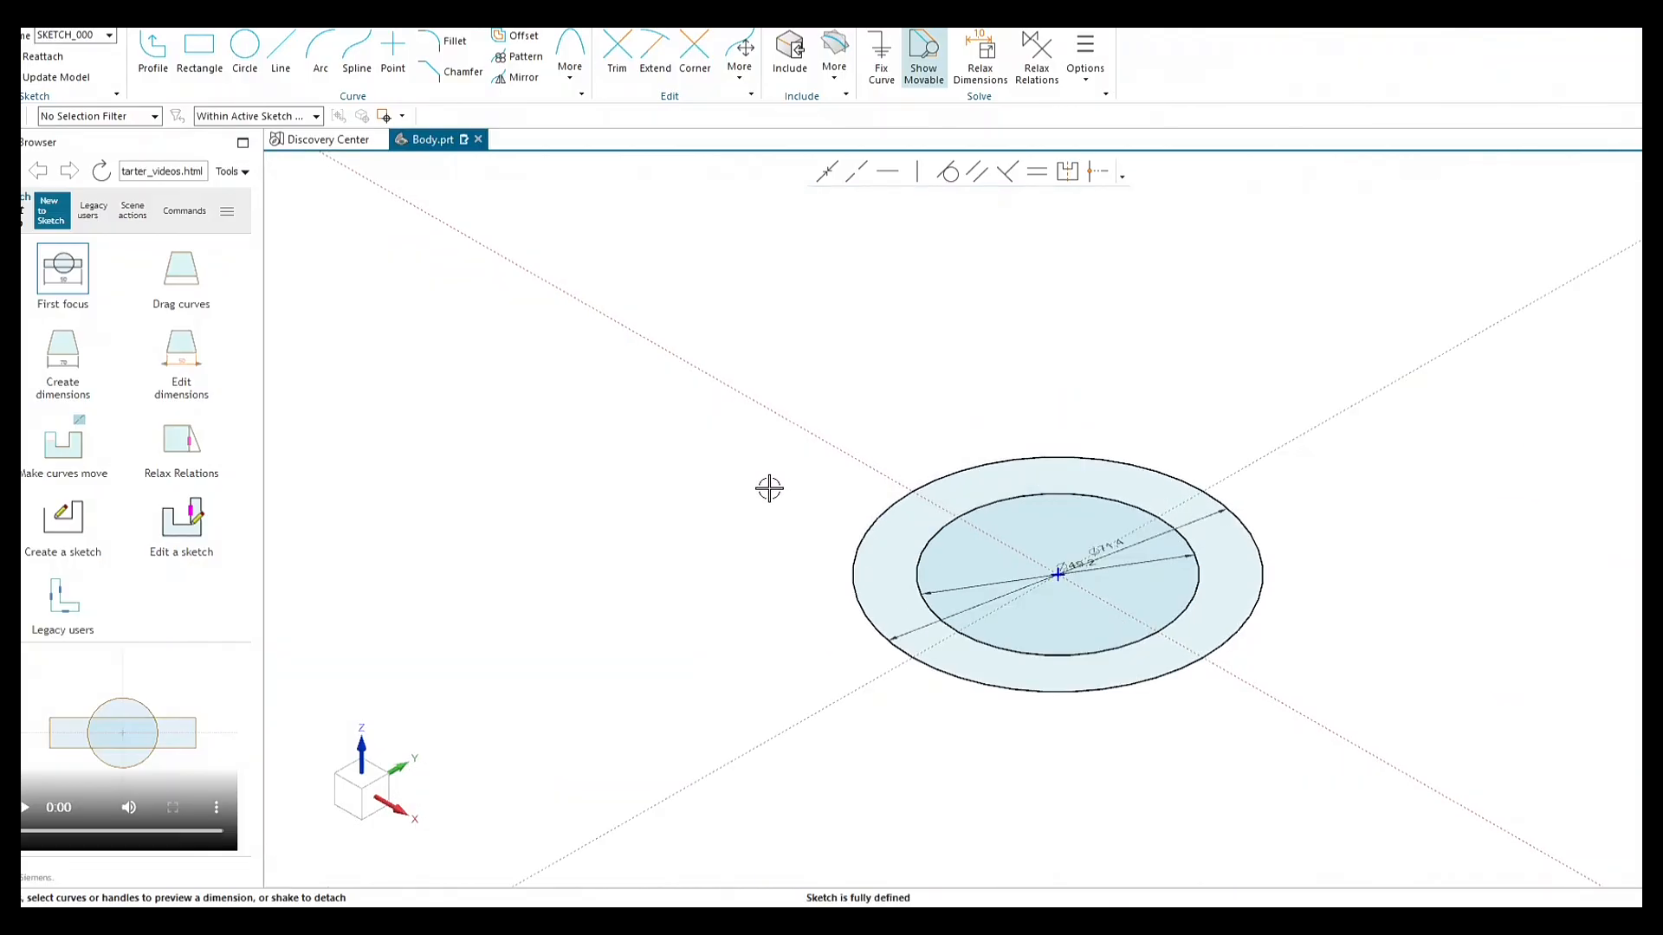
pyautogui.scroll(5, 769, 489)
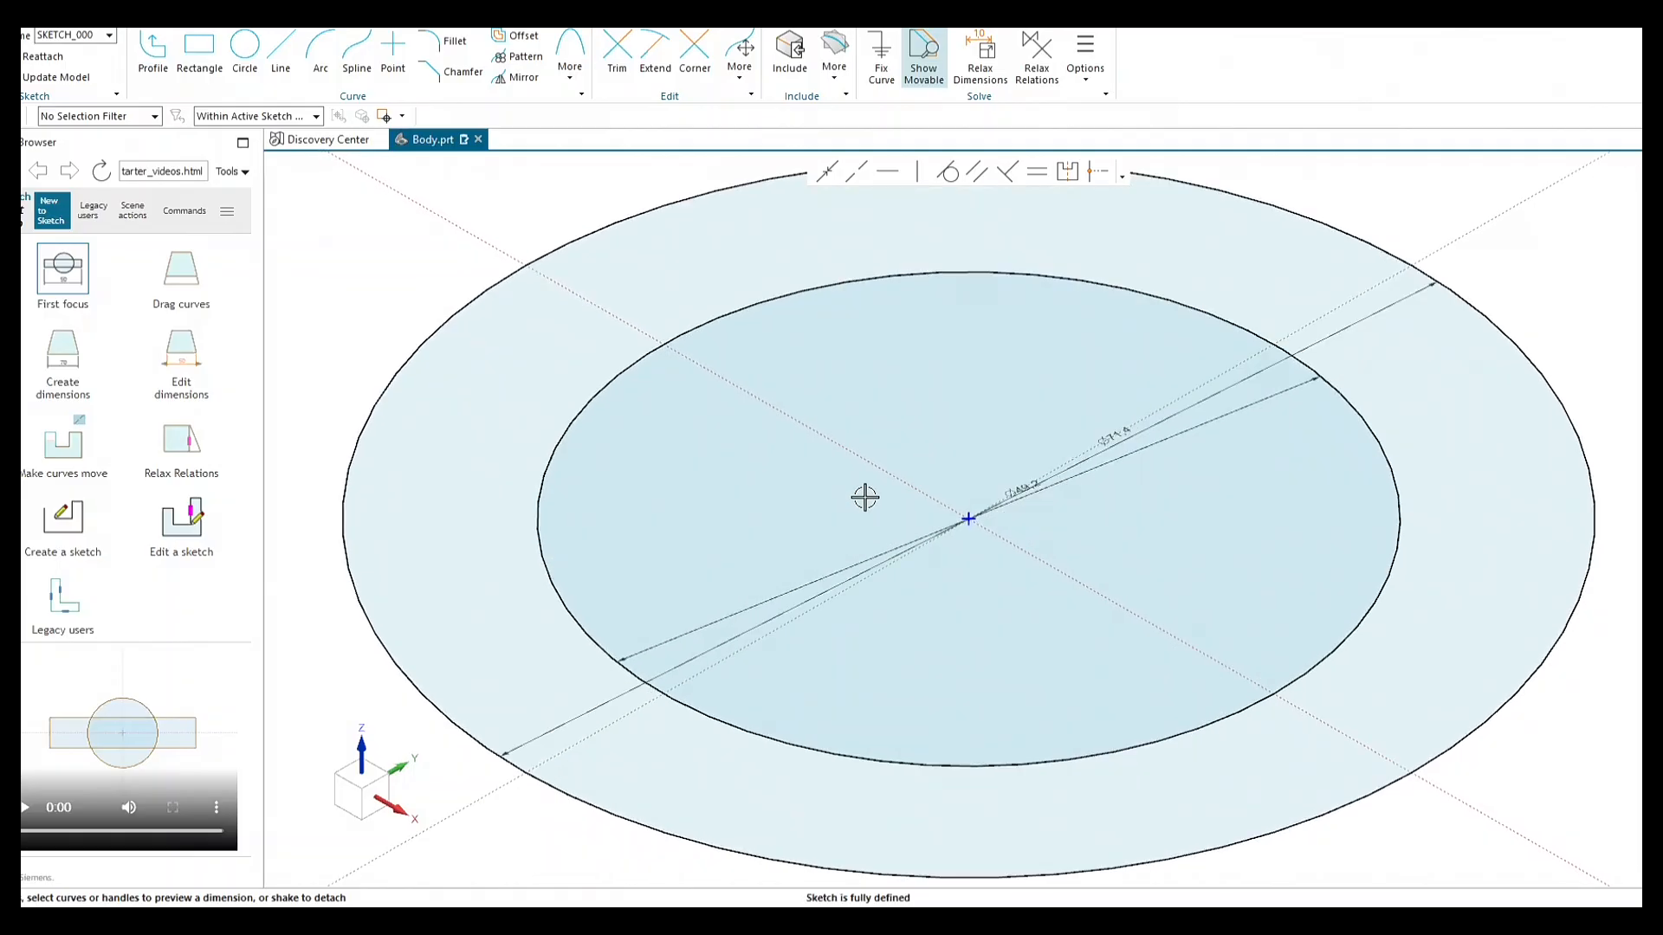
pyautogui.scroll(-6, 864, 498)
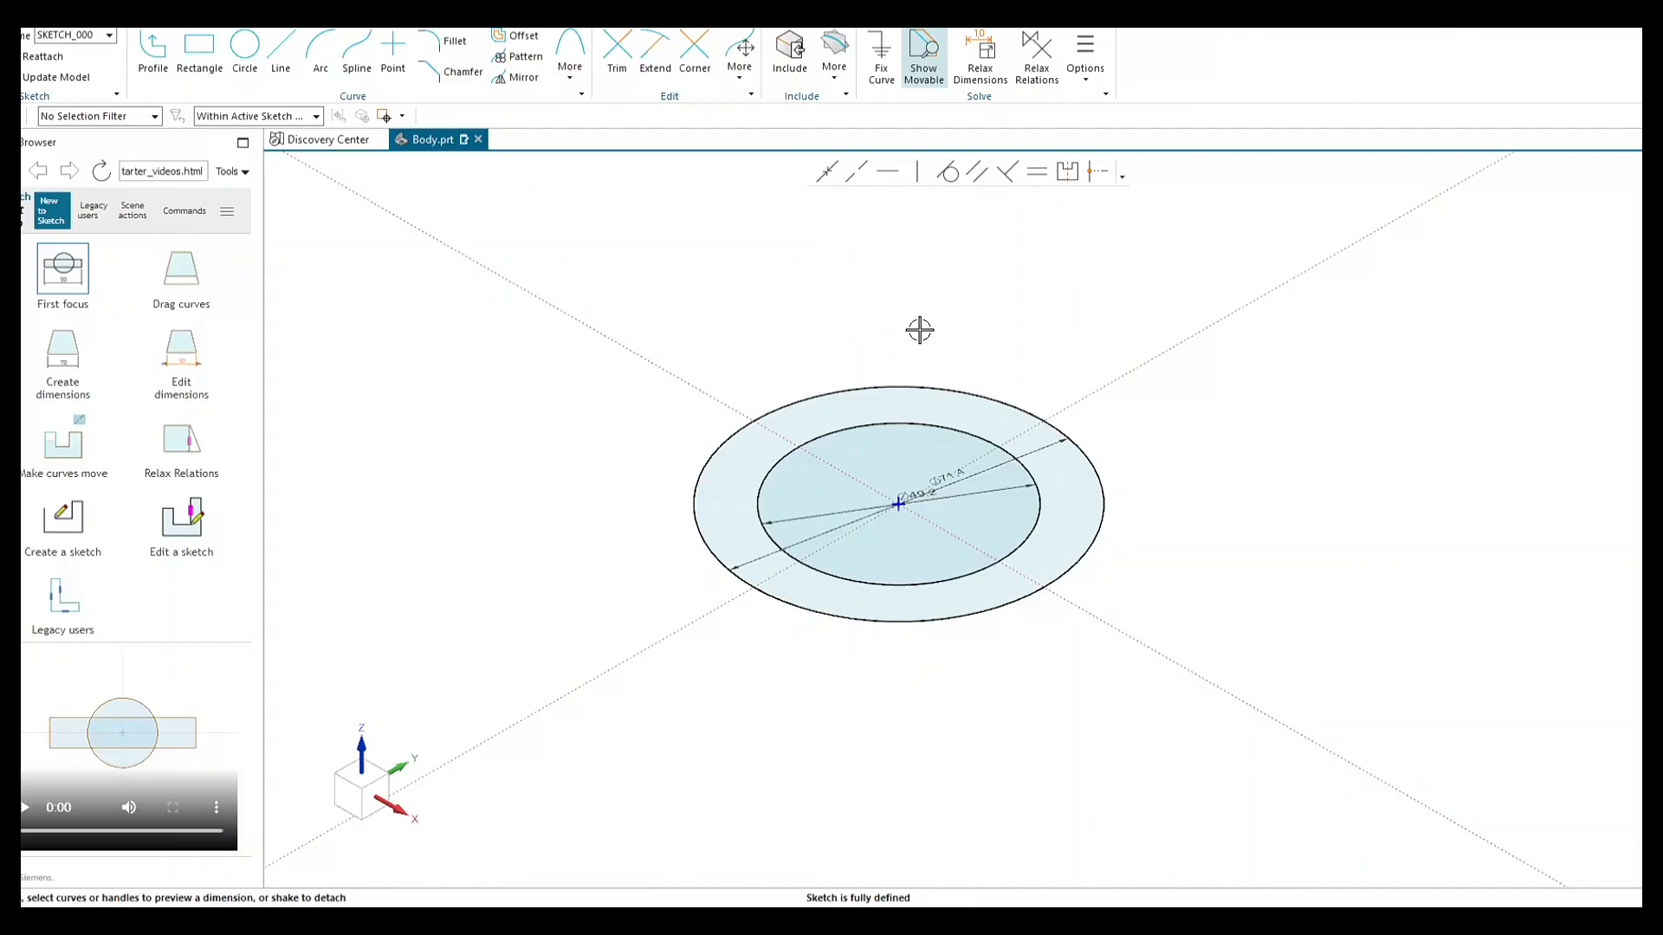
# Examine the two concentric circles from tilted and Isometric orientations, at several zoom levels and view positions.
pyautogui.moveTo(910, 332)
pyautogui.mouseDown(button='middle')
pyautogui.moveTo(880, 337)
pyautogui.moveTo(950, 319)
pyautogui.moveTo(925, 335)
pyautogui.moveTo(958, 286)
pyautogui.moveTo(910, 330)
pyautogui.moveTo(921, 289)
pyautogui.moveTo(895, 315)
pyautogui.moveTo(917, 335)
pyautogui.moveTo(924, 289)
pyautogui.moveTo(911, 354)
pyautogui.moveTo(965, 320)
pyautogui.moveTo(869, 349)
pyautogui.moveTo(864, 311)
pyautogui.moveTo(887, 340)
pyautogui.moveTo(909, 285)
pyautogui.moveTo(904, 345)
pyautogui.moveTo(891, 309)
pyautogui.moveTo(875, 320)
pyautogui.mouseUp(button='middle')
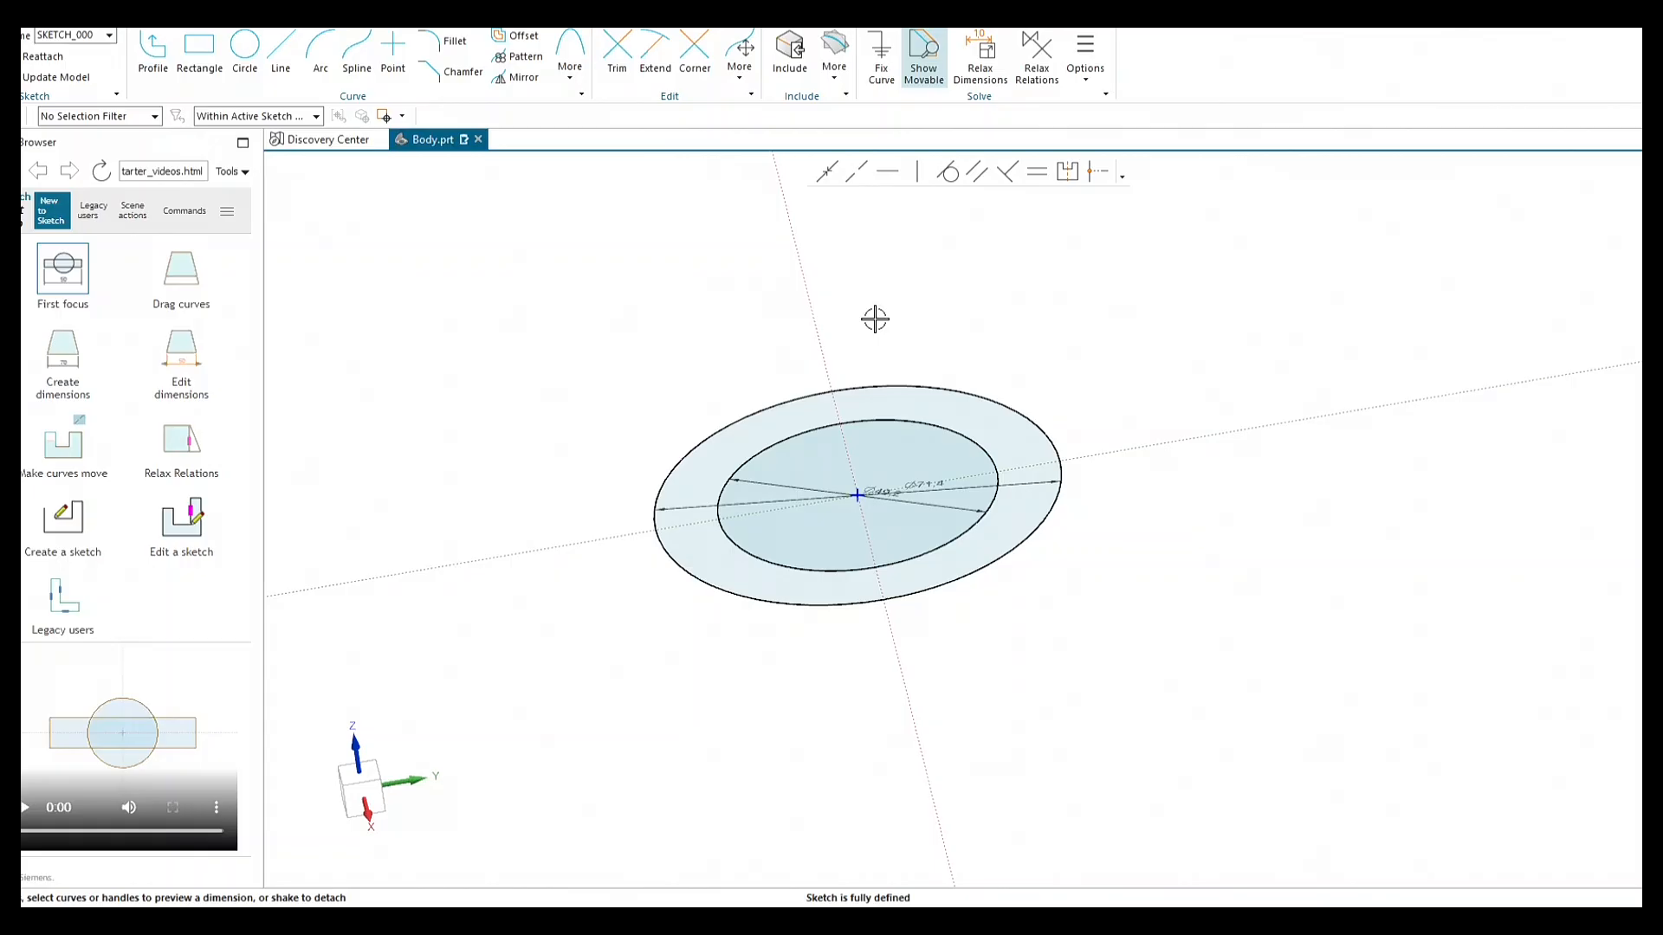
pyautogui.press('End')
pyautogui.scroll(-4, 886, 344)
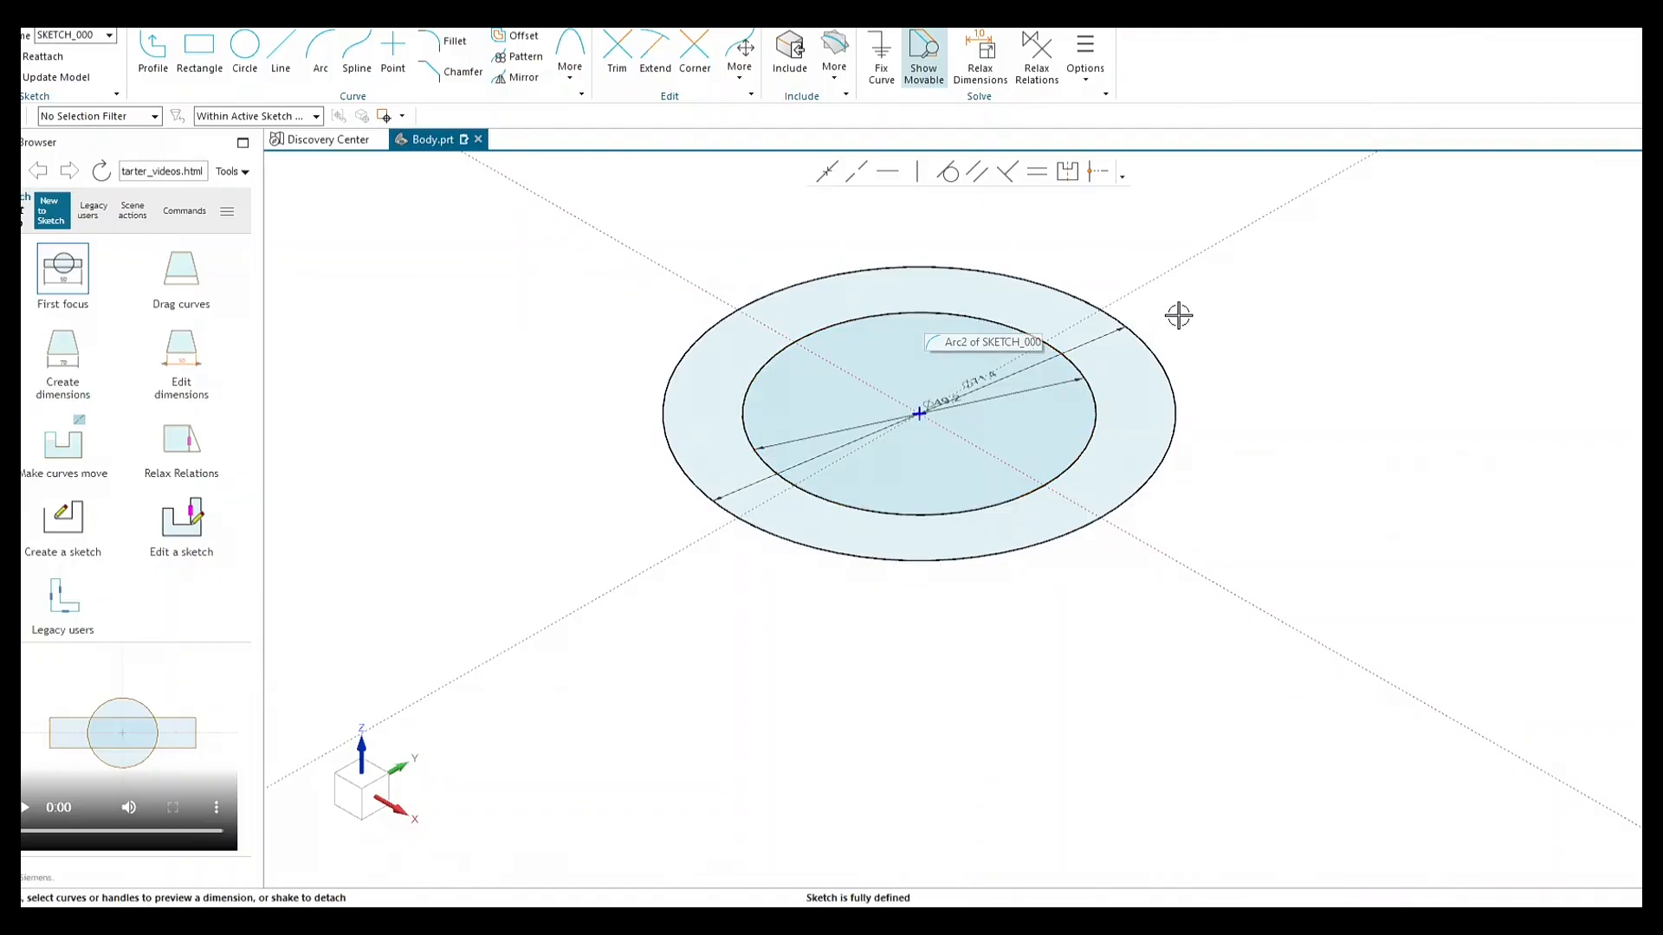
pyautogui.scroll(-3, 1158, 320)
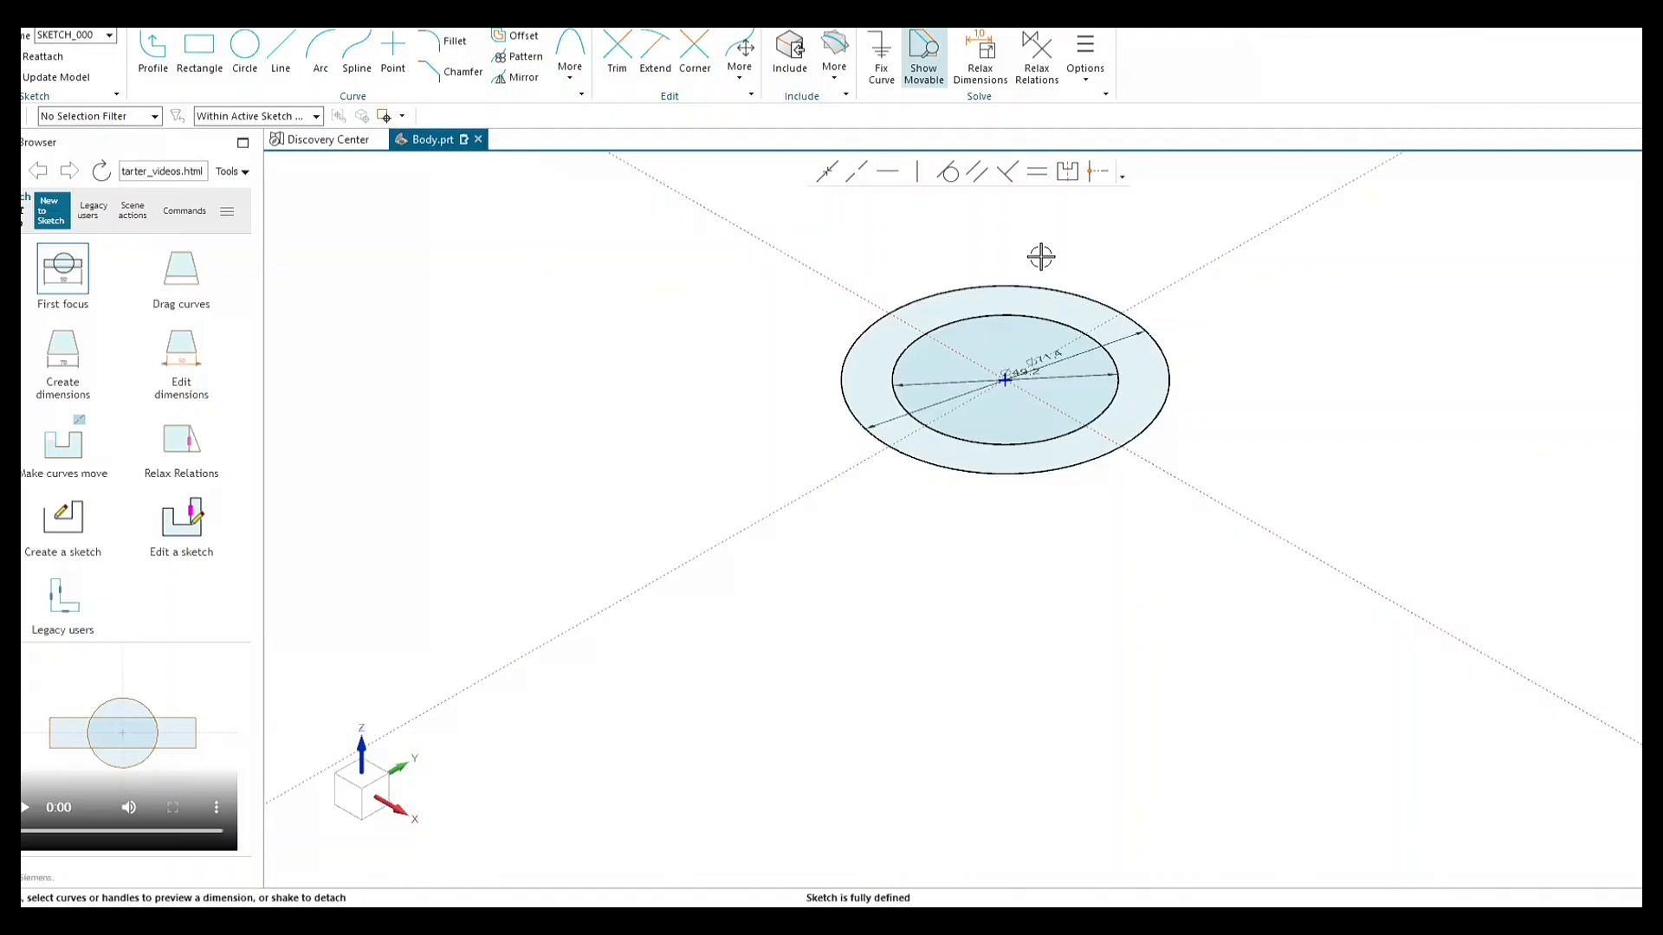
pyautogui.press('ctrl')
pyautogui.press('ctrl')
pyautogui.scroll(-2, 1041, 260)
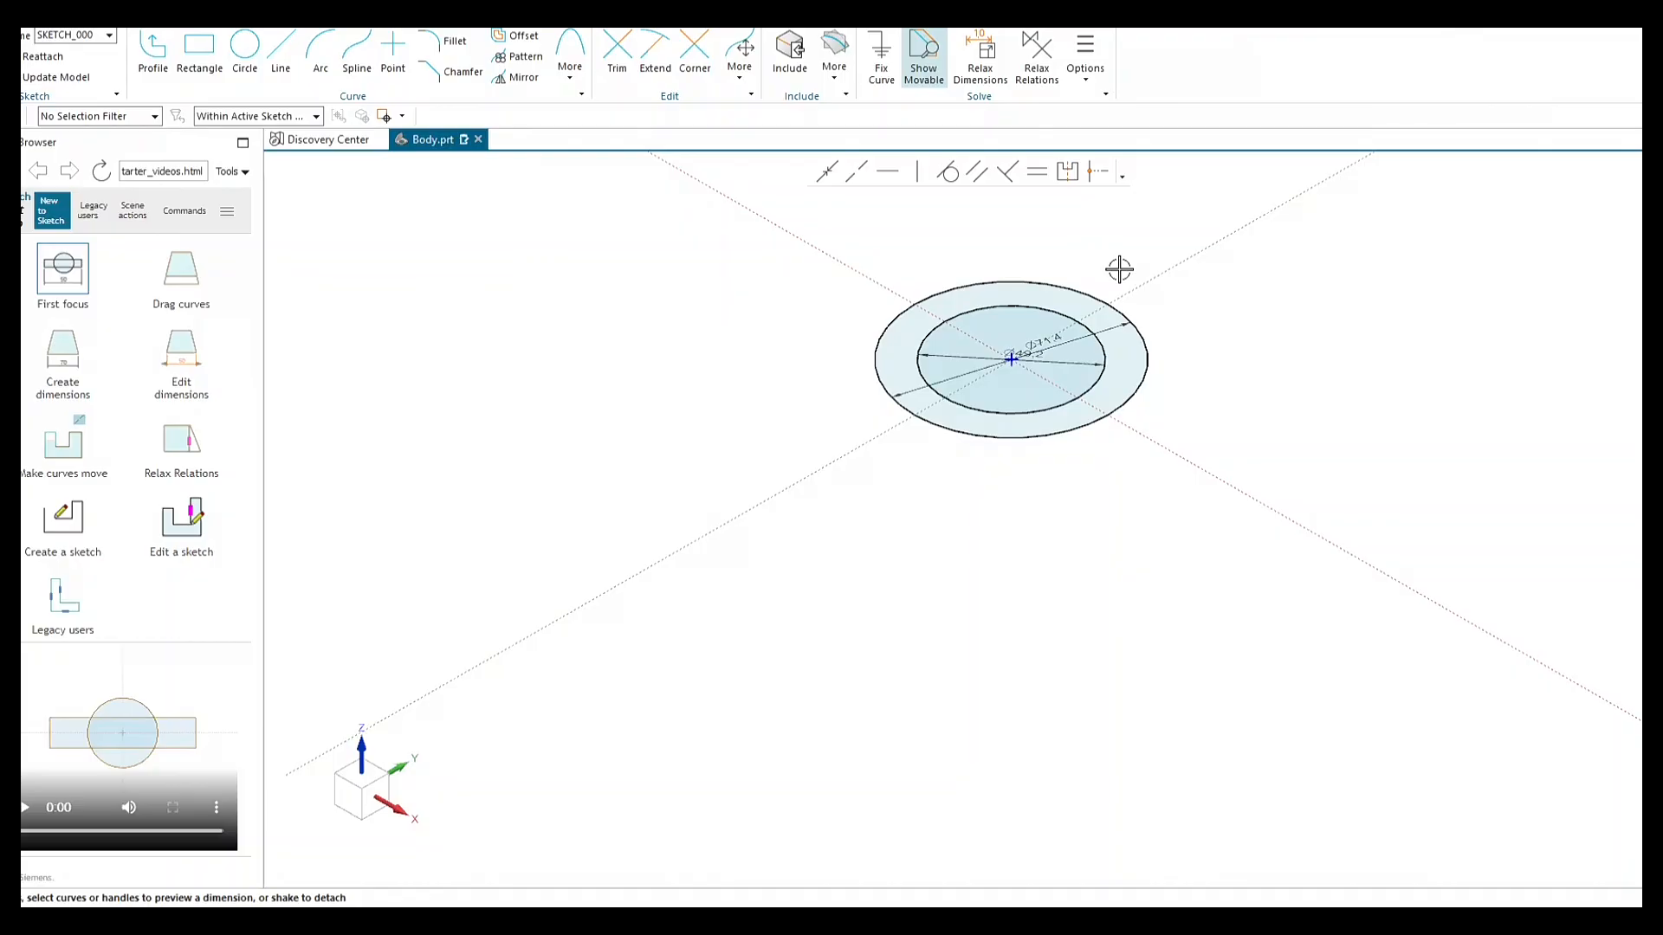
pyautogui.moveTo(1119, 270)
pyautogui.keyDown('ctrl'); pyautogui.mouseDown(button='middle')
pyautogui.moveTo(1118, 294)
pyautogui.moveTo(1161, 190)
pyautogui.moveTo(1160, 273)
pyautogui.moveTo(1197, 205)
pyautogui.moveTo(1157, 287)
pyautogui.moveTo(1166, 234)
pyautogui.moveTo(1103, 323)
pyautogui.moveTo(1158, 222)
pyautogui.mouseUp(button='middle'); pyautogui.keyUp('ctrl')
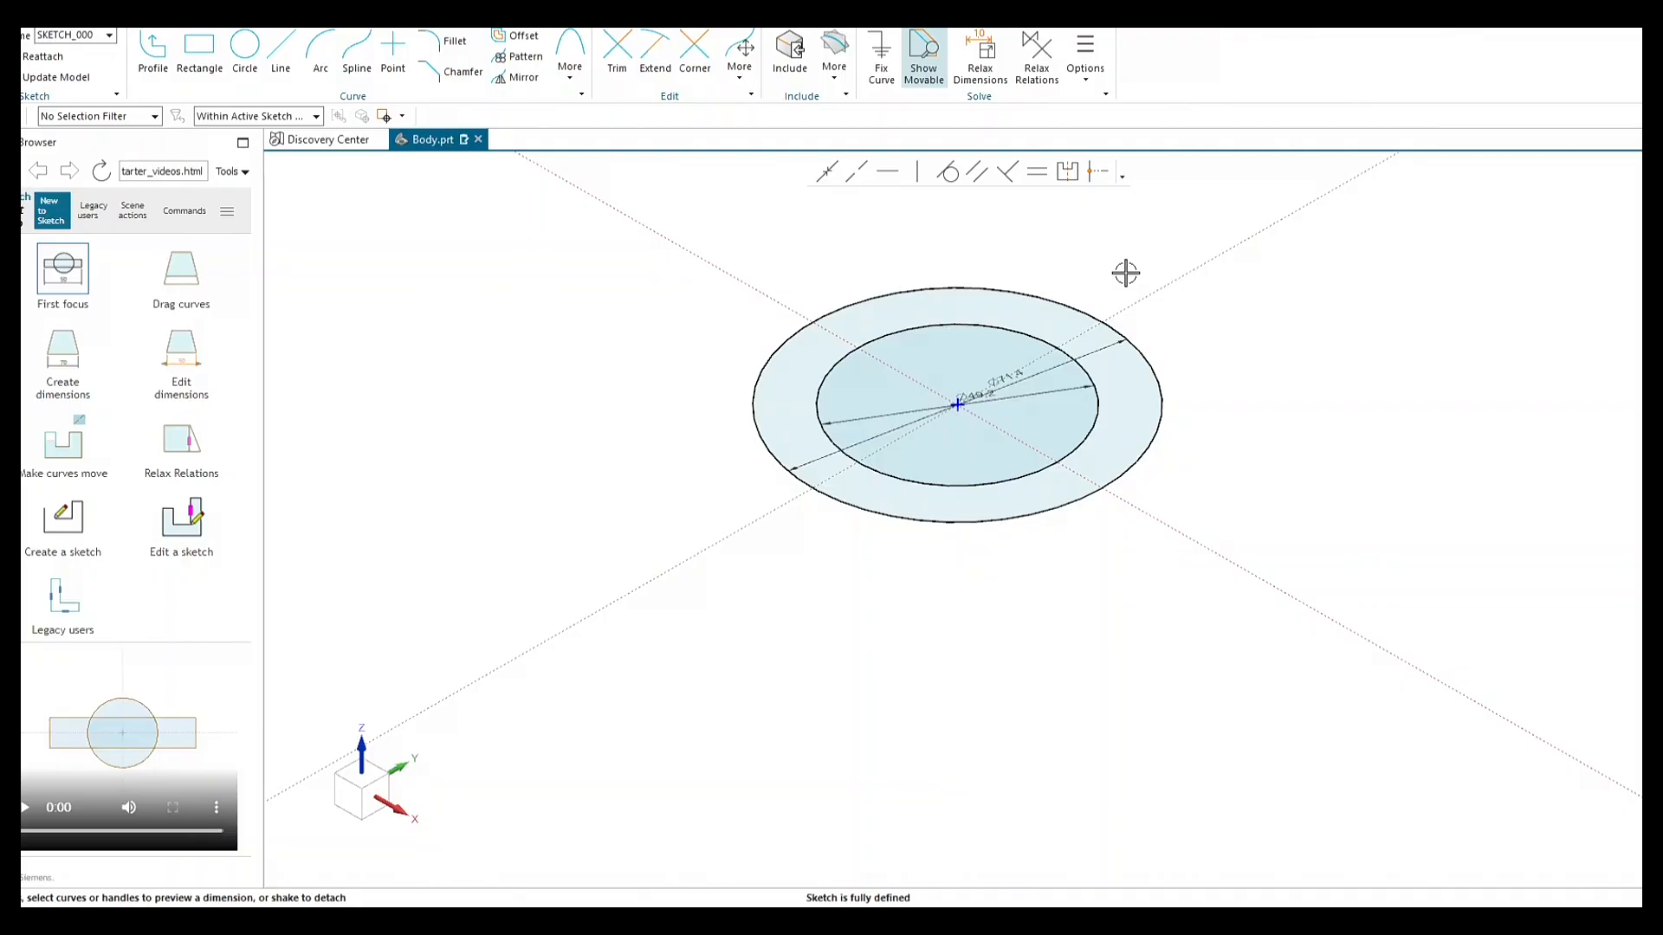
pyautogui.moveTo(1126, 273)
pyautogui.keyDown('shift'); pyautogui.mouseDown(button='middle')
pyautogui.moveTo(1084, 349)
pyautogui.moveTo(1109, 353)
pyautogui.moveTo(1087, 408)
pyautogui.moveTo(1206, 289)
pyautogui.moveTo(1069, 352)
pyautogui.moveTo(1177, 334)
pyautogui.moveTo(1131, 377)
pyautogui.mouseUp(button='middle'); pyautogui.keyUp('shift')
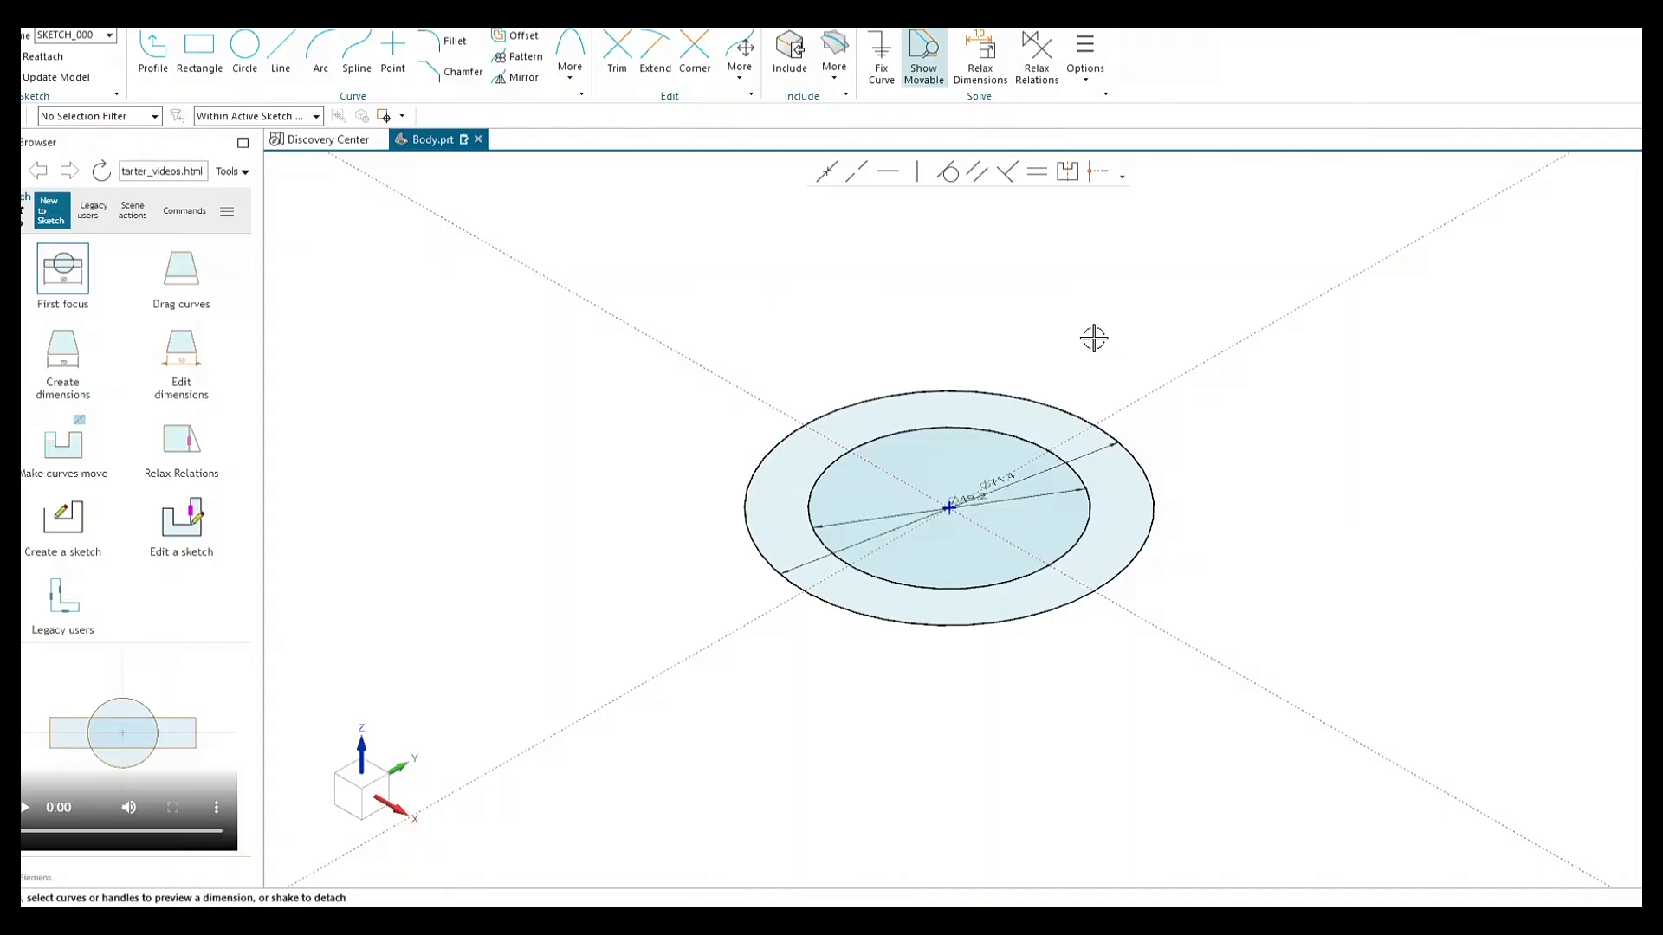
pyautogui.moveTo(1102, 352)
pyautogui.keyDown('shift'); pyautogui.mouseDown(button='middle')
pyautogui.moveTo(999, 438)
pyautogui.moveTo(1234, 331)
pyautogui.moveTo(1109, 361)
pyautogui.moveTo(1132, 371)
pyautogui.moveTo(964, 474)
pyautogui.moveTo(1039, 371)
pyautogui.moveTo(1099, 372)
pyautogui.moveTo(1069, 371)
pyautogui.moveTo(1162, 322)
pyautogui.mouseUp(button='middle'); pyautogui.keyUp('shift')
pyautogui.moveTo(1094, 279)
pyautogui.keyDown('shift'); pyautogui.mouseDown(button='middle')
pyautogui.moveTo(1053, 330)
pyautogui.moveTo(1065, 301)
pyautogui.mouseUp(button='middle'); pyautogui.keyUp('shift')
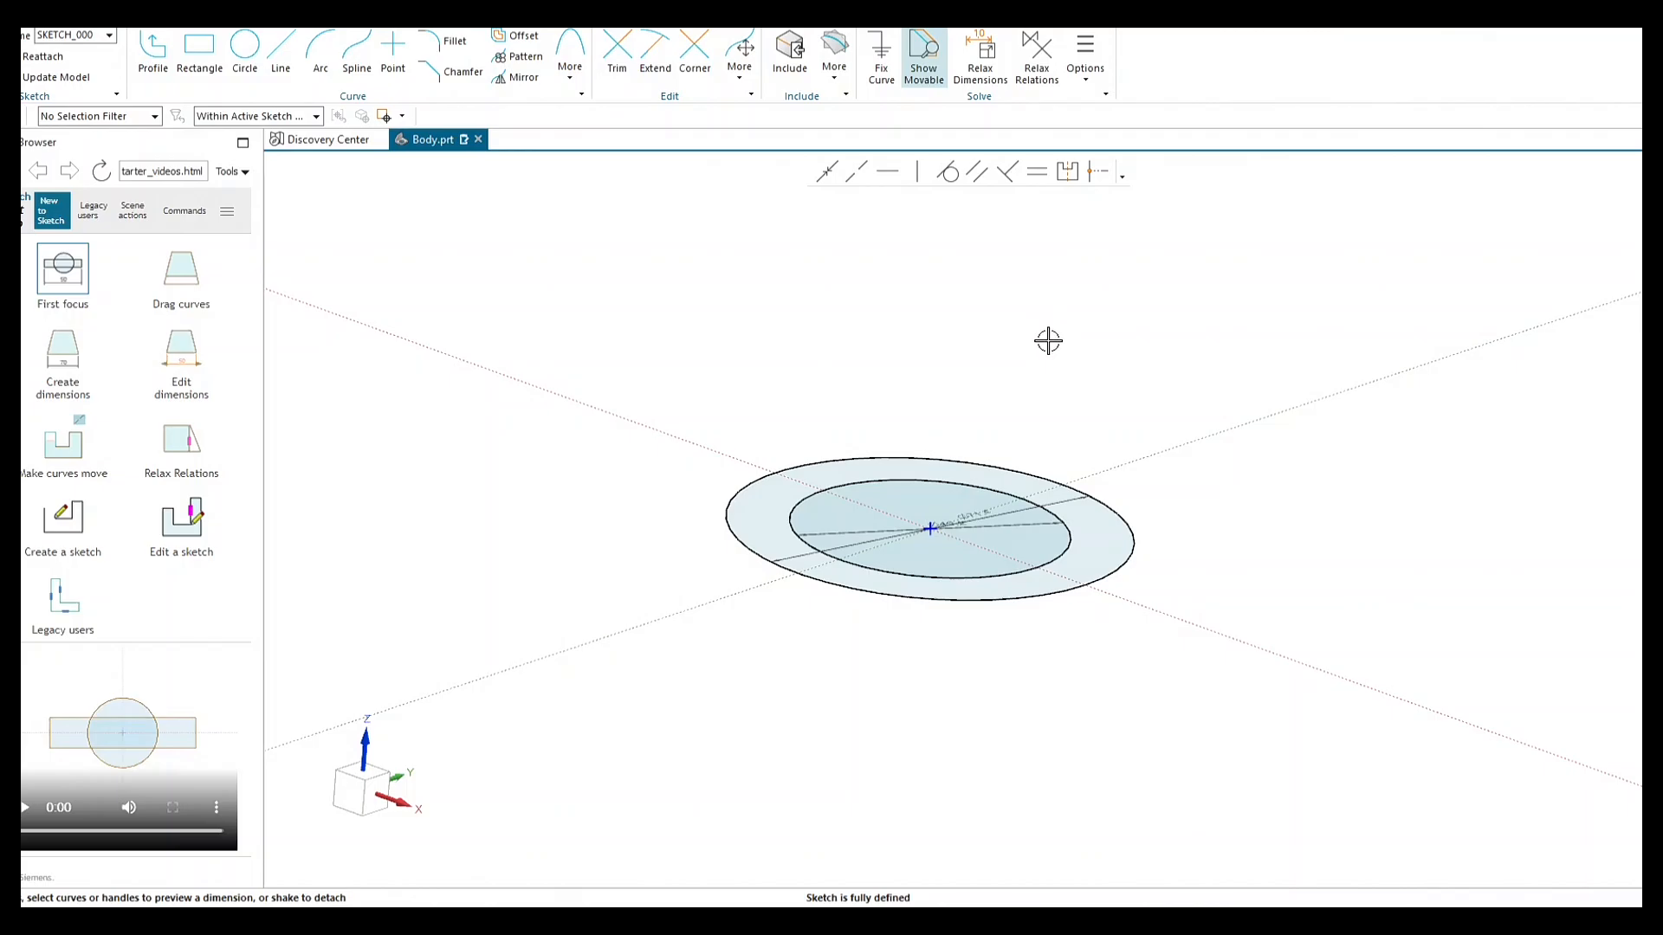
pyautogui.moveTo(1048, 345)
pyautogui.mouseDown(button='middle')
pyautogui.moveTo(1031, 389)
pyautogui.moveTo(1050, 376)
pyautogui.moveTo(1036, 382)
pyautogui.moveTo(1032, 327)
pyautogui.moveTo(1014, 408)
pyautogui.moveTo(1036, 363)
pyautogui.moveTo(984, 390)
pyautogui.moveTo(987, 341)
pyautogui.moveTo(1010, 372)
pyautogui.moveTo(1023, 345)
pyautogui.moveTo(976, 401)
pyautogui.moveTo(1021, 375)
pyautogui.moveTo(1031, 326)
pyautogui.moveTo(1017, 382)
pyautogui.moveTo(1025, 352)
pyautogui.moveTo(1035, 375)
pyautogui.moveTo(1035, 300)
pyautogui.moveTo(1028, 353)
pyautogui.moveTo(925, 424)
pyautogui.mouseUp(button='middle')
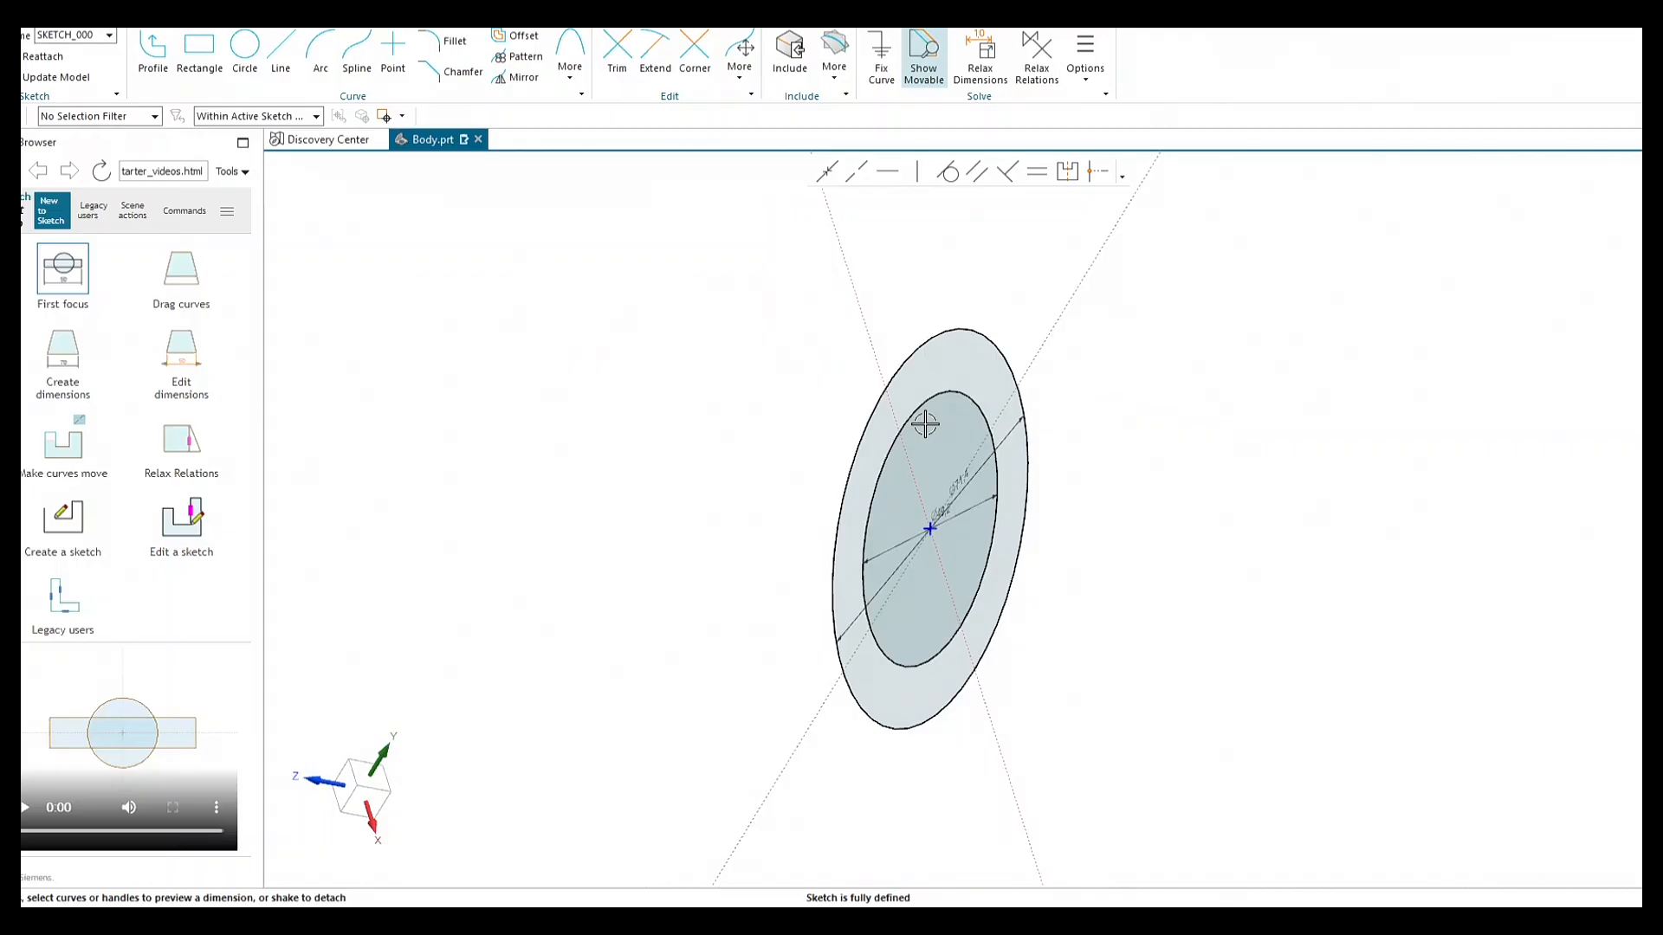
# Return the view to the Isometric orientation and finish the sketch of the two concentric circles.
pyautogui.press('End')
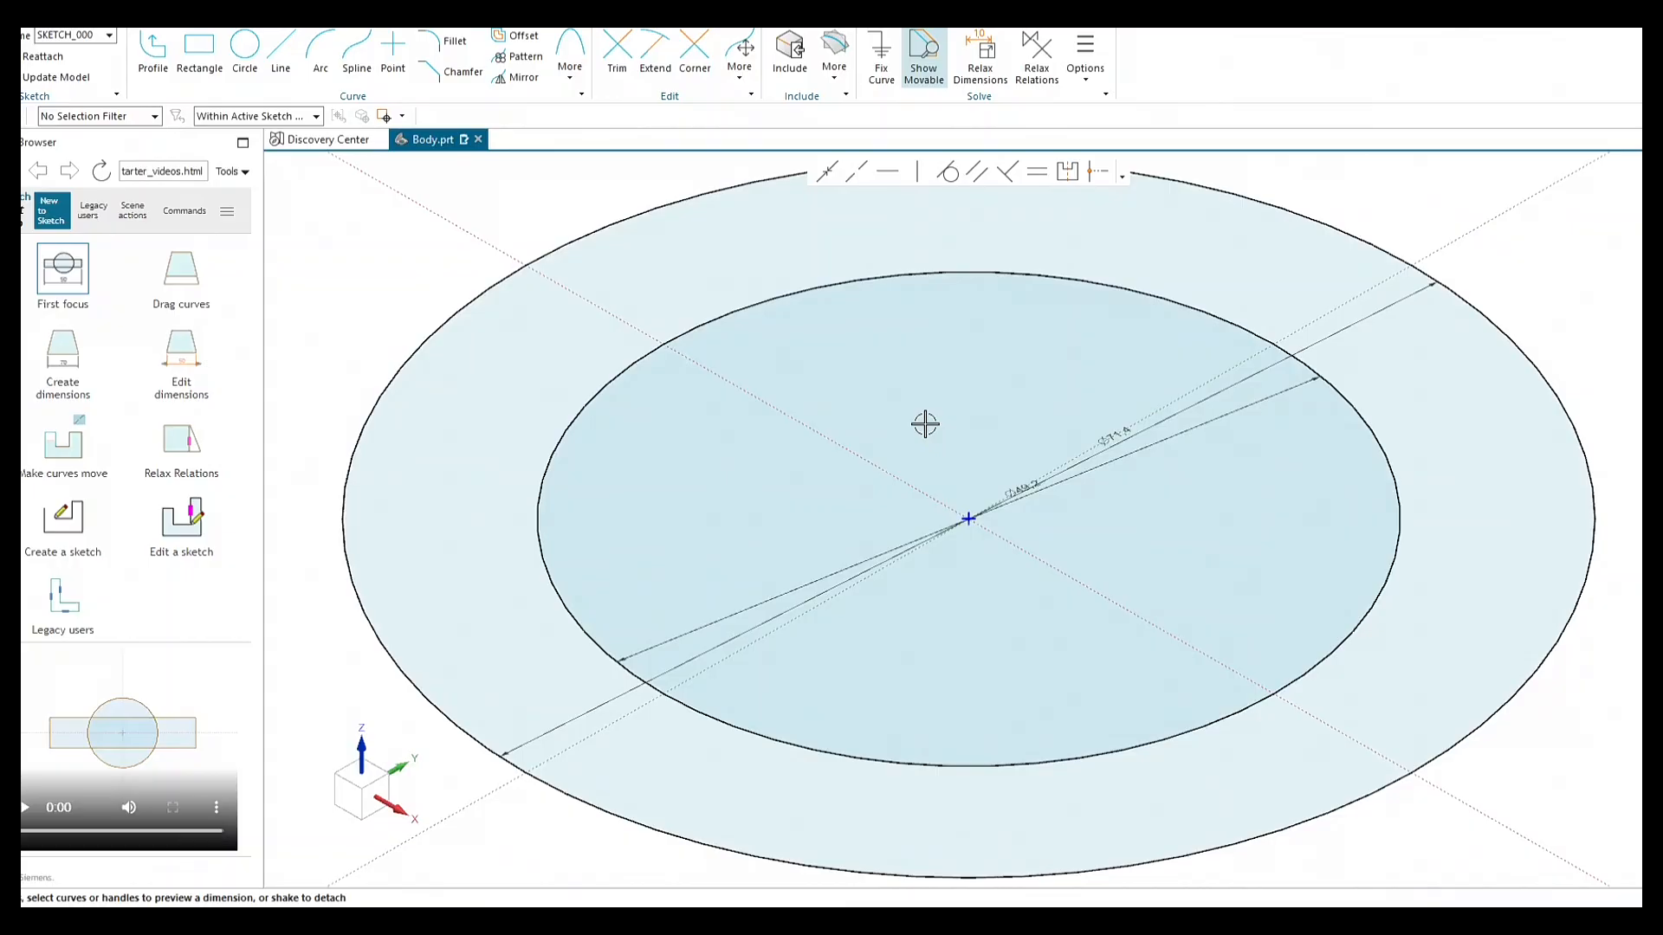
pyautogui.scroll(-3, 1015, 472)
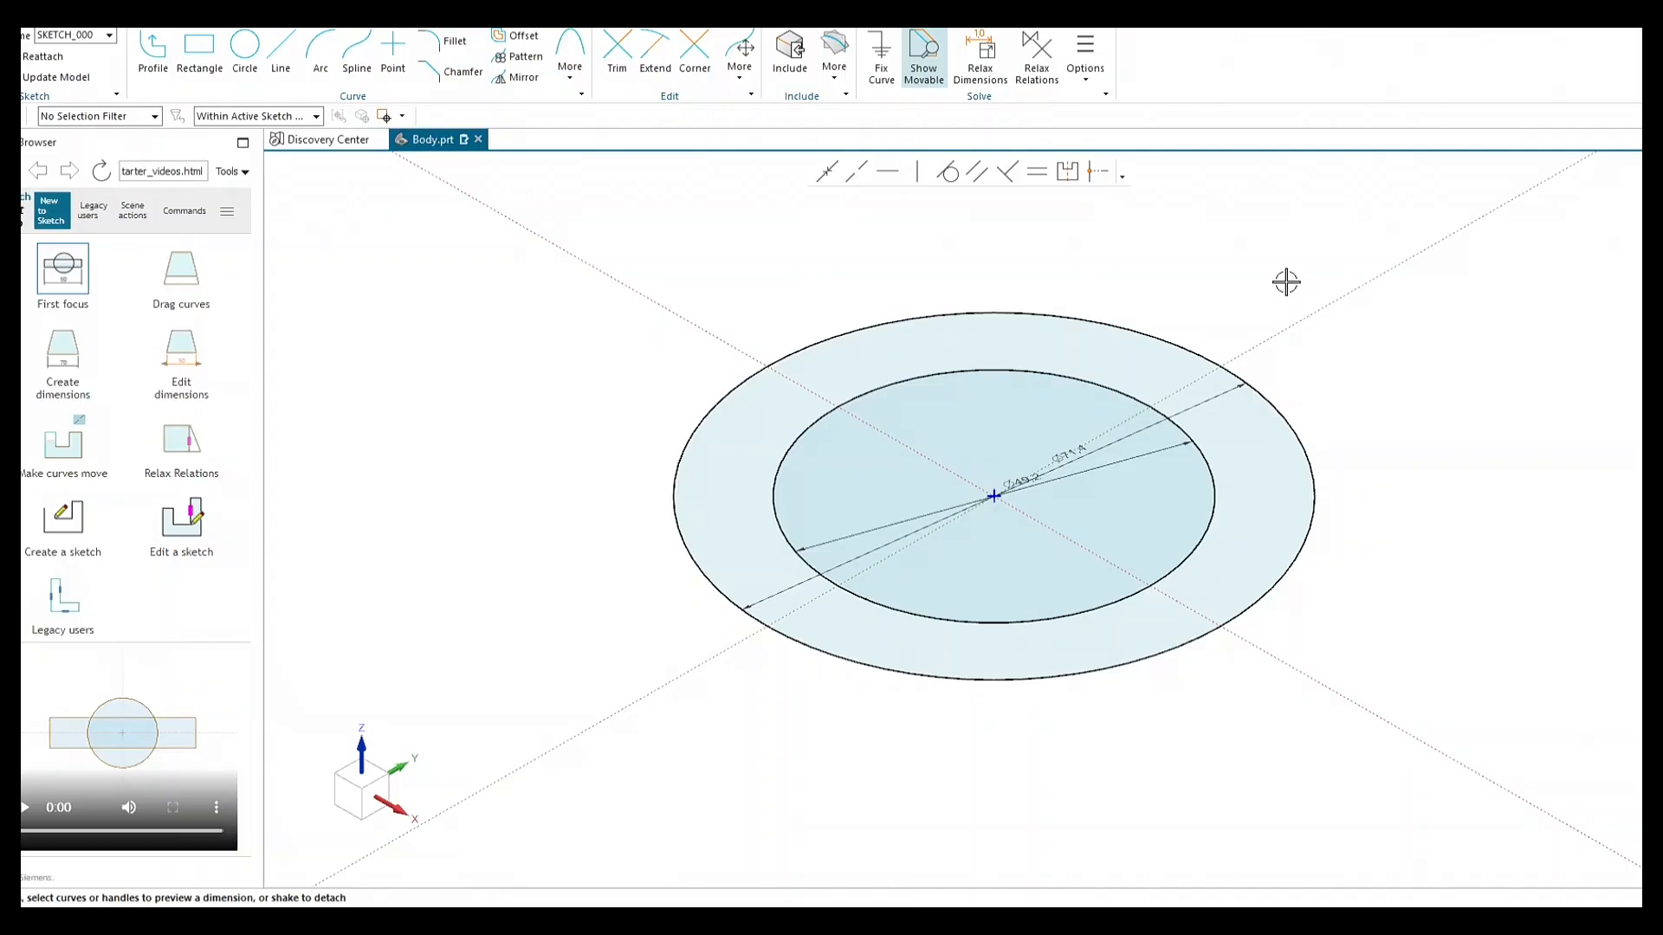
pyautogui.moveTo(1286, 284)
pyautogui.keyDown('shift'); pyautogui.mouseDown(button='middle')
pyautogui.moveTo(1239, 439)
pyautogui.moveTo(1255, 346)
pyautogui.moveTo(1344, 405)
pyautogui.moveTo(1069, 375)
pyautogui.moveTo(1443, 361)
pyautogui.moveTo(1236, 267)
pyautogui.moveTo(1240, 497)
pyautogui.moveTo(1299, 453)
pyautogui.moveTo(1291, 370)
pyautogui.mouseUp(button='middle'); pyautogui.keyUp('shift')
pyautogui.scroll(-2, 1273, 422)
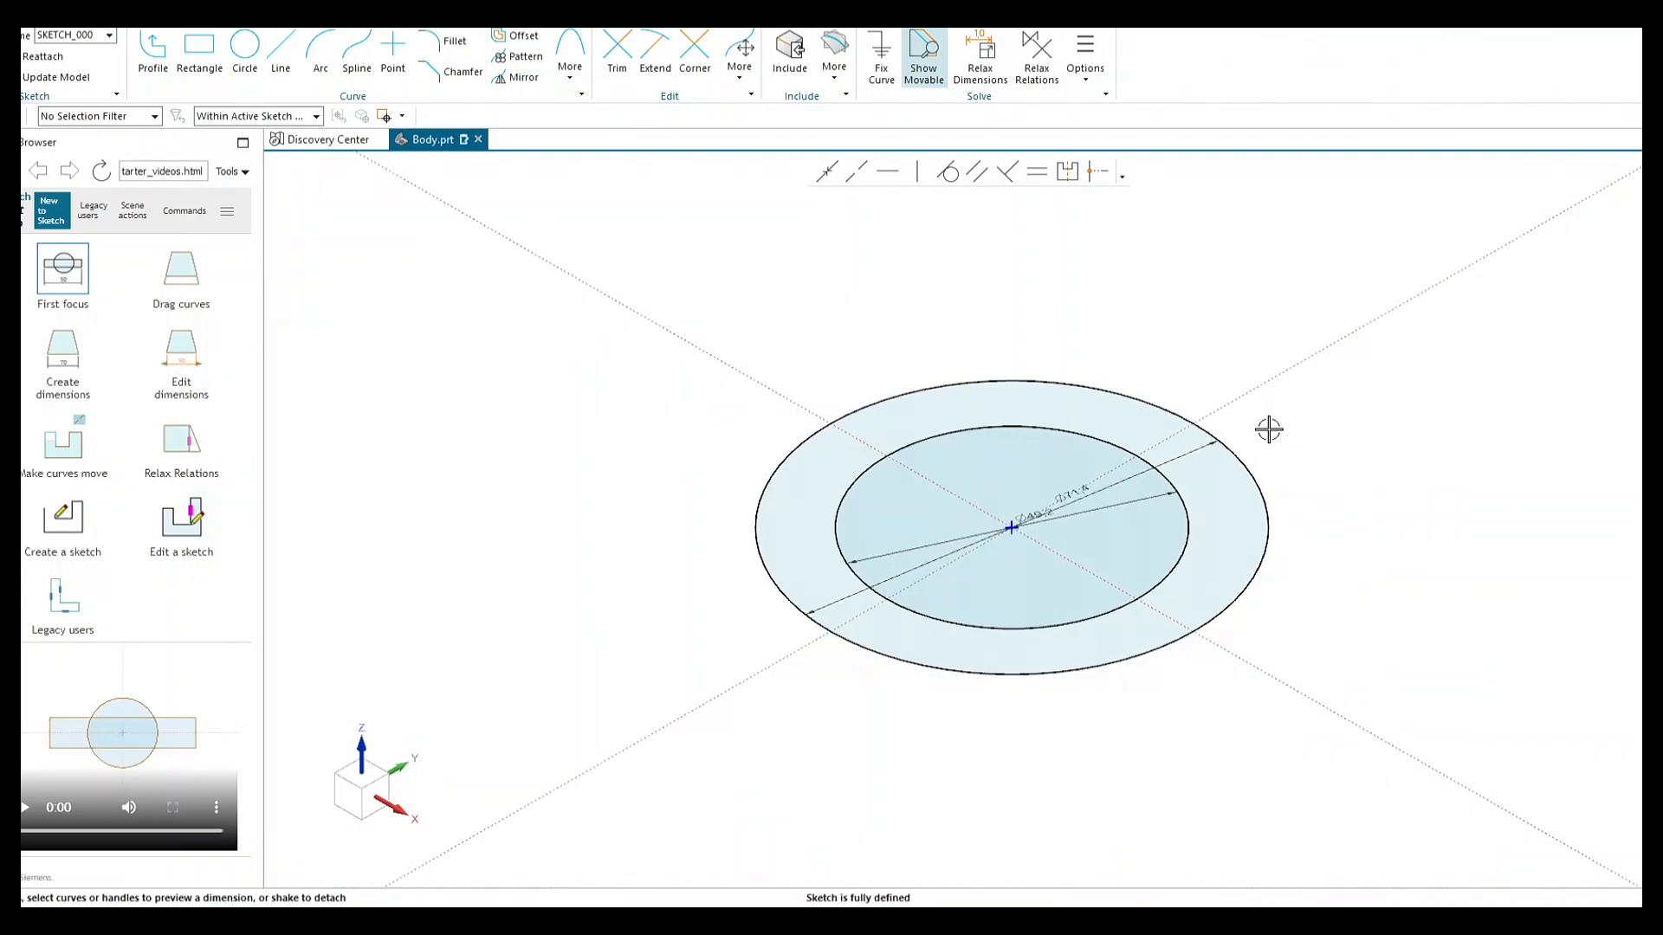
pyautogui.moveTo(1199, 327)
pyautogui.keyDown('shift'); pyautogui.mouseDown(button='middle')
pyautogui.moveTo(1166, 404)
pyautogui.moveTo(1167, 332)
pyautogui.moveTo(1132, 423)
pyautogui.mouseUp(button='middle'); pyautogui.keyUp('shift')
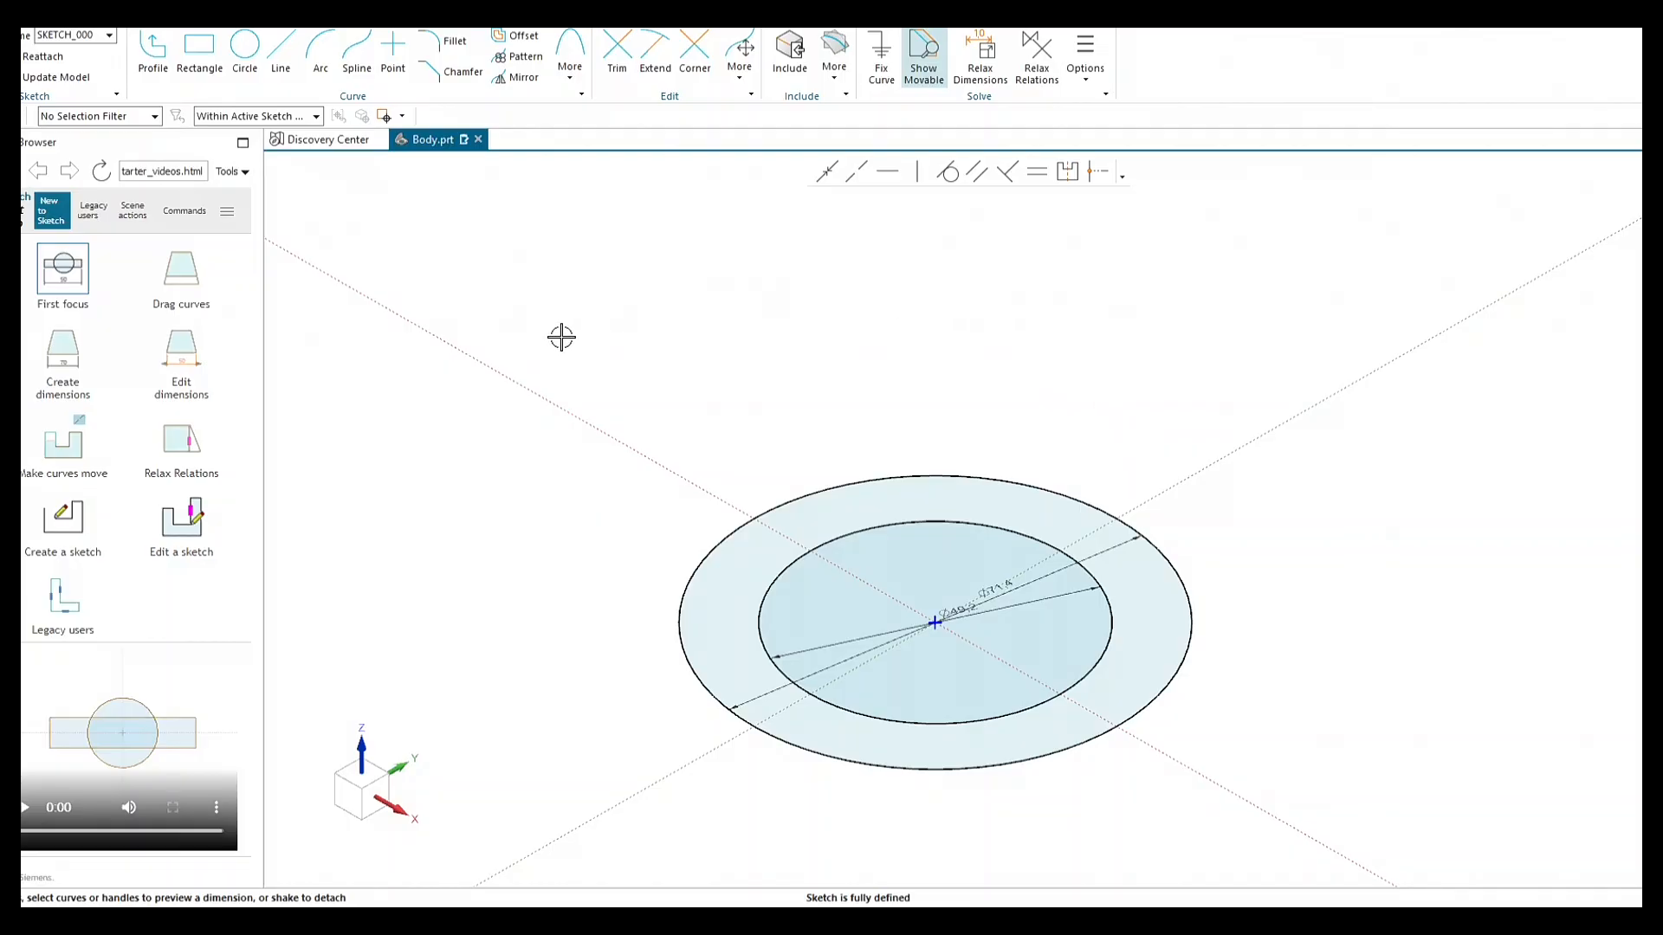
pyautogui.hotkey('ctrl', 'q')
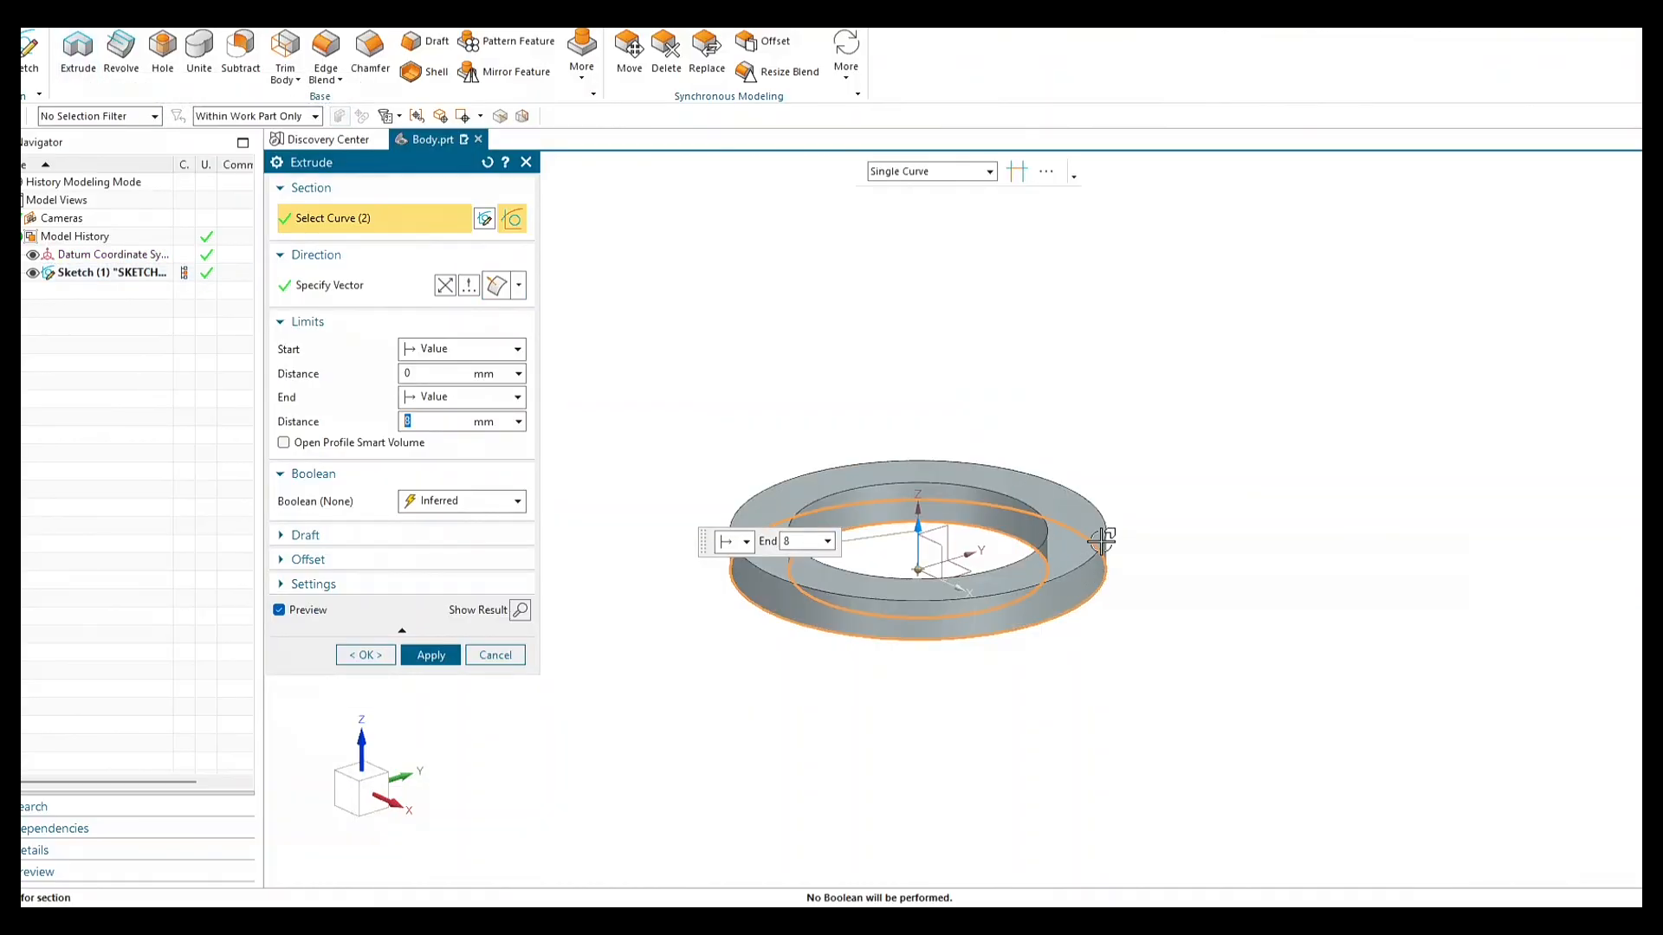
# Clear the Extrude section and reselect the inner and outer circles individually with the Single Curve rule.
pyautogui.click(986, 173)
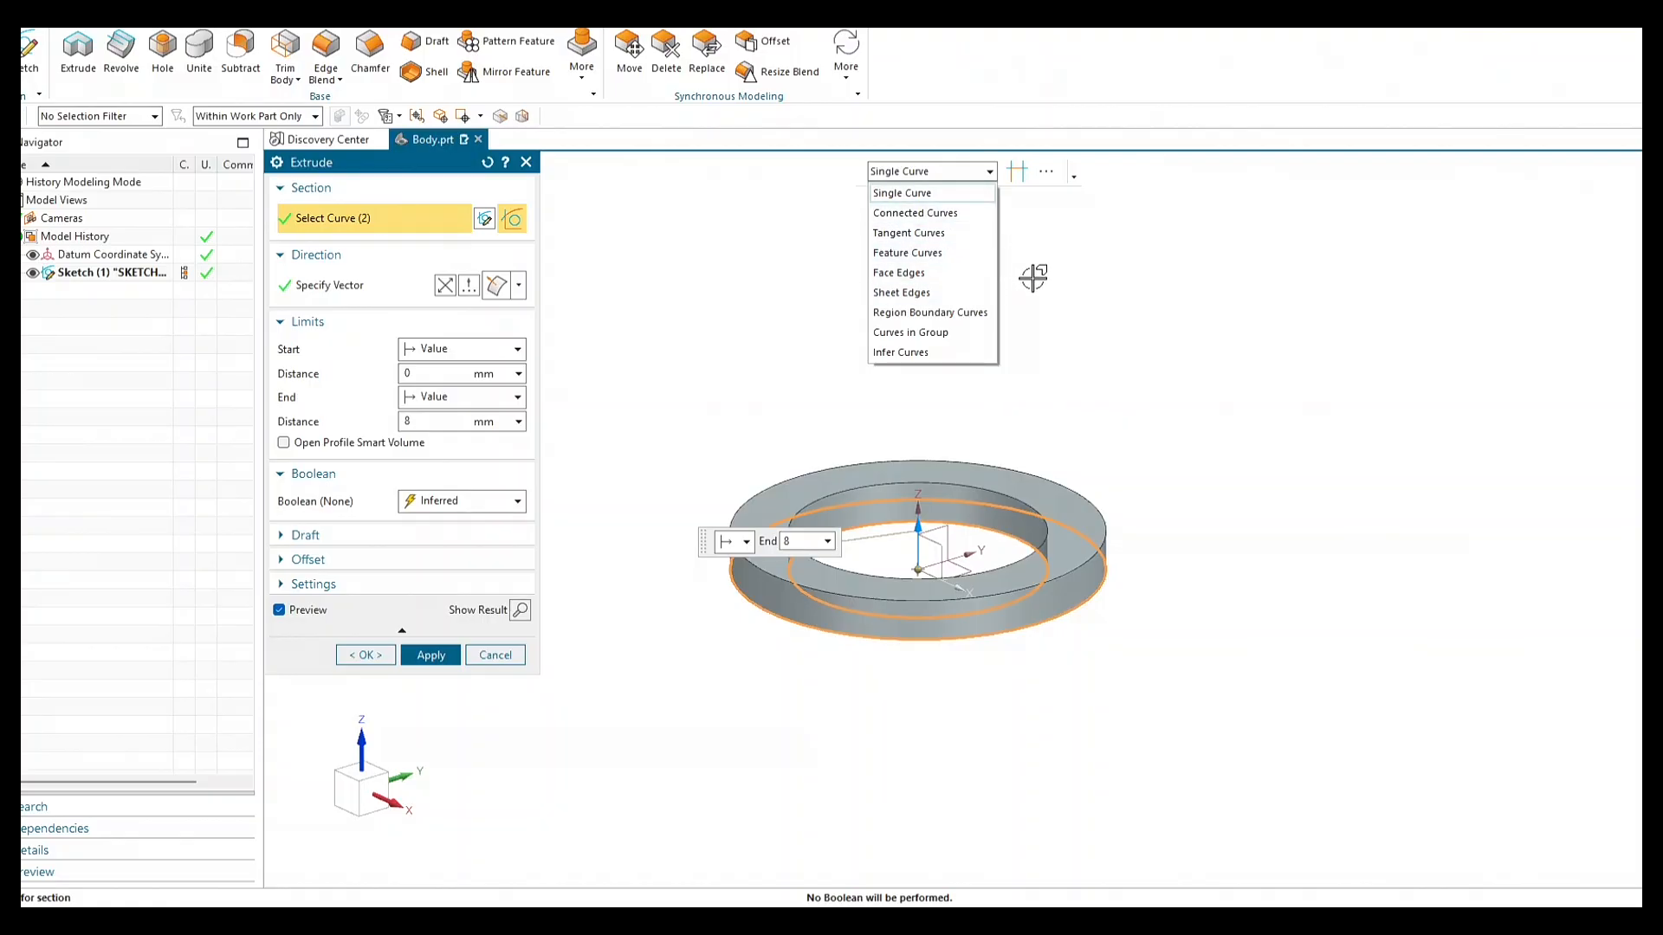
pyautogui.press('Escape')
pyautogui.press('Escape')
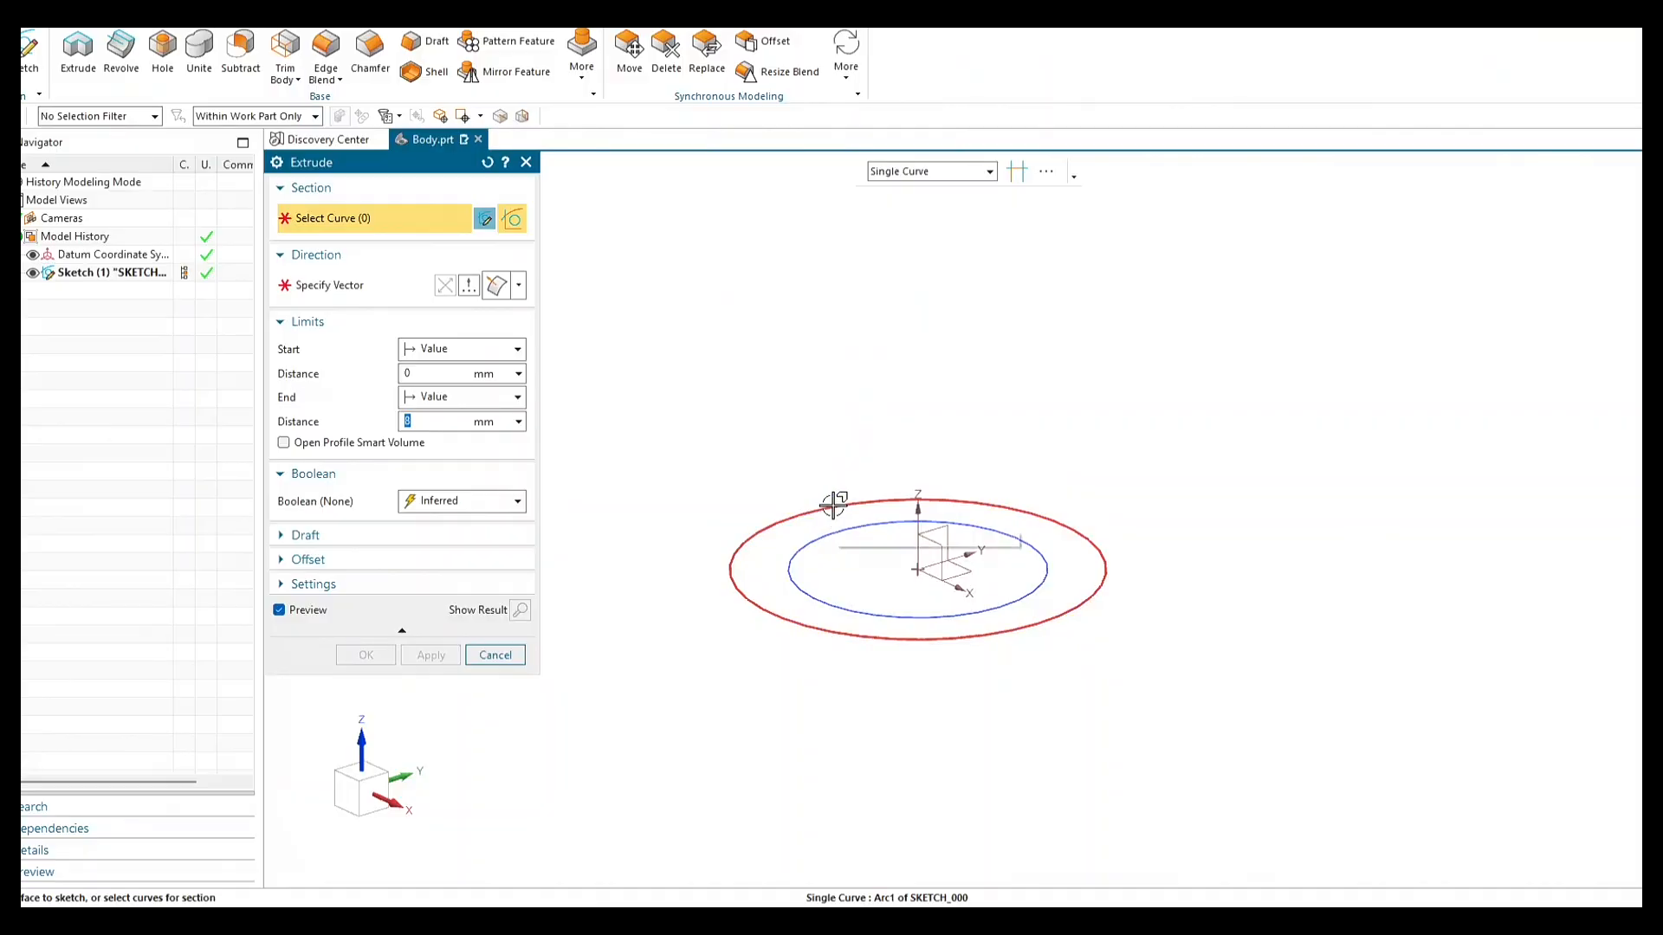
pyautogui.click(827, 532)
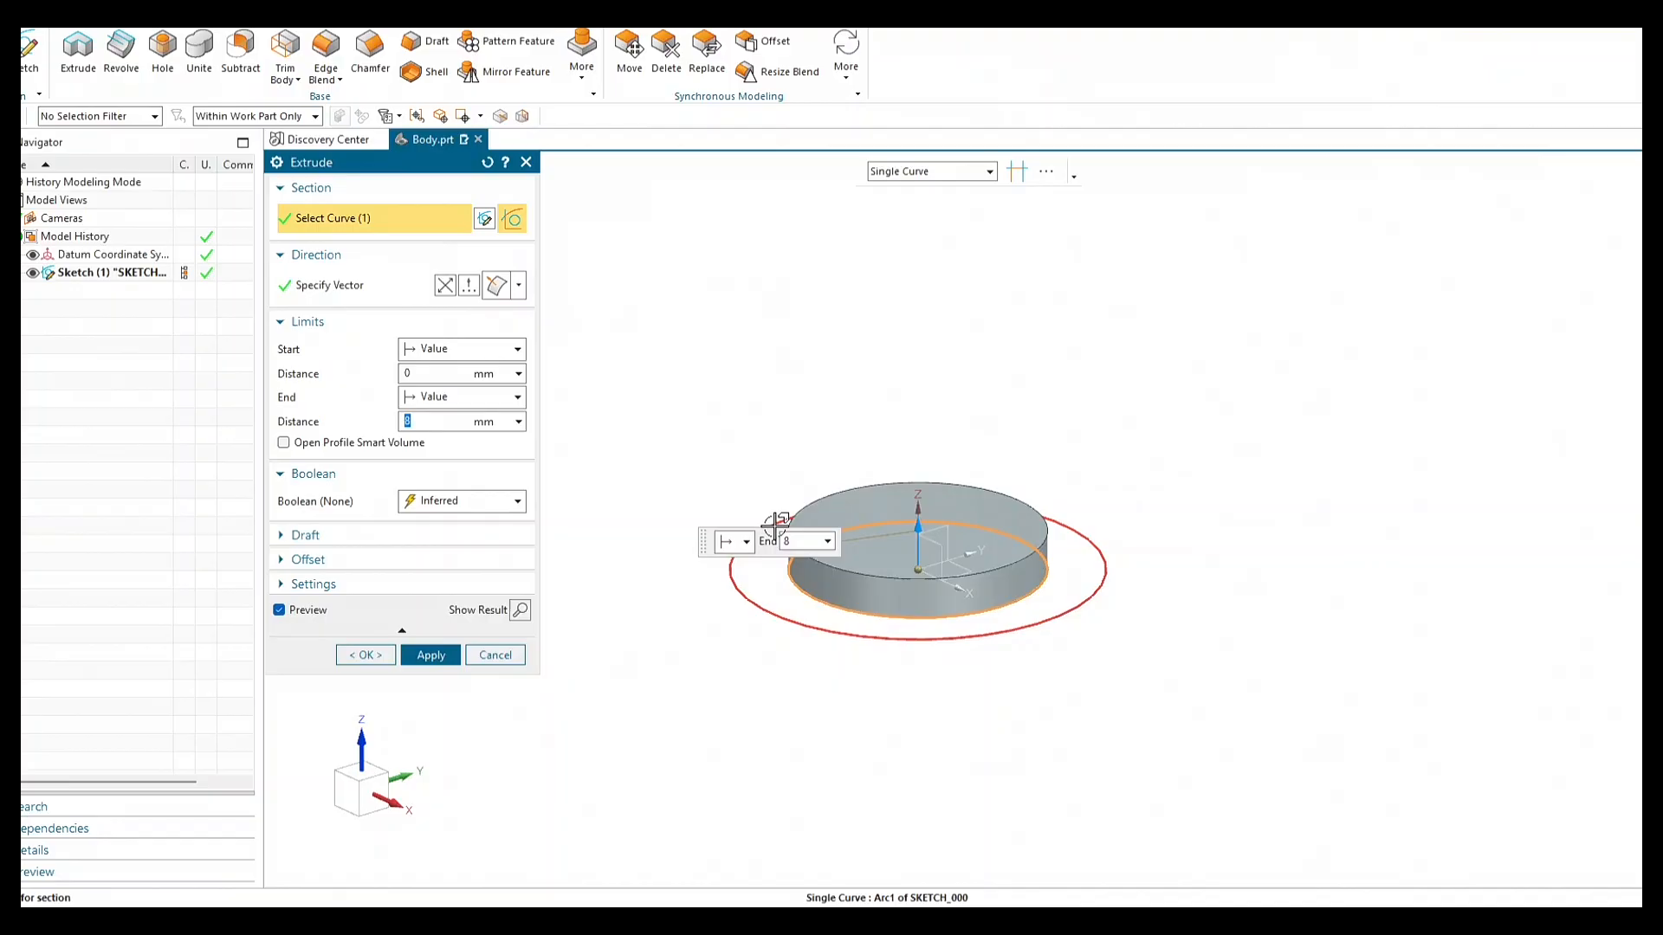
pyautogui.click(787, 617)
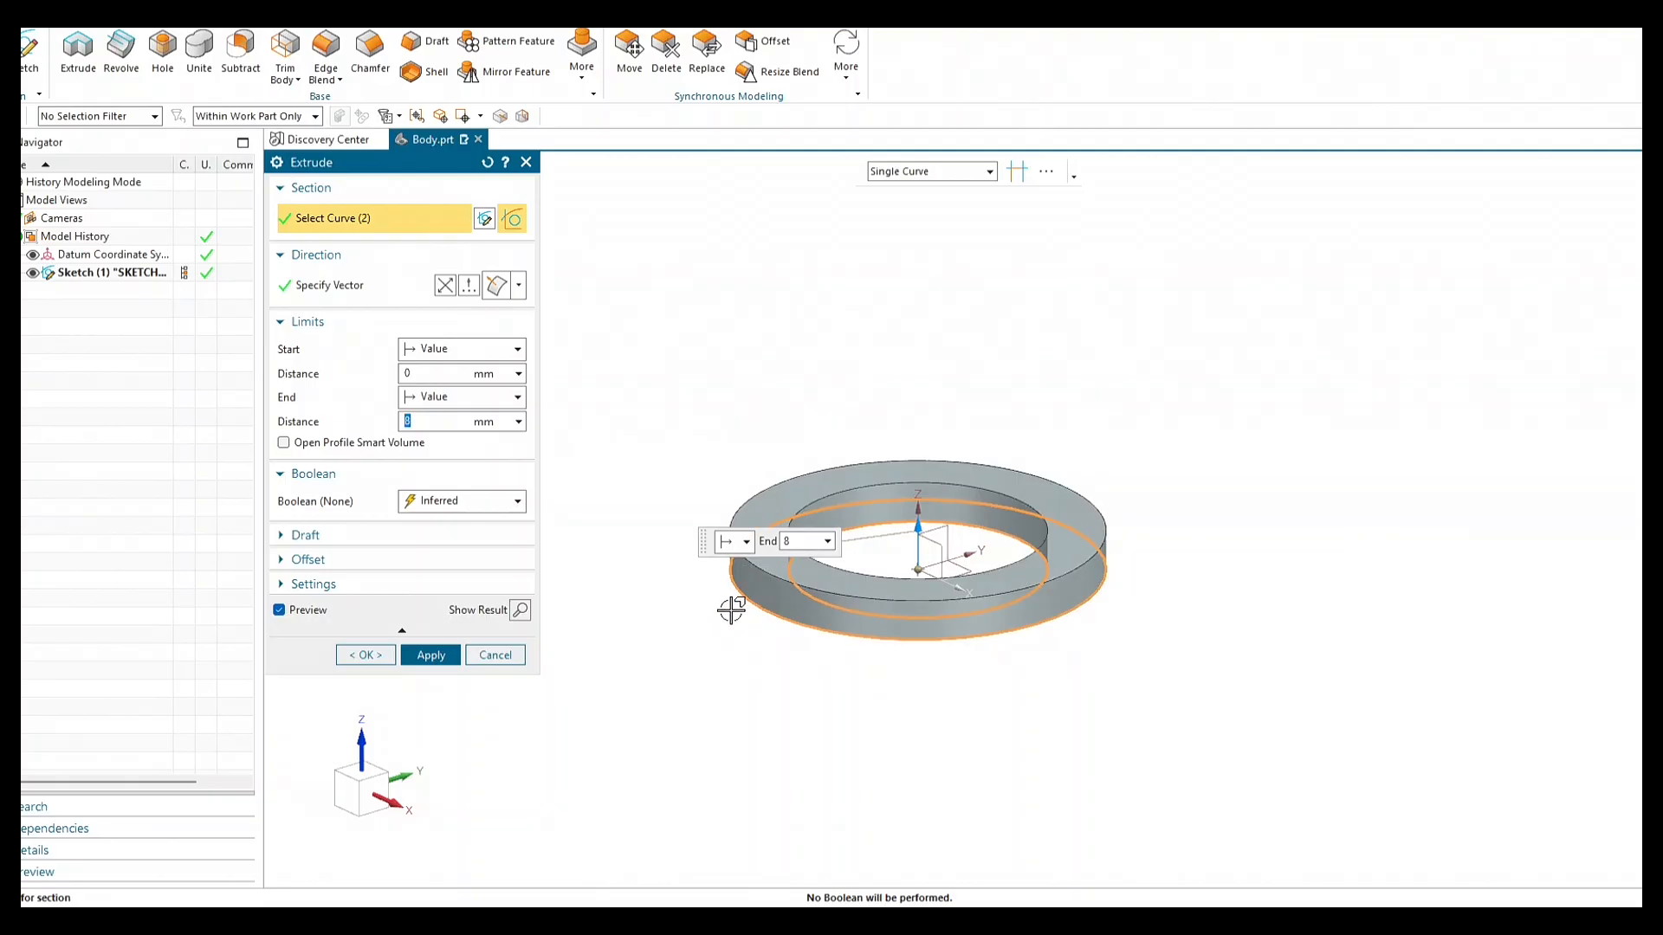
pyautogui.scroll(2, 730, 598)
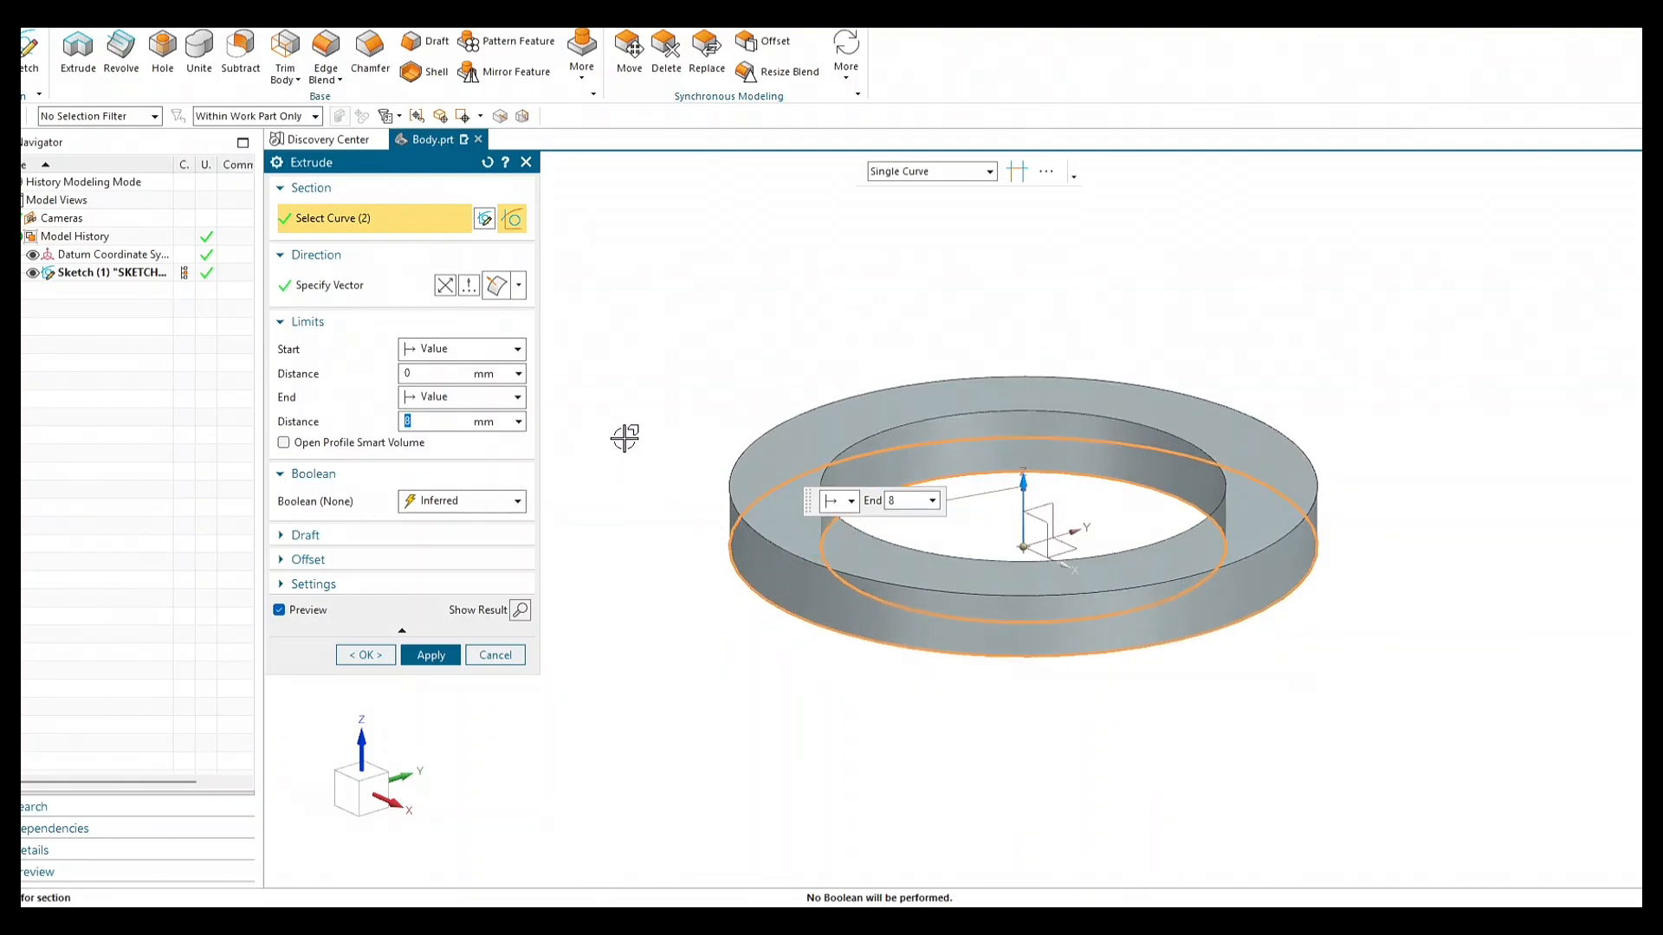
pyautogui.moveTo(1018, 520); pyautogui.dragTo(1050, 556, button='middle')
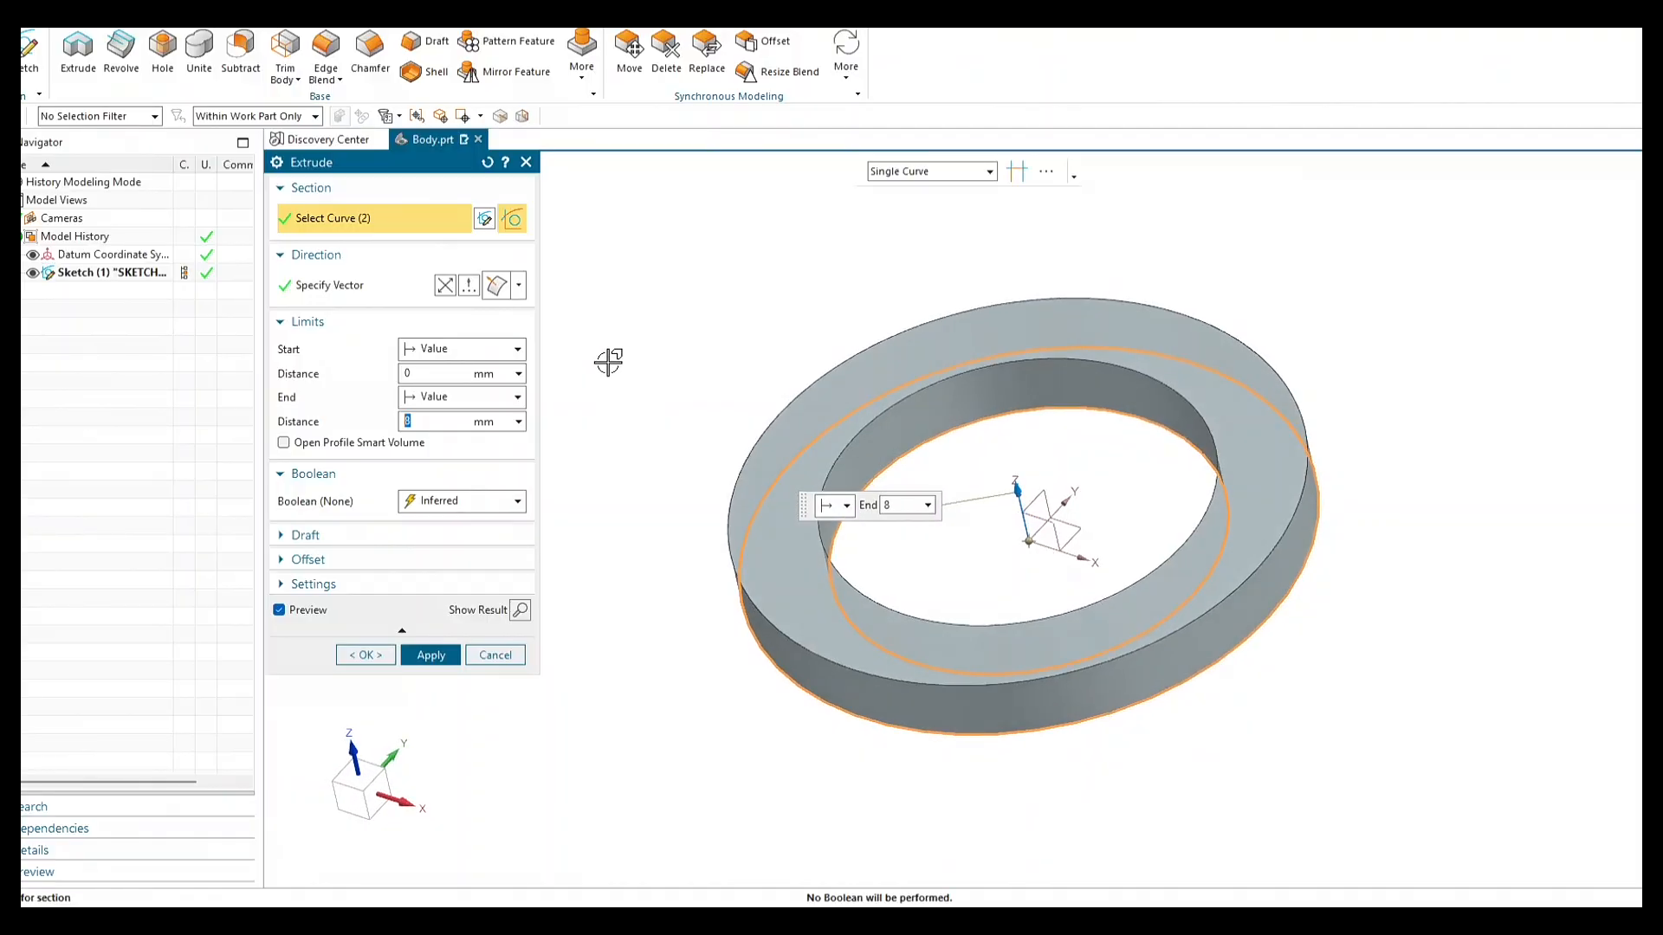
# Consult the Body drawing and compare the ring preview with the extrude direction reversed and returned to upward.
pyautogui.hotkey('alt', 'Tab')
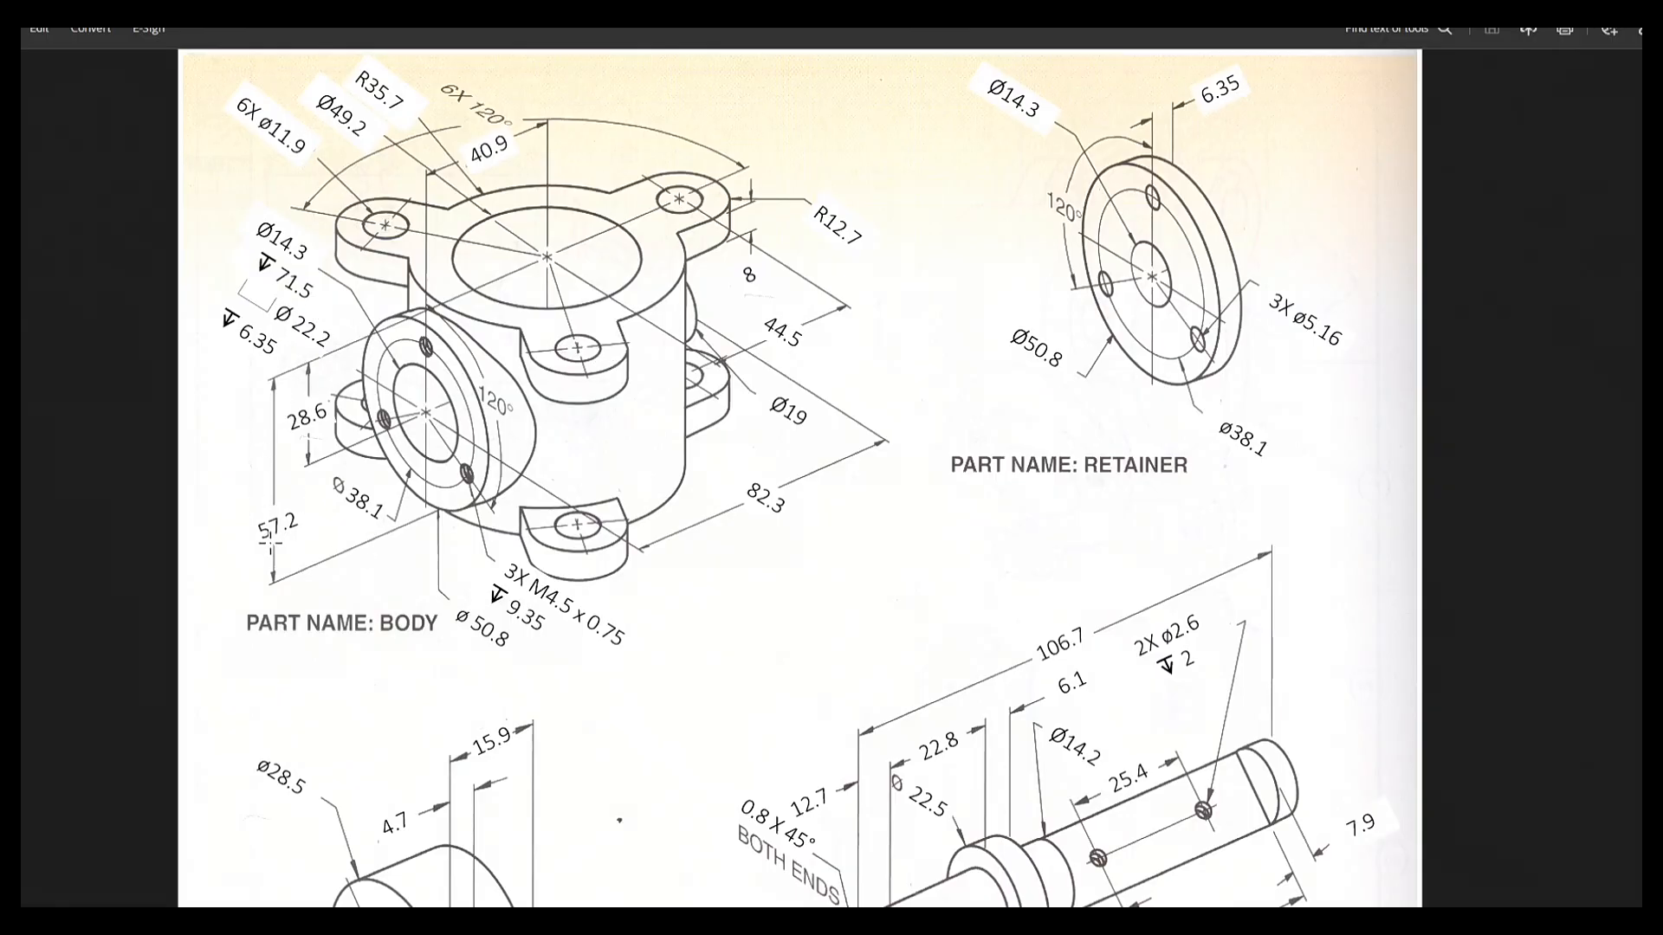
pyautogui.hotkey('alt', 'Tab')
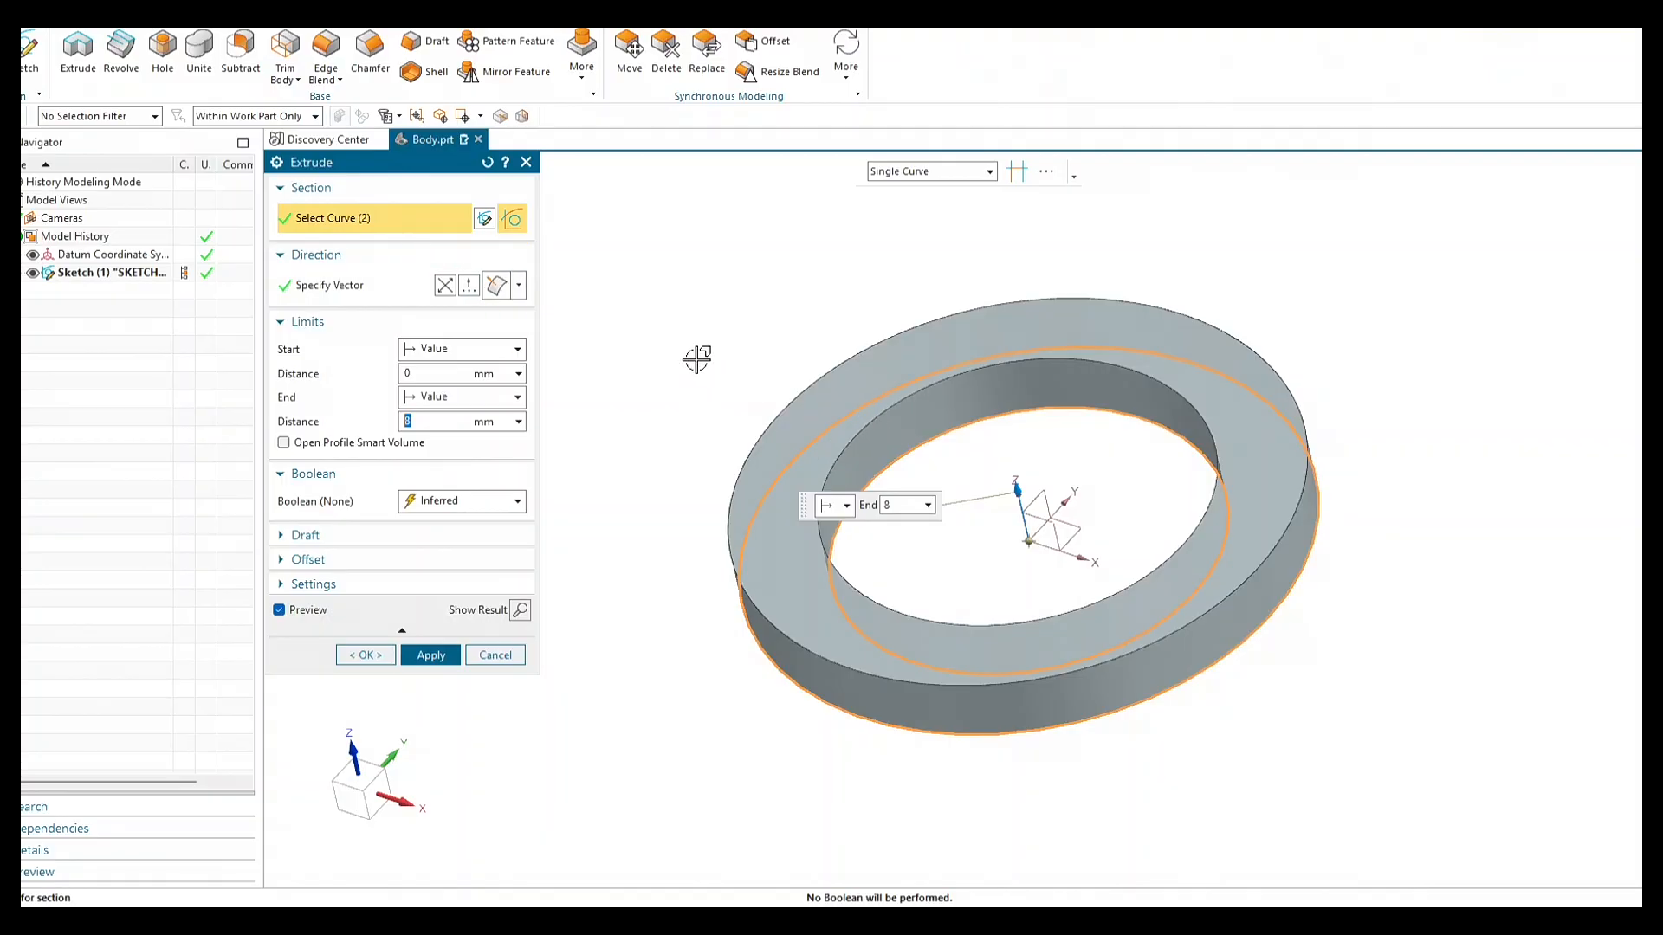
pyautogui.click(445, 286)
pyautogui.click(445, 286)
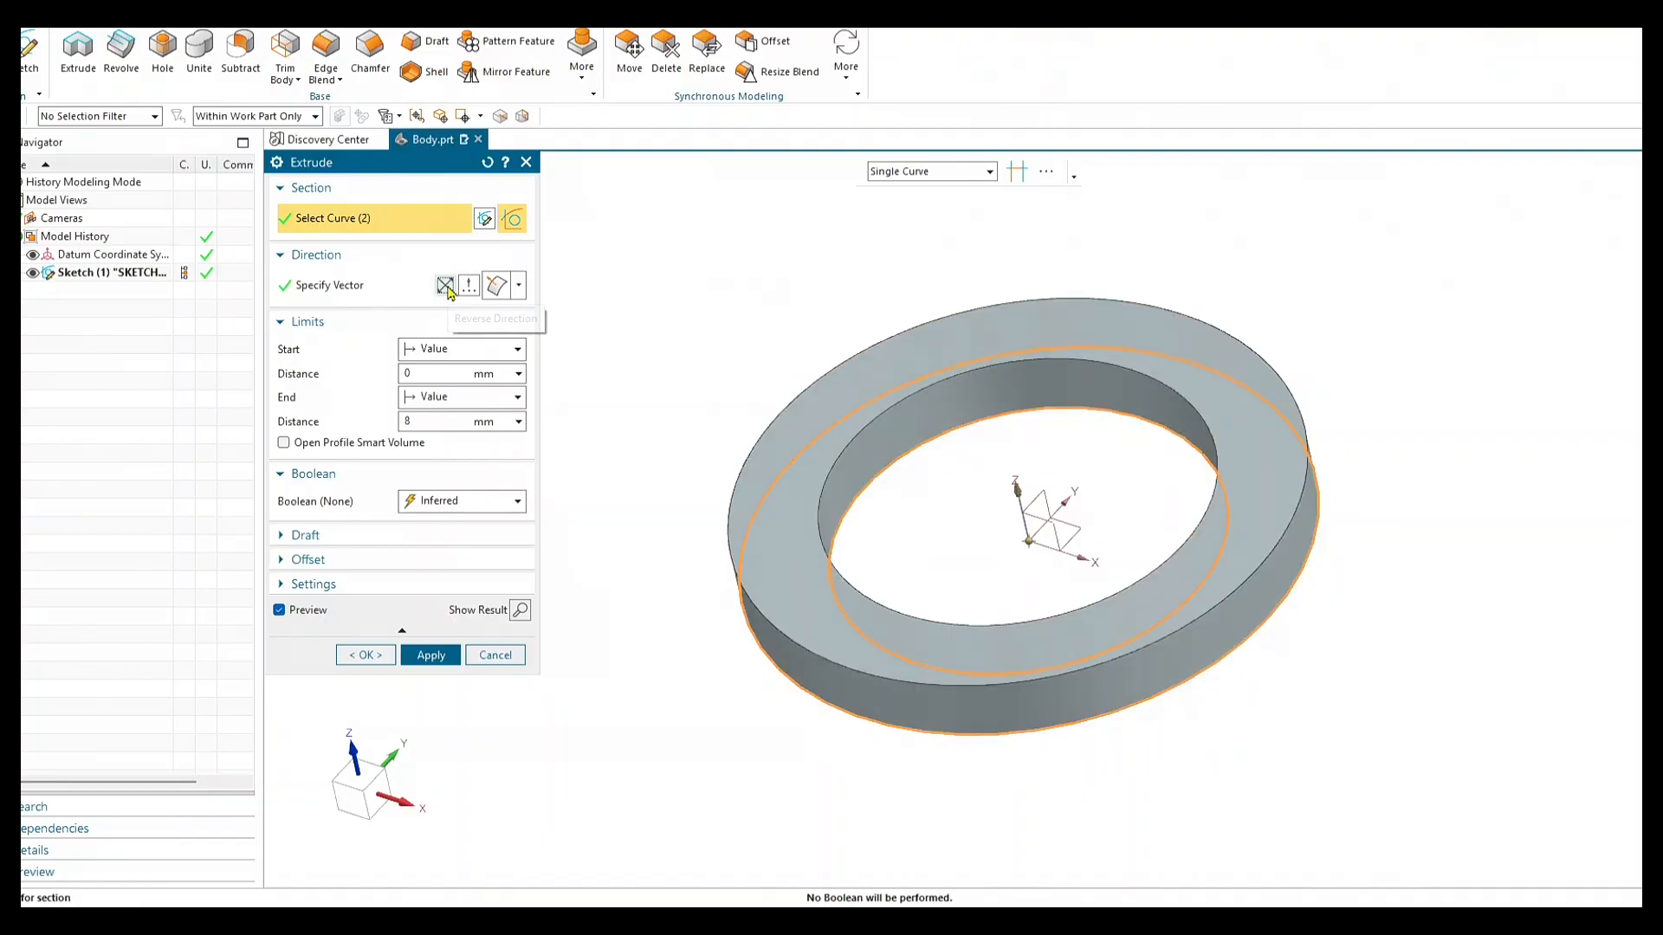
pyautogui.click(446, 286)
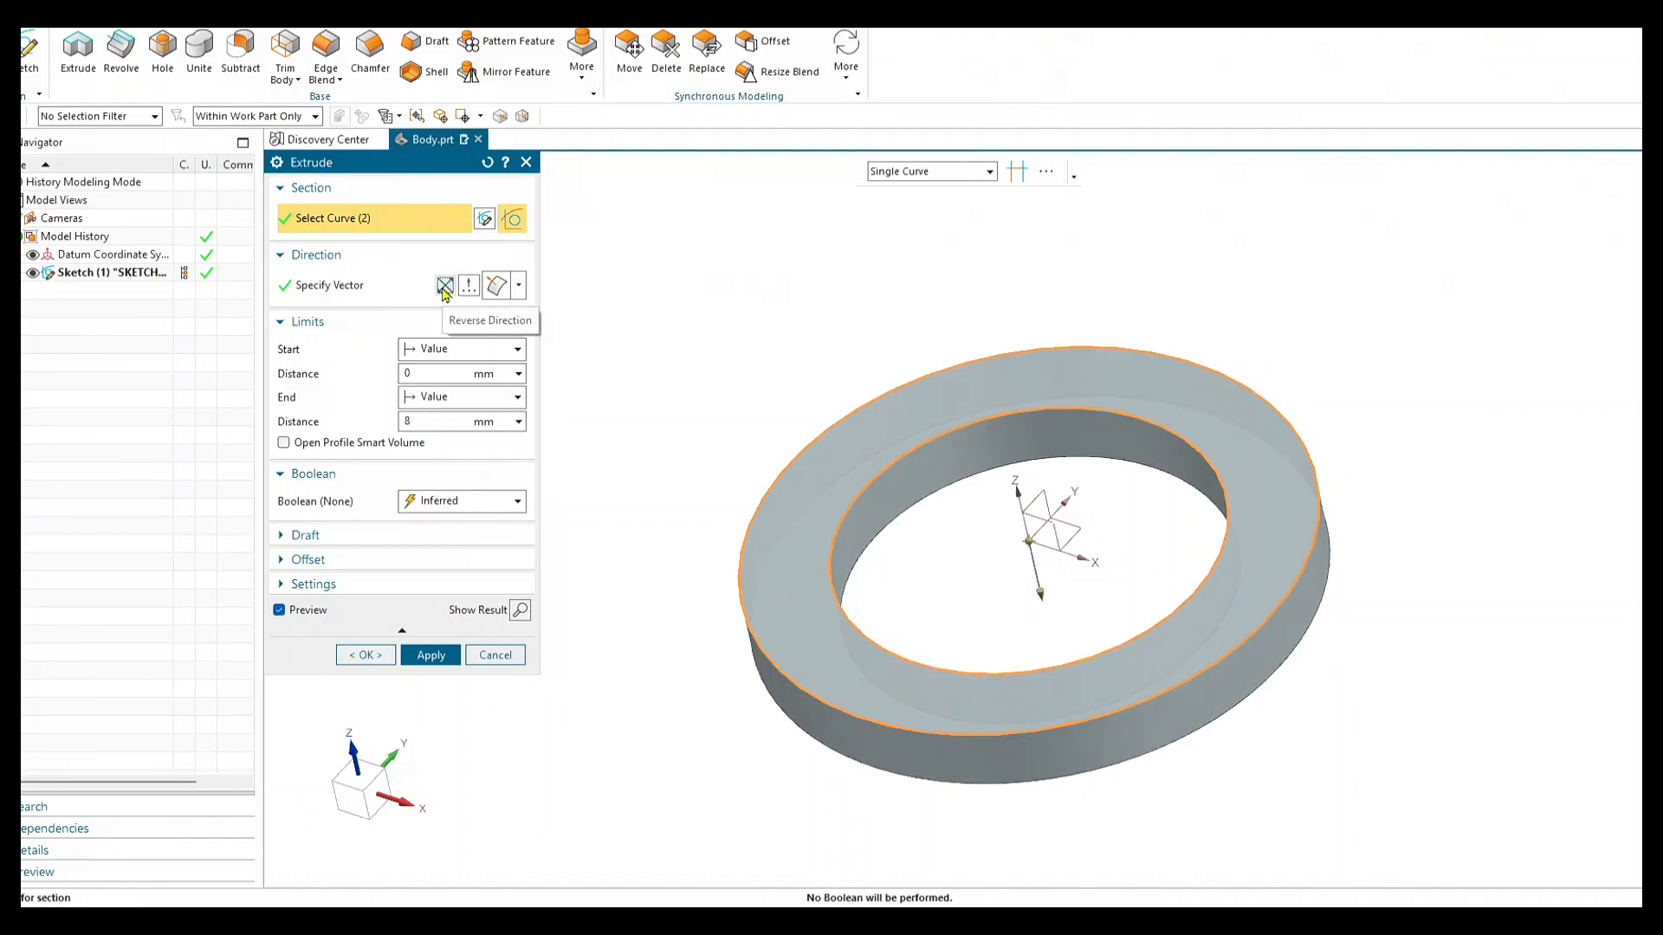
pyautogui.click(446, 286)
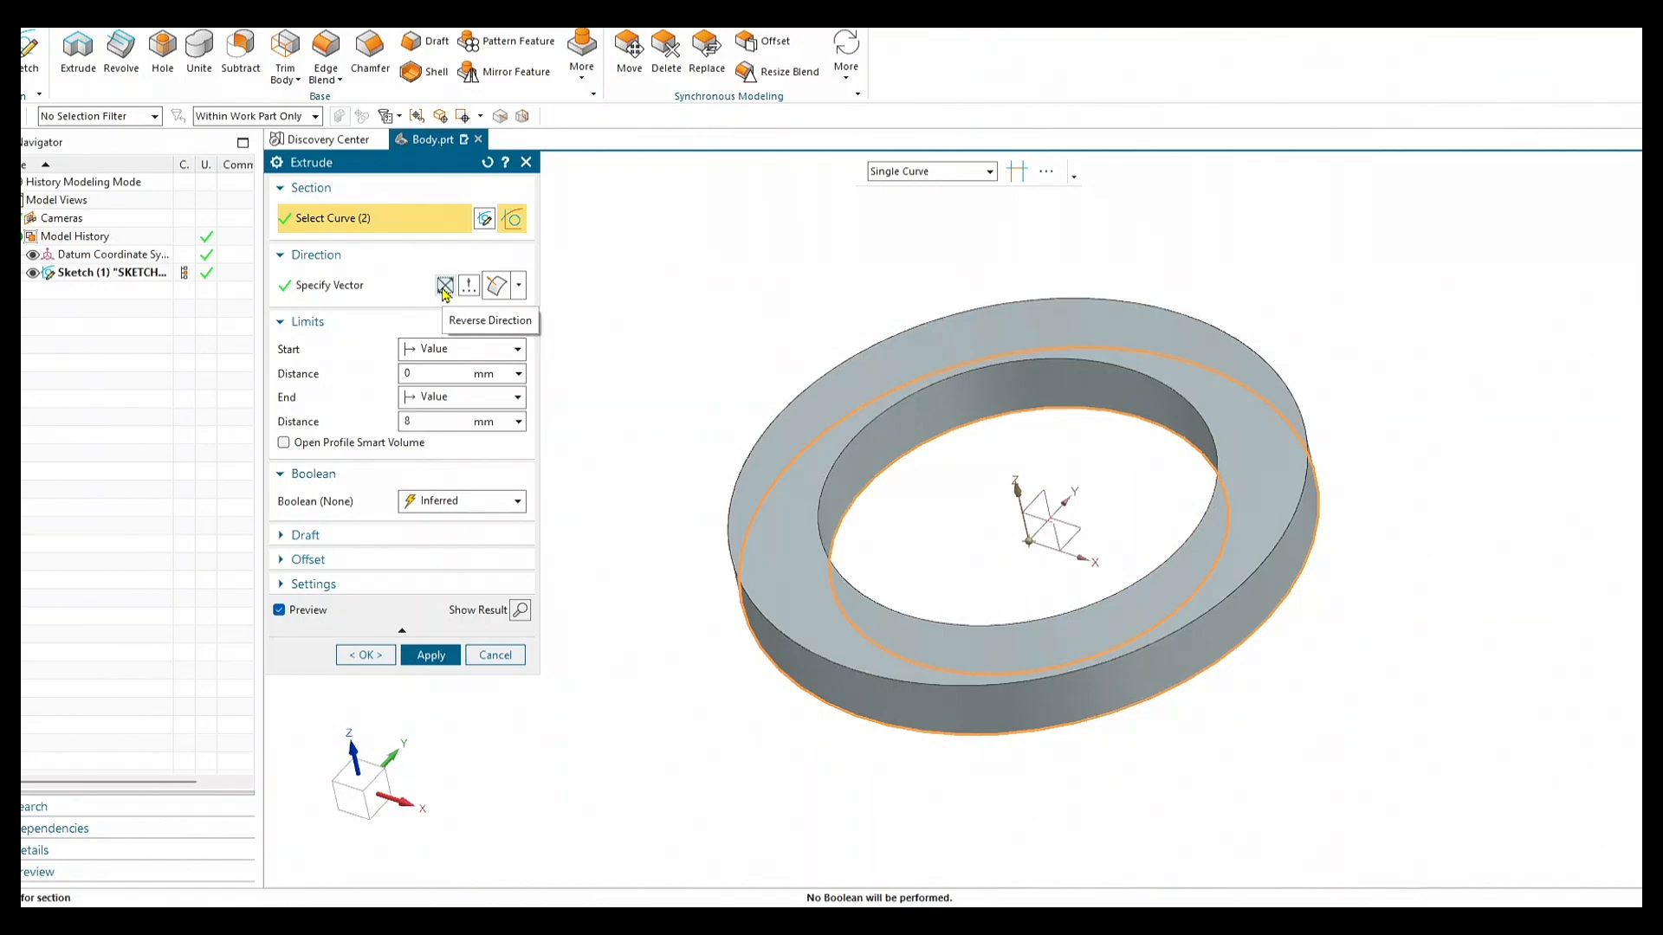
pyautogui.click(445, 286)
pyautogui.click(446, 286)
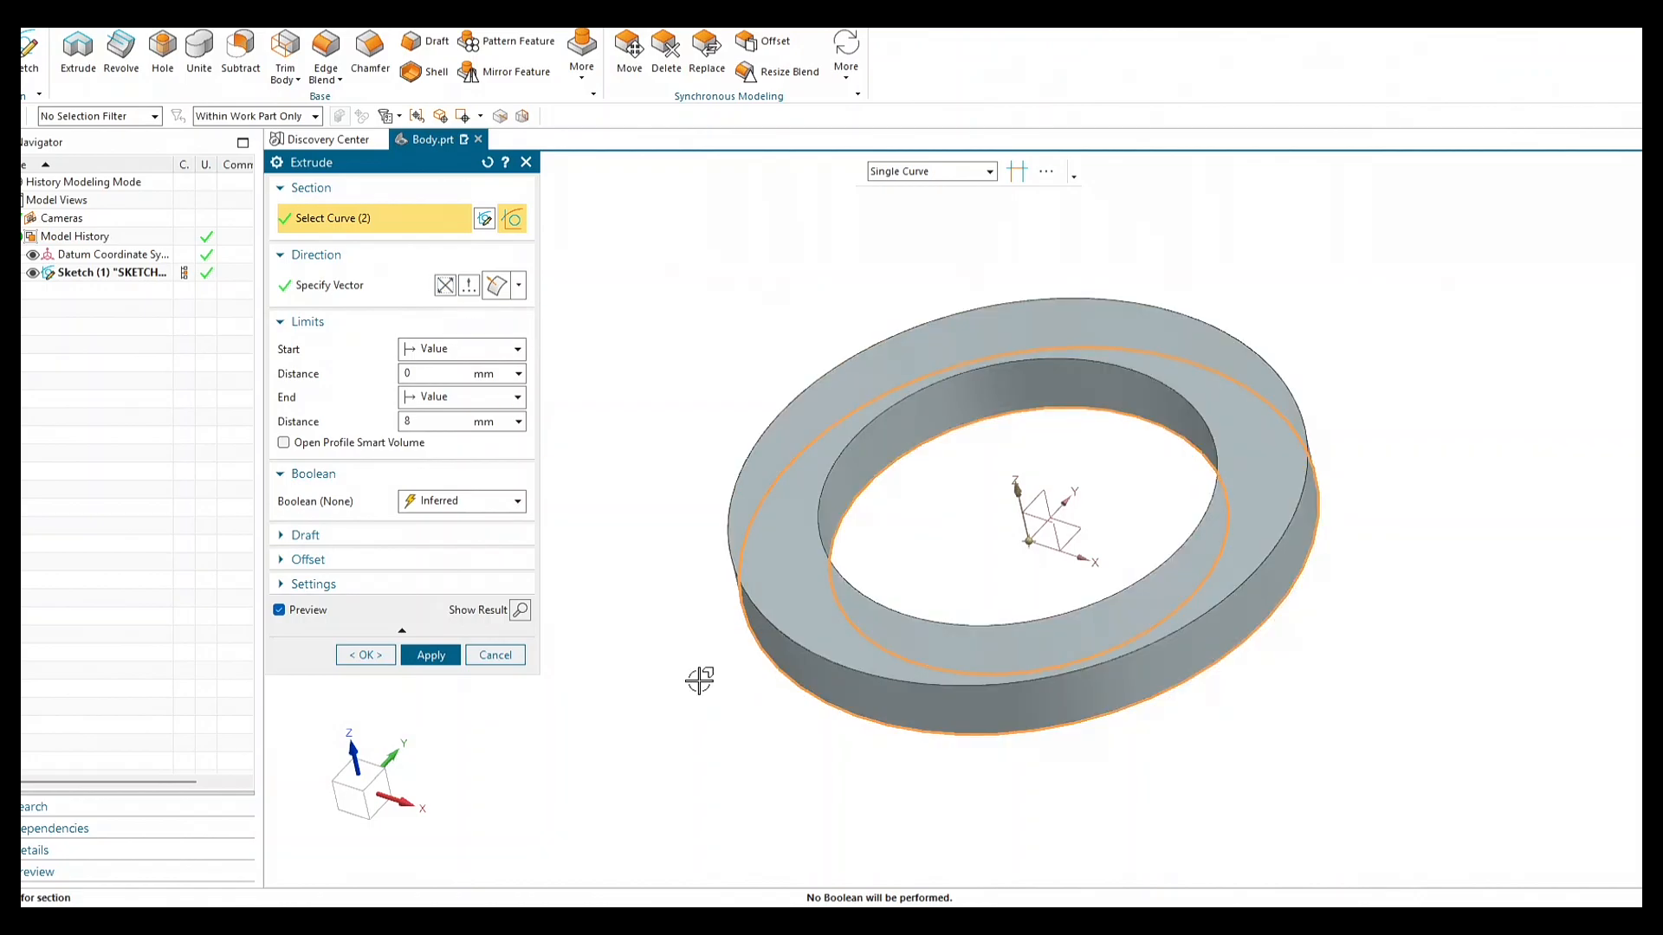
pyautogui.moveTo(700, 681); pyautogui.dragTo(694, 612, button='middle')
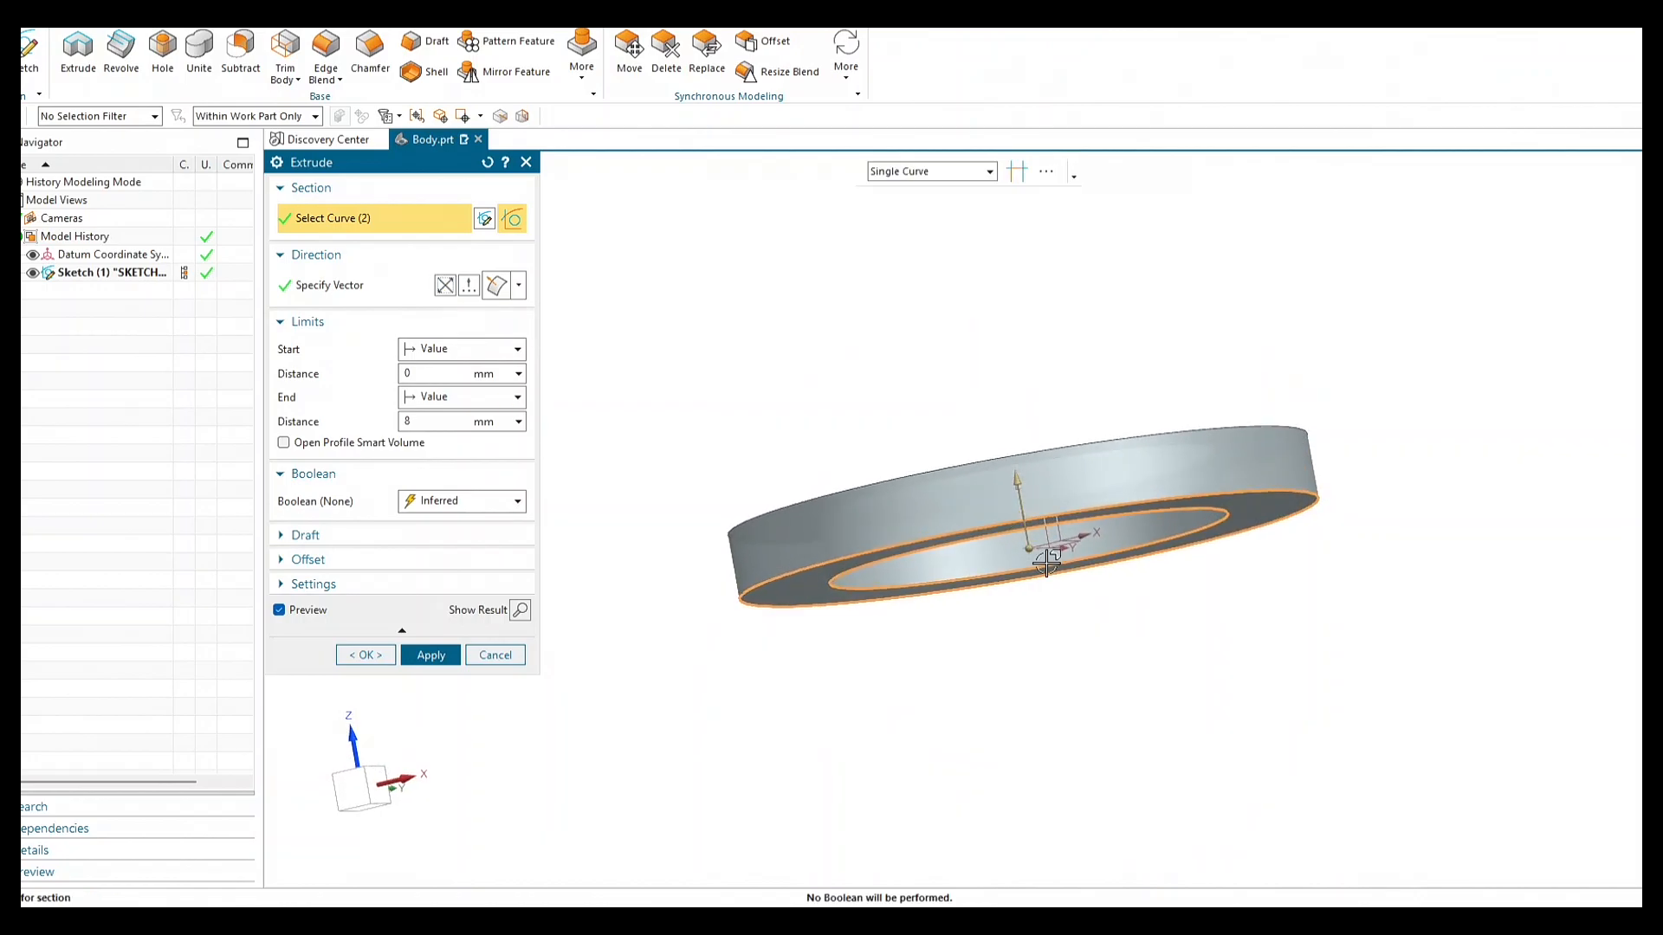
pyautogui.moveTo(839, 717); pyautogui.dragTo(865, 764, button='middle')
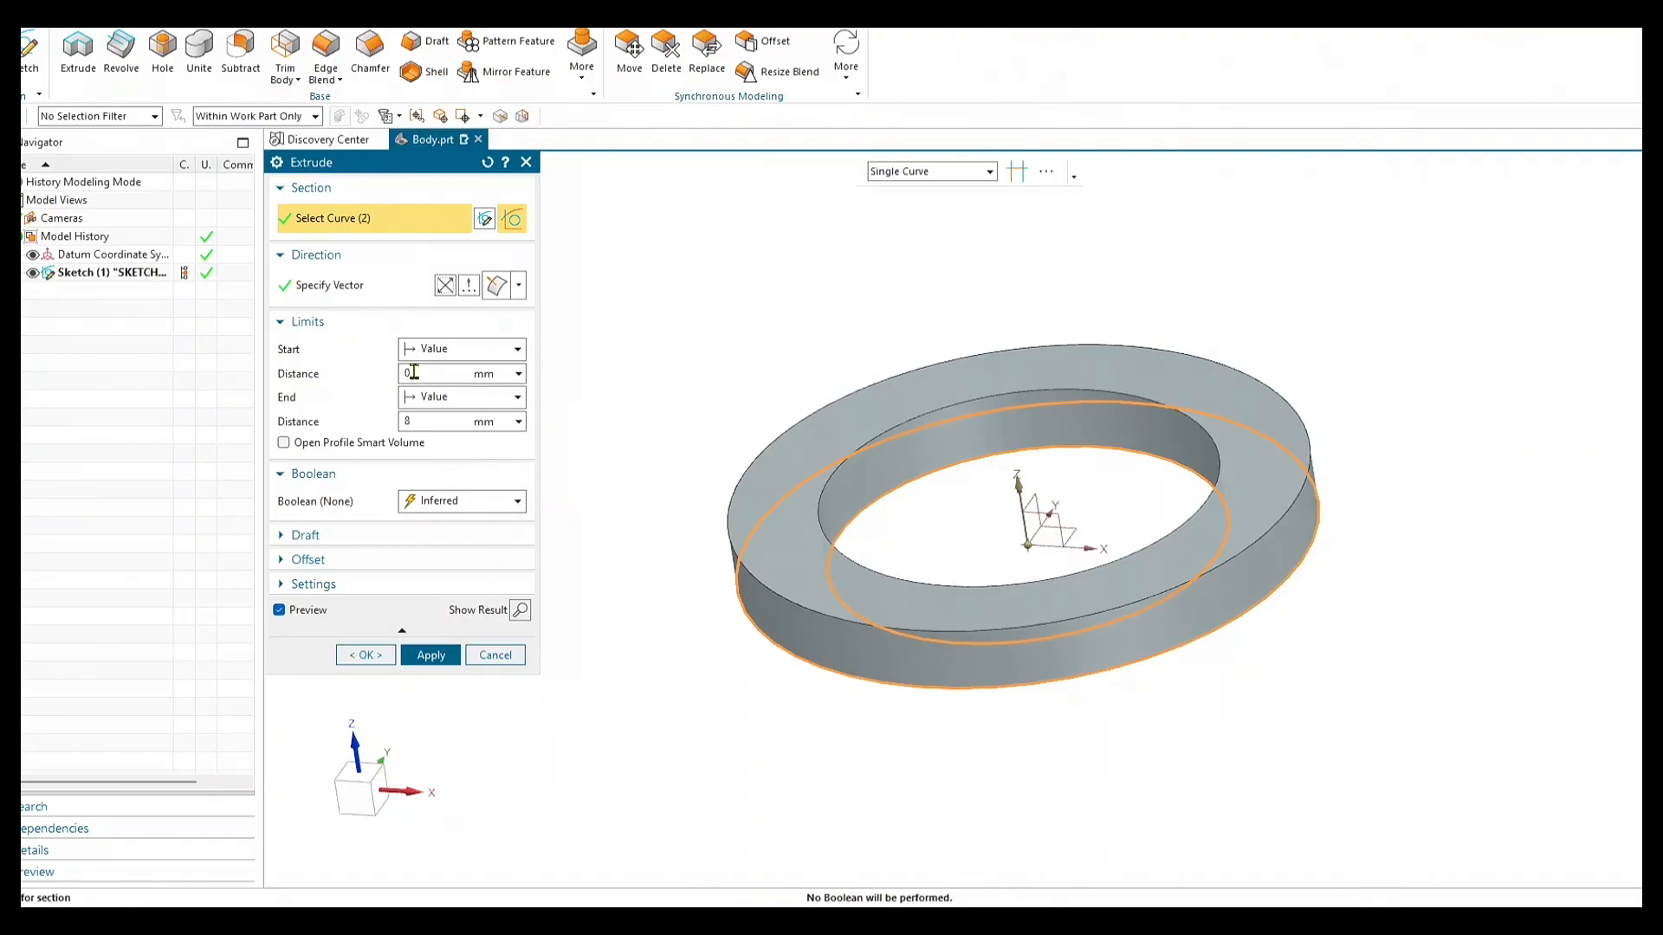
# Keep the start limit as a value of 0 mm and set the end distance to 57.2 mm, following the Body drawing.
pyautogui.click(450, 350)
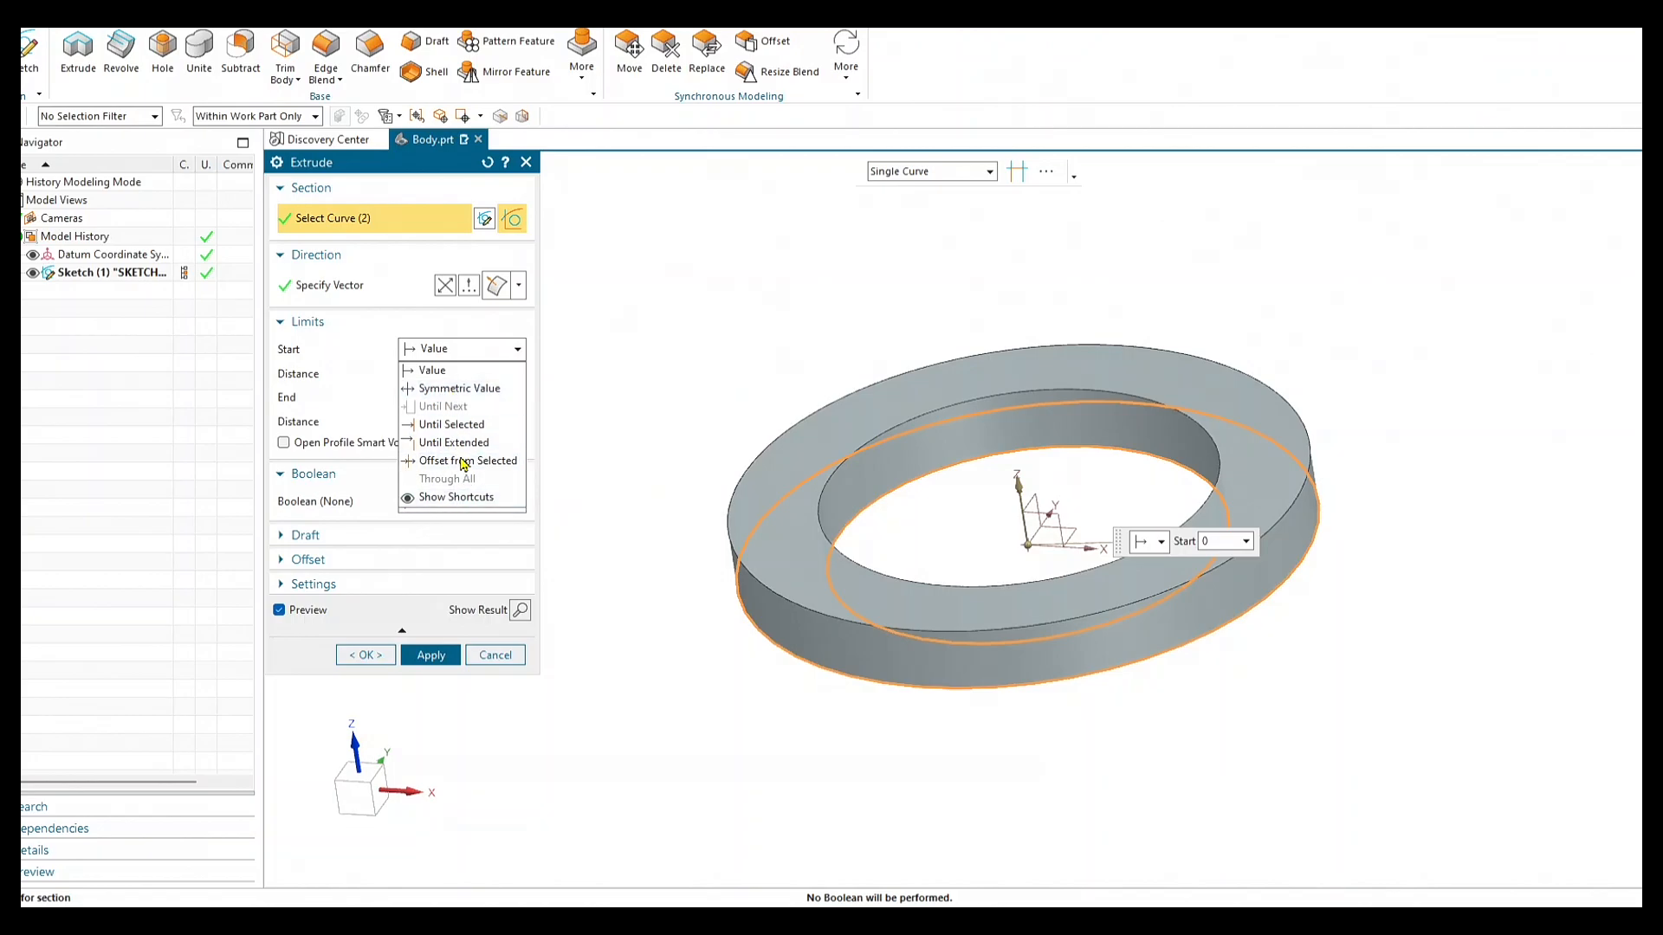
pyautogui.click(605, 341)
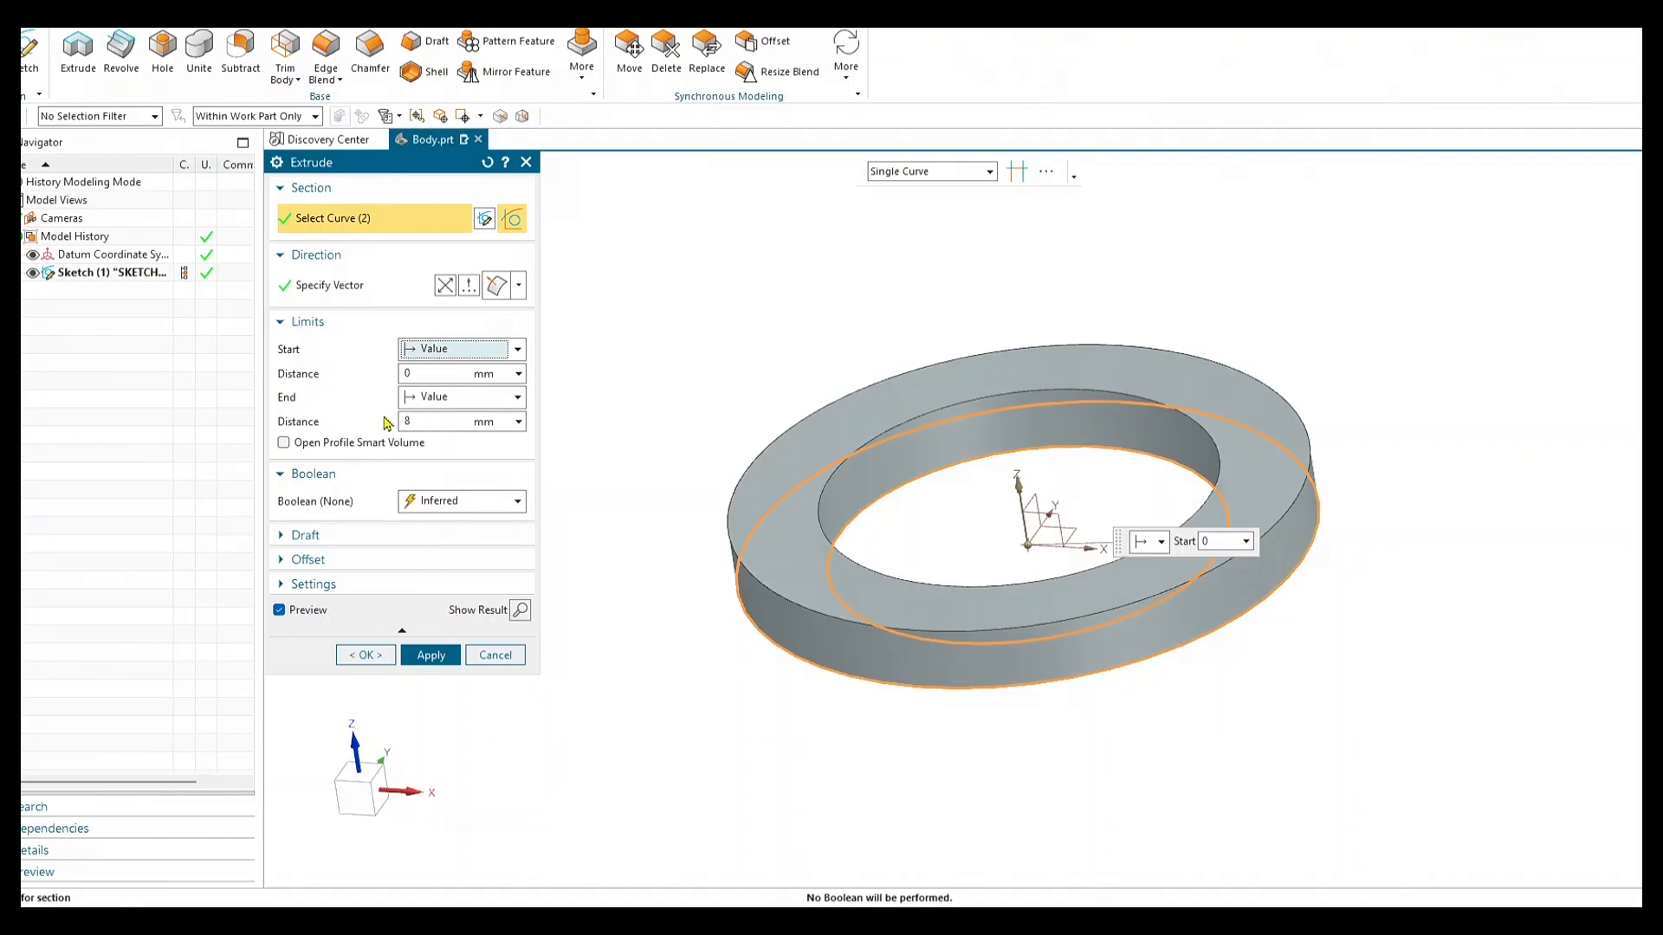
pyautogui.click(424, 421)
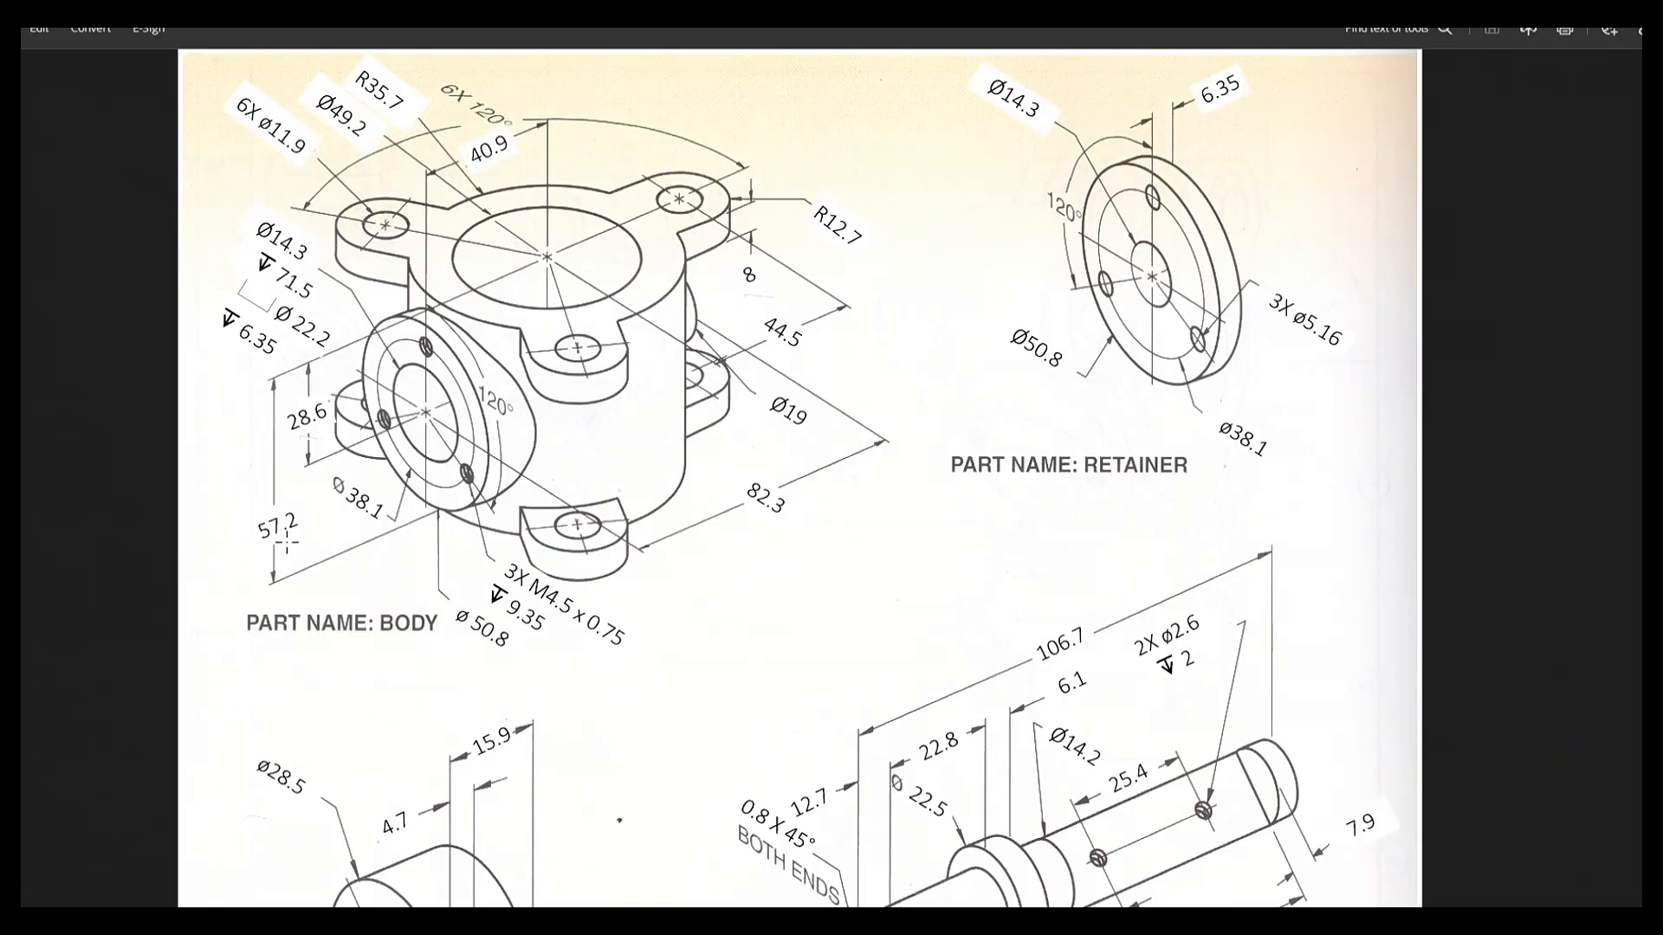
pyautogui.hotkey('alt', 'Tab')
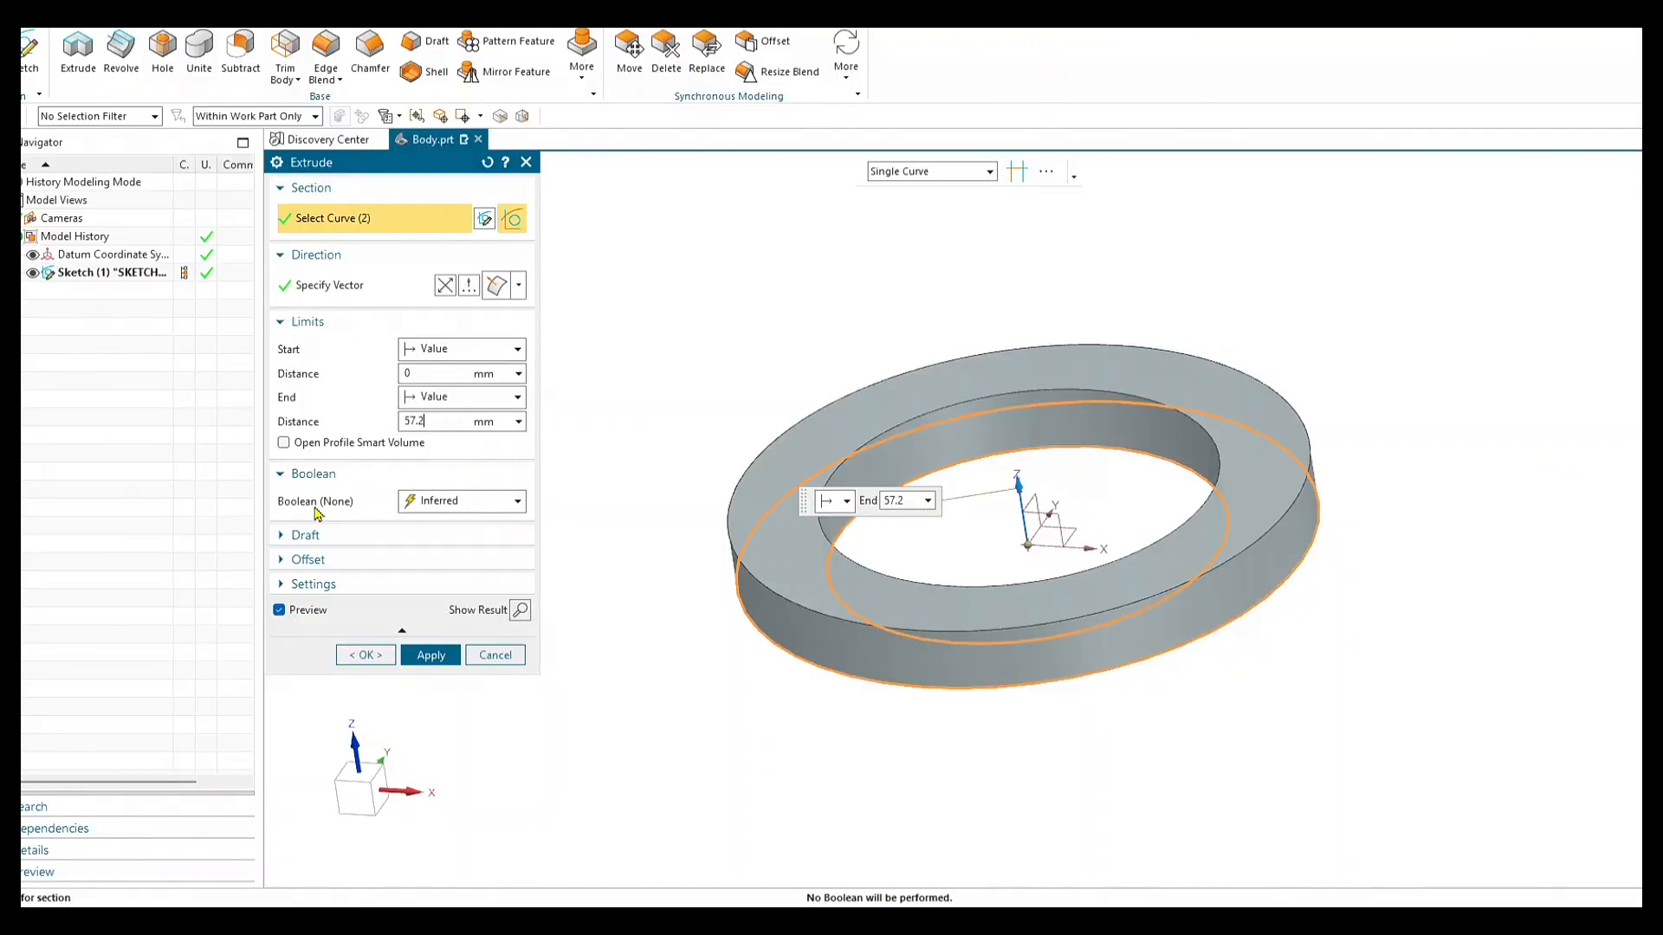
# Review the Boolean options for the cylinder extrusion, keep Inferred, and inspect the whole hollow cylinder preview.
pyautogui.click(493, 502)
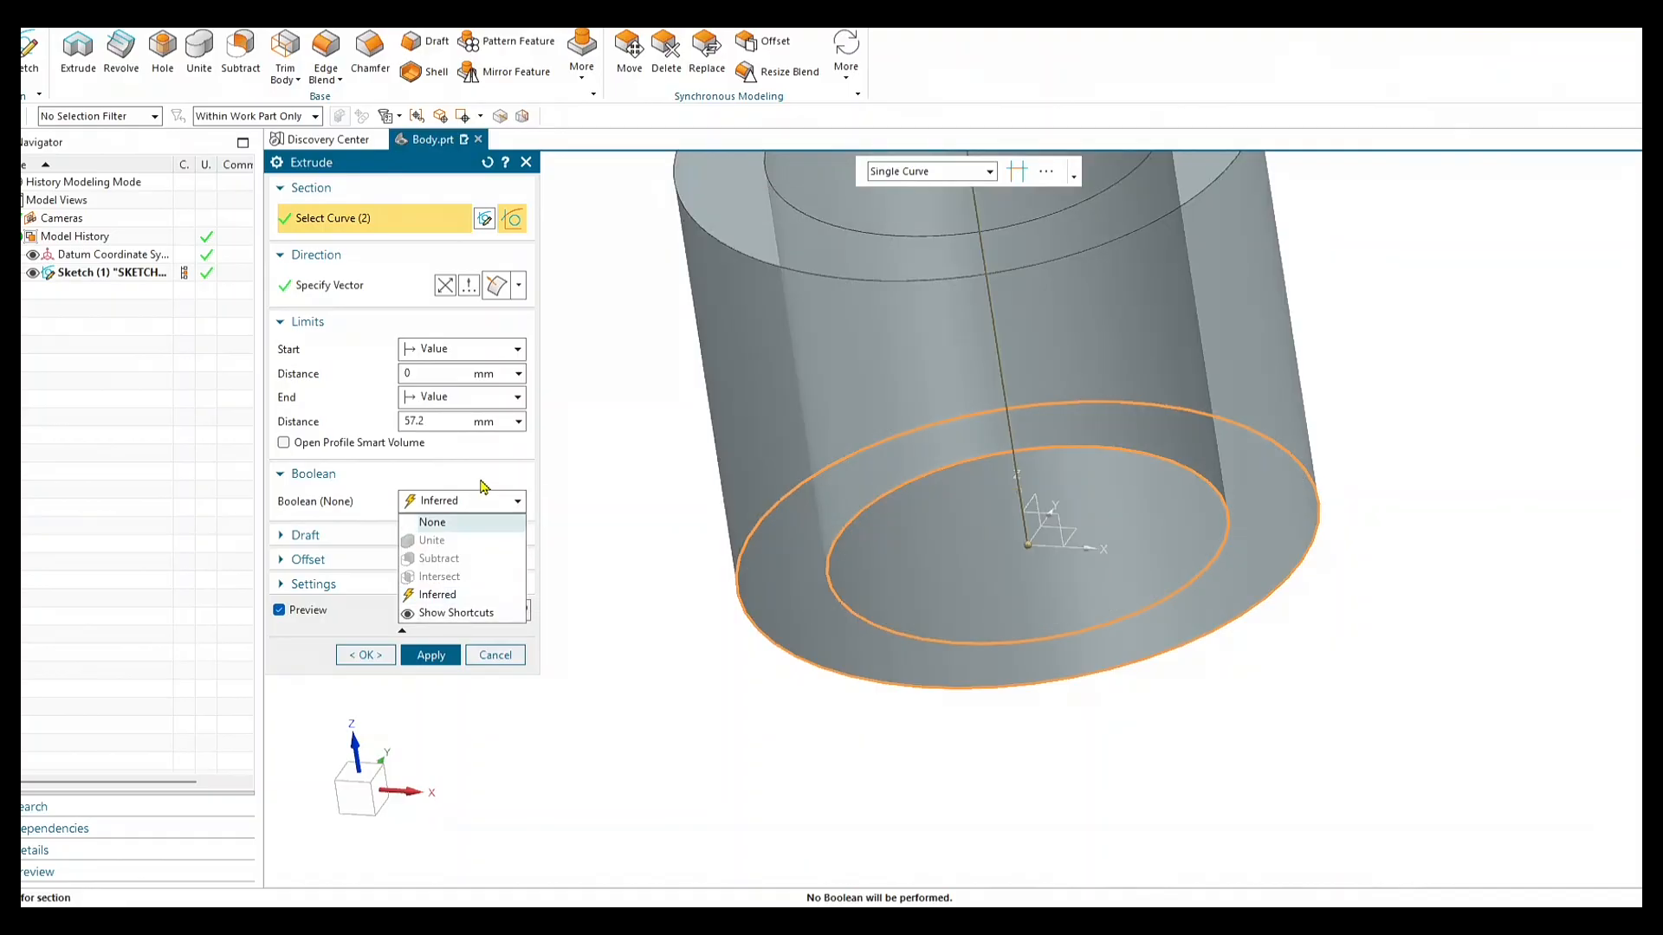
pyautogui.click(482, 482)
pyautogui.click(491, 504)
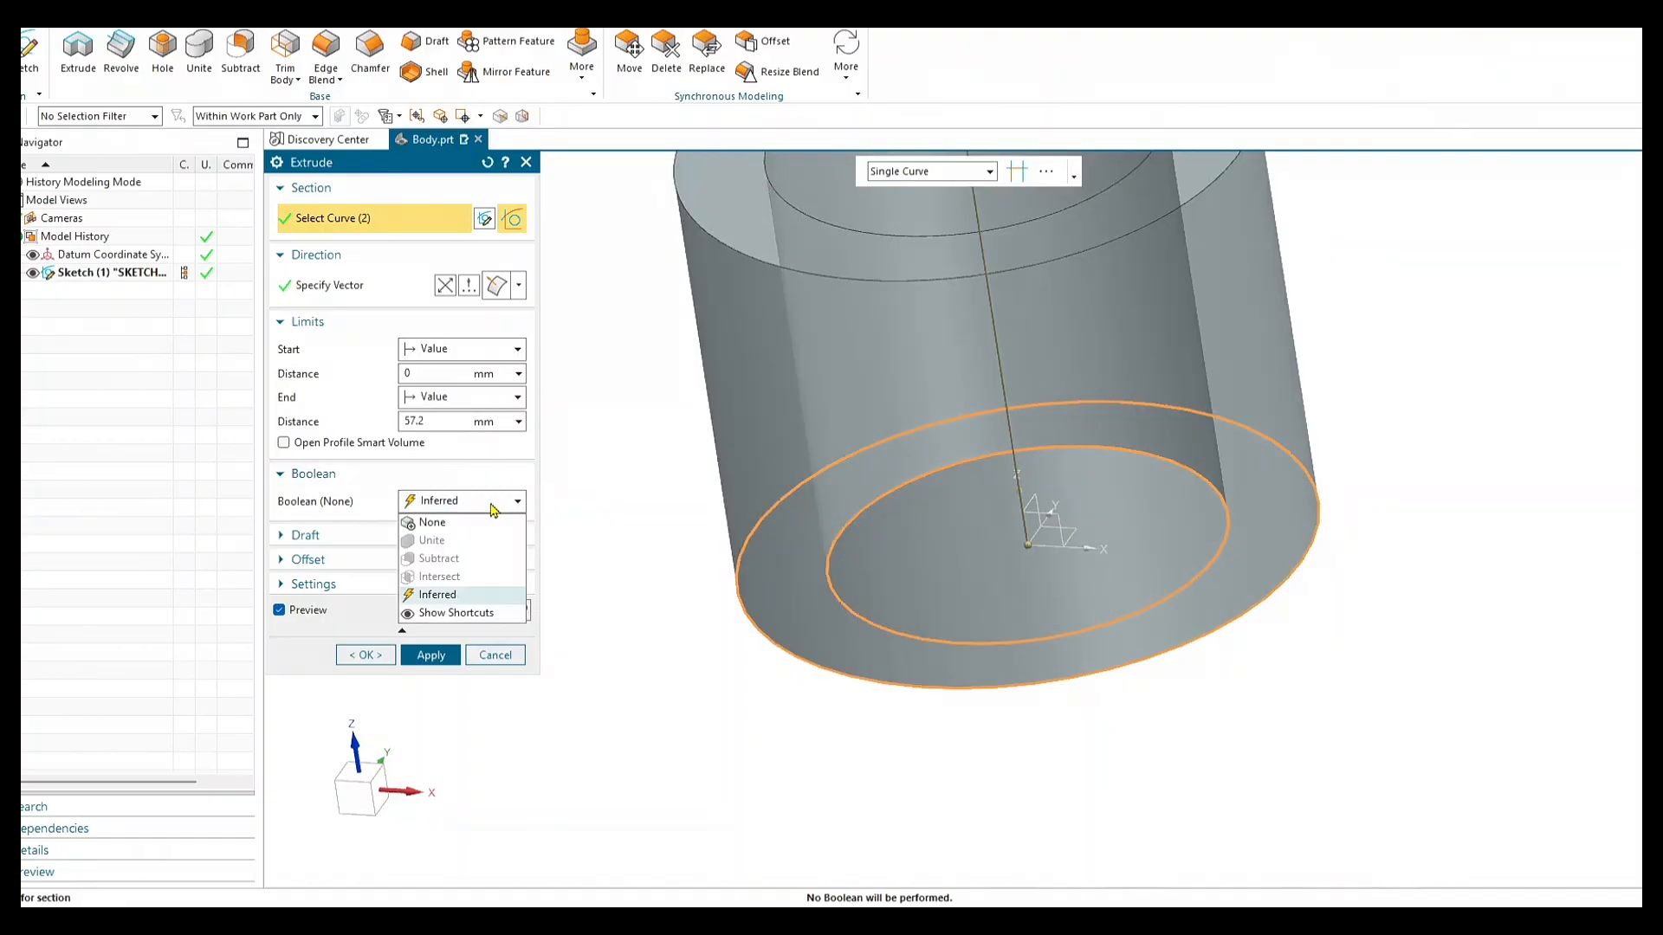
pyautogui.click(494, 504)
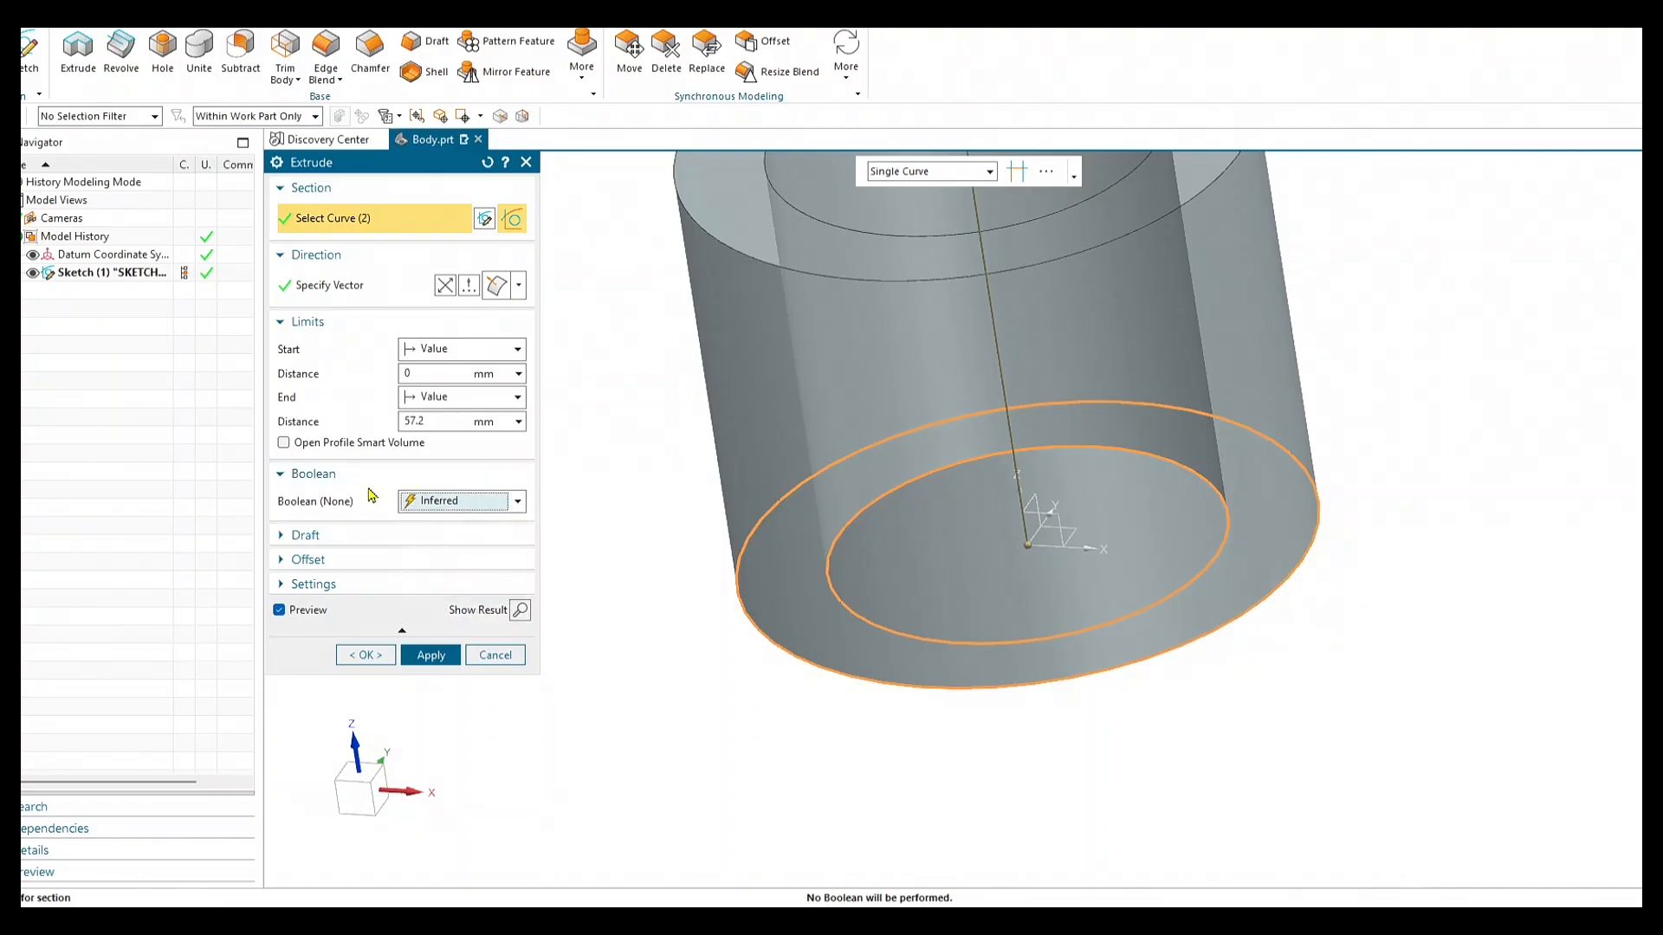
pyautogui.scroll(-2, 779, 487)
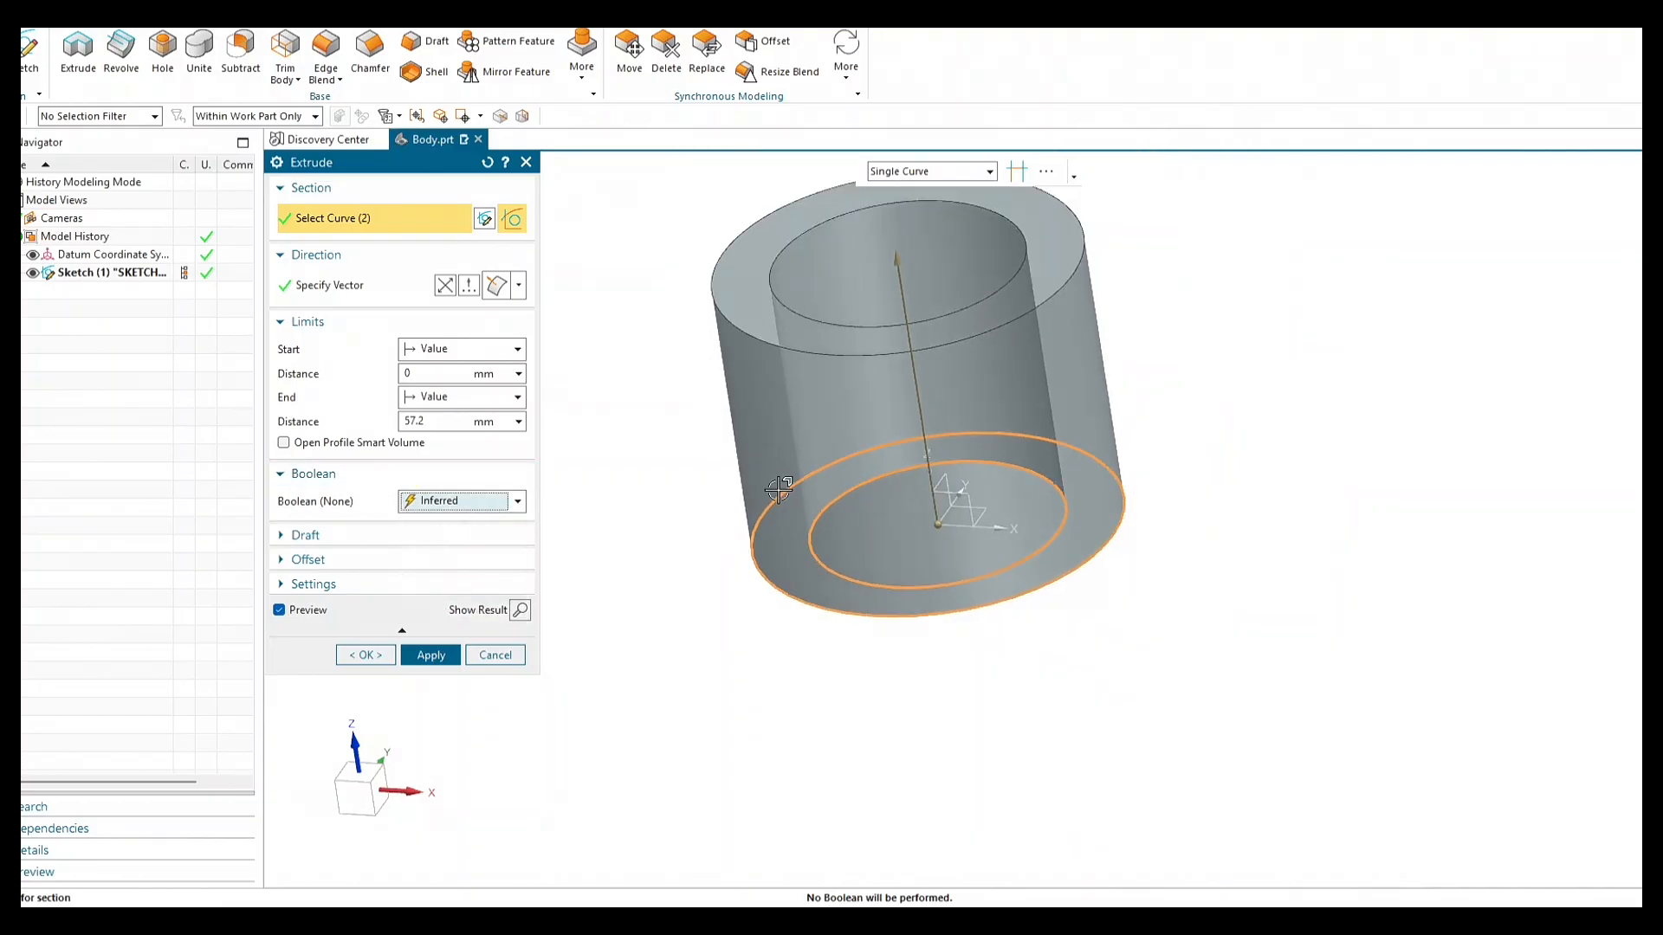
# Create the 57.2 mm hollow cylinder from the two-circle section, close Extrude, and inspect the body from below and in isometric view.
pyautogui.click(433, 656)
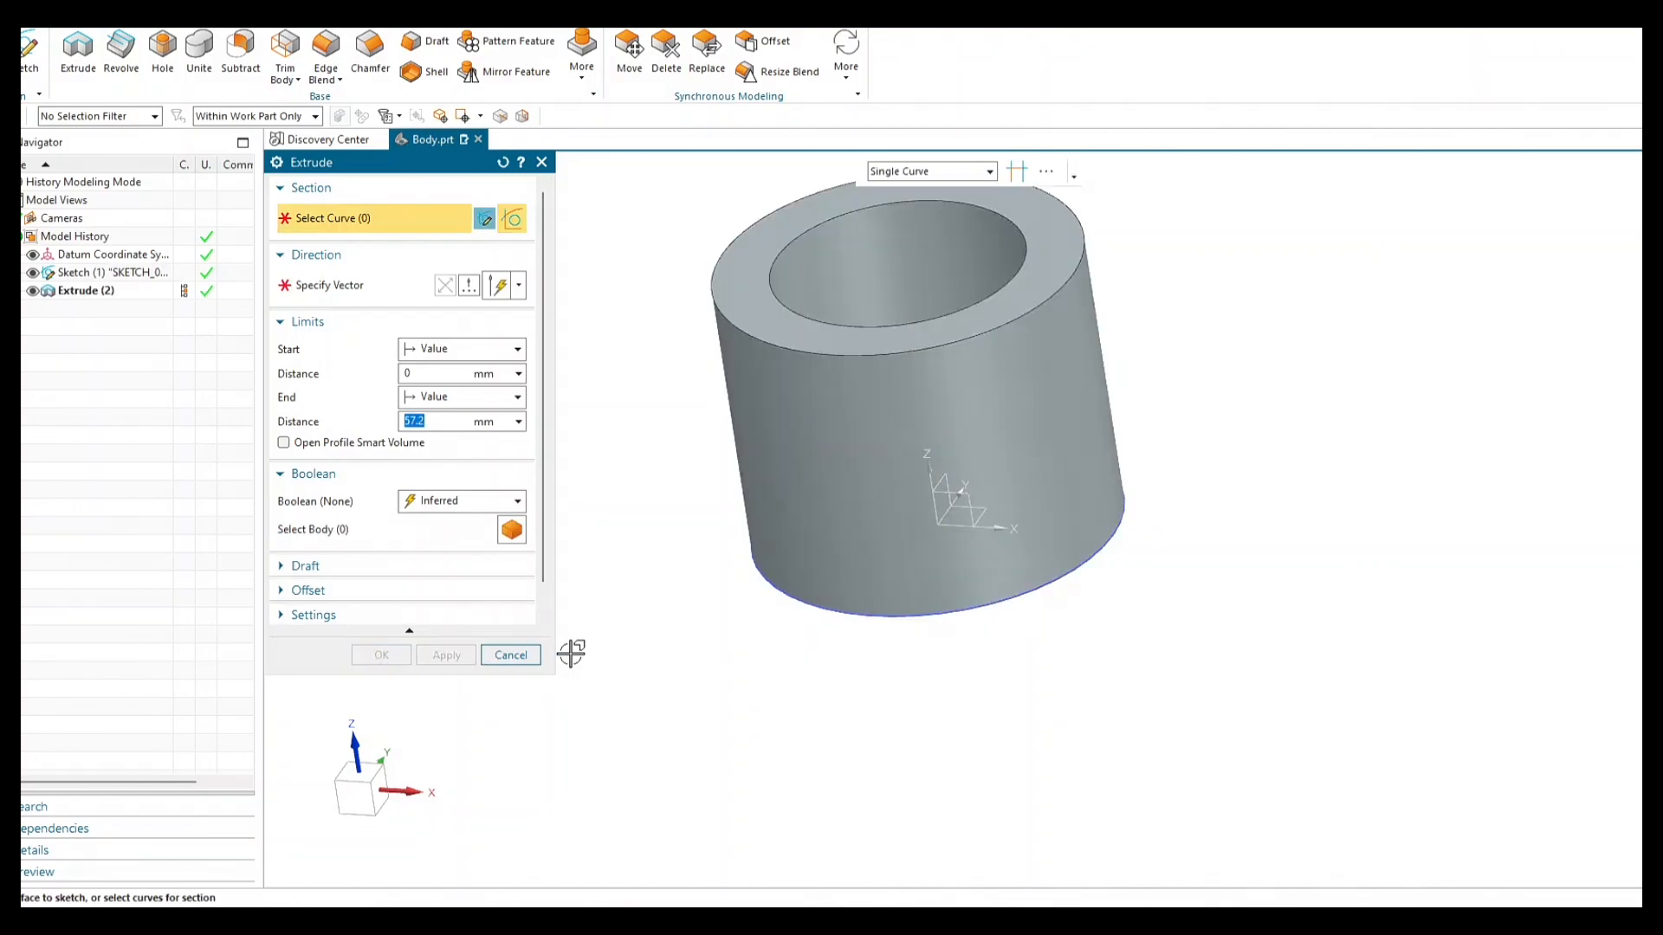
pyautogui.click(515, 656)
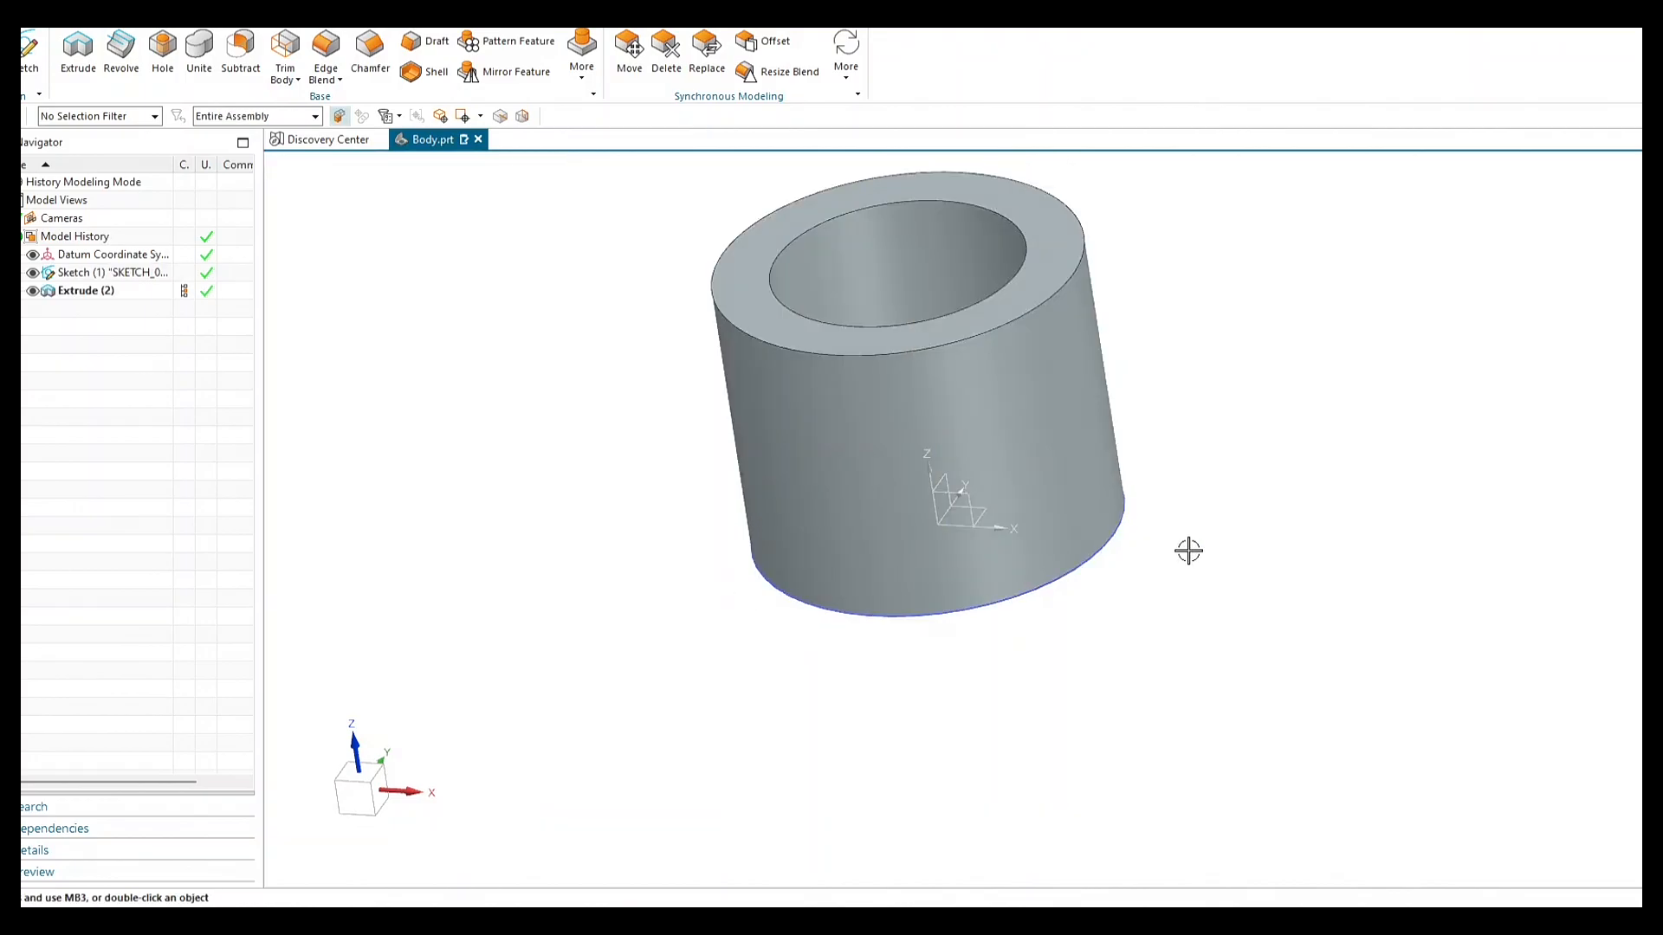
pyautogui.moveTo(1242, 525); pyautogui.dragTo(1113, 496, button='middle')
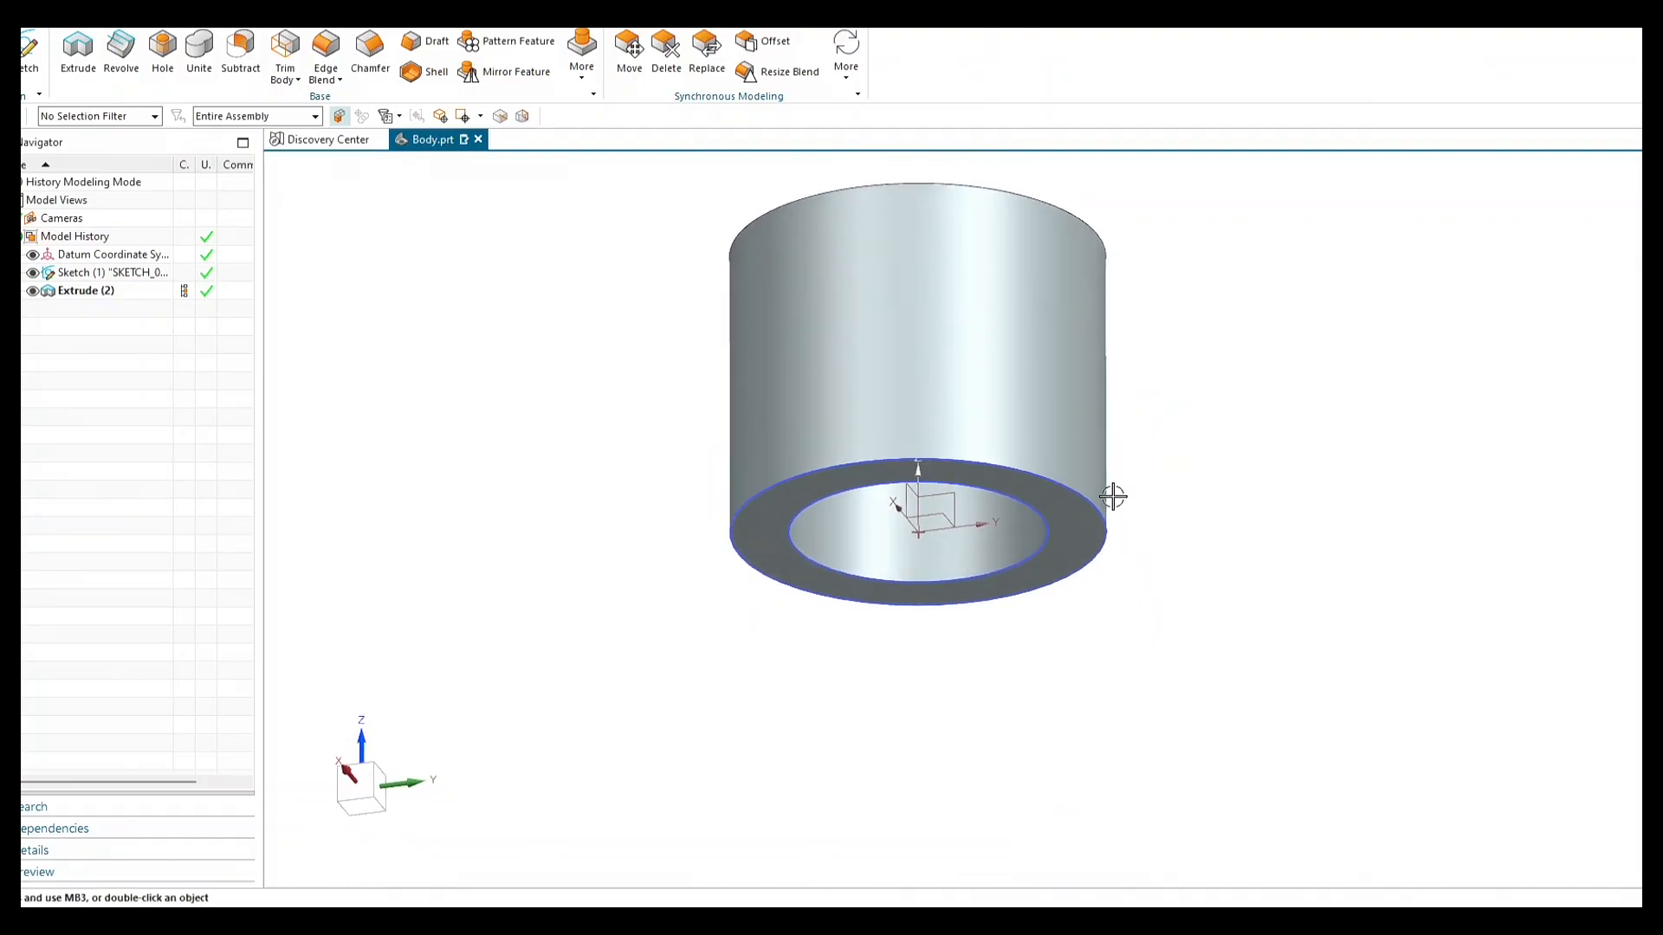
pyautogui.press('End')
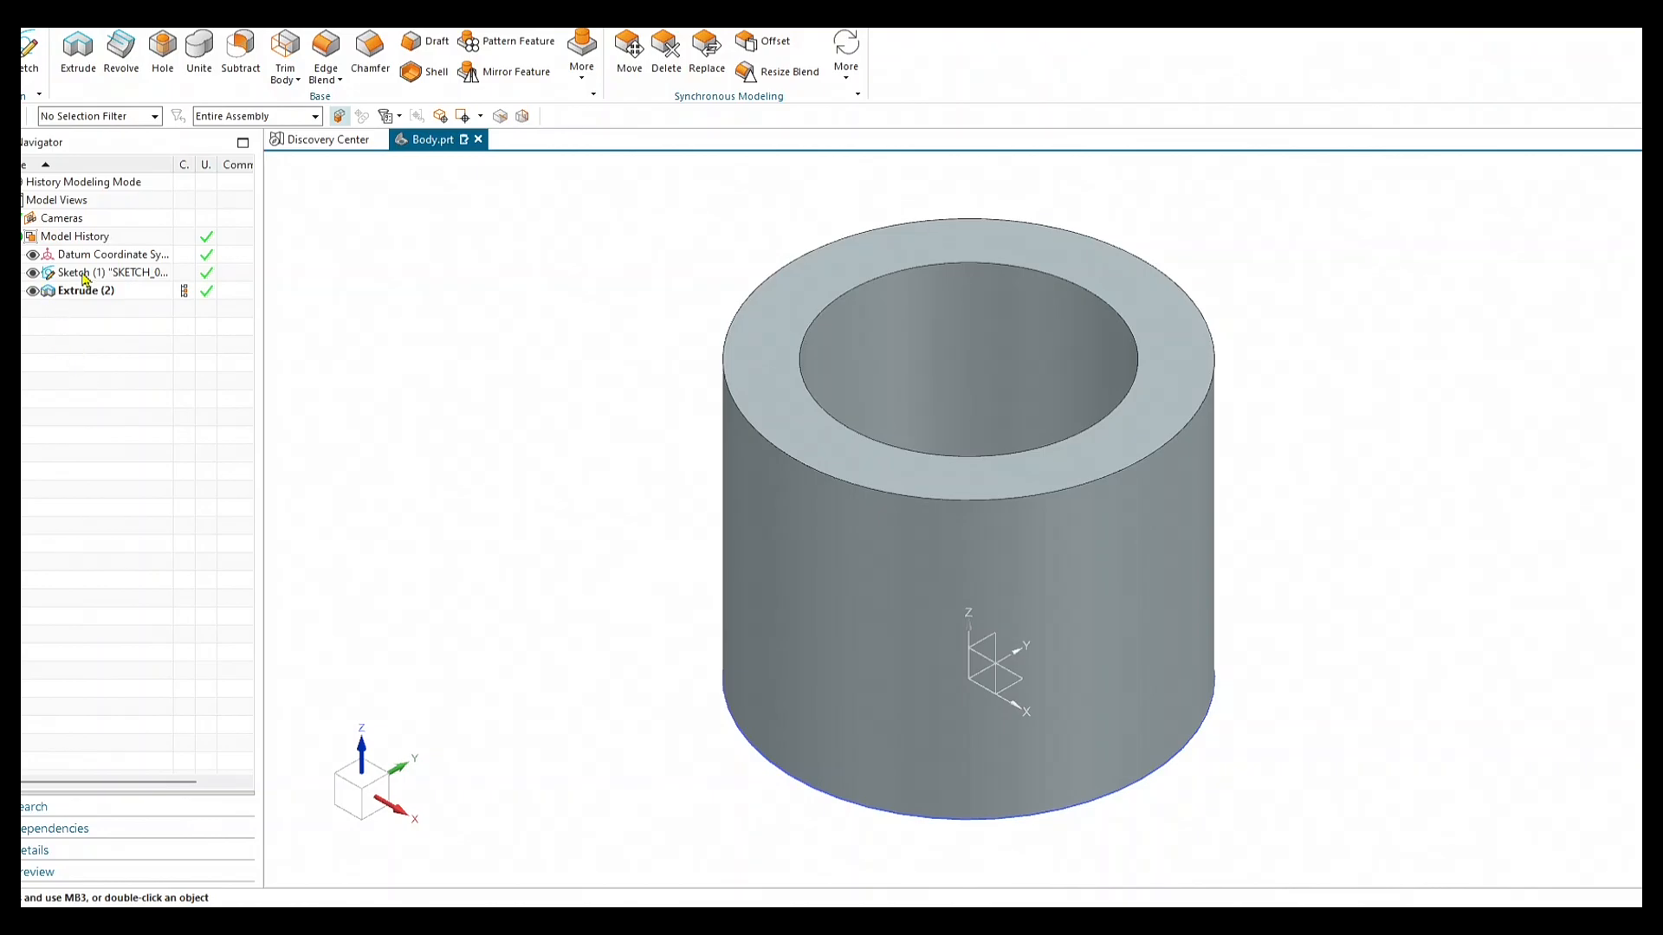
# Hide the first sketch so that only the extruded cylinder and the datum coordinate system stay displayed.
pyautogui.click(33, 273)
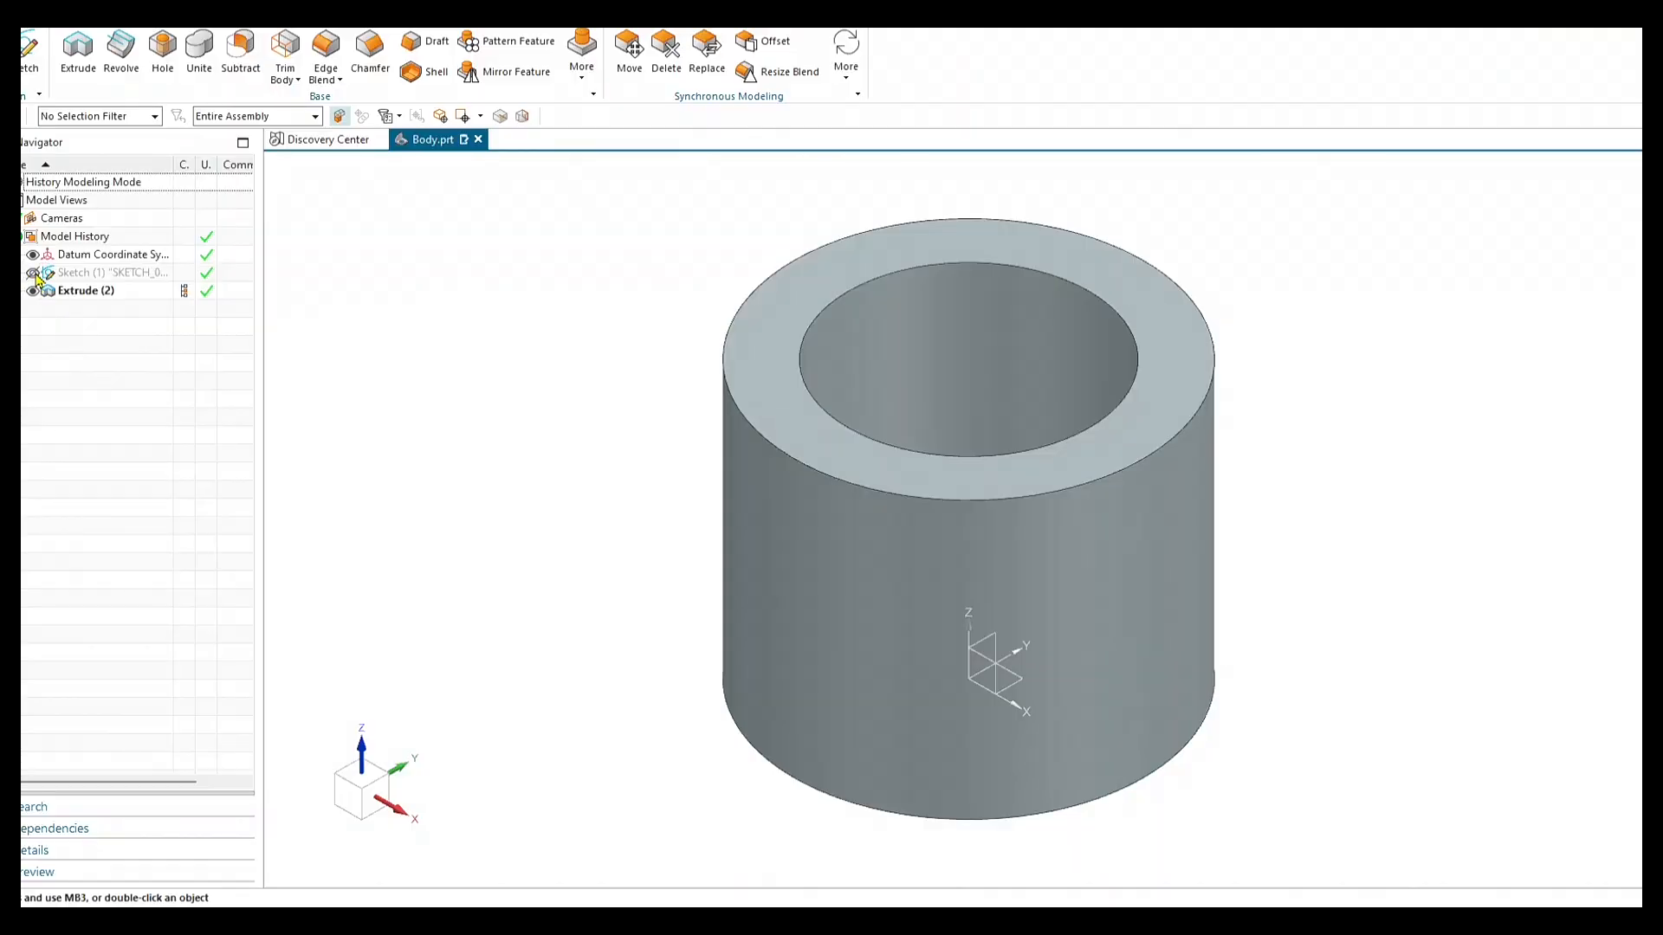
pyautogui.click(33, 273)
pyautogui.click(33, 274)
pyautogui.moveTo(880, 824)
pyautogui.mouseDown(button='middle')
pyautogui.moveTo(891, 713)
pyautogui.moveTo(884, 797)
pyautogui.mouseUp(button='middle')
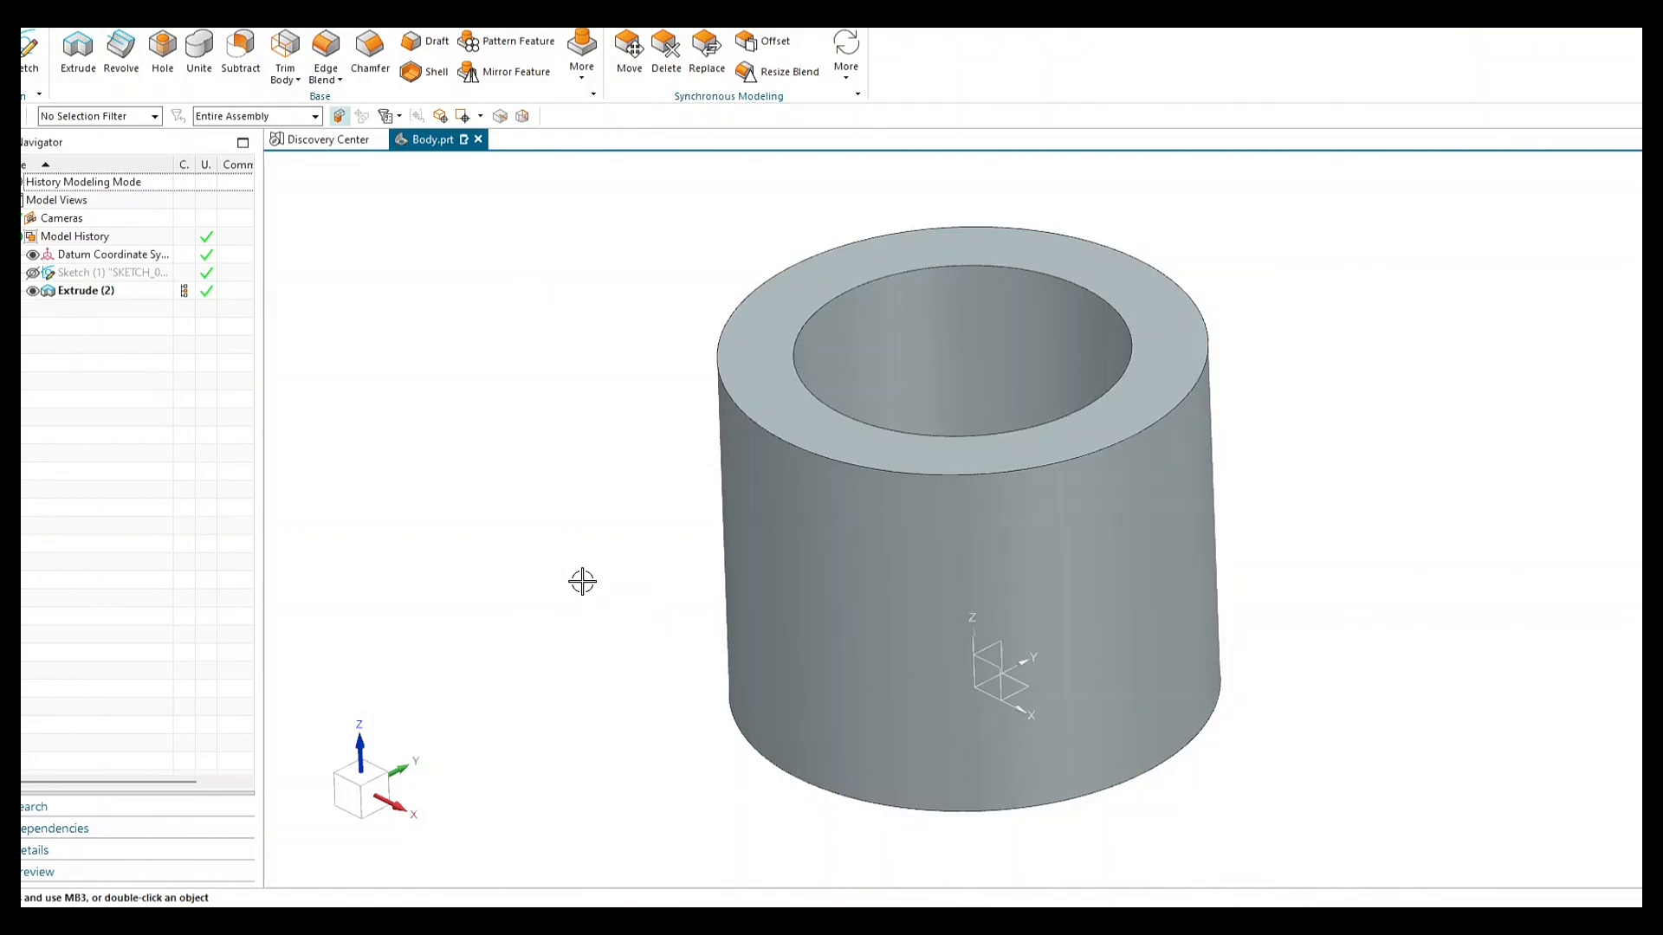
# Consult the mounting lugs in the Body drawing and start a new sketch on the cylinder's top ring face.
pyautogui.hotkey('alt', 'Tab')
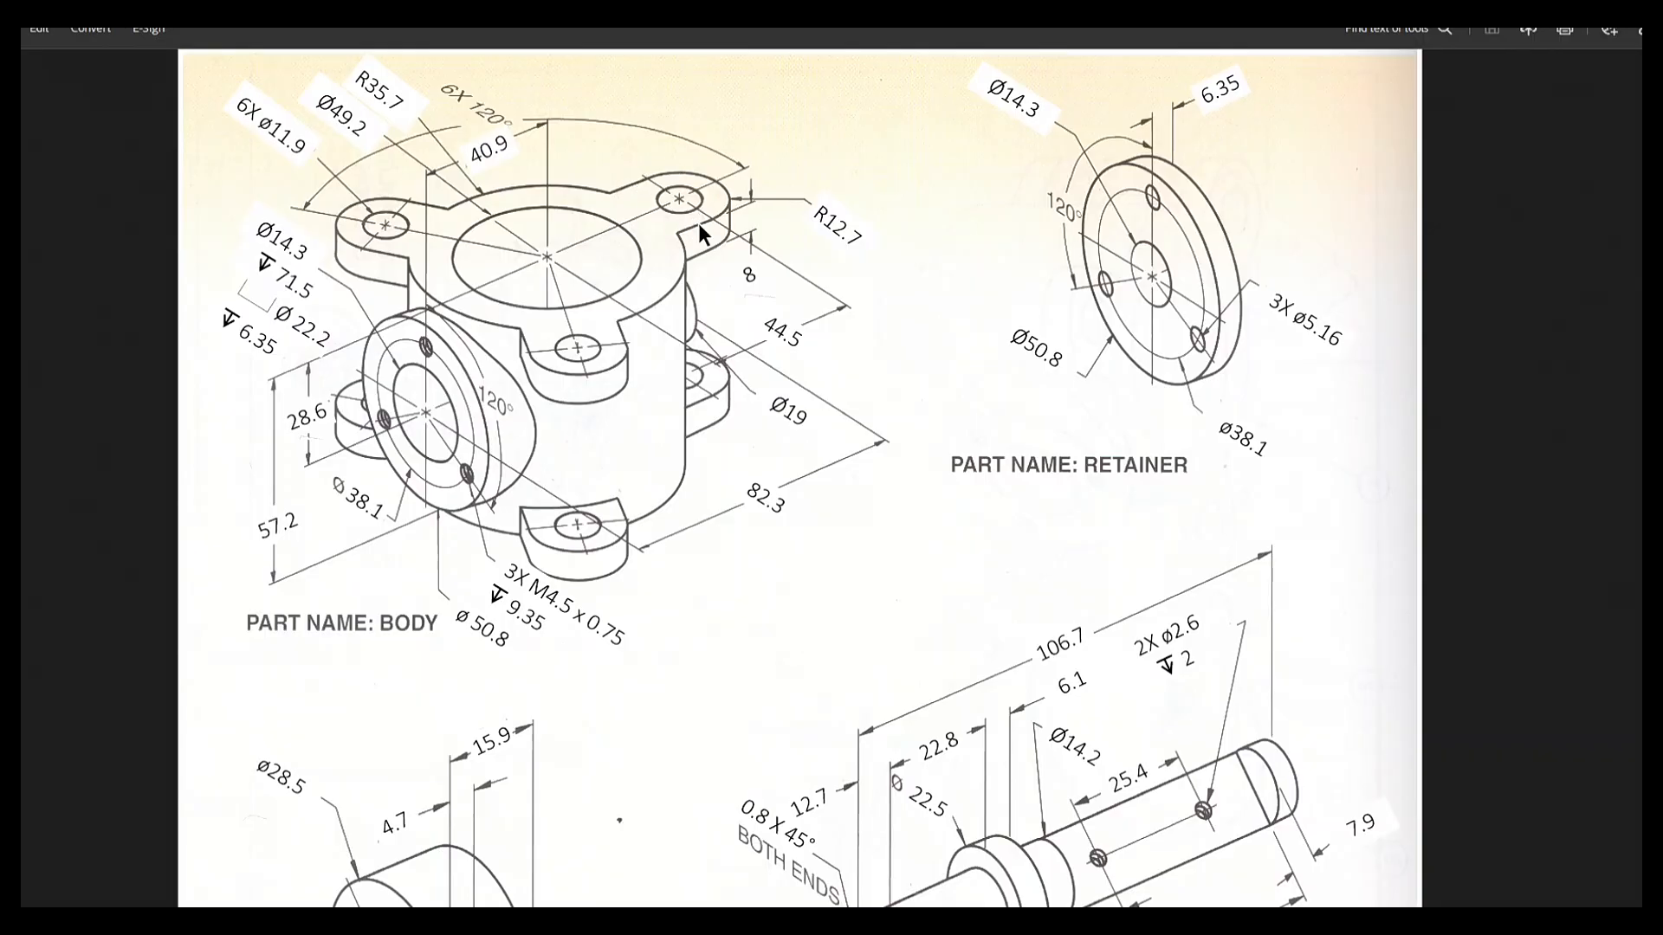
pyautogui.hotkey('alt', 'Tab')
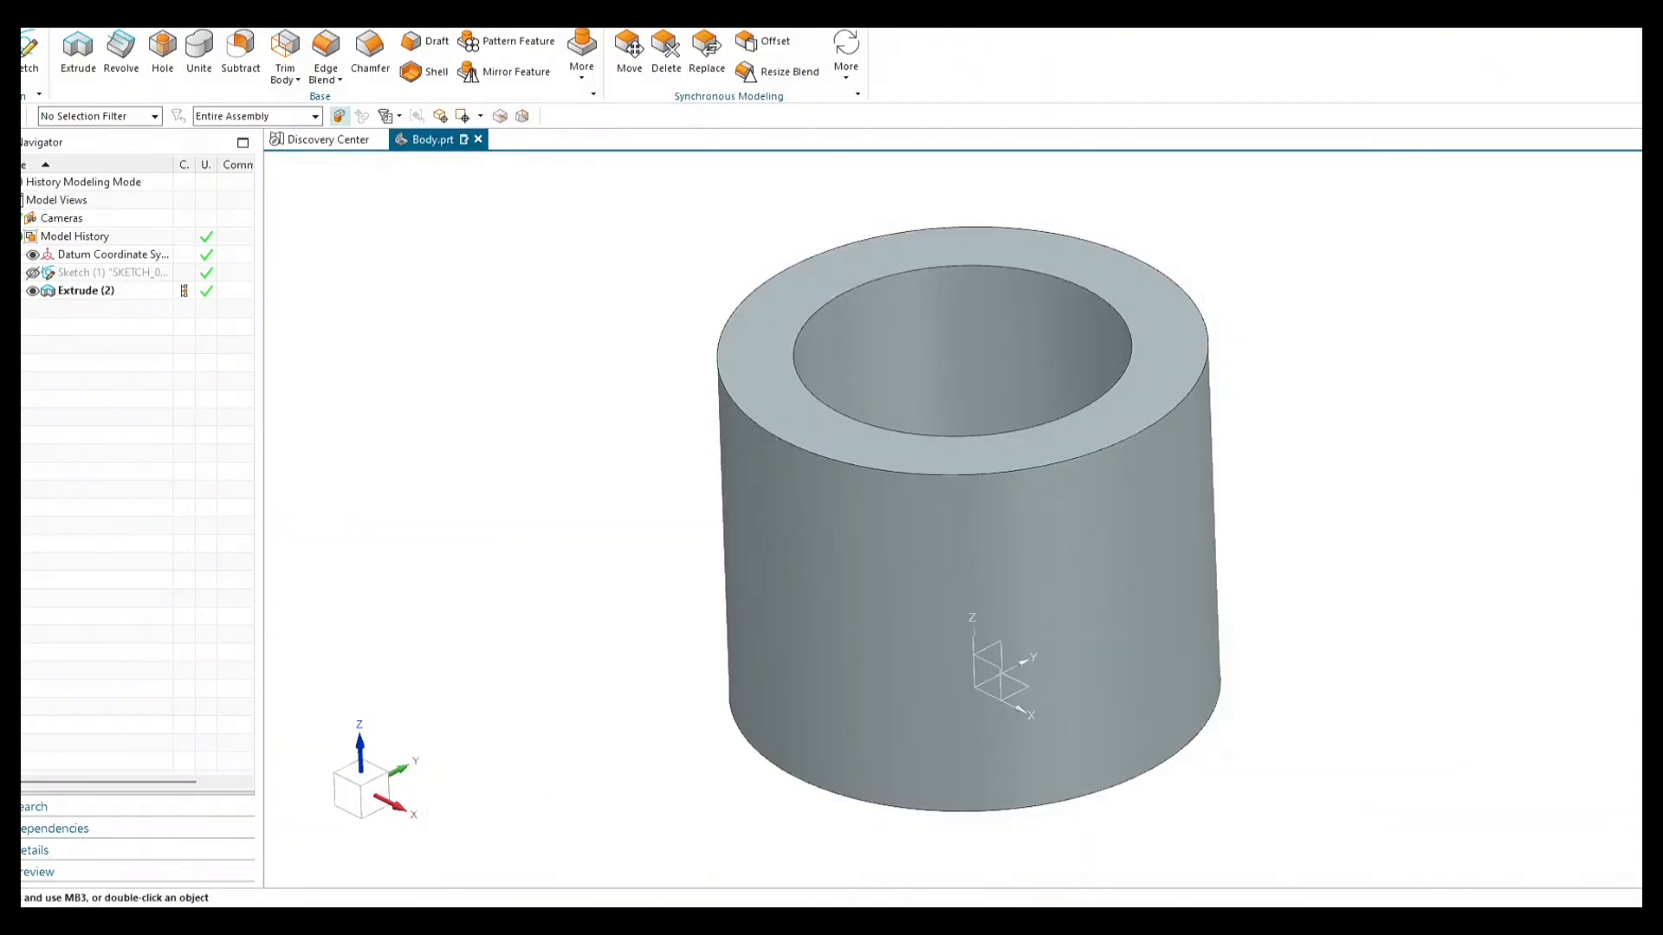
pyautogui.click(29, 52)
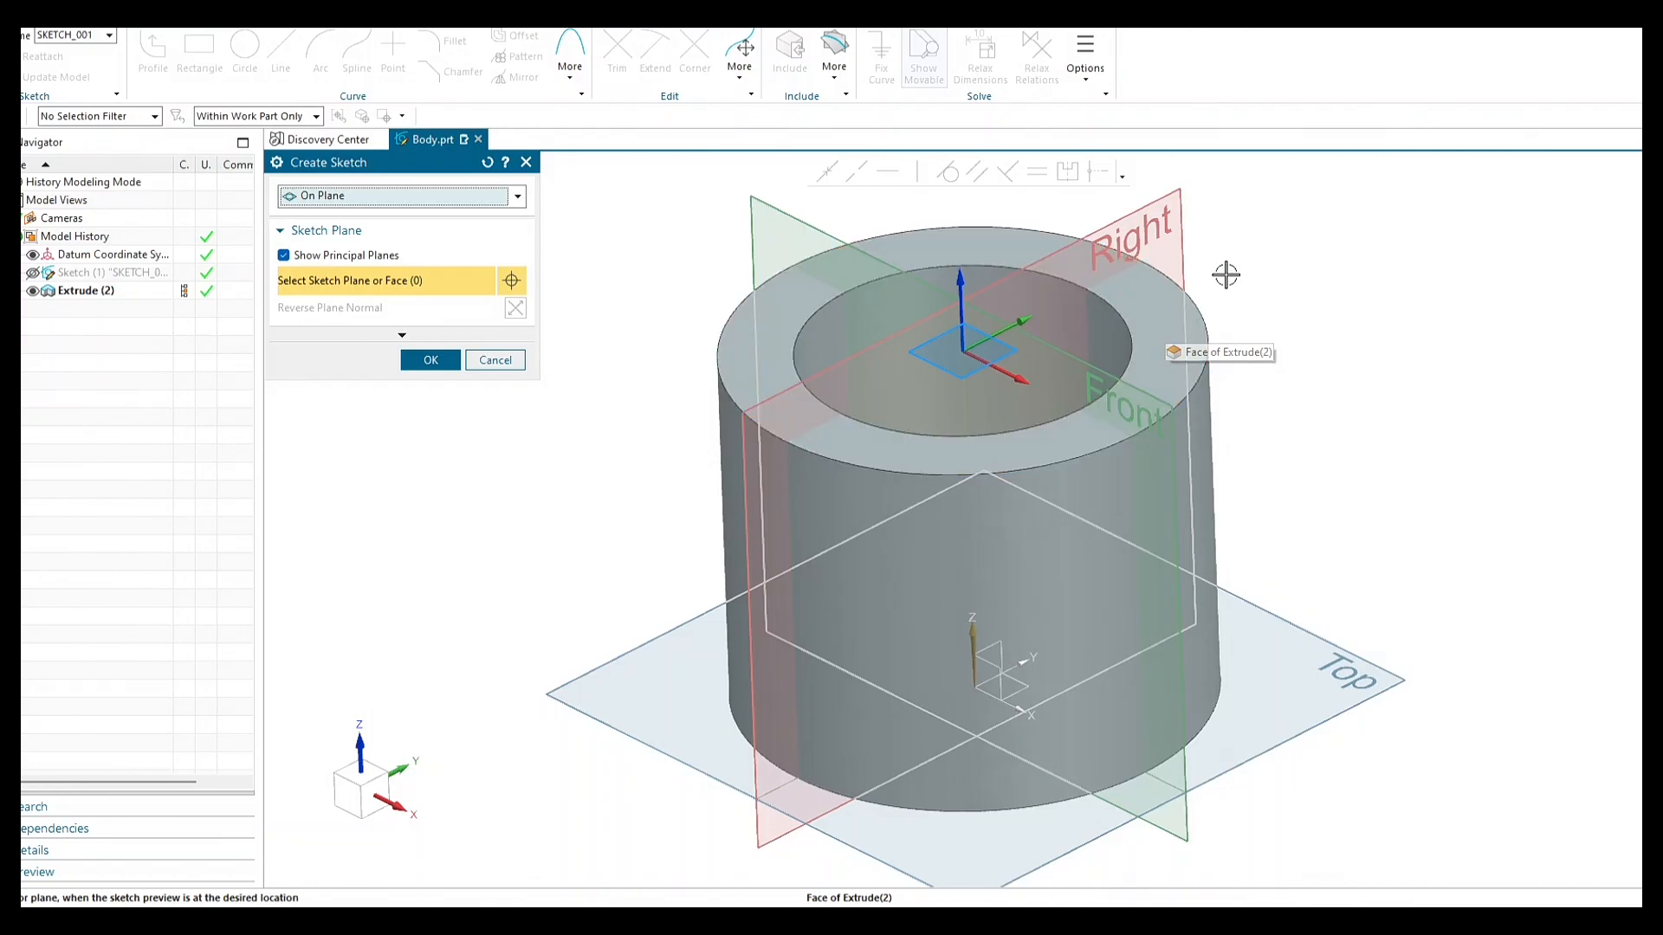
pyautogui.click(1188, 313)
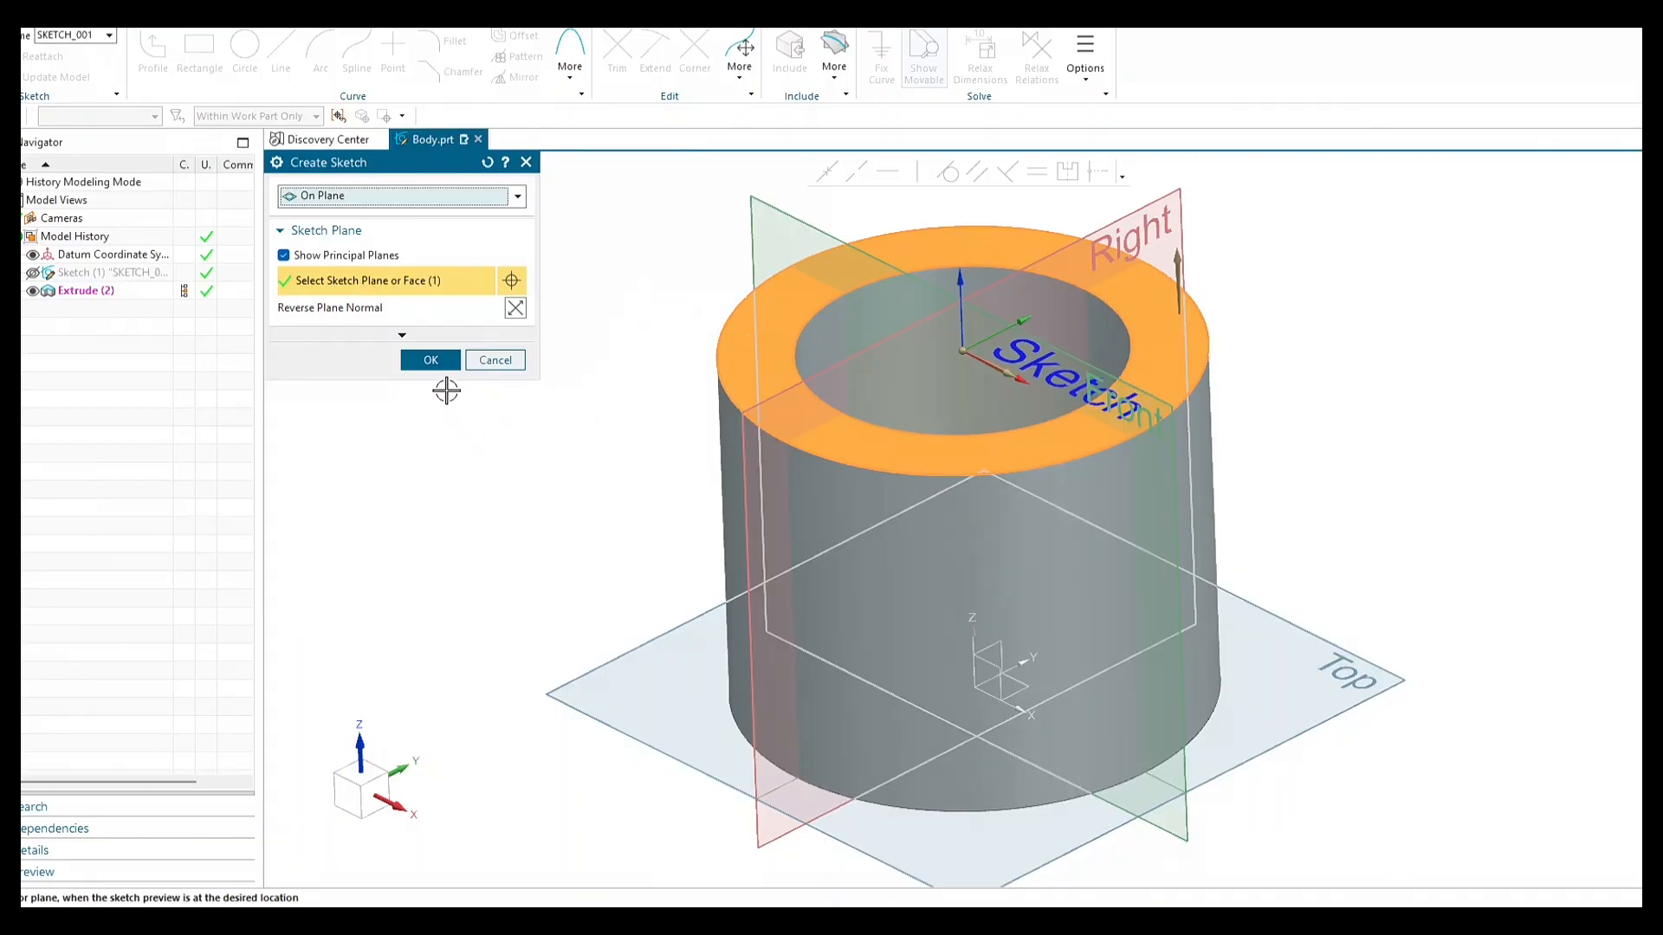
pyautogui.click(437, 362)
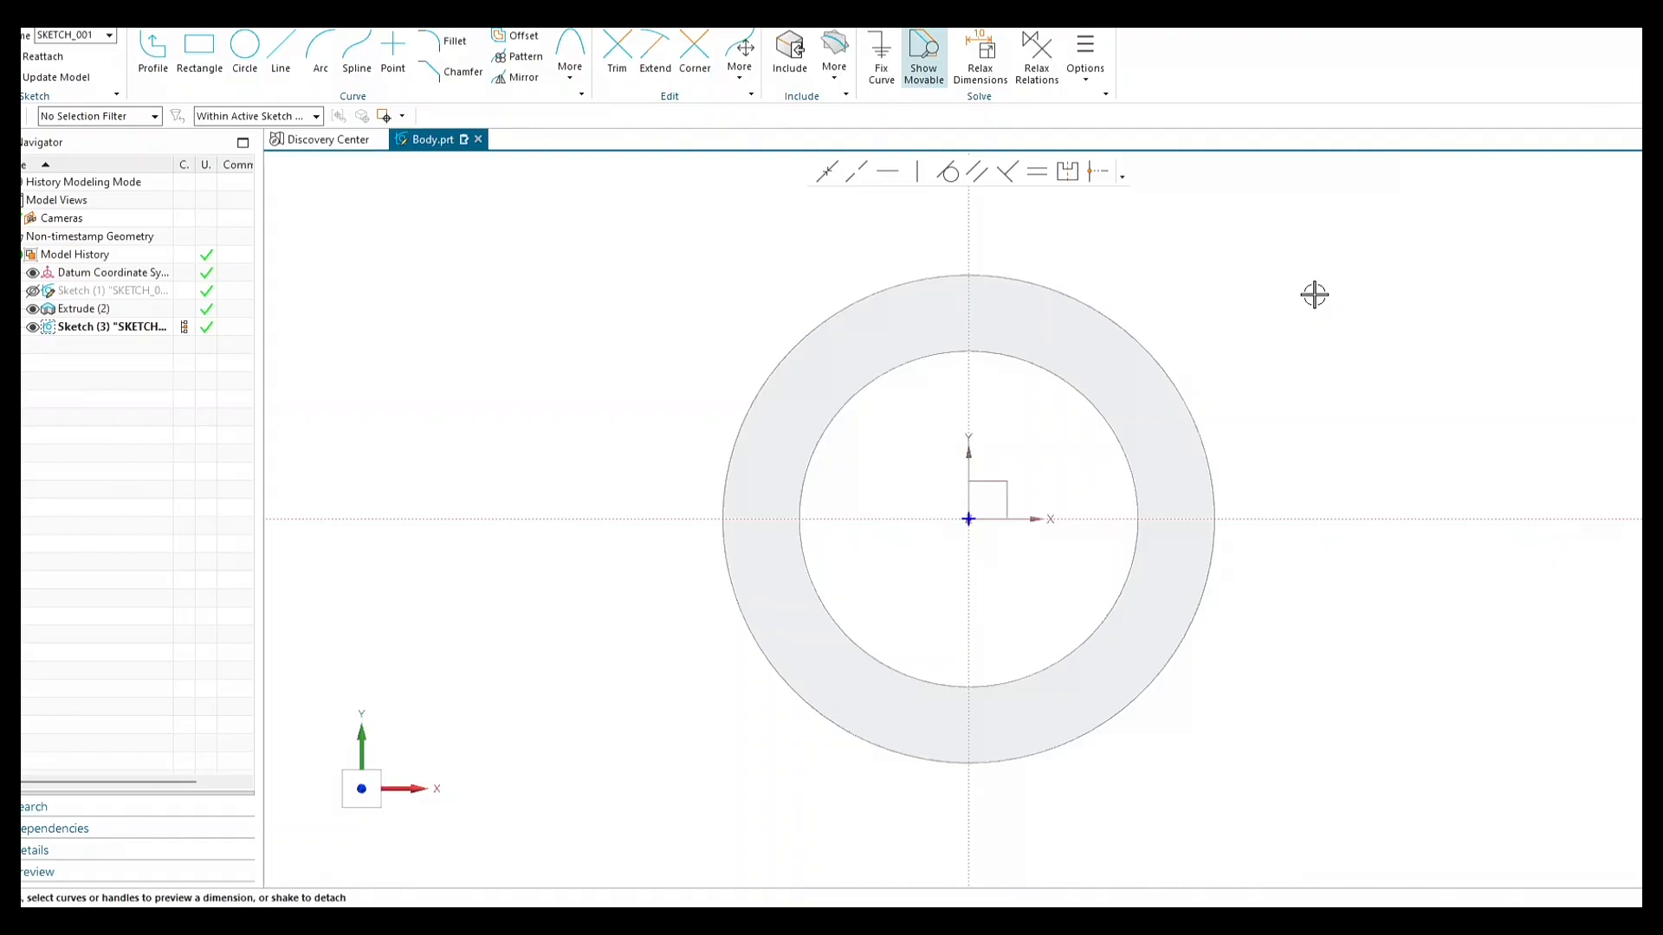
# Start a circle for the lug hole centred on the sketch's vertical axis at XC 0, YC 44.5, following the Body drawing.
pyautogui.moveTo(1314, 294)
pyautogui.keyDown('shift'); pyautogui.mouseDown(button='middle')
pyautogui.moveTo(1325, 355)
pyautogui.moveTo(1297, 360)
pyautogui.mouseUp(button='middle'); pyautogui.keyUp('shift')
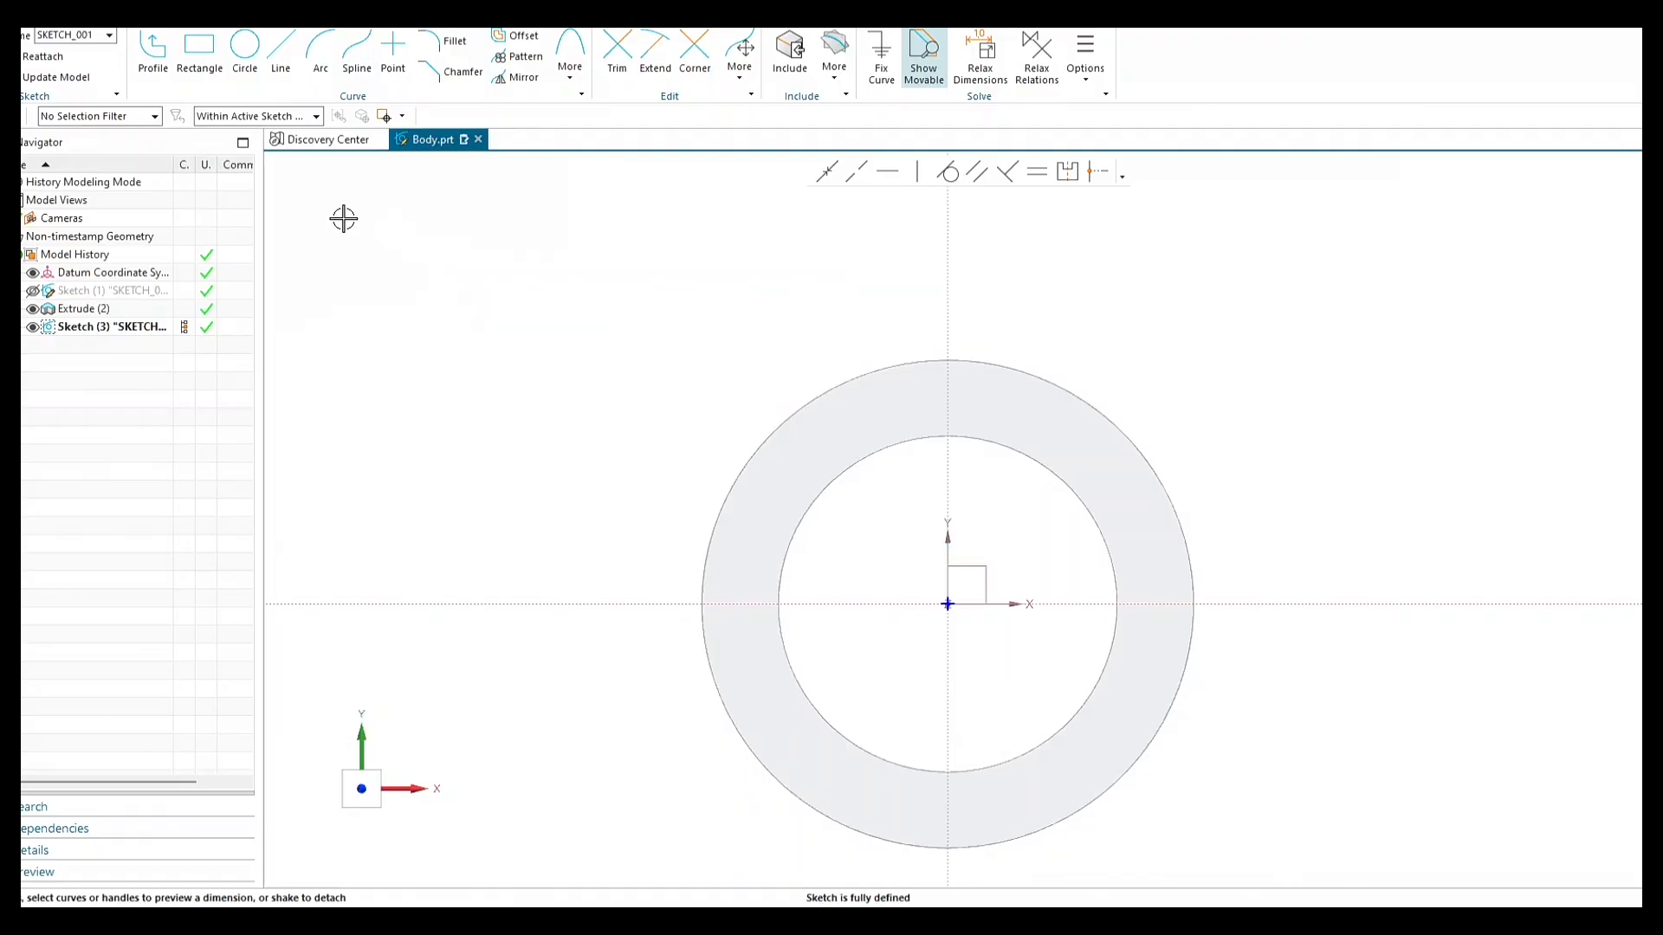
pyautogui.click(245, 48)
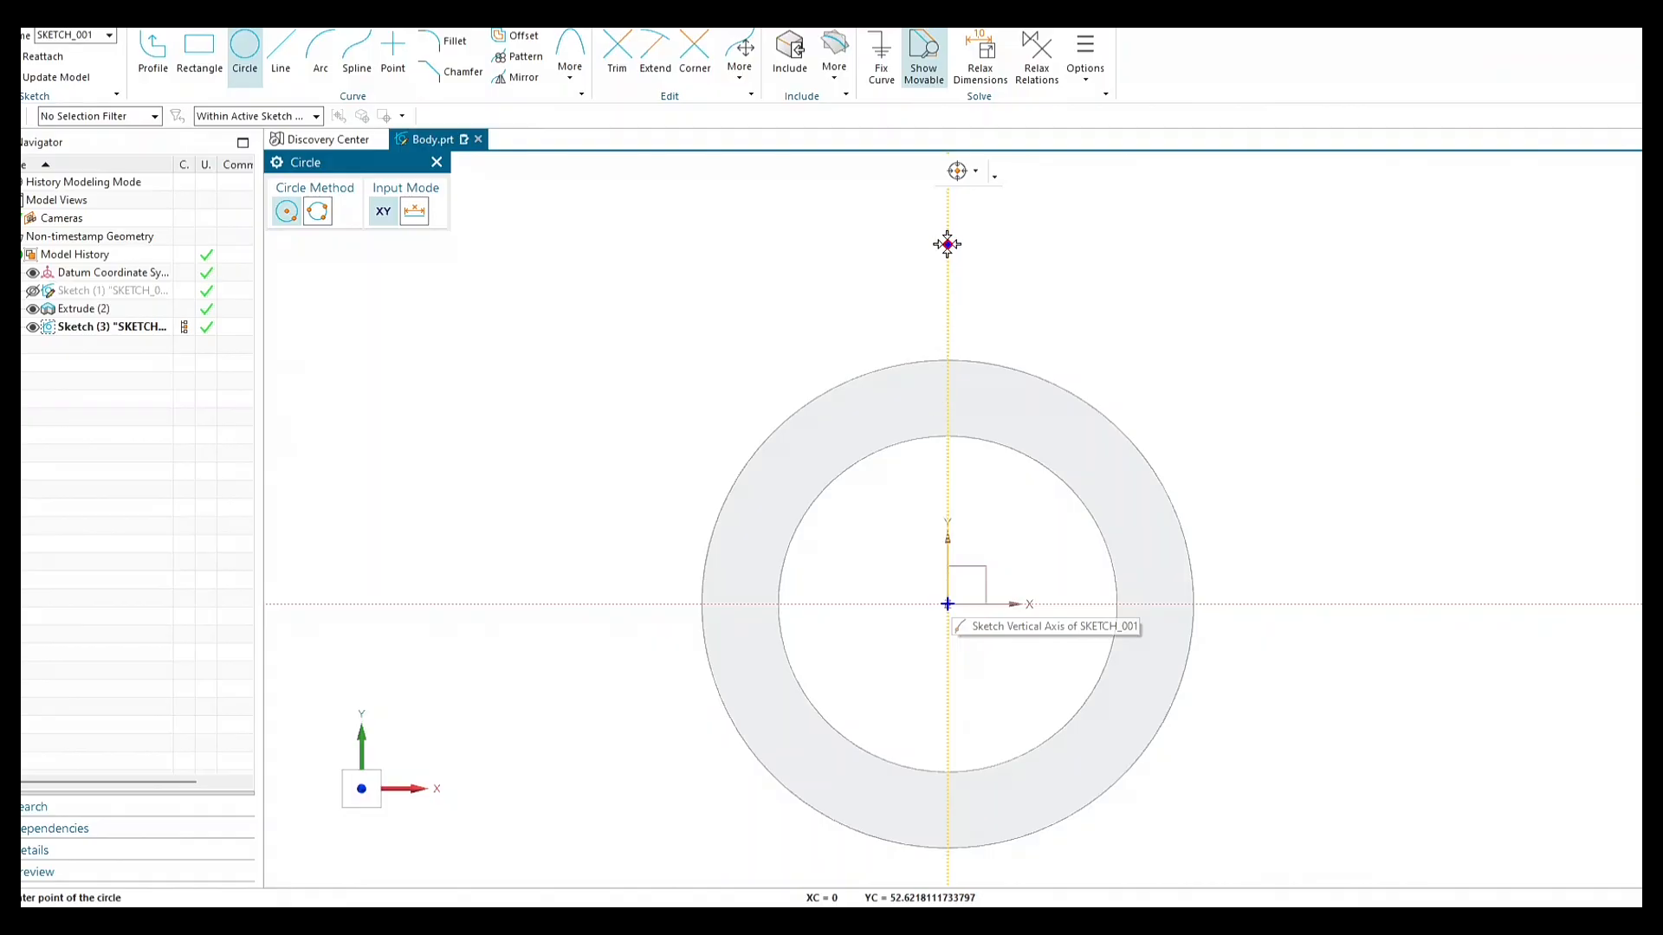
pyautogui.moveTo(947, 242)
pyautogui.hotkey('alt', 'Tab')
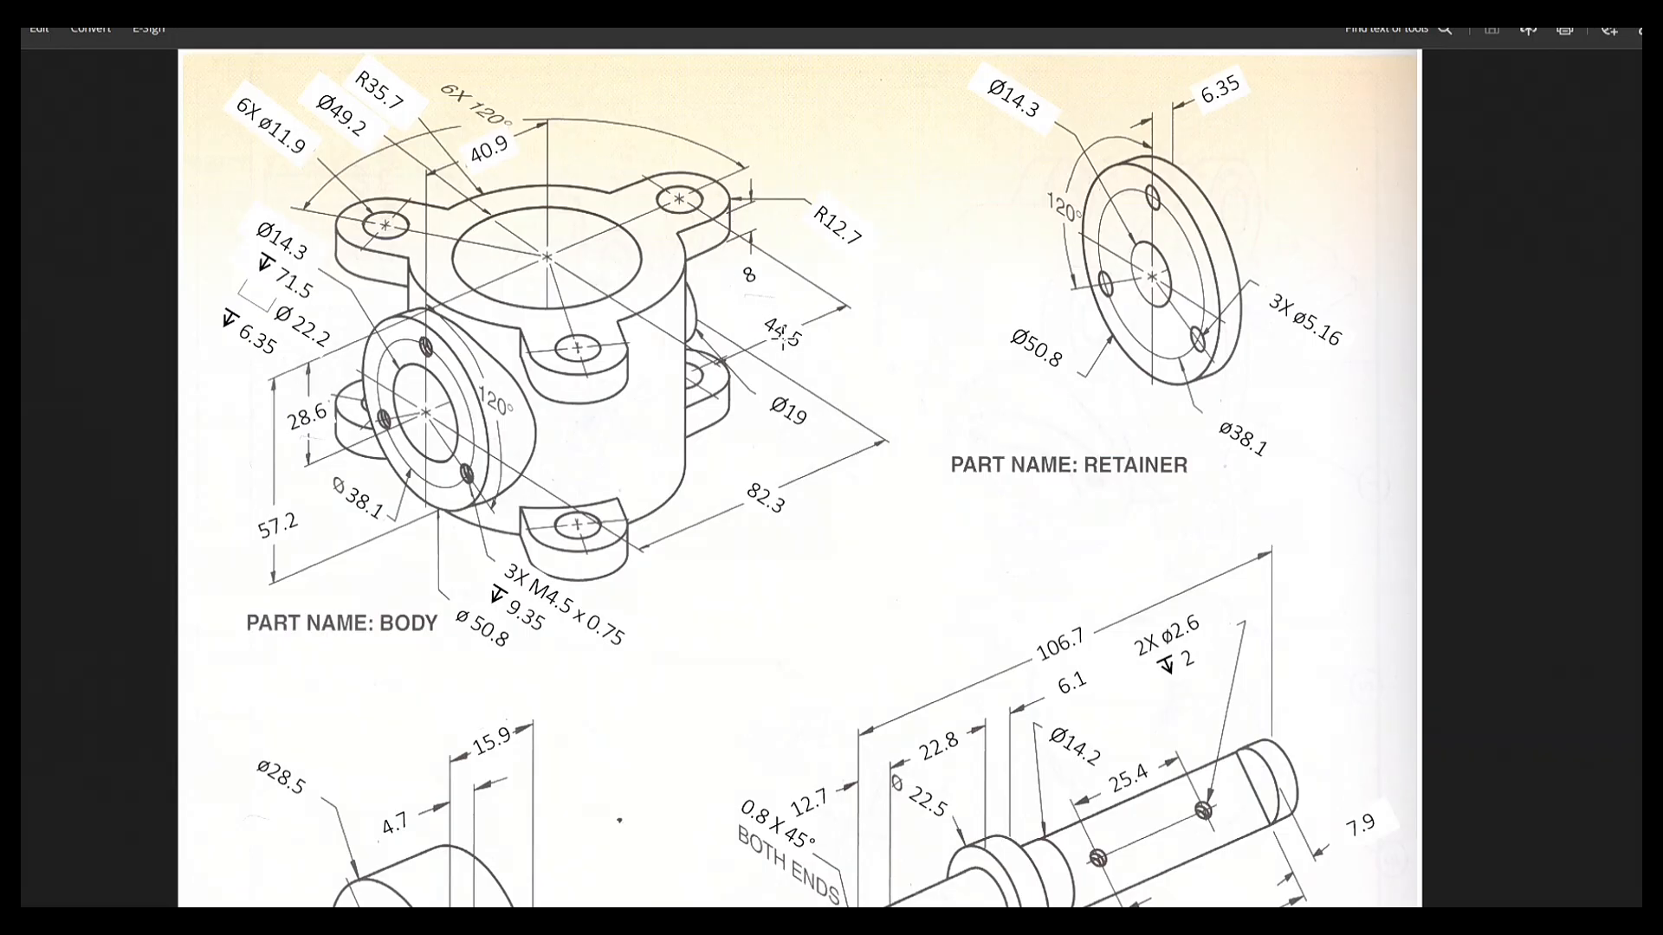
pyautogui.hotkey('alt', 'Tab')
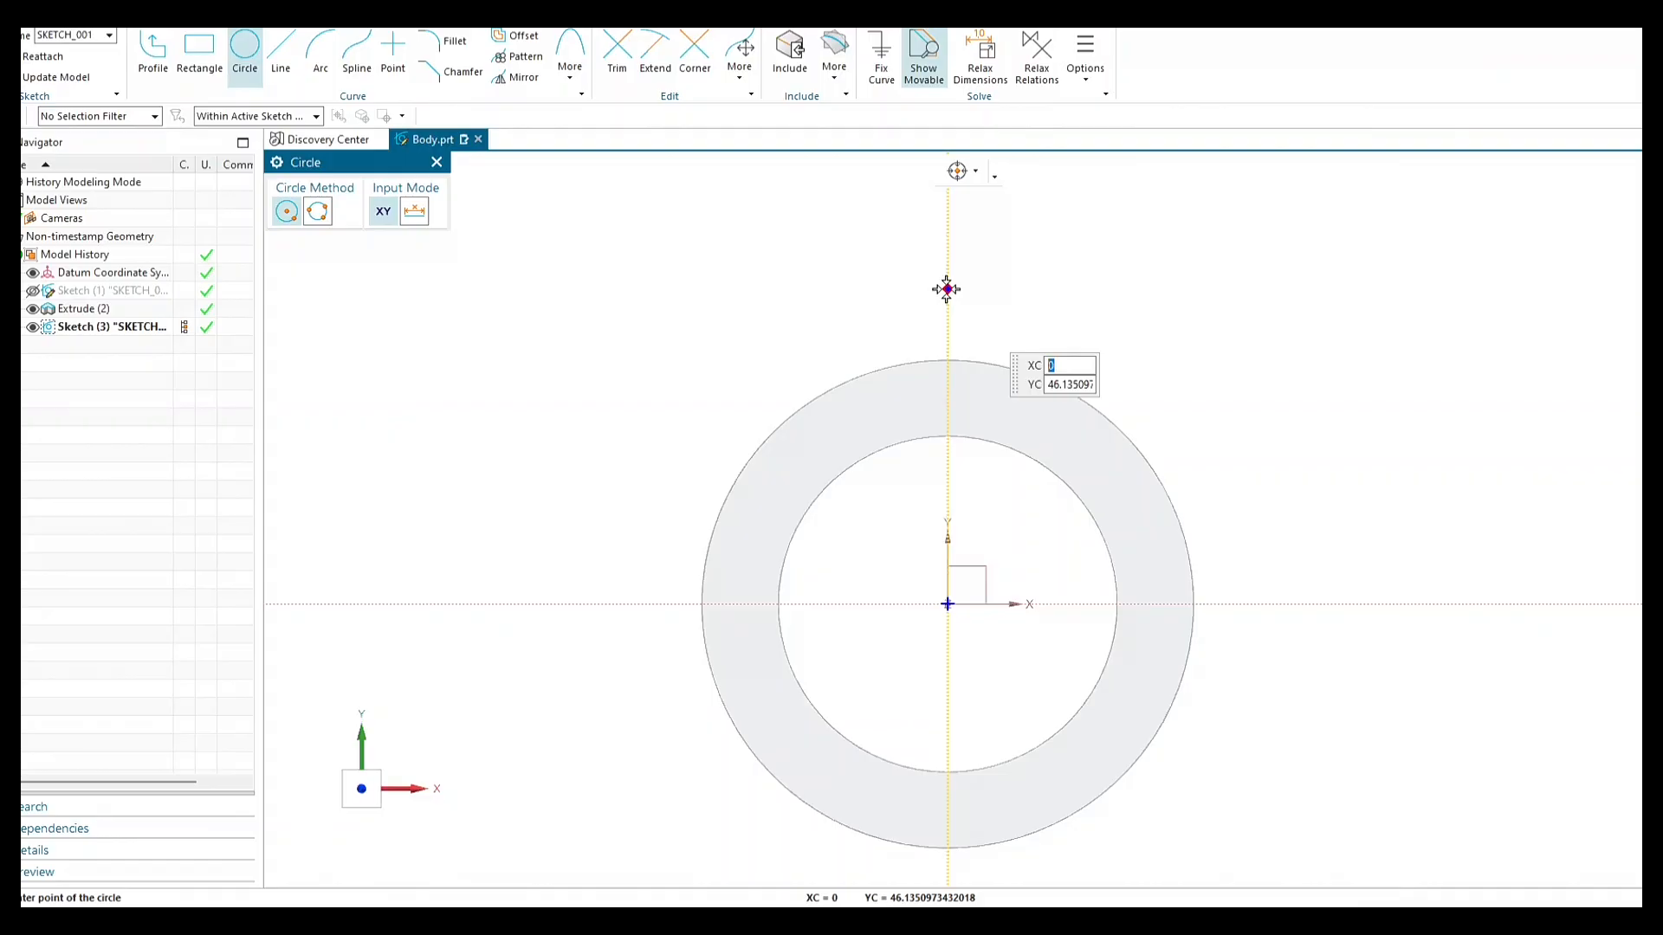
pyautogui.press('Tab')
pyautogui.write('44.5')
pyautogui.press('Tab')
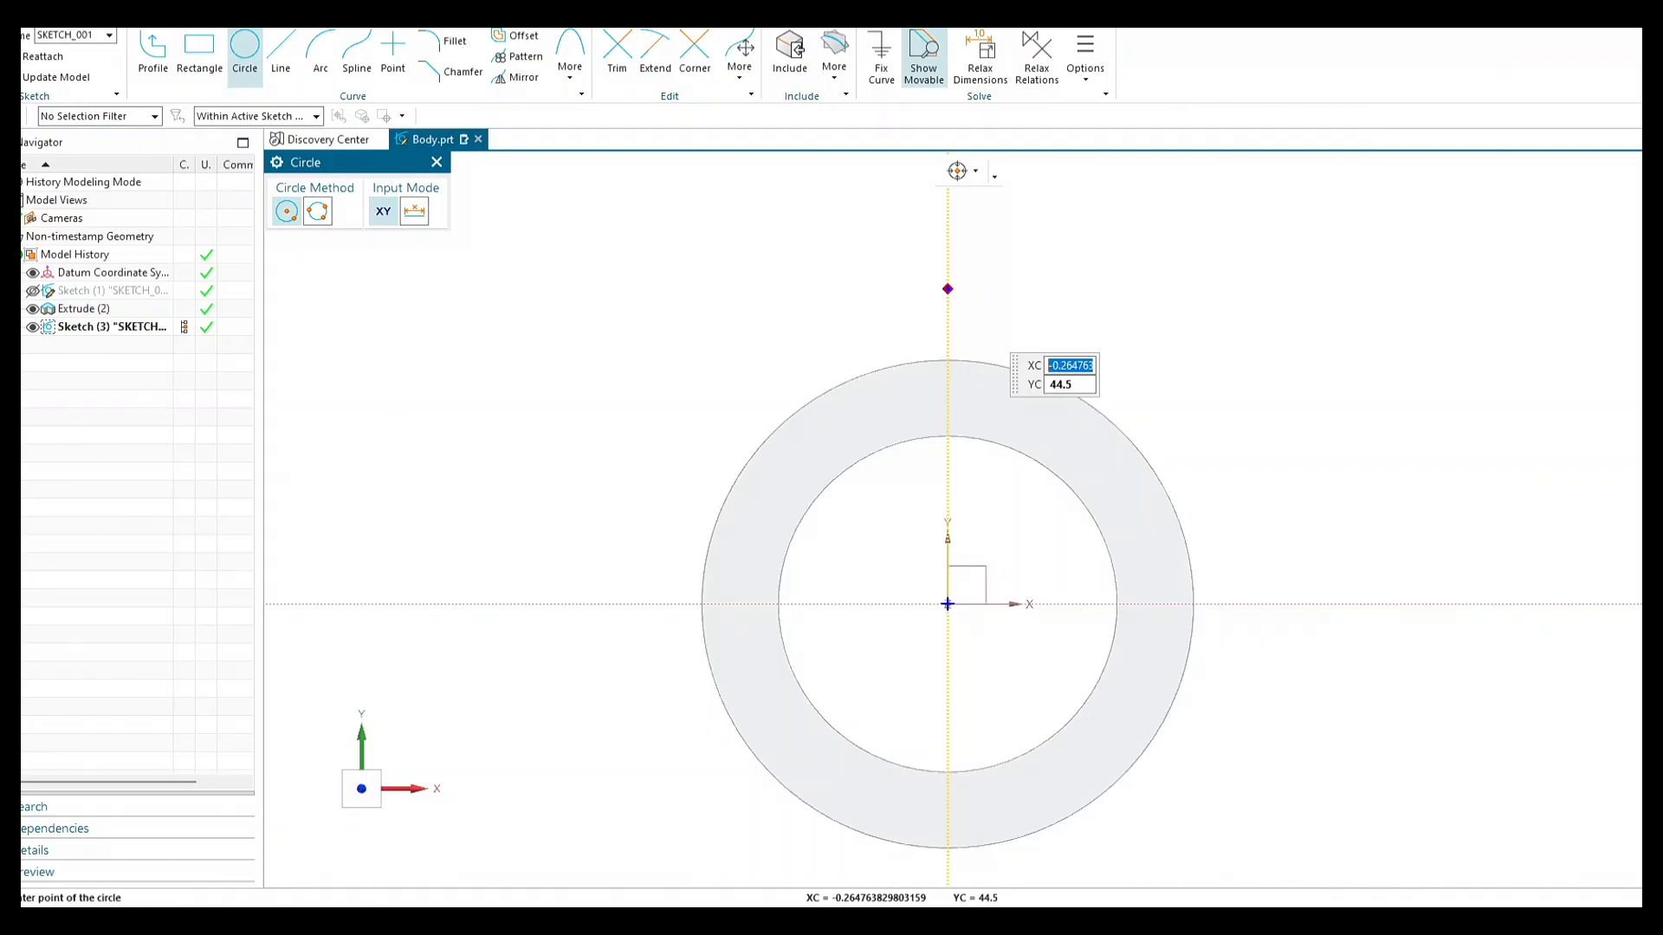
pyautogui.write('0')
pyautogui.press('Return')
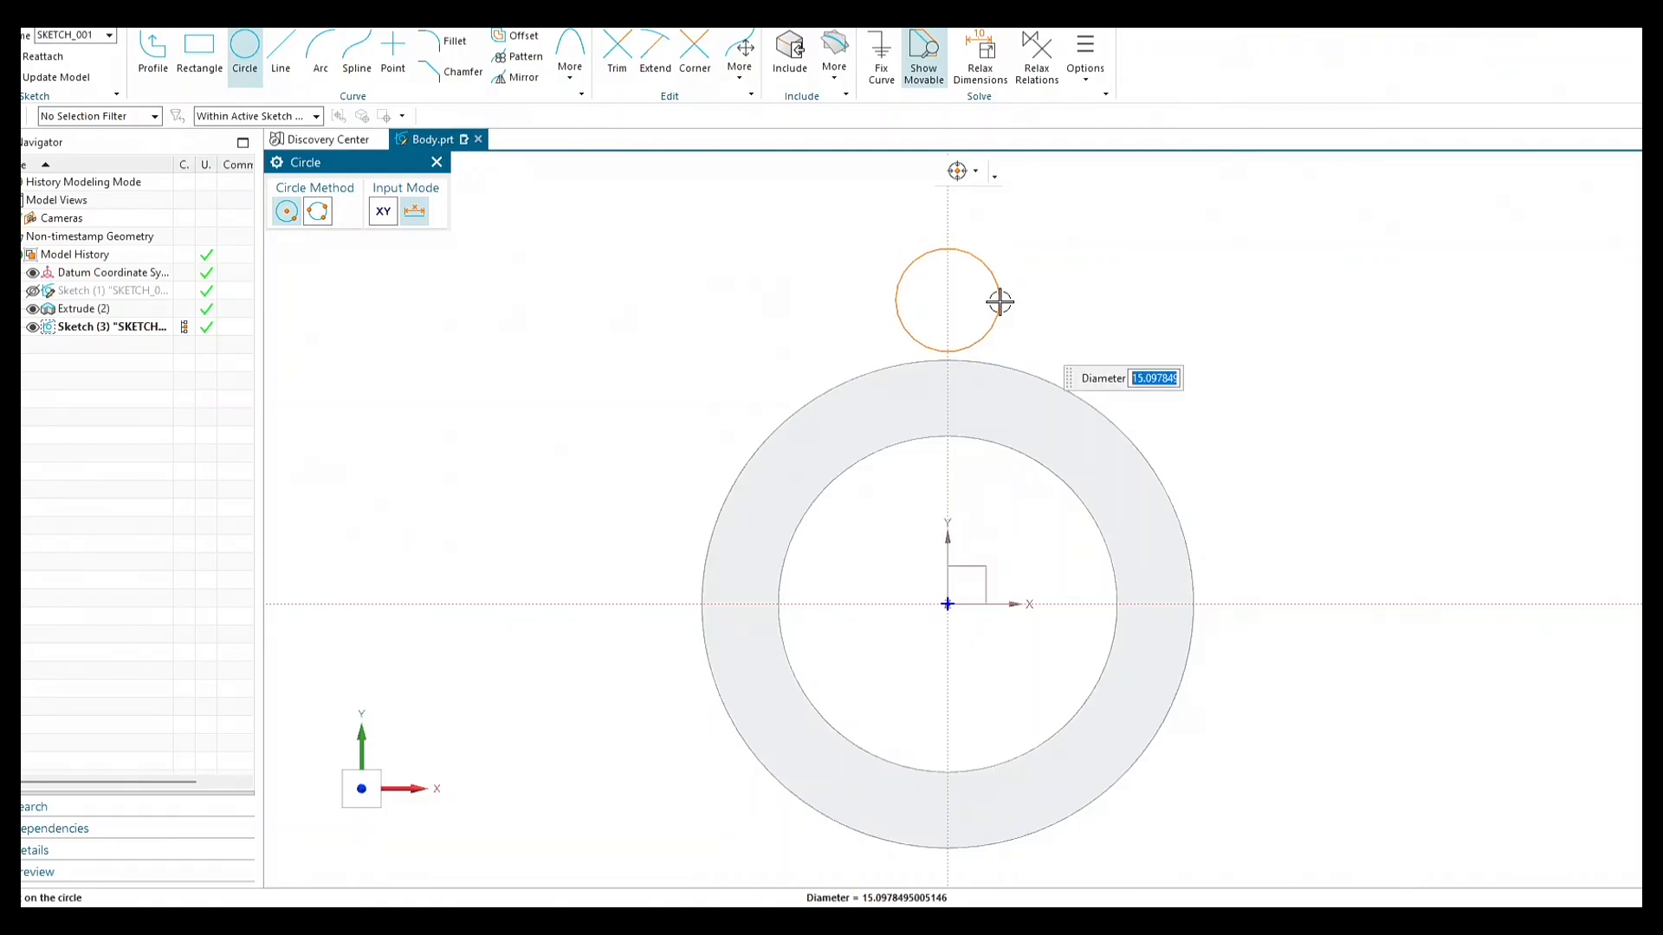
# Complete the lug hole circle with a diameter of 11.9 mm, as given in the Body drawing.
pyautogui.hotkey('alt', 'Tab')
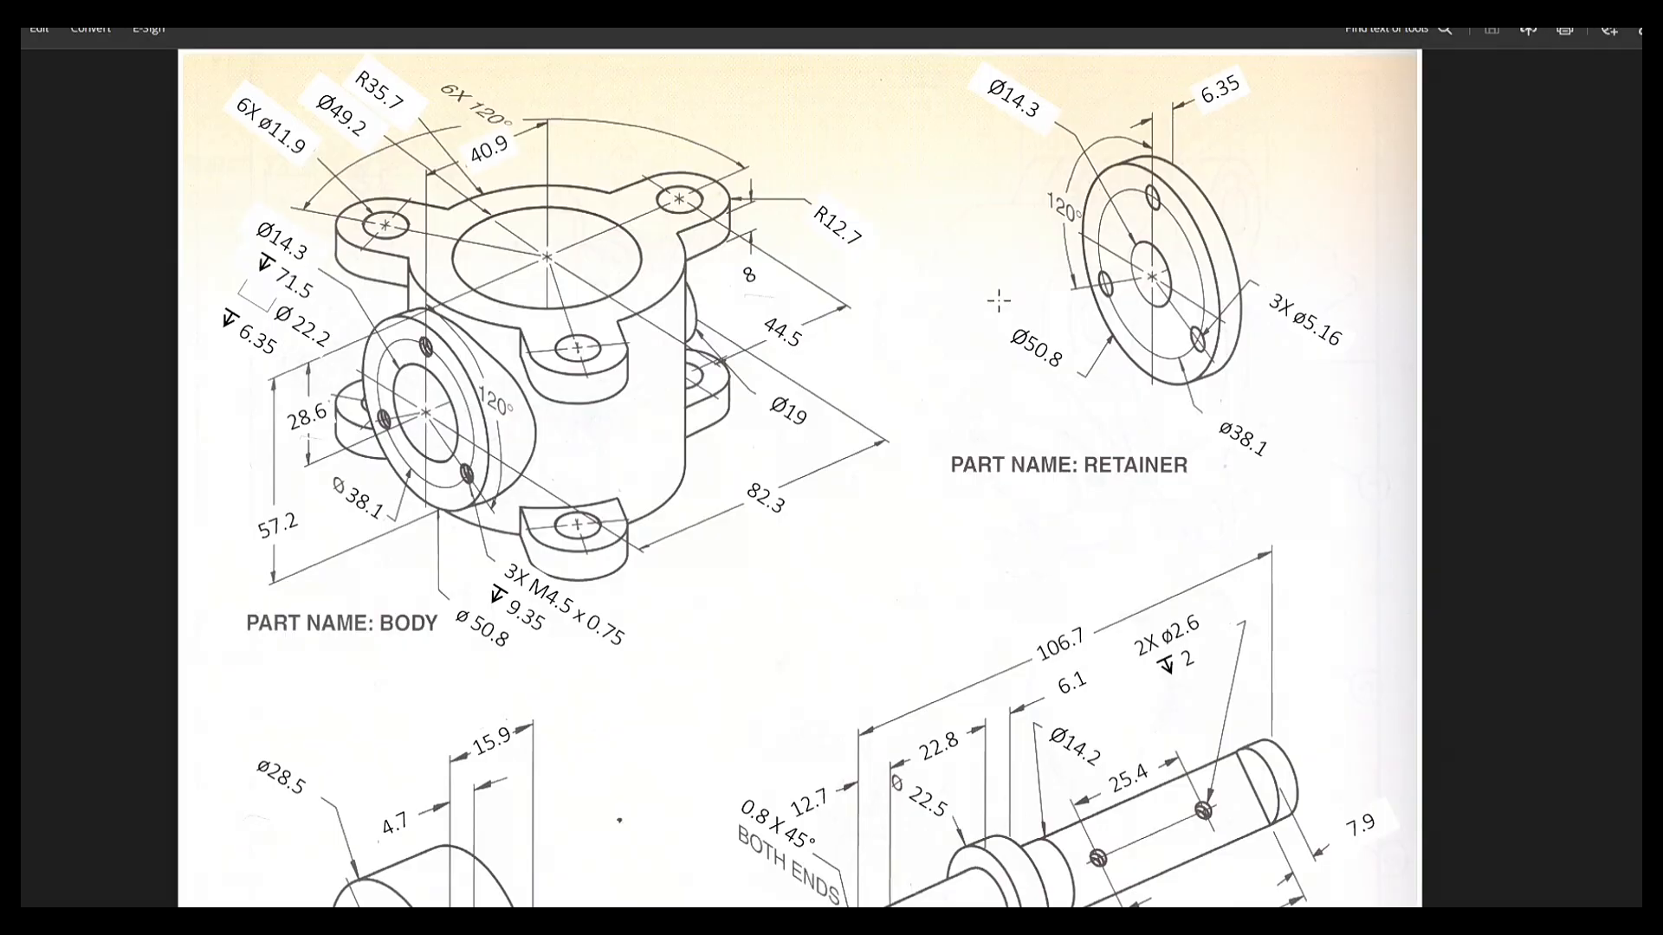
pyautogui.hotkey('alt', 'Tab')
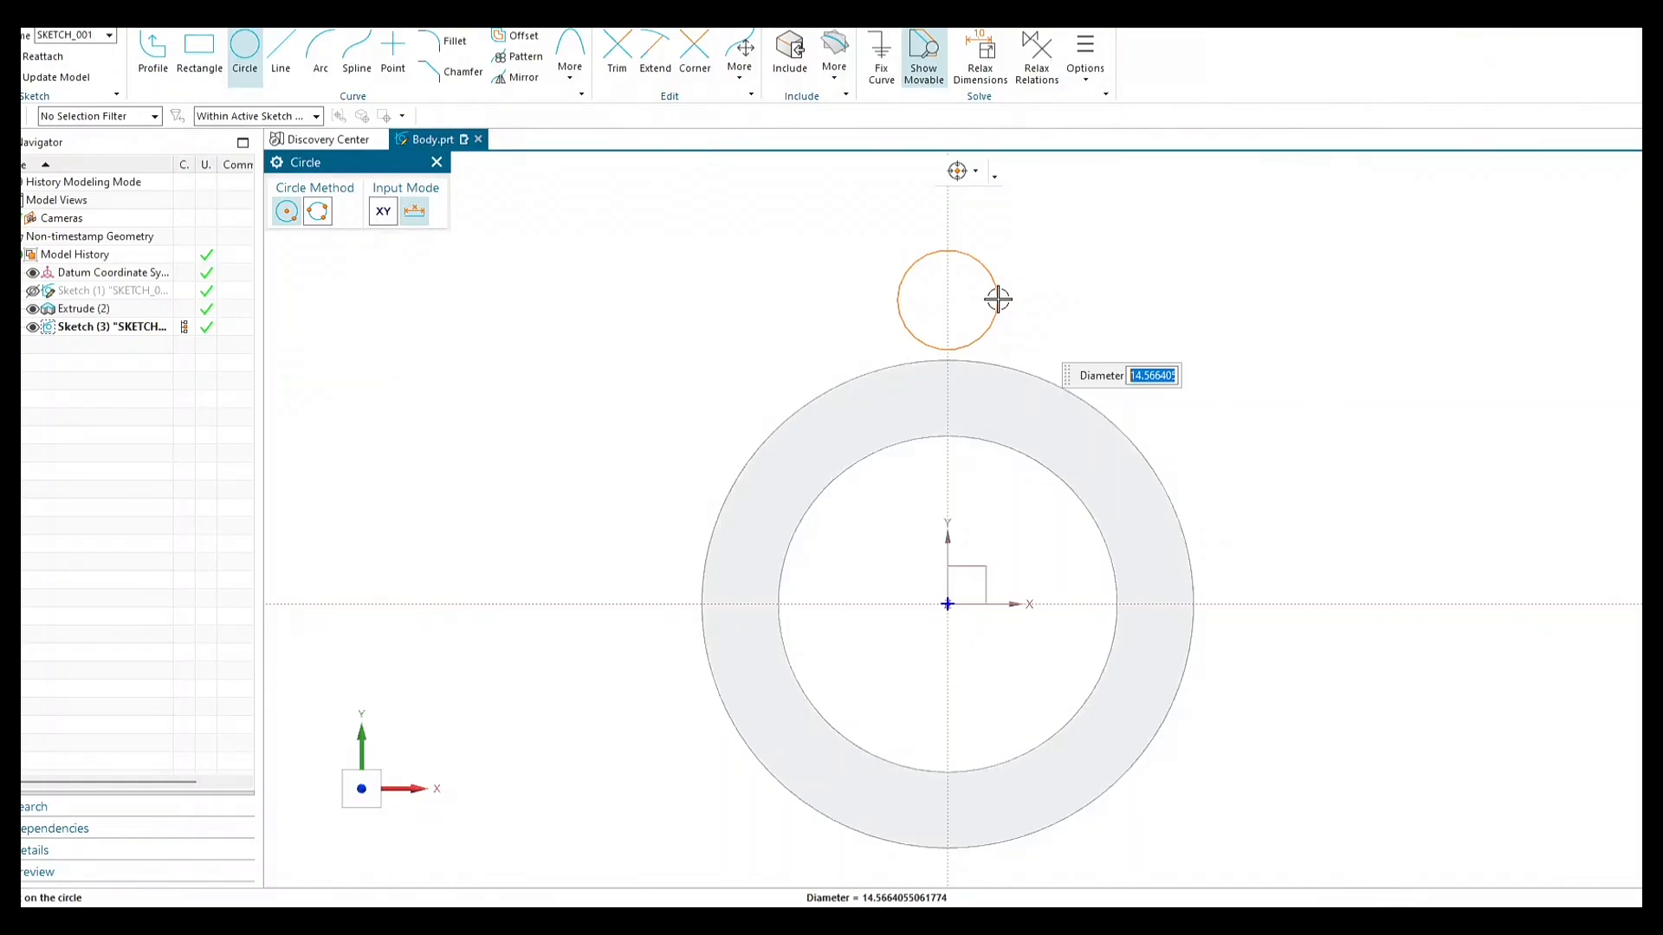
pyautogui.write('11.9')
pyautogui.click(948, 300)
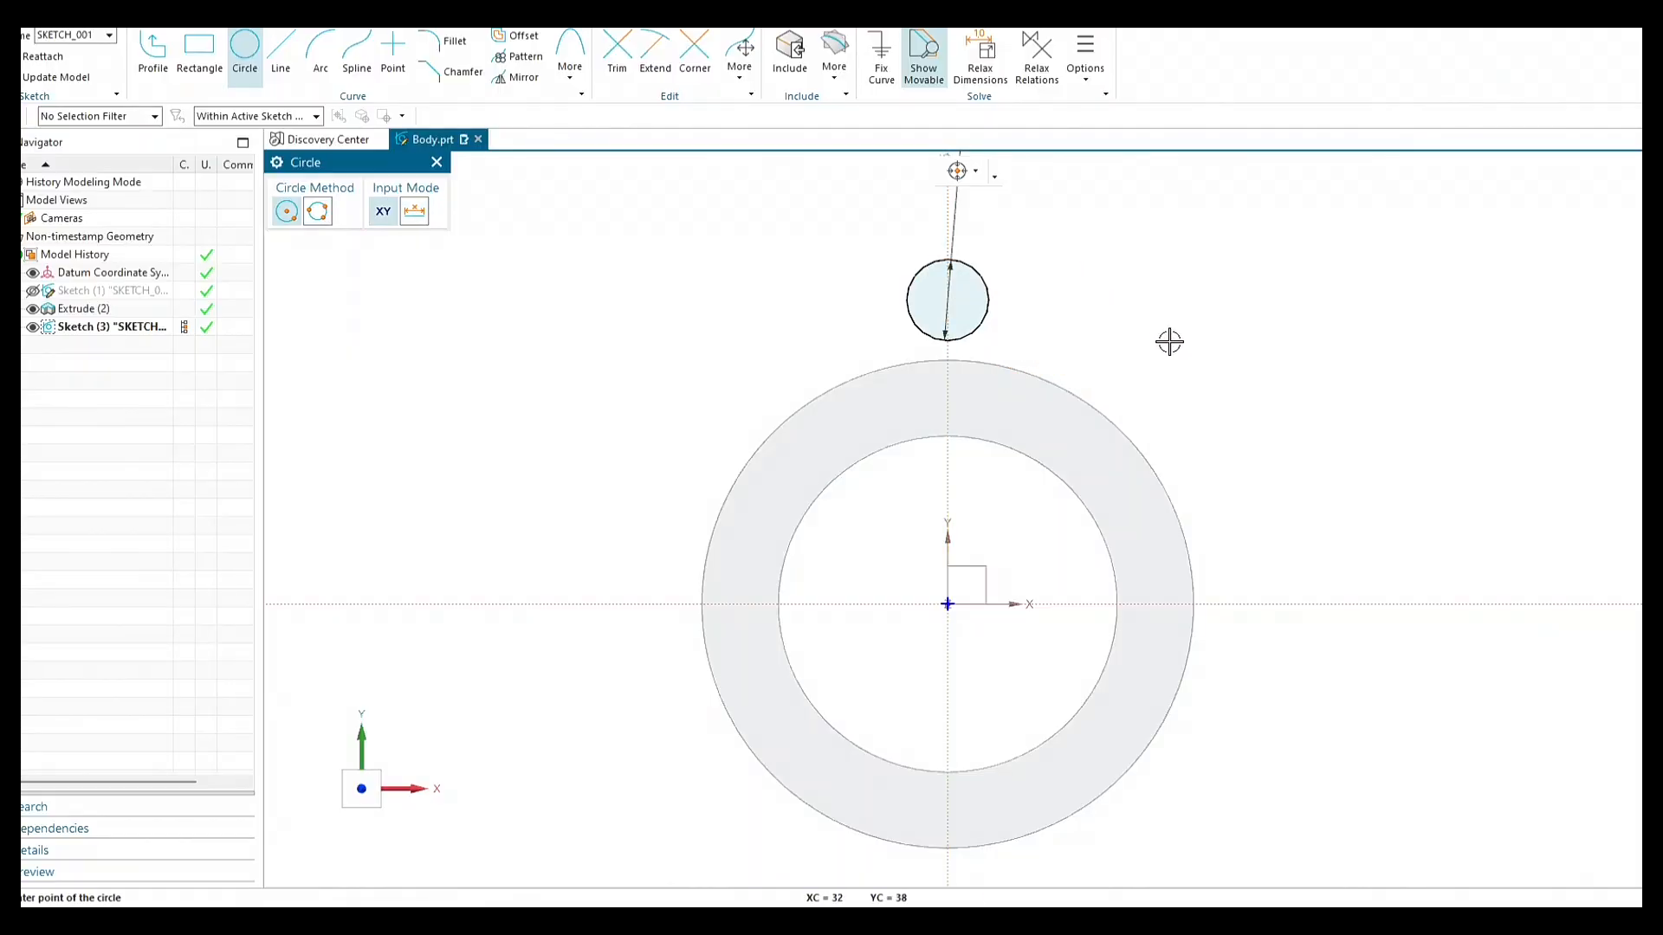
pyautogui.press('Escape')
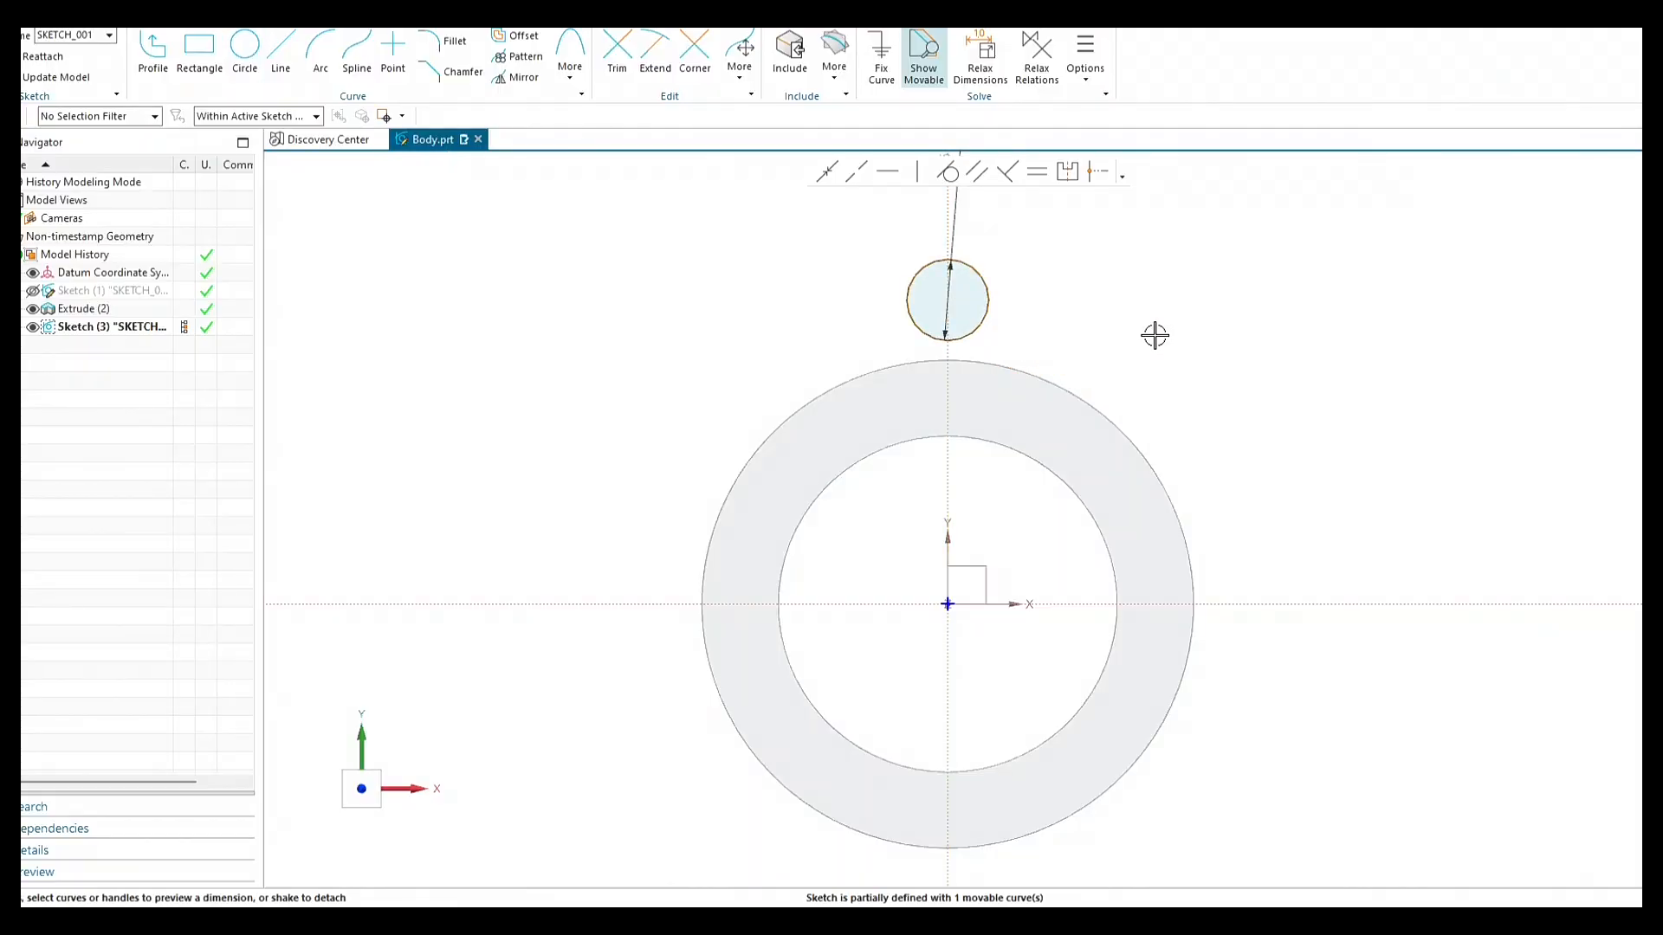
# Draw the lug's outer circle concentric with the hole circle, with a diameter of 12.7*2 mm from the drawing's R12.7.
pyautogui.click(245, 47)
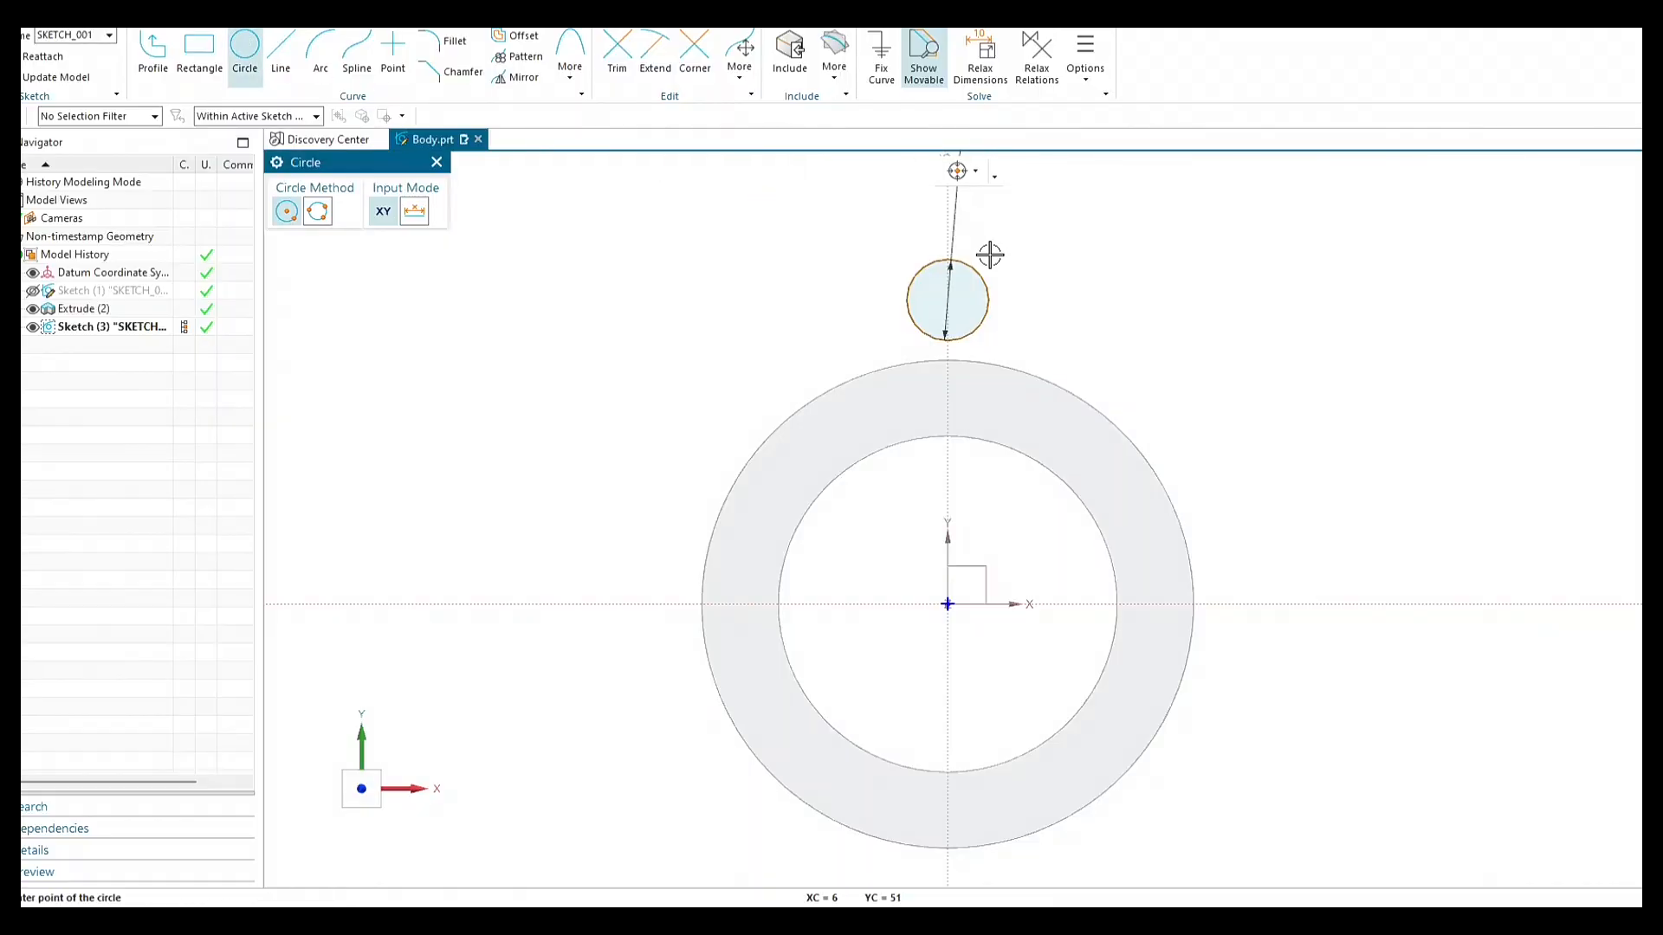
pyautogui.click(949, 300)
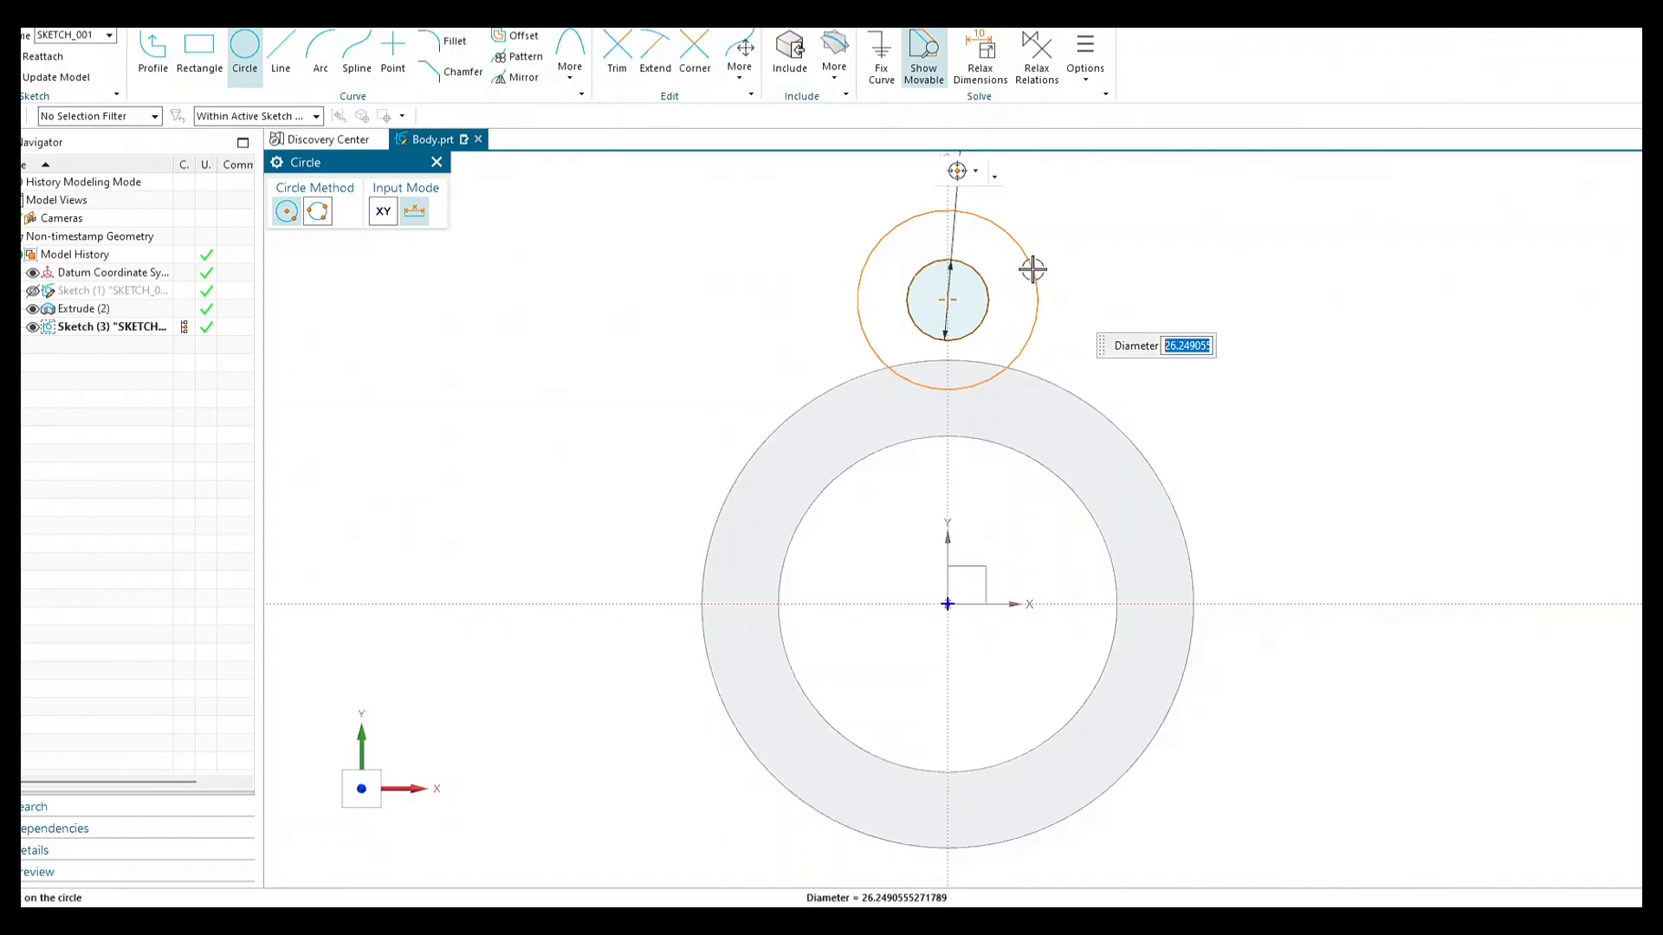
pyautogui.hotkey('alt', 'Tab')
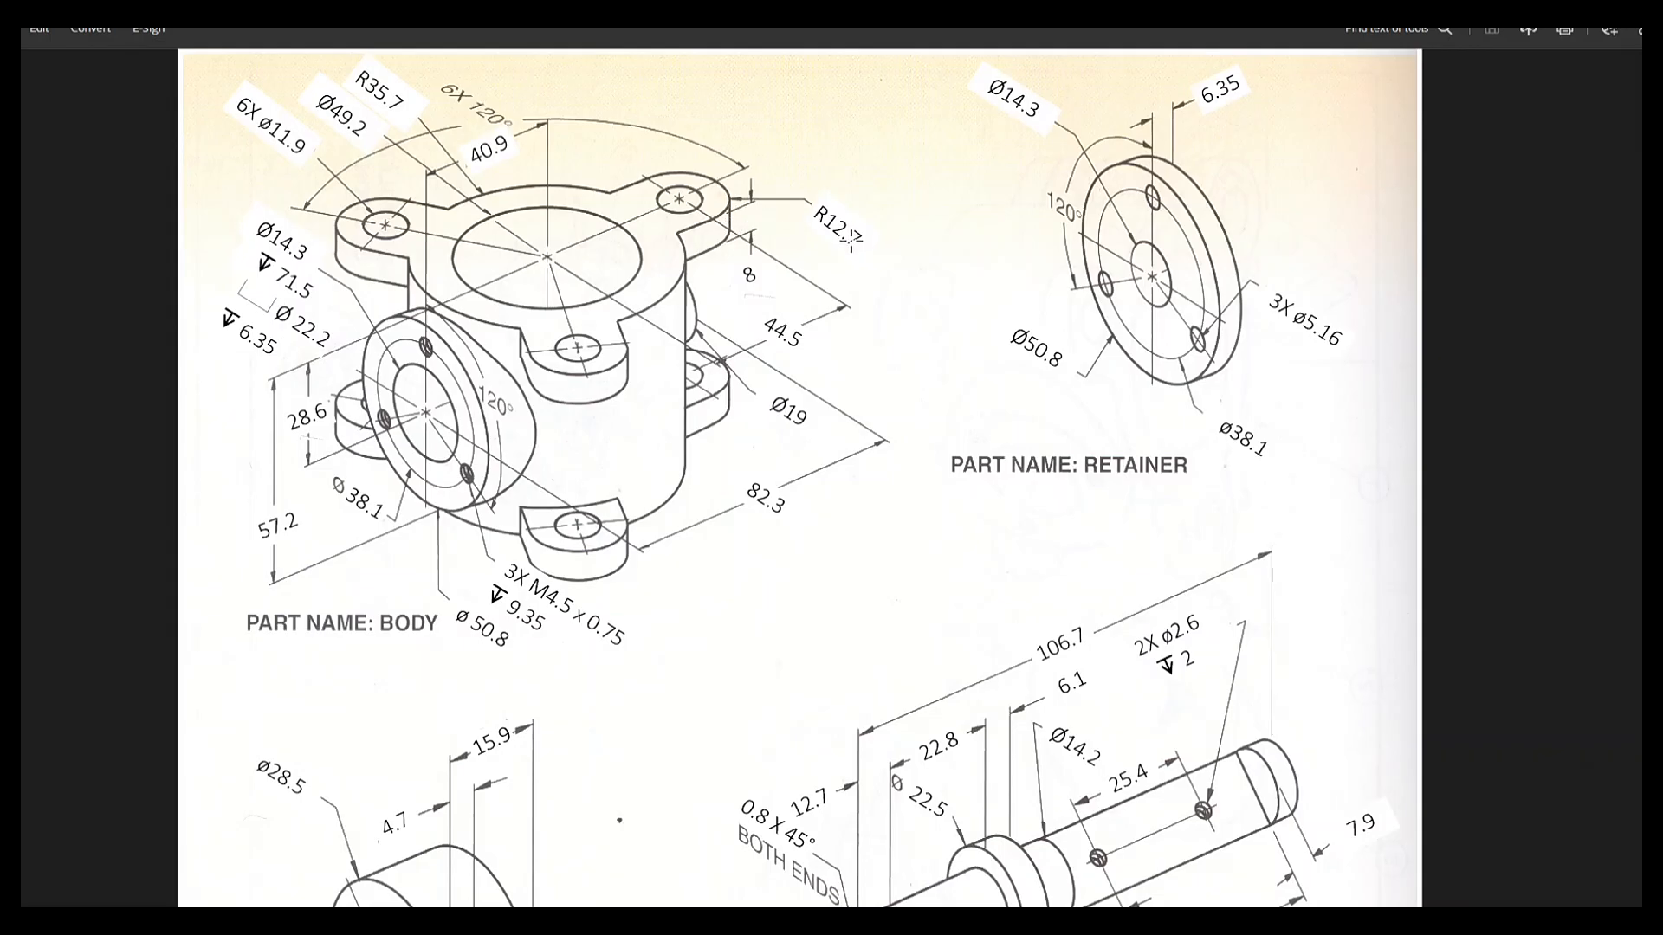
pyautogui.hotkey('alt', 'Tab')
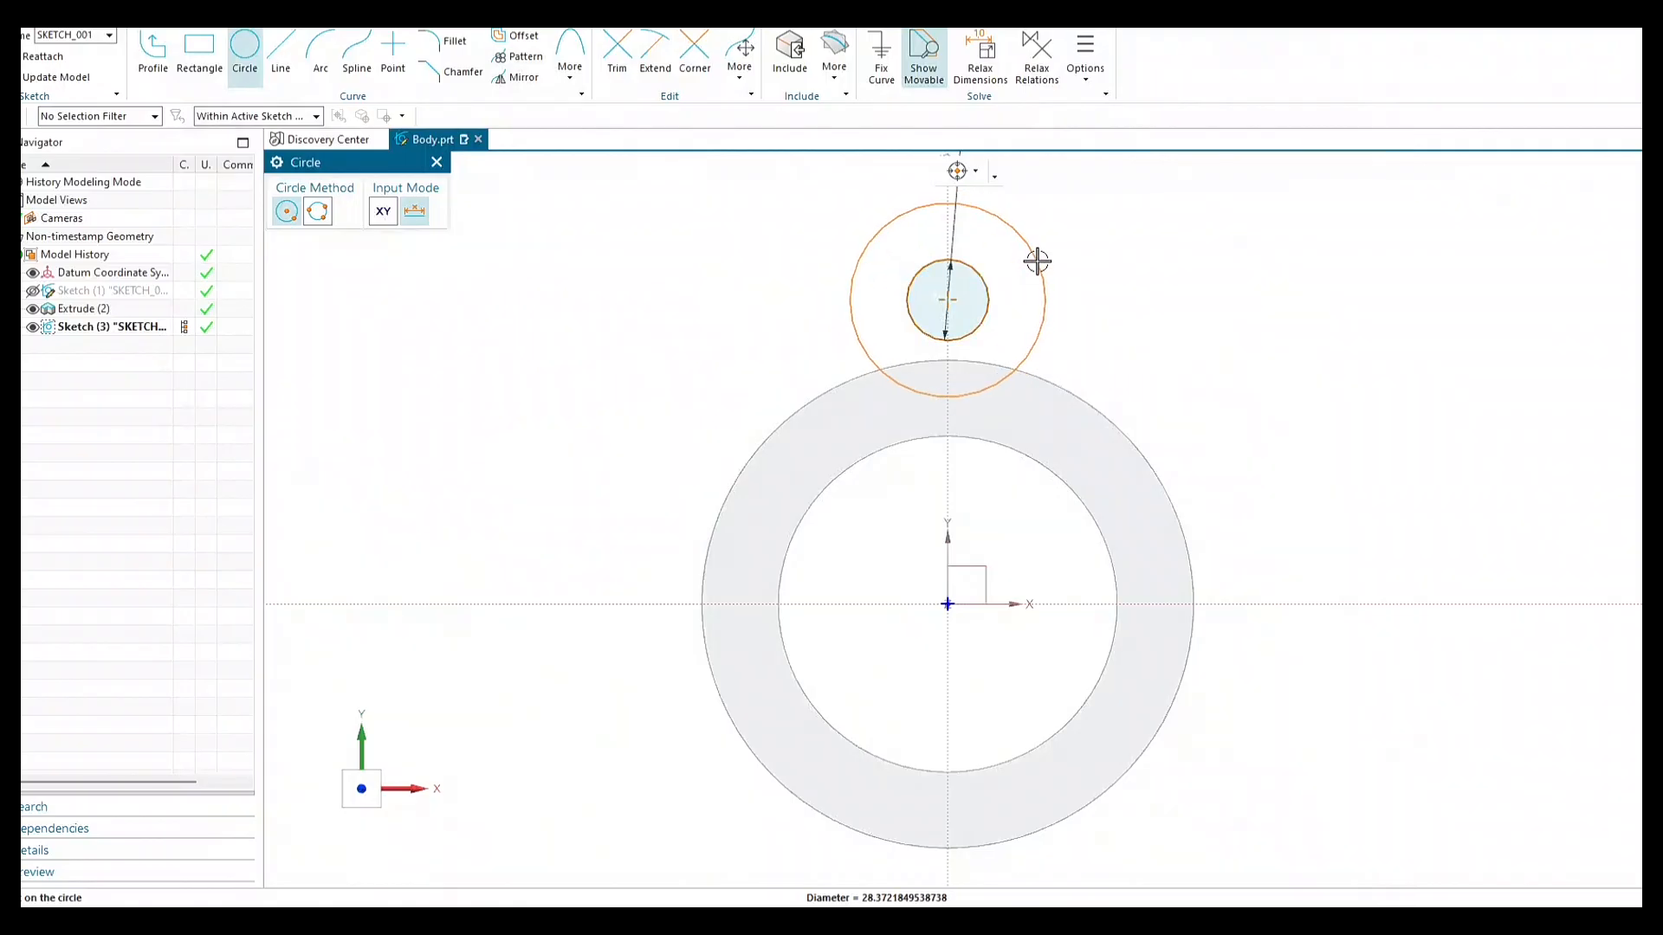
pyautogui.write('12.7*')
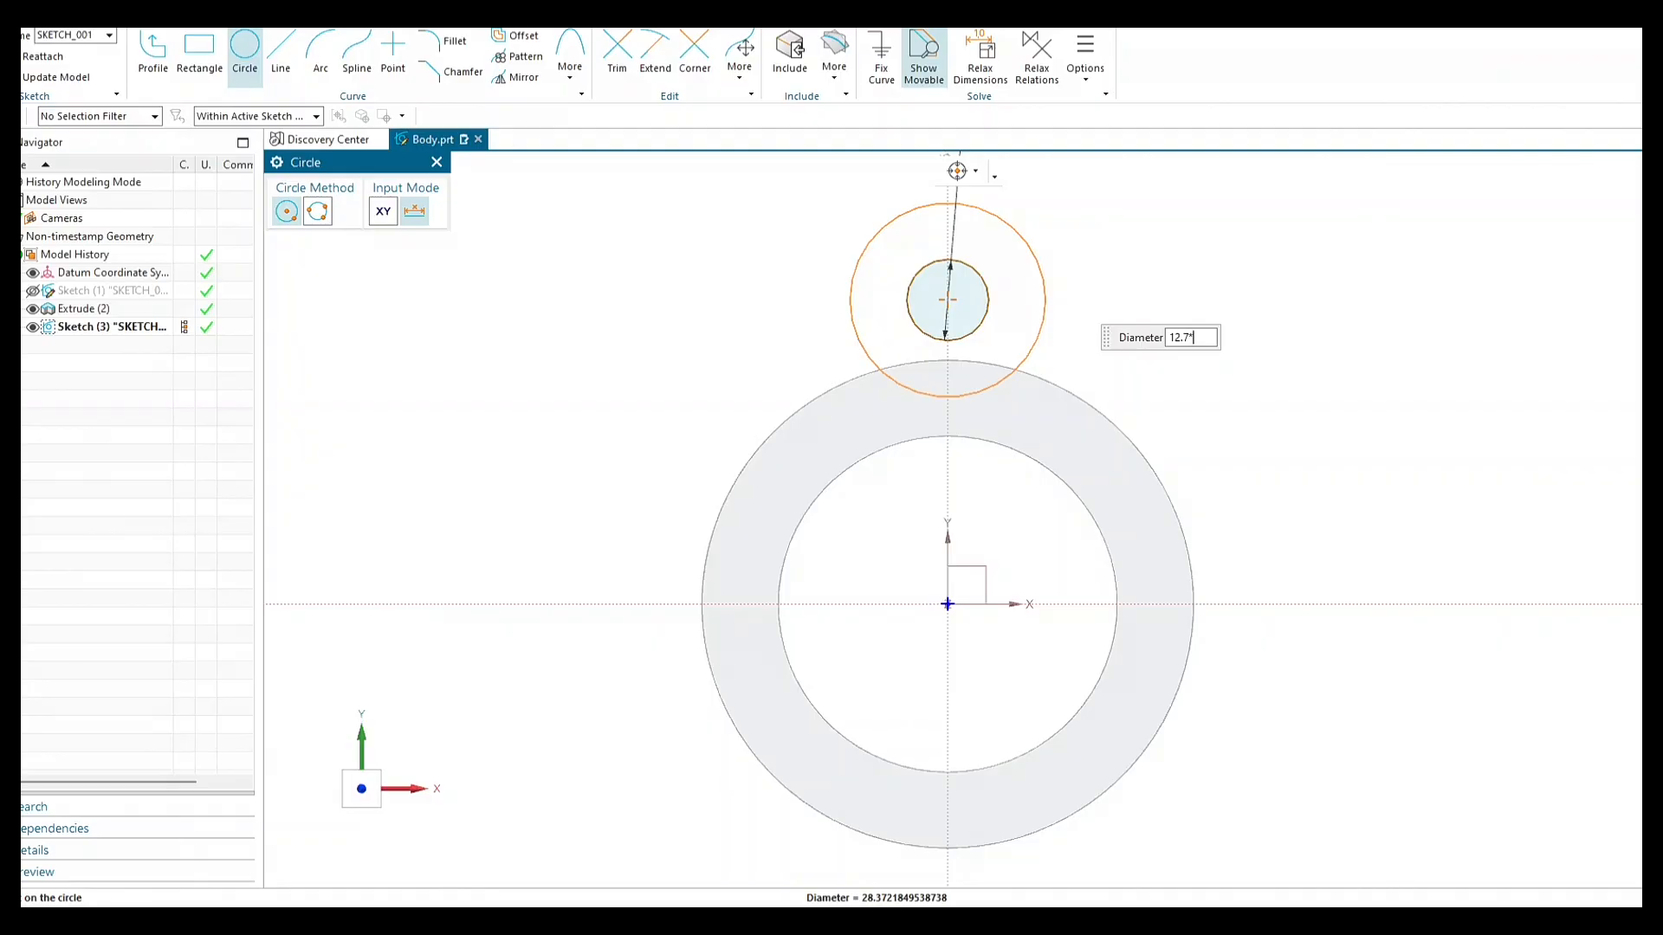
pyautogui.write('2')
pyautogui.press('Return')
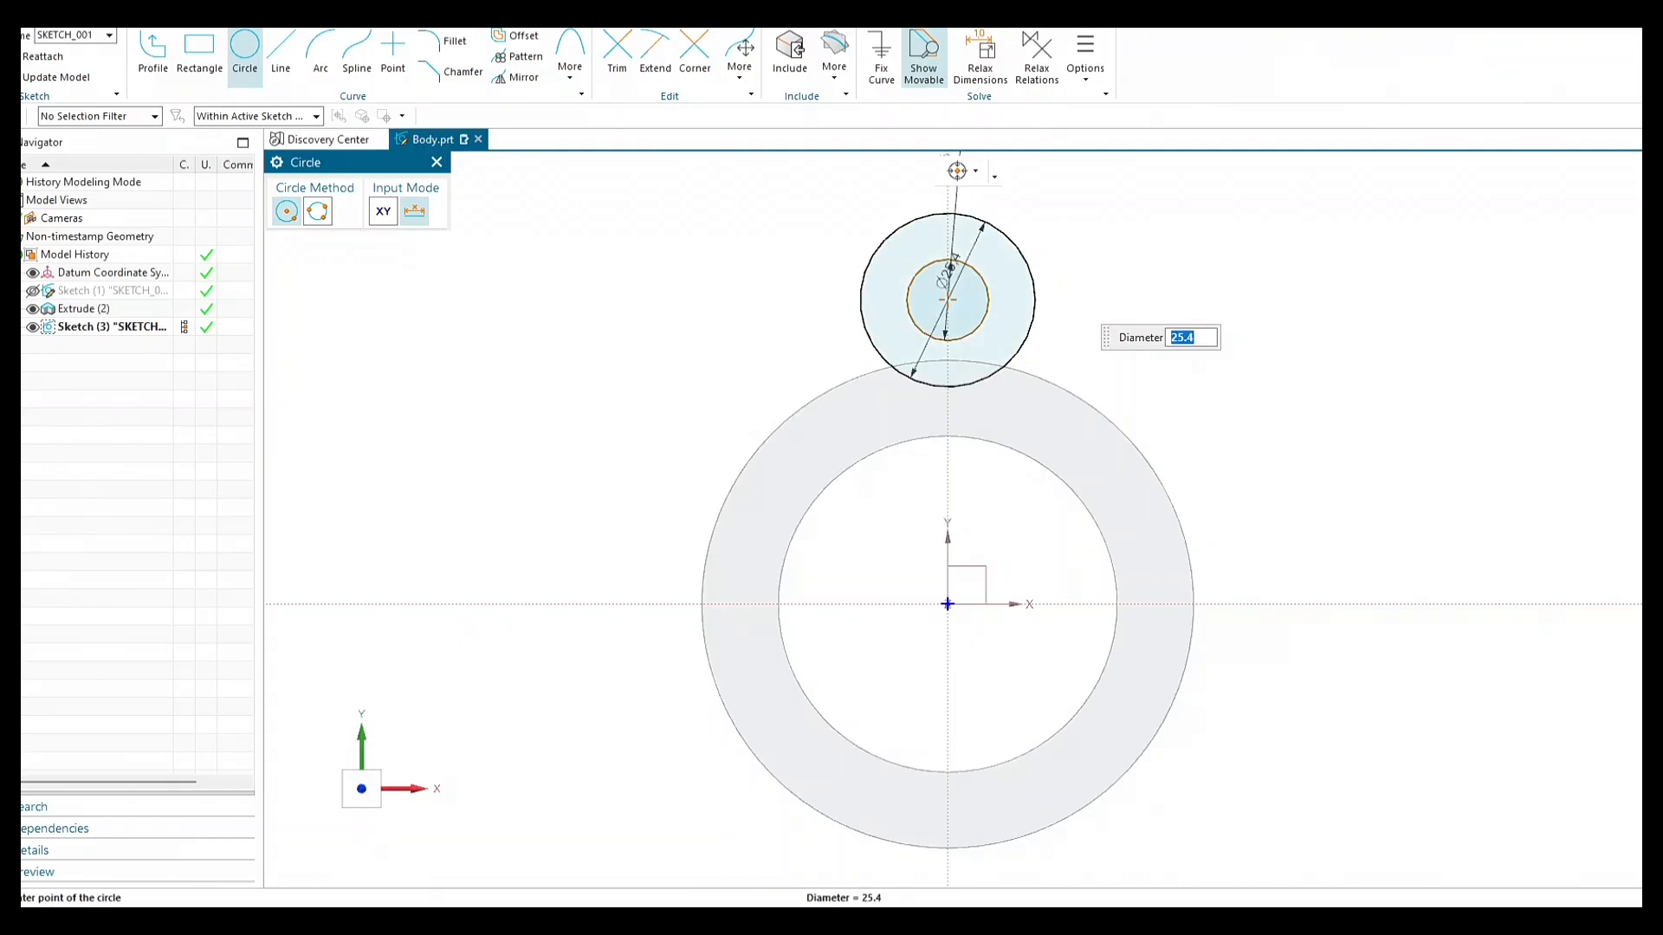
pyautogui.press('Escape')
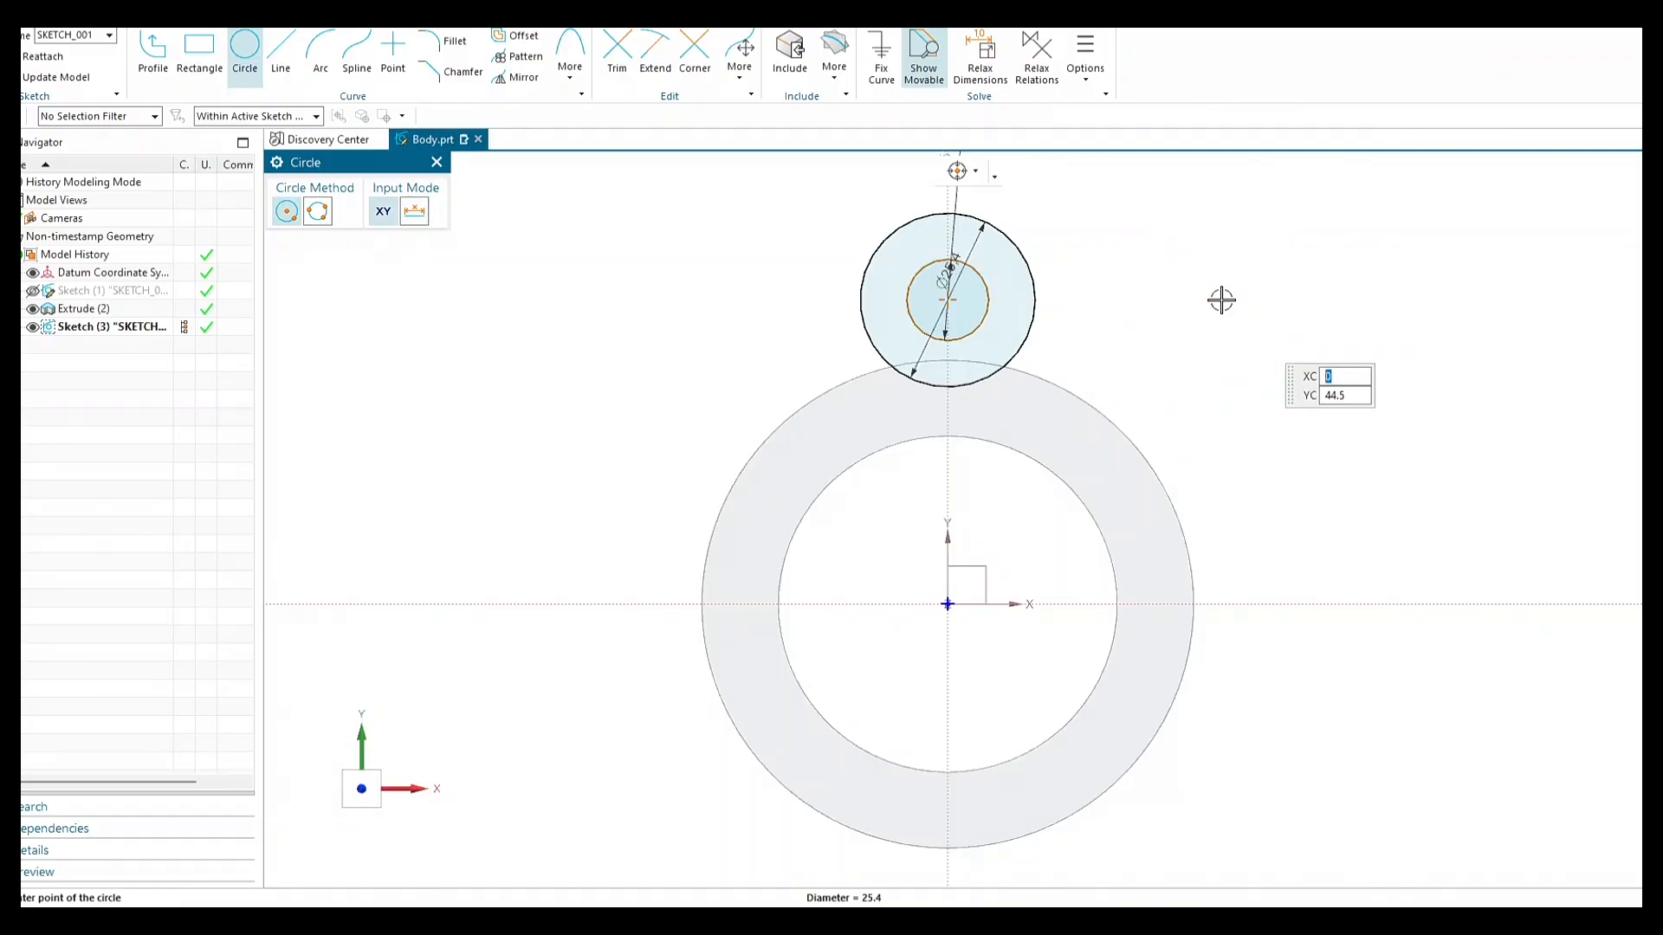
pyautogui.scroll(2, 999, 202)
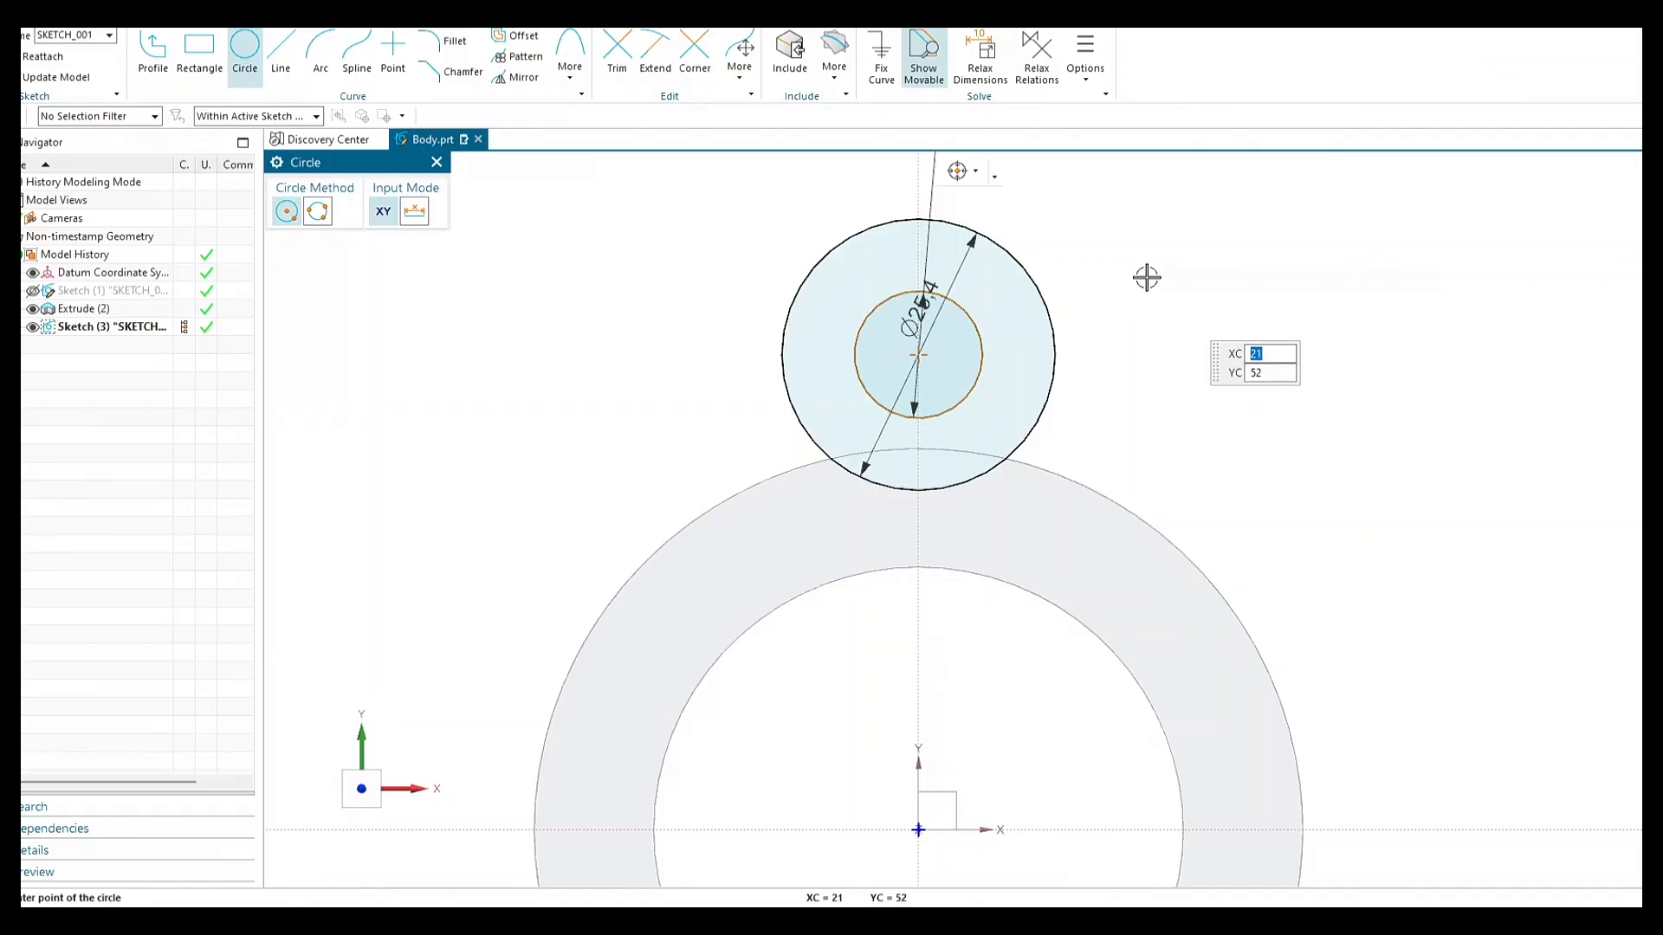
pyautogui.press('Escape')
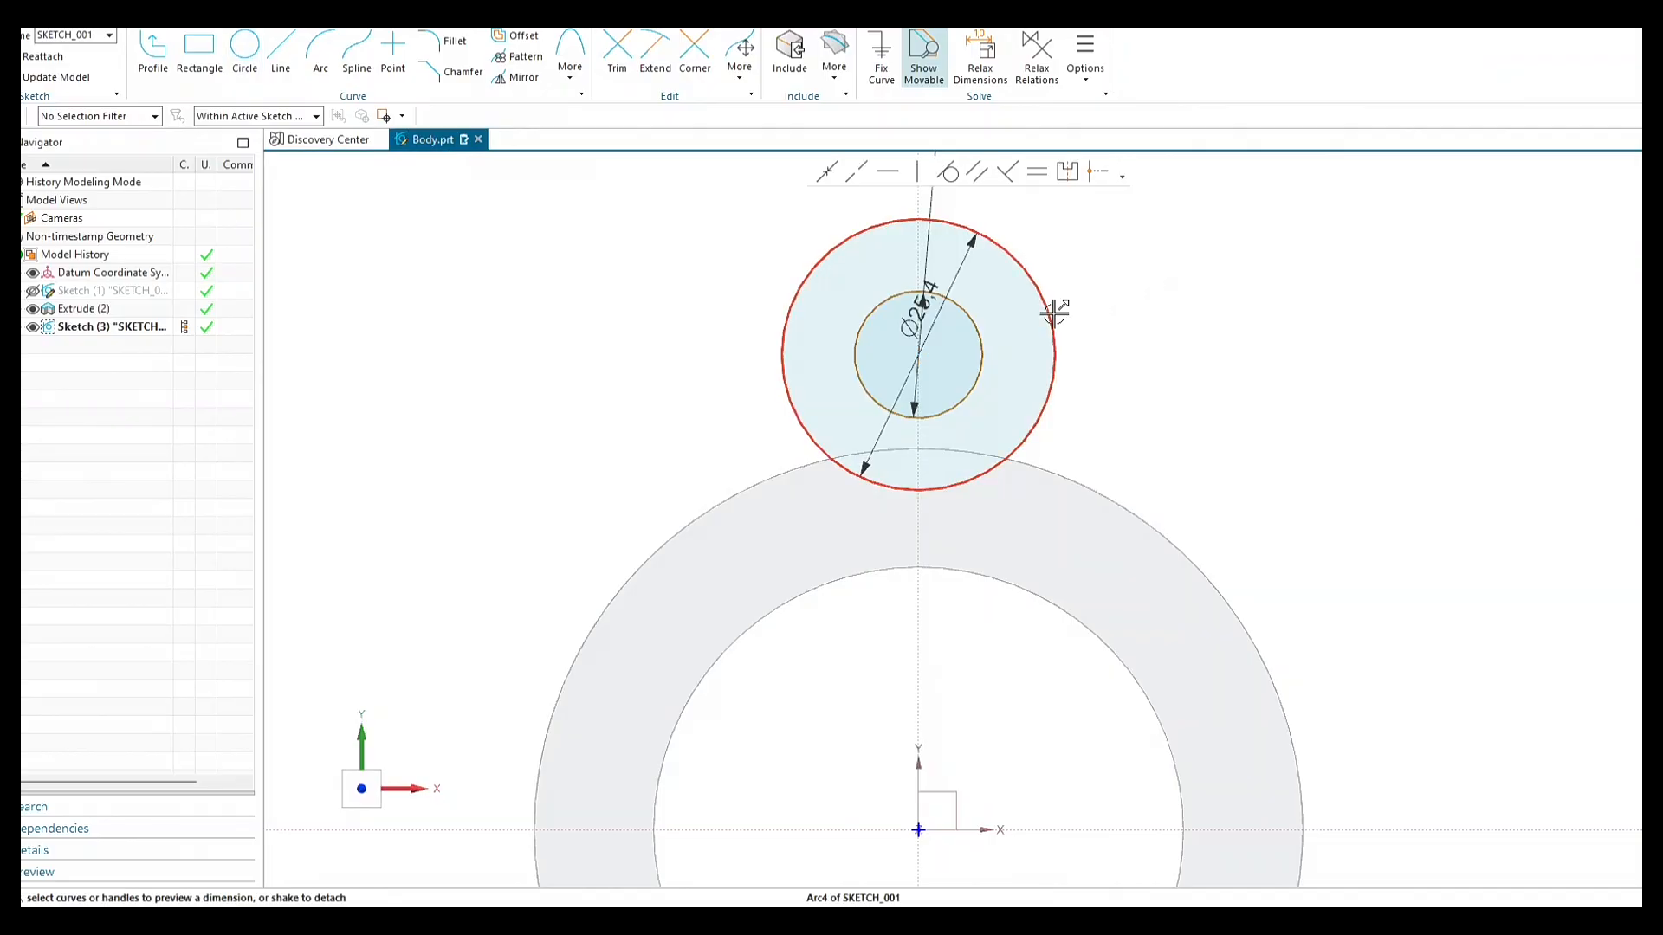
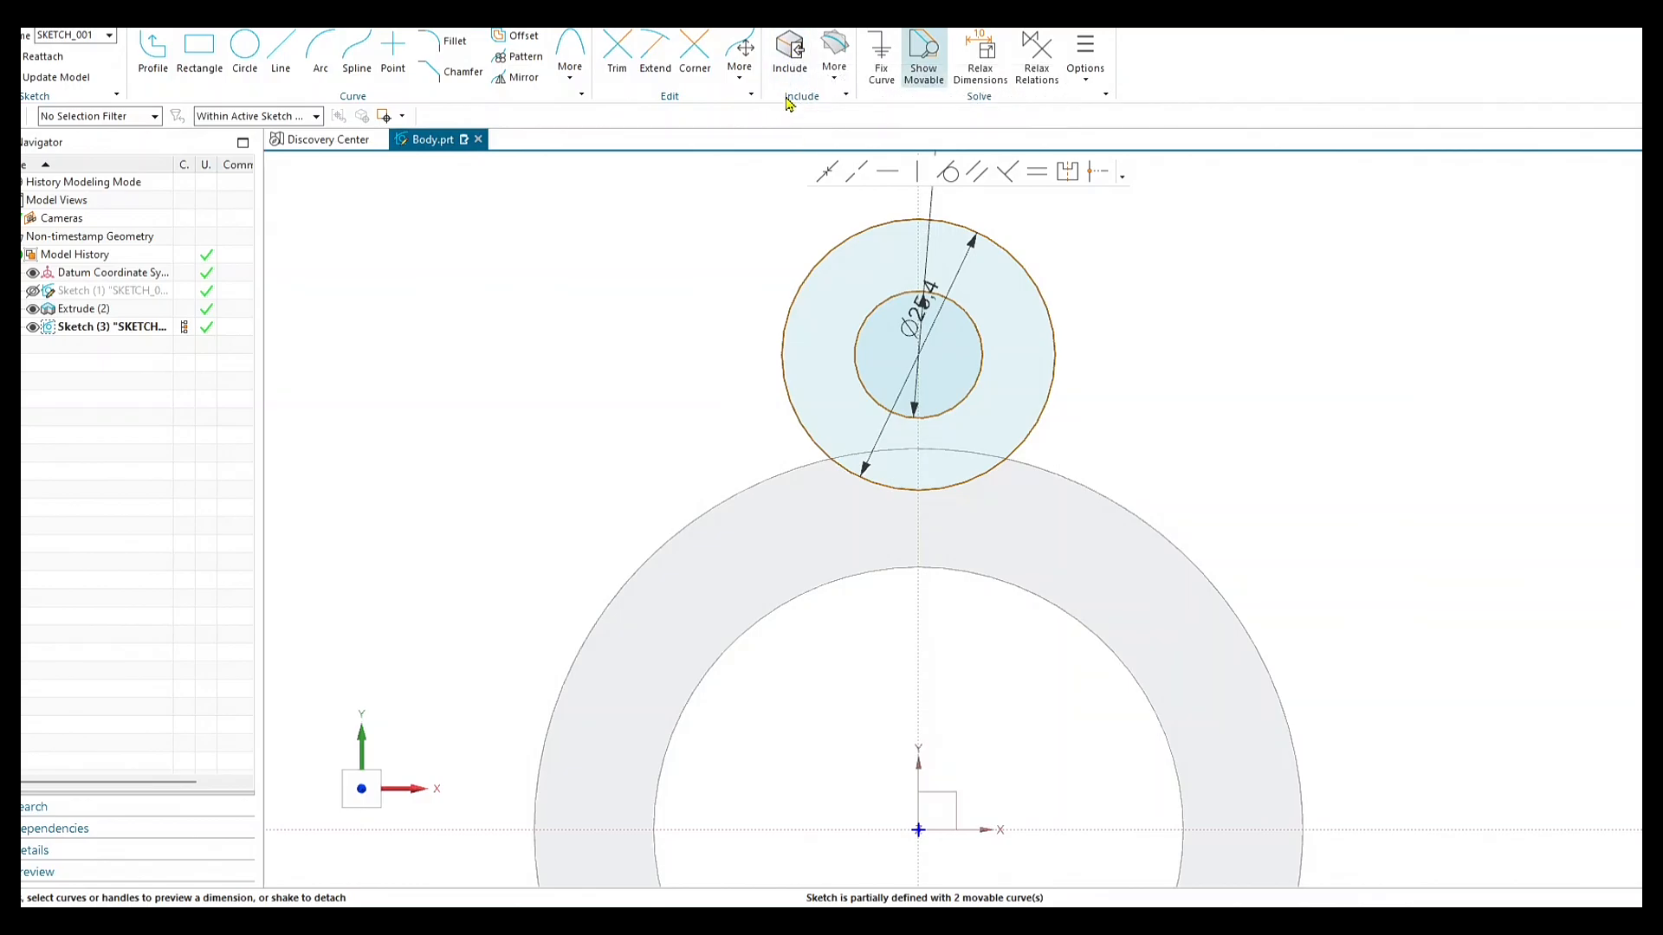
# Include the cylinder's outer top edge in the sketch as reference geometry for the lug profile.
pyautogui.click(793, 63)
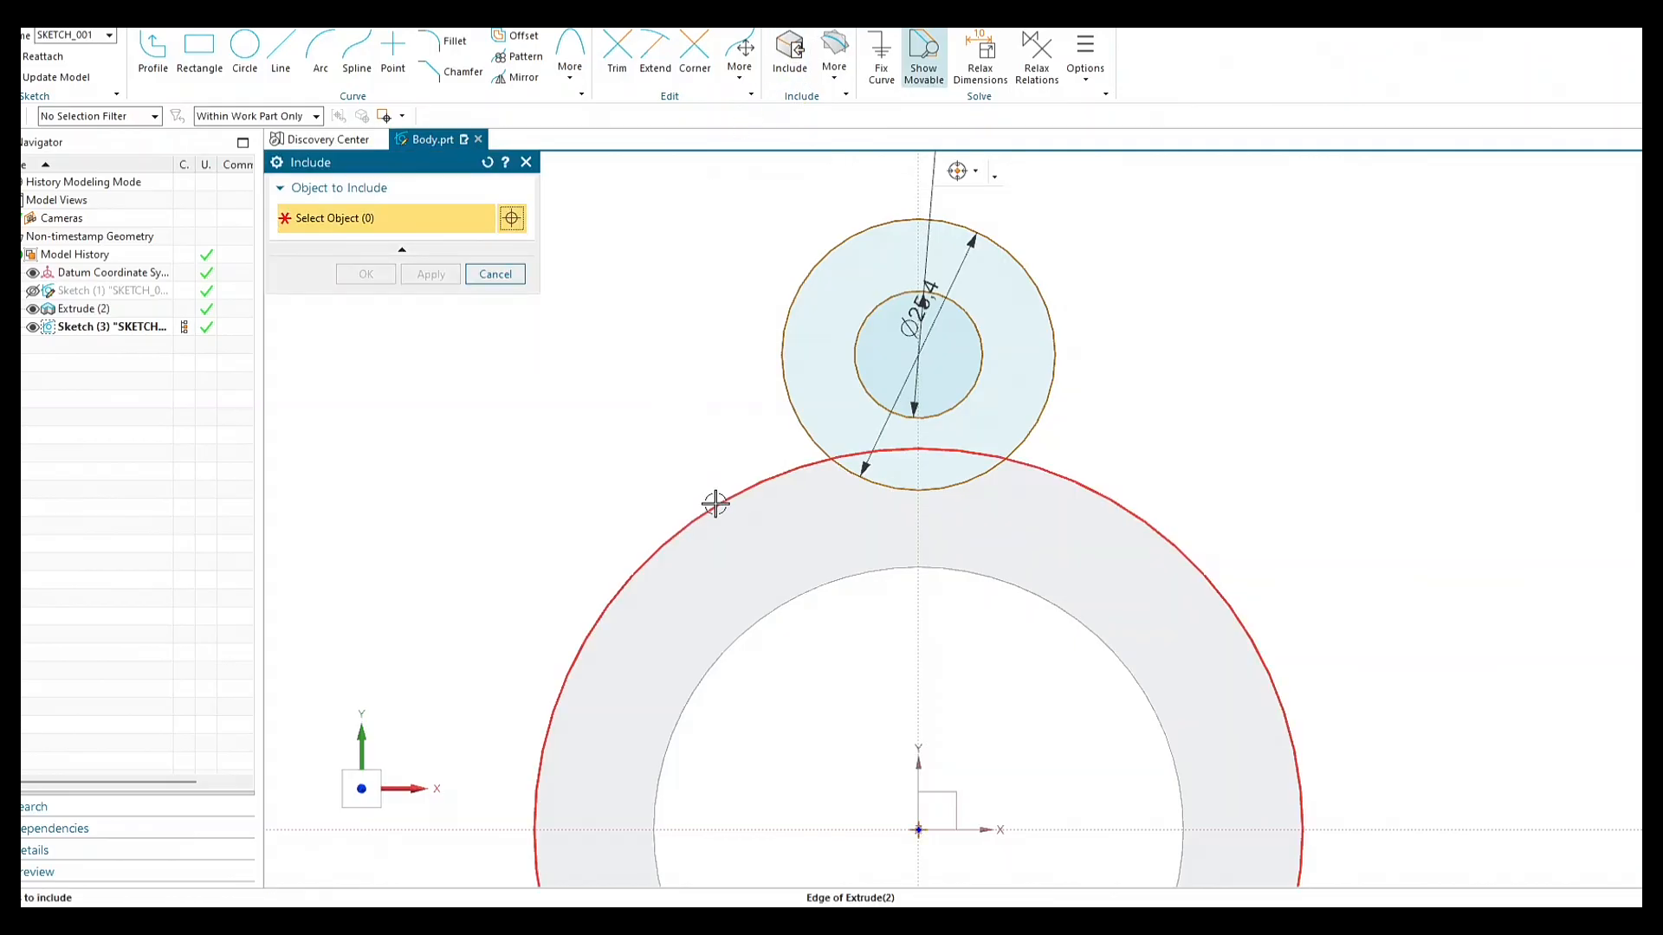
pyautogui.click(730, 492)
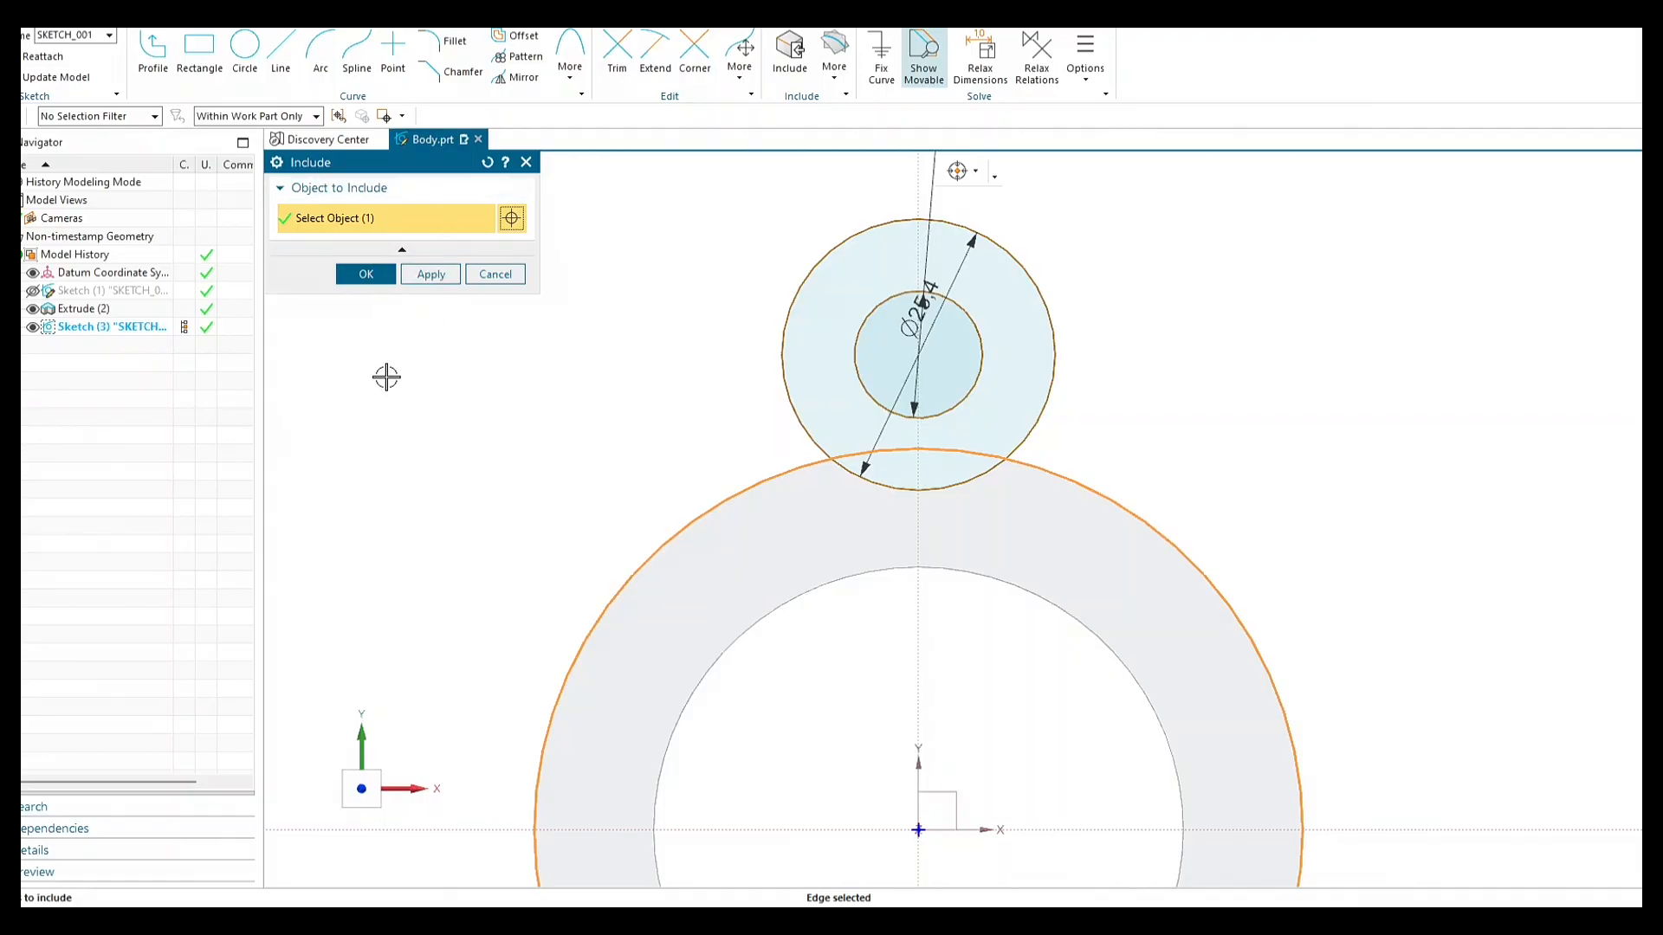
pyautogui.click(367, 275)
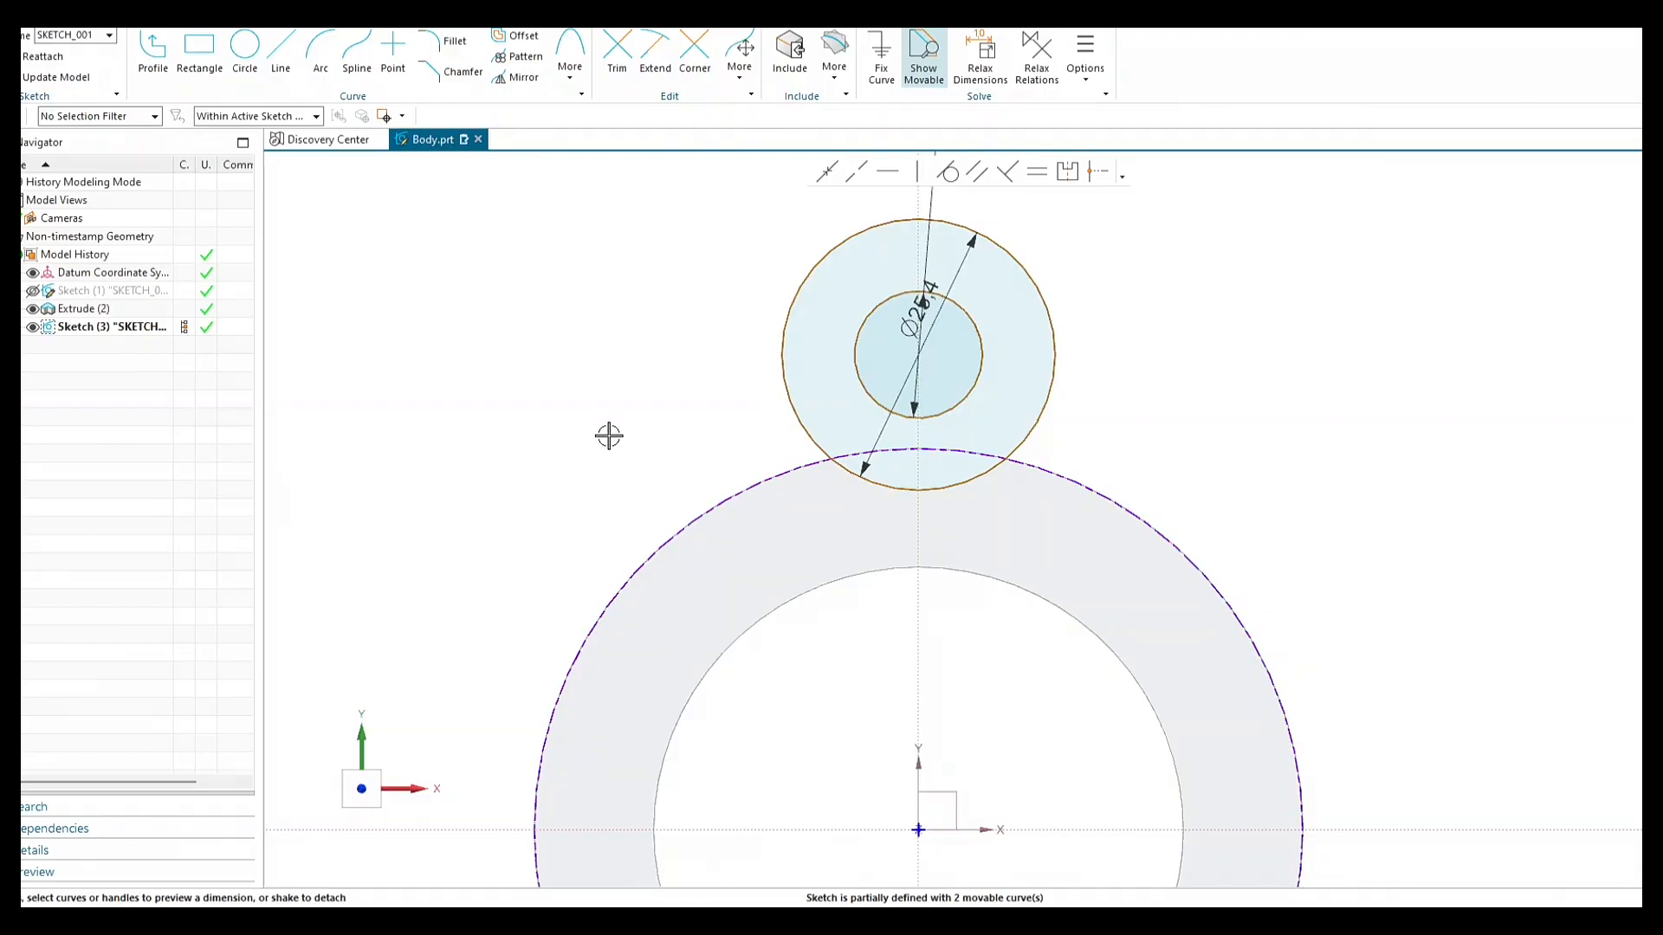
pyautogui.scroll(3, 692, 305)
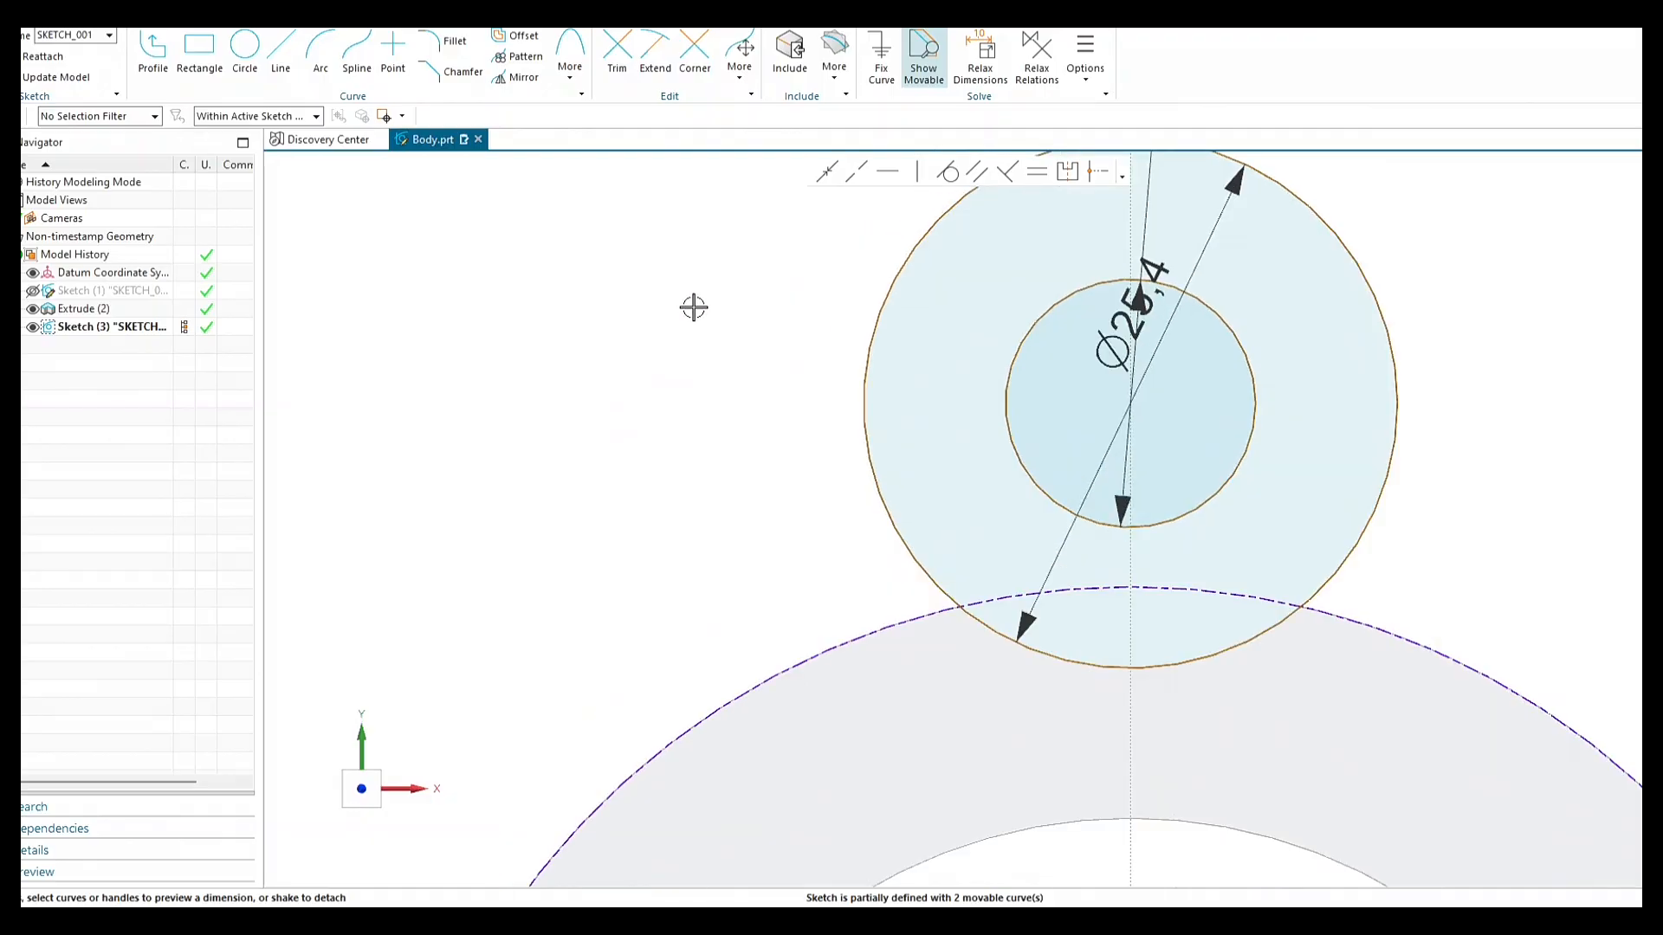
# Draw a vertical line about 25 mm long downward from the lug outer circle's left side, tangent to the circle.
pyautogui.scroll(-4, 693, 305)
pyautogui.scroll(1, 683, 320)
pyautogui.scroll(-3, 698, 252)
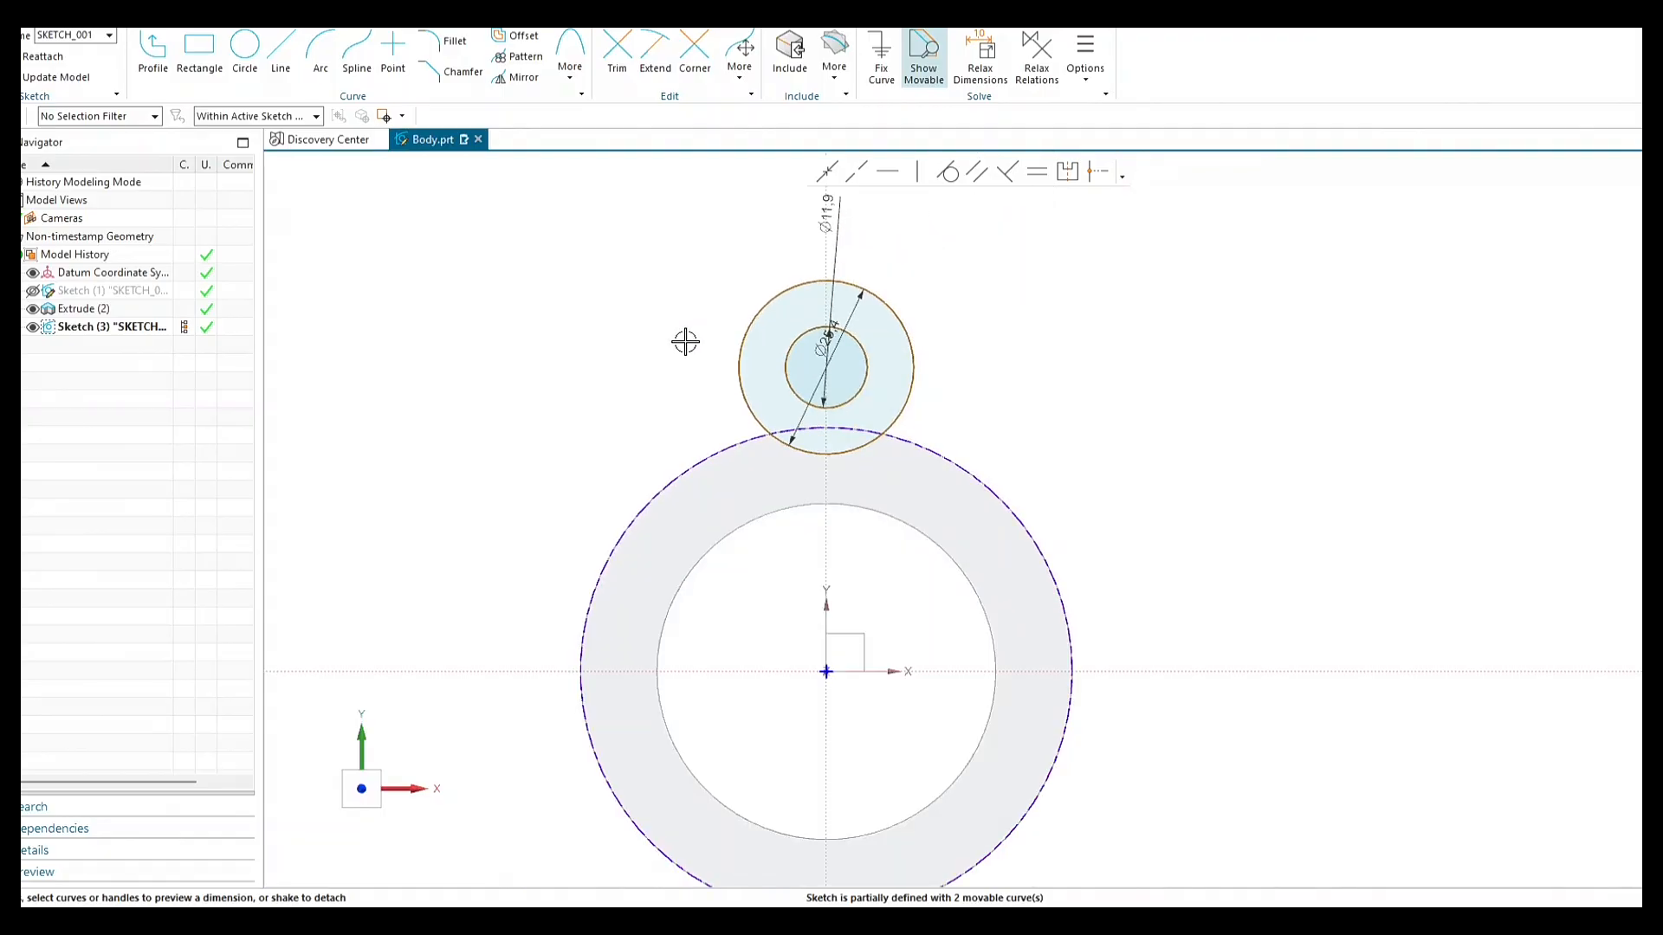
pyautogui.scroll(-1, 685, 321)
pyautogui.scroll(4, 731, 340)
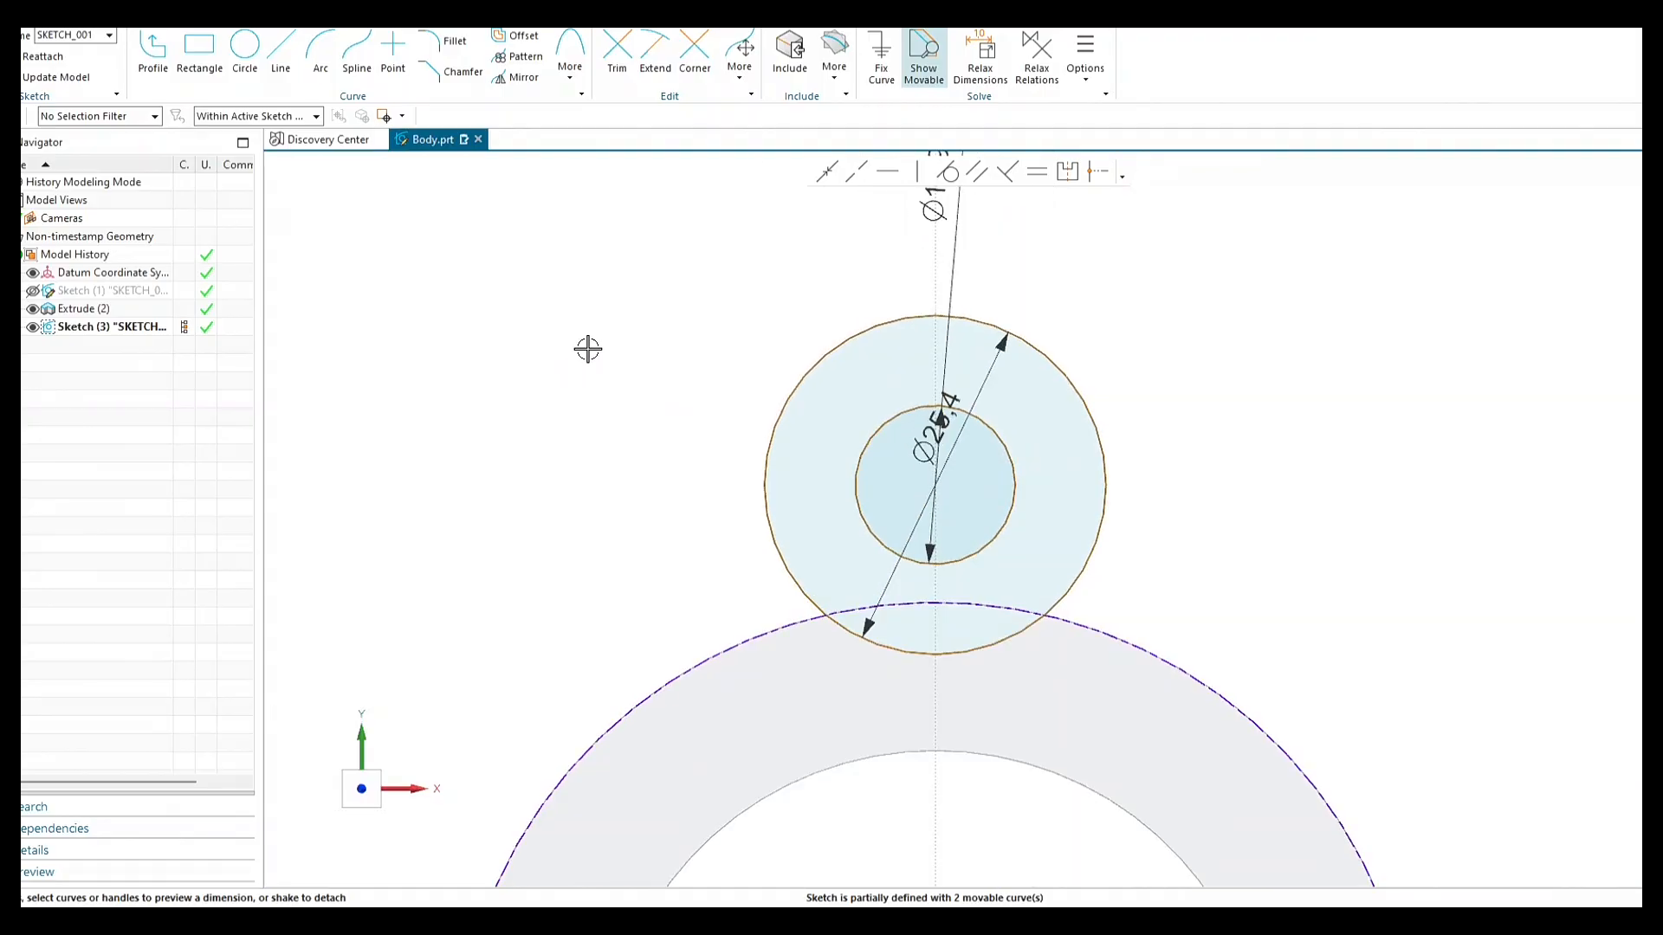
pyautogui.click(281, 54)
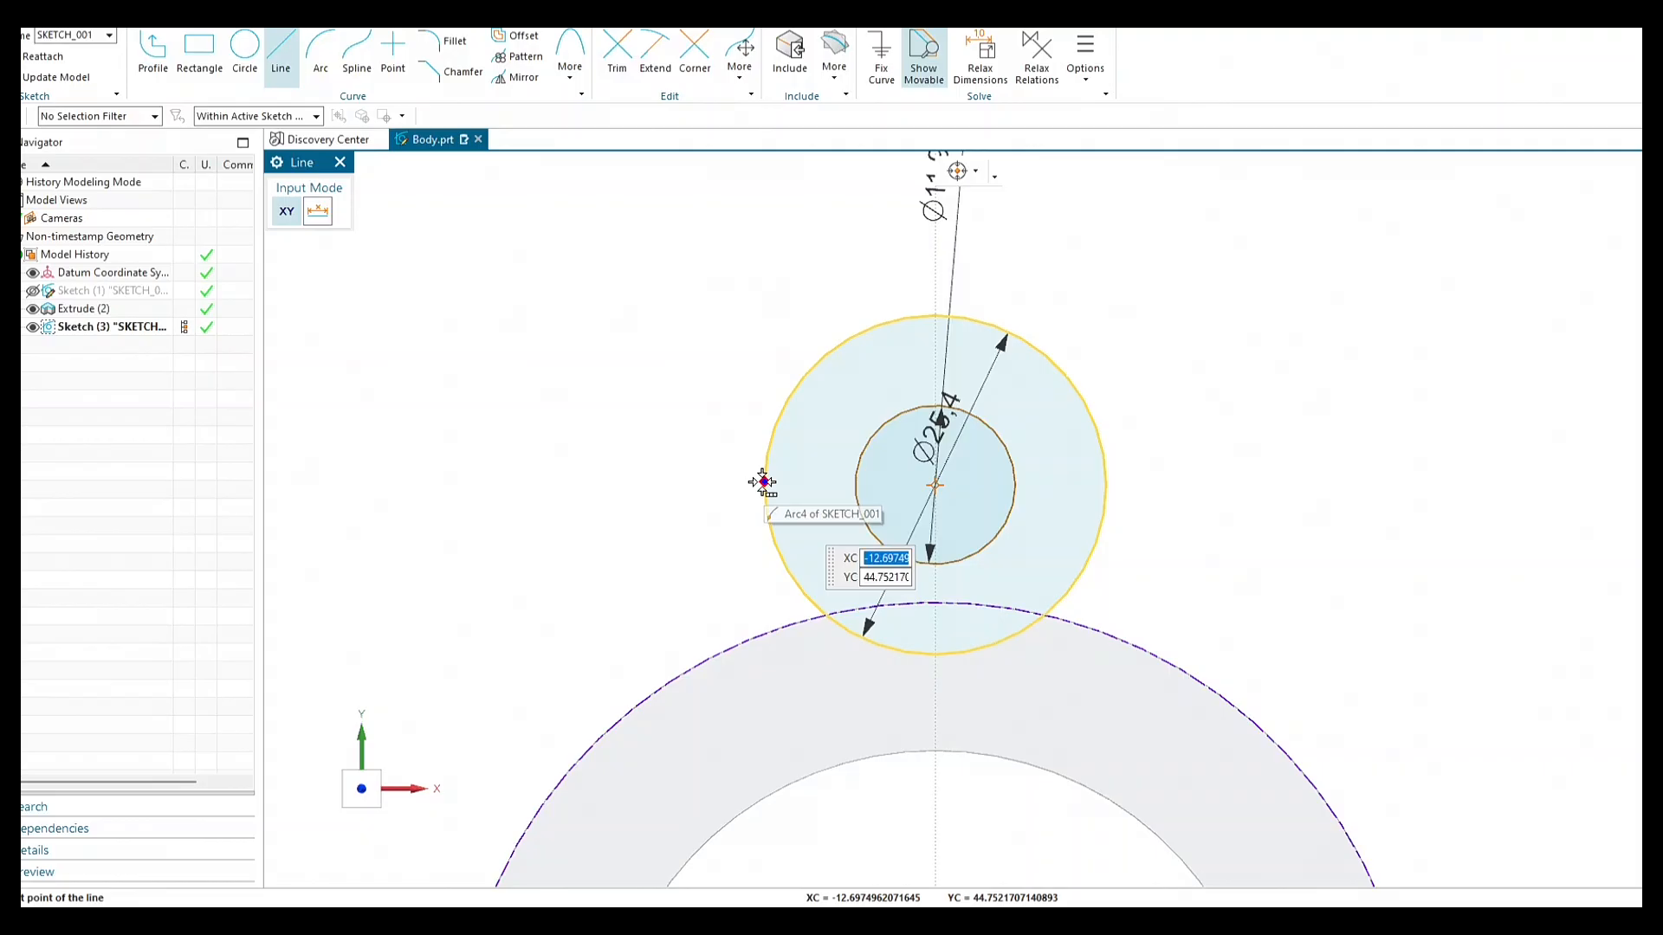
pyautogui.moveTo(763, 482)
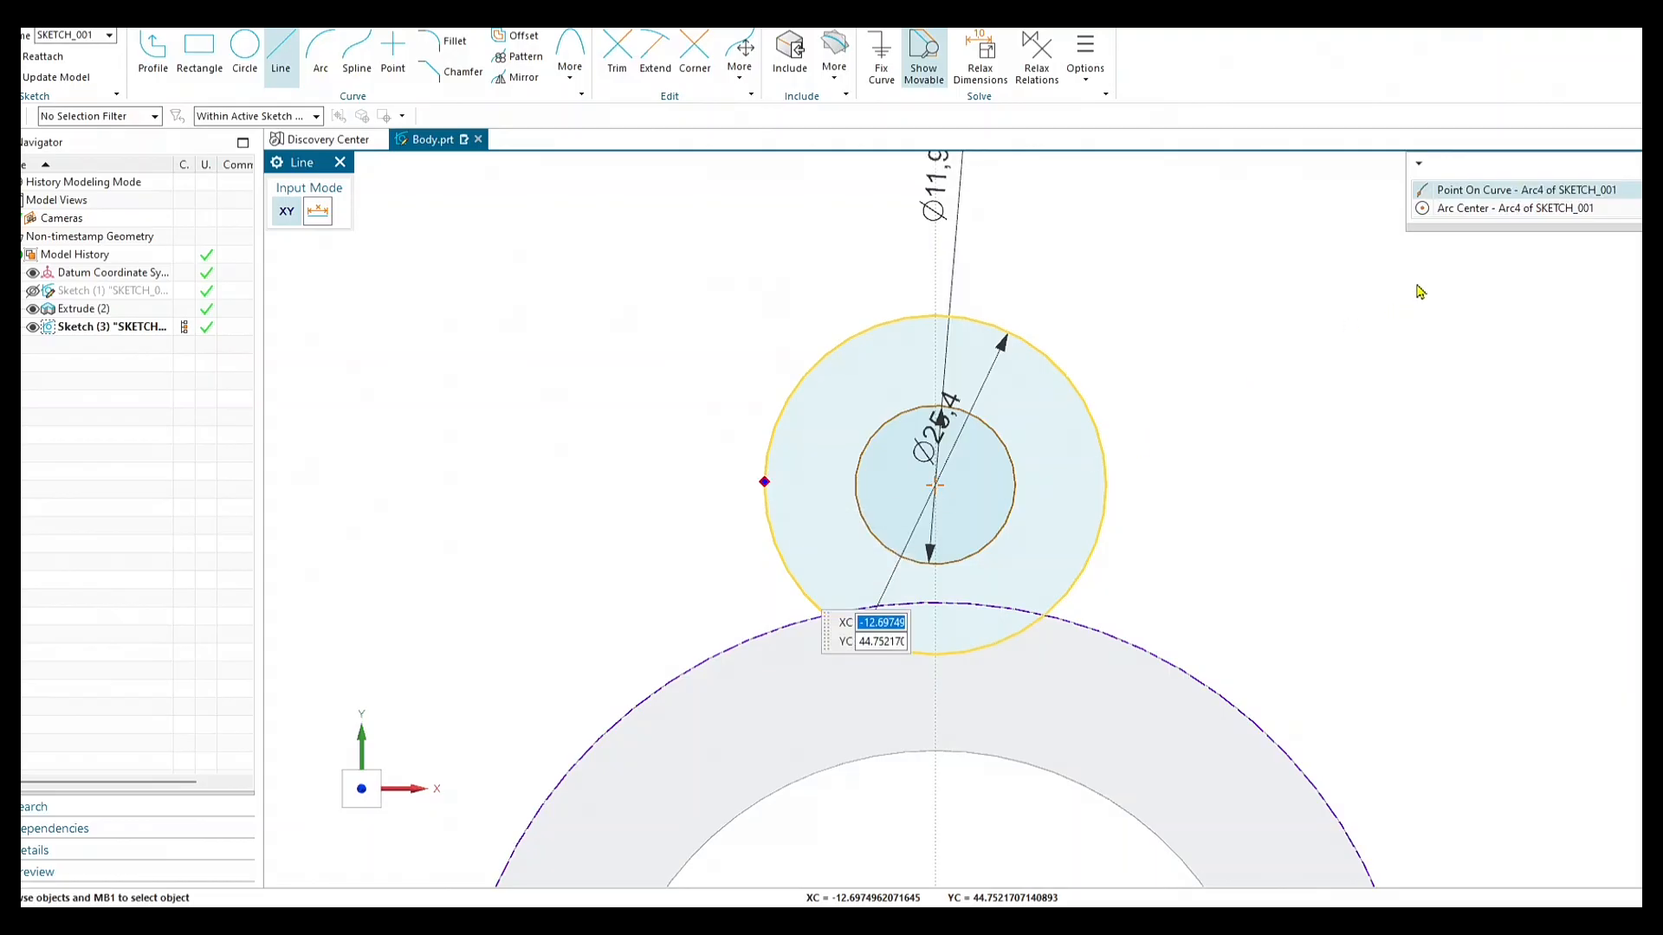
pyautogui.click(1470, 193)
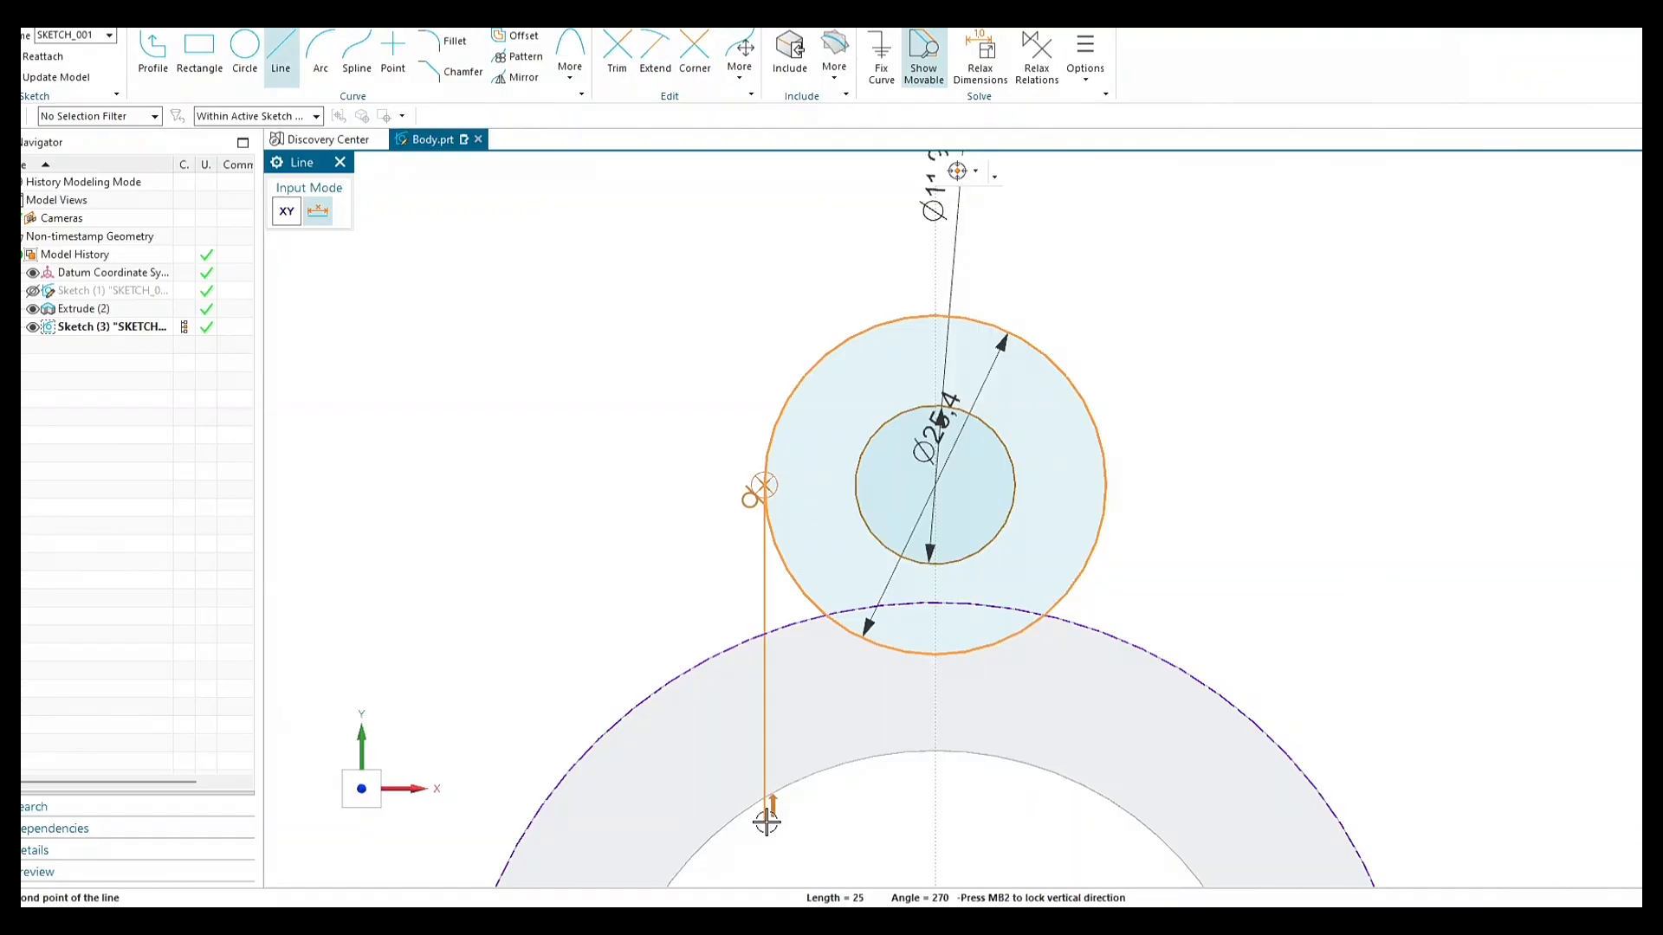
pyautogui.click(765, 821)
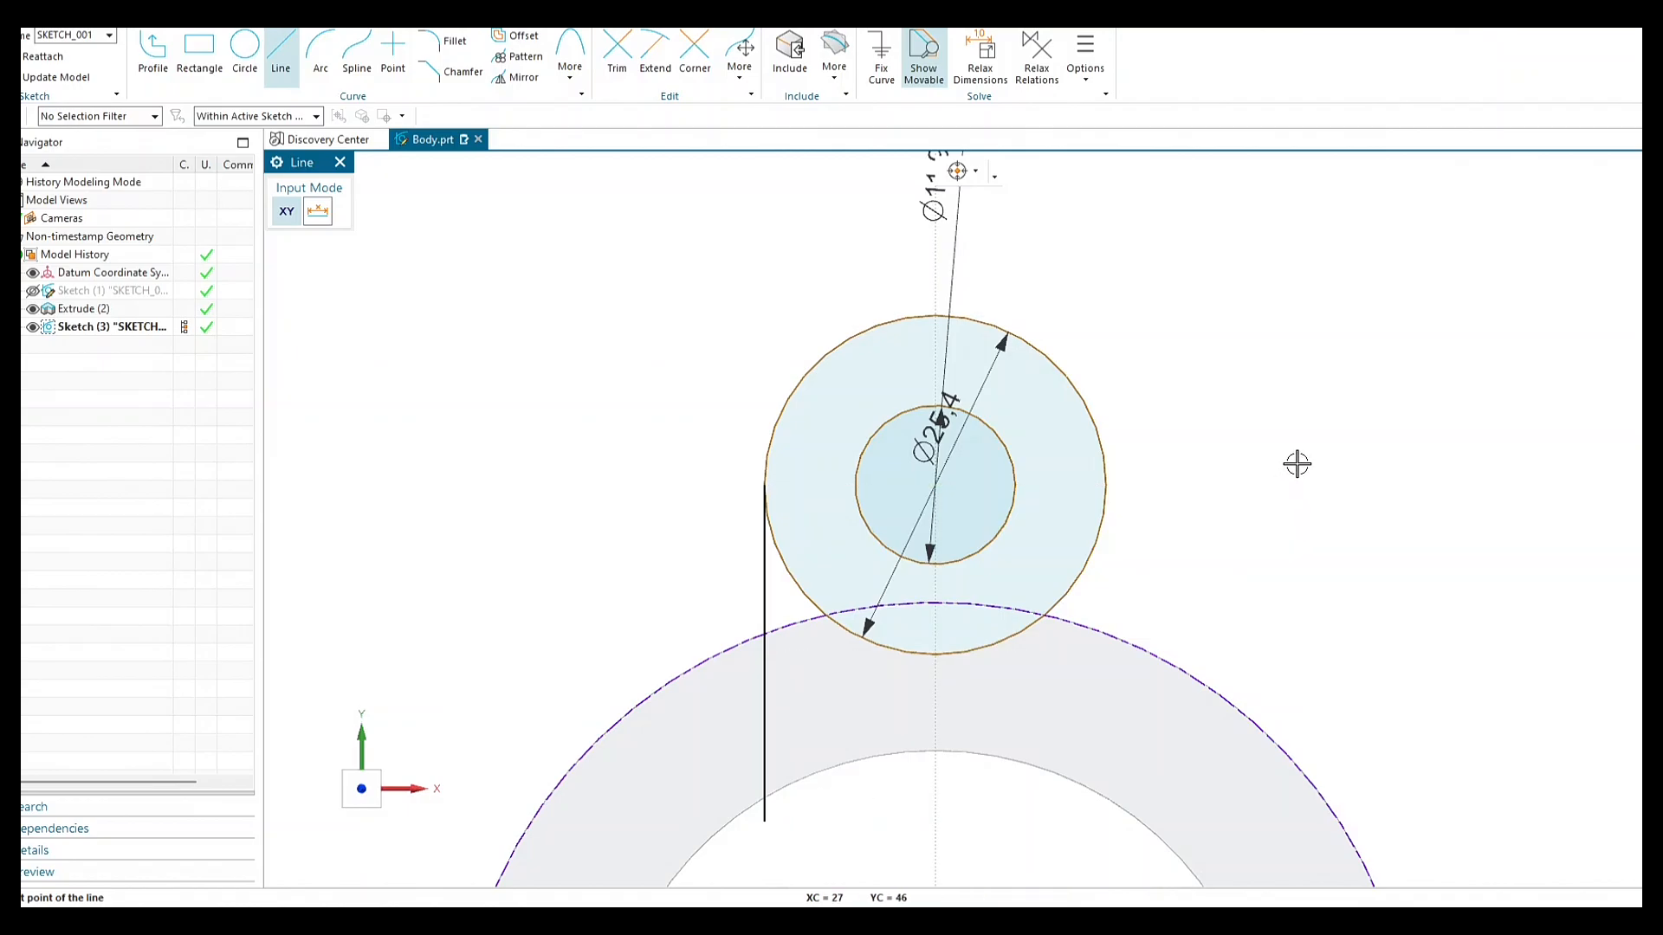
pyautogui.press('Escape')
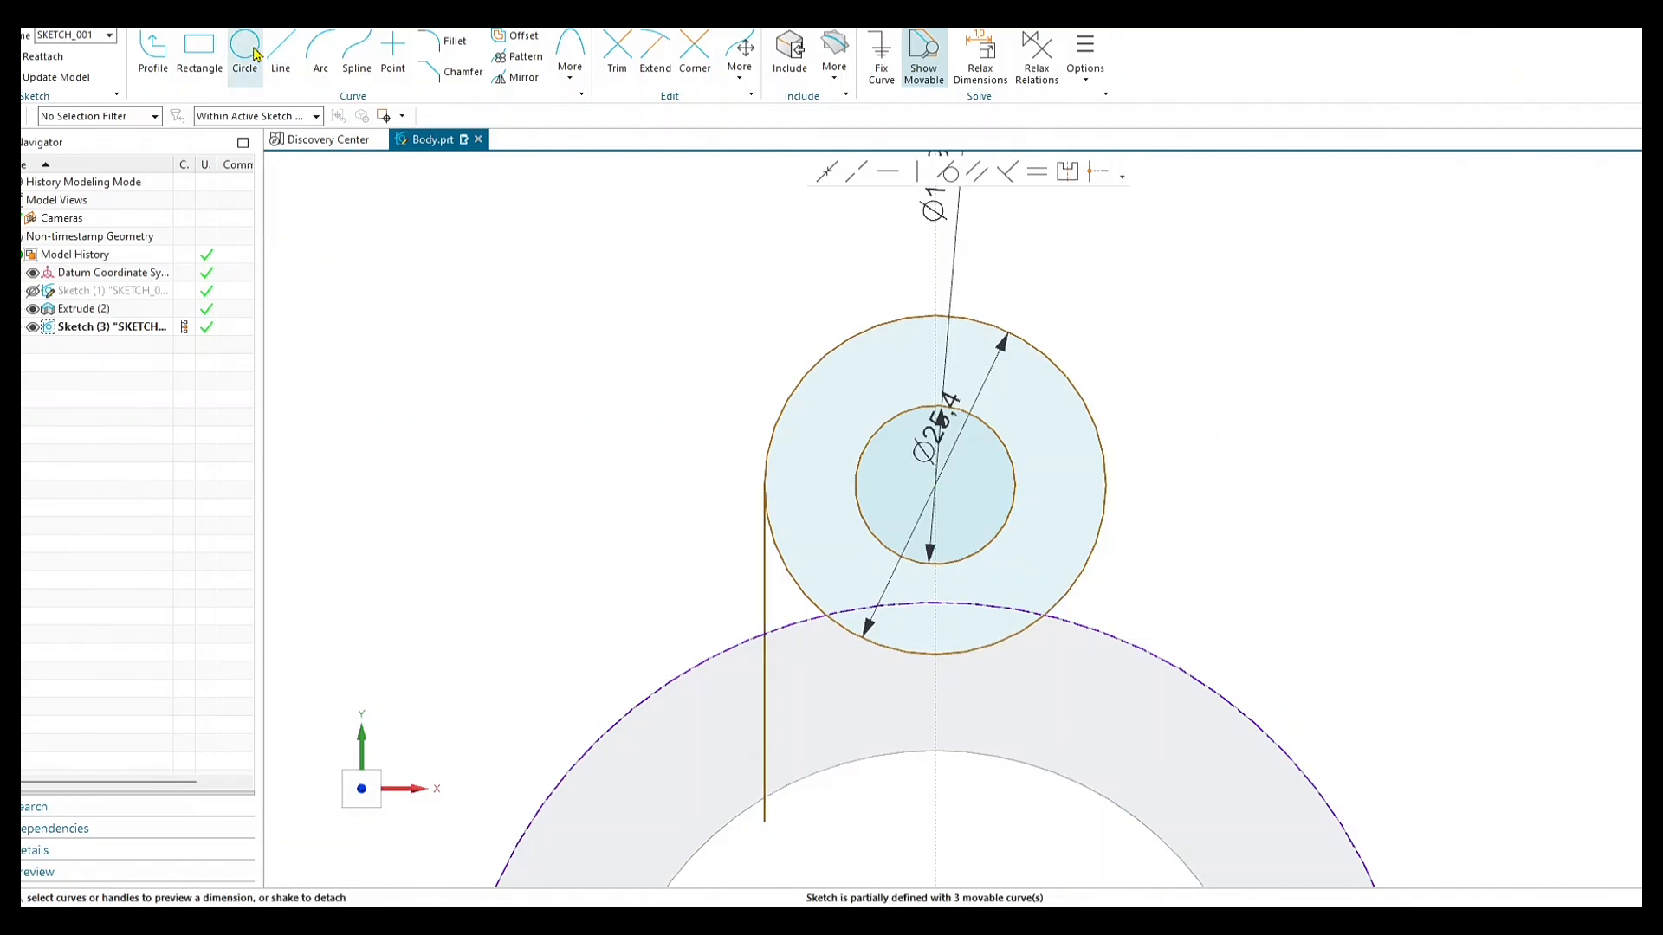
# Draw a vertical line about 18 mm long downward from the lug outer circle's right side, tangent to the circle.
pyautogui.click(275, 48)
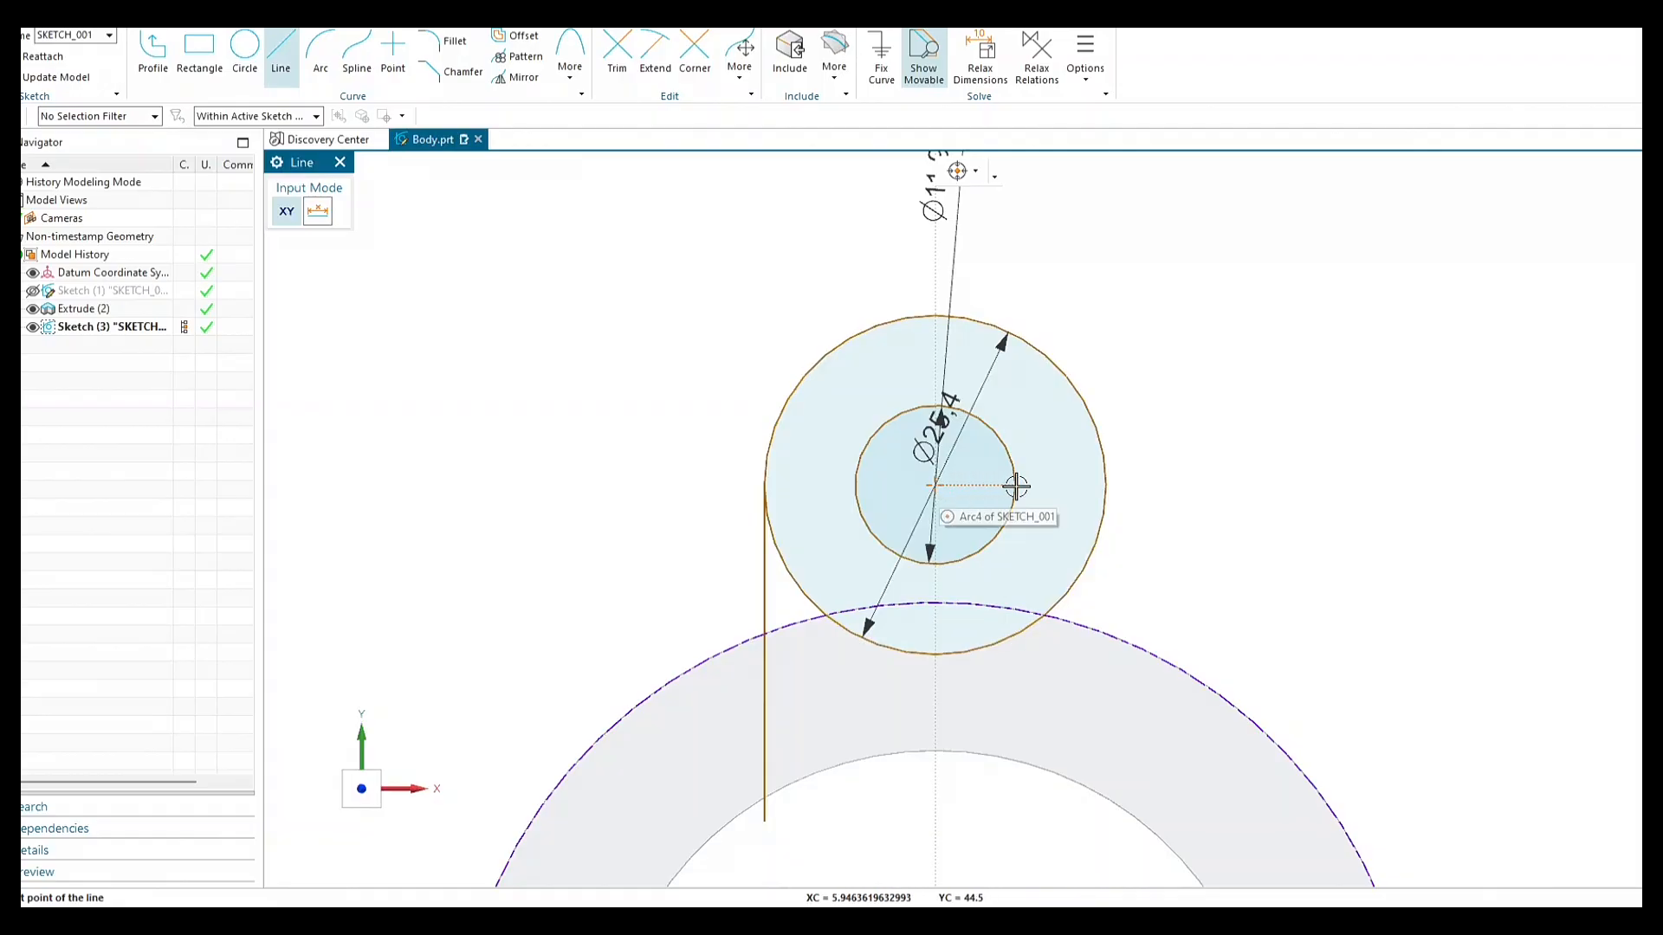
pyautogui.click(1107, 483)
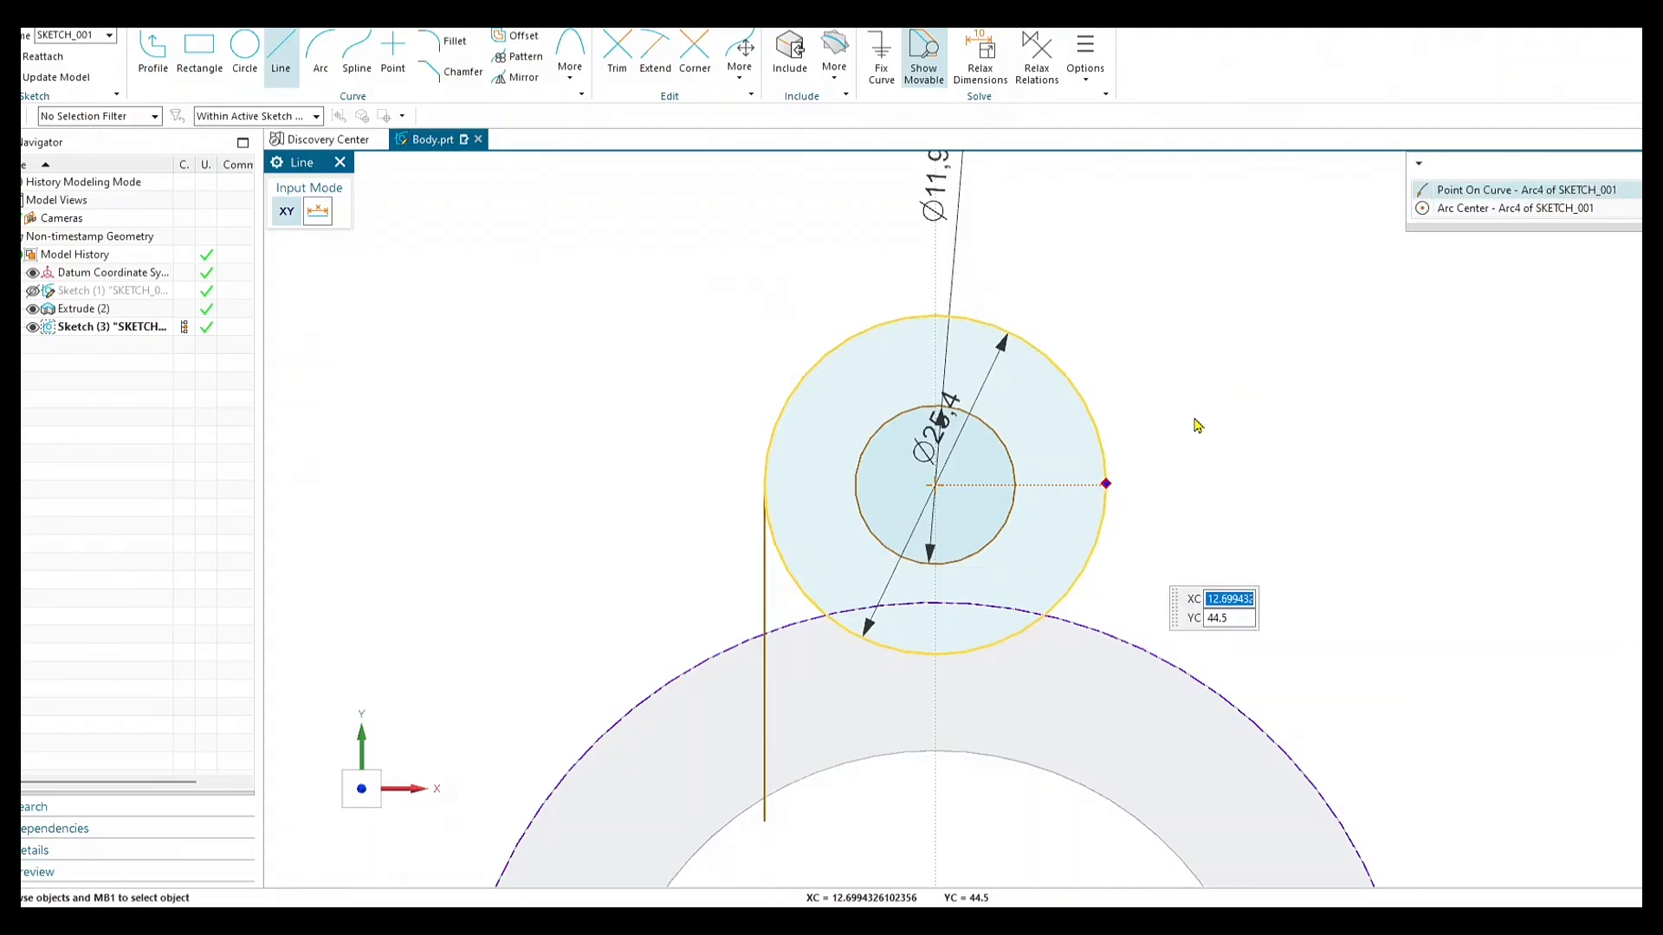
pyautogui.click(1478, 196)
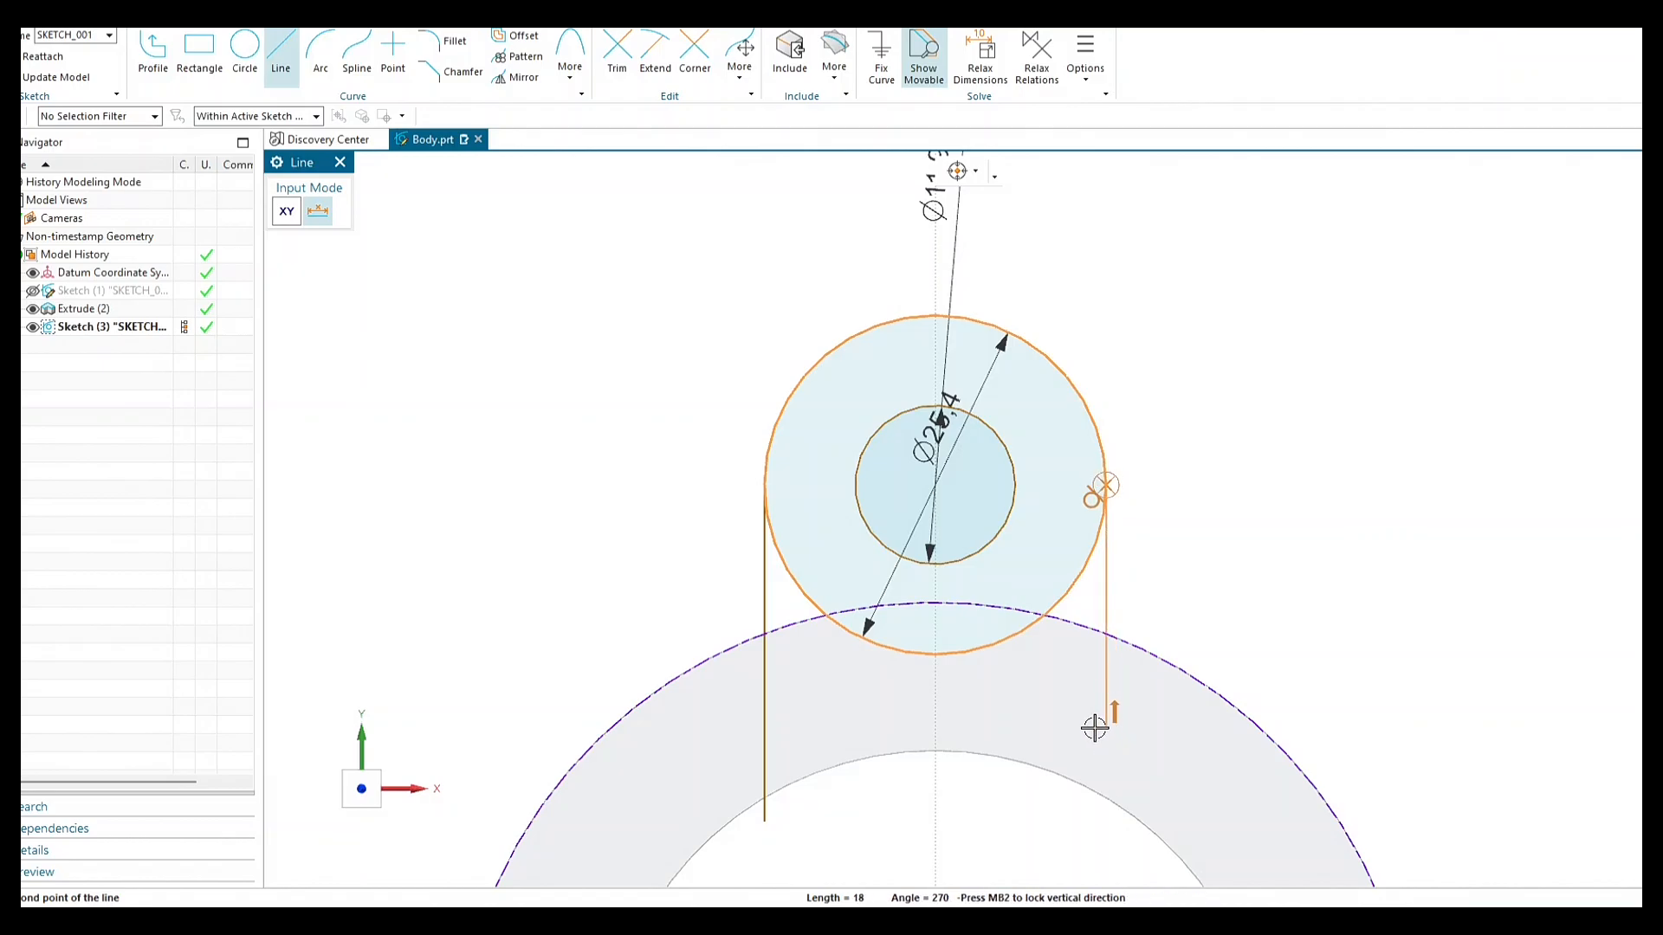
pyautogui.click(1095, 727)
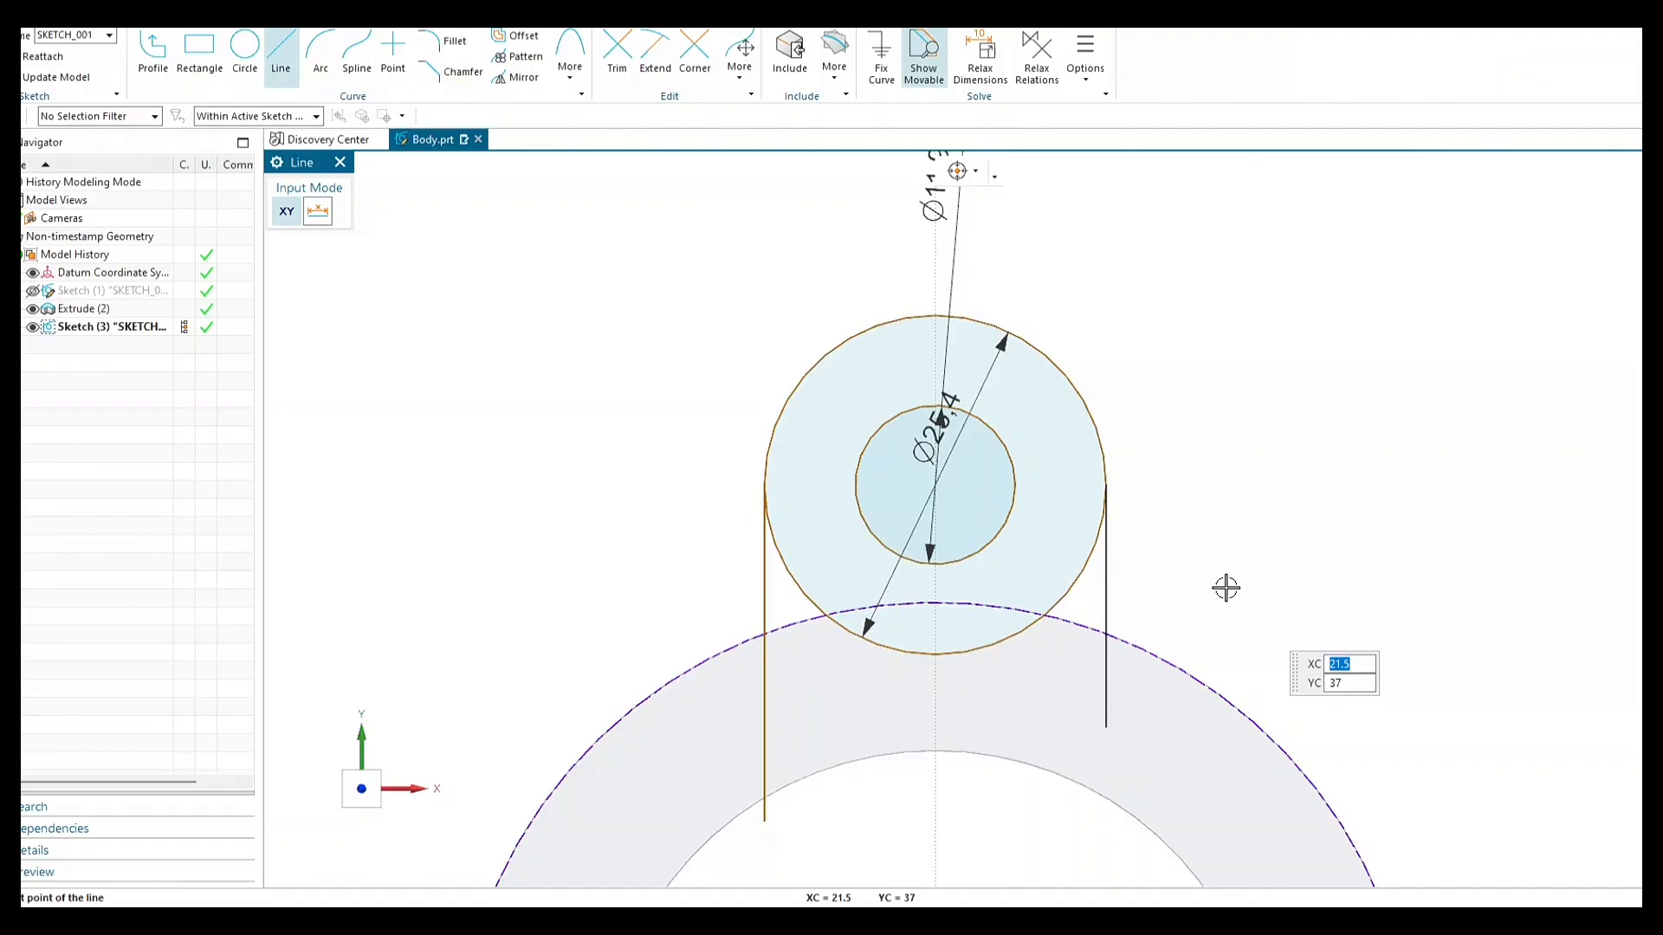
# Trim the lower ends of both vertical lug lines at the cylinder's outer edge.
pyautogui.click(615, 48)
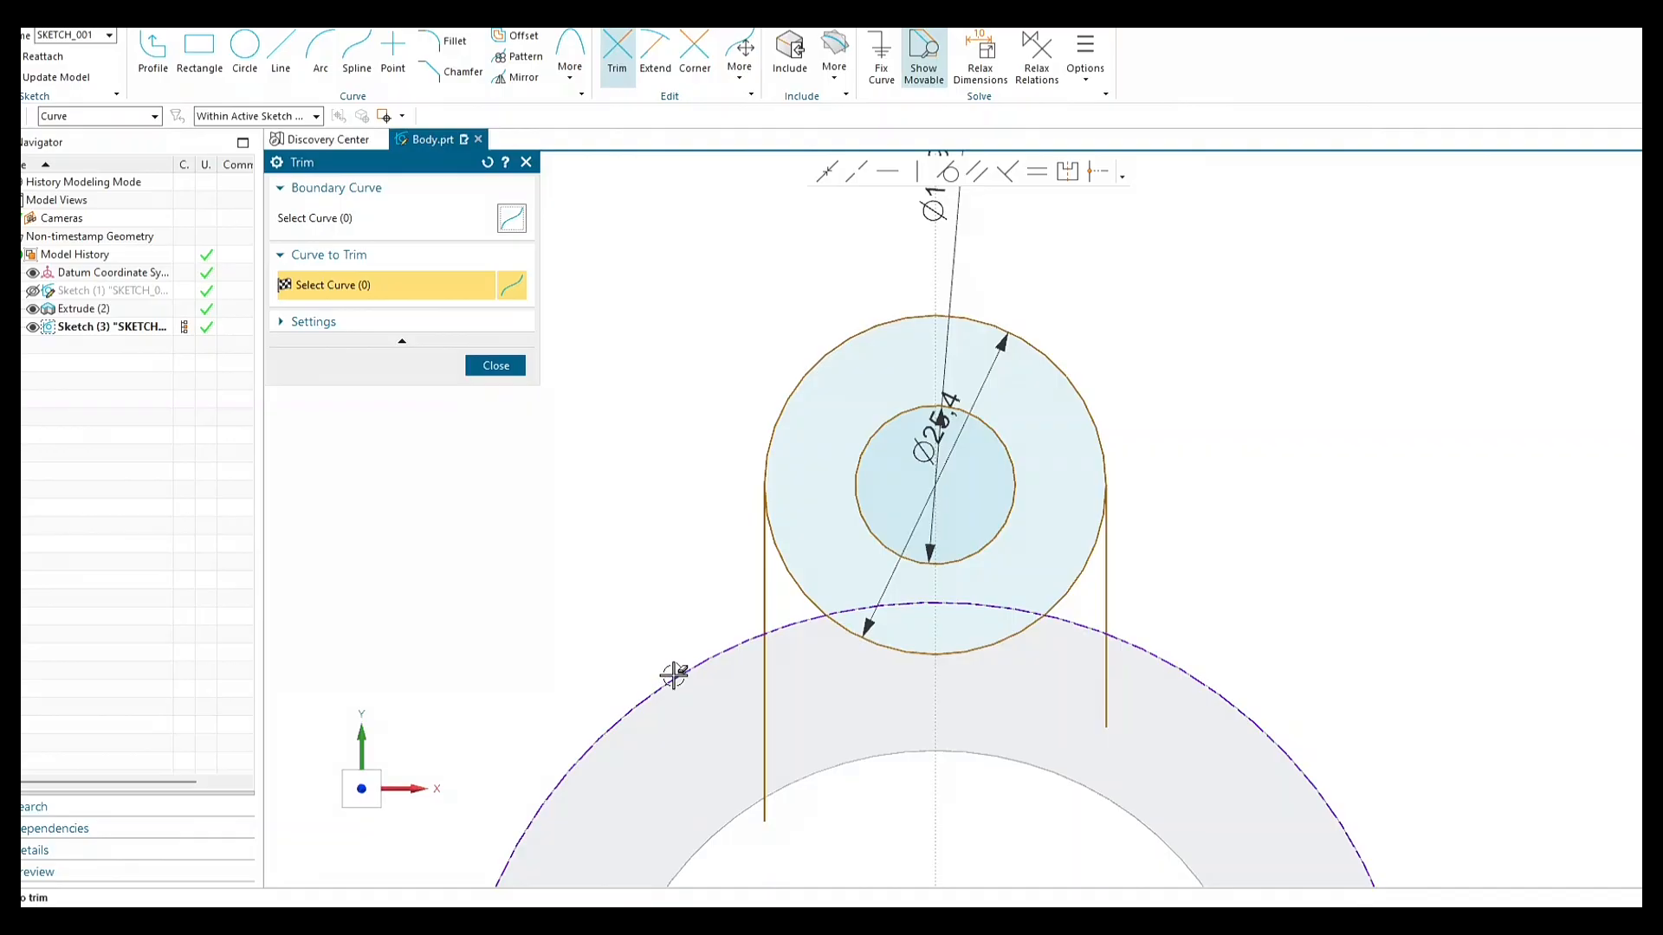
pyautogui.click(764, 725)
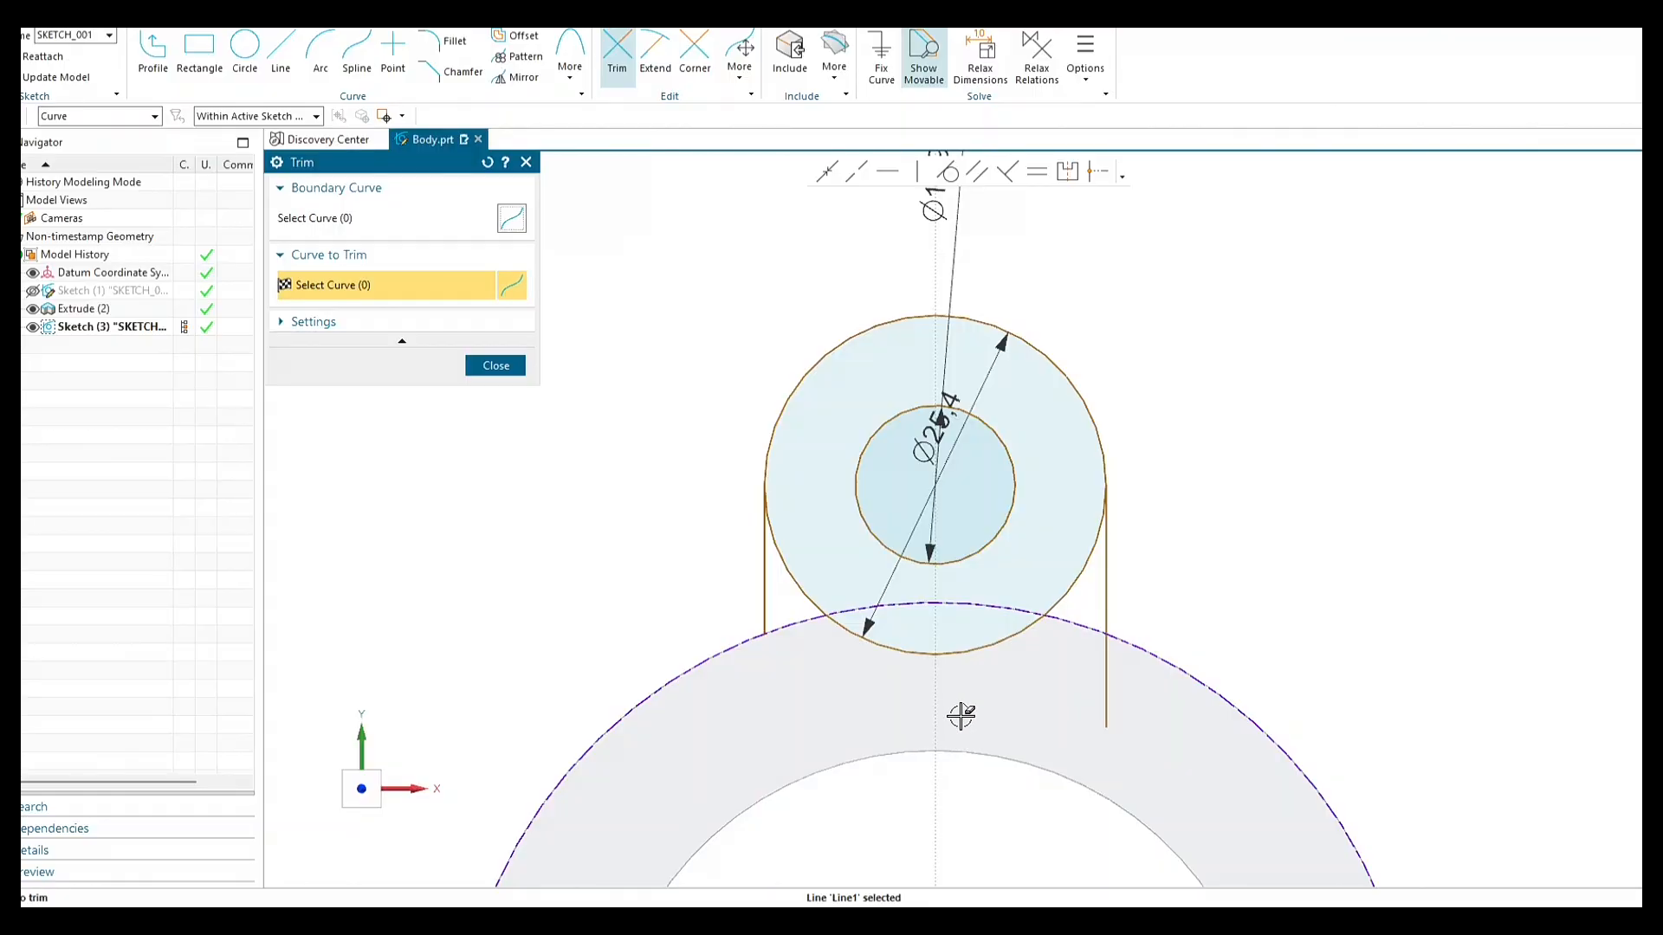
pyautogui.click(1101, 719)
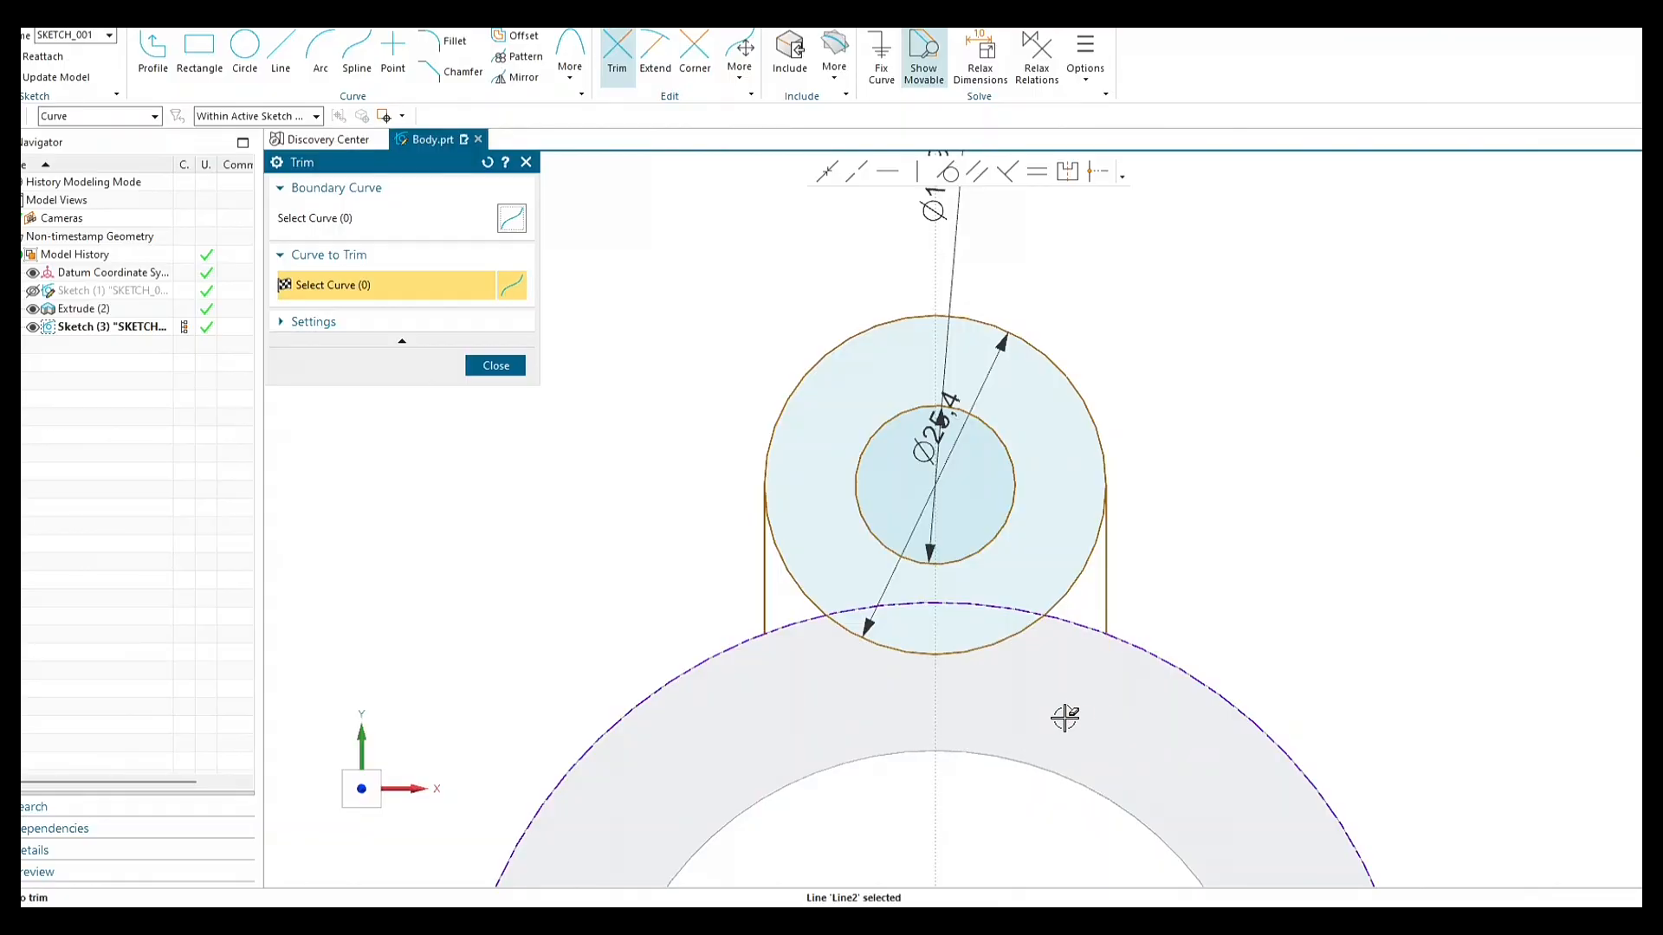
# Trim away the lug outer circle's lower arc between the two tangent lines.
pyautogui.click(977, 652)
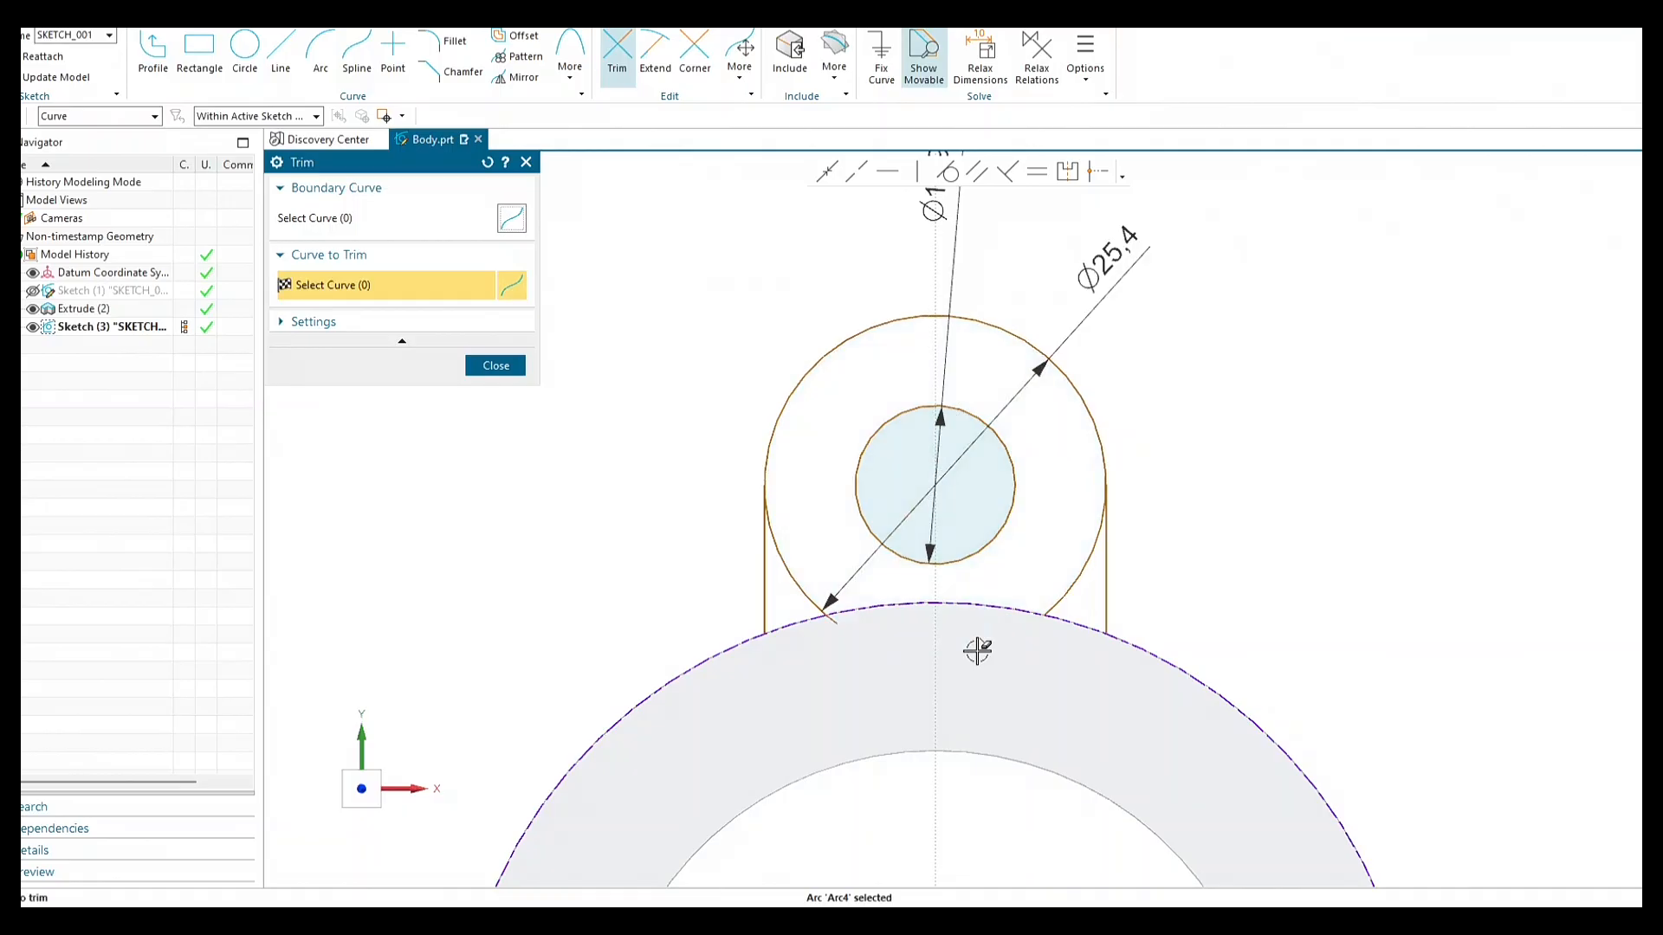
pyautogui.click(1065, 589)
pyautogui.click(801, 581)
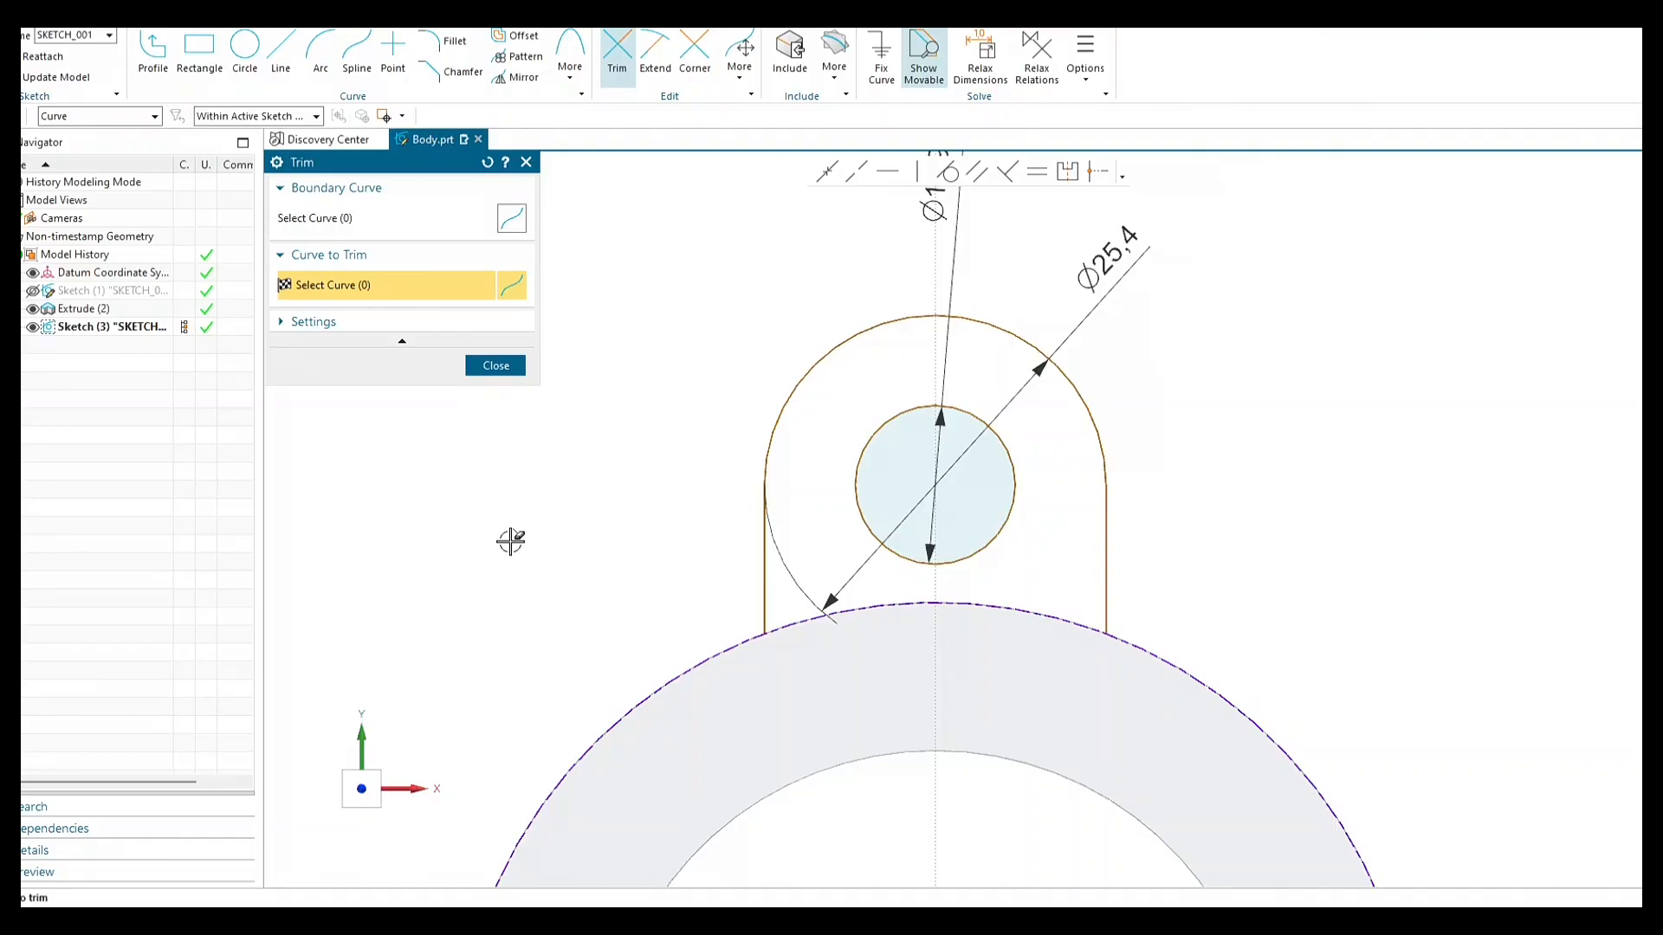
pyautogui.click(495, 364)
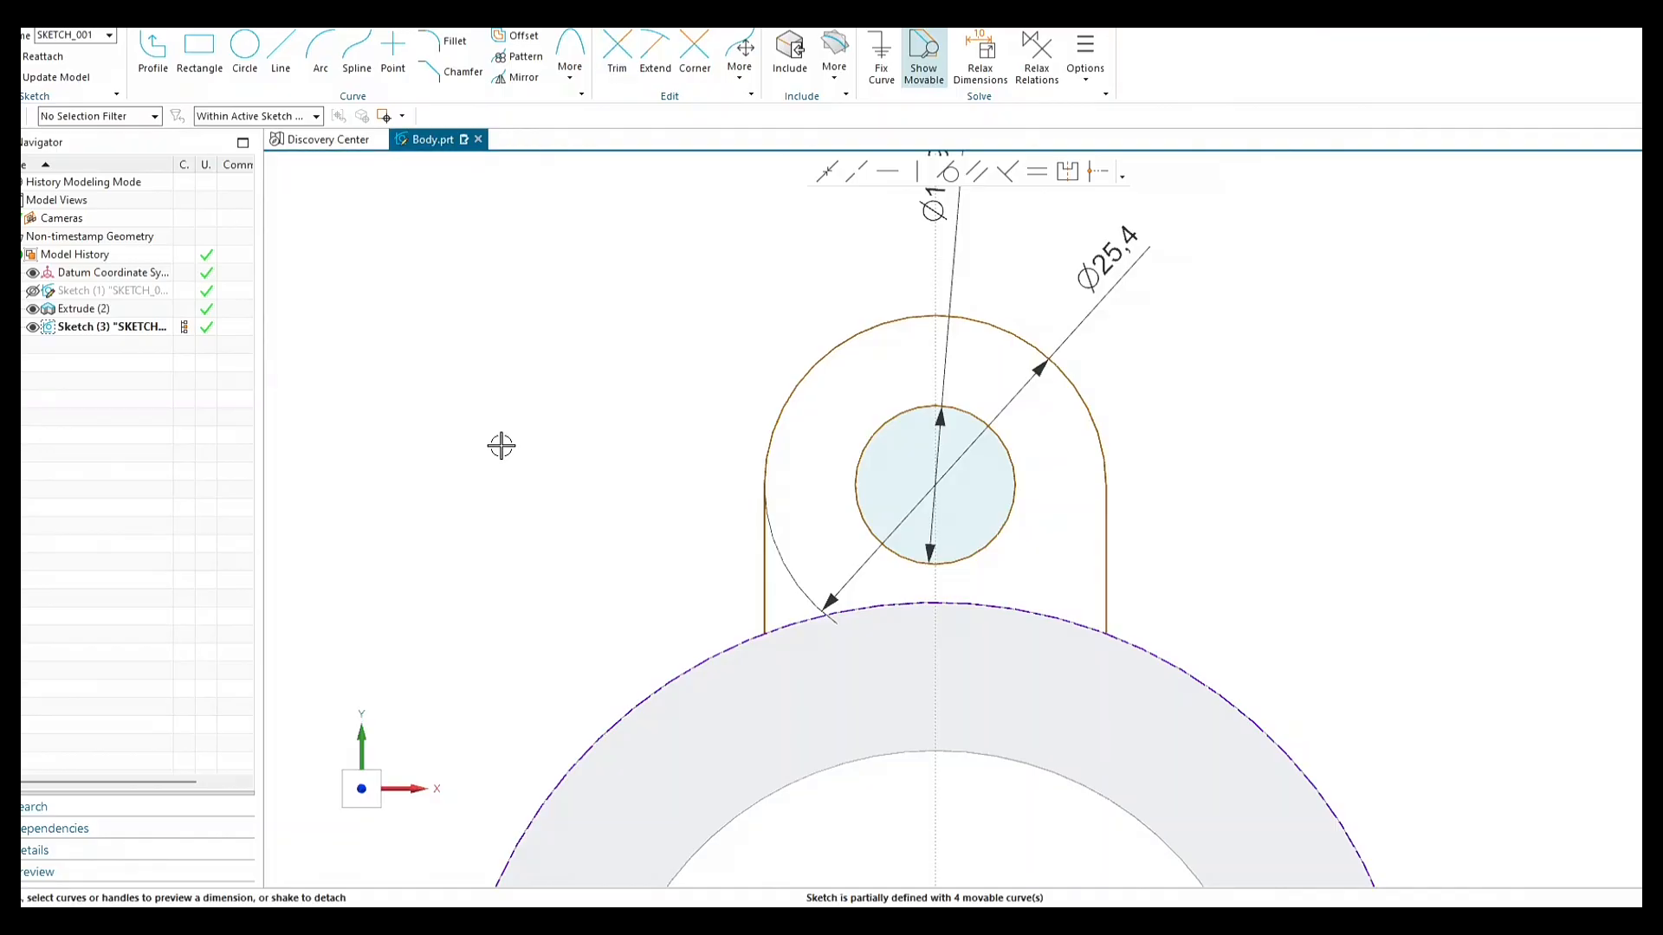
pyautogui.click(617, 54)
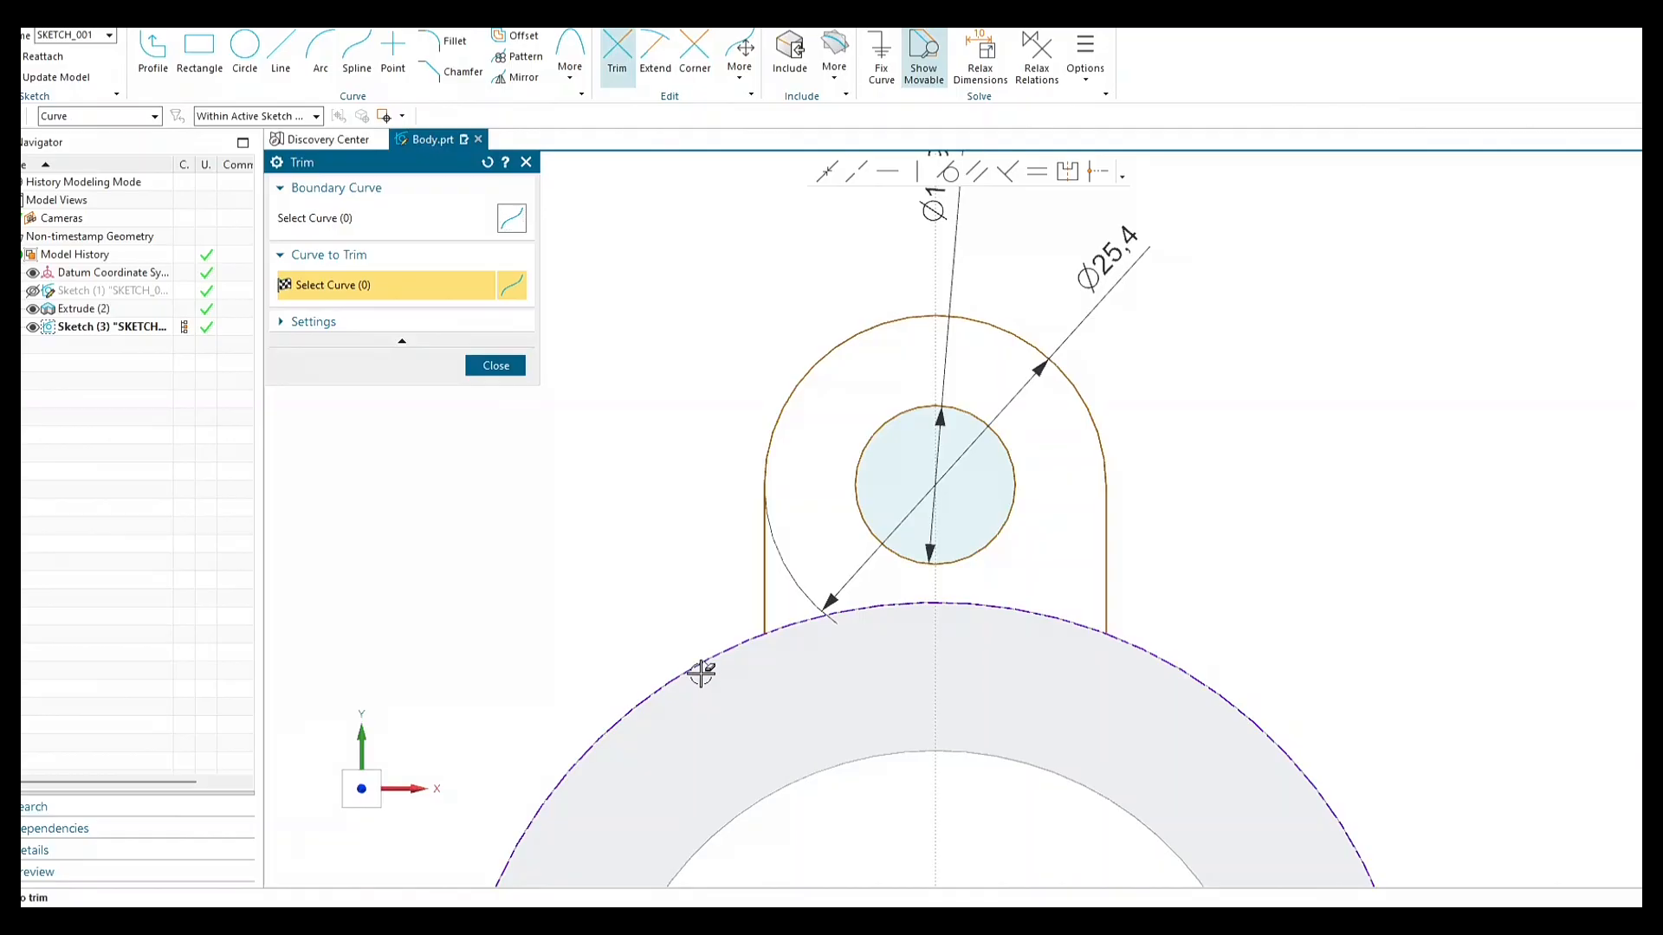
pyautogui.click(497, 366)
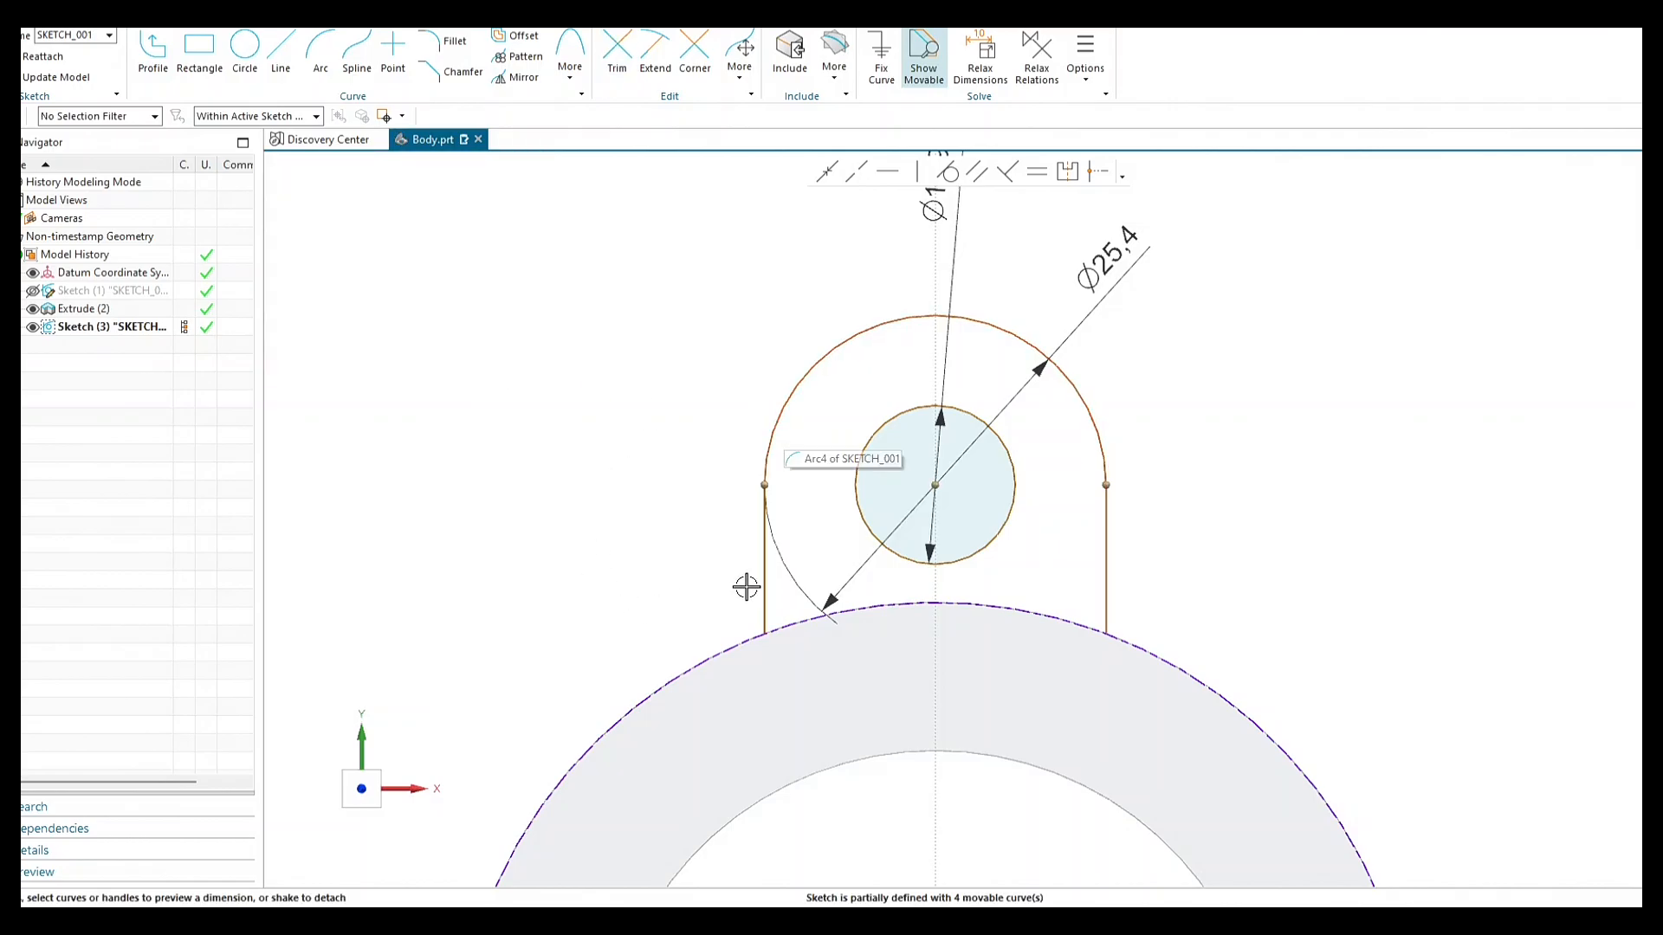
# Check the lug profile against the cylinder in a tilted view and finish the sketch.
pyautogui.scroll(-3, 1170, 572)
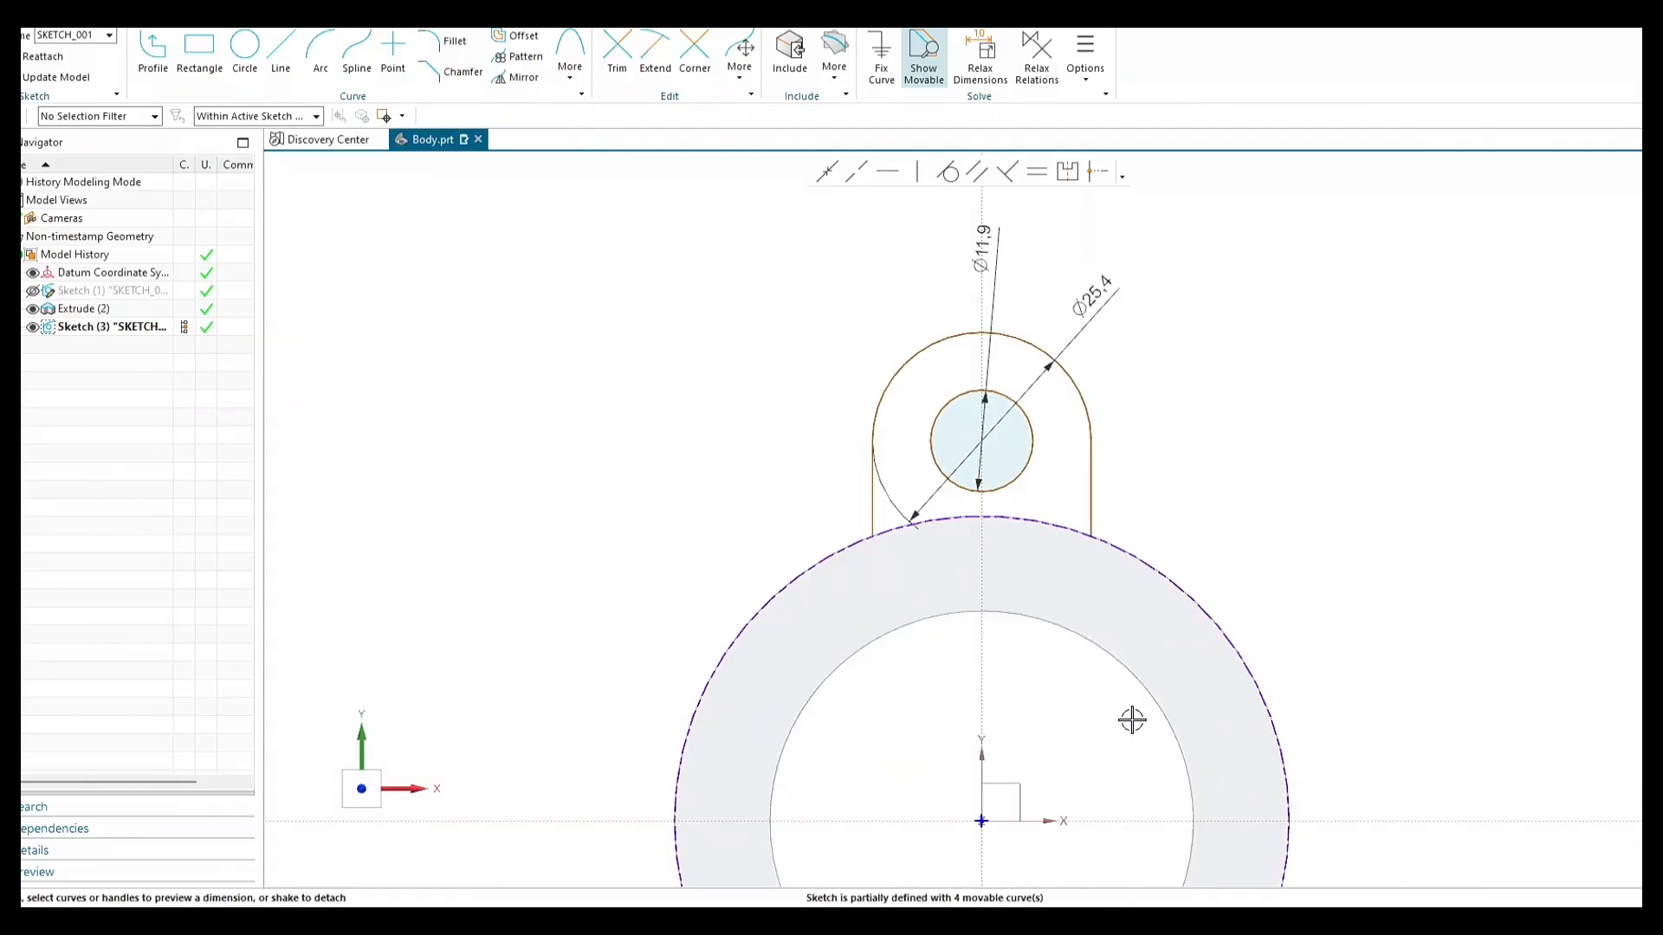
pyautogui.moveTo(1132, 720)
pyautogui.mouseDown(button='middle')
pyautogui.moveTo(1126, 672)
pyautogui.moveTo(1110, 694)
pyautogui.moveTo(1060, 694)
pyautogui.mouseUp(button='middle')
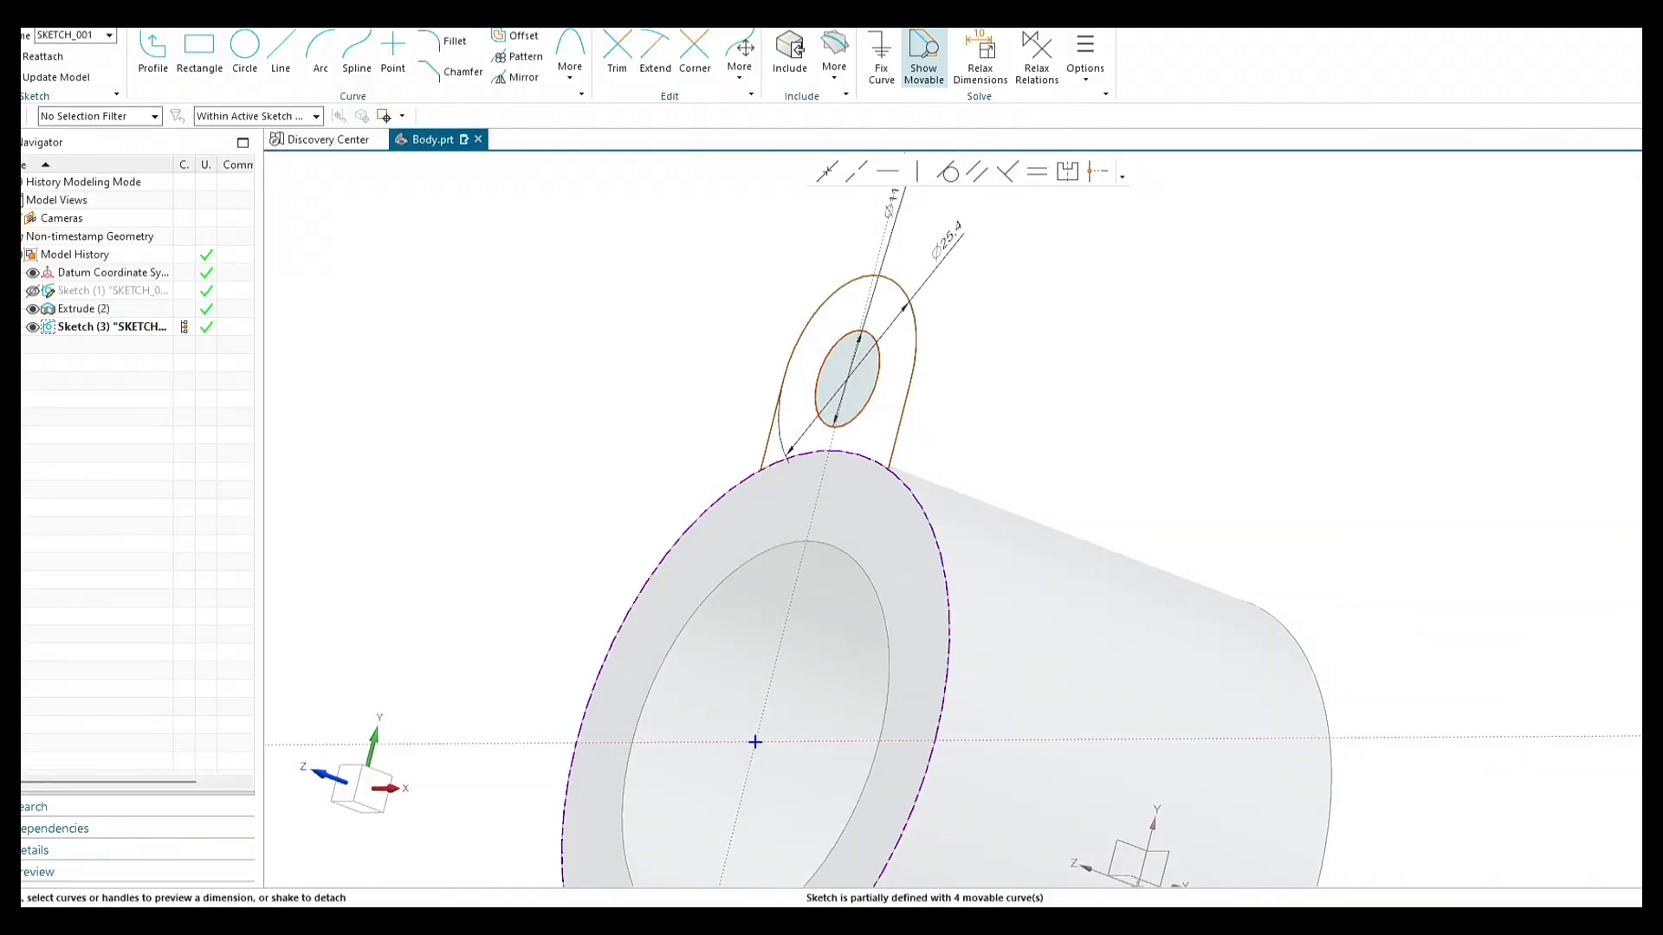
pyautogui.hotkey('ctrl', 'q')
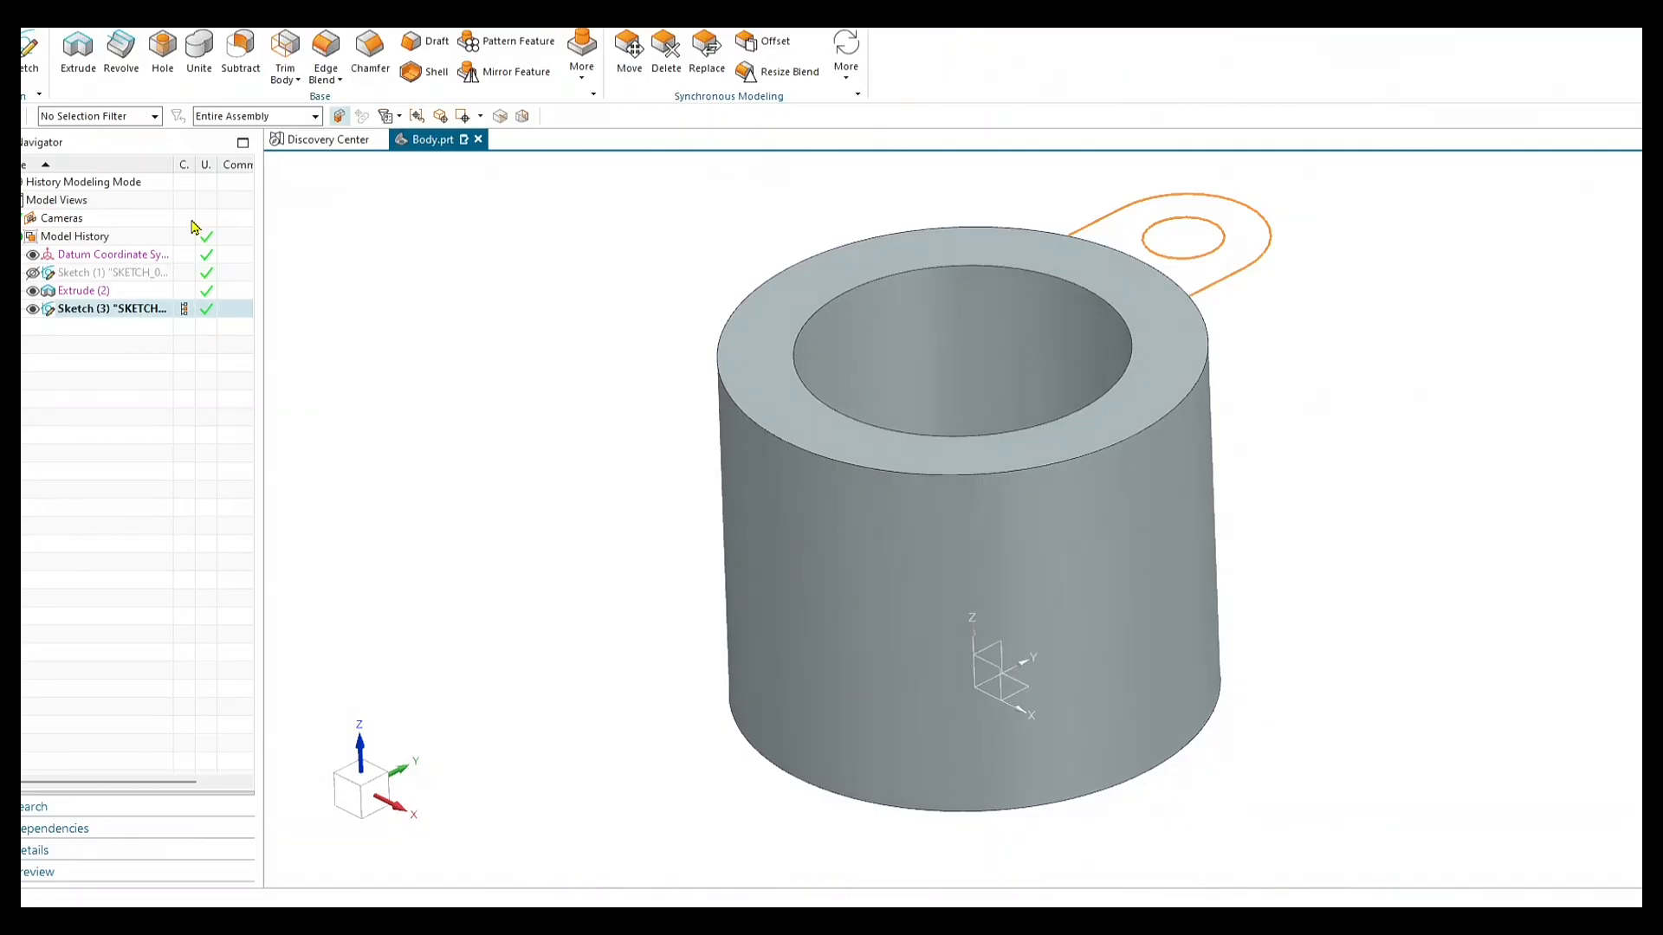
# Try to extrude the lug's hole circle, outer arc, side line and the cylinder's outer edge by 57.2 mm.
pyautogui.click(78, 54)
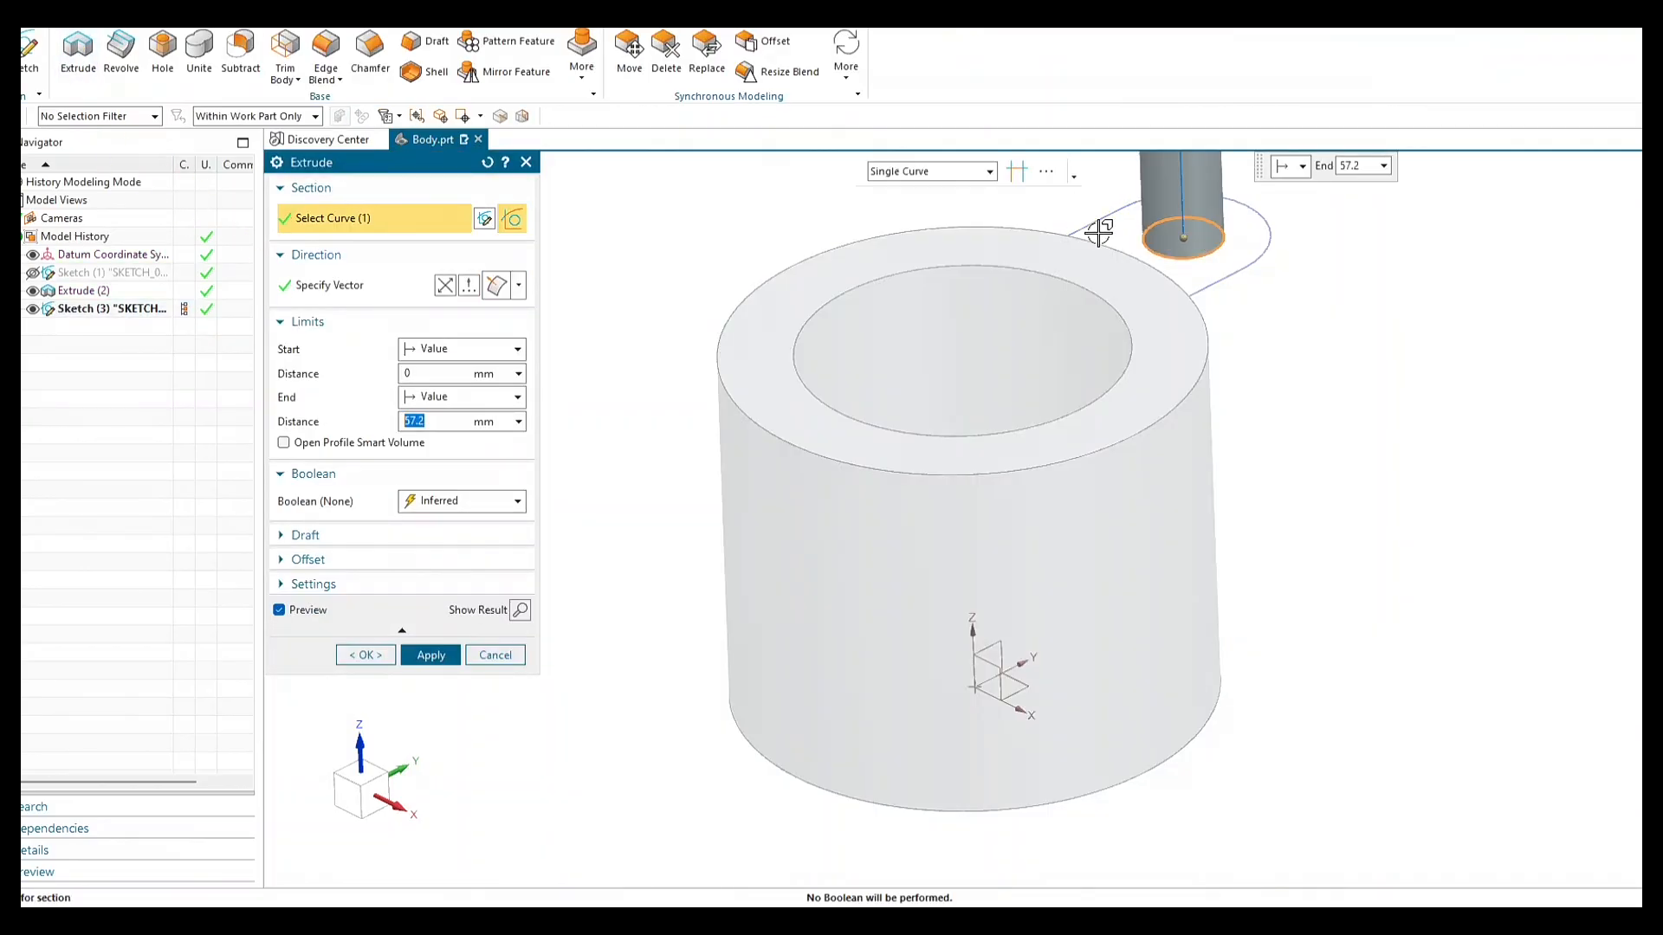
pyautogui.click(1244, 251)
pyautogui.click(1209, 274)
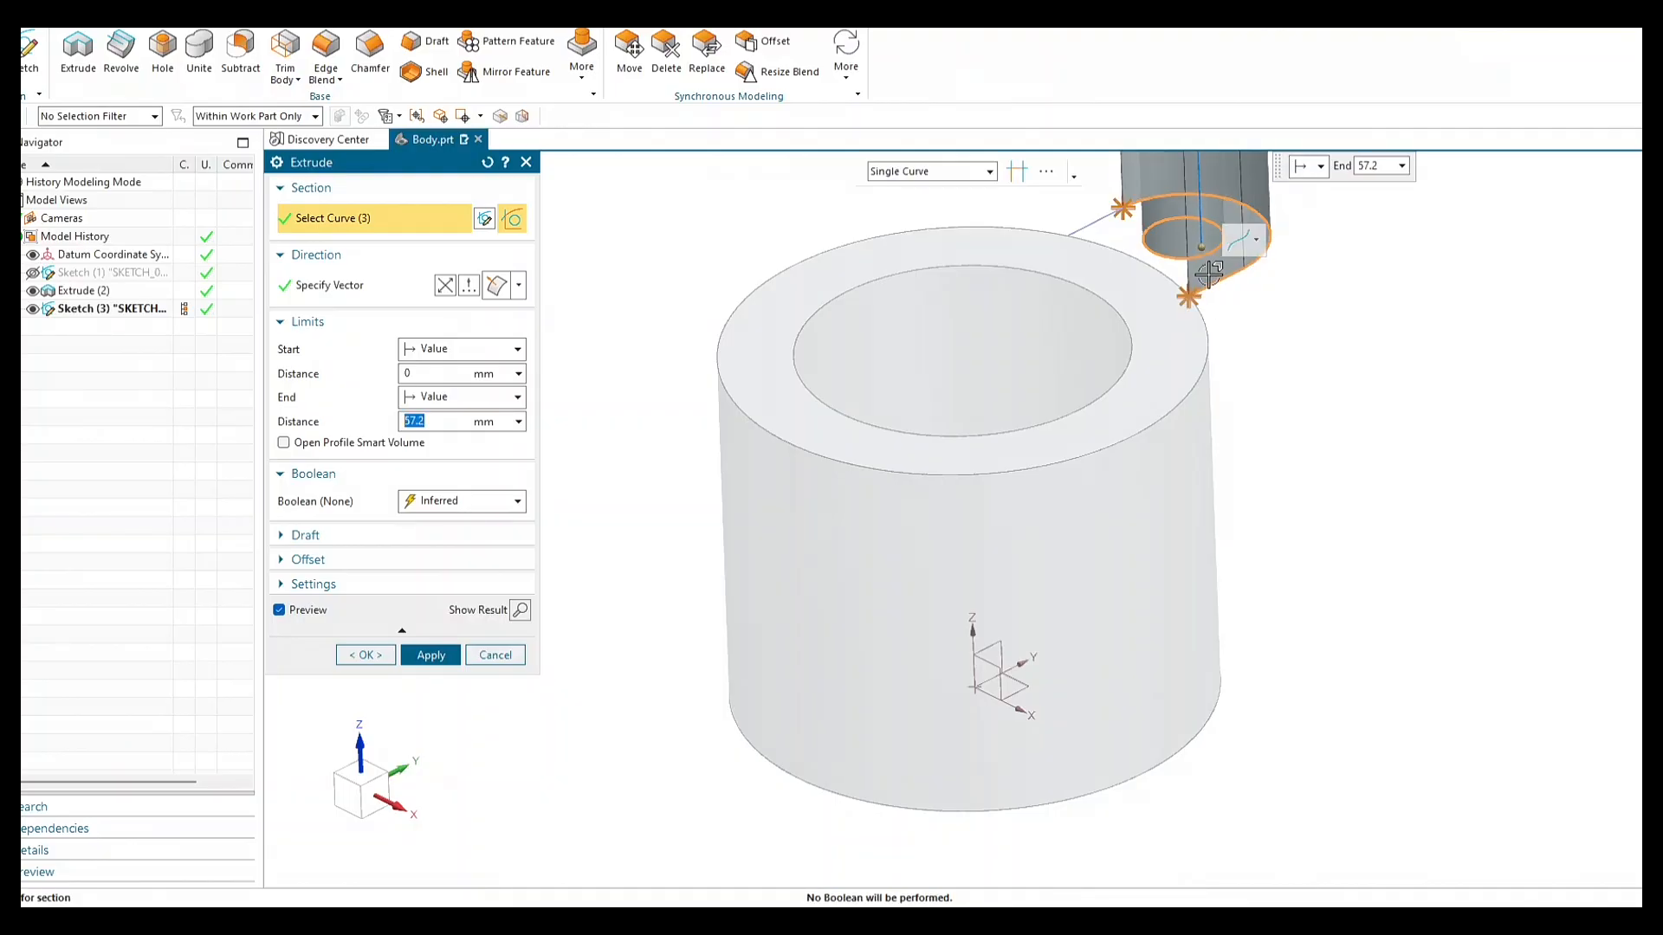
pyautogui.click(1143, 257)
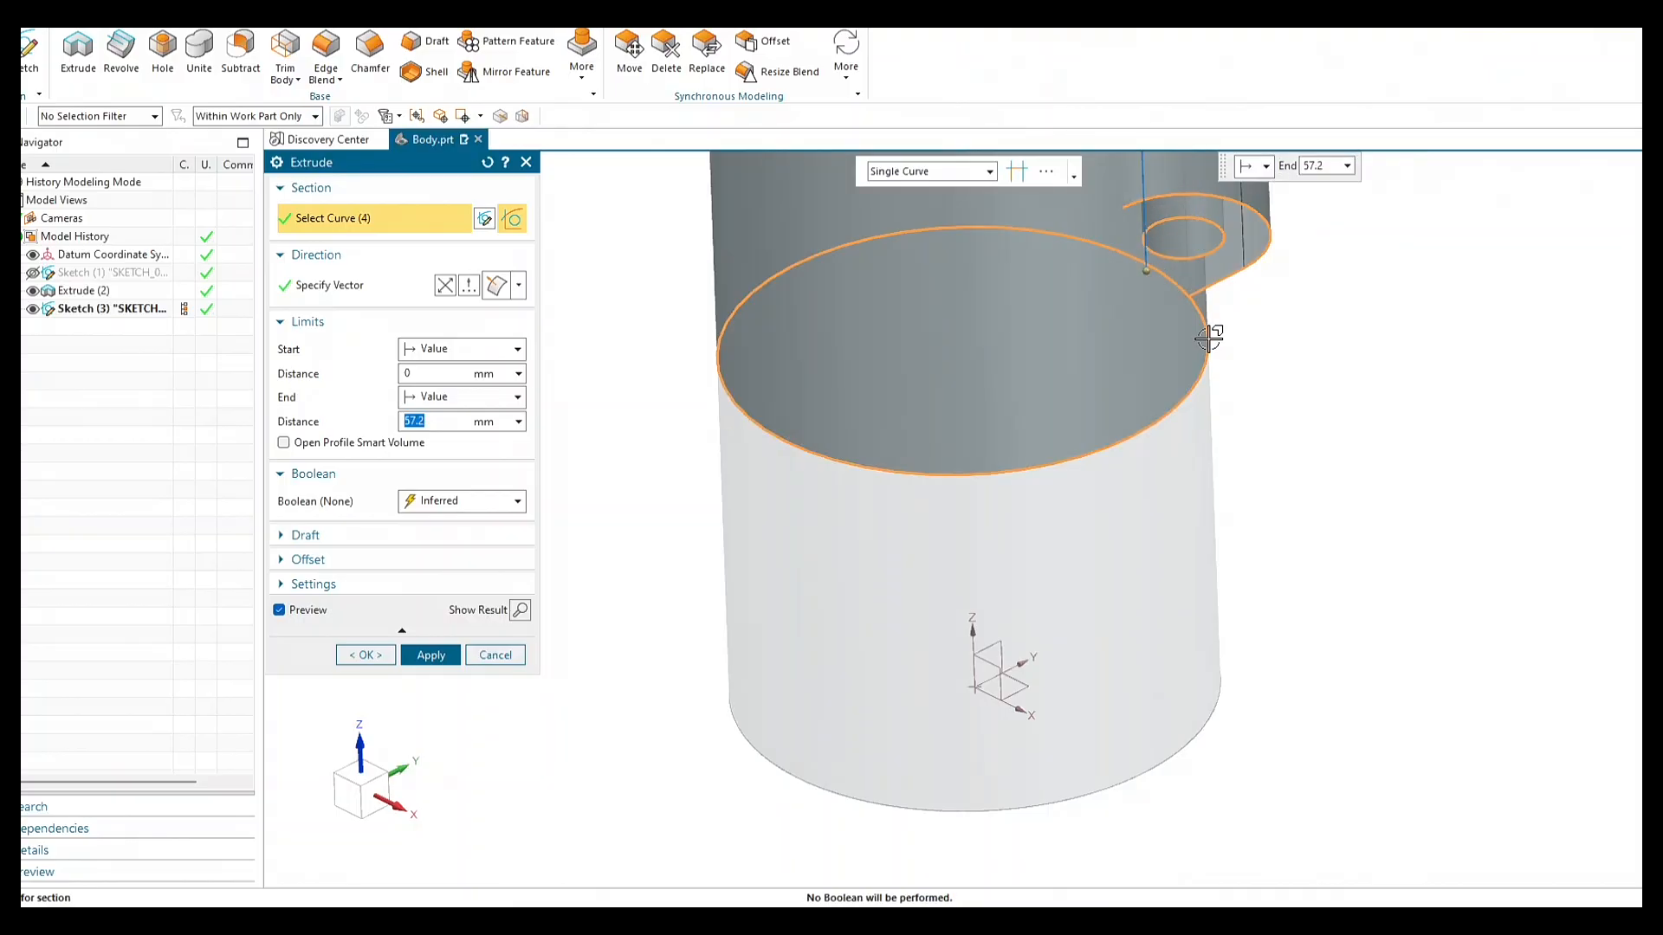
pyautogui.moveTo(1207, 334); pyautogui.dragTo(1245, 510, button='middle')
pyautogui.scroll(-5, 1246, 509)
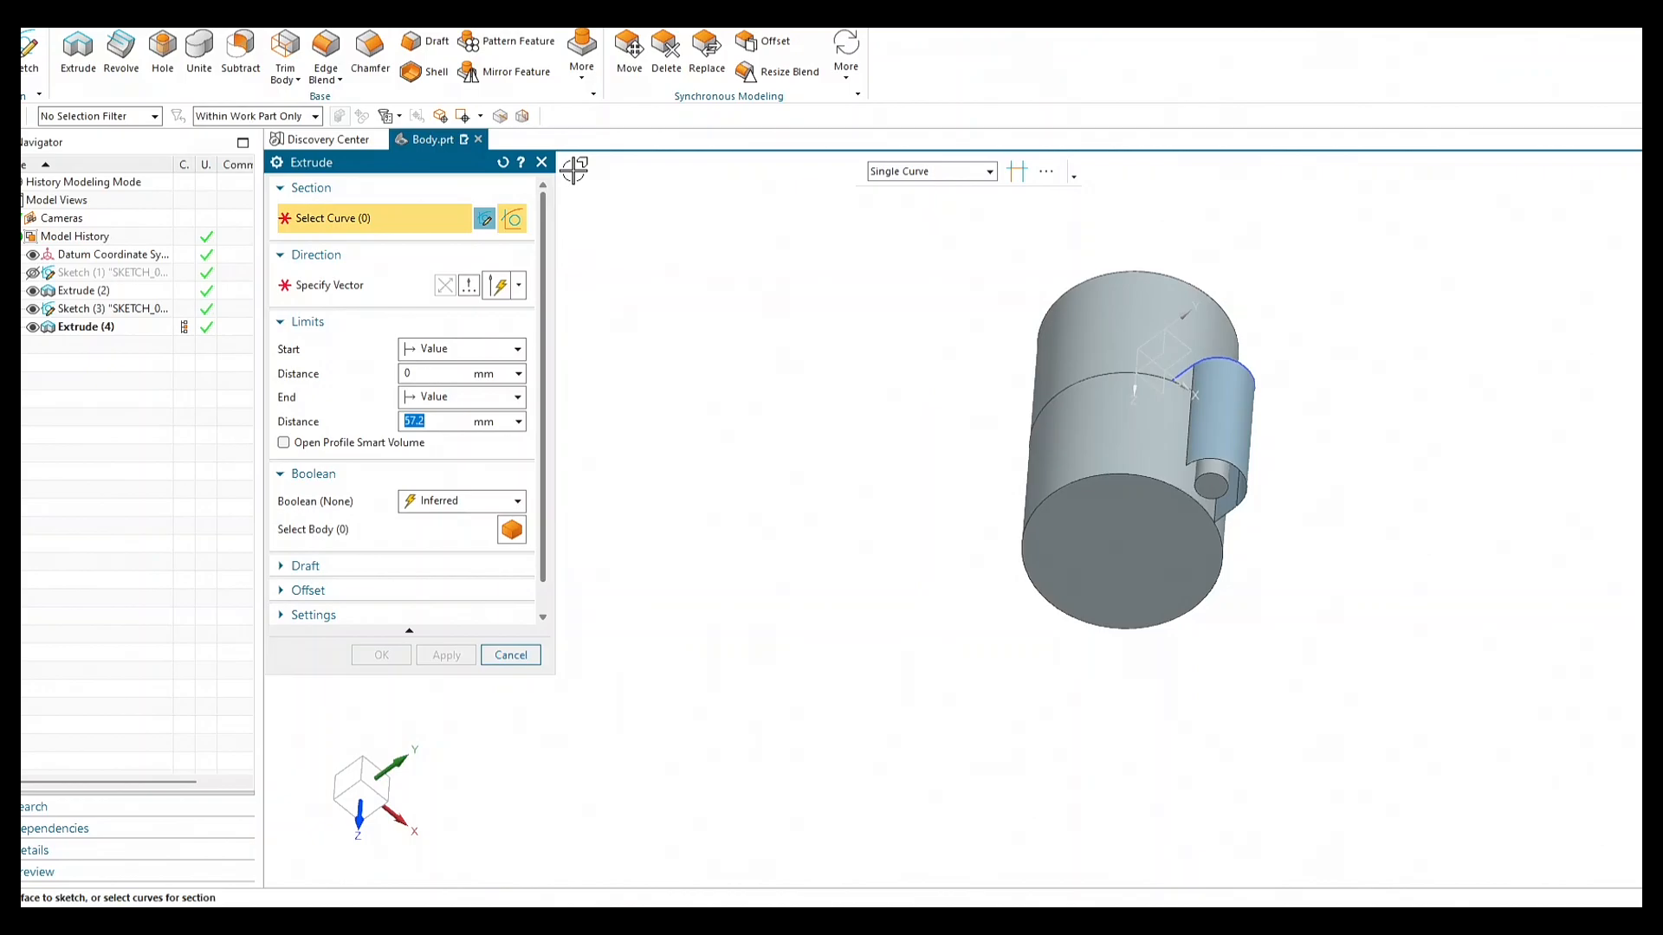
# Reset and cancel the new Extrude command, and undo the last extrusion of the lug curves.
pyautogui.click(502, 162)
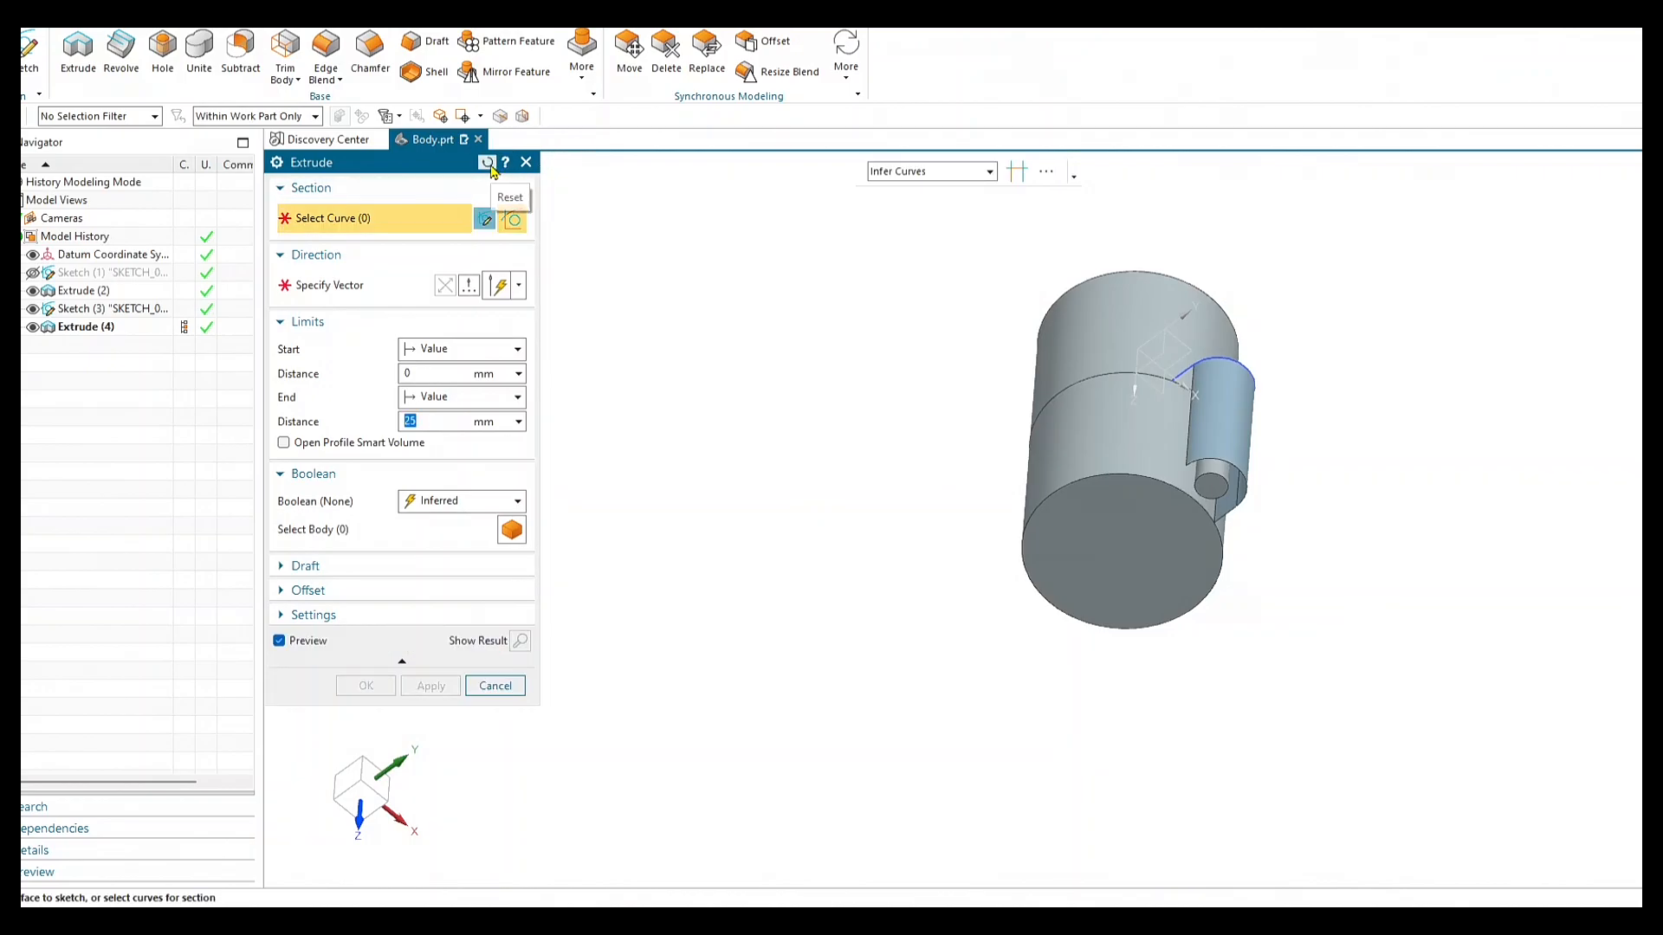
pyautogui.click(495, 686)
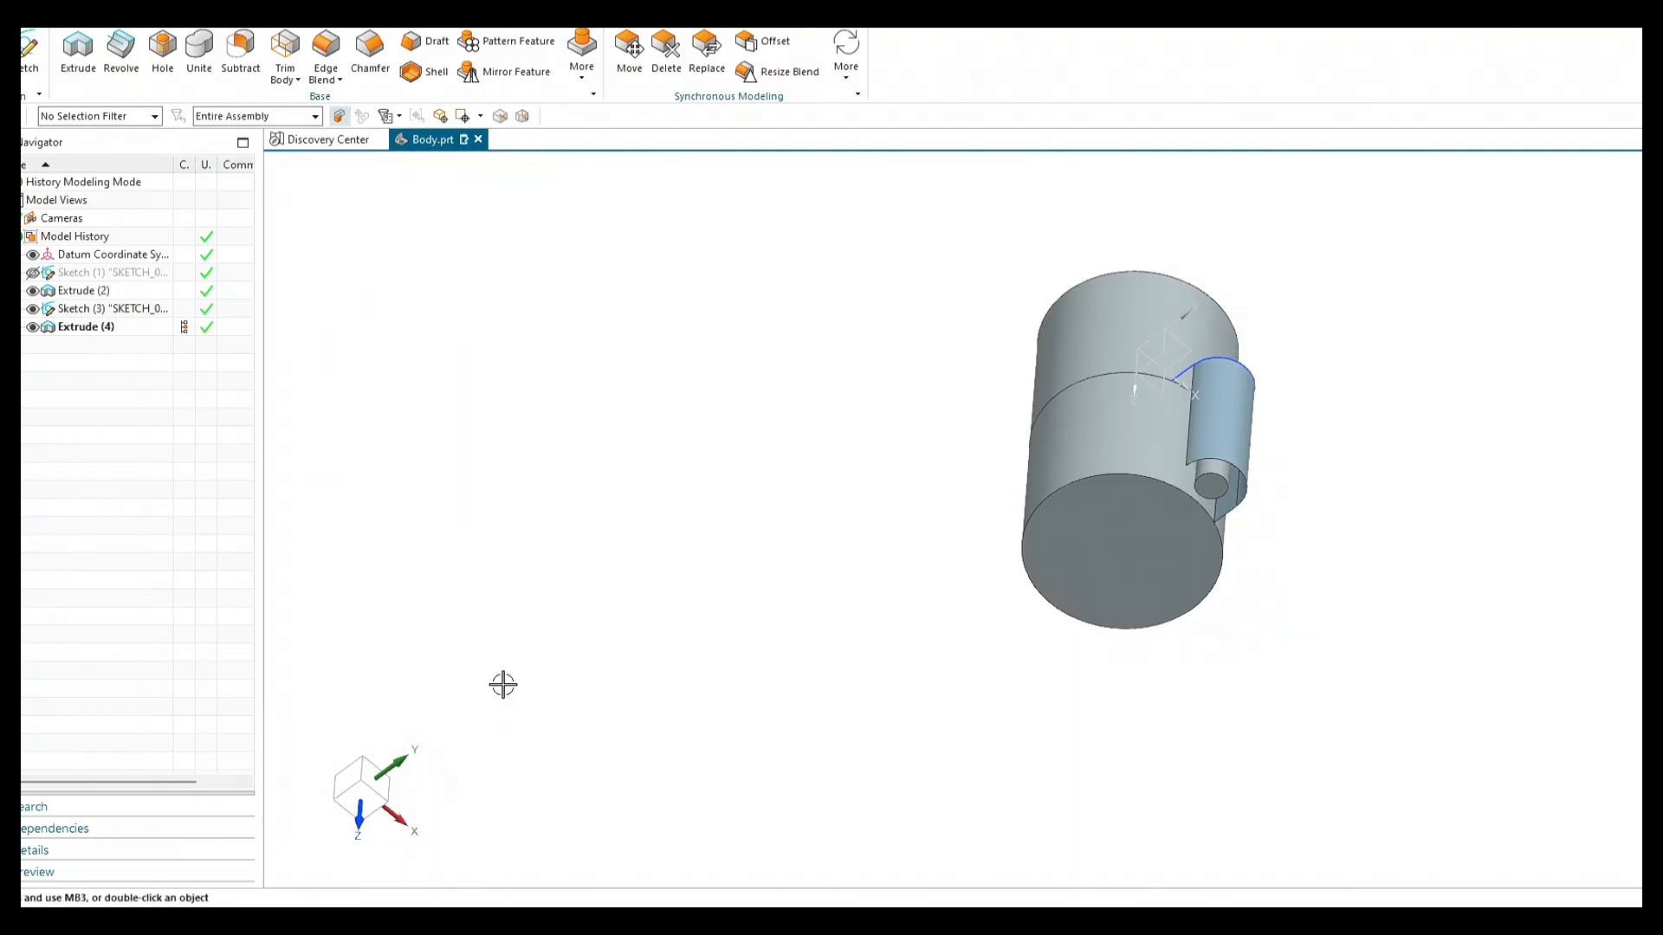
pyautogui.moveTo(675, 482); pyautogui.dragTo(724, 612, button='middle')
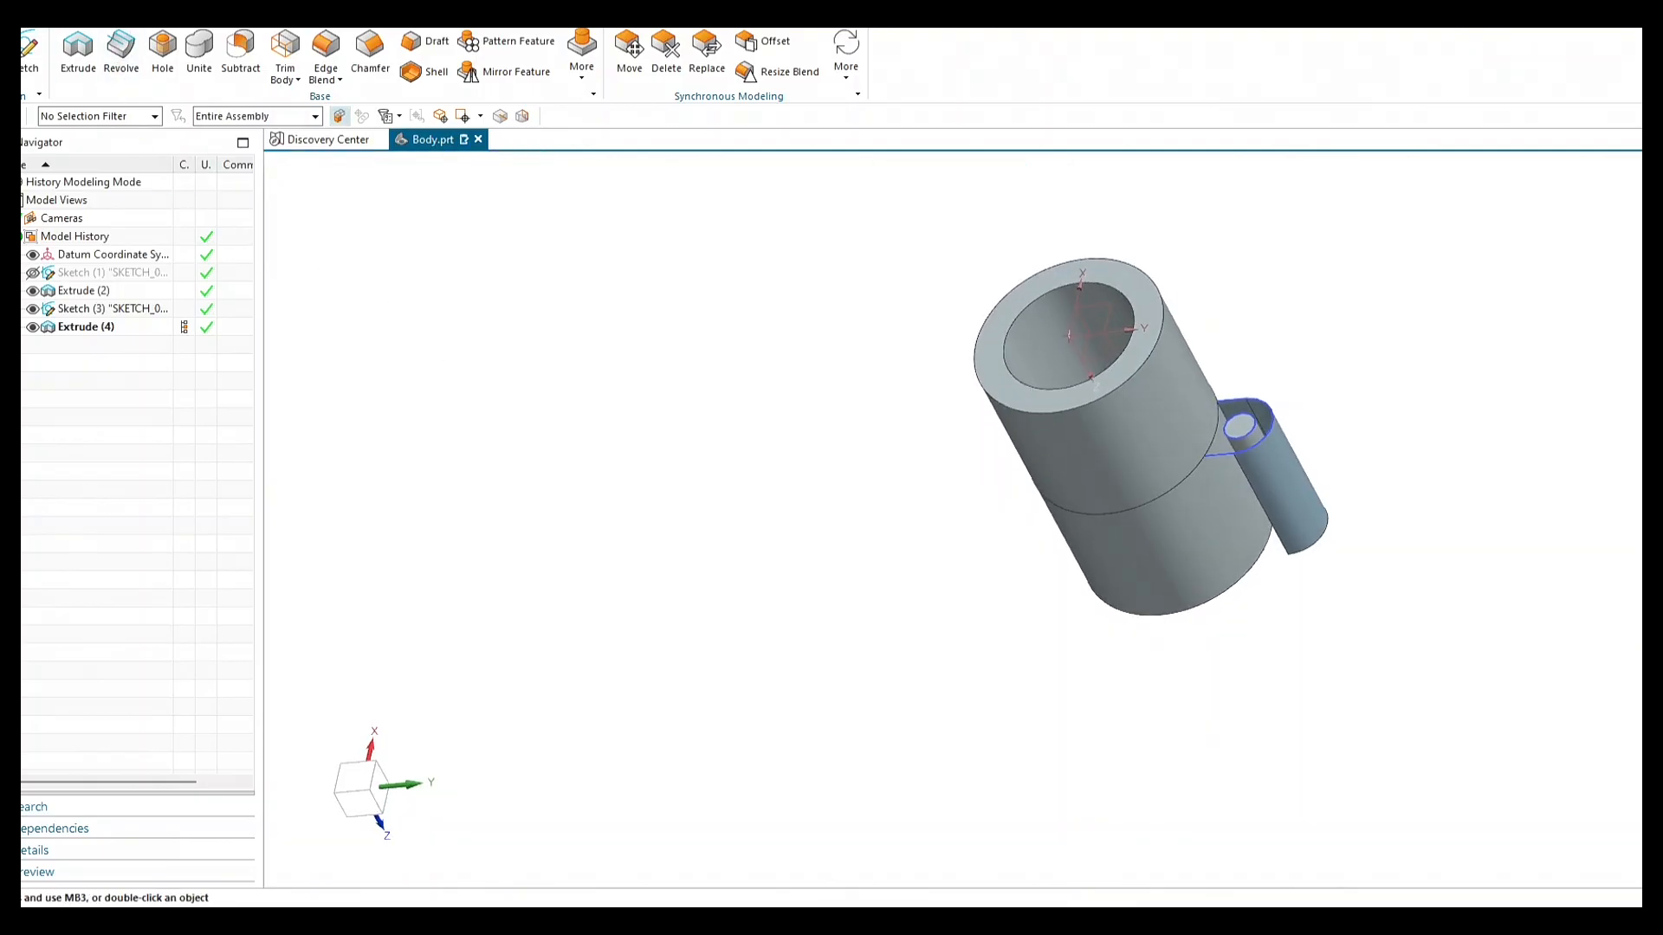
pyautogui.hotkey('ctrl', 'z')
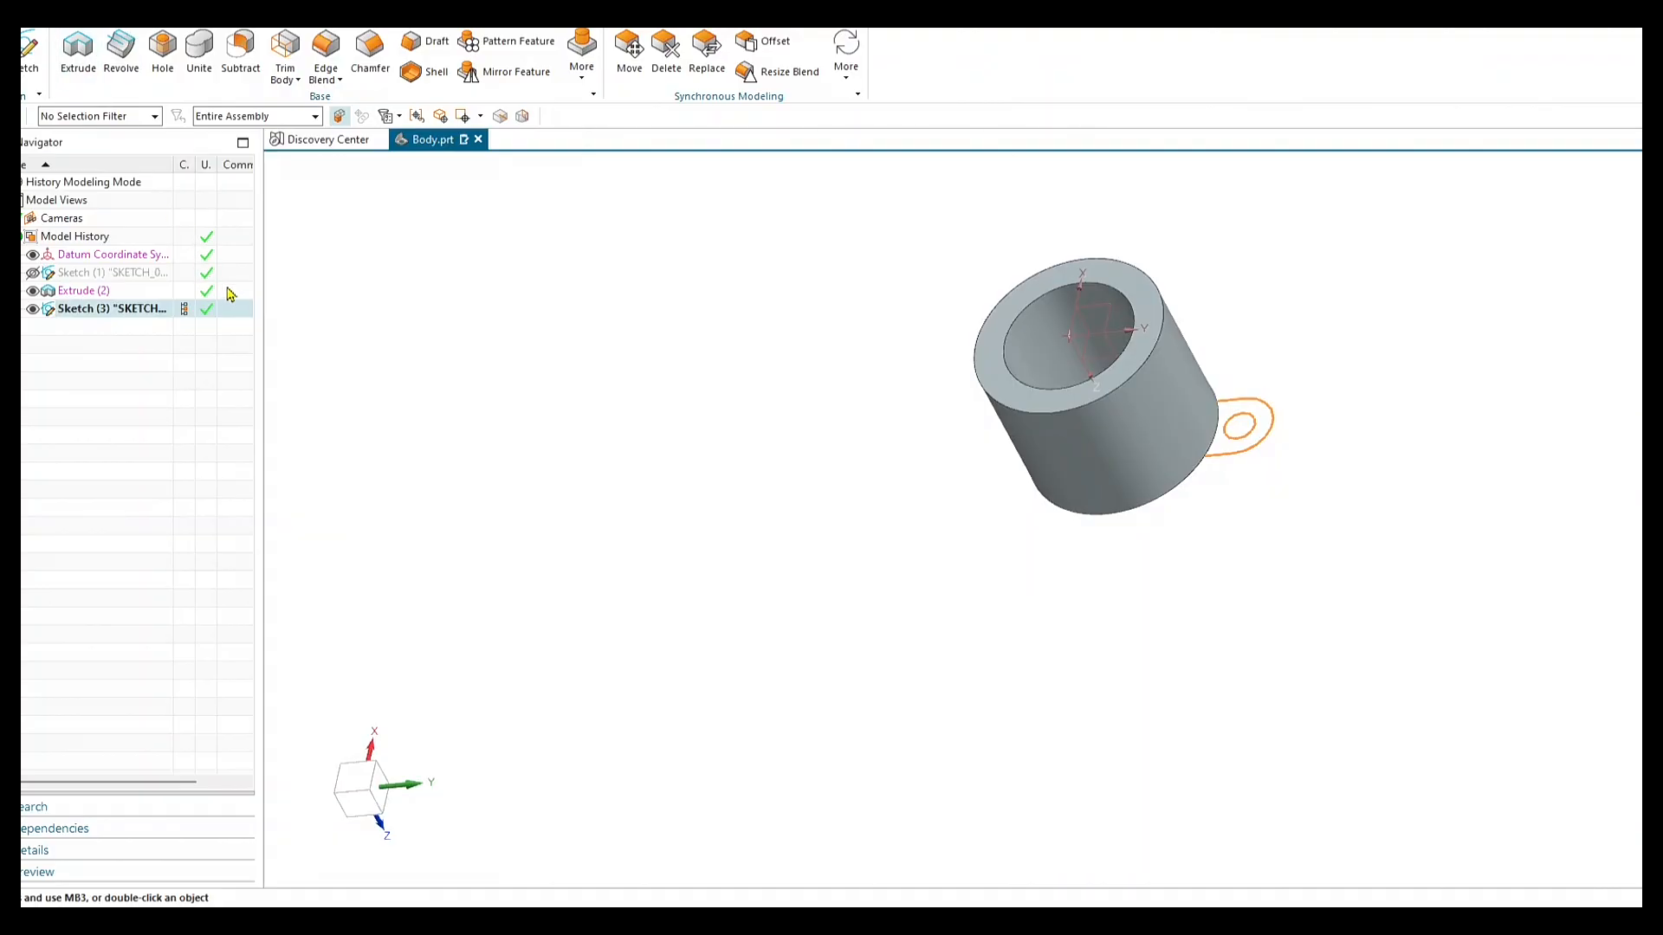
# Reopen the lug sketch and draw a circle centred on the sketch origin that coincides with the cylinder's outer edge.
pyautogui.rightClick(86, 317)
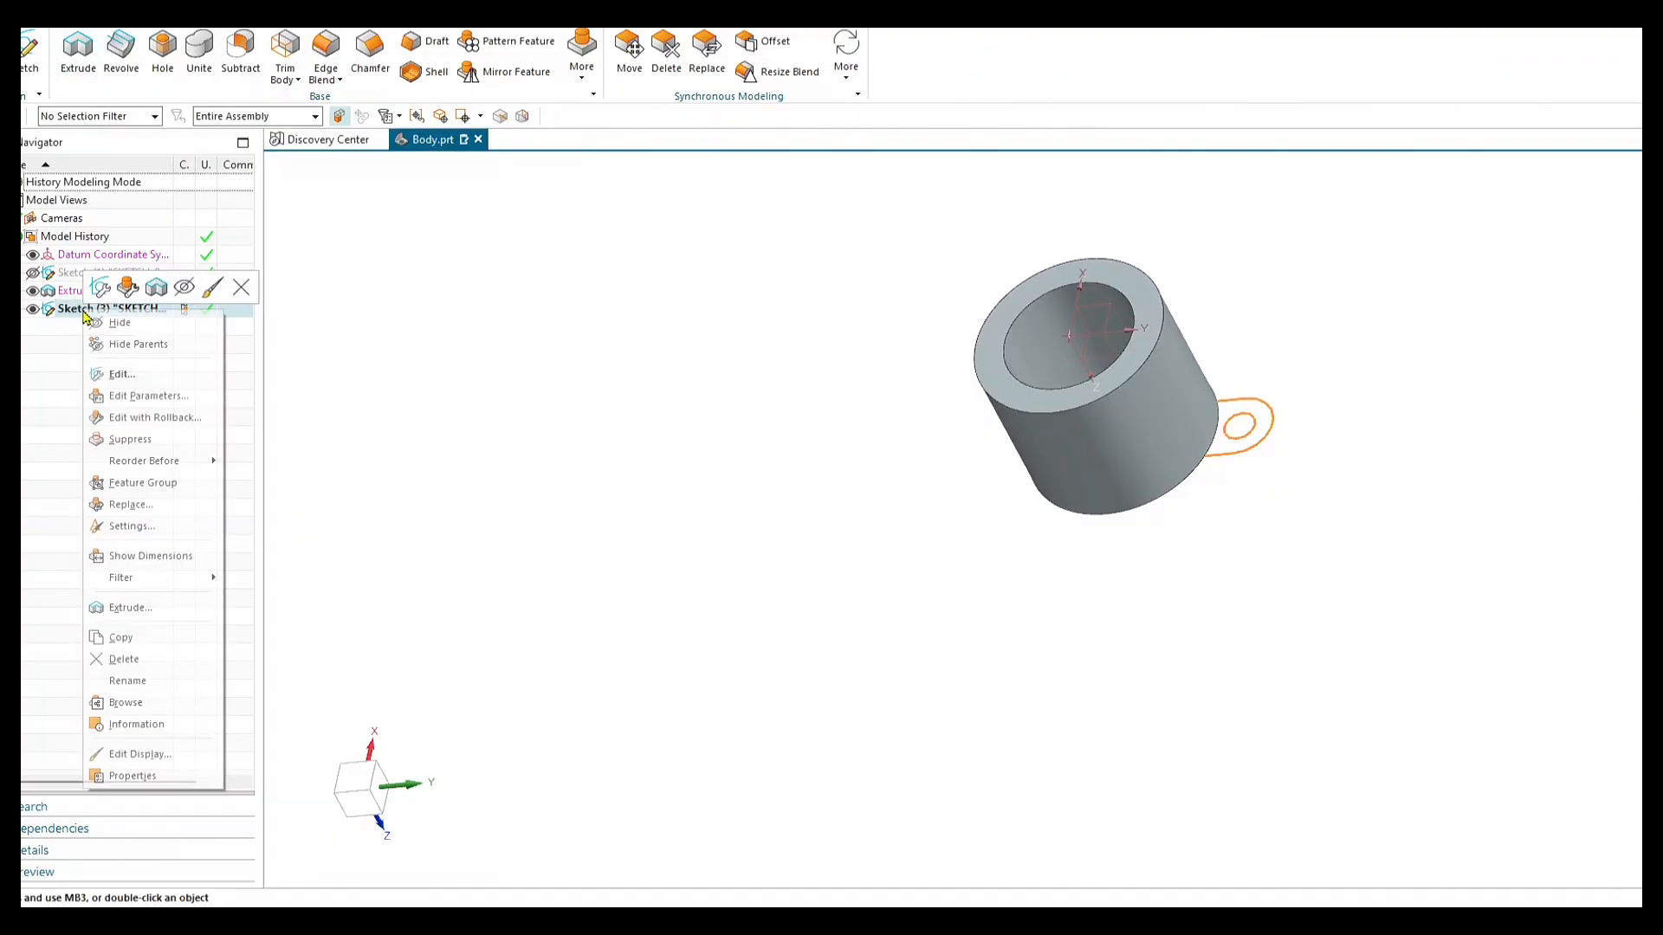
pyautogui.click(139, 373)
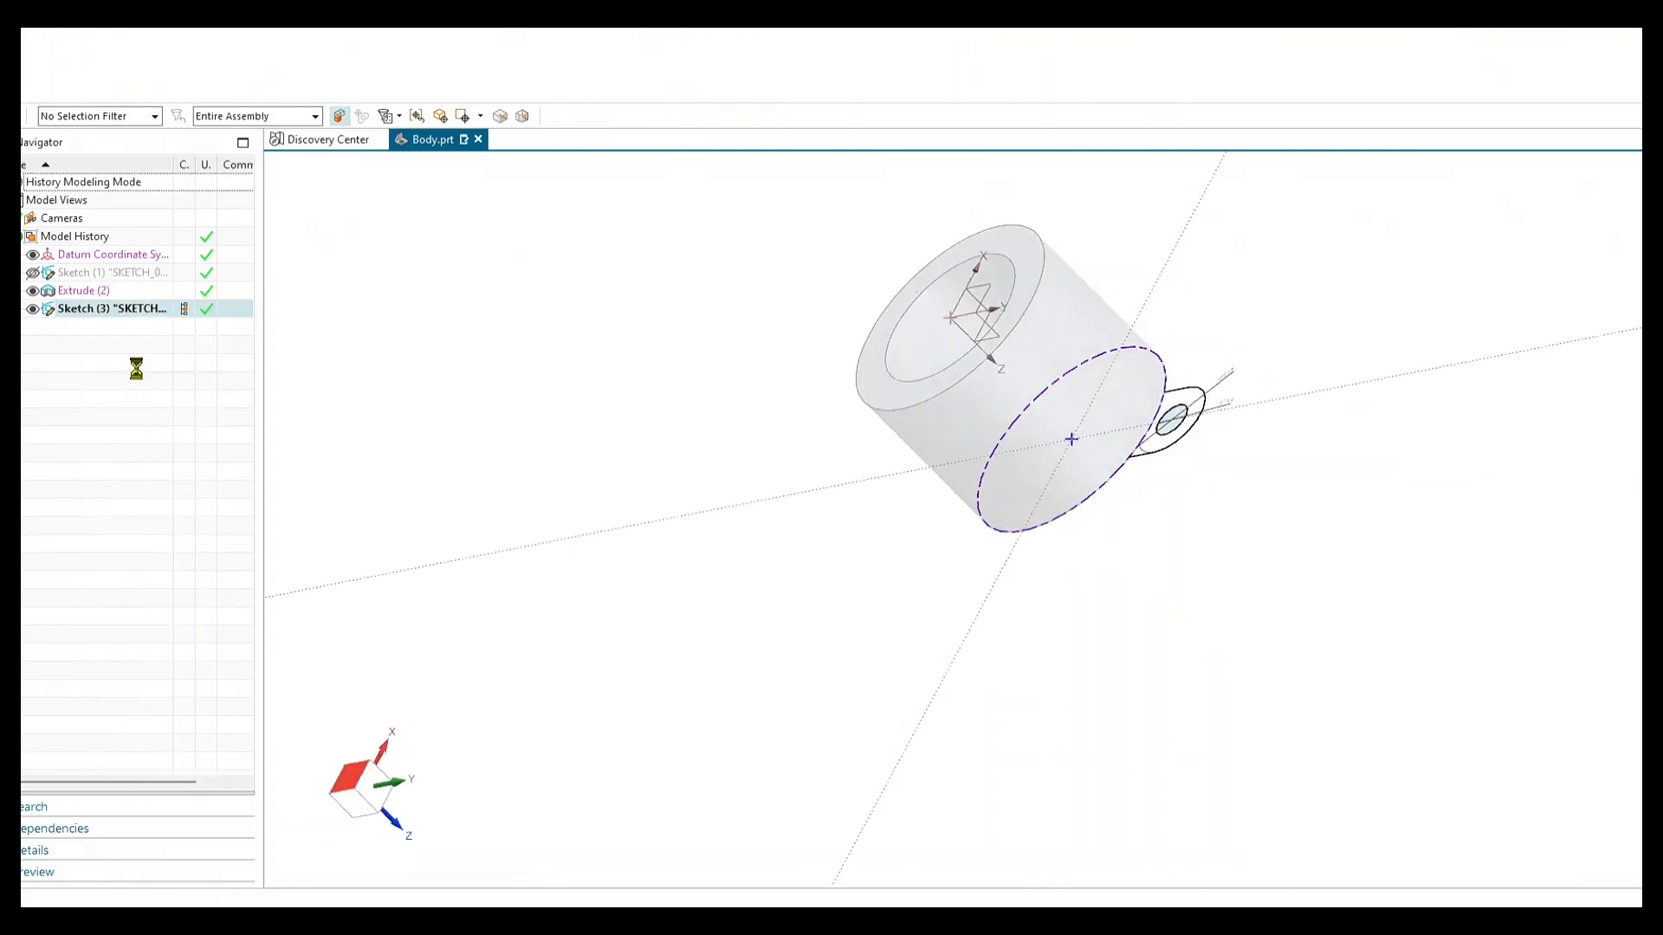
pyautogui.scroll(-5, 1009, 431)
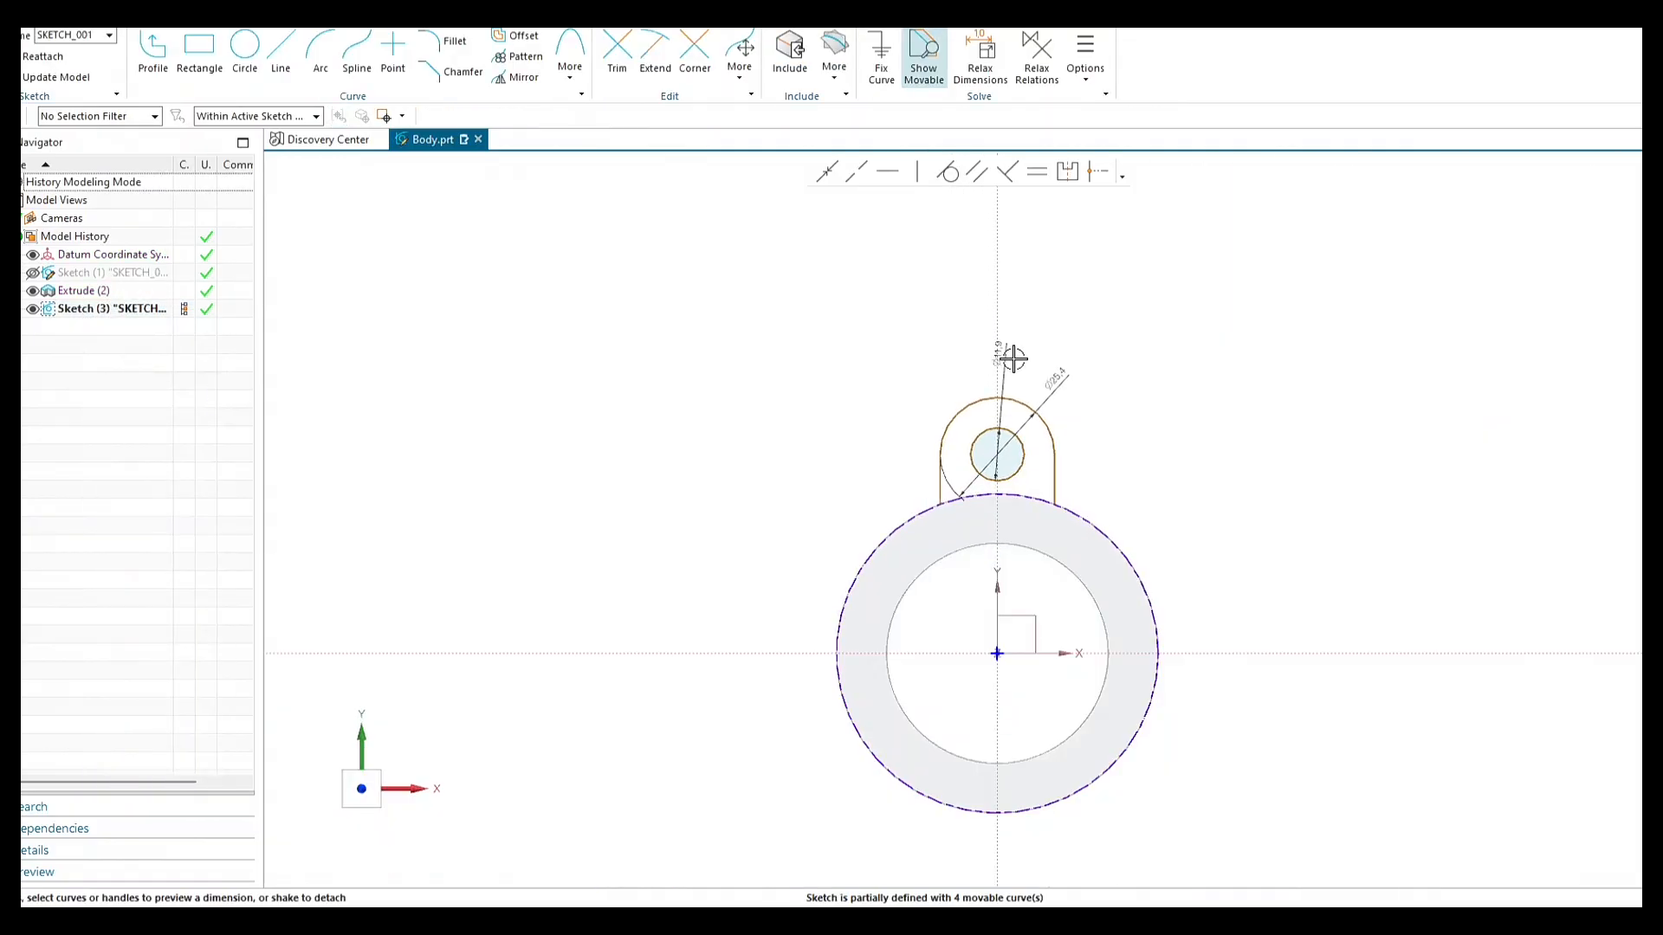
pyautogui.scroll(3, 1051, 624)
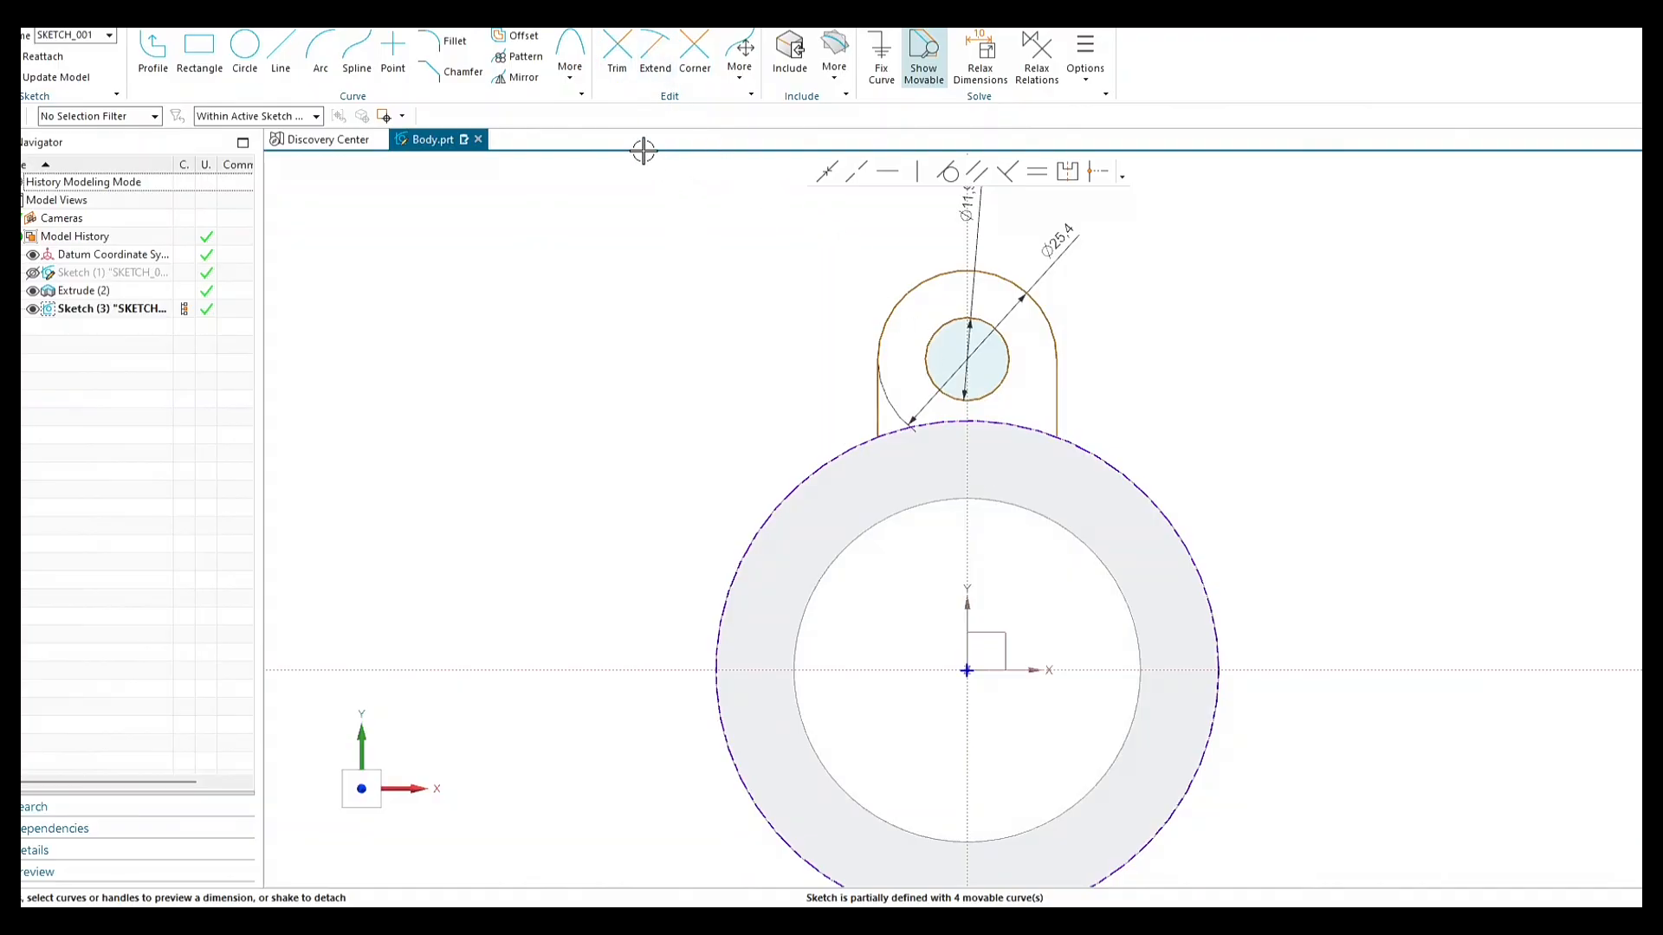
pyautogui.click(616, 52)
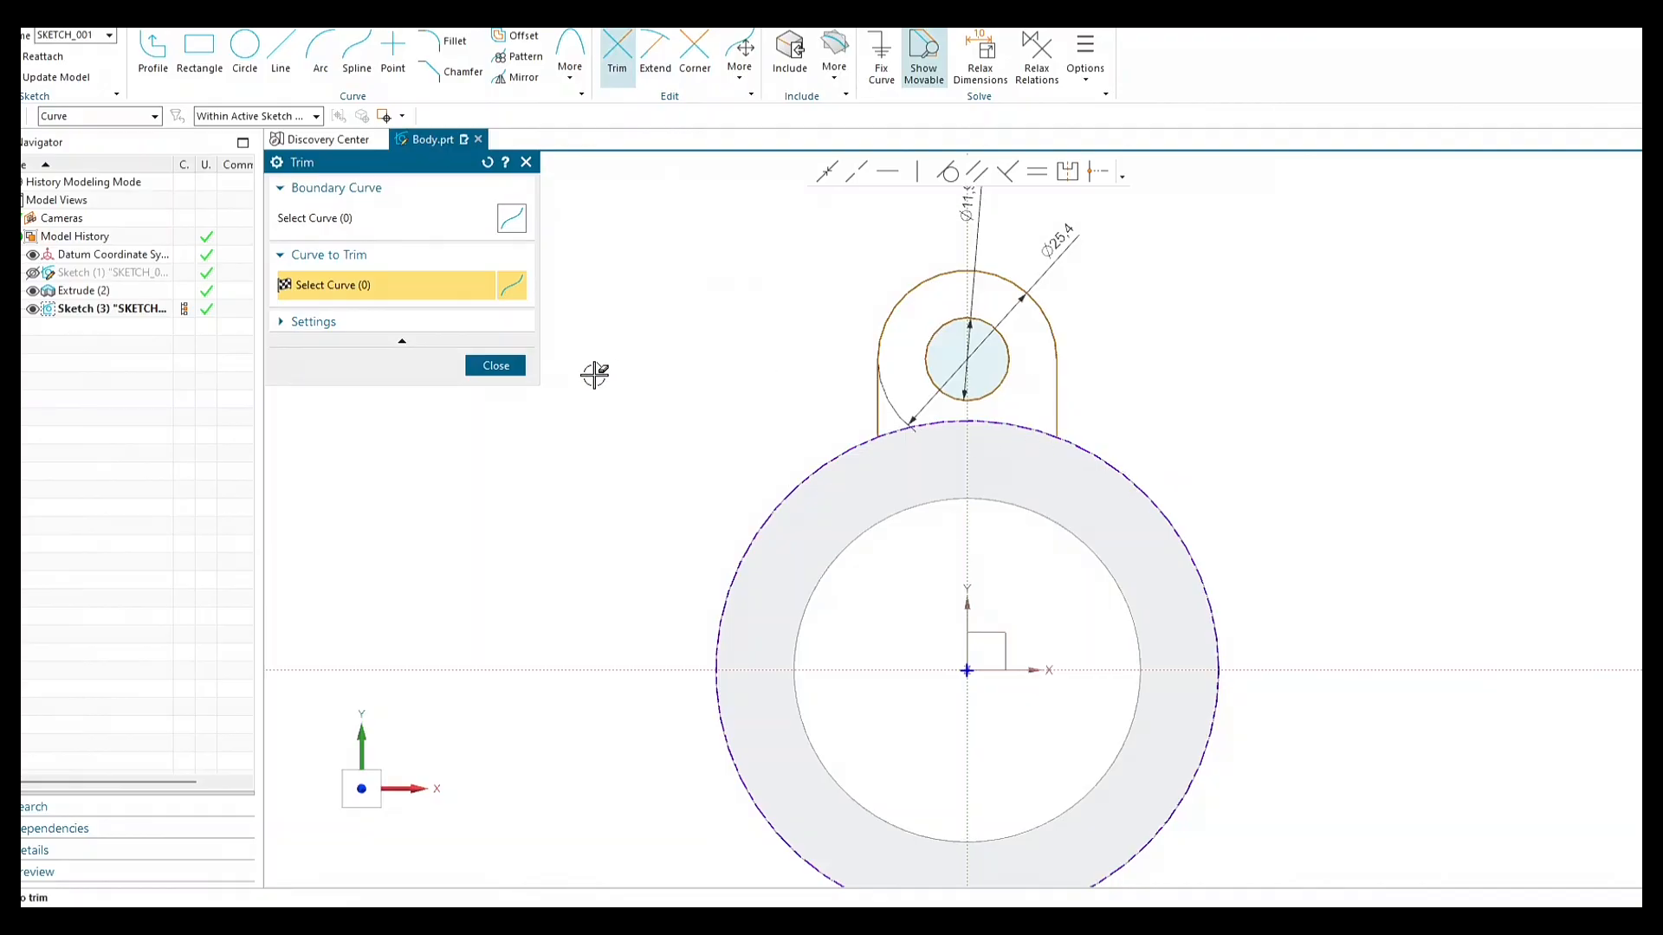
pyautogui.click(502, 366)
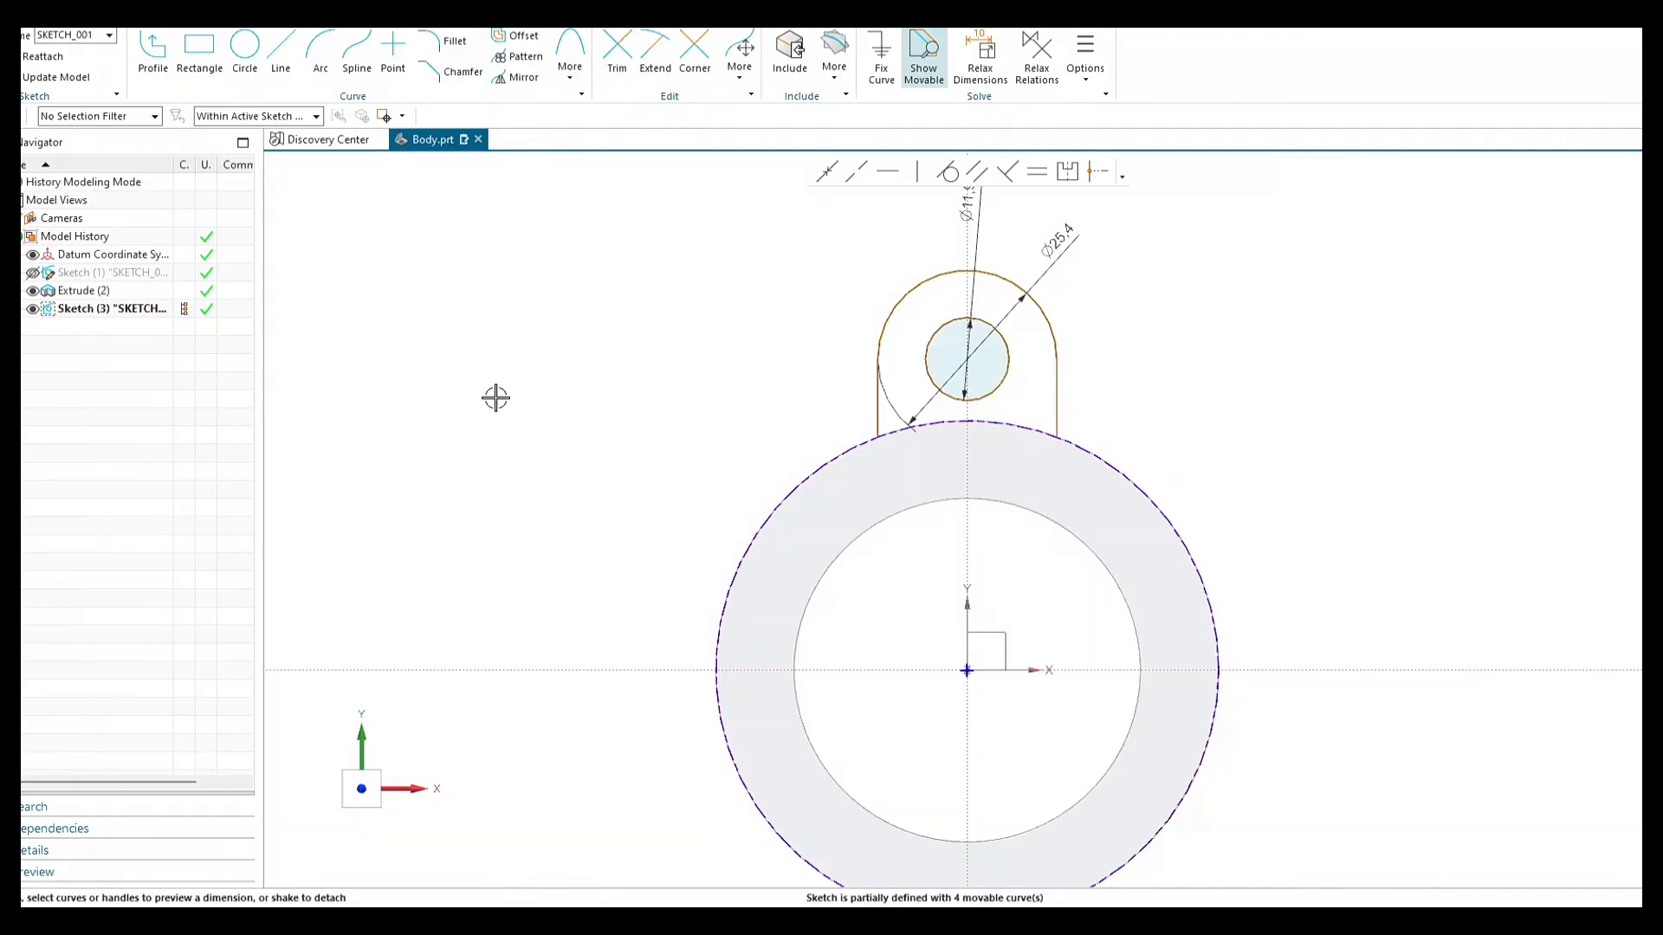
pyautogui.click(247, 48)
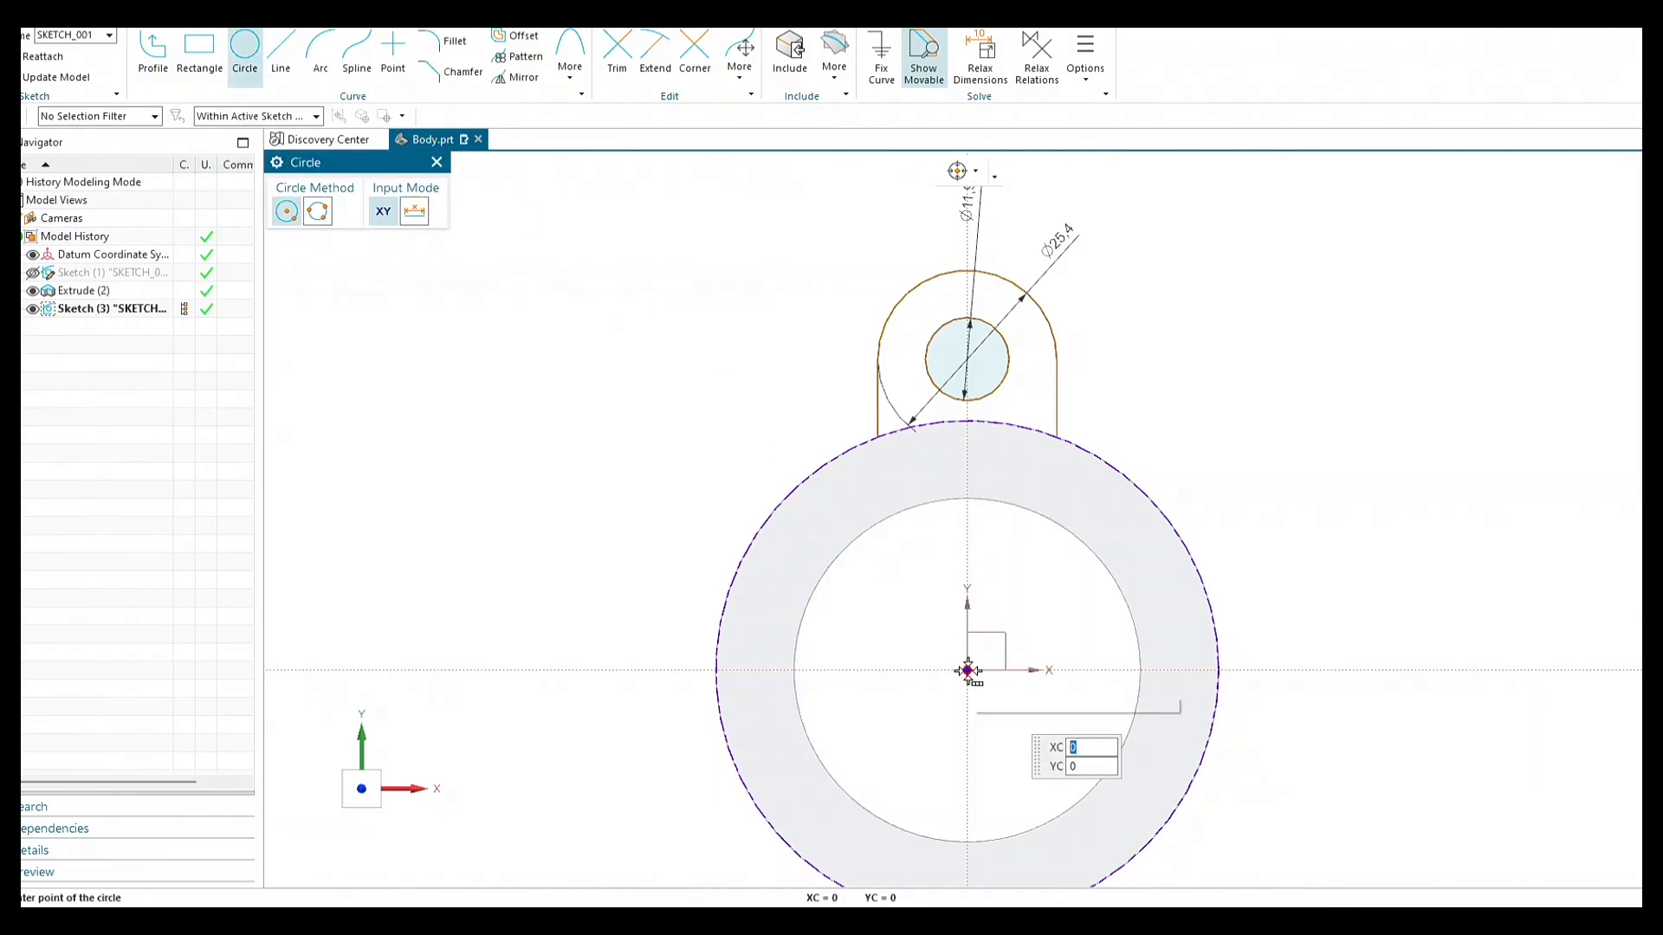
pyautogui.click(967, 670)
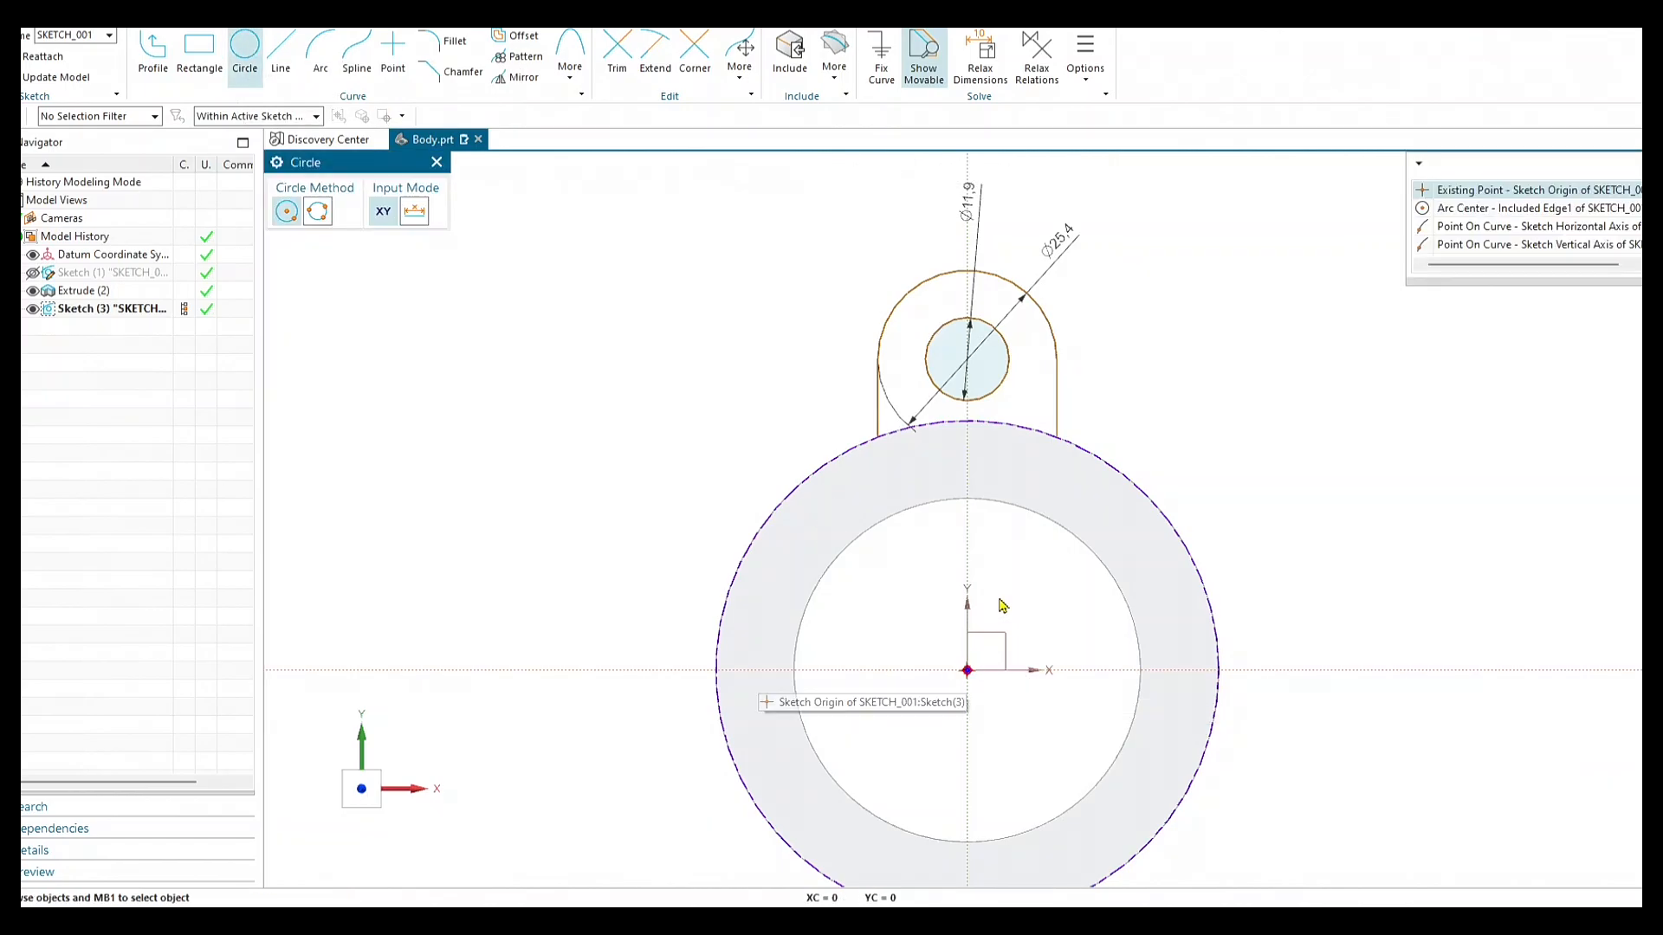
pyautogui.click(1466, 197)
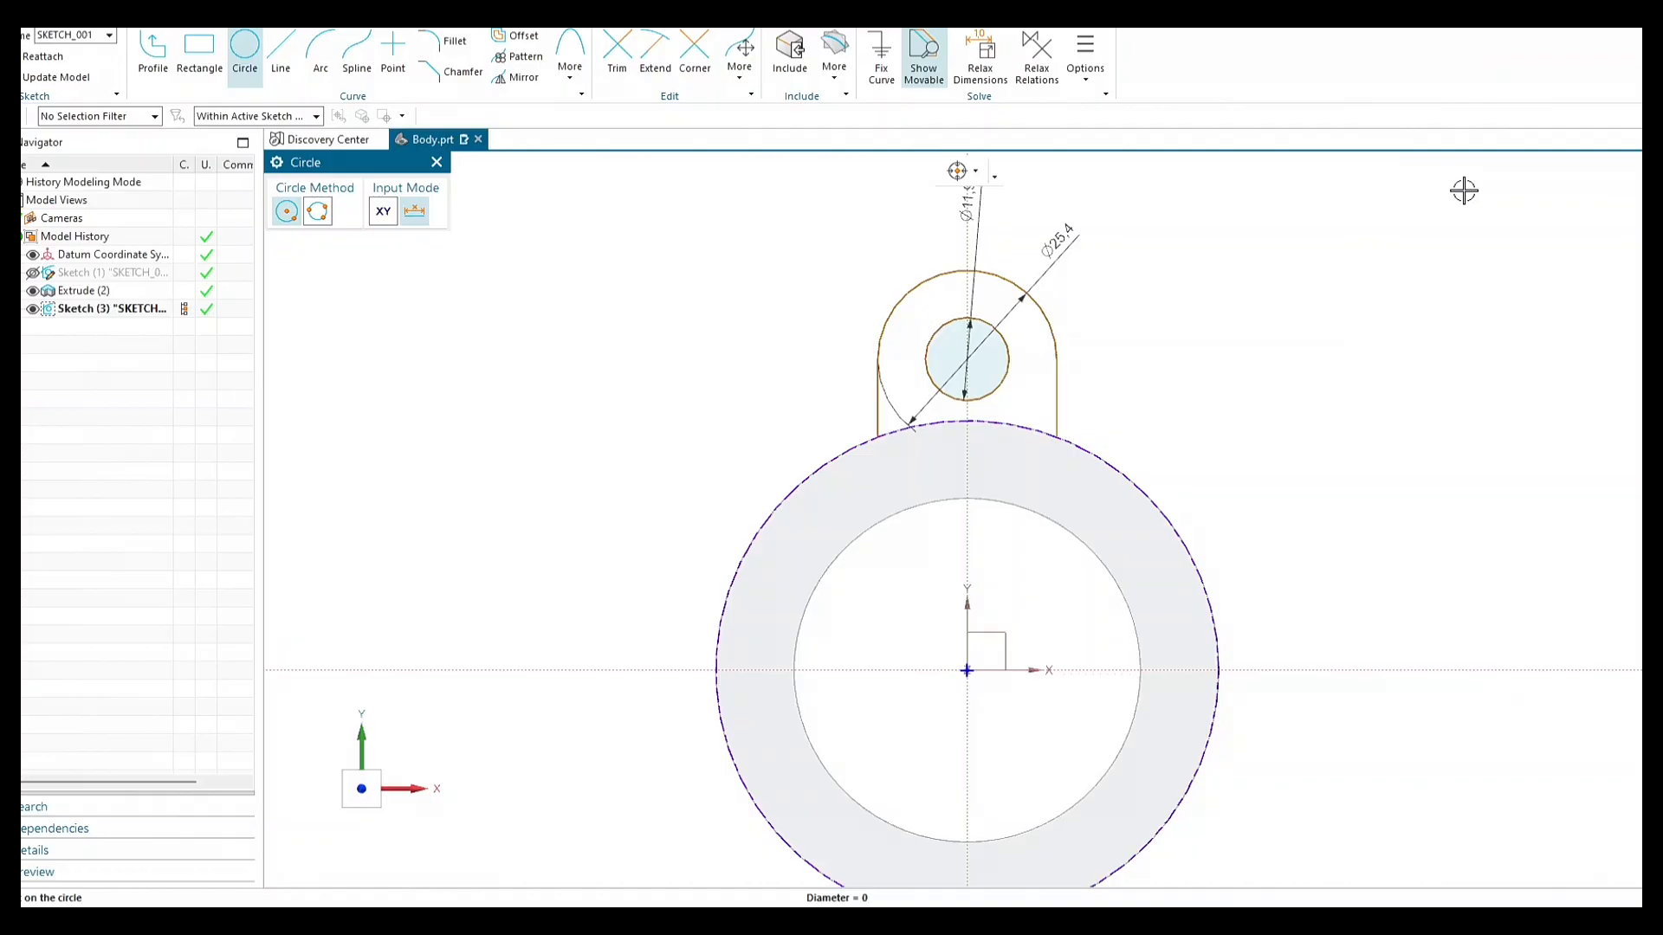
pyautogui.click(1052, 445)
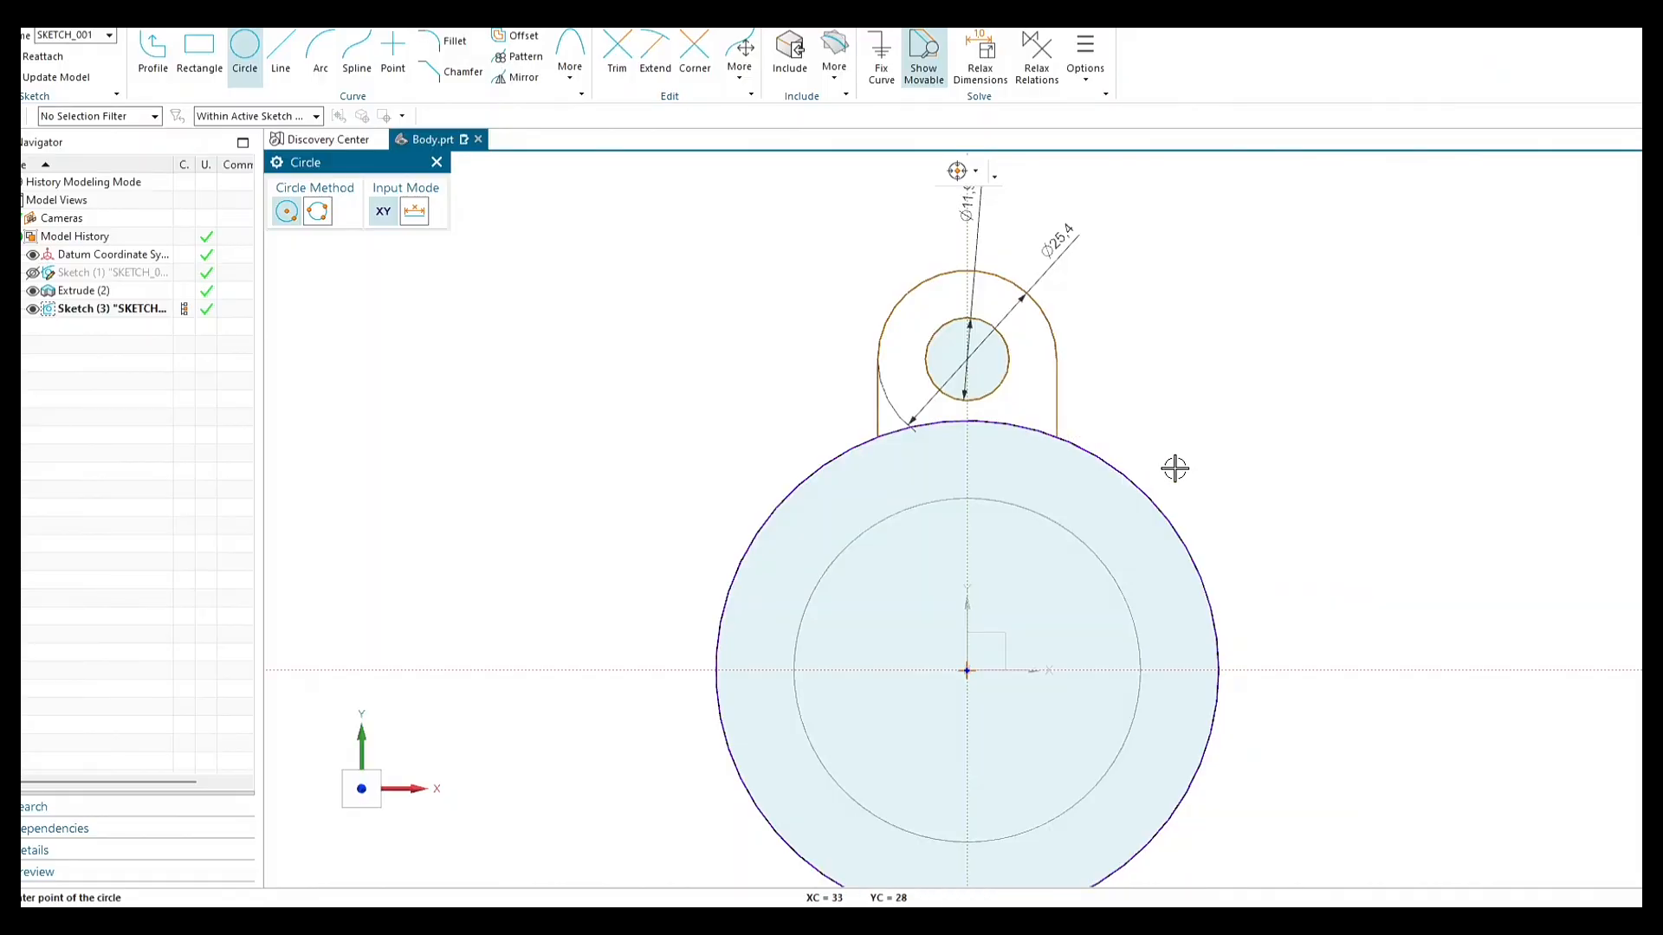
pyautogui.press('Escape')
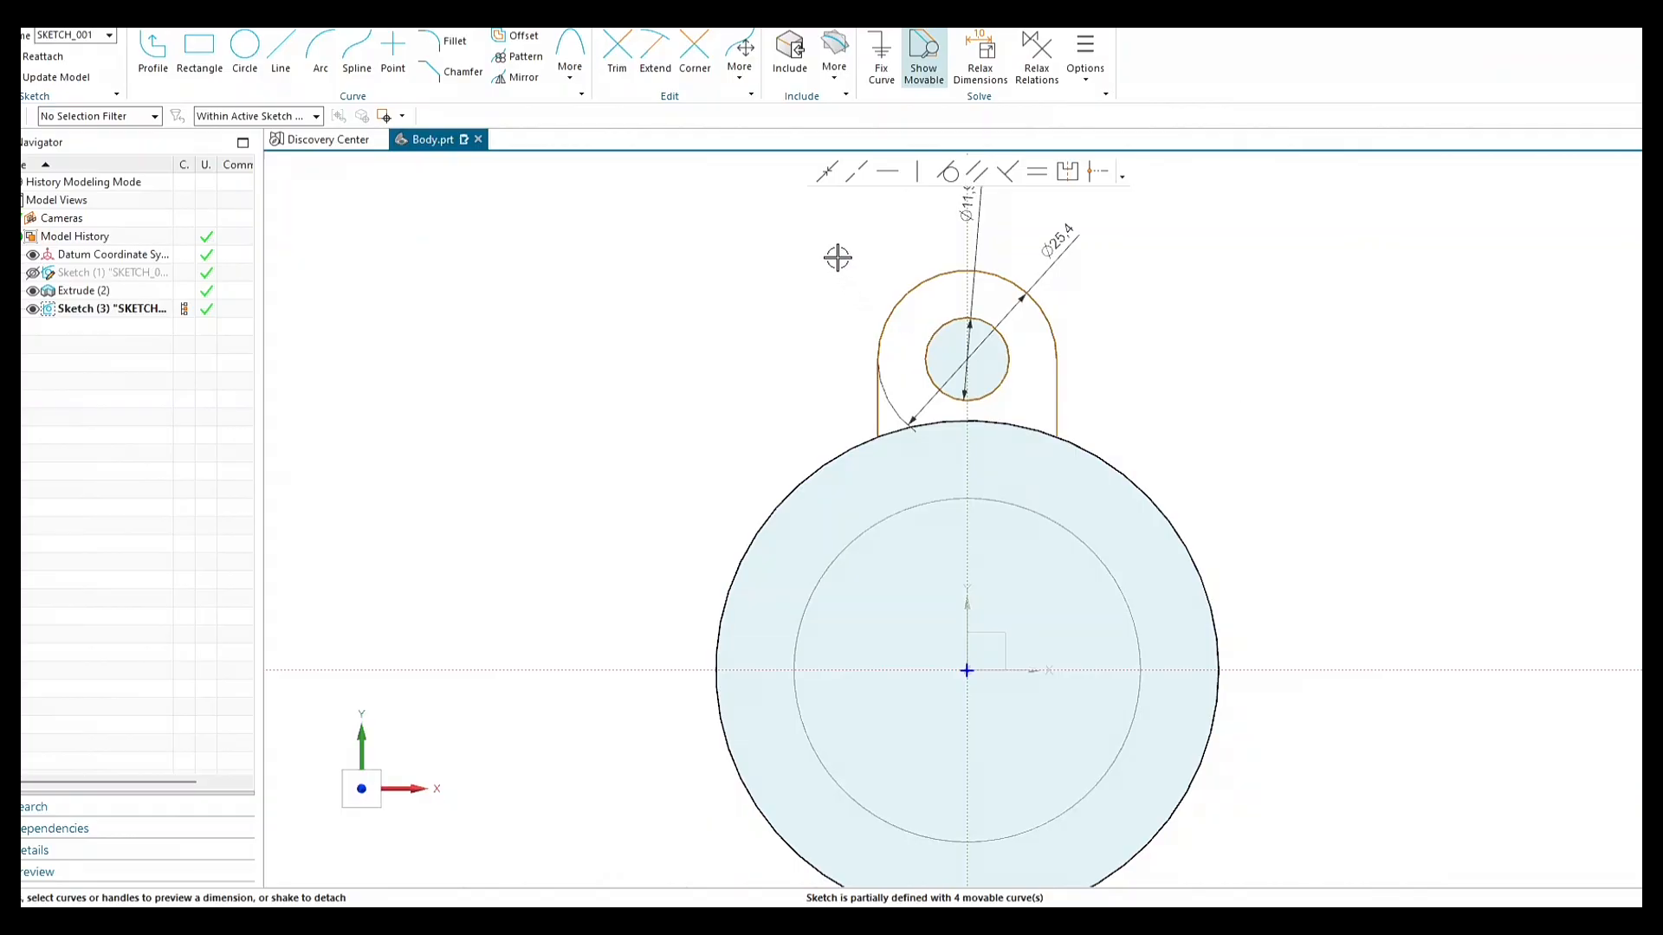
# Trim the new circle outside the lug, keeping only the arc between its side lines, and finish the sketch.
pyautogui.click(617, 54)
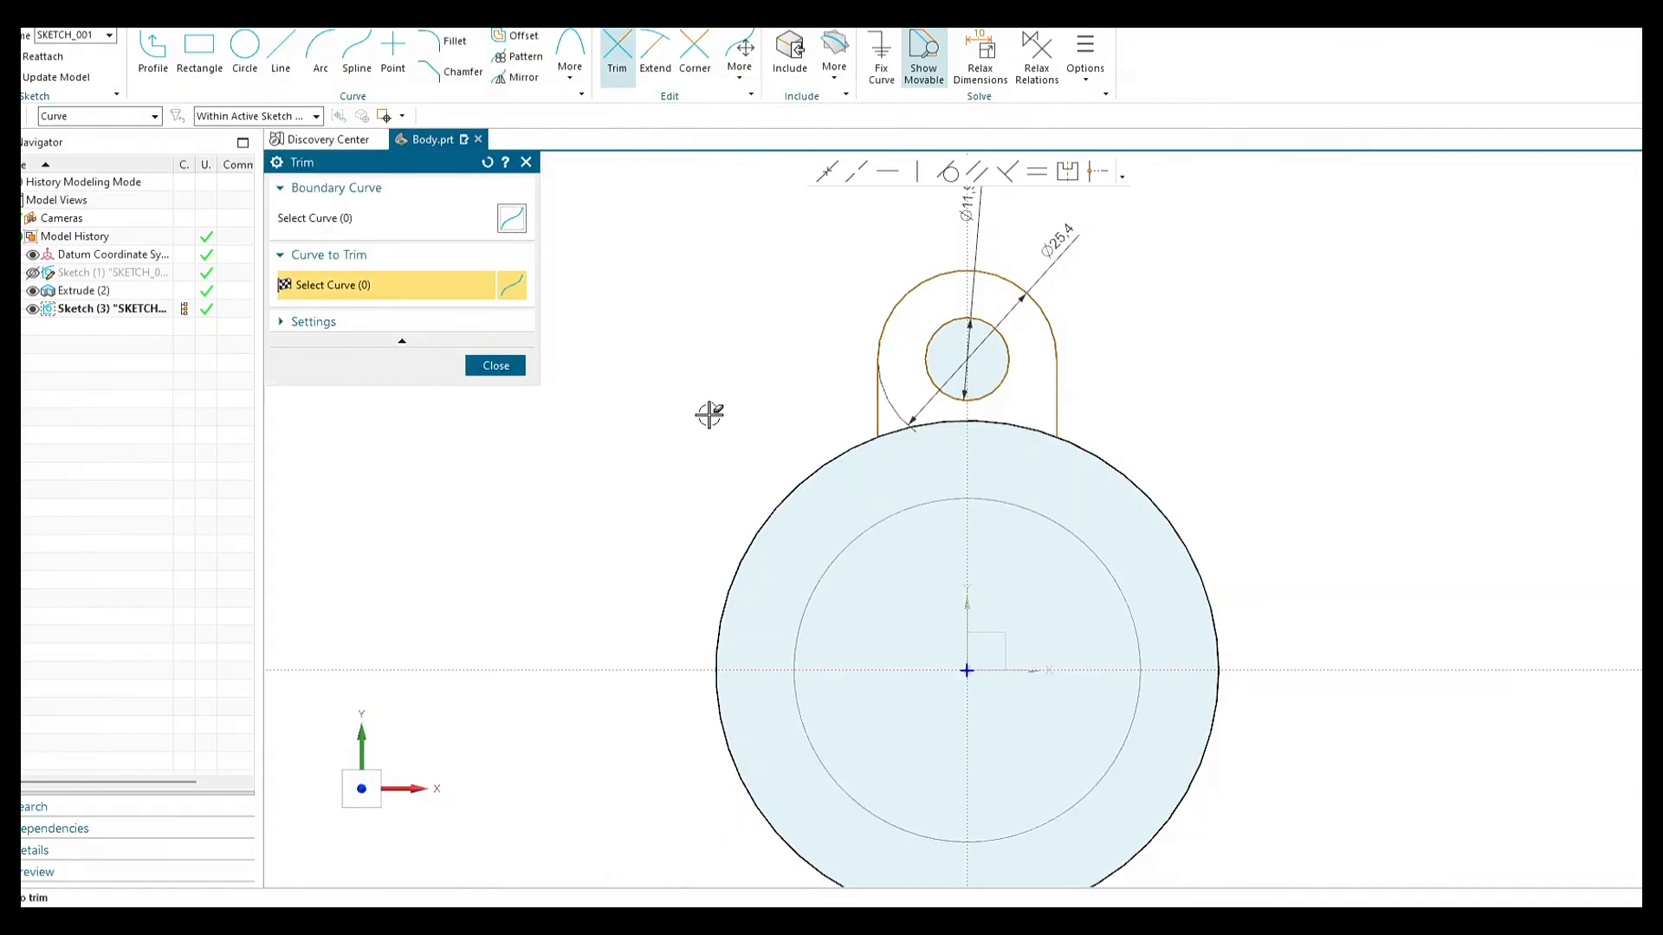
pyautogui.click(770, 498)
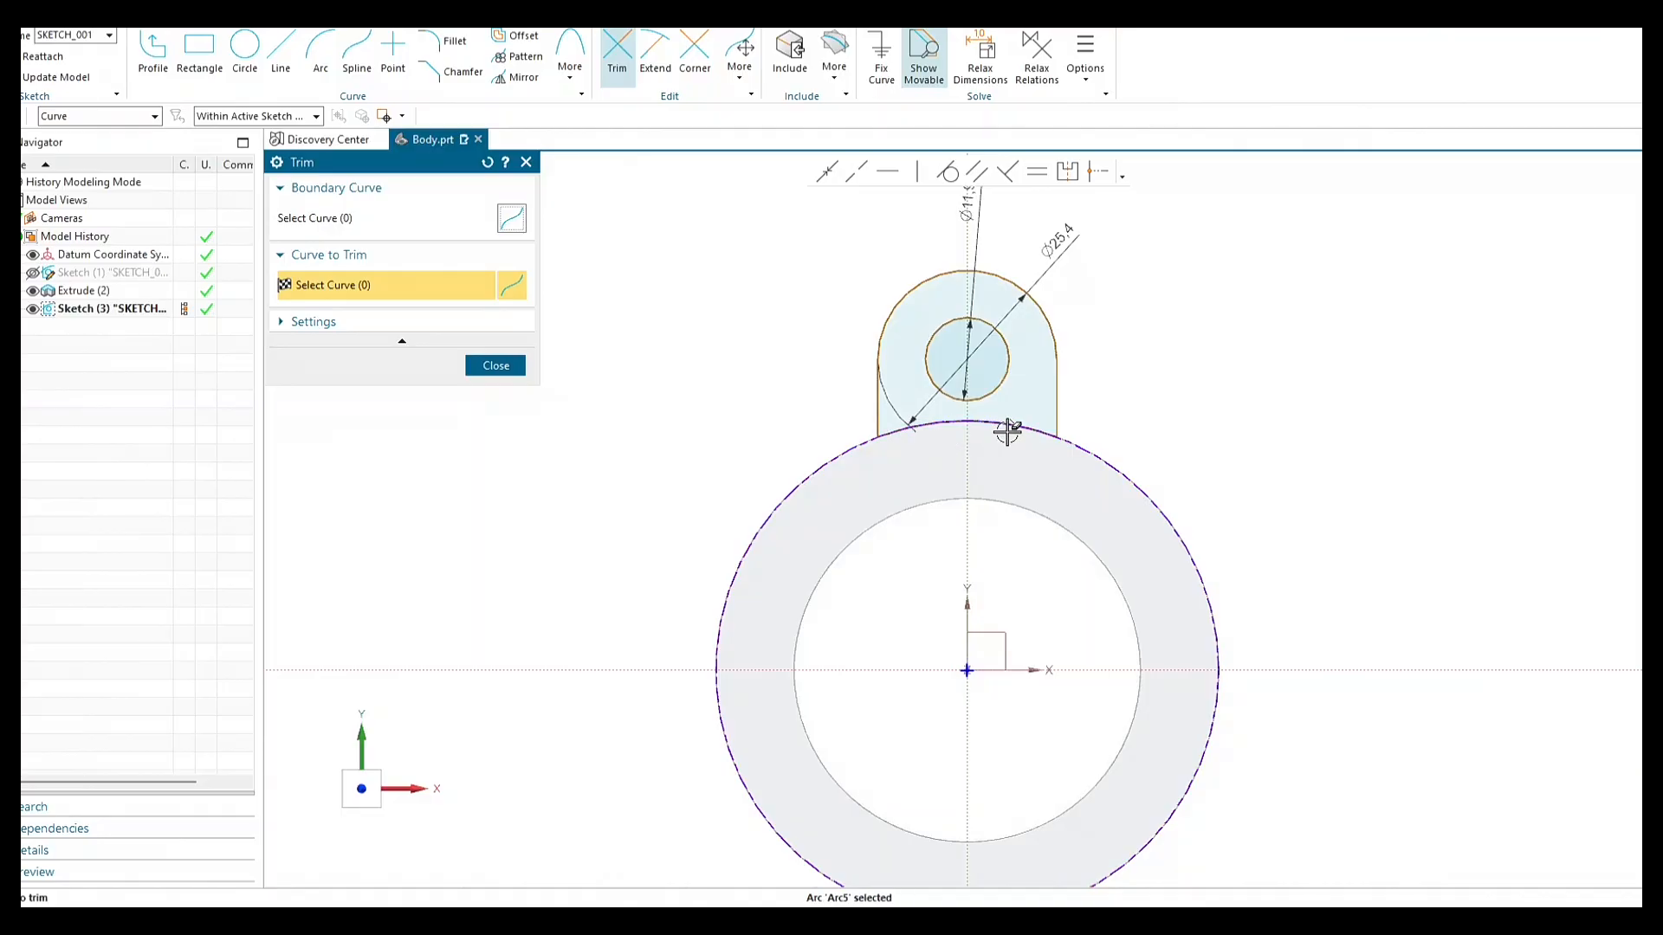
pyautogui.scroll(3, 1025, 425)
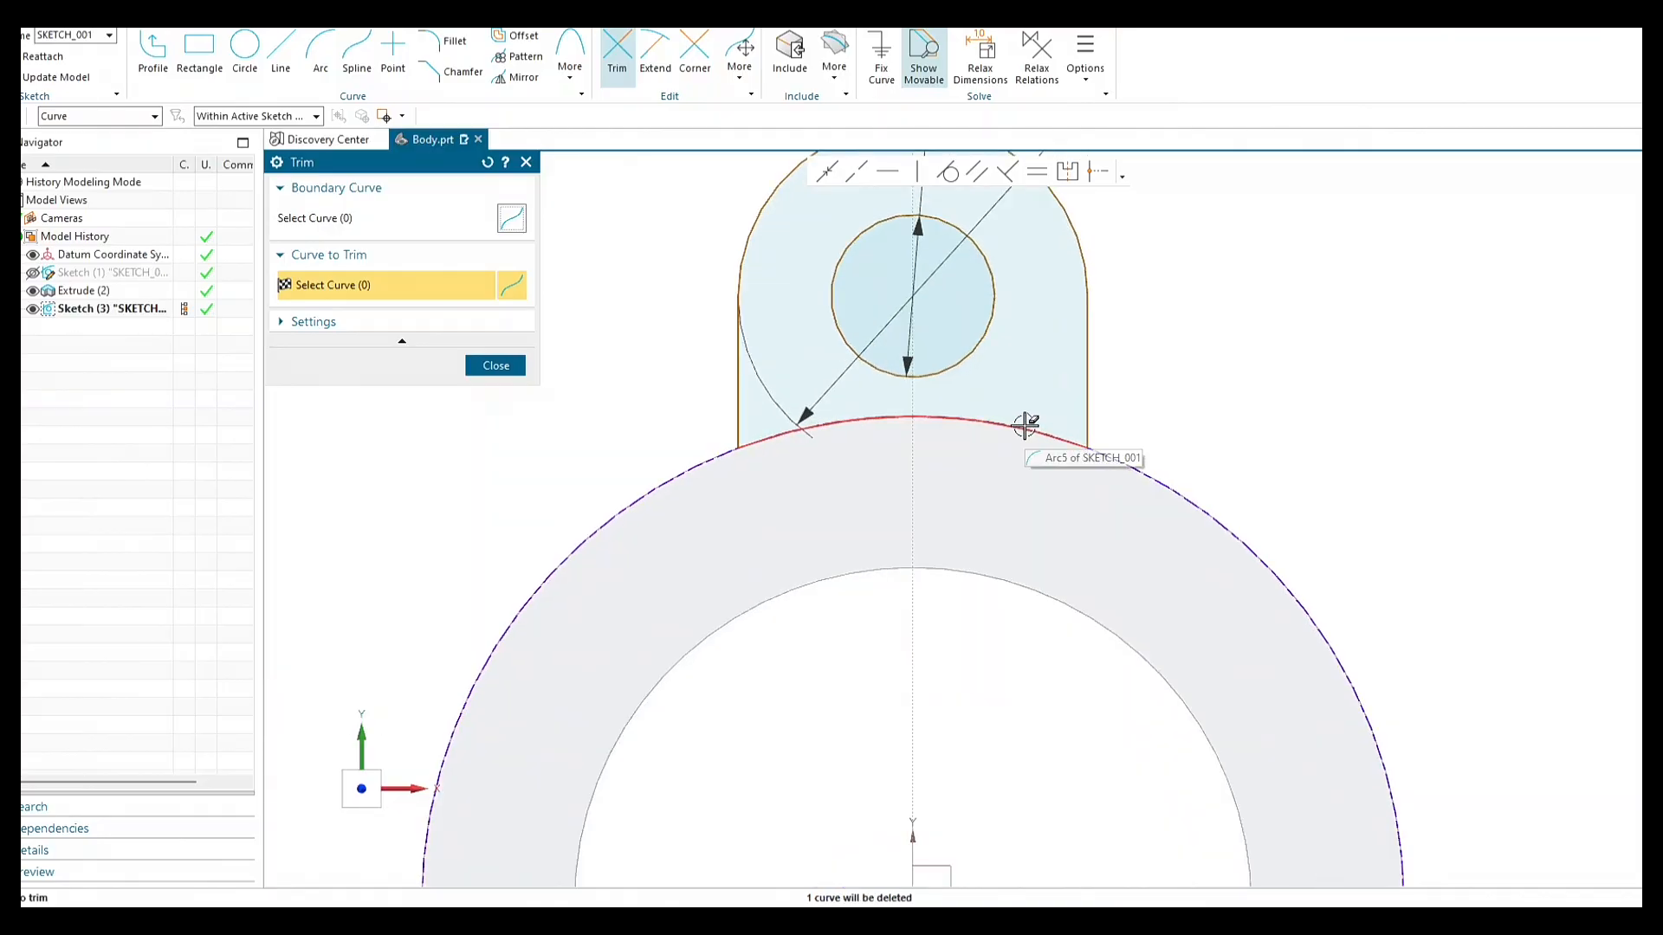
pyautogui.click(494, 374)
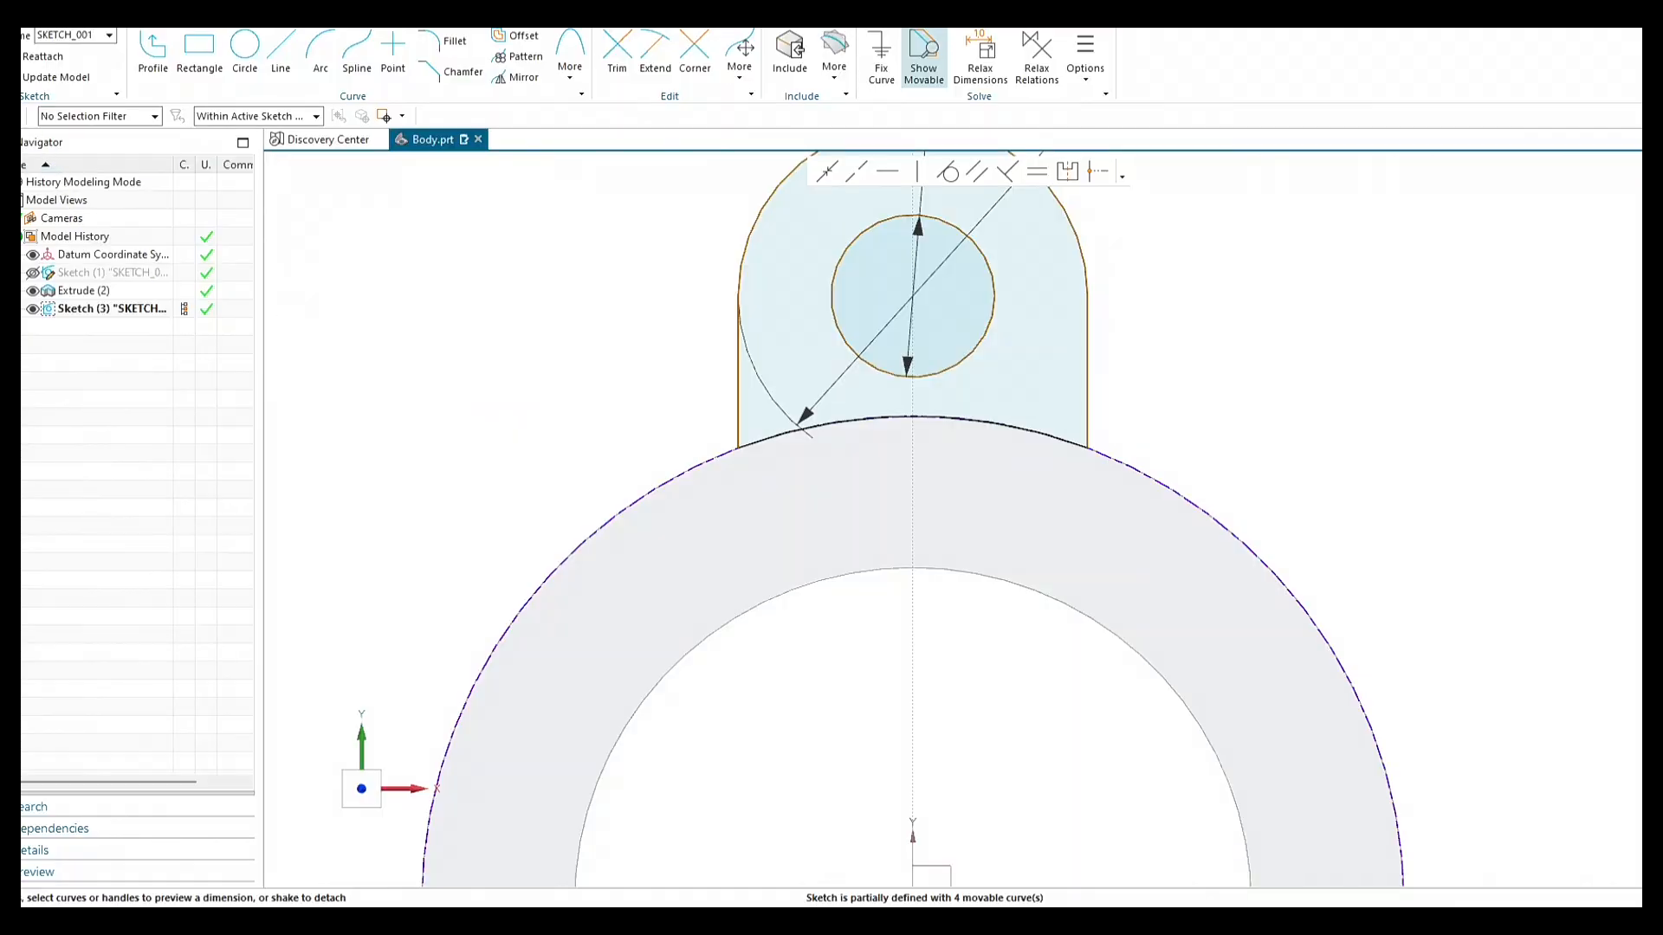
pyautogui.click(10, 54)
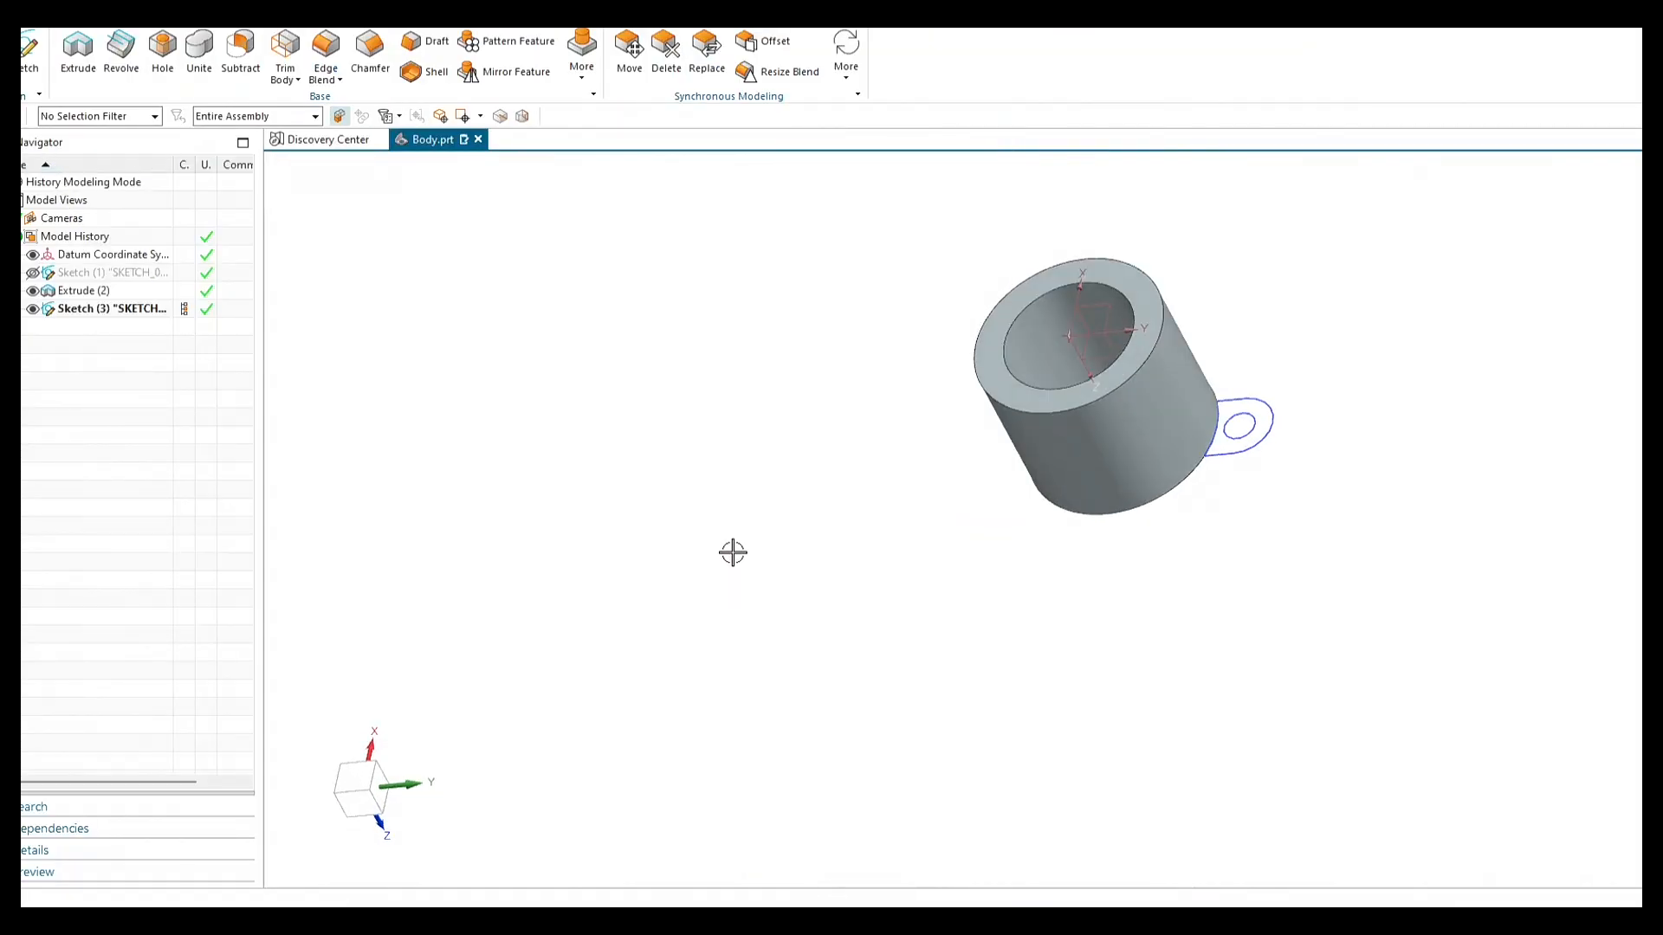
# Set up an extrusion of the closed lug profile with its hole, reversing the direction to run down alongside the cylinder.
pyautogui.press('End')
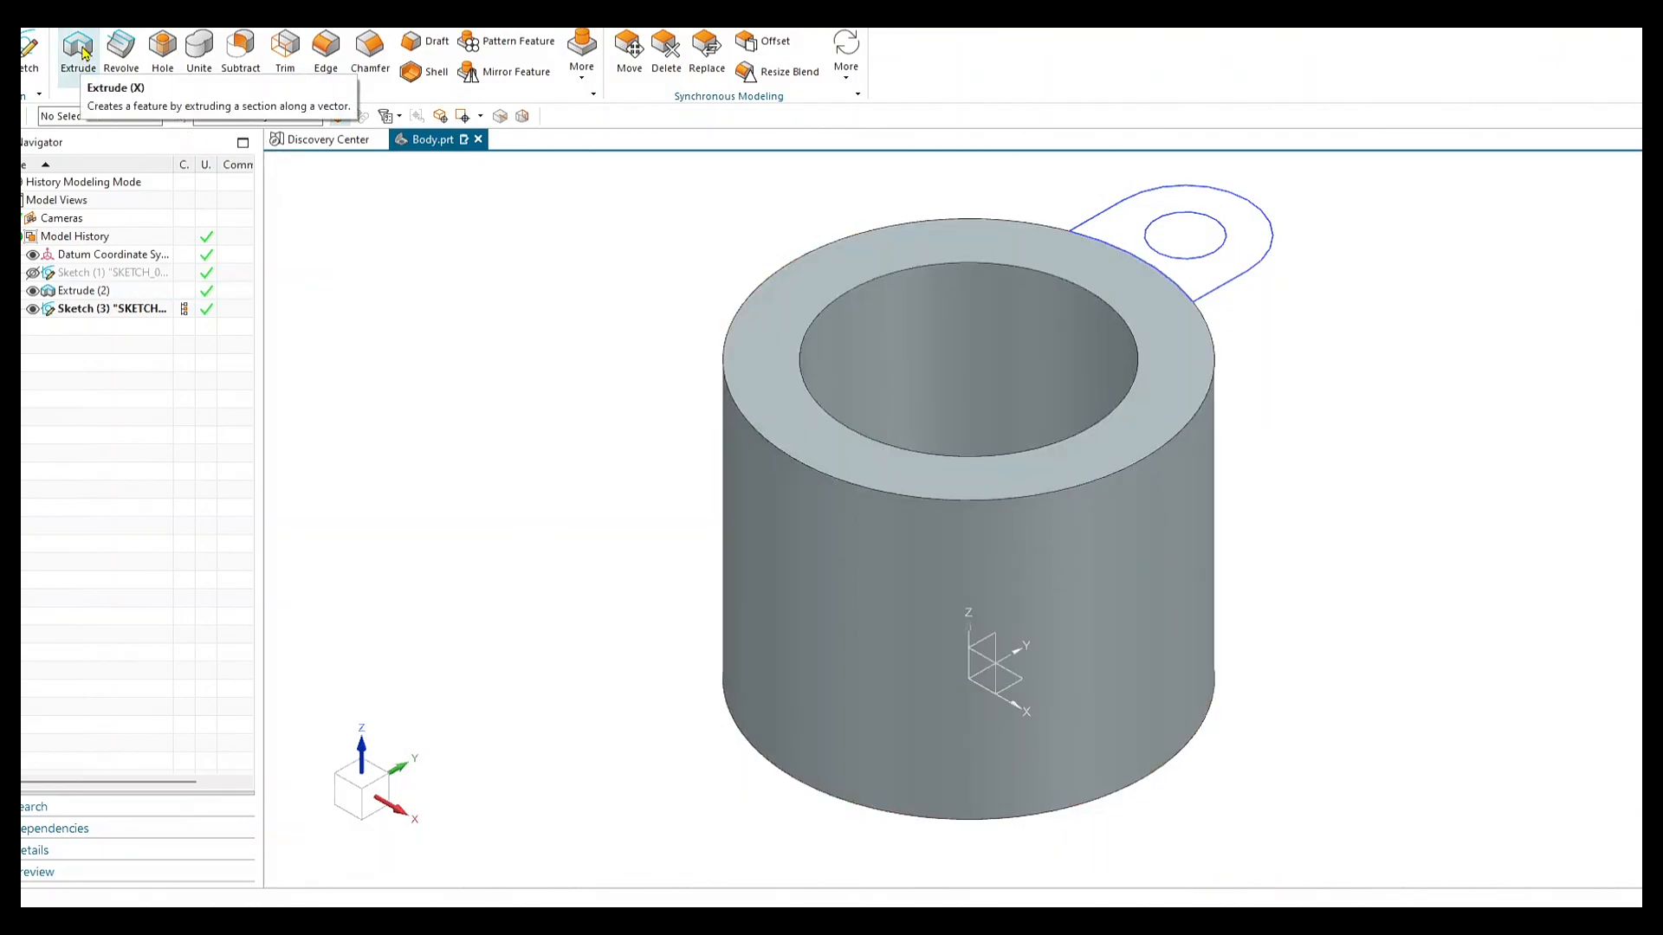
pyautogui.click(79, 47)
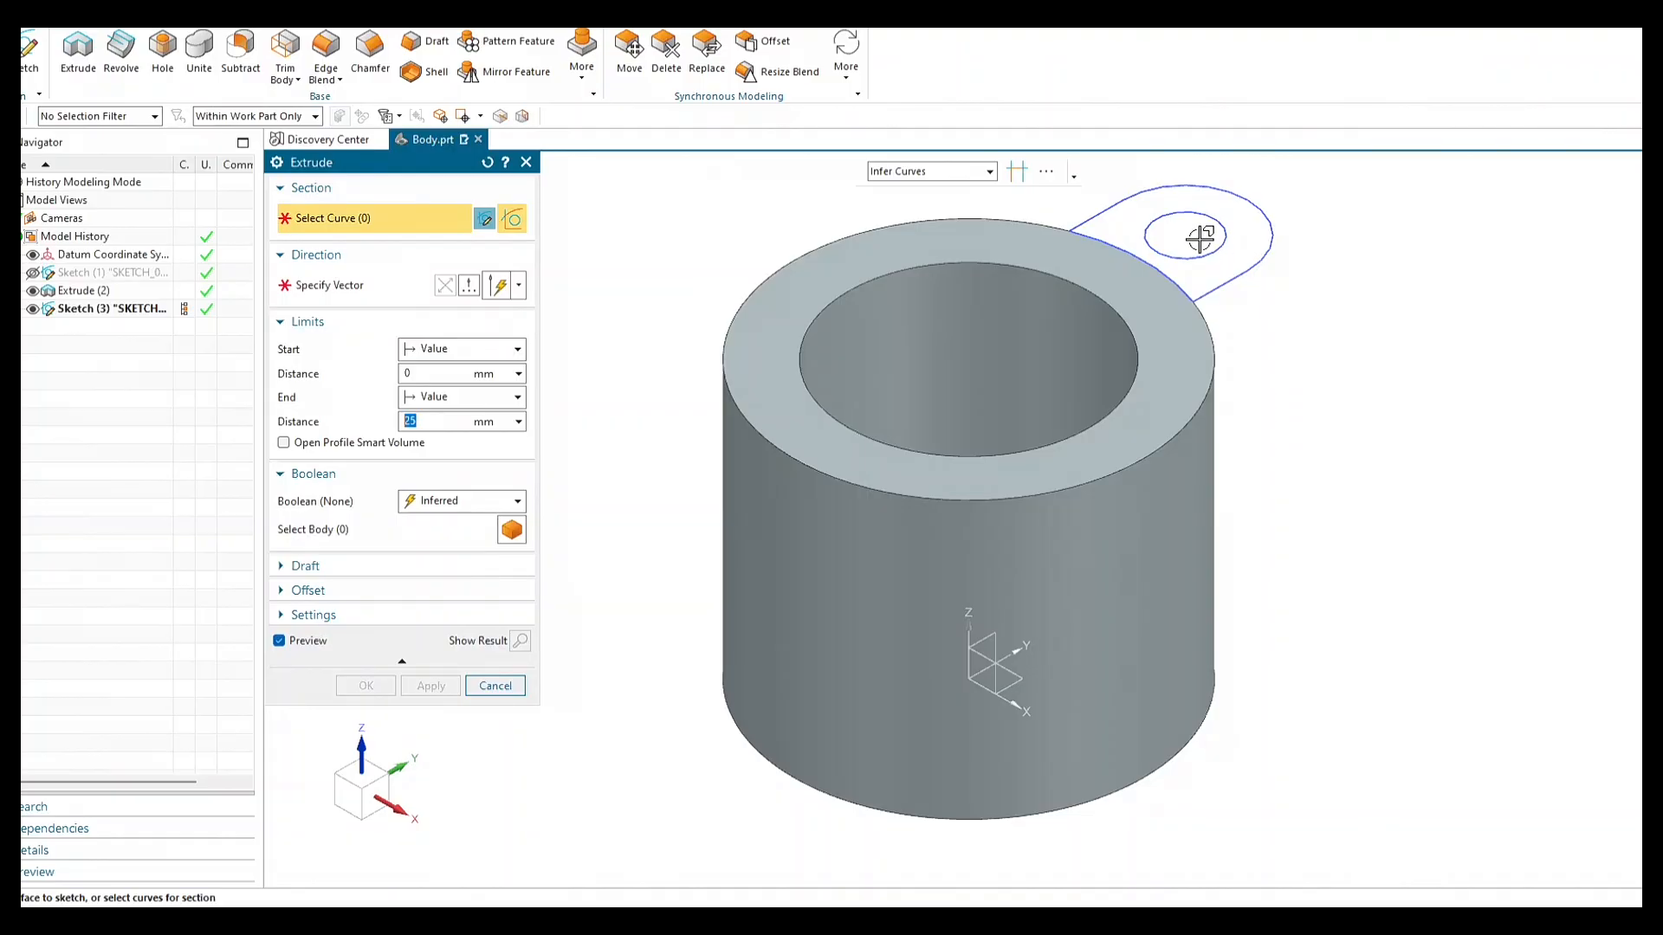
pyautogui.click(1255, 257)
pyautogui.scroll(-3, 1358, 427)
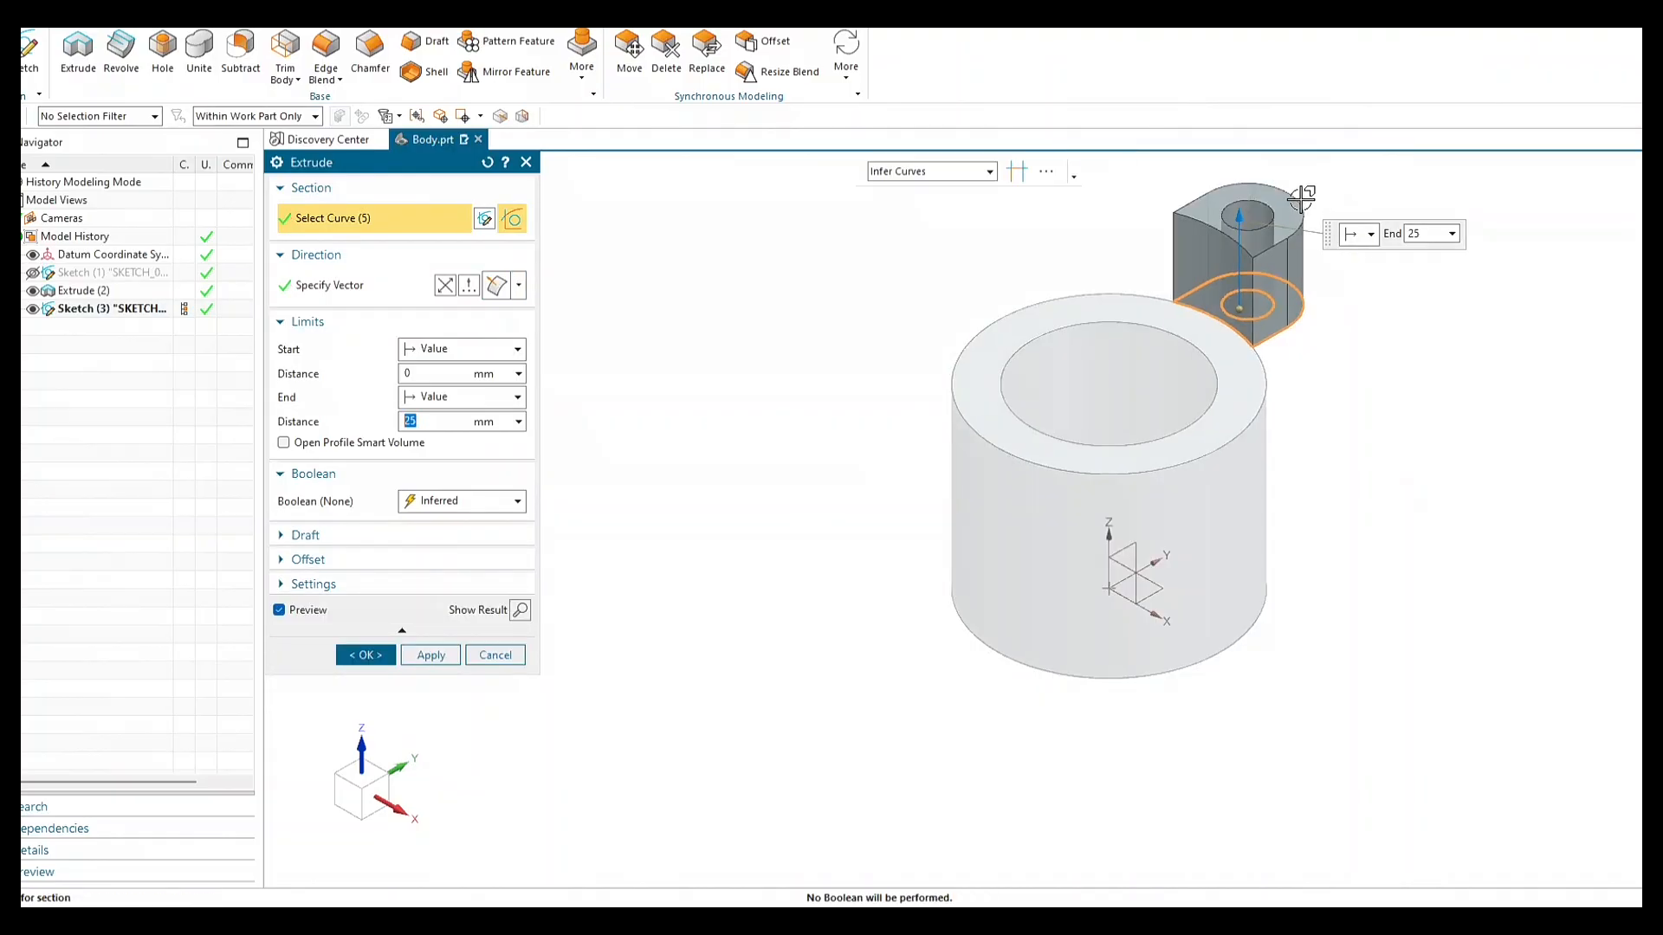
pyautogui.scroll(2, 1305, 182)
pyautogui.moveTo(1317, 420); pyautogui.dragTo(1270, 475, button='middle')
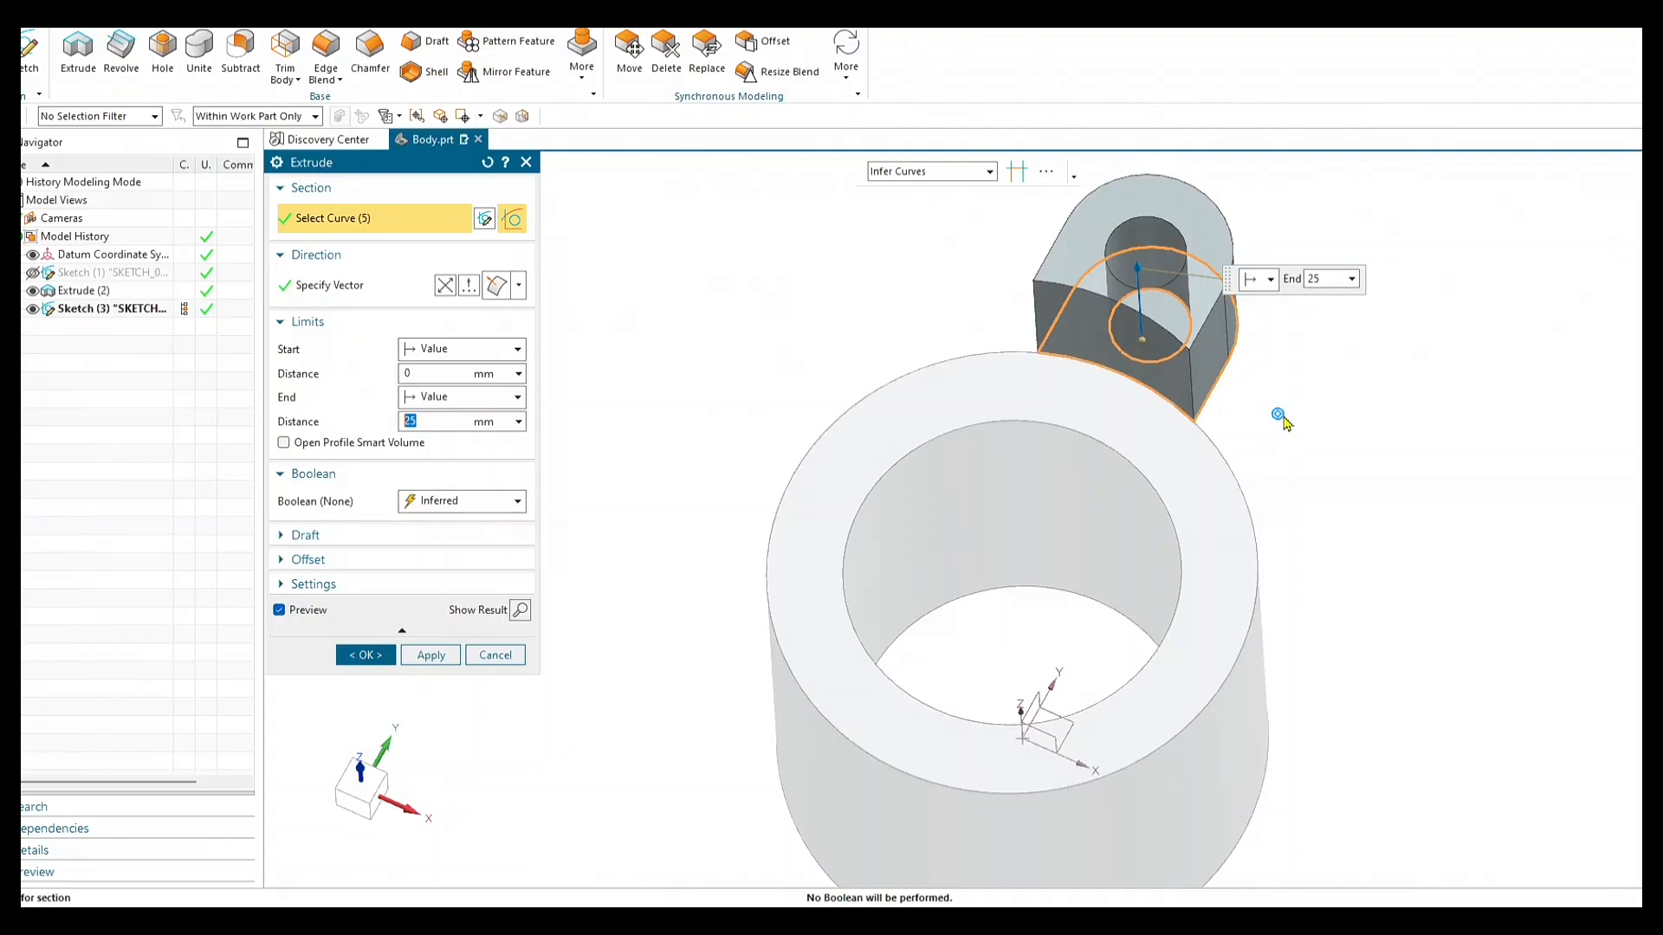
pyautogui.moveTo(1280, 417)
pyautogui.mouseDown(button='middle')
pyautogui.moveTo(1281, 439)
pyautogui.moveTo(1253, 374)
pyautogui.moveTo(1108, 390)
pyautogui.mouseUp(button='middle')
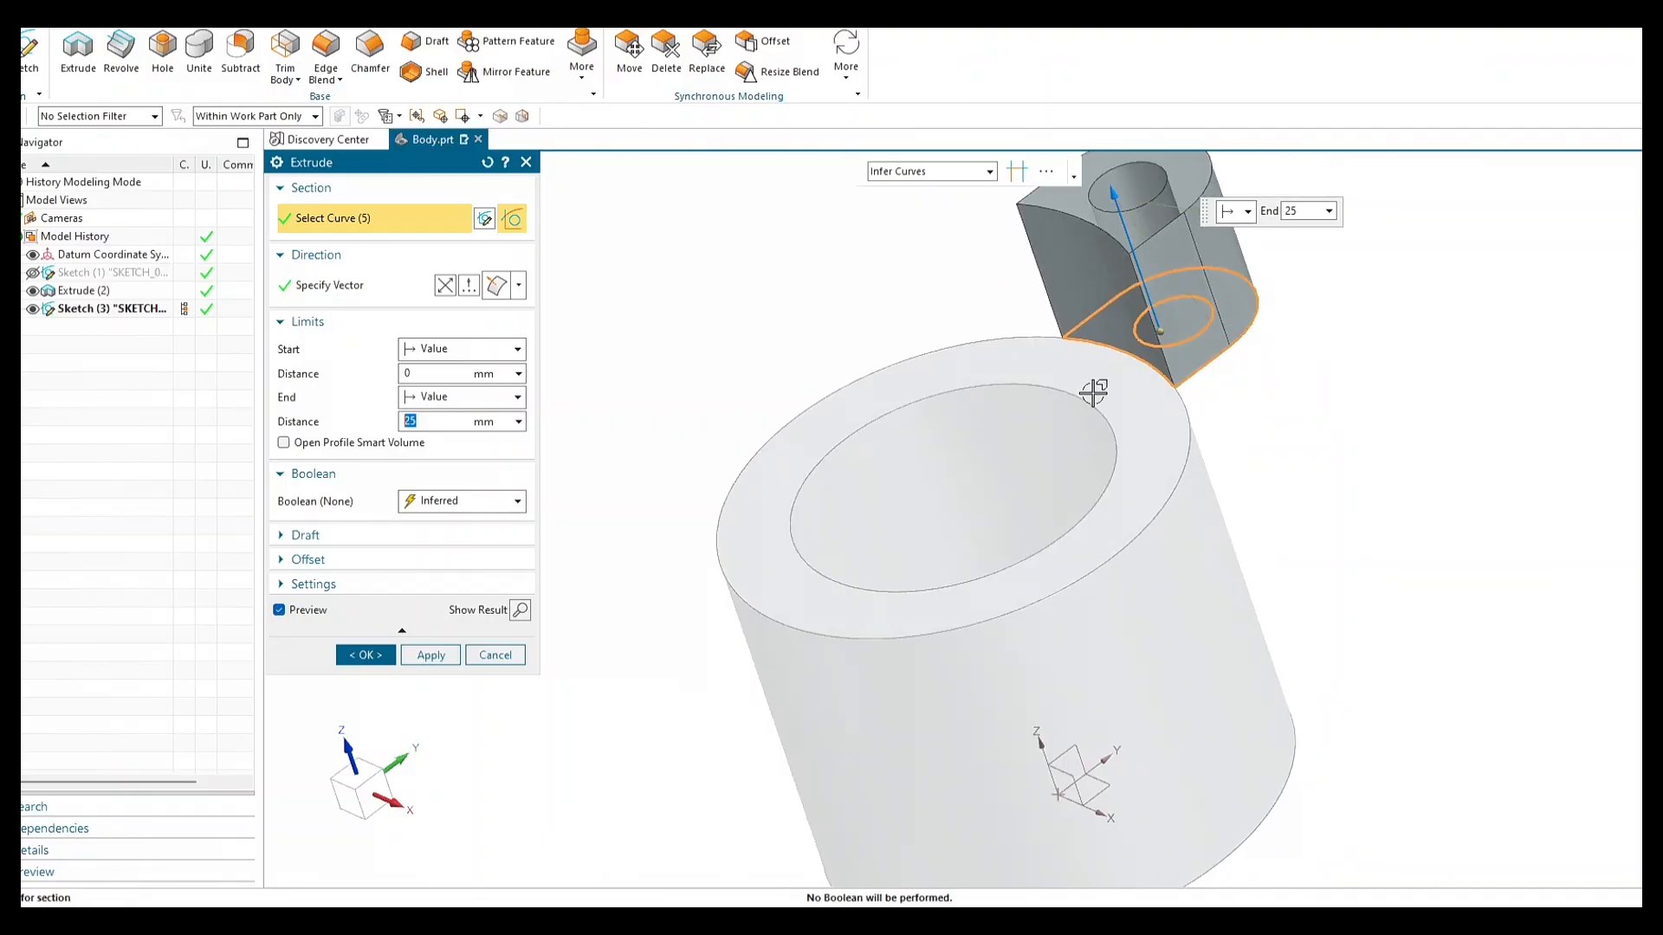
pyautogui.scroll(-2, 1278, 397)
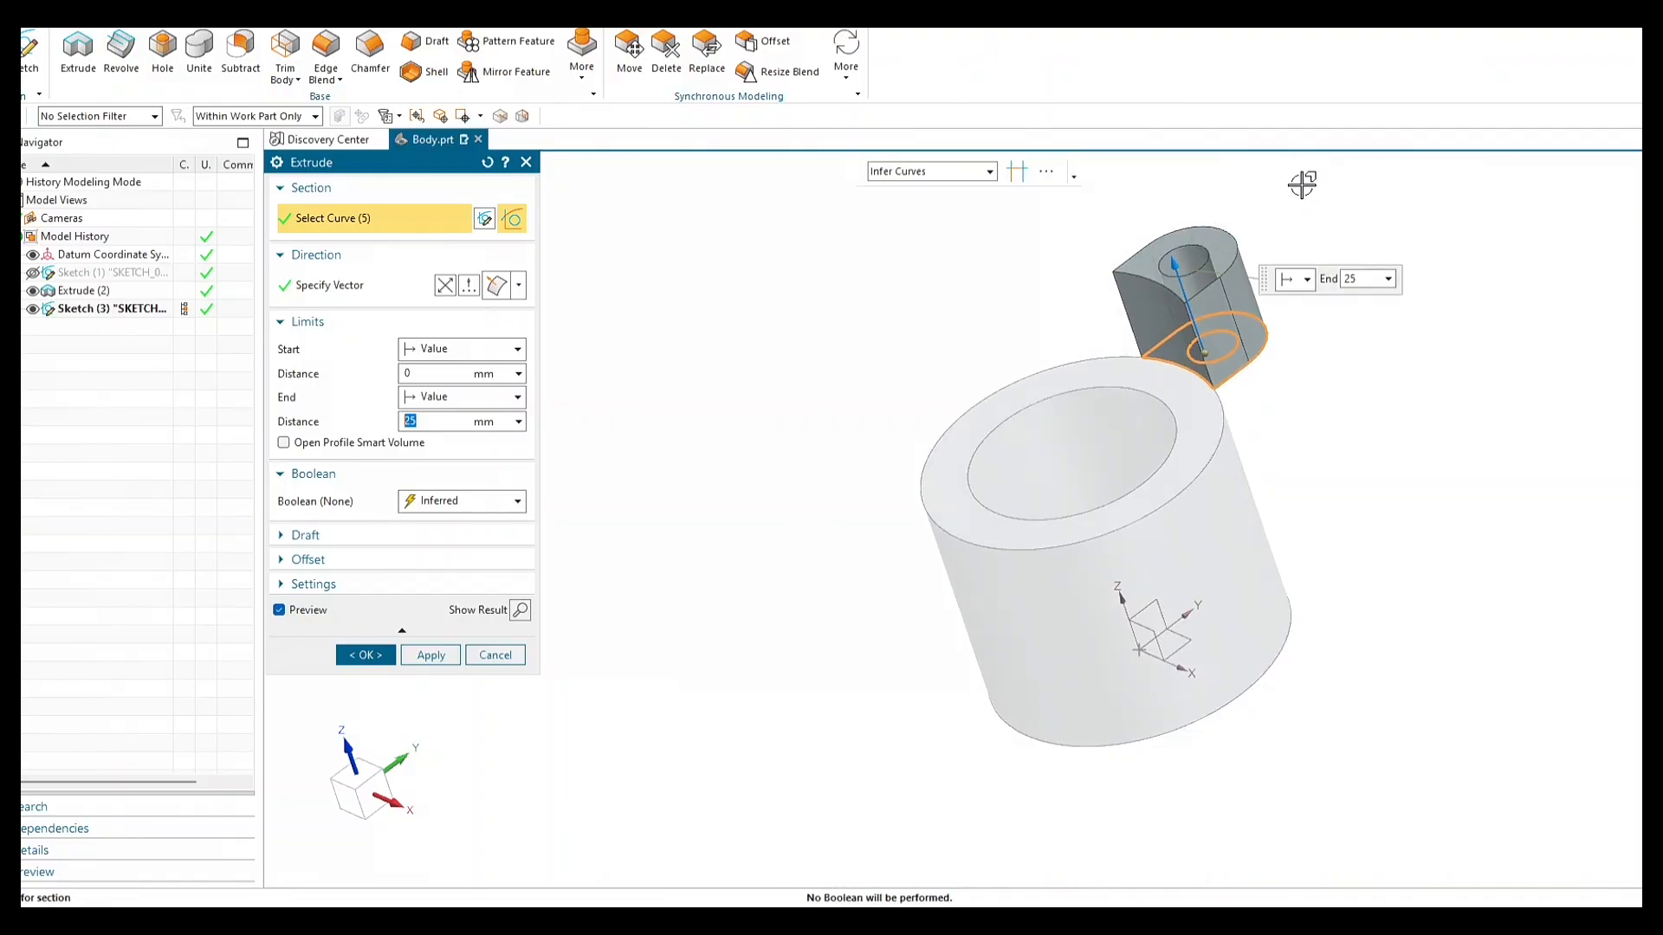
pyautogui.scroll(2, 1299, 186)
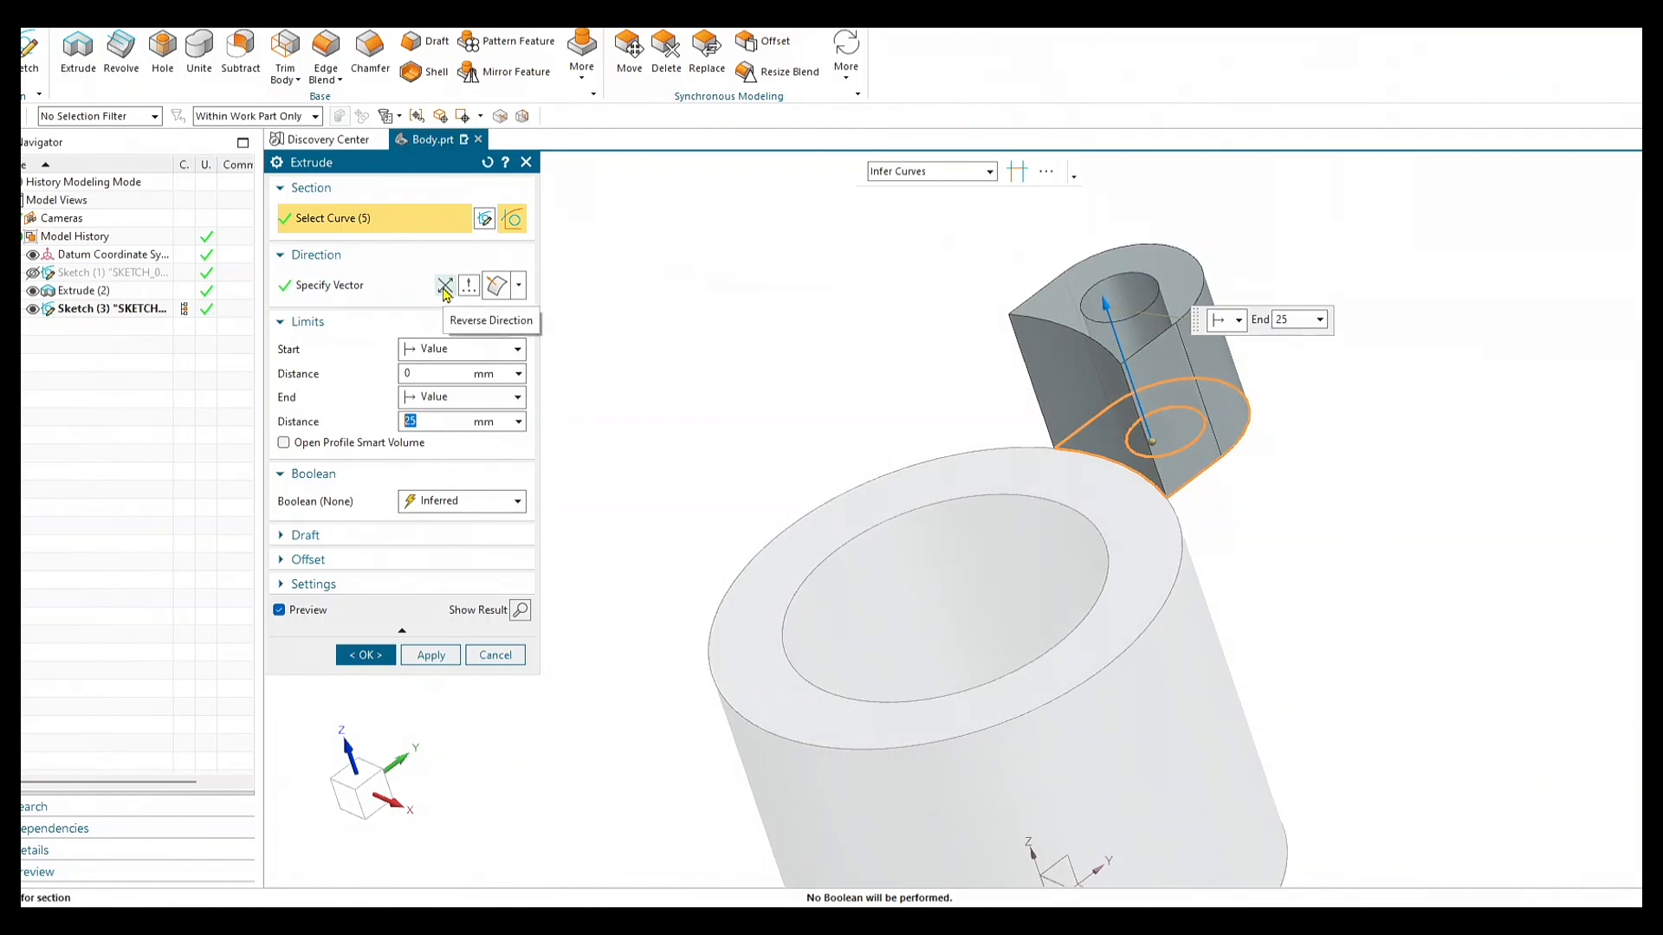
pyautogui.click(444, 287)
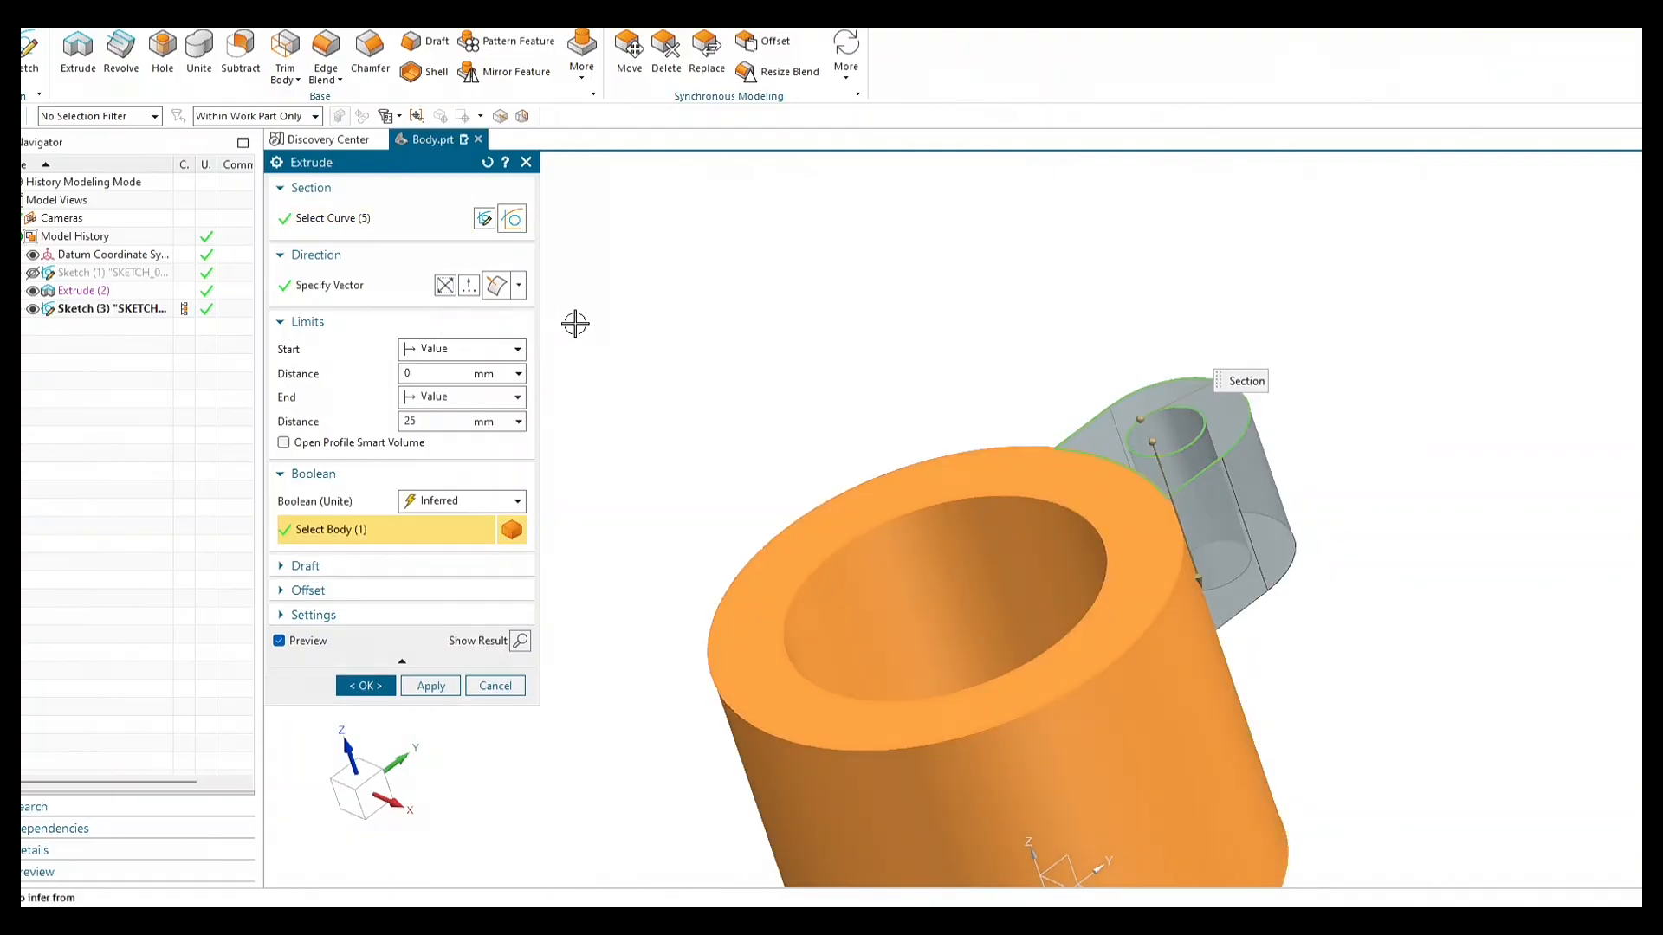
# Check the lug thickness in the drawing, set the extrusion's end distance to 8 mm and create the lug united with the cylinder.
pyautogui.moveTo(437, 425); pyautogui.dragTo(377, 424)
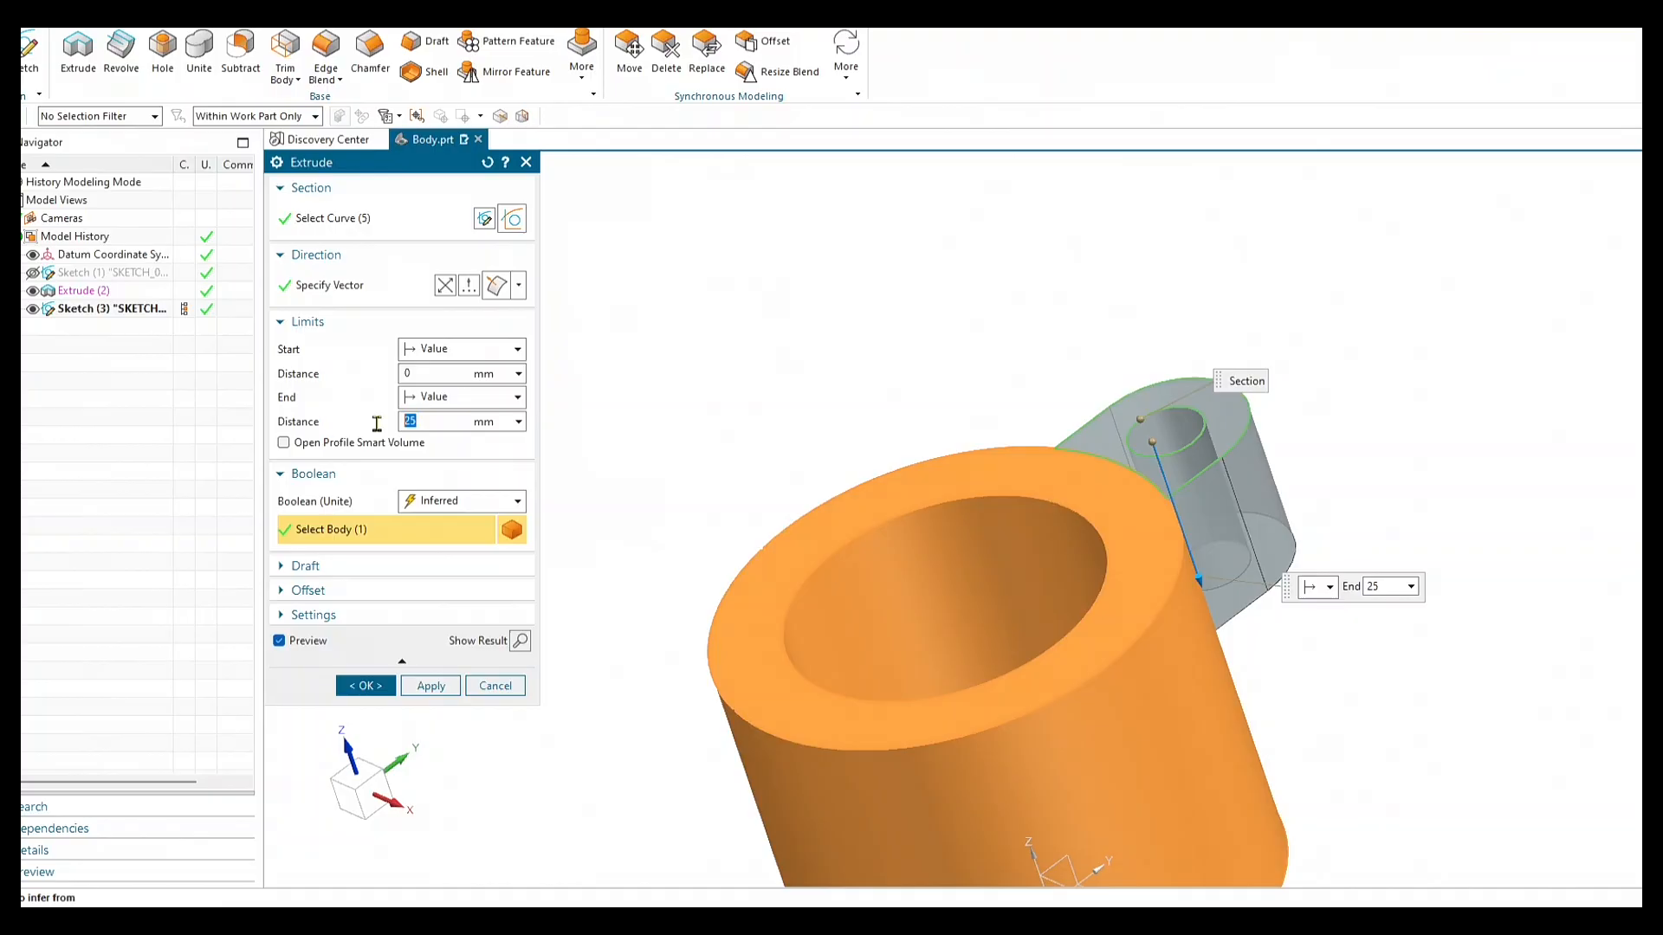
pyautogui.hotkey('alt', 'Tab')
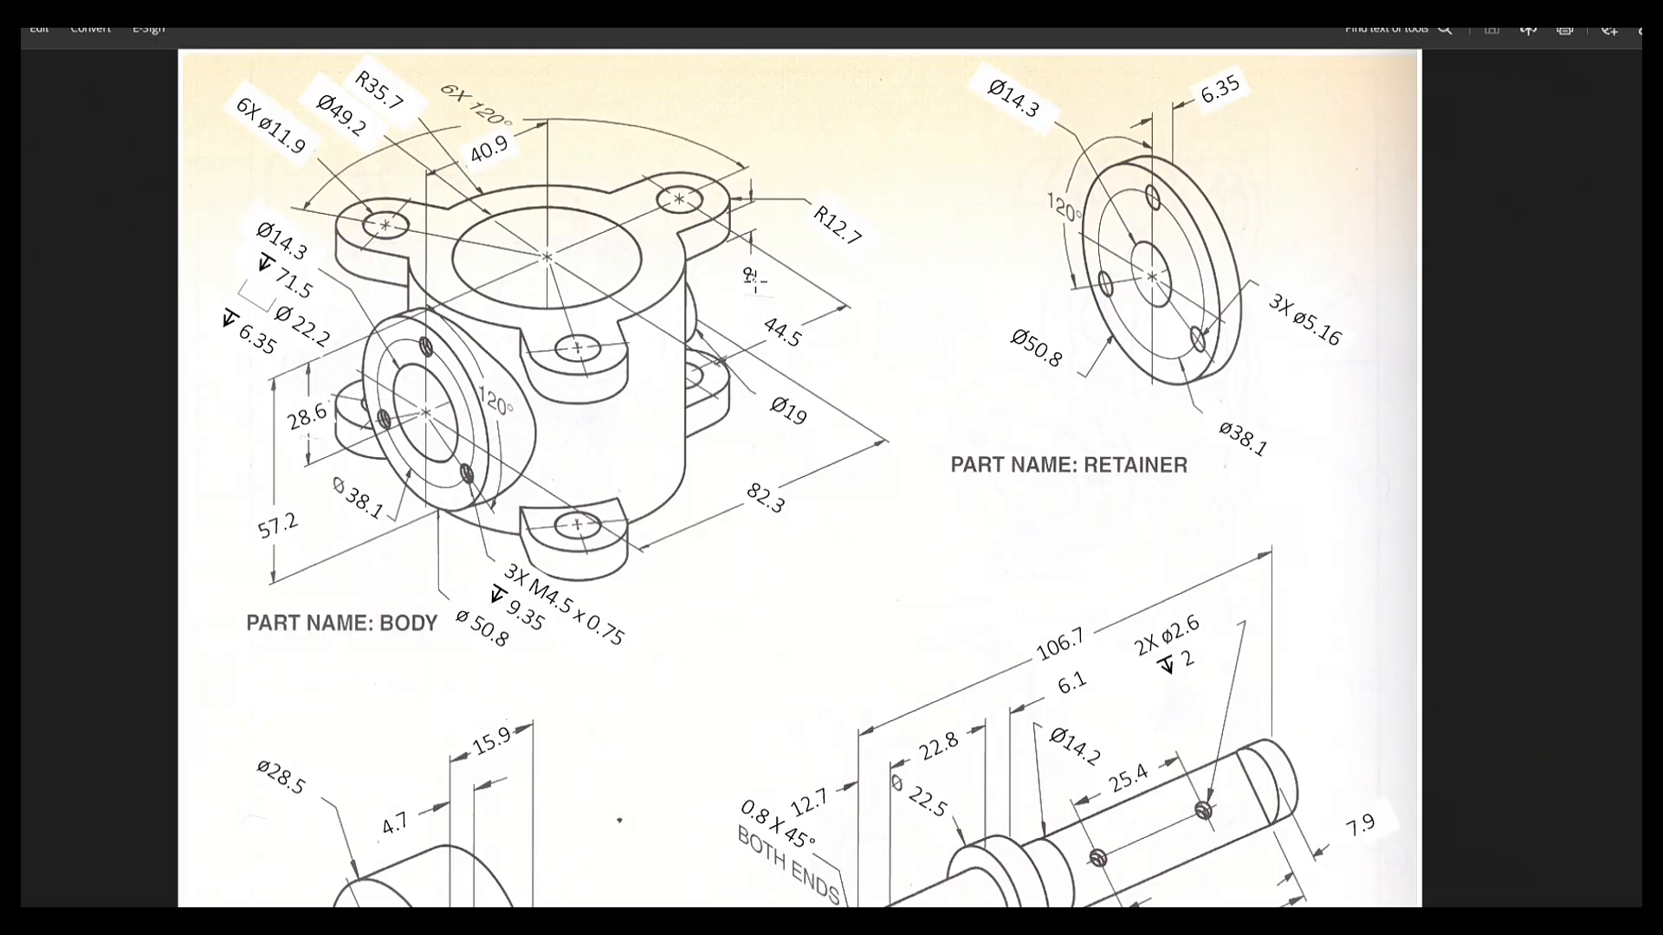
pyautogui.hotkey('alt', 'Tab')
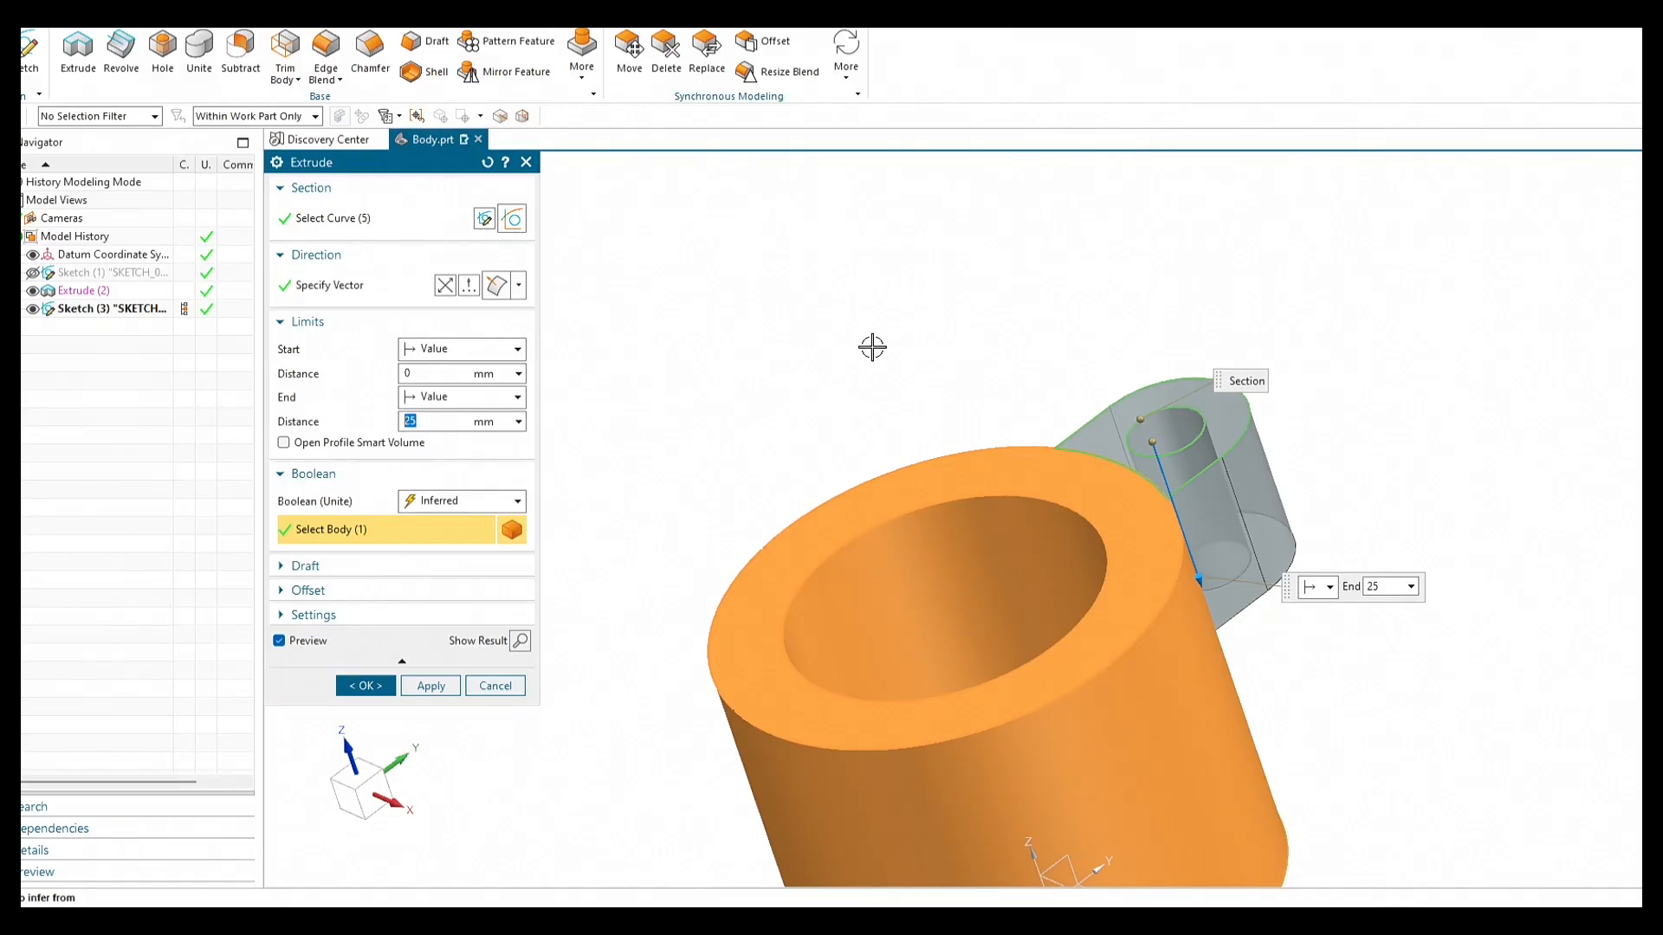
pyautogui.write('8')
pyautogui.click(431, 685)
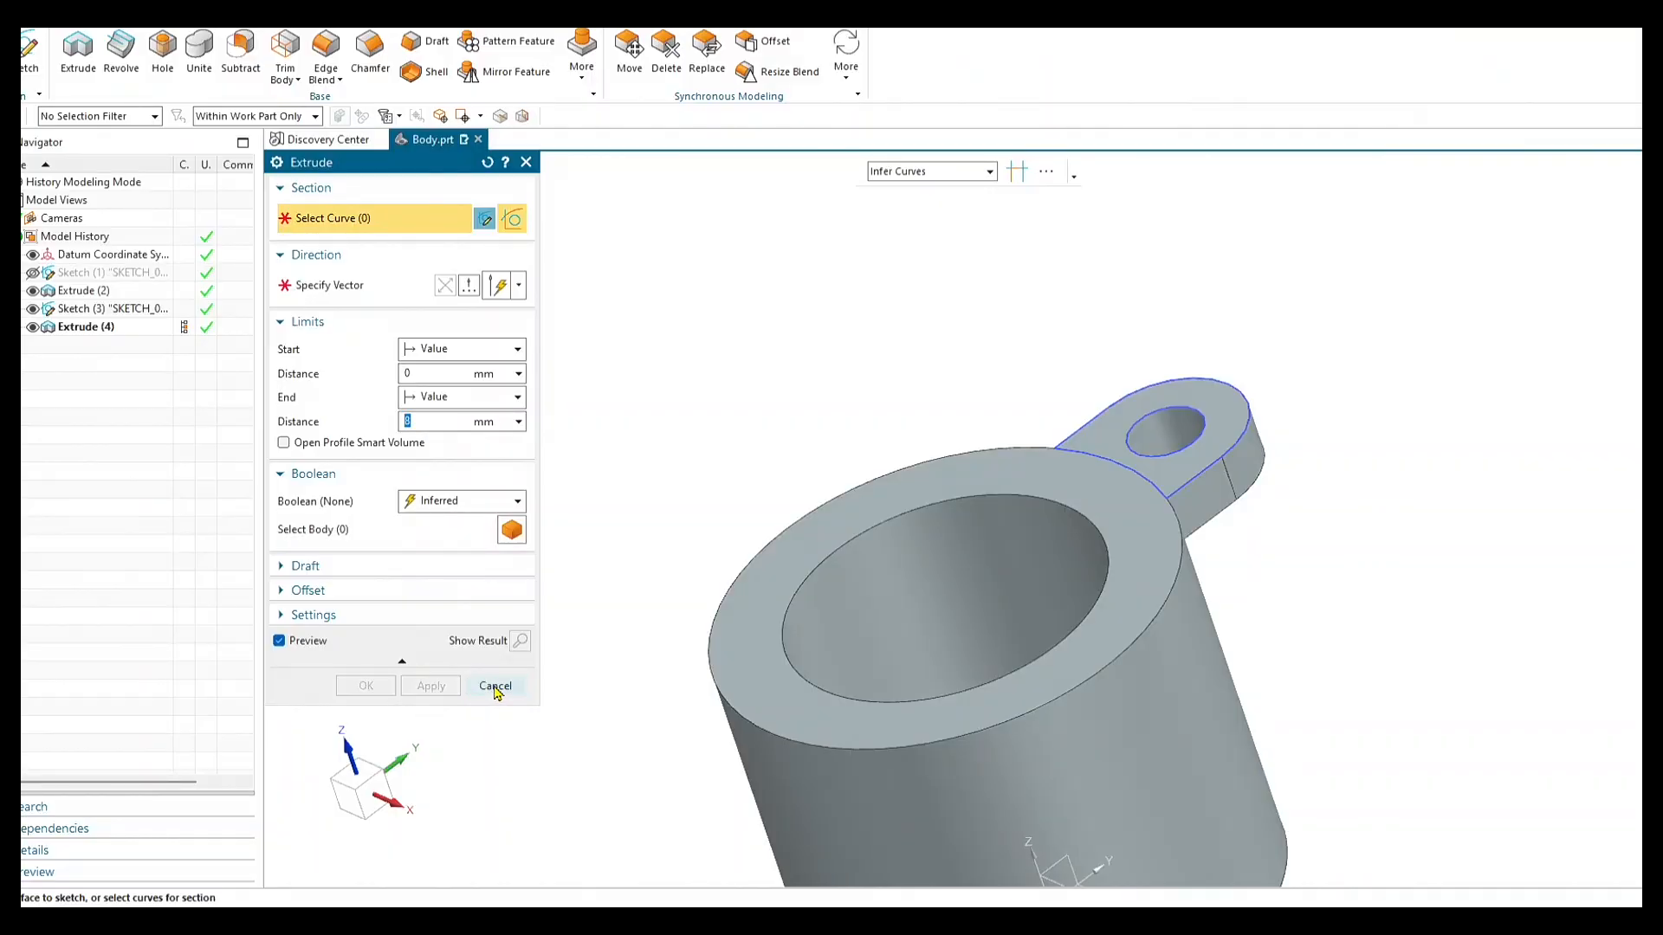
pyautogui.click(495, 686)
# Hide the lug's sketch, leaving the solid cylinder and lug displayed.
pyautogui.moveTo(1306, 496); pyautogui.dragTo(1337, 537, button='middle')
pyautogui.scroll(2, 1258, 378)
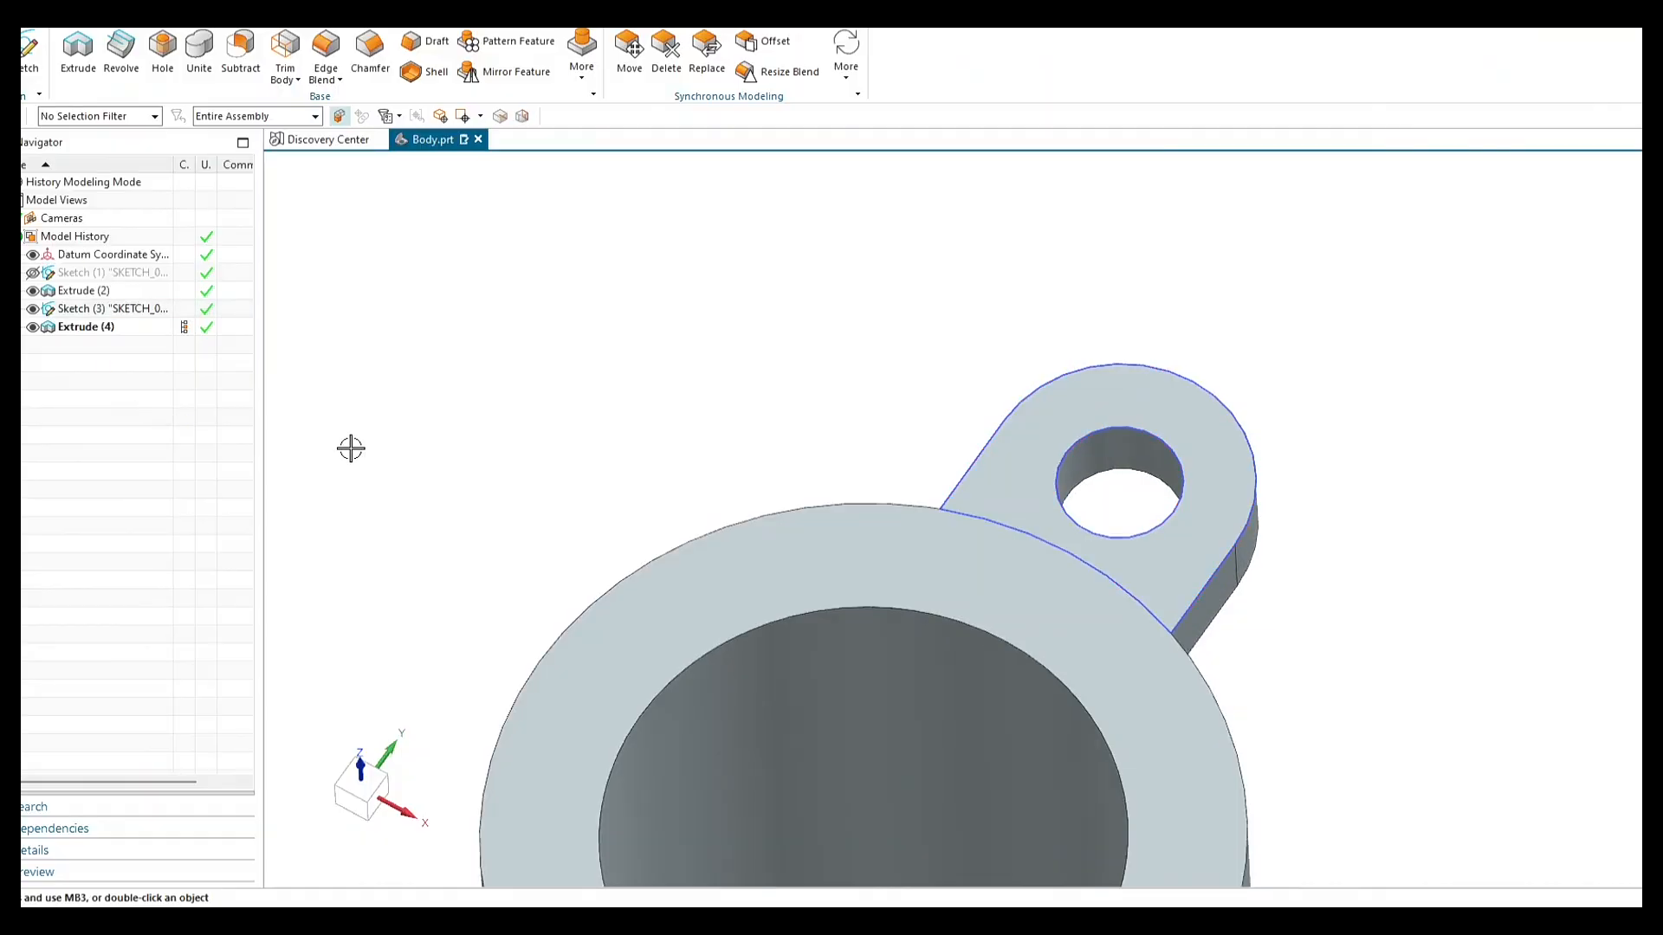
pyautogui.click(33, 310)
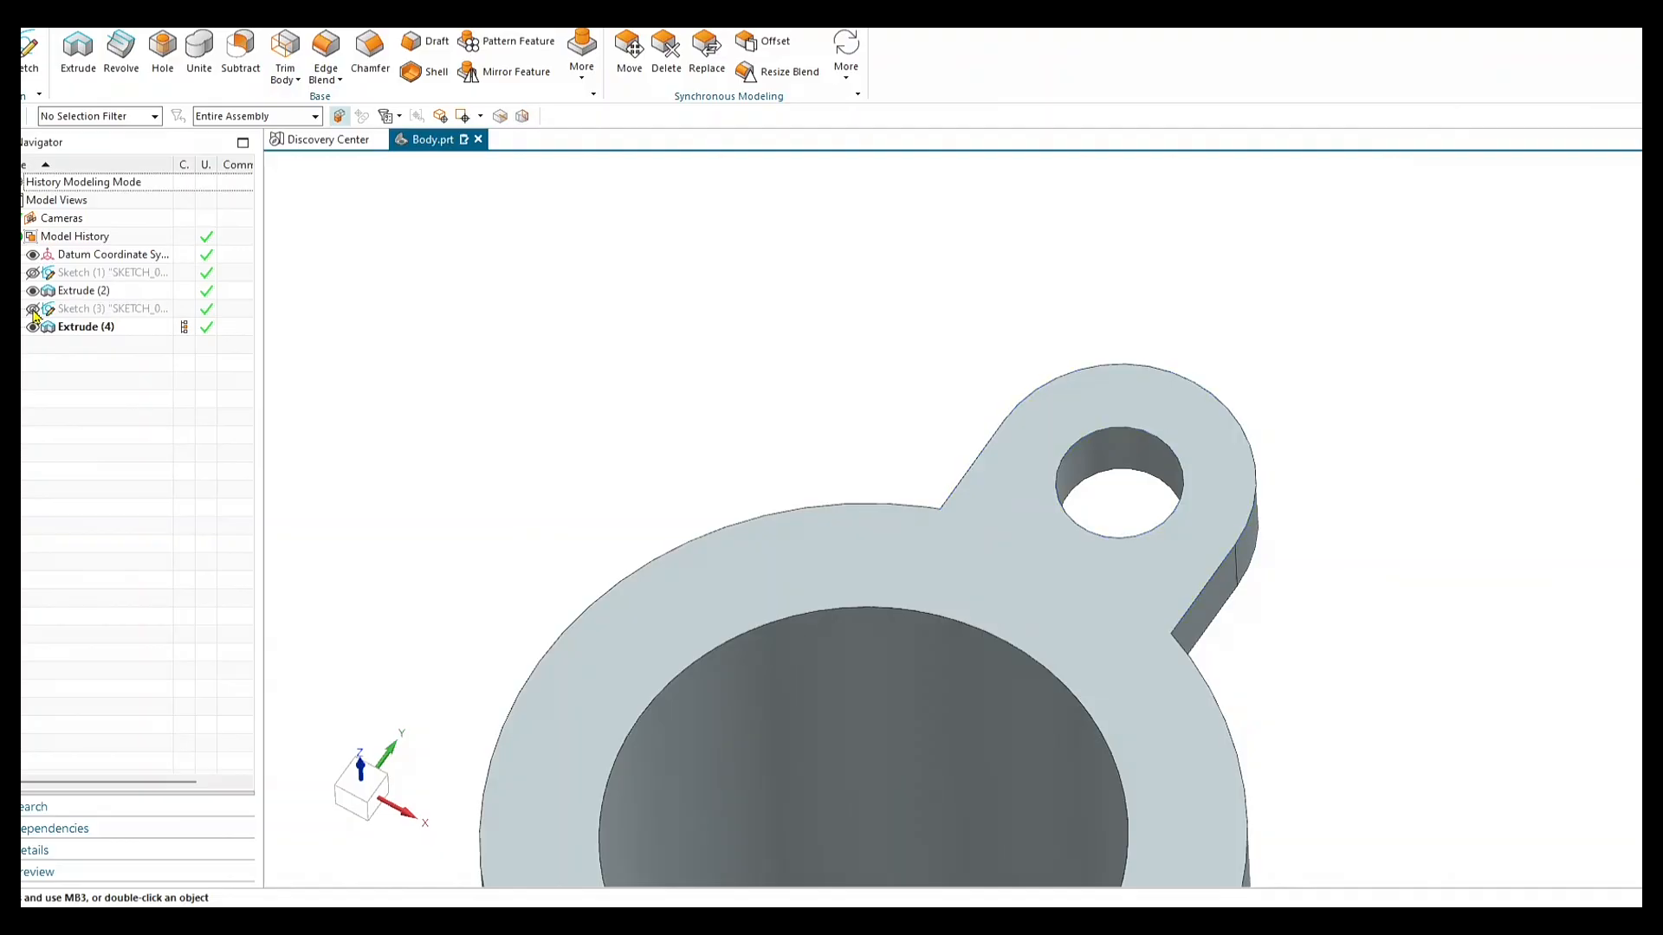
pyautogui.click(33, 310)
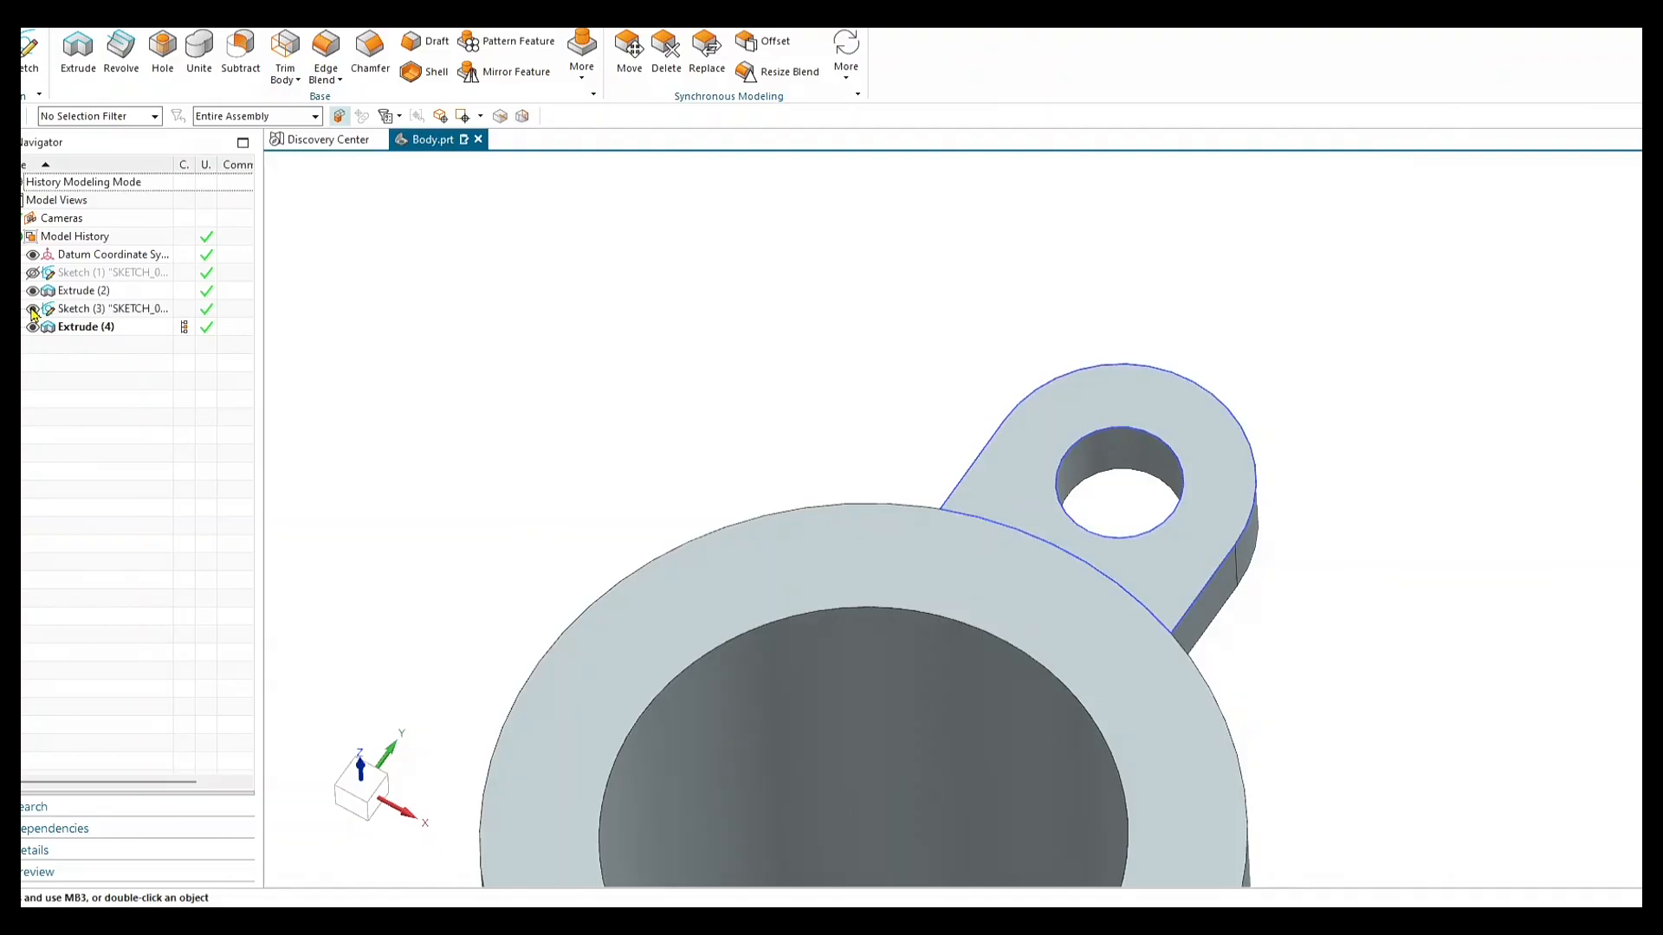
pyautogui.click(33, 310)
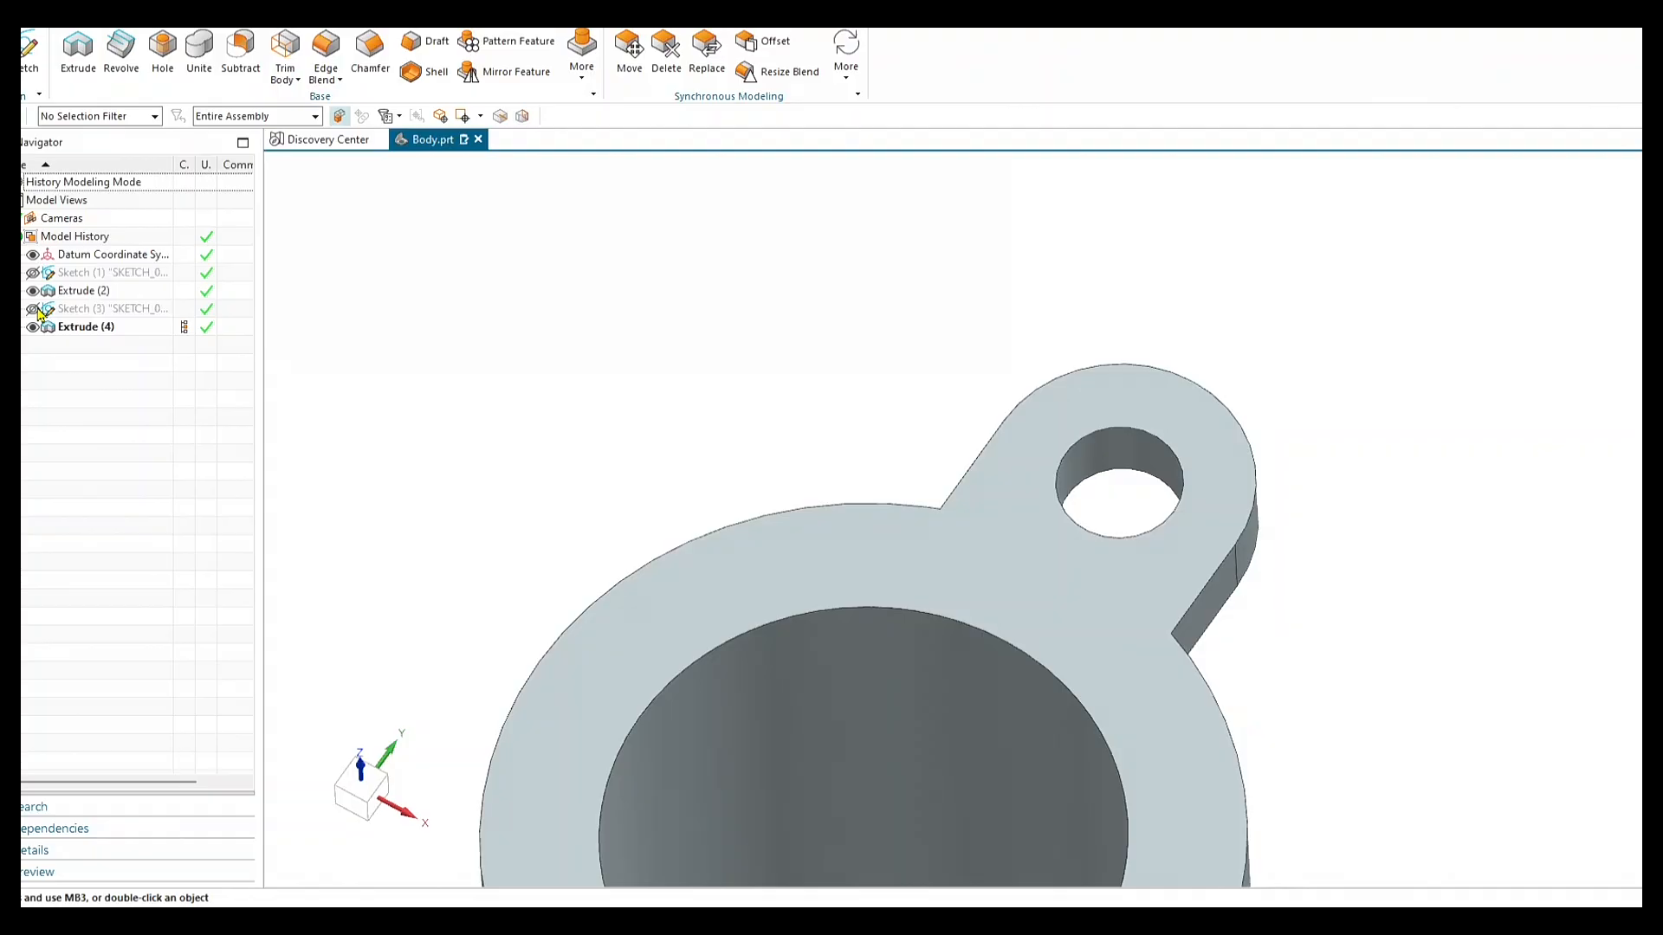
pyautogui.scroll(-3, 871, 352)
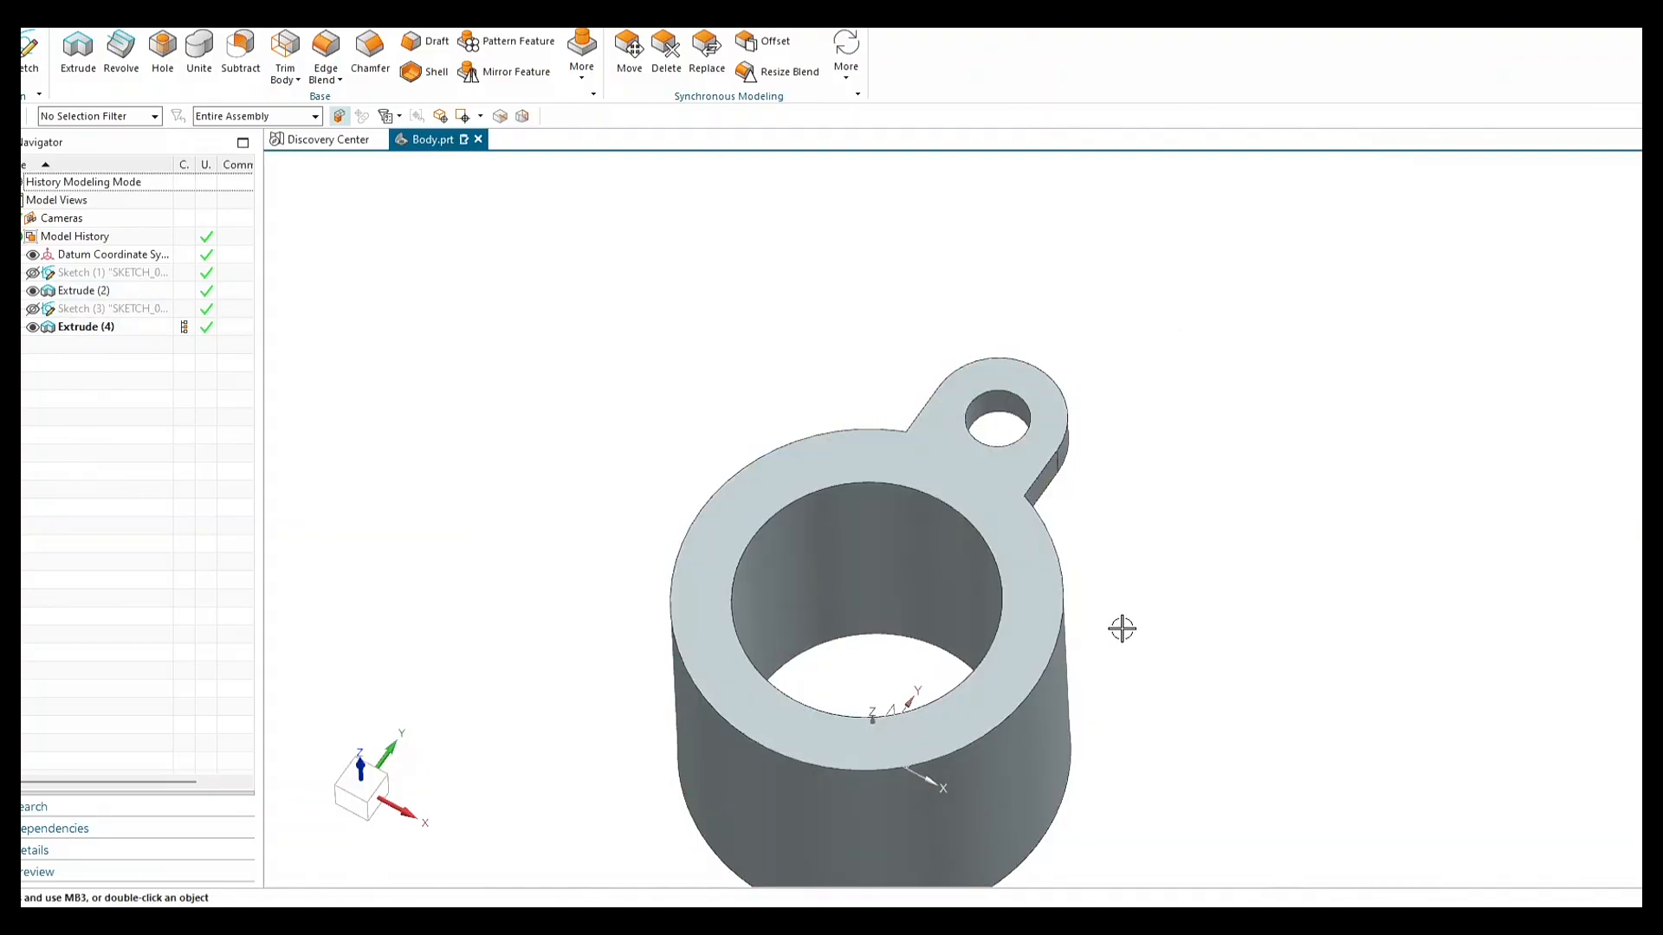
pyautogui.scroll(-1, 1136, 615)
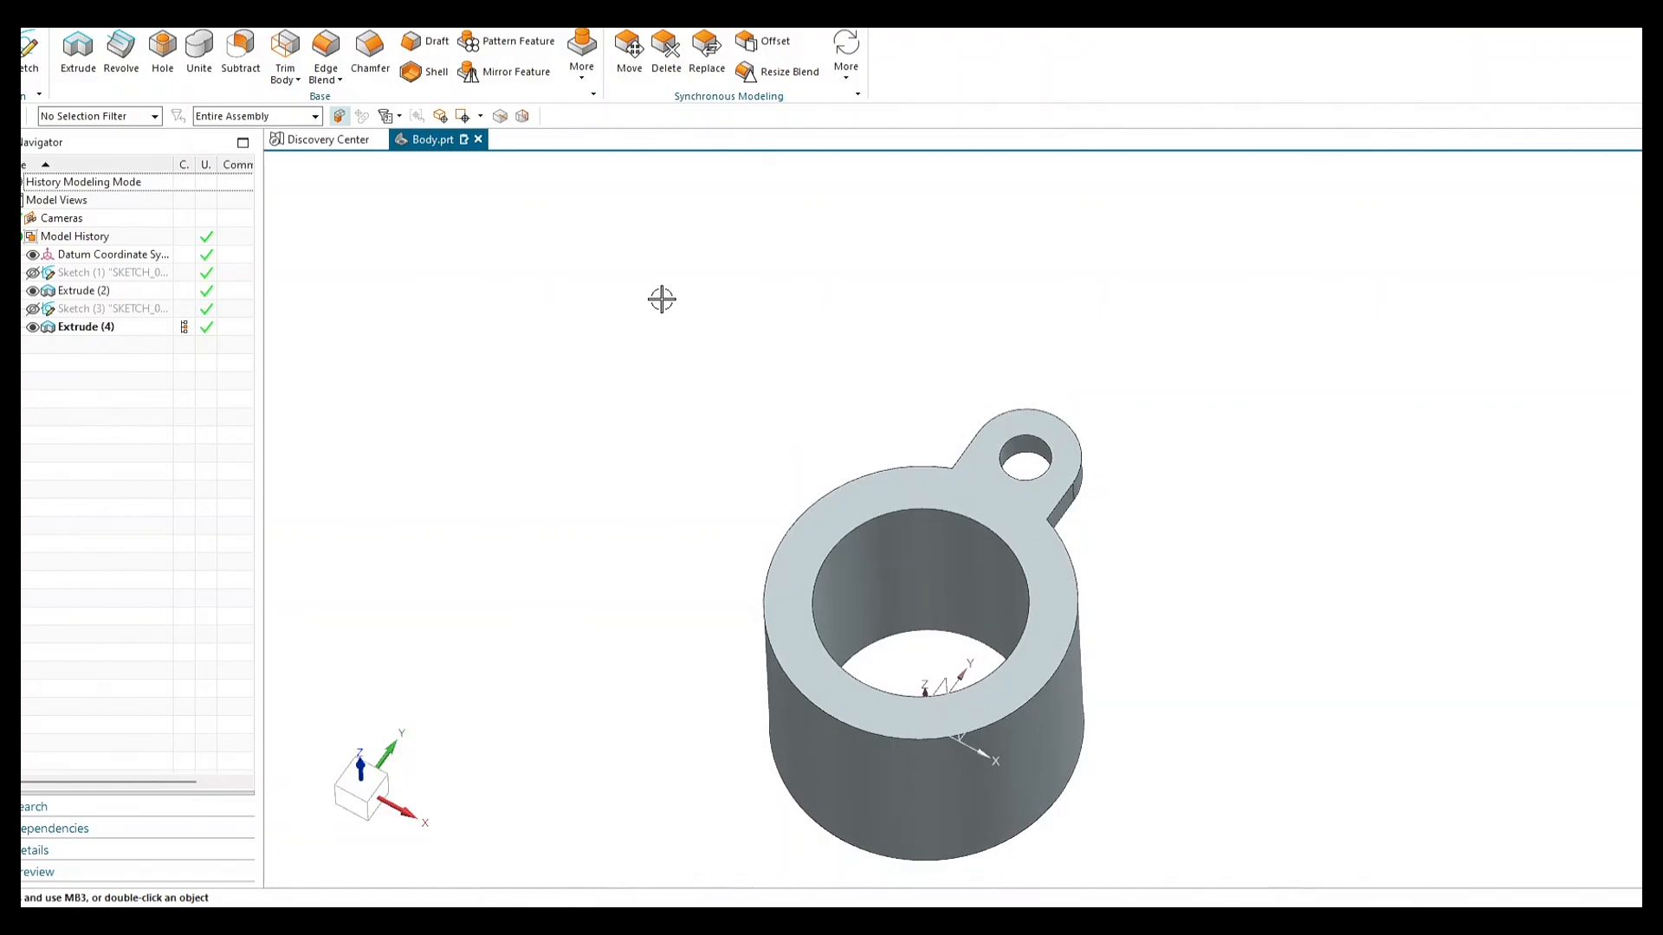
pyautogui.scroll(1, 691, 571)
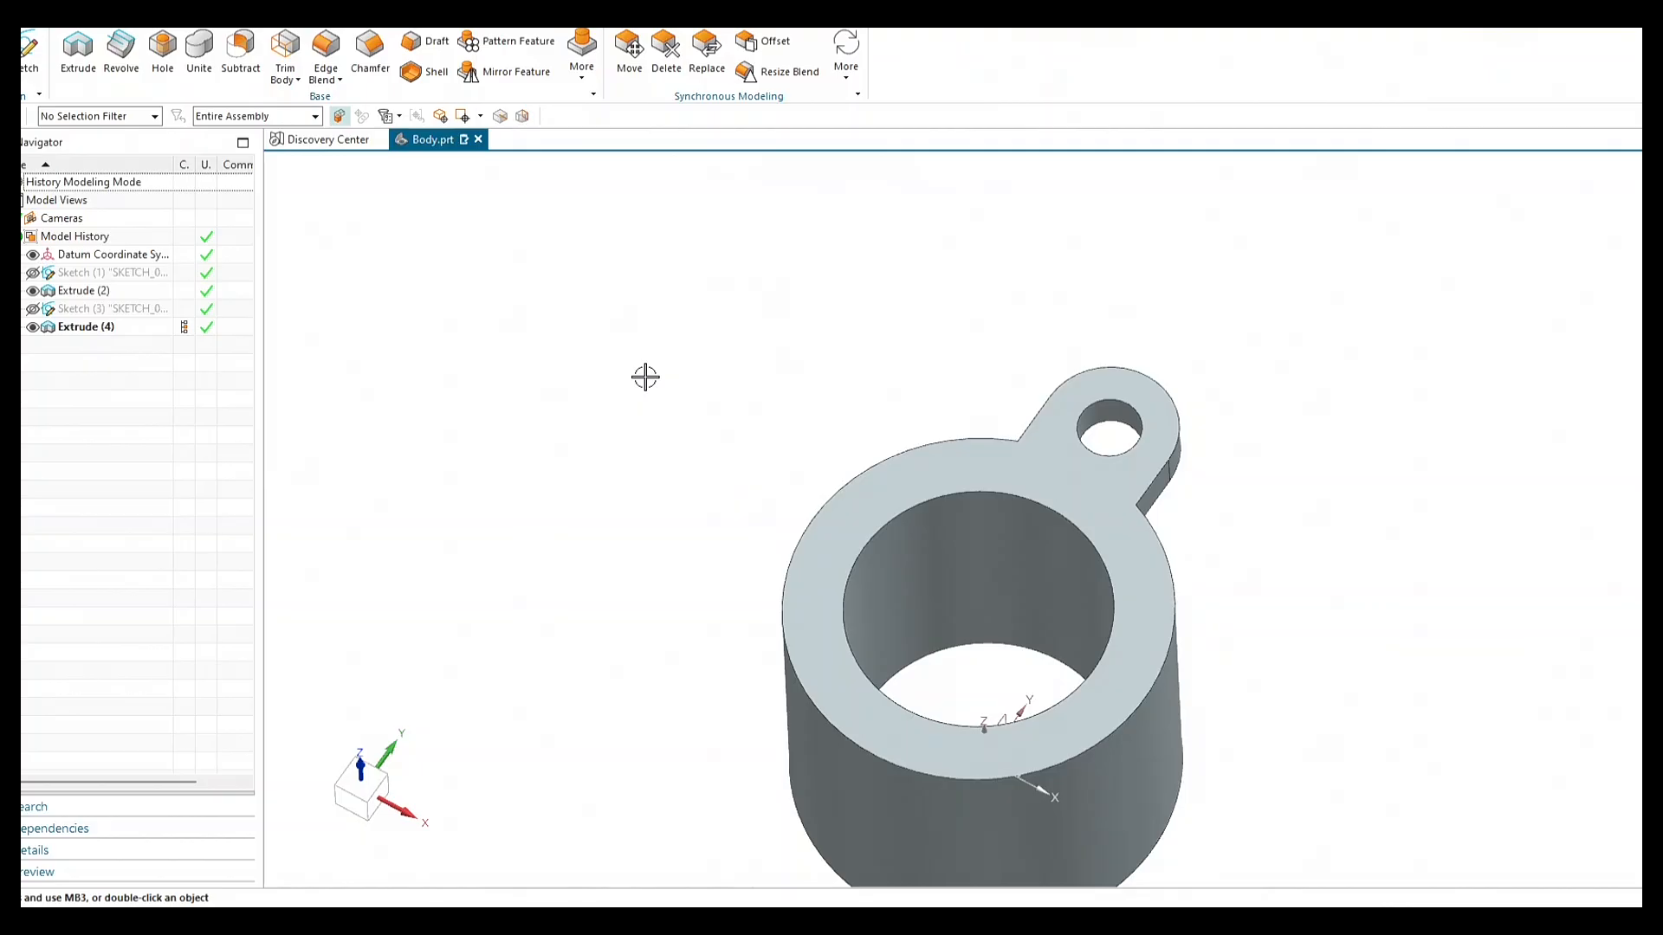
# Set up a circular Pattern Feature of the lug extrusion, using the cylinder's outer face to define the rotation axis.
pyautogui.click(582, 76)
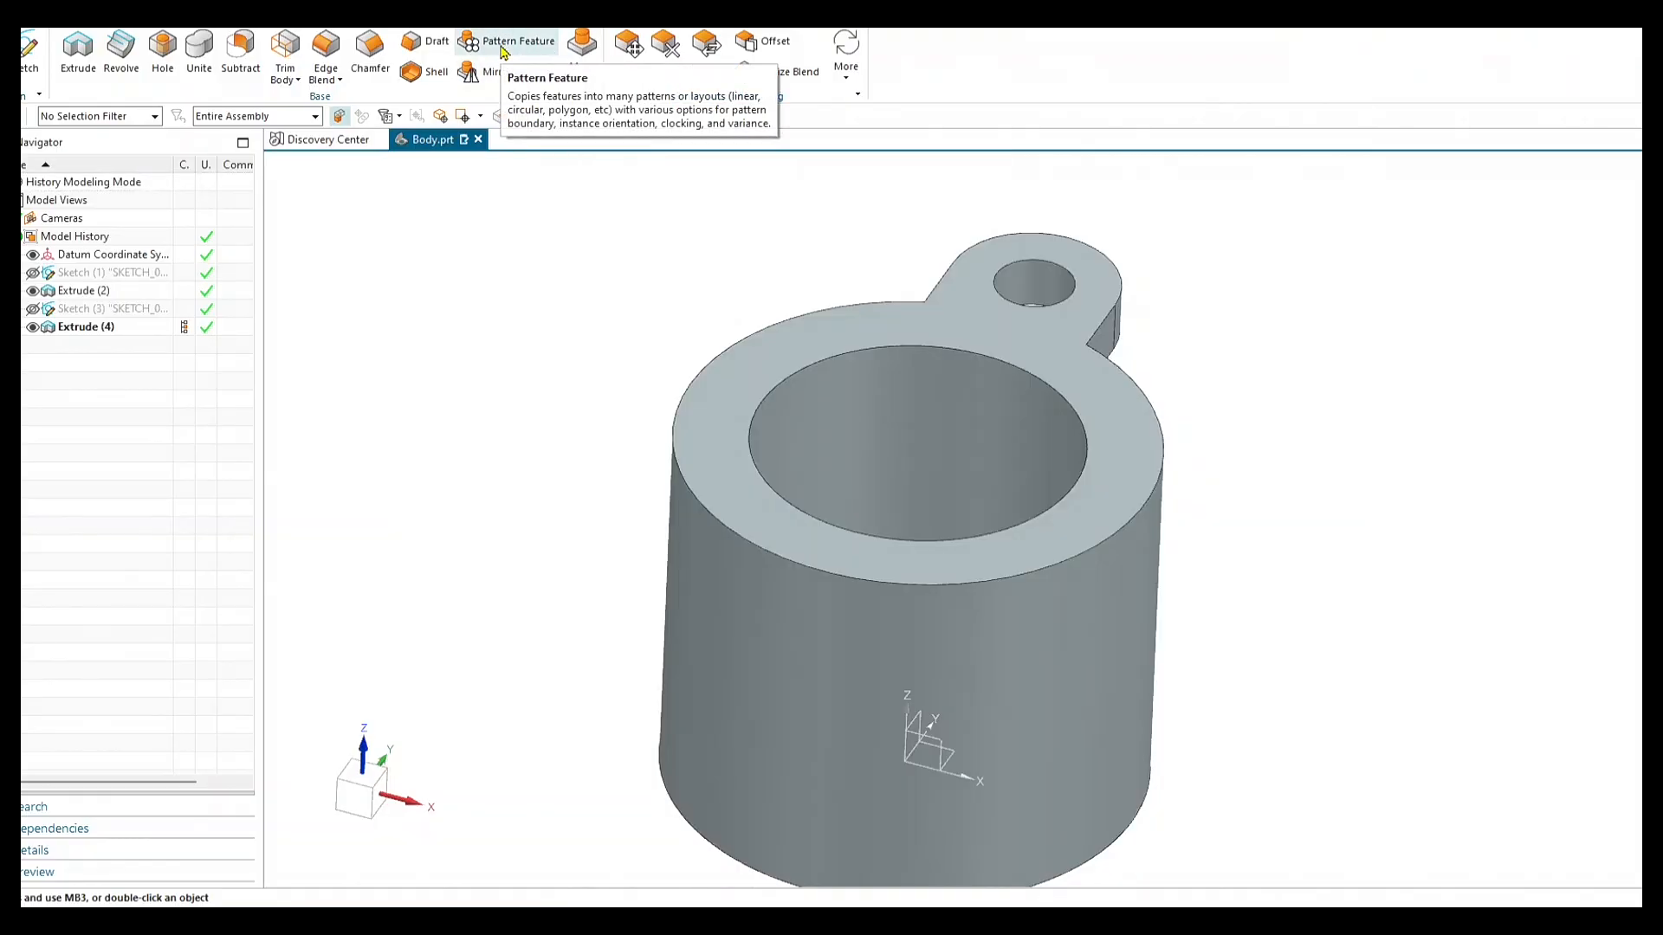
pyautogui.click(503, 43)
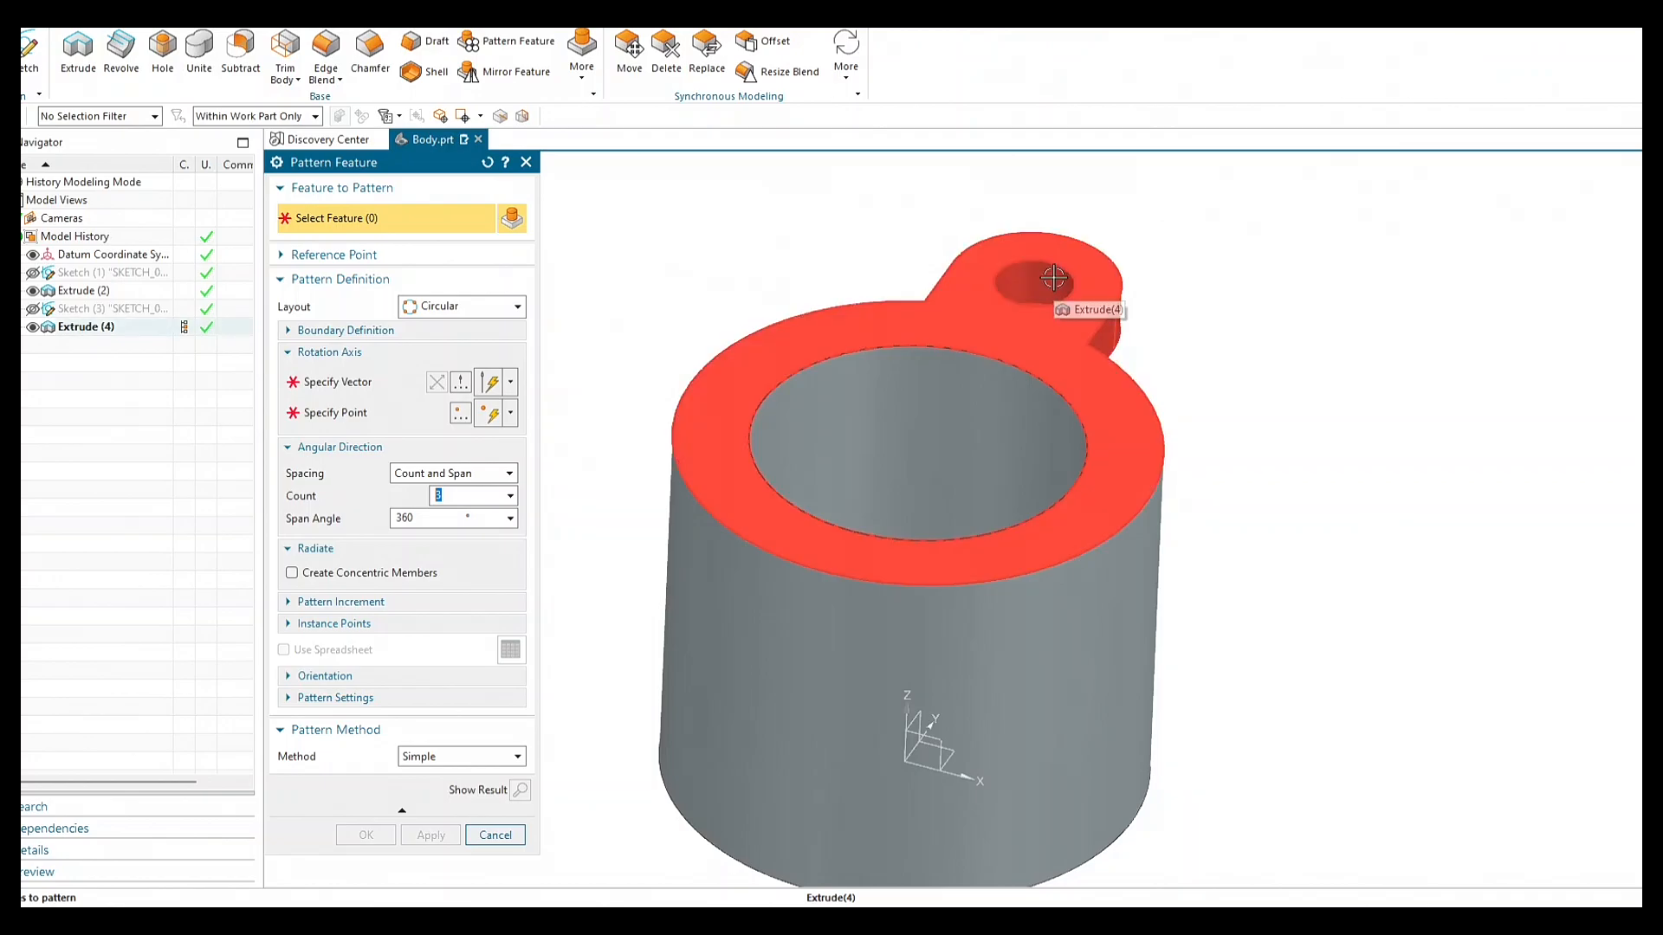
pyautogui.moveTo(1210, 338)
pyautogui.mouseDown(button='middle')
pyautogui.moveTo(1173, 353)
pyautogui.moveTo(1169, 381)
pyautogui.mouseUp(button='middle')
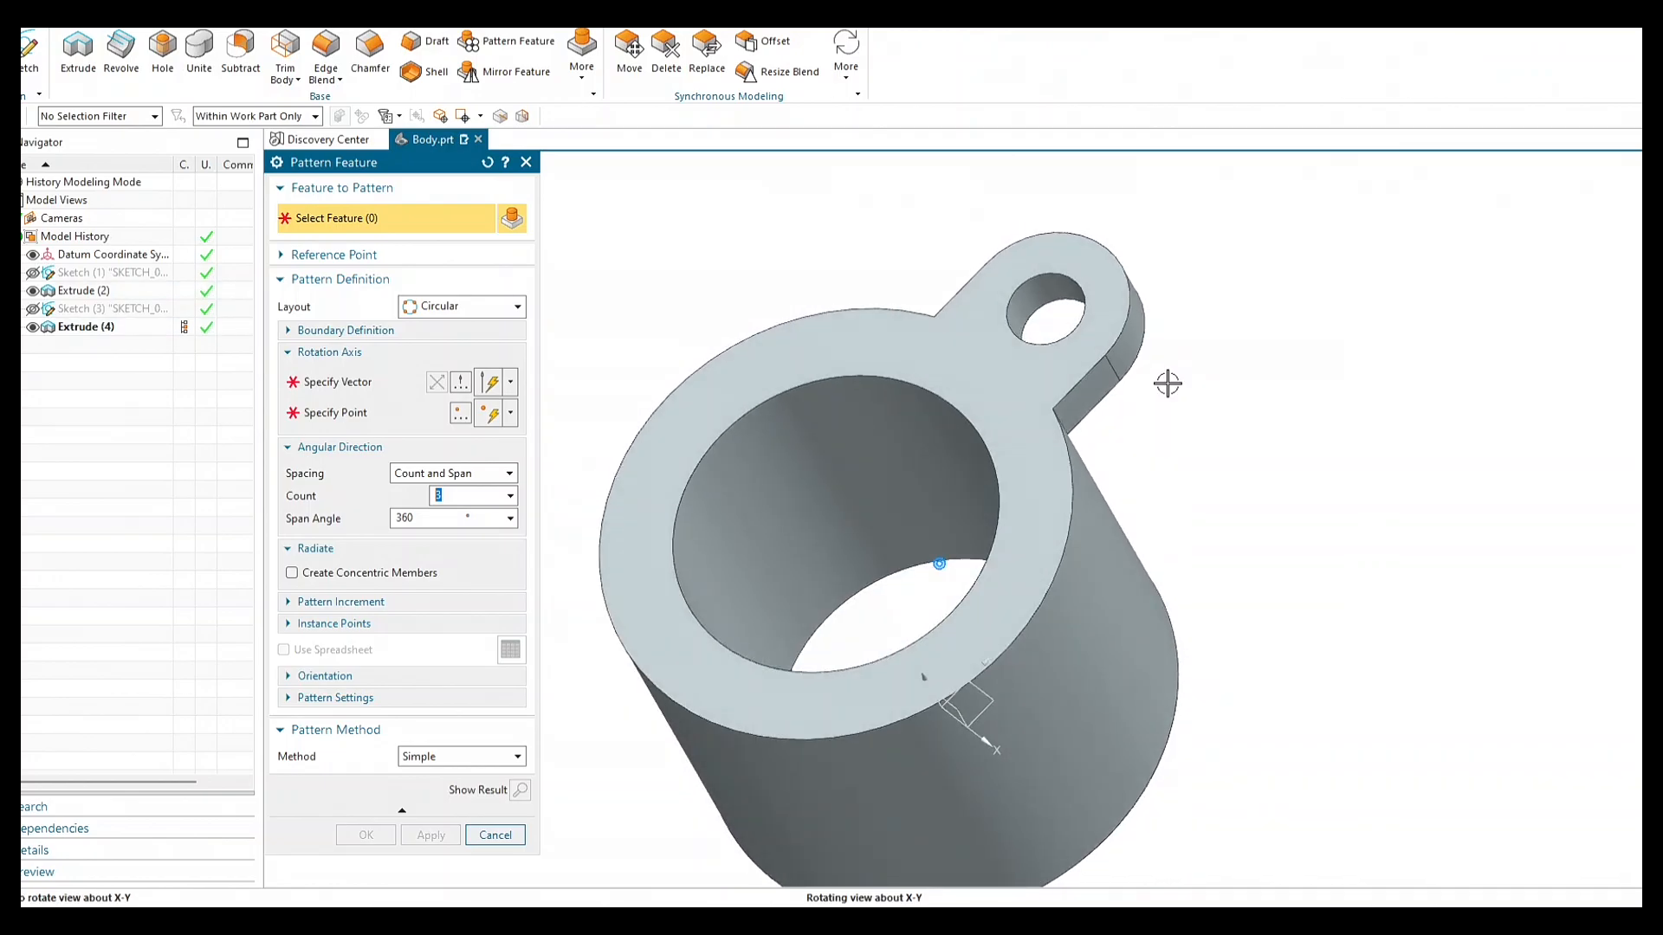
pyautogui.click(1120, 357)
pyautogui.moveTo(1166, 379); pyautogui.dragTo(1190, 344, button='middle')
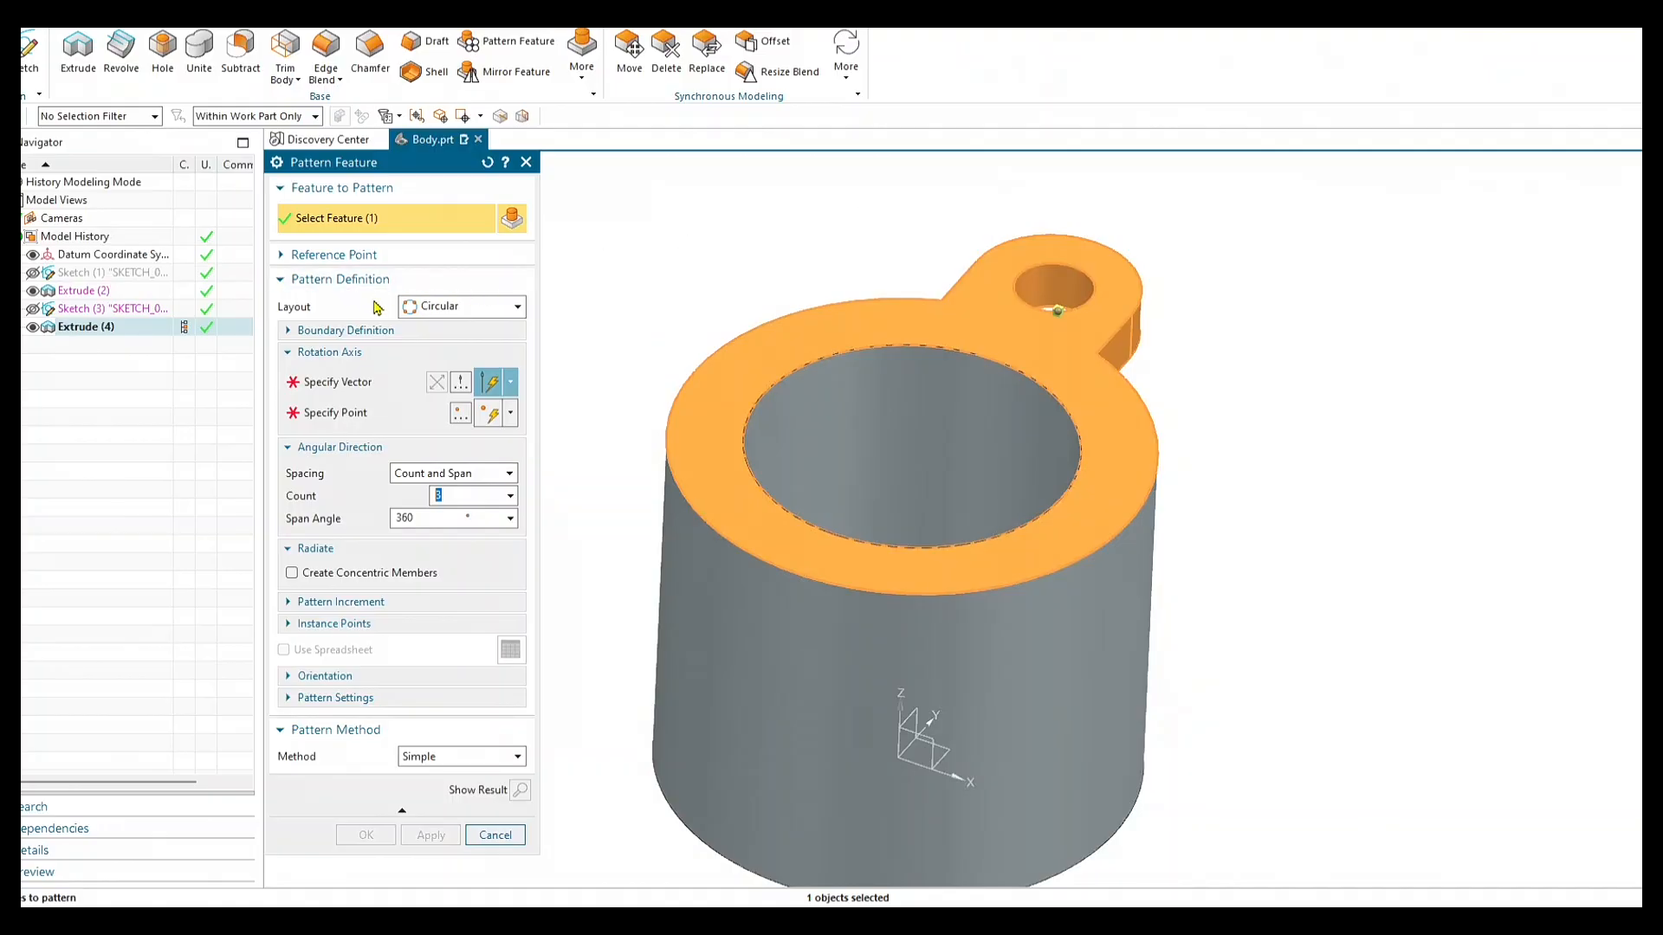
pyautogui.click(450, 308)
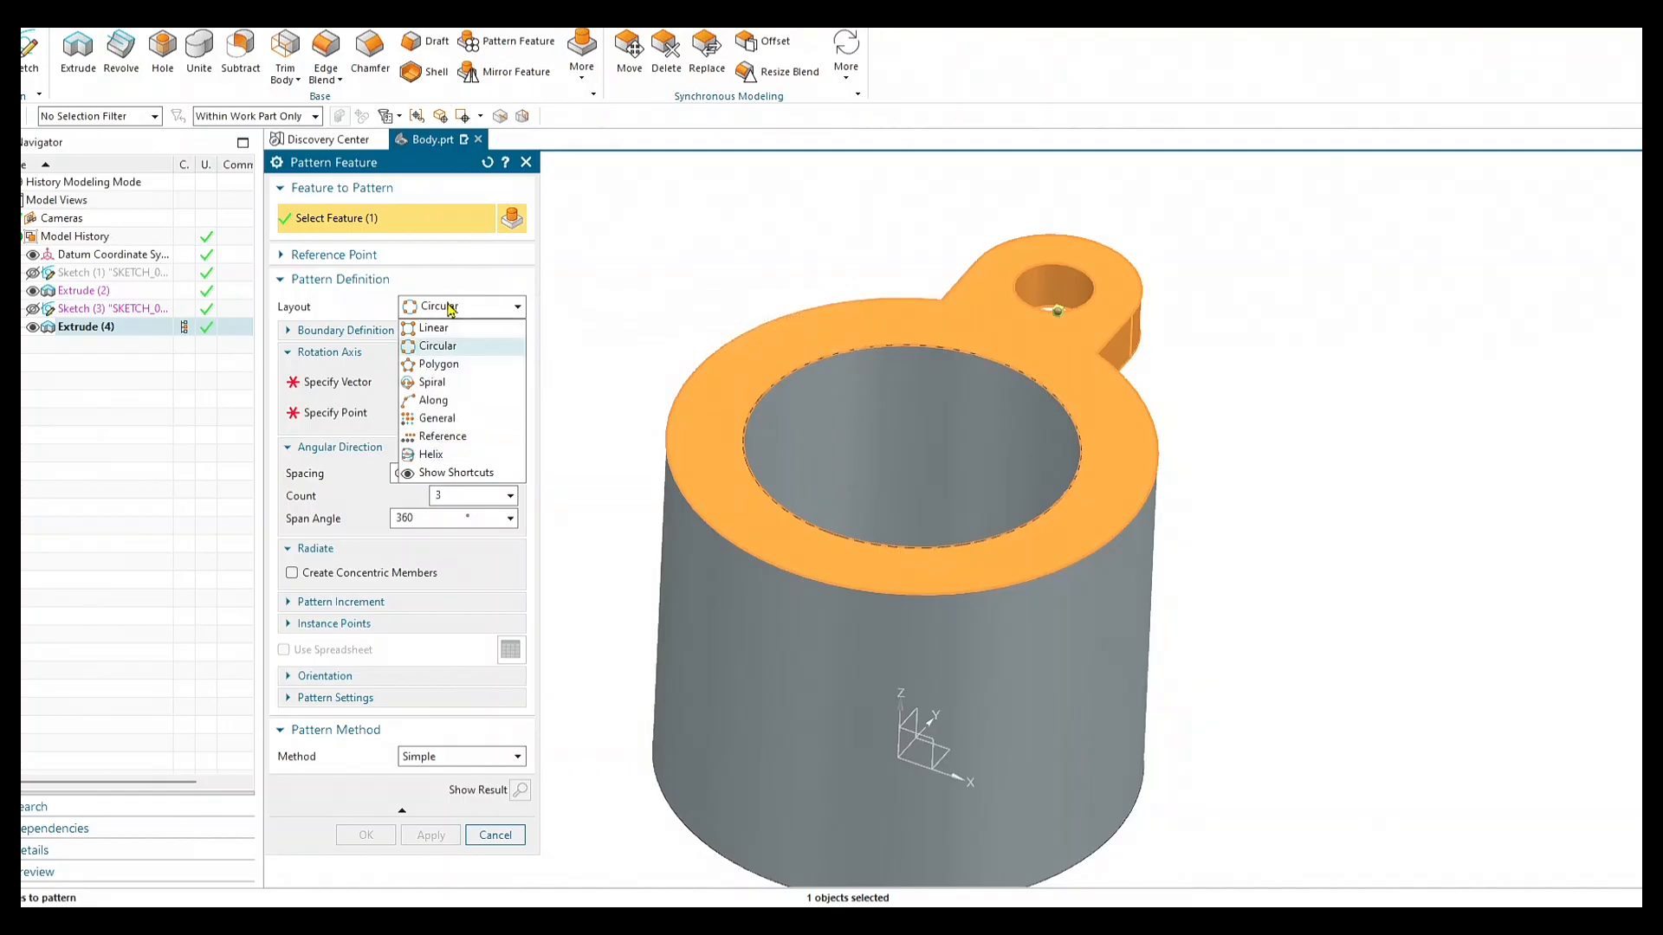
pyautogui.click(456, 347)
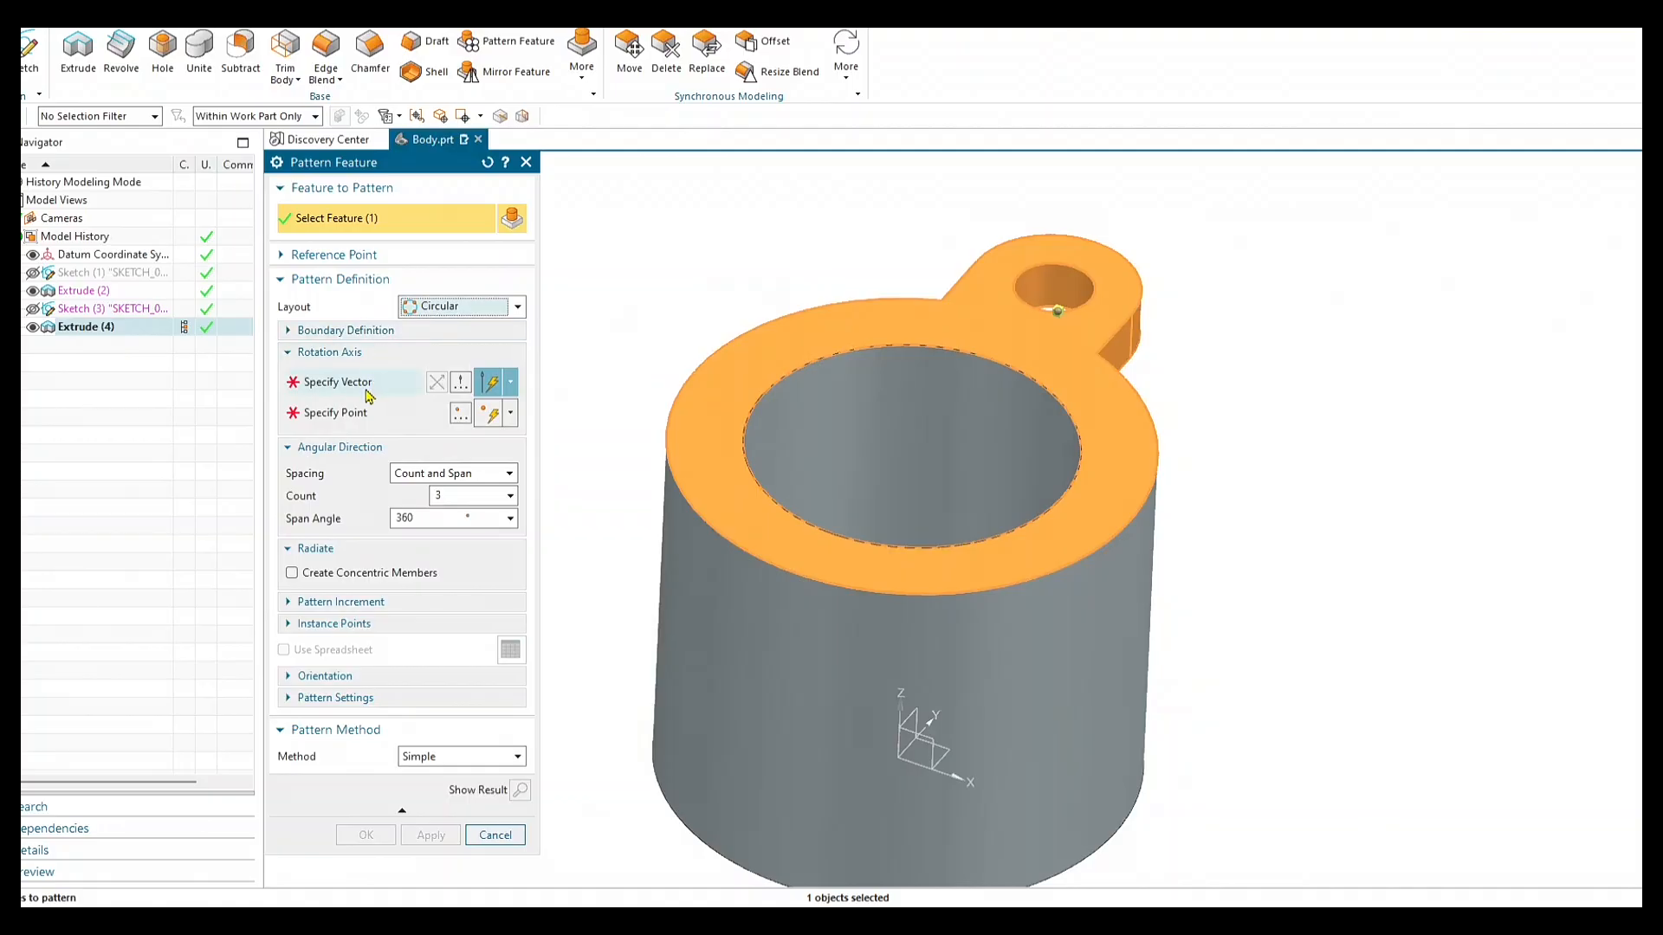
pyautogui.click(335, 388)
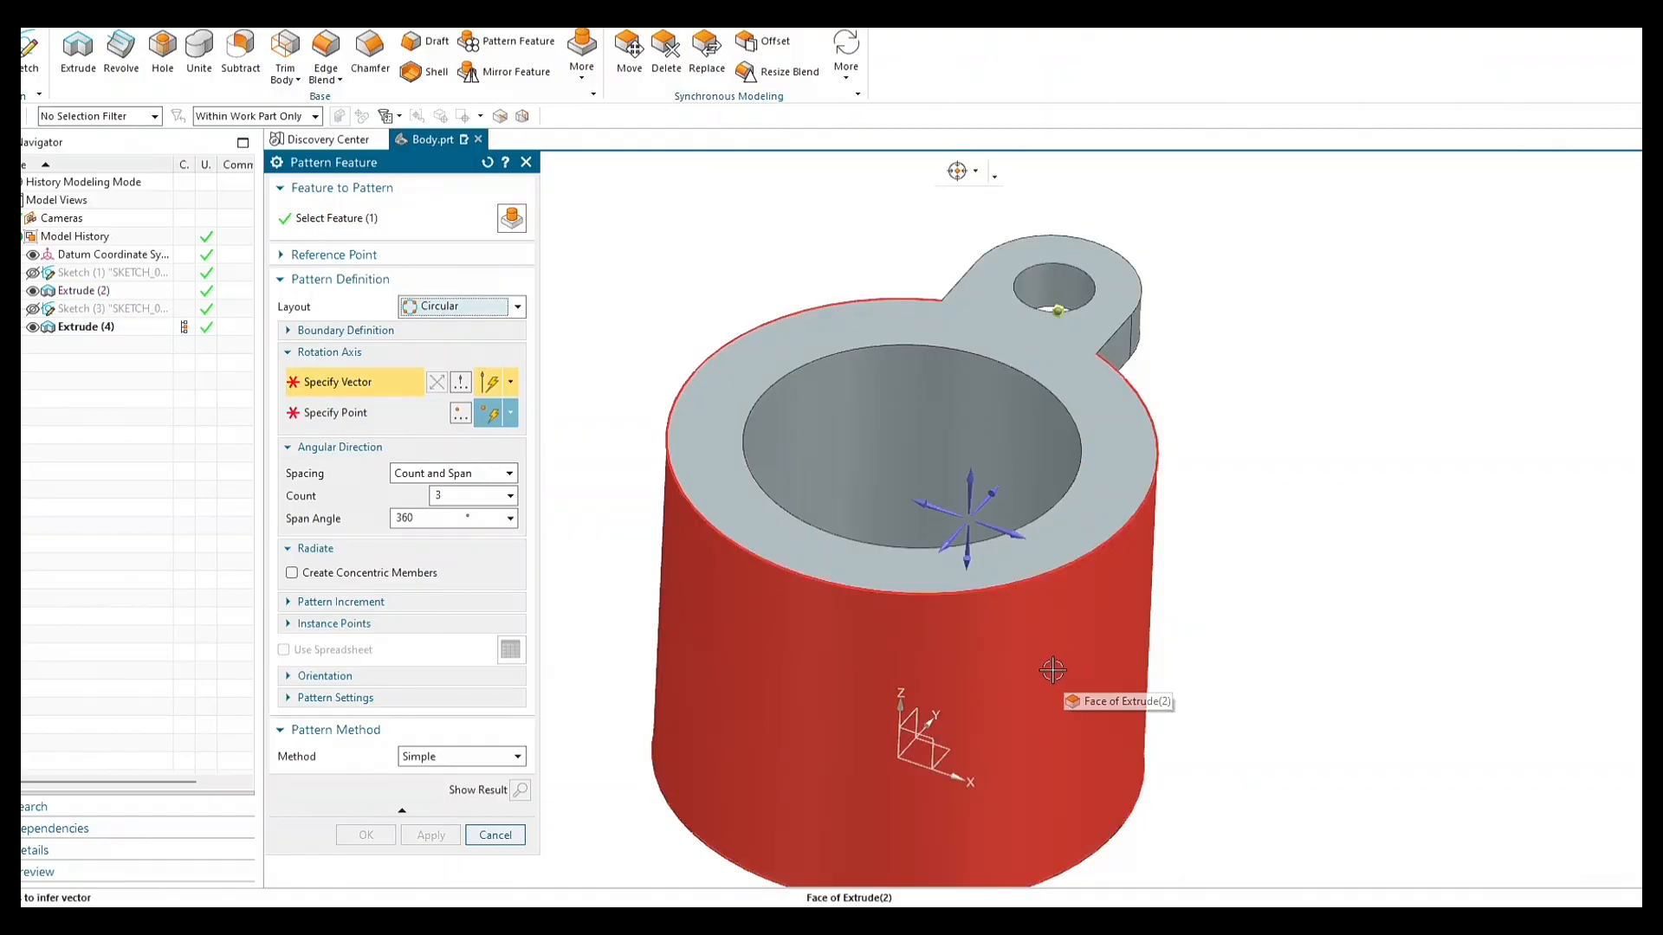
pyautogui.click(1052, 669)
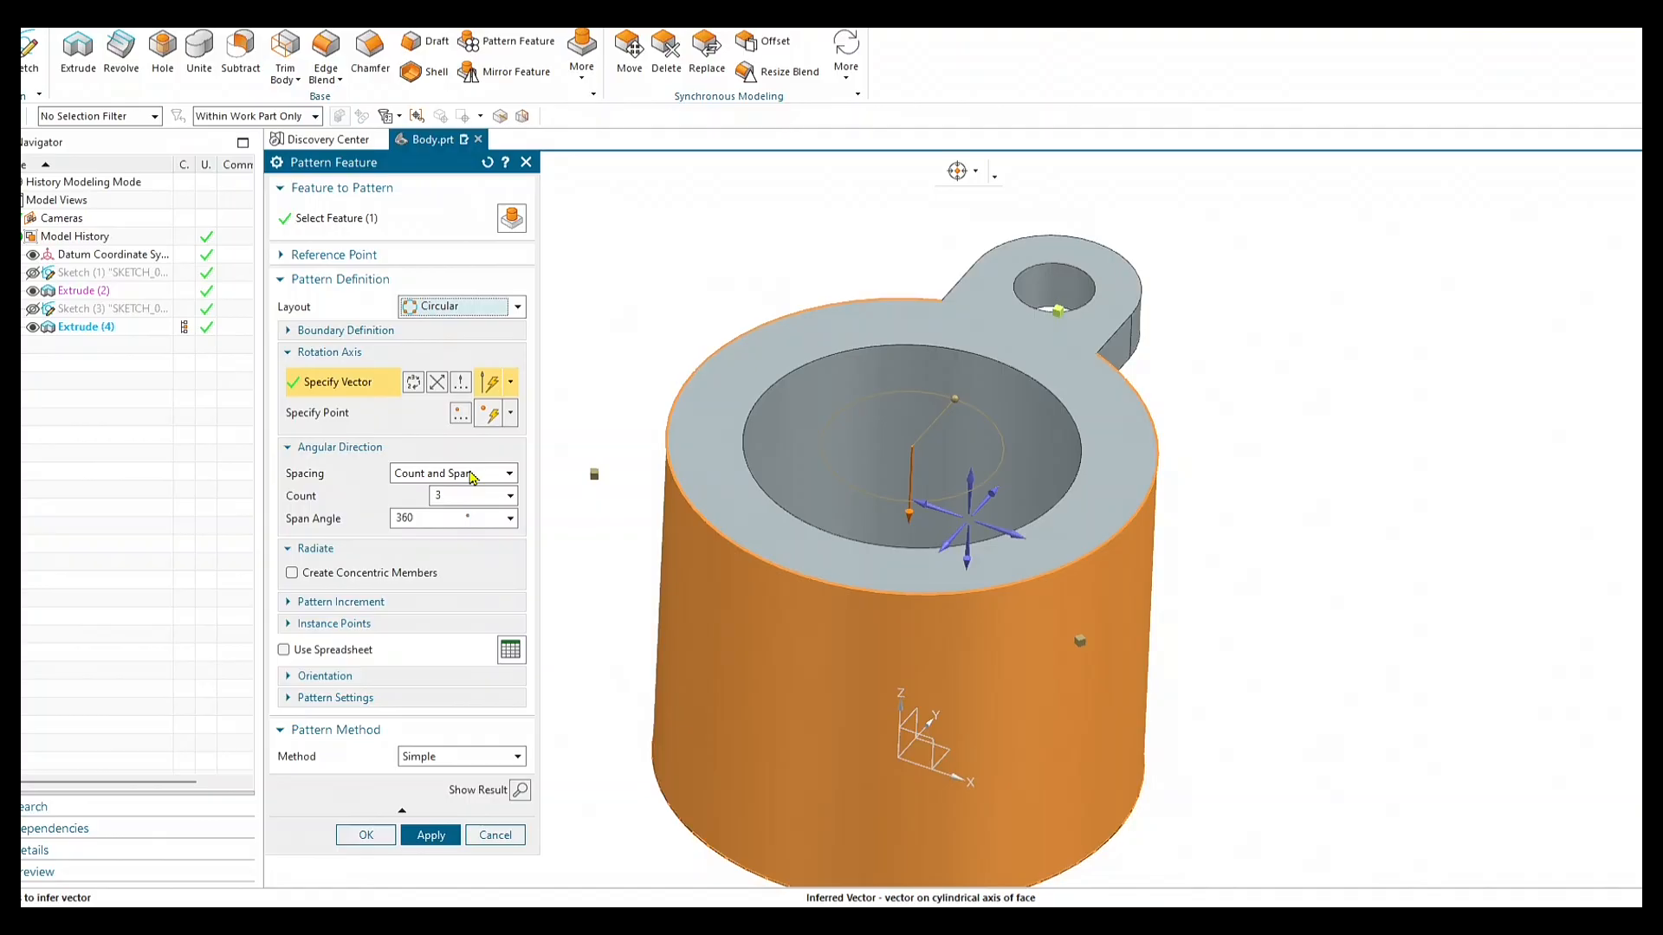
# Try the Count and Pitch and the Pitch and Span spacing modes for the lug pattern, returning to Count and Span.
pyautogui.click(476, 474)
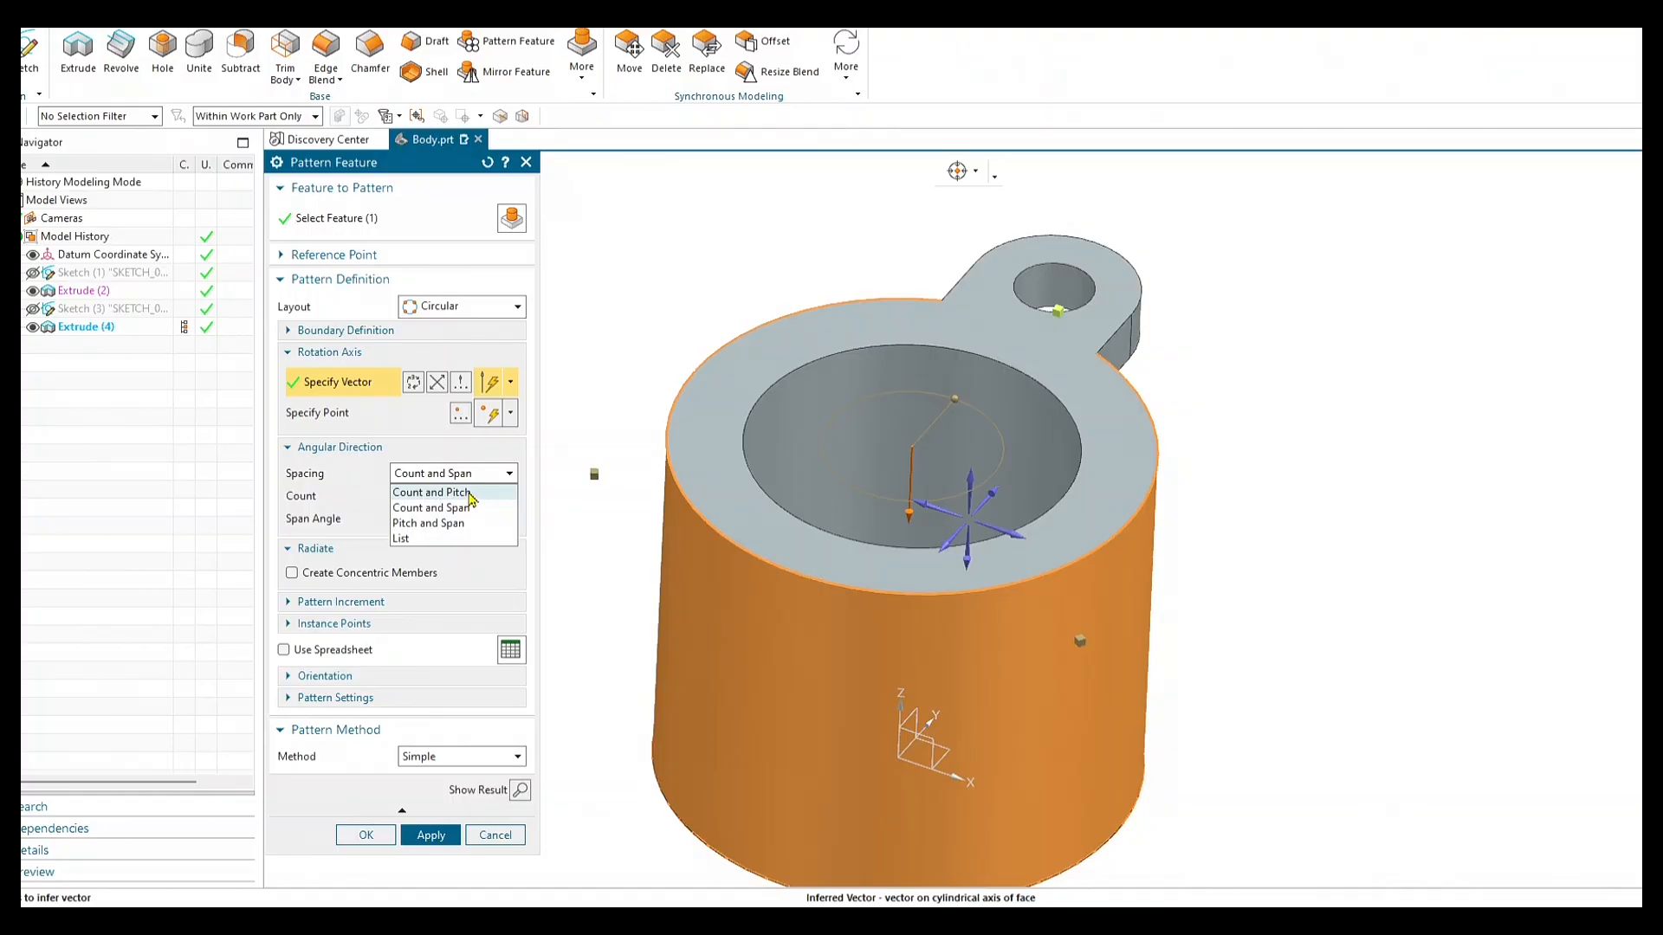
pyautogui.click(472, 494)
pyautogui.click(478, 477)
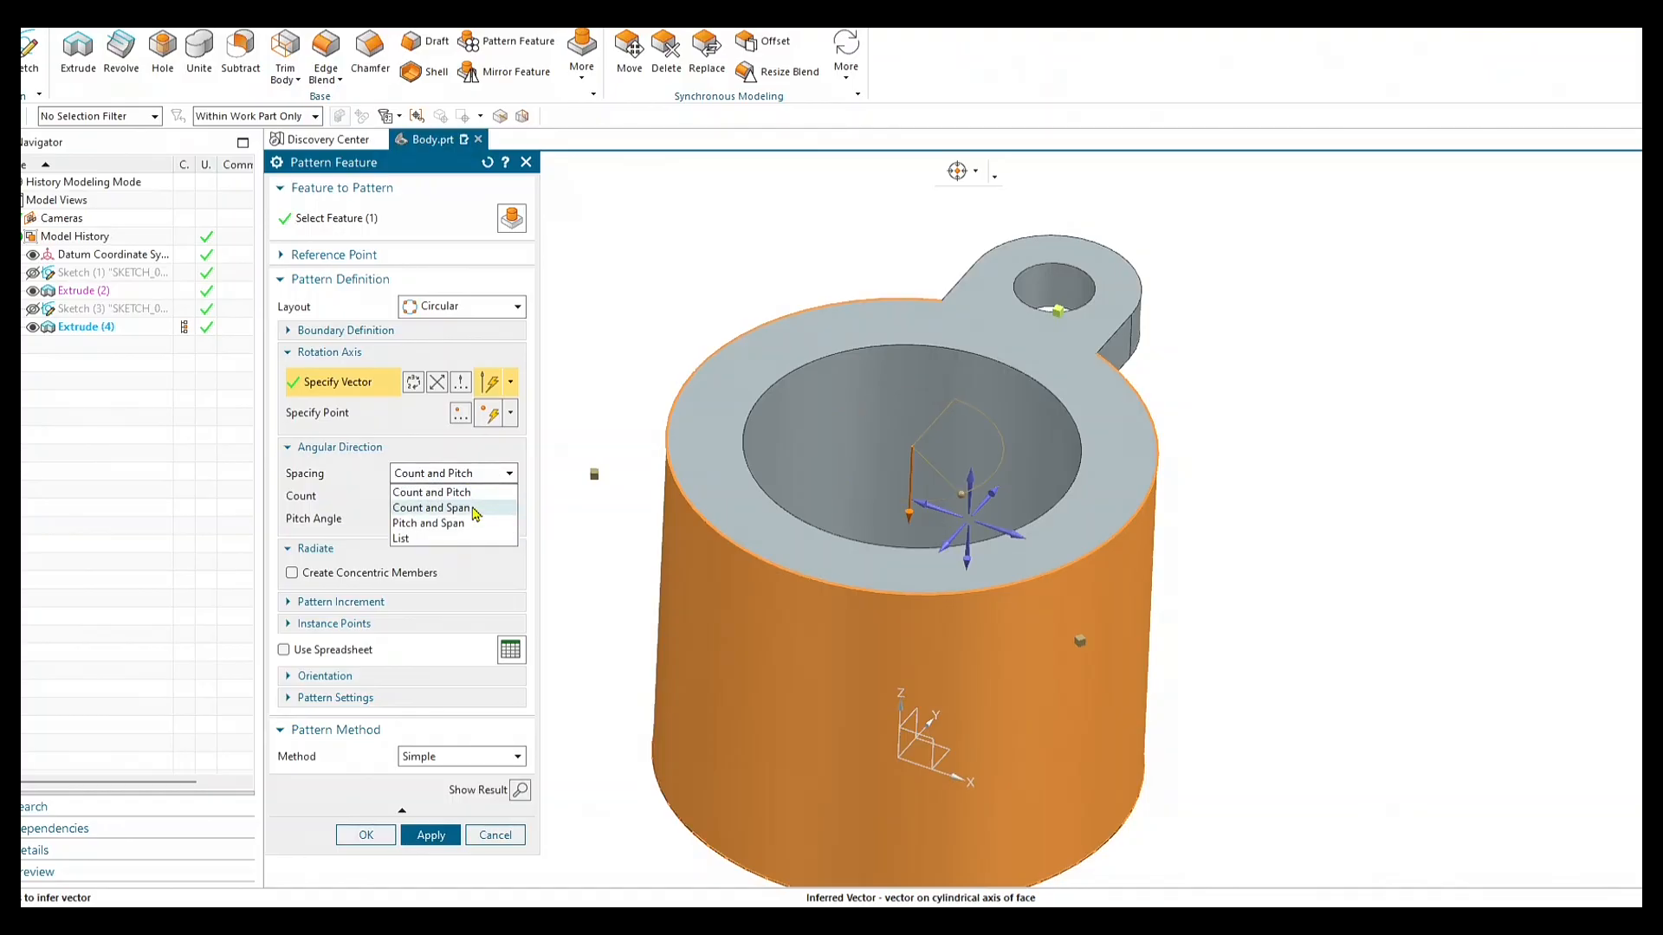
pyautogui.click(475, 509)
pyautogui.click(477, 477)
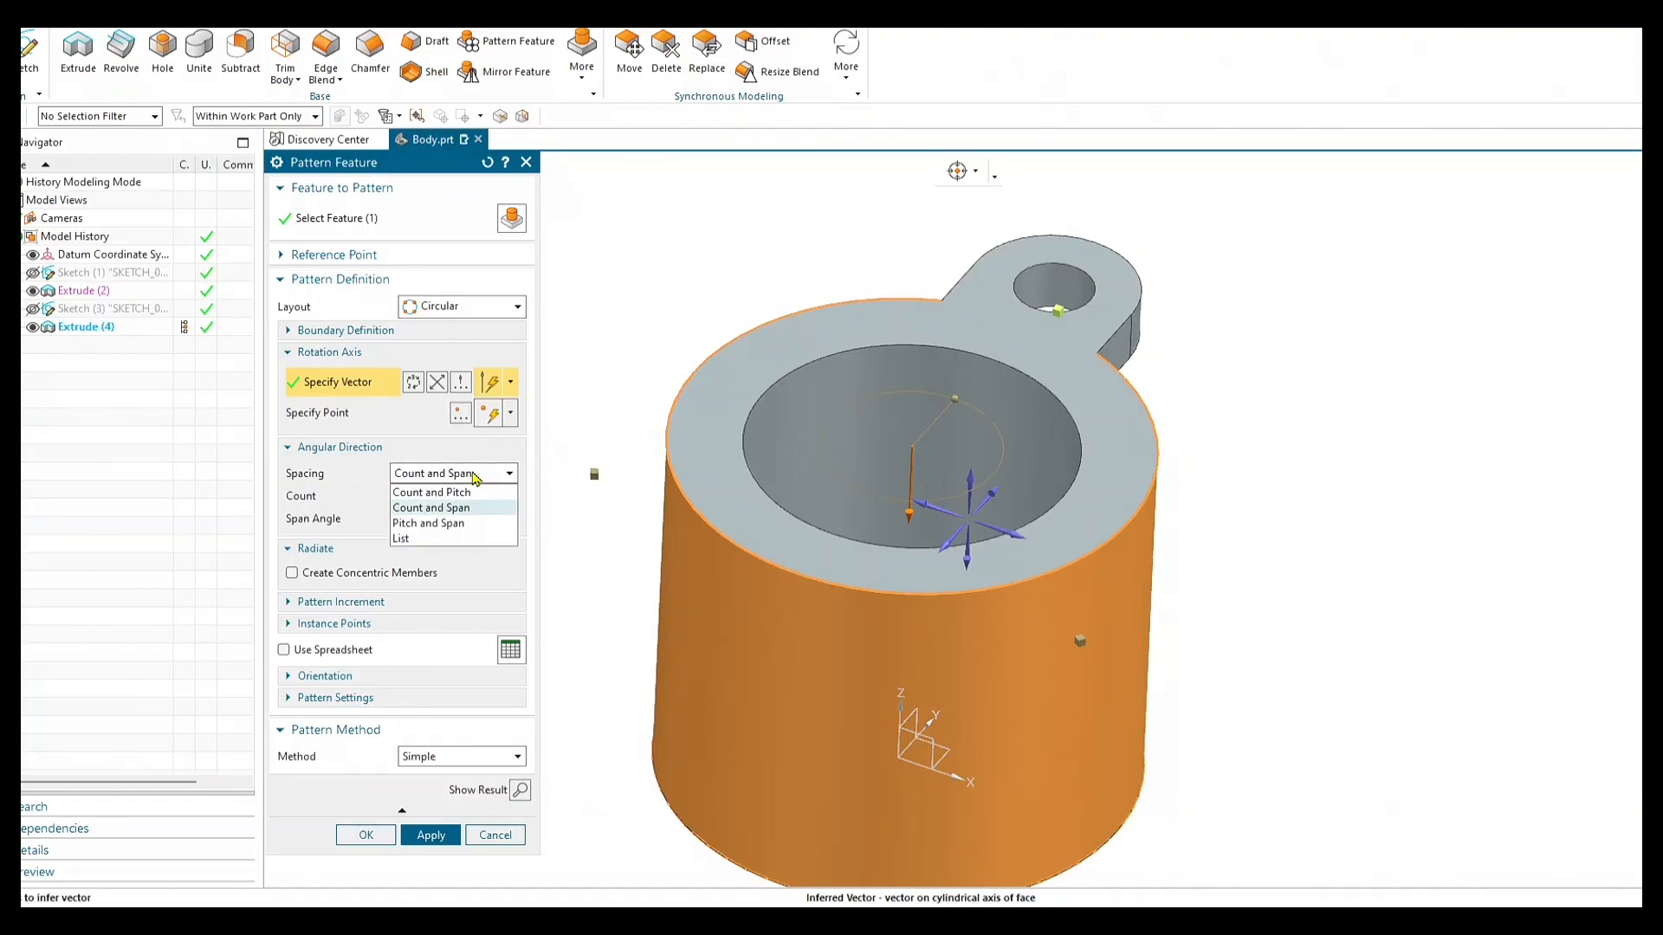
pyautogui.click(456, 529)
pyautogui.click(467, 474)
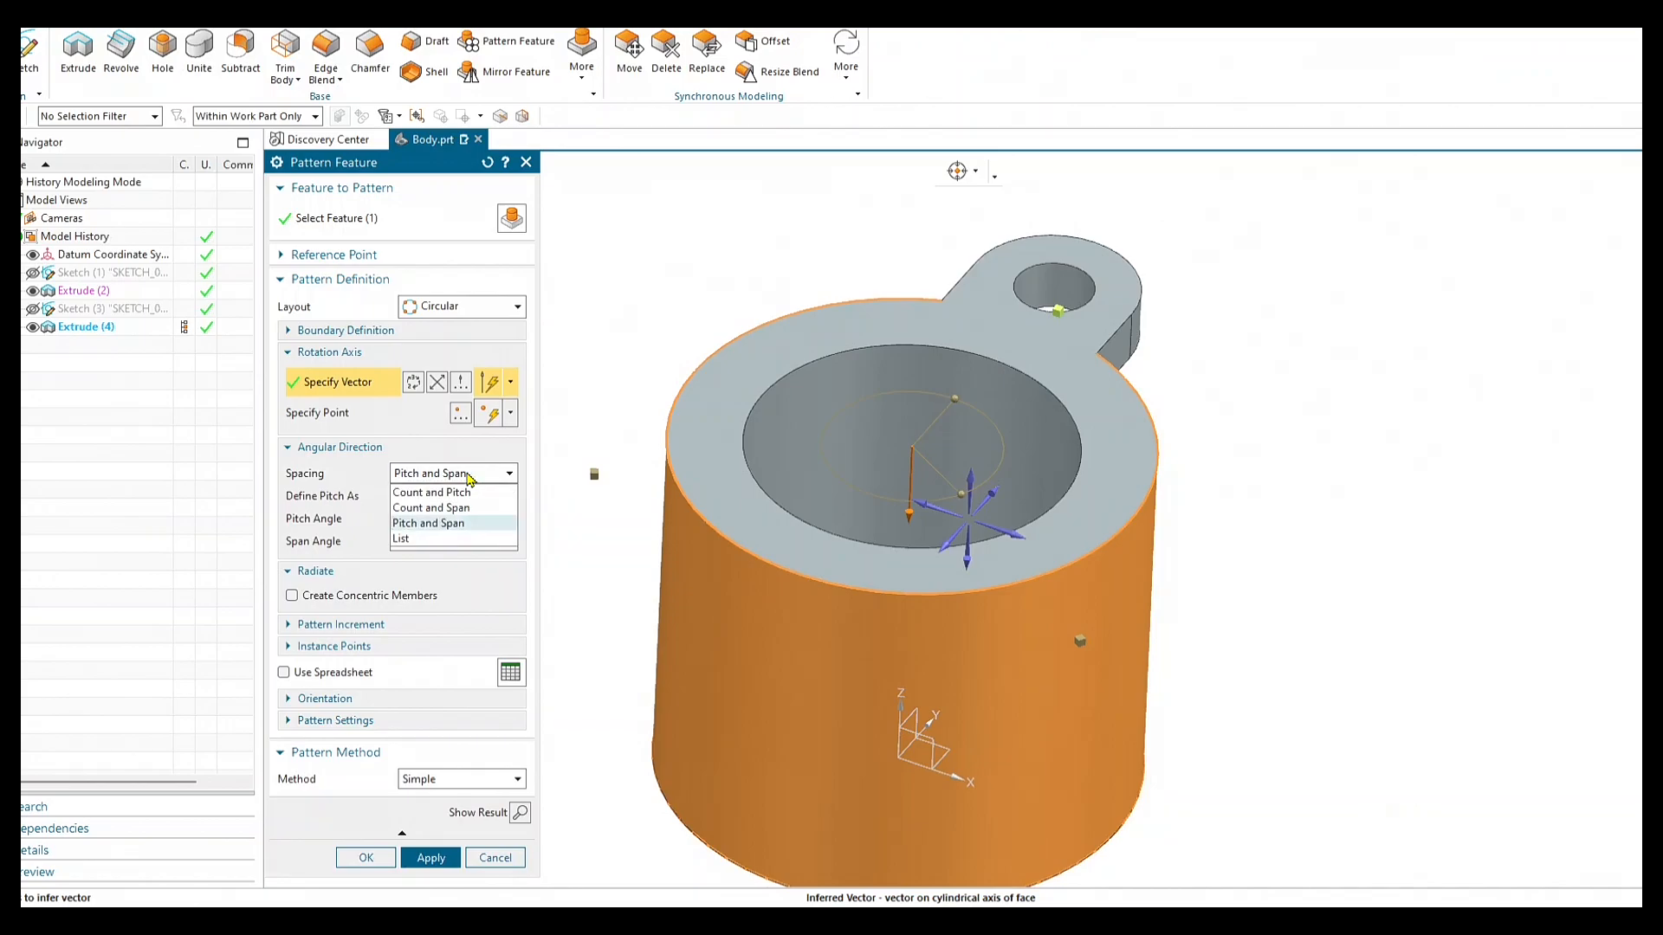
pyautogui.click(426, 509)
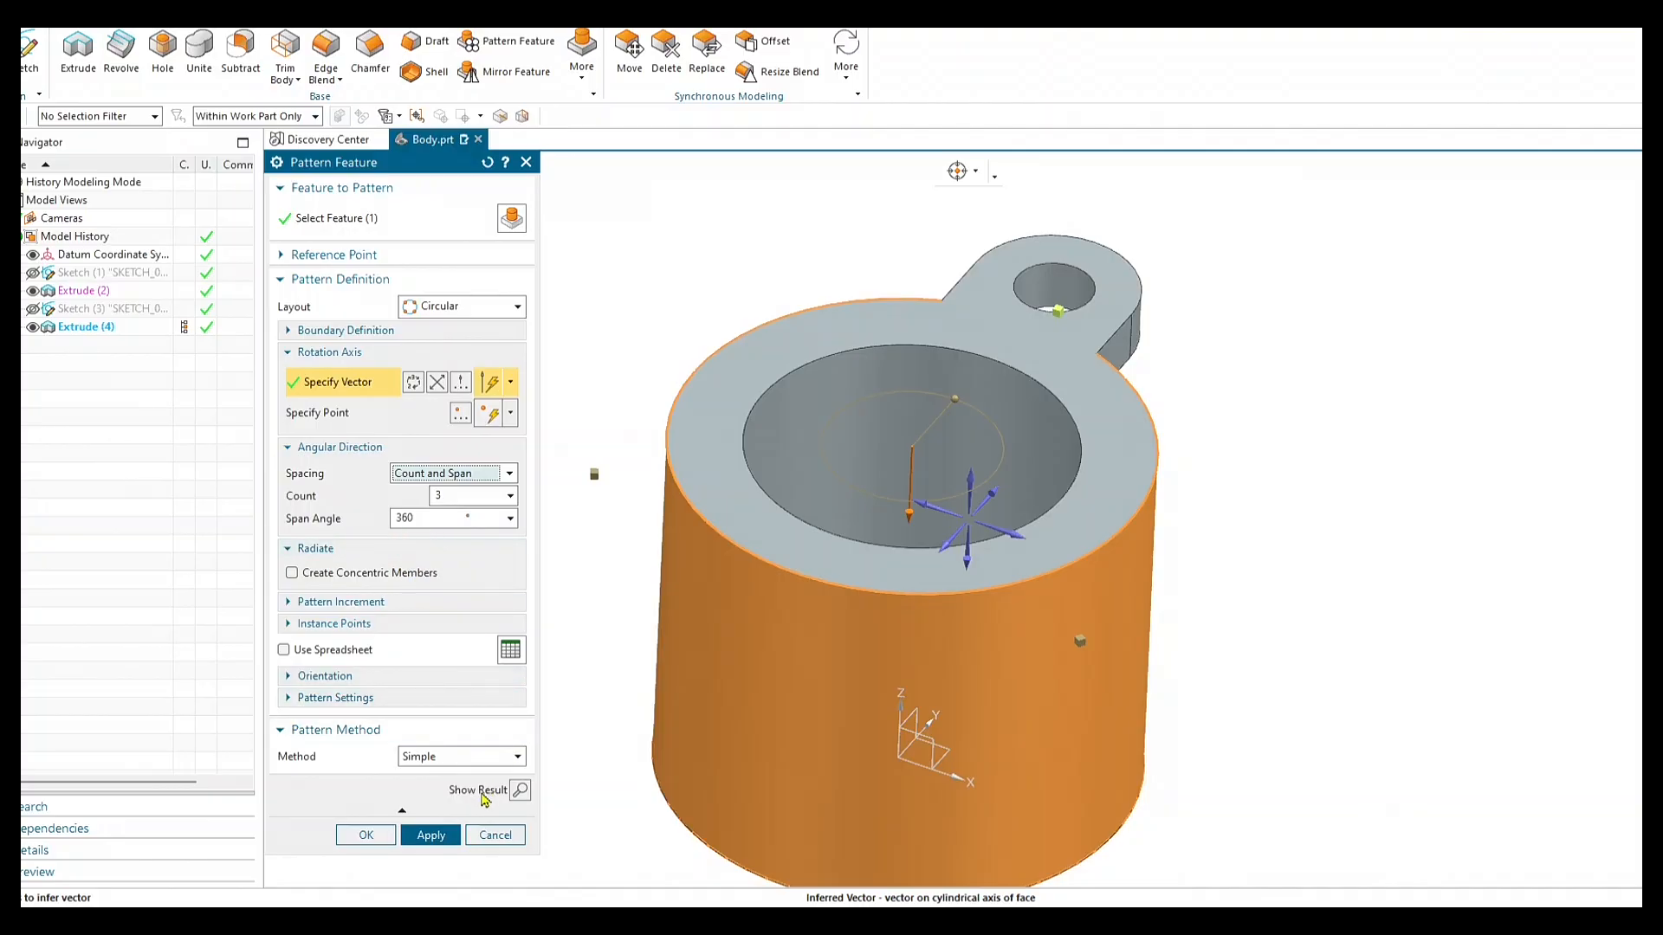
# Create the circular pattern with a count of 3 lugs over a 360° span and close the pattern definition.
pyautogui.click(426, 836)
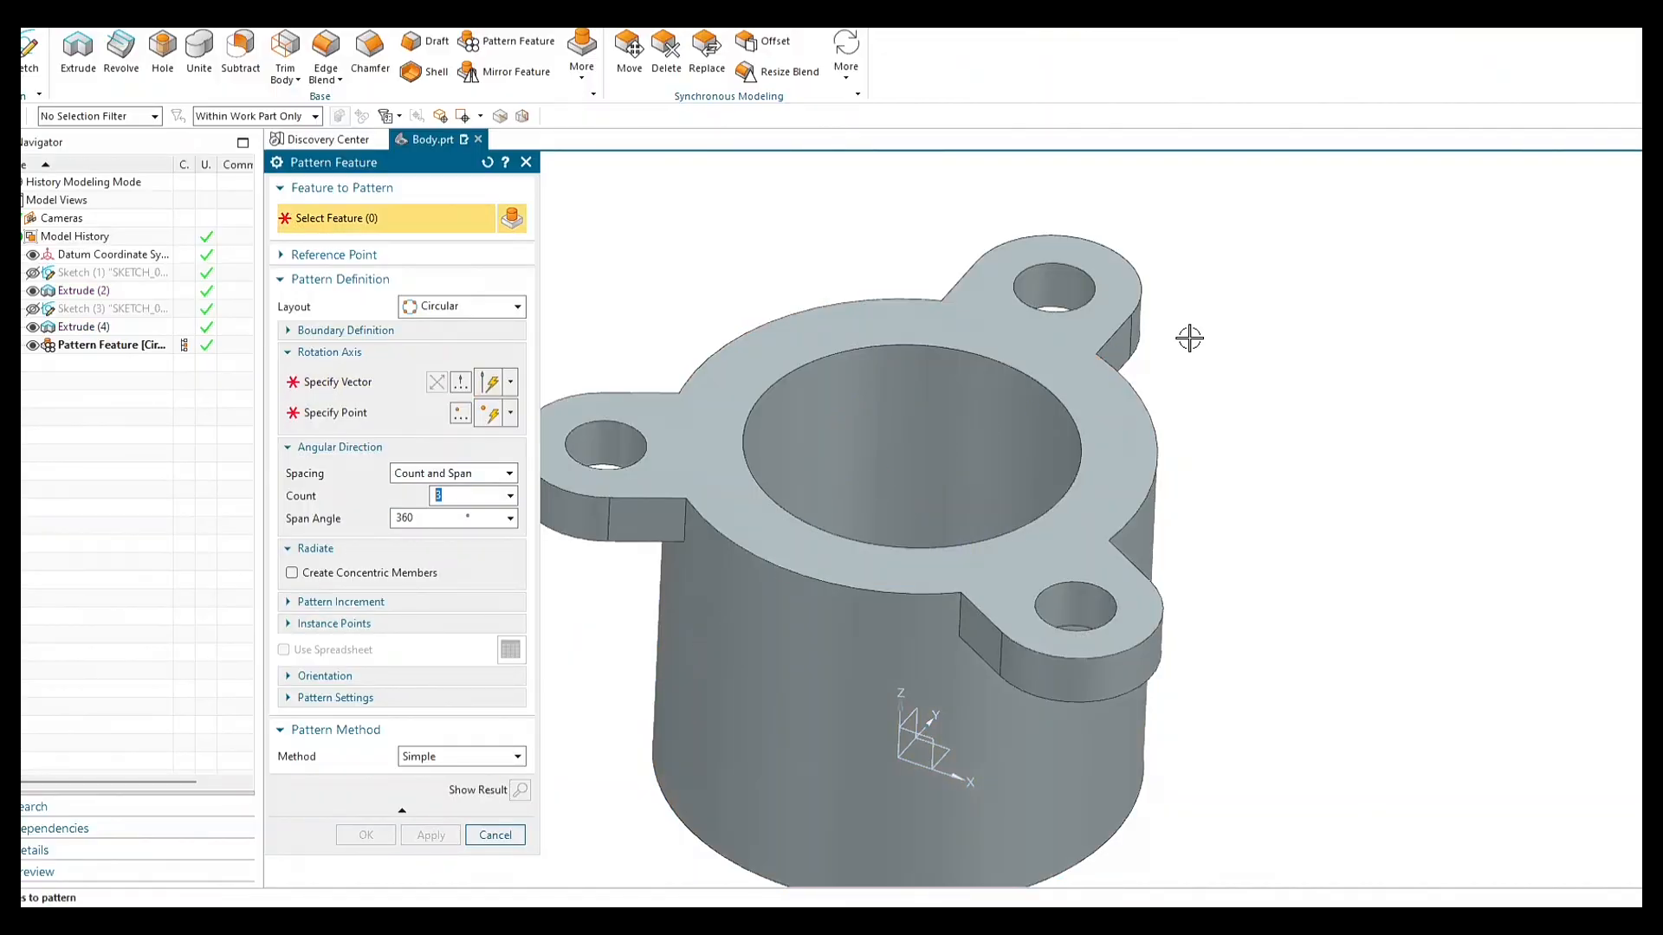
pyautogui.scroll(-2, 1191, 339)
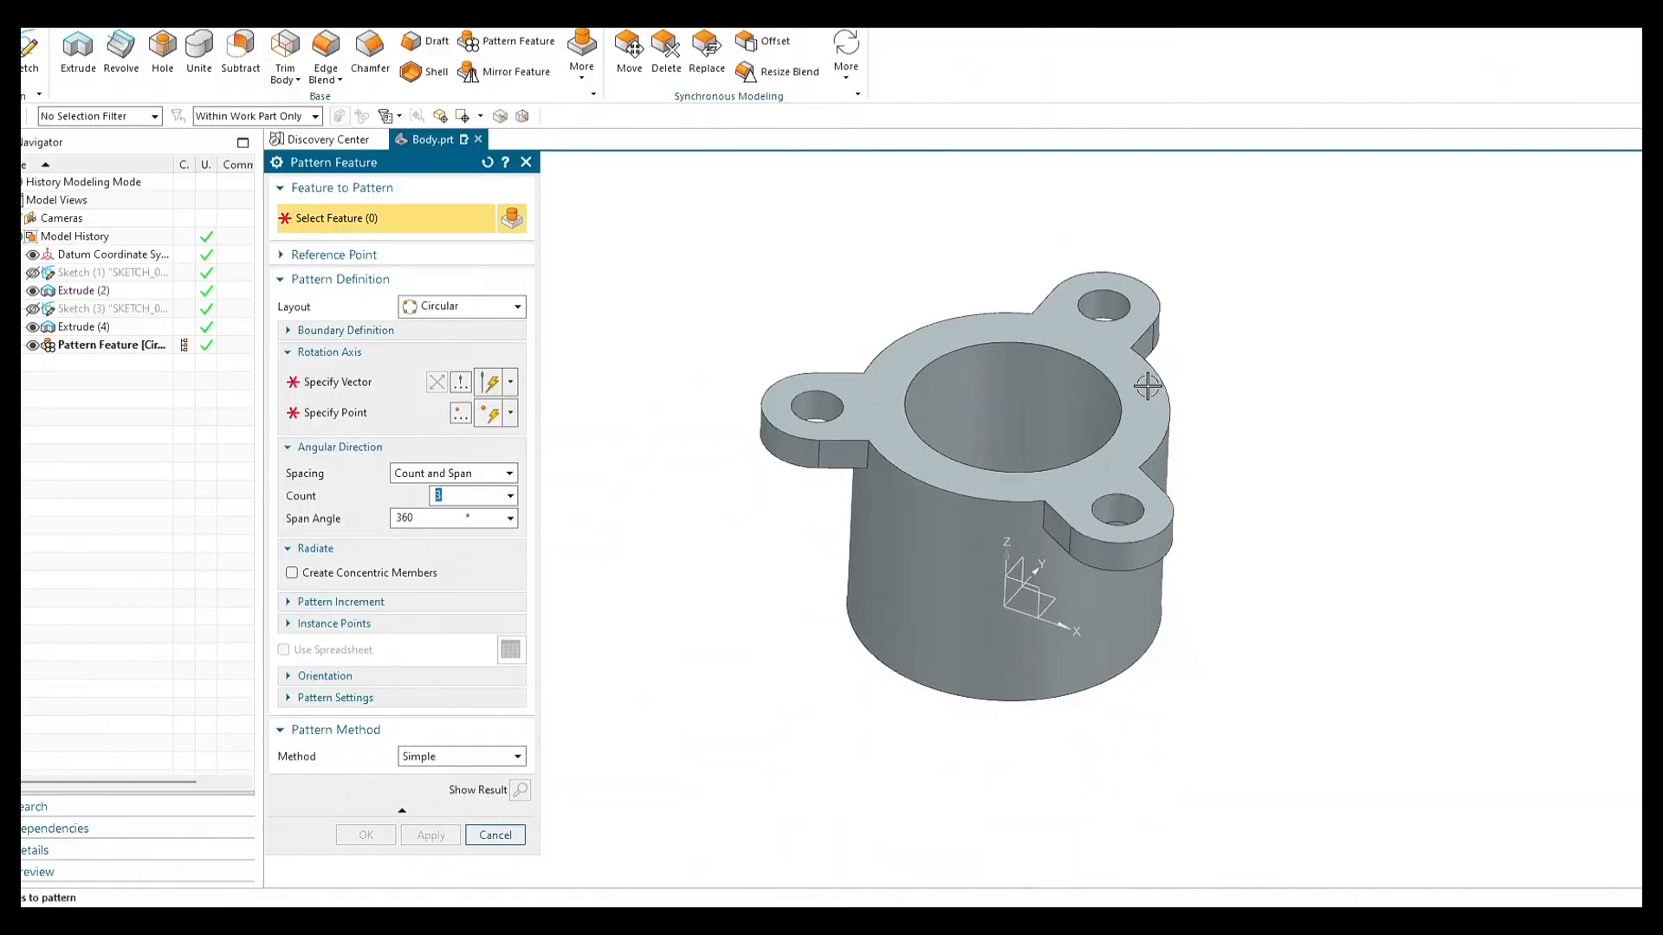
pyautogui.click(495, 835)
pyautogui.scroll(2, 839, 337)
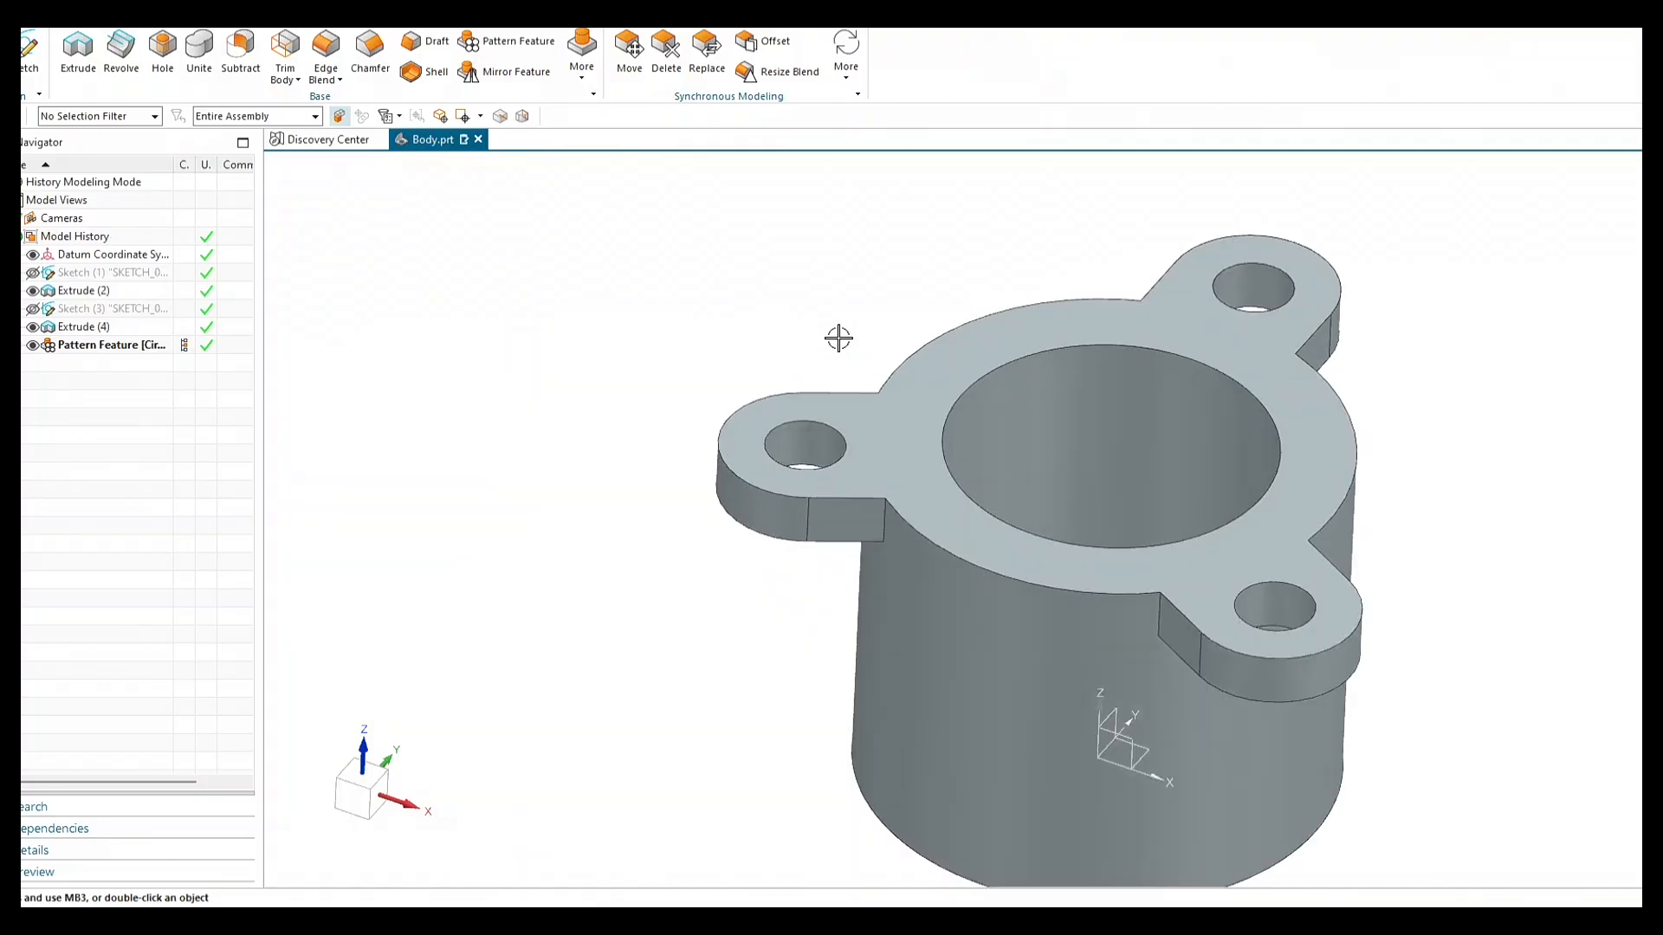
pyautogui.press('End')
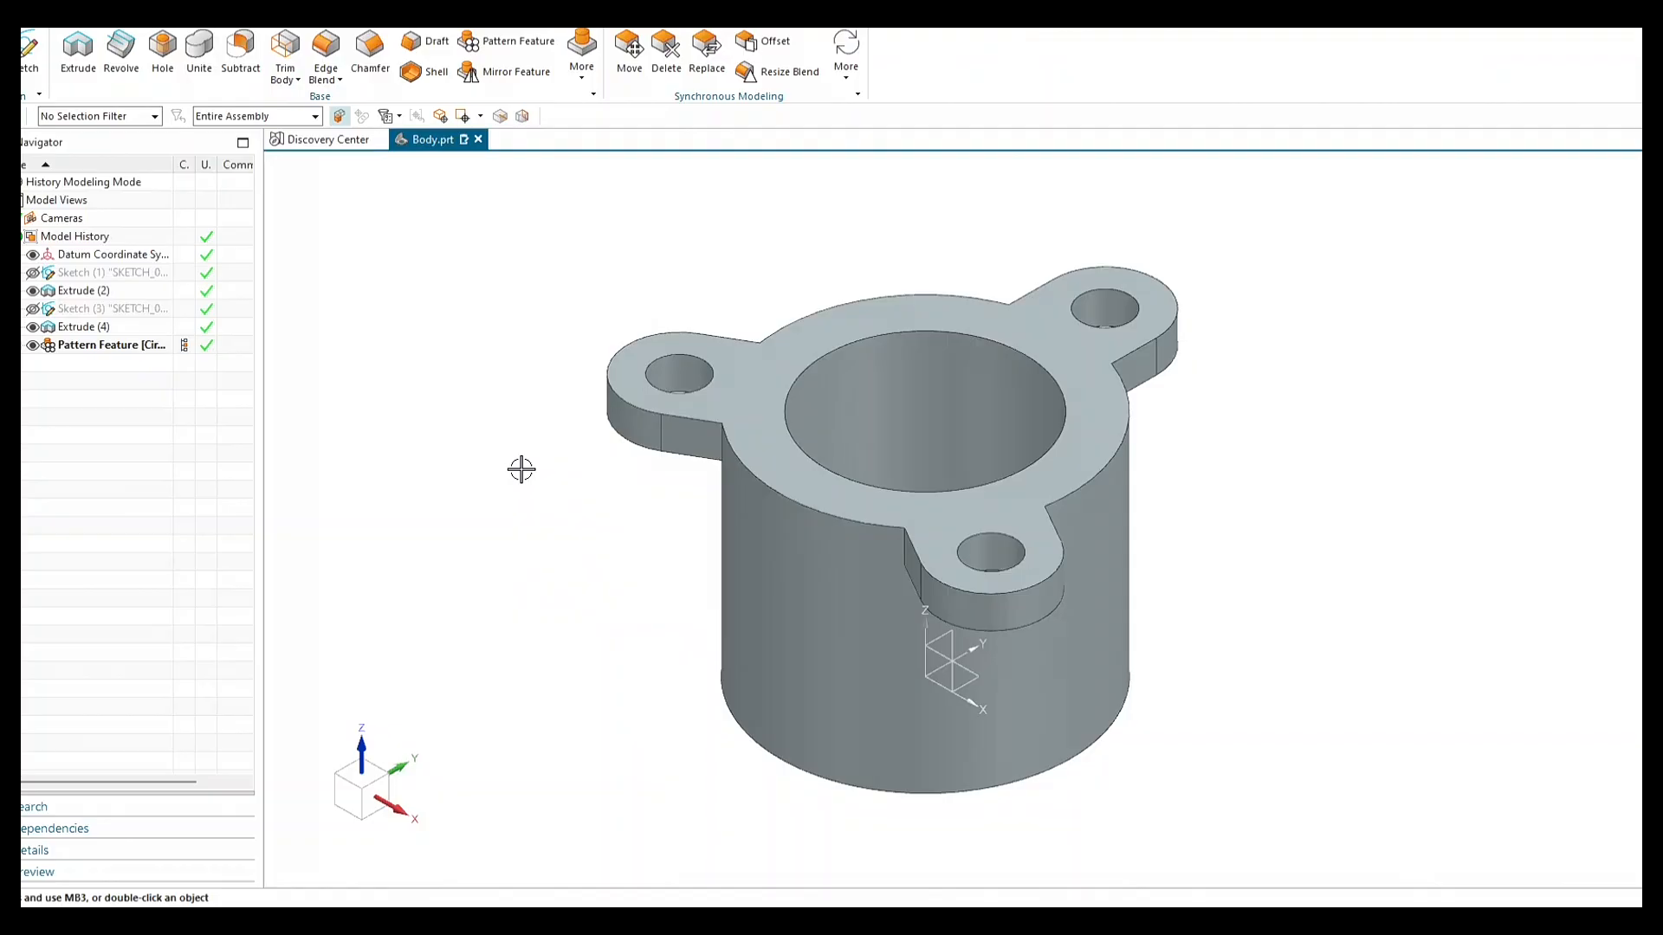
# Set up a Bisector datum plane between the body's upper lugged face and the cylinder's bottom face.
pyautogui.click(7, 80)
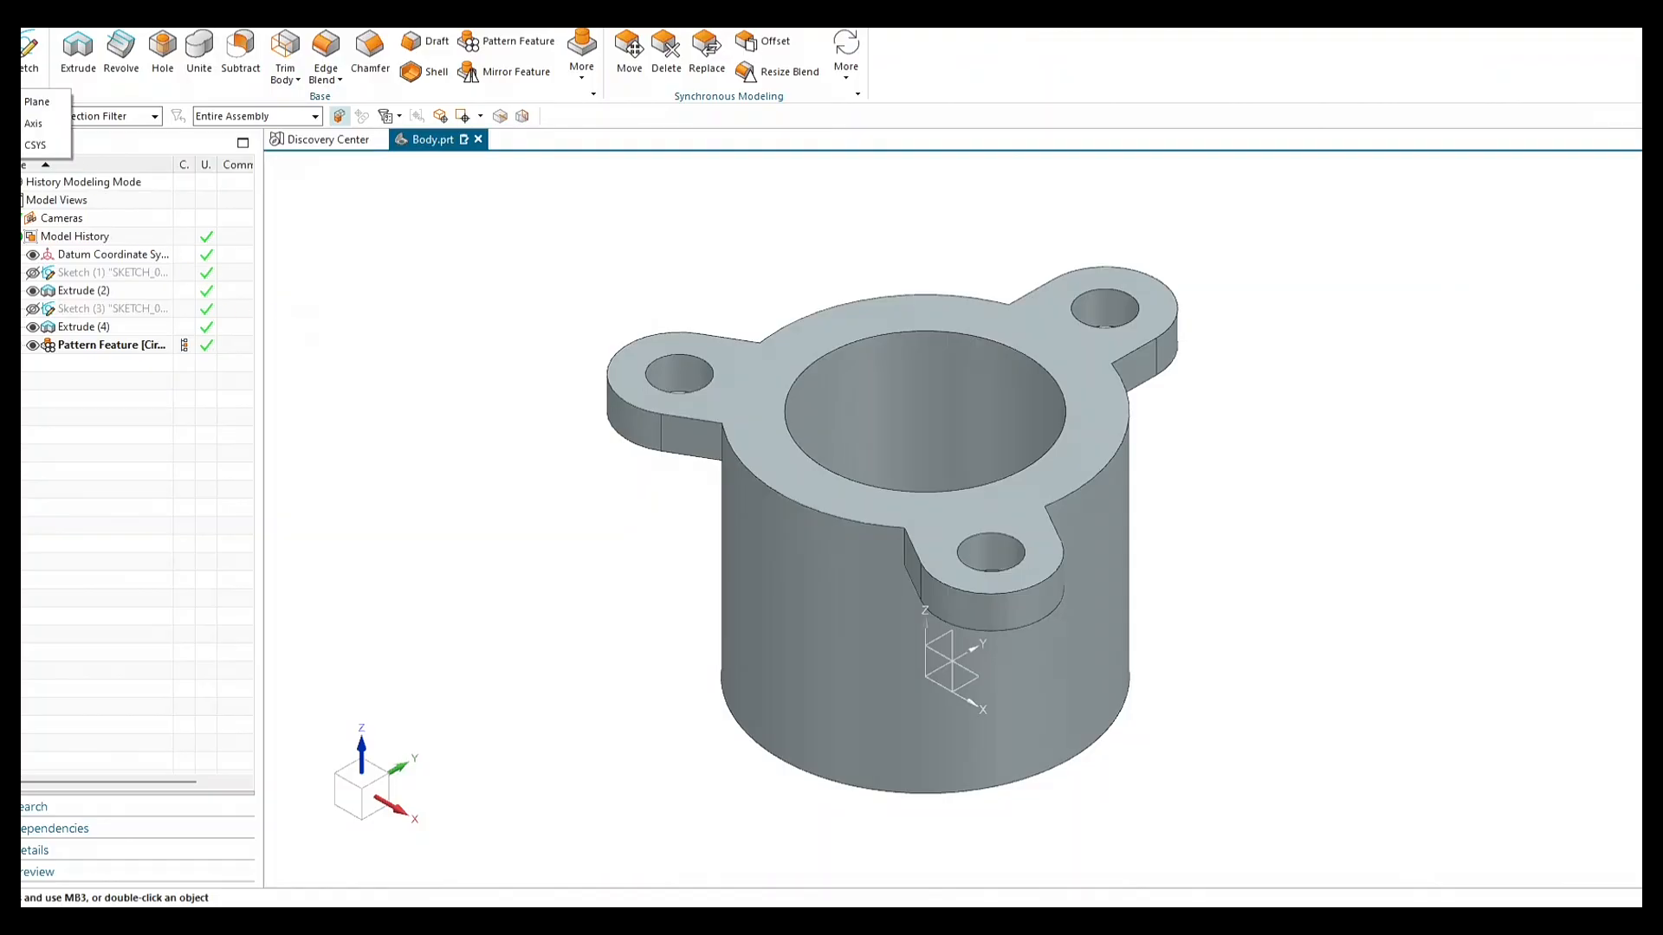
pyautogui.click(36, 101)
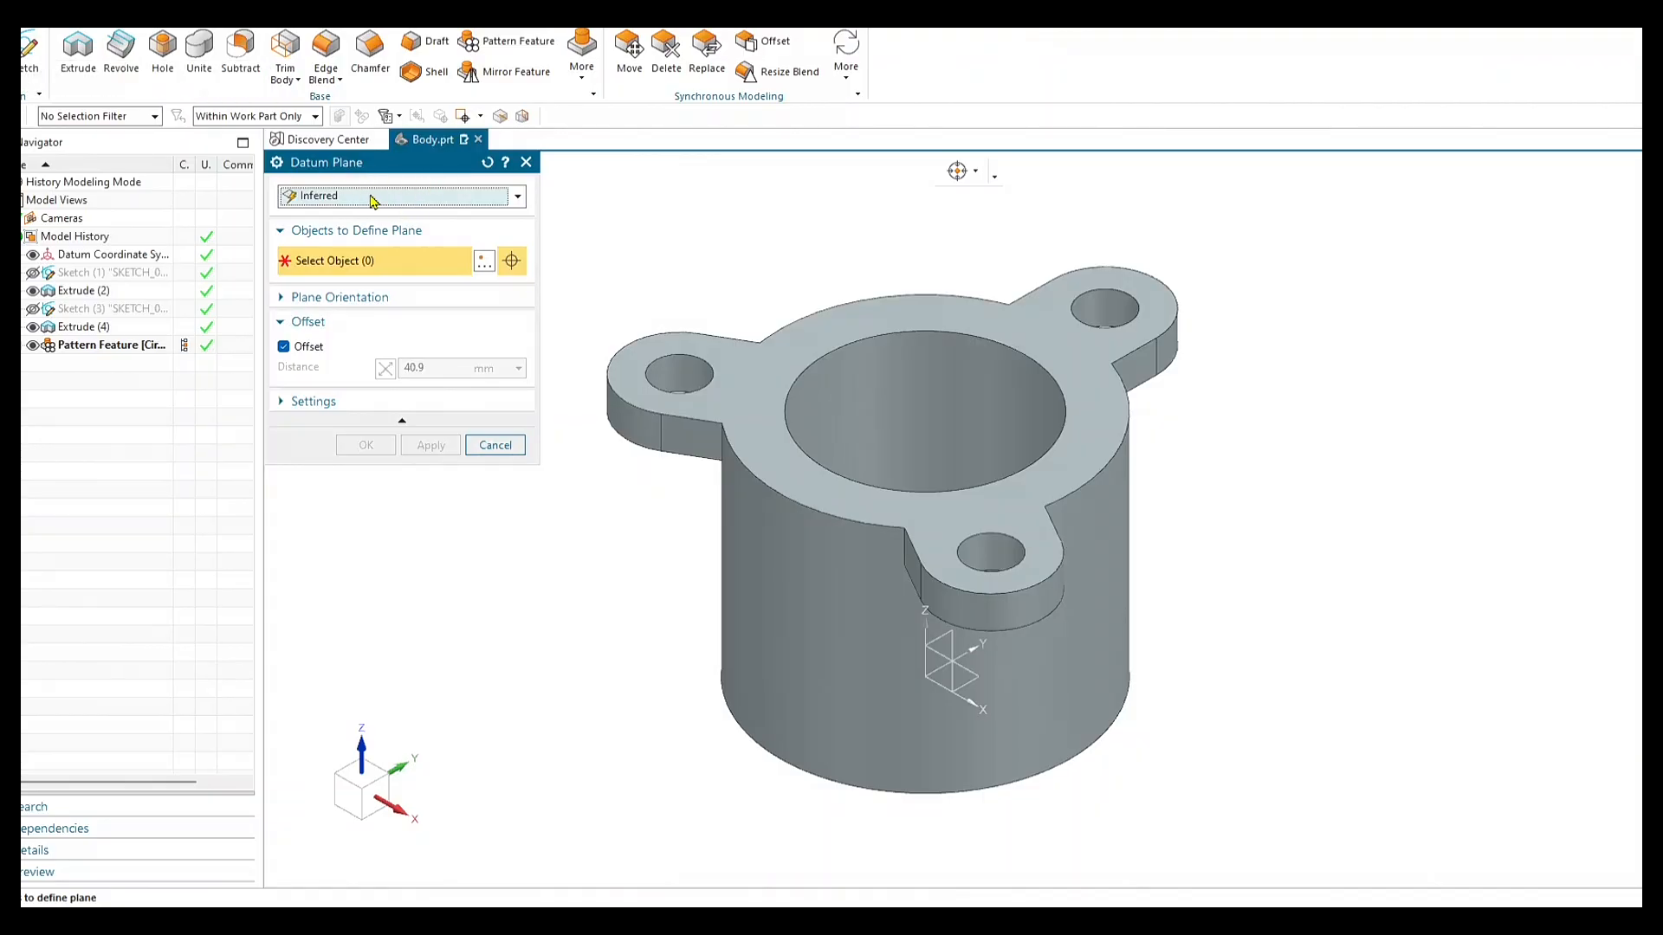
pyautogui.click(517, 198)
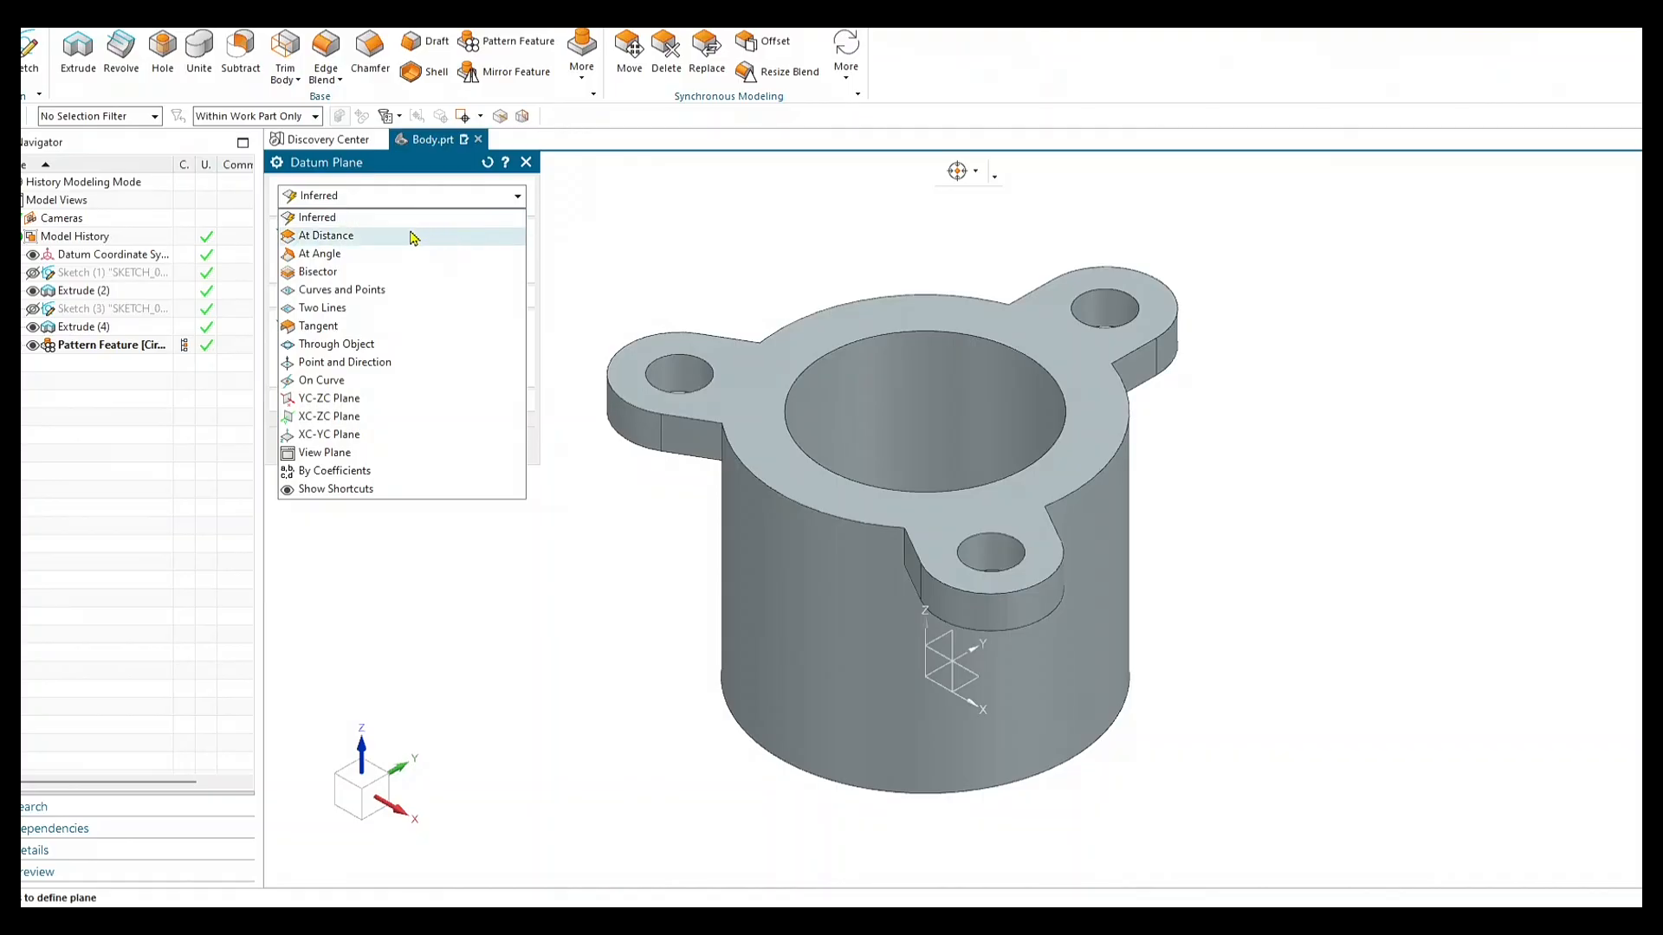
pyautogui.click(319, 272)
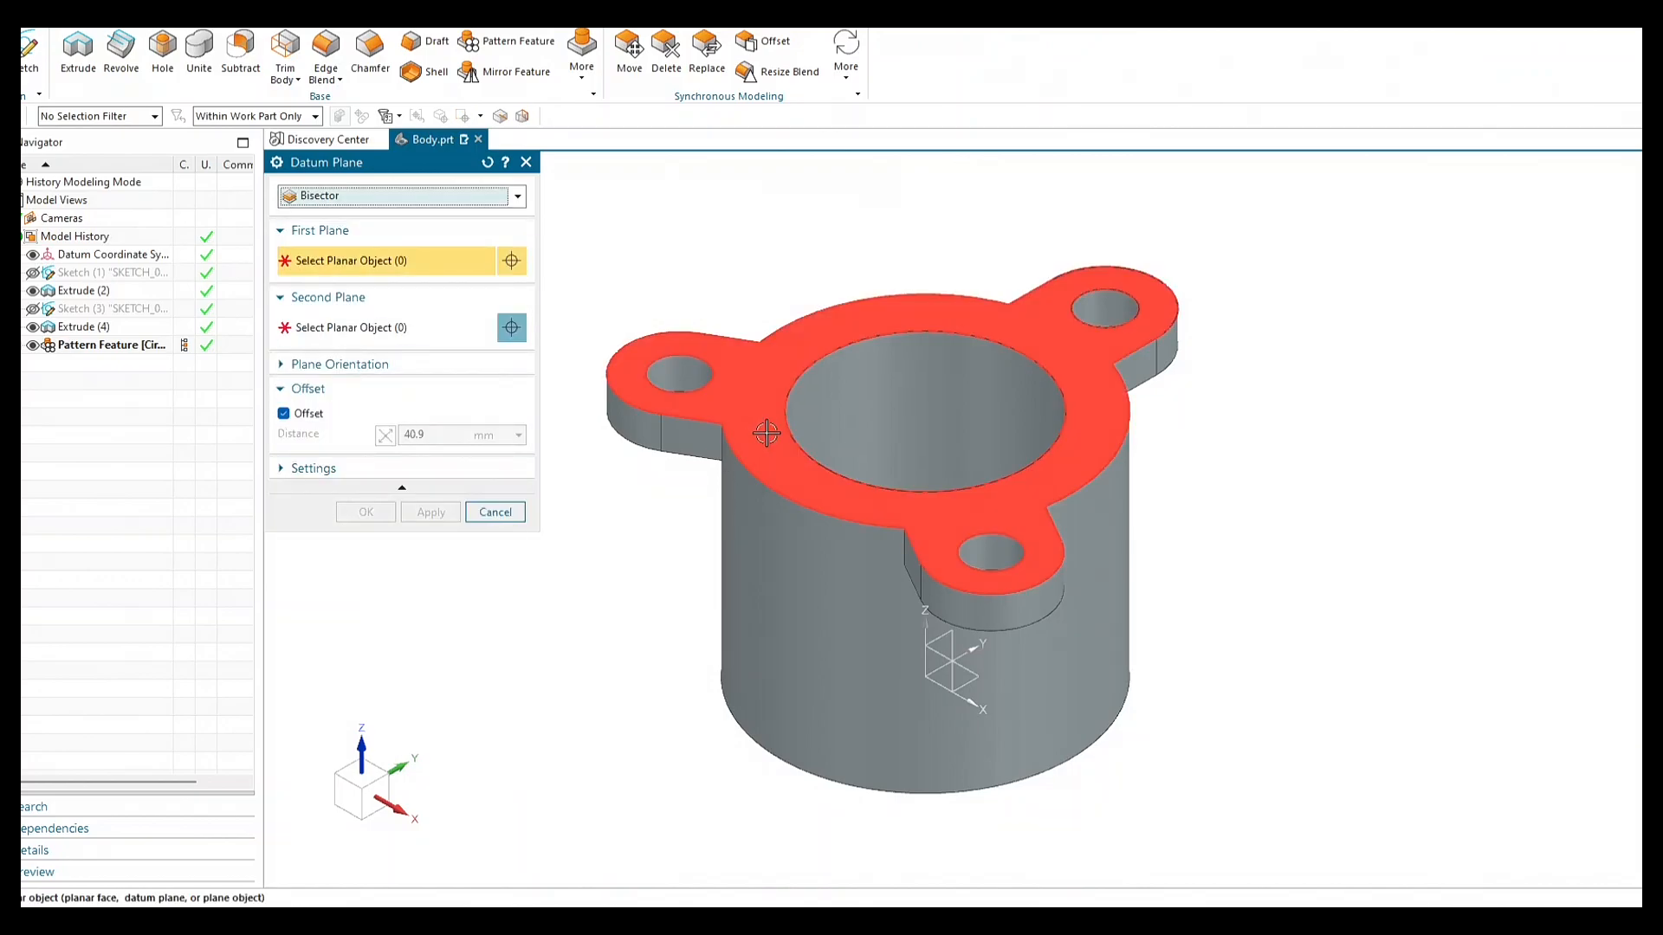
pyautogui.click(762, 432)
pyautogui.moveTo(654, 639); pyautogui.dragTo(657, 557, button='middle')
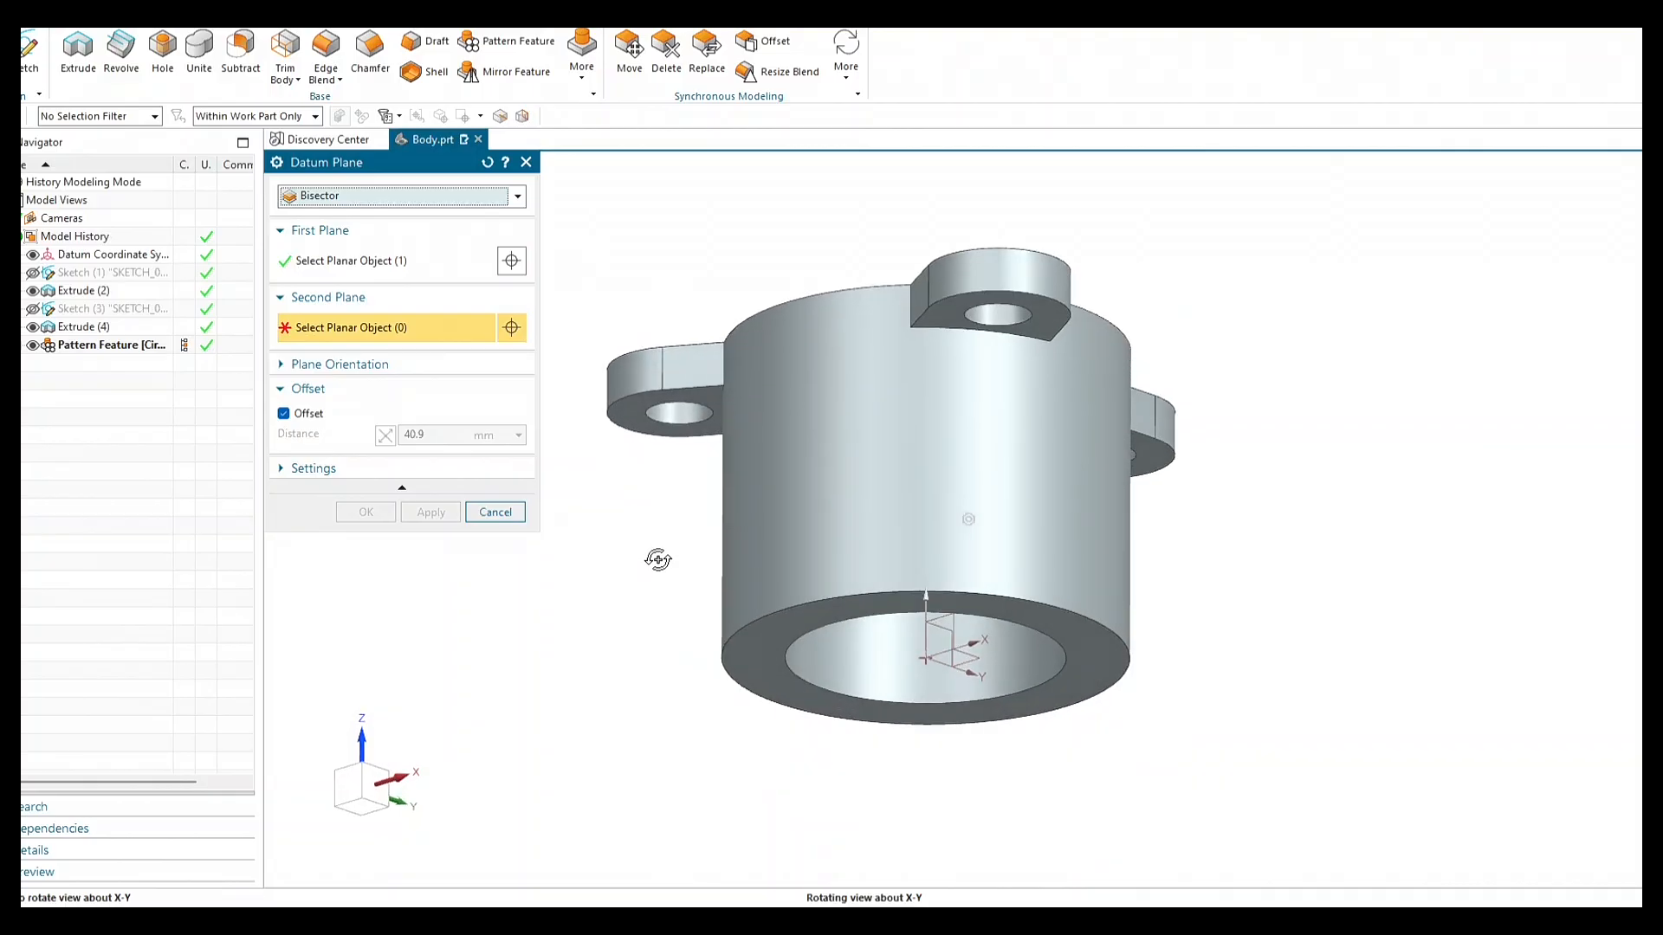
pyautogui.click(756, 632)
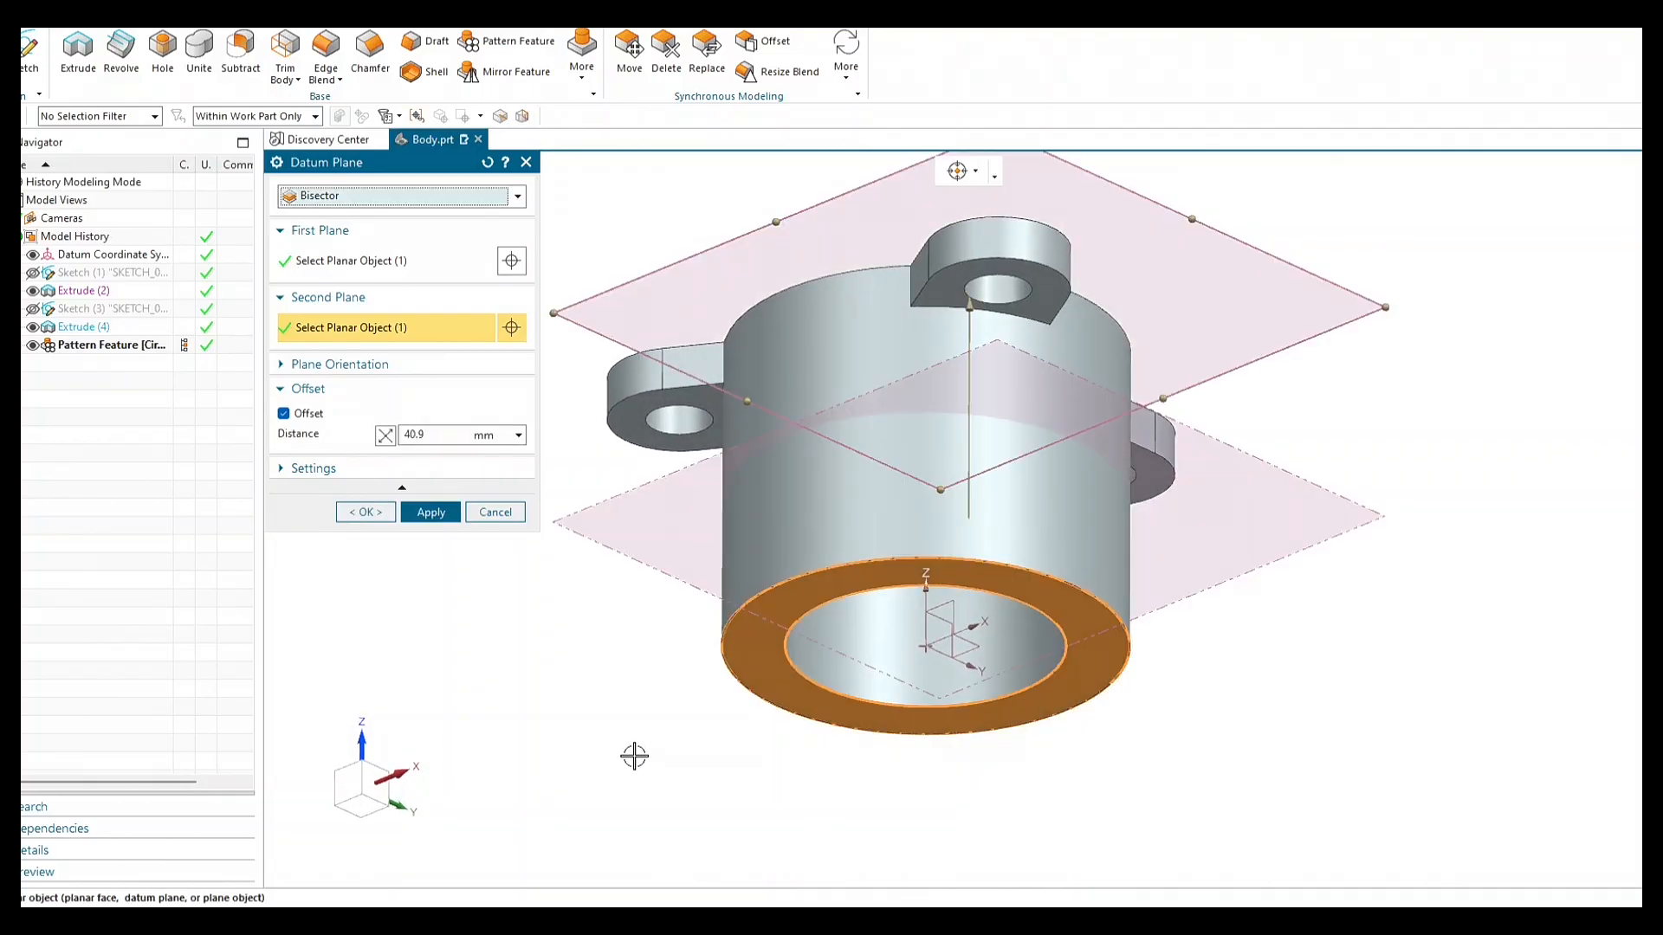
# Turn off the datum plane's offset, create the plane midway along the cylinder and end the datum command.
pyautogui.moveTo(634, 758)
pyautogui.mouseDown(button='middle')
pyautogui.moveTo(650, 702)
pyautogui.moveTo(642, 790)
pyautogui.moveTo(628, 768)
pyautogui.mouseUp(button='middle')
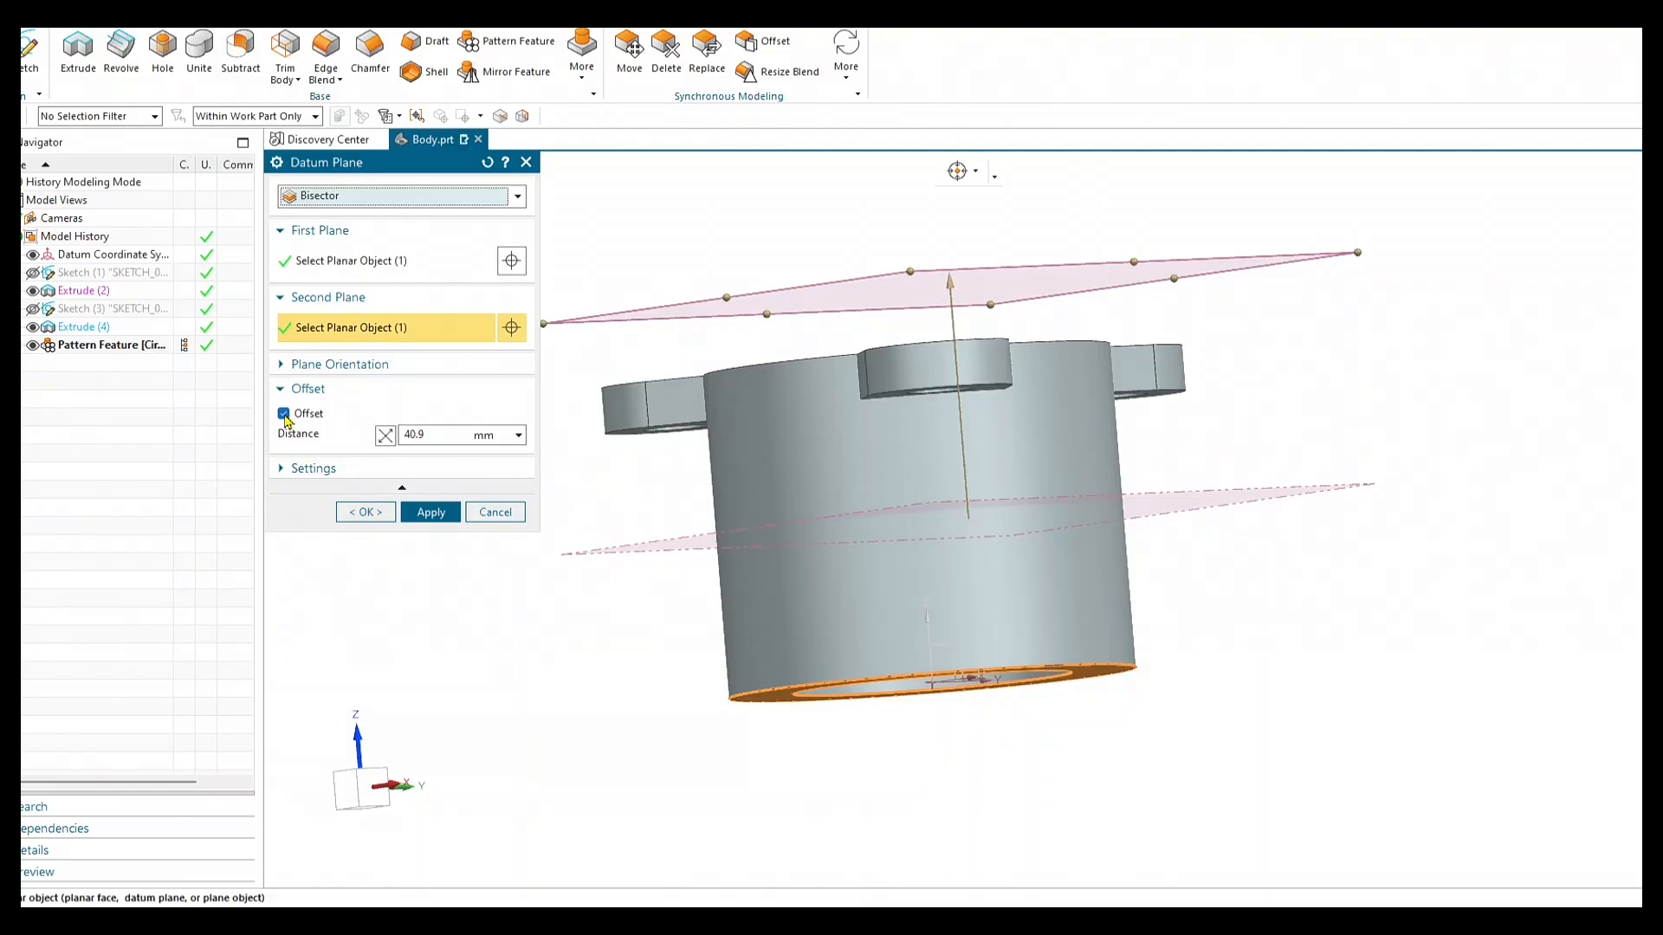
pyautogui.click(284, 414)
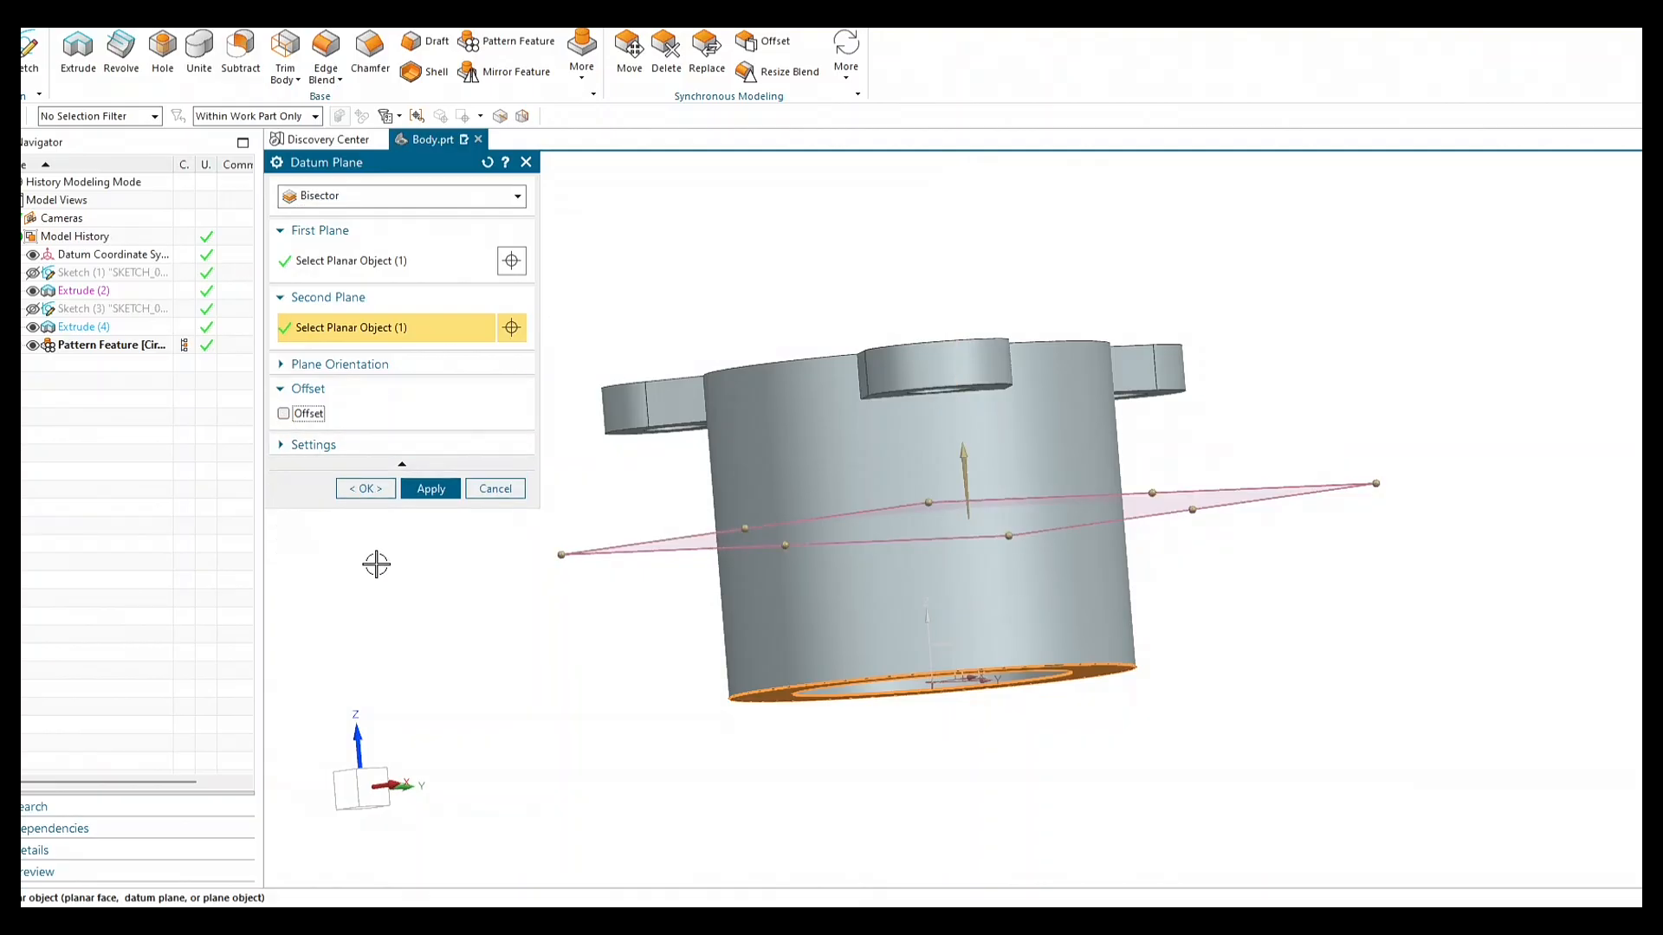
pyautogui.click(421, 492)
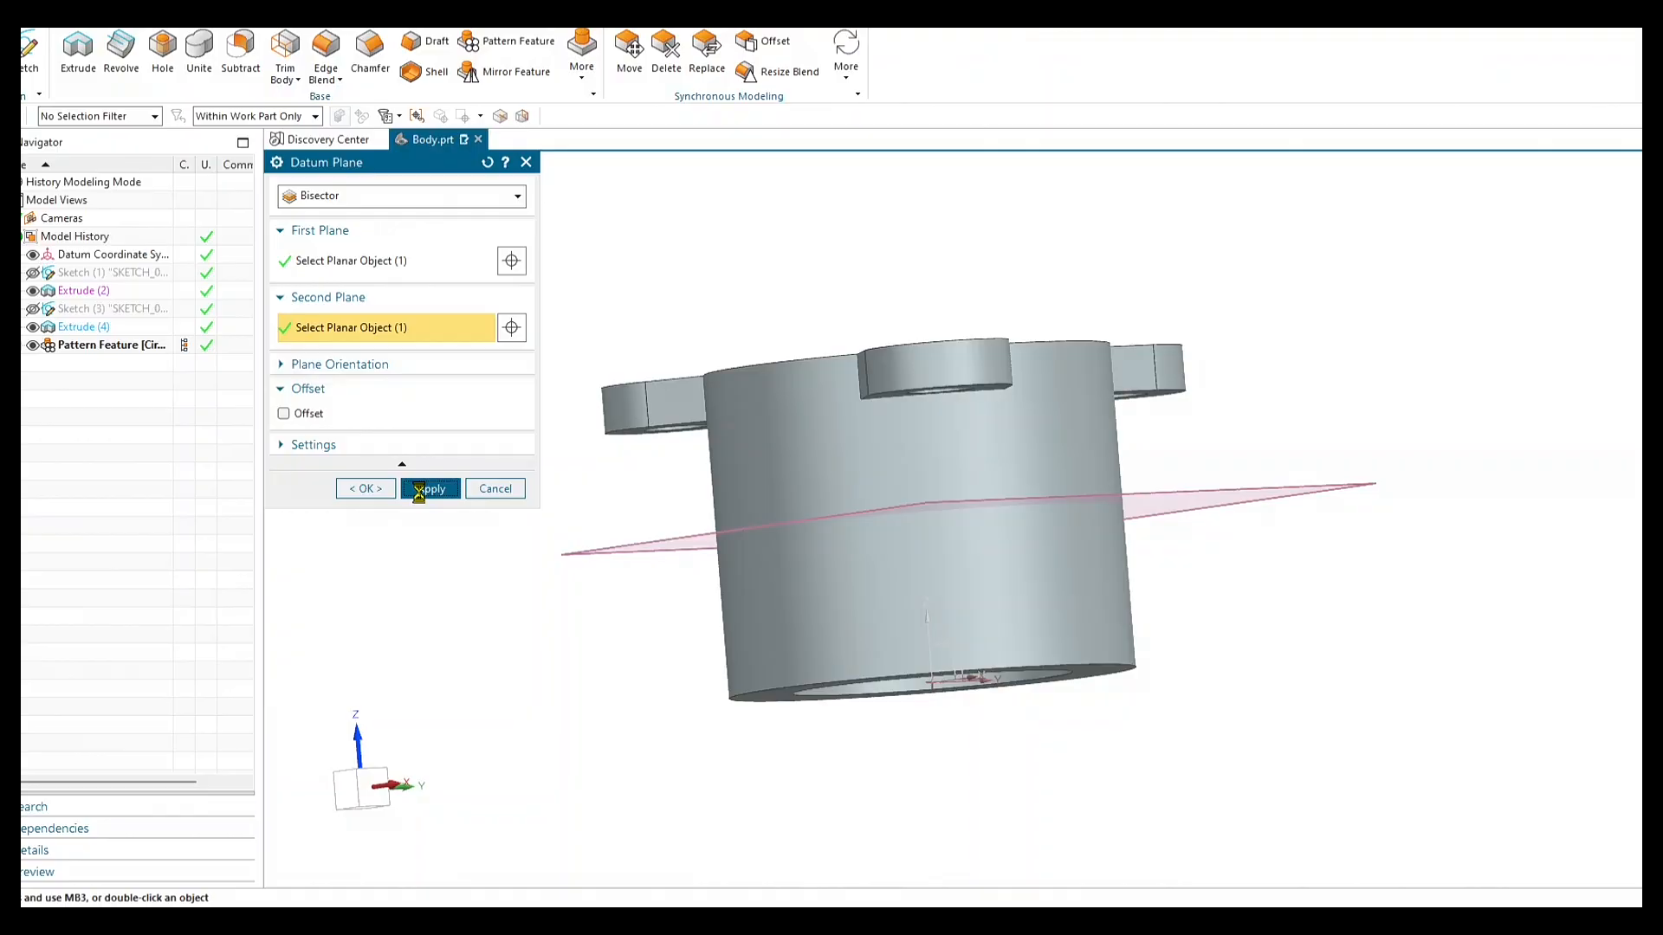
pyautogui.moveTo(680, 650); pyautogui.dragTo(641, 617, button='middle')
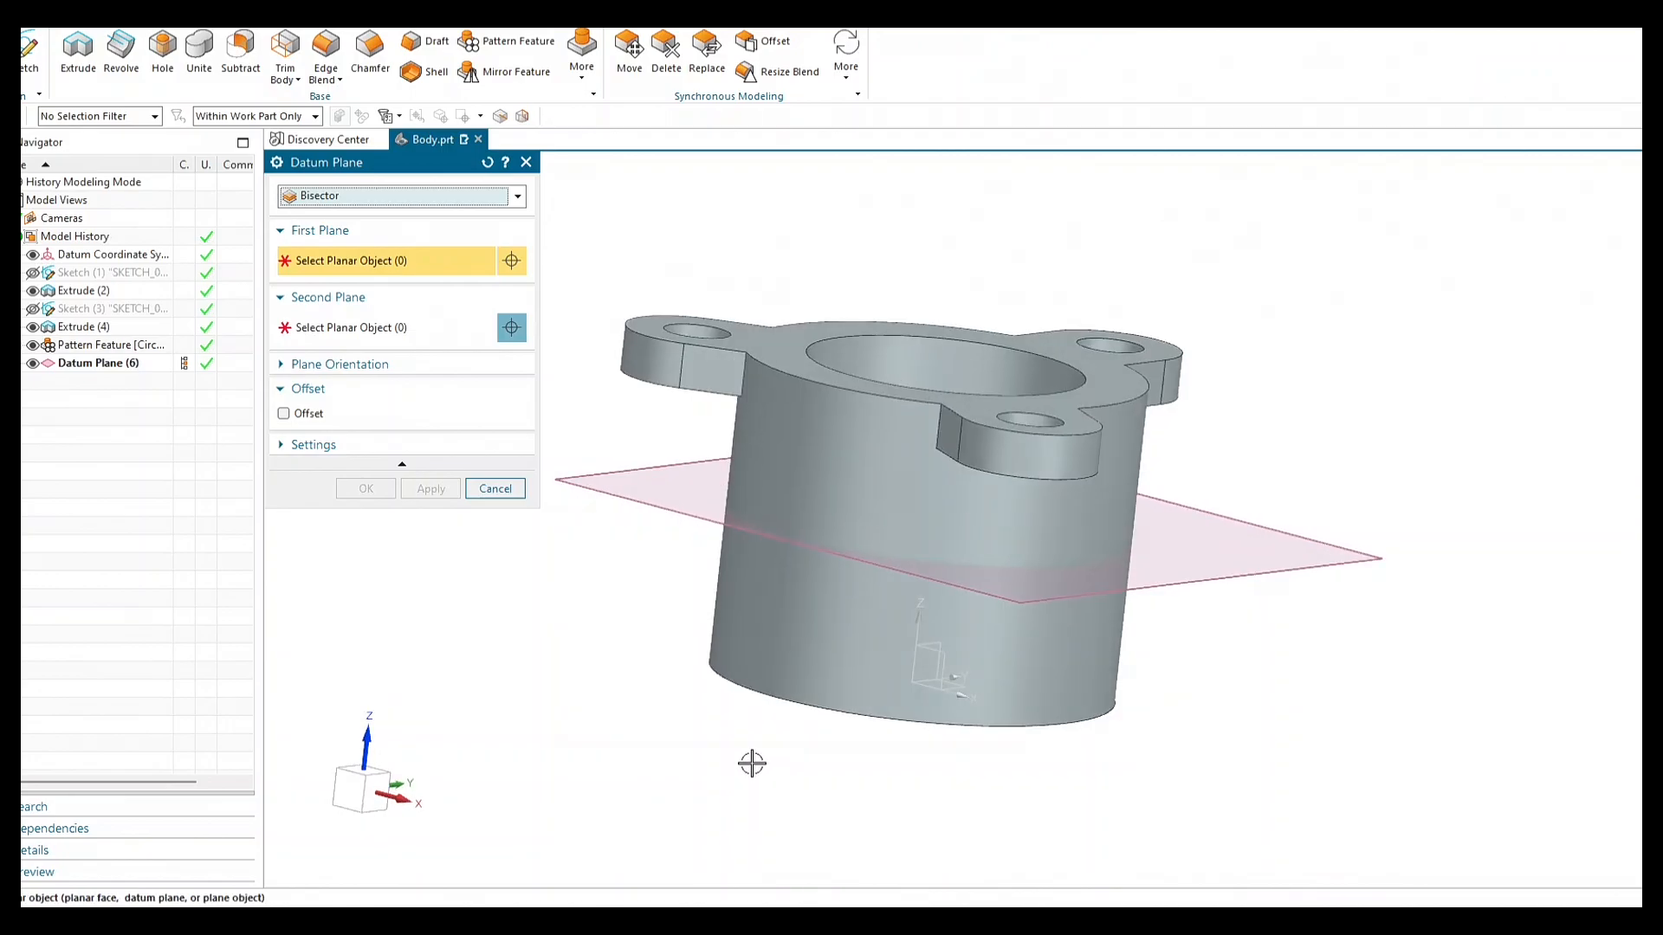
pyautogui.moveTo(752, 763)
pyautogui.mouseDown(button='middle')
pyautogui.moveTo(753, 727)
pyautogui.moveTo(746, 754)
pyautogui.mouseUp(button='middle')
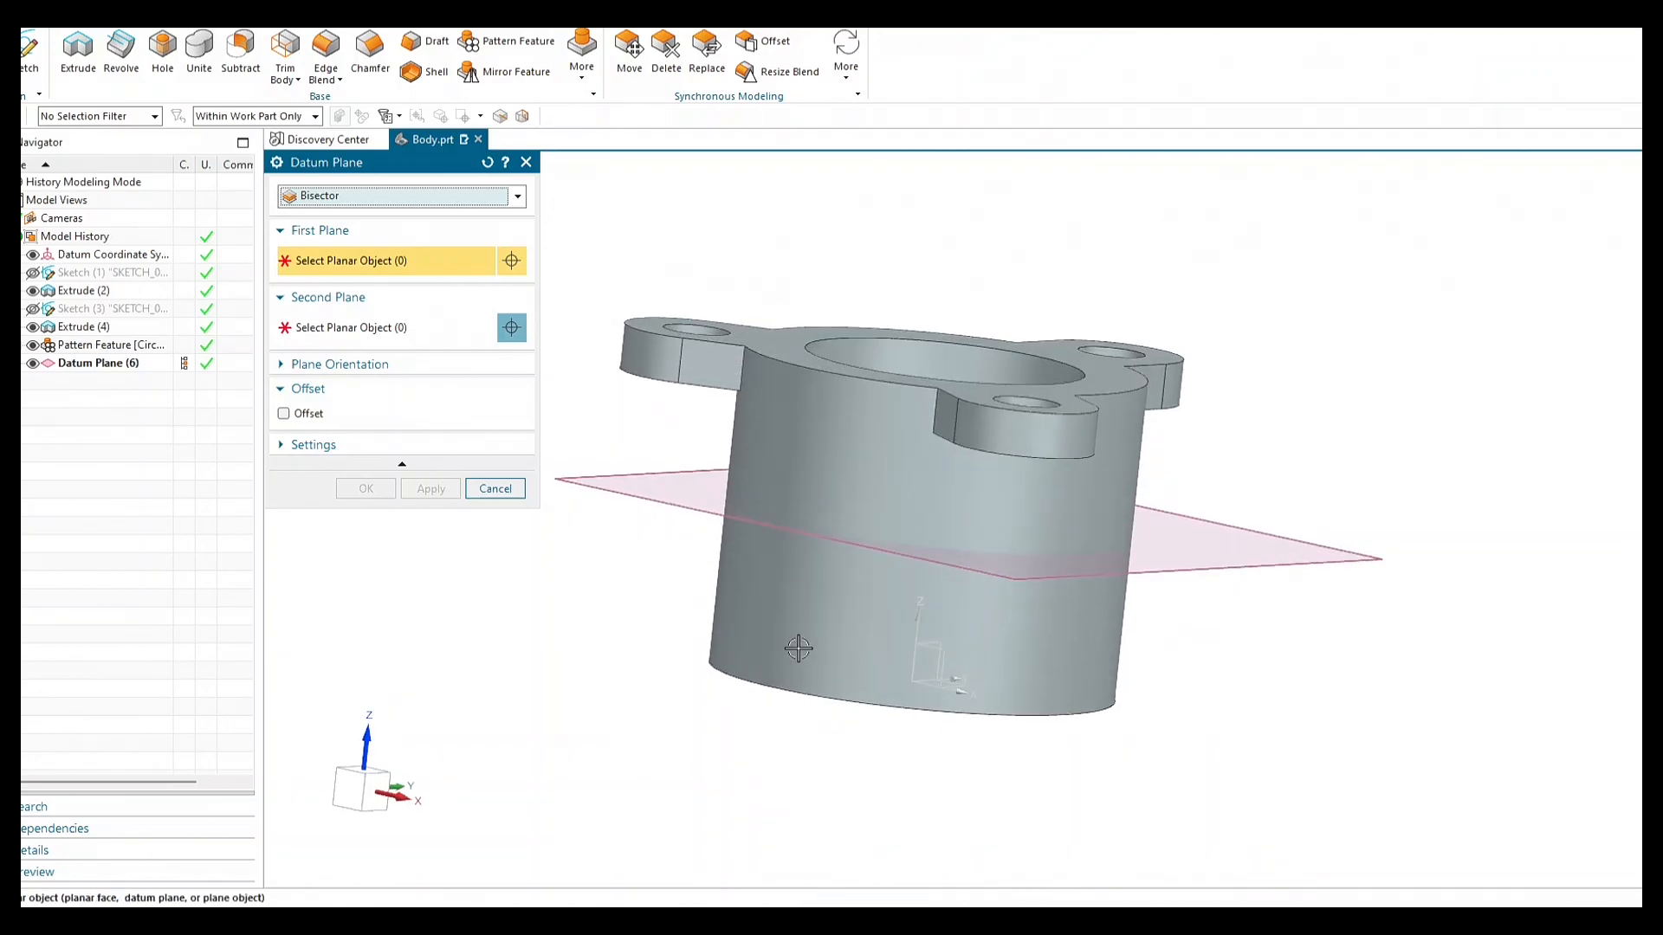
pyautogui.click(495, 488)
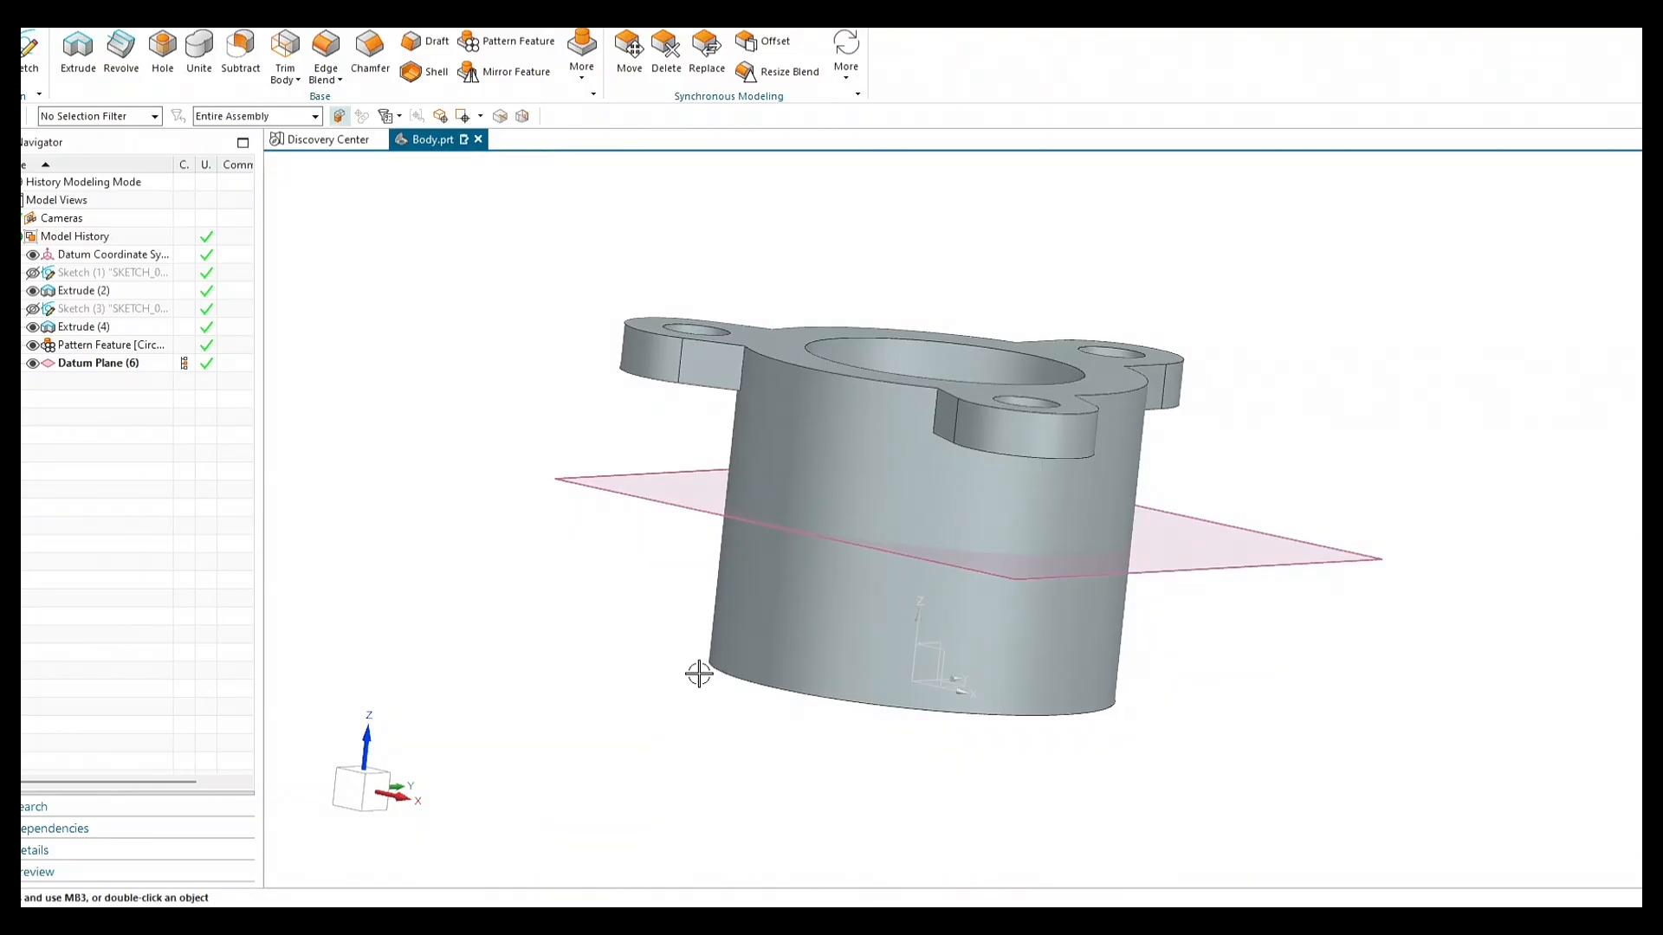
# Start mirroring the lugs by selecting the lug extrusion and its circular pattern as the features to mirror.
pyautogui.moveTo(699, 673); pyautogui.dragTo(661, 673, button='middle')
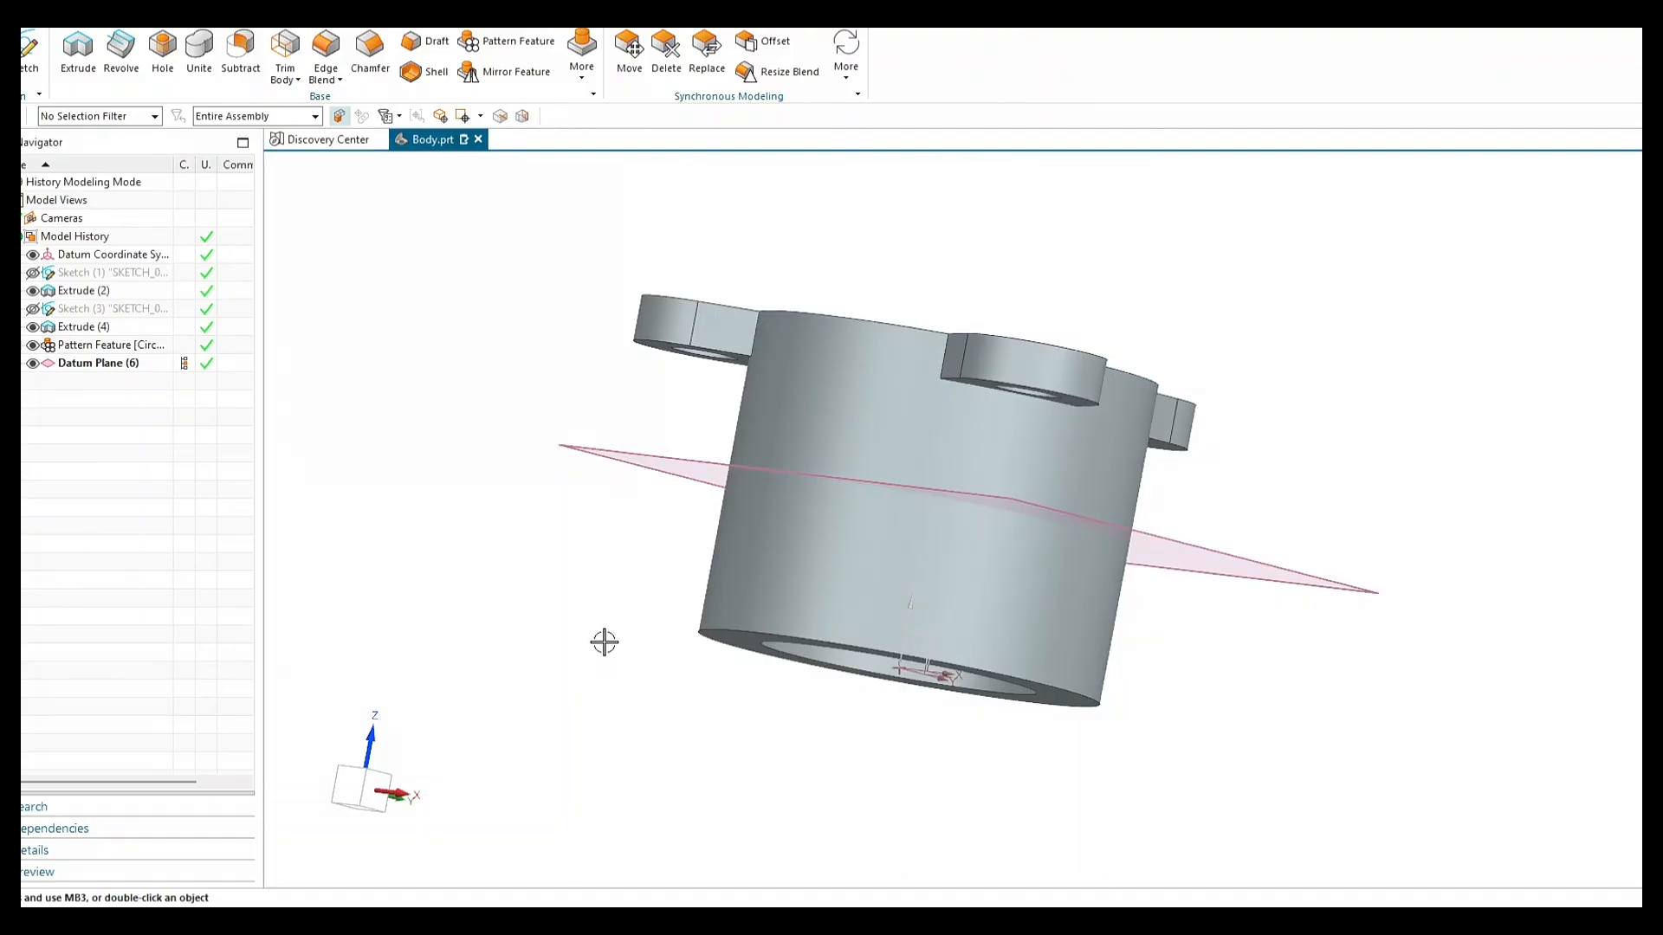
pyautogui.click(518, 75)
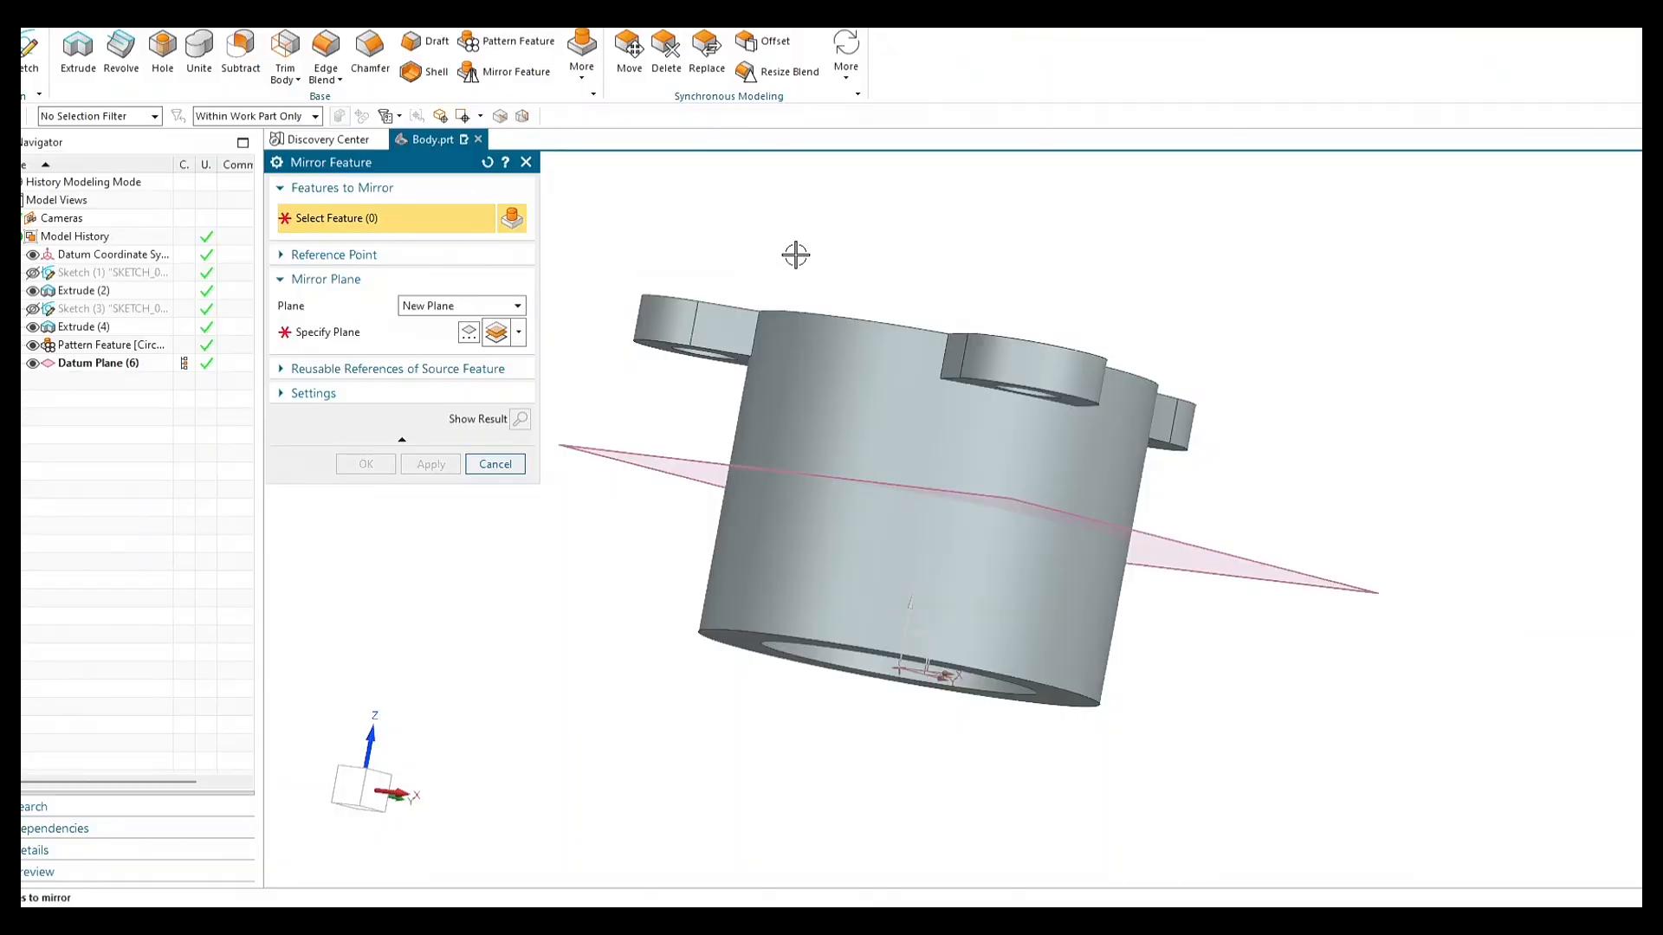
pyautogui.moveTo(795, 255); pyautogui.dragTo(778, 316, button='middle')
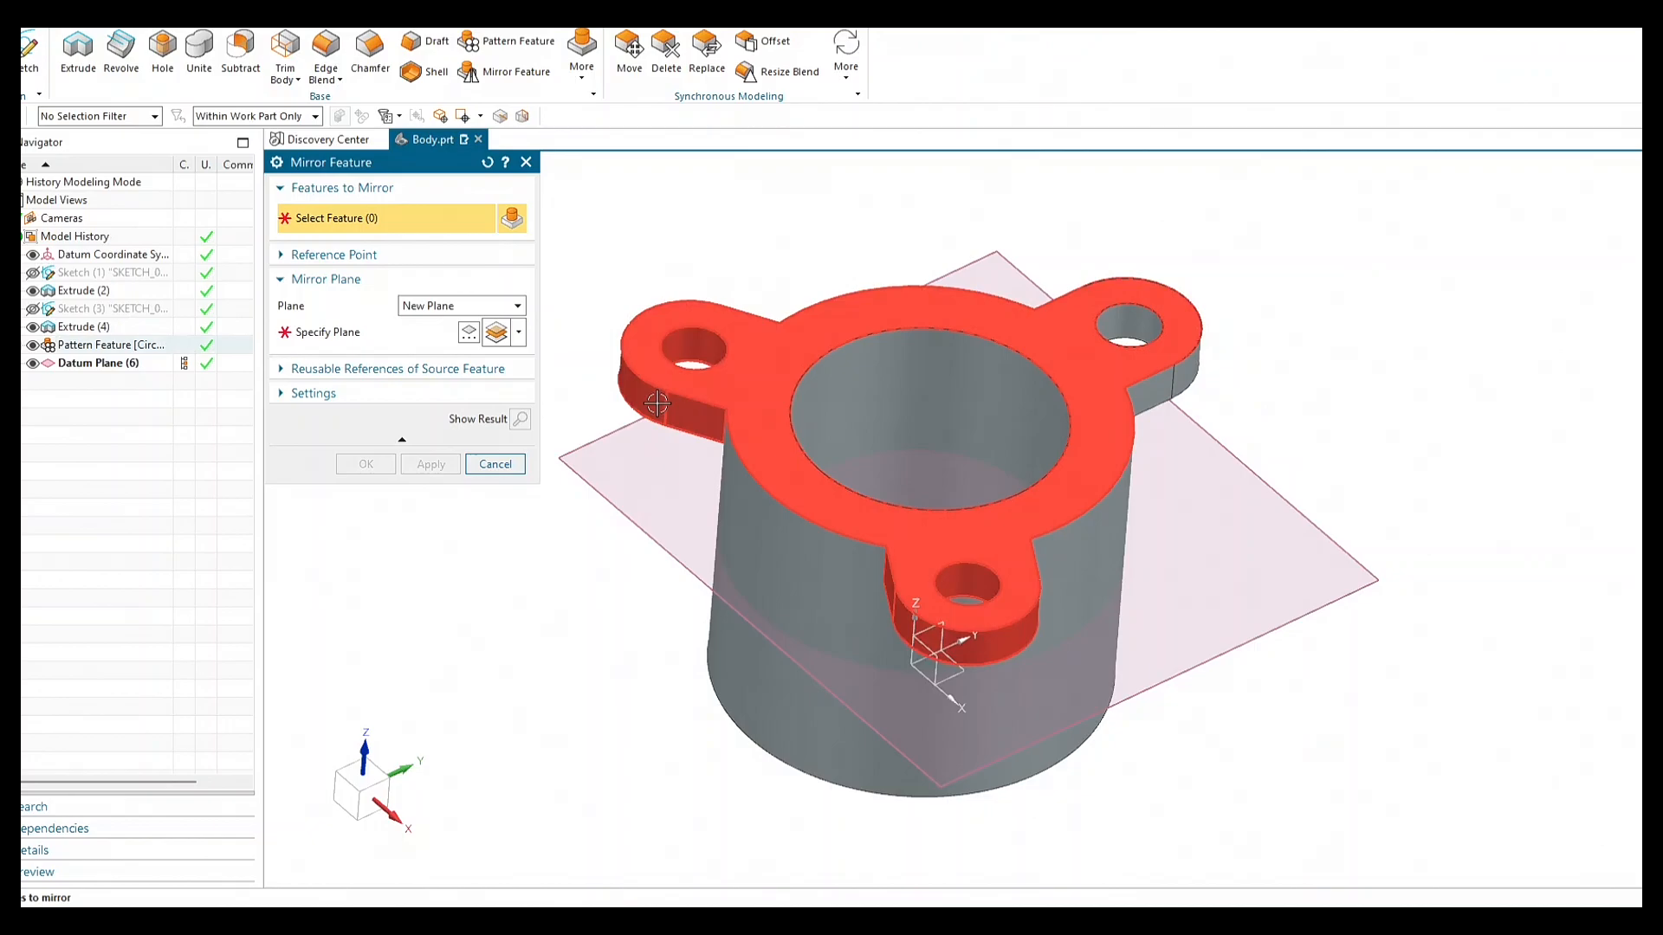
pyautogui.click(1212, 368)
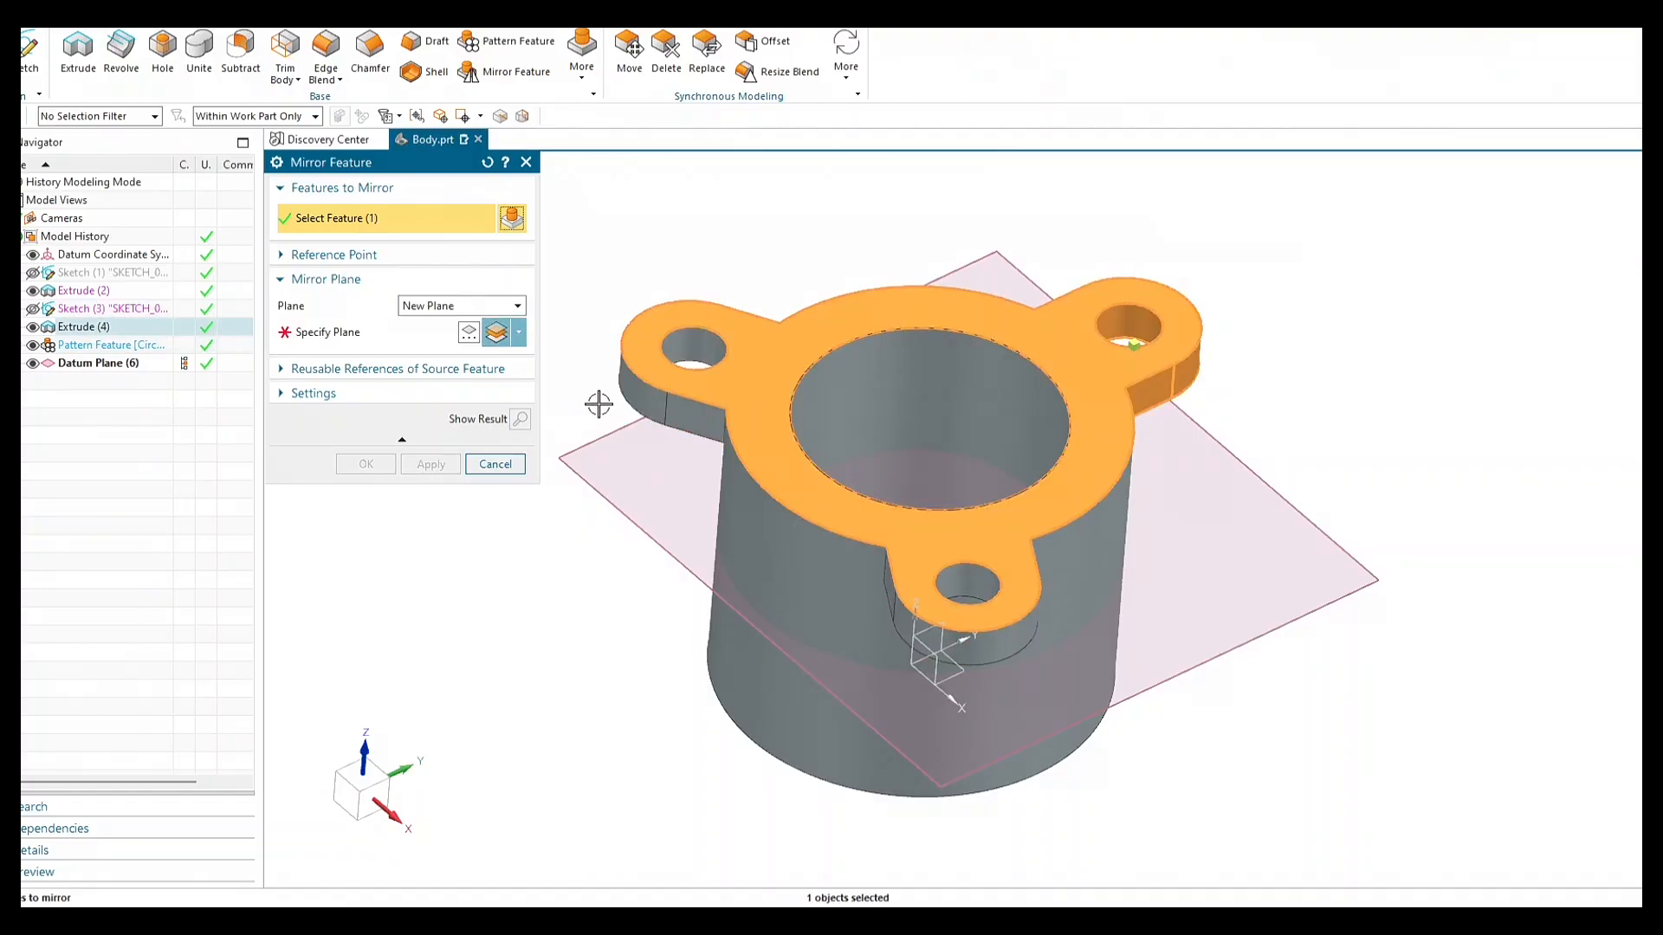
pyautogui.click(629, 385)
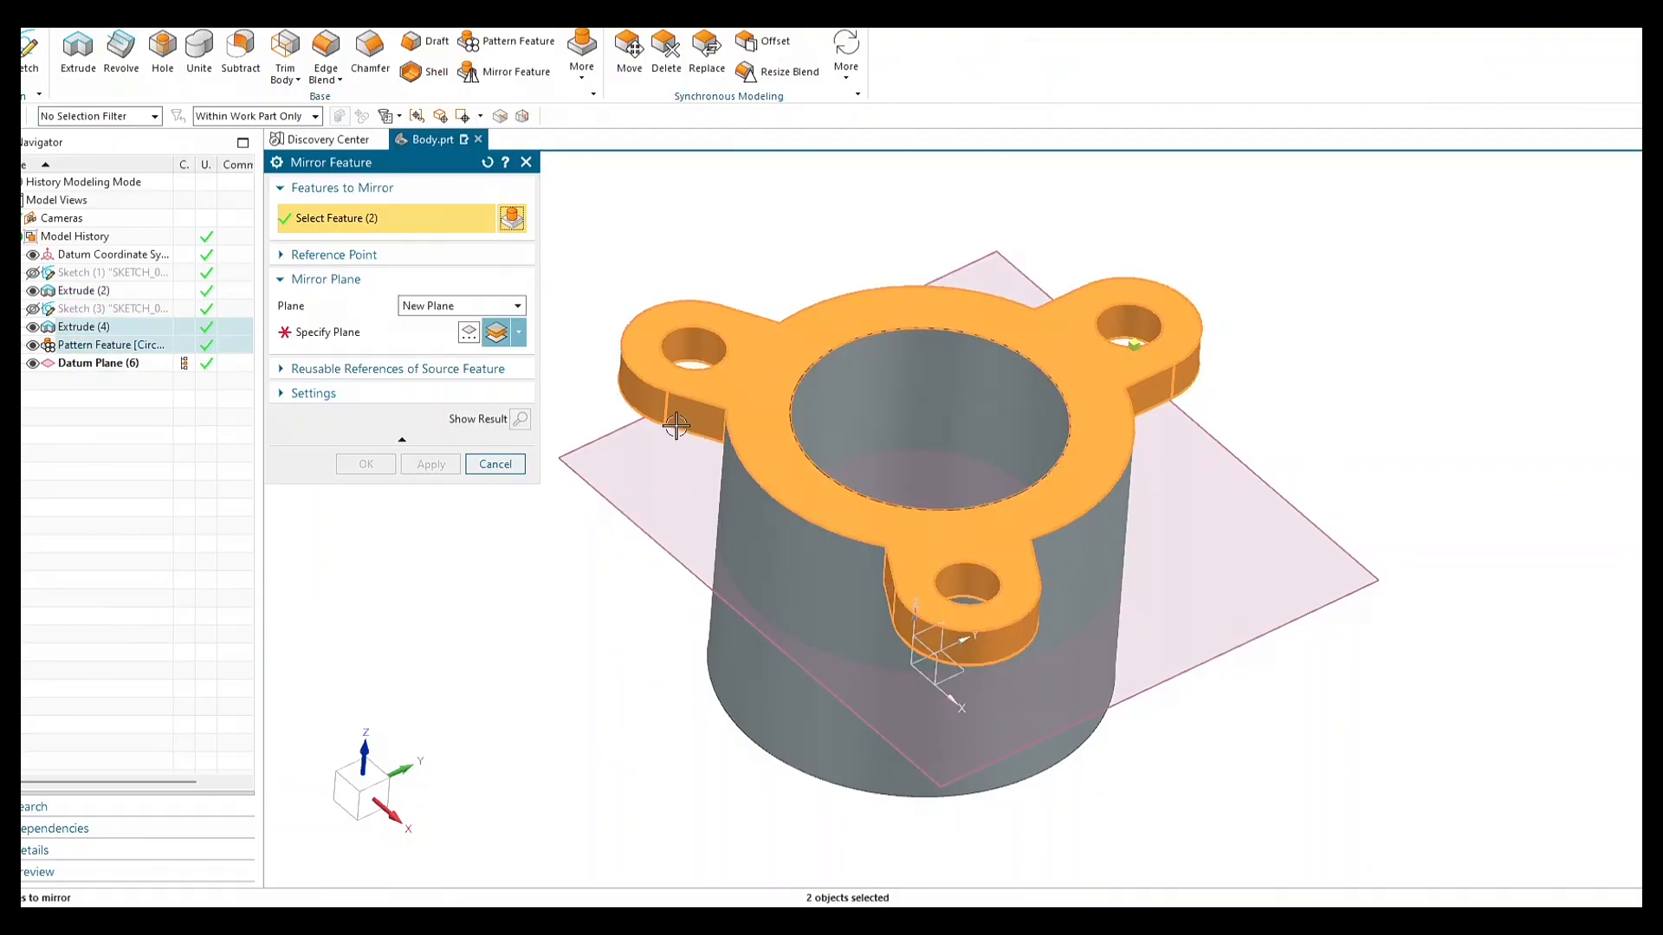
pyautogui.moveTo(1385, 404); pyautogui.dragTo(1266, 474, button='middle')
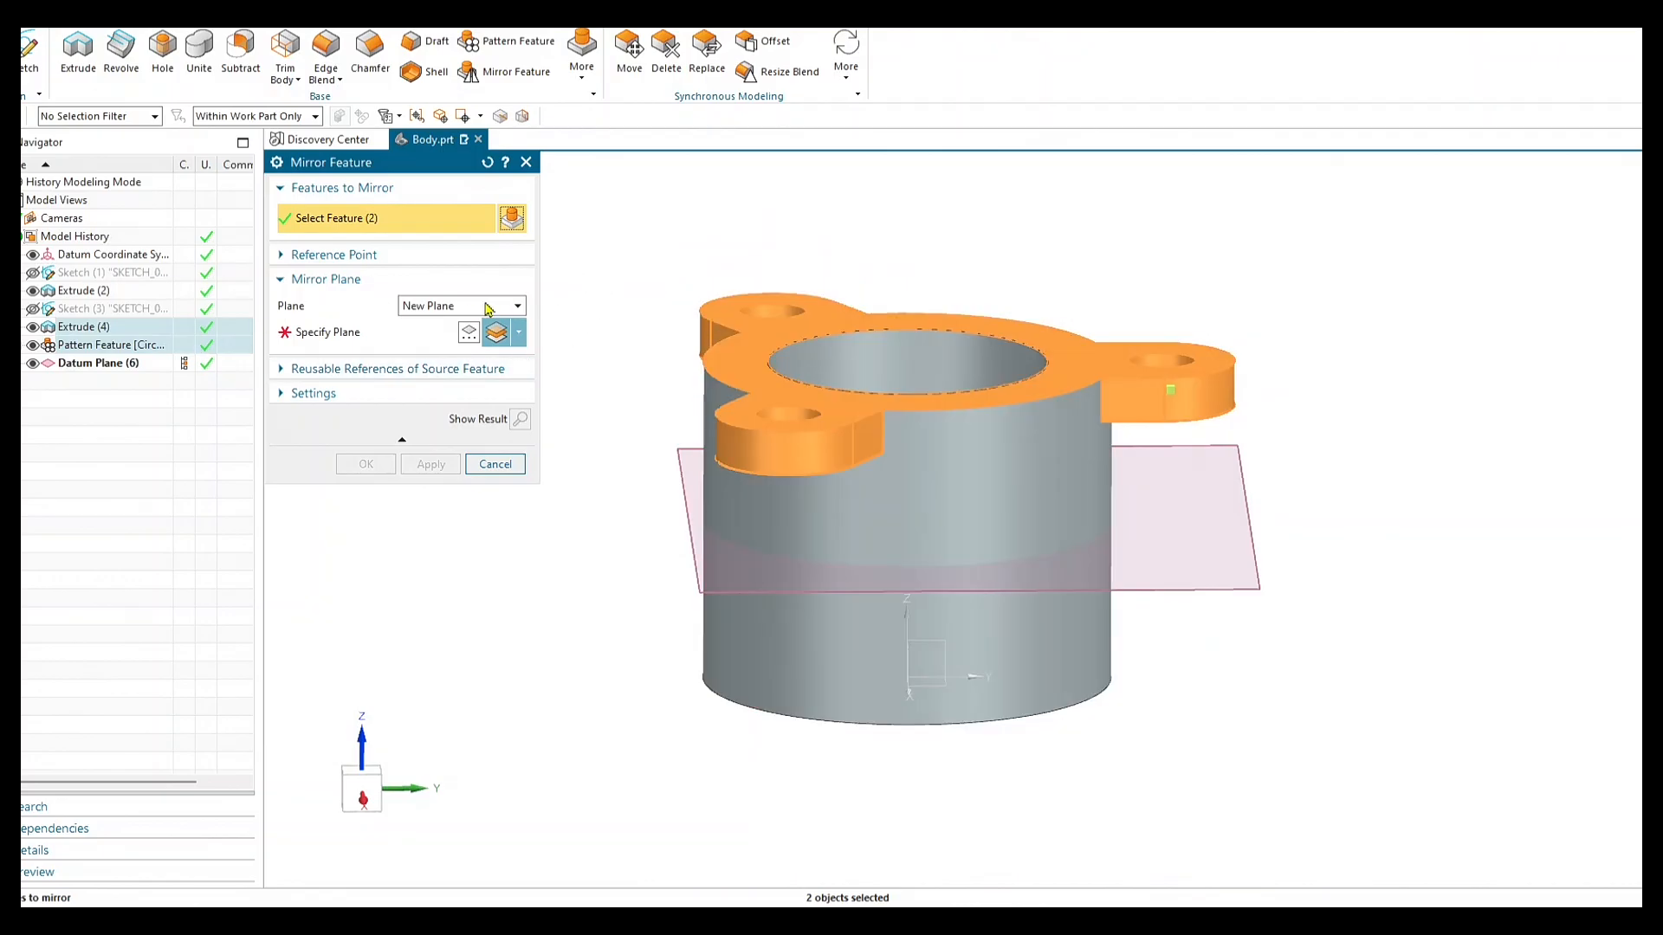
# Mirror the selected lugs about the existing mid-cylinder datum plane and end the mirror command.
pyautogui.click(416, 306)
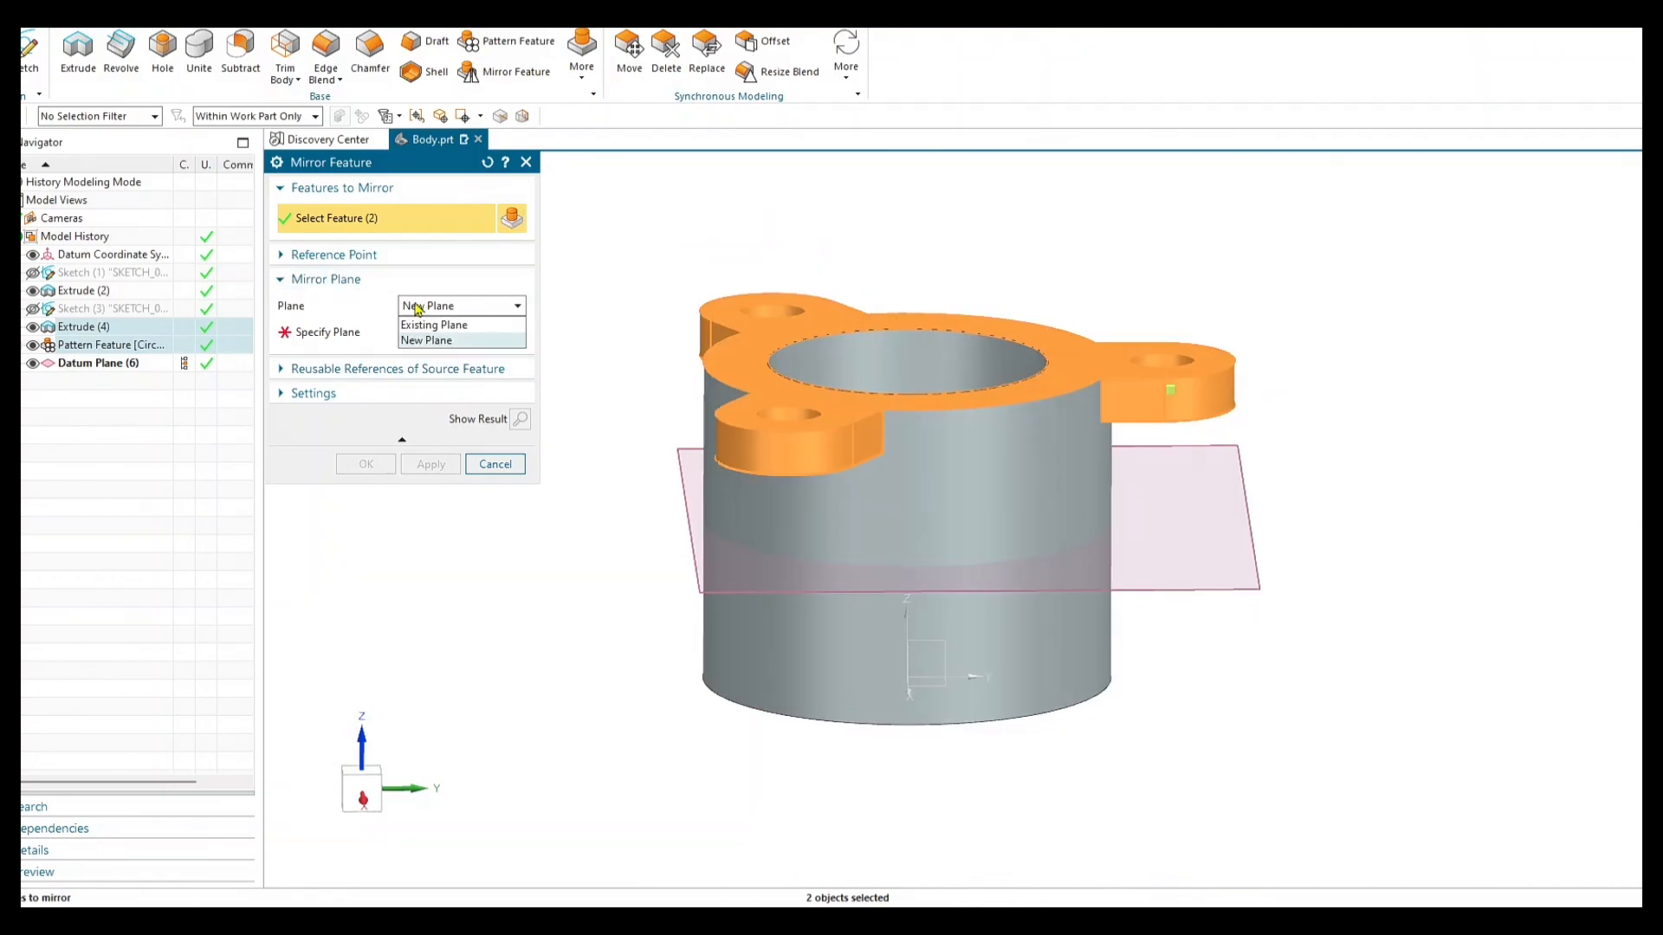
pyautogui.click(419, 326)
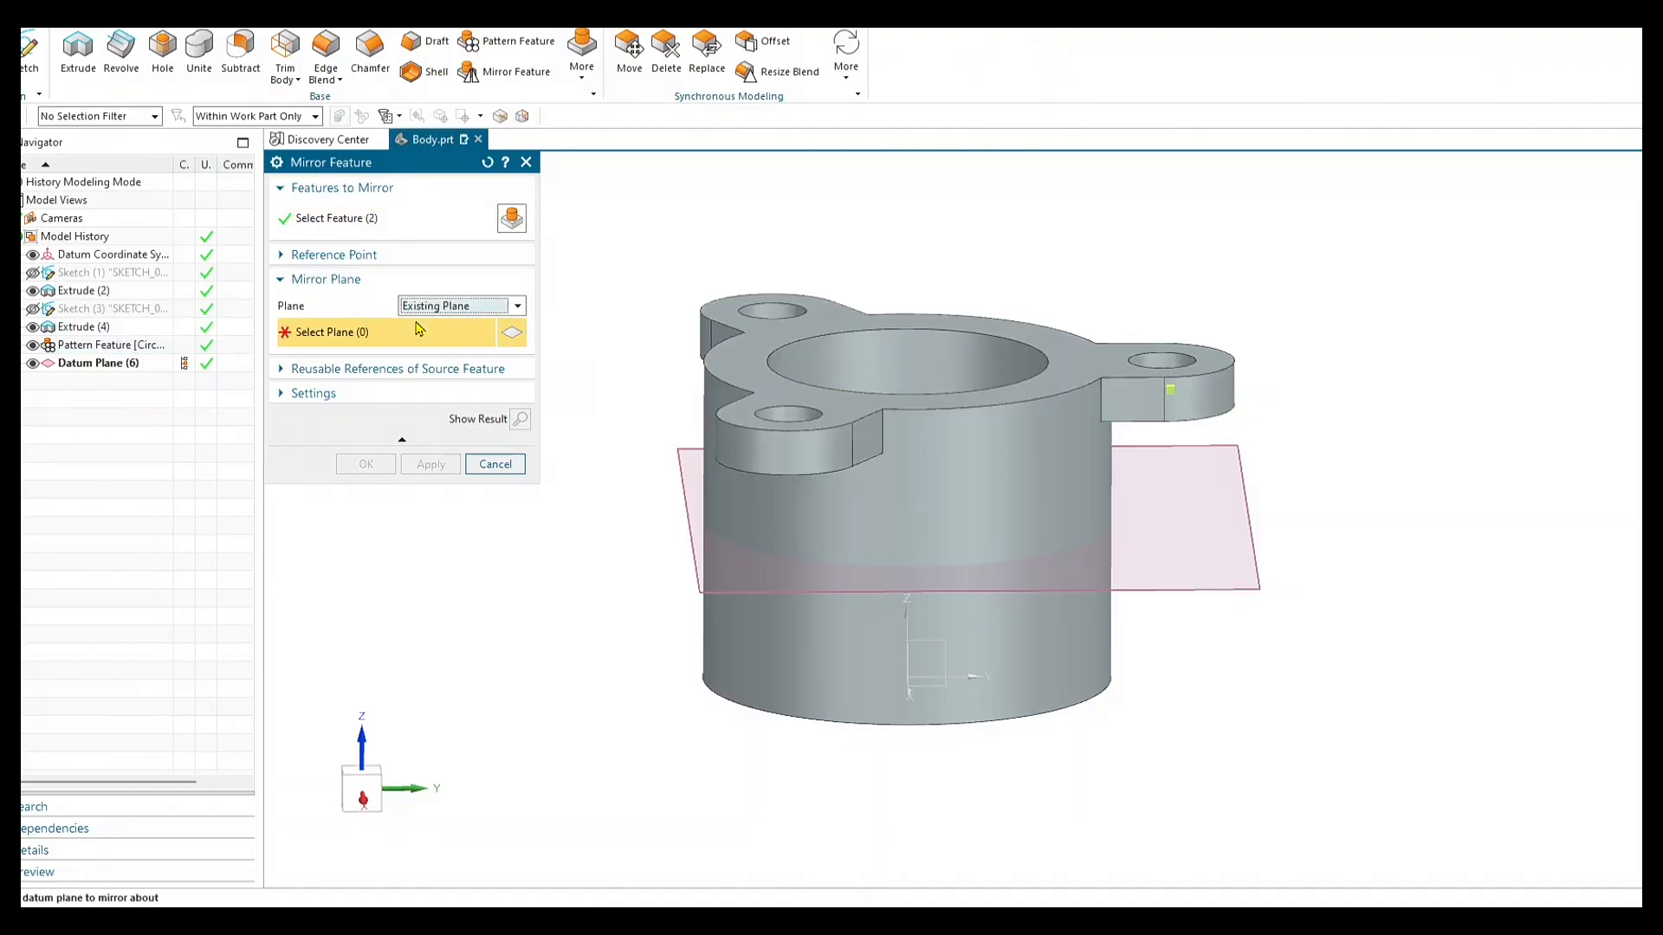
pyautogui.click(1180, 595)
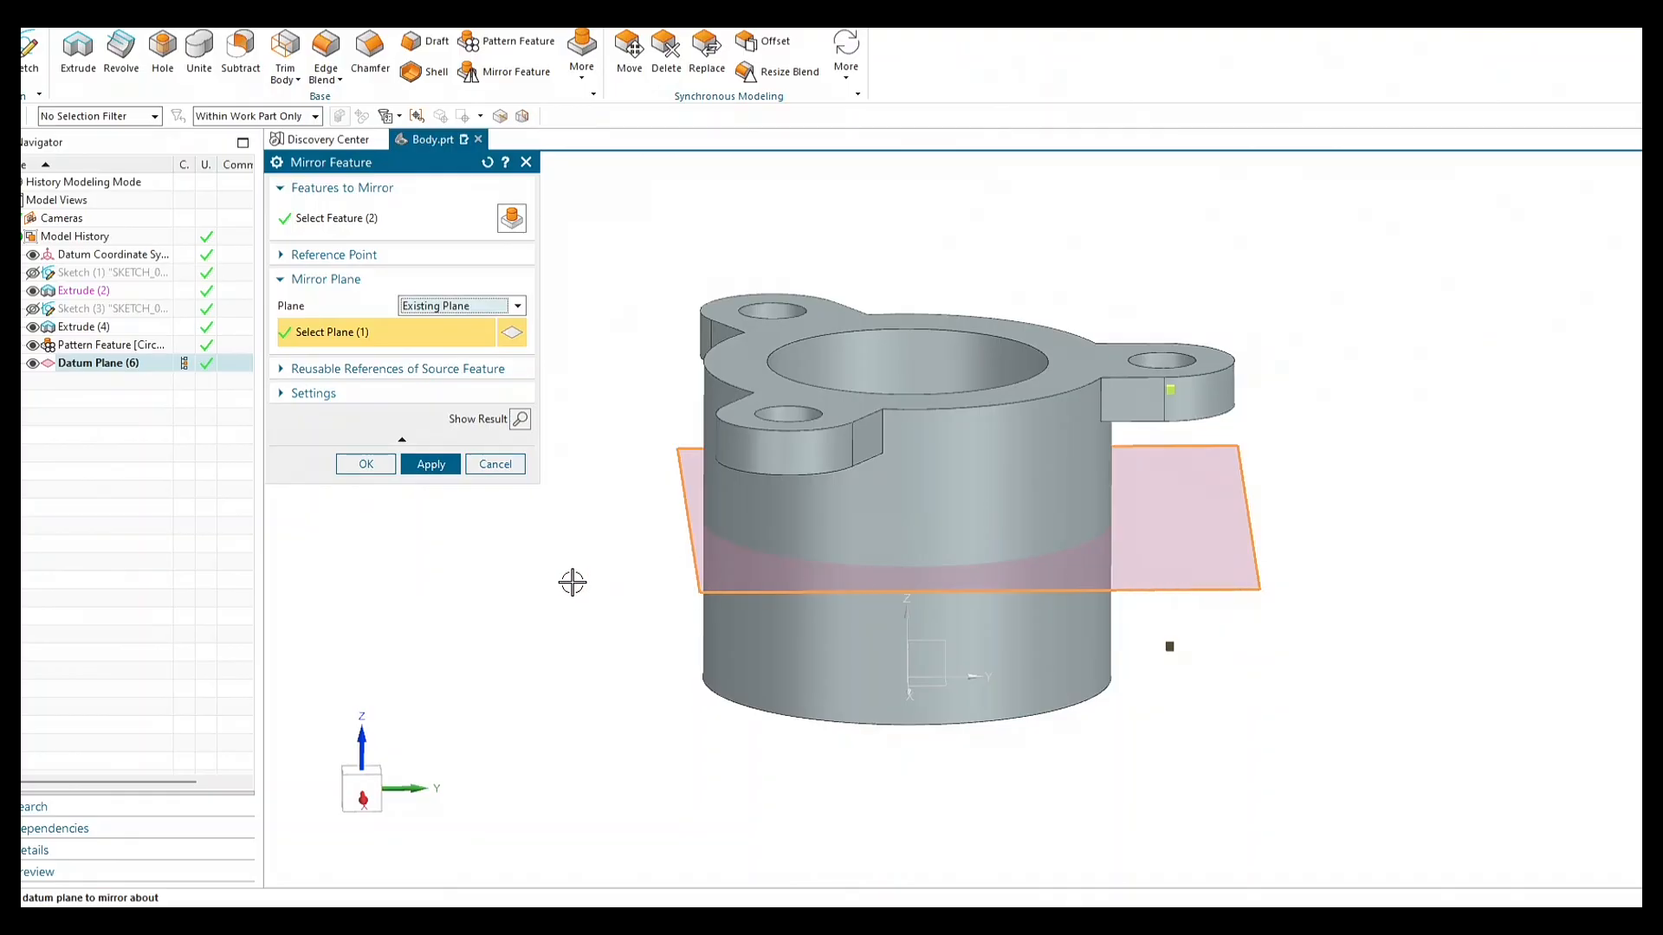
pyautogui.click(438, 467)
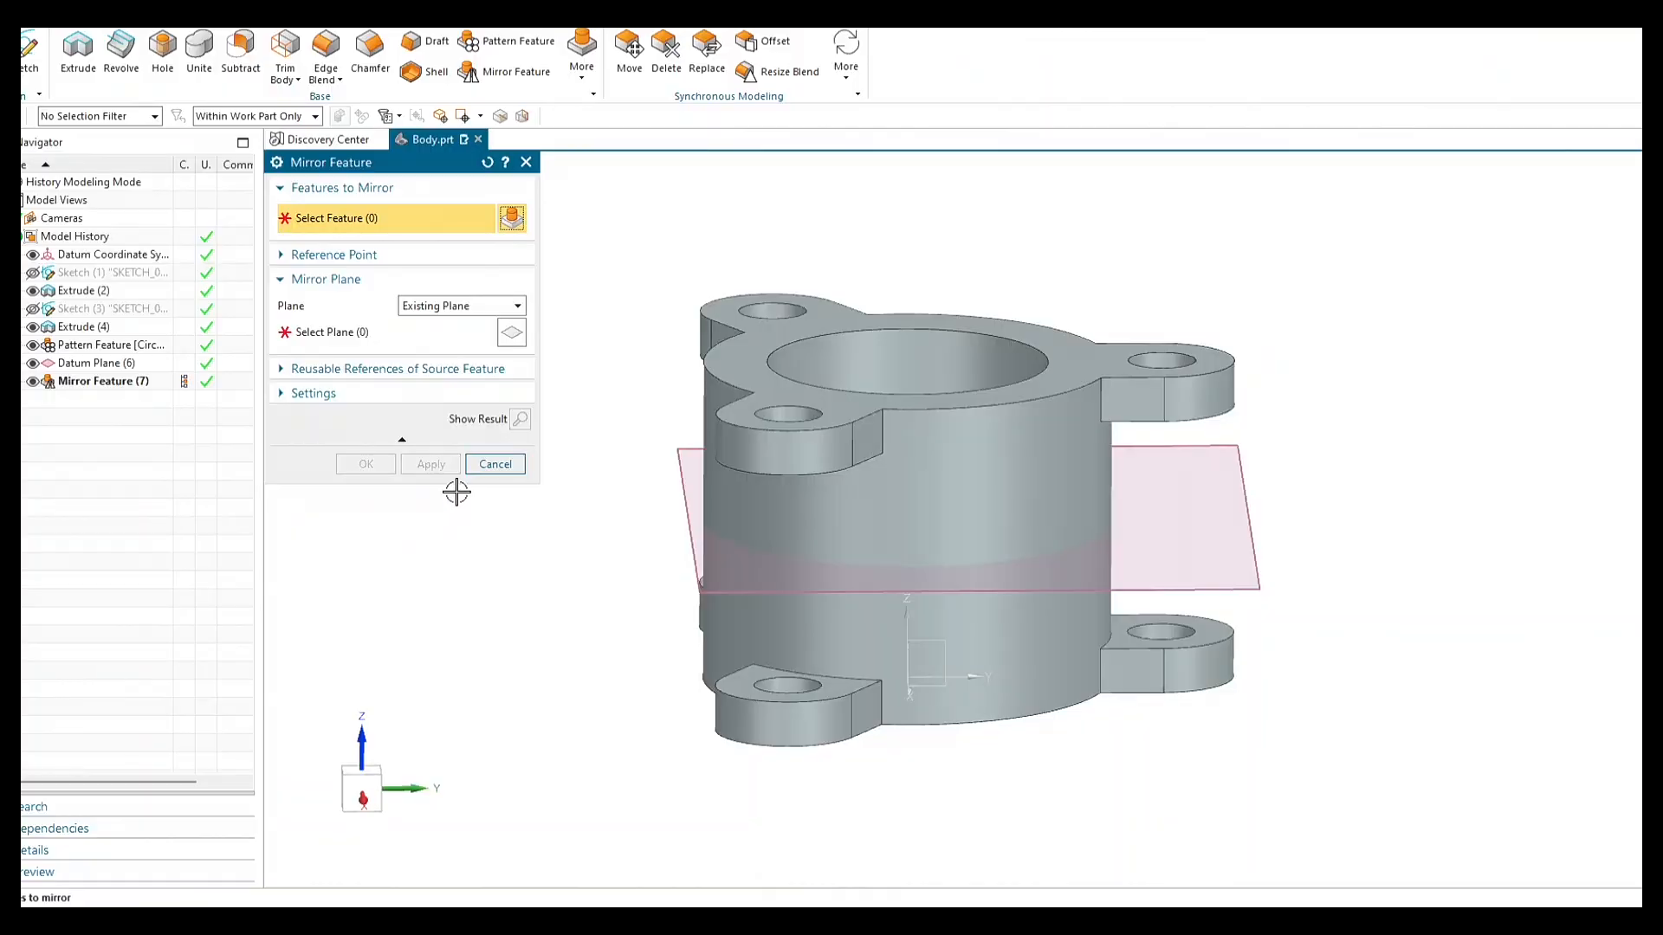
pyautogui.click(495, 466)
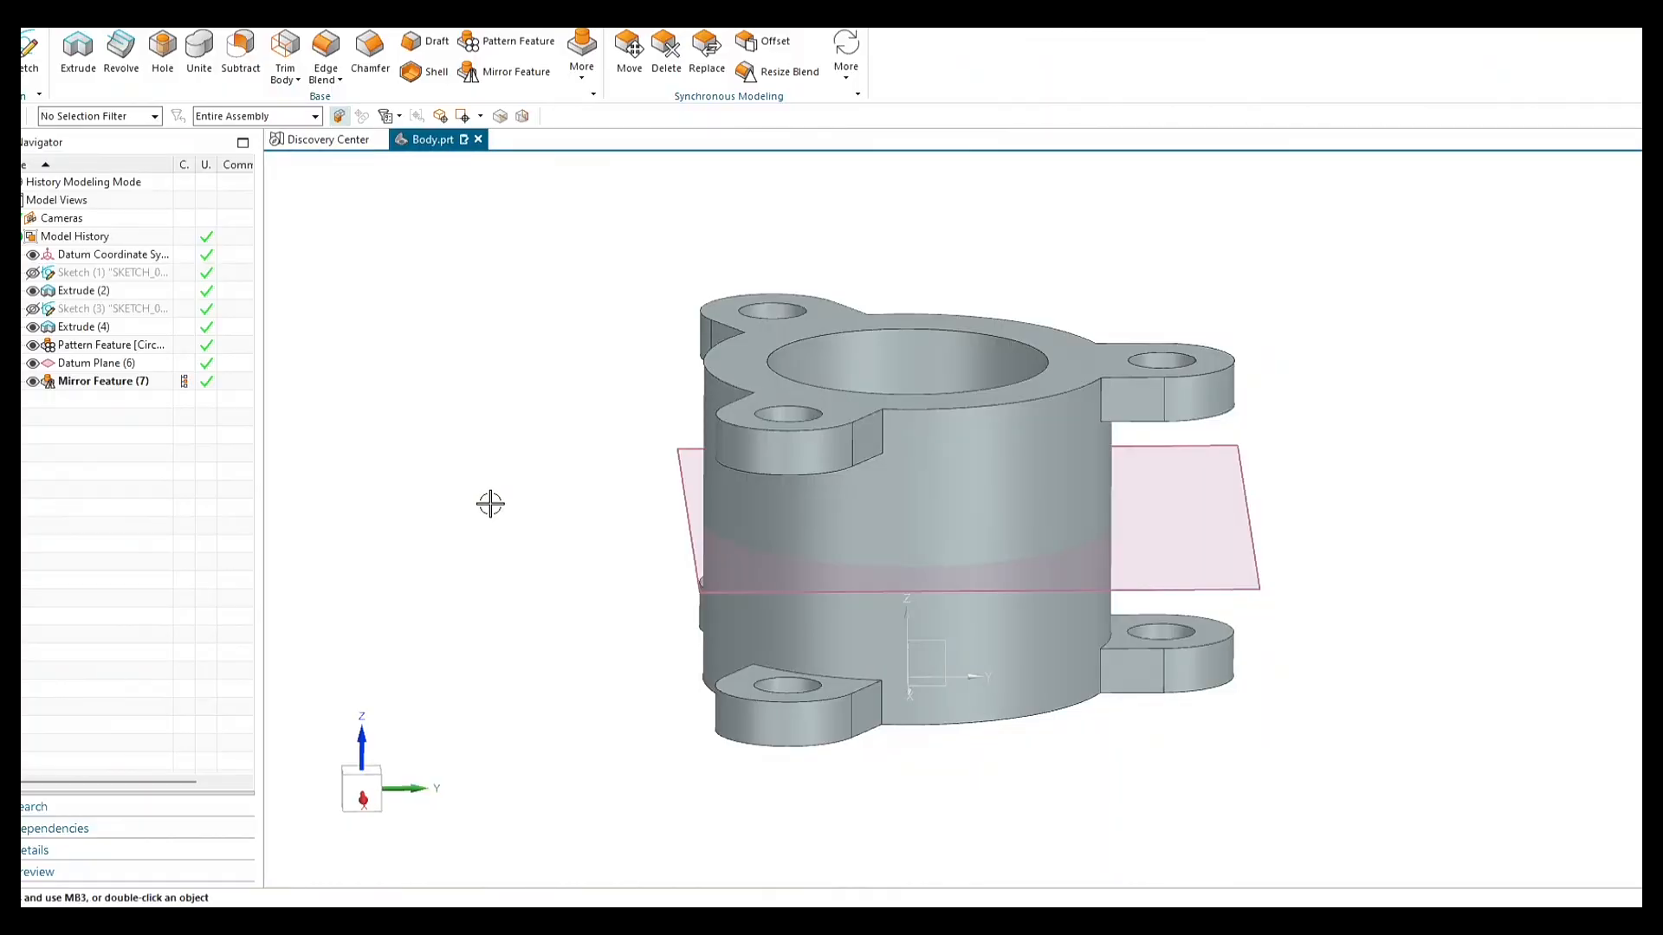
# Inspect the mirrored lugs in an isometric view and hide the mid-cylinder datum plane.
pyautogui.press('End')
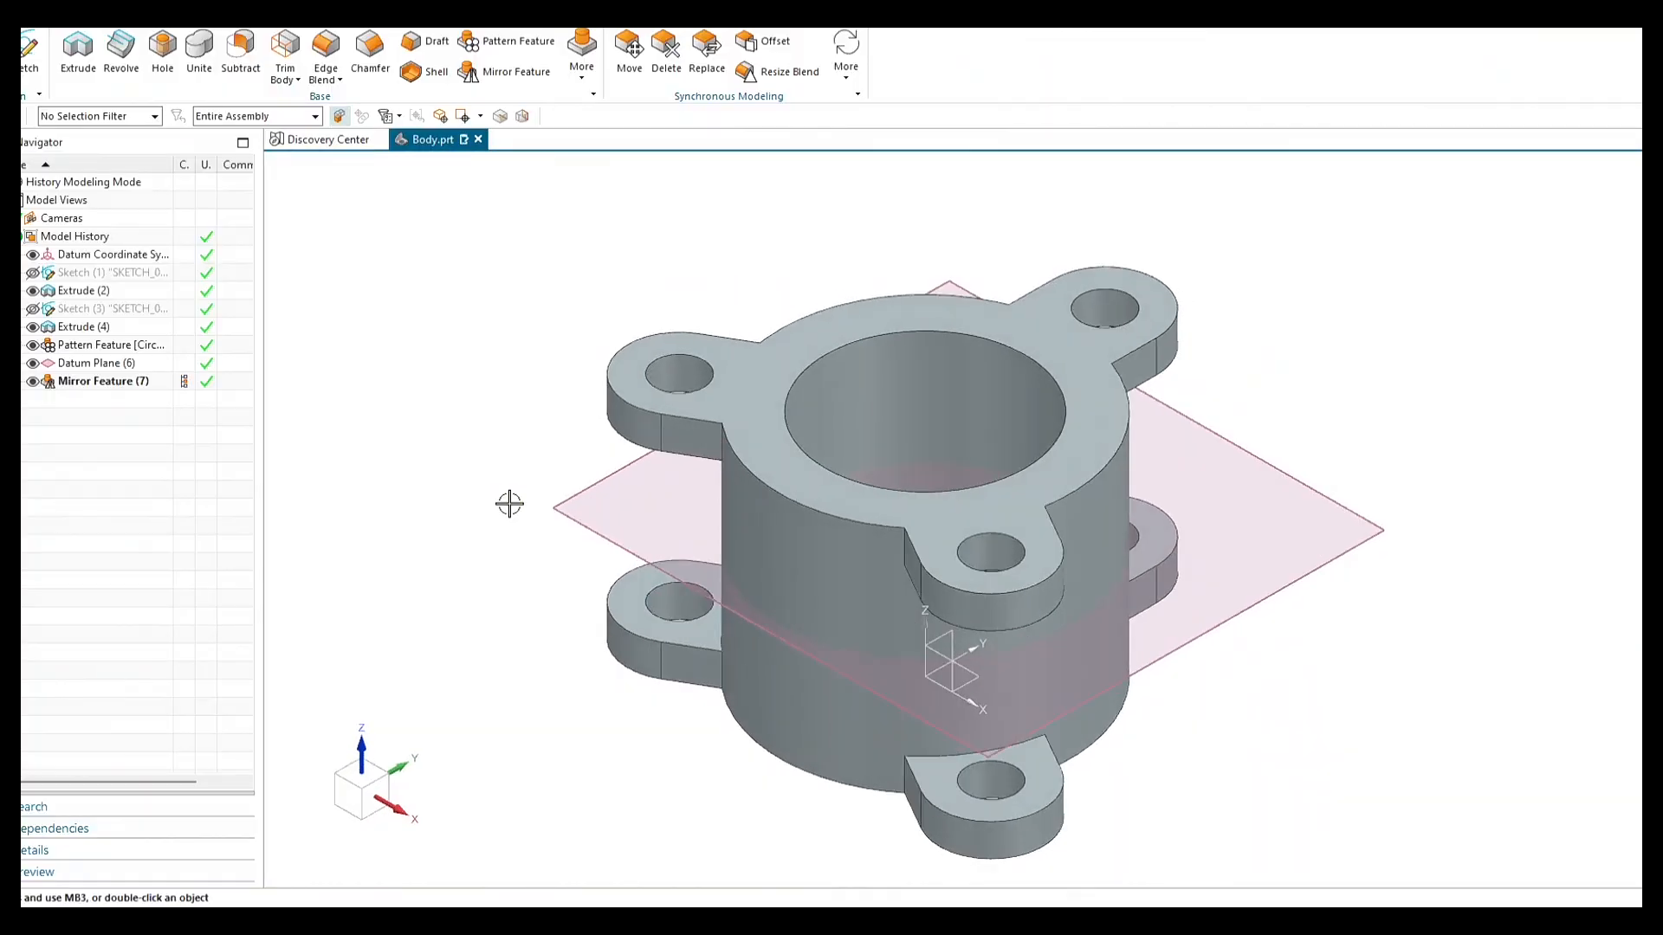
pyautogui.moveTo(847, 732); pyautogui.dragTo(800, 706, button='middle')
pyautogui.press('End')
pyautogui.click(33, 364)
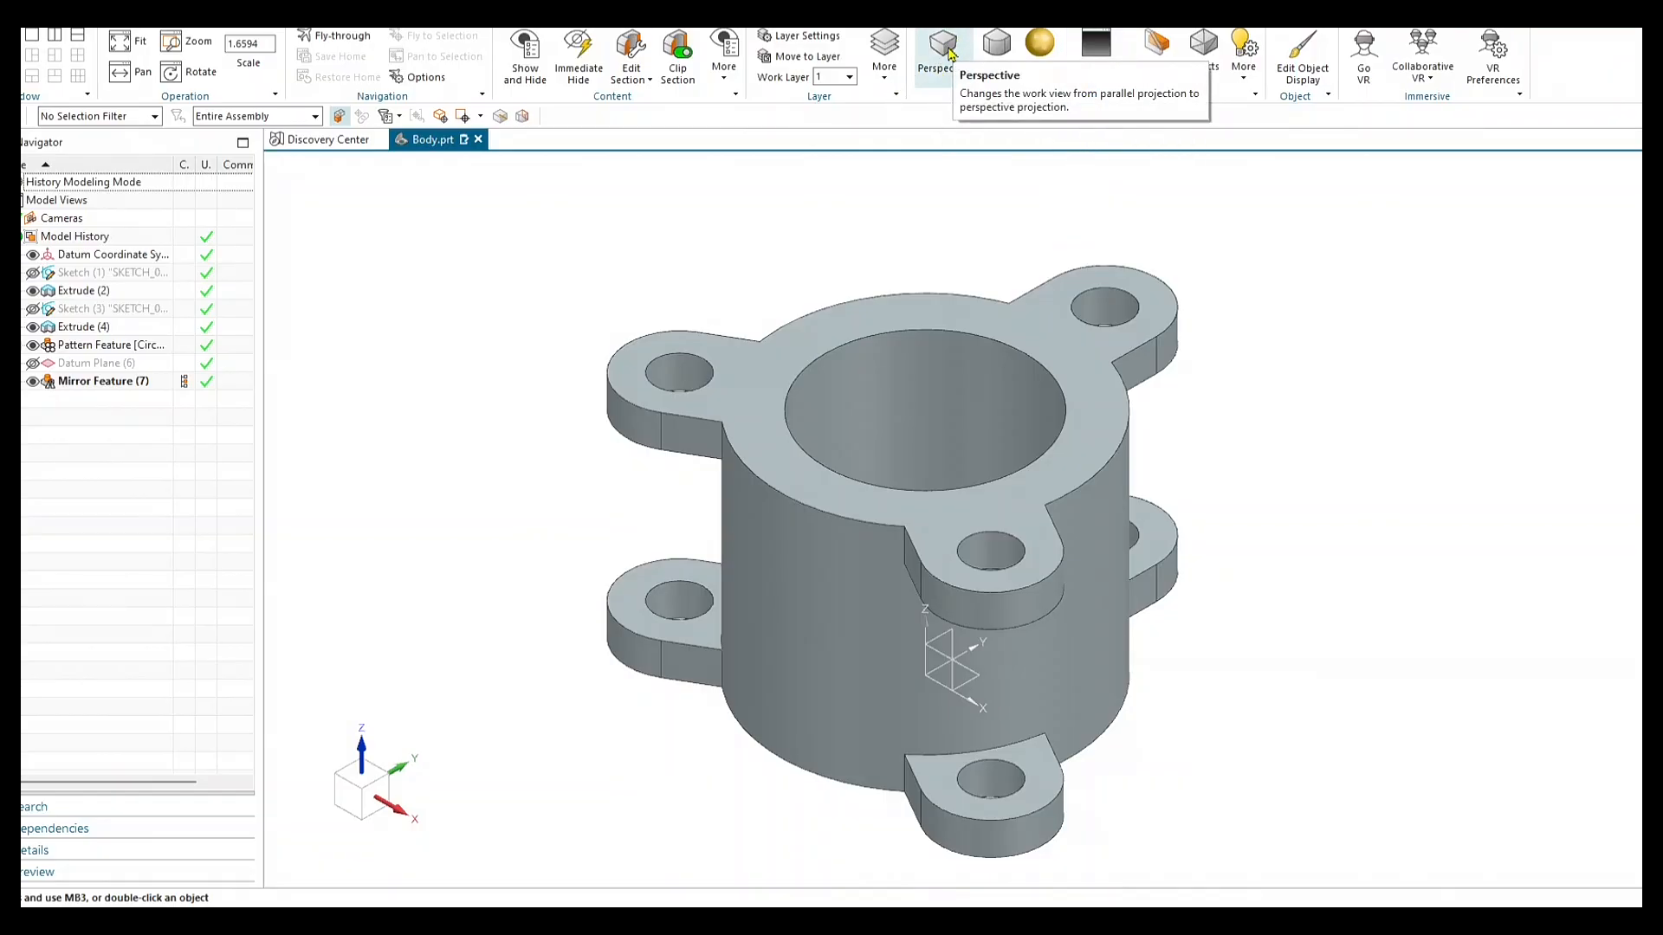
# Toggle the view's perspective projection on and off several times to compare it with the parallel view.
pyautogui.click(944, 52)
pyautogui.click(950, 54)
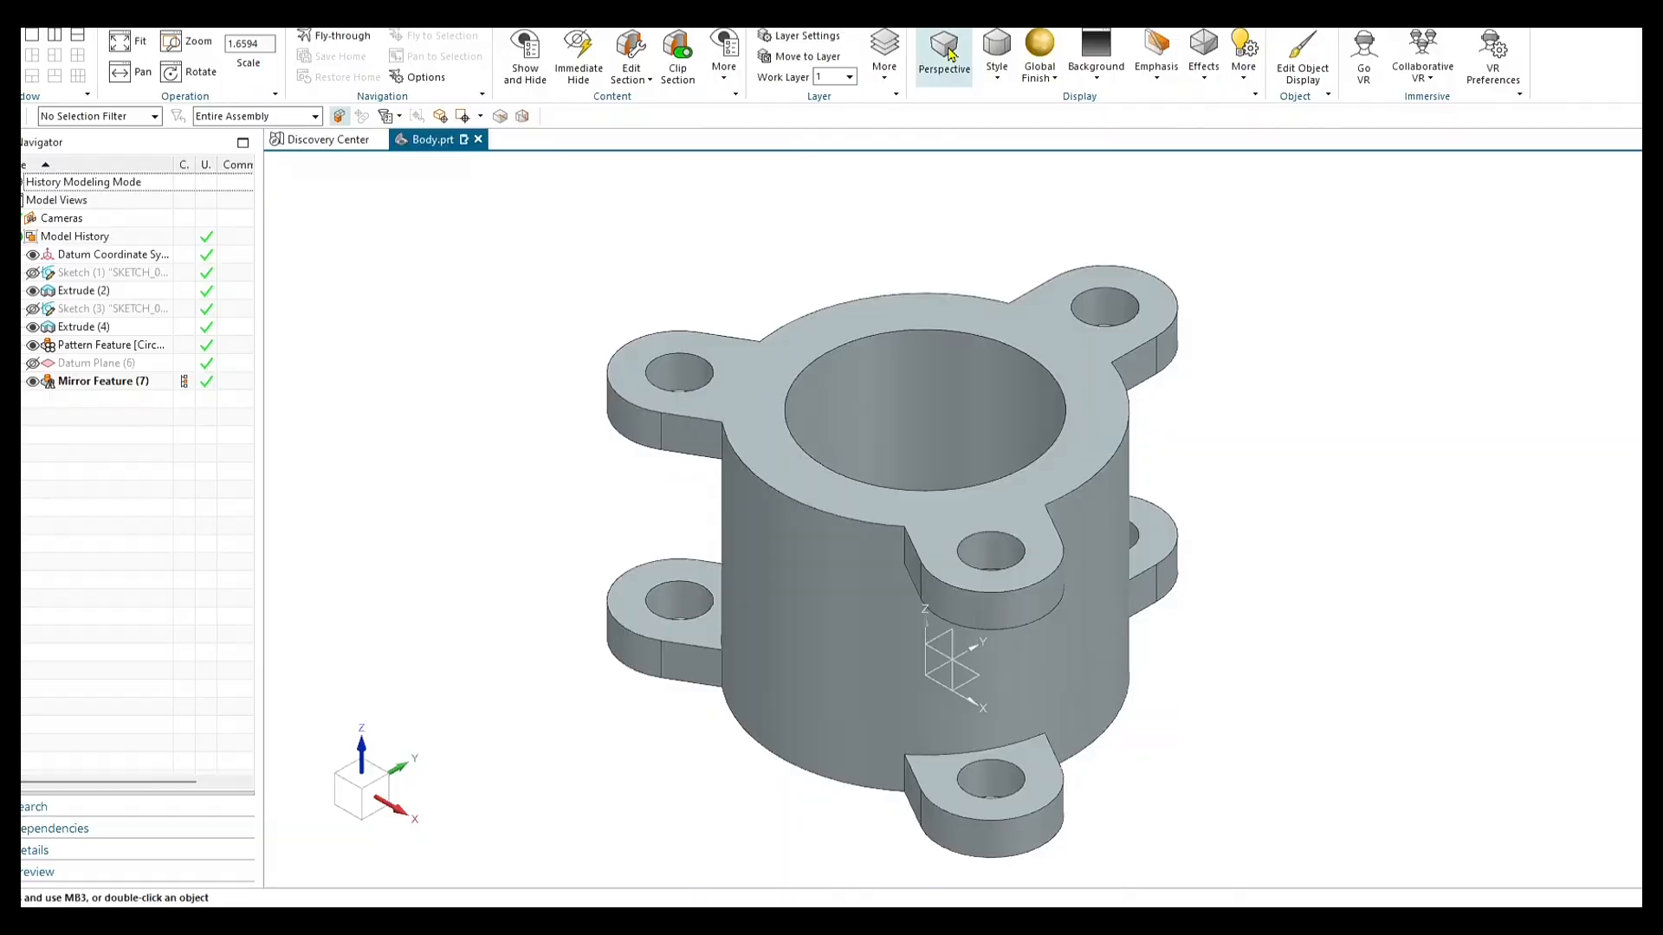
pyautogui.click(950, 54)
pyautogui.click(950, 54)
pyautogui.click(950, 53)
pyautogui.click(950, 54)
# Try the Shaded, a wireframe and the Studio display styles on the body.
pyautogui.click(996, 67)
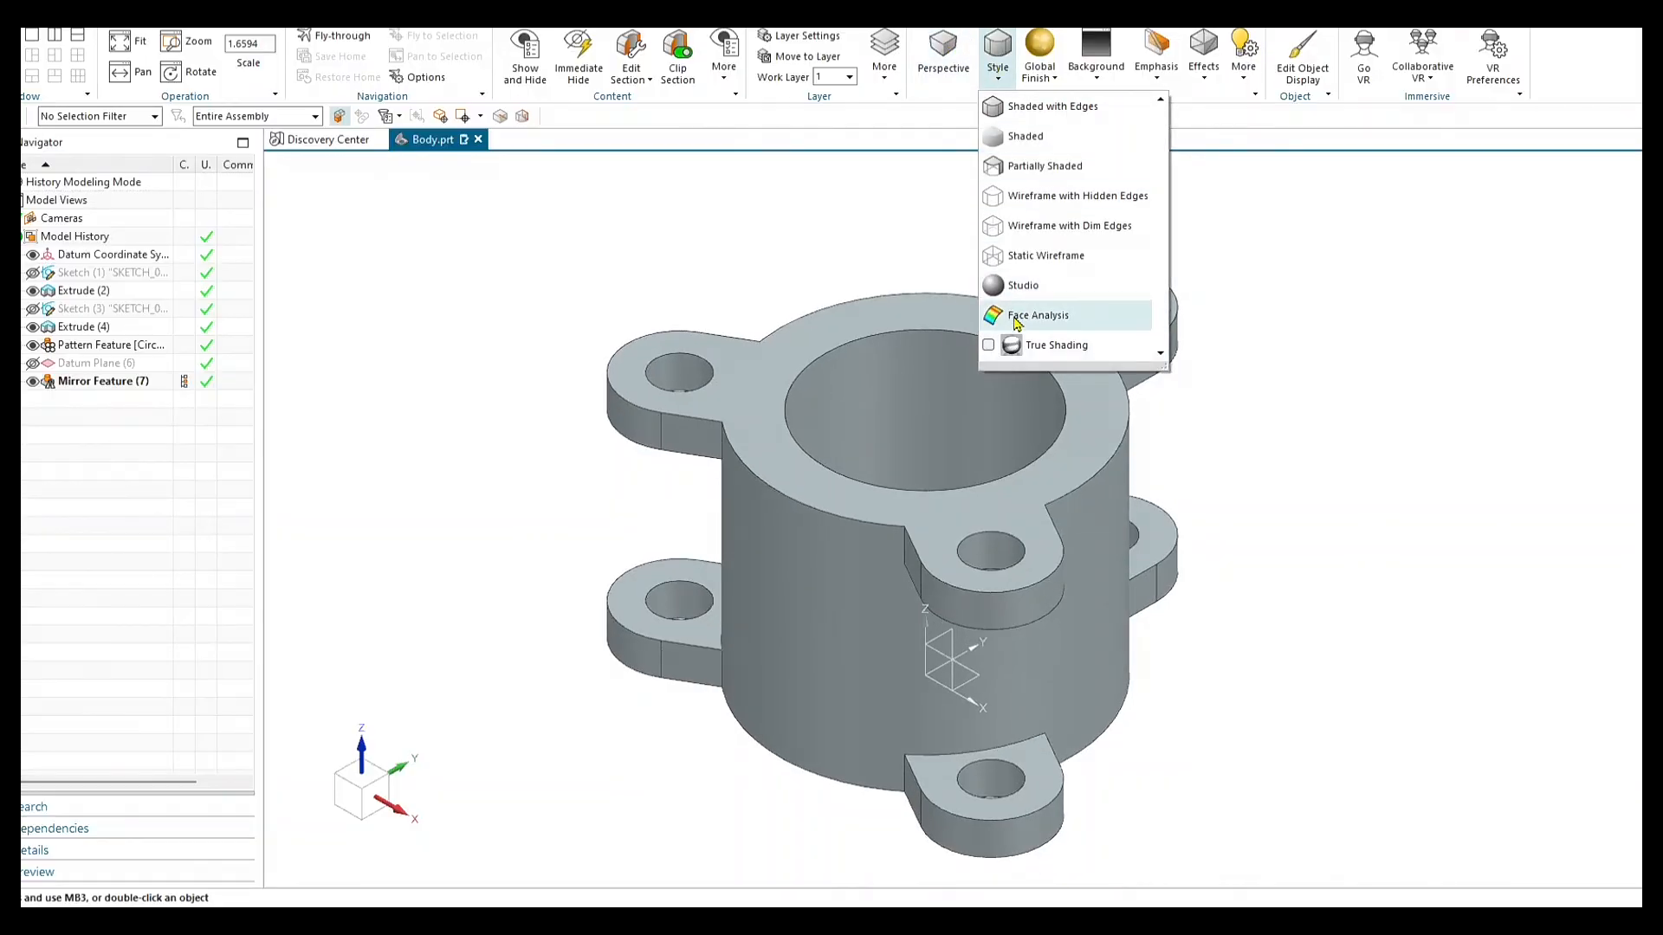
pyautogui.click(1027, 138)
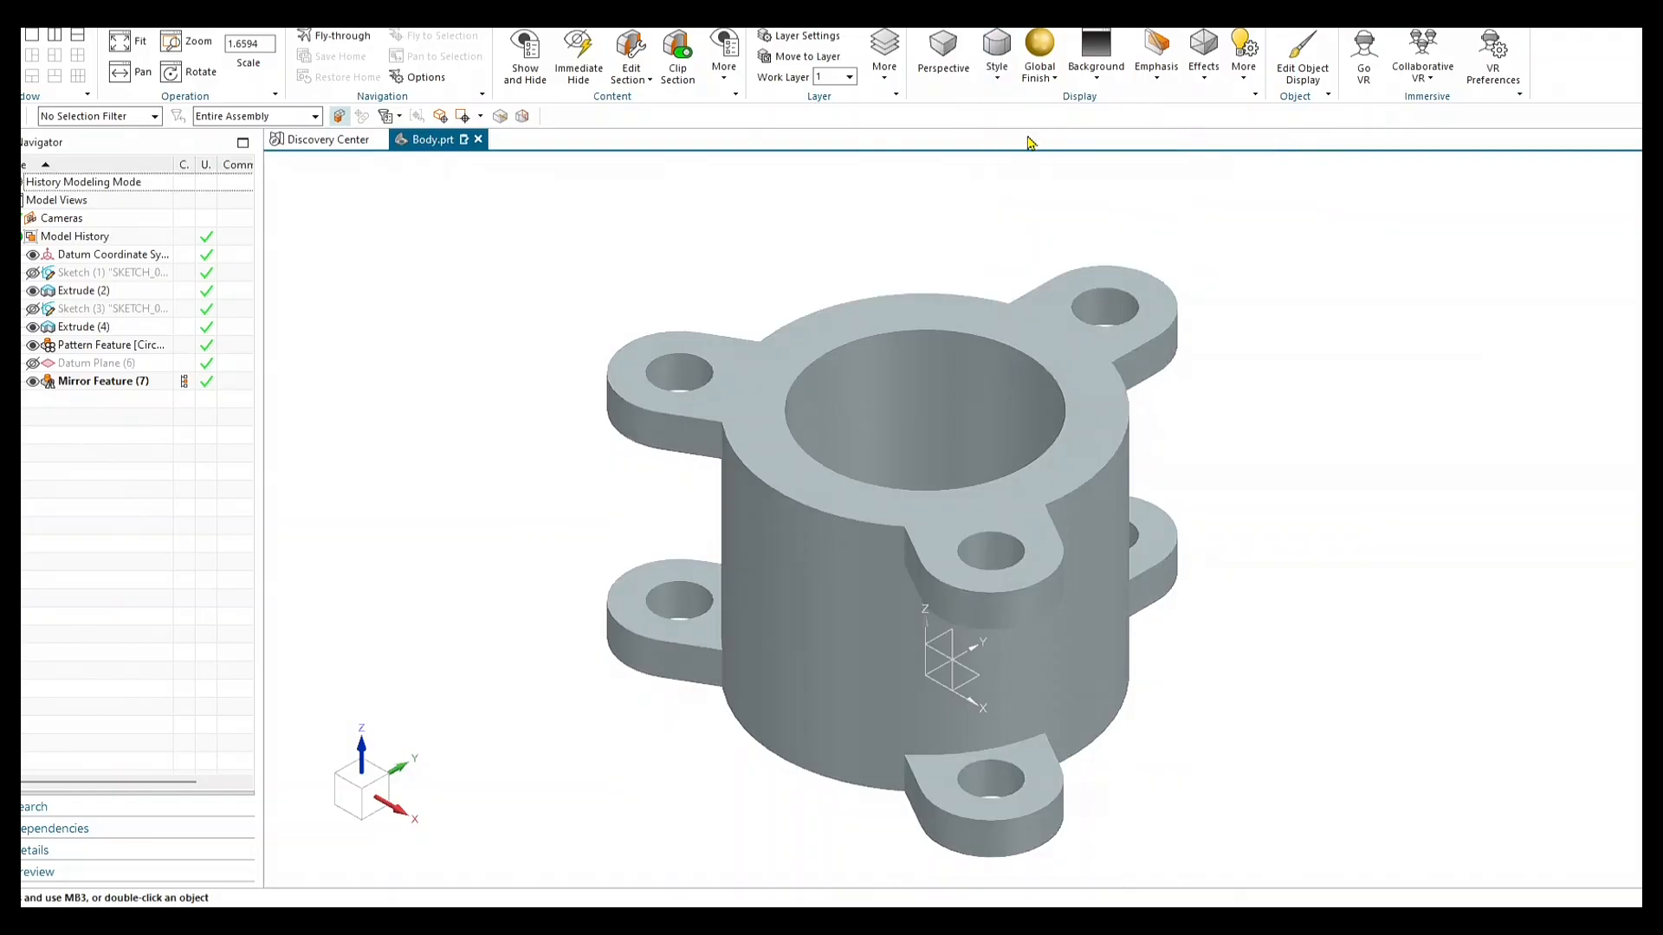
pyautogui.click(997, 60)
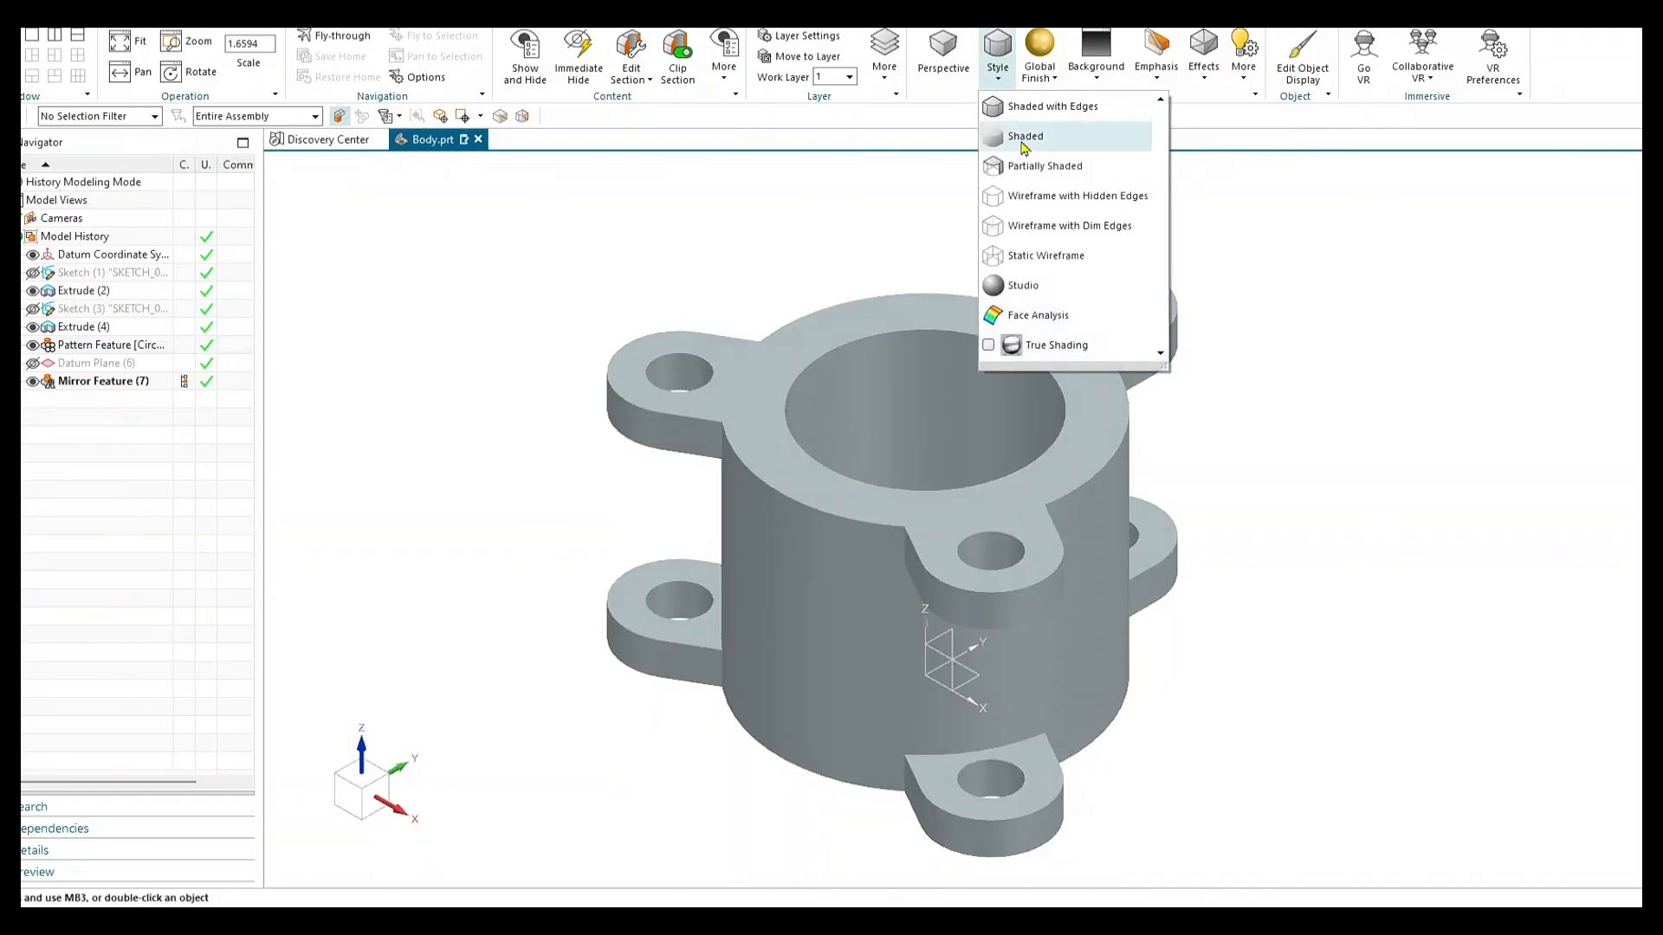
pyautogui.click(1023, 166)
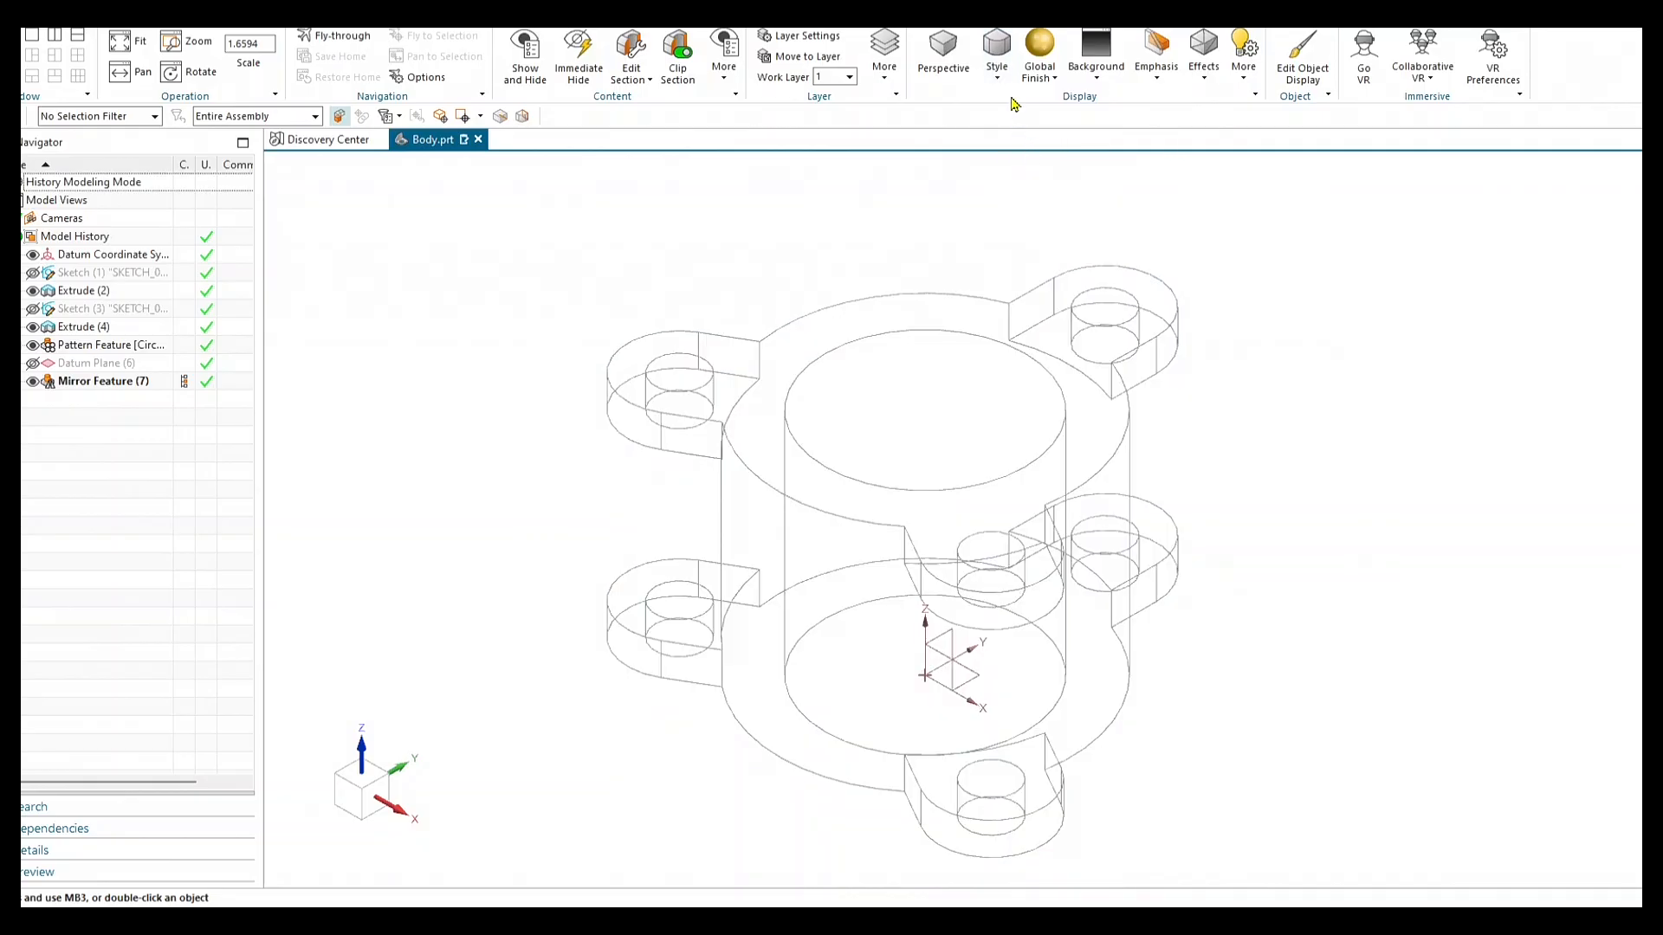
pyautogui.click(998, 61)
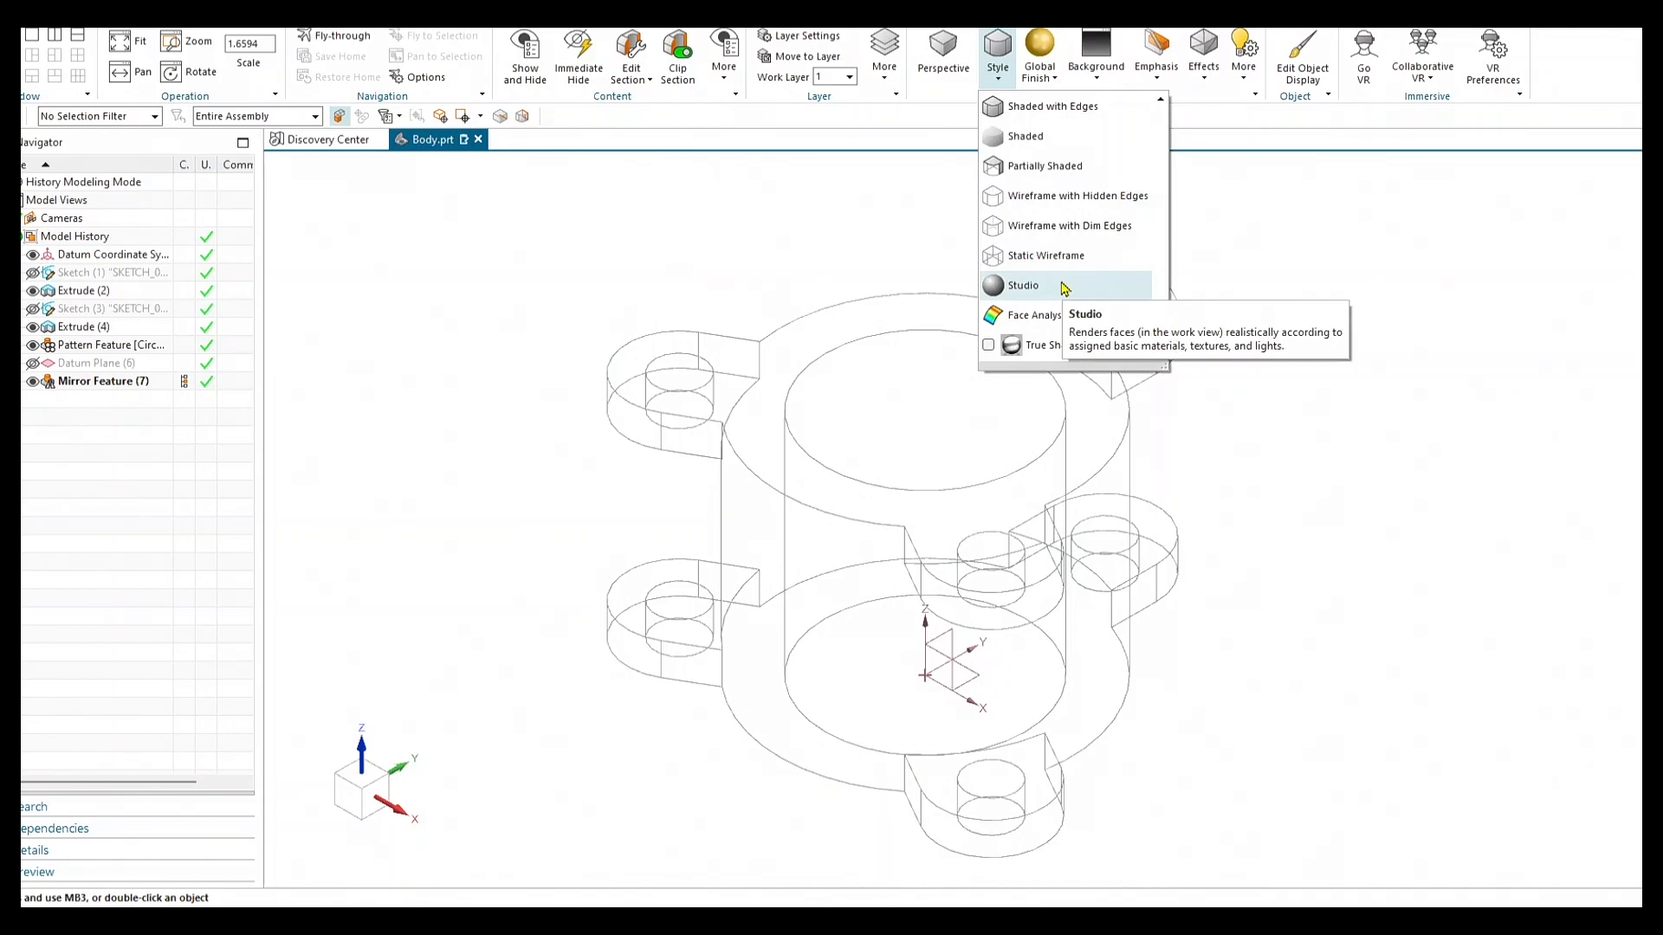
pyautogui.click(1064, 286)
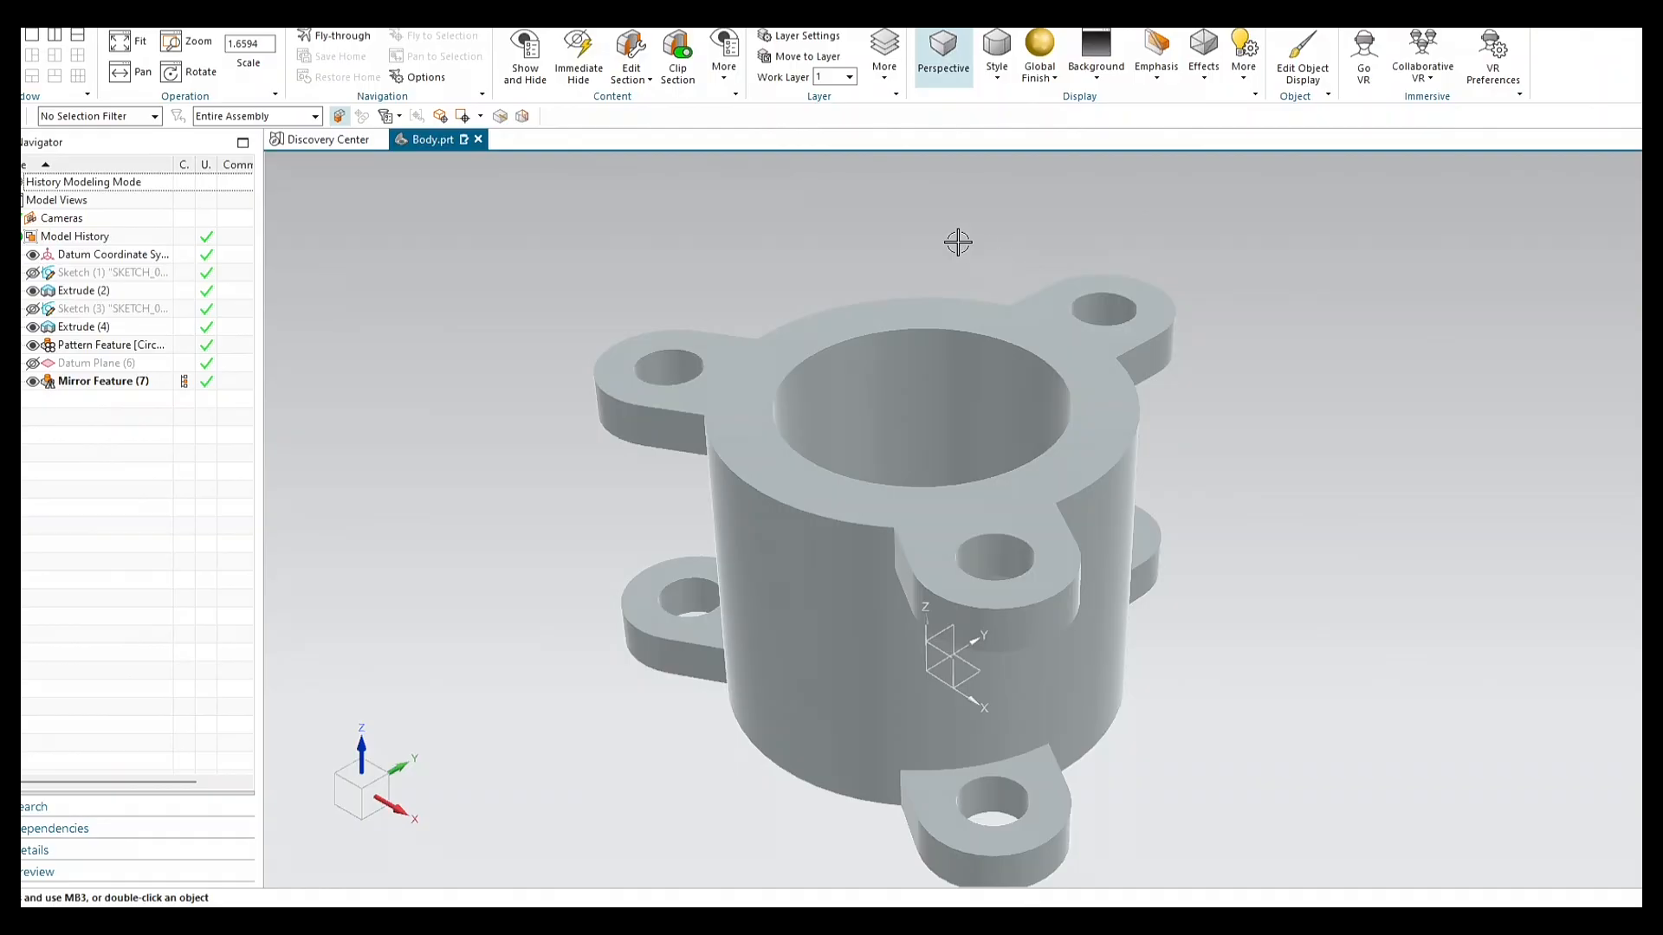
# Turn on True Shading and view the rendered body from a lower angle.
pyautogui.moveTo(950, 268)
pyautogui.mouseDown(button='middle')
pyautogui.moveTo(977, 240)
pyautogui.moveTo(962, 272)
pyautogui.moveTo(973, 256)
pyautogui.mouseUp(button='middle')
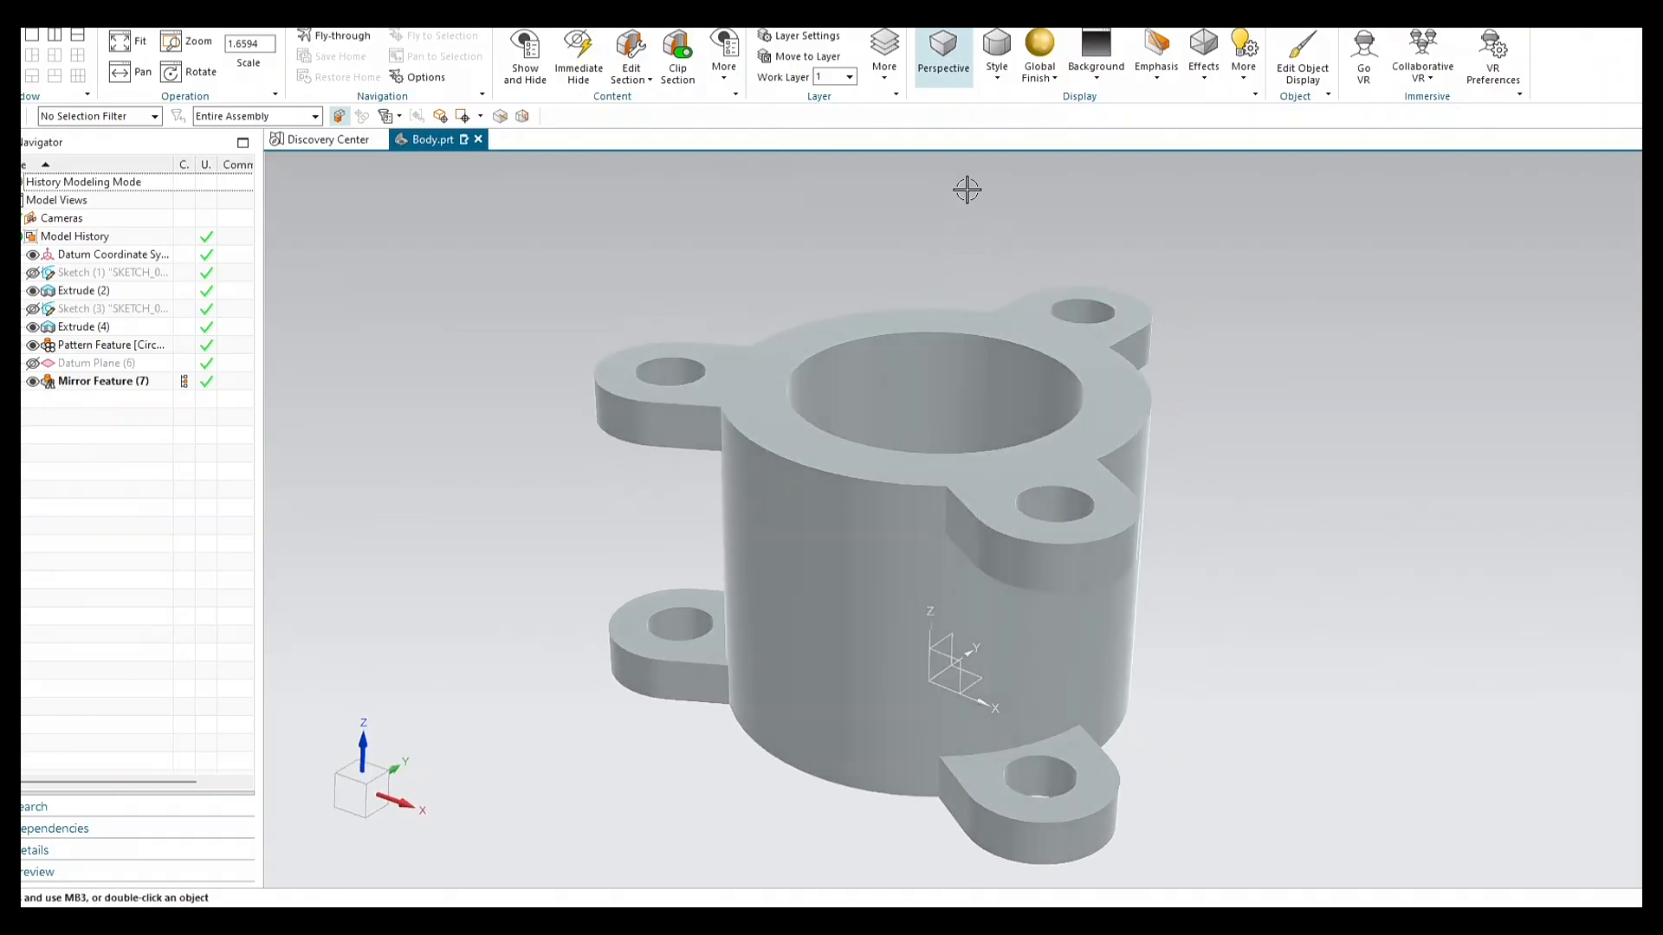
pyautogui.click(998, 79)
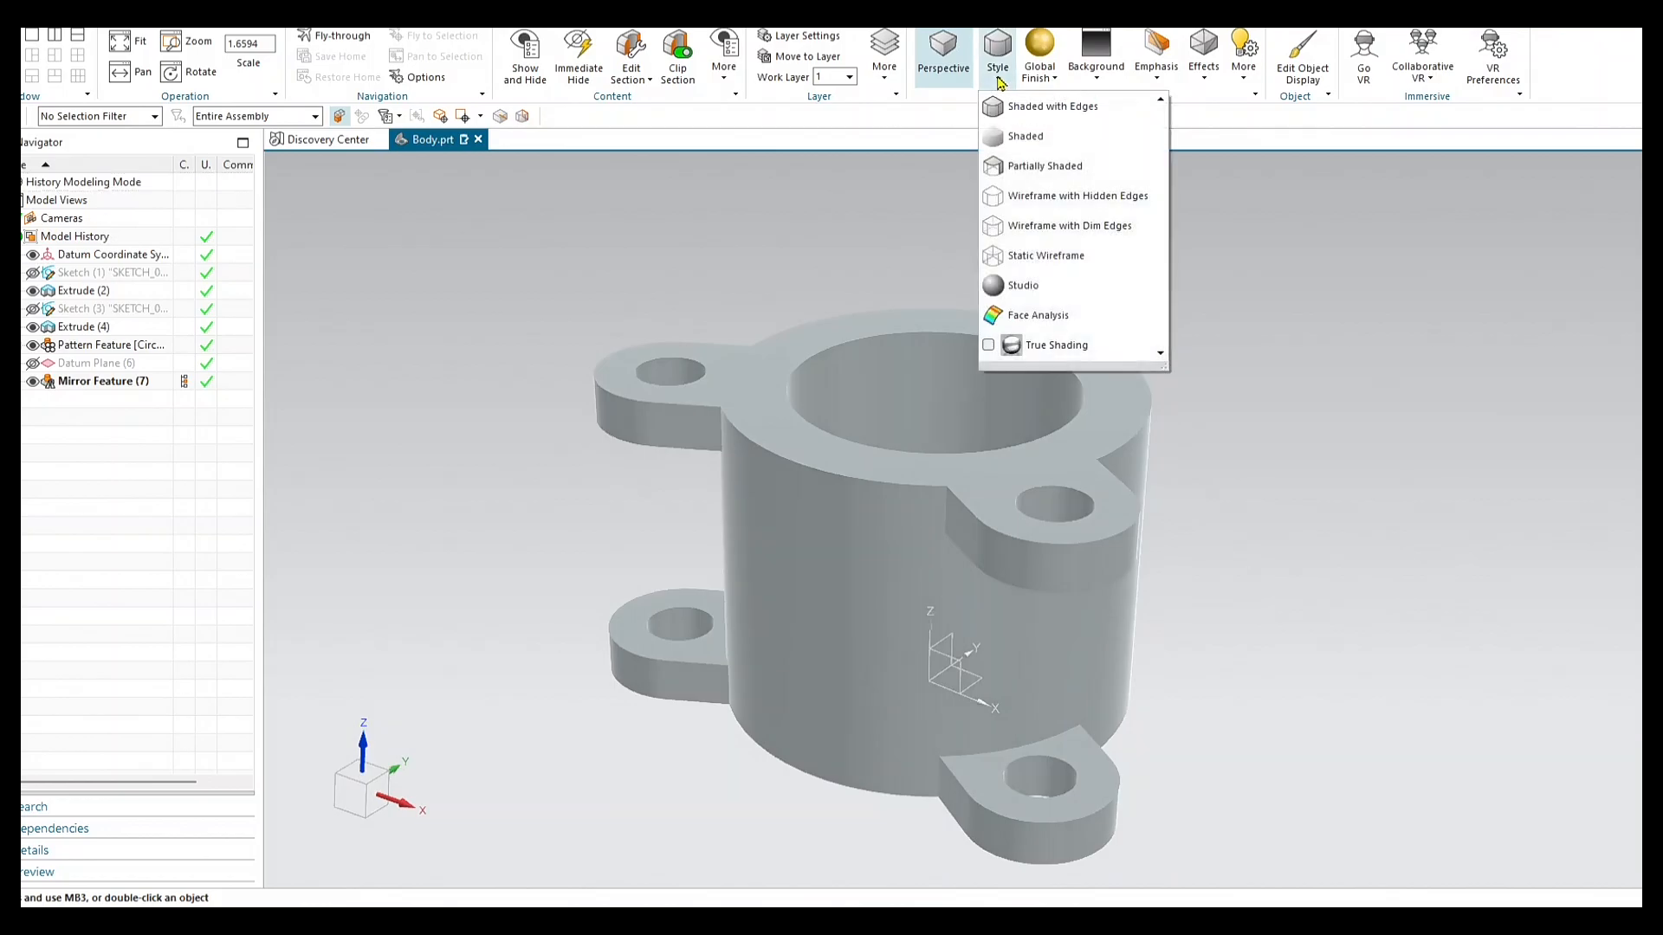
pyautogui.click(944, 76)
pyautogui.click(999, 79)
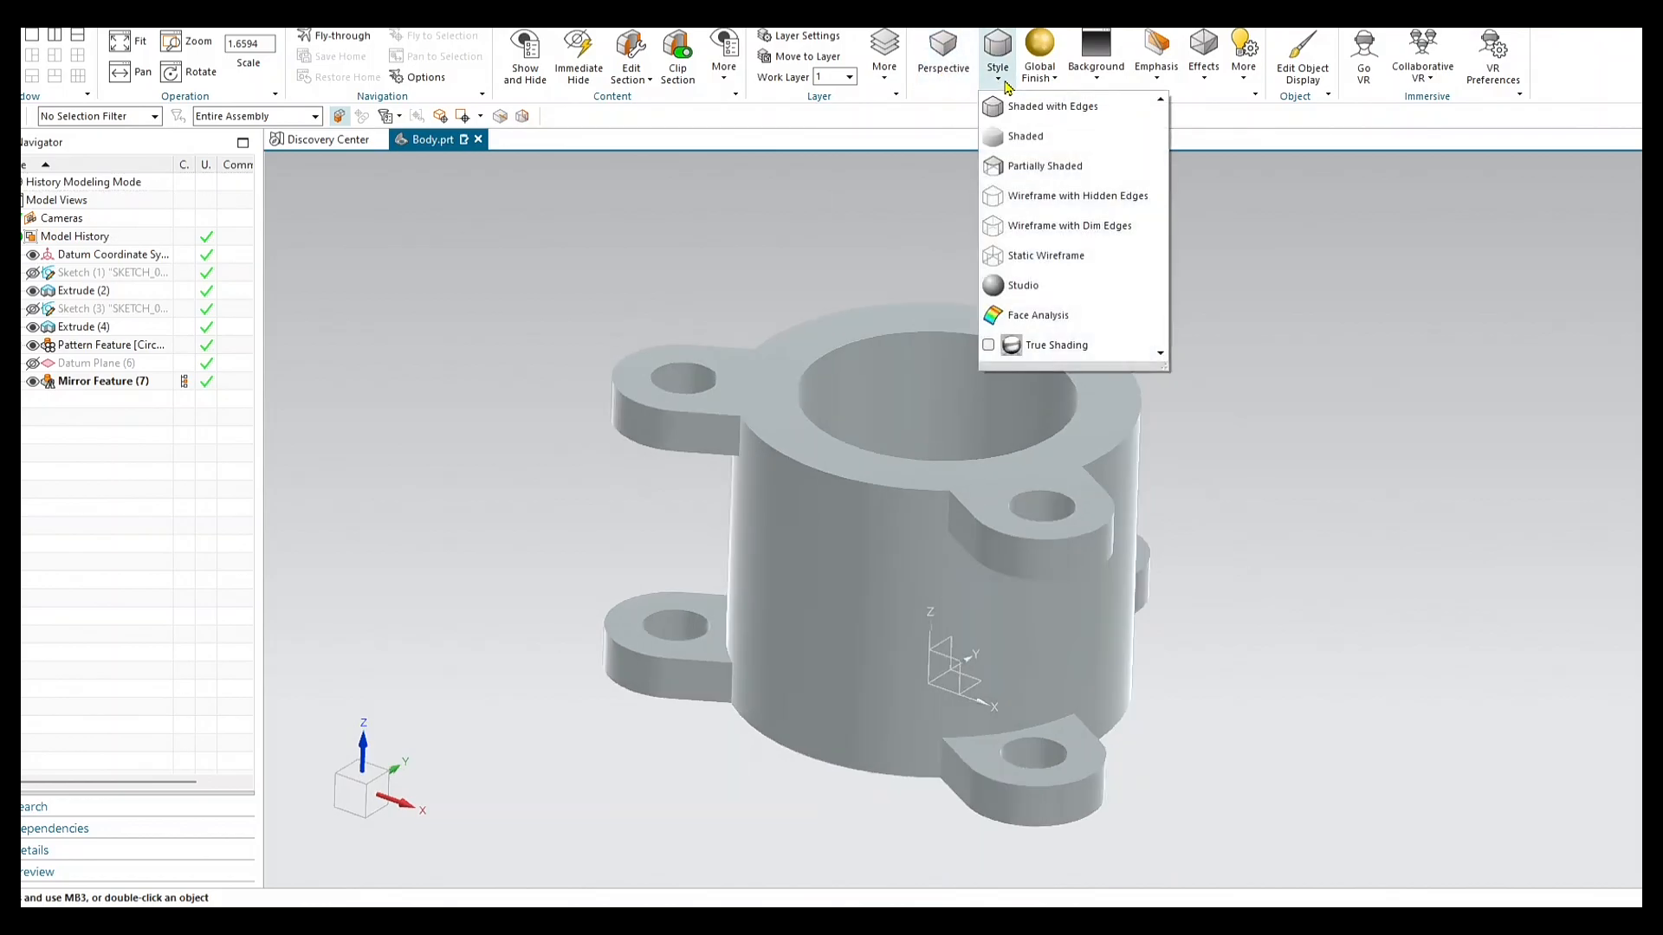
pyautogui.click(1056, 347)
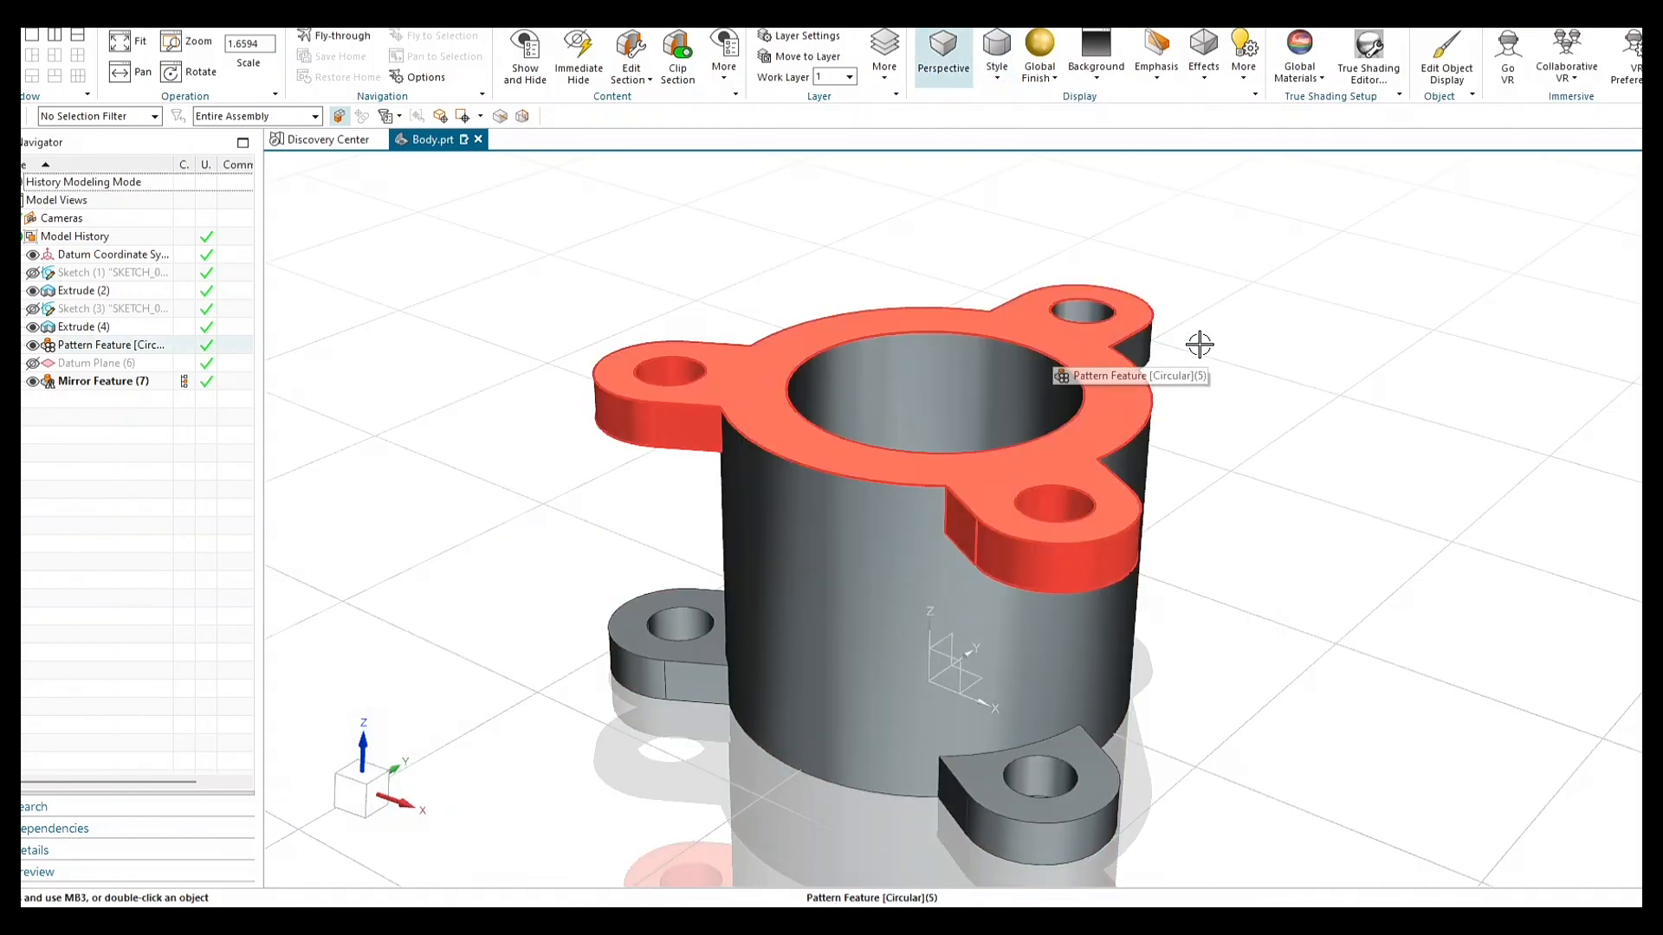
pyautogui.moveTo(1243, 475)
pyautogui.mouseDown(button='middle')
pyautogui.moveTo(1262, 419)
pyautogui.moveTo(1247, 501)
pyautogui.moveTo(1274, 526)
pyautogui.moveTo(1296, 483)
pyautogui.moveTo(1251, 465)
pyautogui.mouseUp(button='middle')
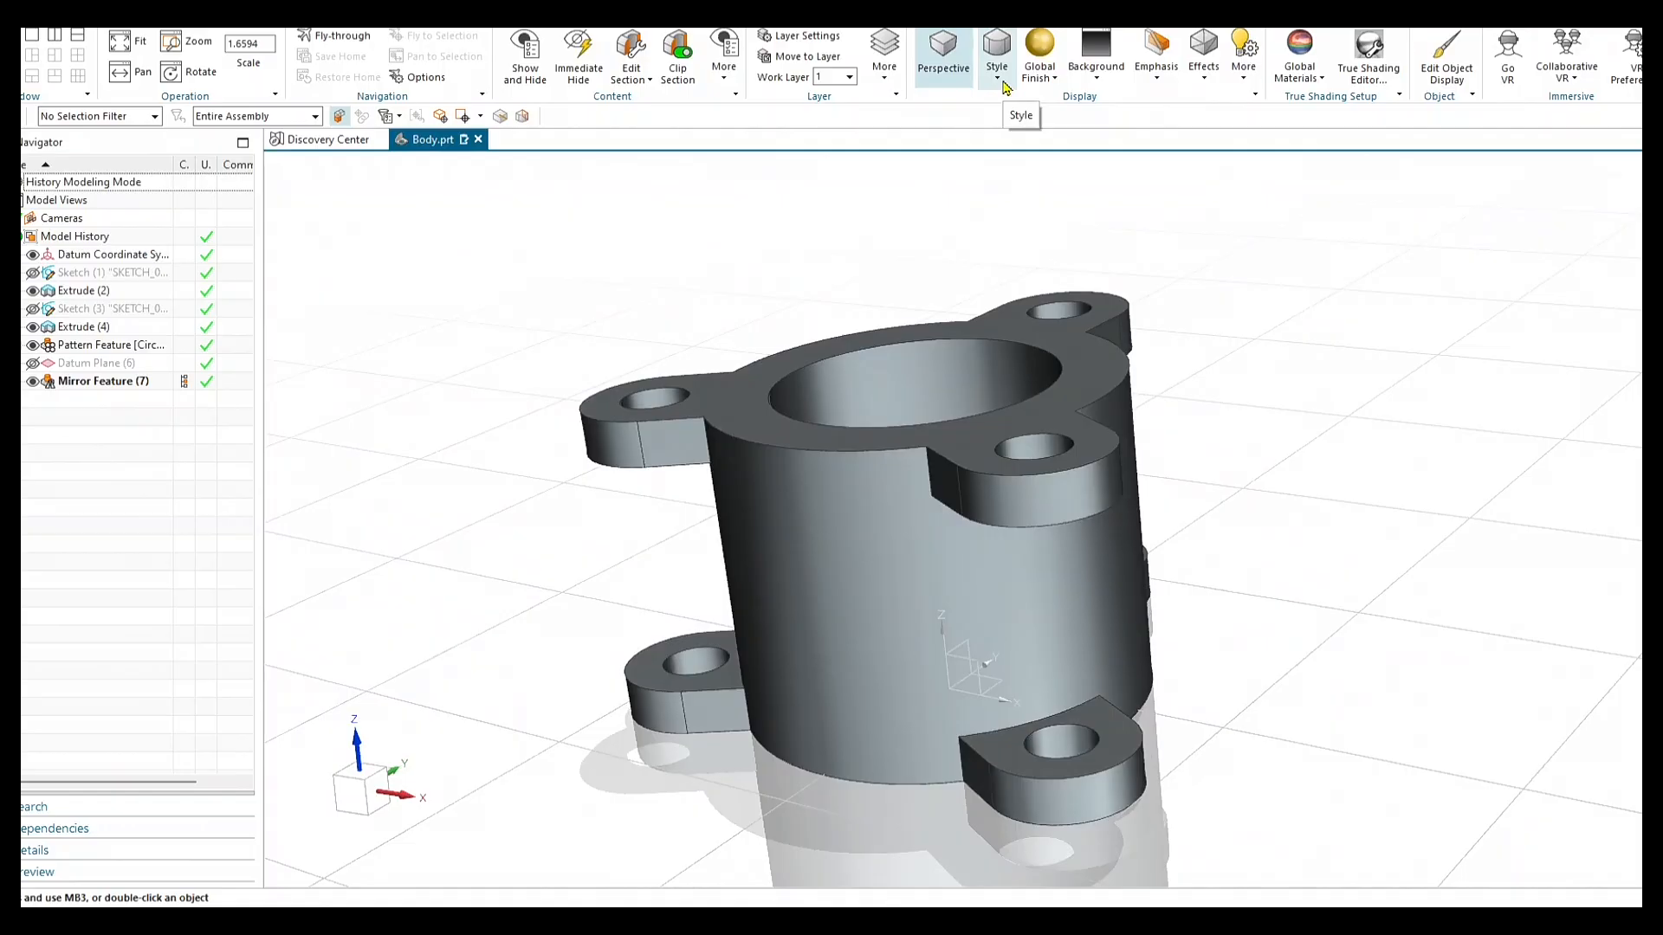
# Switch the view to parallel projection and turn off True Shading.
pyautogui.click(950, 71)
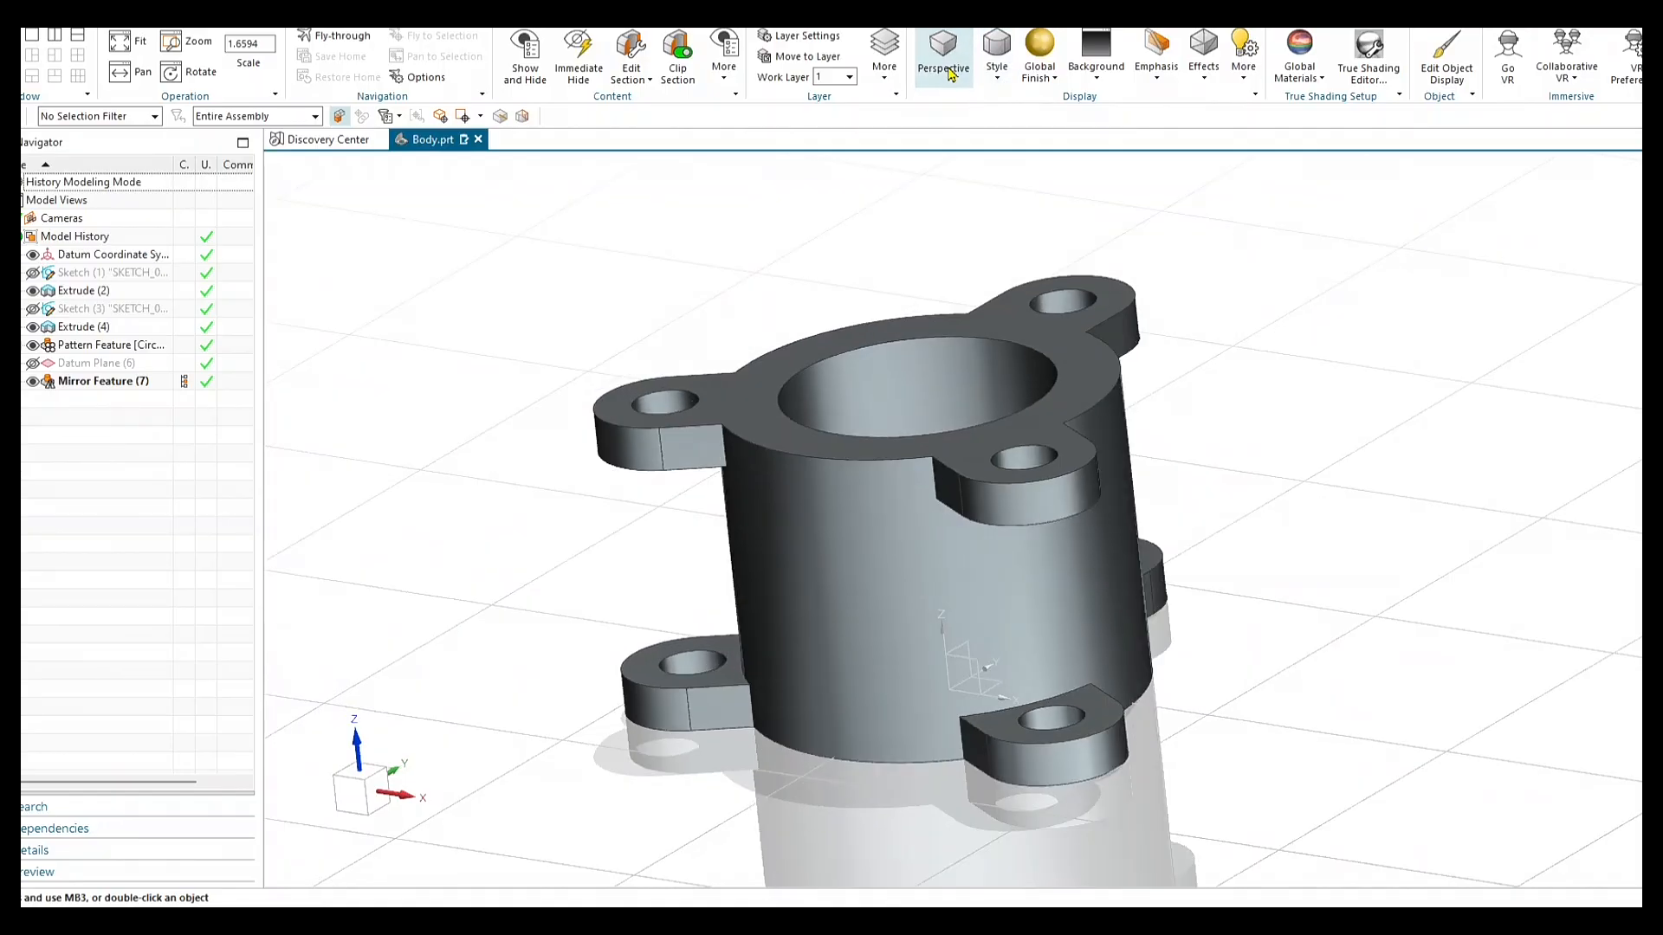
pyautogui.click(997, 69)
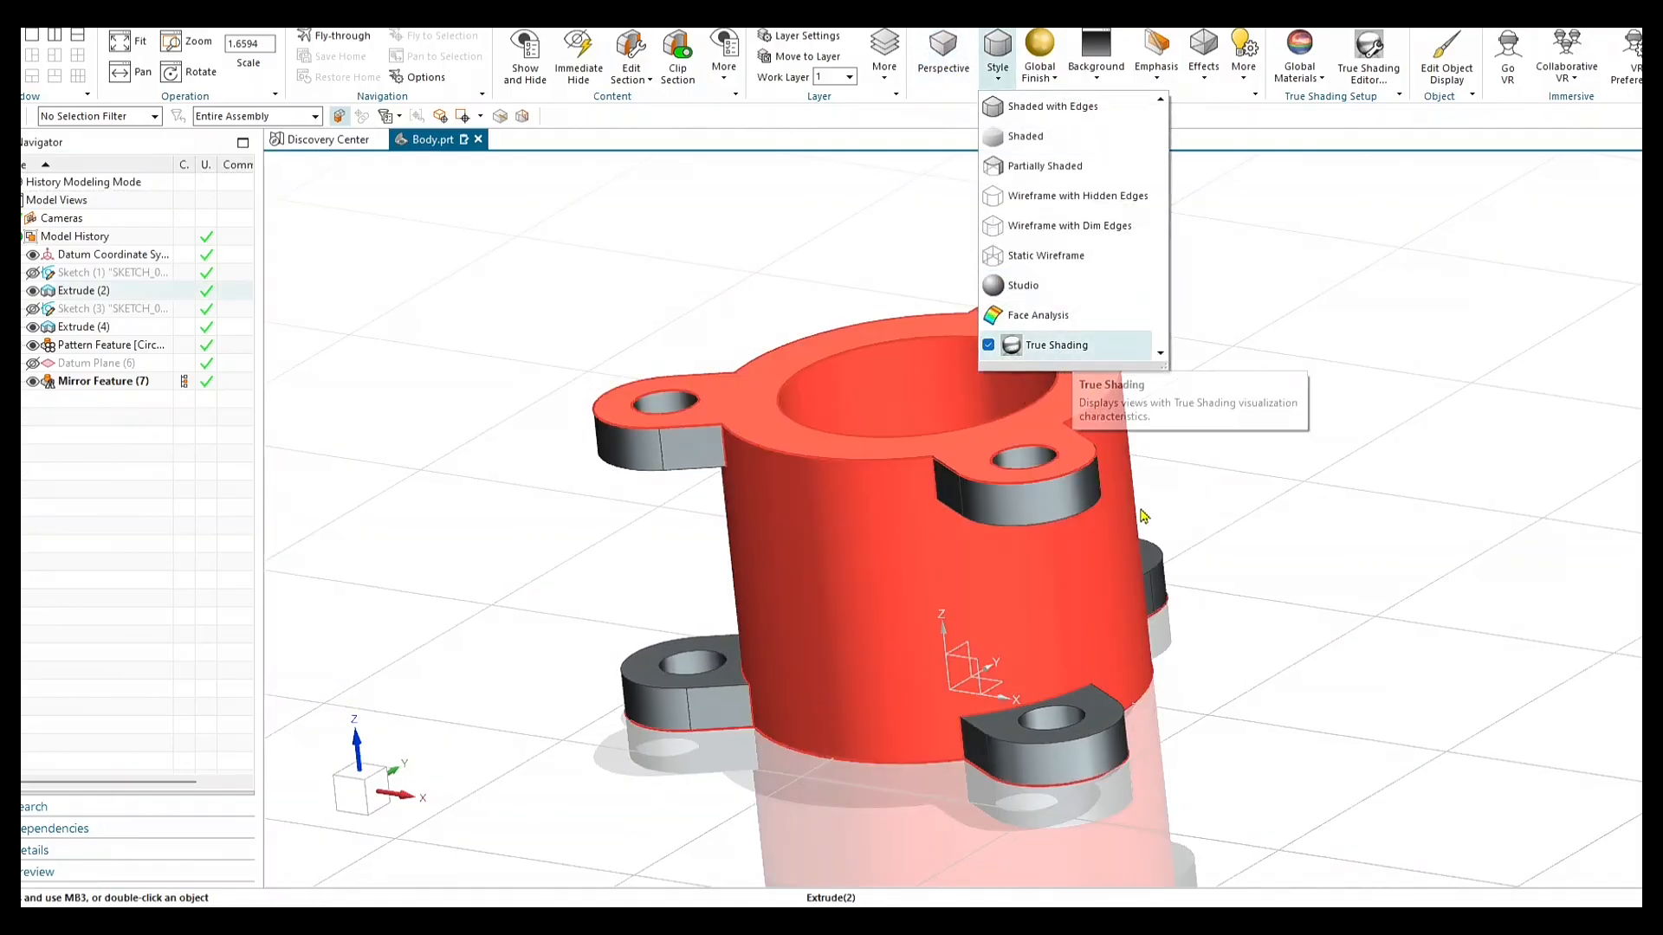
pyautogui.click(1057, 344)
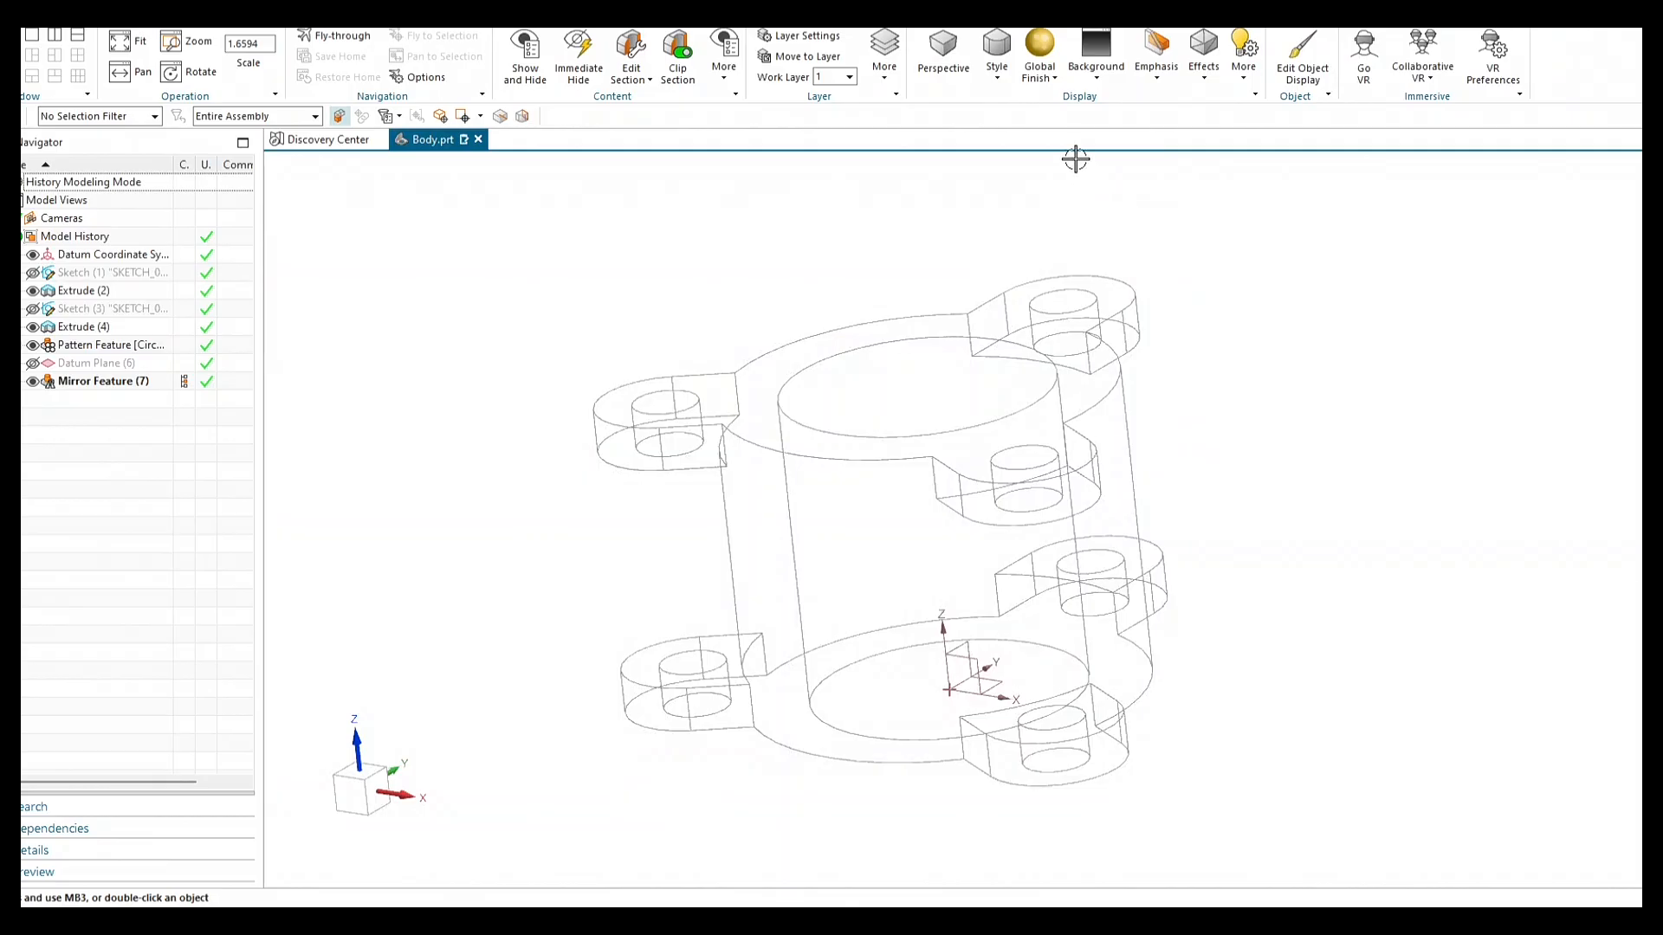
# Turn True Shading back on and examine the rendered body from another angle.
pyautogui.click(996, 52)
pyautogui.click(1101, 343)
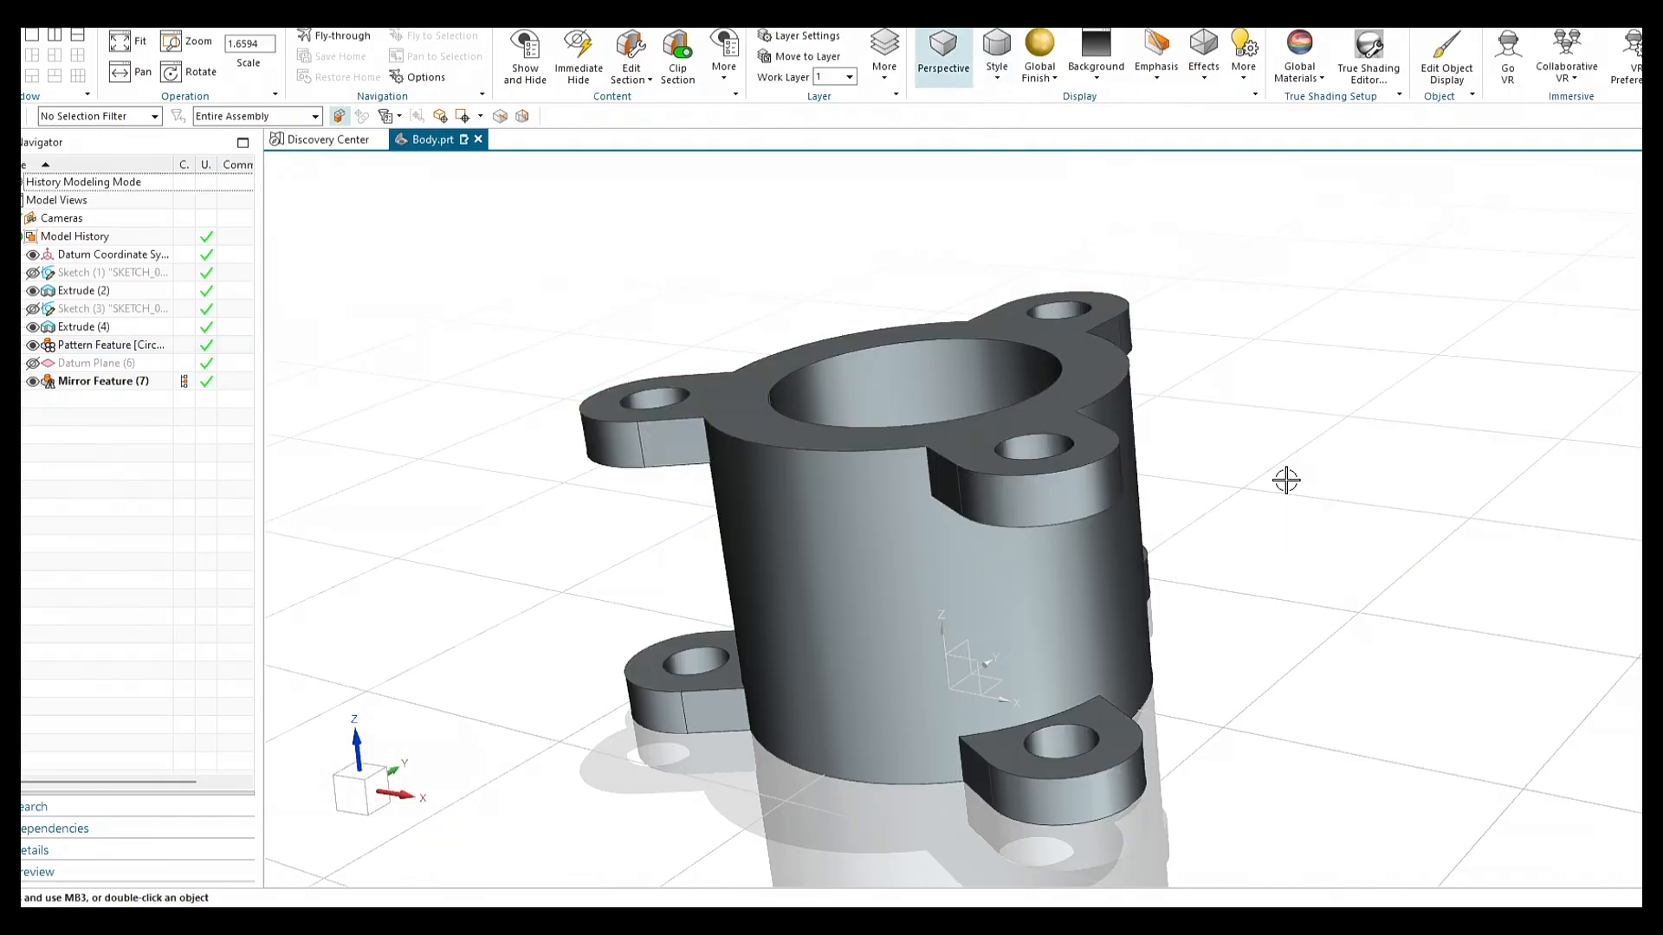
pyautogui.moveTo(1285, 479); pyautogui.dragTo(1318, 487, button='middle')
pyautogui.scroll(-3, 1312, 496)
pyautogui.scroll(3, 1312, 496)
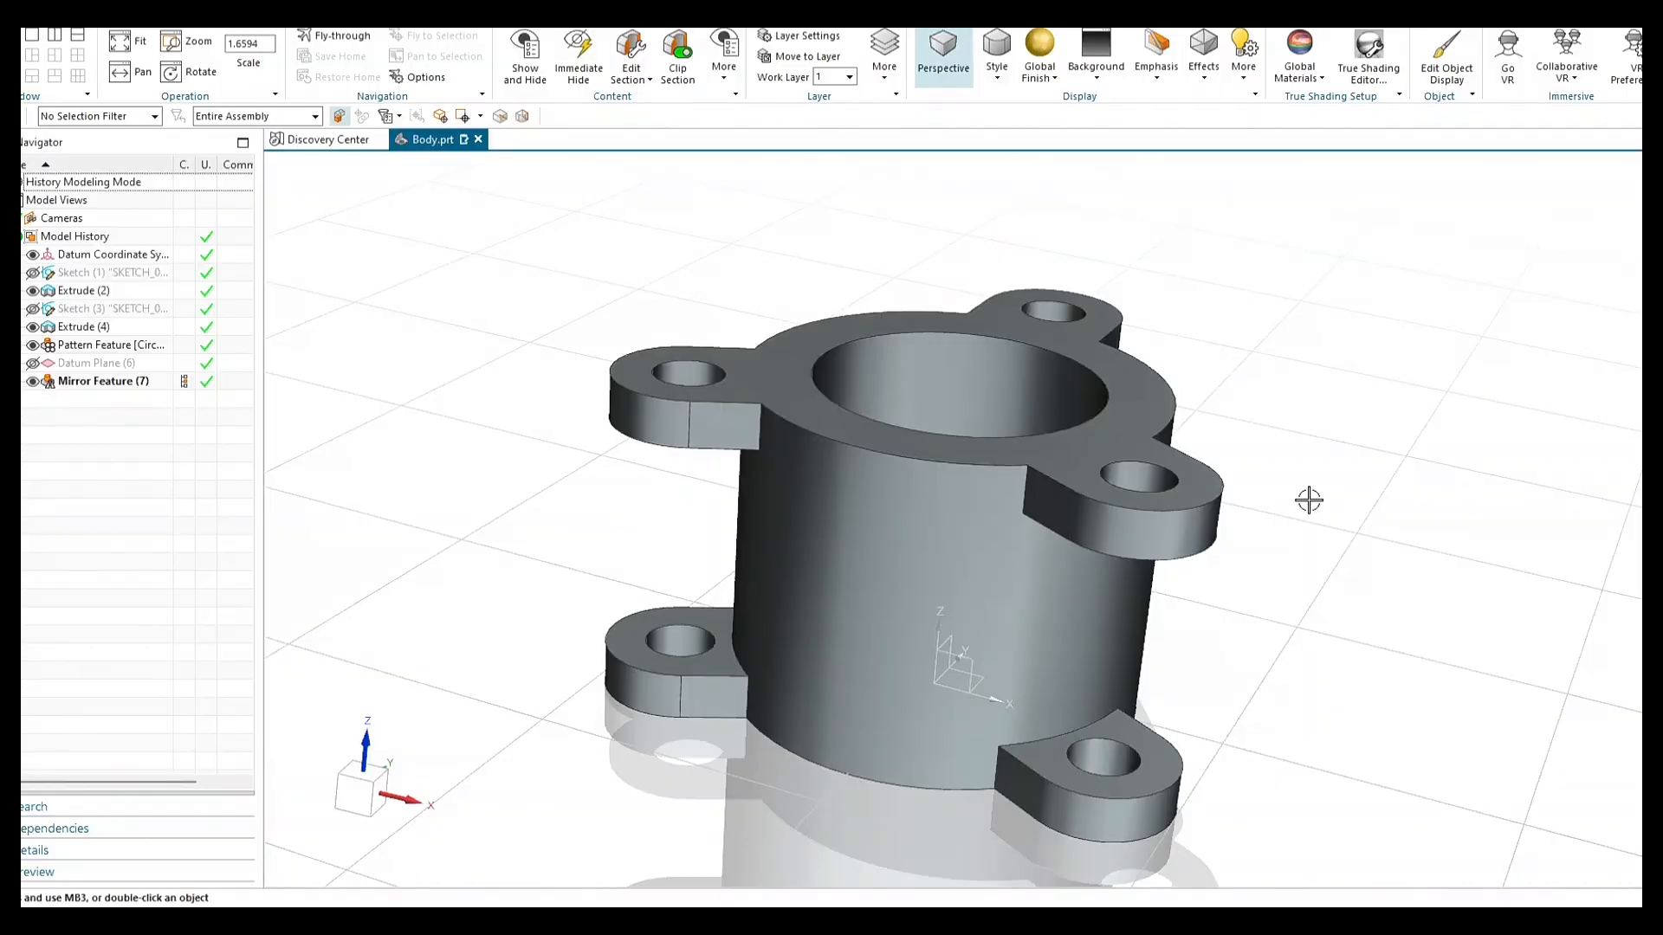
# Try the Dark Gray background for the rendered view and return to White.
pyautogui.click(996, 68)
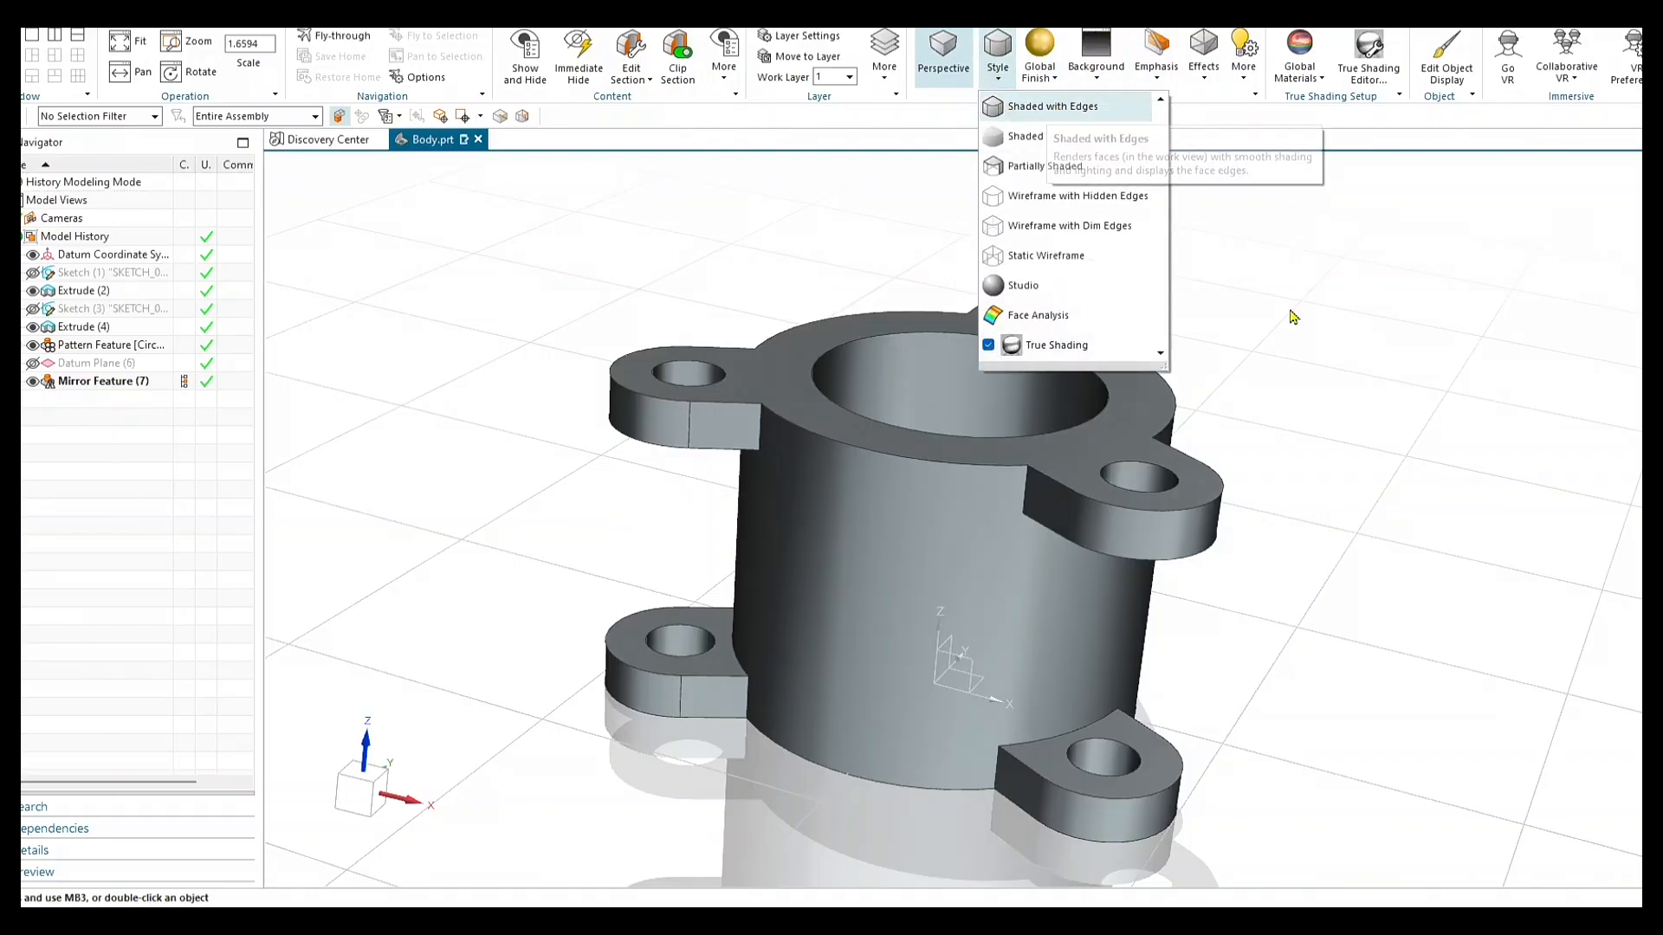
pyautogui.click(1034, 64)
pyautogui.click(1031, 62)
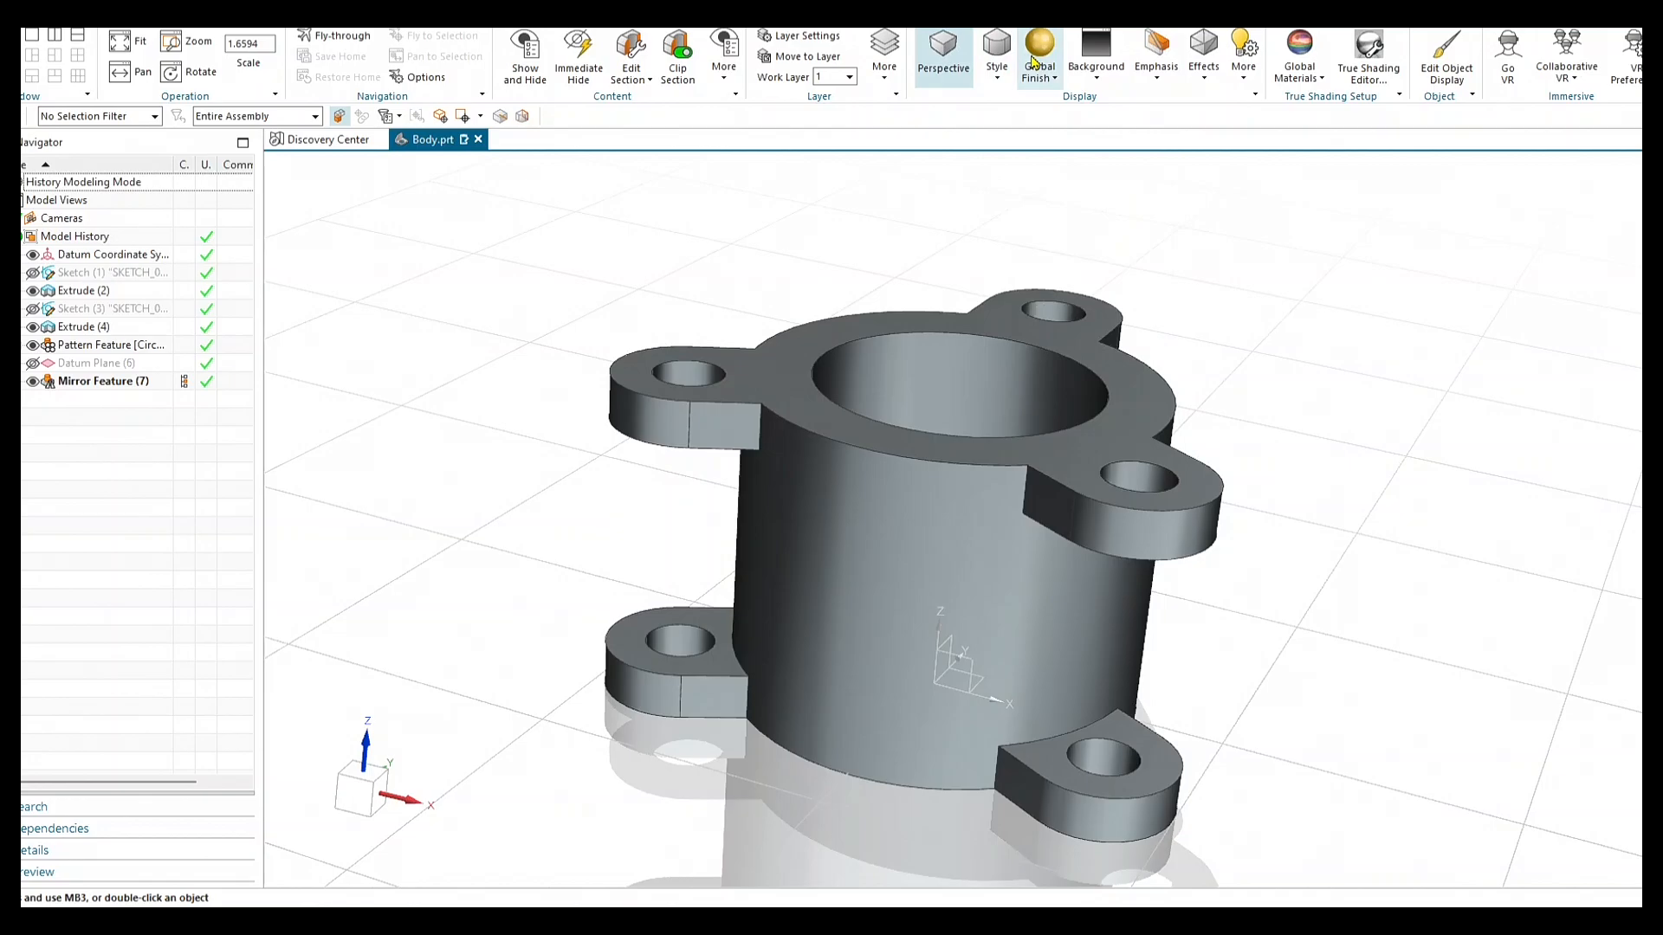
pyautogui.click(1042, 62)
pyautogui.click(1108, 61)
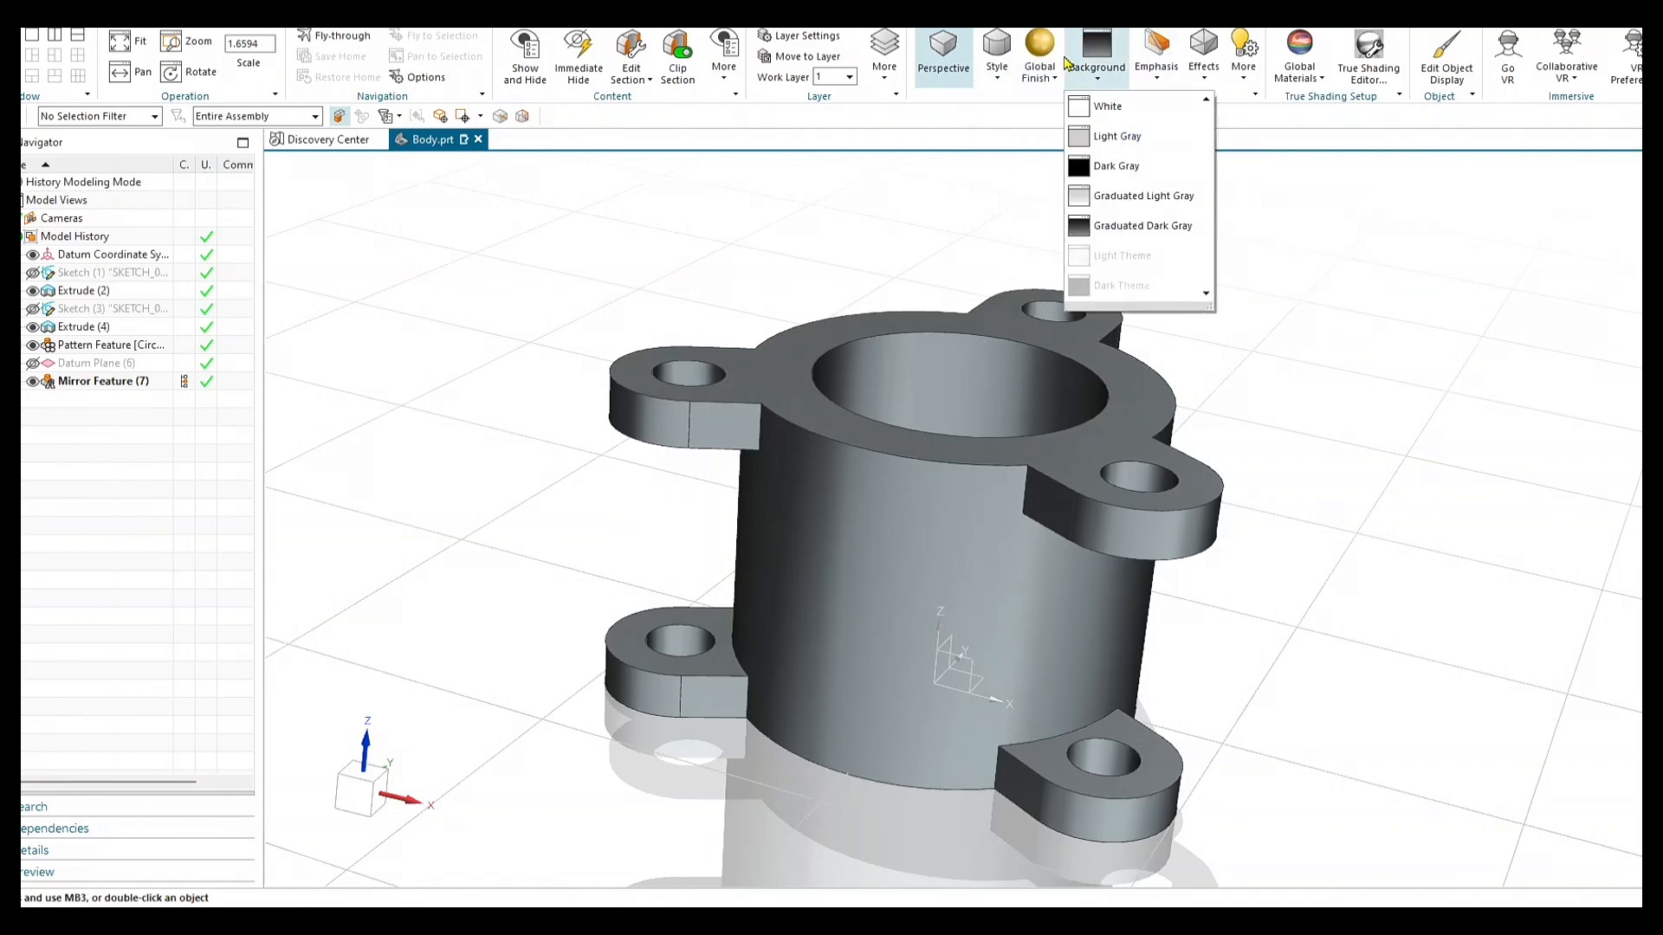
pyautogui.click(1116, 61)
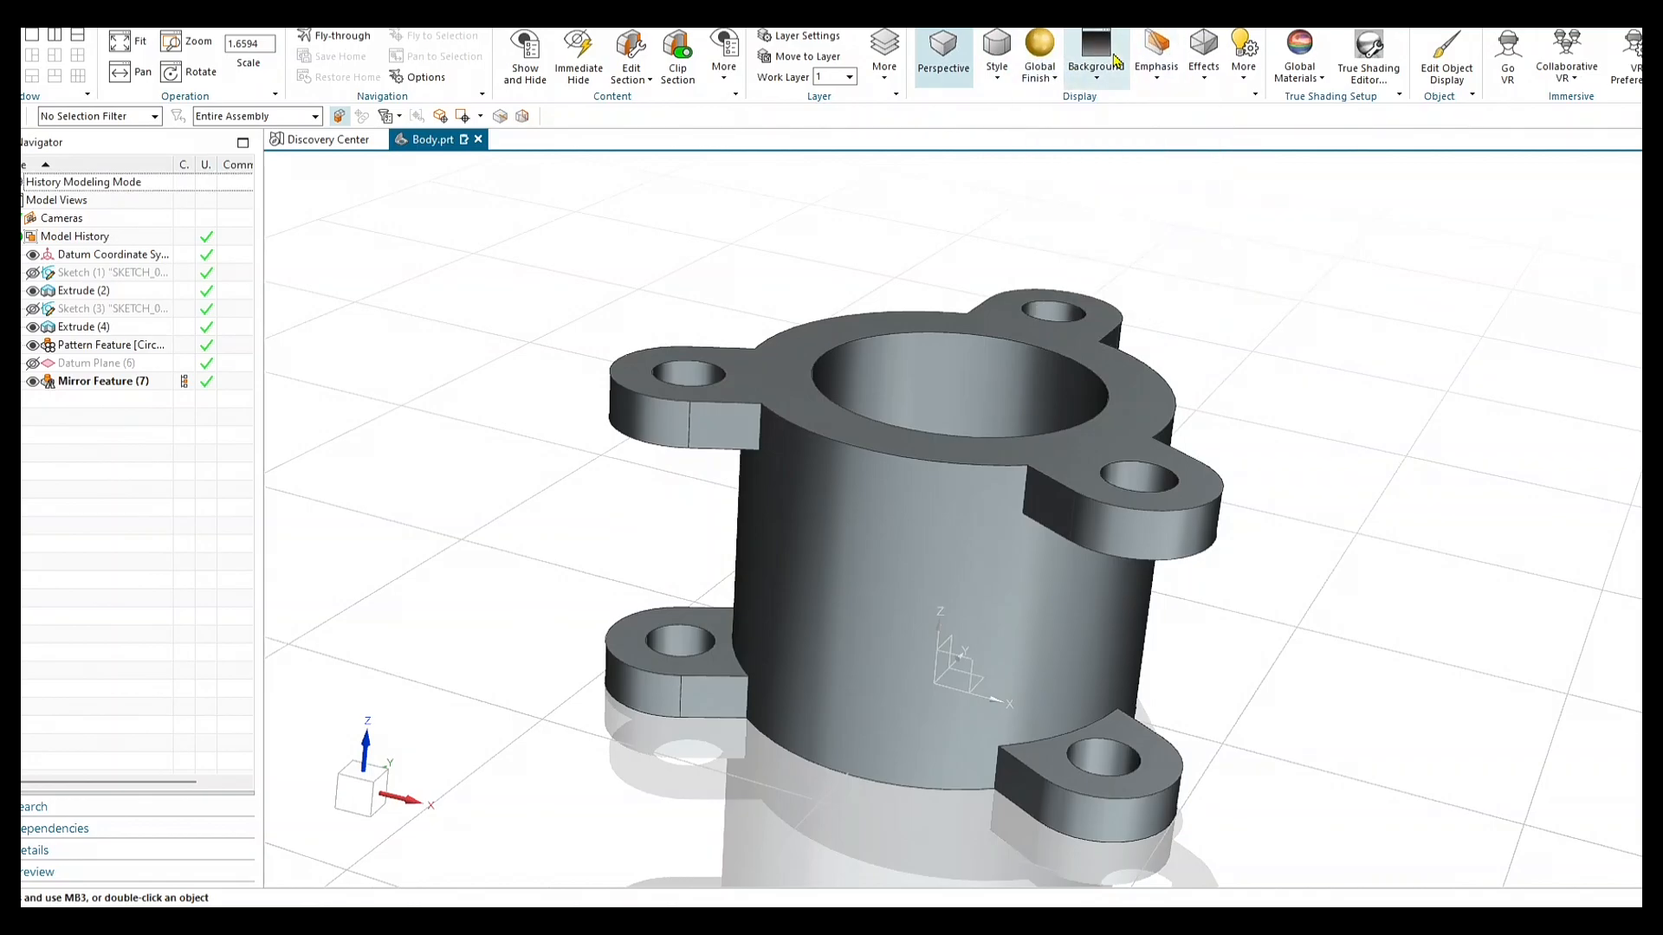
pyautogui.click(1117, 61)
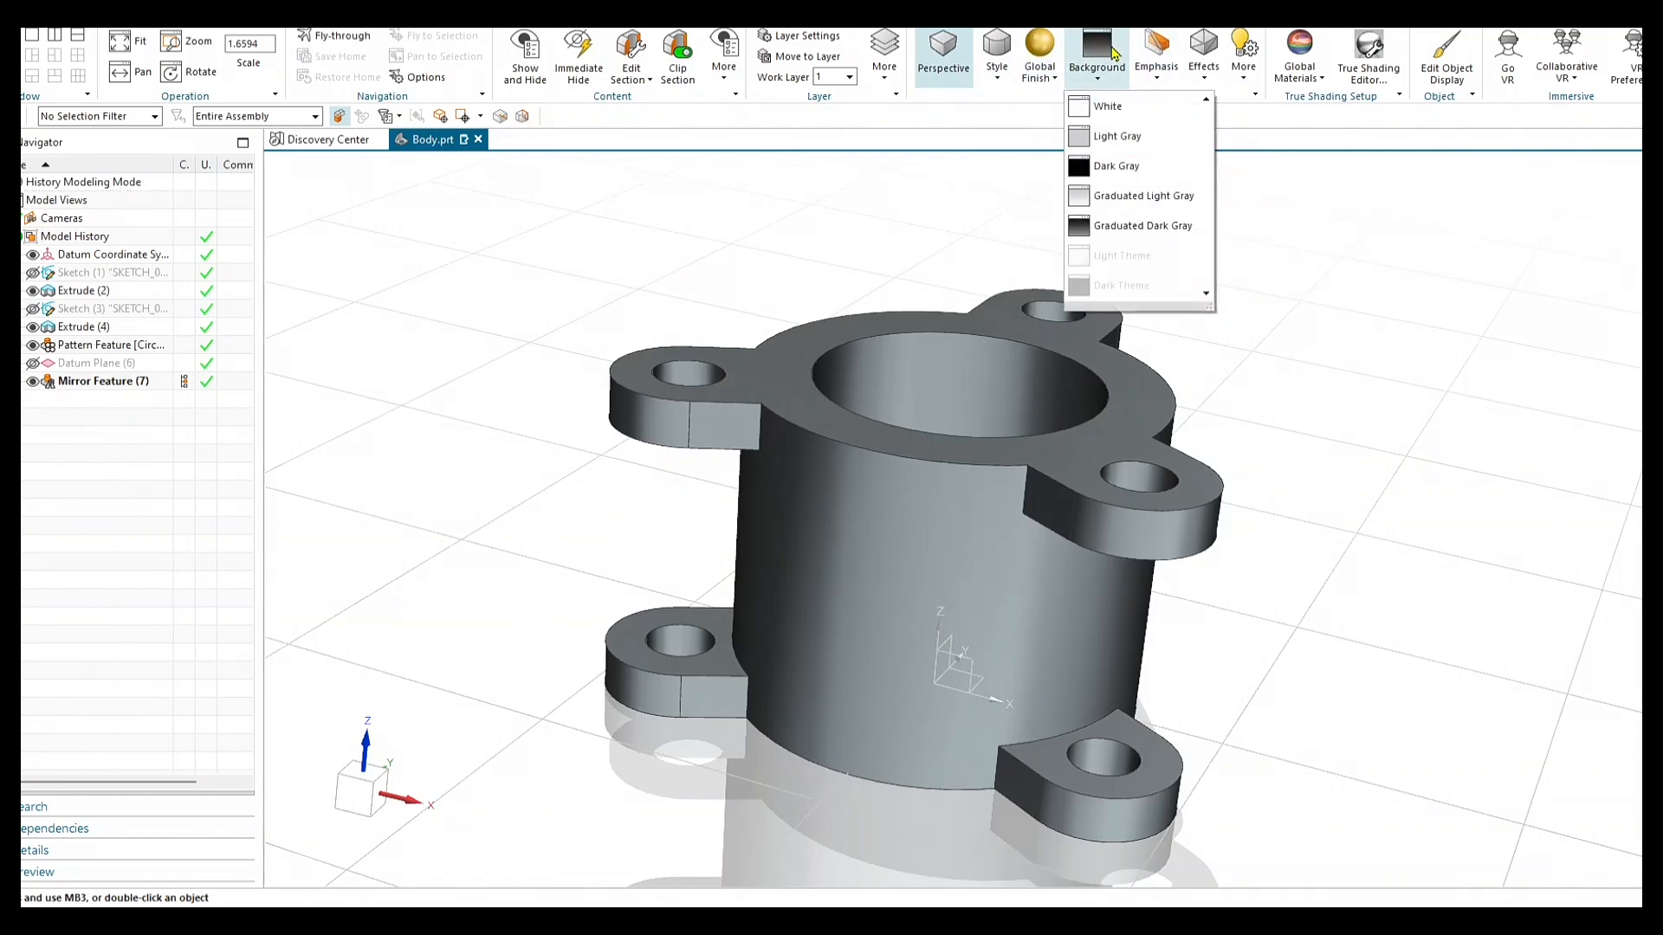
pyautogui.click(1123, 166)
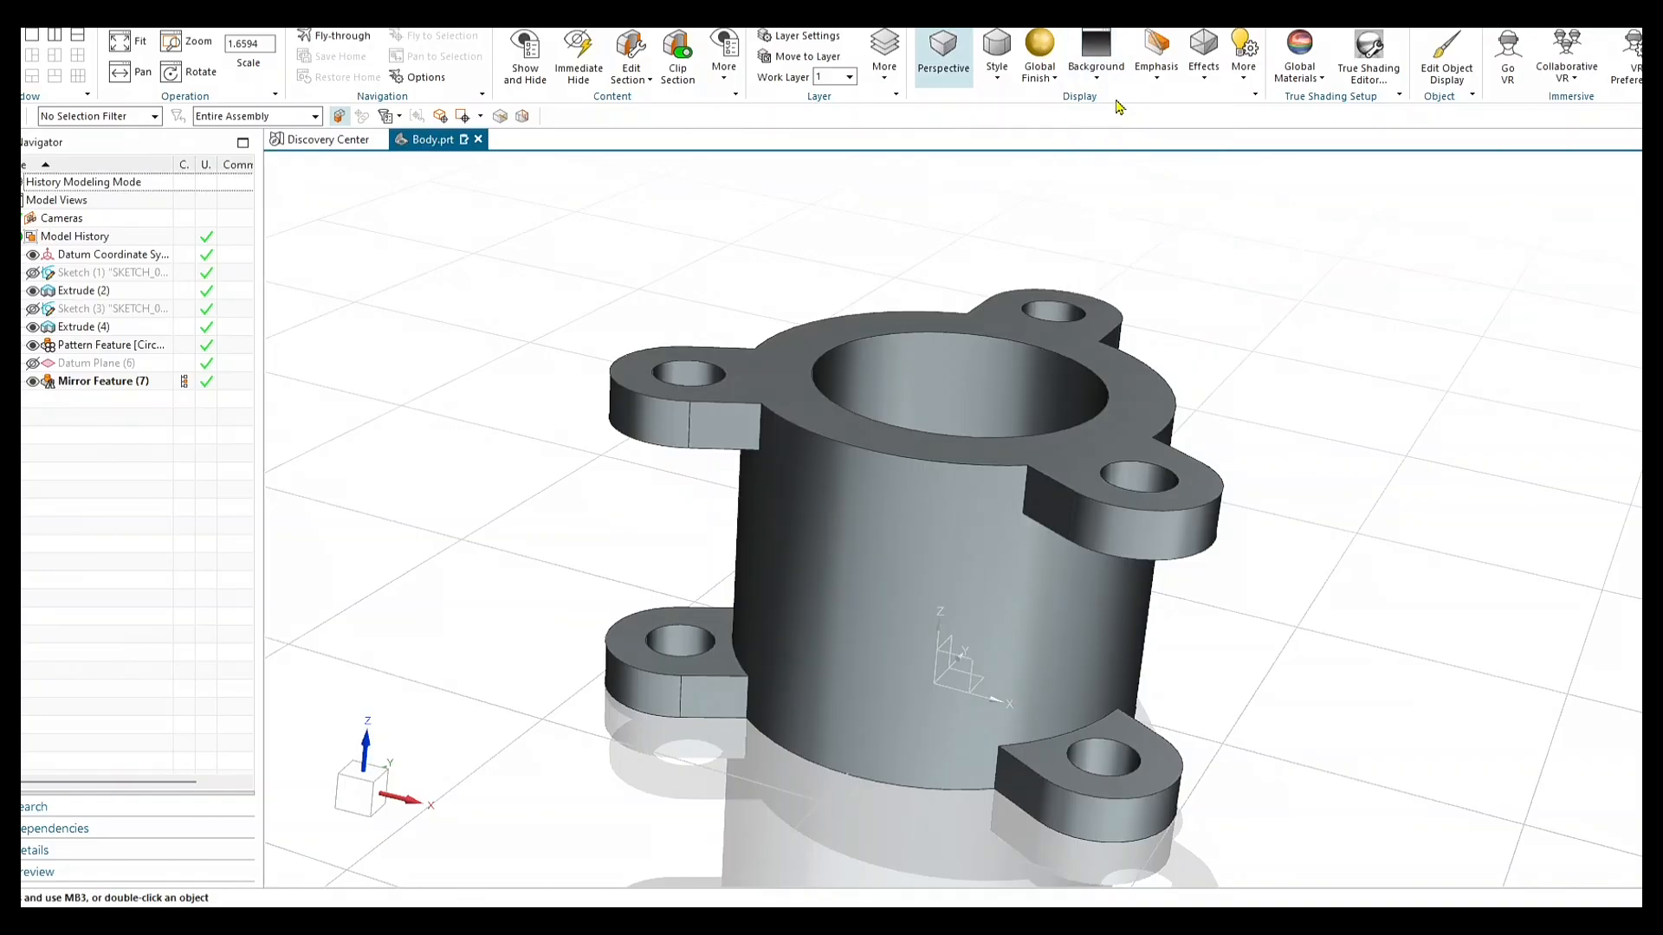
pyautogui.click(1095, 54)
pyautogui.click(1114, 109)
# Turn off the perspective projection and the True Shading display of the body.
pyautogui.click(953, 80)
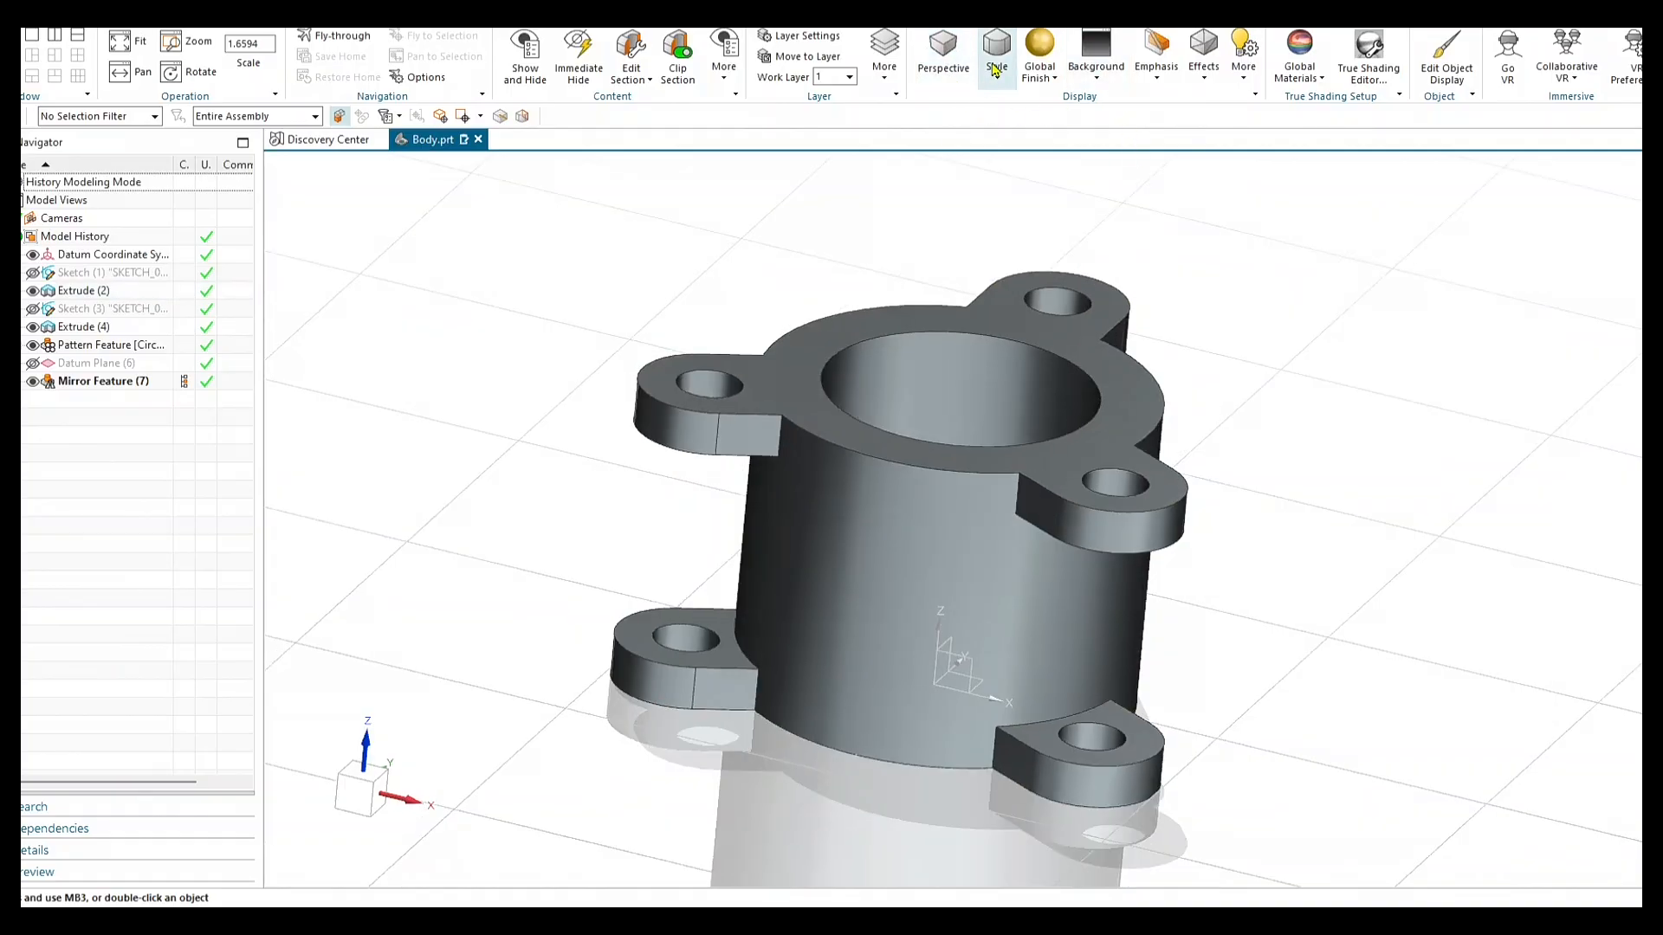
pyautogui.click(996, 70)
pyautogui.click(1054, 340)
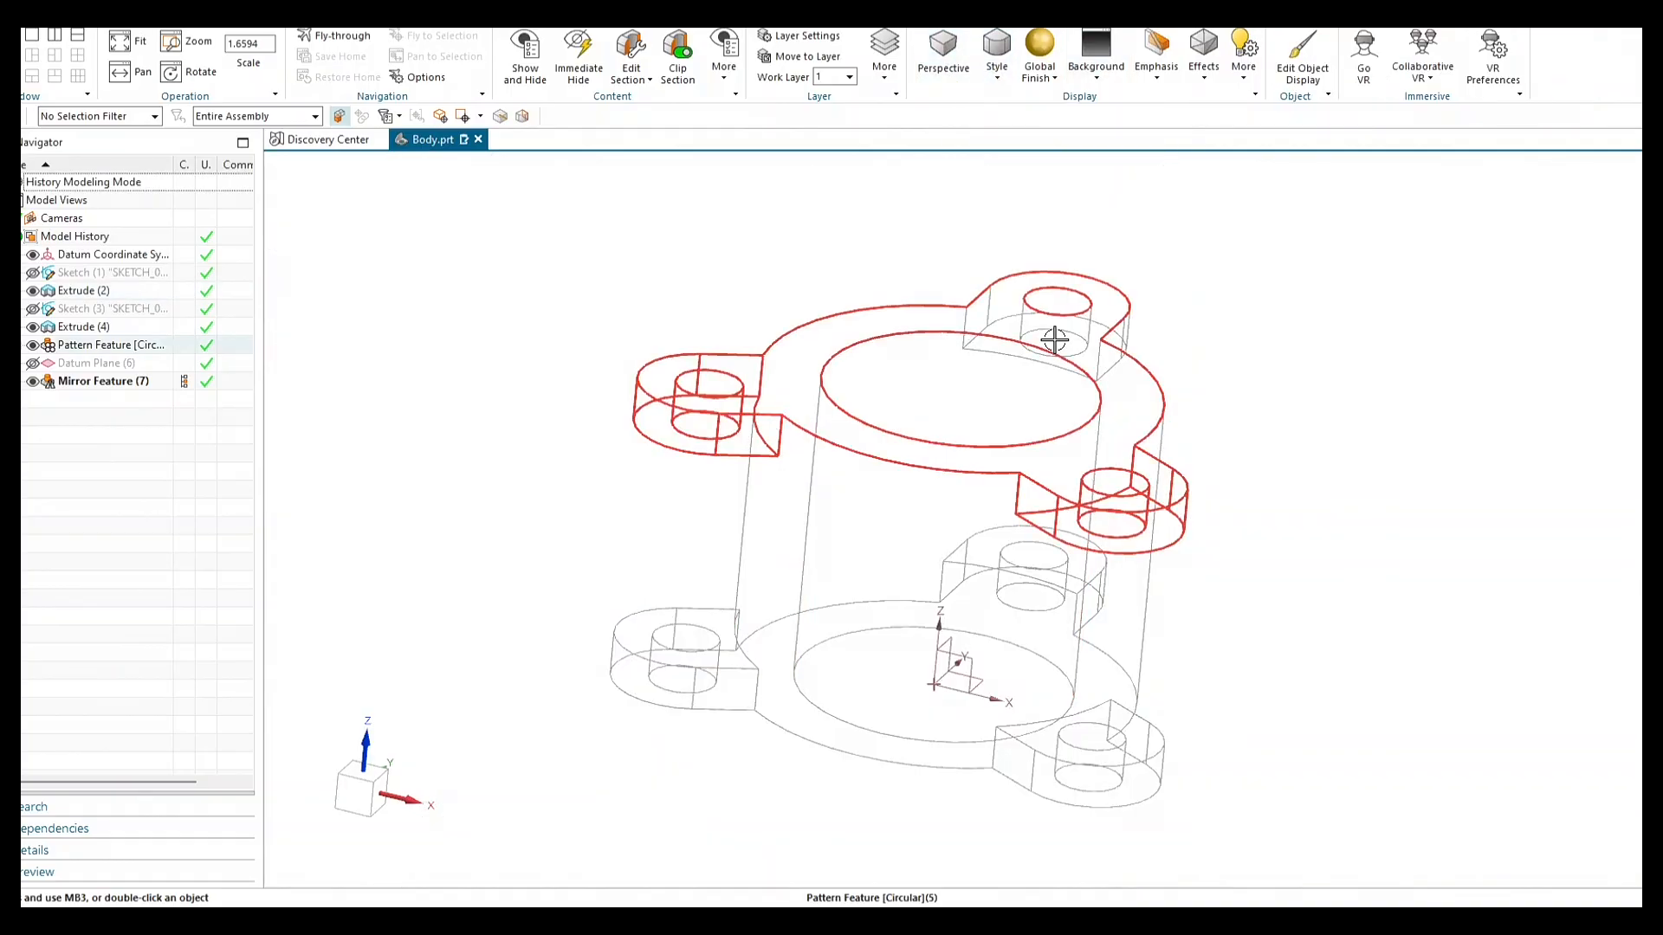
# Turn on perspective viewing and change the body's display style from wireframe to shaded with edges.
pyautogui.click(998, 67)
pyautogui.click(943, 52)
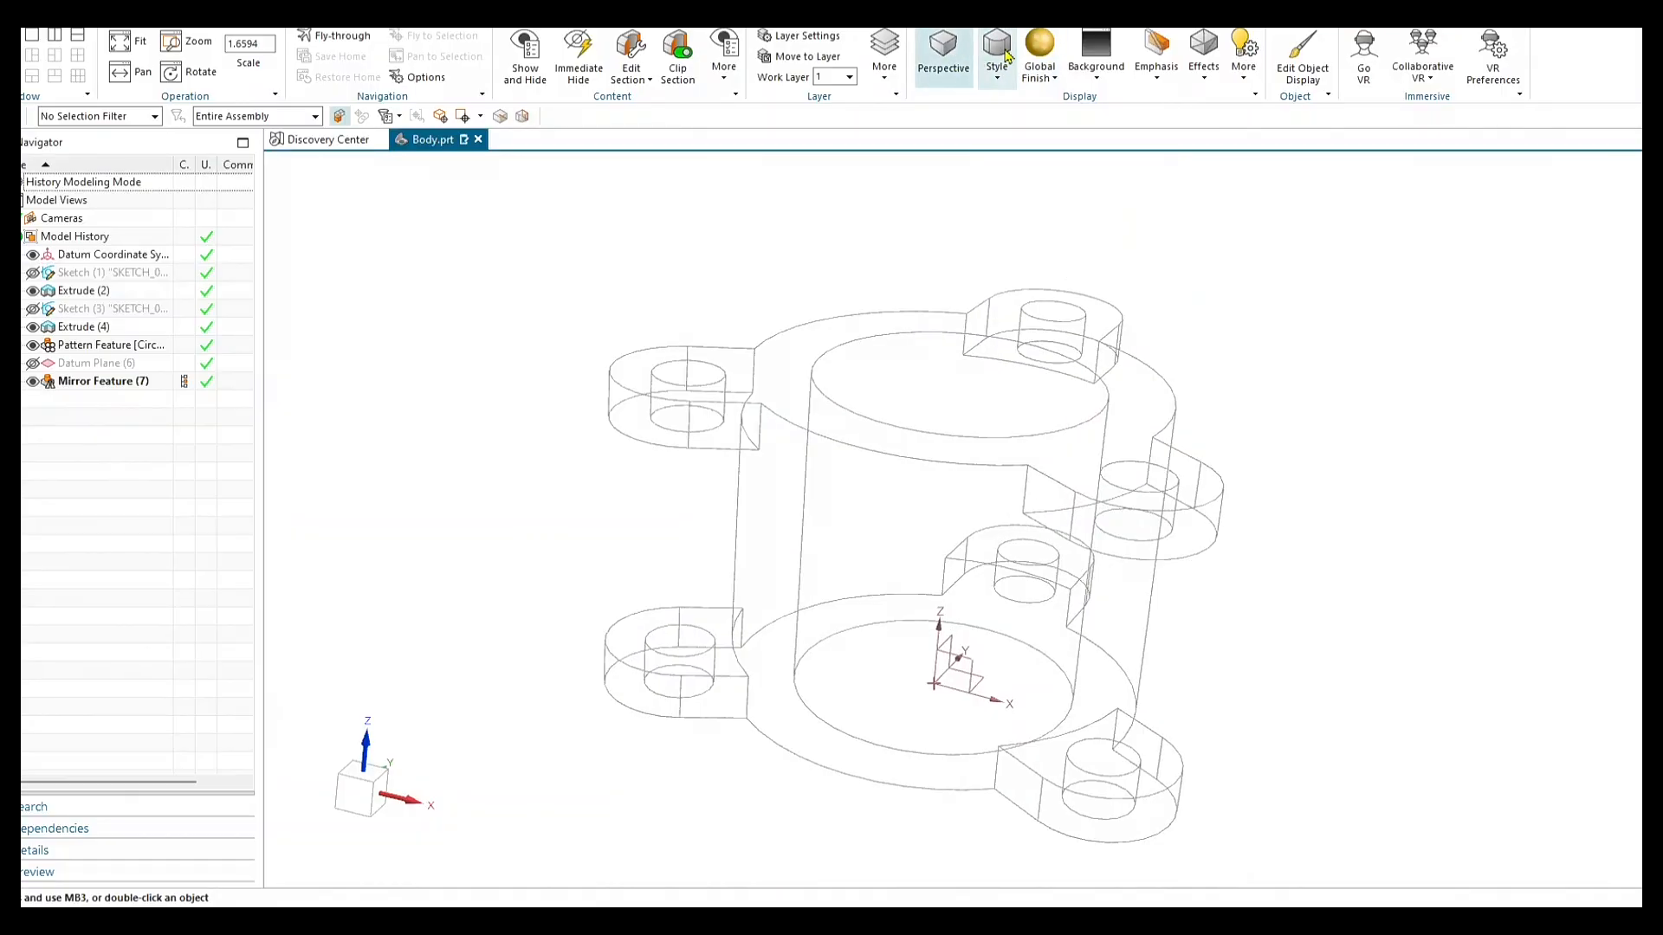
pyautogui.click(1005, 54)
pyautogui.click(1026, 107)
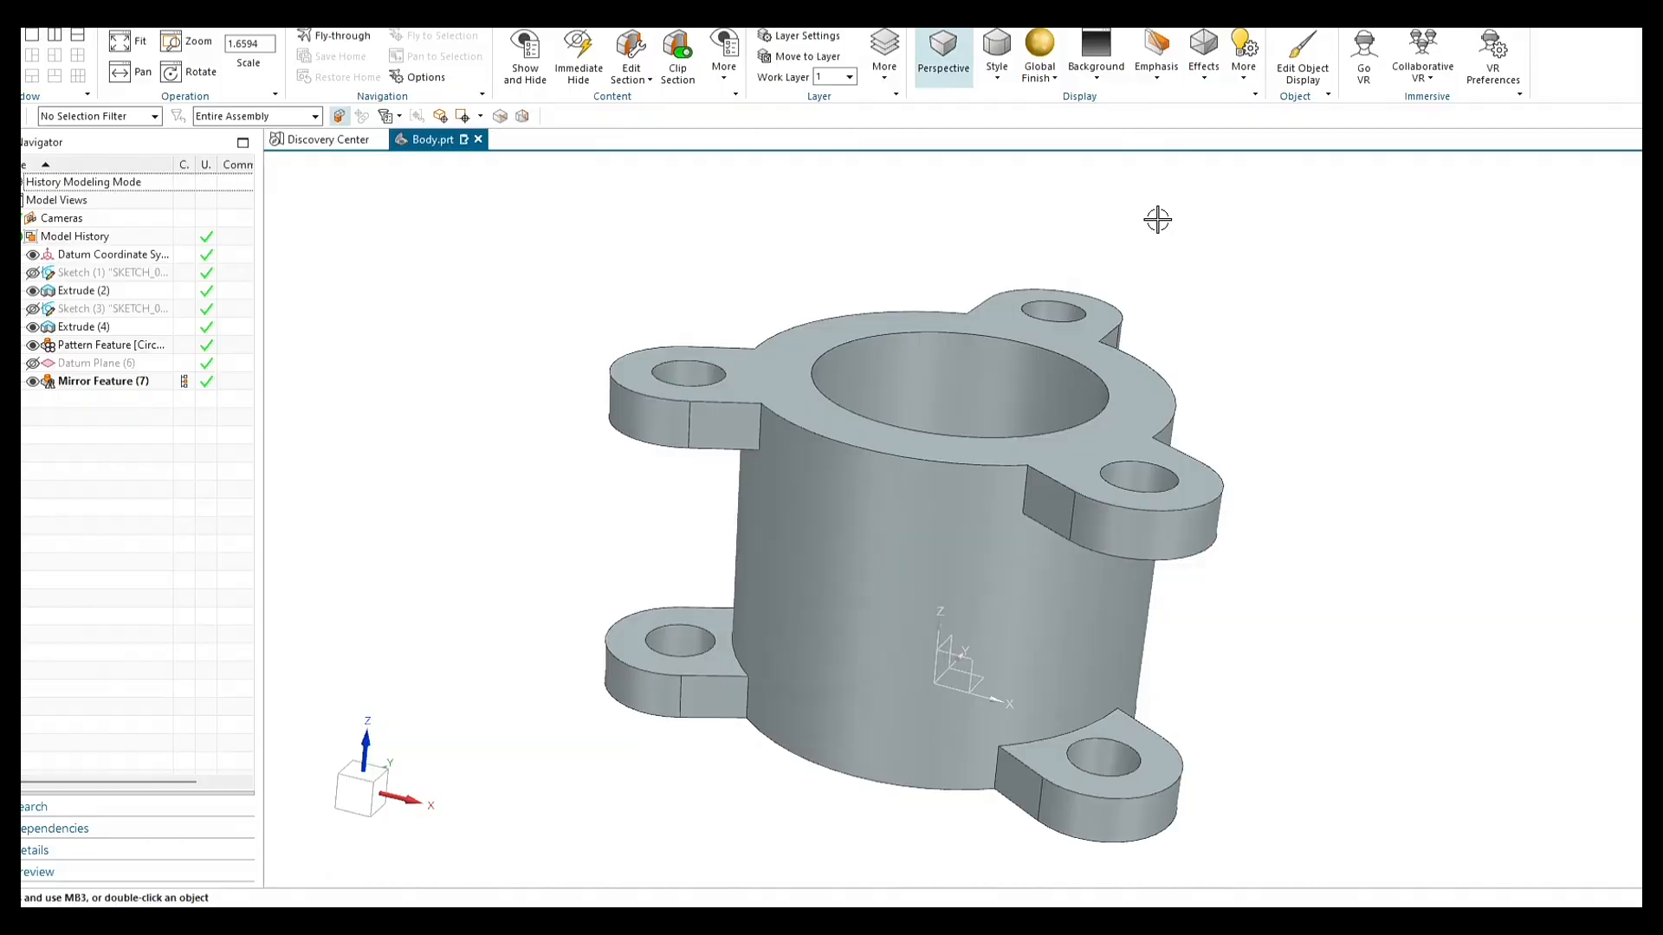
# Turn perspective viewing off and restore the isometric view of the body.
pyautogui.moveTo(1180, 285); pyautogui.dragTo(1171, 374, button='middle')
pyautogui.click(951, 67)
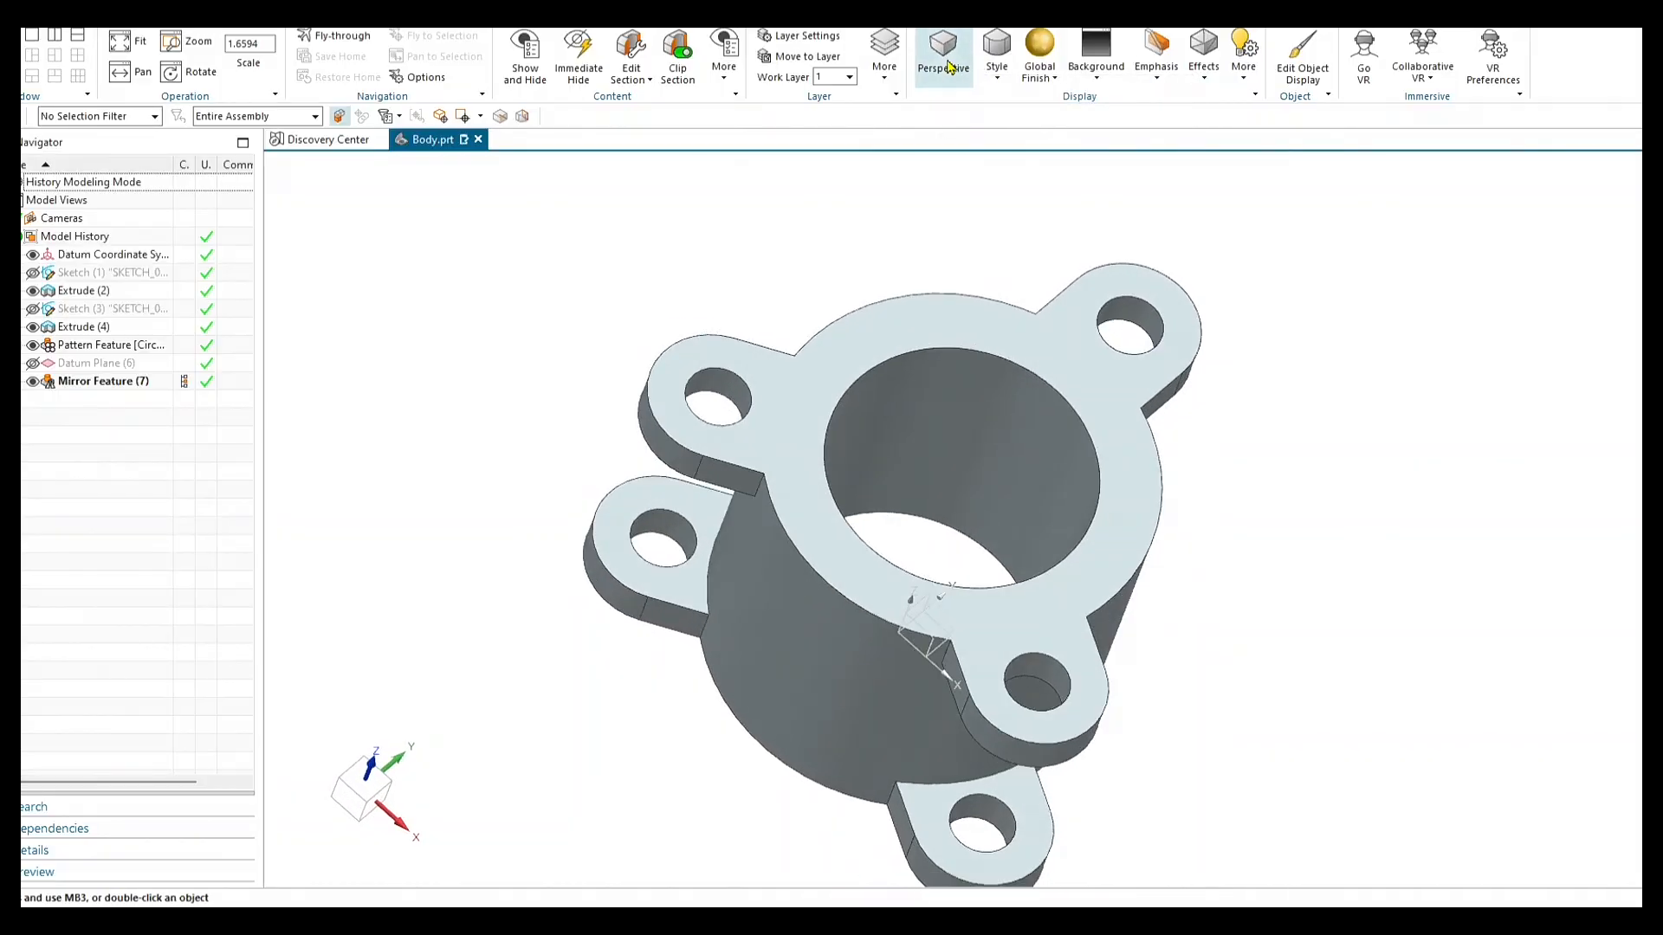
pyautogui.click(949, 65)
pyautogui.click(947, 63)
pyautogui.click(947, 62)
pyautogui.click(945, 63)
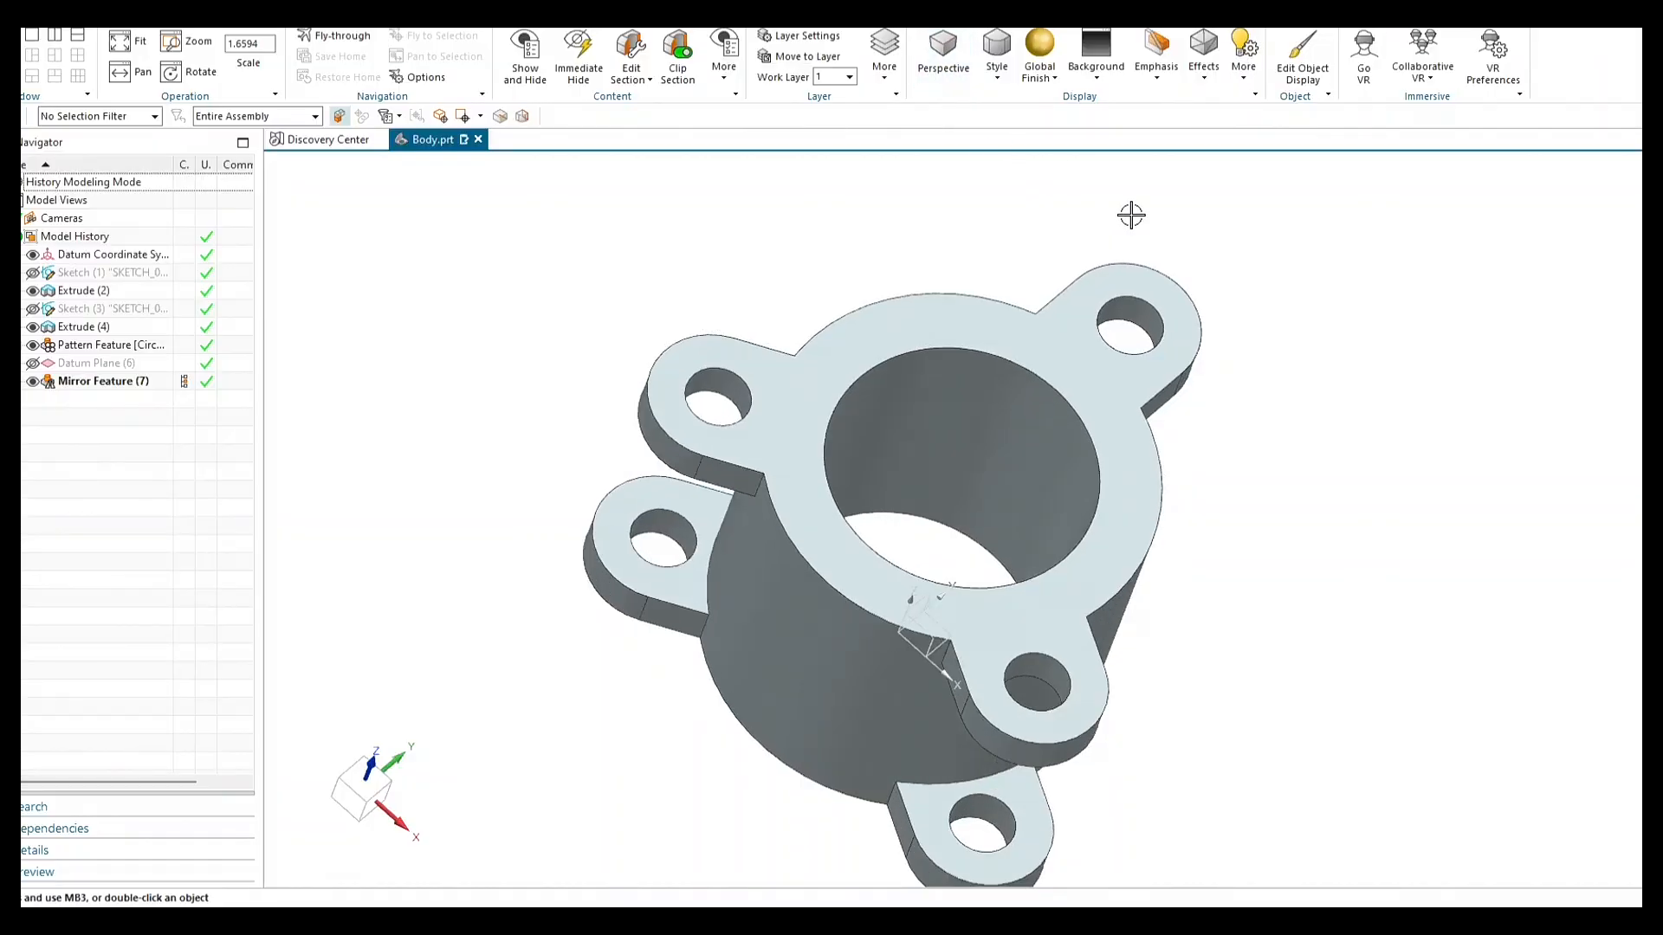
pyautogui.moveTo(1313, 539); pyautogui.dragTo(1306, 500, button='middle')
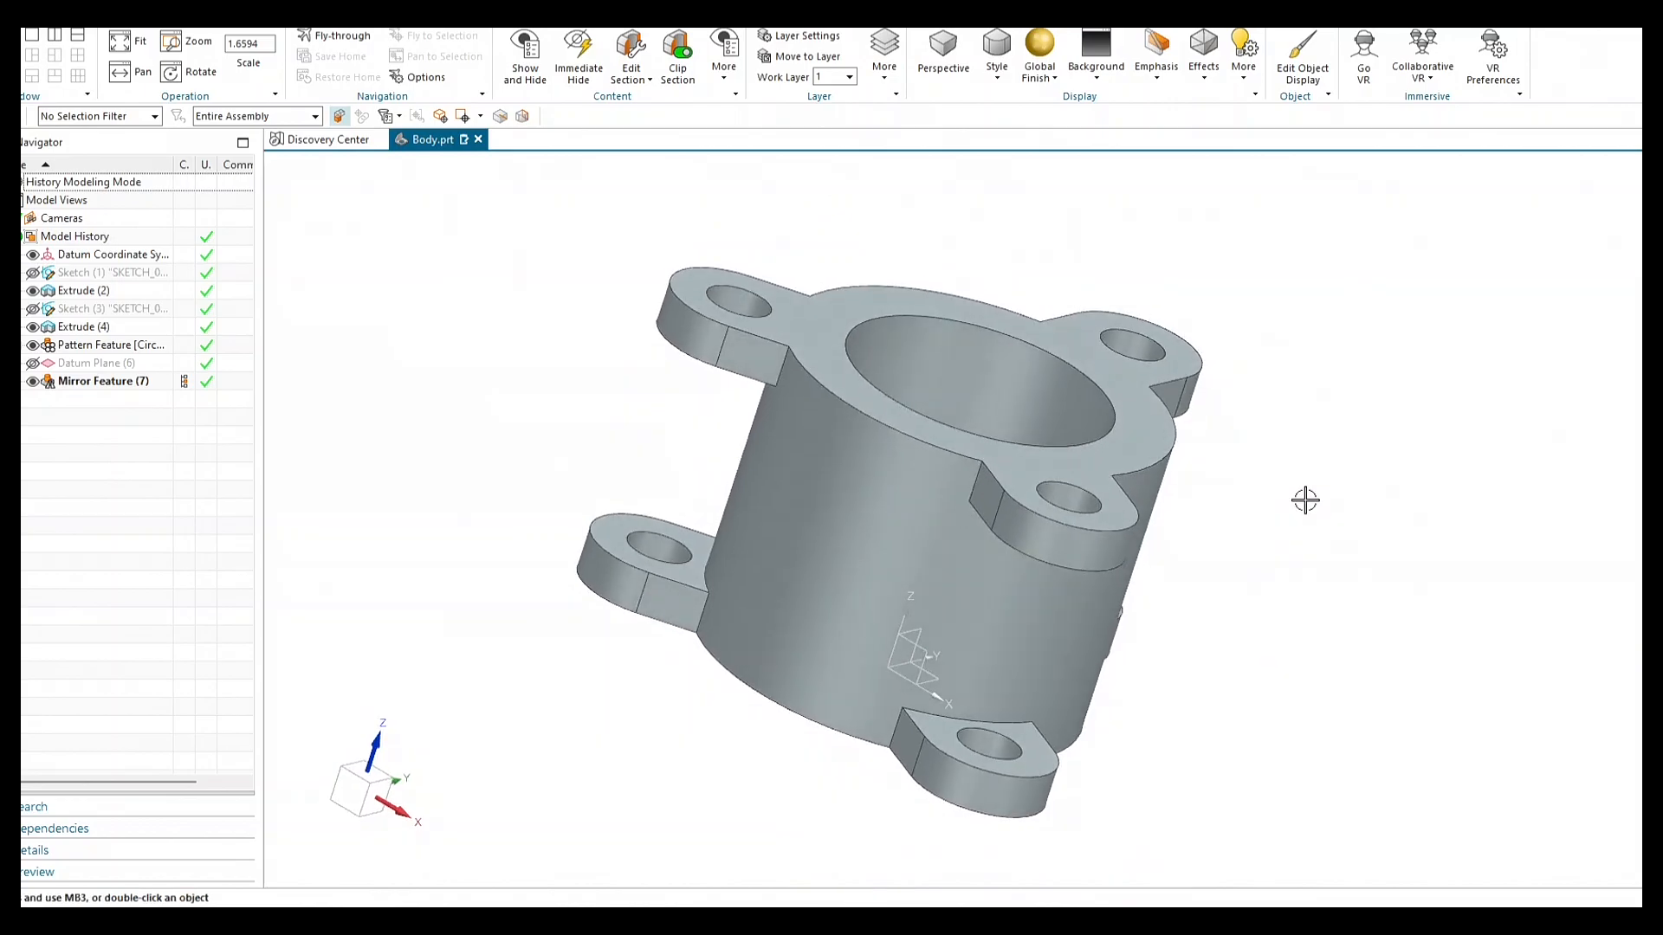
pyautogui.press('End')
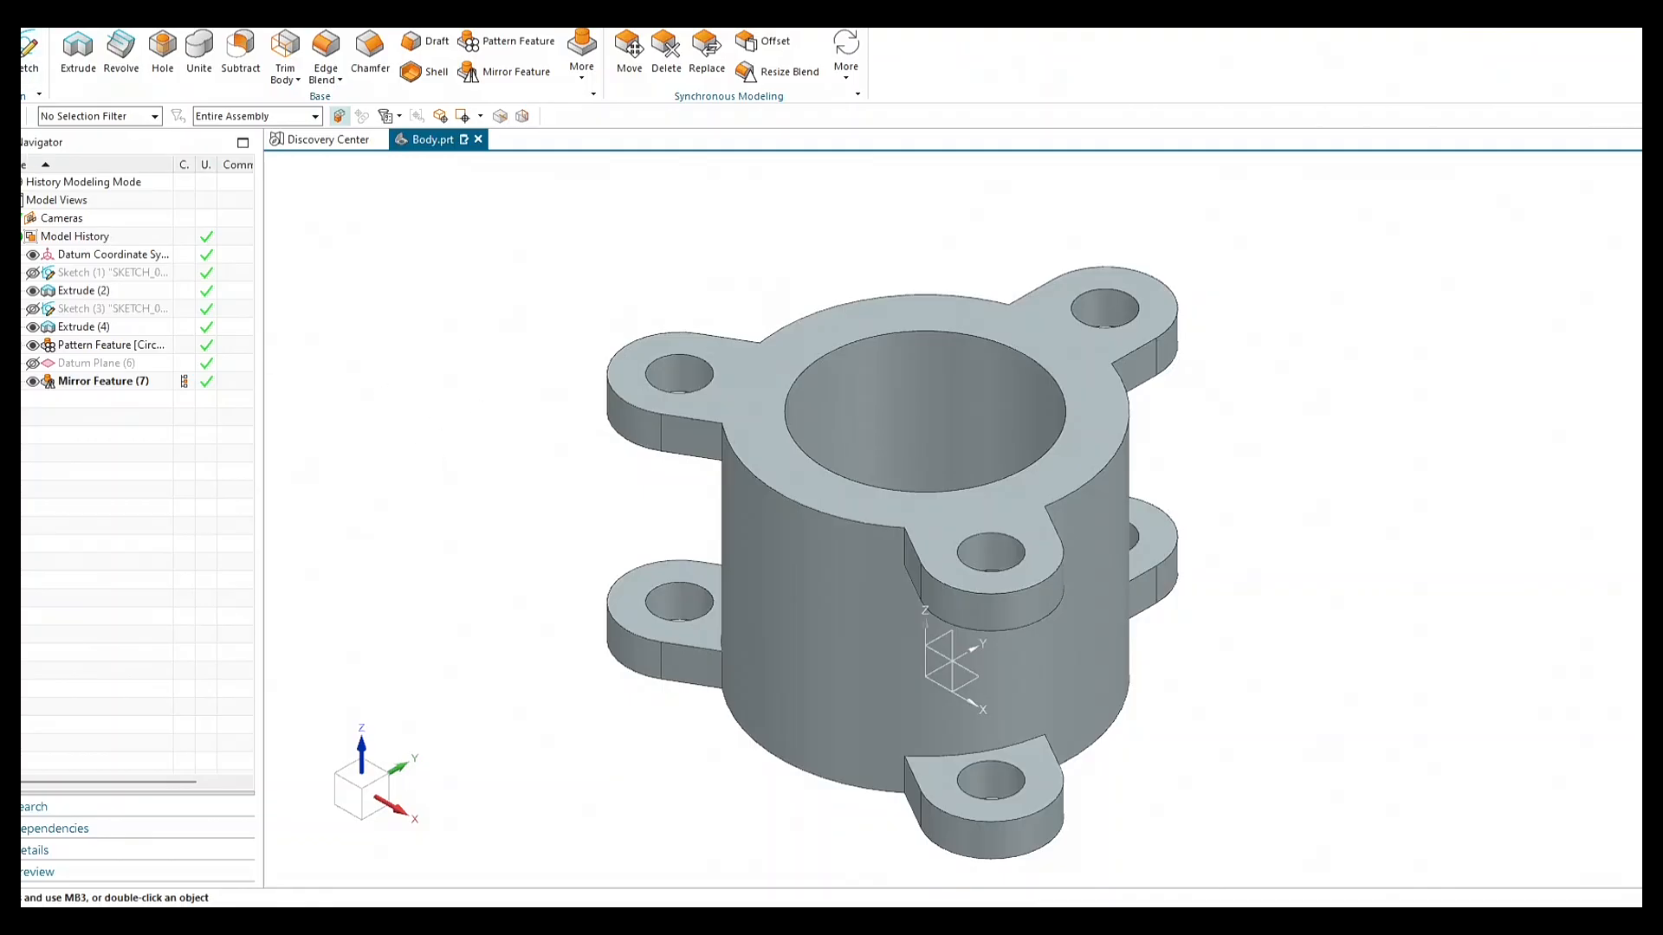
# Save the part and switch to the reference drawing to examine the BODY dimensions.
pyautogui.hotkey('ctrl', 's')
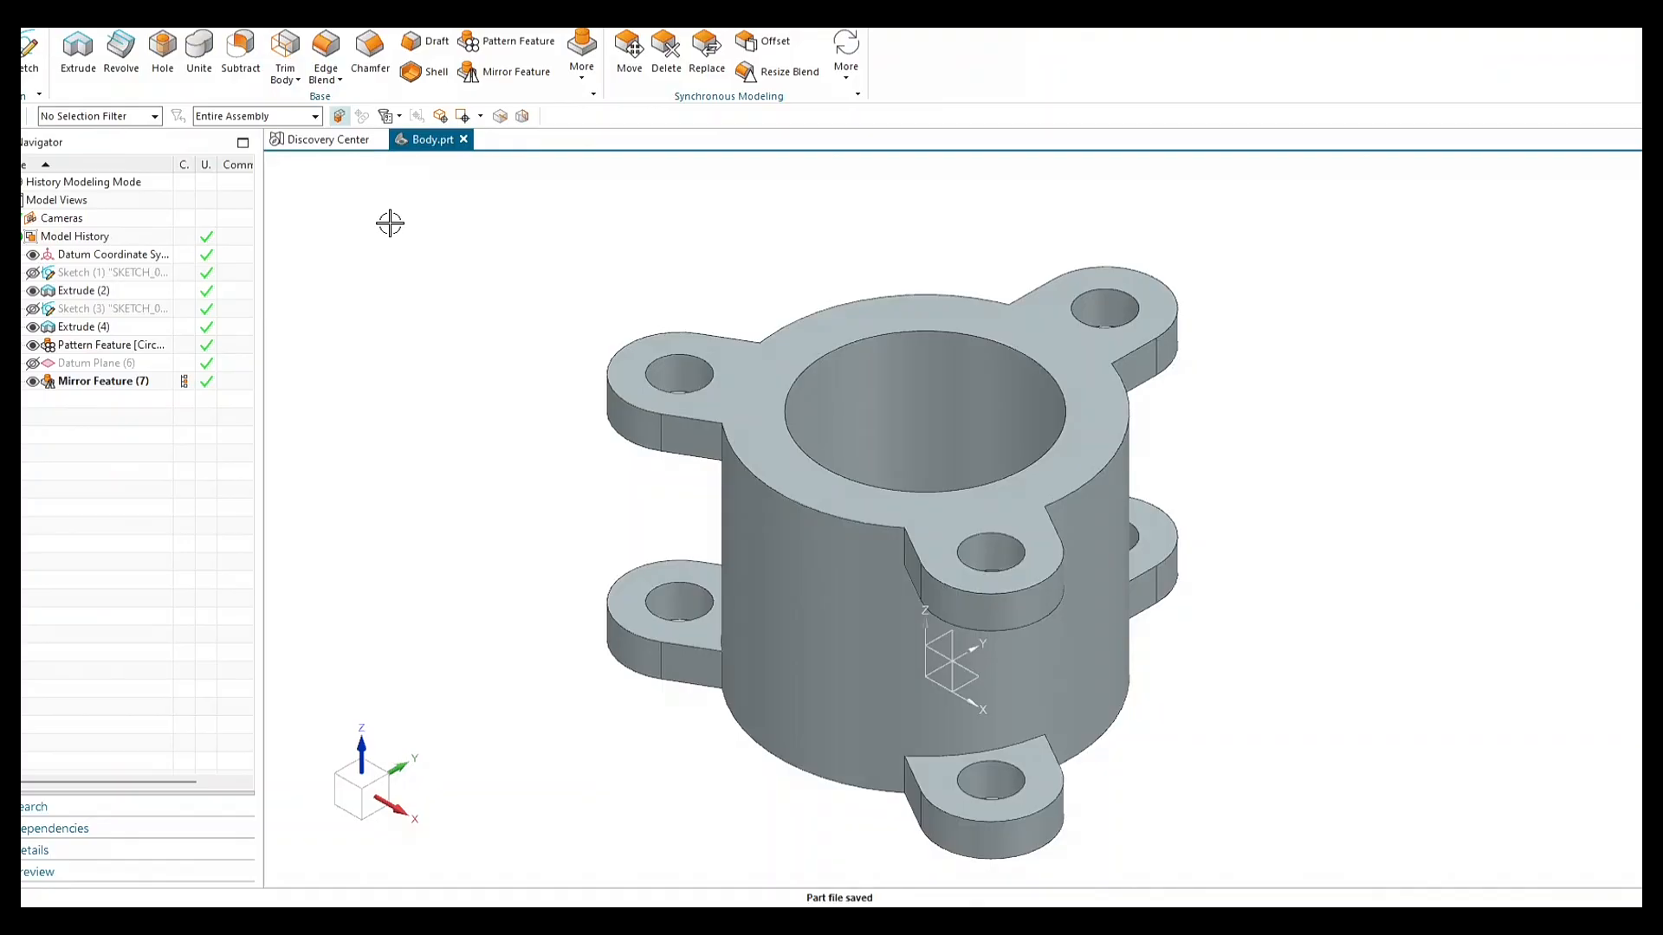
pyautogui.hotkey('alt', 'Tab')
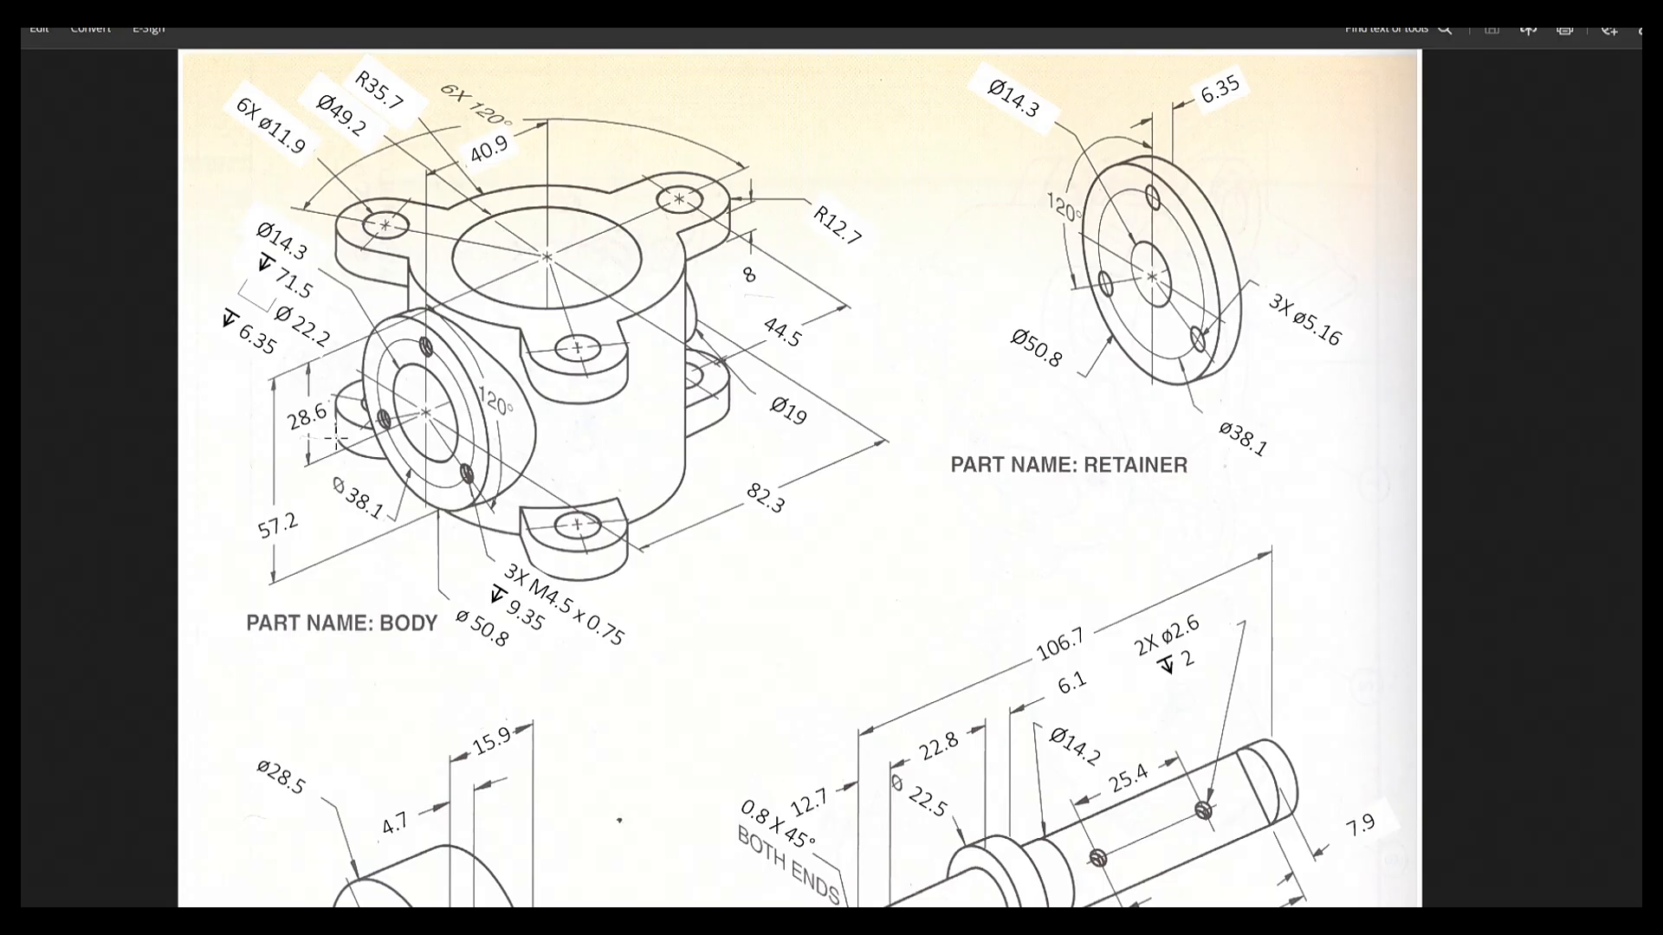
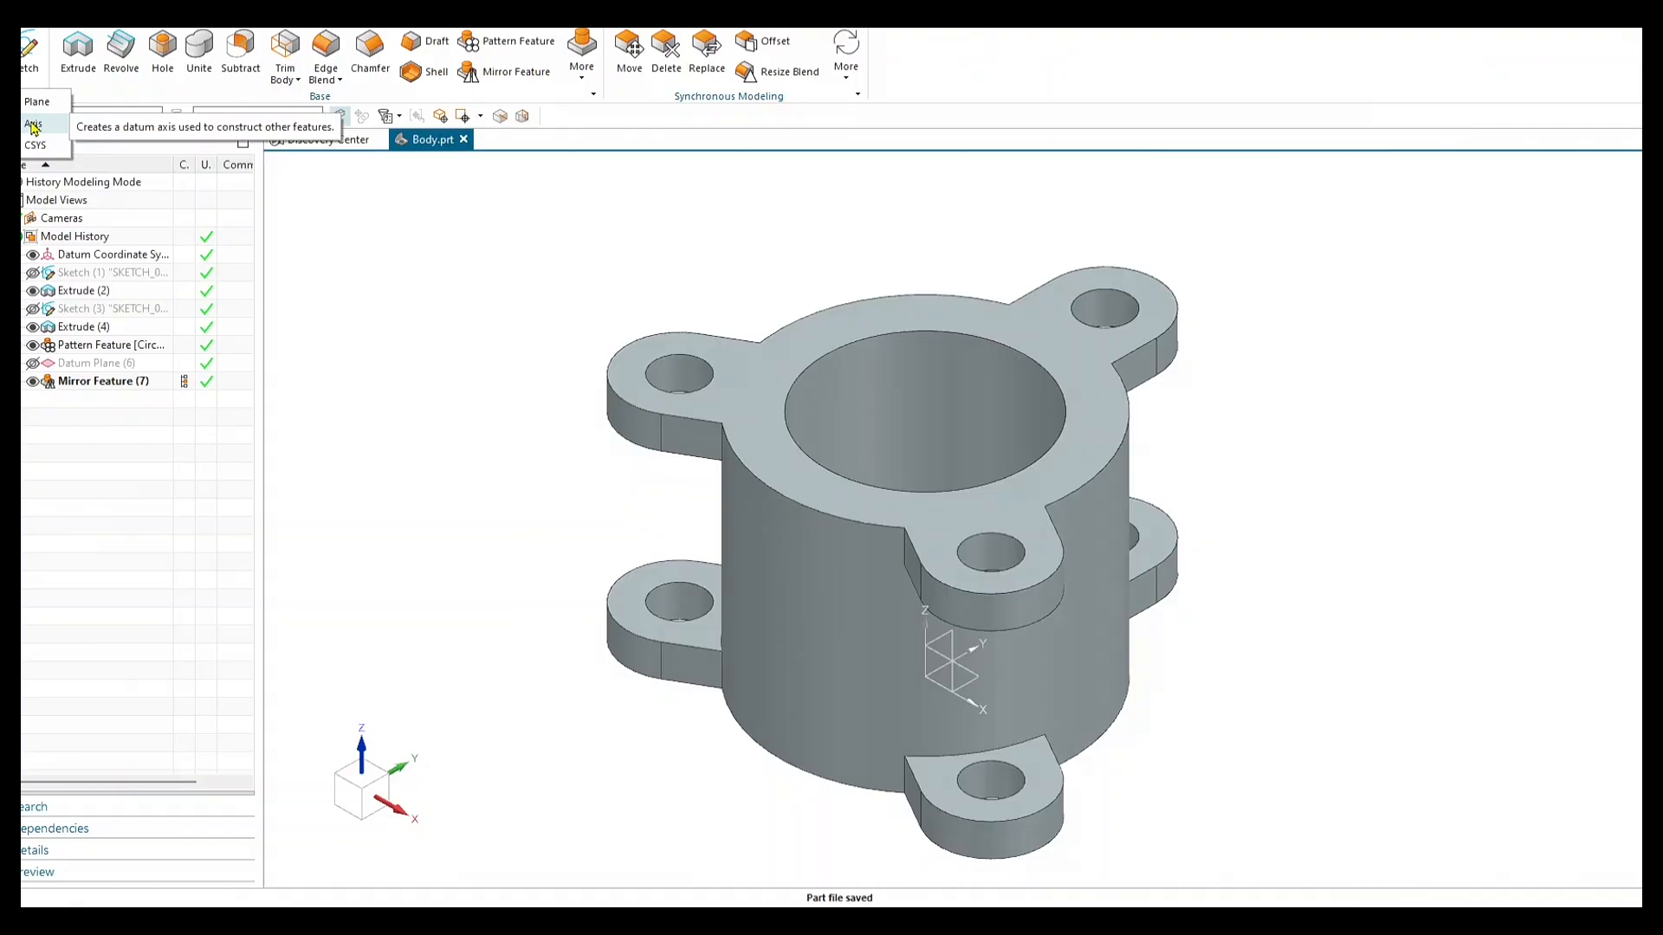
# Create an inferred datum axis through the centre of the body from the outer cylindrical face of Extrude (2).
pyautogui.click(33, 126)
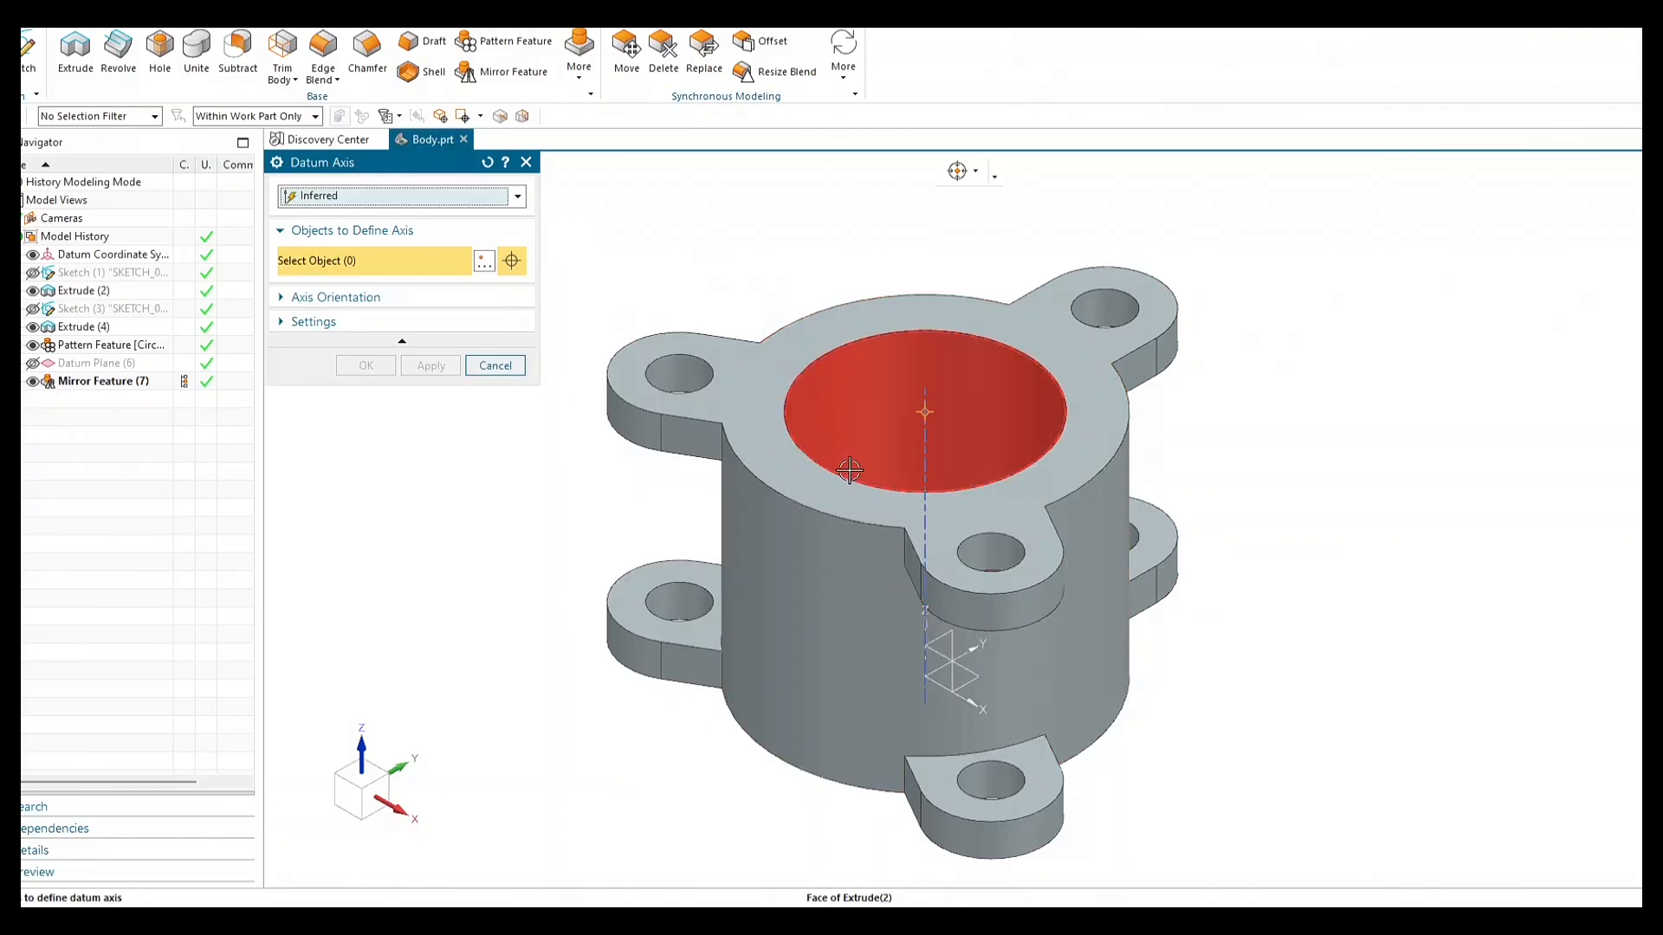
pyautogui.click(820, 517)
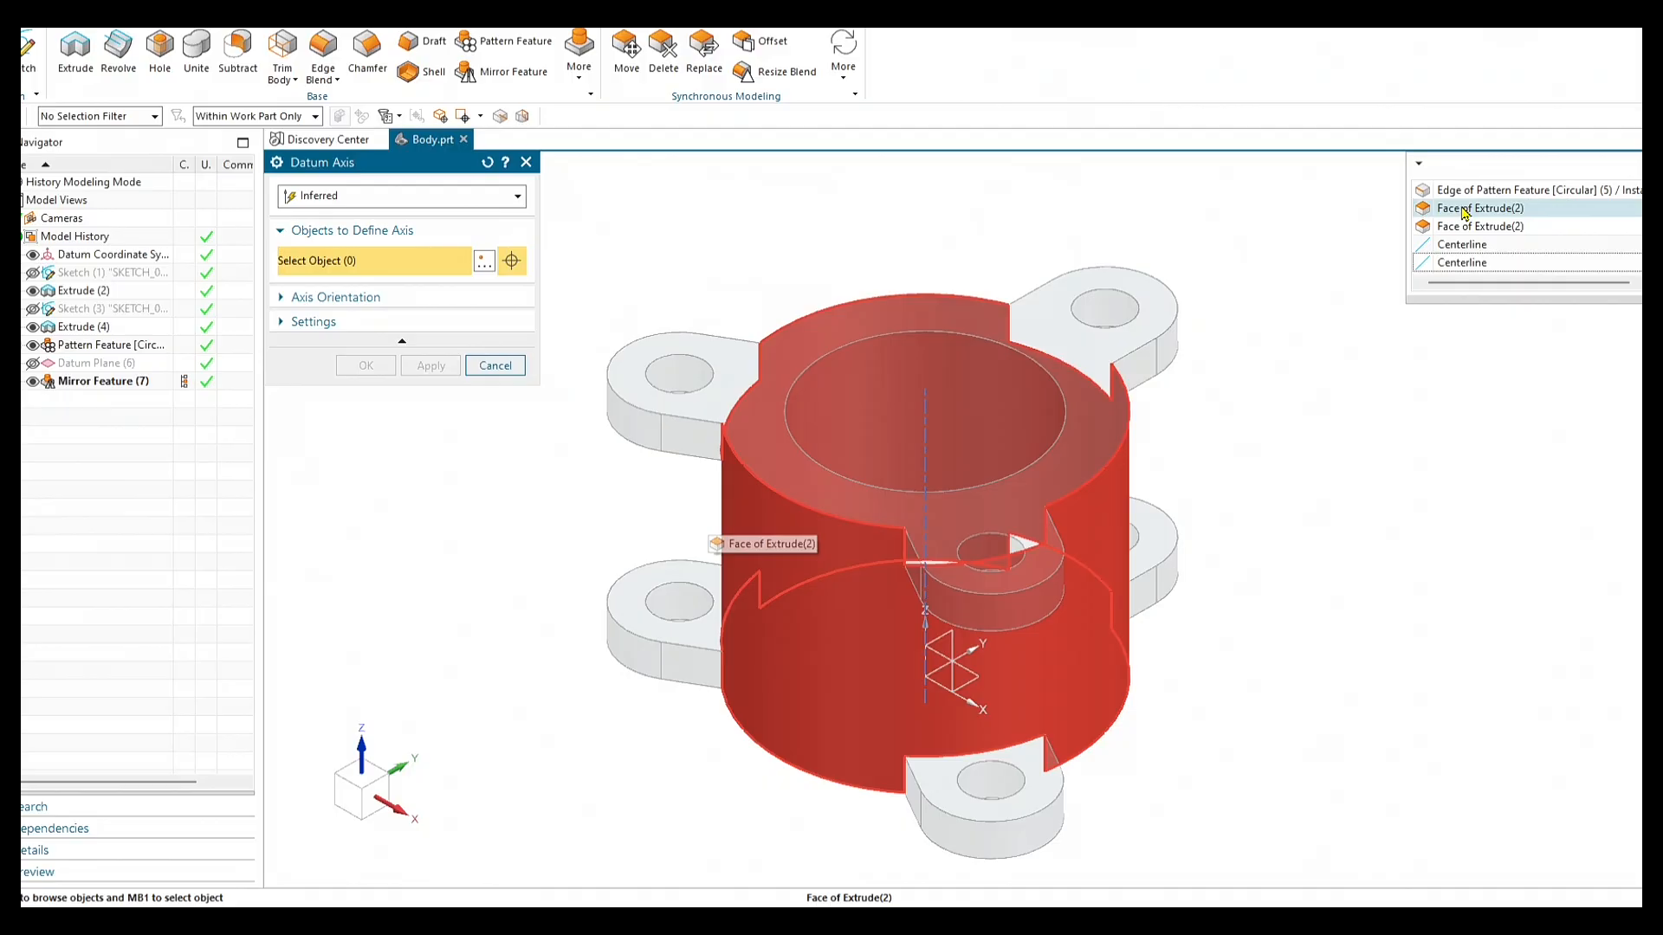
pyautogui.click(1463, 209)
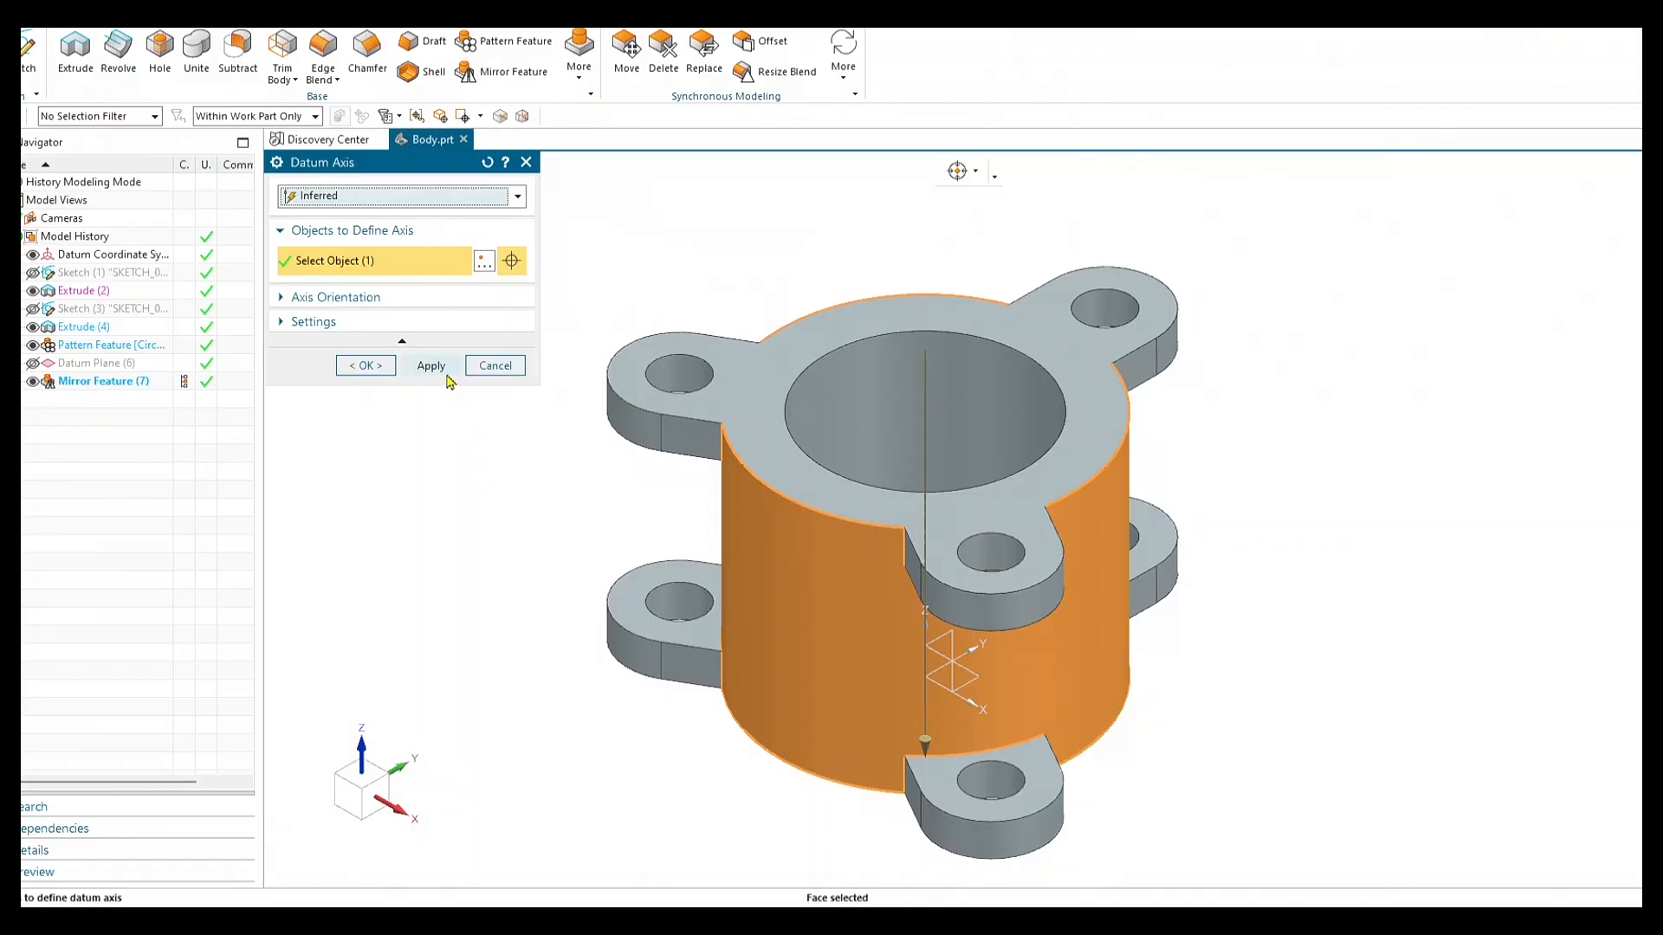
pyautogui.click(446, 371)
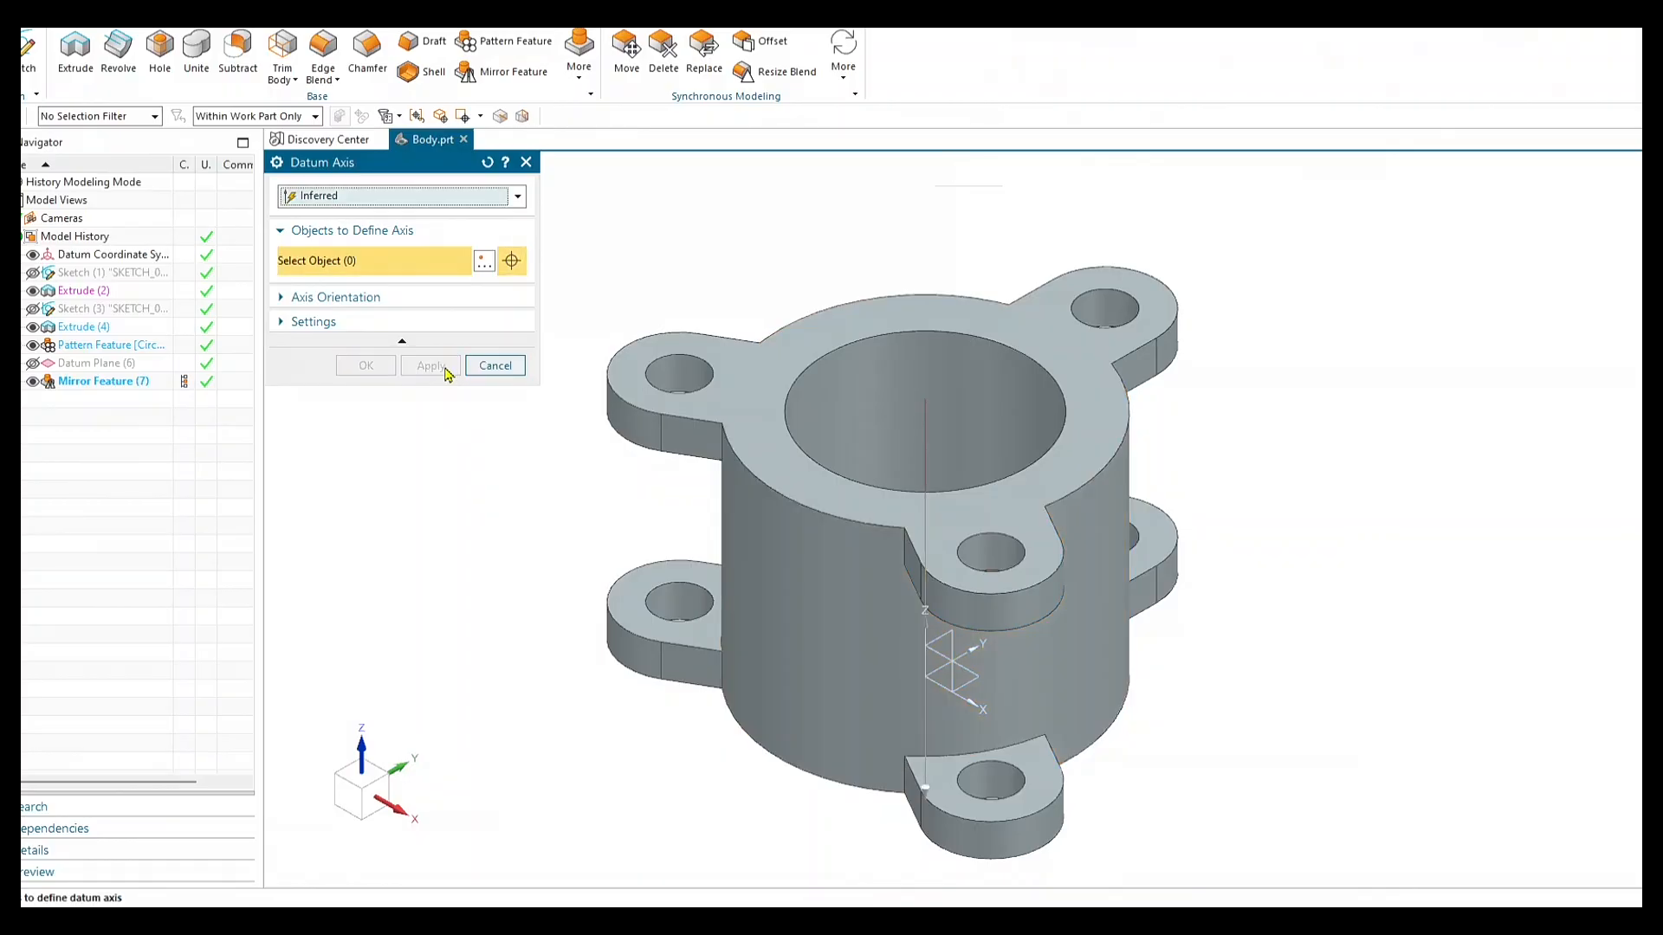
pyautogui.click(496, 365)
pyautogui.moveTo(538, 553)
pyautogui.mouseDown(button='middle')
pyautogui.moveTo(538, 624)
pyautogui.moveTo(582, 620)
pyautogui.moveTo(596, 536)
pyautogui.moveTo(530, 532)
pyautogui.mouseUp(button='middle')
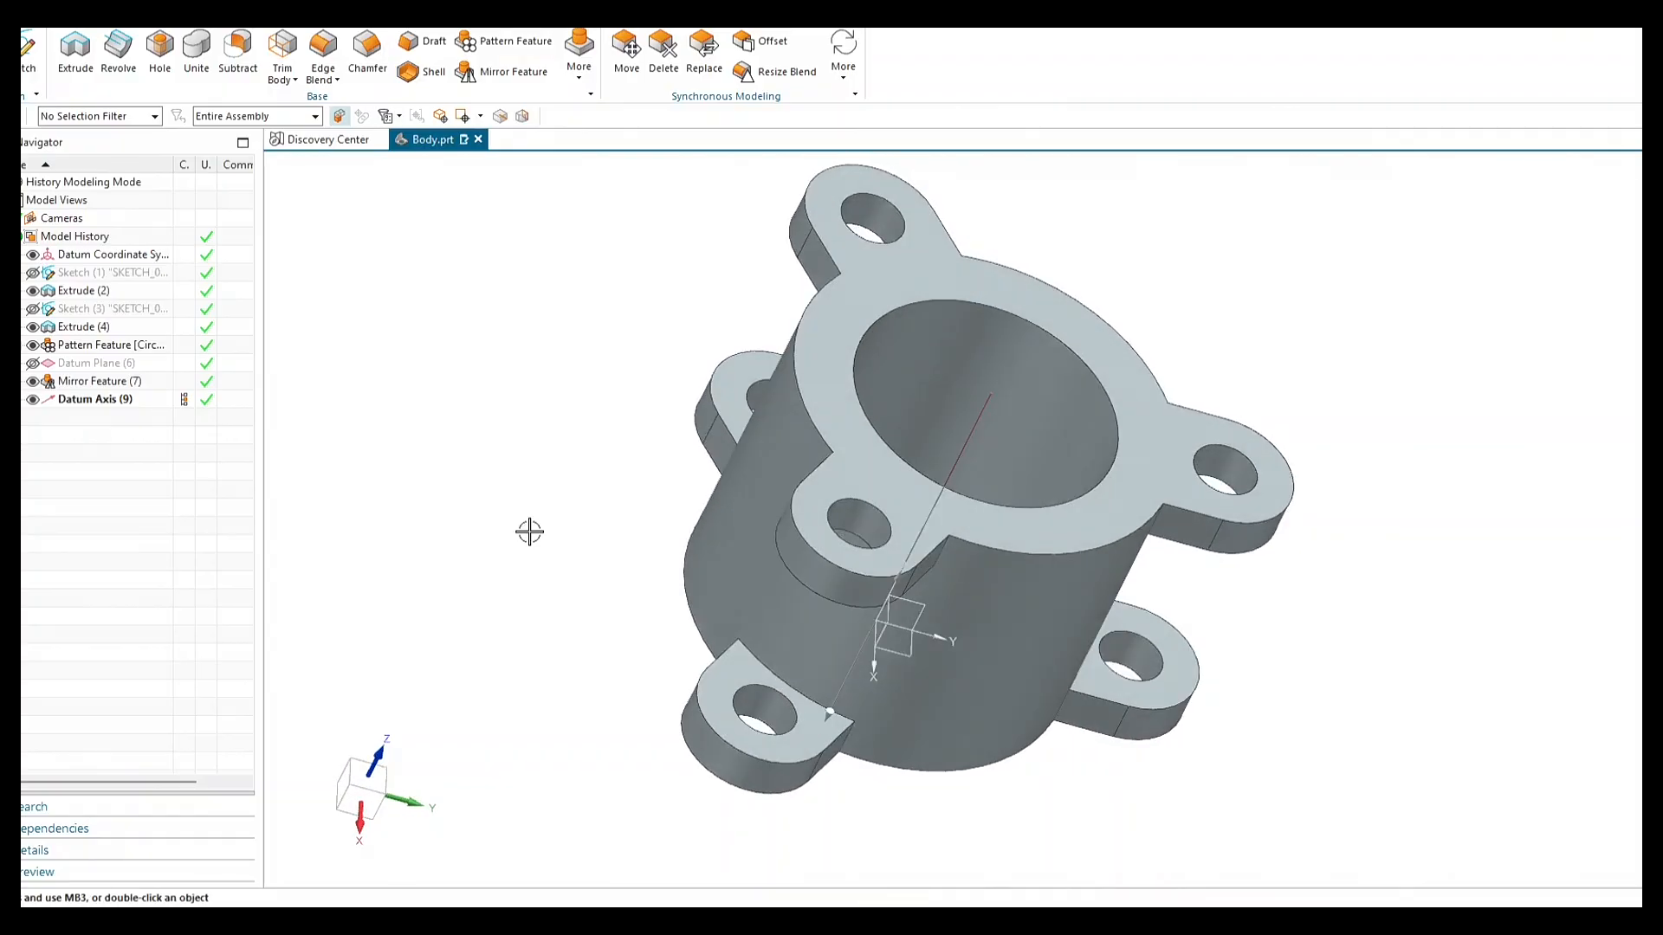
pyautogui.press('End')
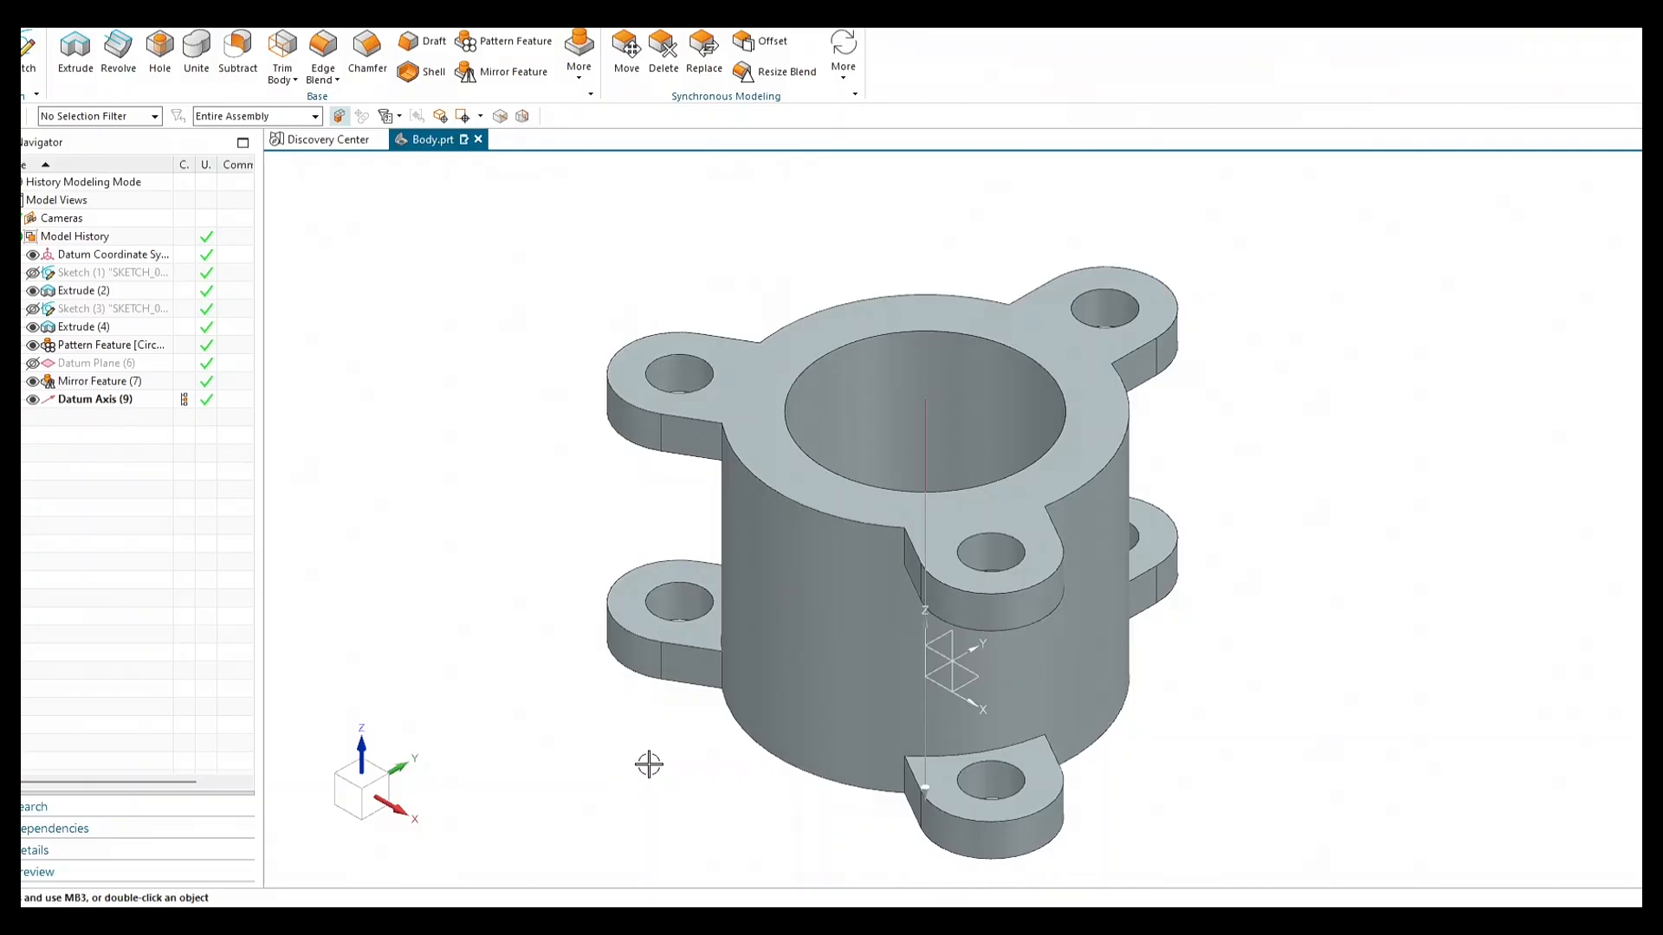
pyautogui.moveTo(676, 765); pyautogui.dragTo(661, 861, button='middle')
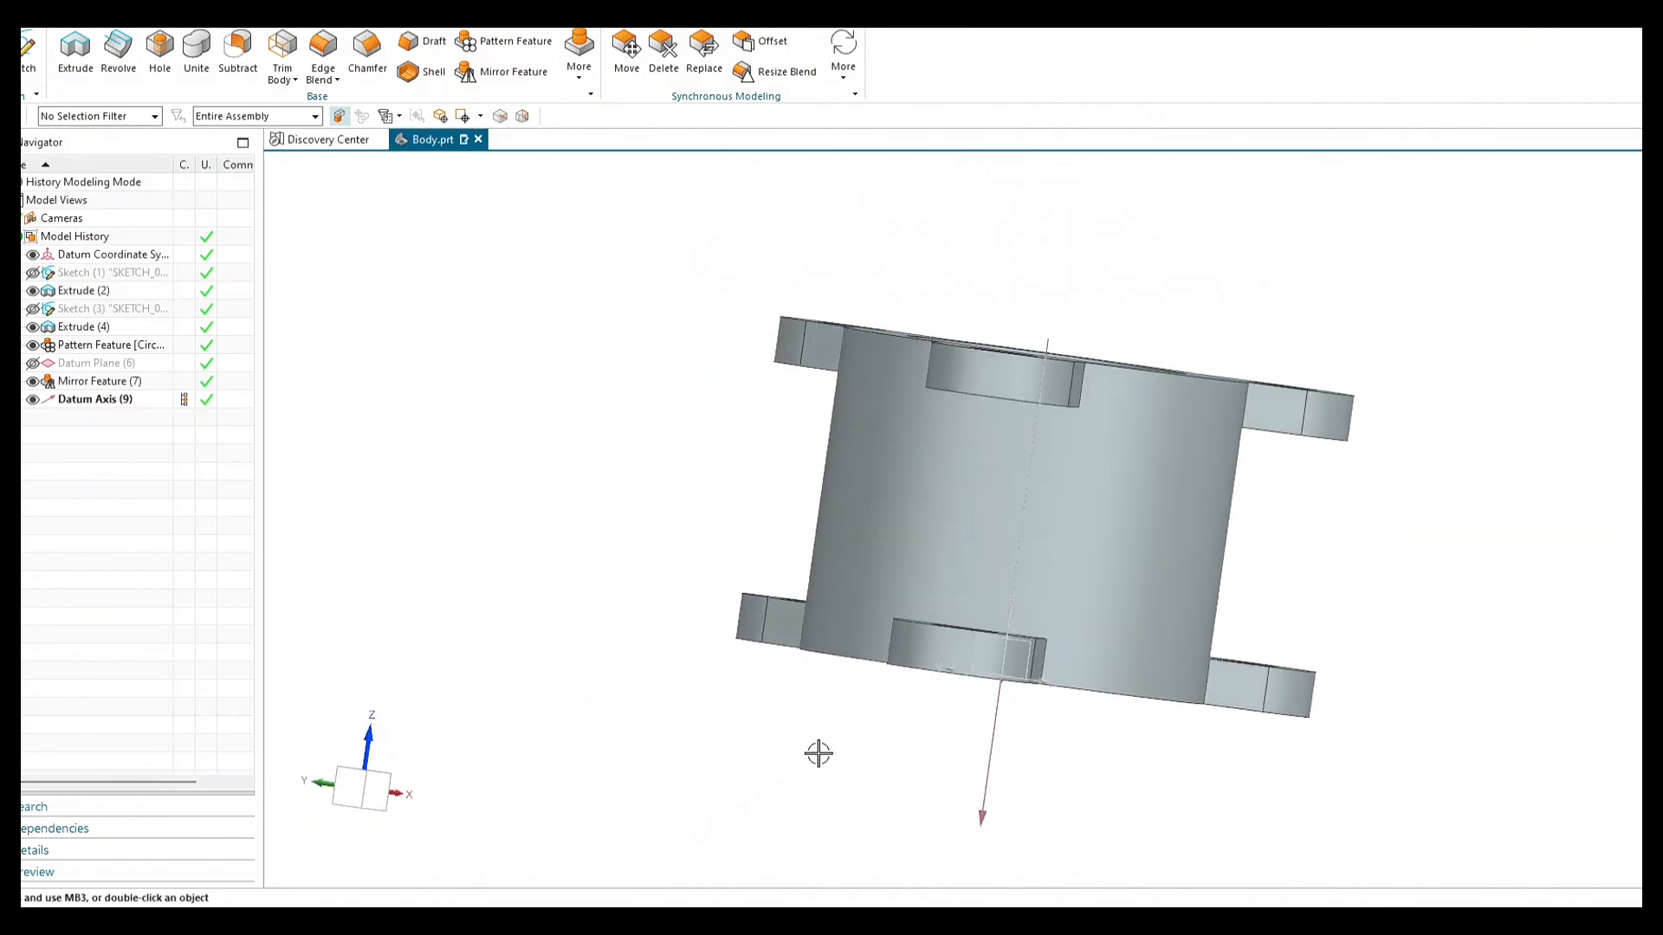
pyautogui.moveTo(818, 753); pyautogui.dragTo(739, 776, button='middle')
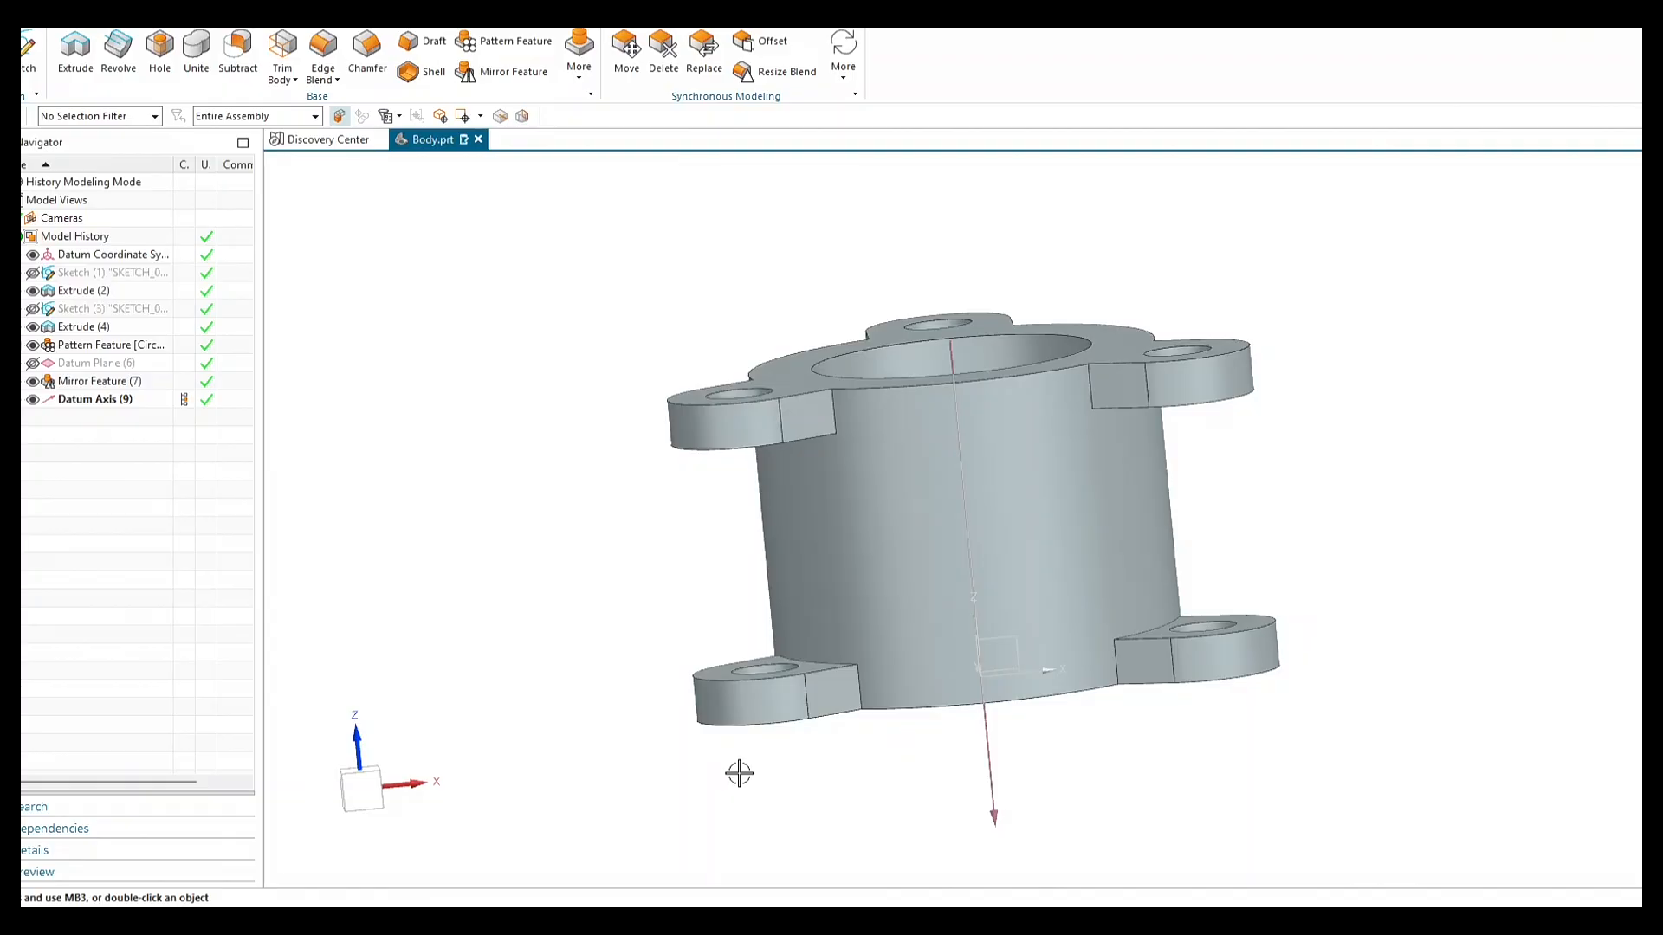
pyautogui.press('End')
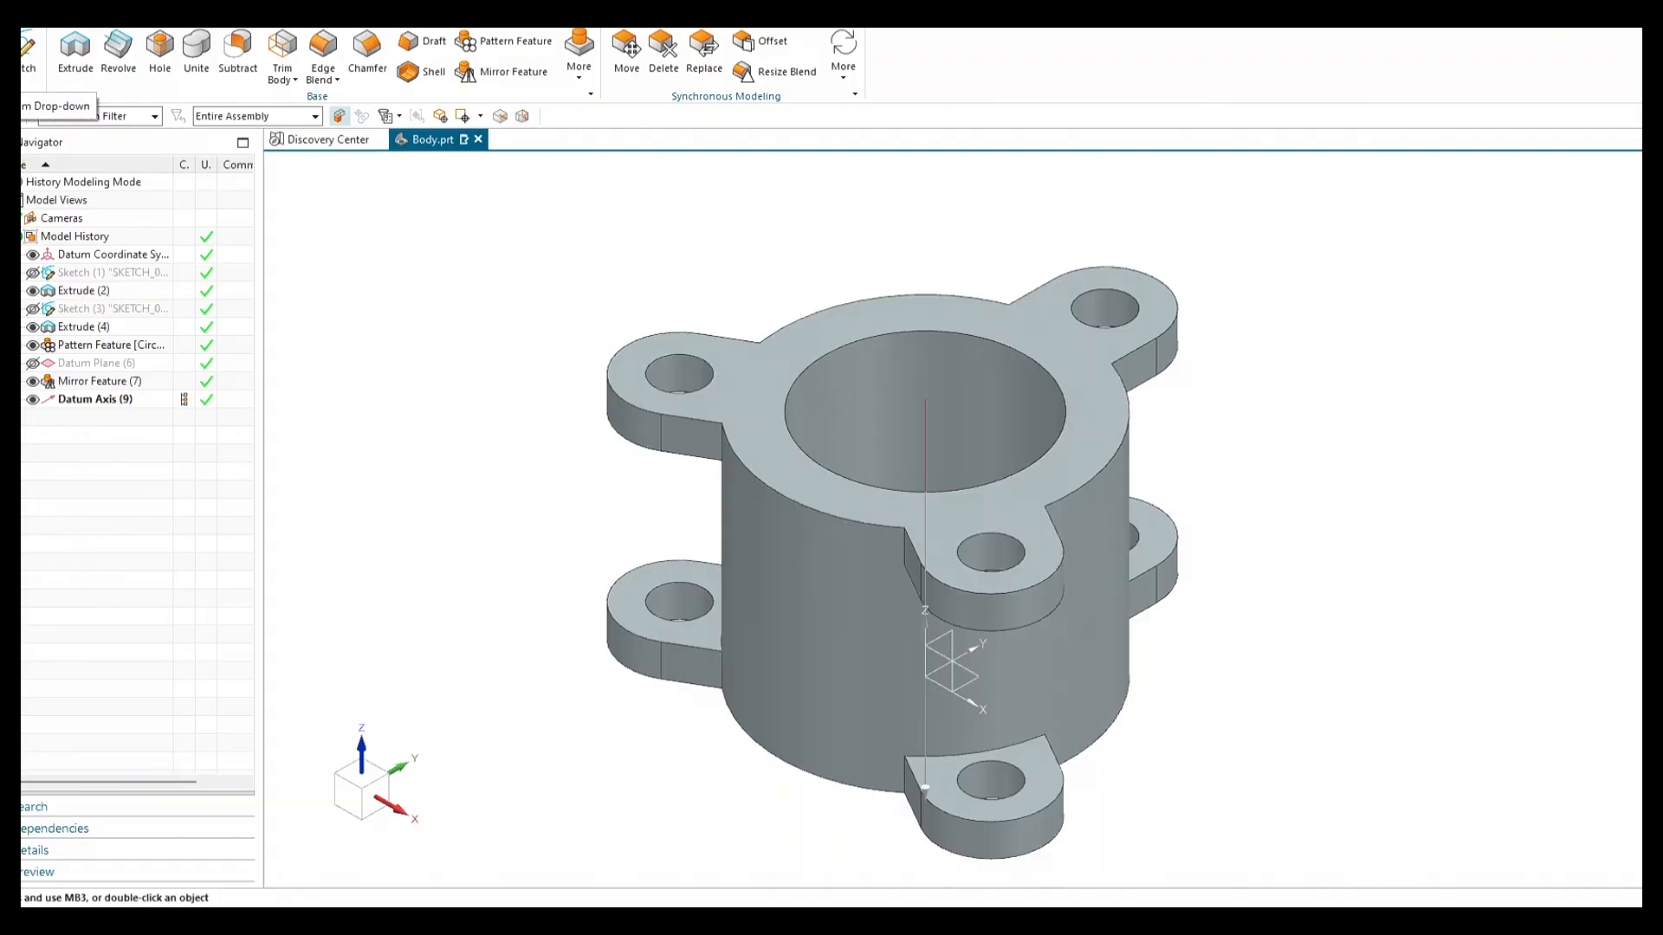
# Define a Point and Direction datum plane through the centre of the body's top circular edge, with its normal along negative Y.
pyautogui.click(2, 80)
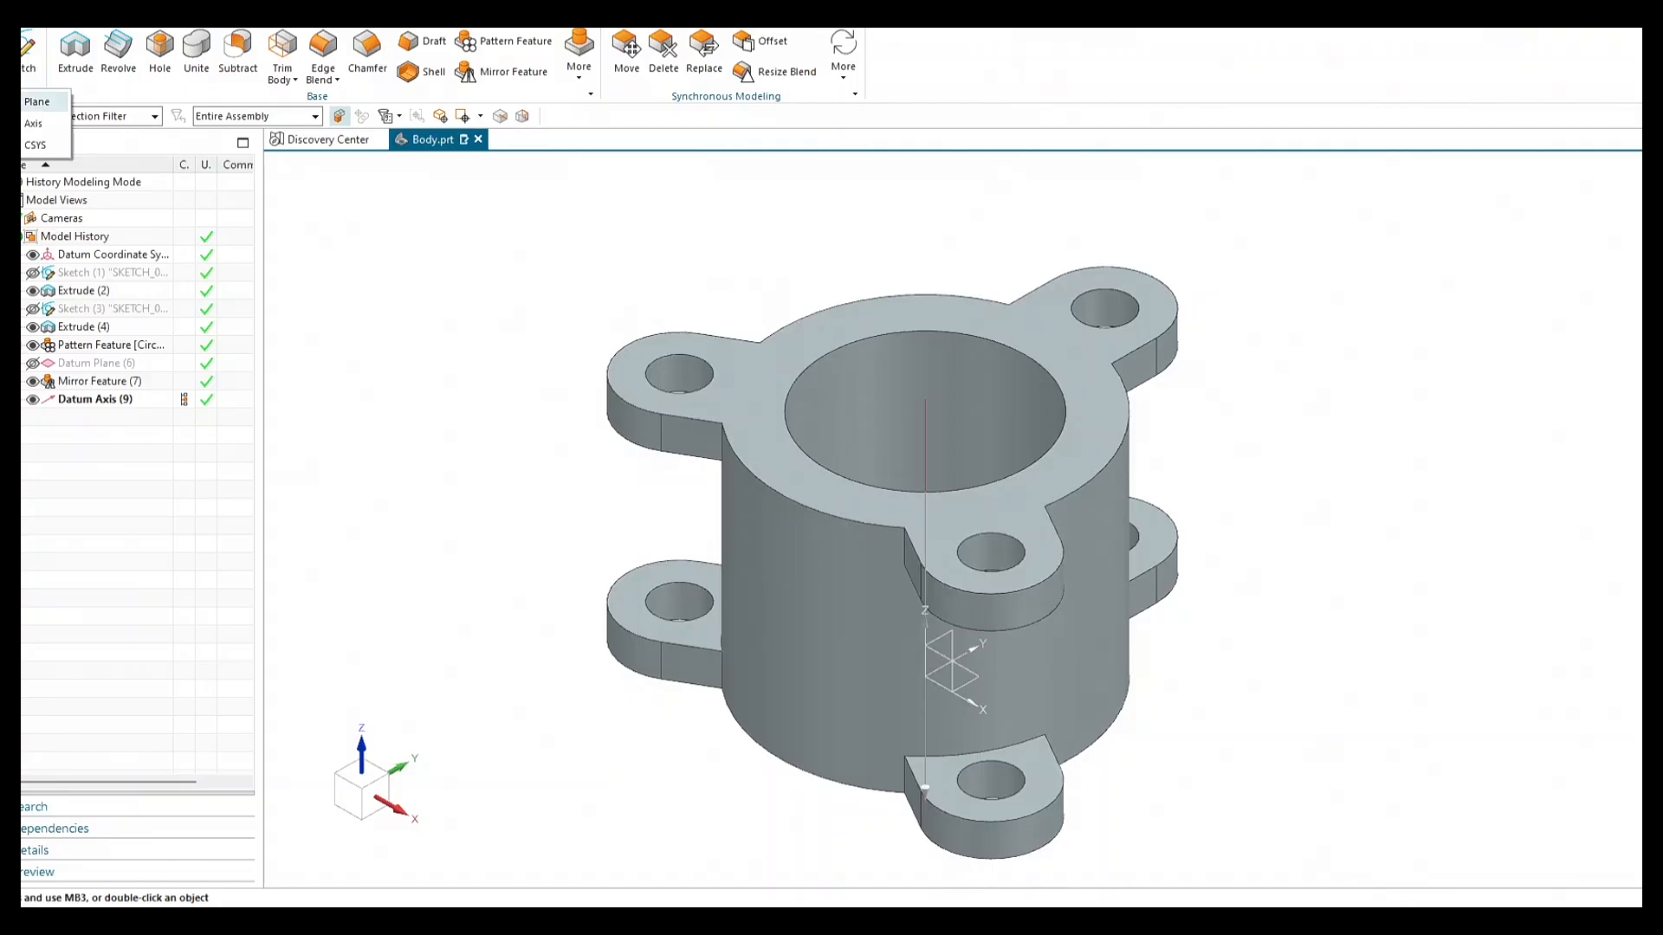
pyautogui.click(37, 101)
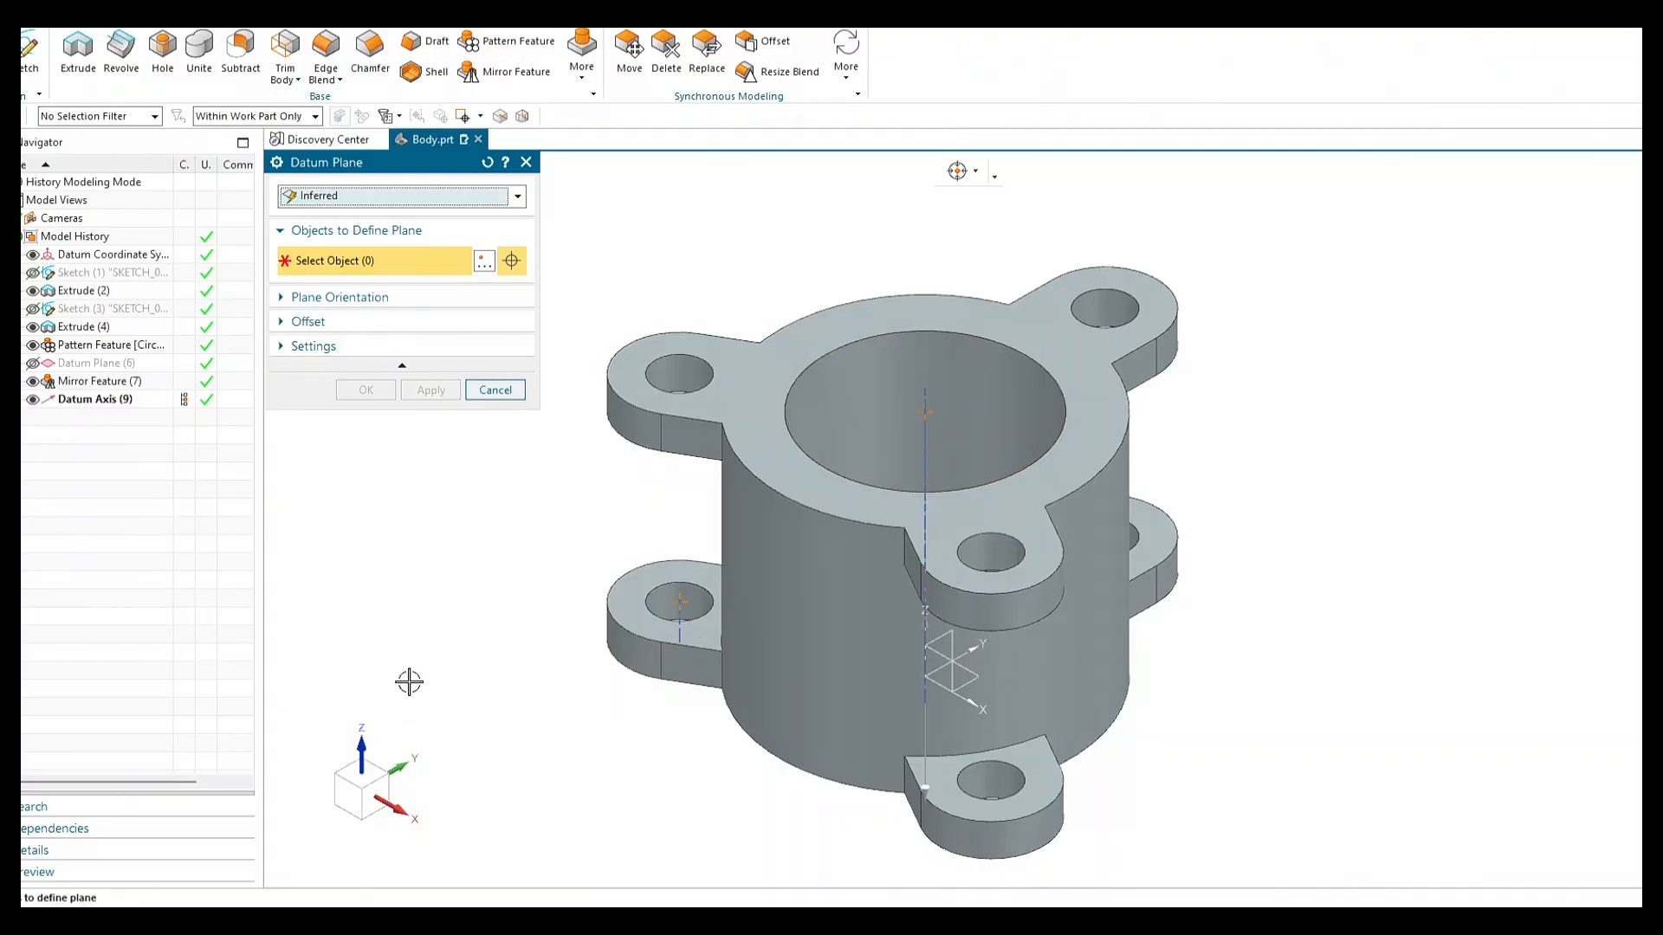
pyautogui.click(520, 197)
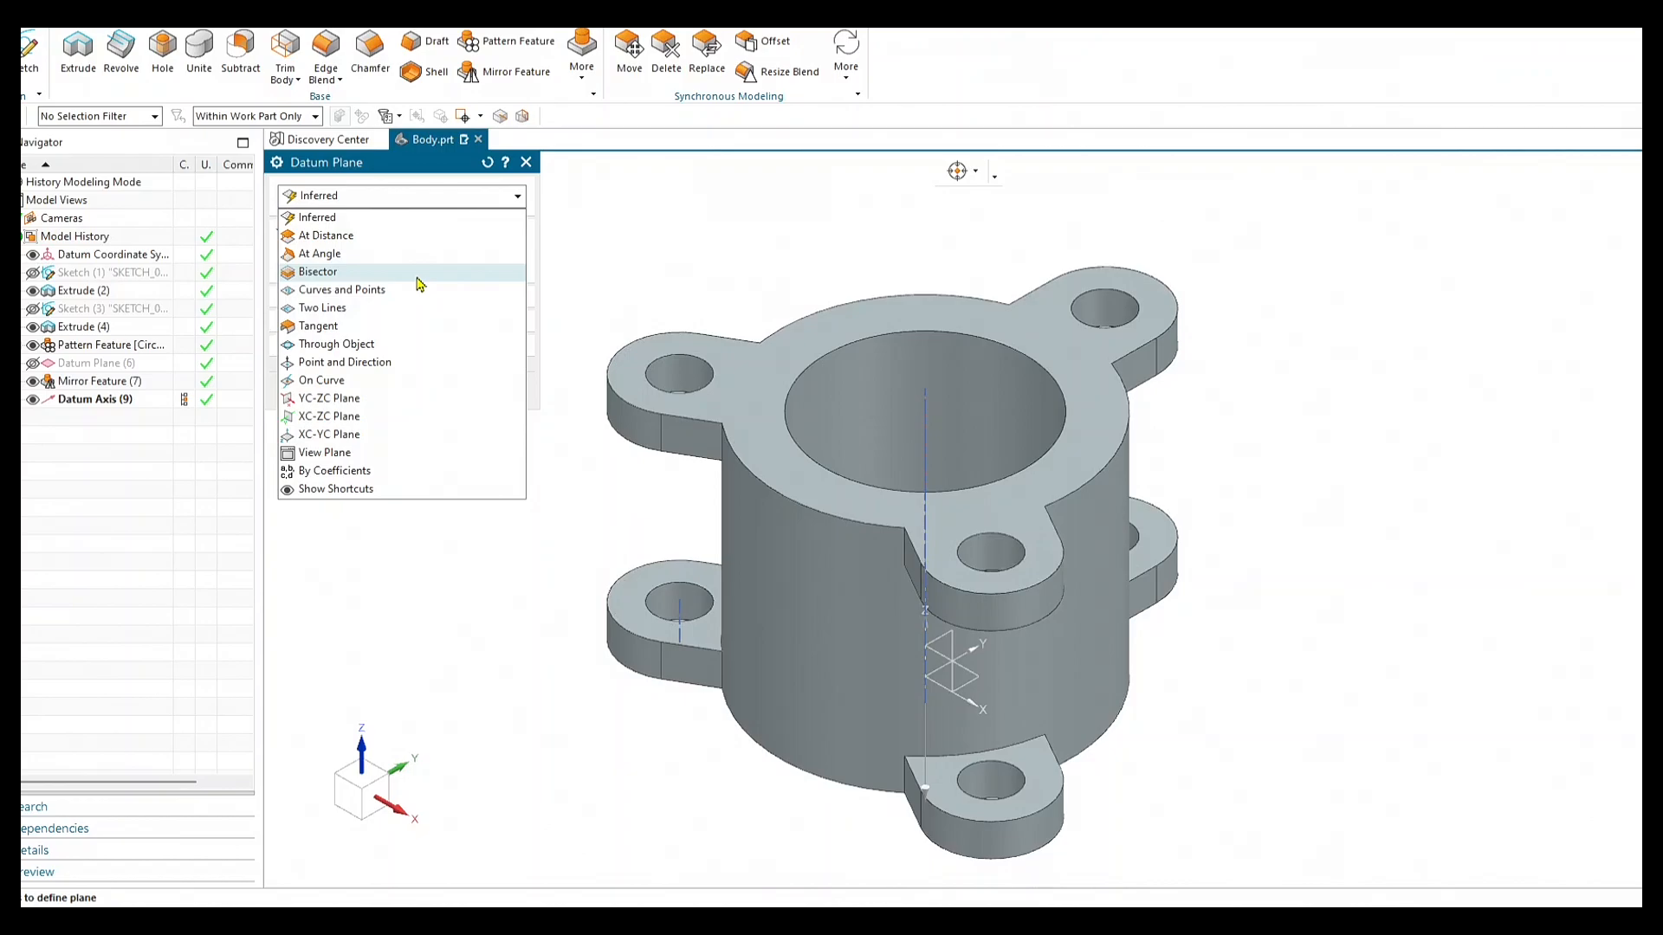
pyautogui.click(413, 366)
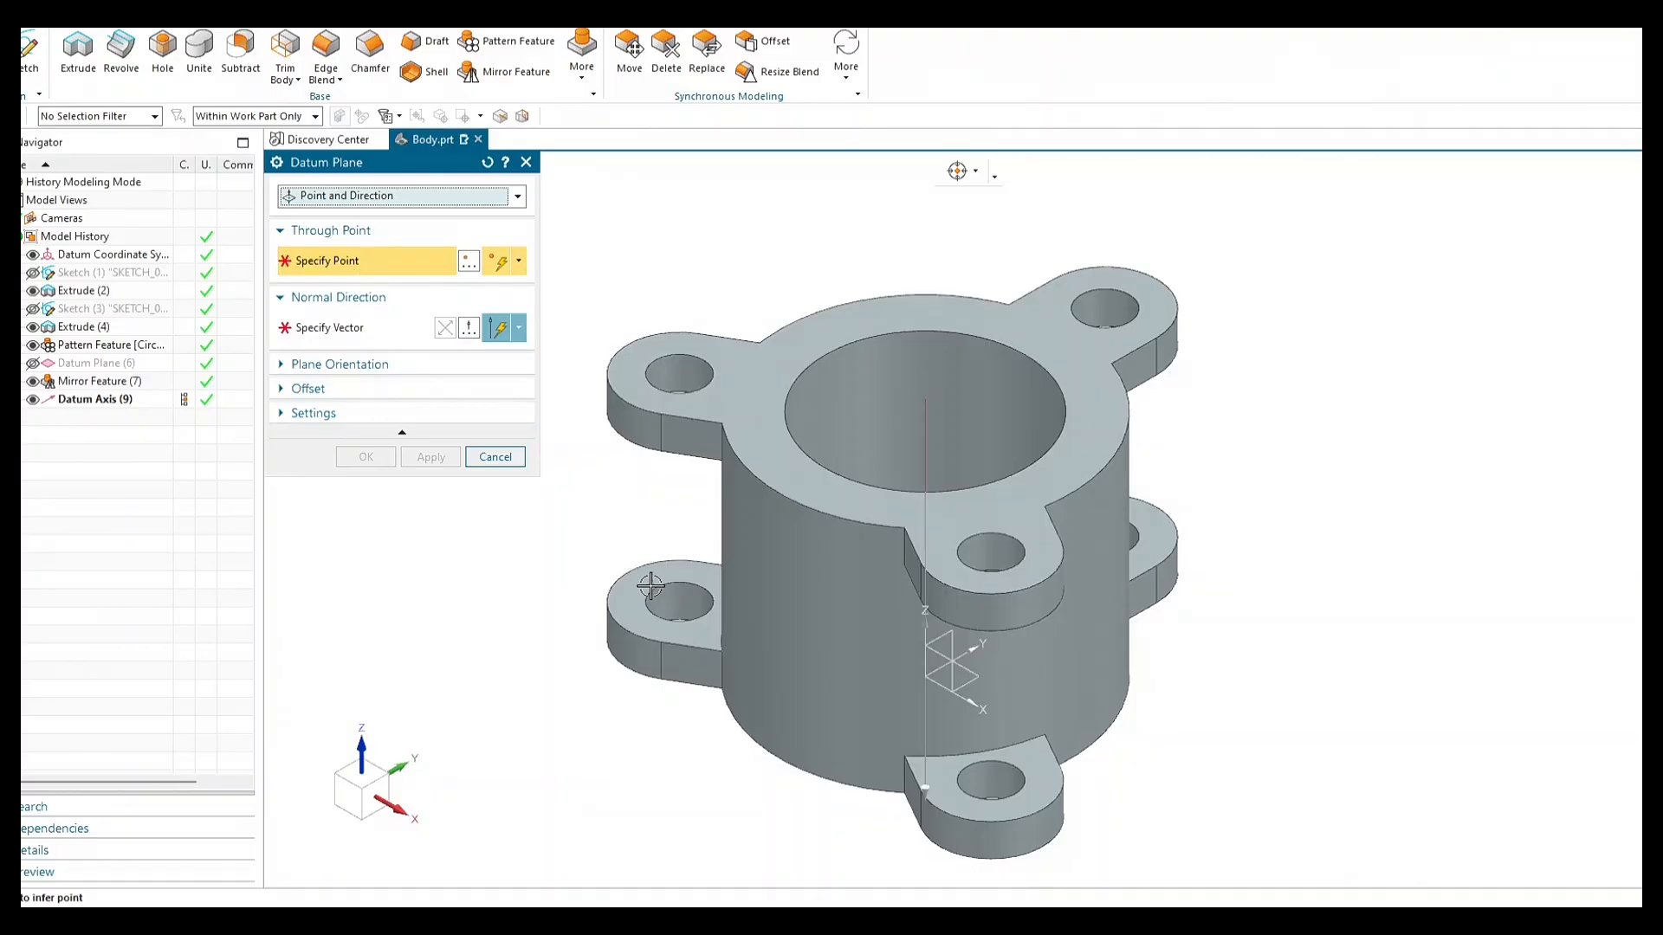
pyautogui.click(778, 494)
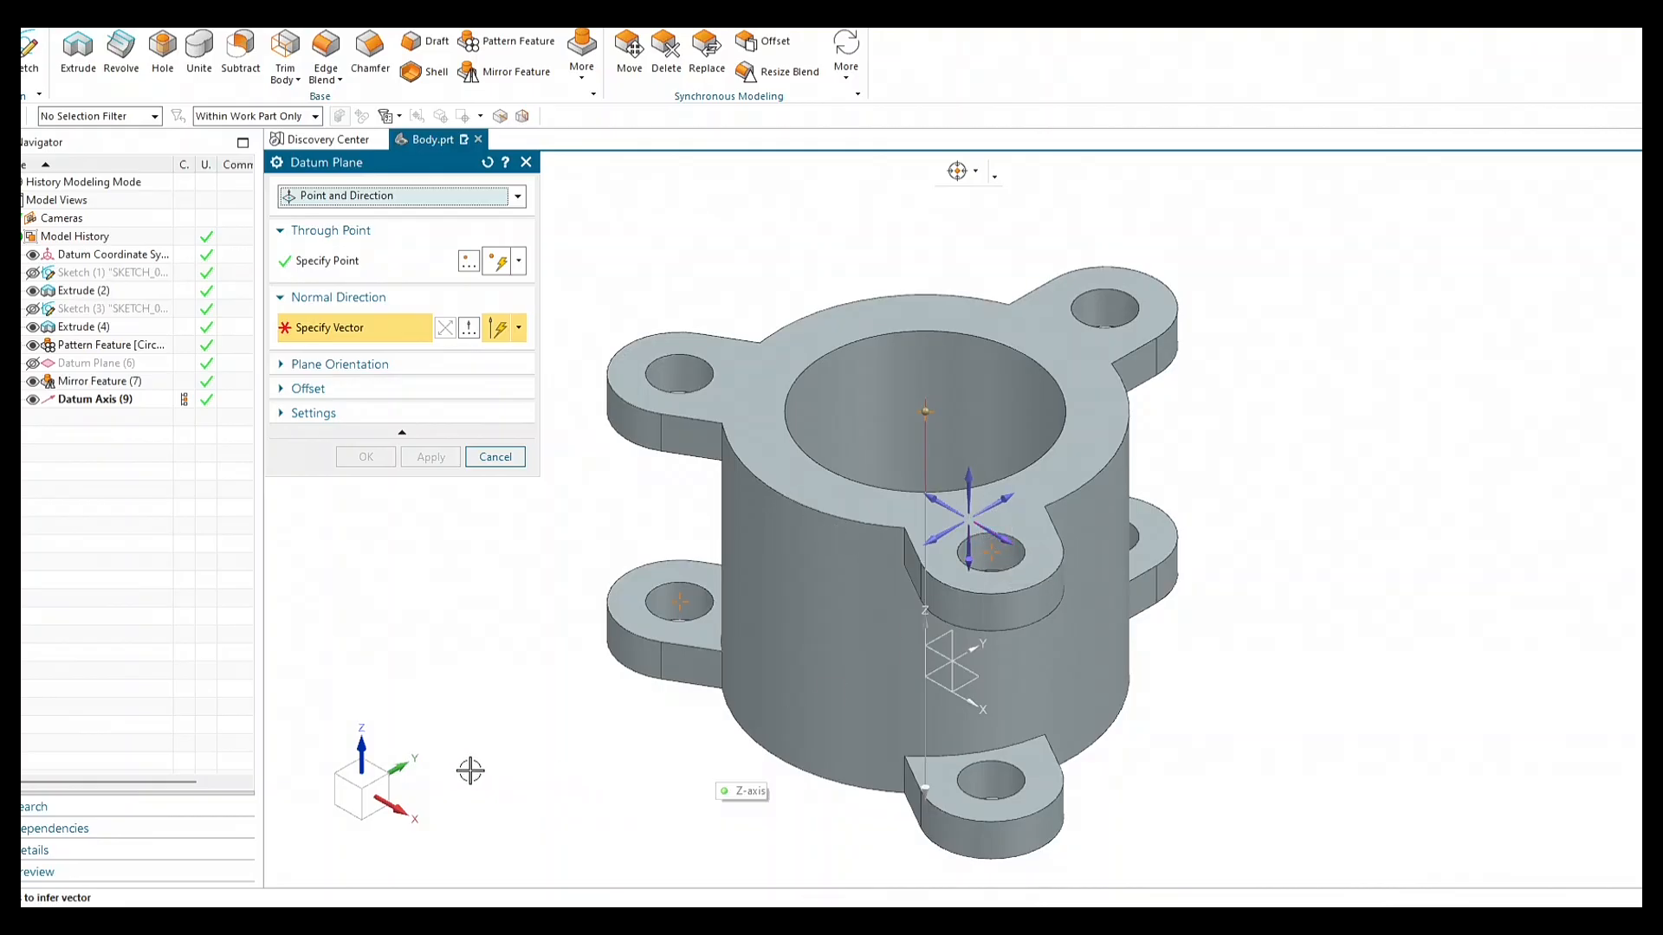
pyautogui.click(364, 782)
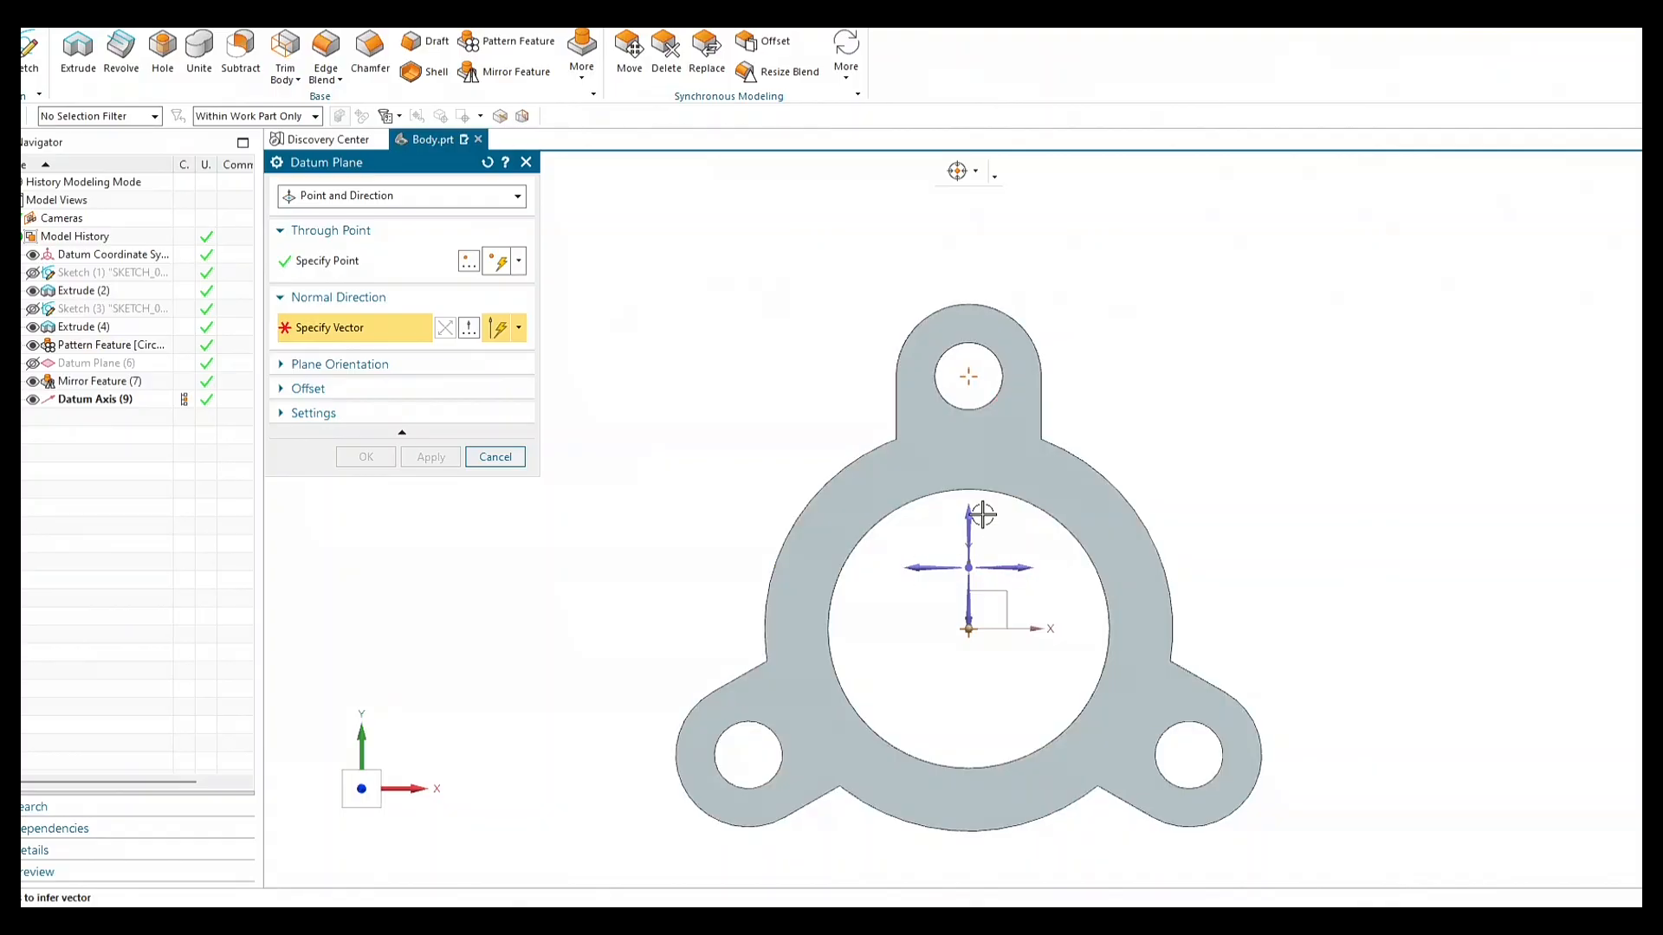
pyautogui.press('End')
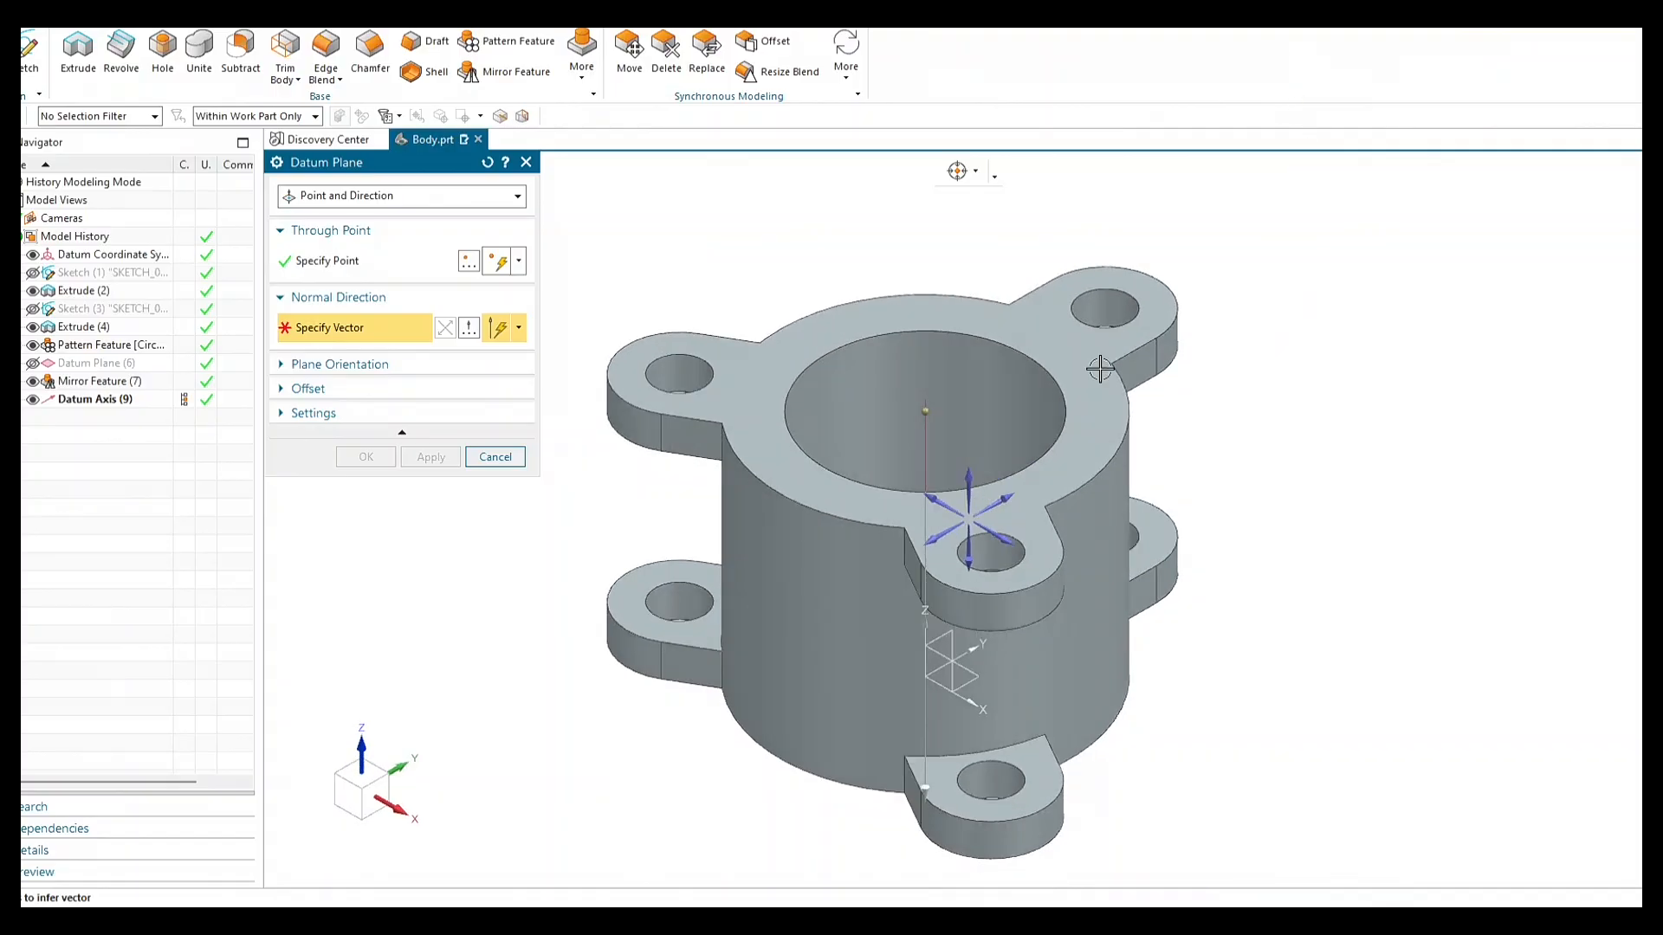
pyautogui.click(937, 538)
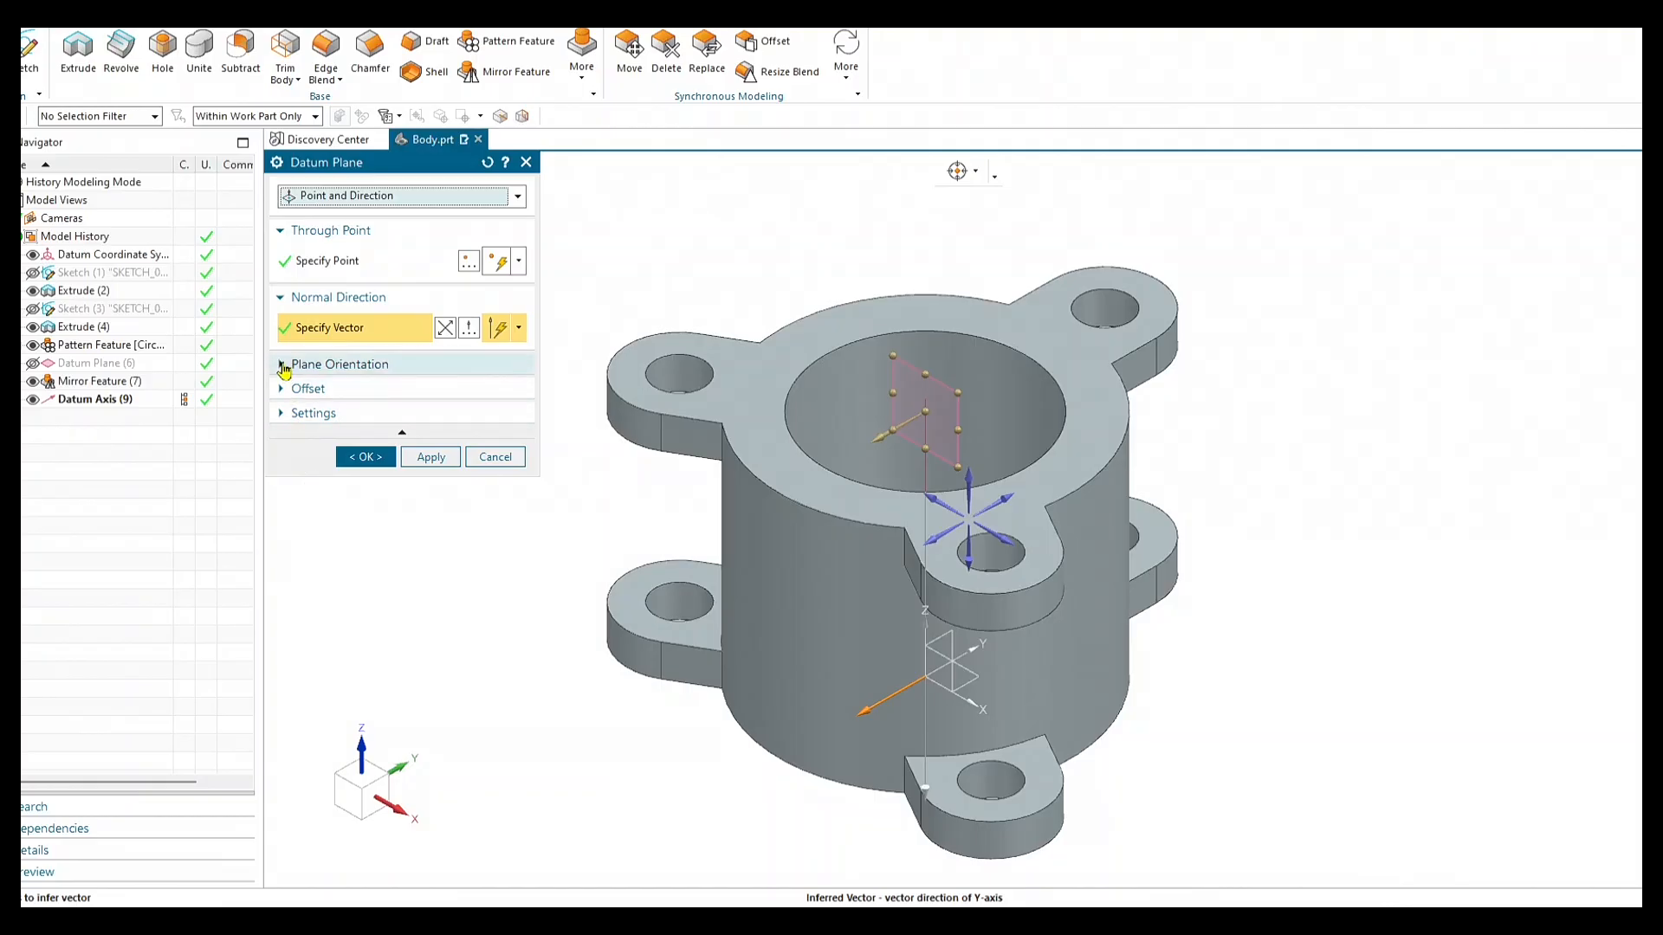
# Reverse the new datum plane's normal direction and flip it back to negative Y.
pyautogui.click(283, 365)
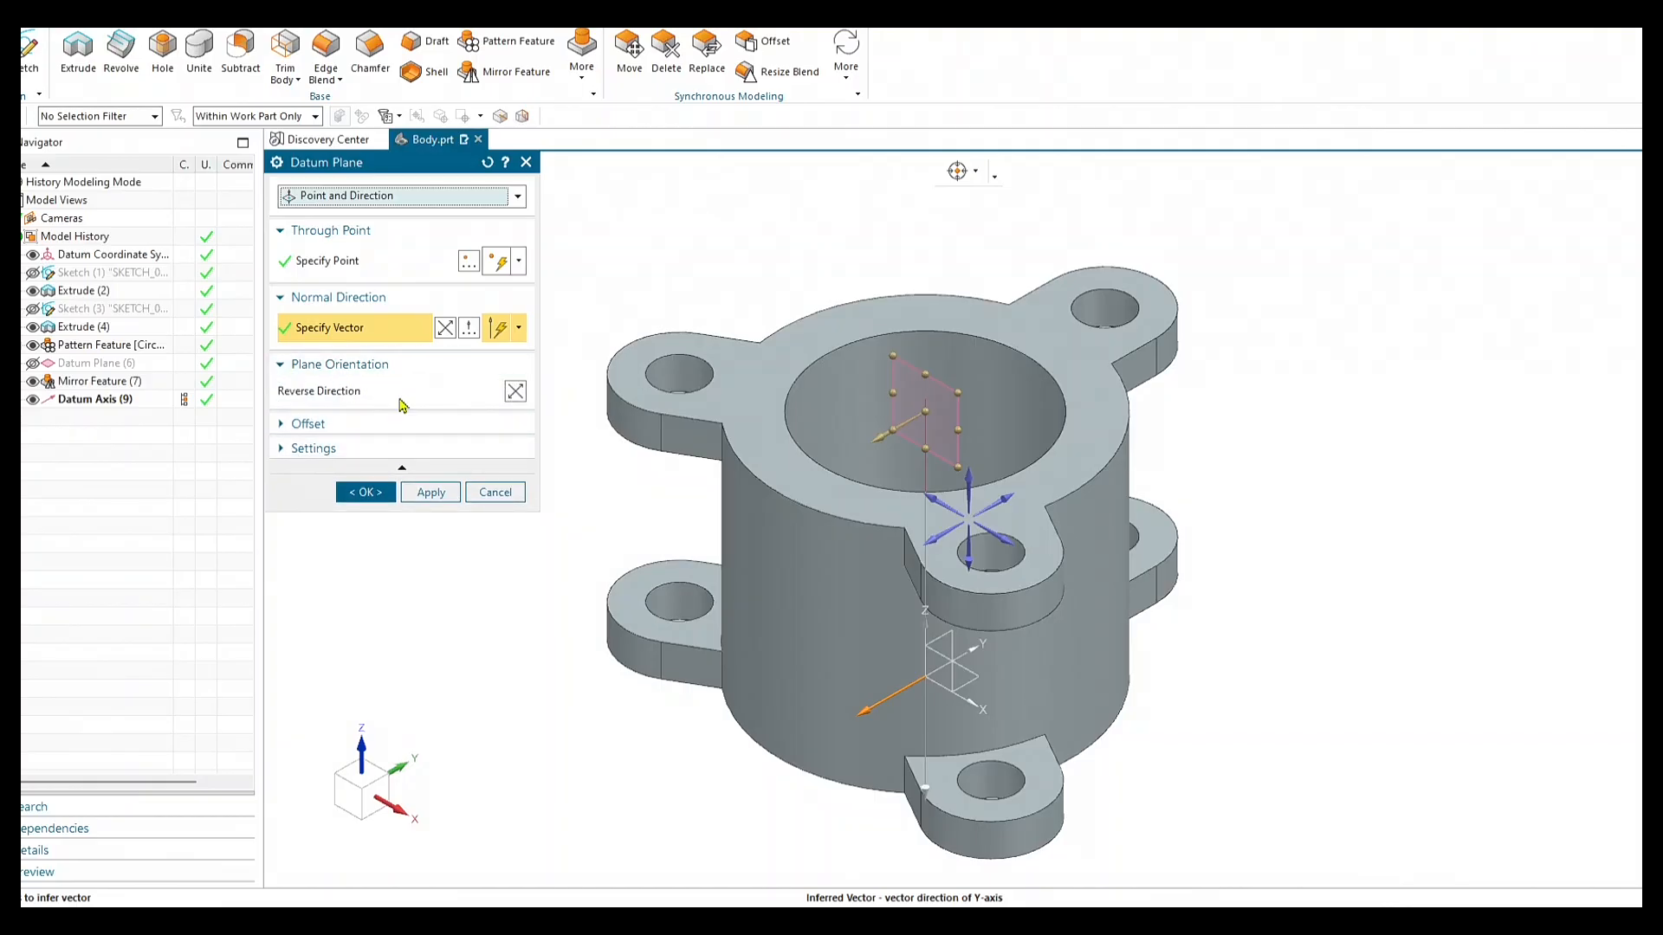
pyautogui.click(515, 393)
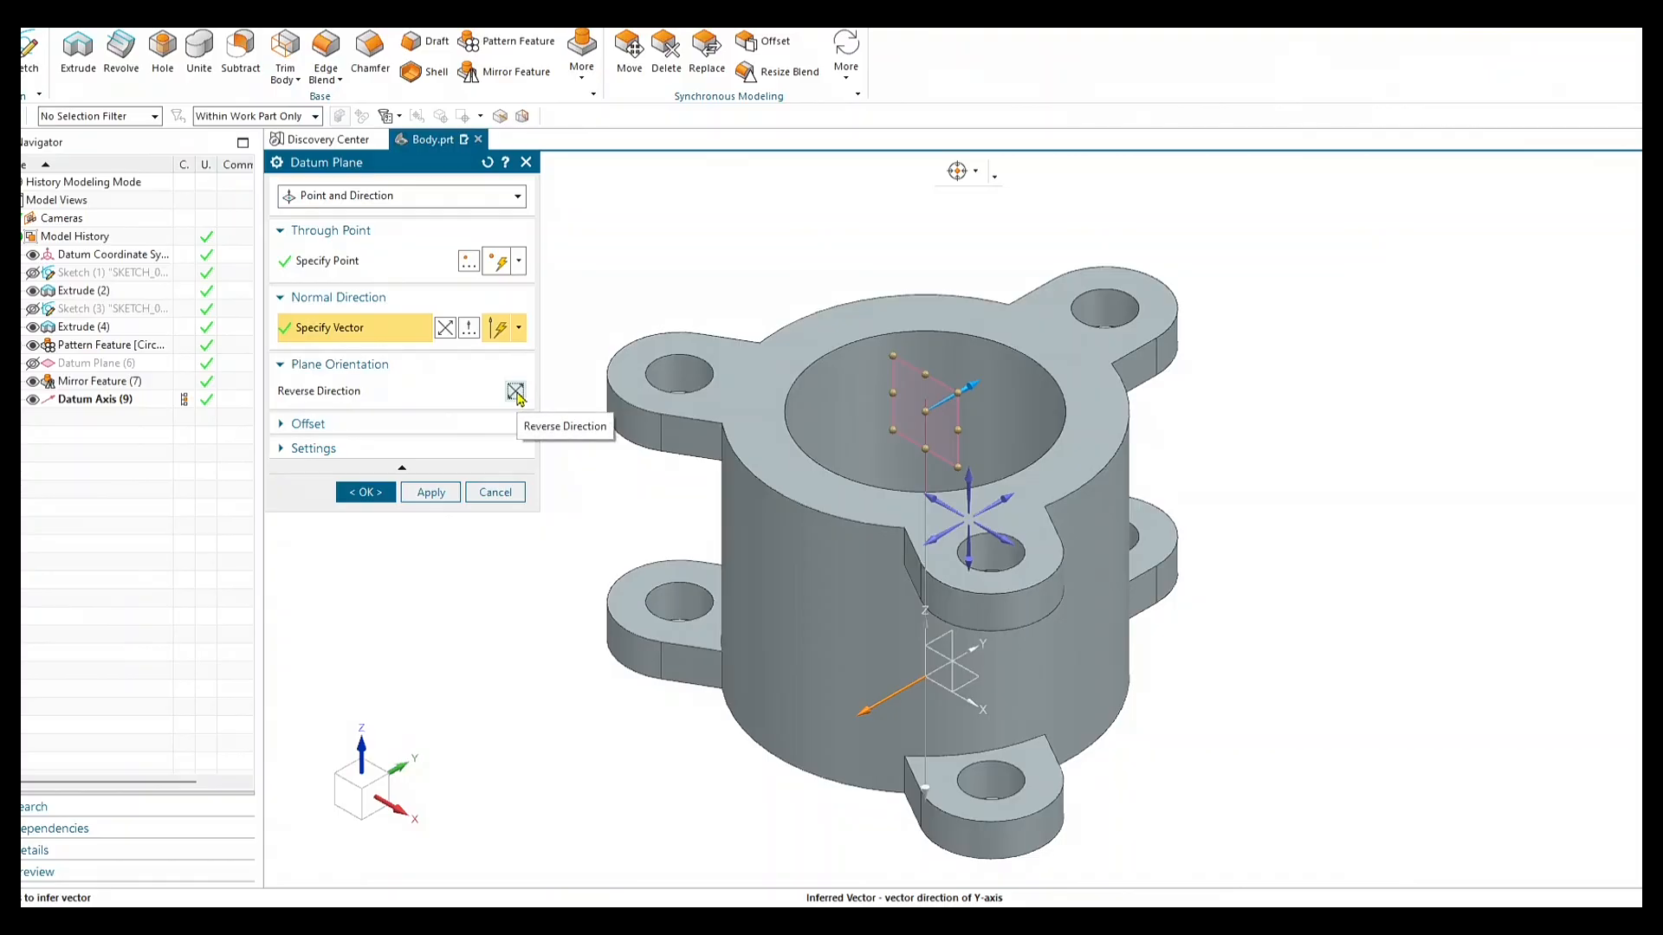
pyautogui.click(516, 393)
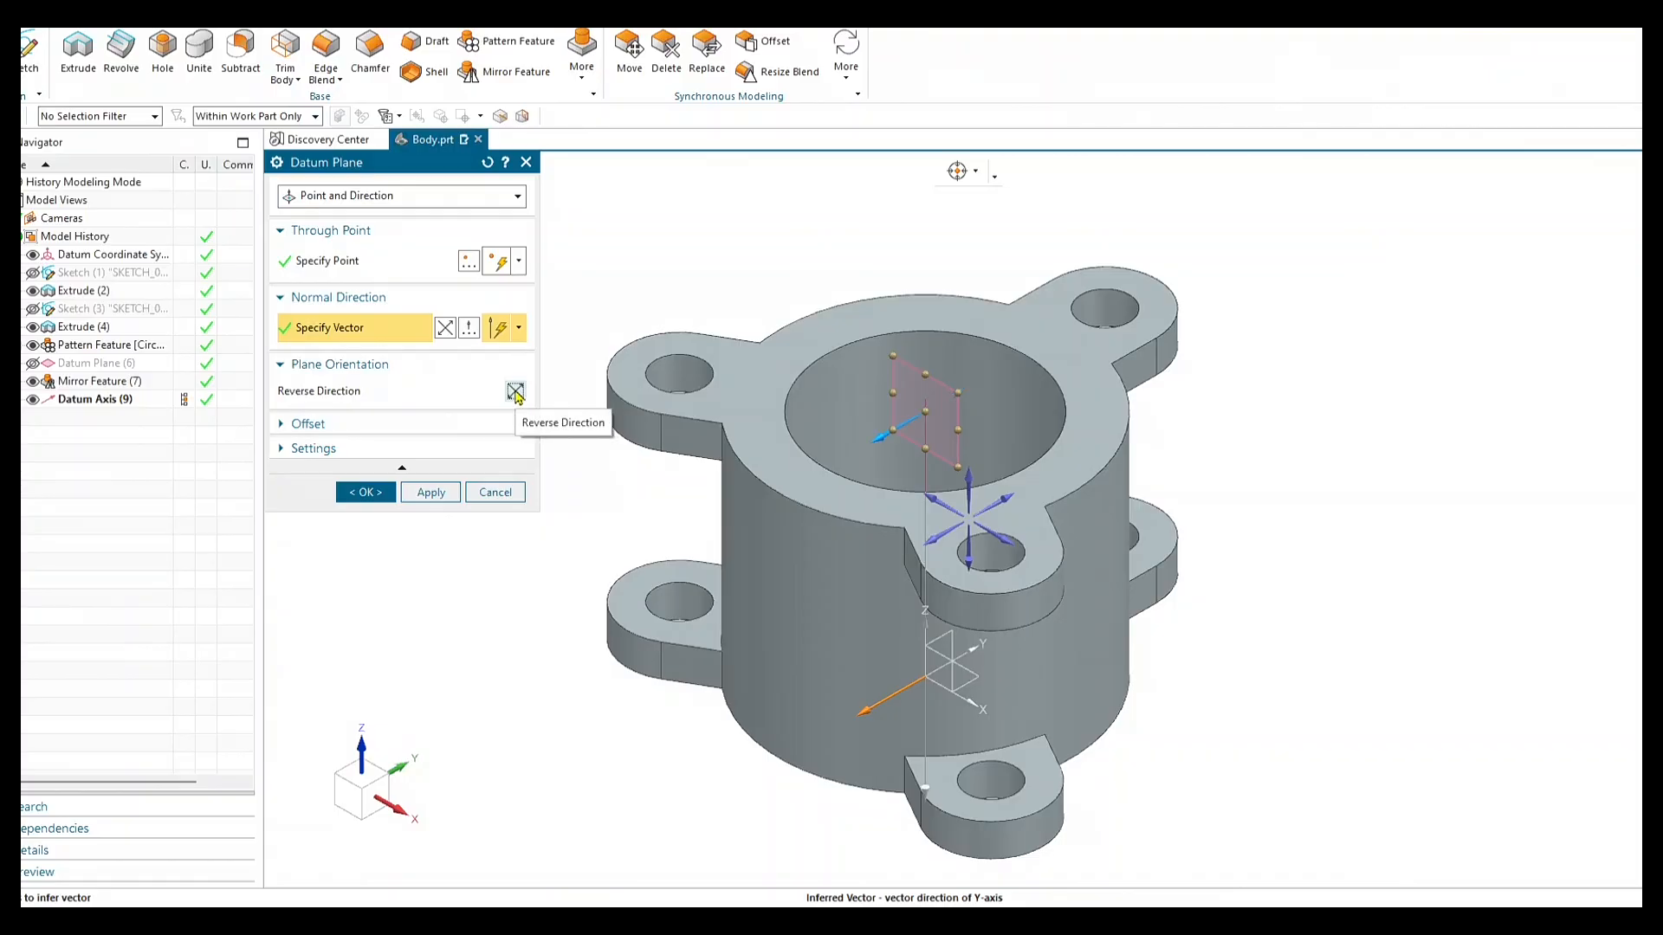
# Offset the new datum plane 40.9 mm from the body's centre along negative Y, keep it associative, and create it.
pyautogui.click(281, 425)
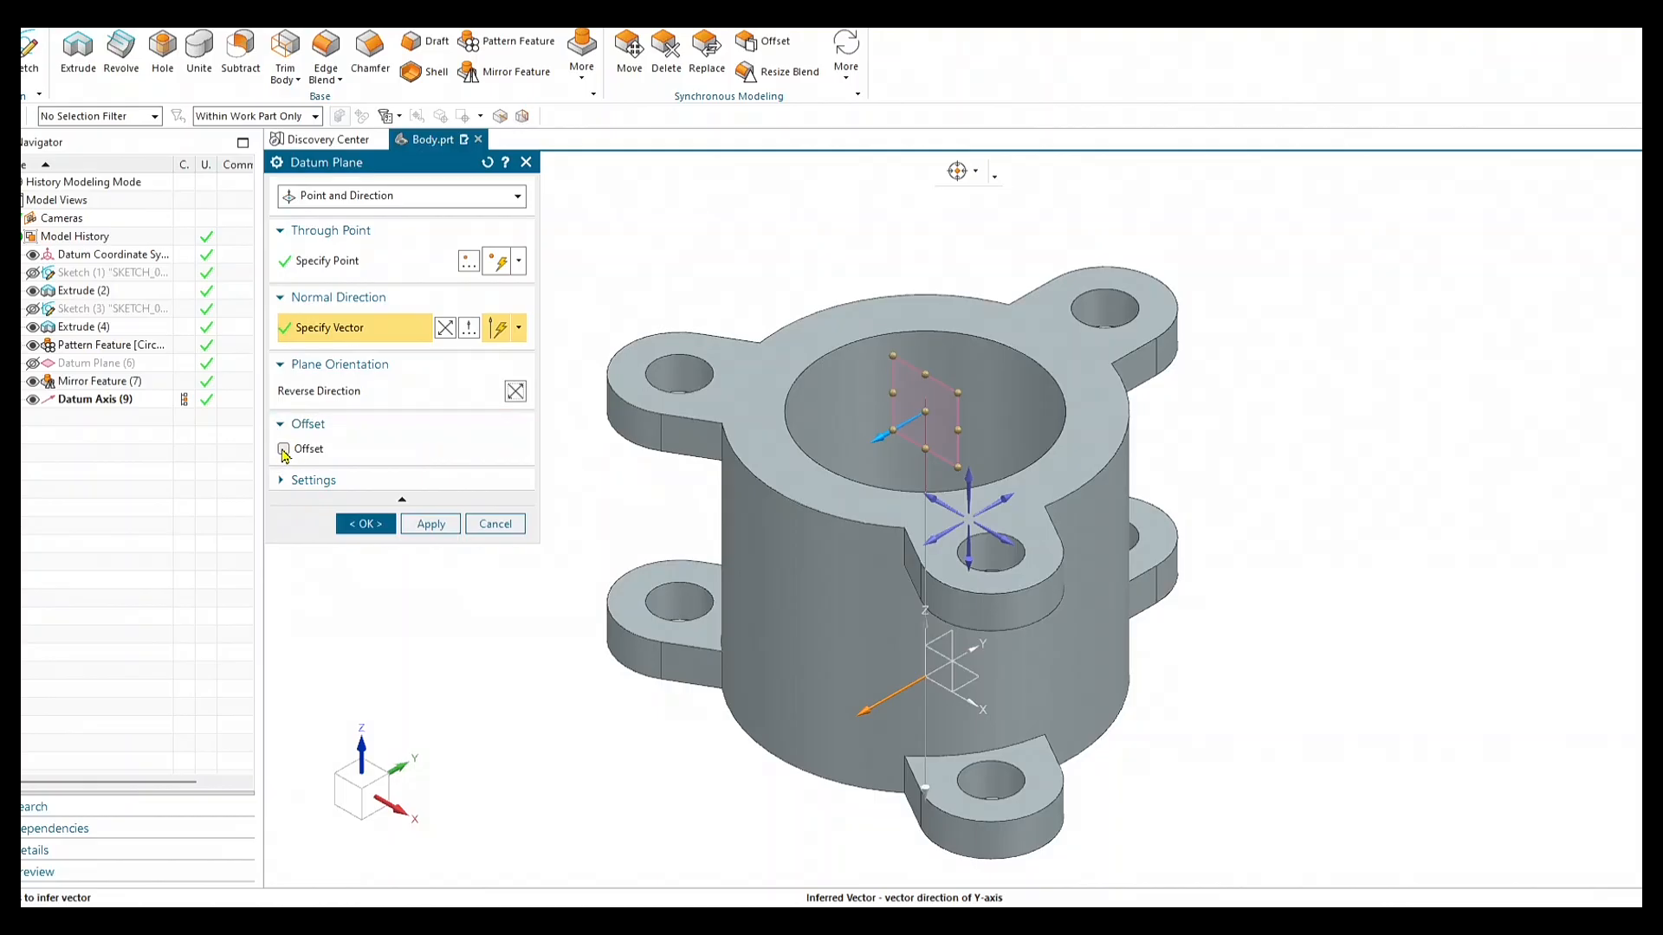
pyautogui.click(284, 449)
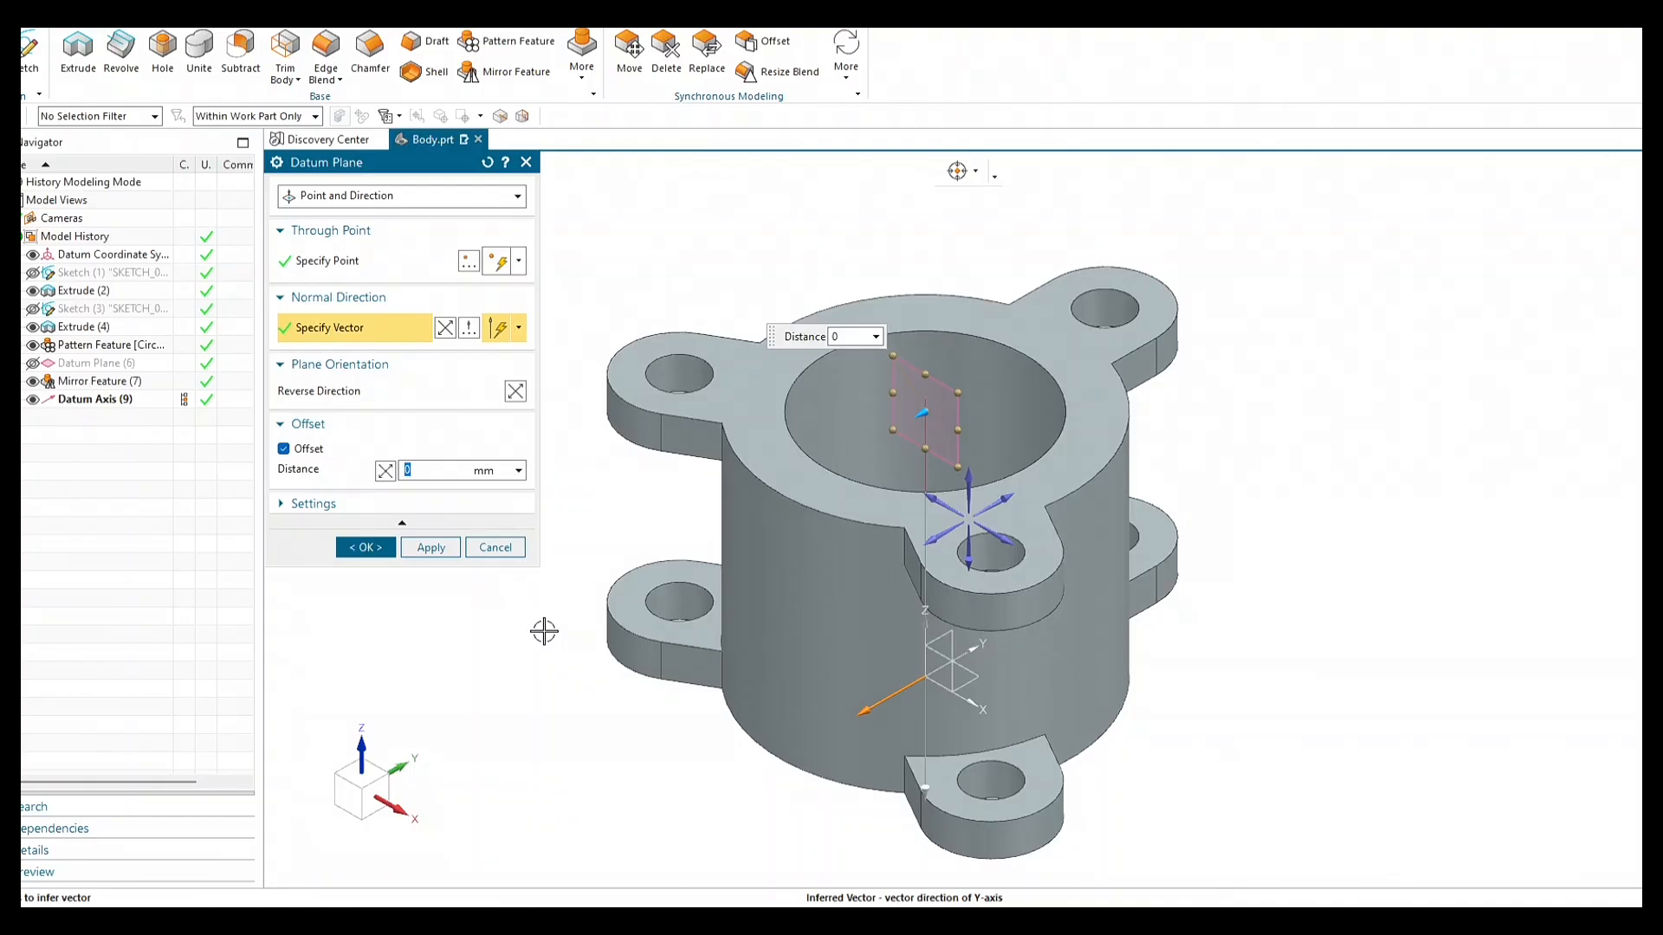
pyautogui.hotkey('alt', 'Tab')
pyautogui.hotkey('alt', 'Tab')
pyautogui.hotkey('alt', 'Tab')
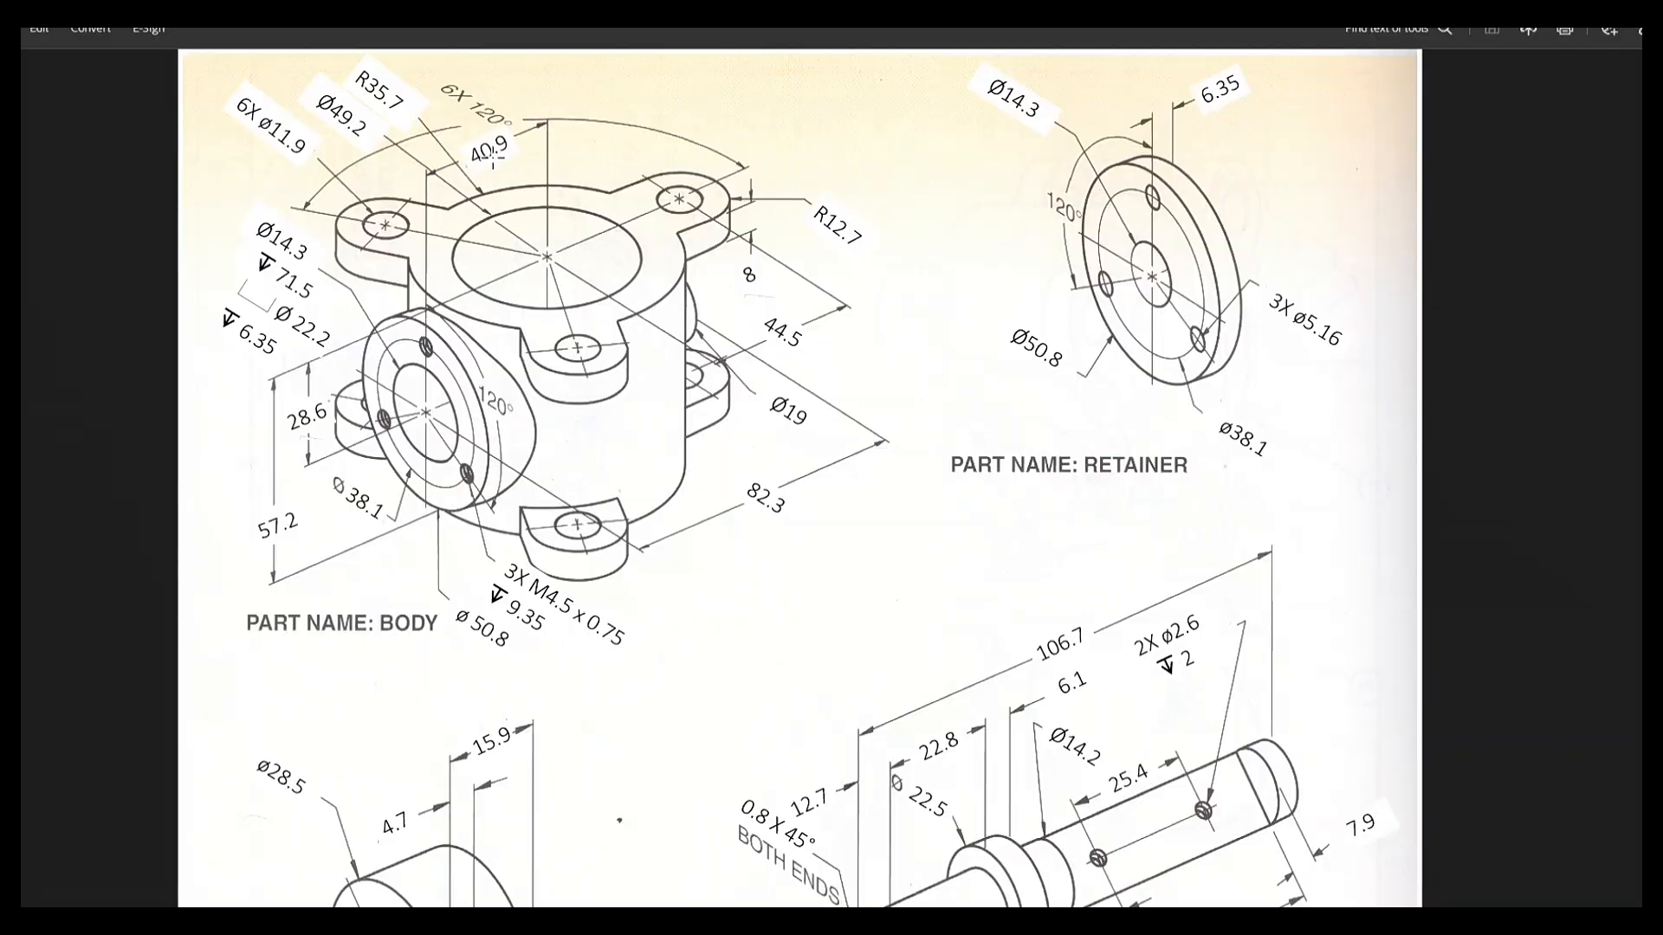
pyautogui.hotkey('alt', 'Tab')
pyautogui.hotkey('alt', 'Tab')
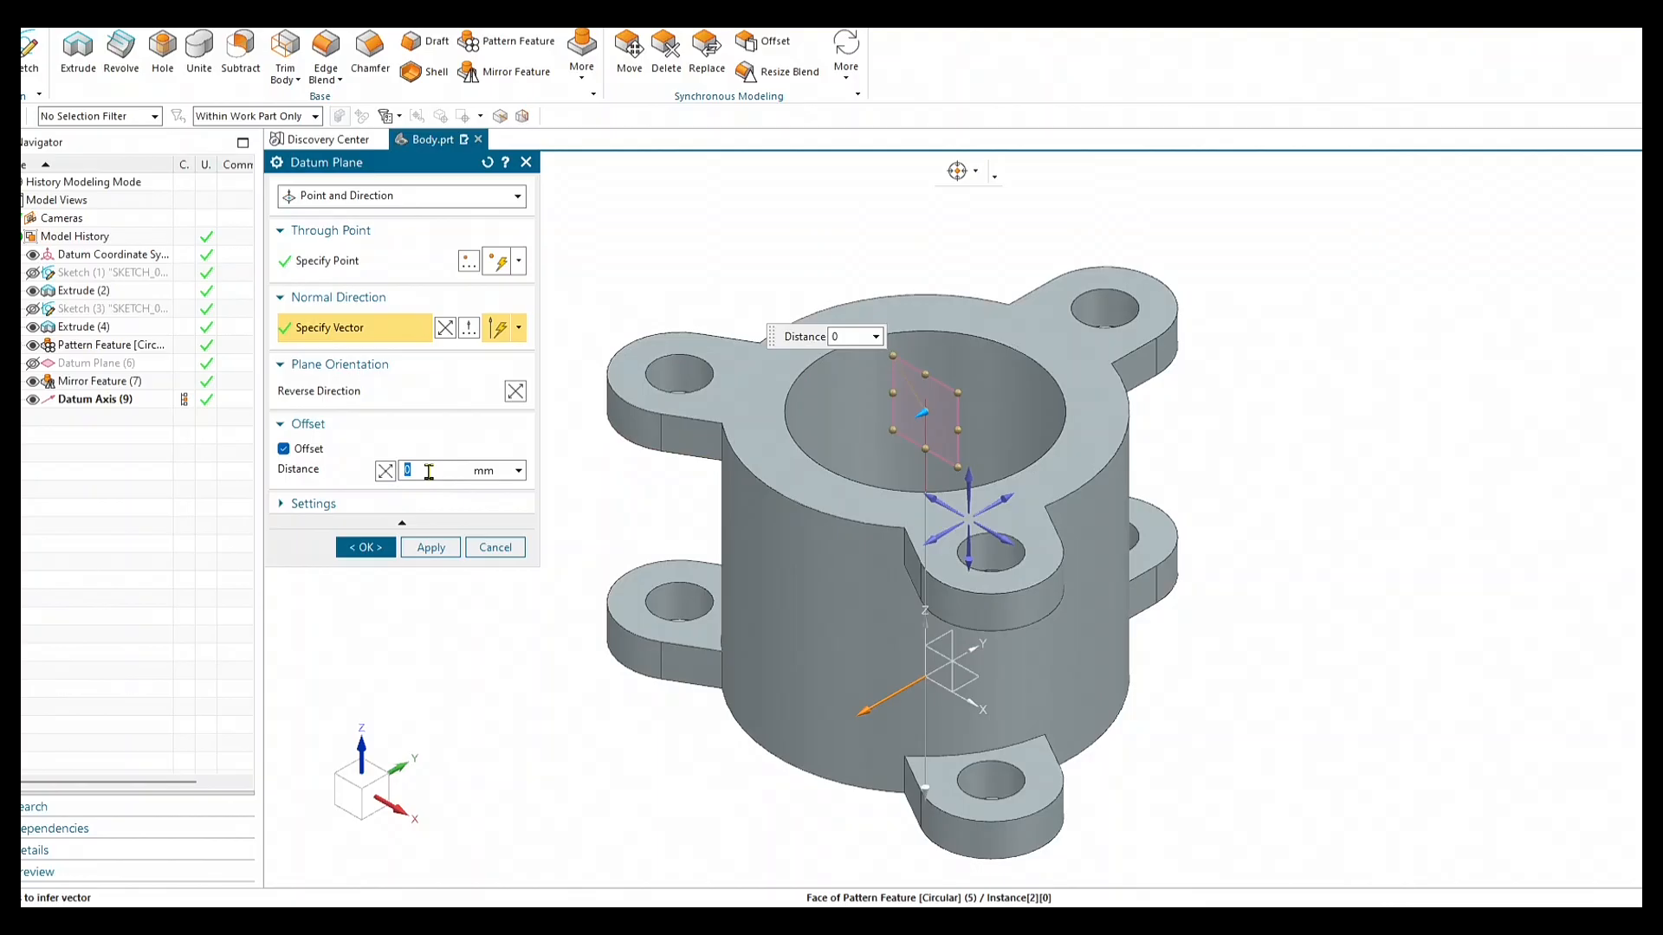
pyautogui.write('40.9')
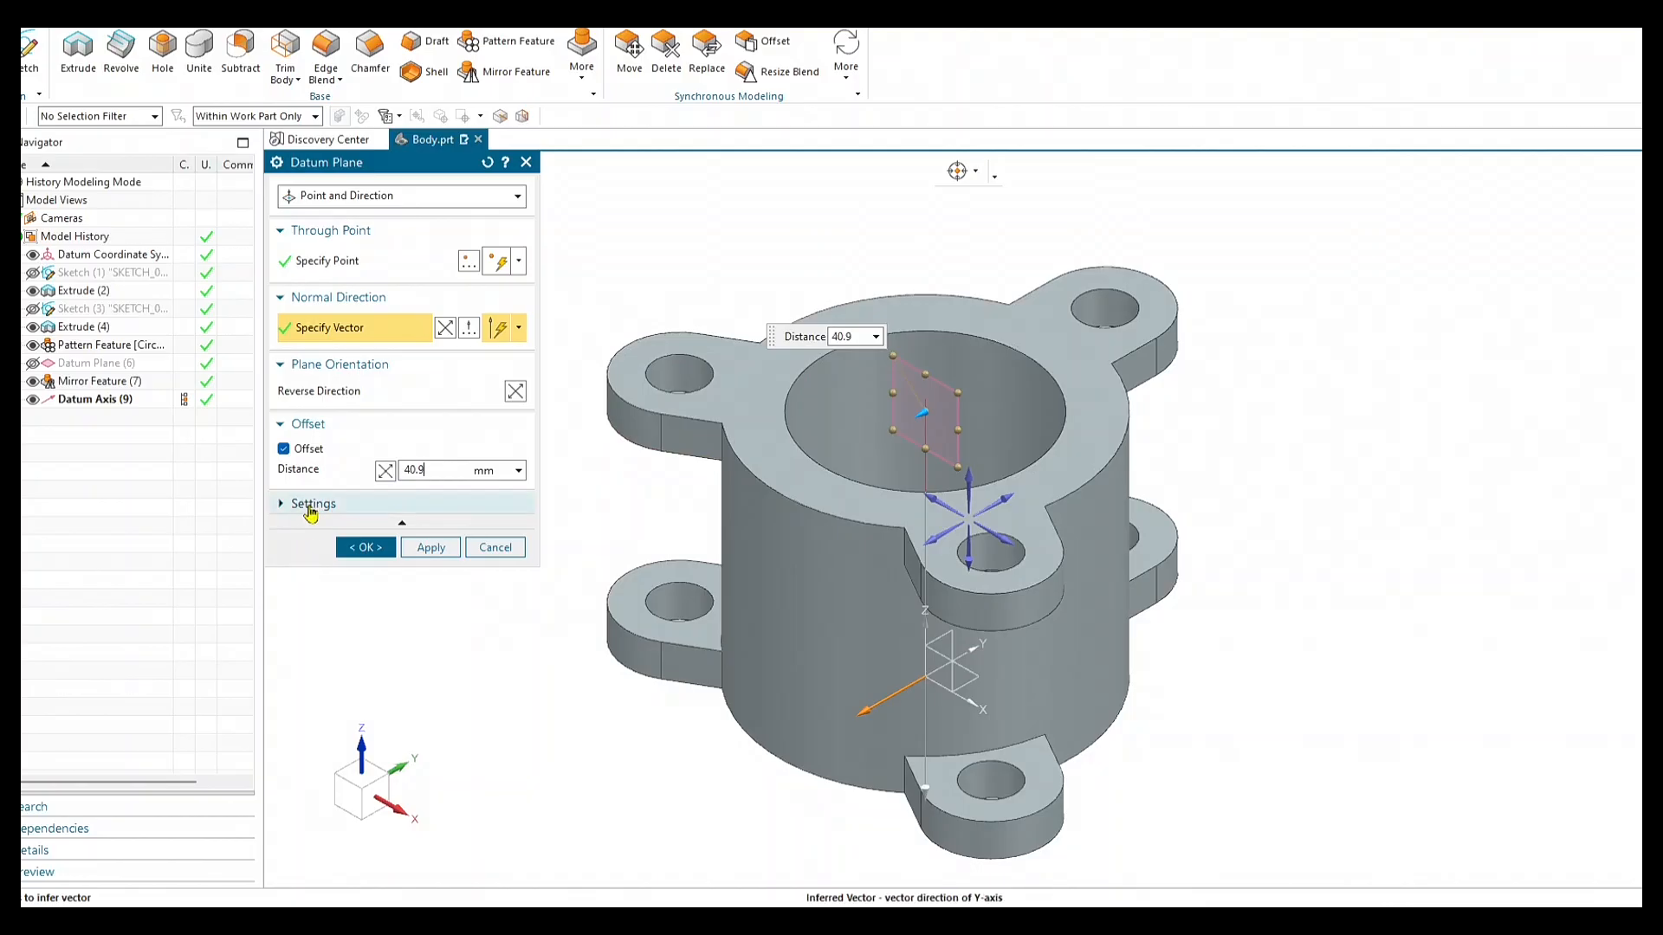
pyautogui.click(311, 507)
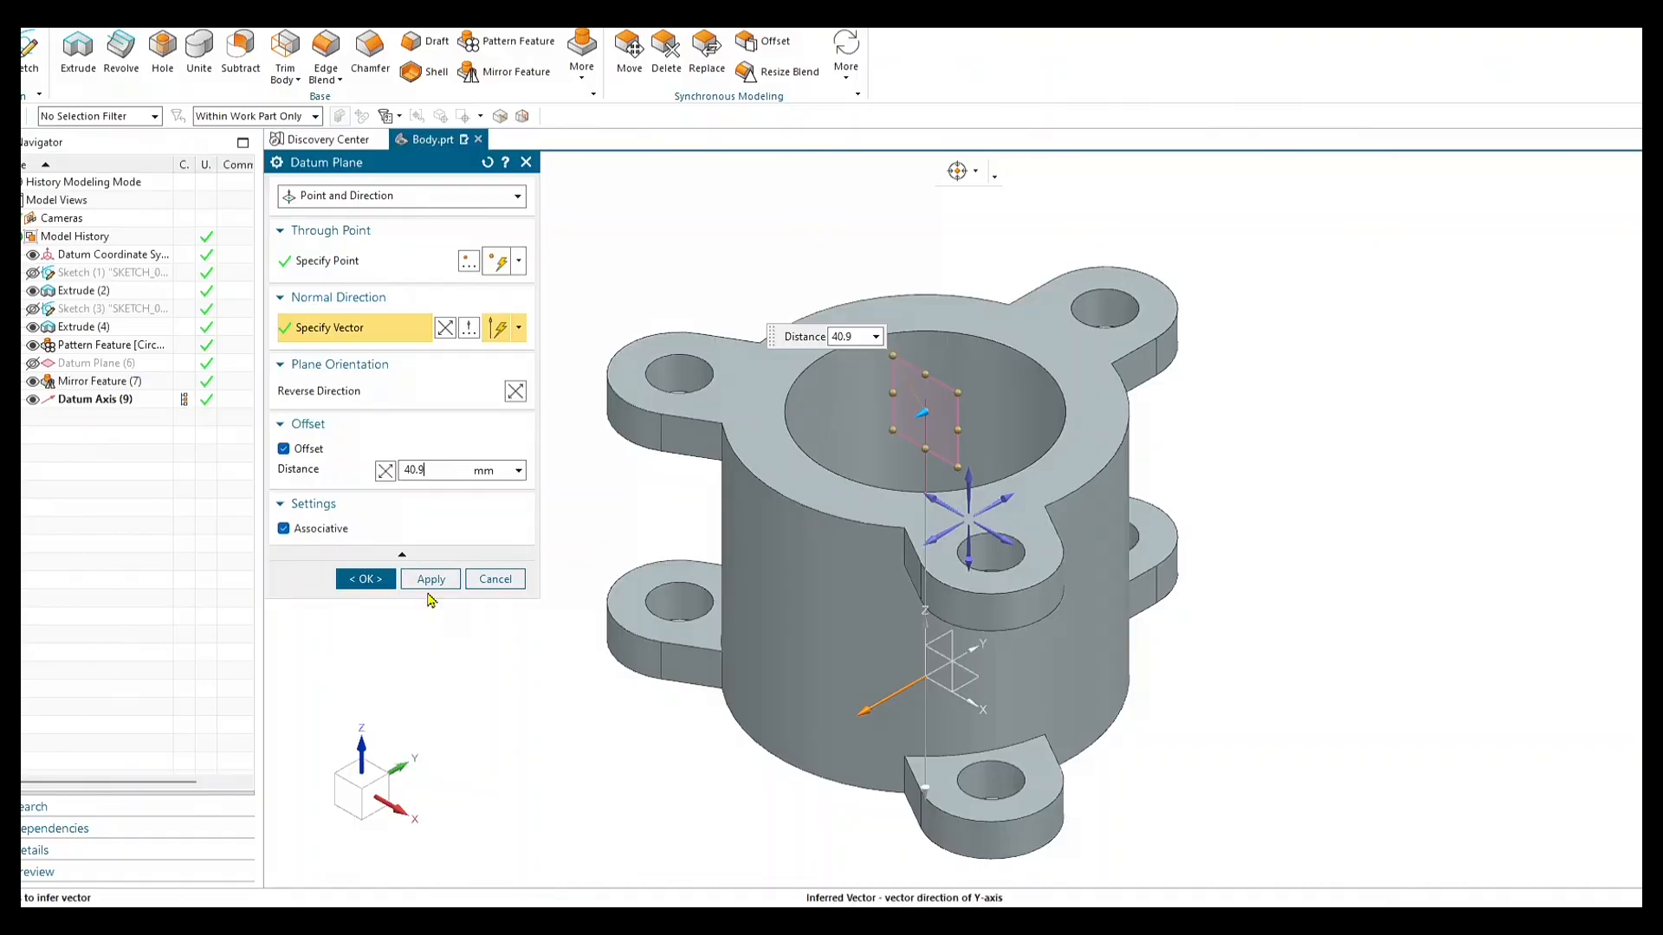
pyautogui.click(431, 580)
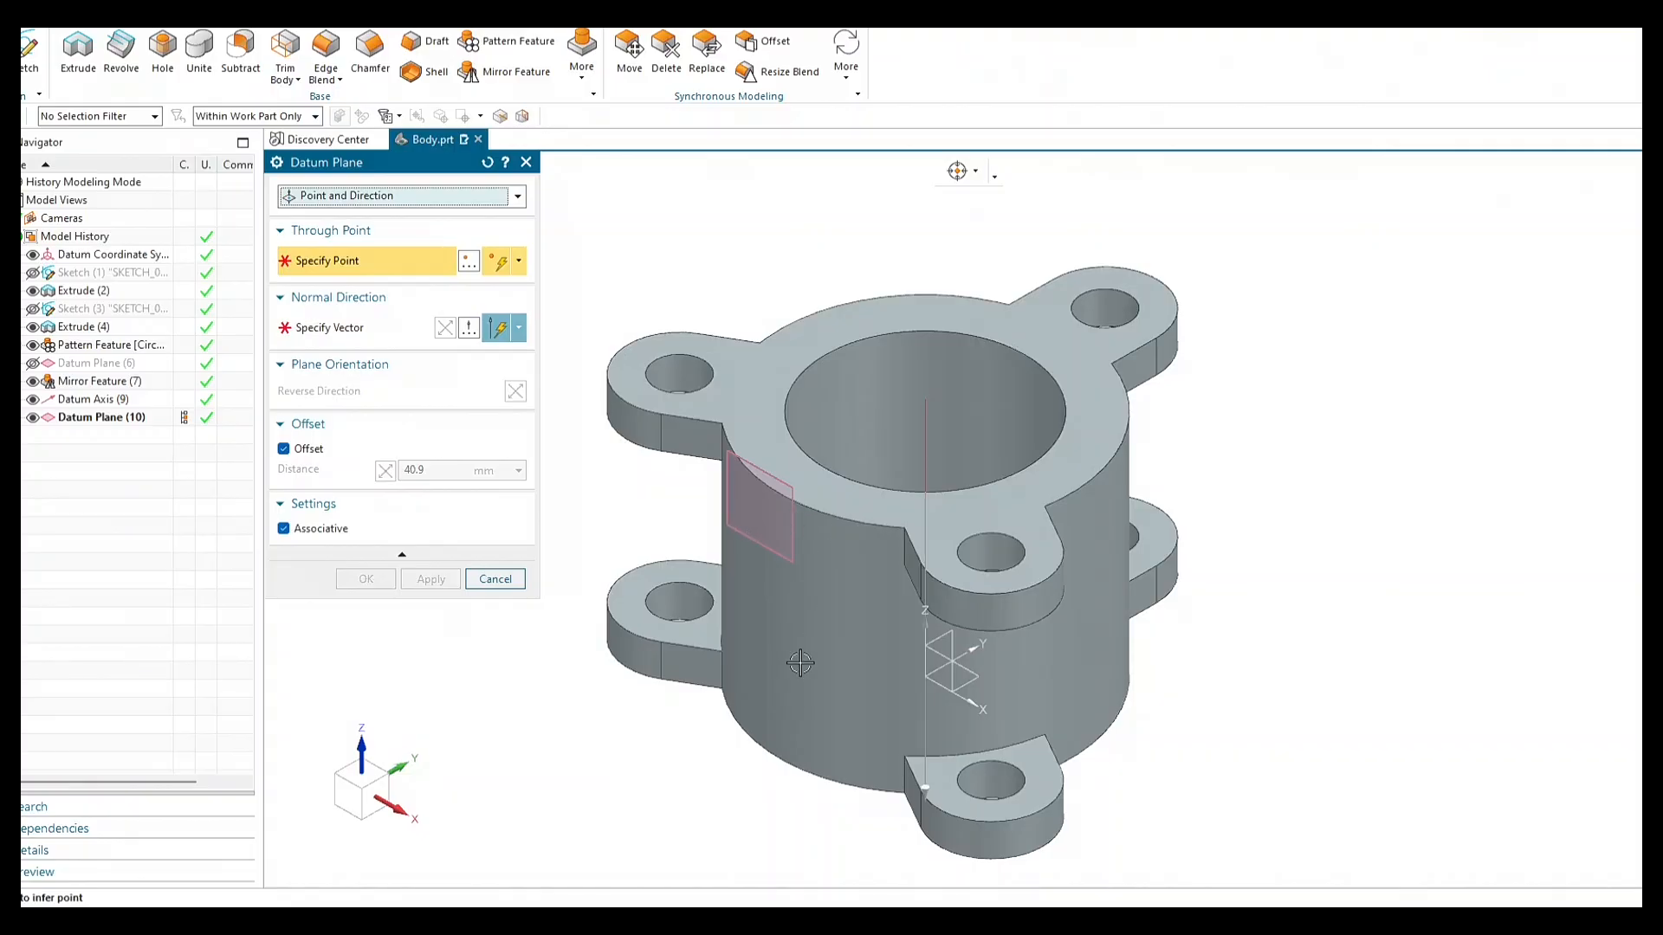
pyautogui.moveTo(801, 663)
pyautogui.mouseDown(button='middle')
pyautogui.moveTo(786, 732)
pyautogui.moveTo(816, 669)
pyautogui.mouseUp(button='middle')
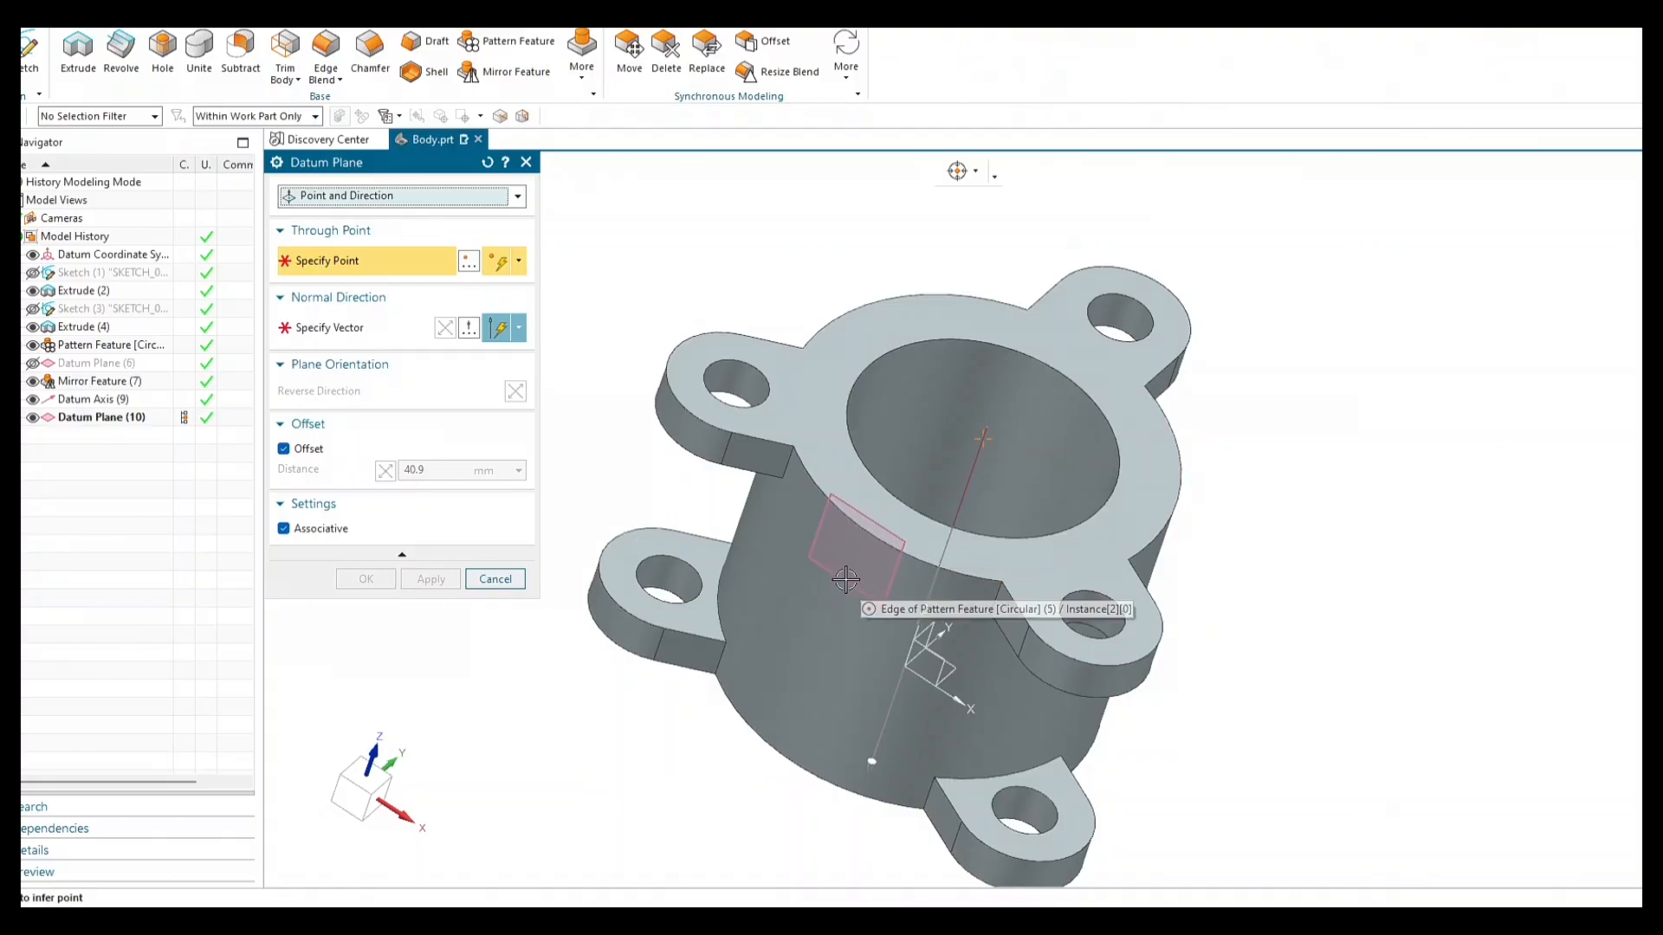
pyautogui.click(496, 580)
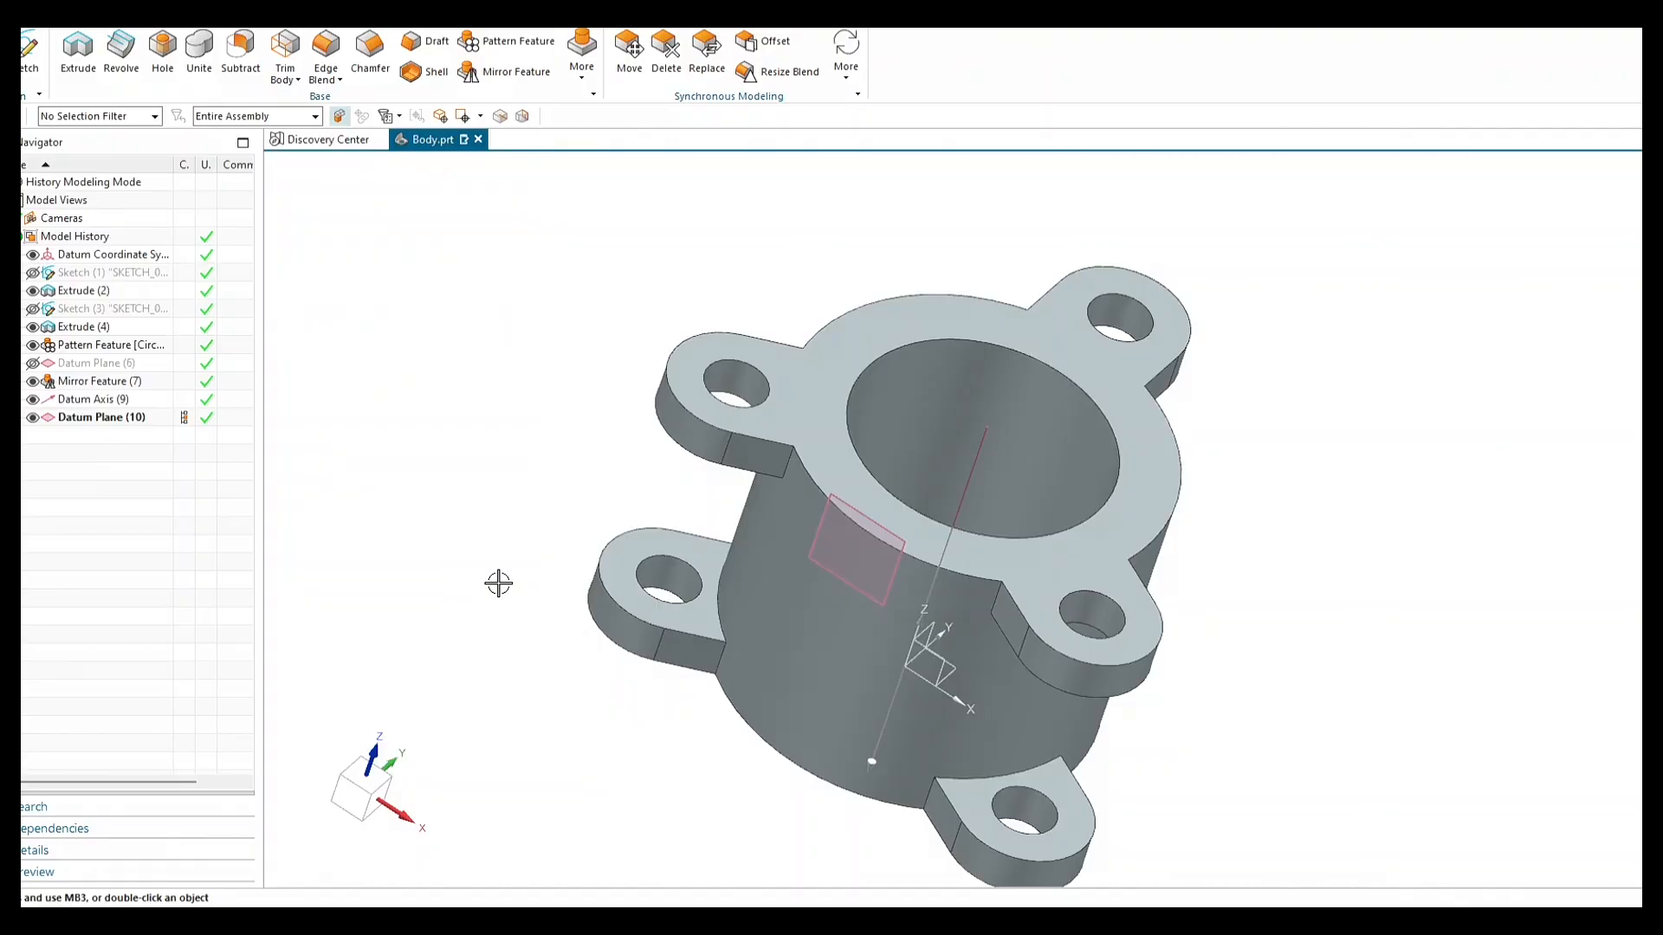
# Create a new sketch on the offset datum plane in front of the body.
pyautogui.click(32, 36)
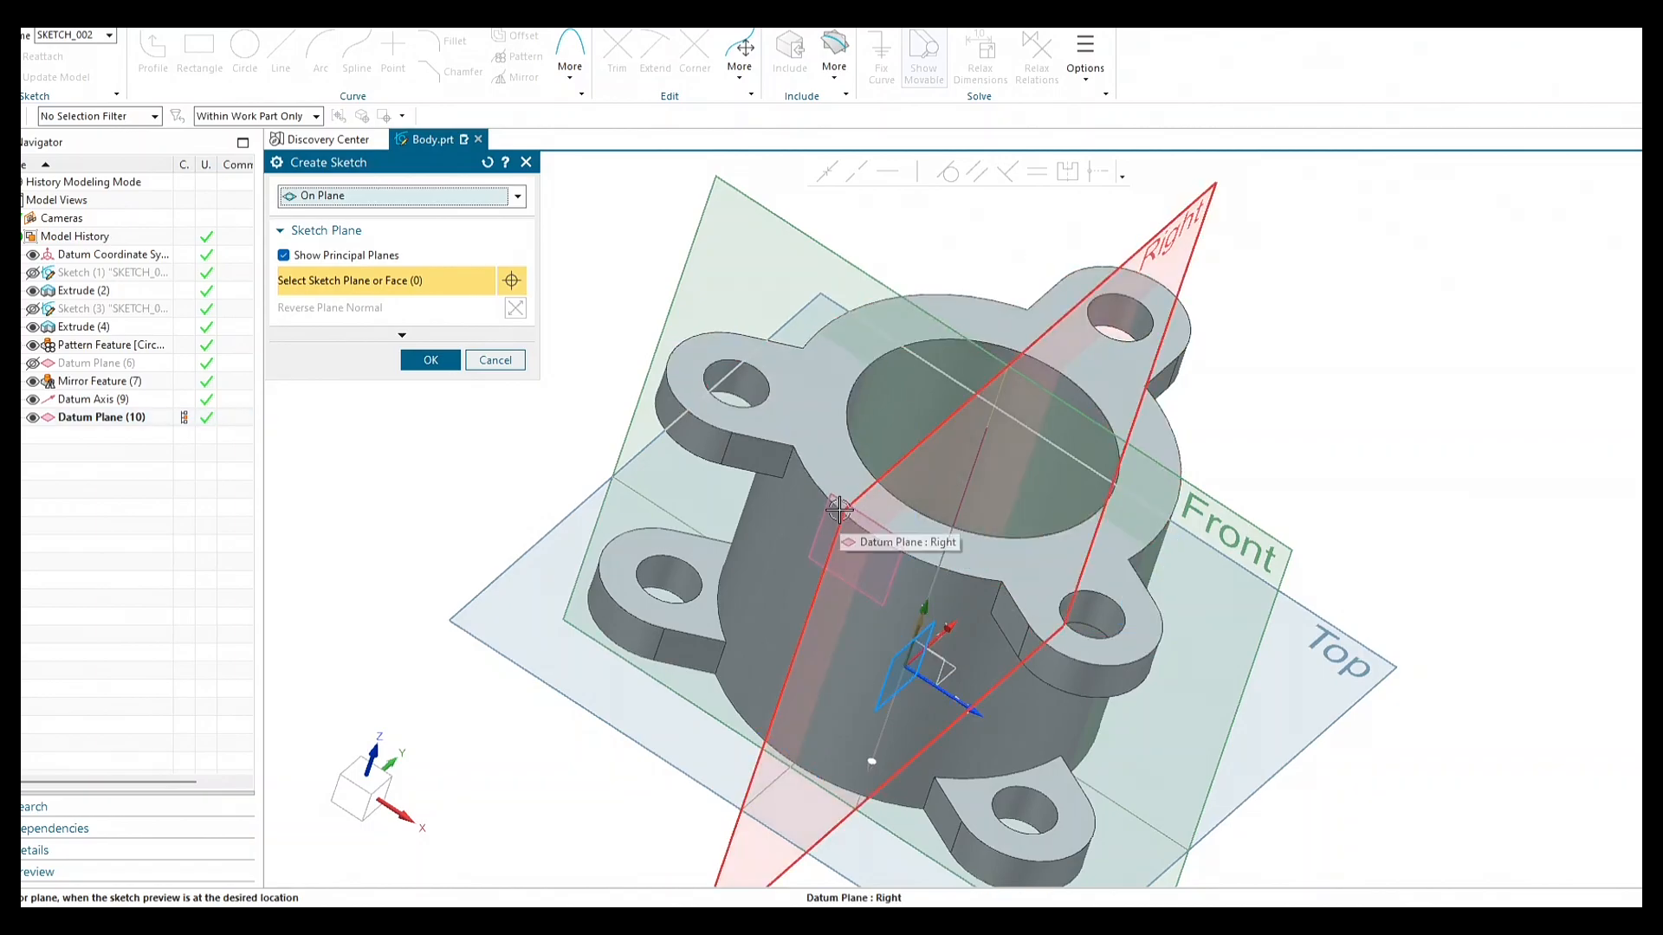
pyautogui.scroll(4, 834, 511)
pyautogui.scroll(2, 834, 511)
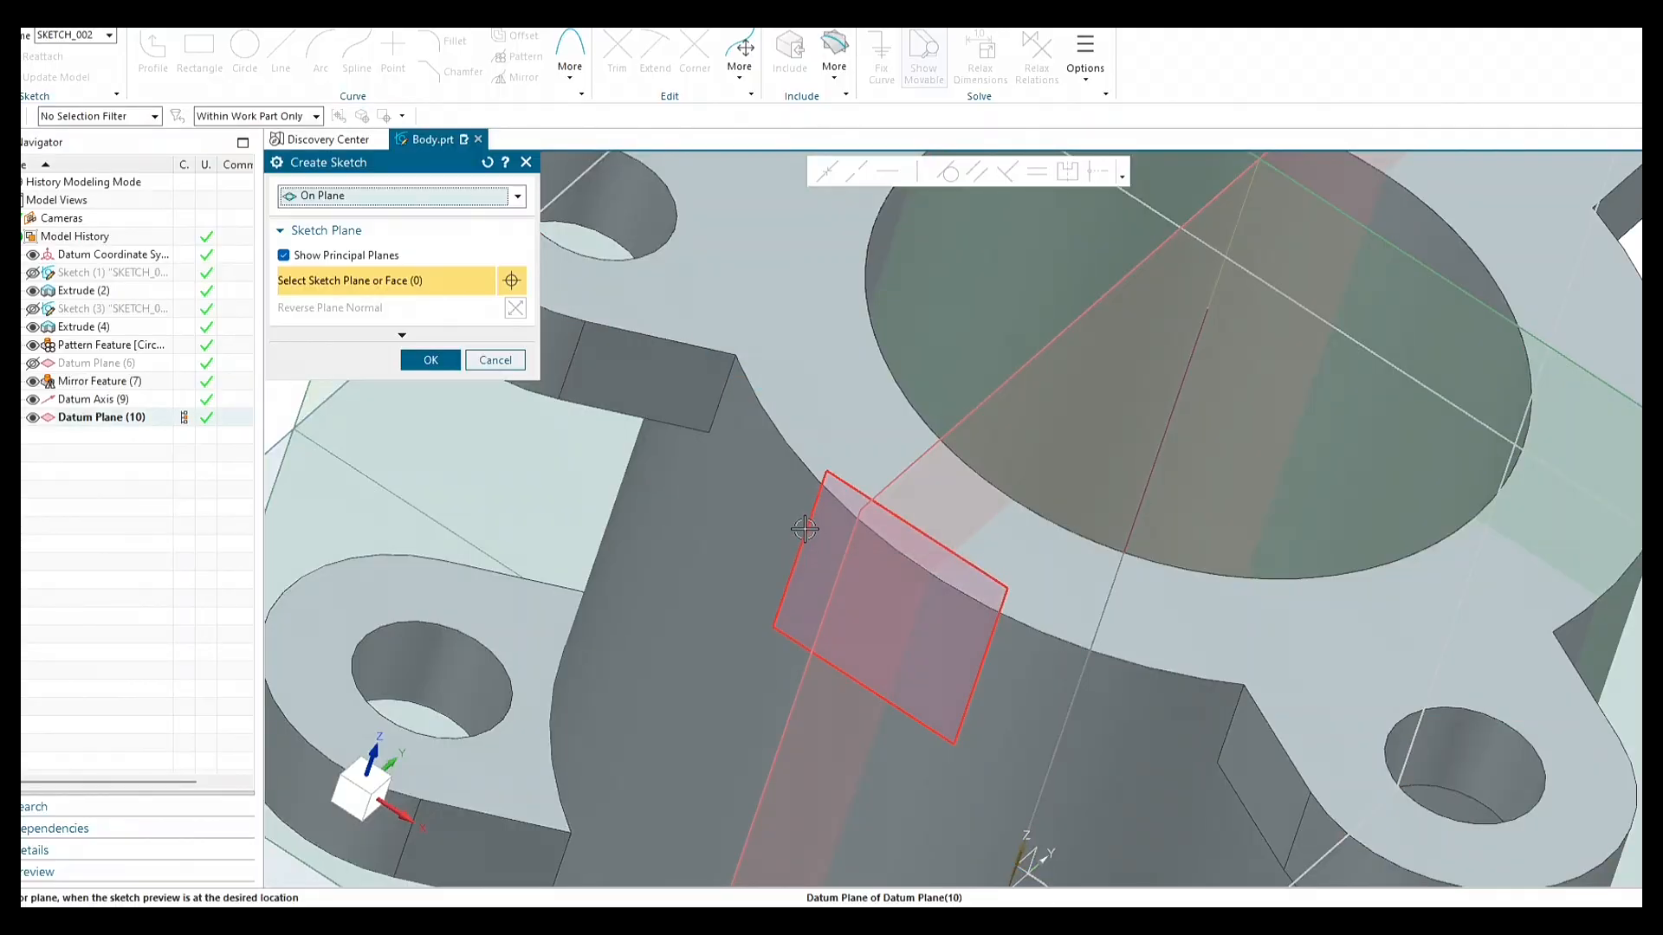
pyautogui.click(804, 528)
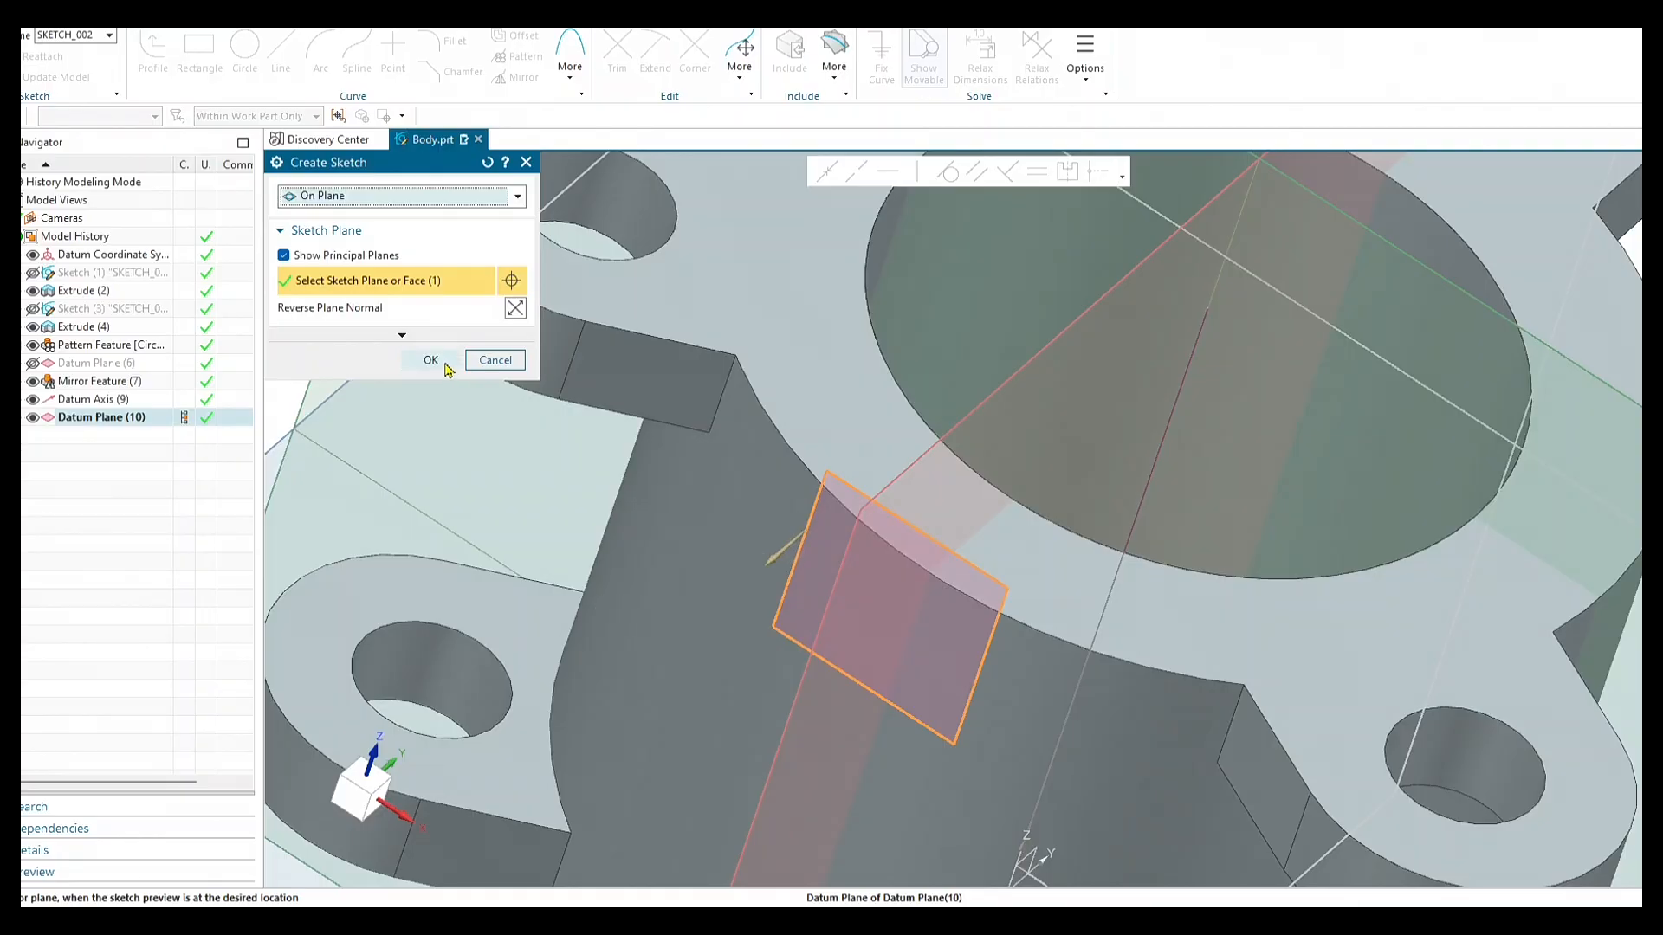
pyautogui.click(430, 359)
pyautogui.scroll(-4, 916, 613)
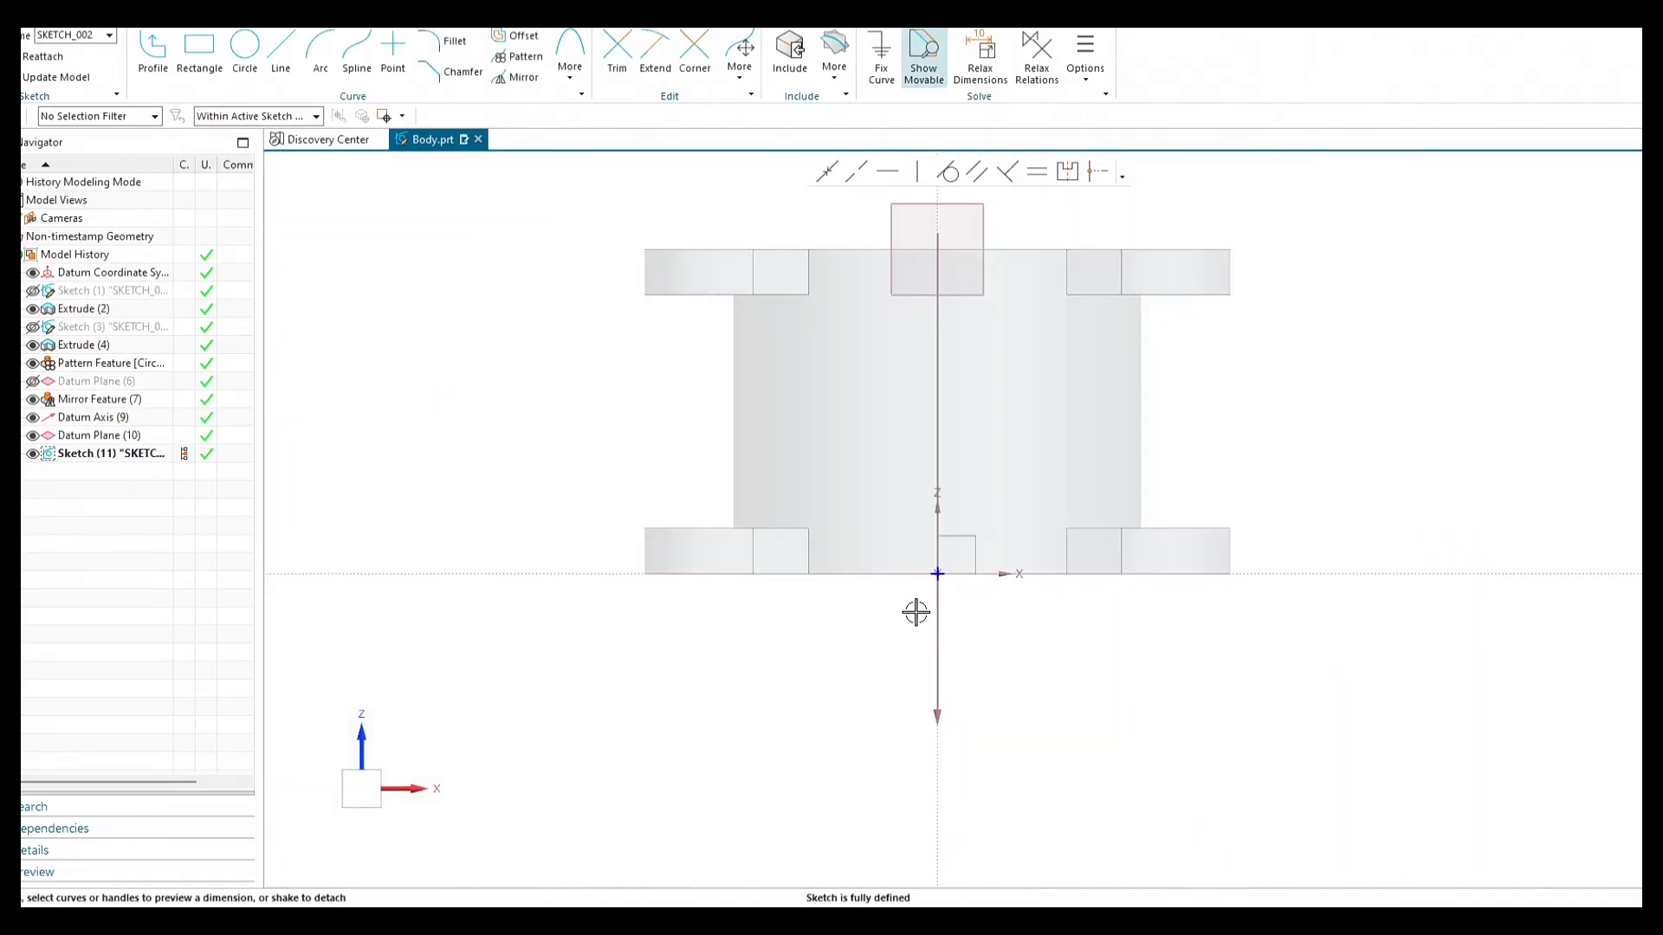
pyautogui.scroll(2, 956, 373)
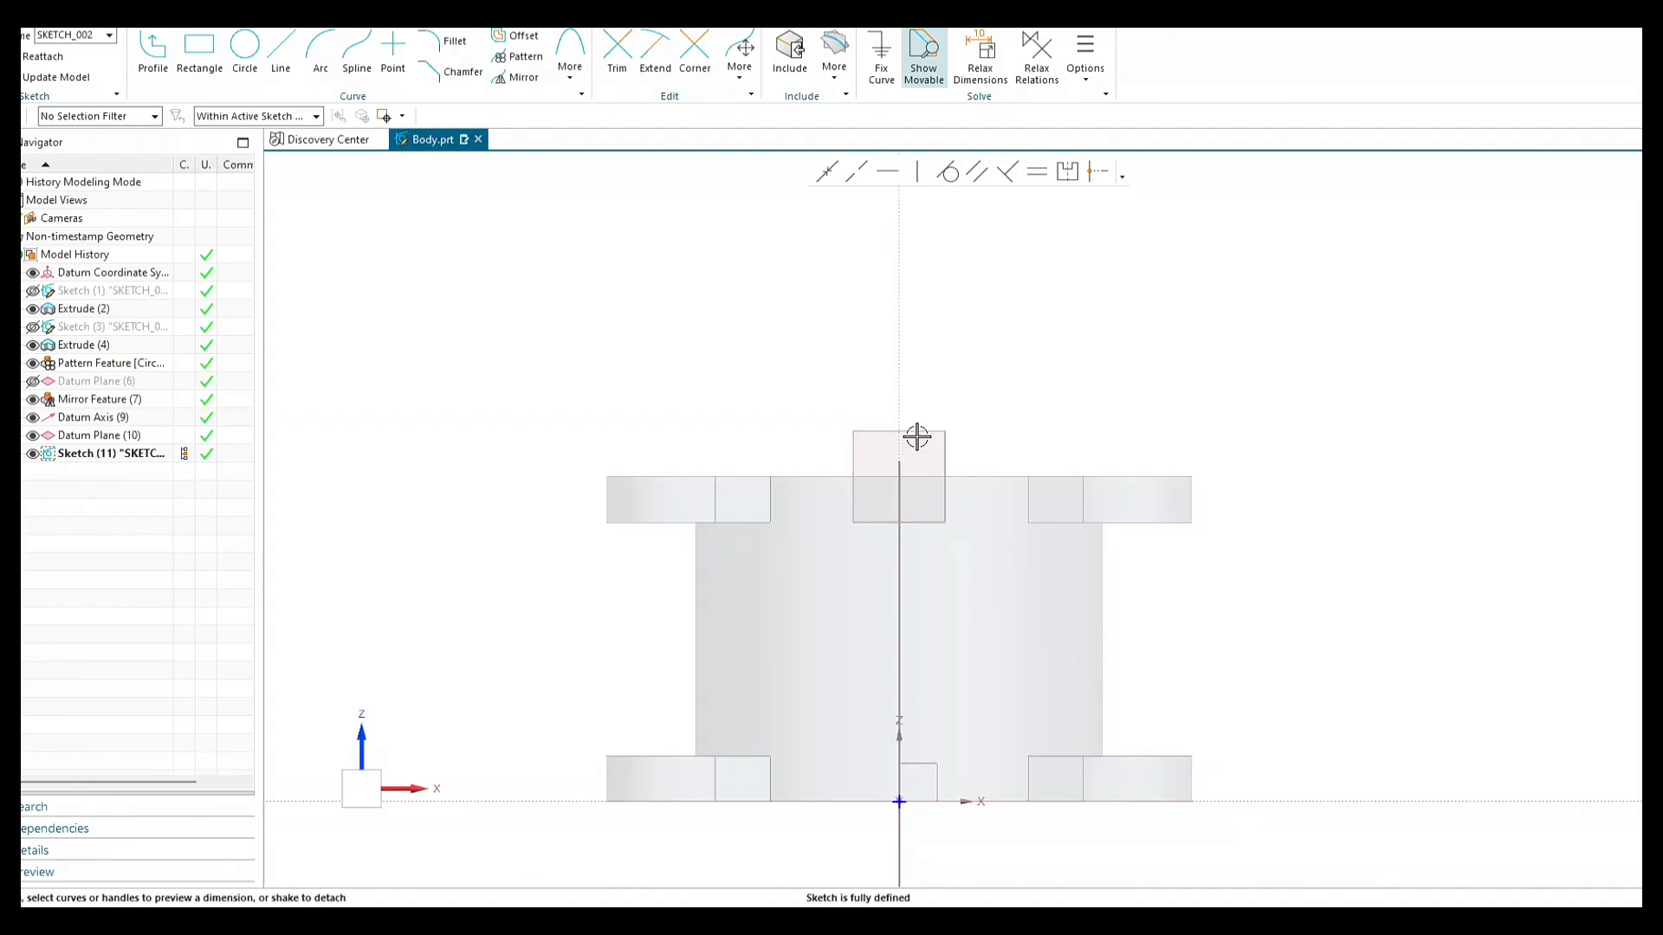
pyautogui.scroll(2, 890, 846)
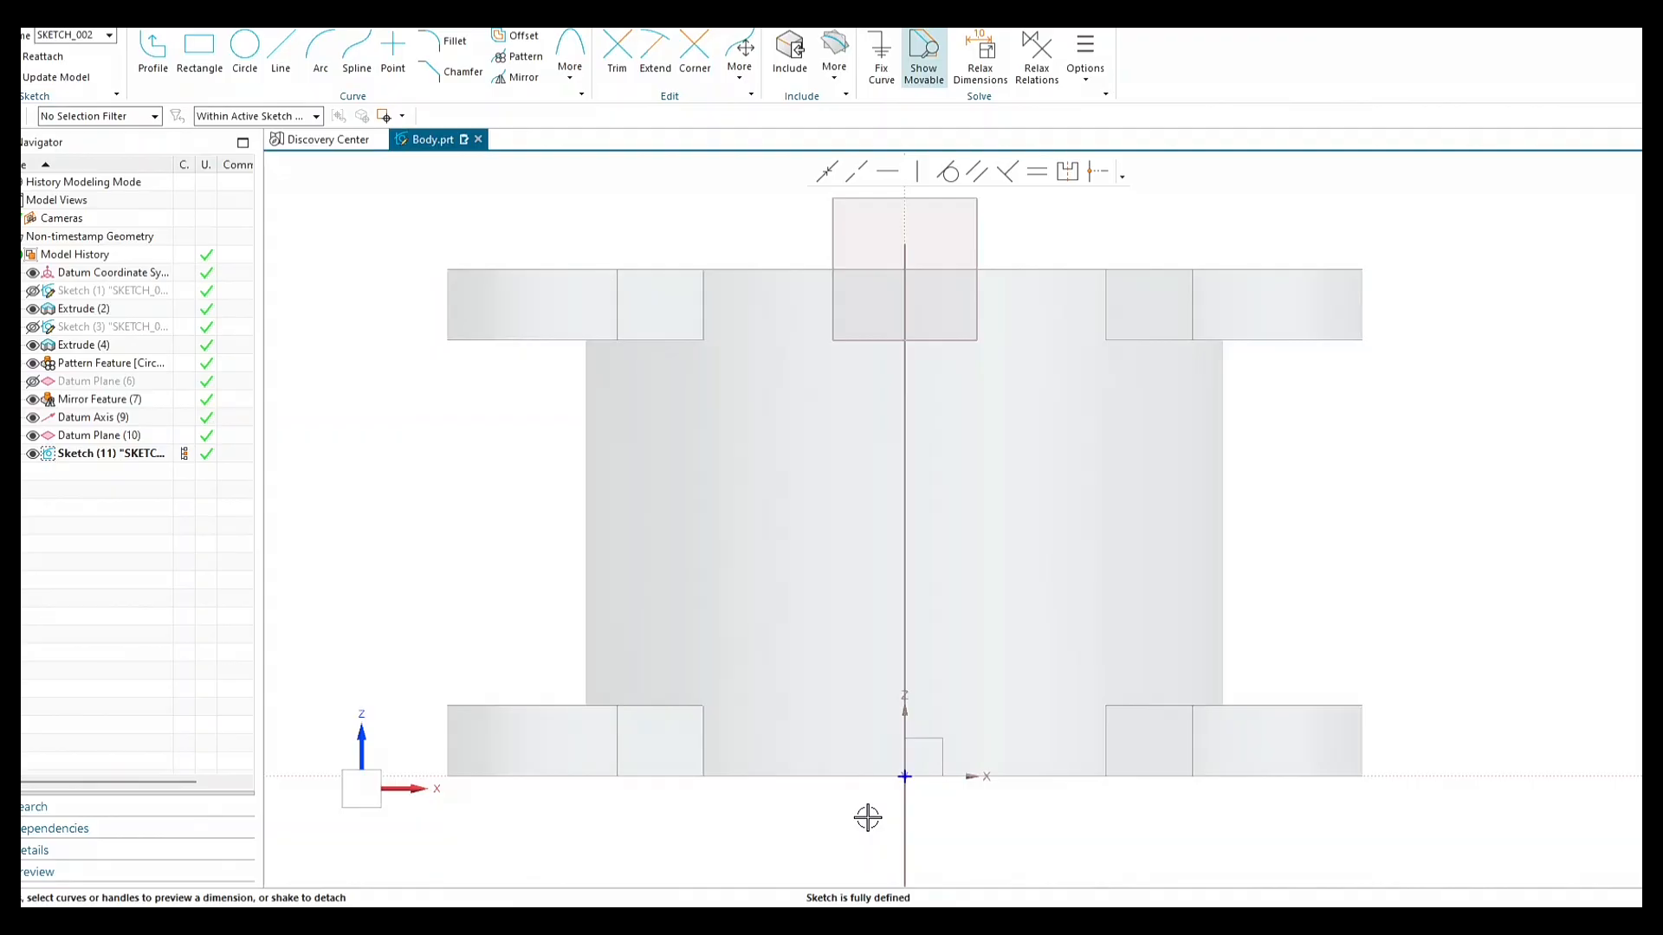
# Check the reference drawing and place a circle's centre on the sketch's vertical axis at XC 0, YC 28.6.
pyautogui.hotkey('alt', 'Tab')
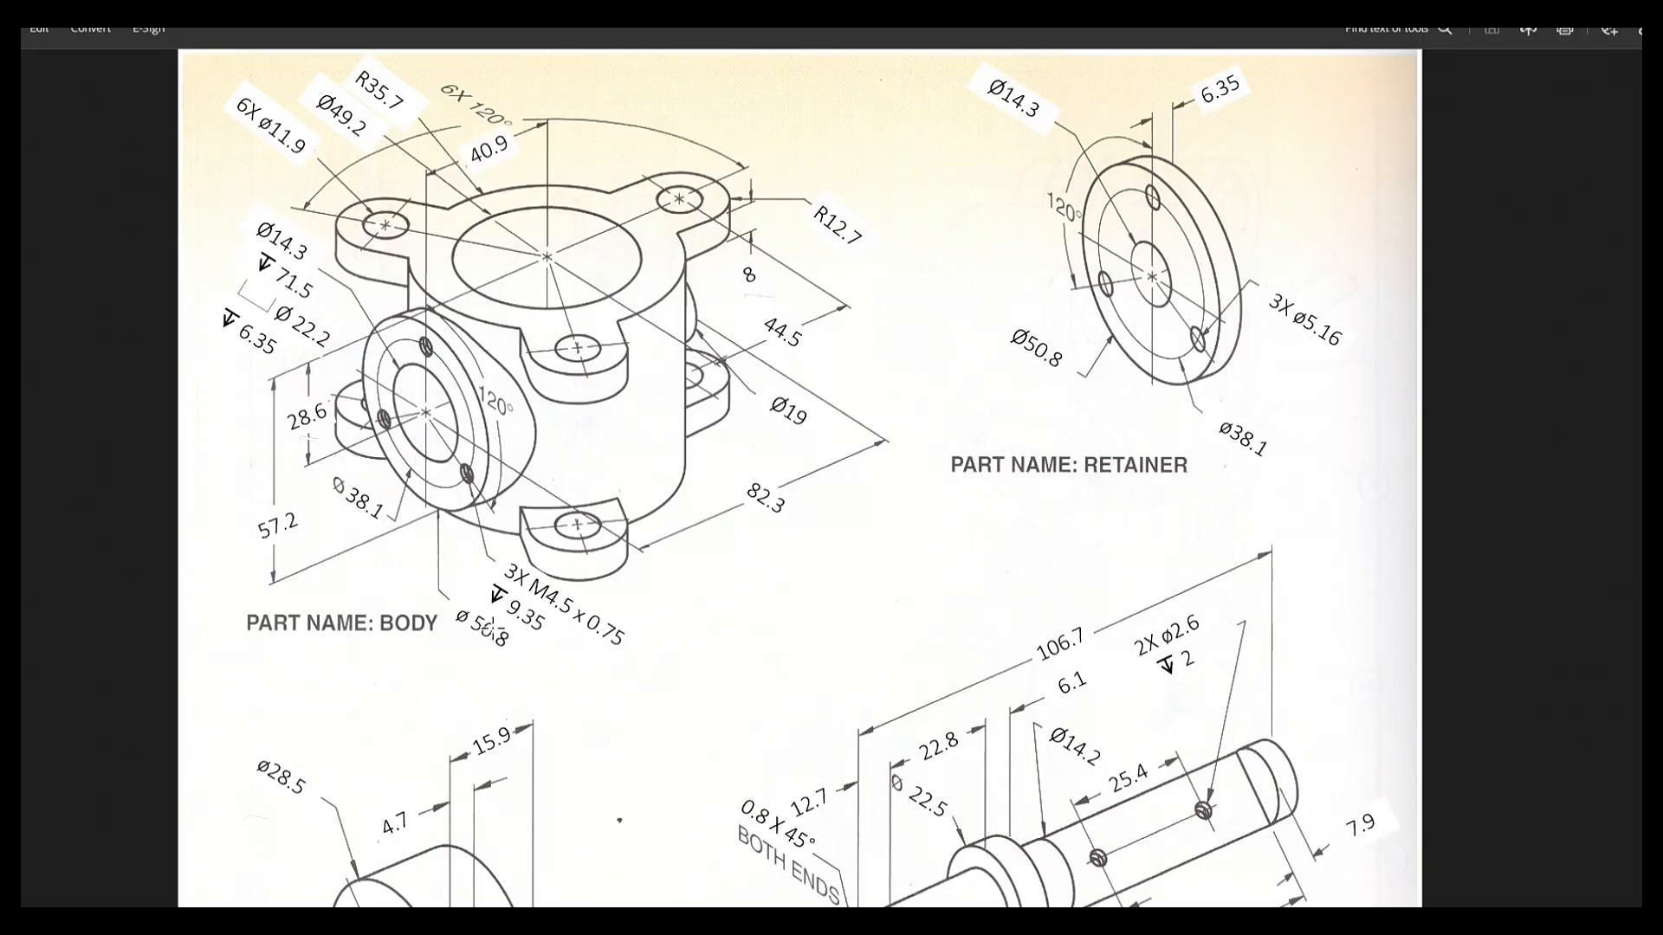
pyautogui.hotkey('alt', 'Tab')
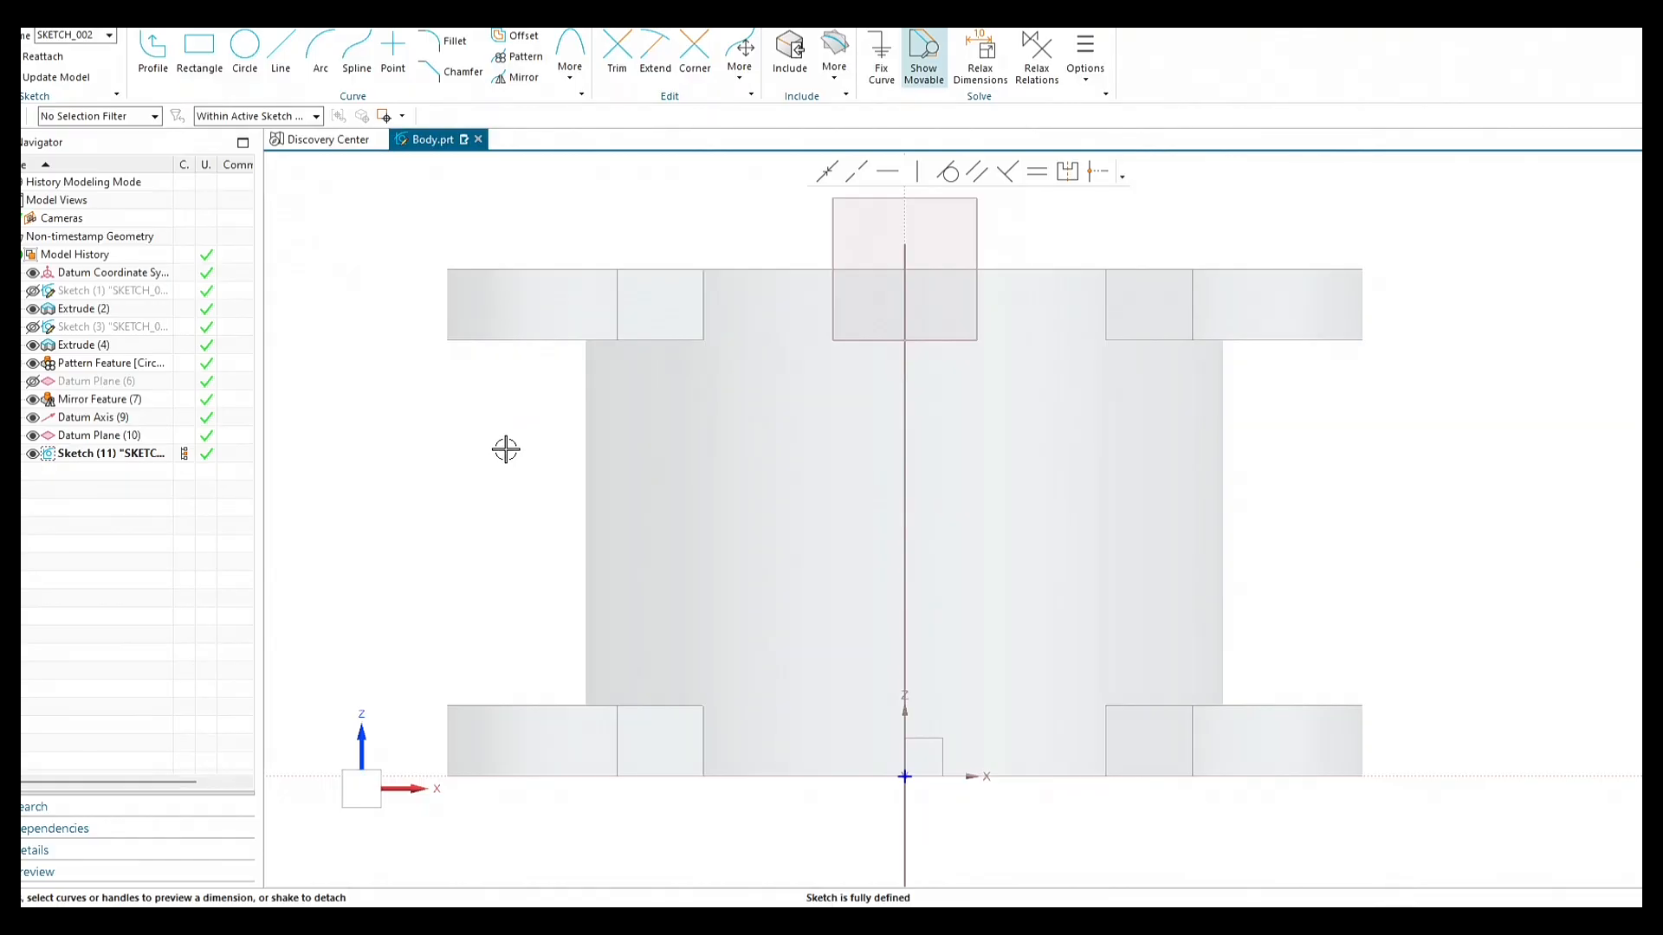
pyautogui.click(245, 47)
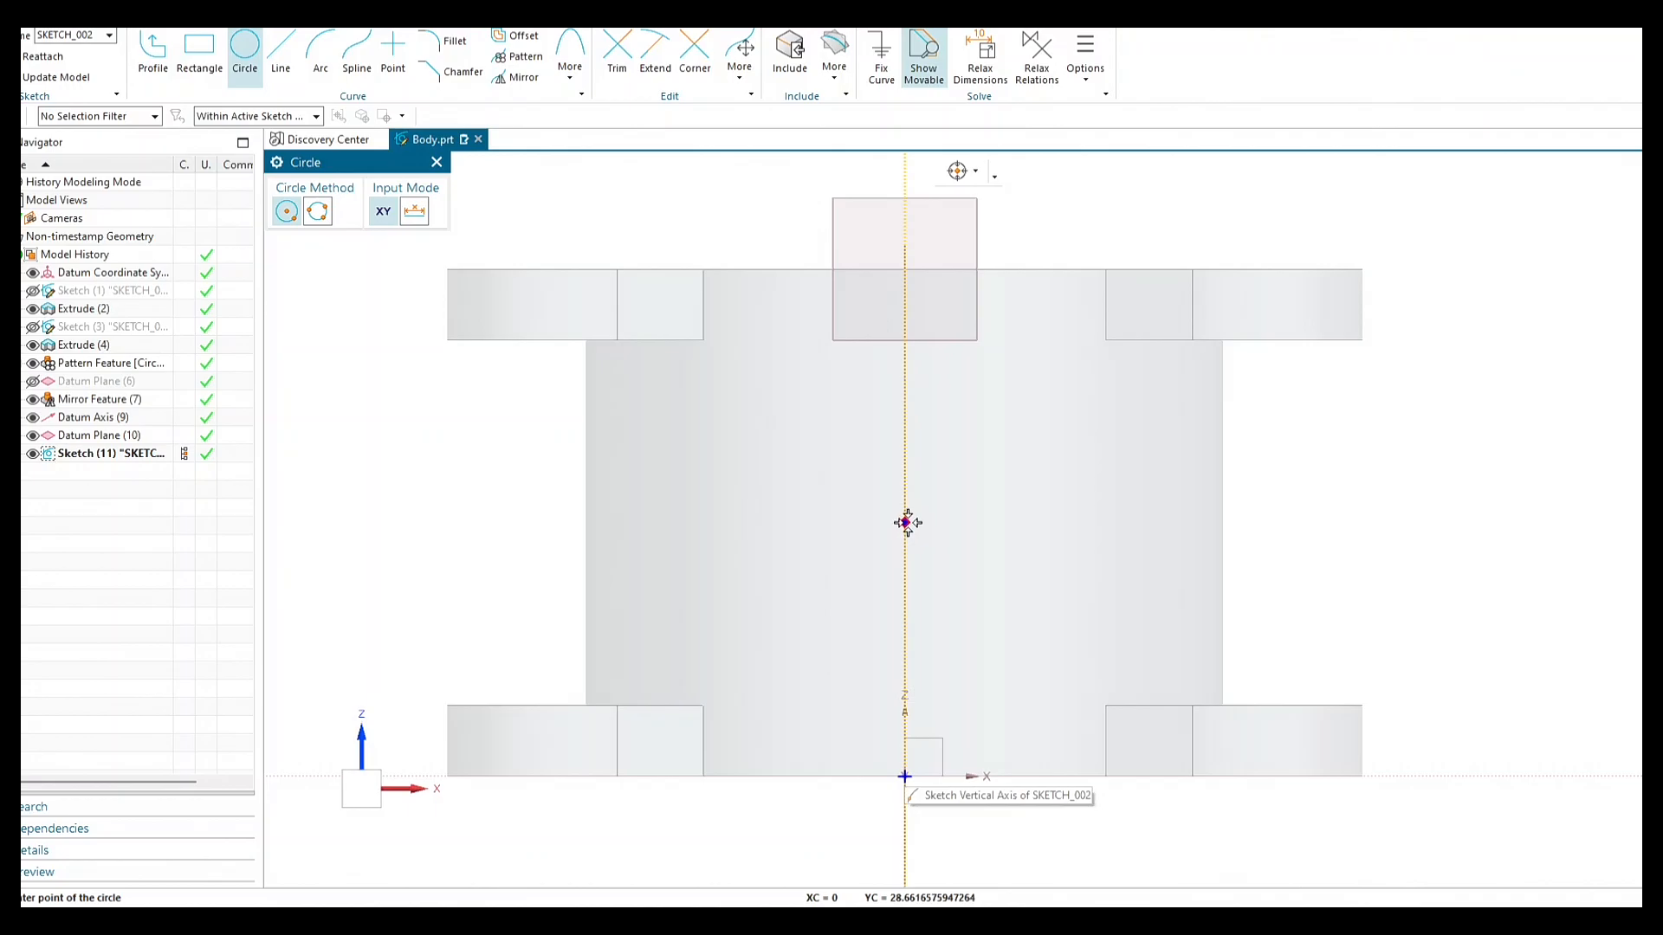
pyautogui.moveTo(905, 534)
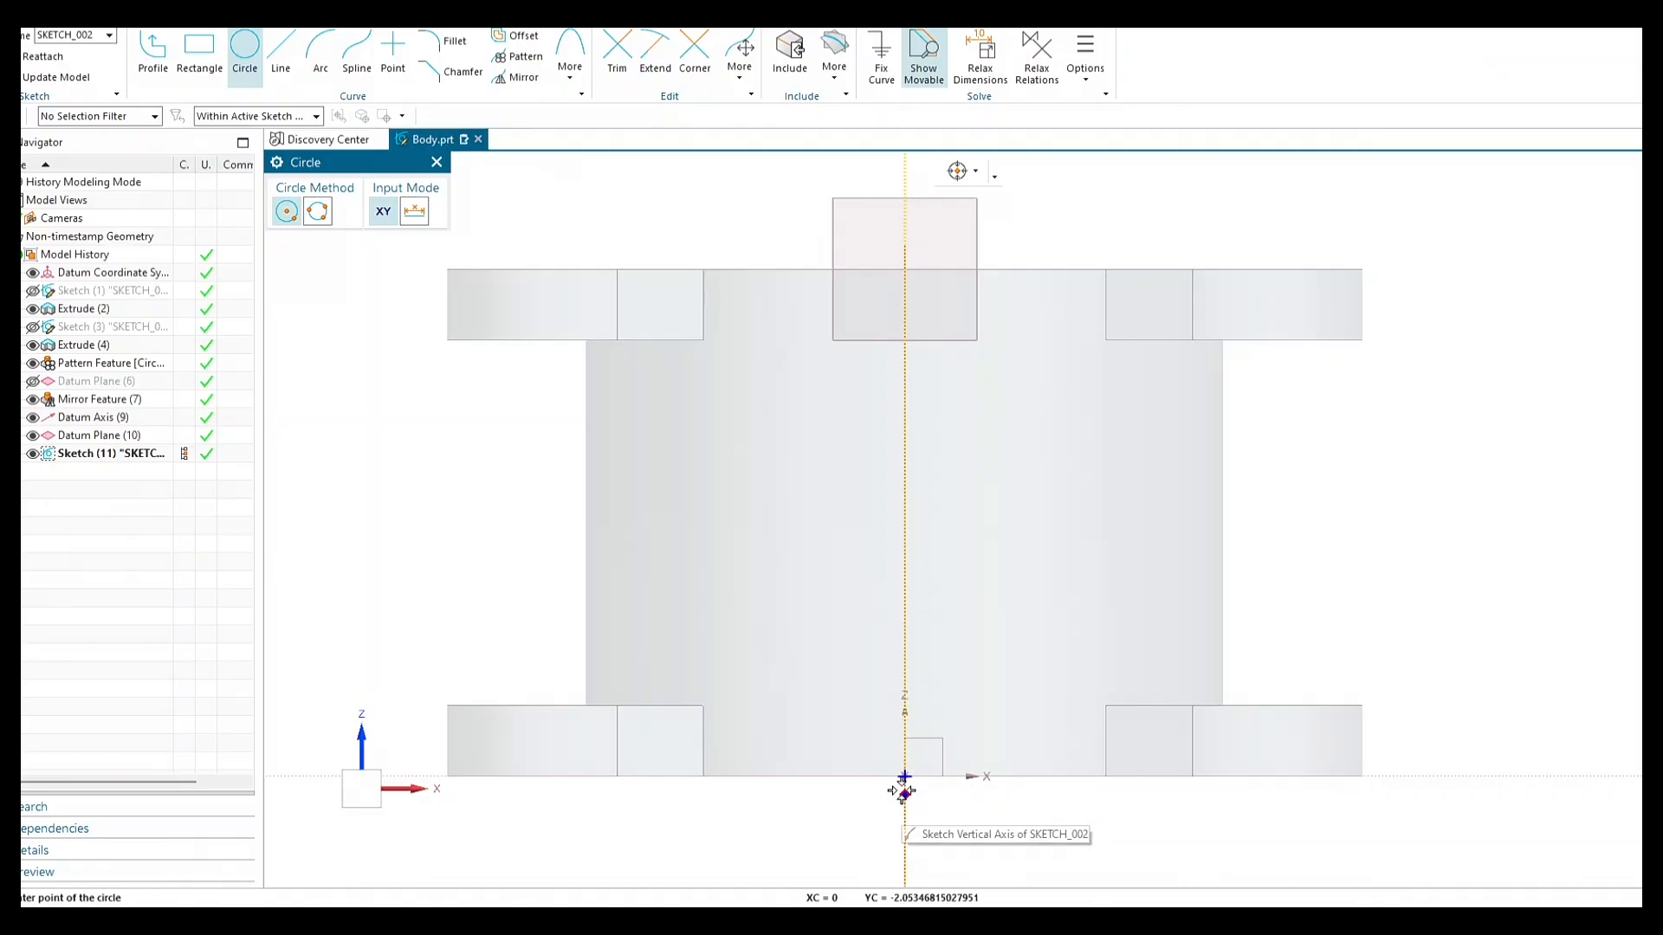
pyautogui.moveTo(904, 776)
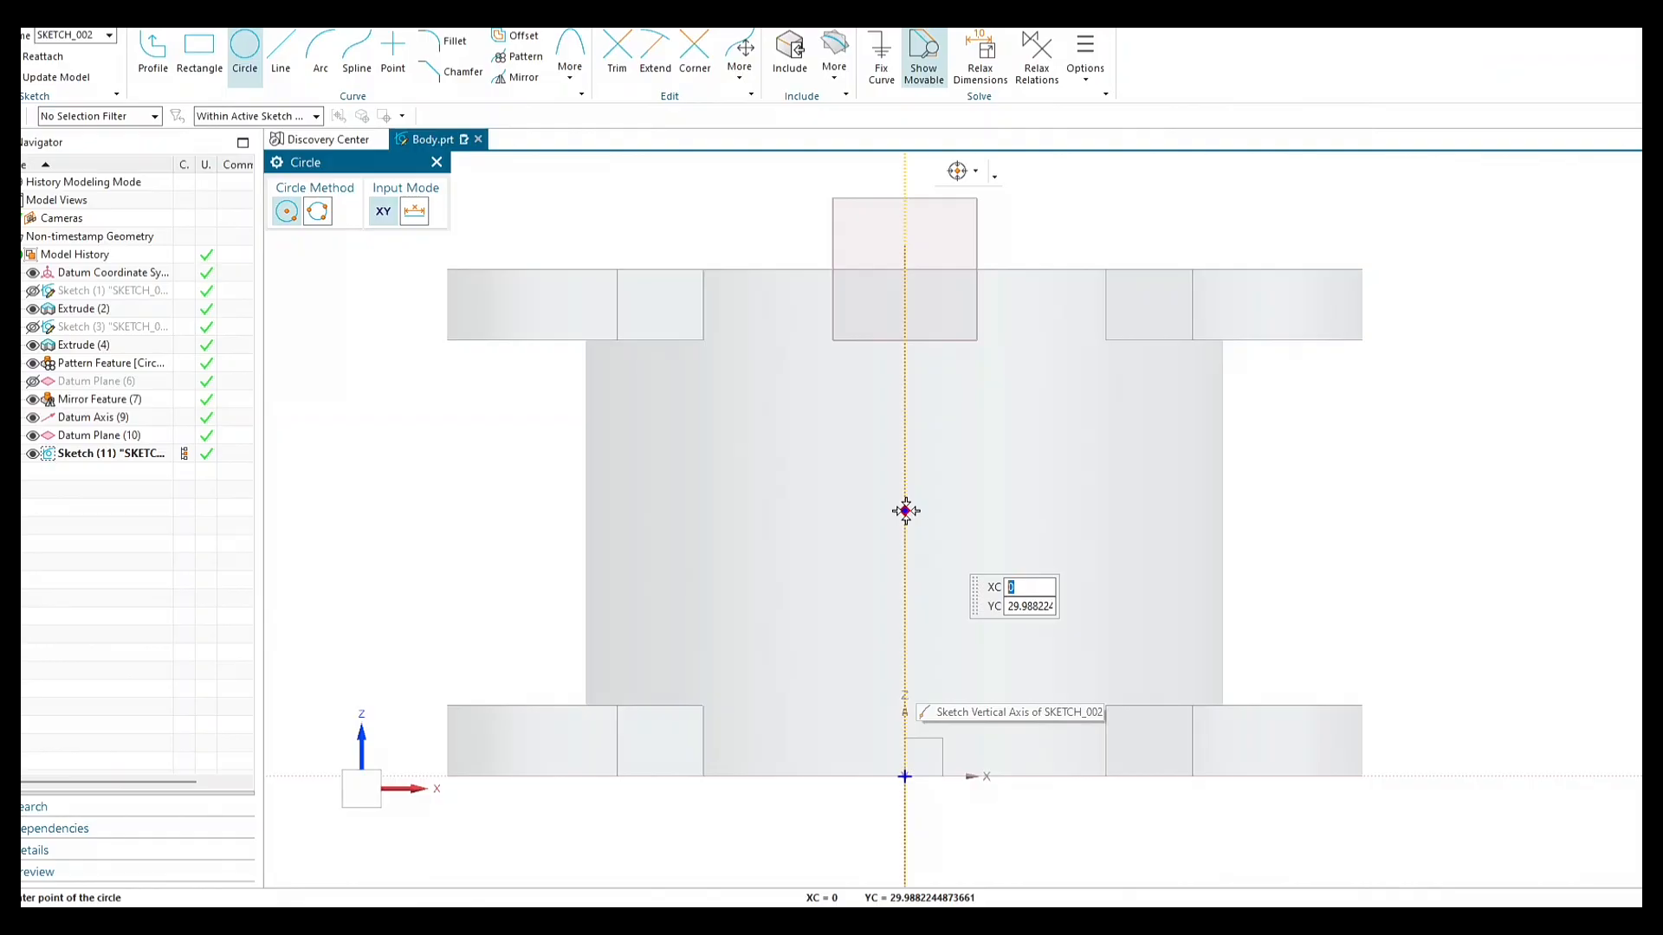
pyautogui.press('Tab')
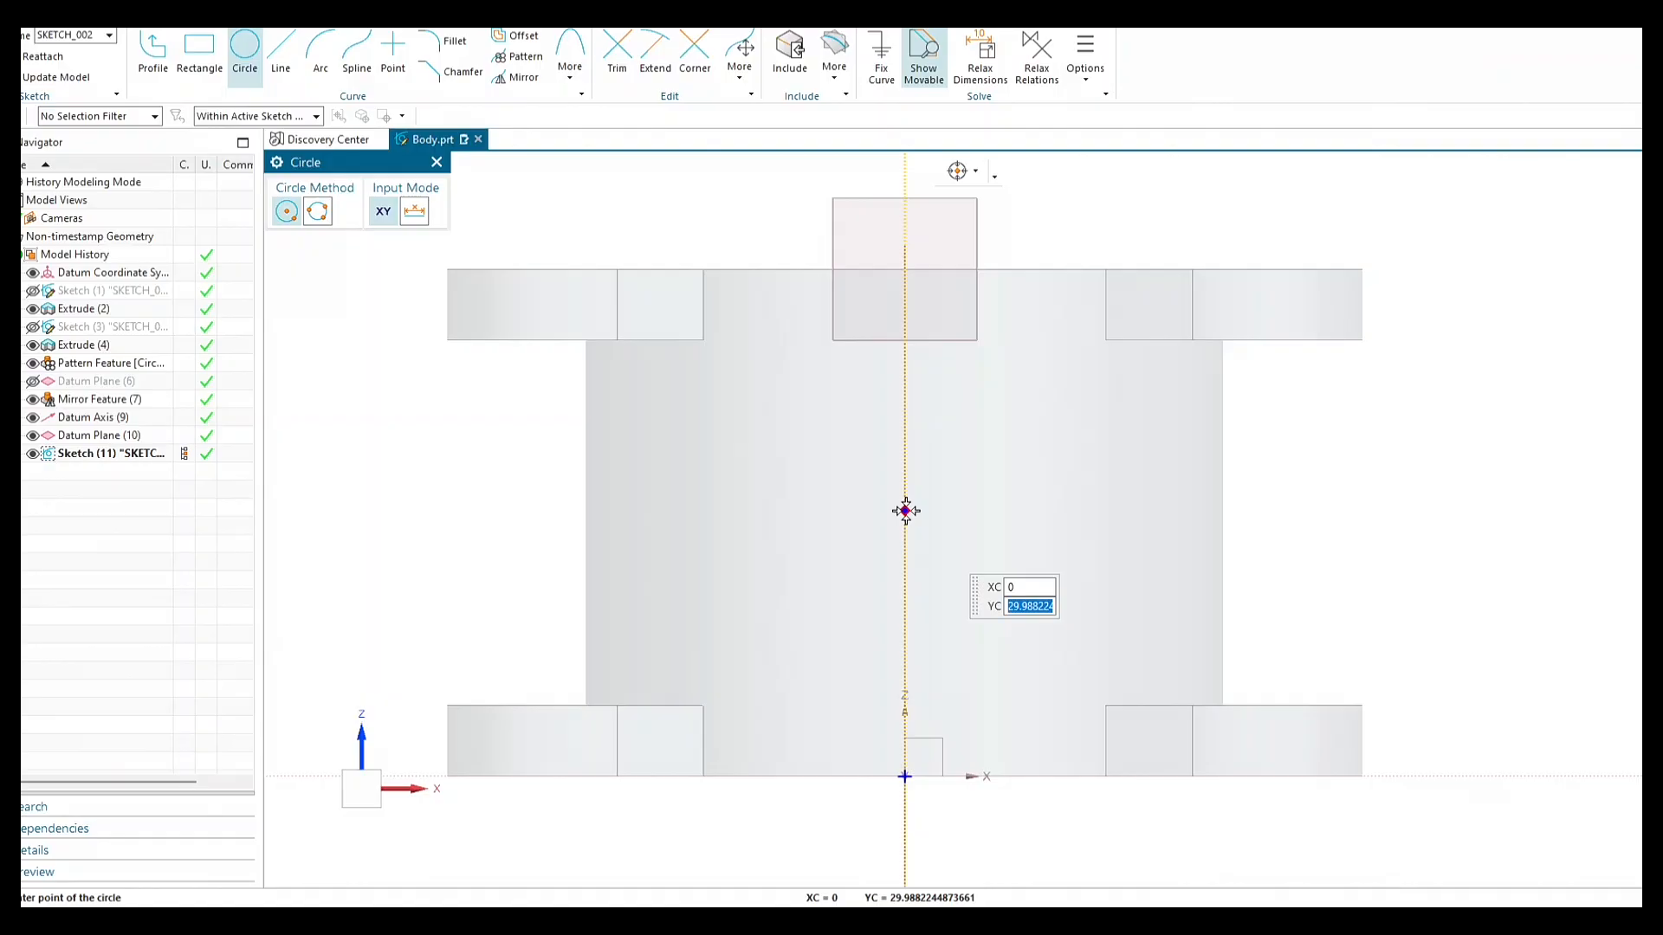
pyautogui.write('28.6')
pyautogui.press('Tab')
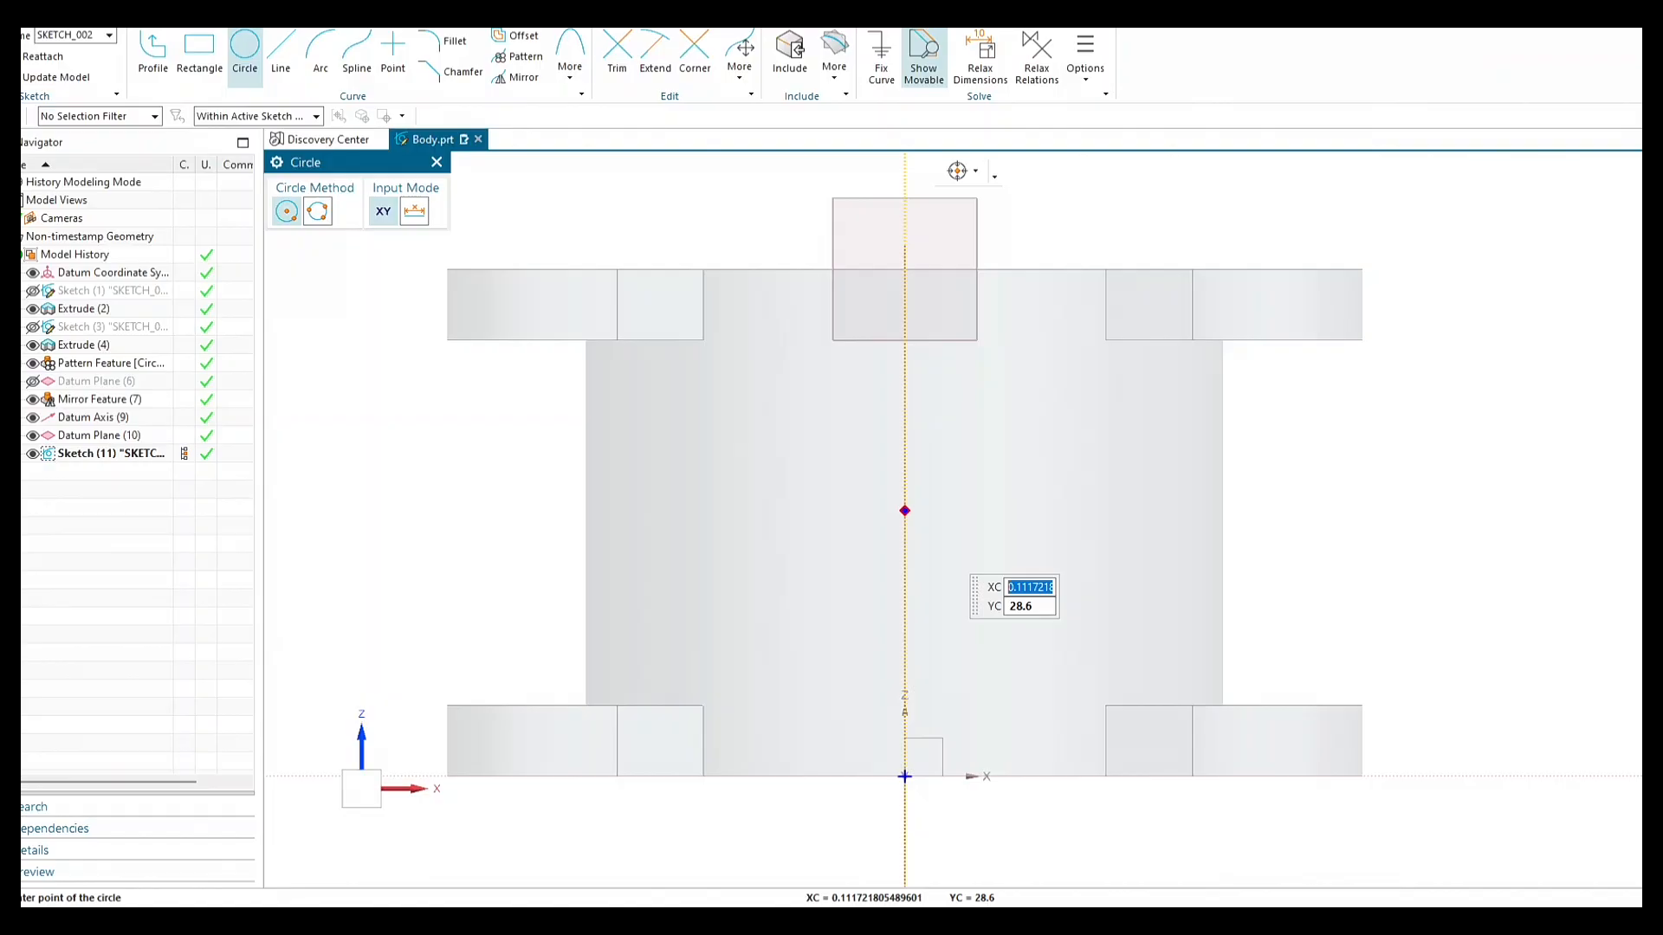
pyautogui.write('0')
pyautogui.press('Return')
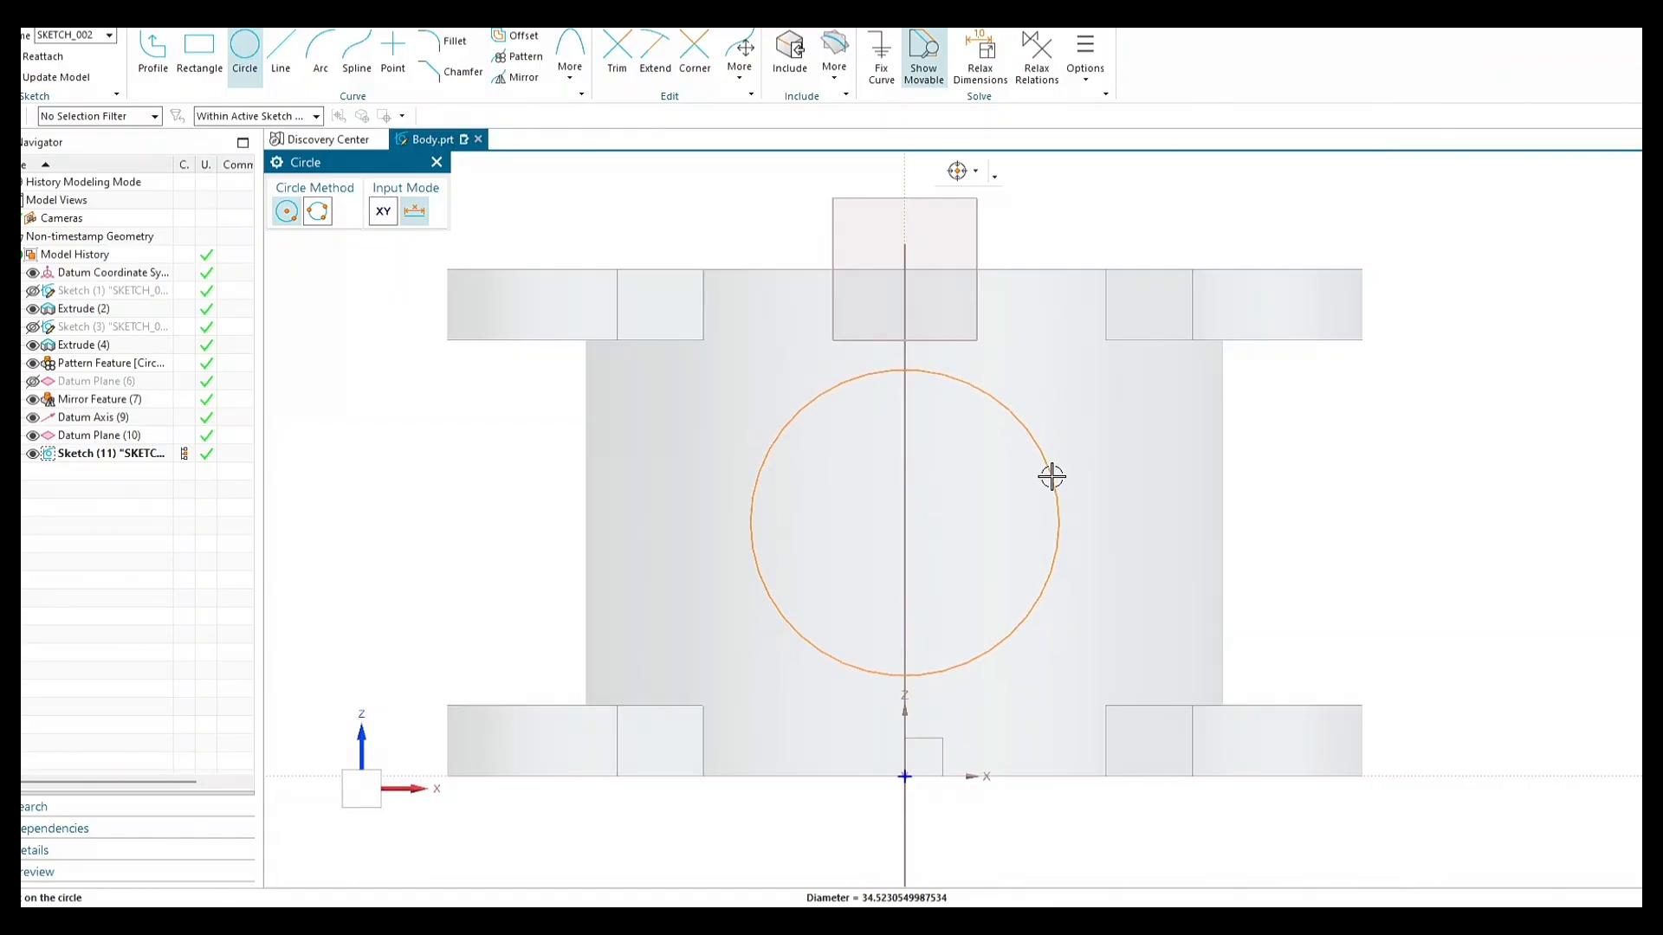
# Give the circle the flange diameter of 50.8 mm from the reference drawing and finish the sketch.
pyautogui.hotkey('alt', 'Tab')
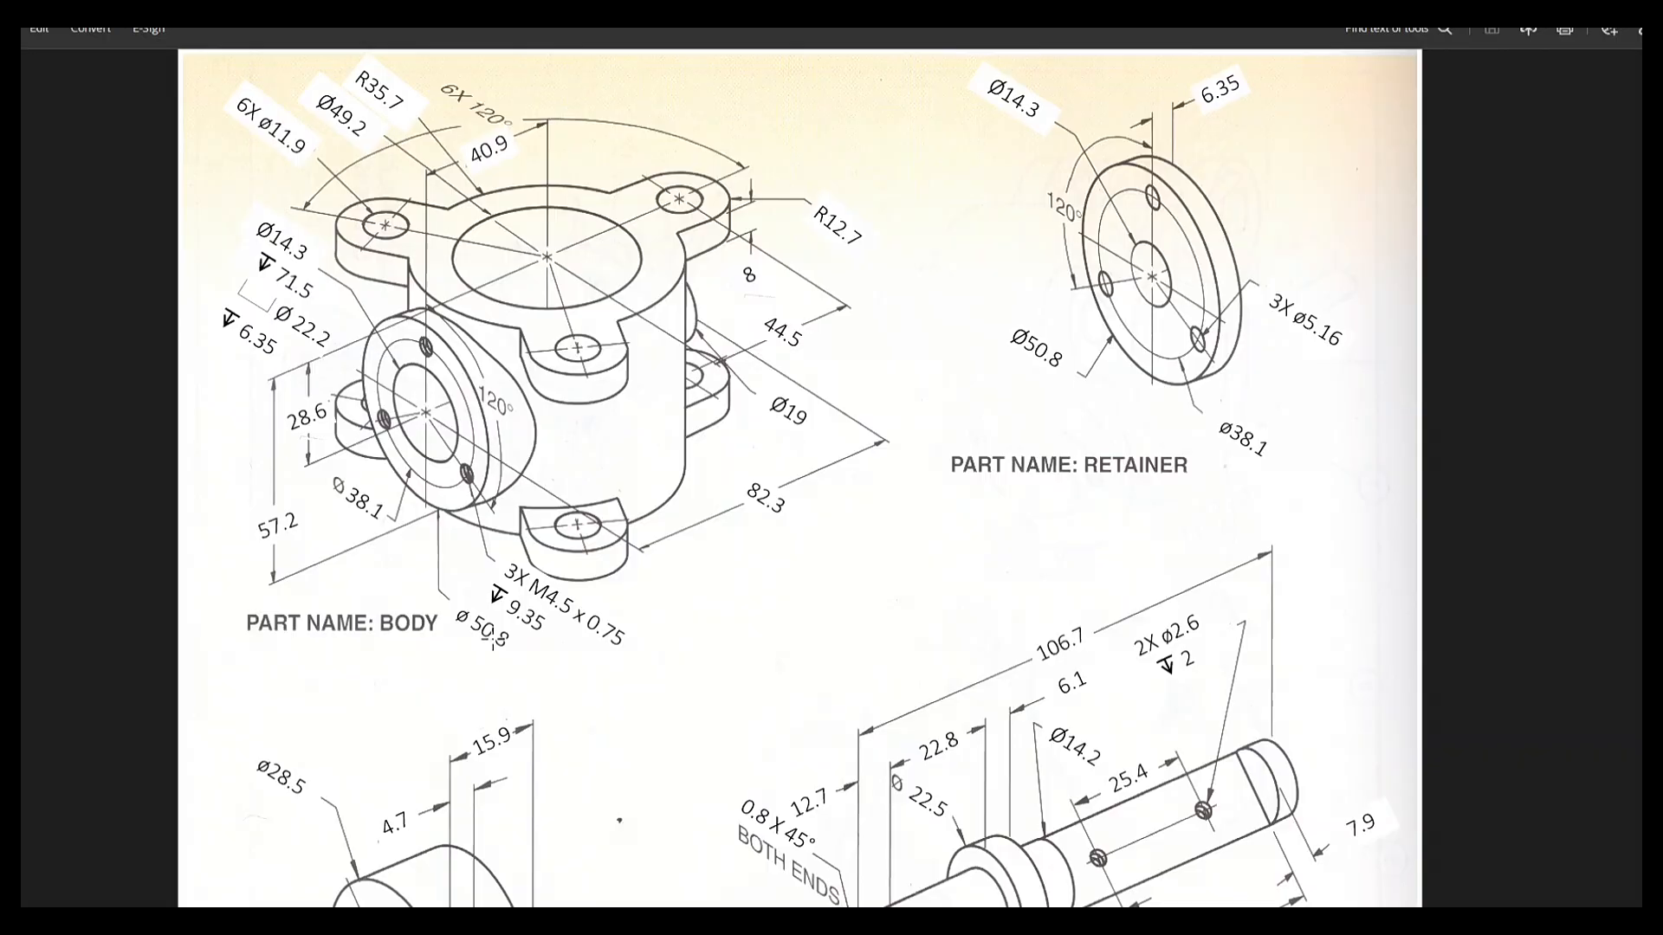
pyautogui.hotkey('alt', 'Tab')
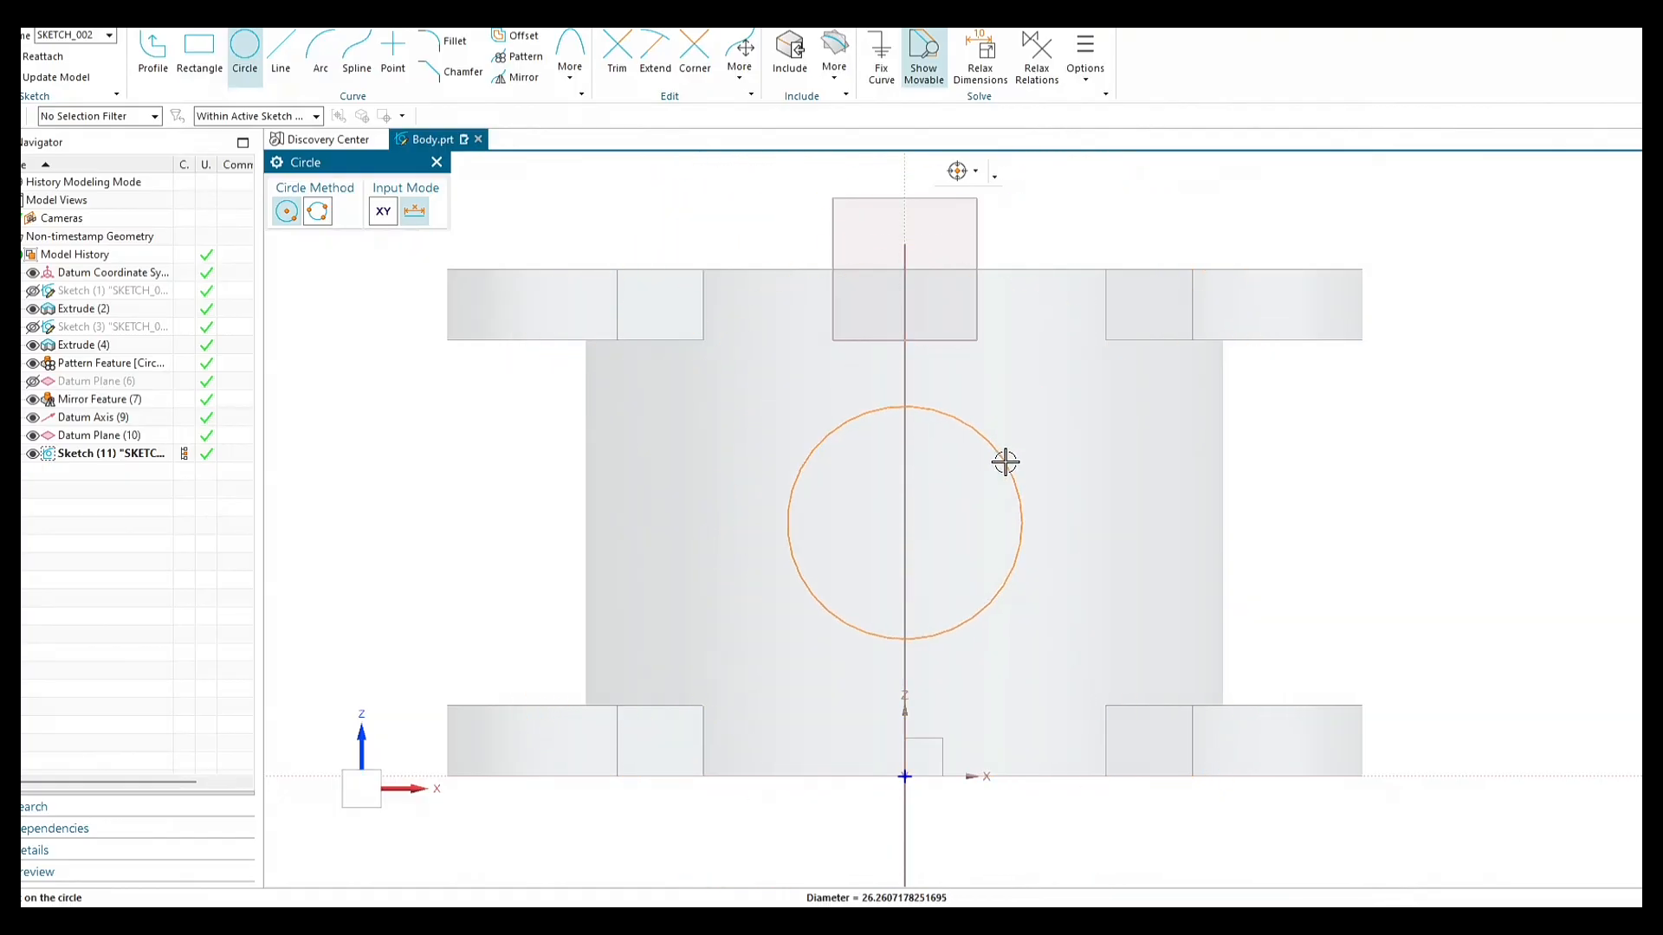
pyautogui.write('50.8')
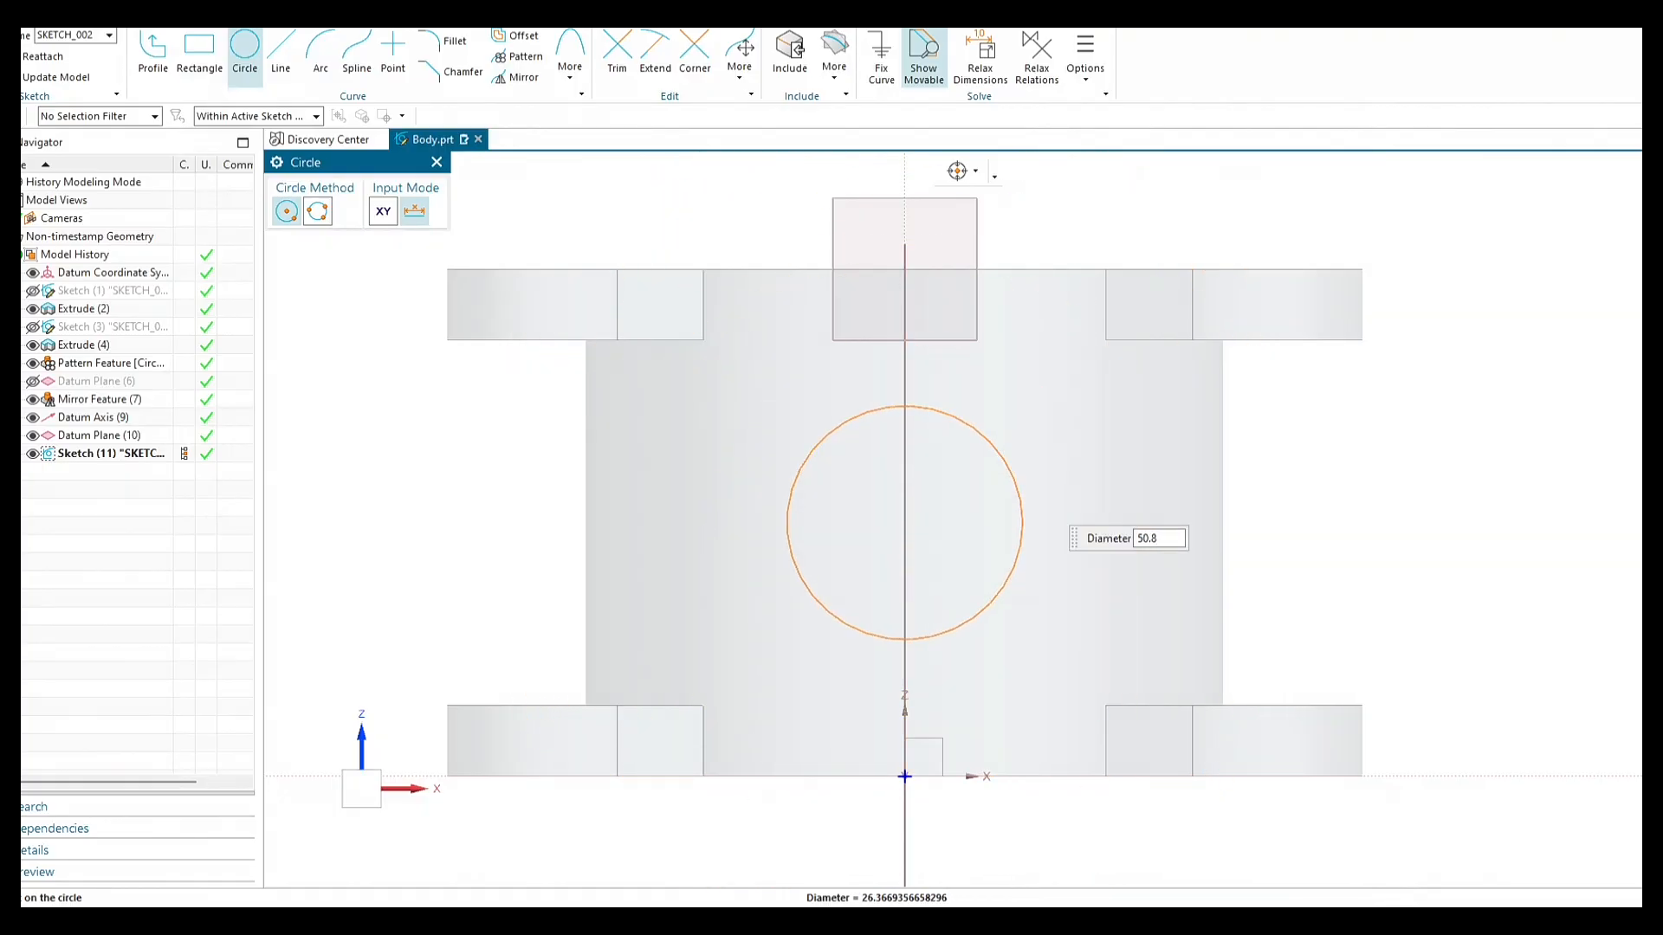
pyautogui.press('Return')
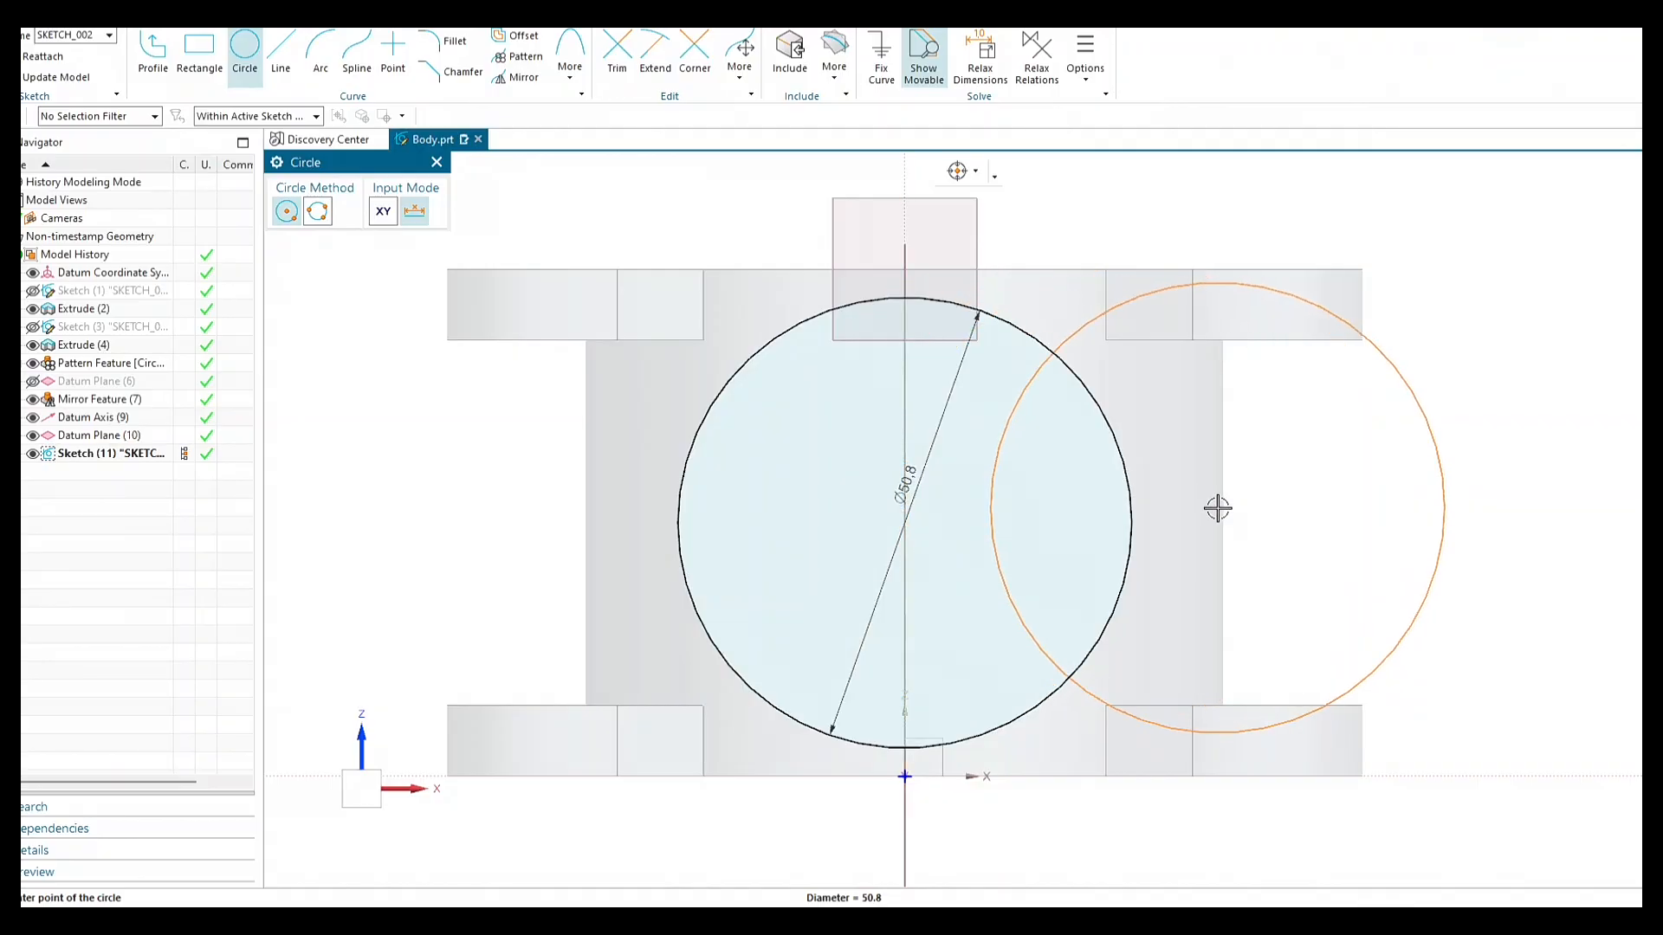
pyautogui.press('Escape')
pyautogui.press('Escape')
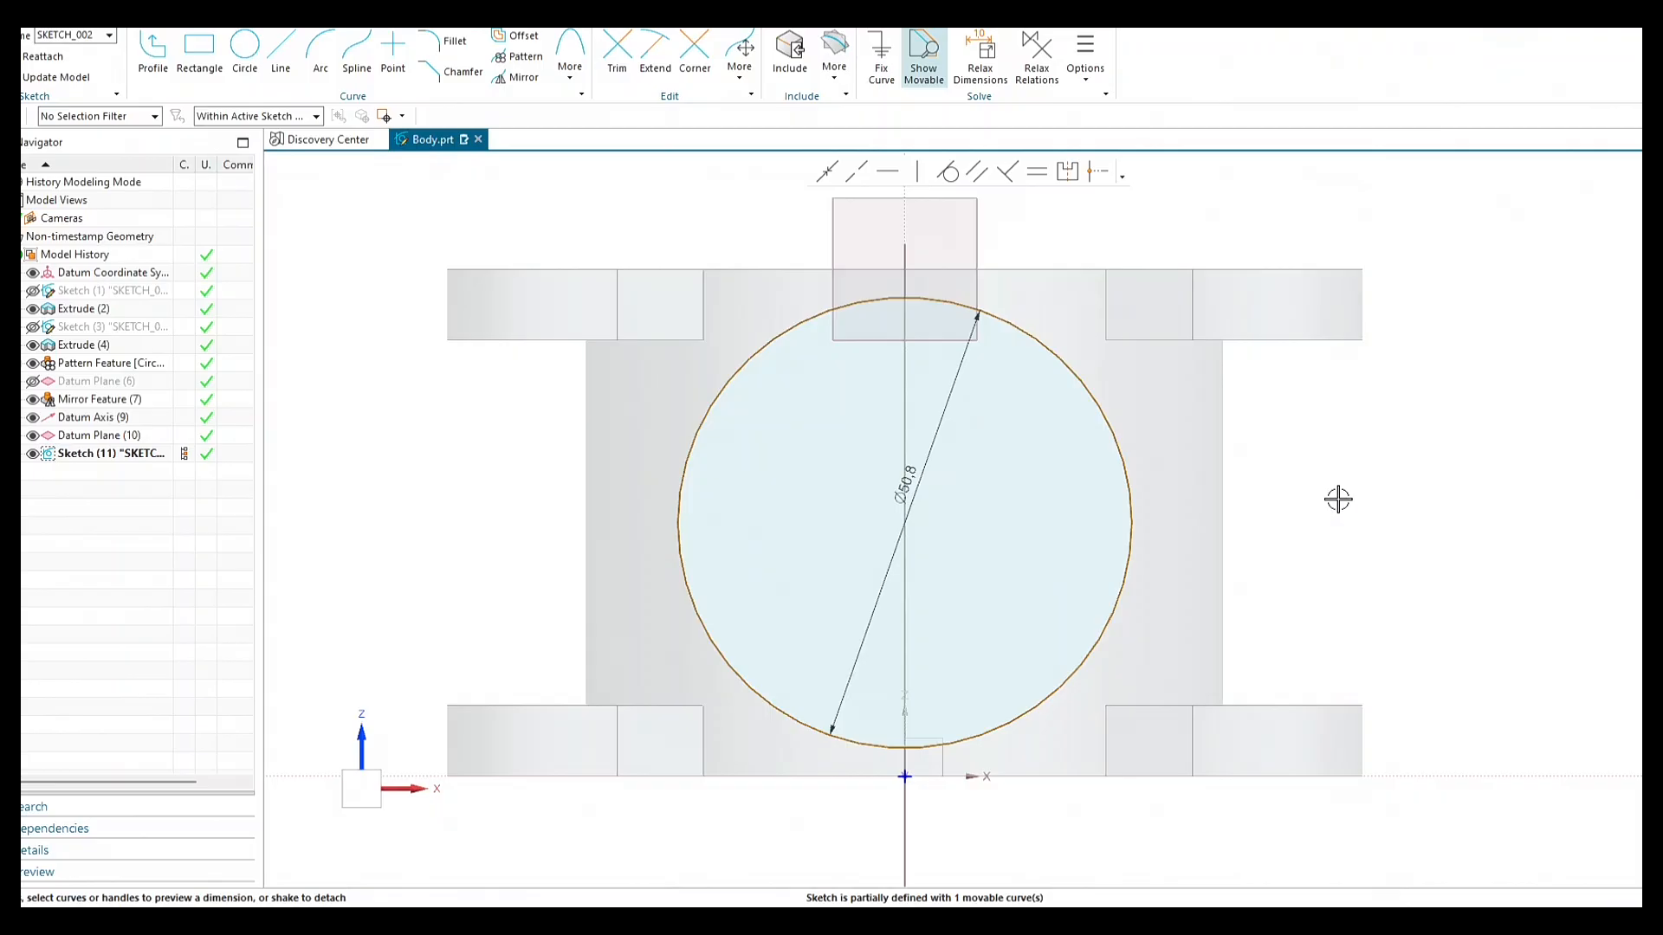
pyautogui.press('End')
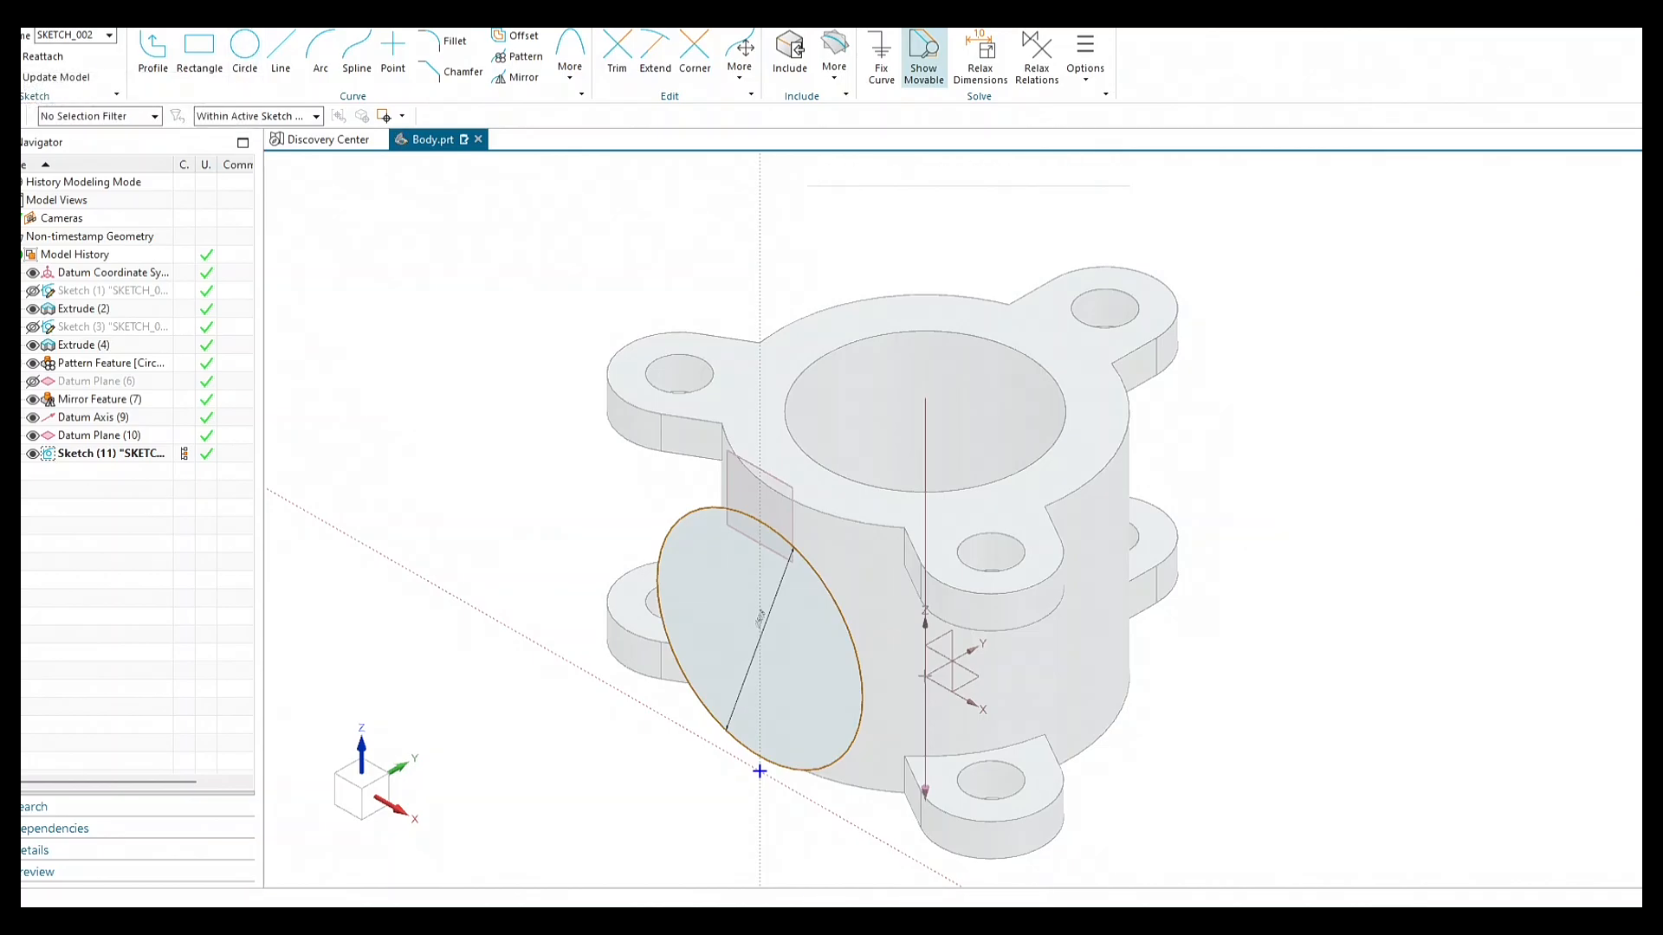
pyautogui.scroll(-2, 748, 511)
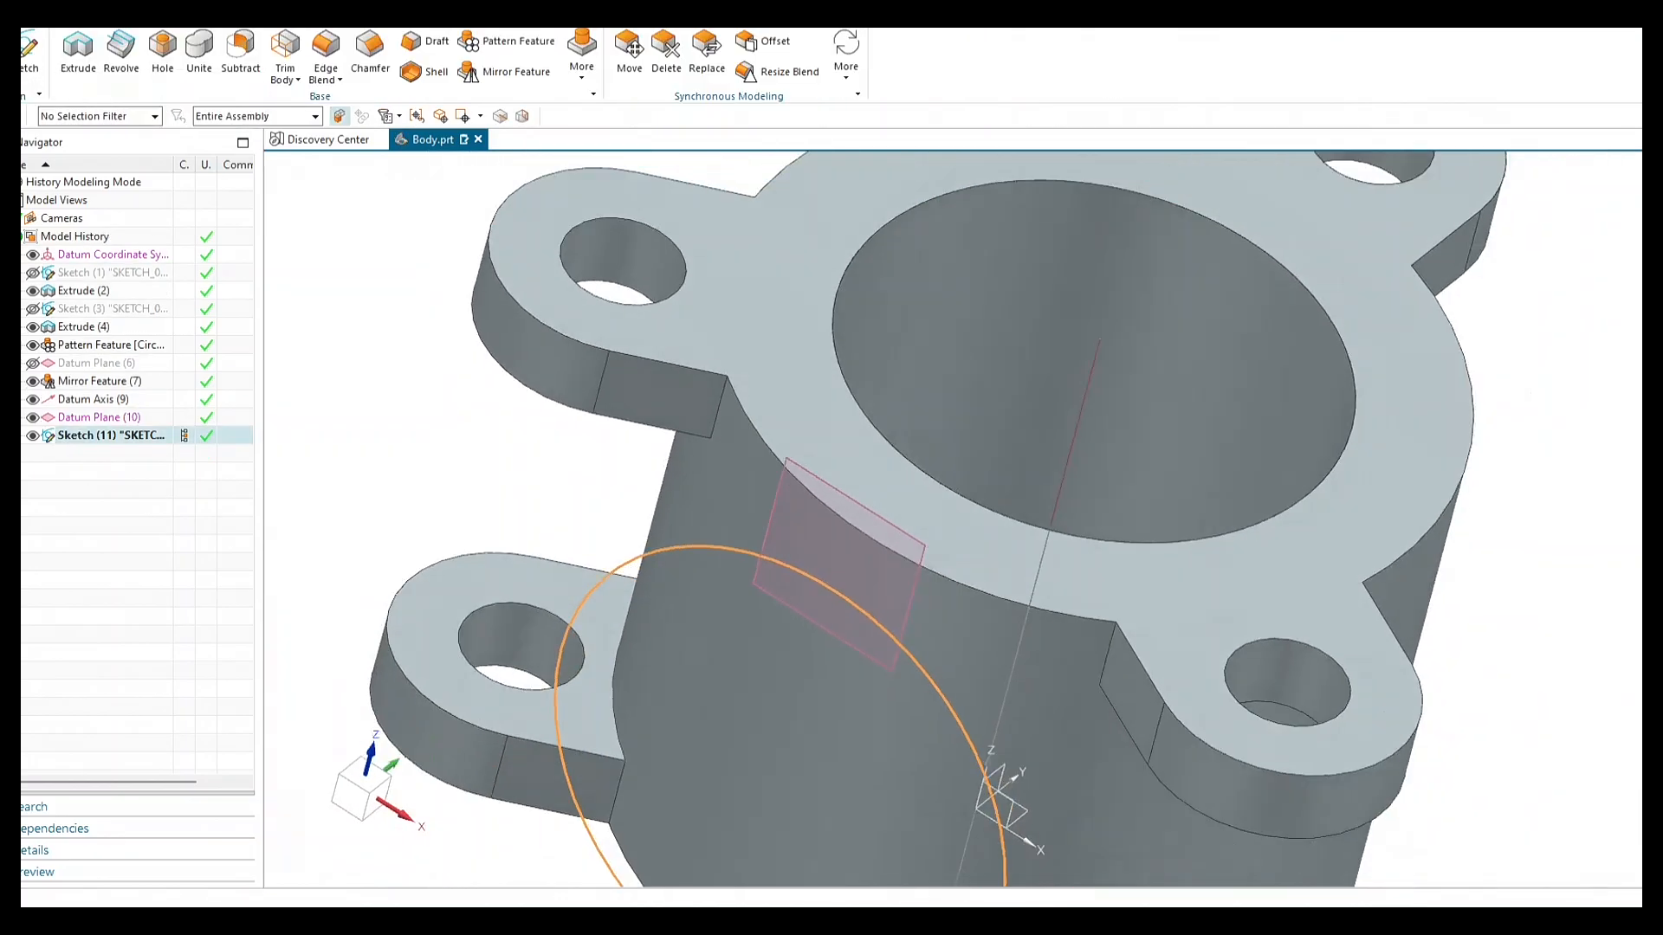
pyautogui.press('End')
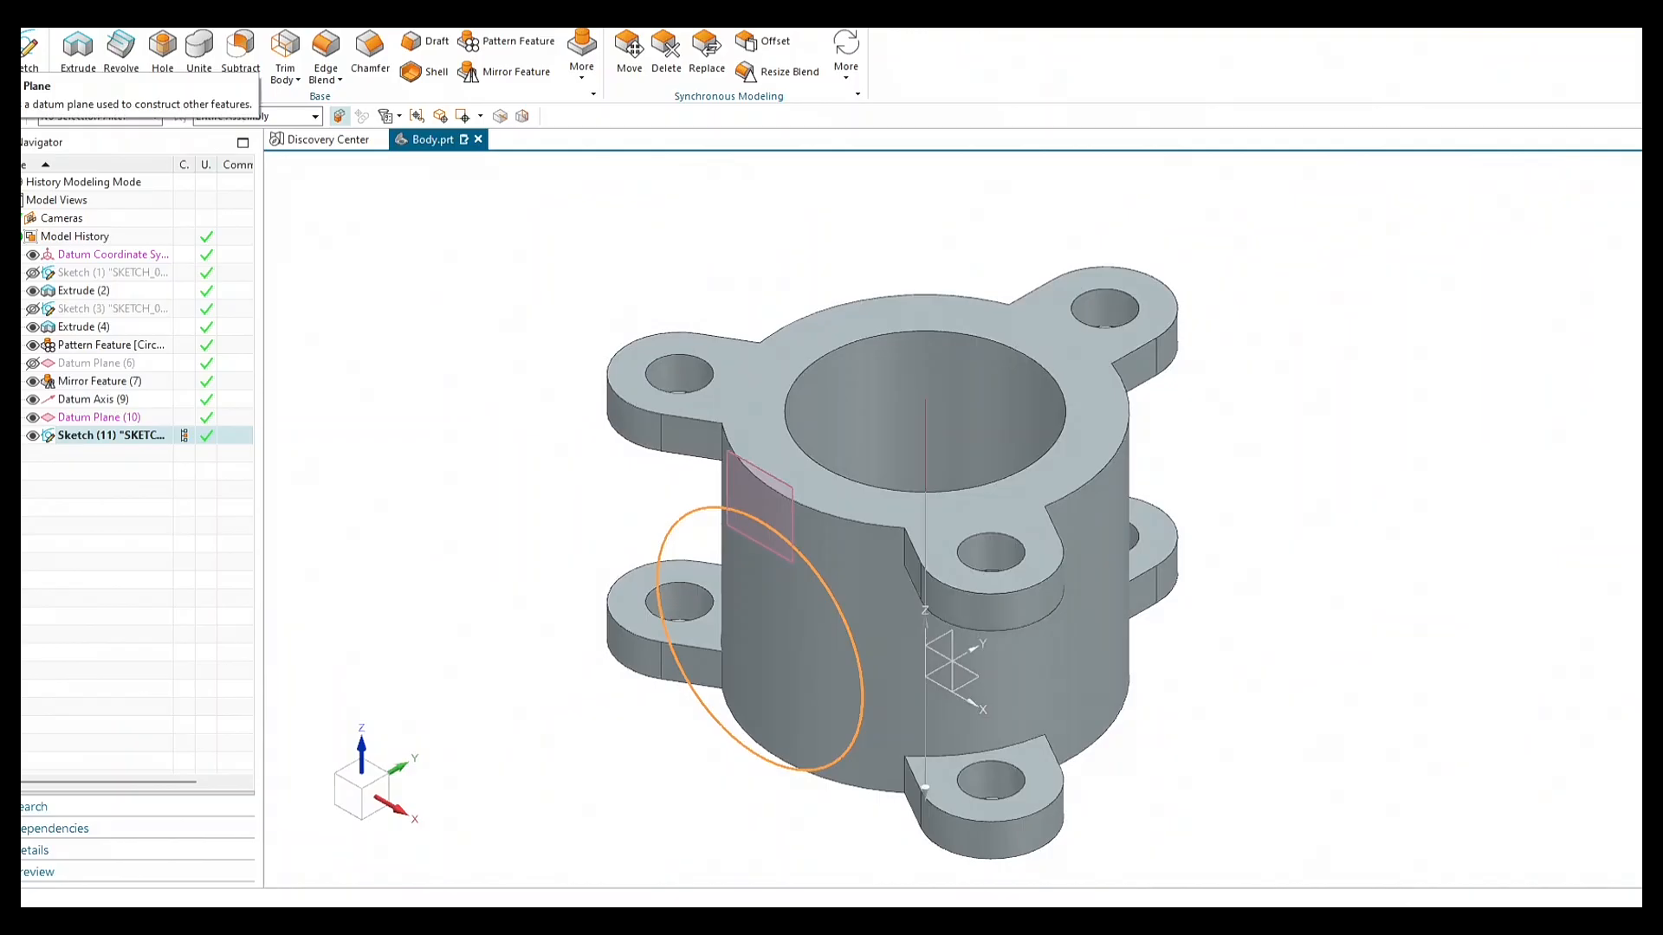
# Extrude the flange circle in the reversed direction, toward the body, with the start at 0 mm and the end limit Until Next.
pyautogui.click(75, 48)
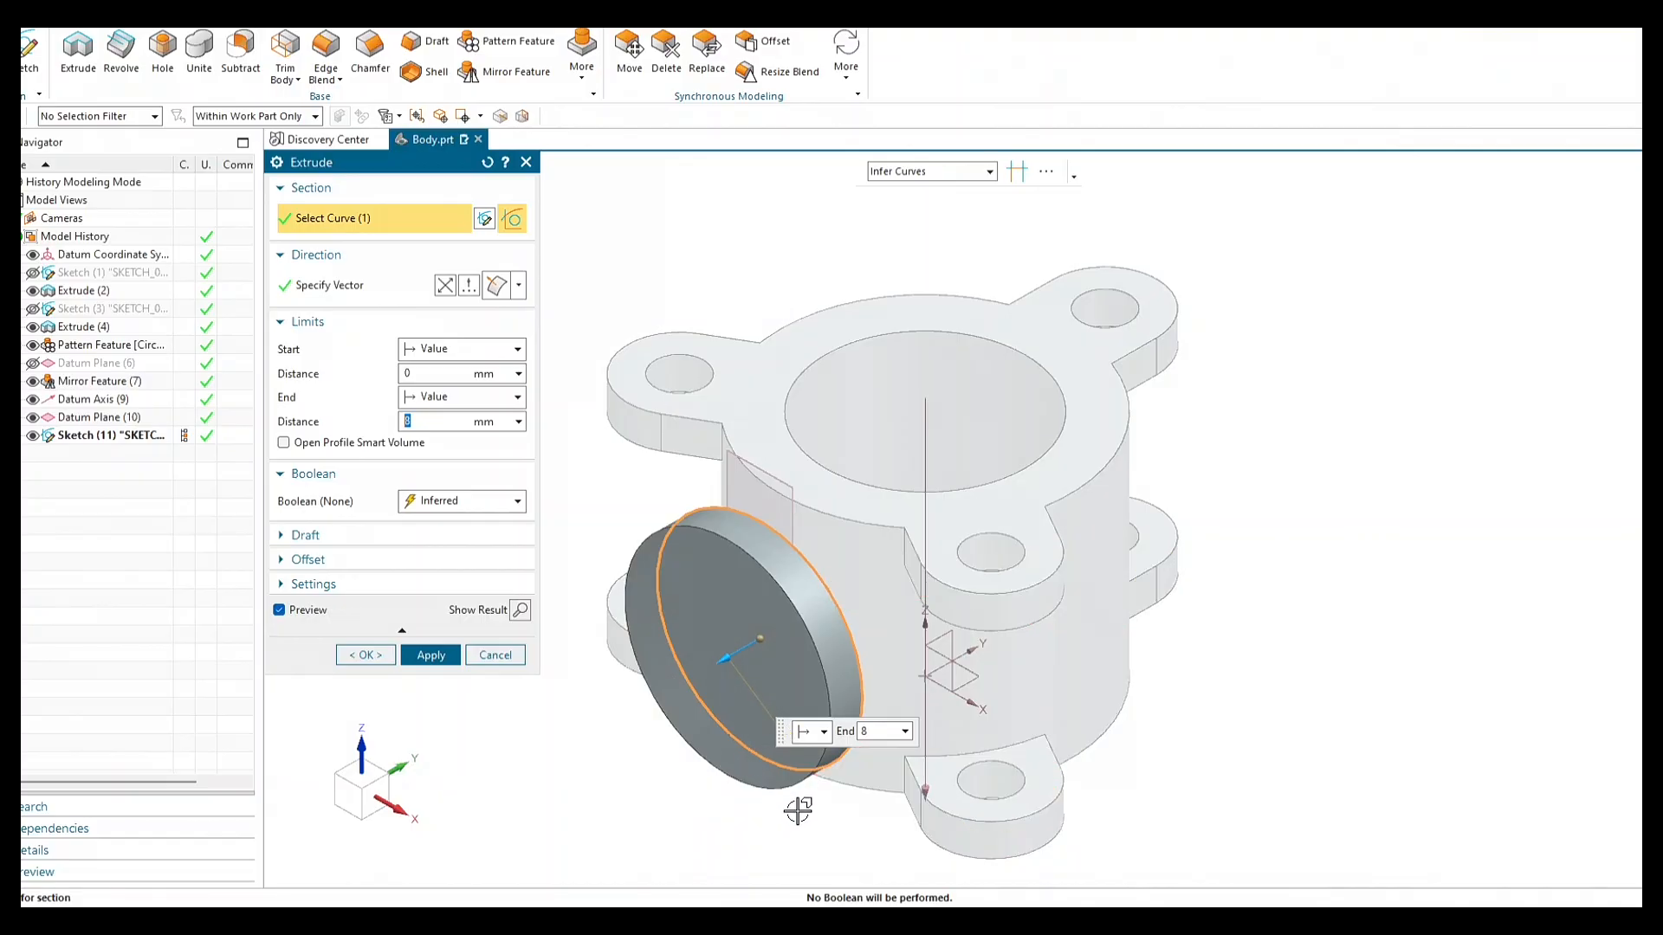
pyautogui.moveTo(809, 829); pyautogui.dragTo(771, 844, button='middle')
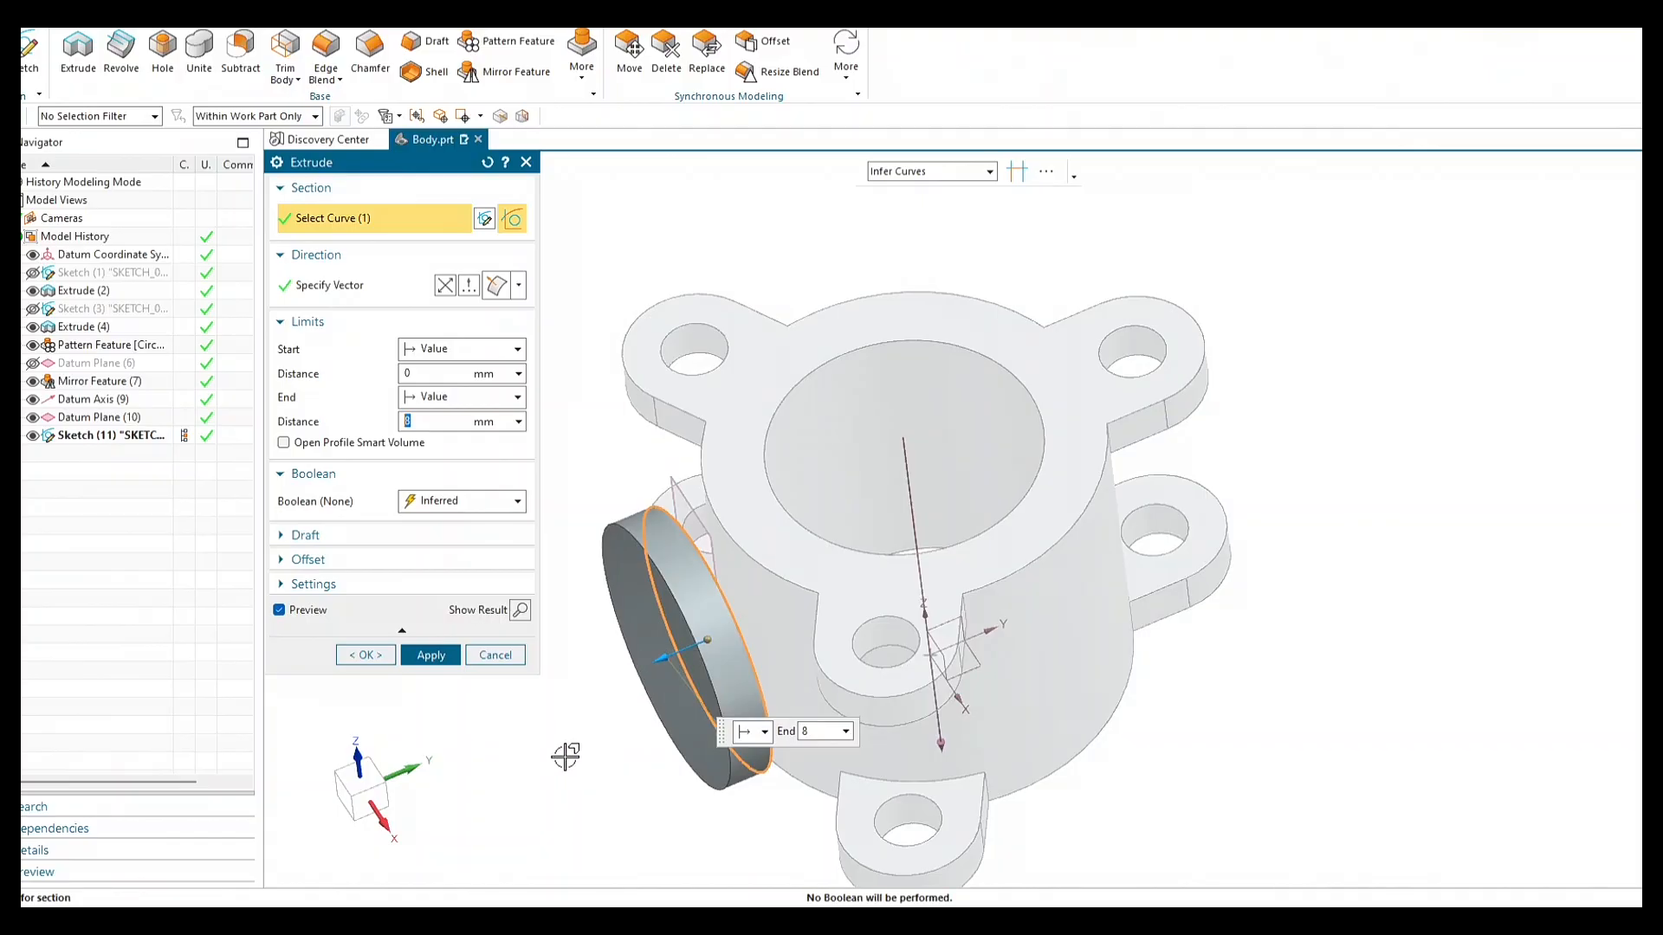
pyautogui.click(445, 287)
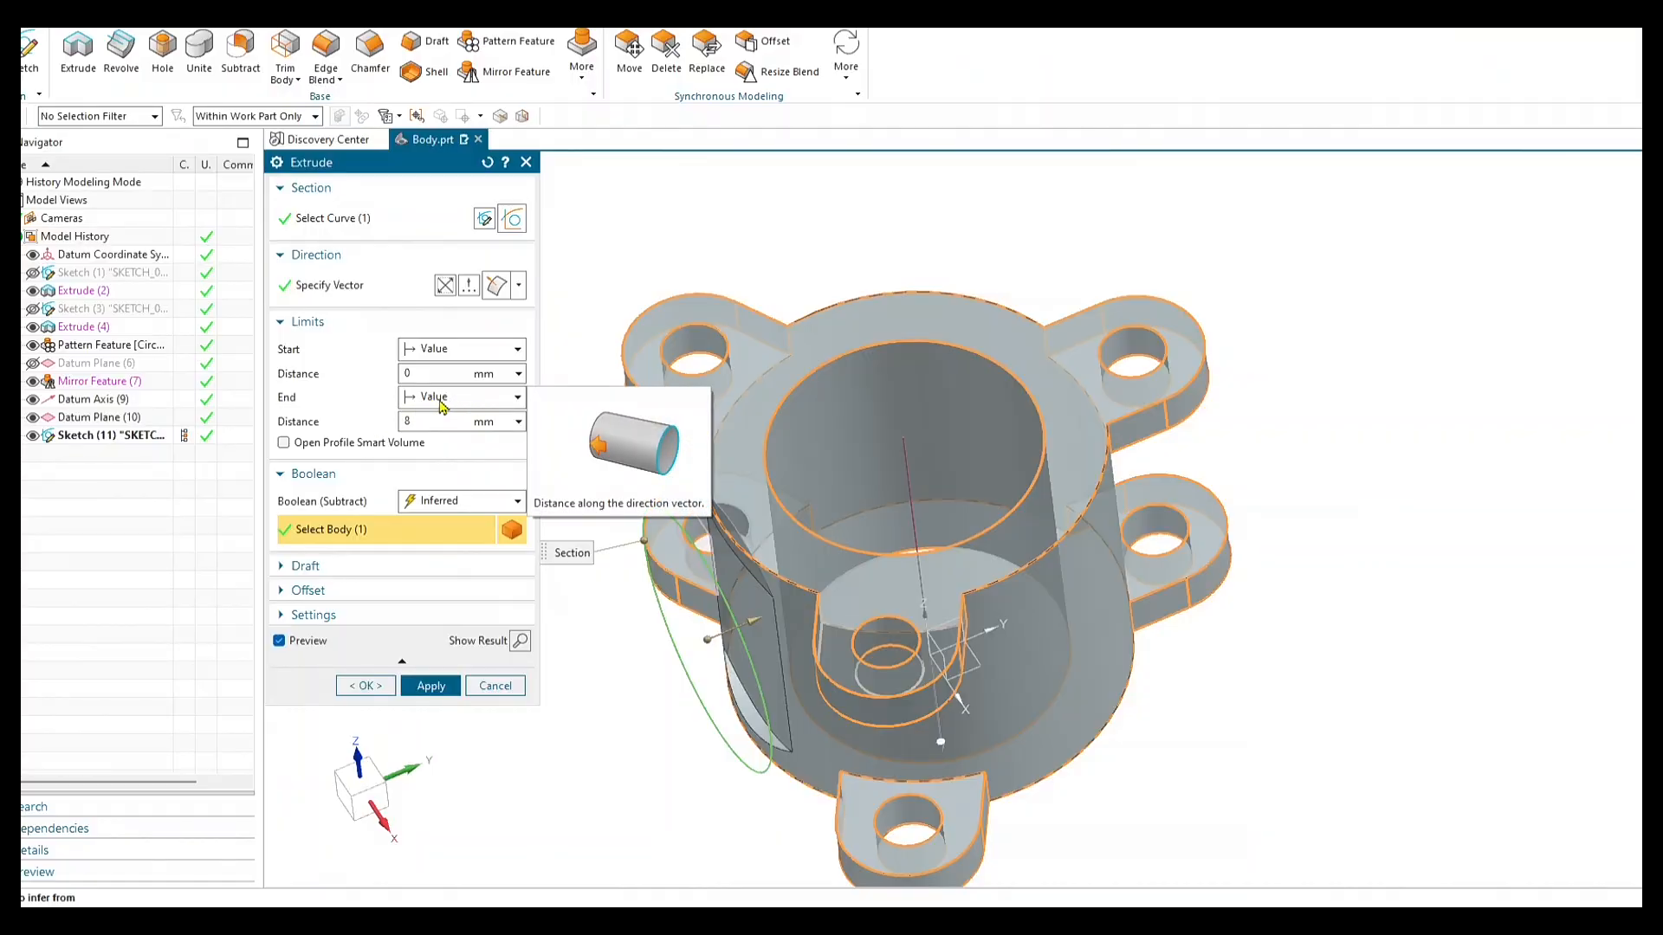
pyautogui.click(496, 405)
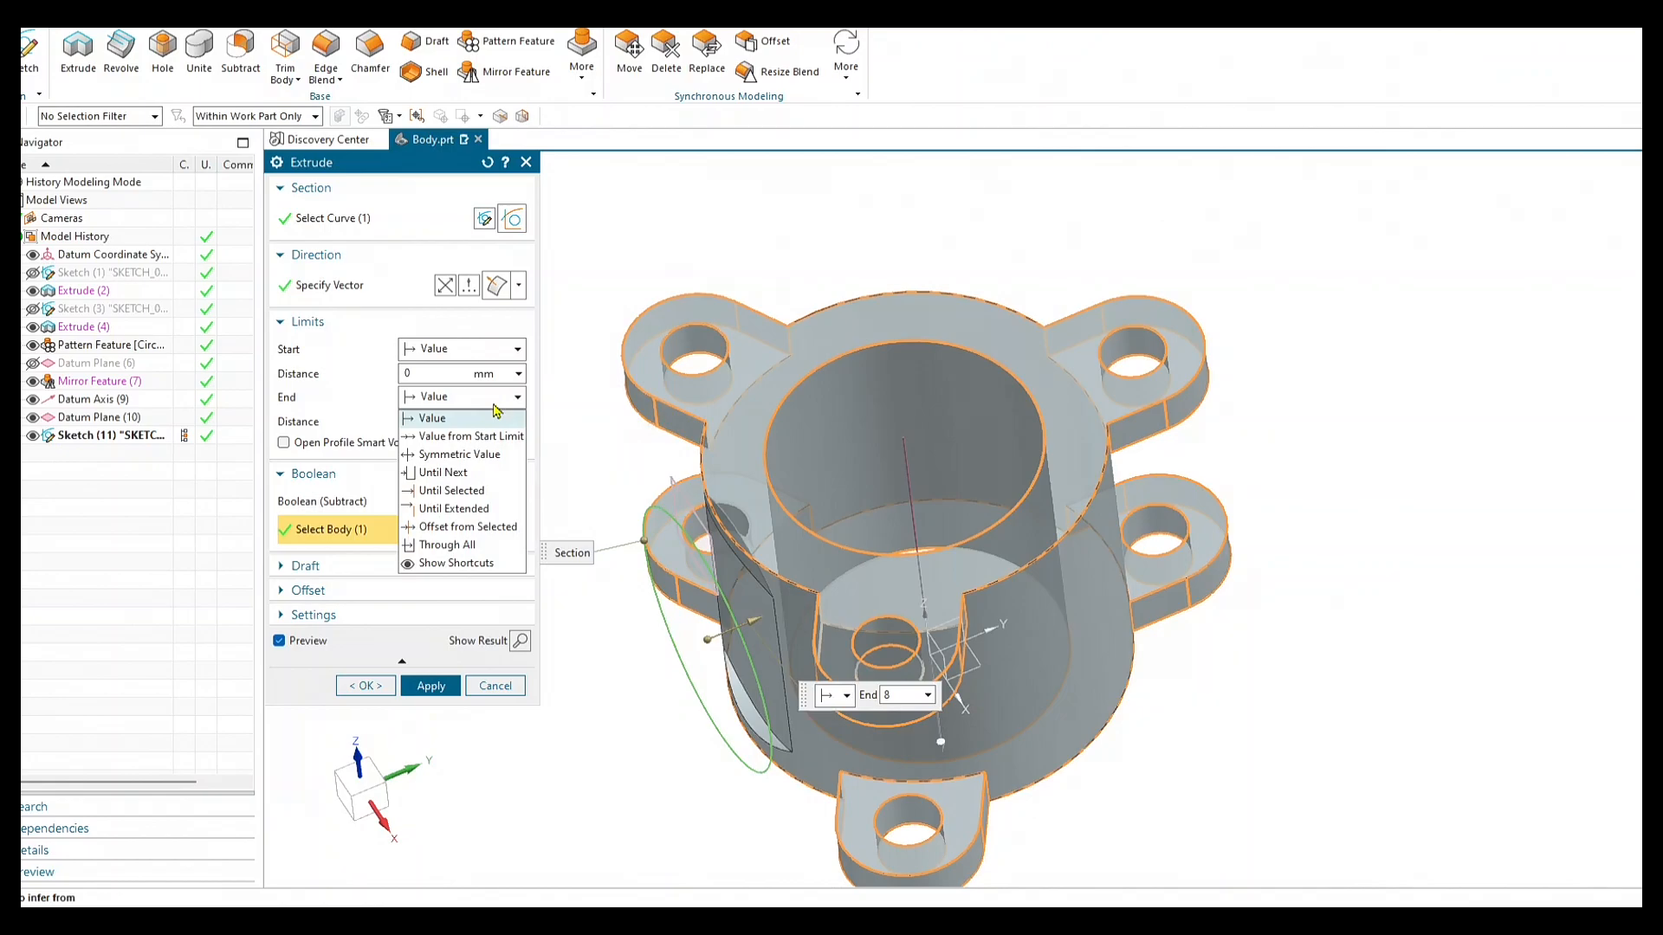
pyautogui.click(483, 477)
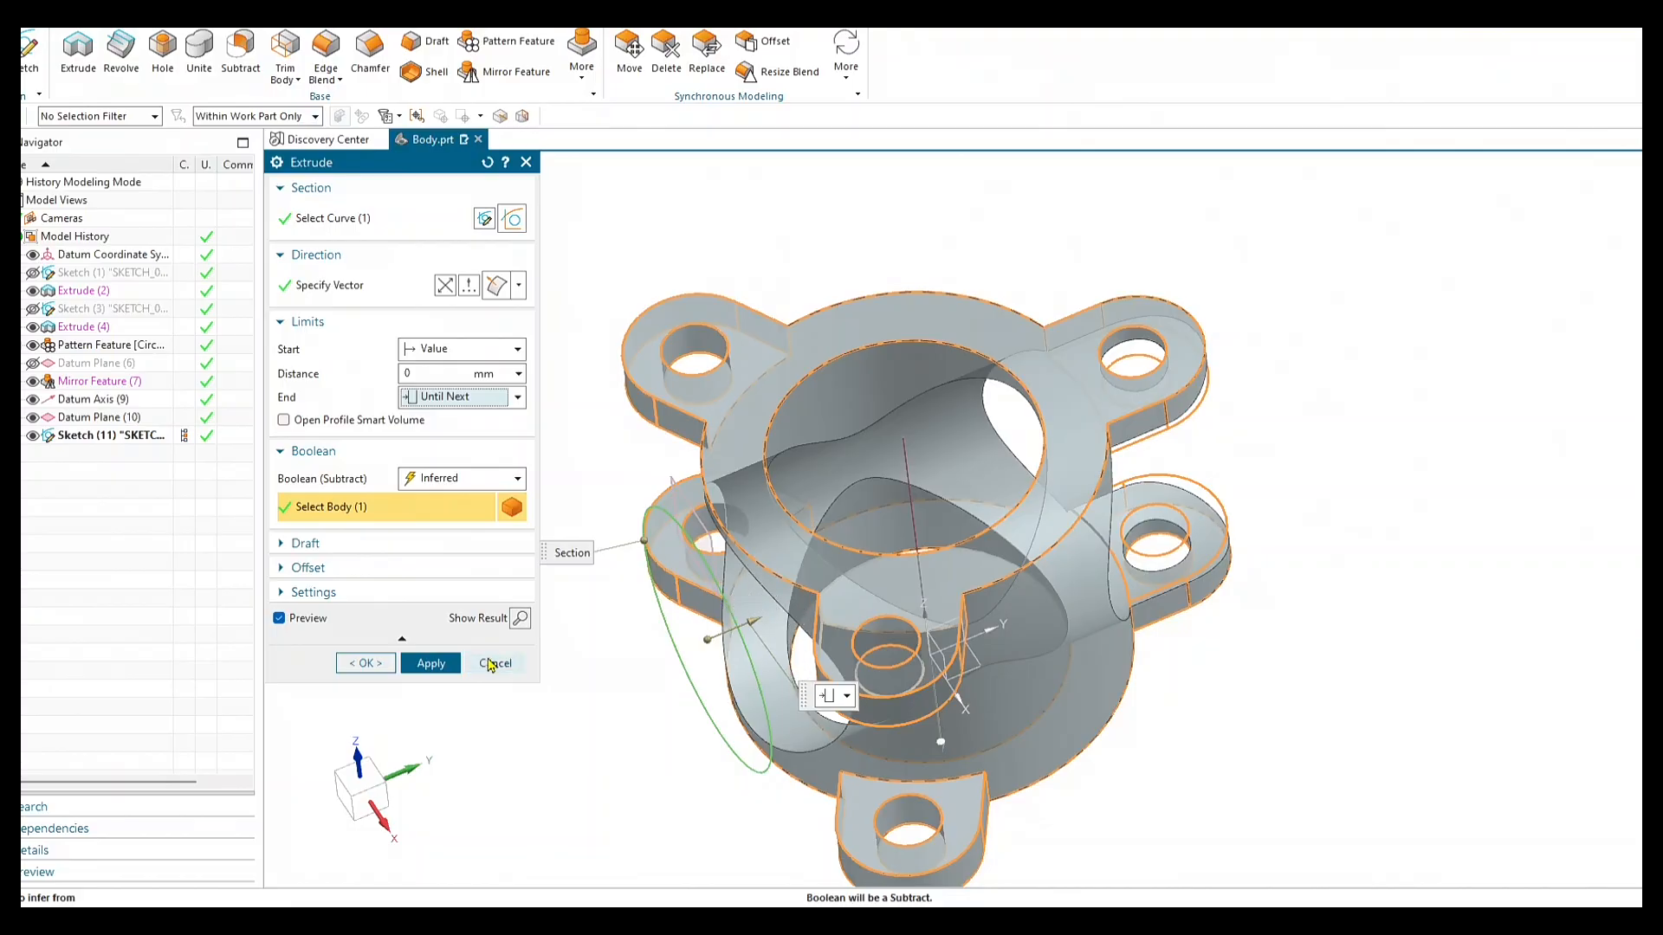
pyautogui.moveTo(728, 693); pyautogui.dragTo(760, 687, button='middle')
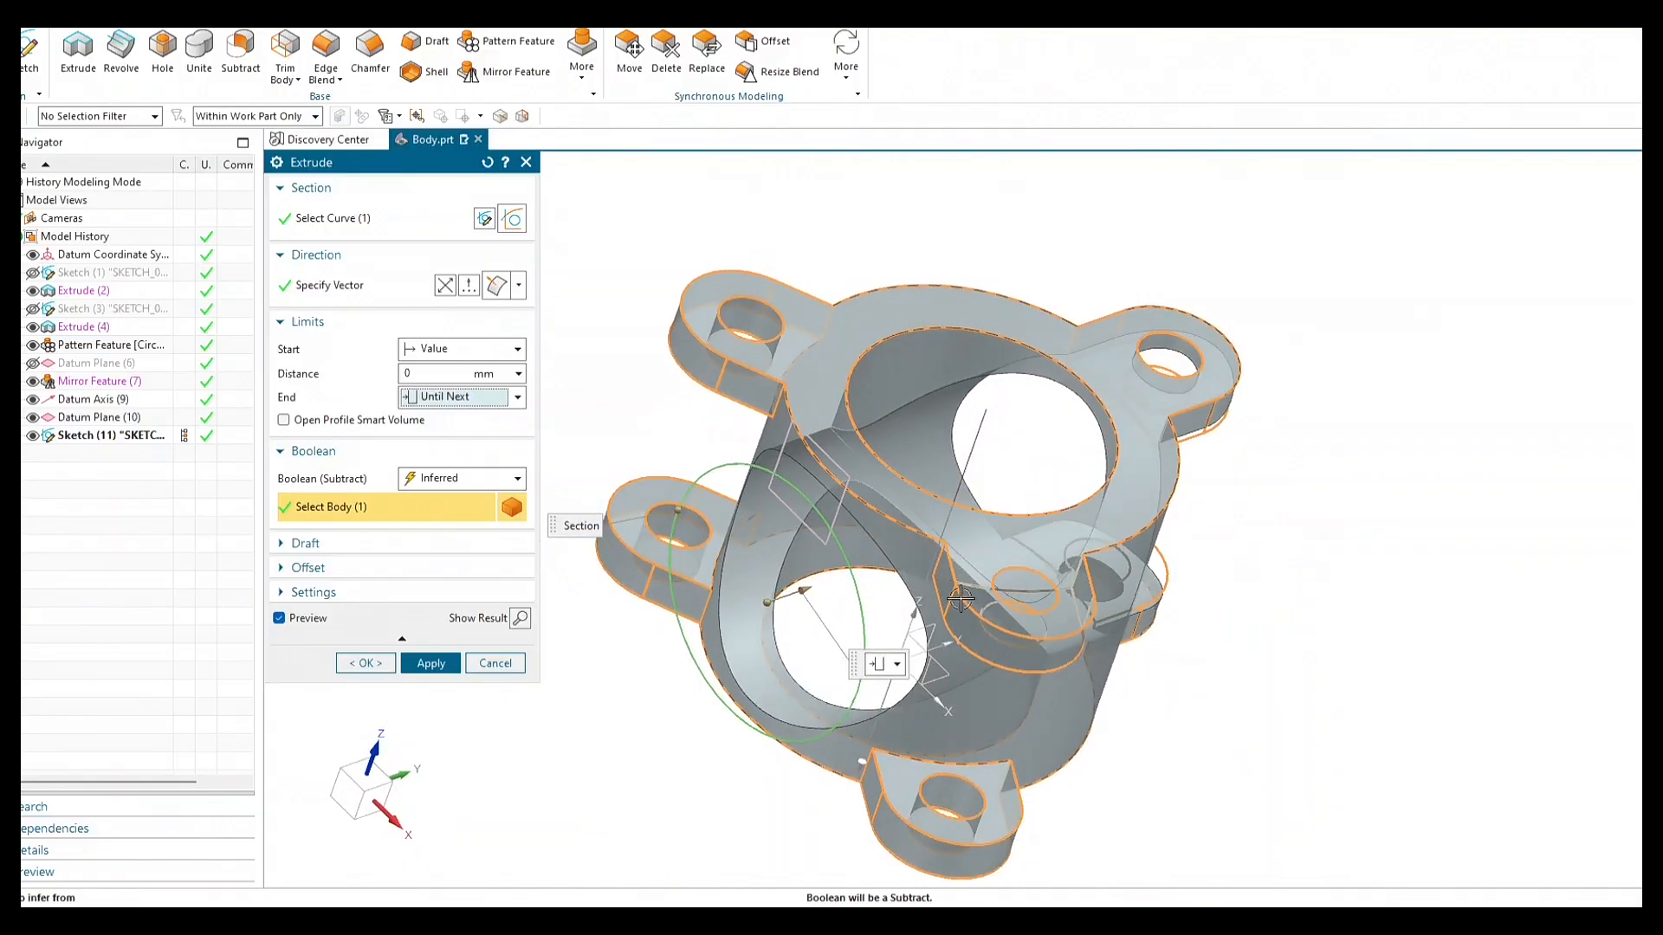
pyautogui.moveTo(1288, 549)
pyautogui.mouseDown(button='middle')
pyautogui.moveTo(1164, 537)
pyautogui.moveTo(1269, 560)
pyautogui.moveTo(1259, 583)
pyautogui.moveTo(1265, 528)
pyautogui.moveTo(1314, 531)
pyautogui.moveTo(1299, 557)
pyautogui.moveTo(1303, 543)
pyautogui.mouseUp(button='middle')
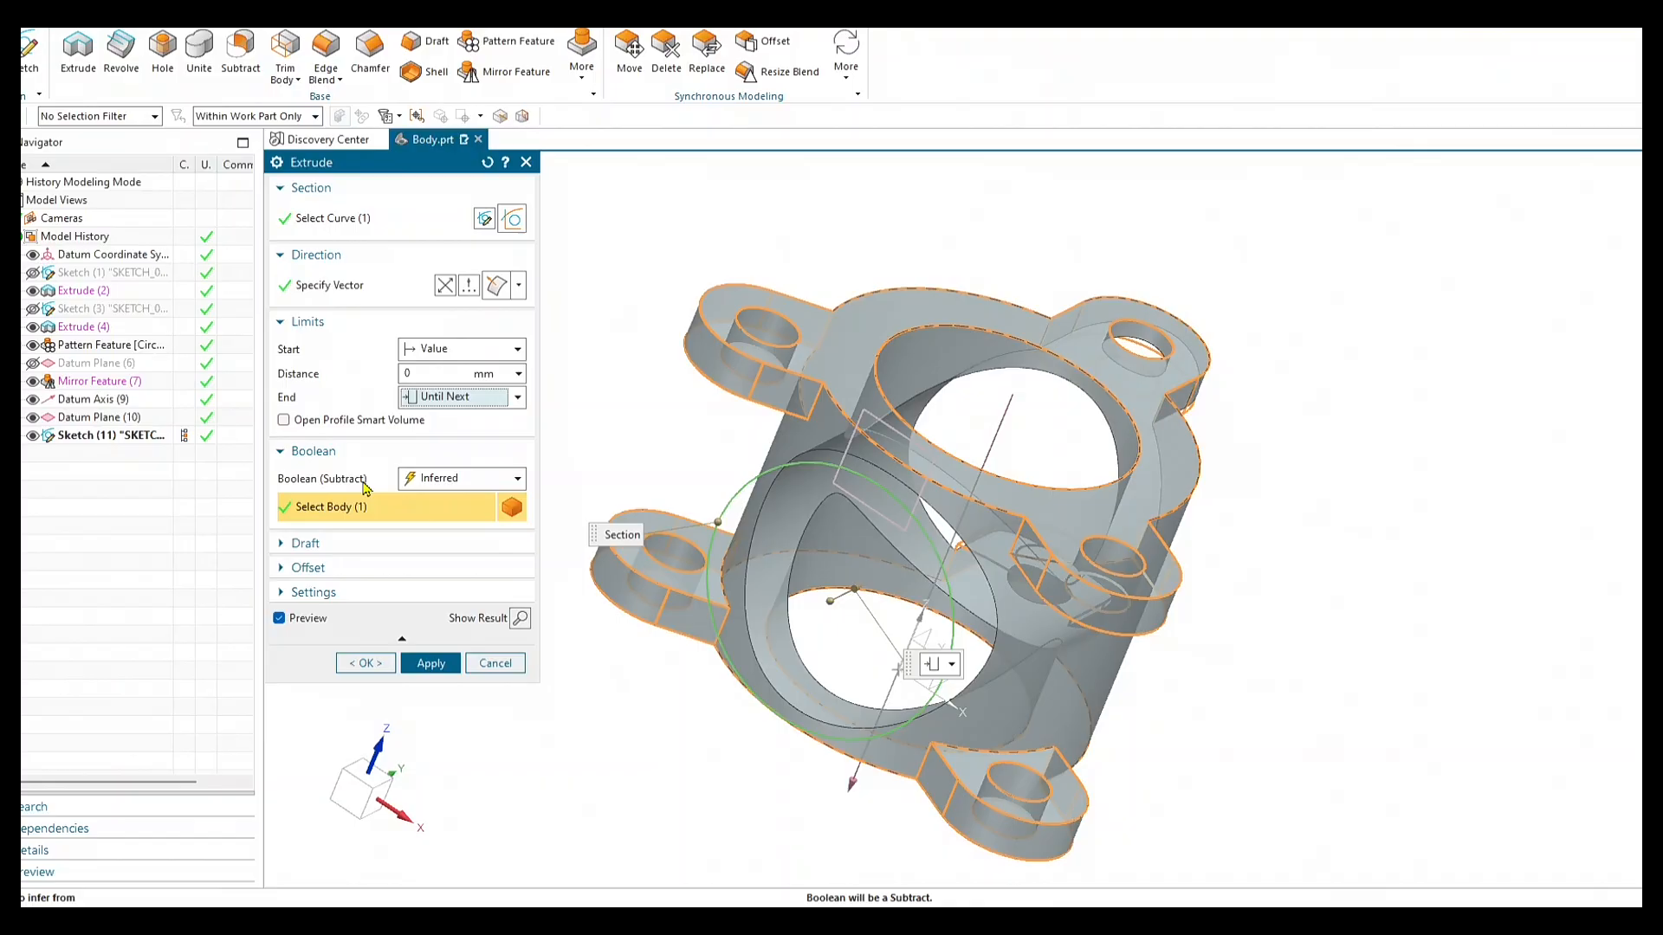
# Compare the Unite, Inferred and Subtract Boolean options on the flange extrusion's preview.
pyautogui.click(457, 484)
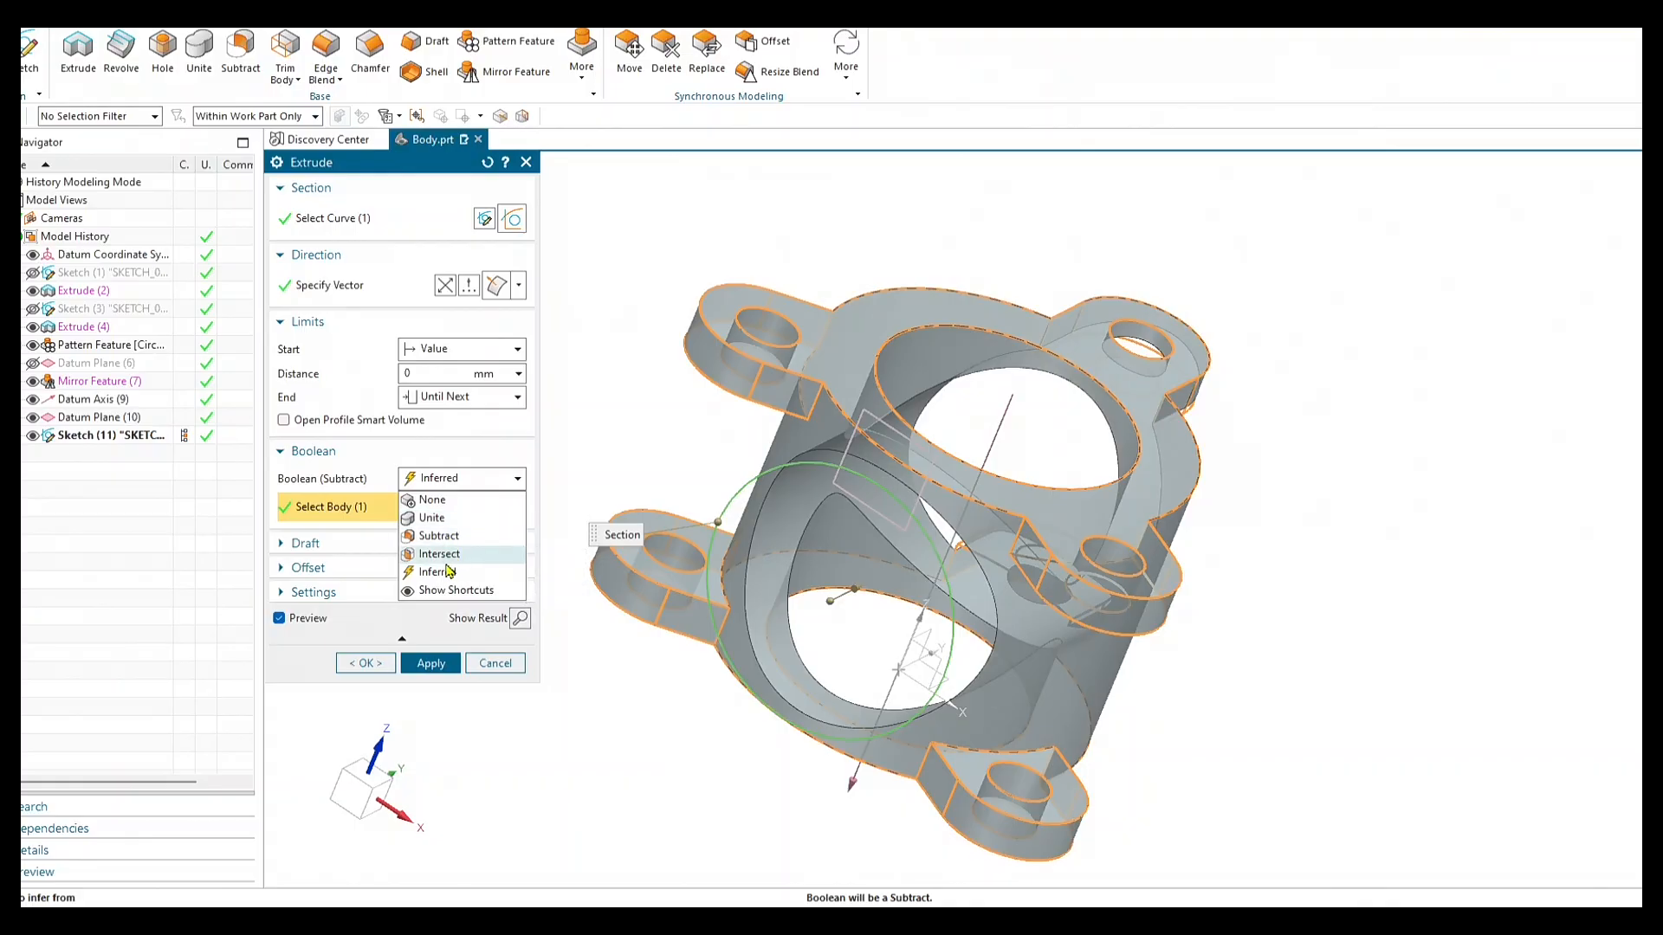
pyautogui.click(454, 520)
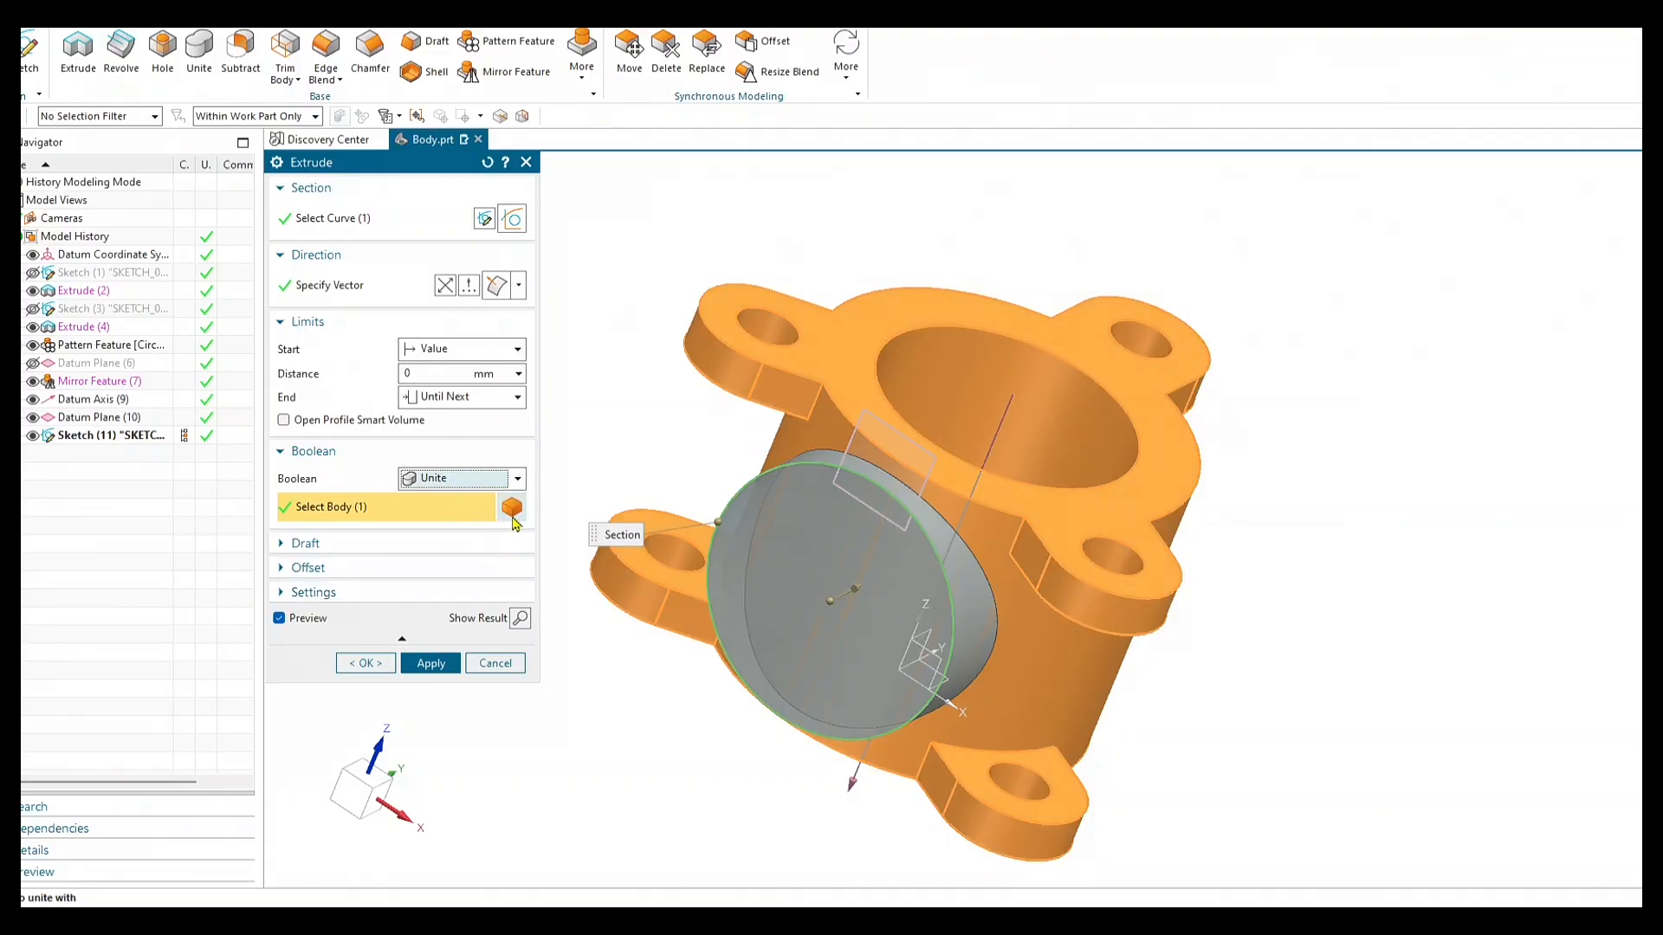
pyautogui.click(479, 482)
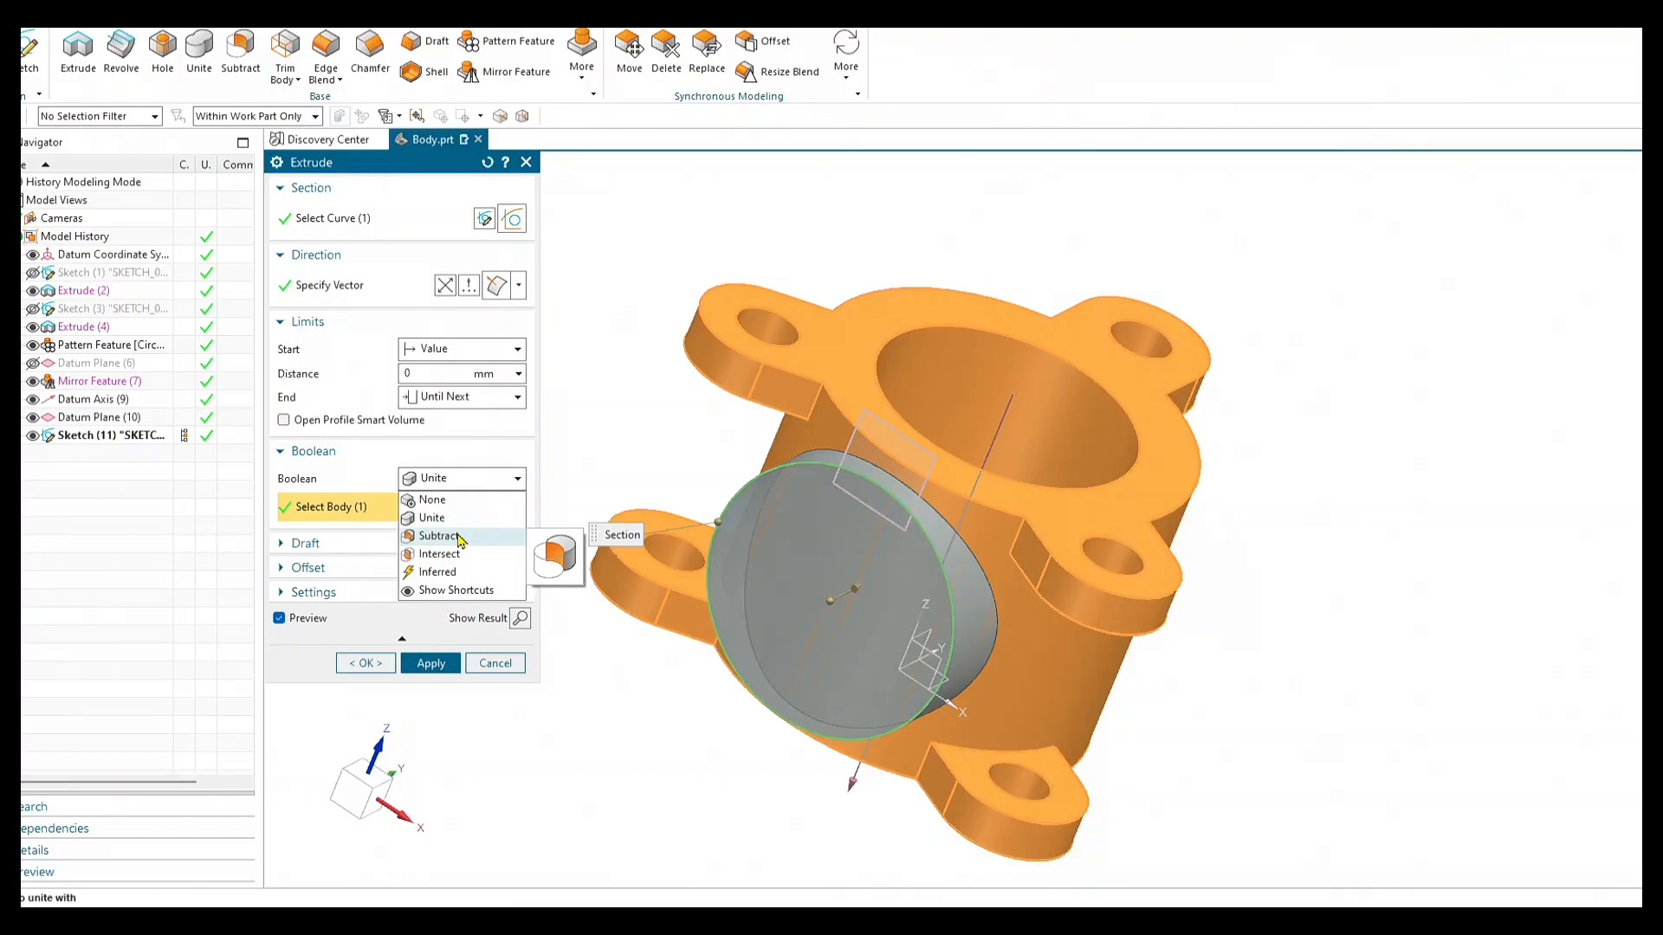
pyautogui.click(455, 573)
pyautogui.click(457, 481)
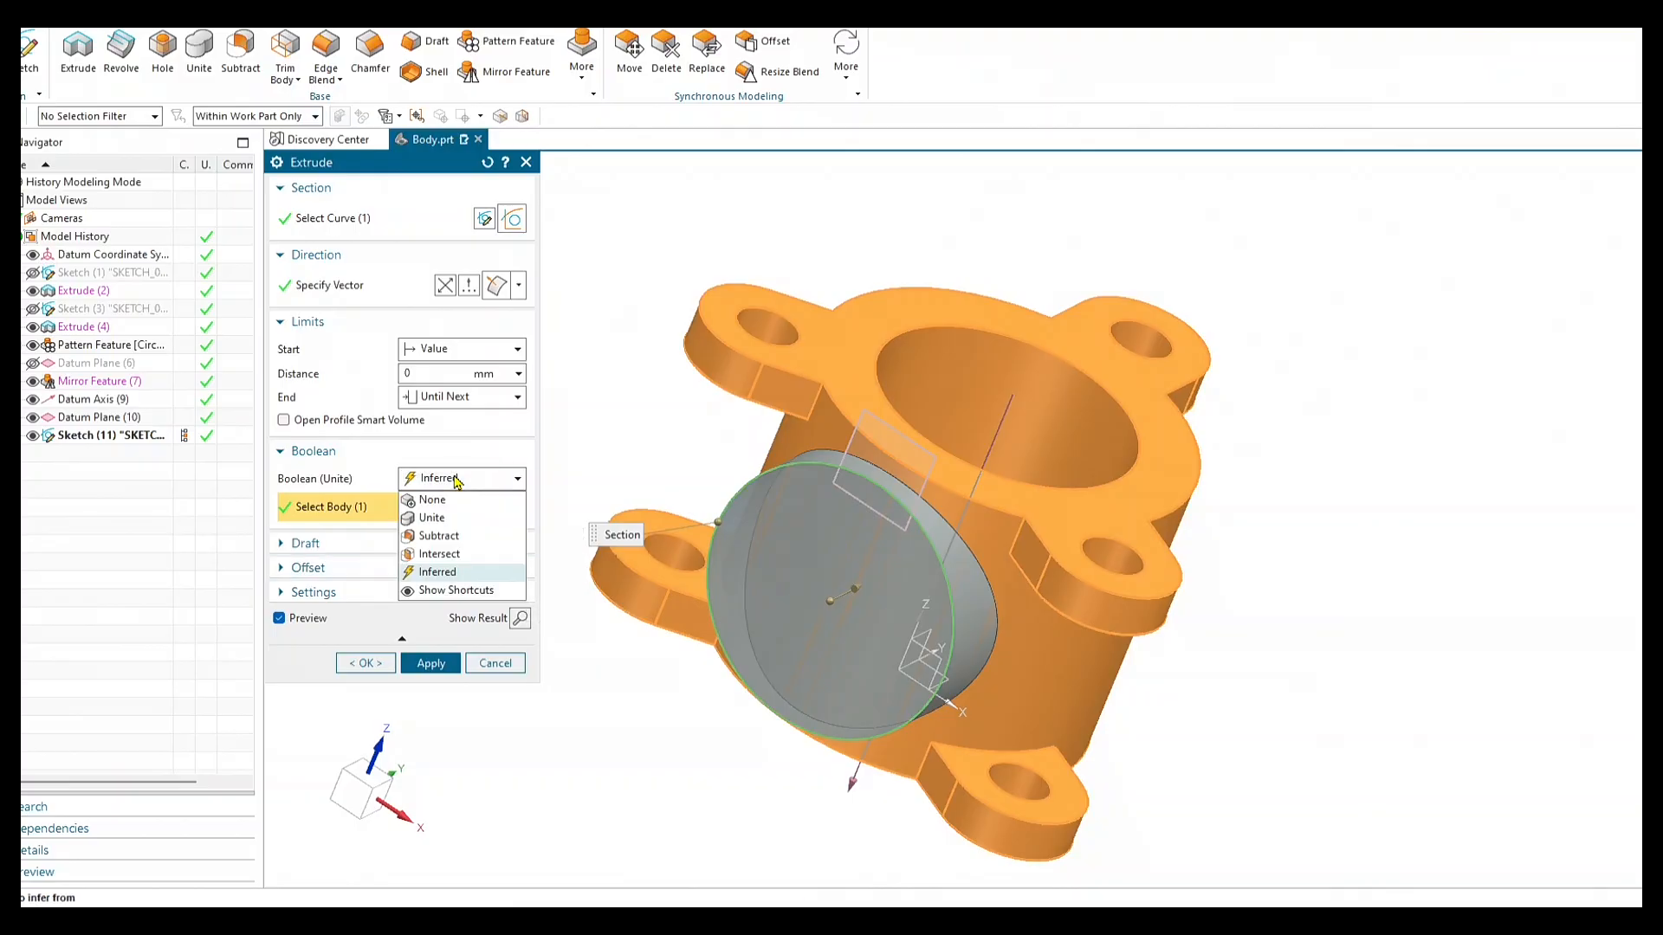
pyautogui.click(446, 536)
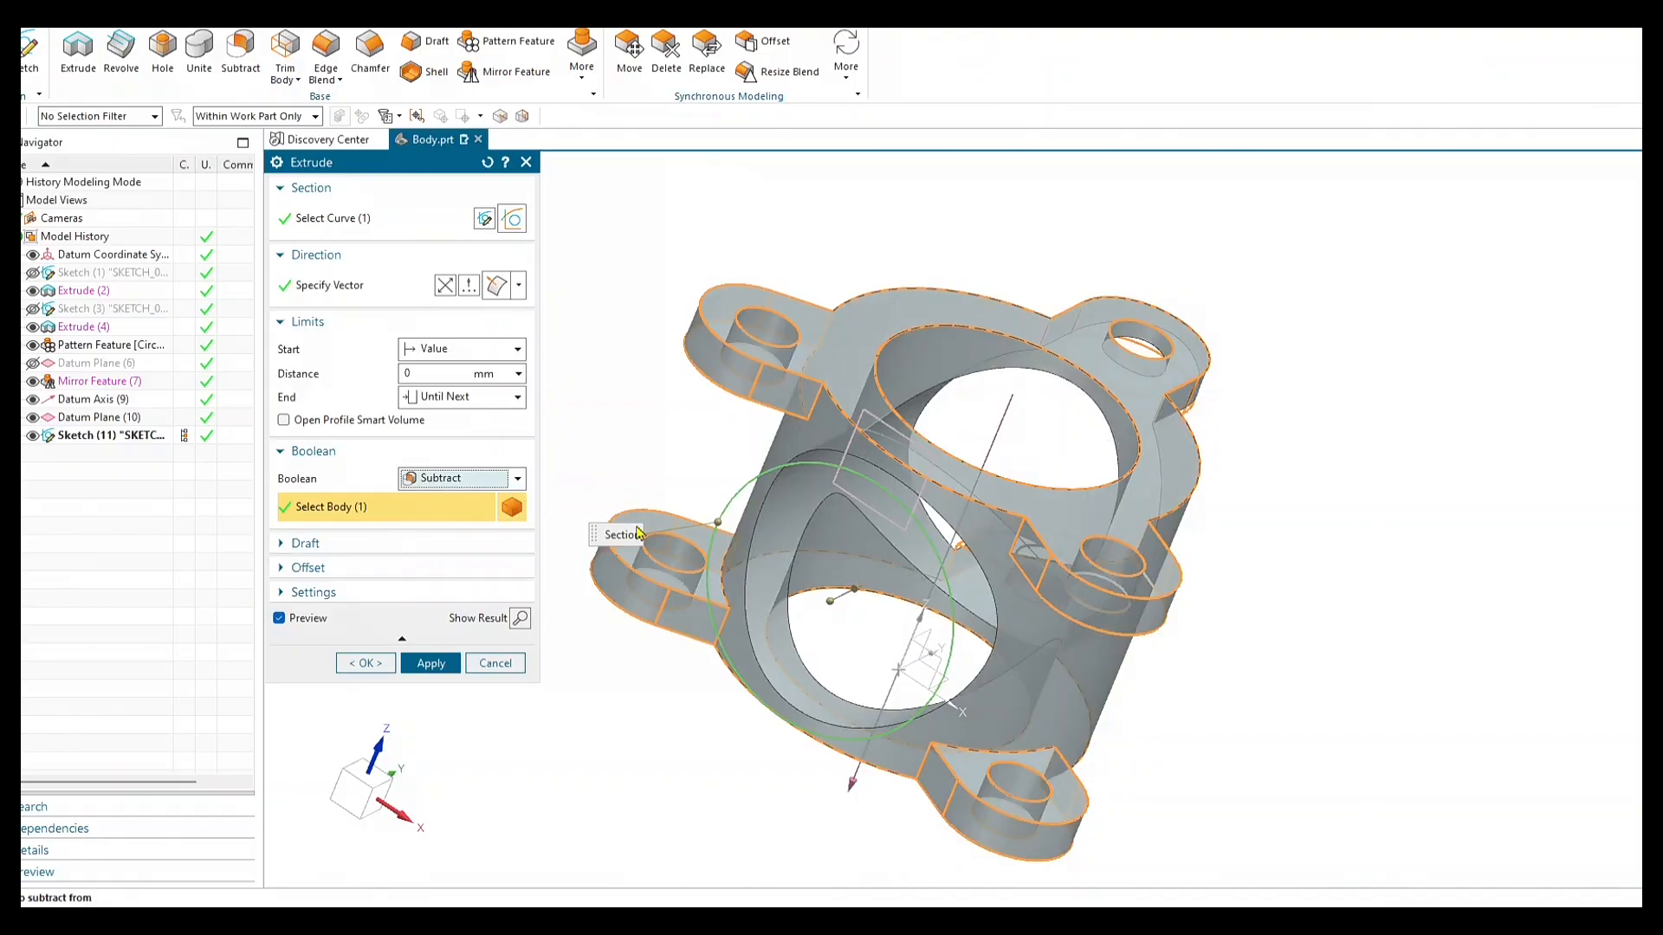
# Set the flange extrusion's Boolean to Unite with the body and create it.
pyautogui.click(468, 479)
pyautogui.click(433, 518)
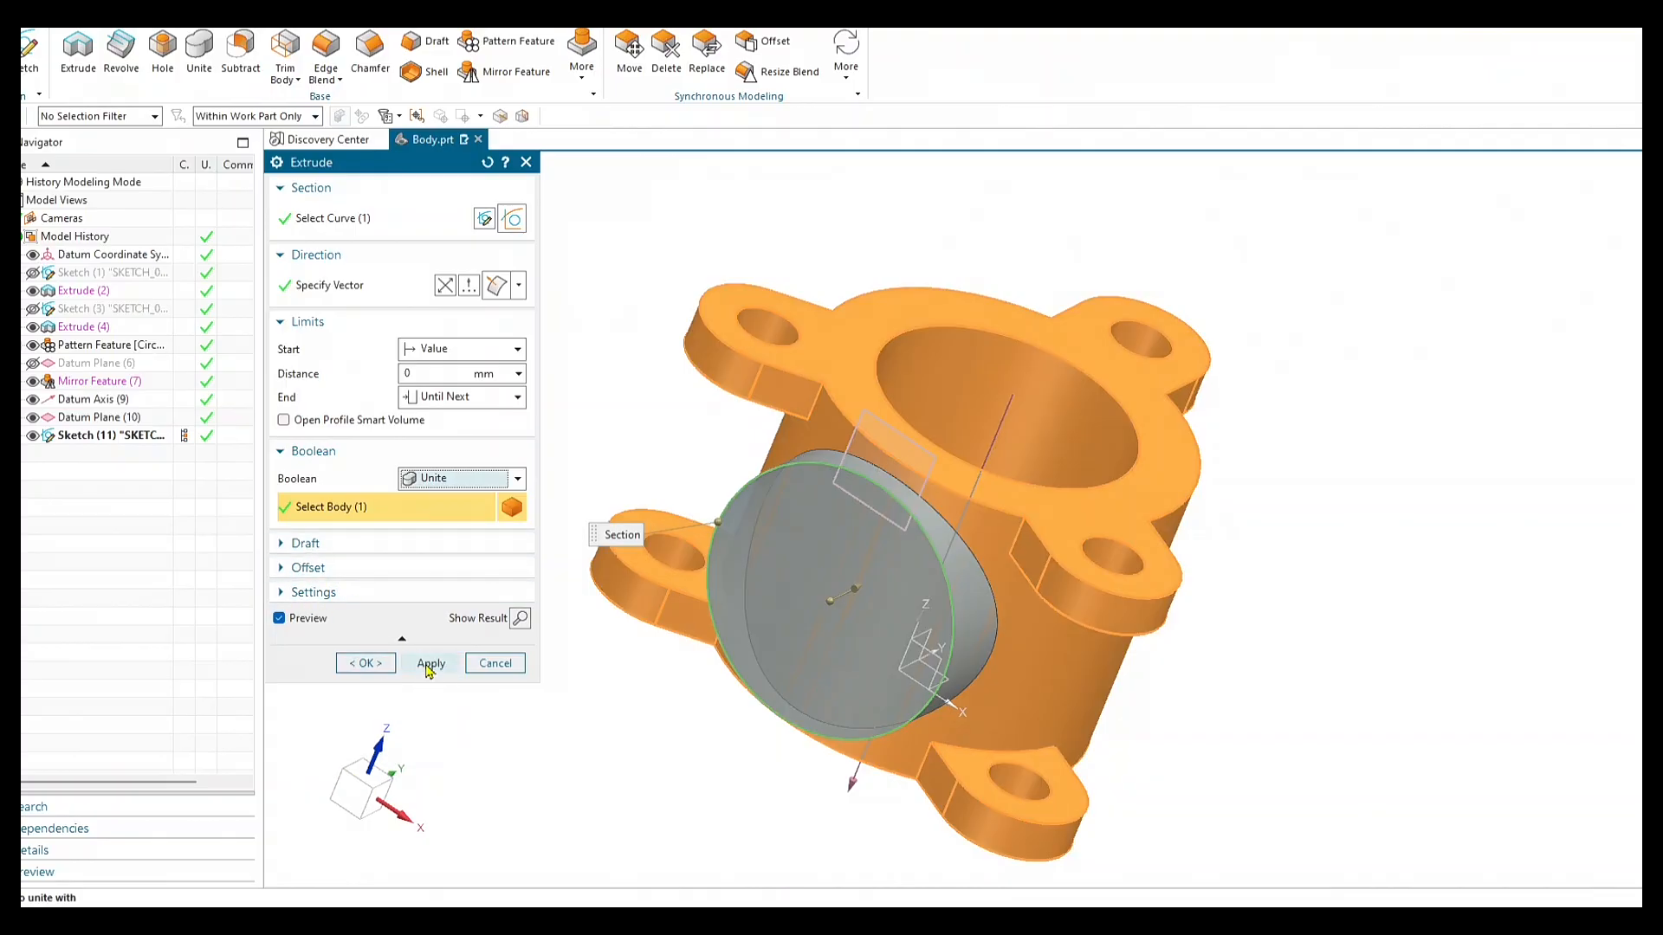
pyautogui.click(429, 663)
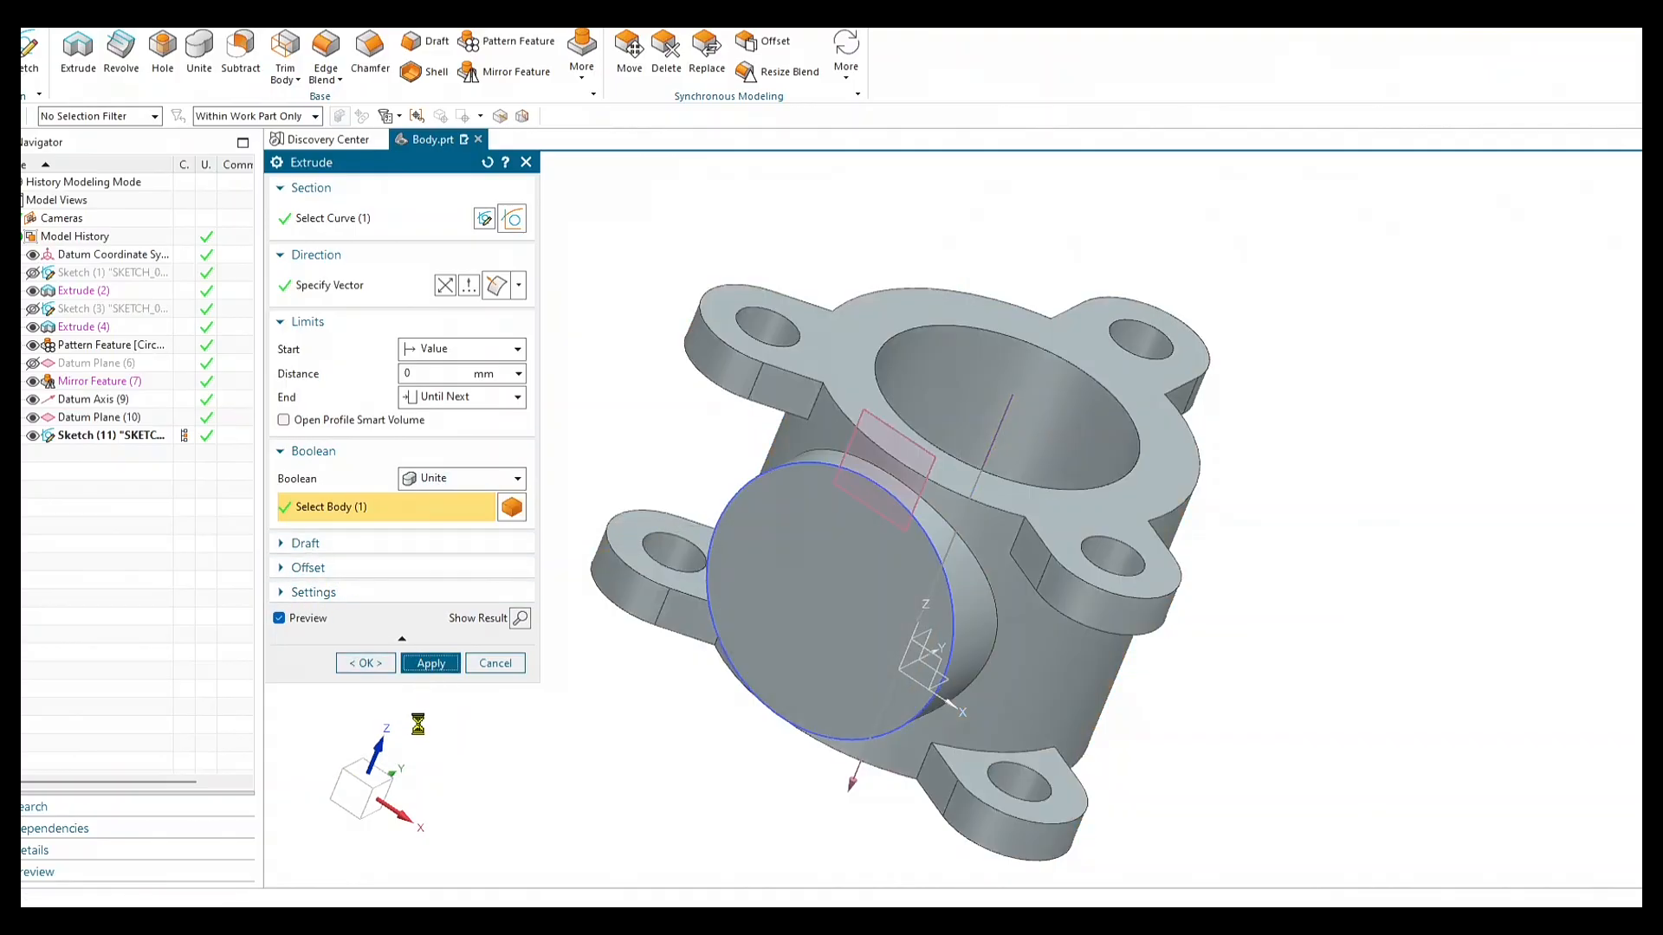
pyautogui.click(511, 663)
pyautogui.moveTo(661, 746); pyautogui.dragTo(609, 761, button='middle')
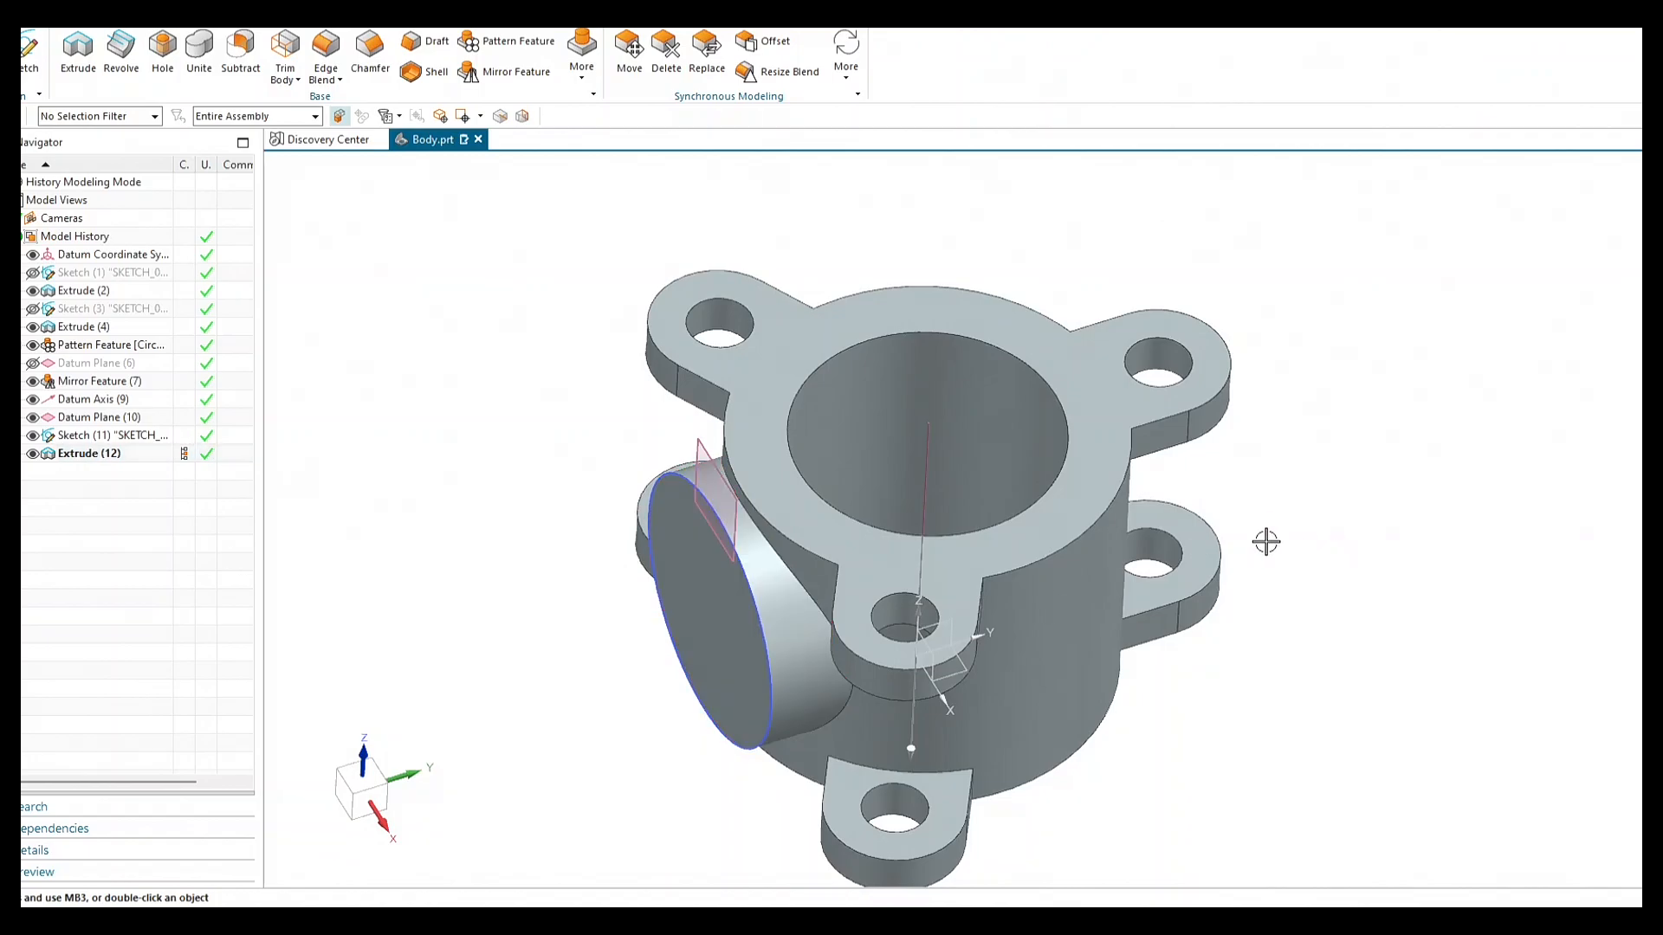
pyautogui.moveTo(1266, 541)
pyautogui.mouseDown(button='middle')
pyautogui.moveTo(1274, 571)
pyautogui.moveTo(1277, 523)
pyautogui.mouseUp(button='middle')
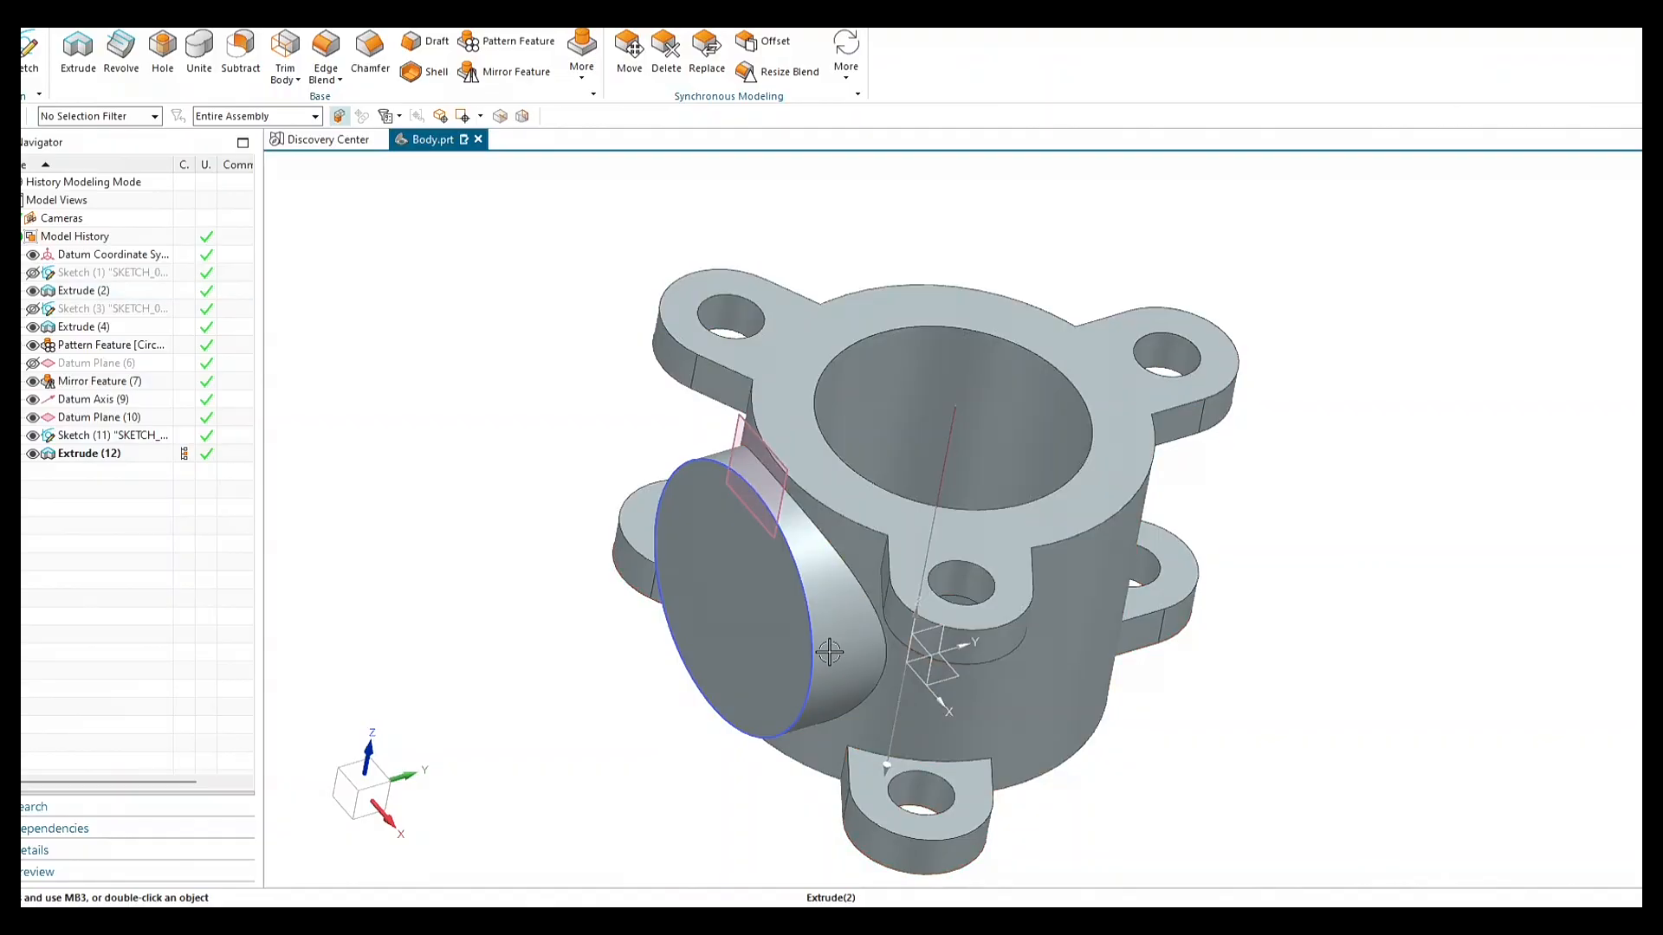
pyautogui.moveTo(866, 645)
pyautogui.mouseDown(button='middle')
pyautogui.moveTo(865, 631)
pyautogui.moveTo(892, 686)
pyautogui.moveTo(718, 597)
pyautogui.moveTo(795, 679)
pyautogui.moveTo(772, 668)
pyautogui.moveTo(769, 698)
pyautogui.moveTo(766, 650)
pyautogui.mouseUp(button='middle')
# Check the reference drawing and start an At Distance datum plane referenced to the existing datum plane on the flange's front face.
pyautogui.hotkey('alt', 'Tab')
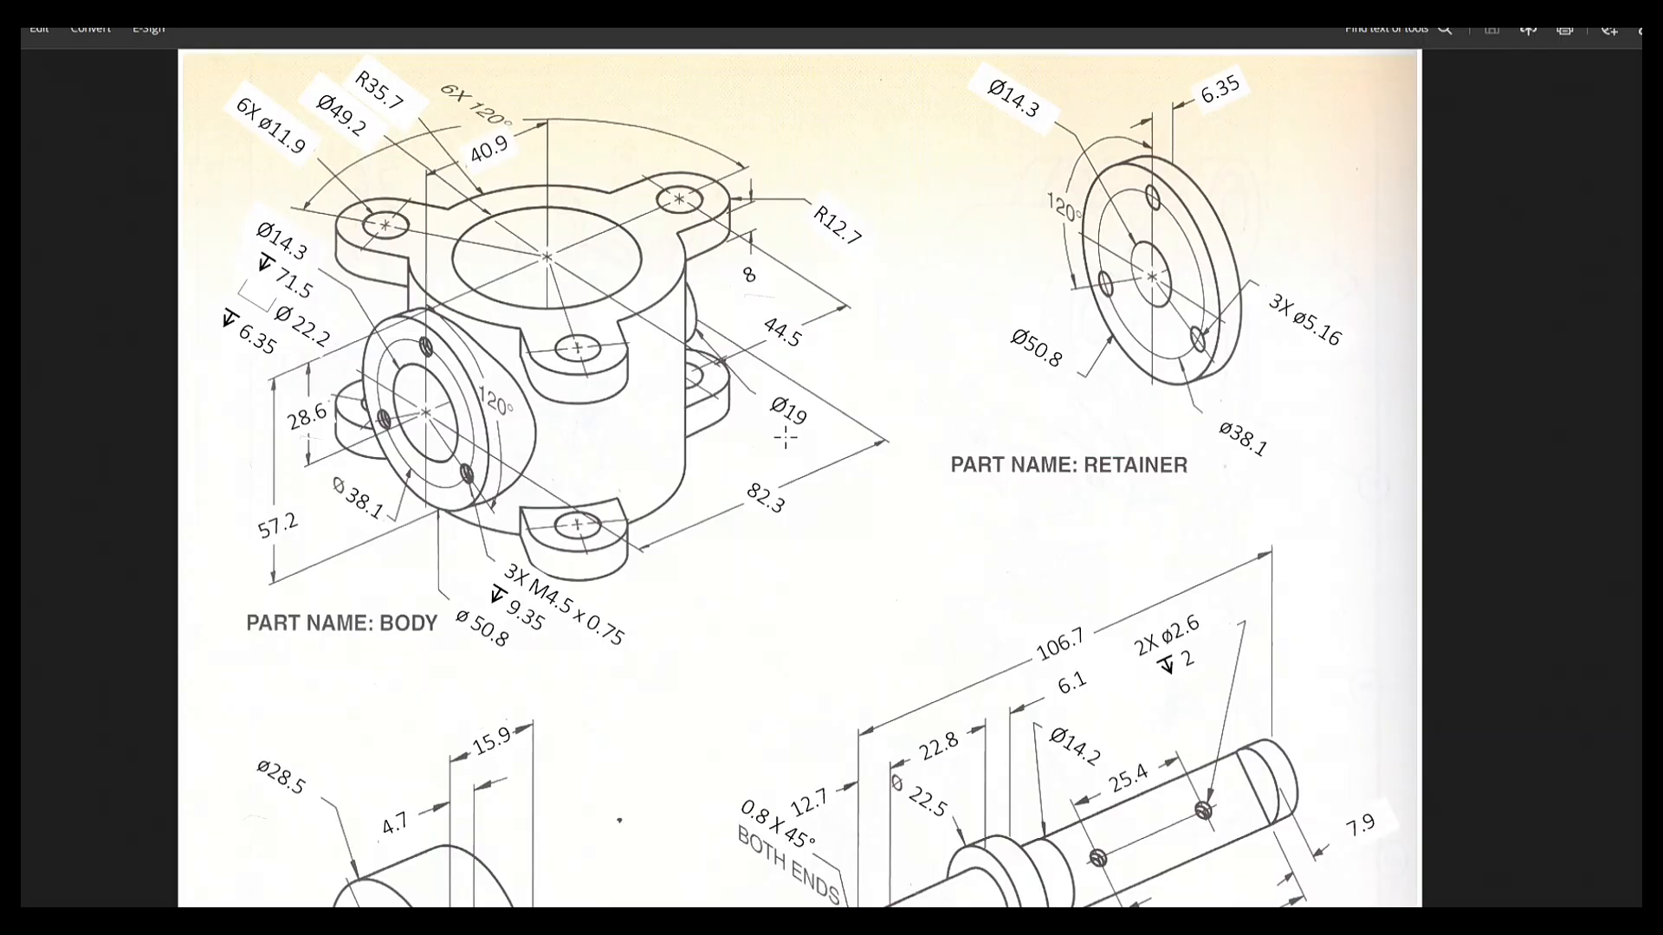
pyautogui.hotkey('alt', 'Tab')
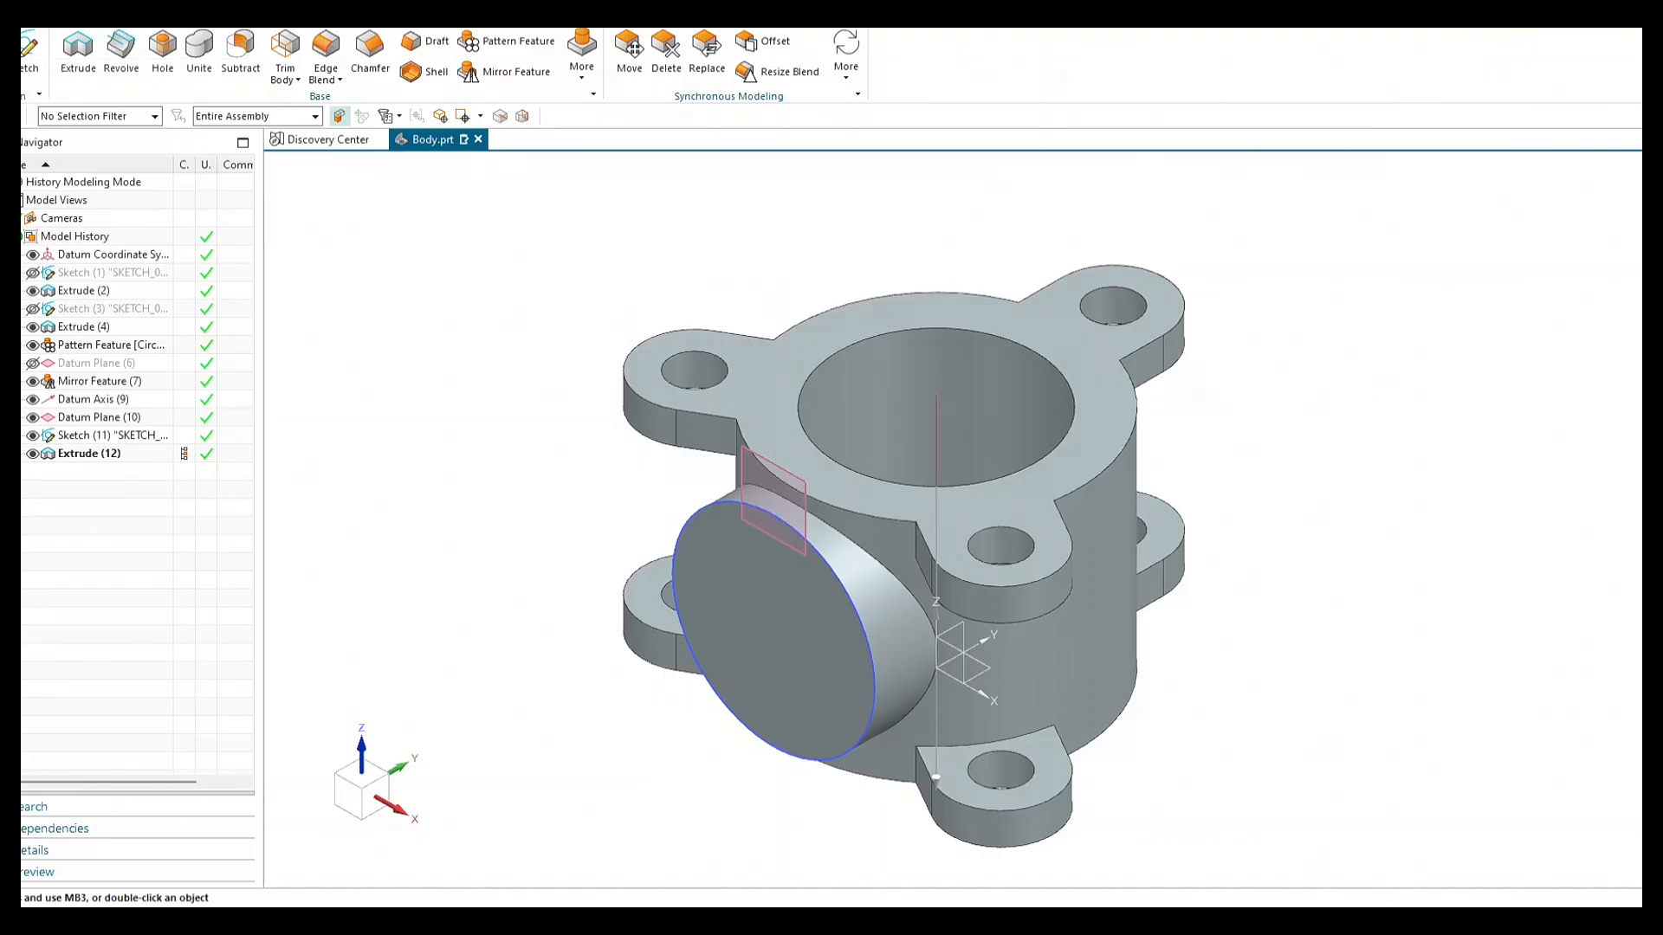
pyautogui.click(4, 51)
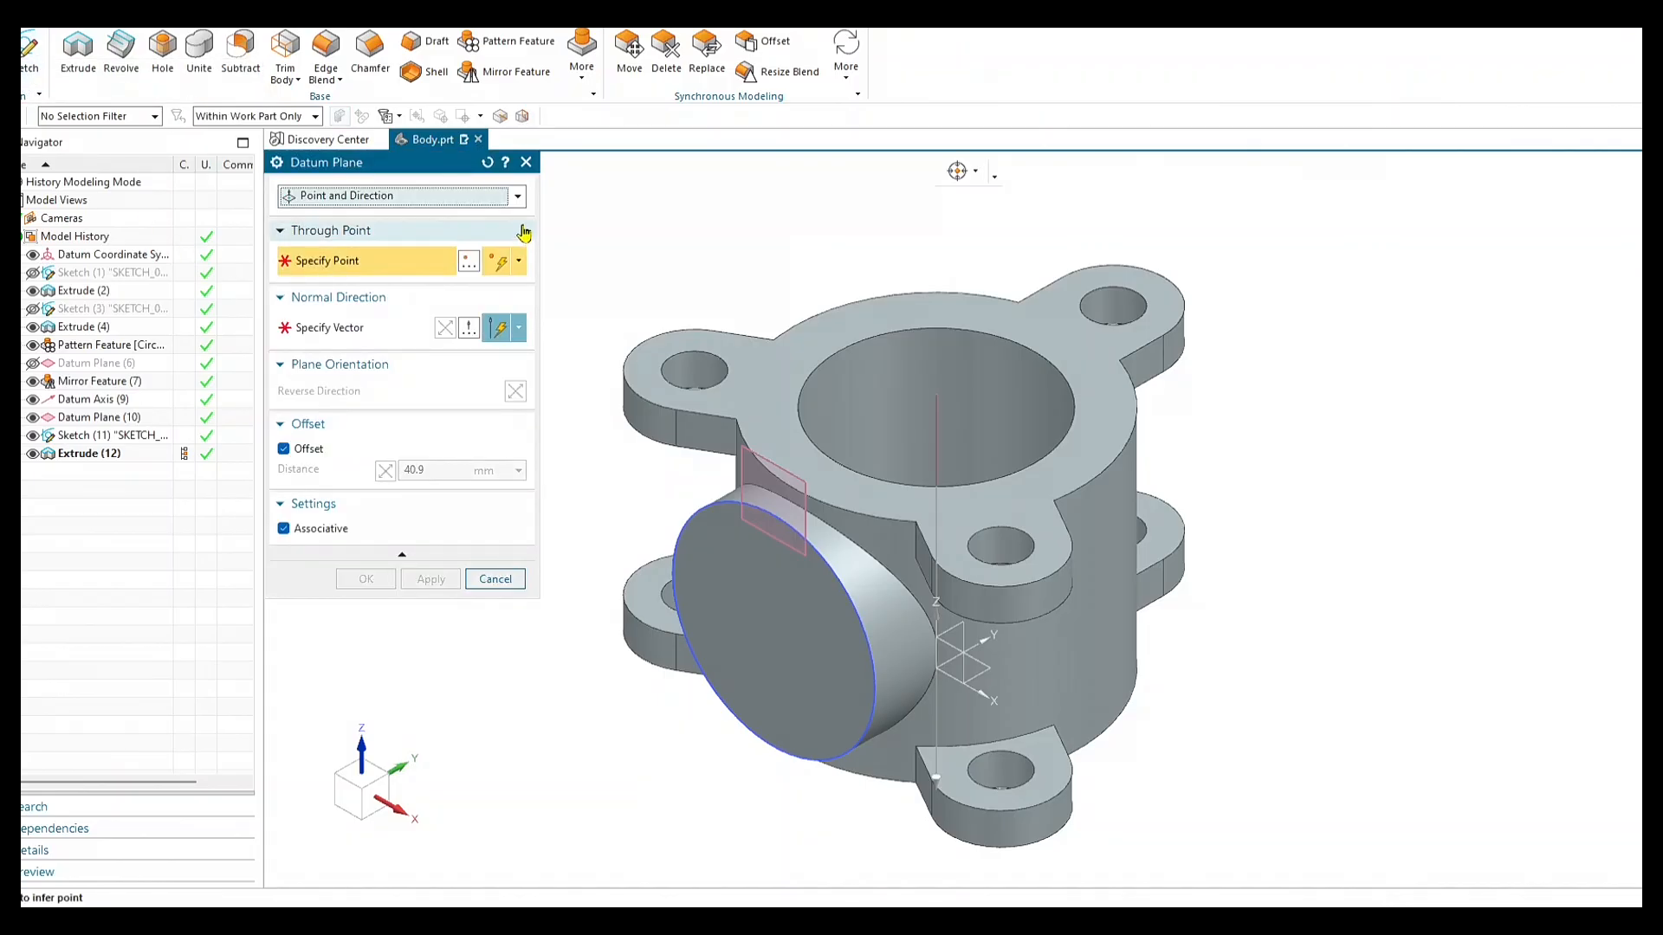
pyautogui.click(482, 195)
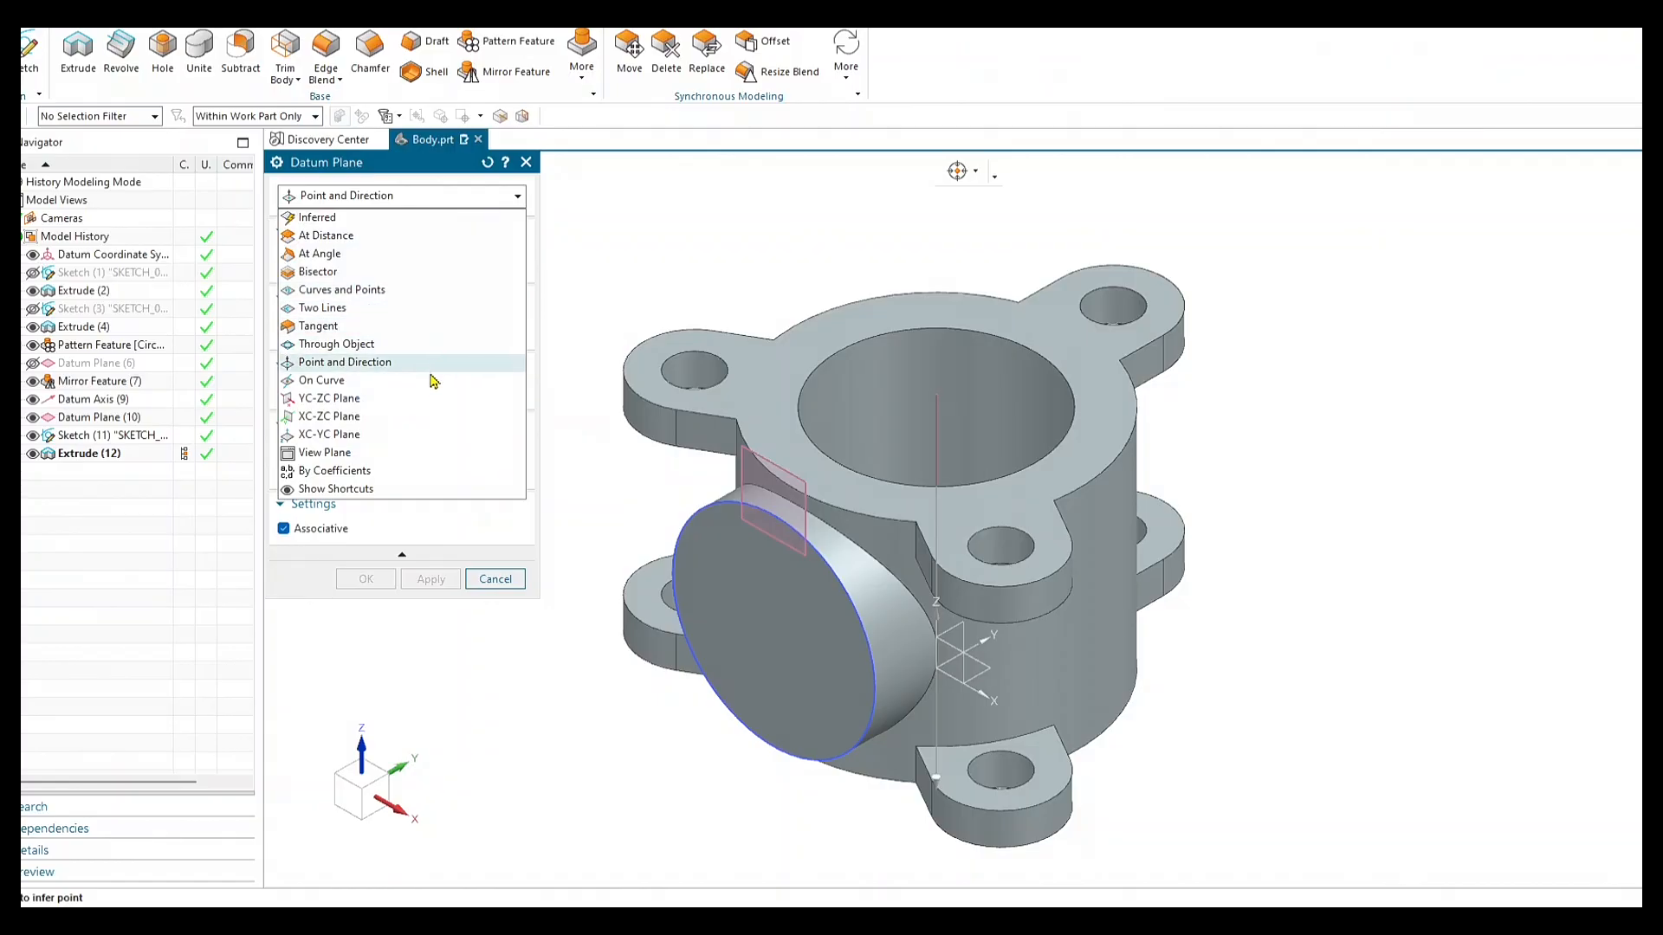
pyautogui.click(407, 240)
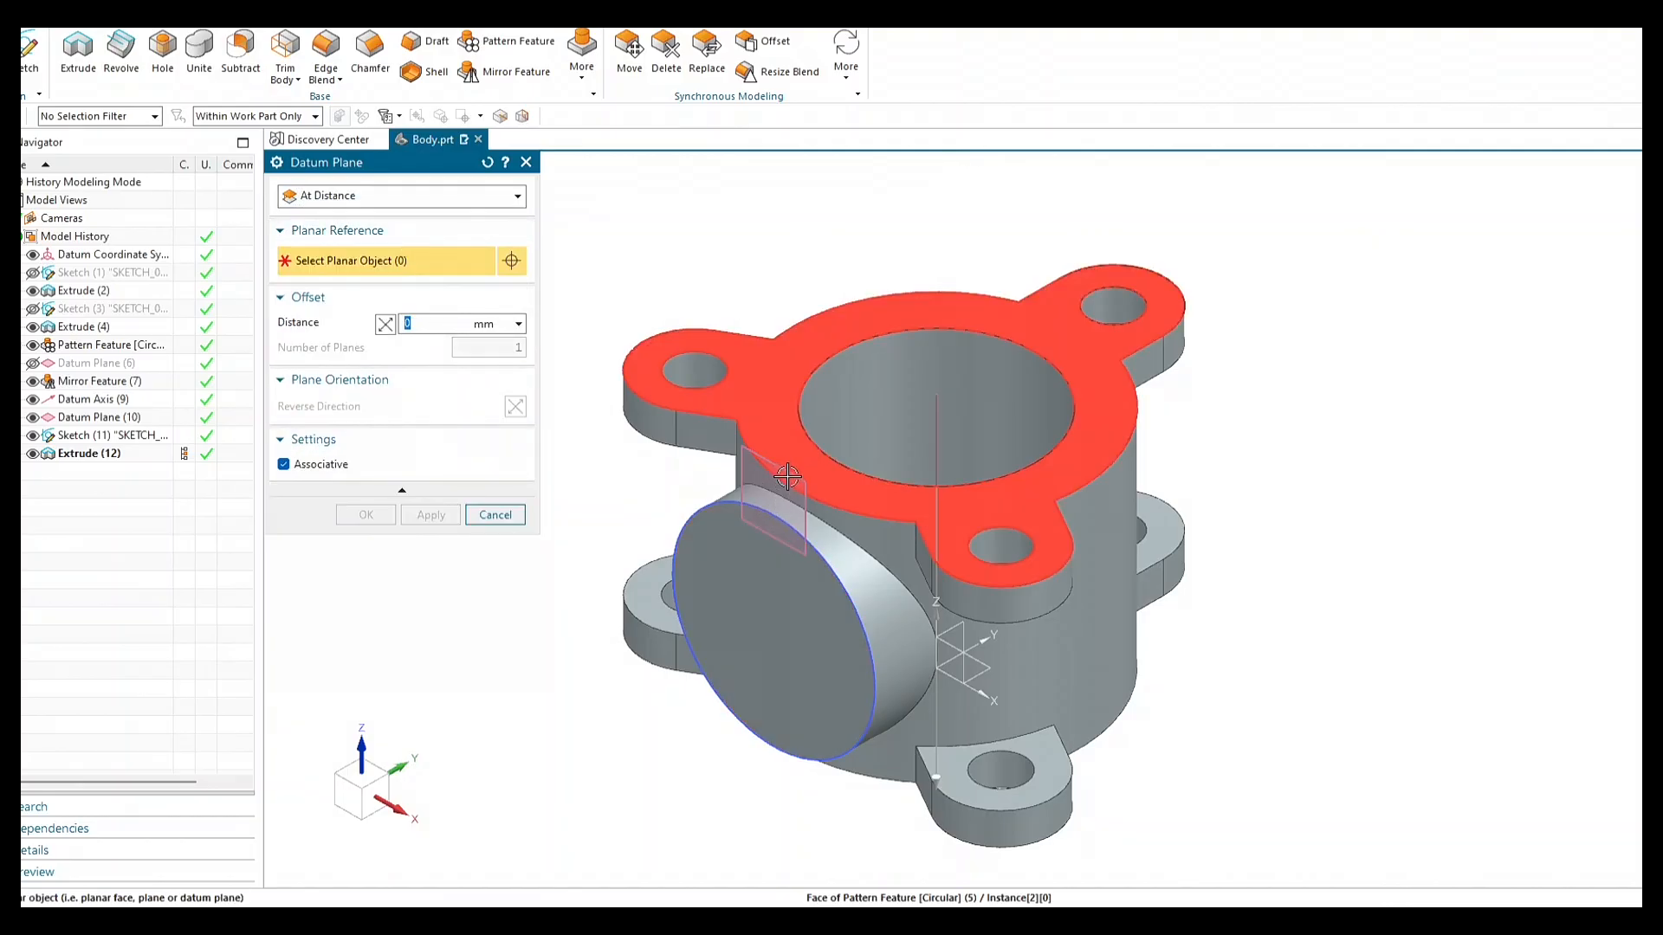
pyautogui.click(803, 514)
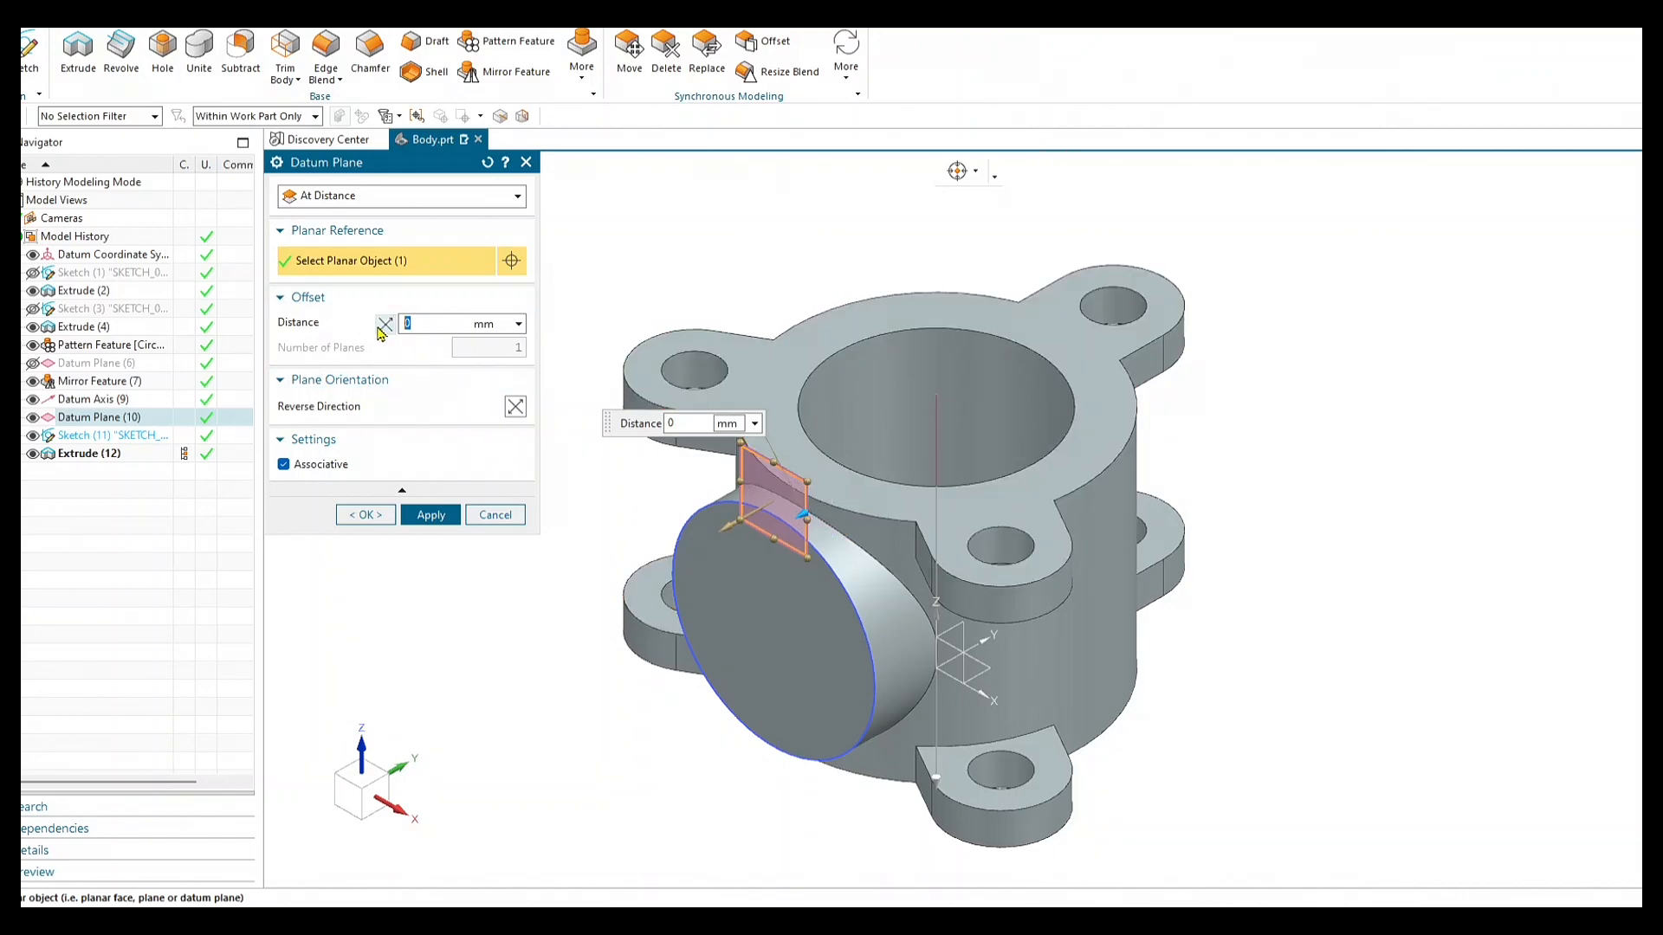
# Reverse the new datum plane's orientation toward the body, offset it 82.3 mm as in the reference drawing, and create it as associative.
pyautogui.click(385, 326)
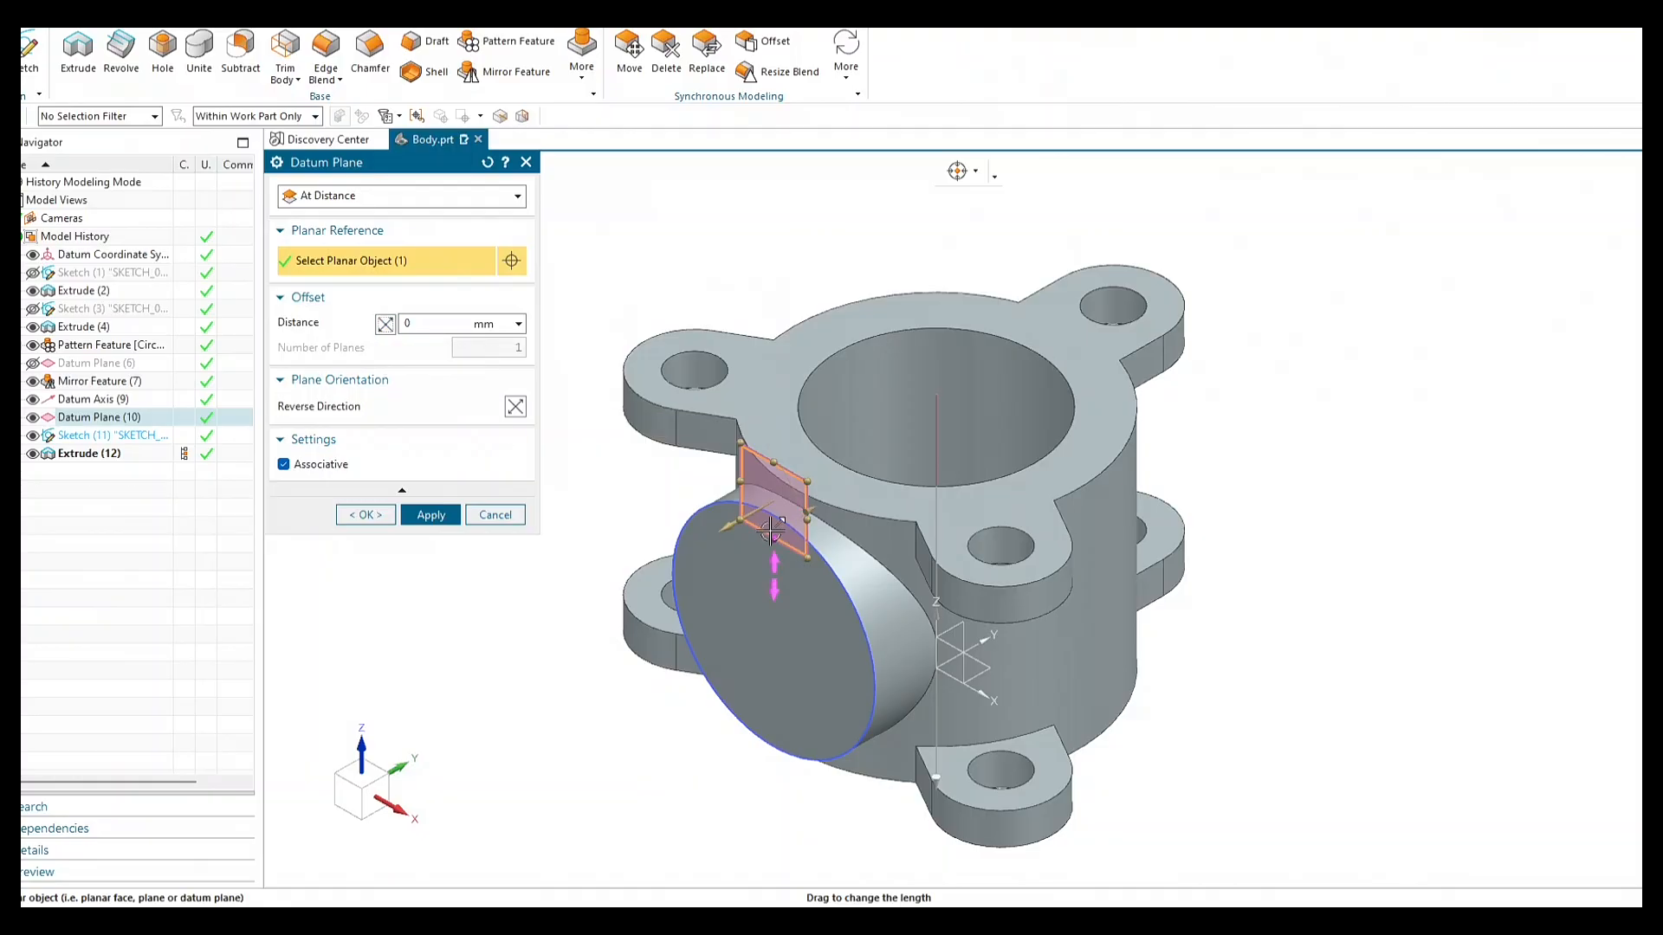
pyautogui.scroll(3, 764, 529)
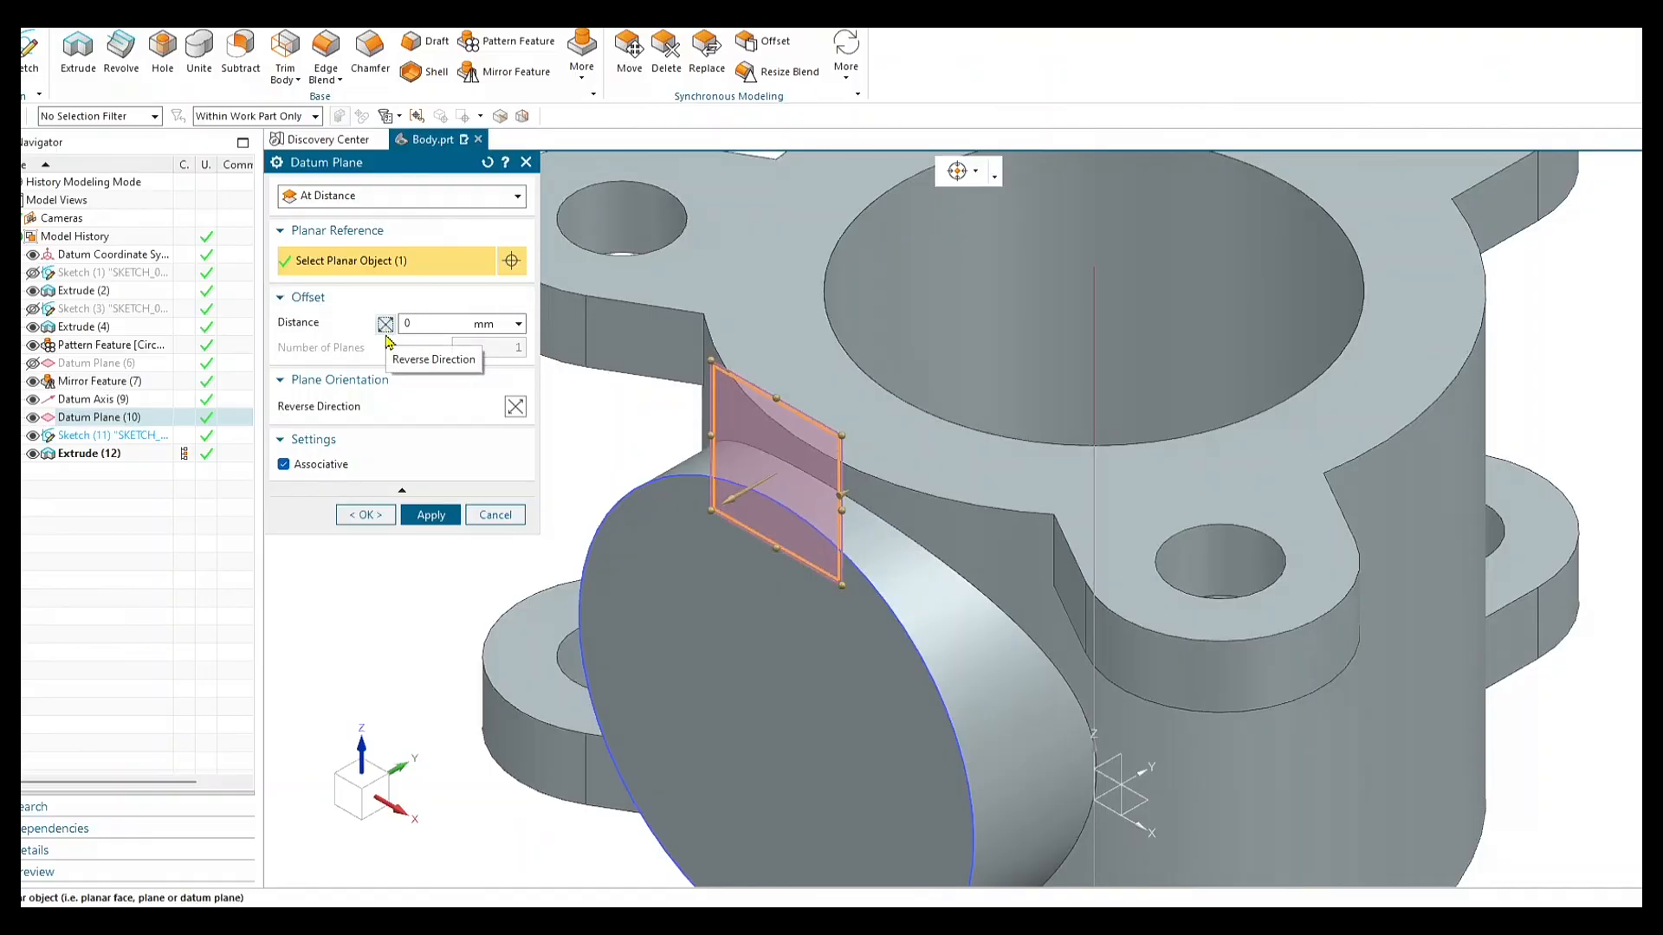
pyautogui.click(428, 322)
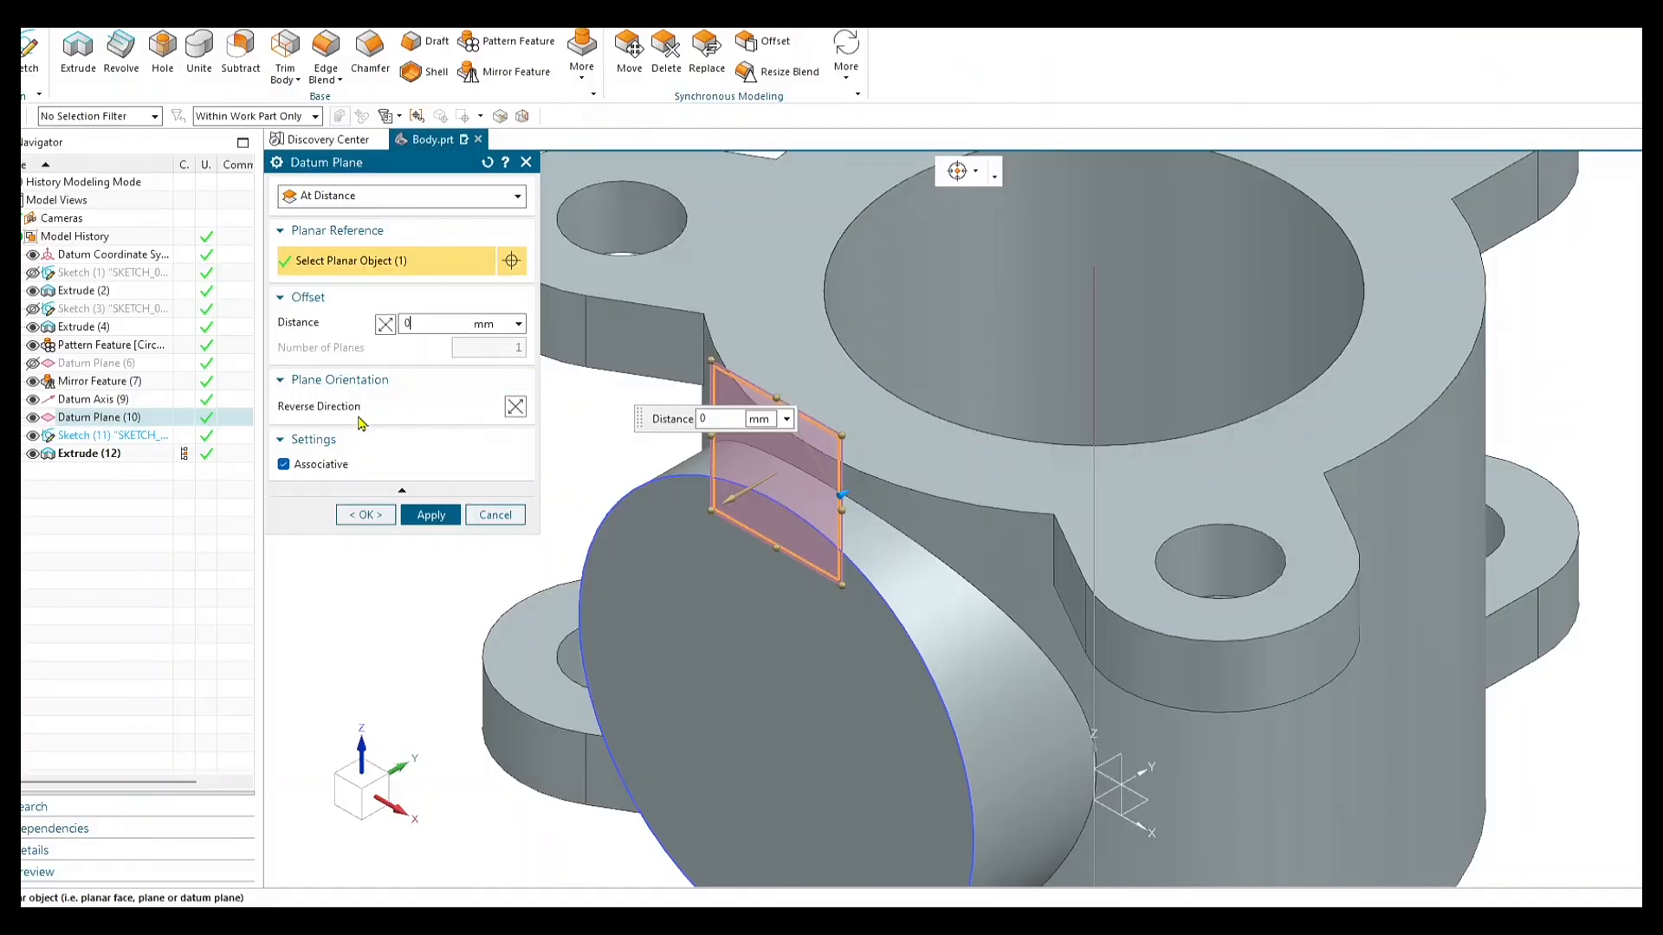
pyautogui.click(515, 406)
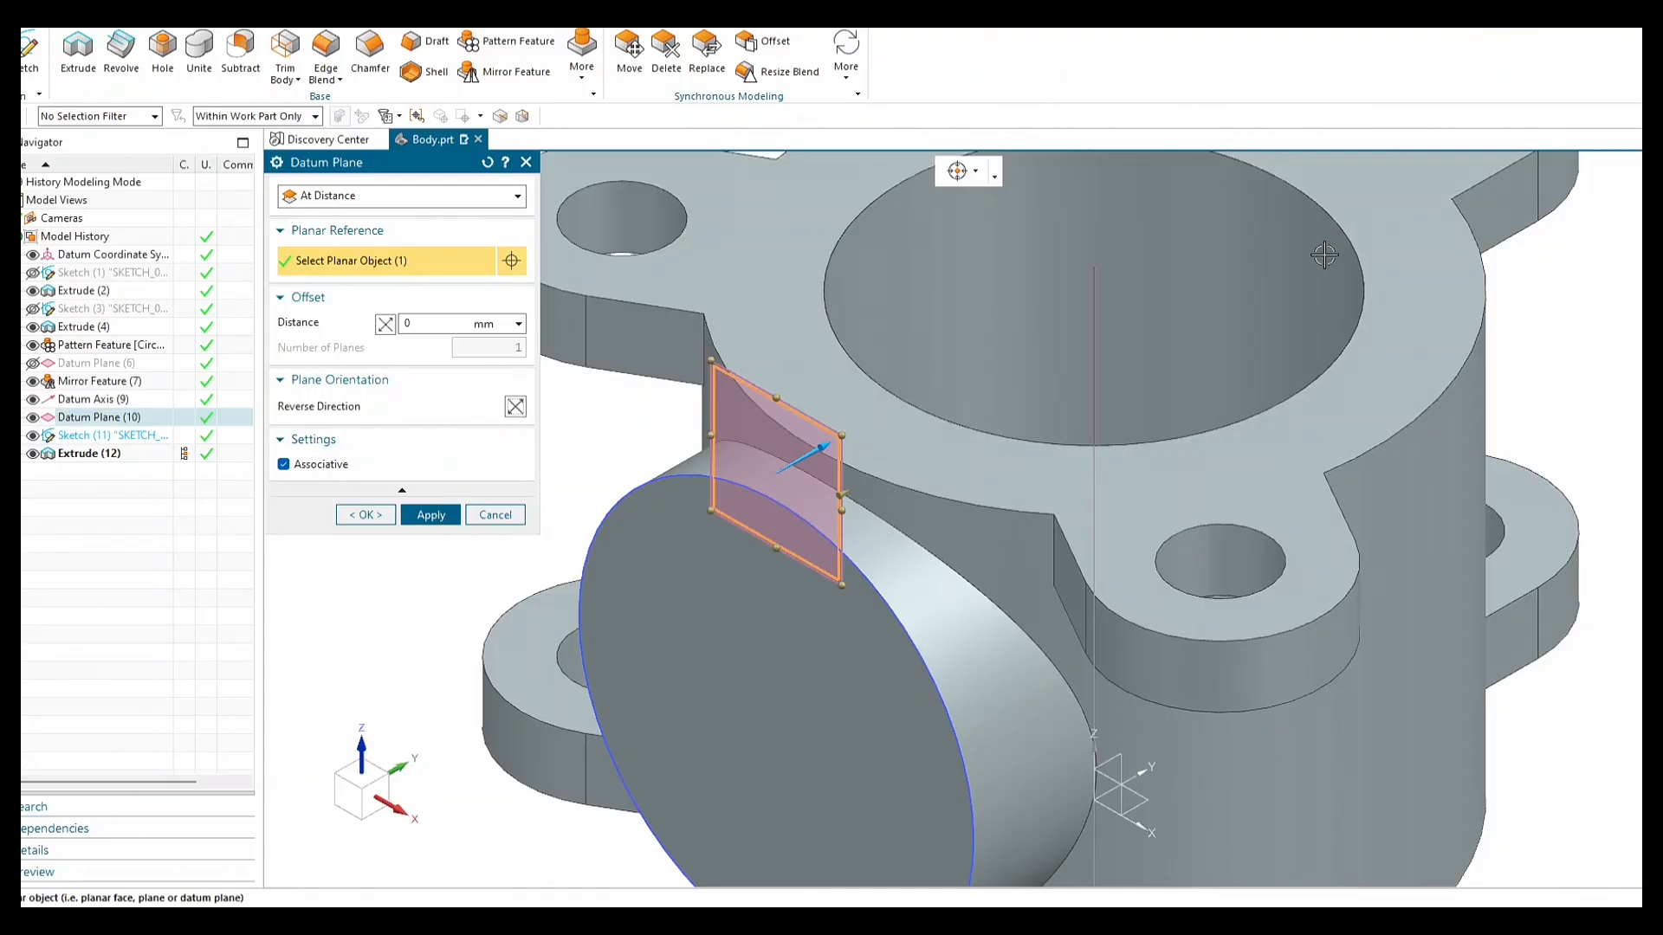
pyautogui.scroll(-3, 603, 502)
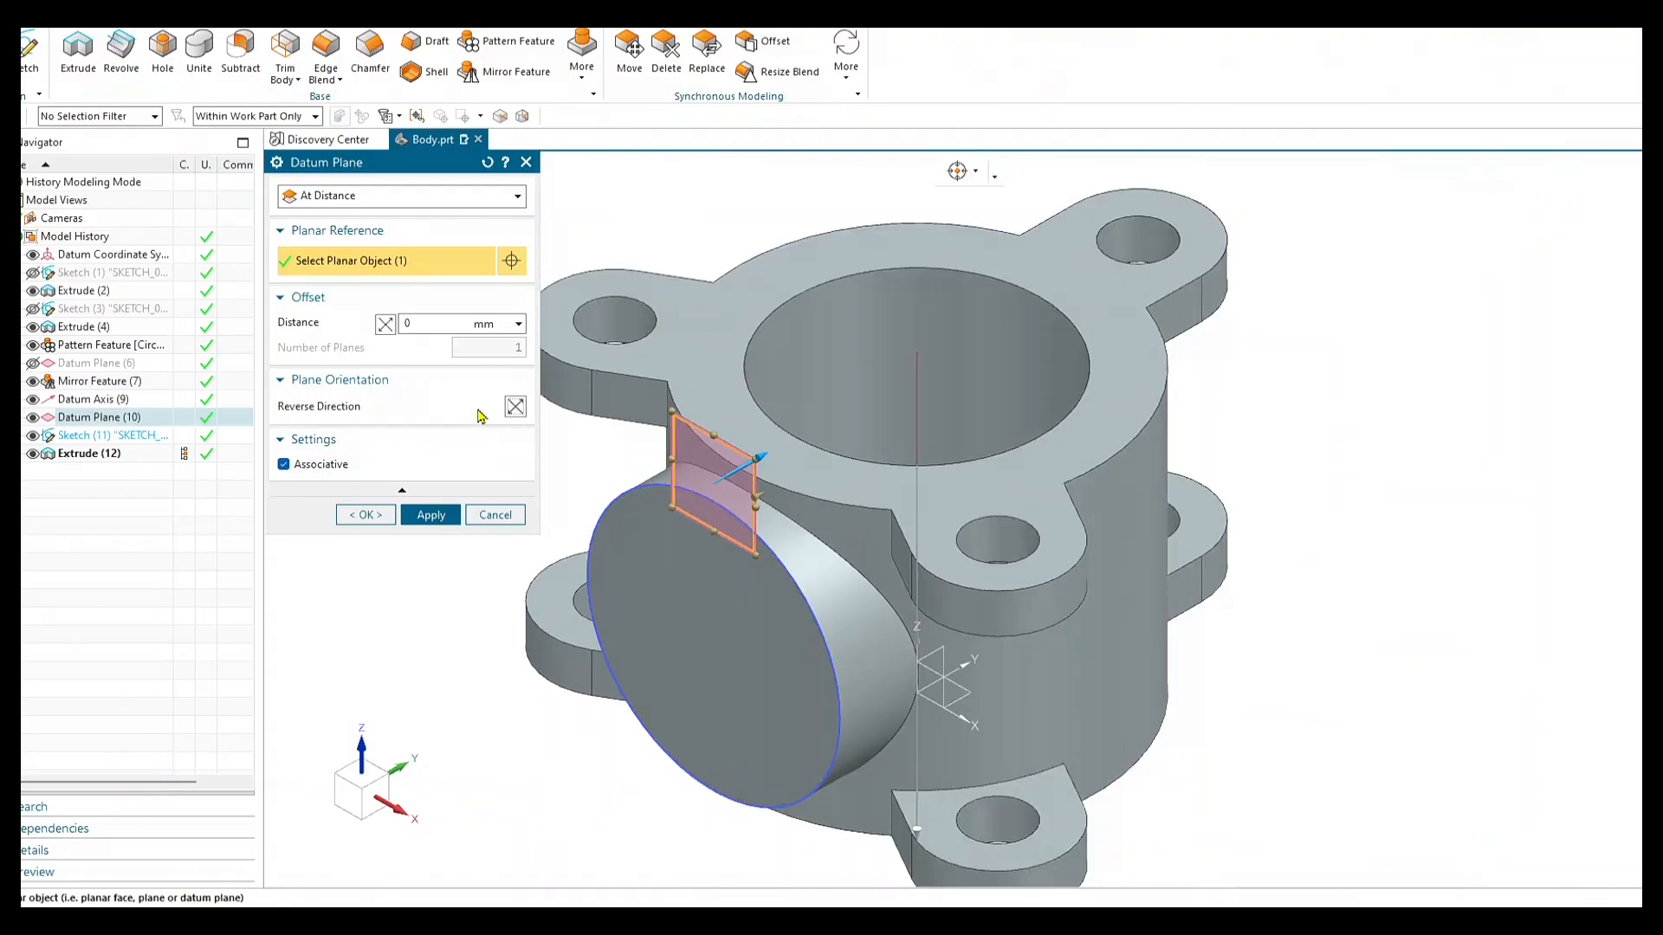
pyautogui.click(422, 321)
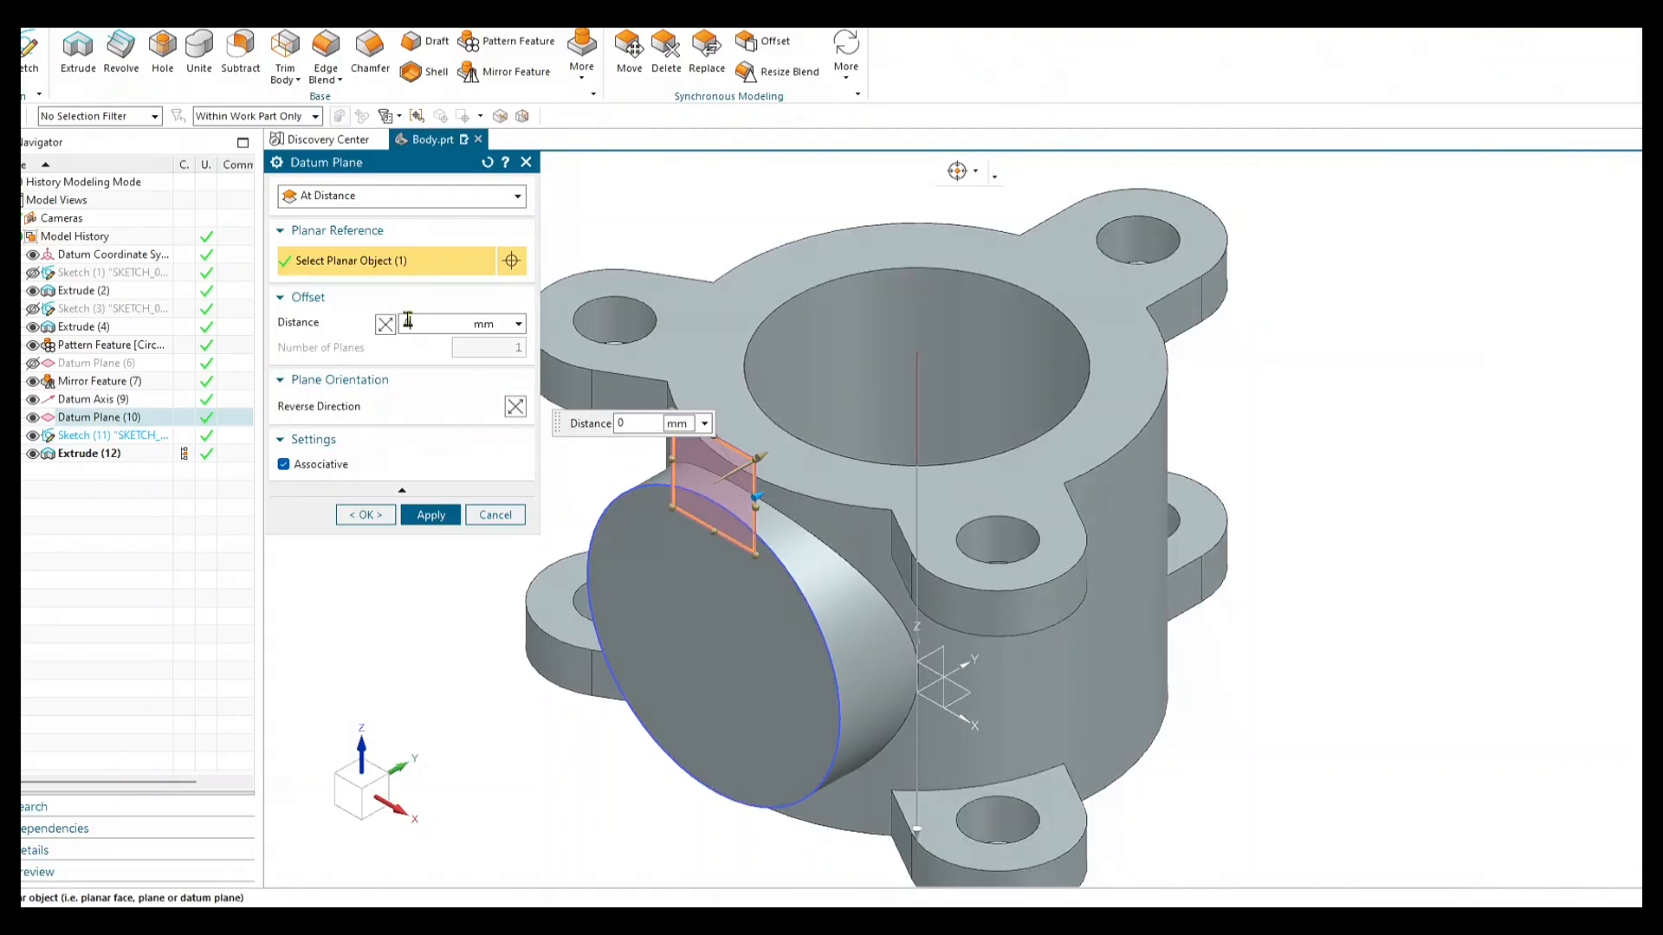
pyautogui.hotkey('alt', 'Tab')
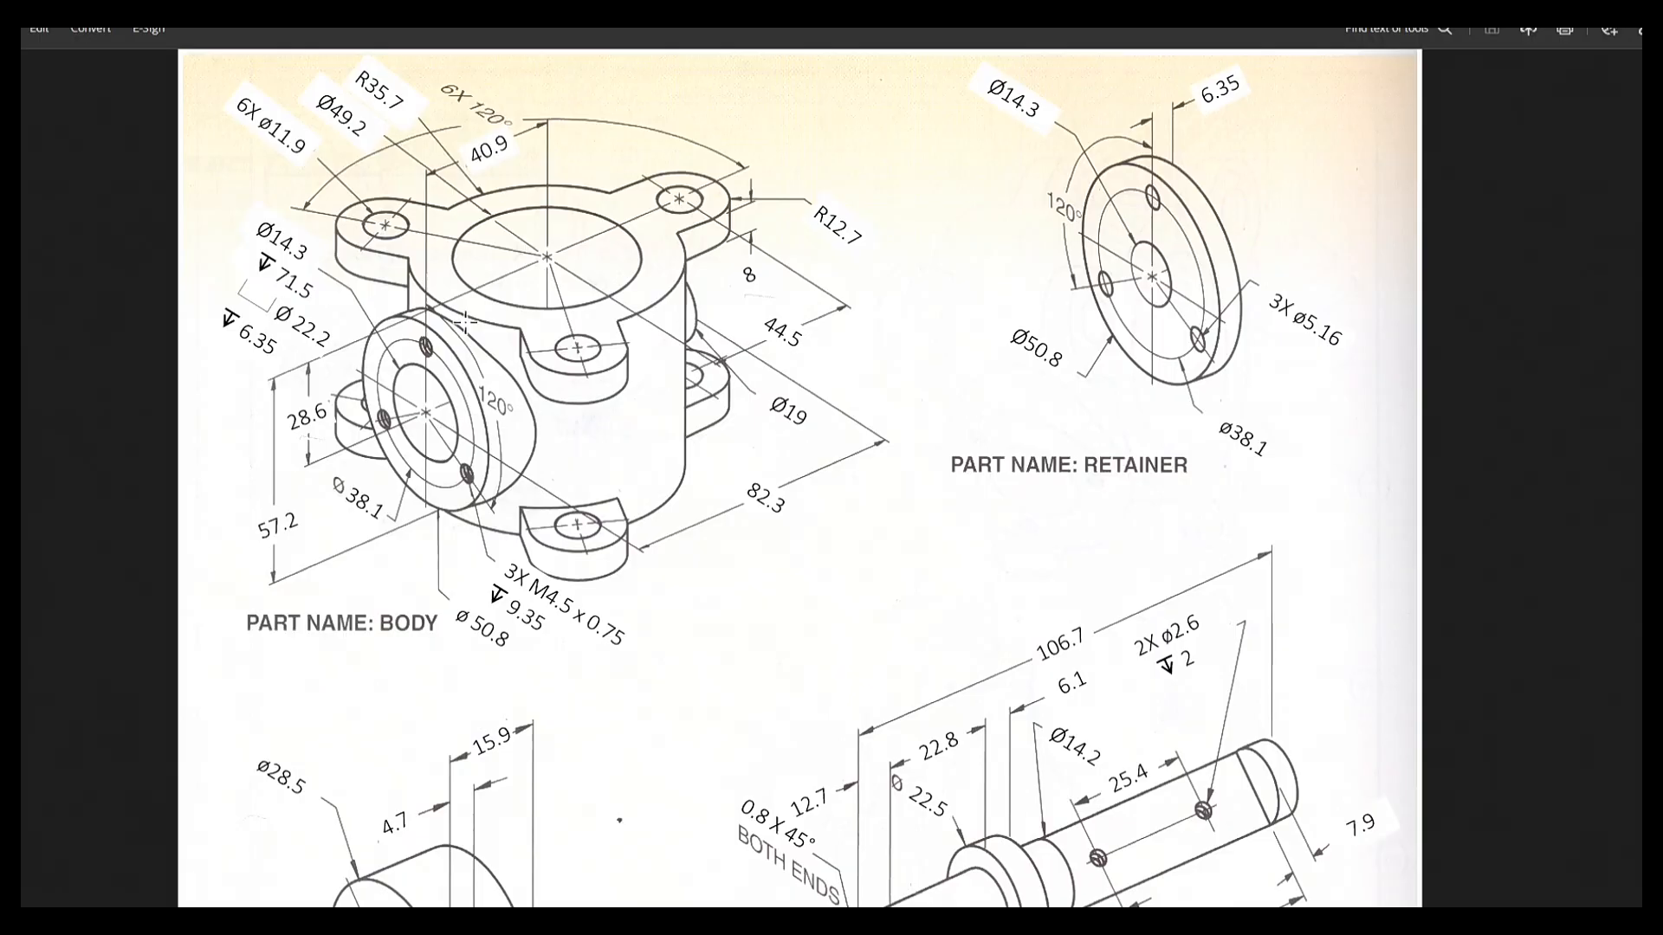
pyautogui.hotkey('alt', 'Tab')
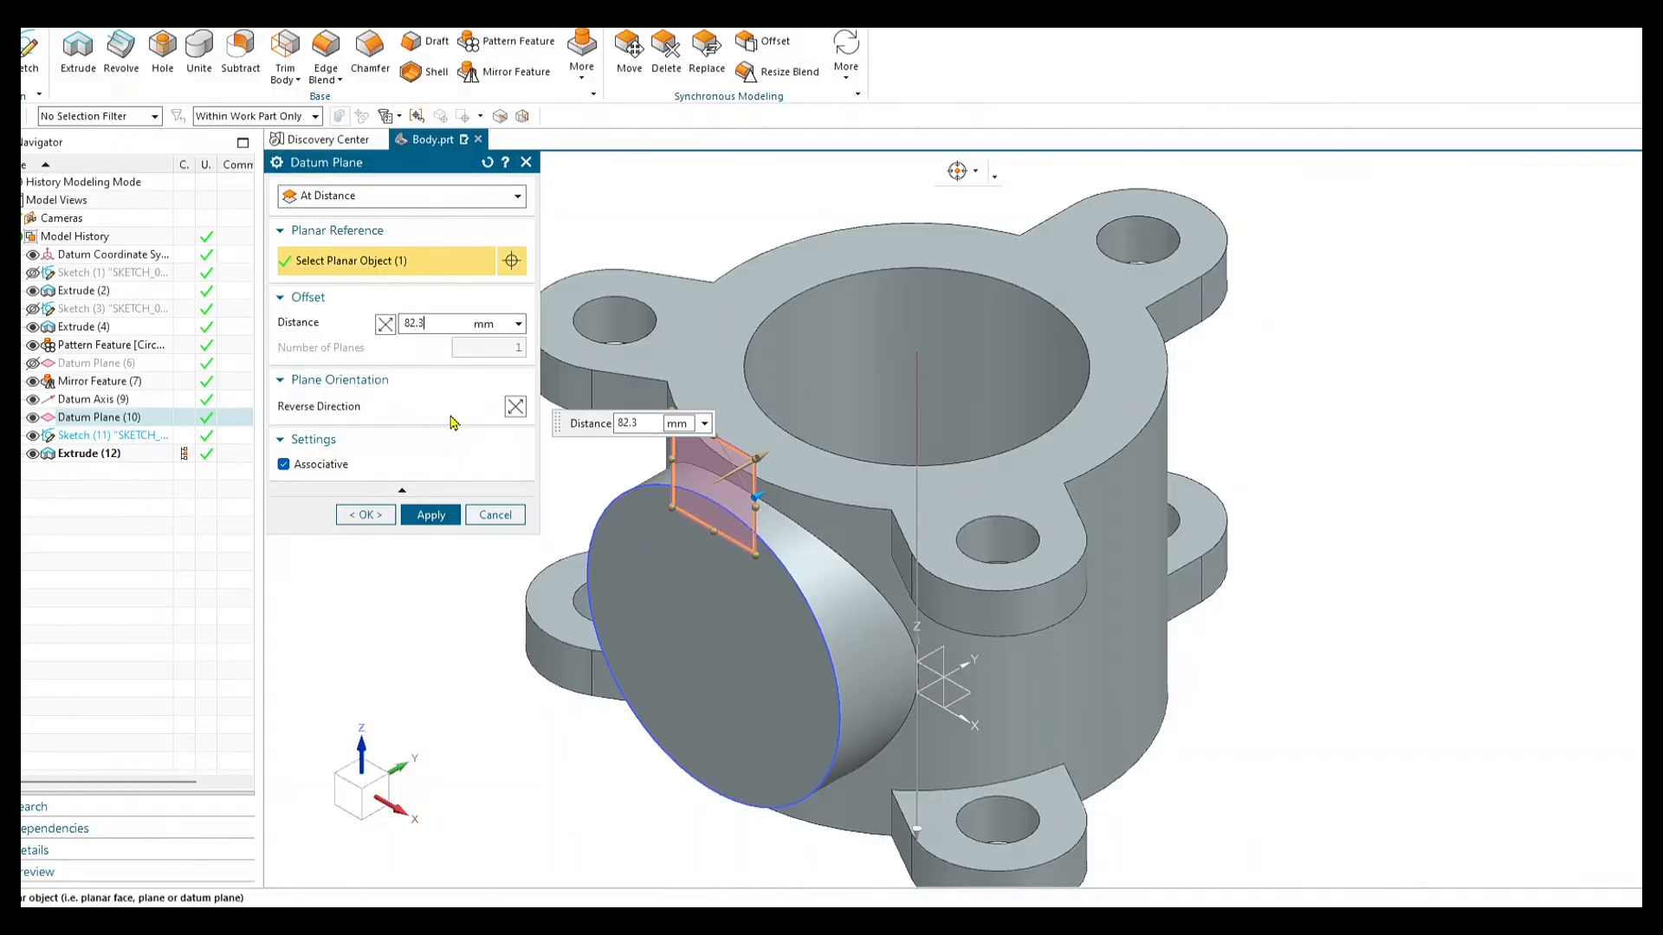
pyautogui.click(431, 514)
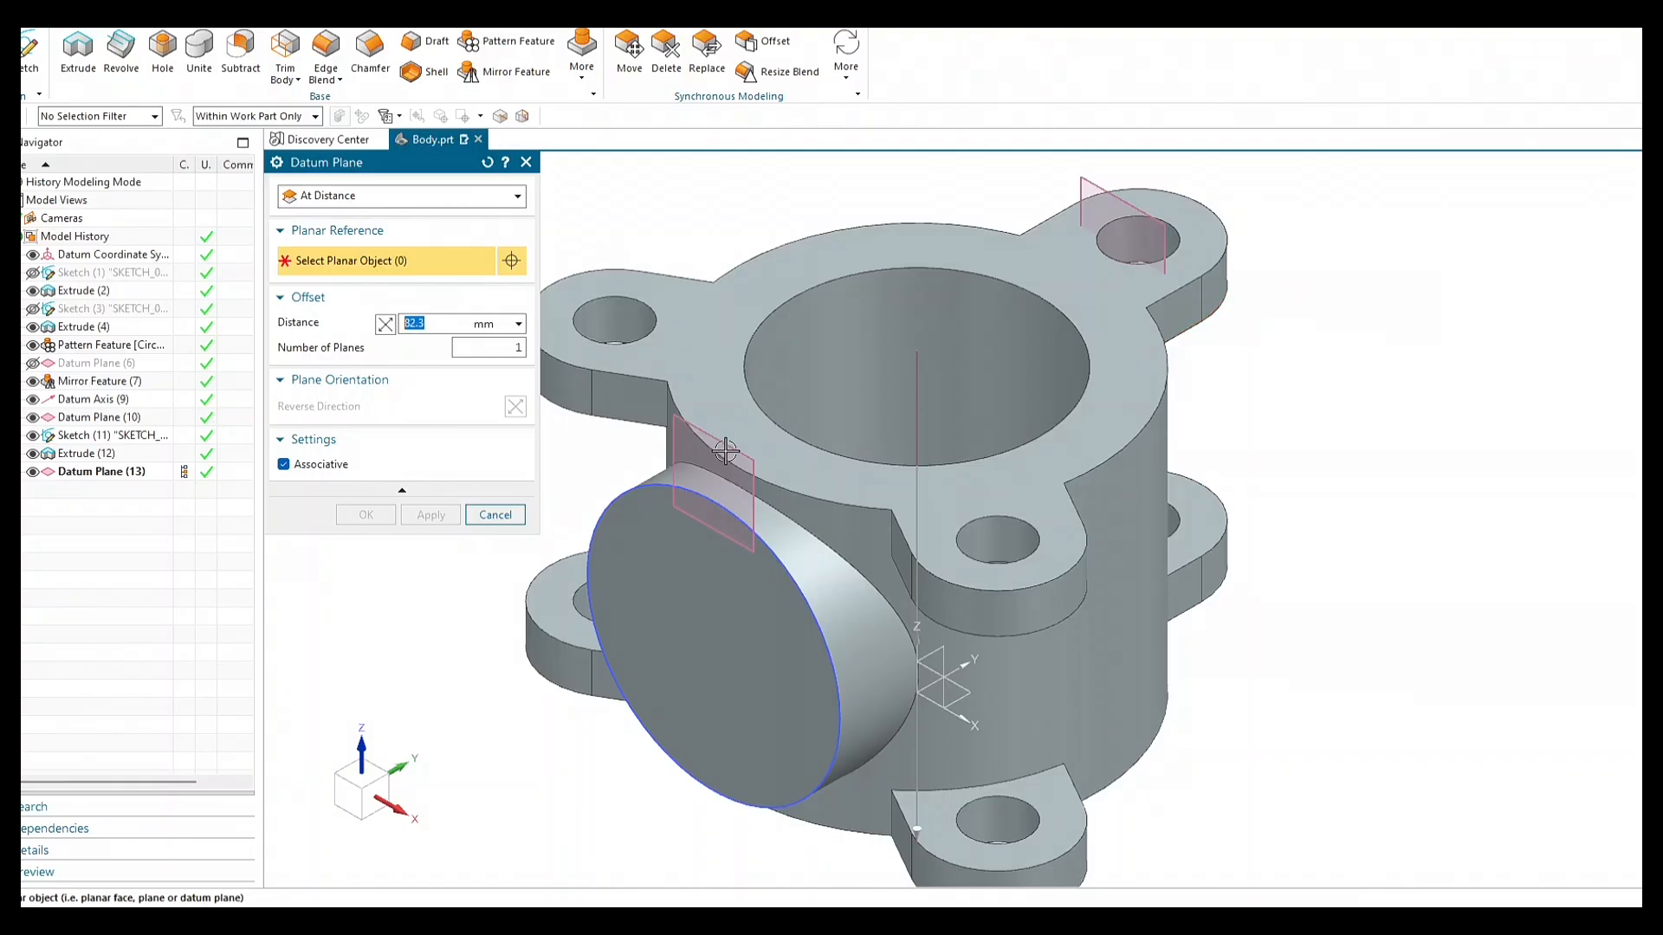
pyautogui.click(495, 514)
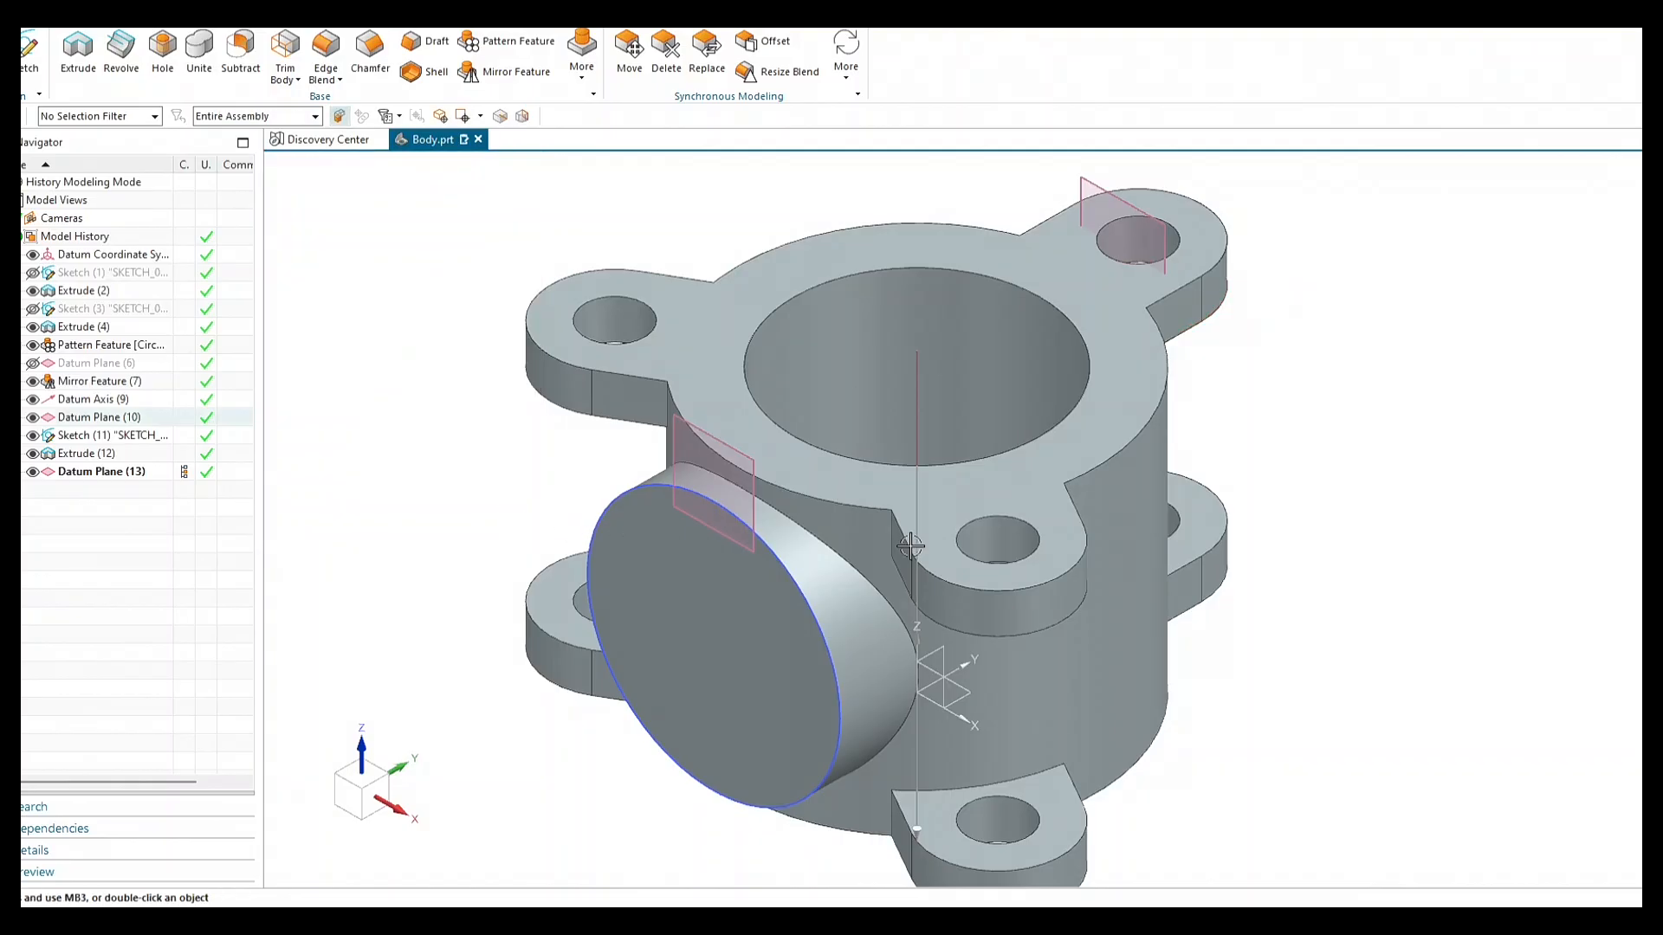
pyautogui.click(374, 794)
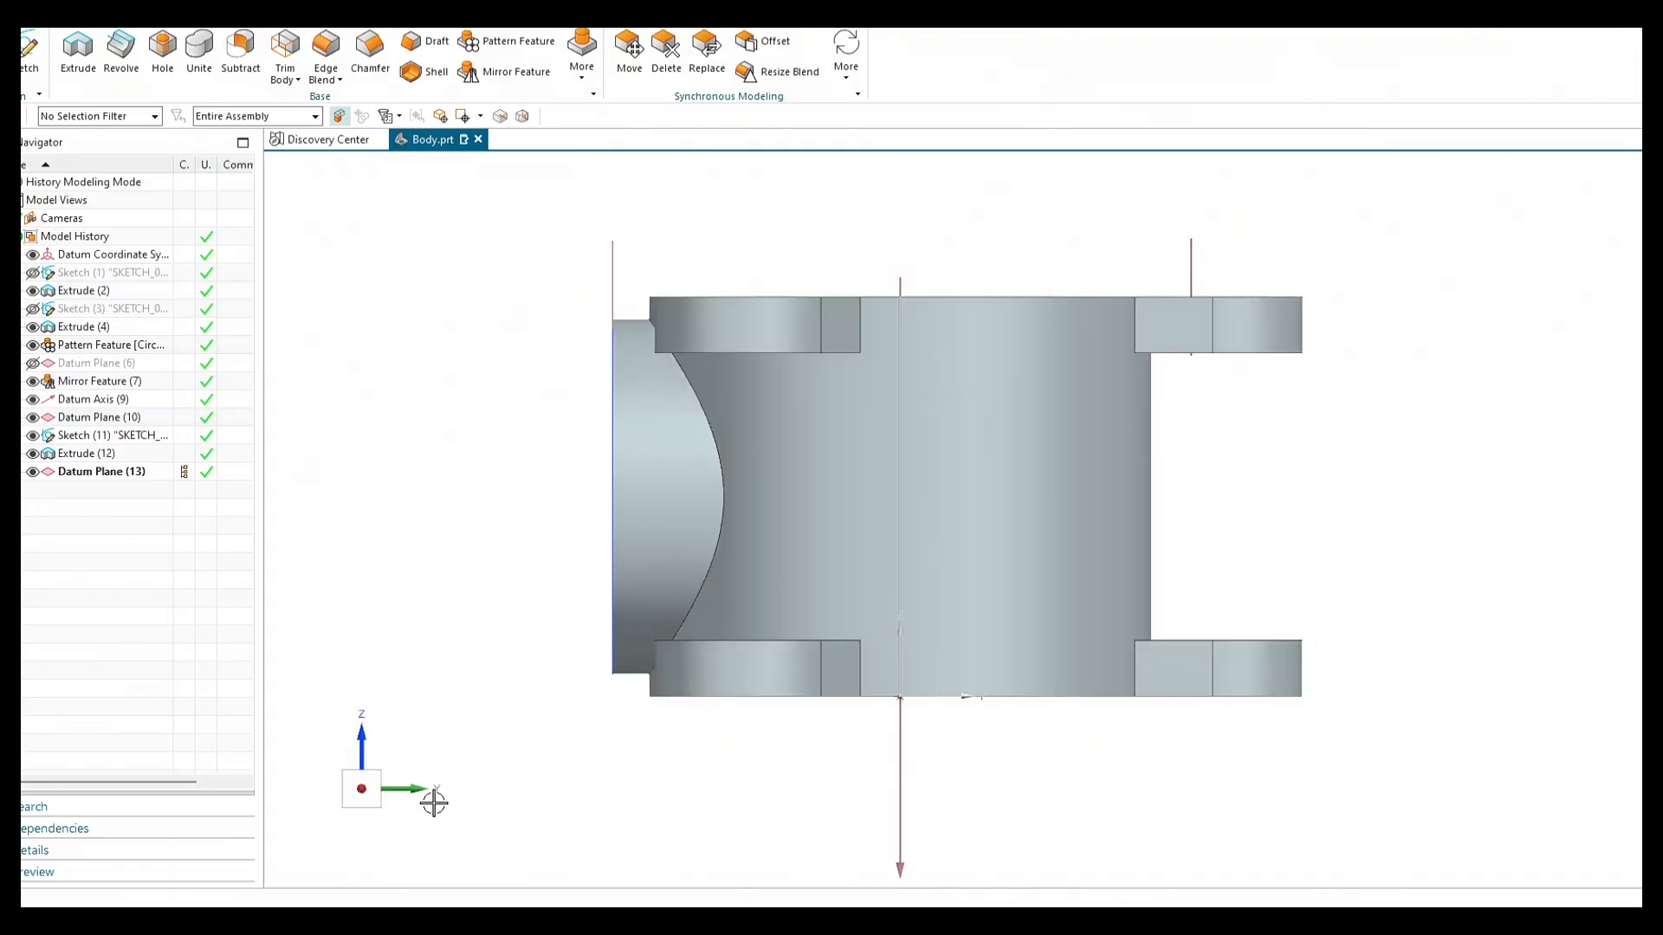
pyautogui.click(382, 793)
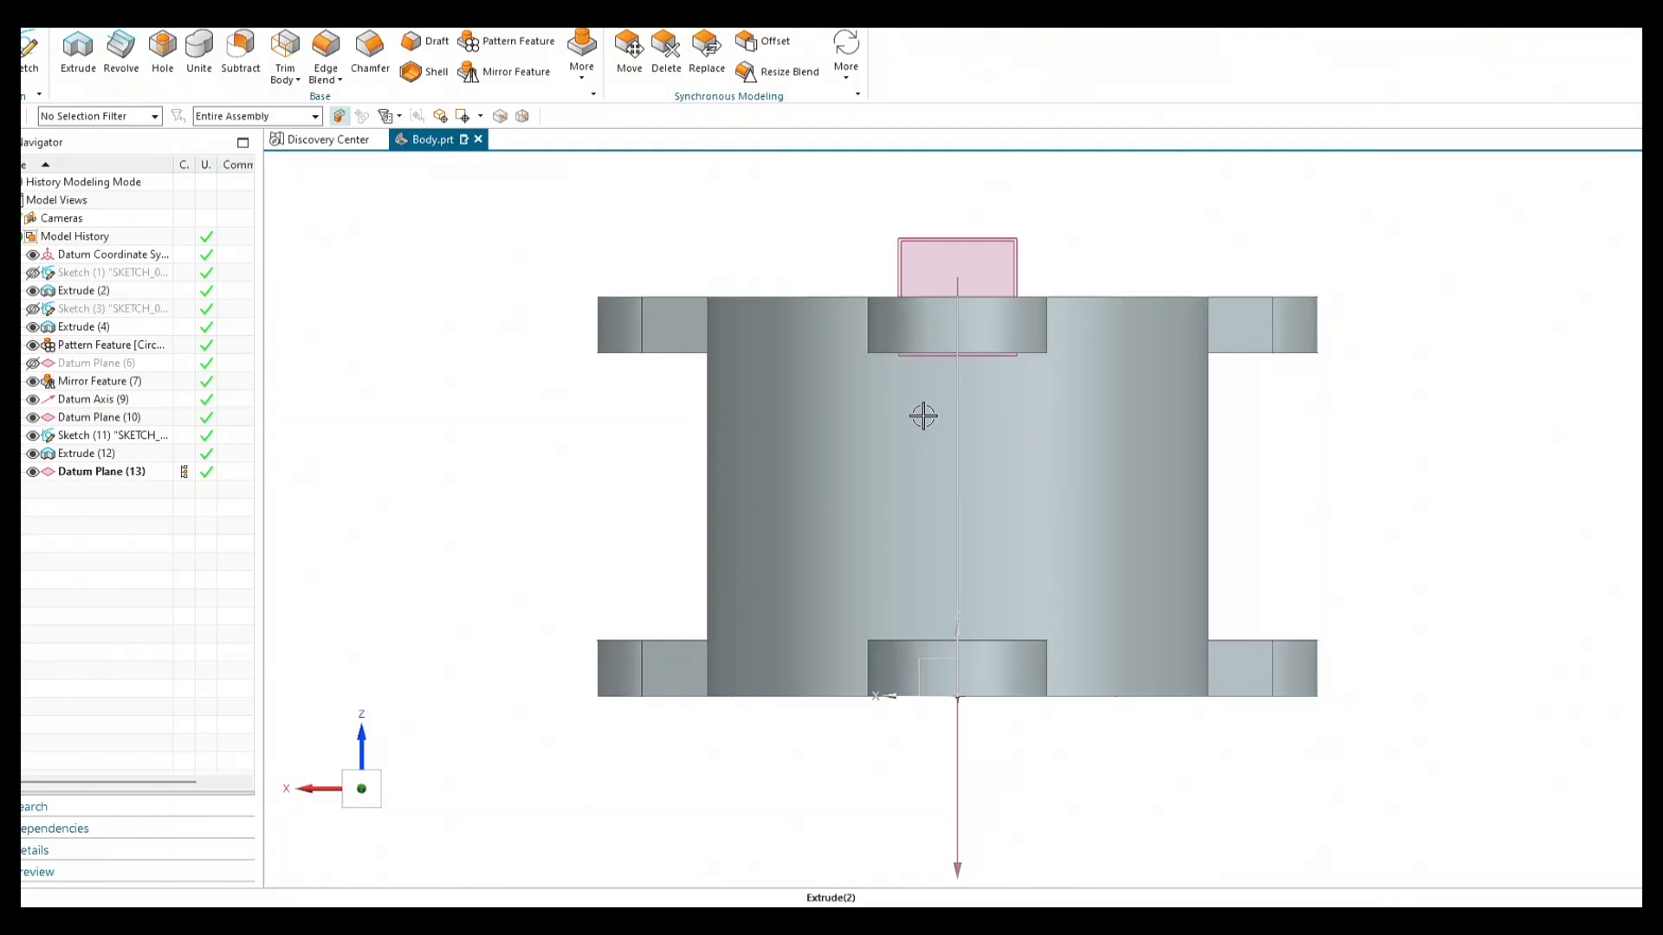
pyautogui.moveTo(943, 465); pyautogui.dragTo(952, 485, button='middle')
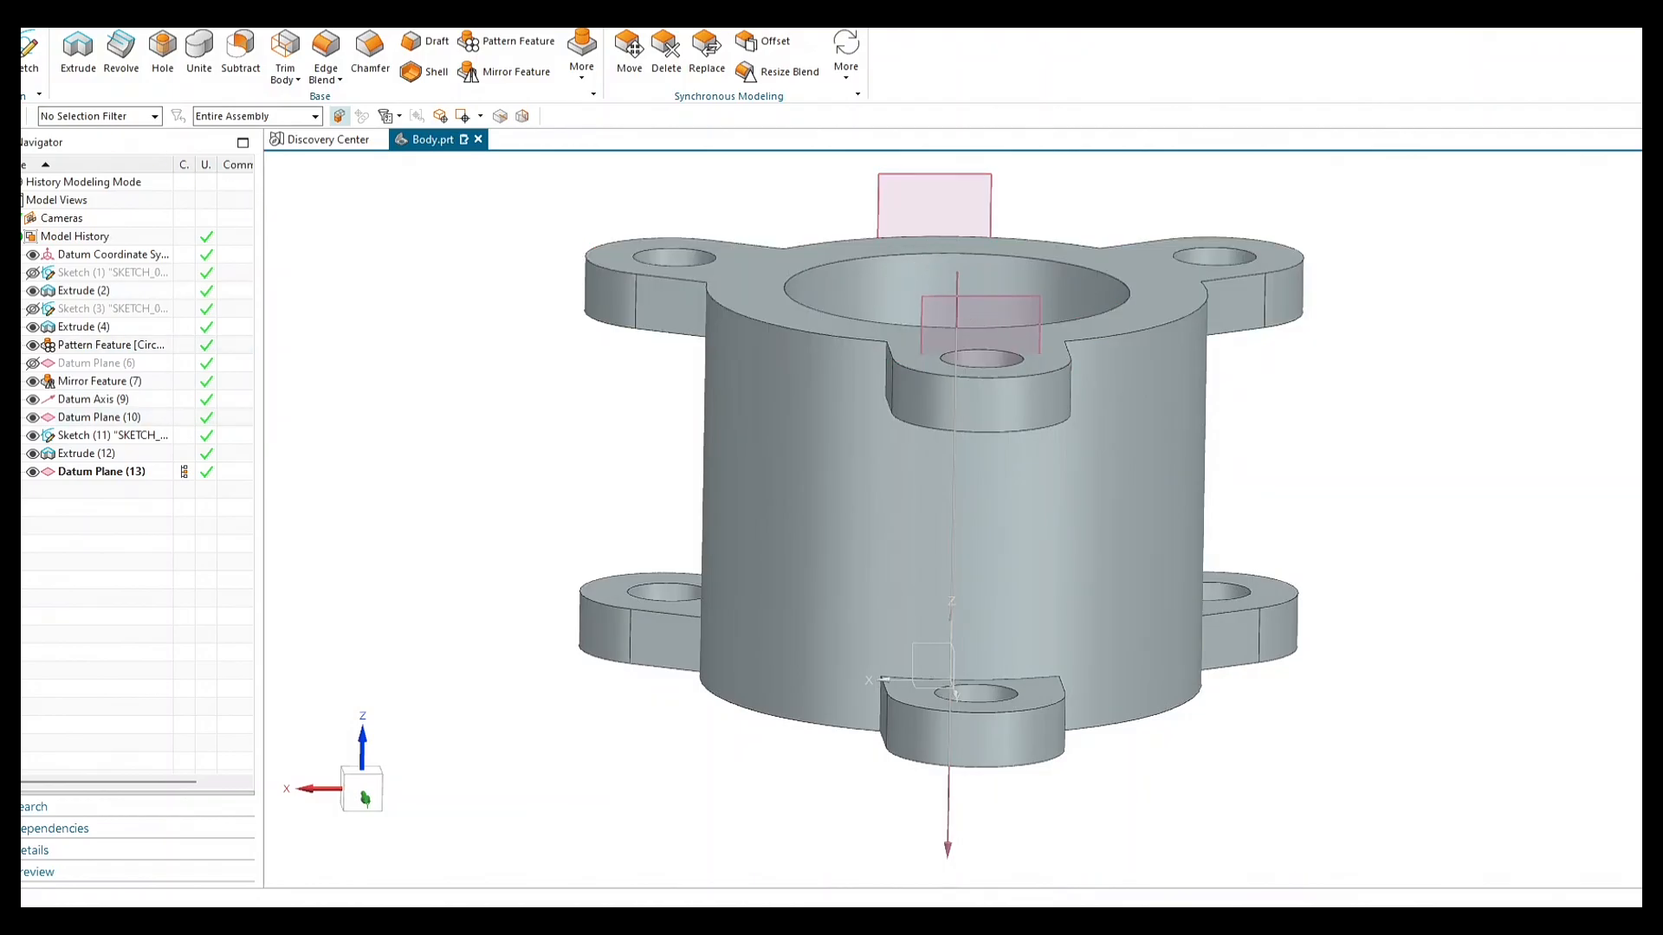
# Start a new sketch on the datum plane offset 82.3 mm from the front flange.
pyautogui.click(30, 48)
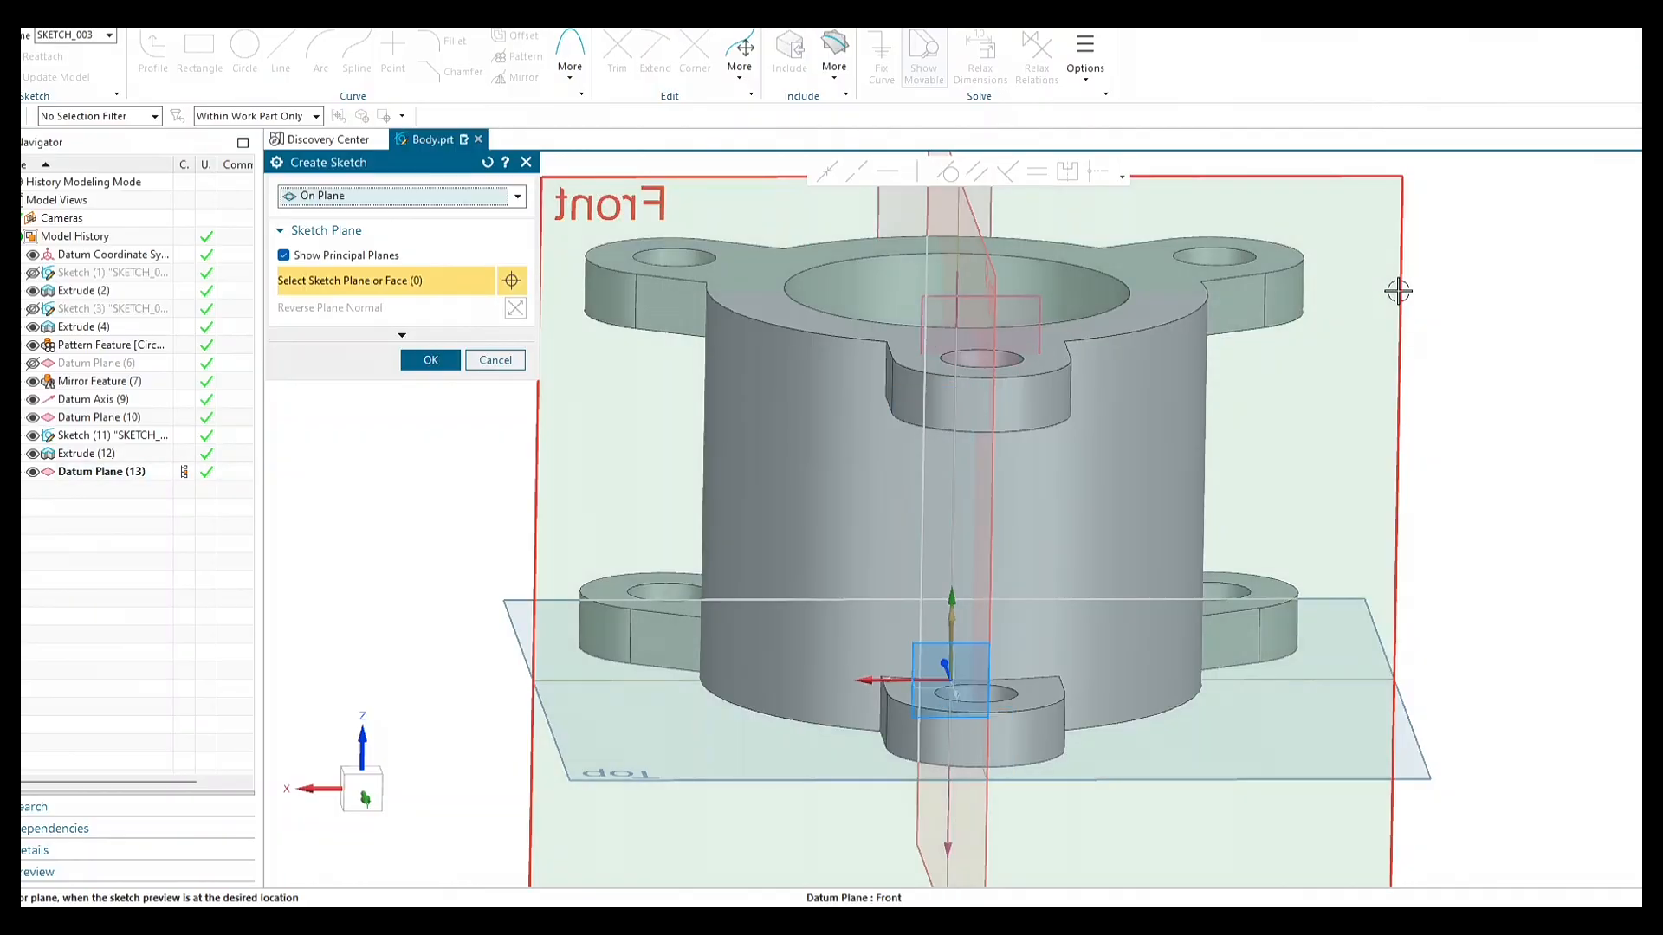
pyautogui.click(1042, 307)
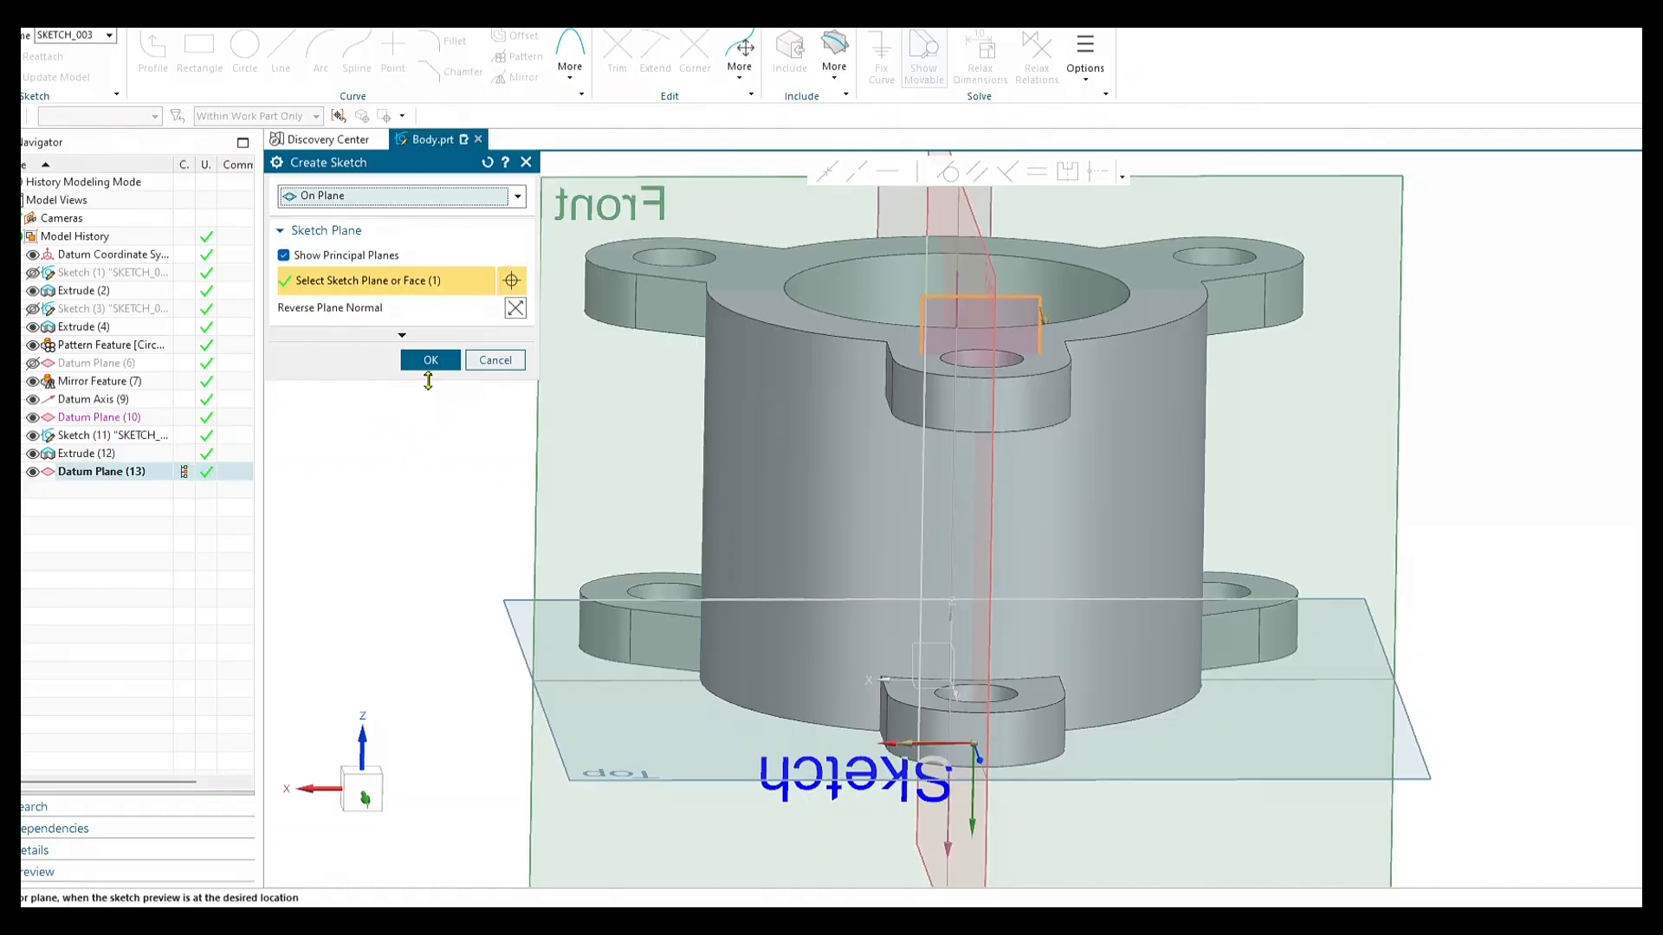
pyautogui.click(432, 362)
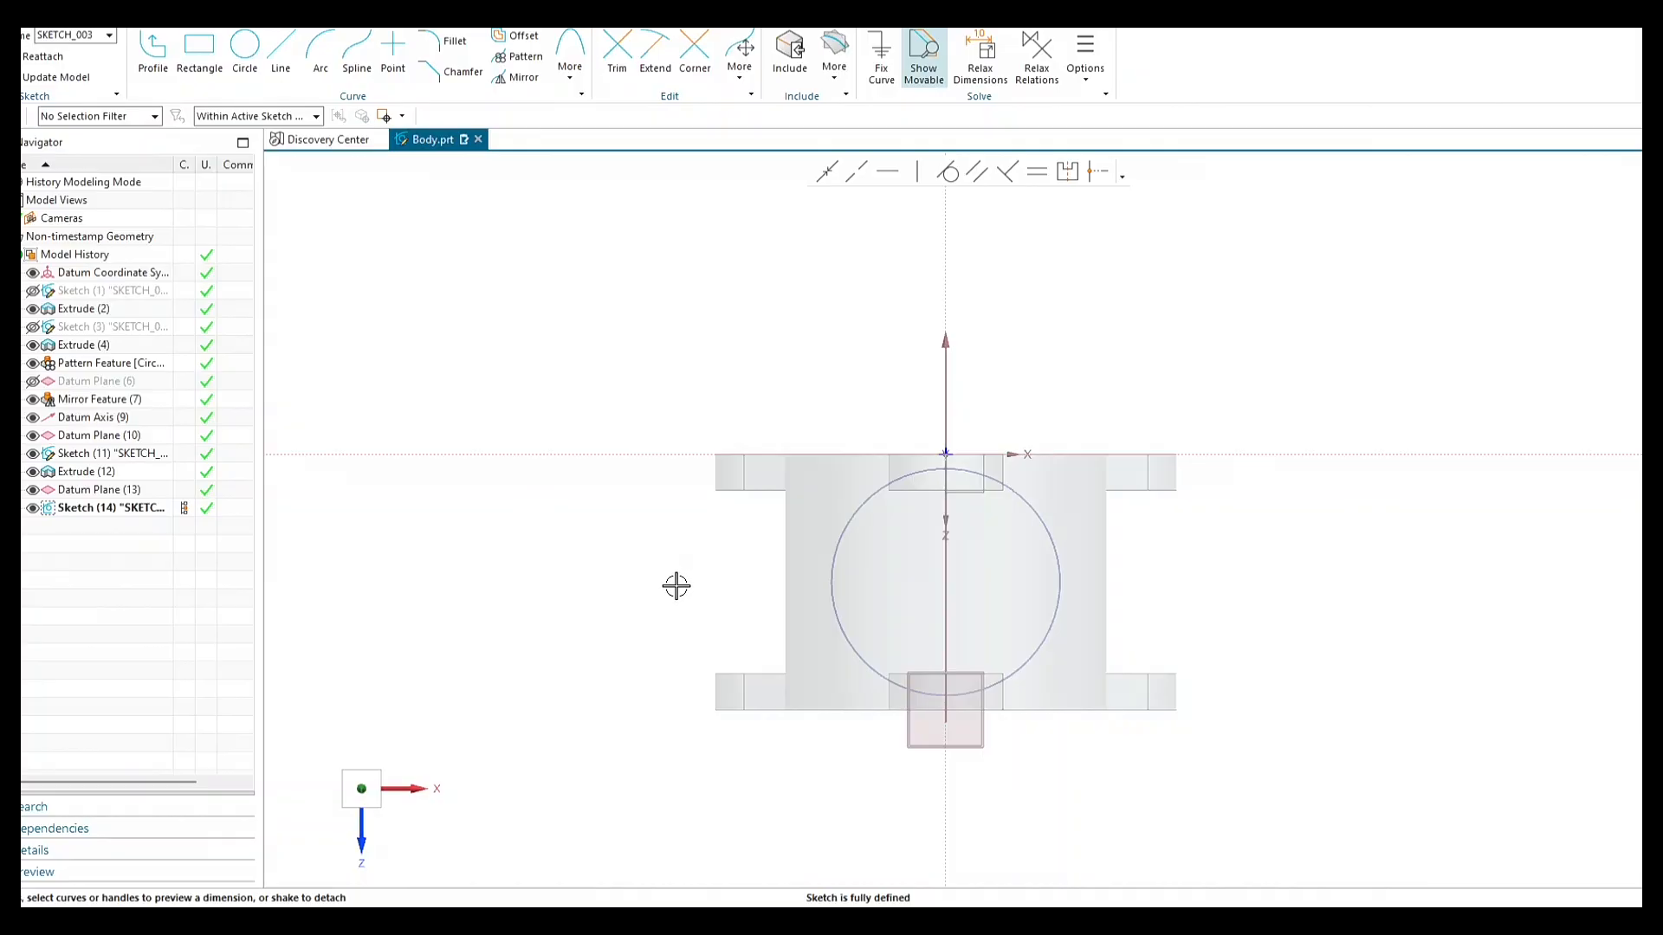
pyautogui.moveTo(677, 586)
pyautogui.mouseDown(button='middle')
pyautogui.moveTo(902, 586)
pyautogui.moveTo(660, 580)
pyautogui.mouseUp(button='middle')
pyautogui.press('End')
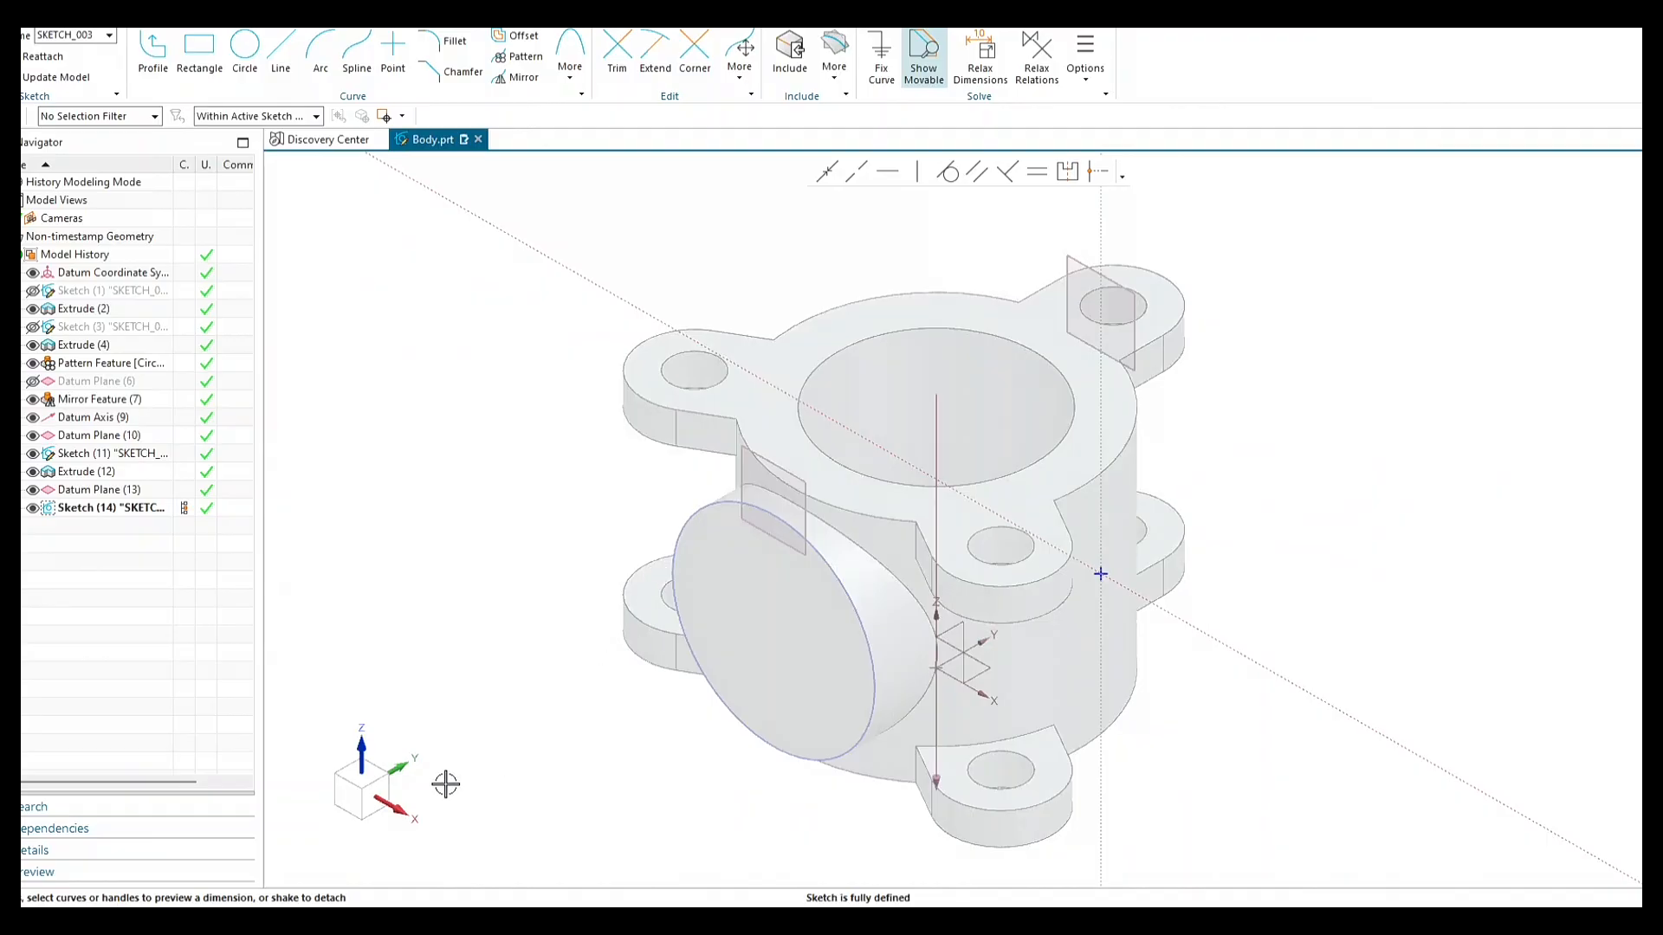
pyautogui.click(347, 794)
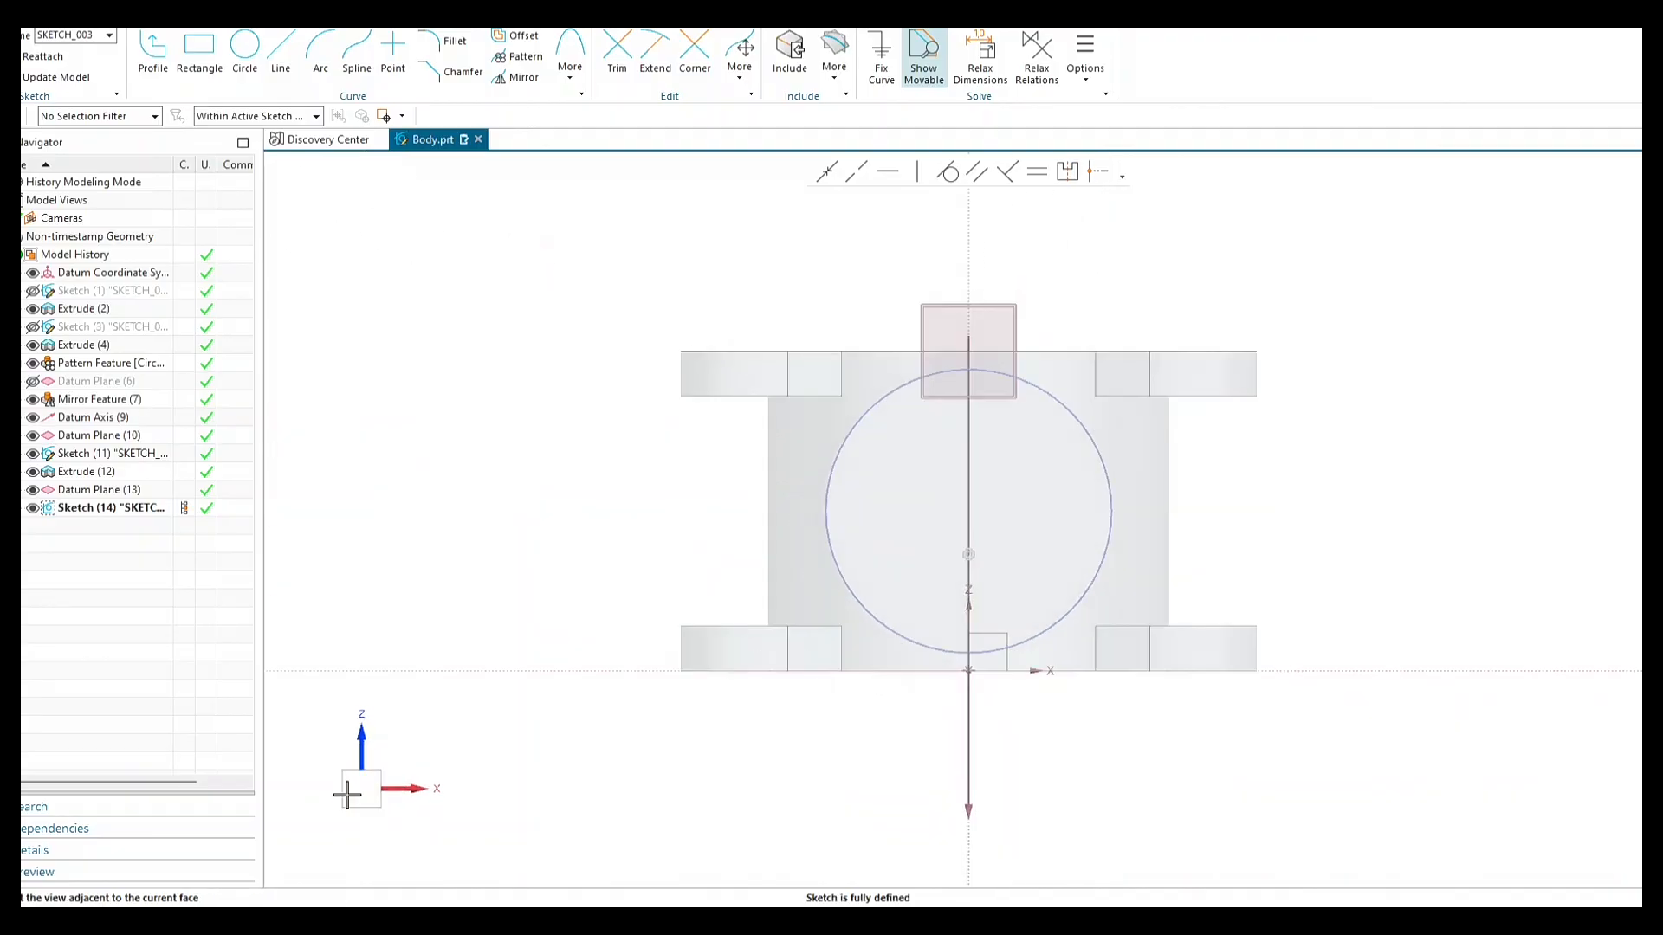
pyautogui.click(370, 793)
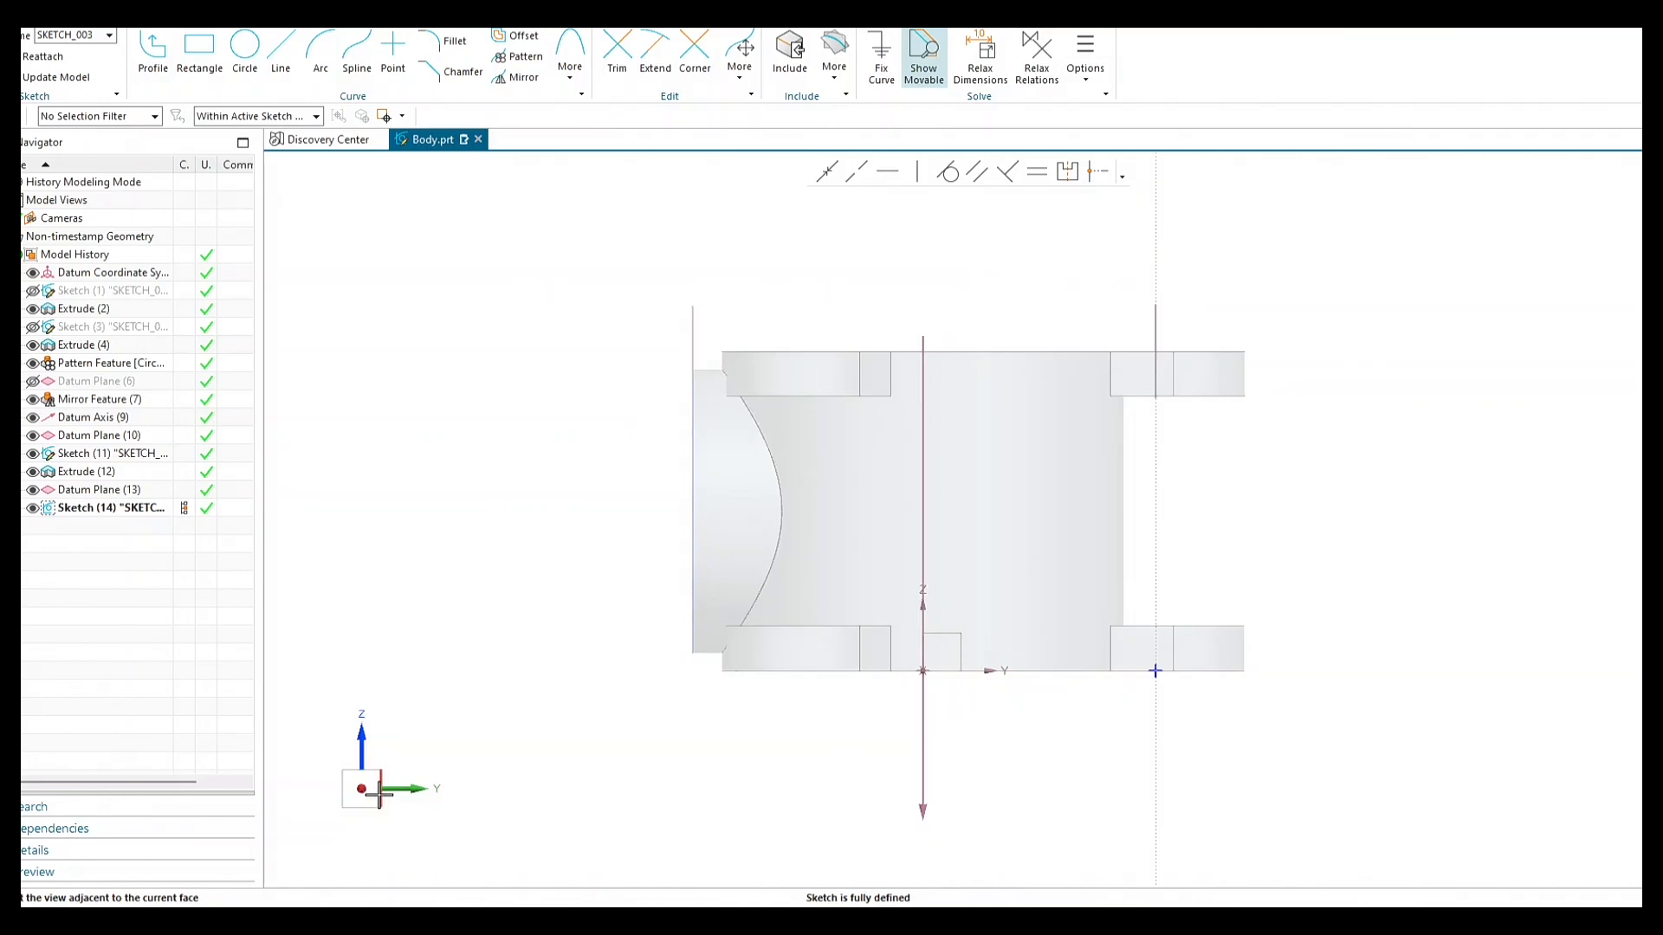
pyautogui.click(377, 790)
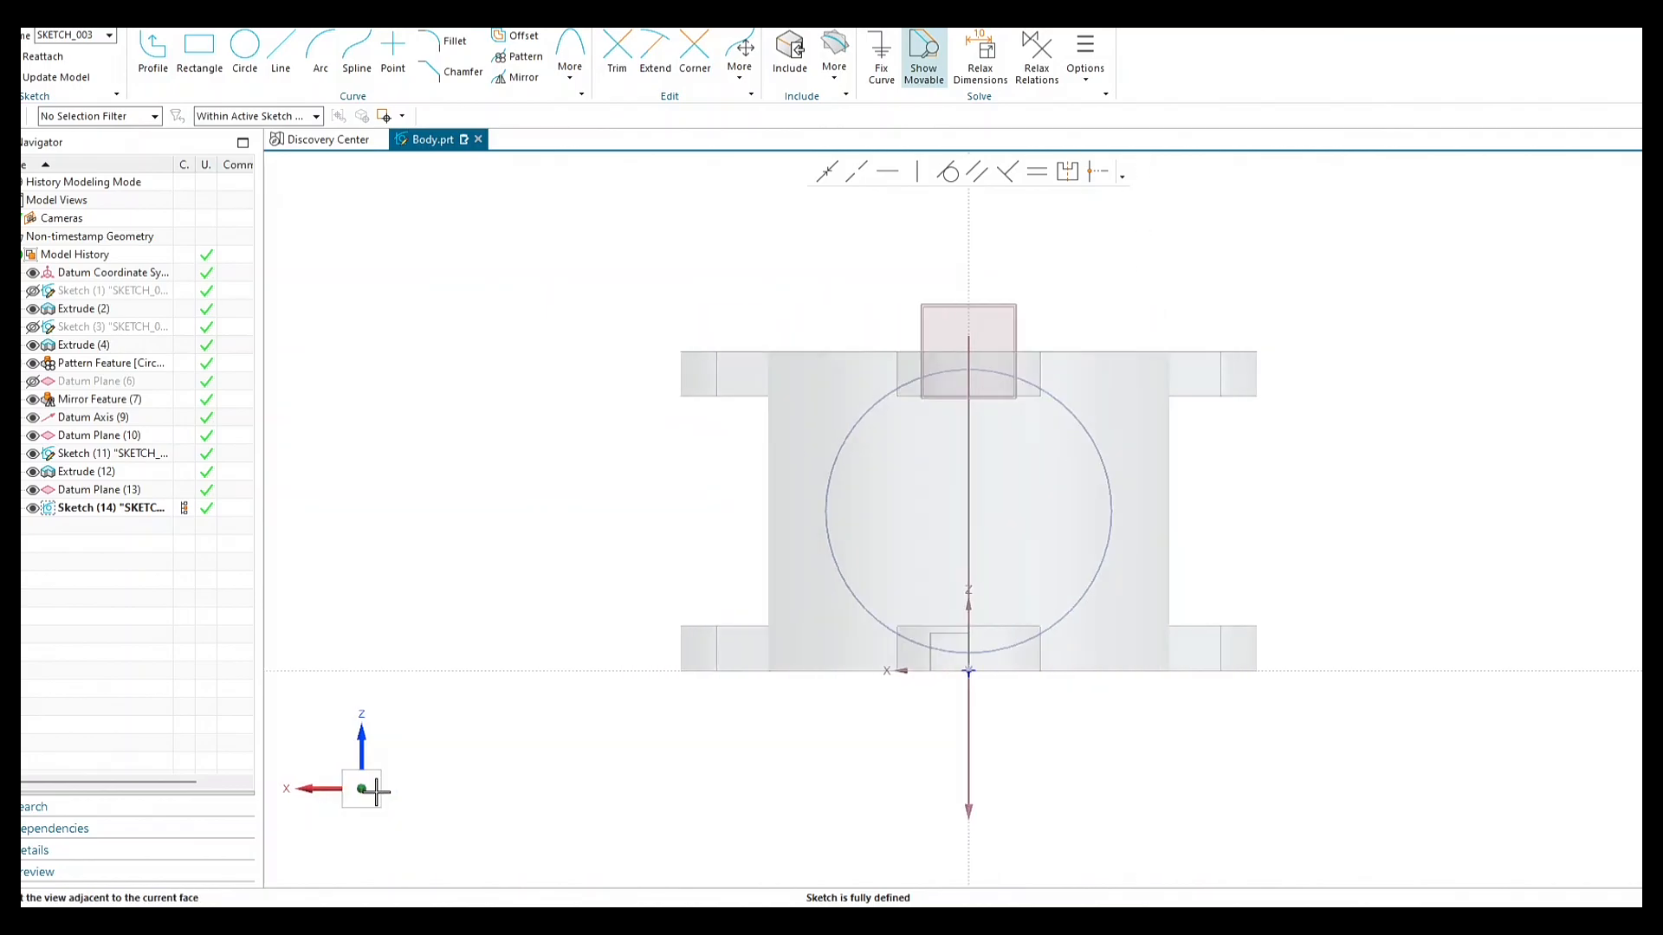
pyautogui.scroll(1, 999, 498)
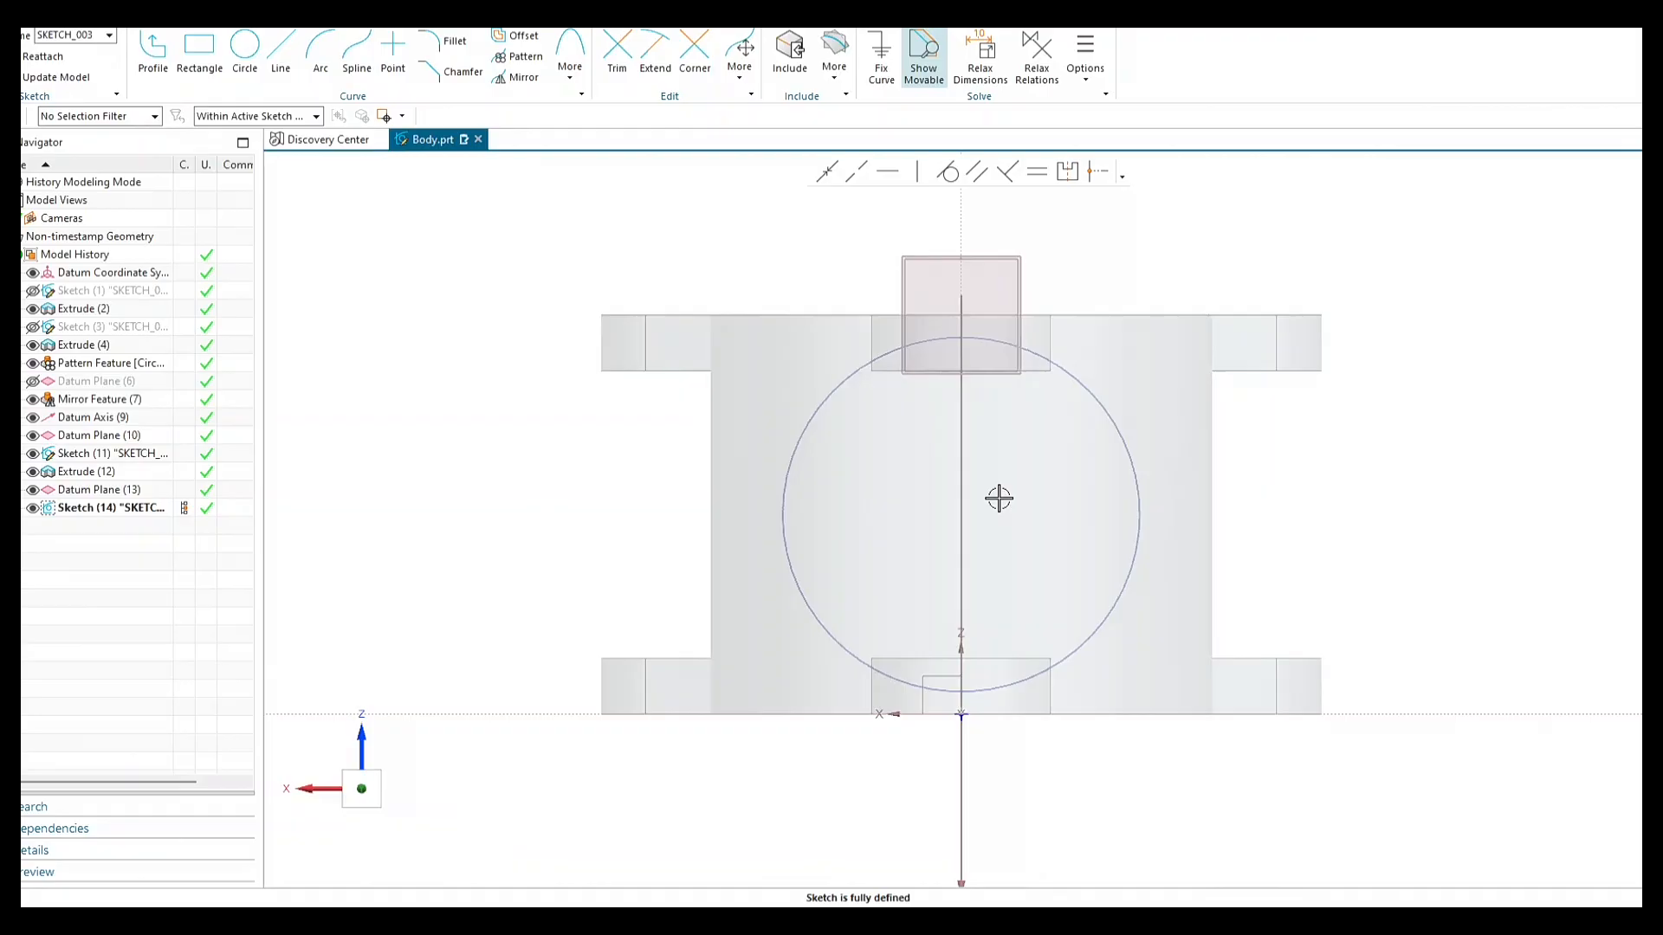
pyautogui.scroll(1, 998, 498)
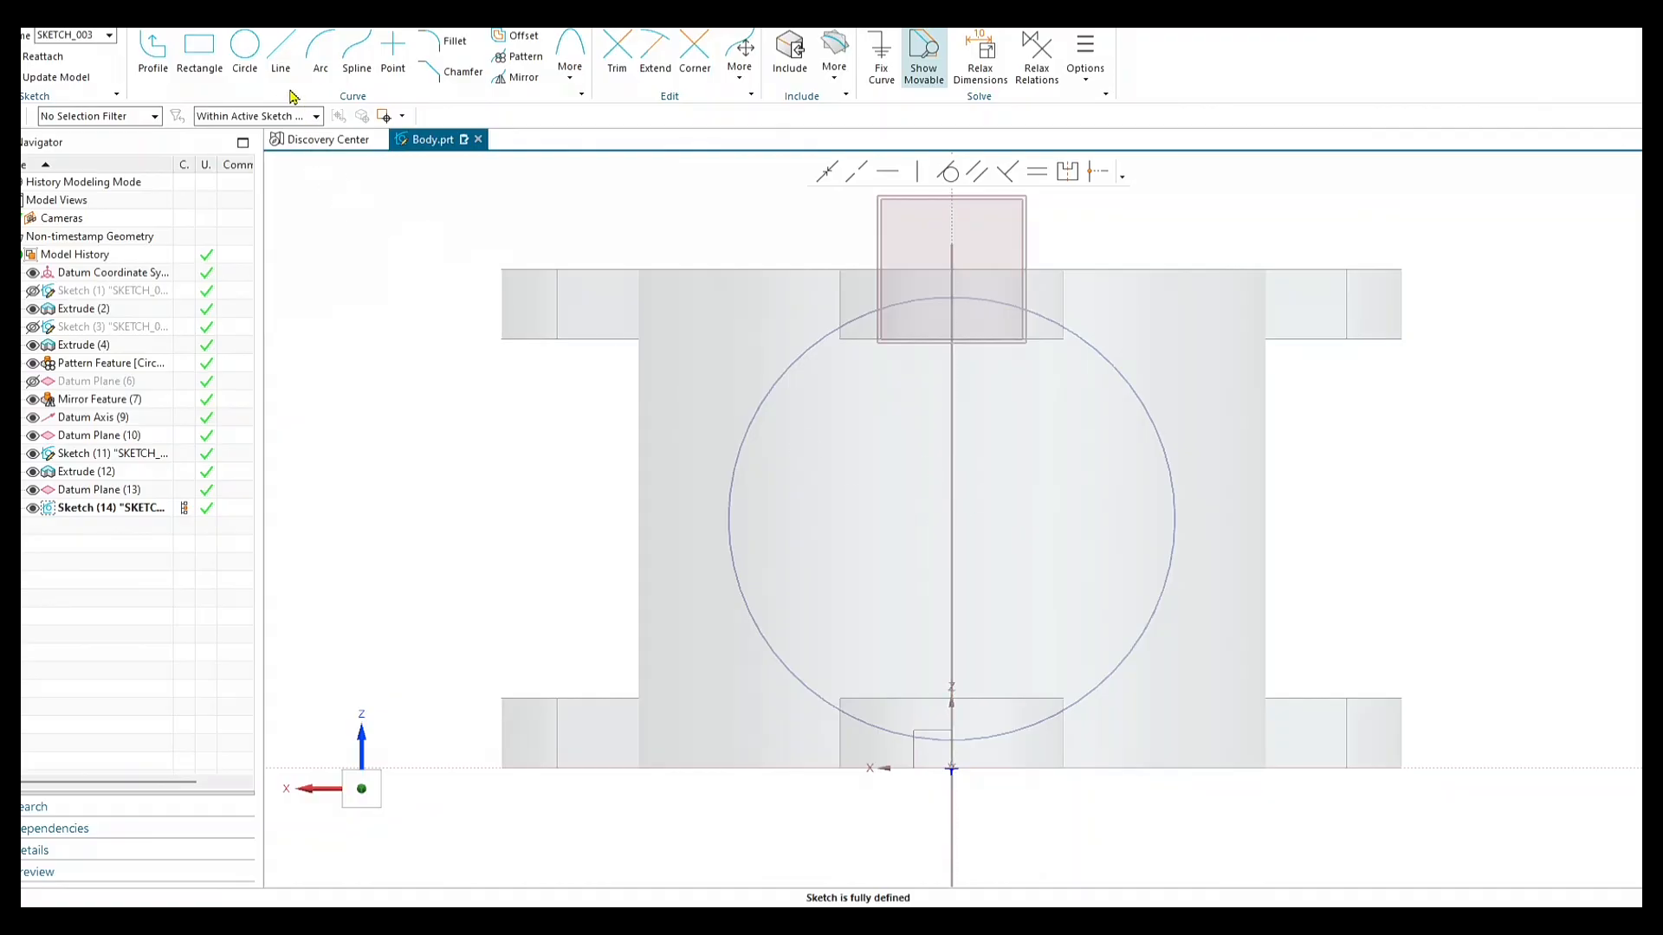
pyautogui.click(245, 47)
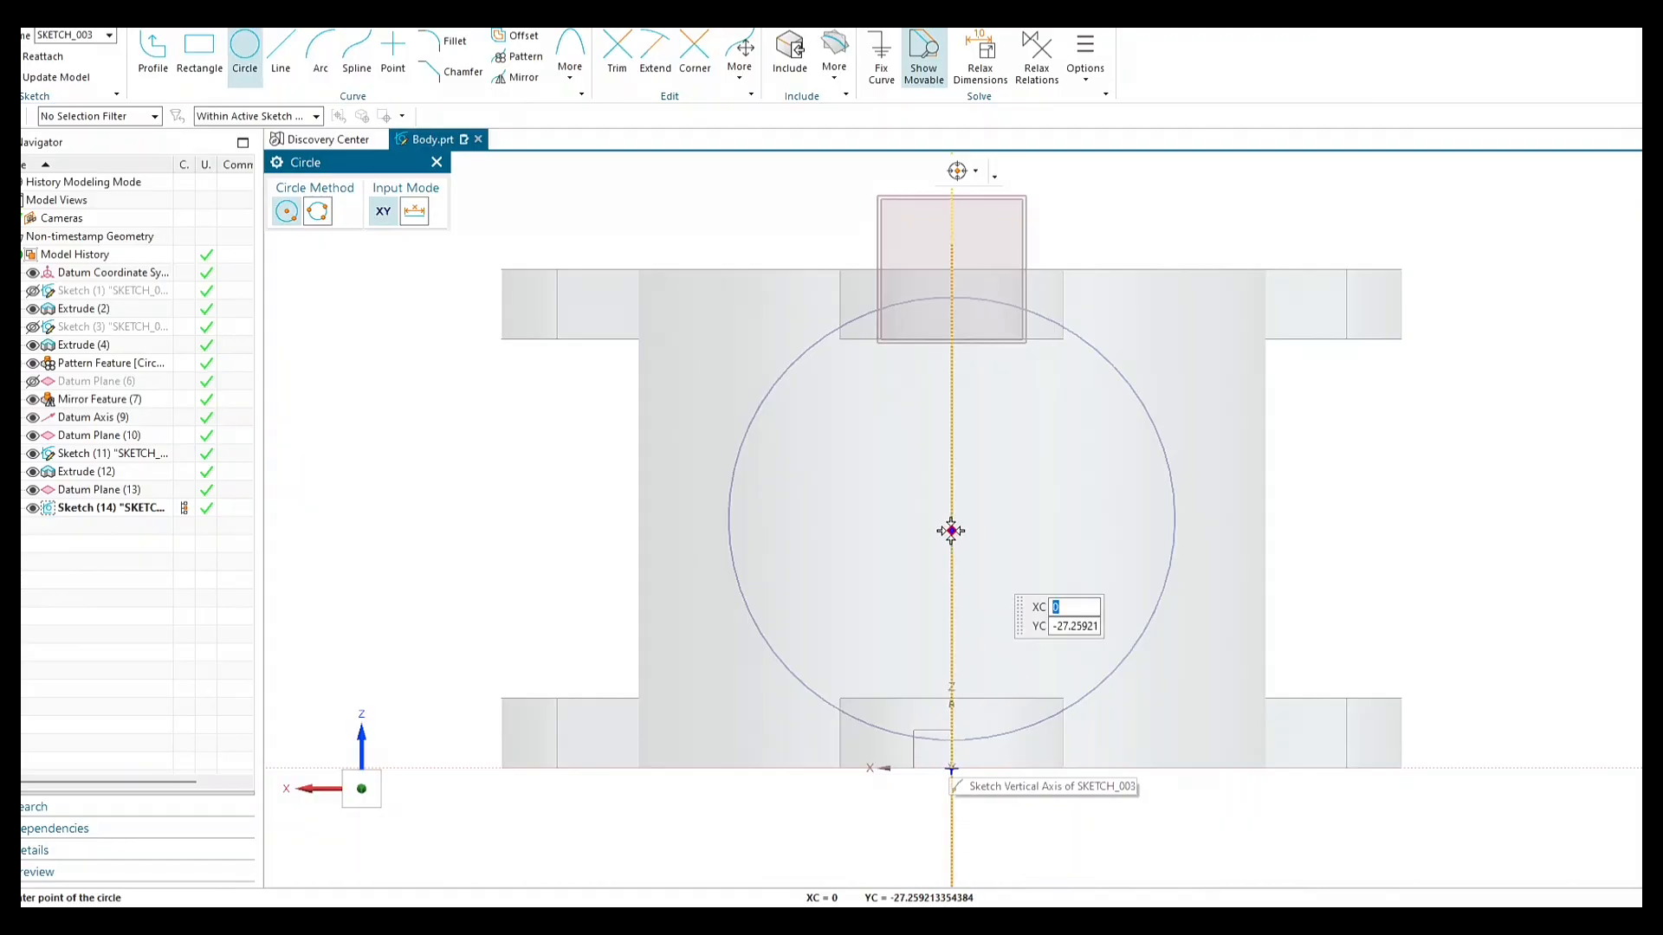
pyautogui.write('0')
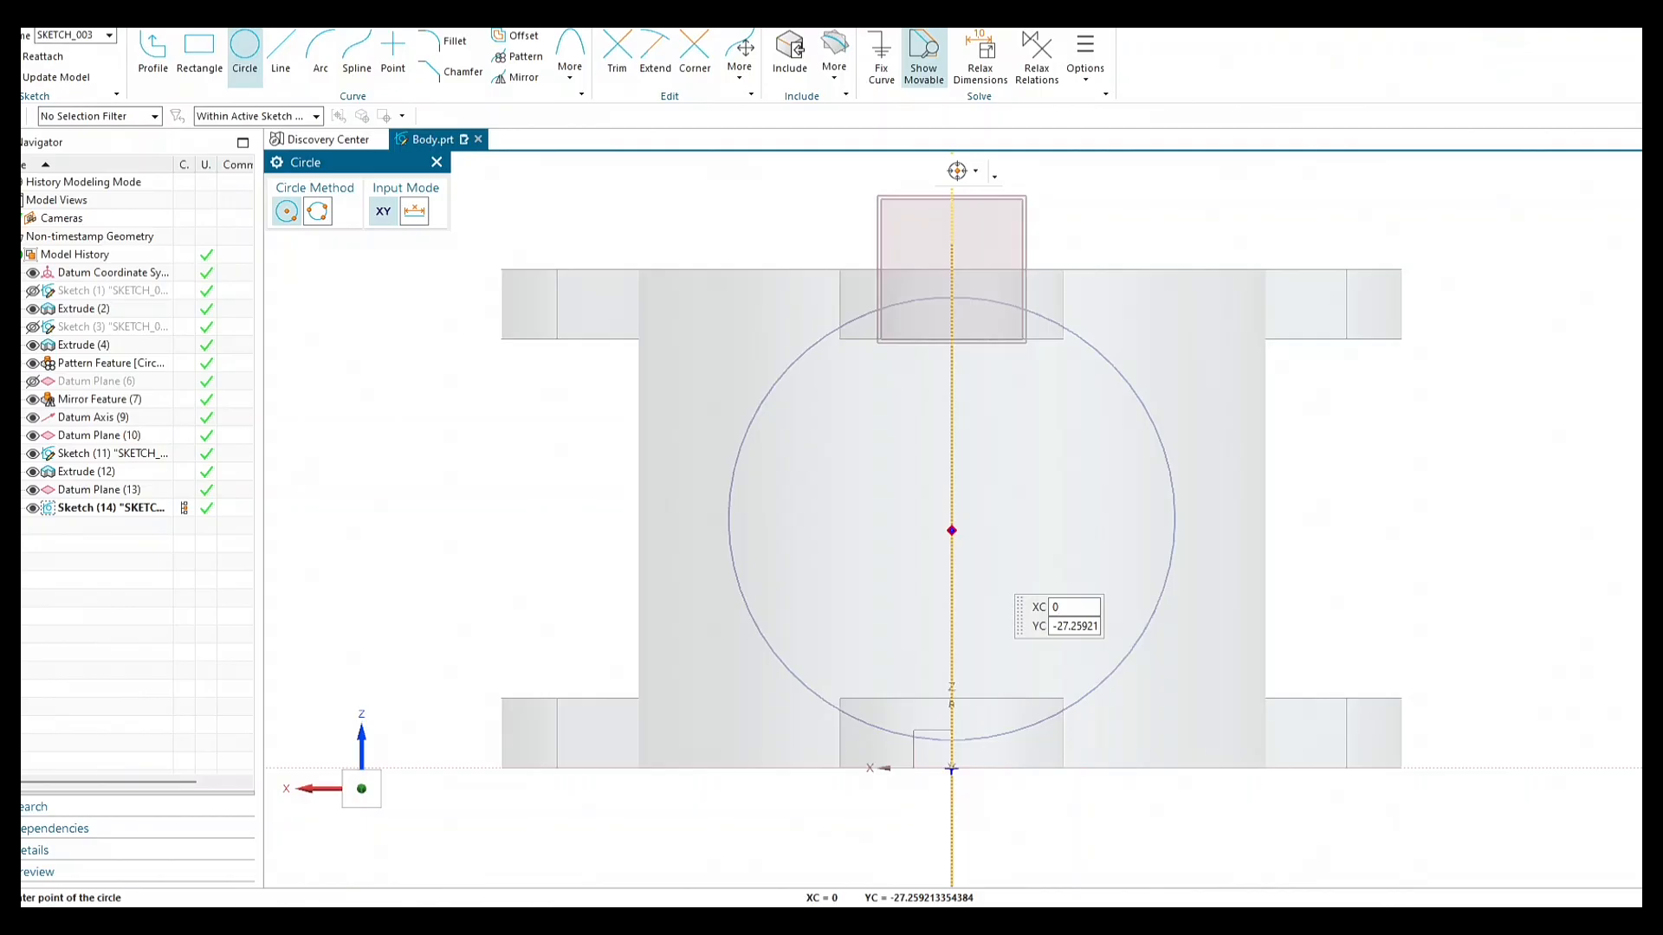
pyautogui.press('Tab')
pyautogui.write('28')
pyautogui.press('Tab')
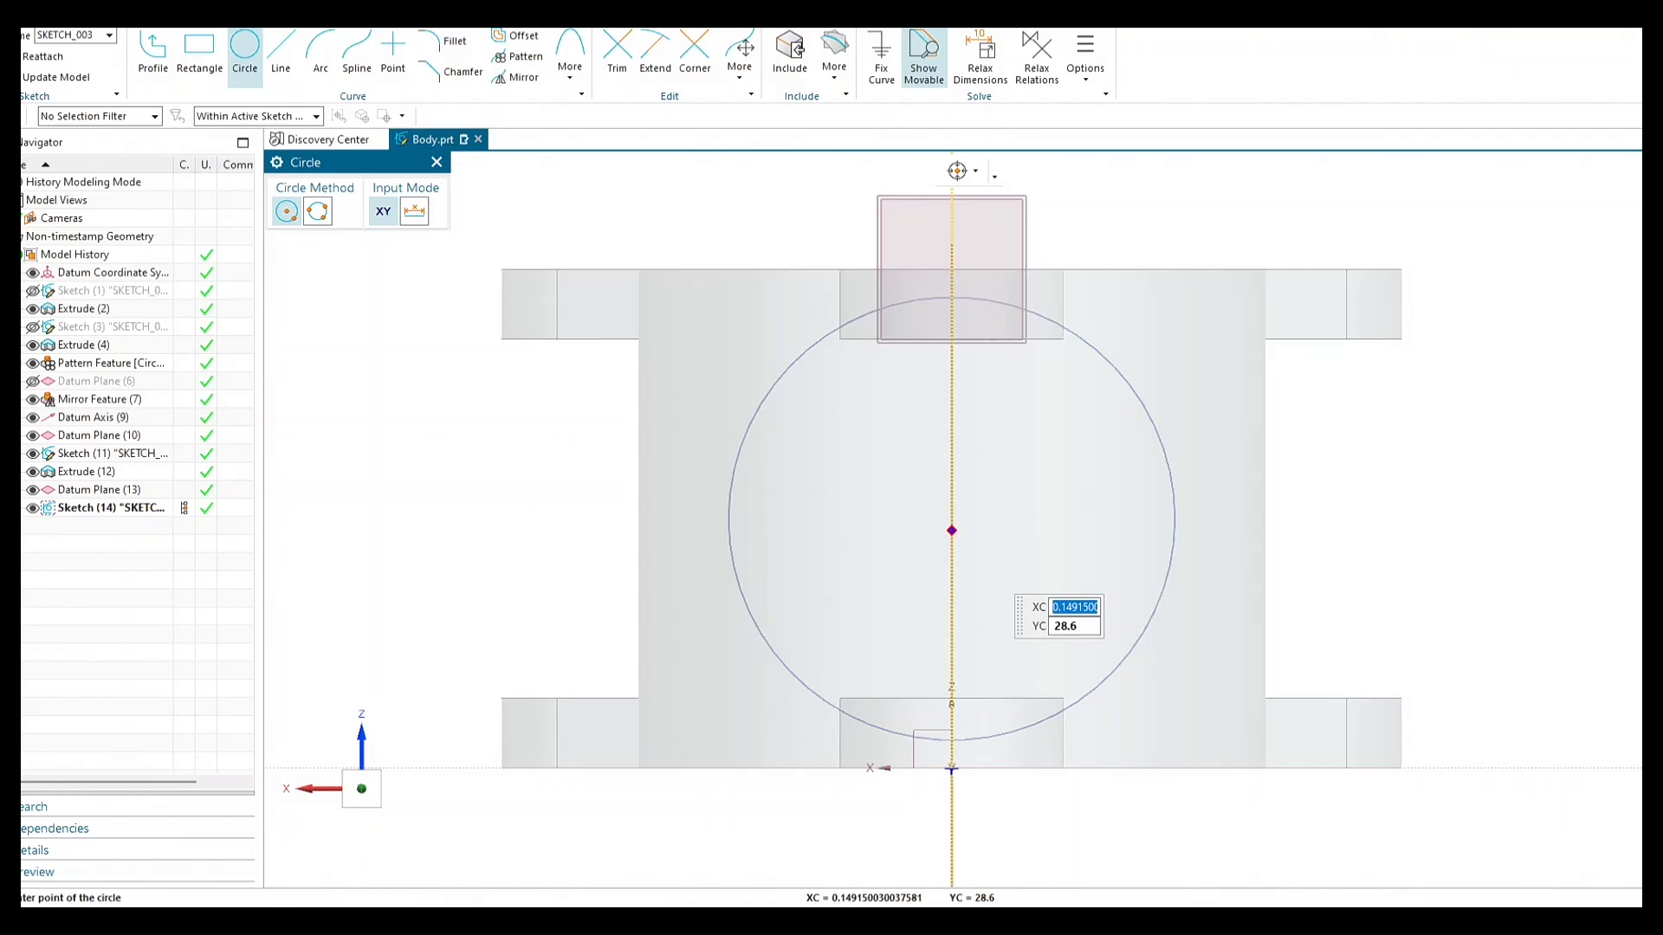
pyautogui.write('0')
pyautogui.press('Return')
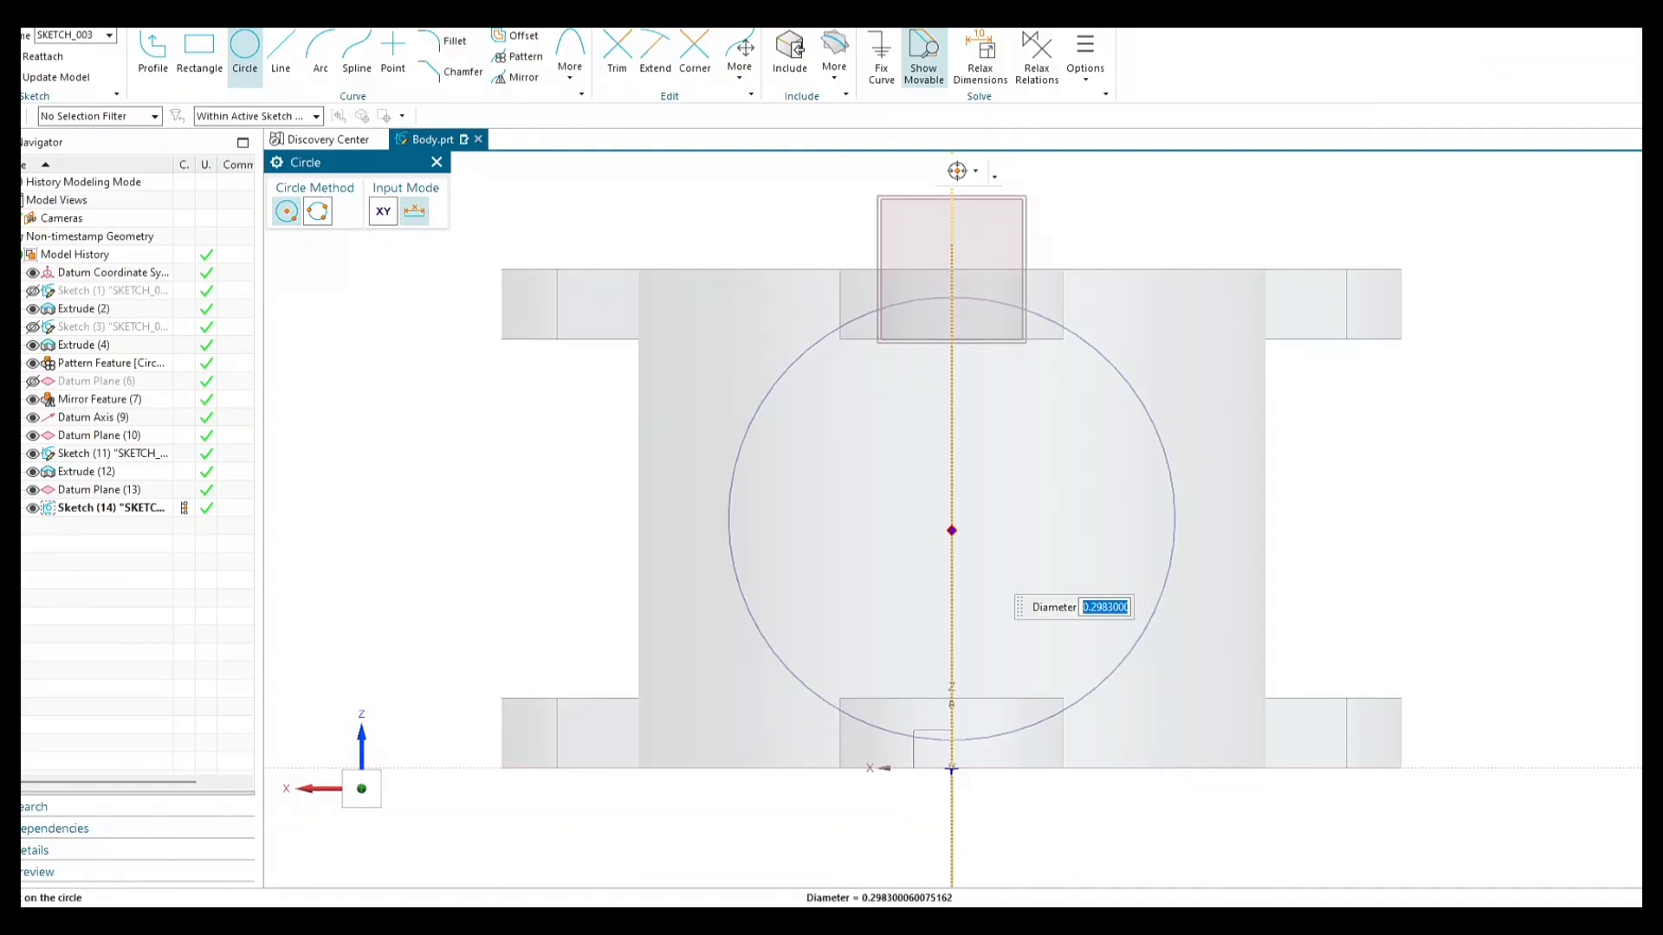
pyautogui.scroll(-5, 980, 564)
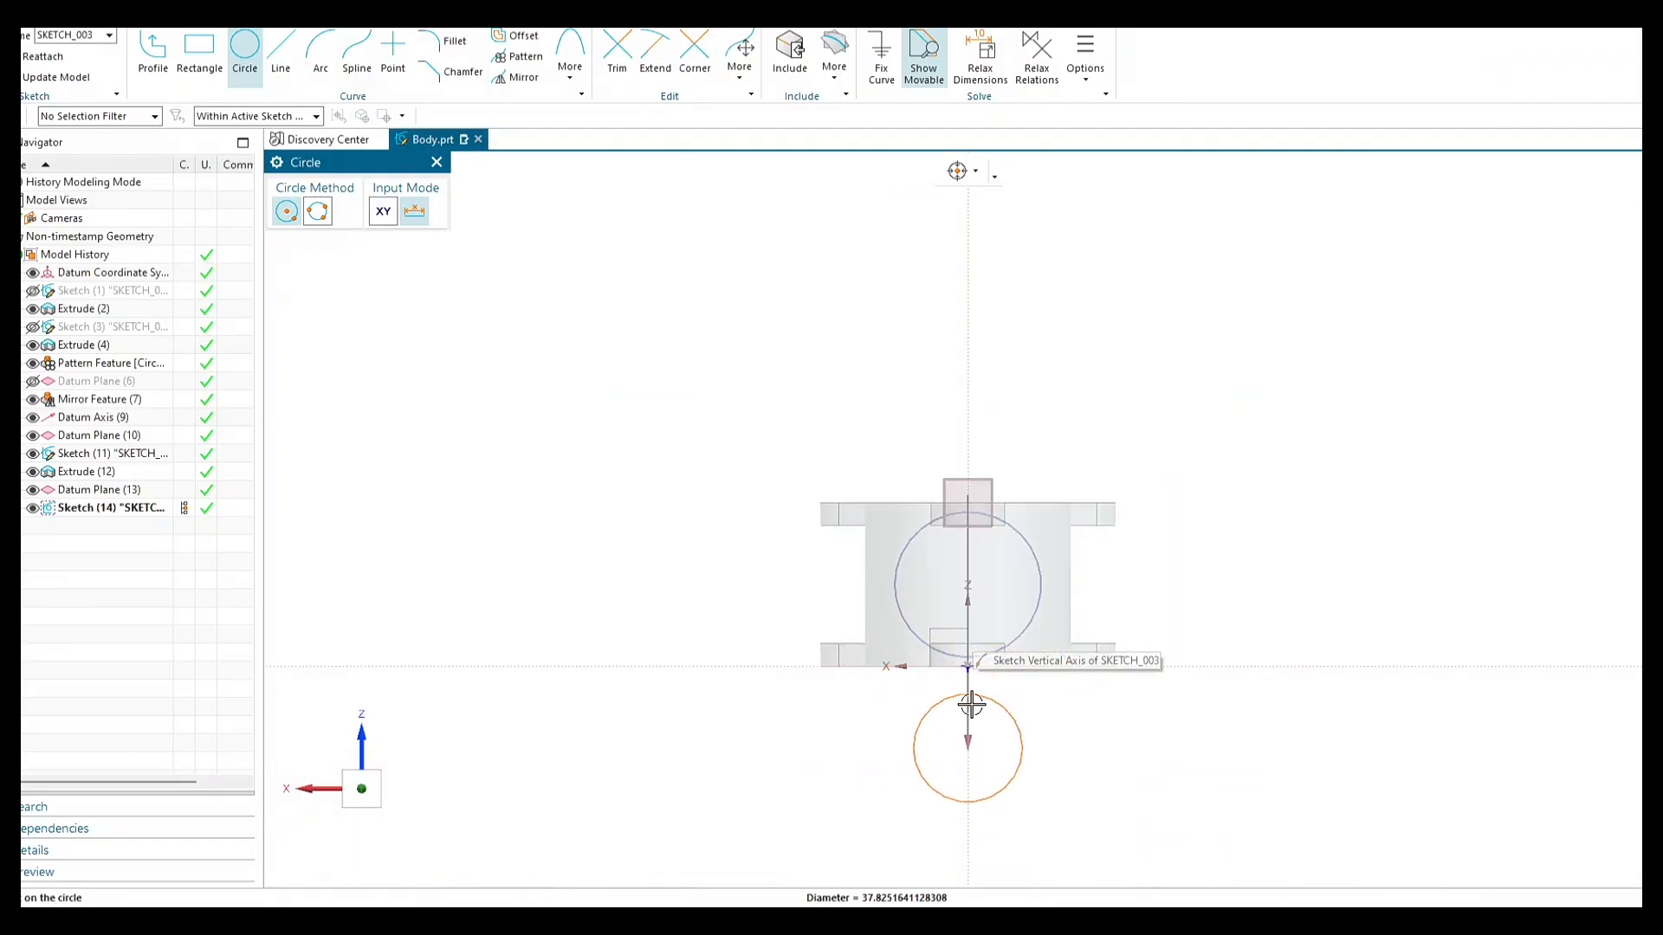
pyautogui.scroll(2, 1005, 693)
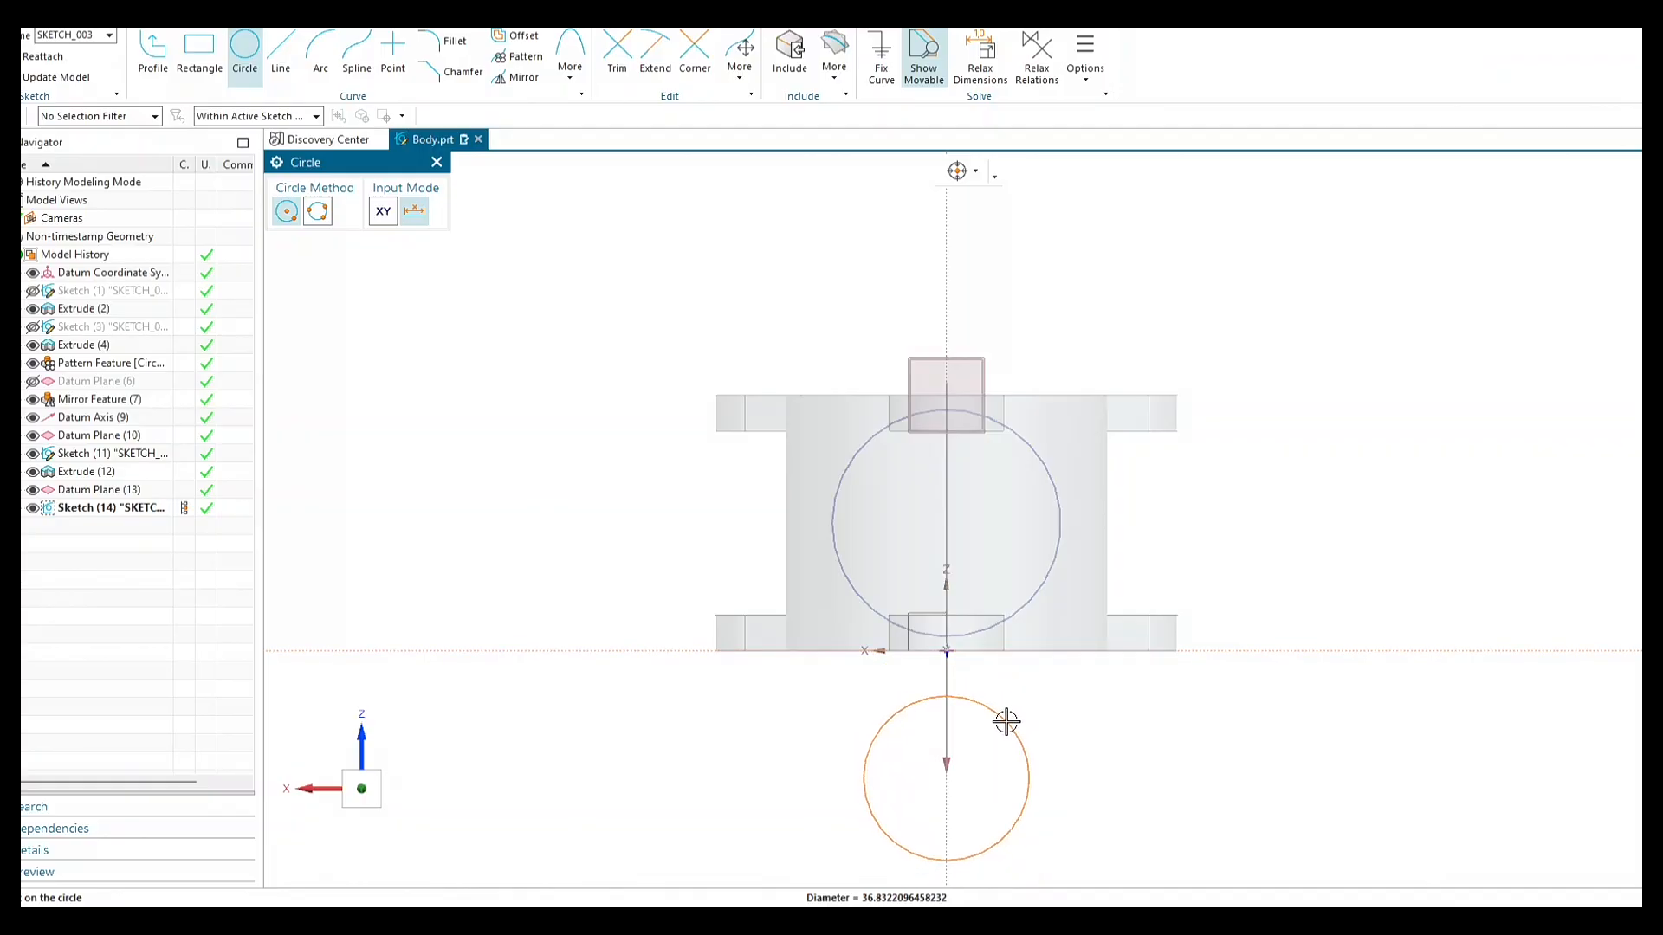
pyautogui.press('Escape')
# Sketch a 19 mm diameter circle centred on the sketch's vertical axis, inside the outline of the front flange.
pyautogui.scroll(1, 999, 574)
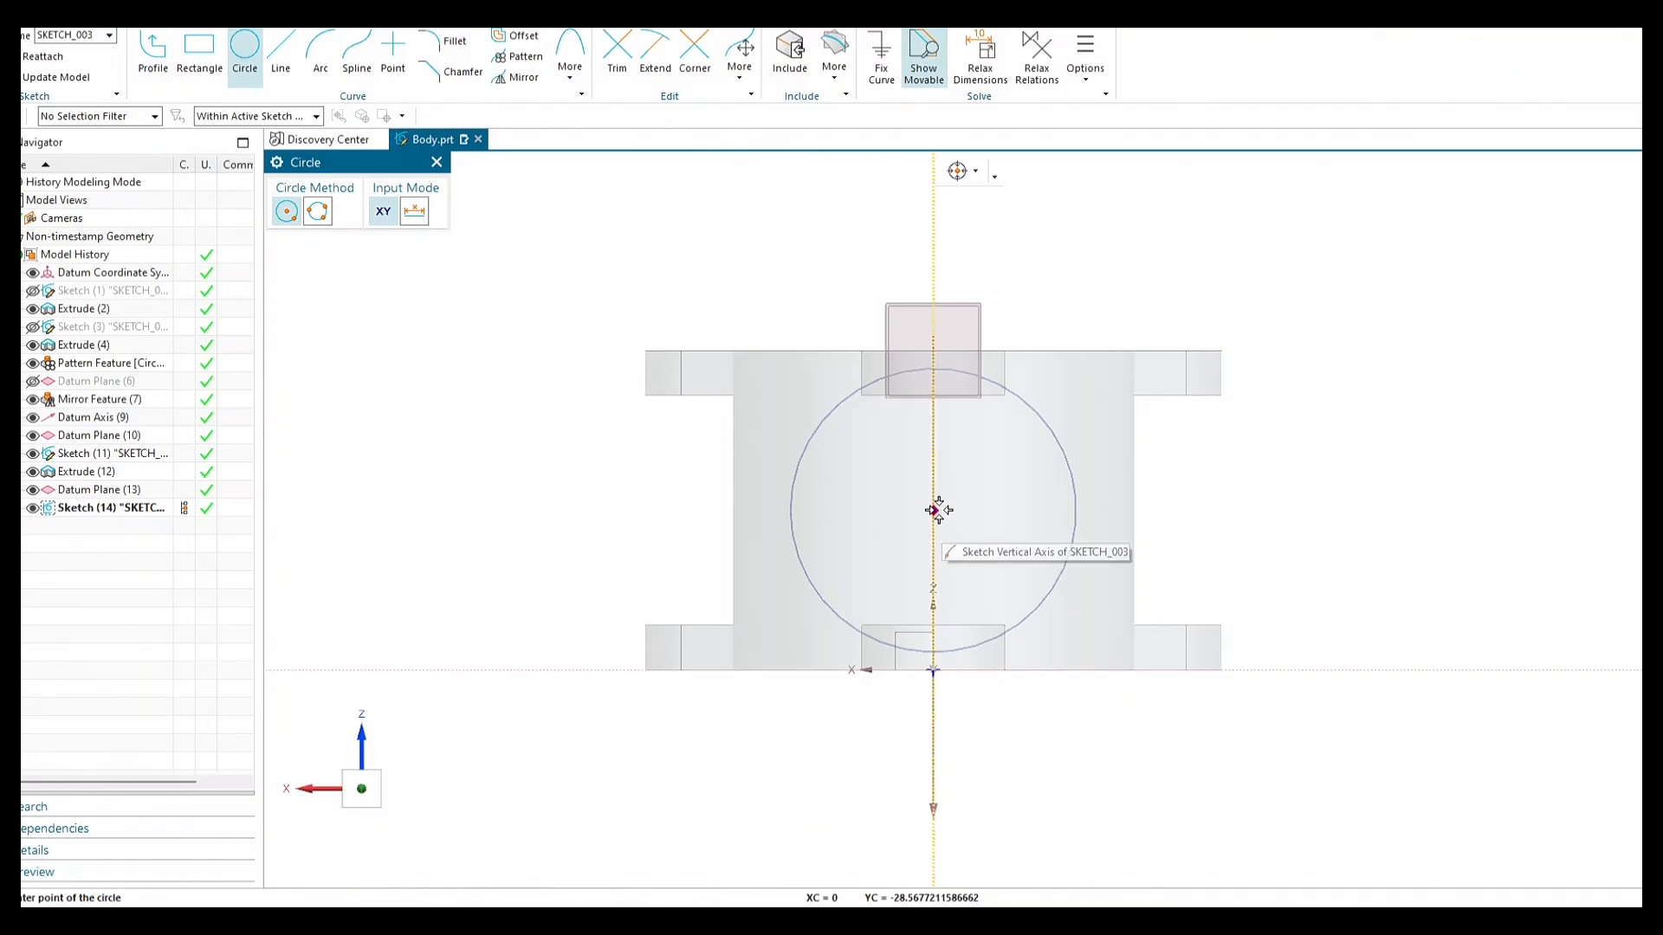
pyautogui.click(936, 475)
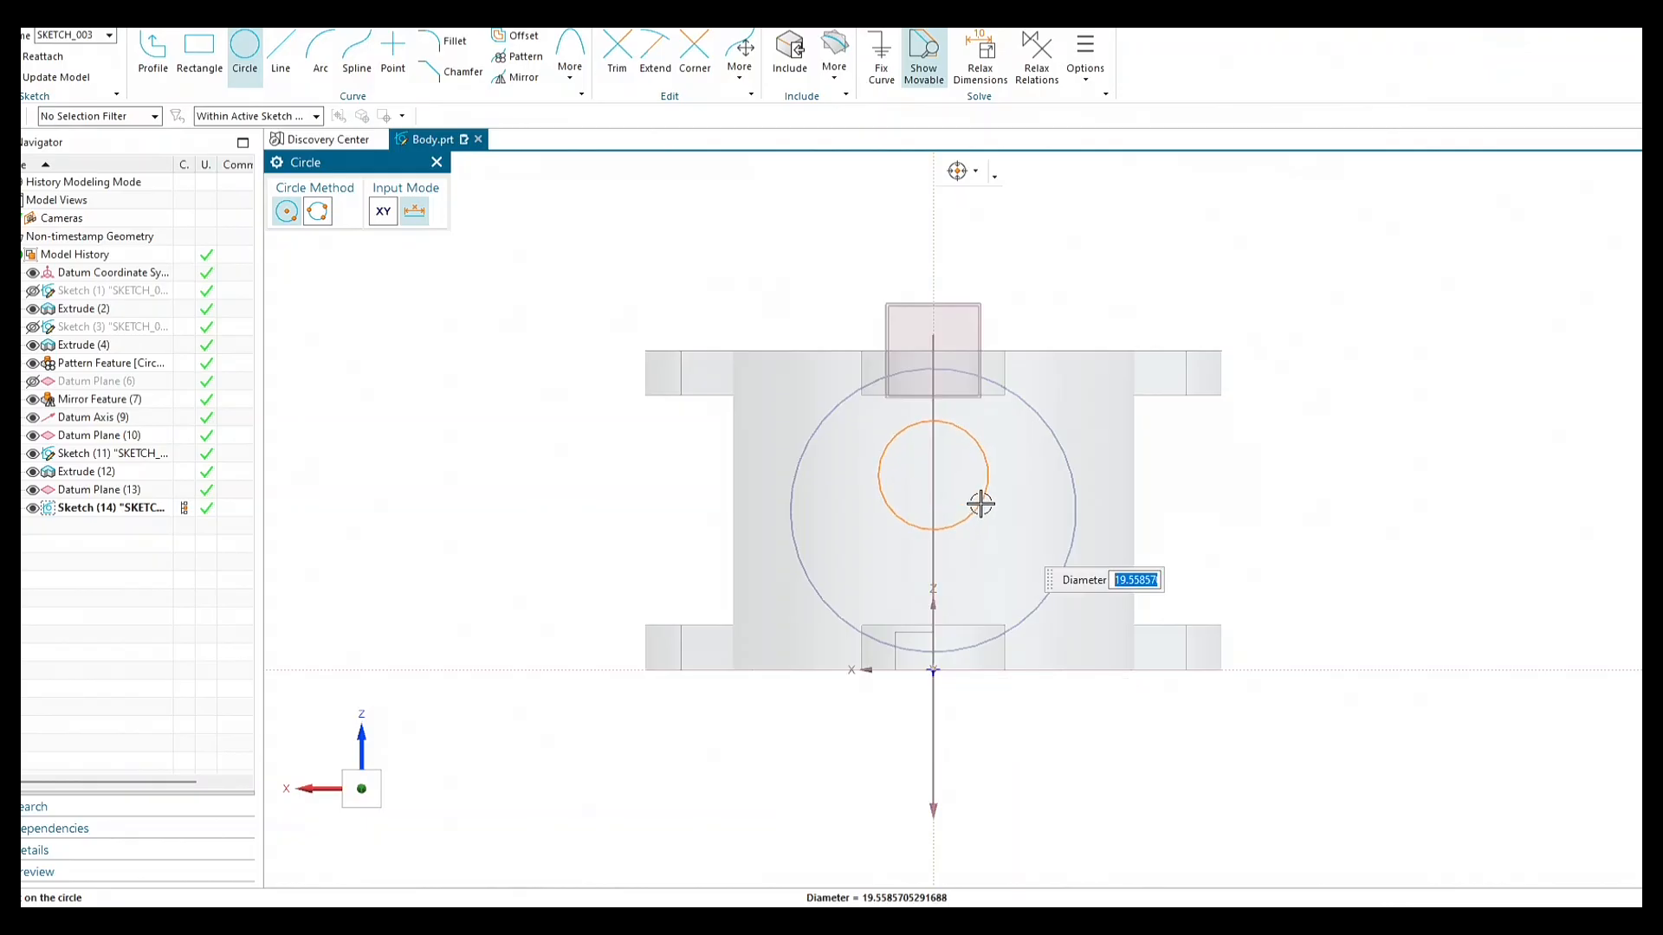
pyautogui.write('19')
pyautogui.press('Return')
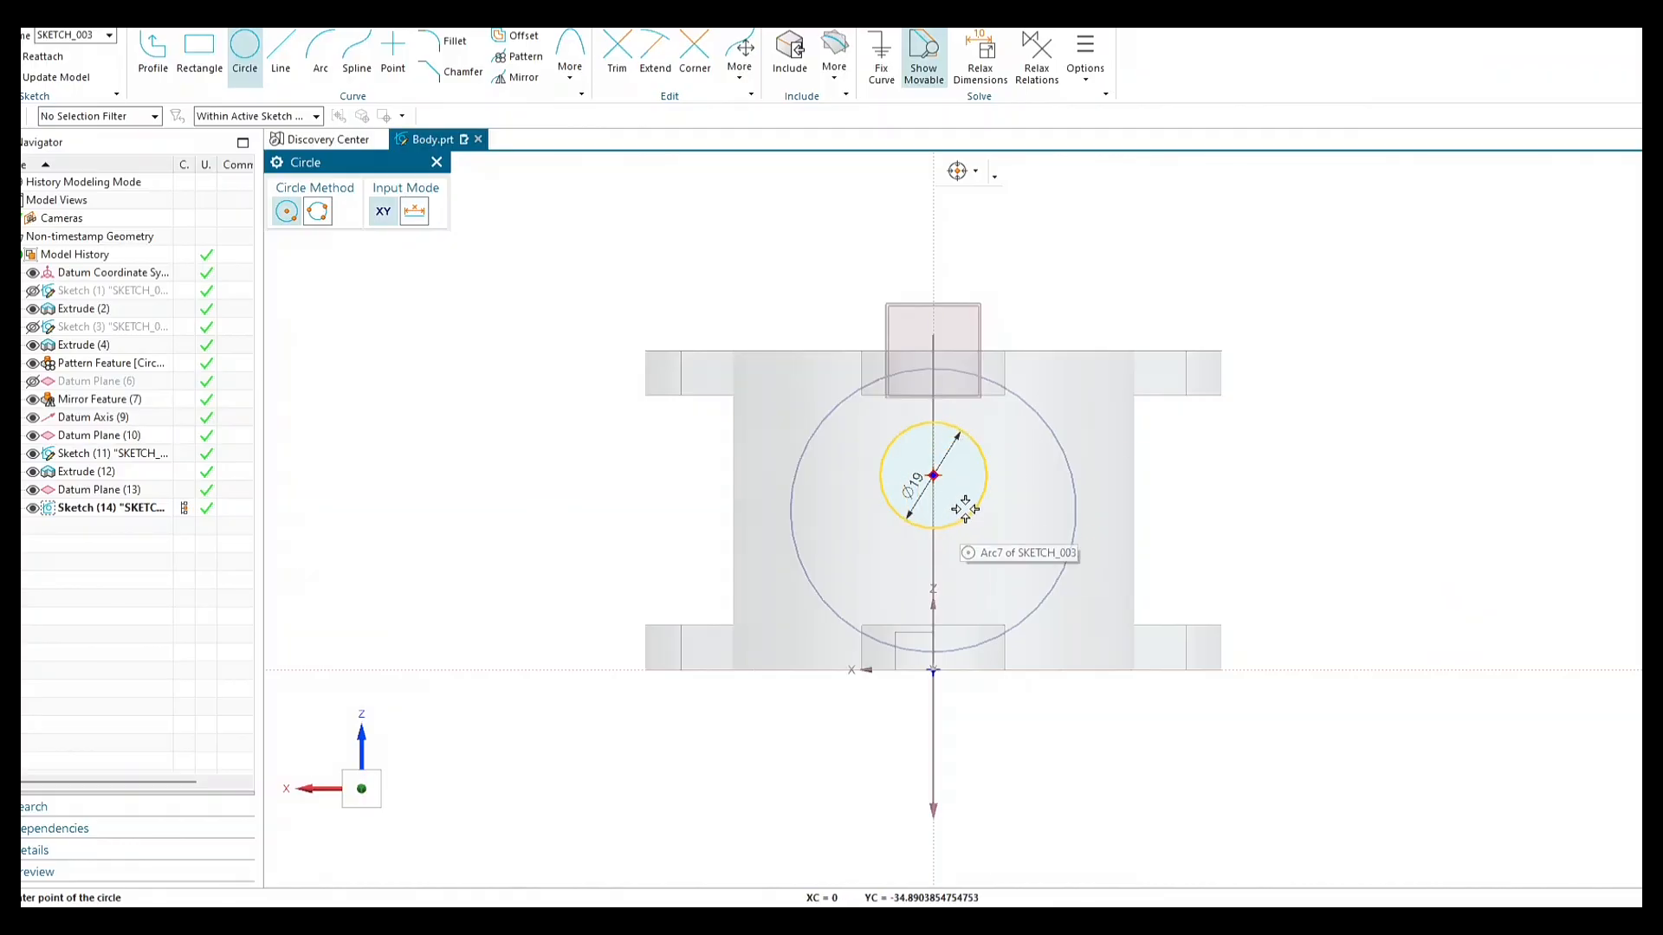
pyautogui.click(935, 475)
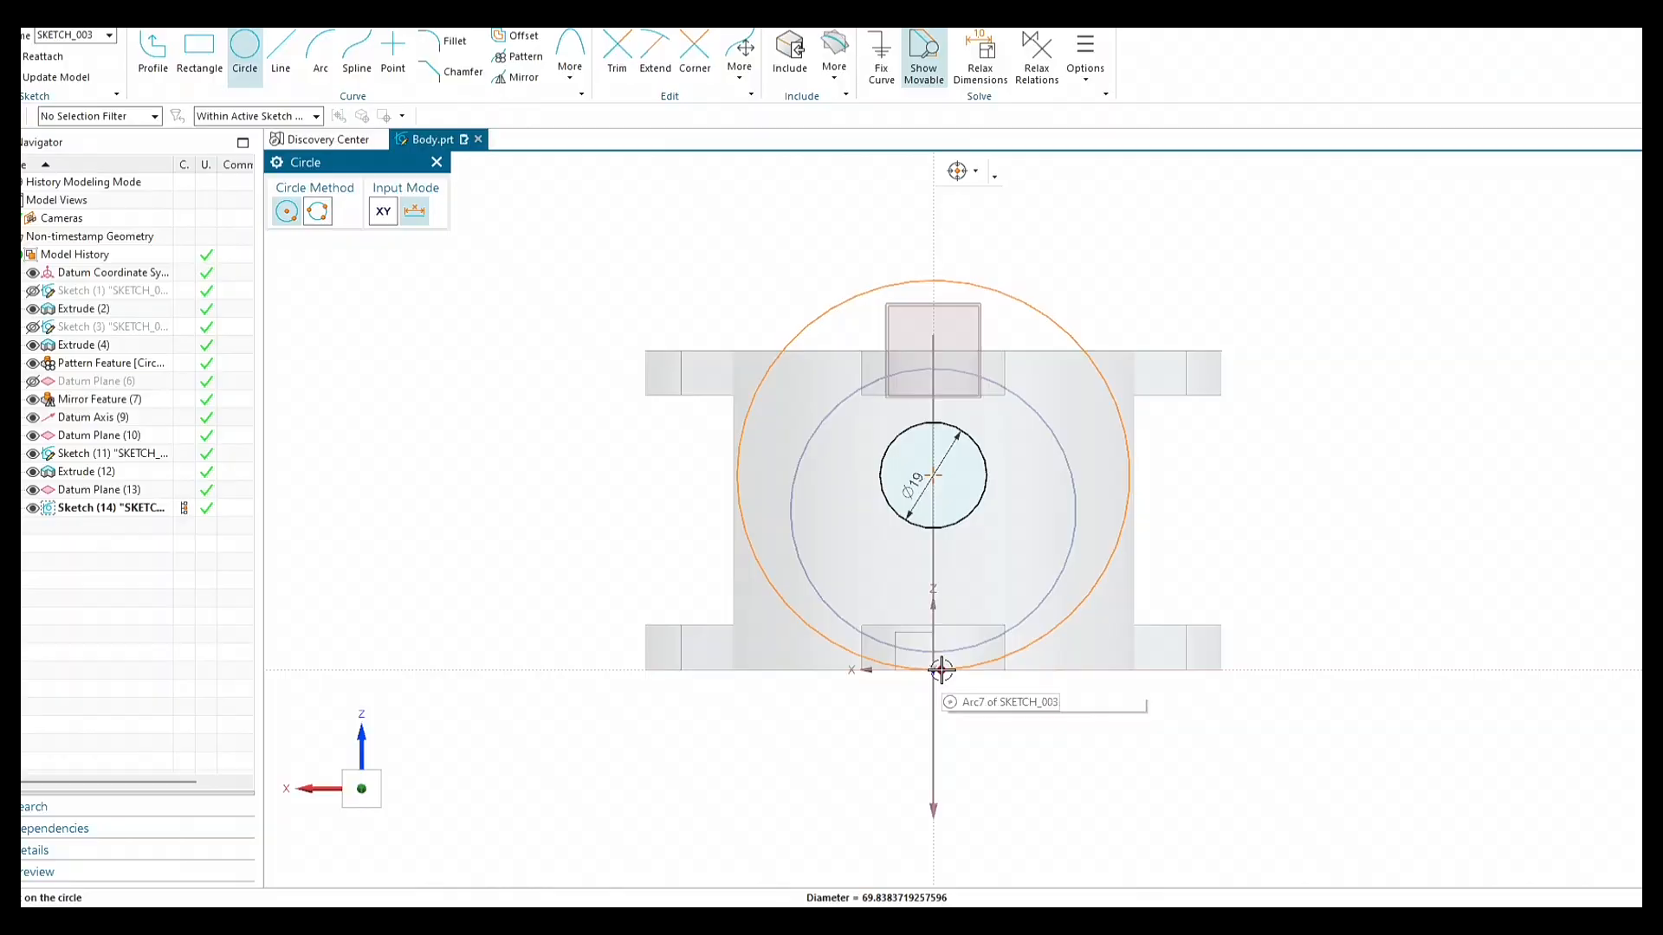
pyautogui.press('Escape')
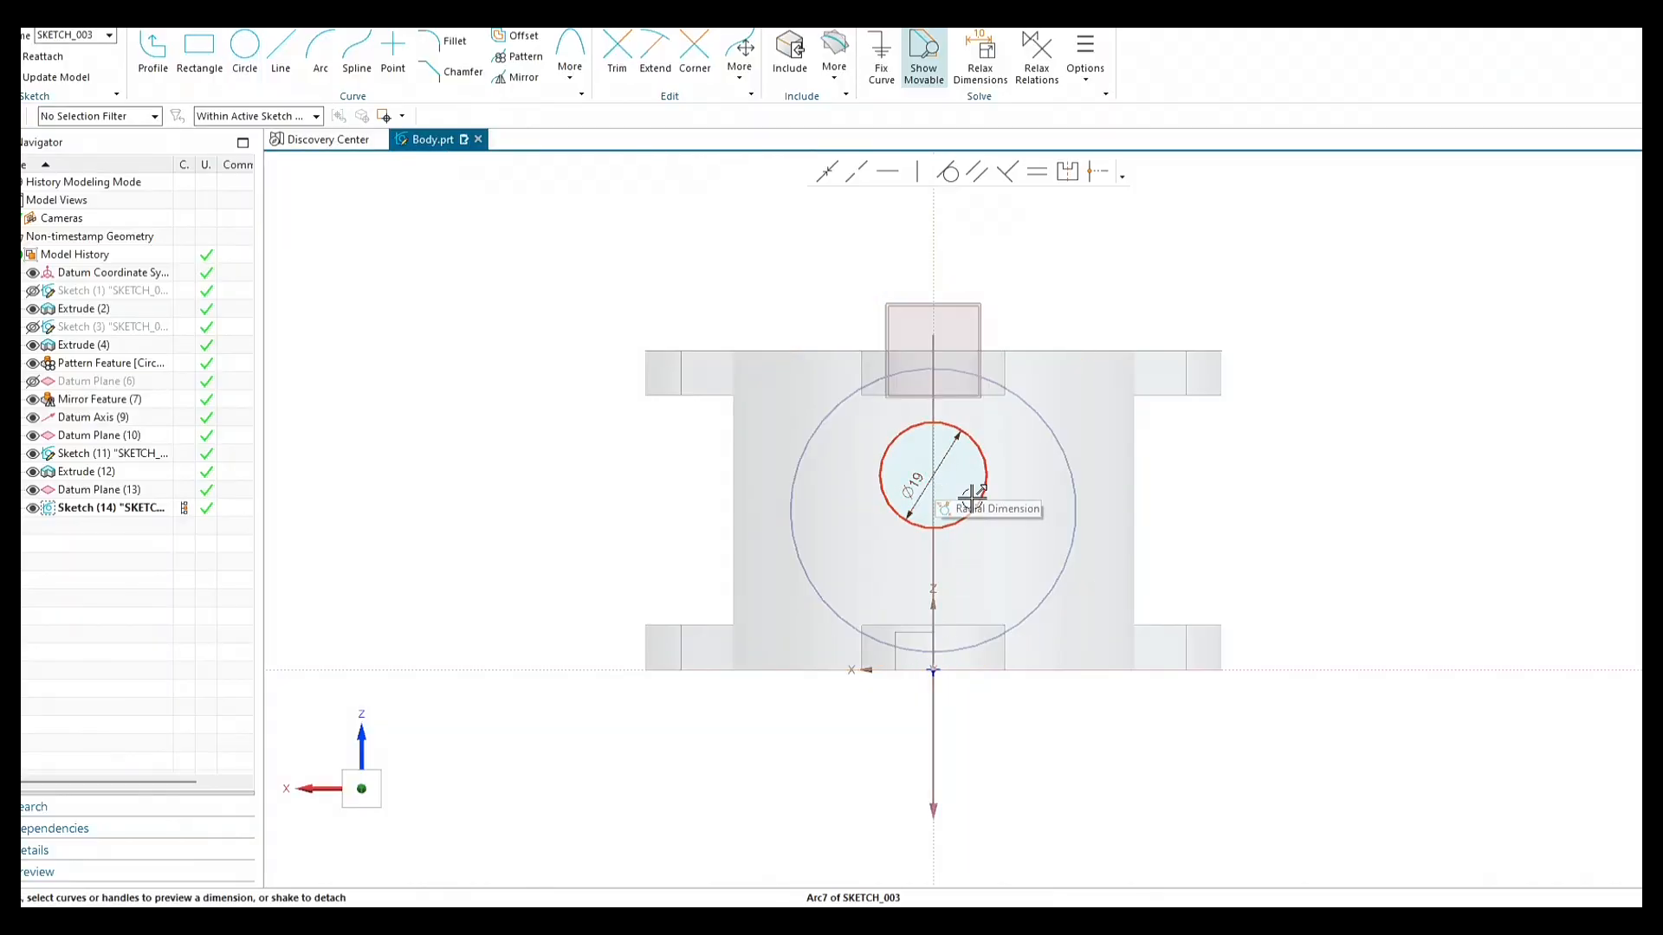
pyautogui.click(974, 503)
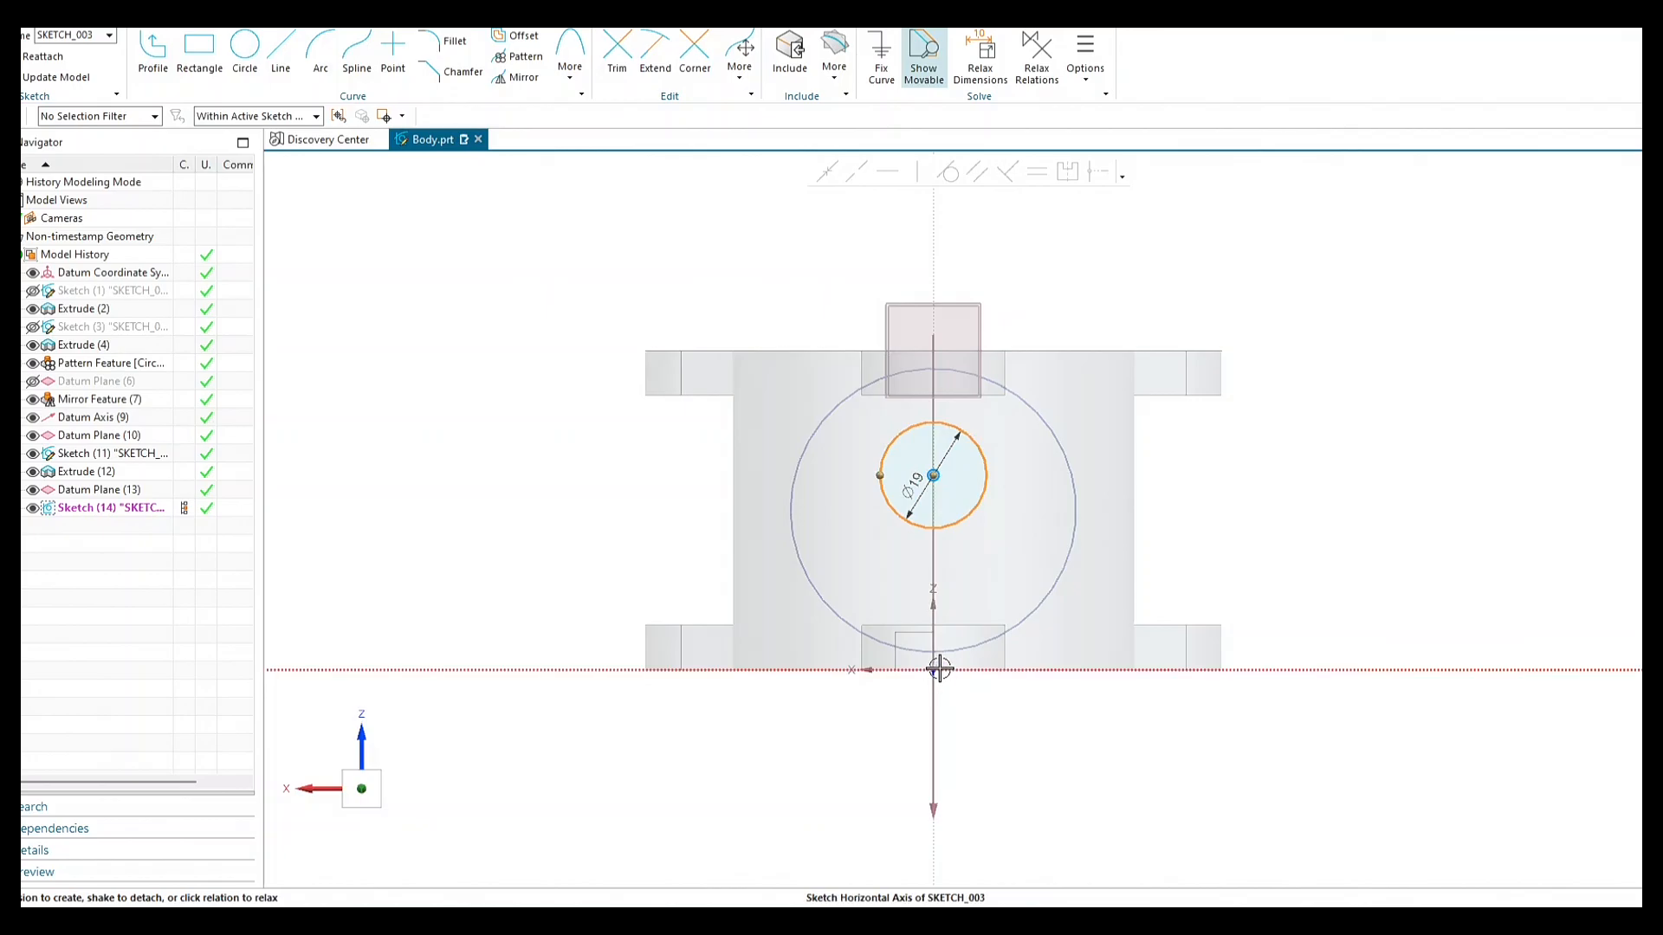
pyautogui.click(934, 671)
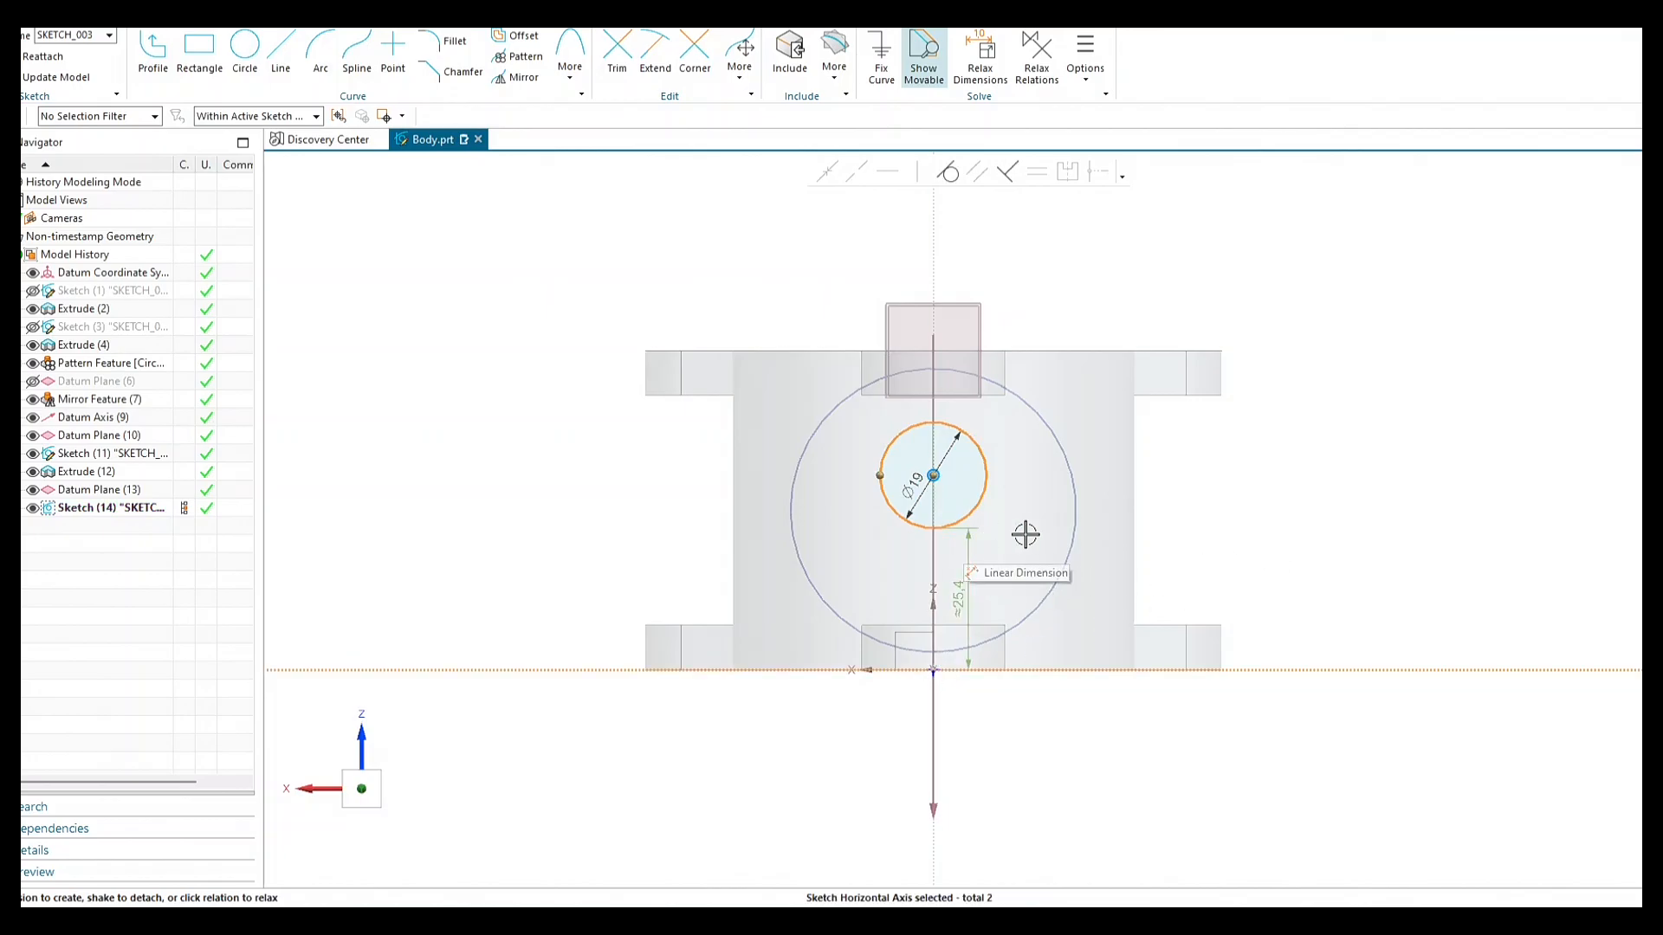
pyautogui.click(935, 474)
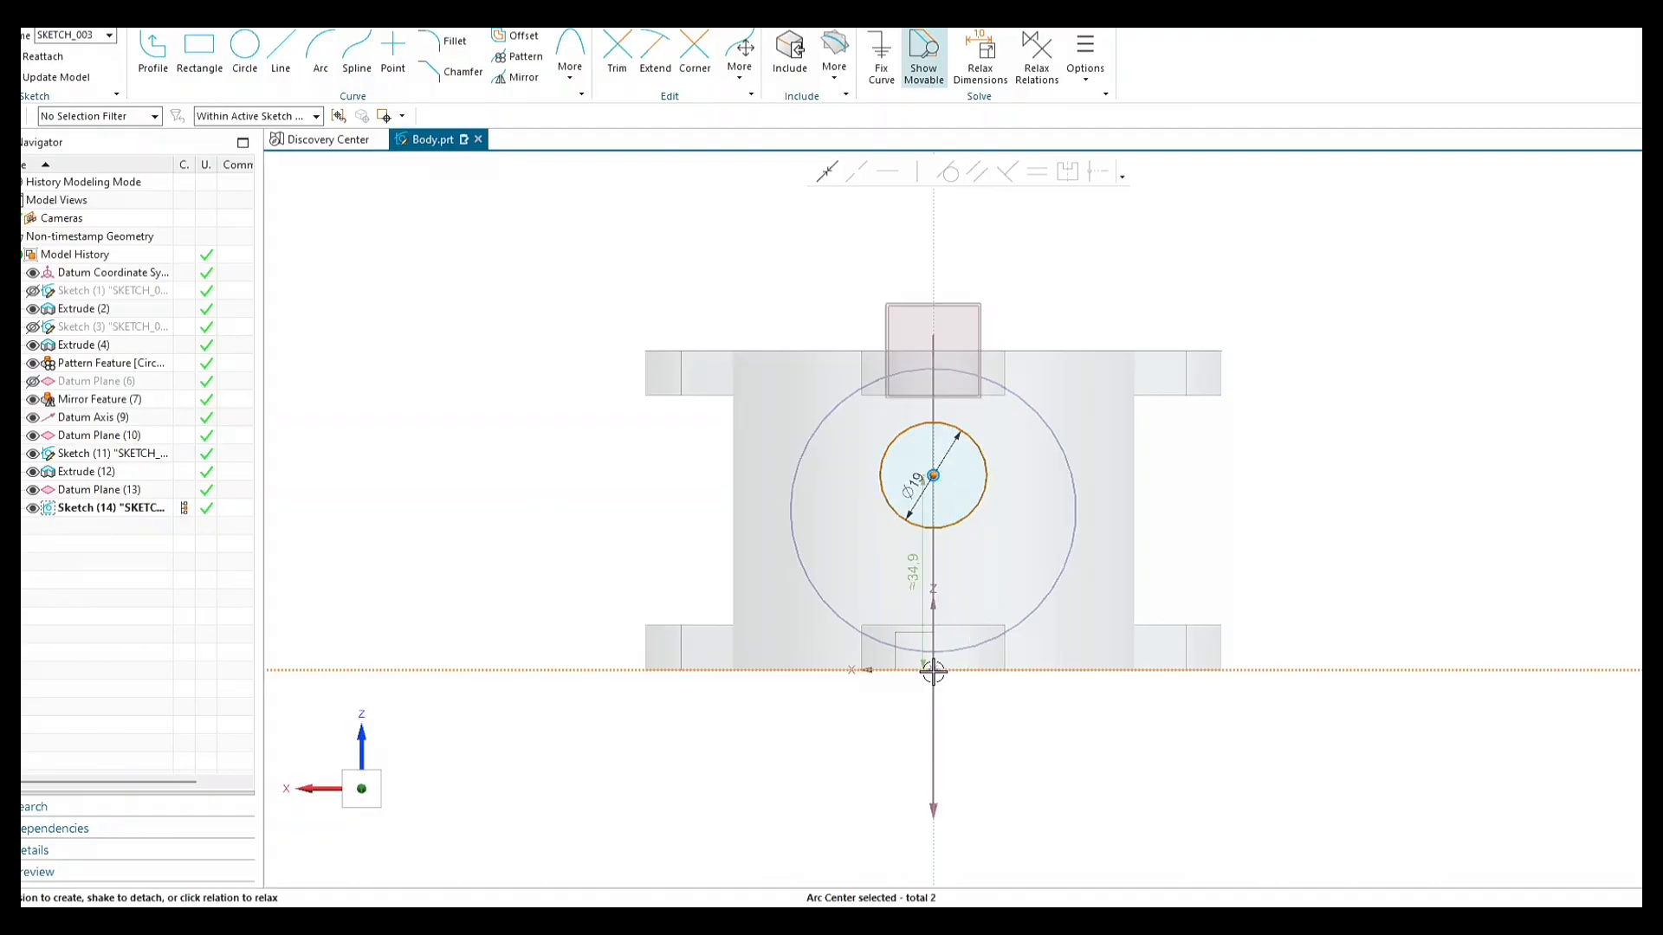
pyautogui.scroll(1, 905, 498)
pyautogui.scroll(2, 905, 498)
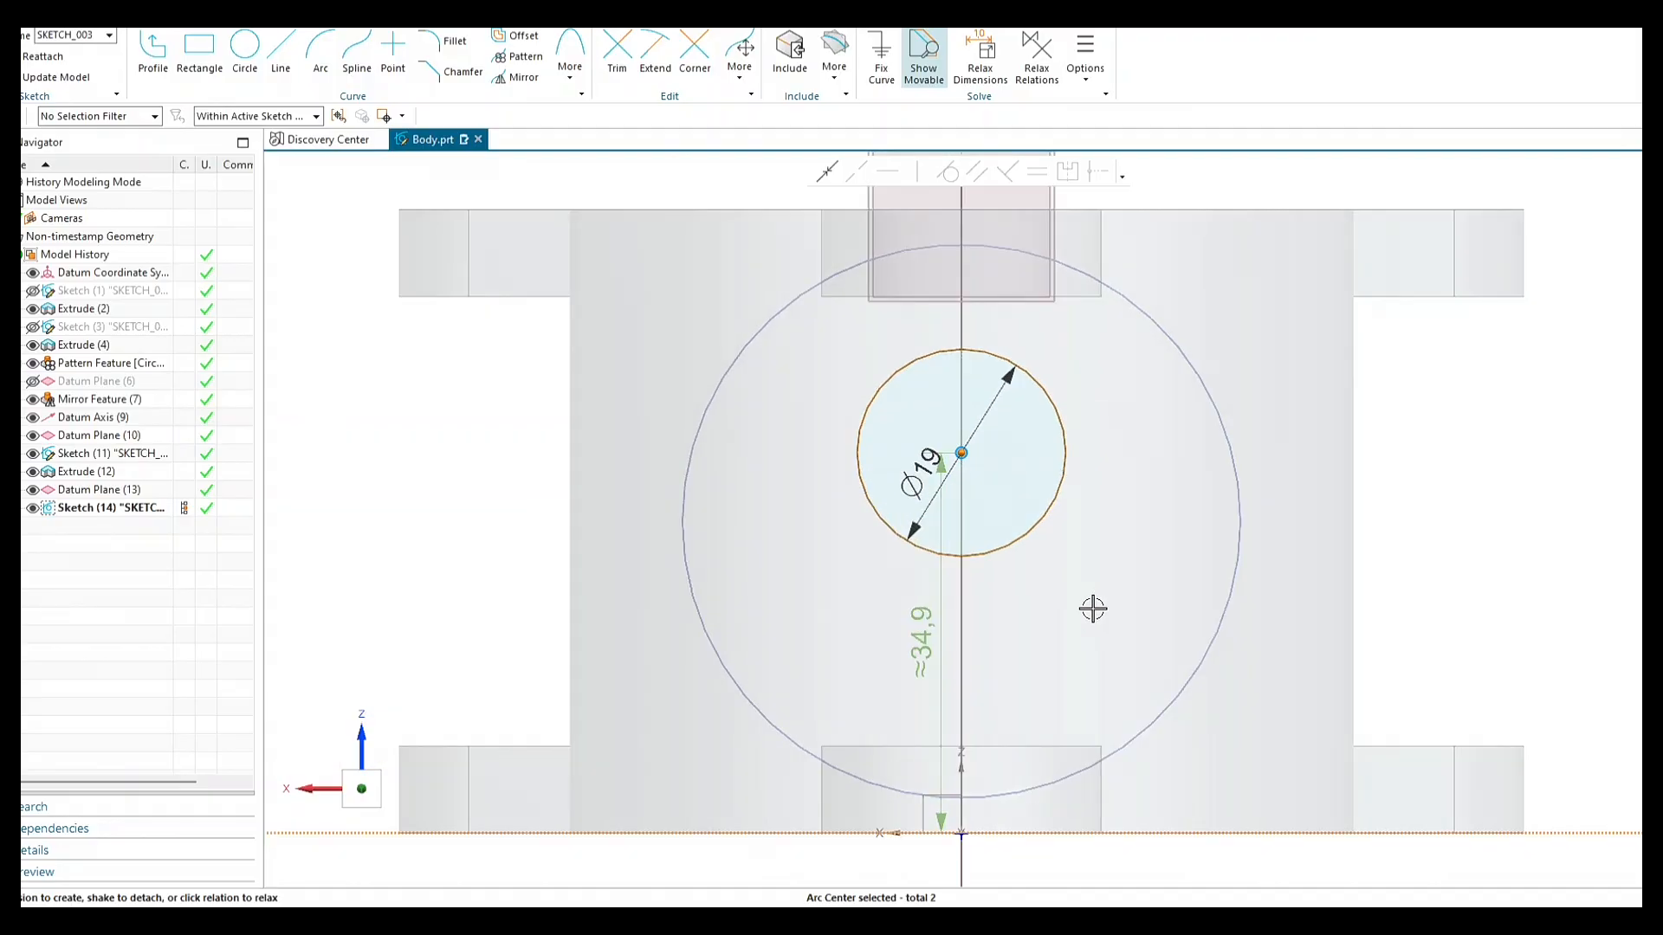
pyautogui.press('Escape')
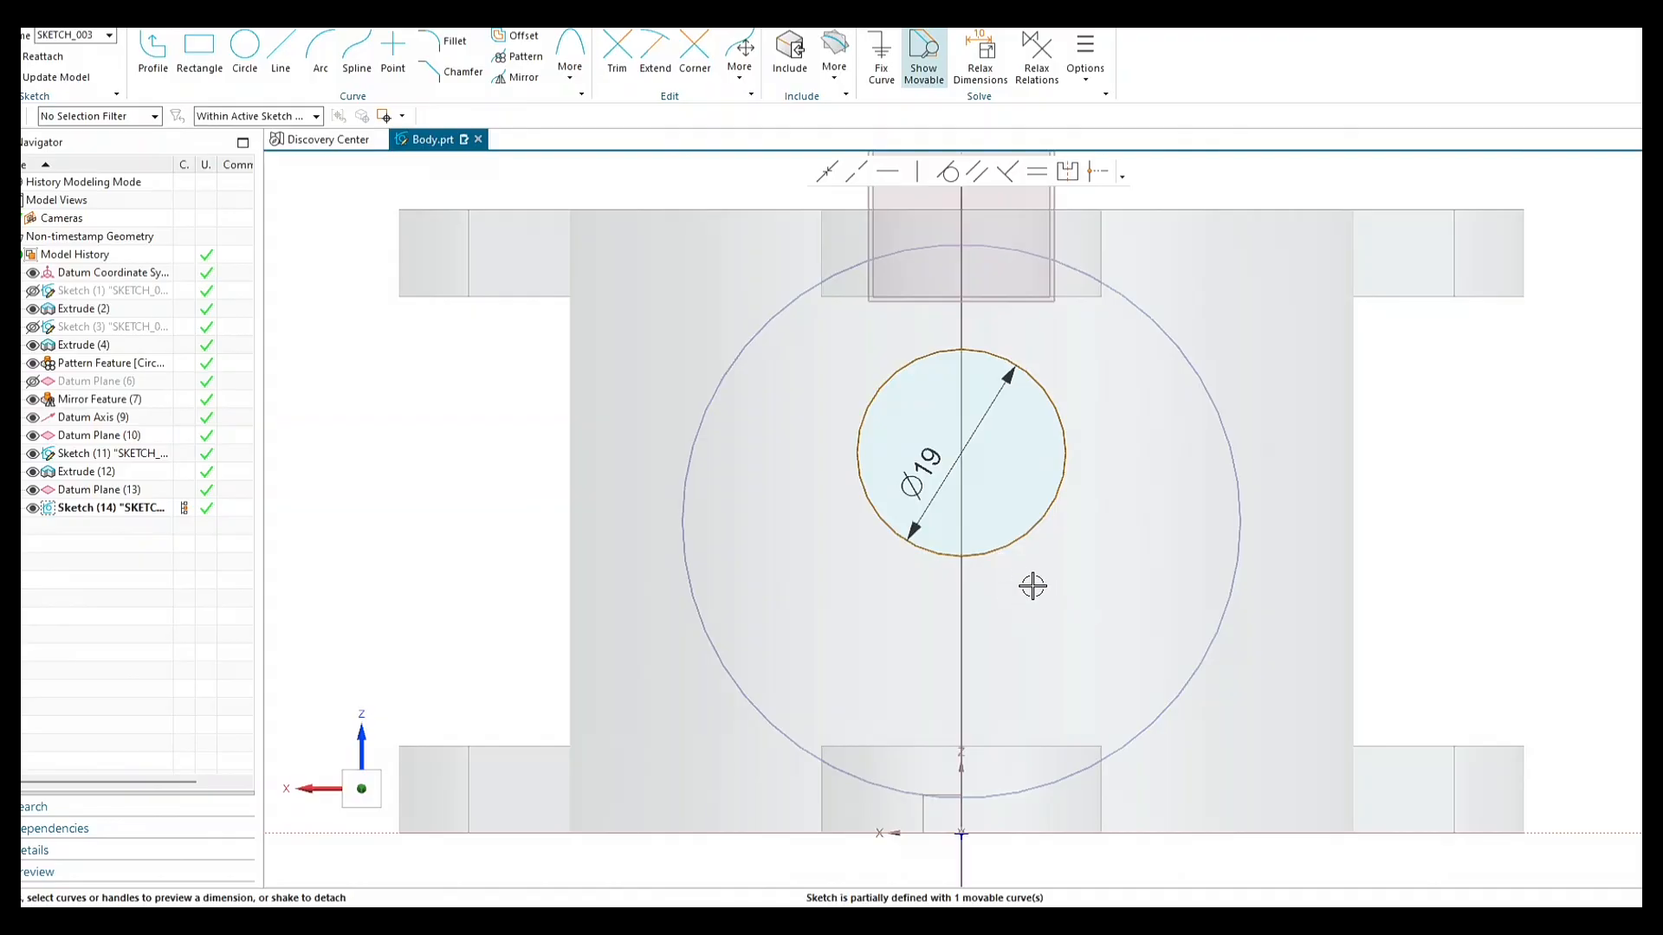
# Add a vertical dimension between the circle's centre and the sketch origin, and place it clear of the body.
pyautogui.click(1046, 507)
pyautogui.click(962, 453)
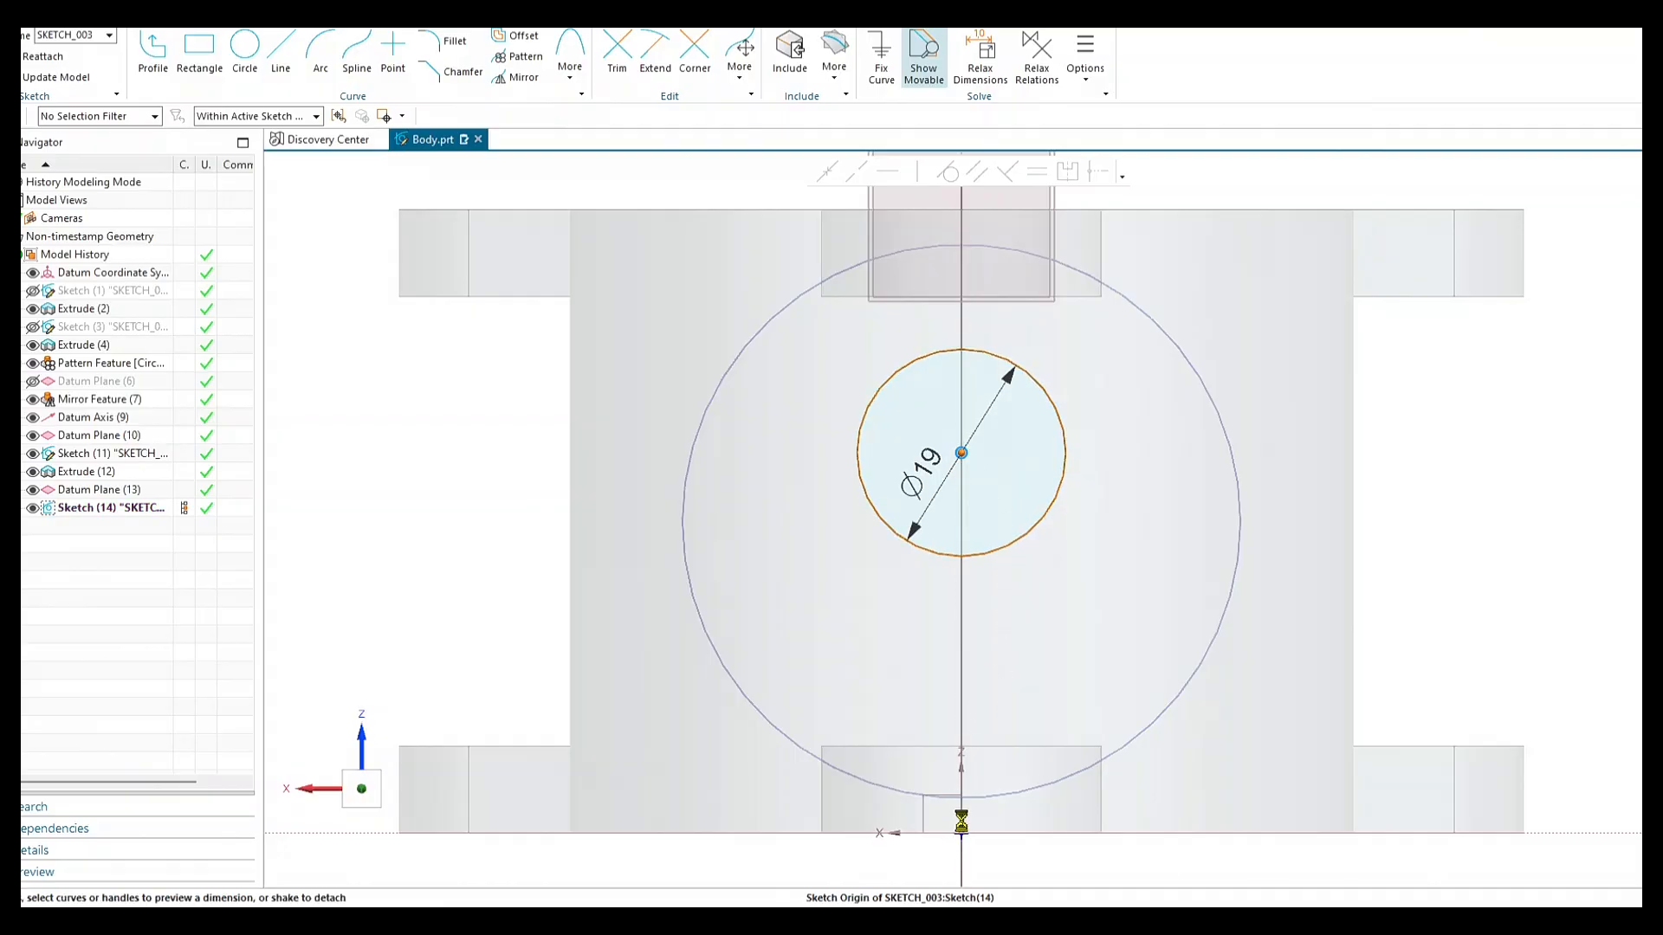
pyautogui.click(962, 821)
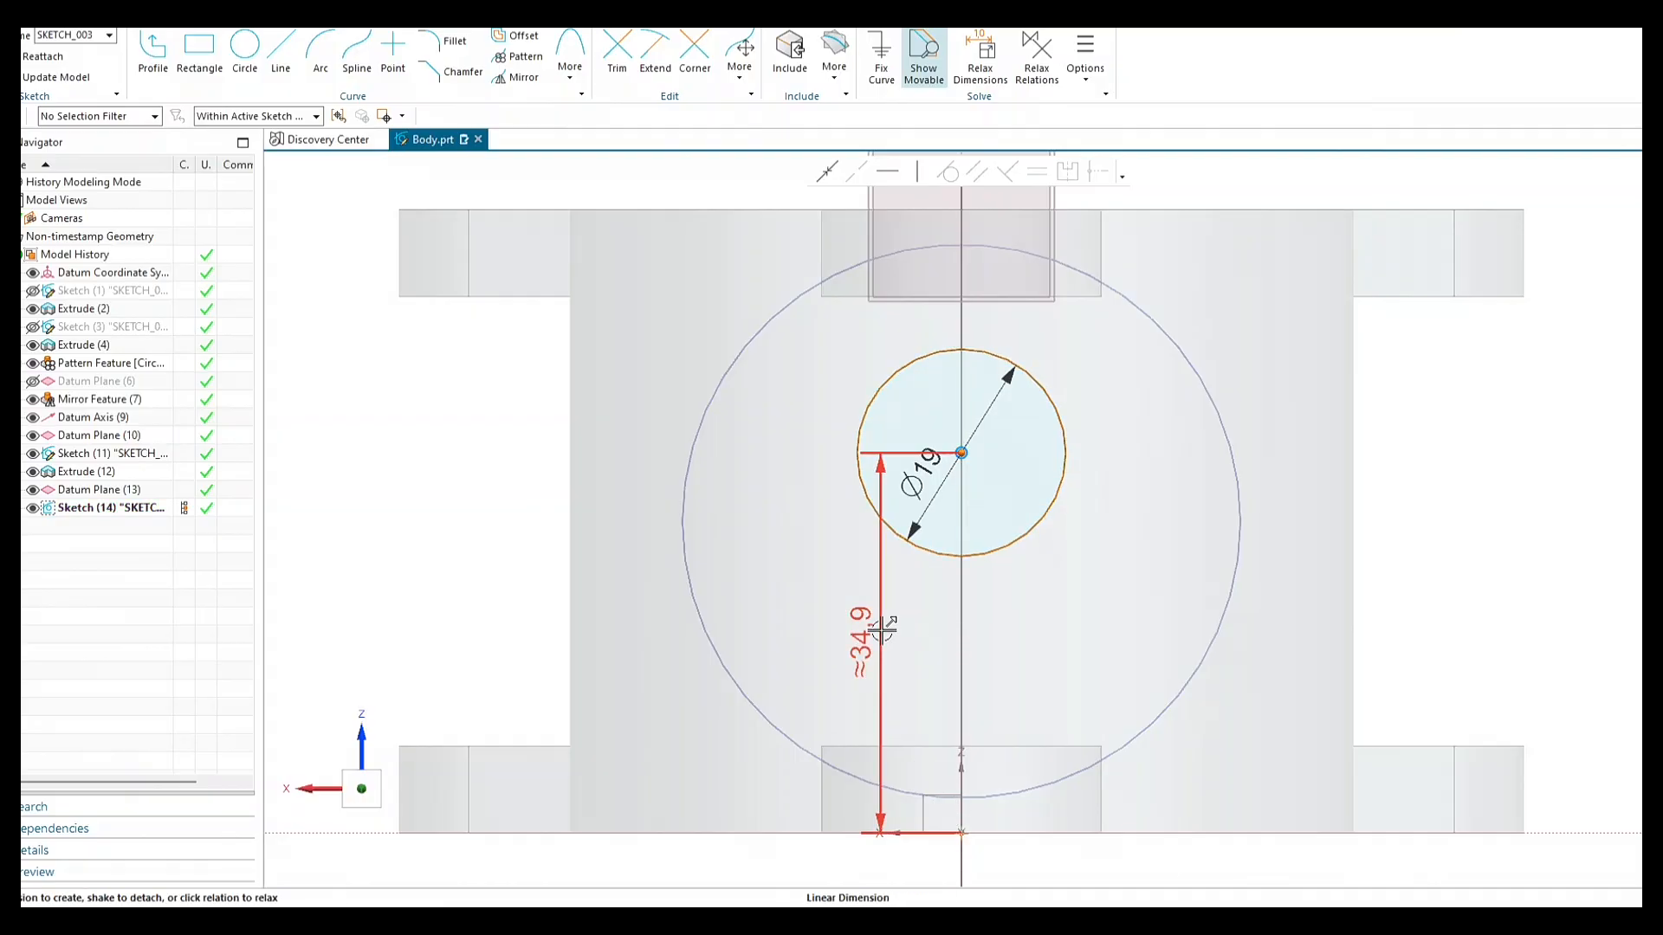
pyautogui.click(826, 631)
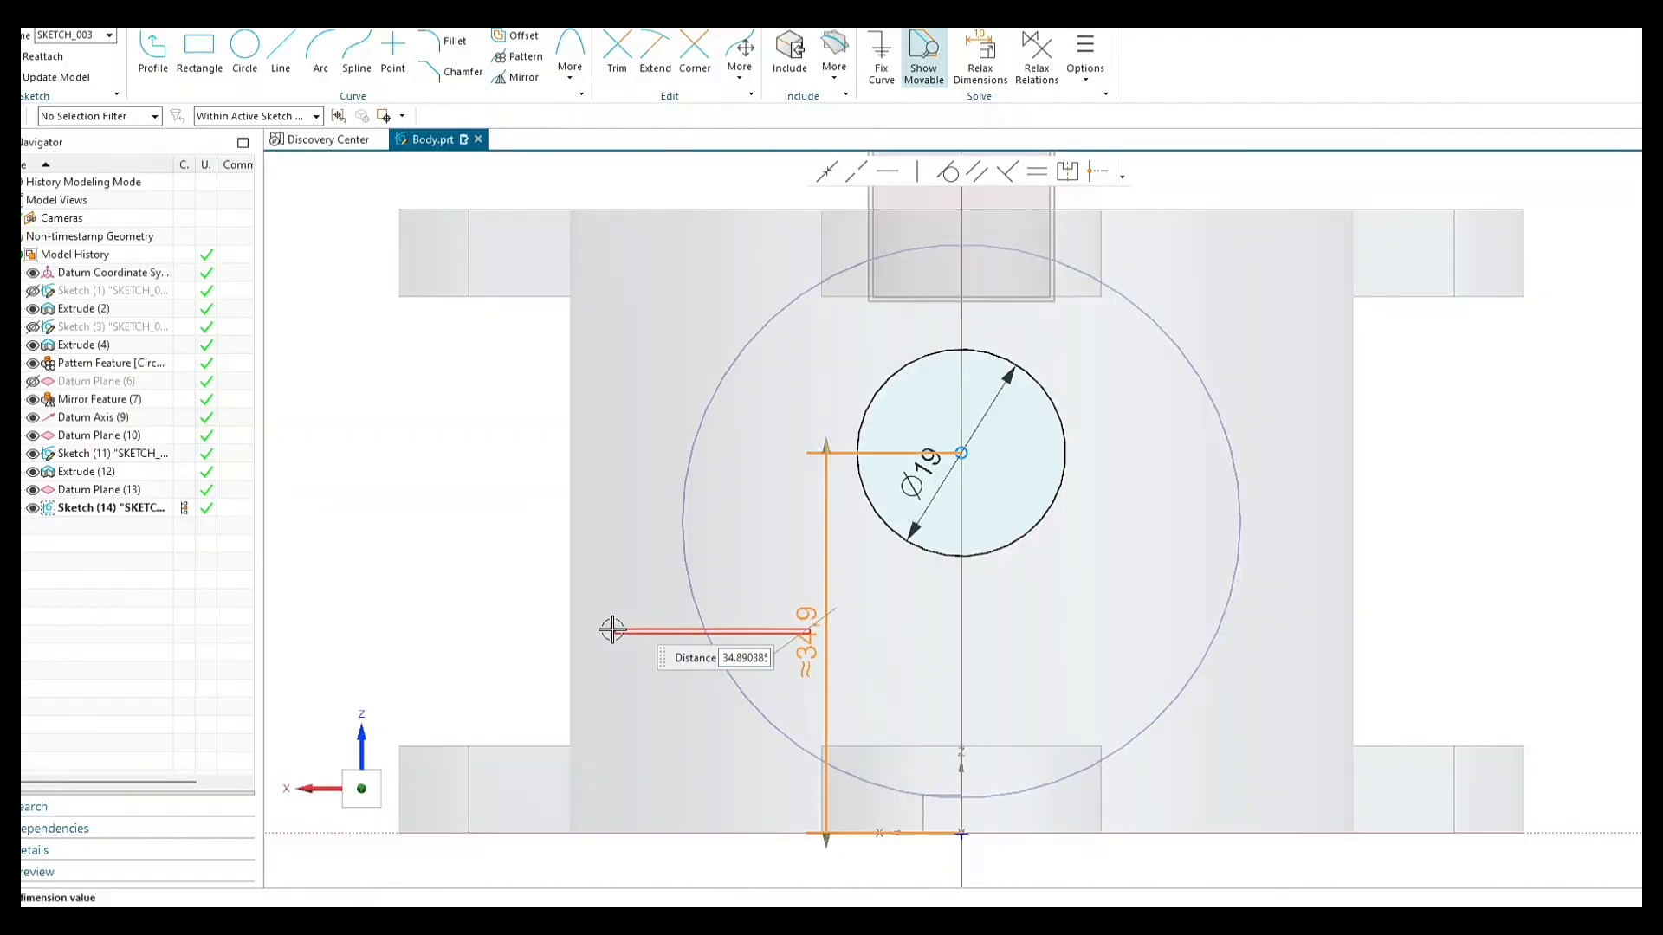
pyautogui.click(825, 619)
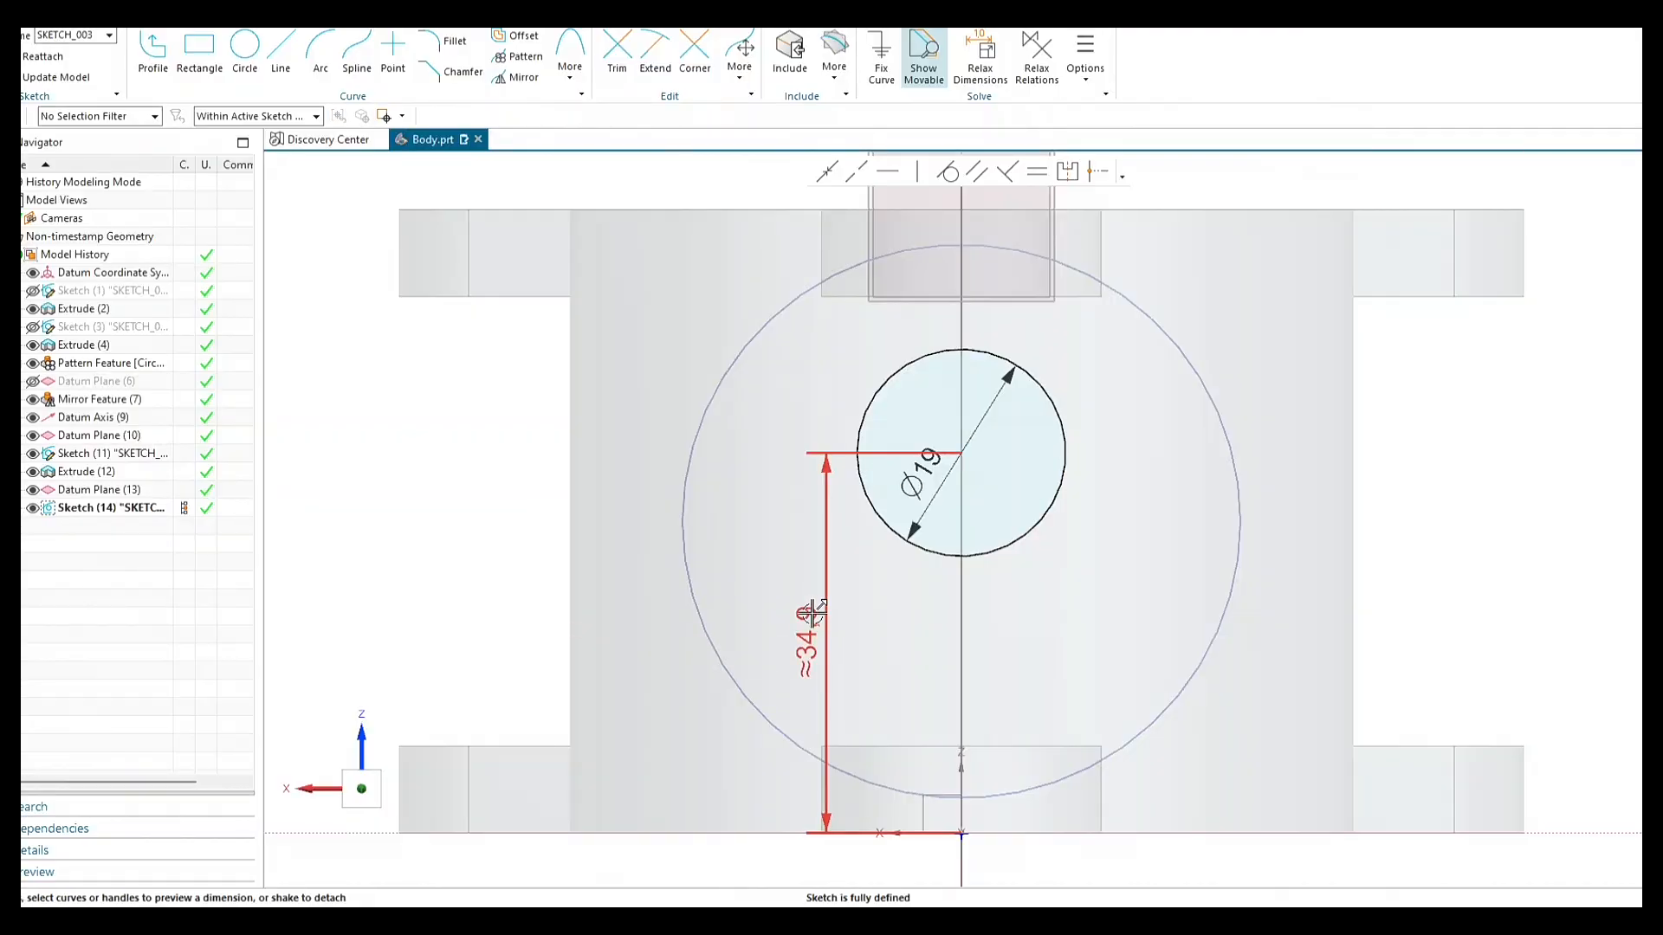
pyautogui.moveTo(812, 613); pyautogui.dragTo(523, 635)
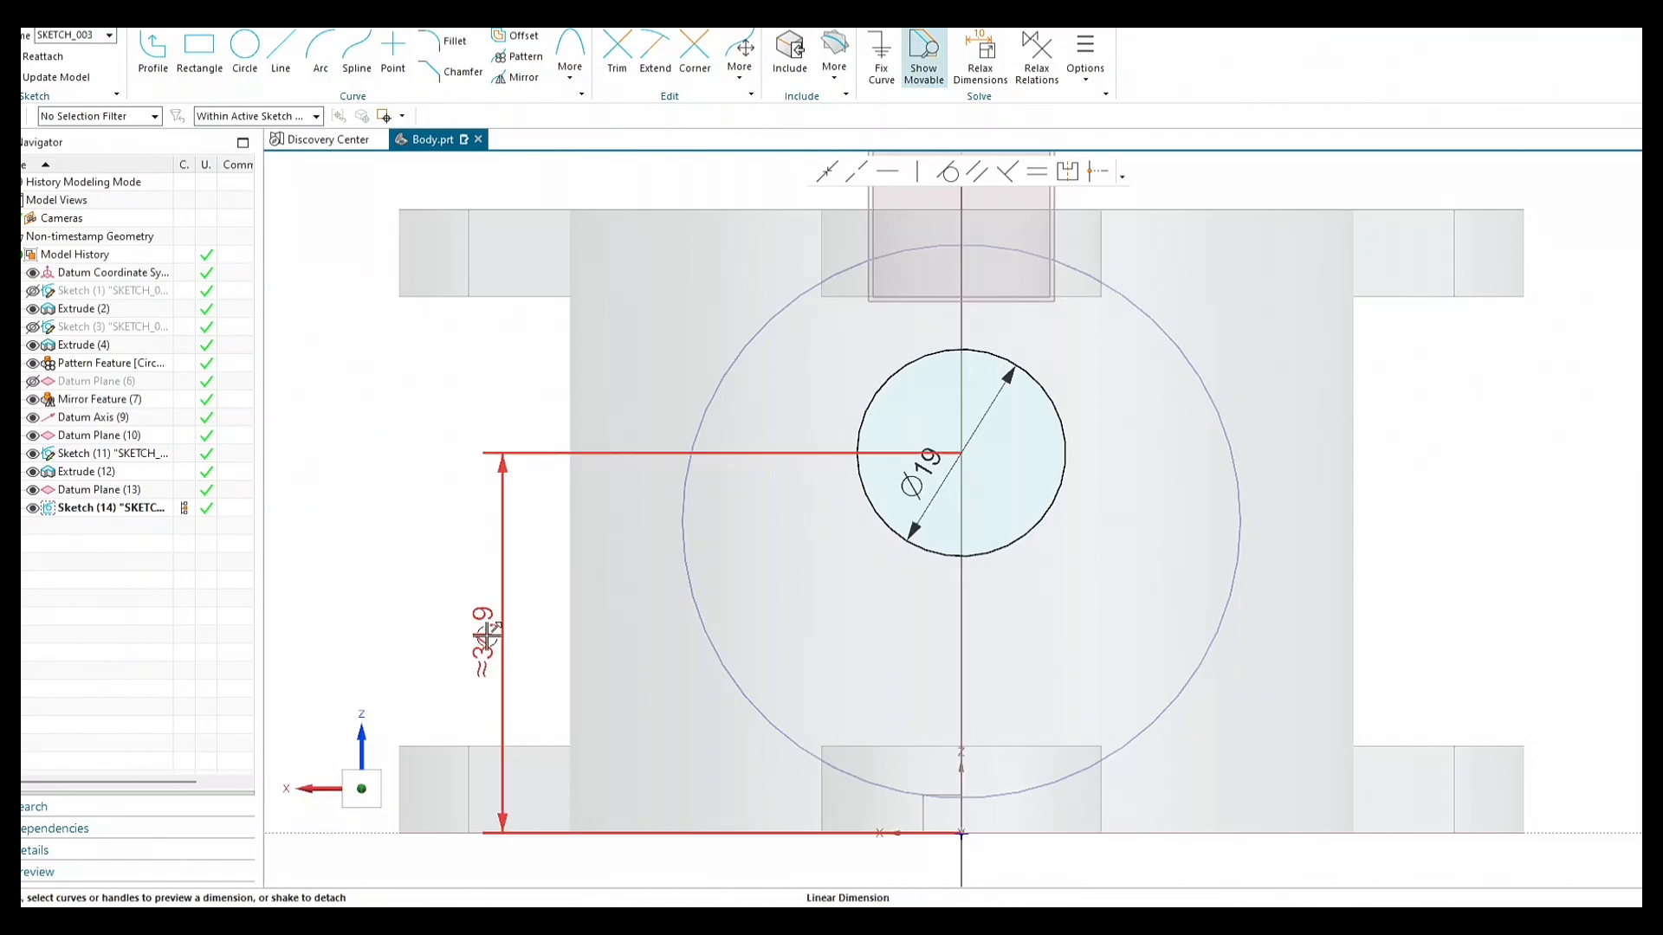
pyautogui.moveTo(483, 638); pyautogui.dragTo(481, 648)
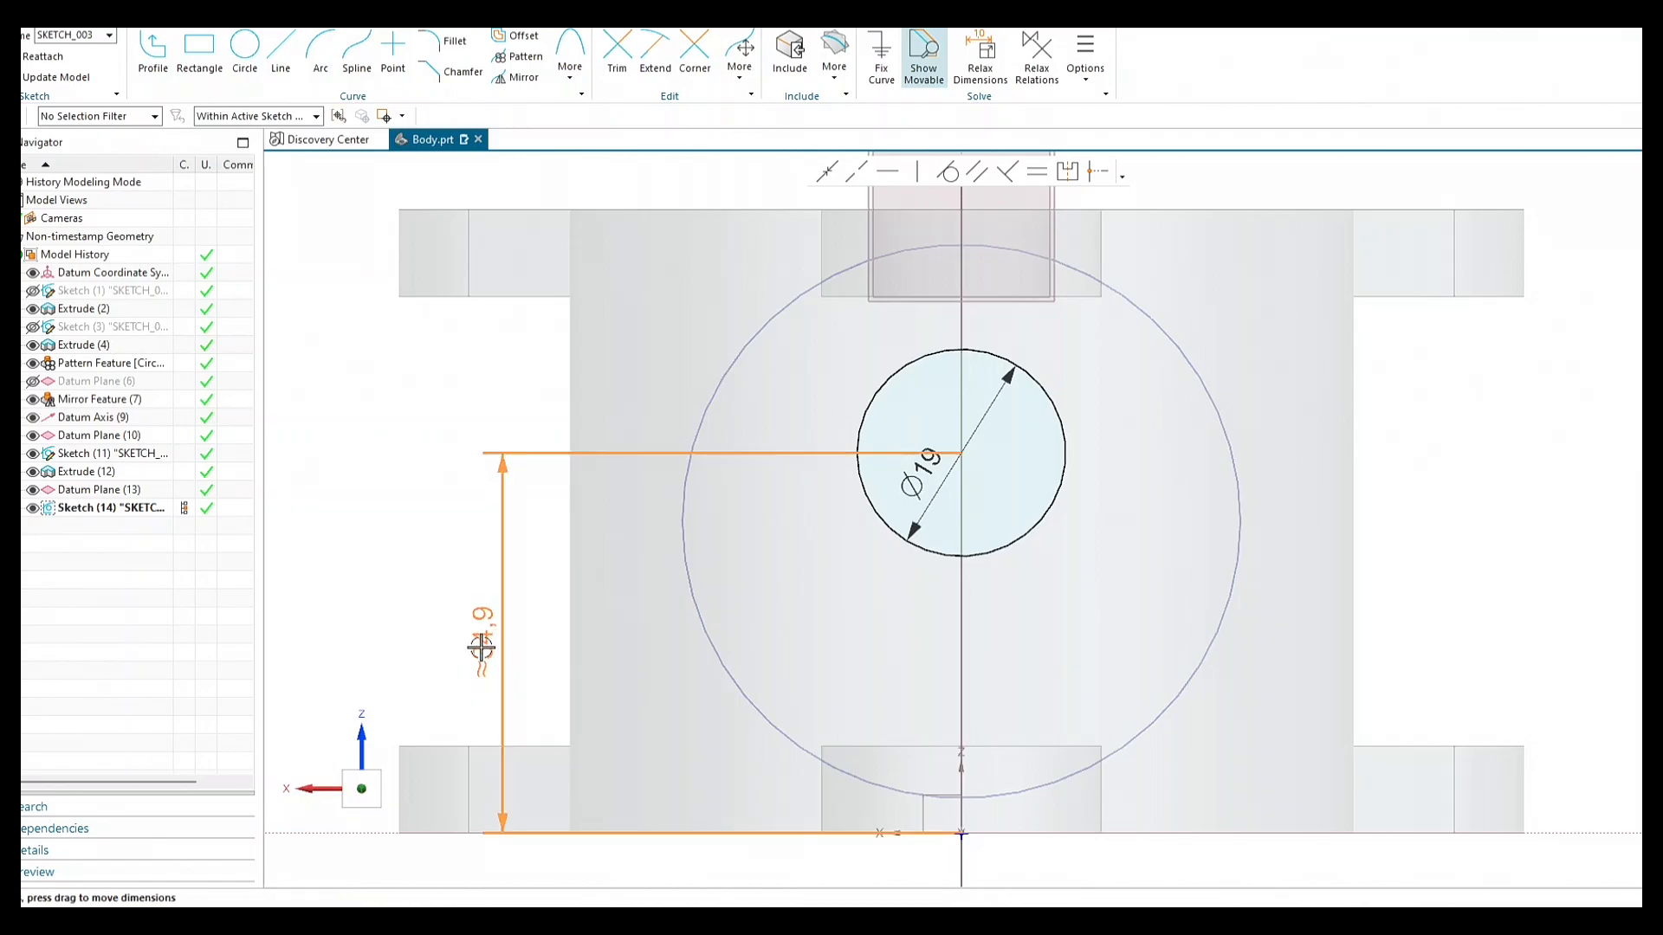
# Set the vertical distance from the sketch origin to the circle's centre to 28.6 mm.
pyautogui.doubleClick(481, 647)
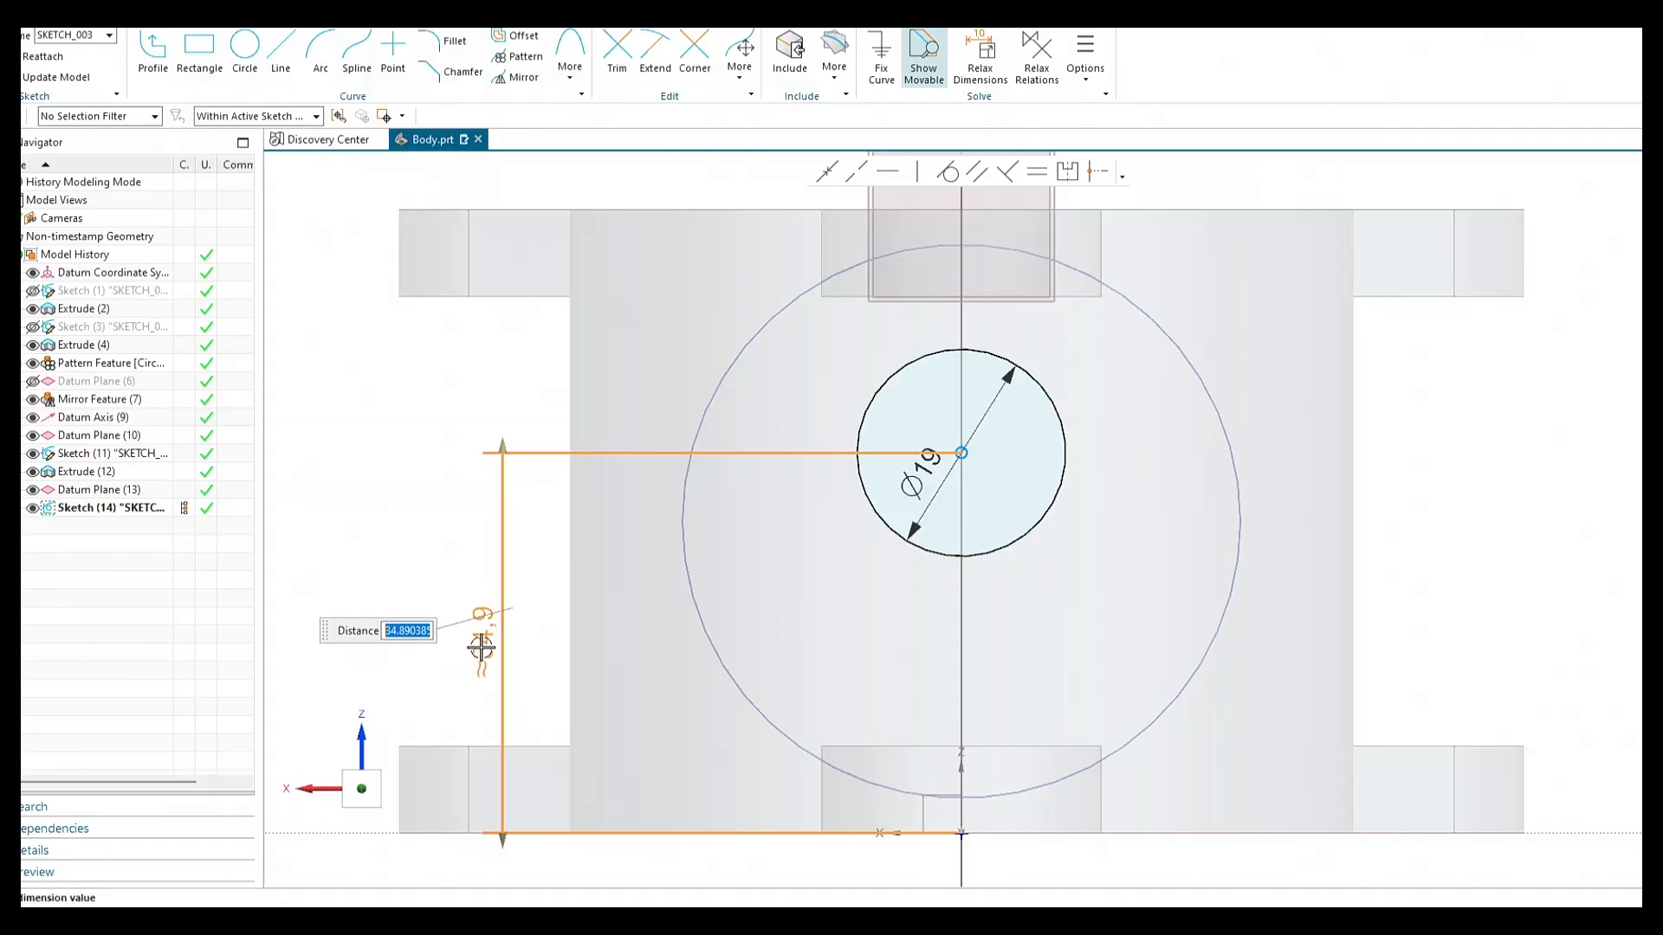
pyautogui.write('28.6')
pyautogui.press('Return')
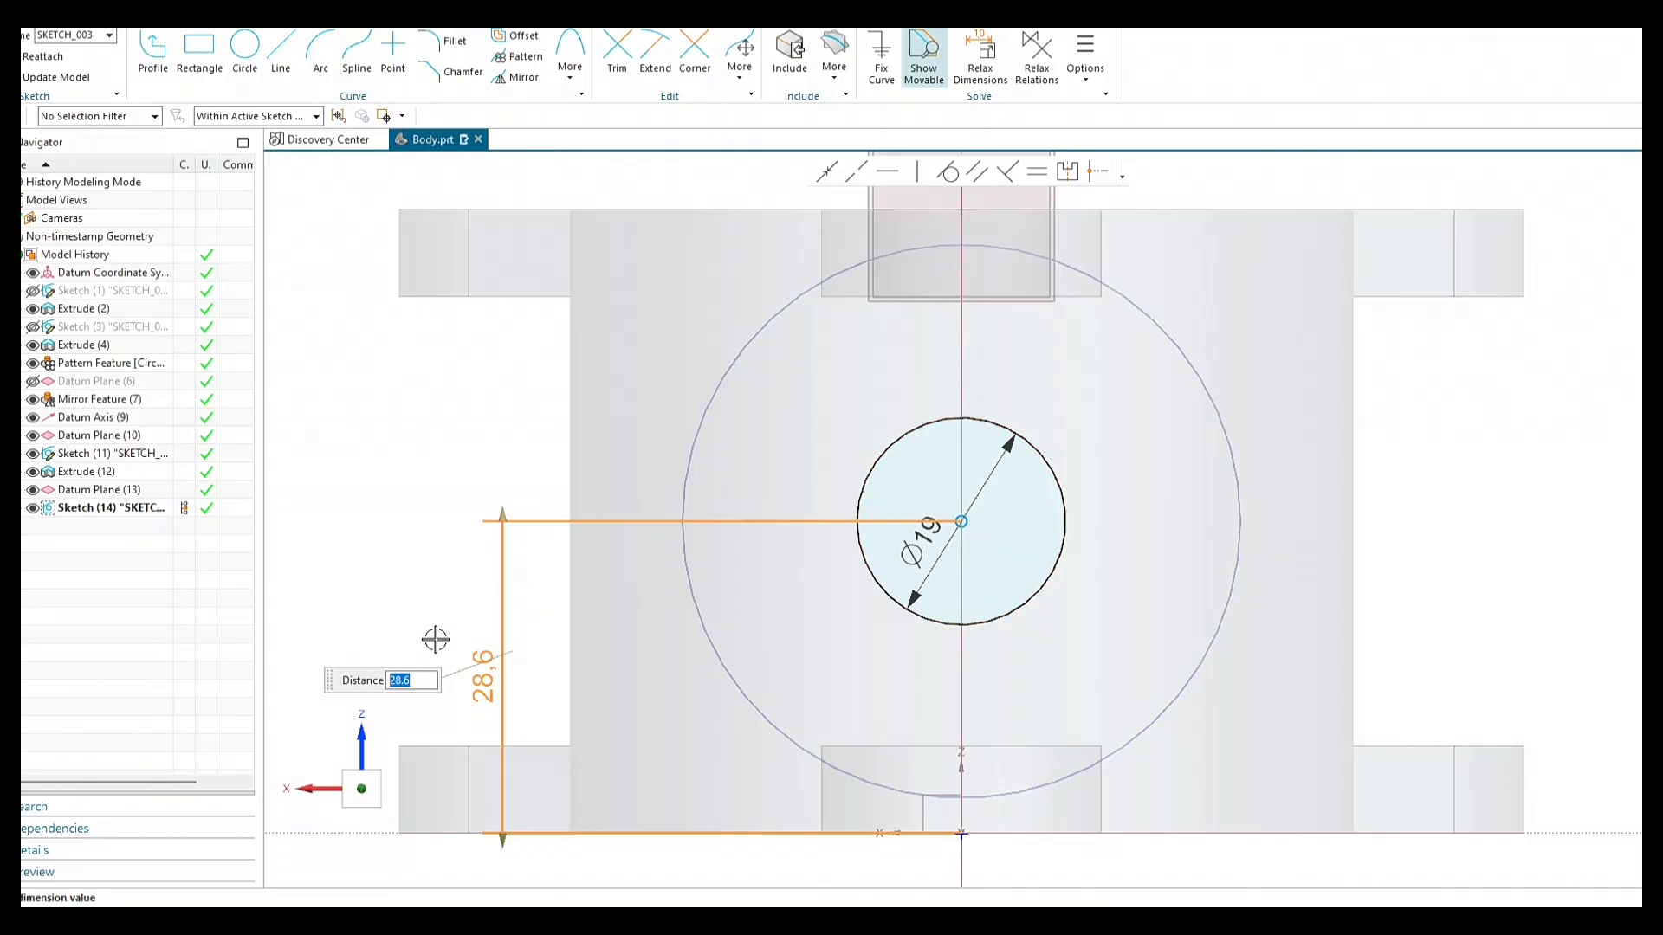
pyautogui.press('Return')
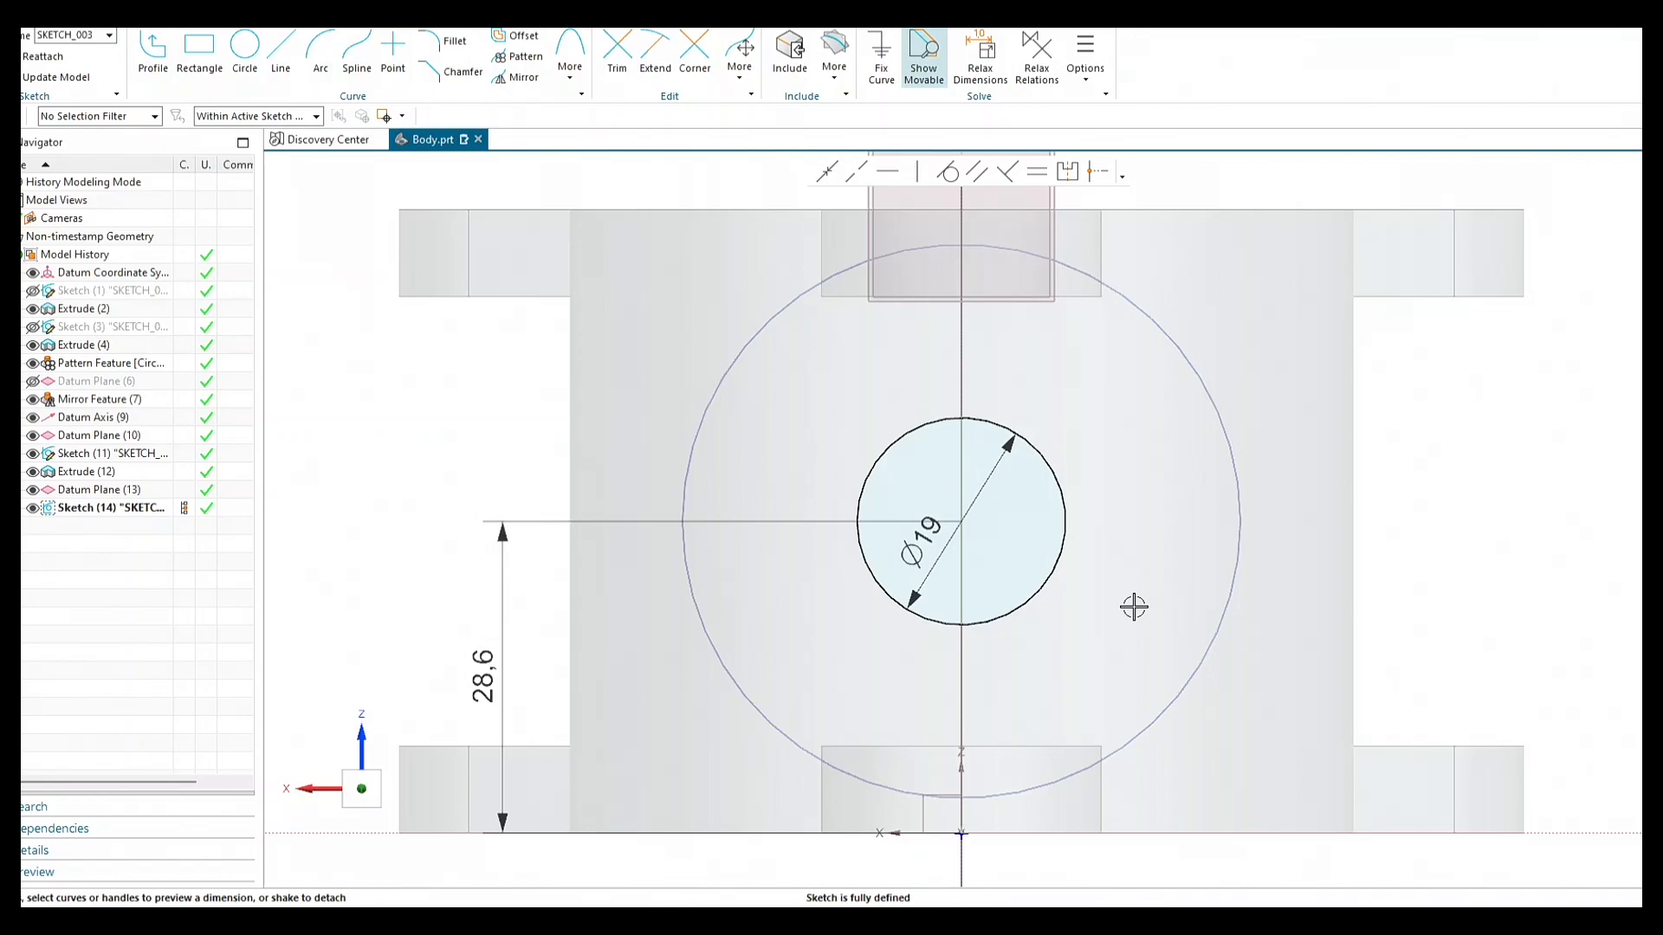
pyautogui.scroll(-3, 1202, 629)
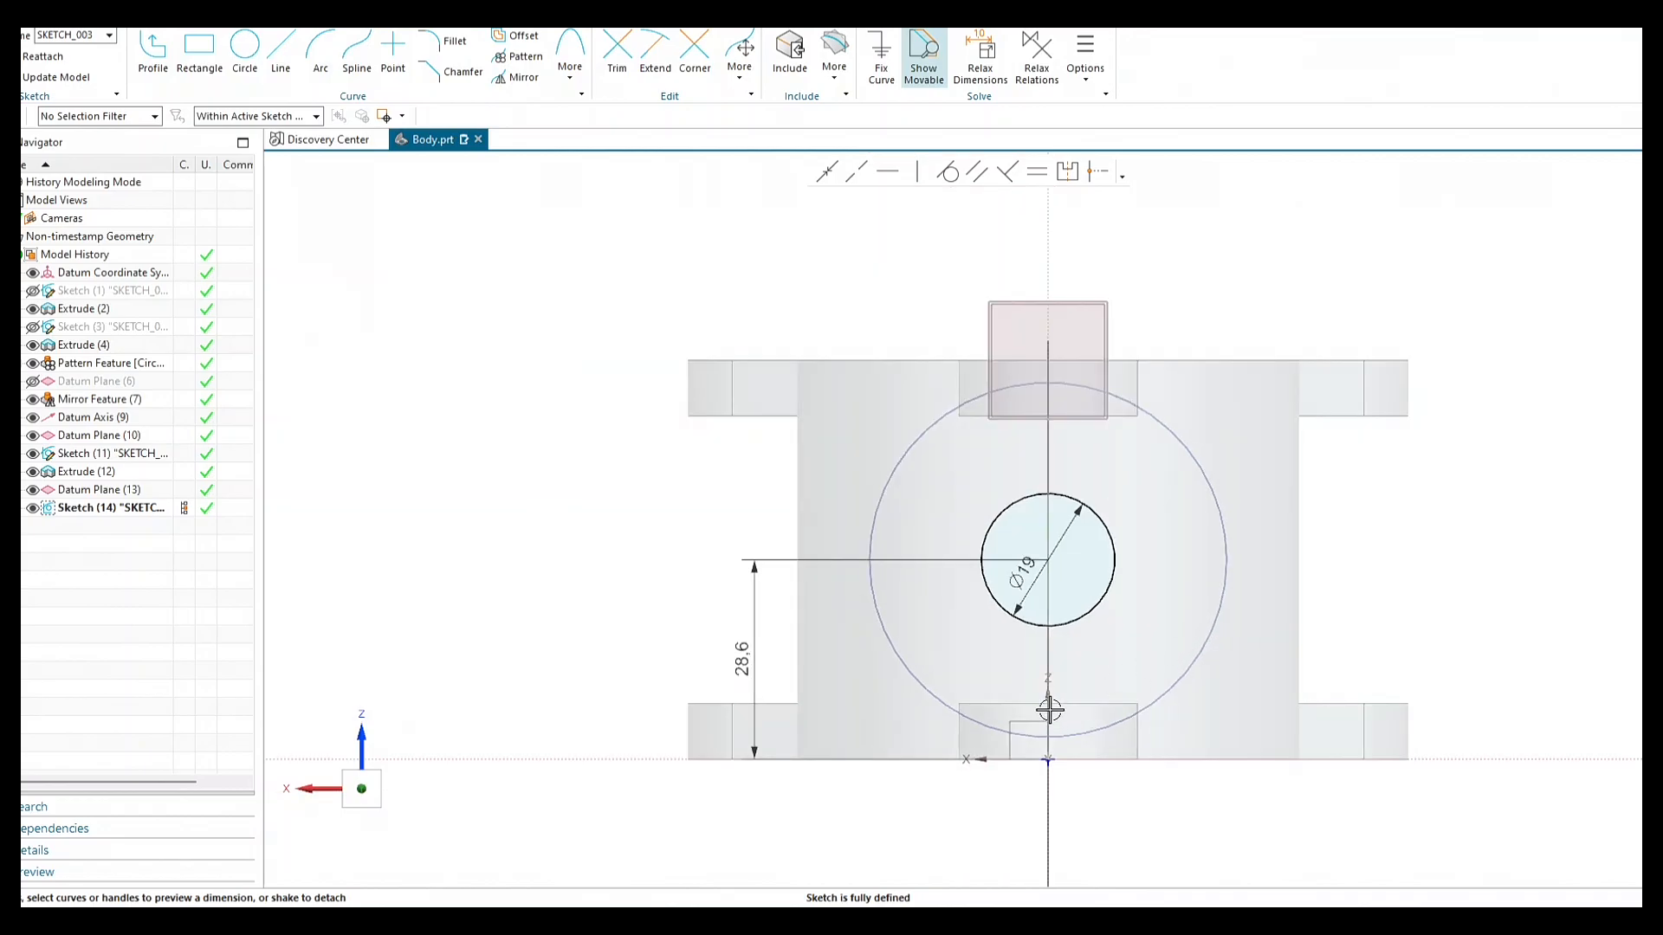
# Check the 19 mm circle's position relative to the body and finish the sketch.
pyautogui.moveTo(664, 634); pyautogui.dragTo(762, 668, button='middle')
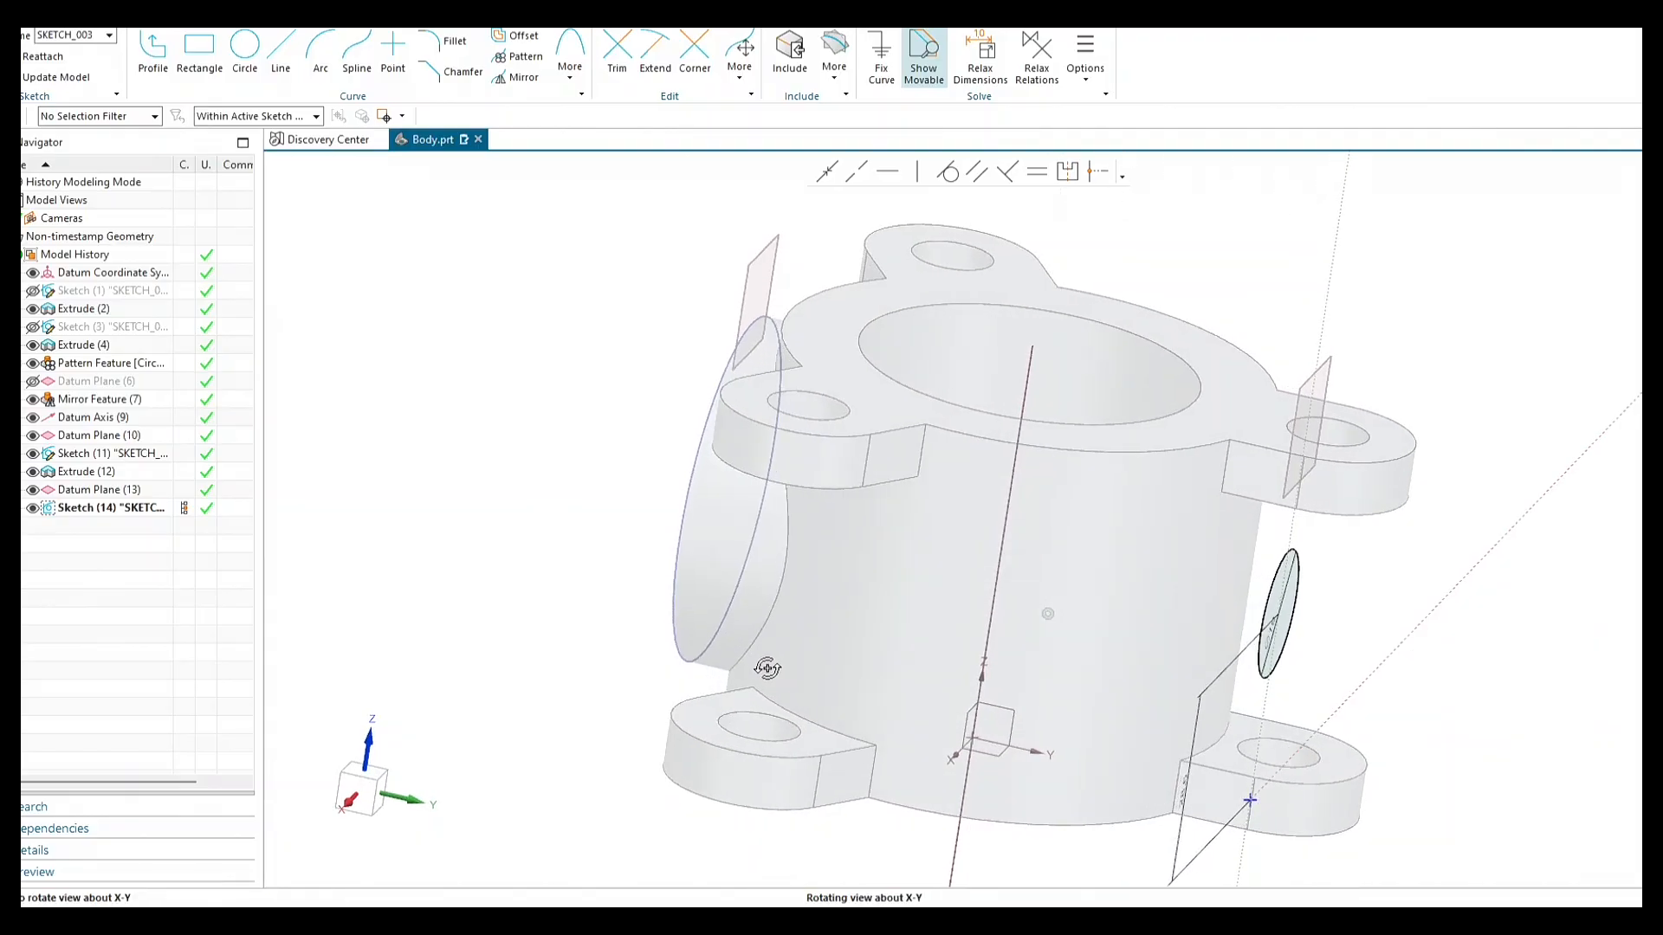
pyautogui.scroll(3, 1284, 633)
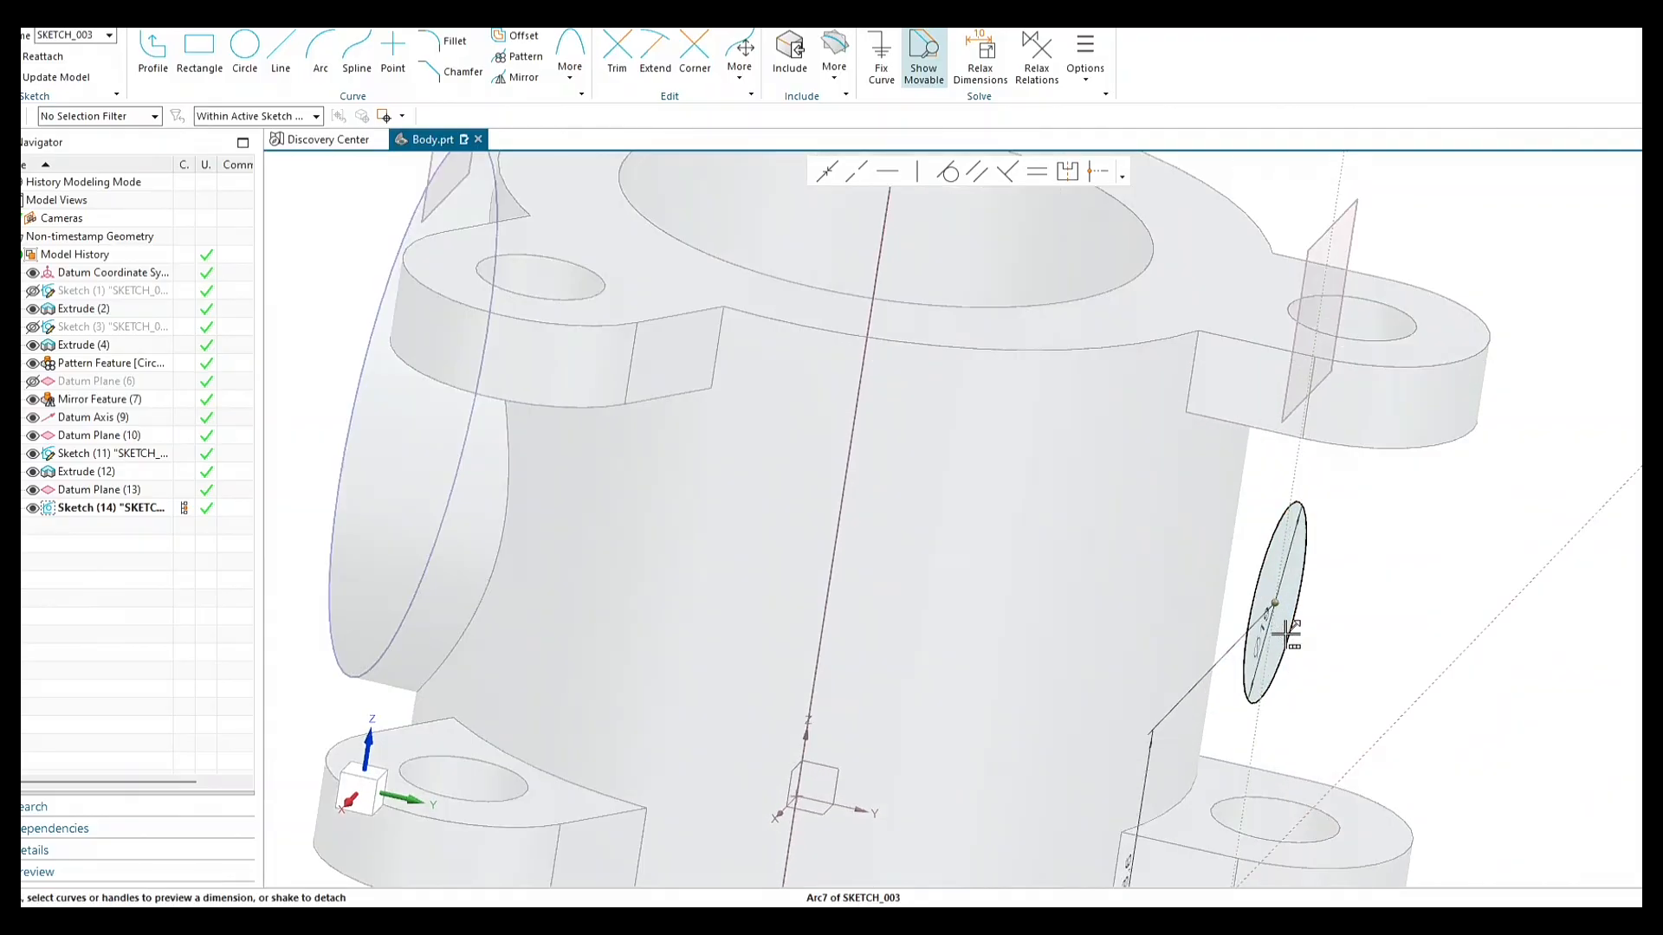
pyautogui.scroll(-3, 1286, 635)
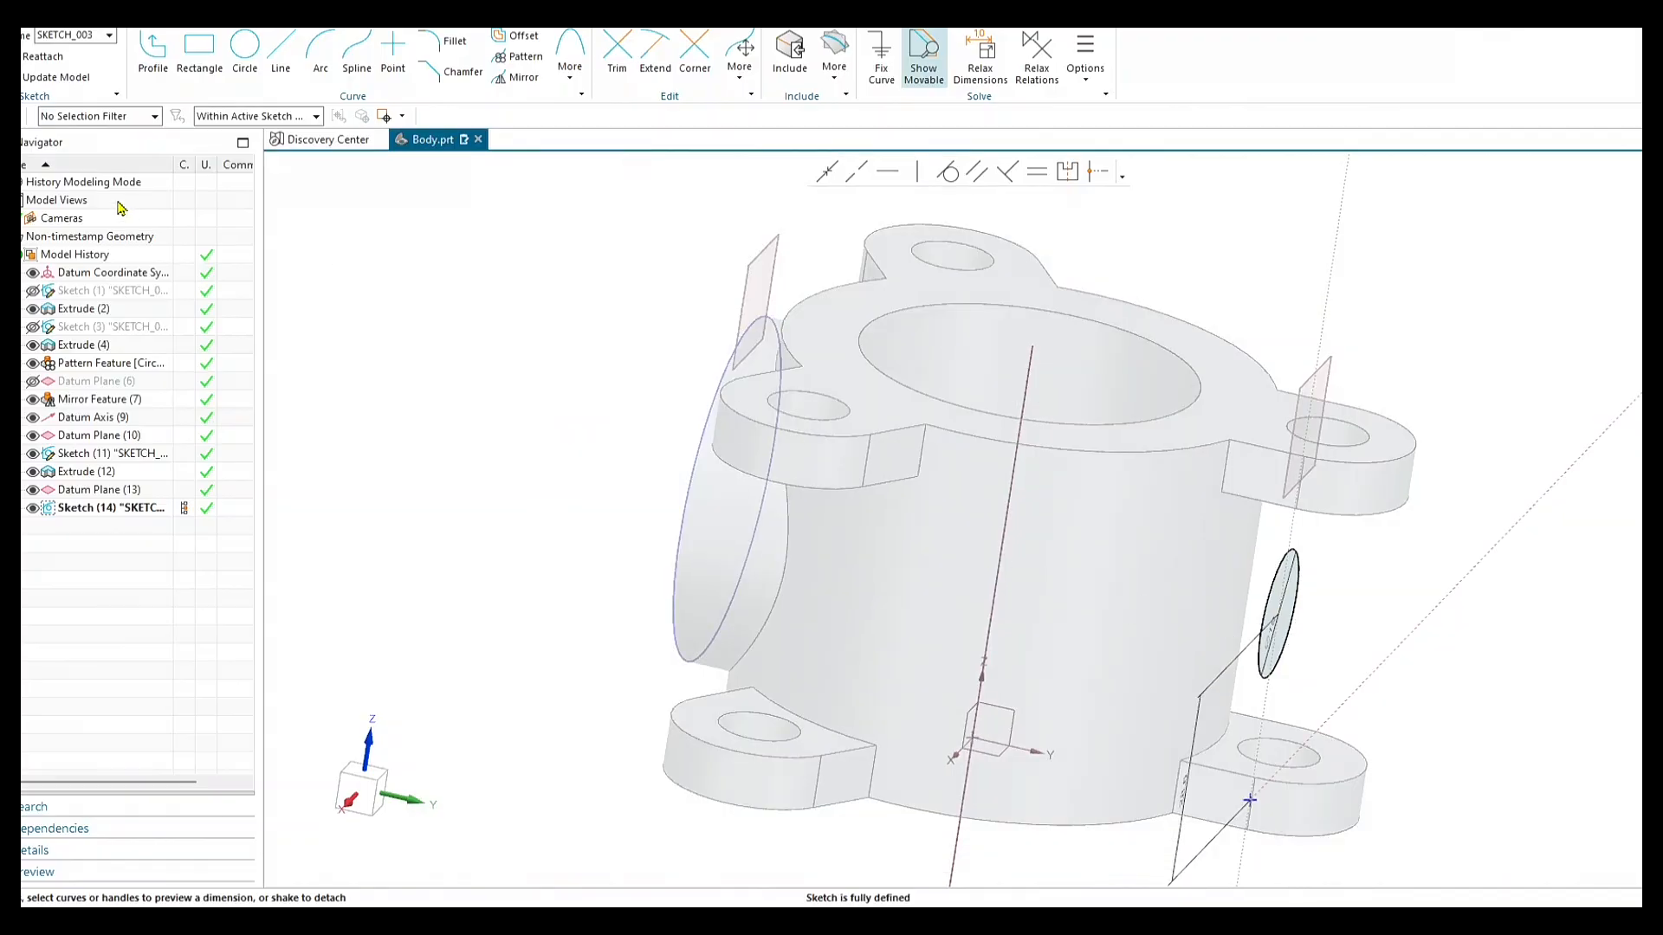
pyautogui.click(7, 59)
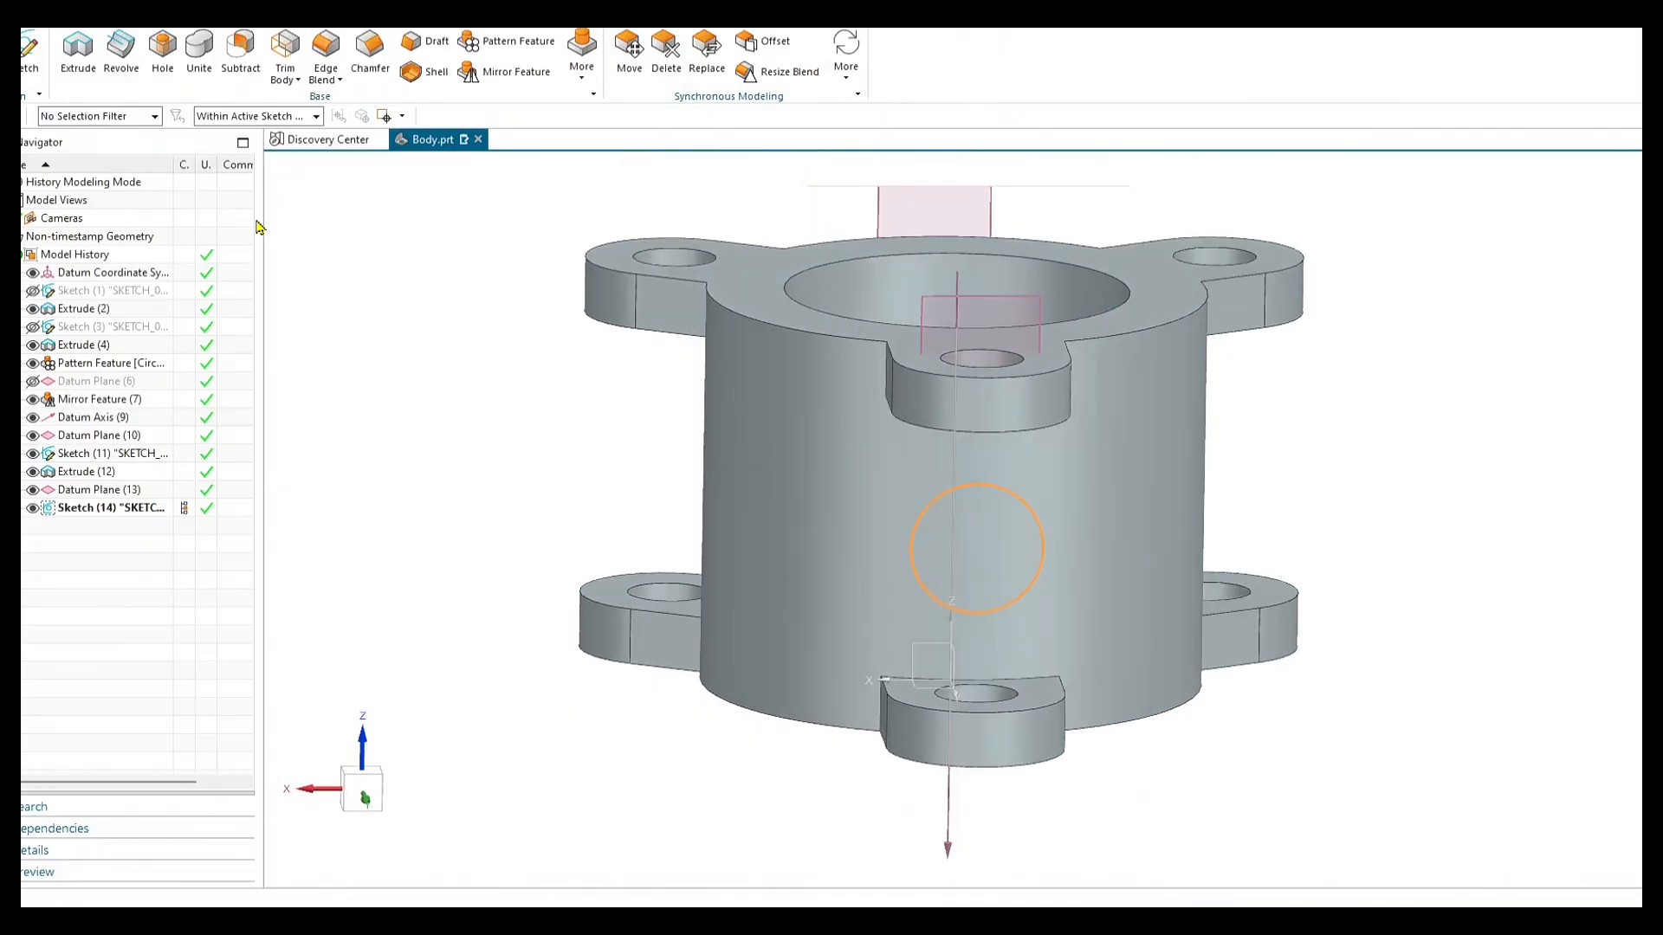
# Set up an extrusion of the 19 mm circle, reversed towards the body and ending at Until Next.
pyautogui.moveTo(520, 427)
pyautogui.mouseDown(button='middle')
pyautogui.moveTo(555, 458)
pyautogui.moveTo(568, 433)
pyautogui.mouseUp(button='middle')
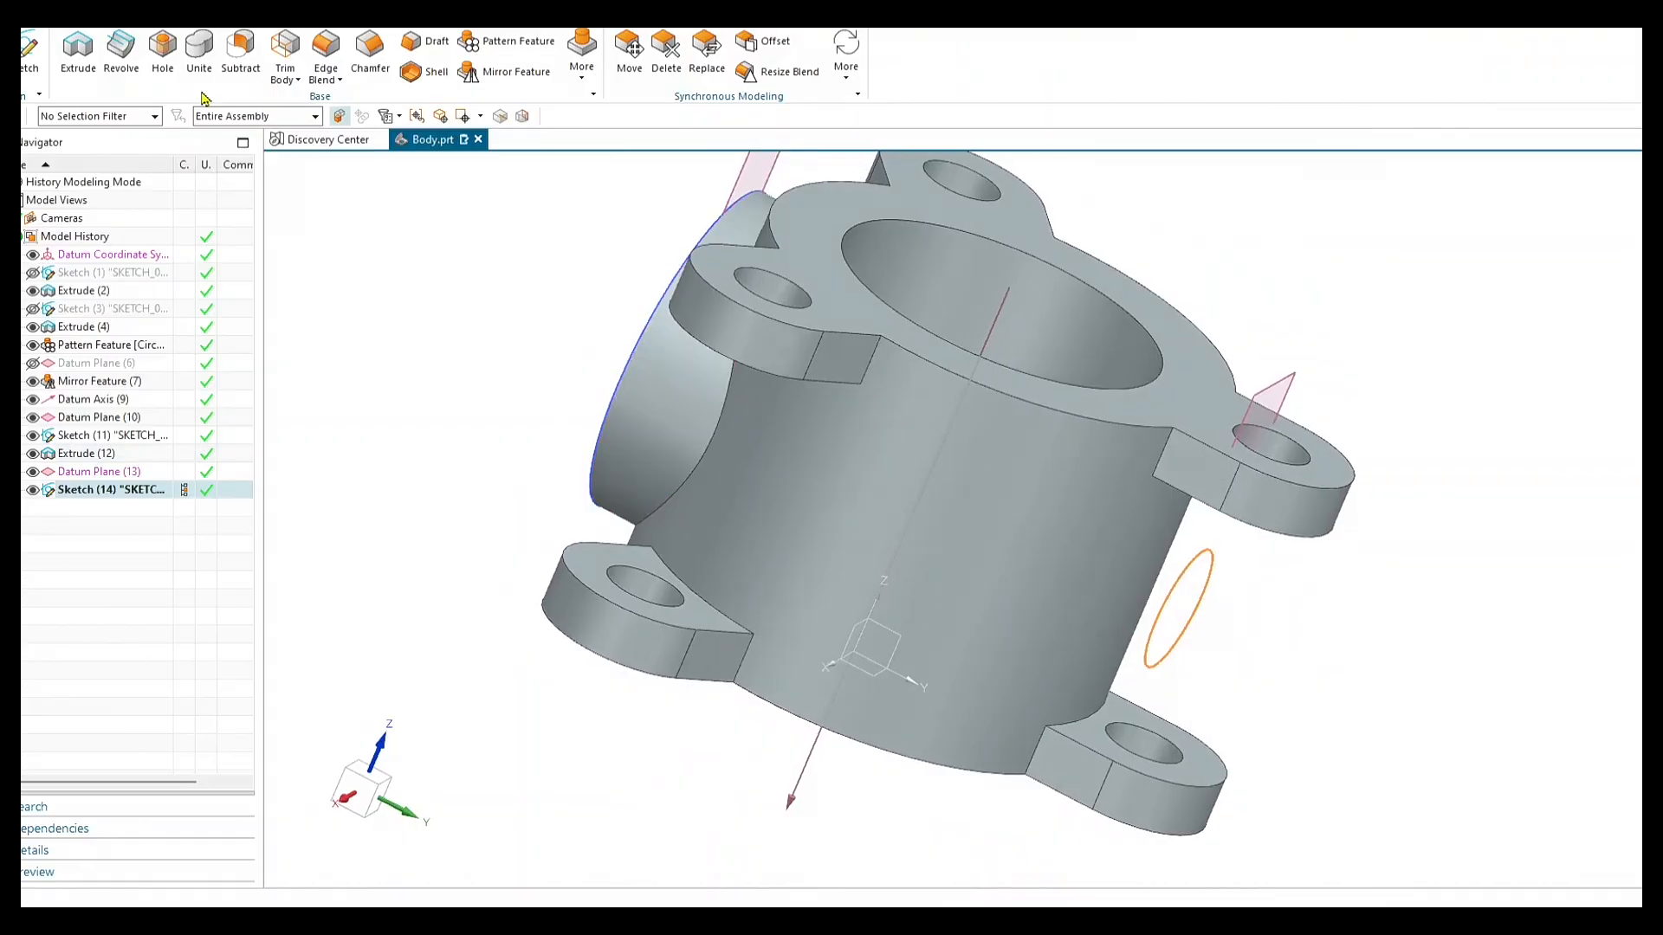
pyautogui.click(78, 47)
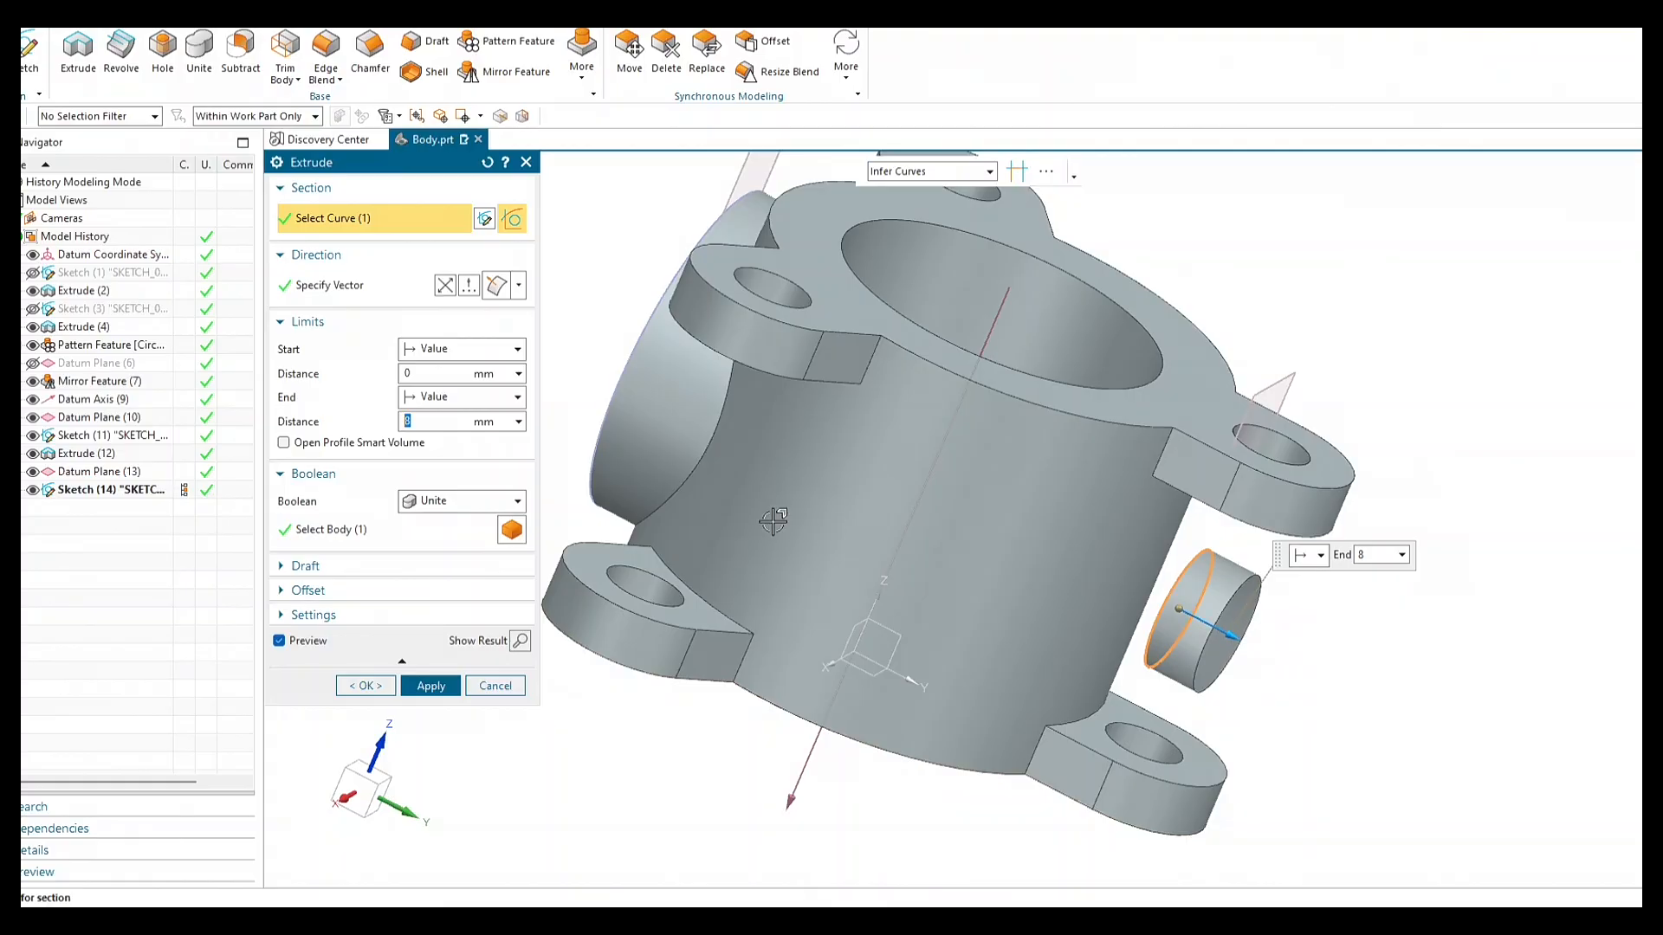
pyautogui.click(445, 285)
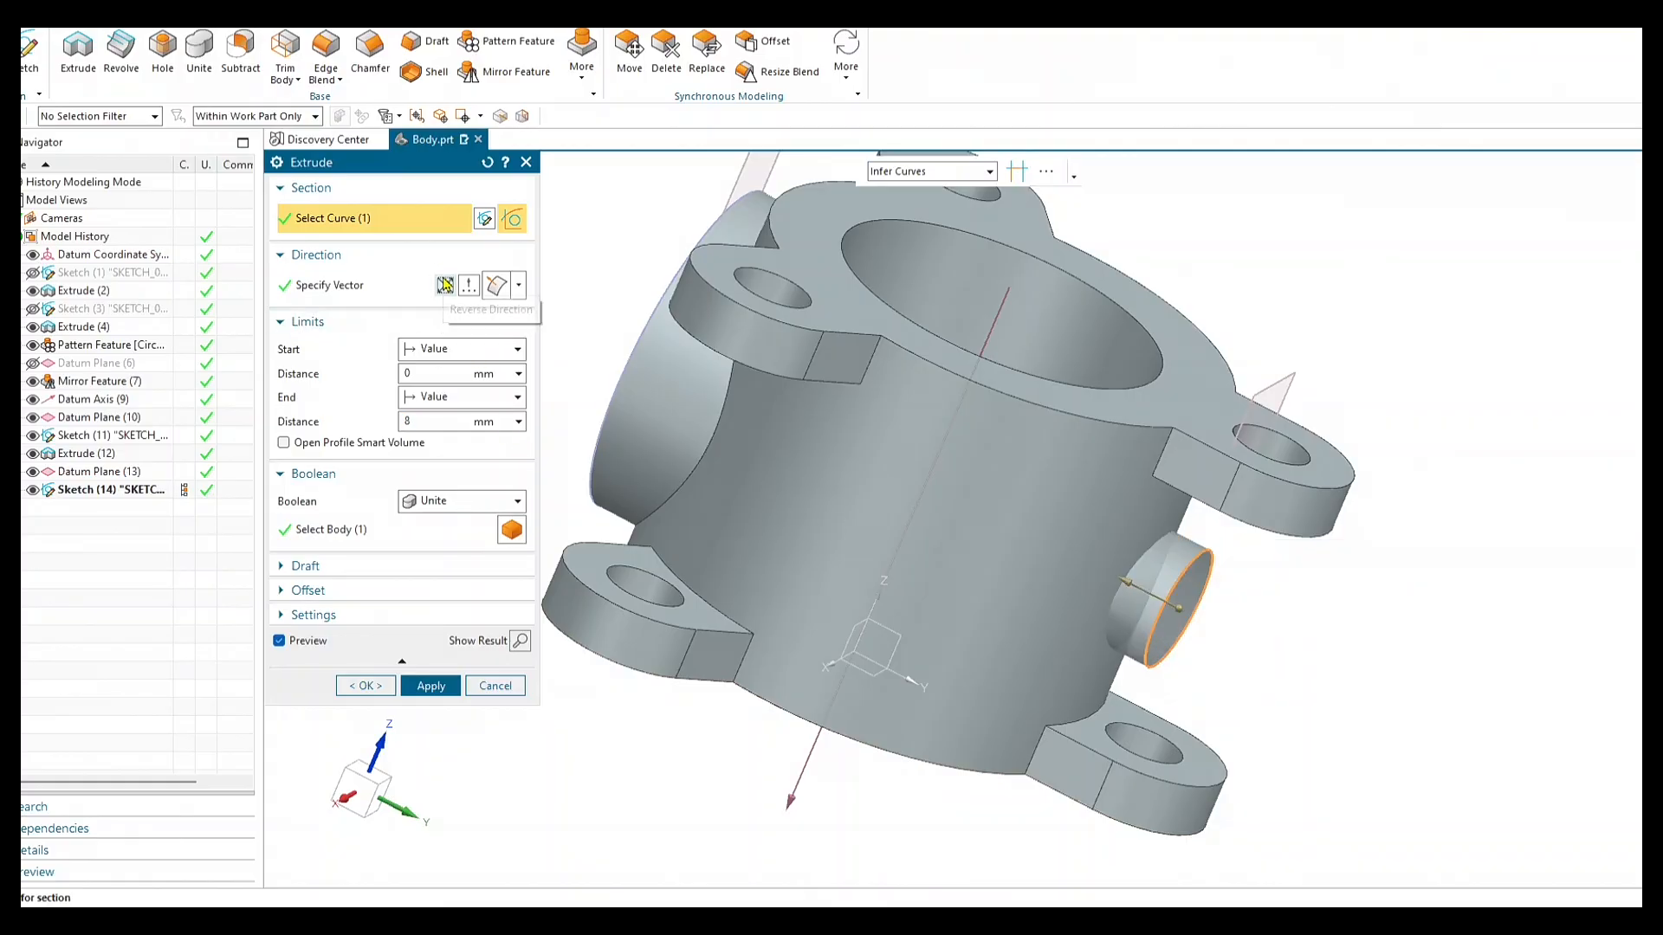
pyautogui.click(450, 398)
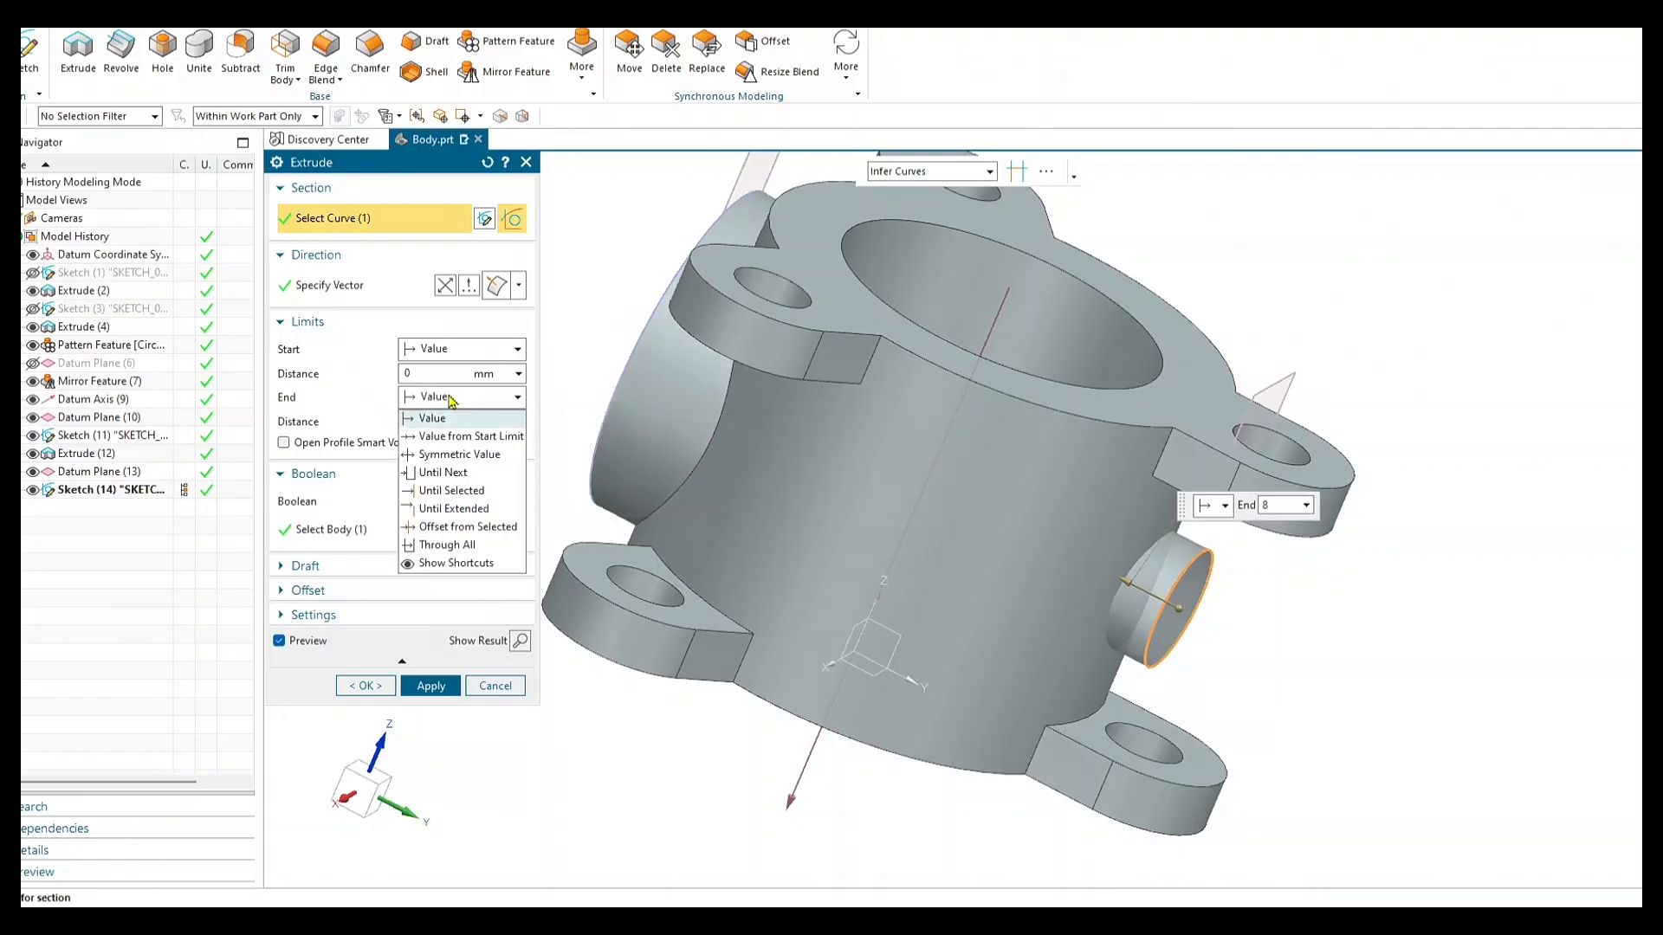
pyautogui.click(451, 474)
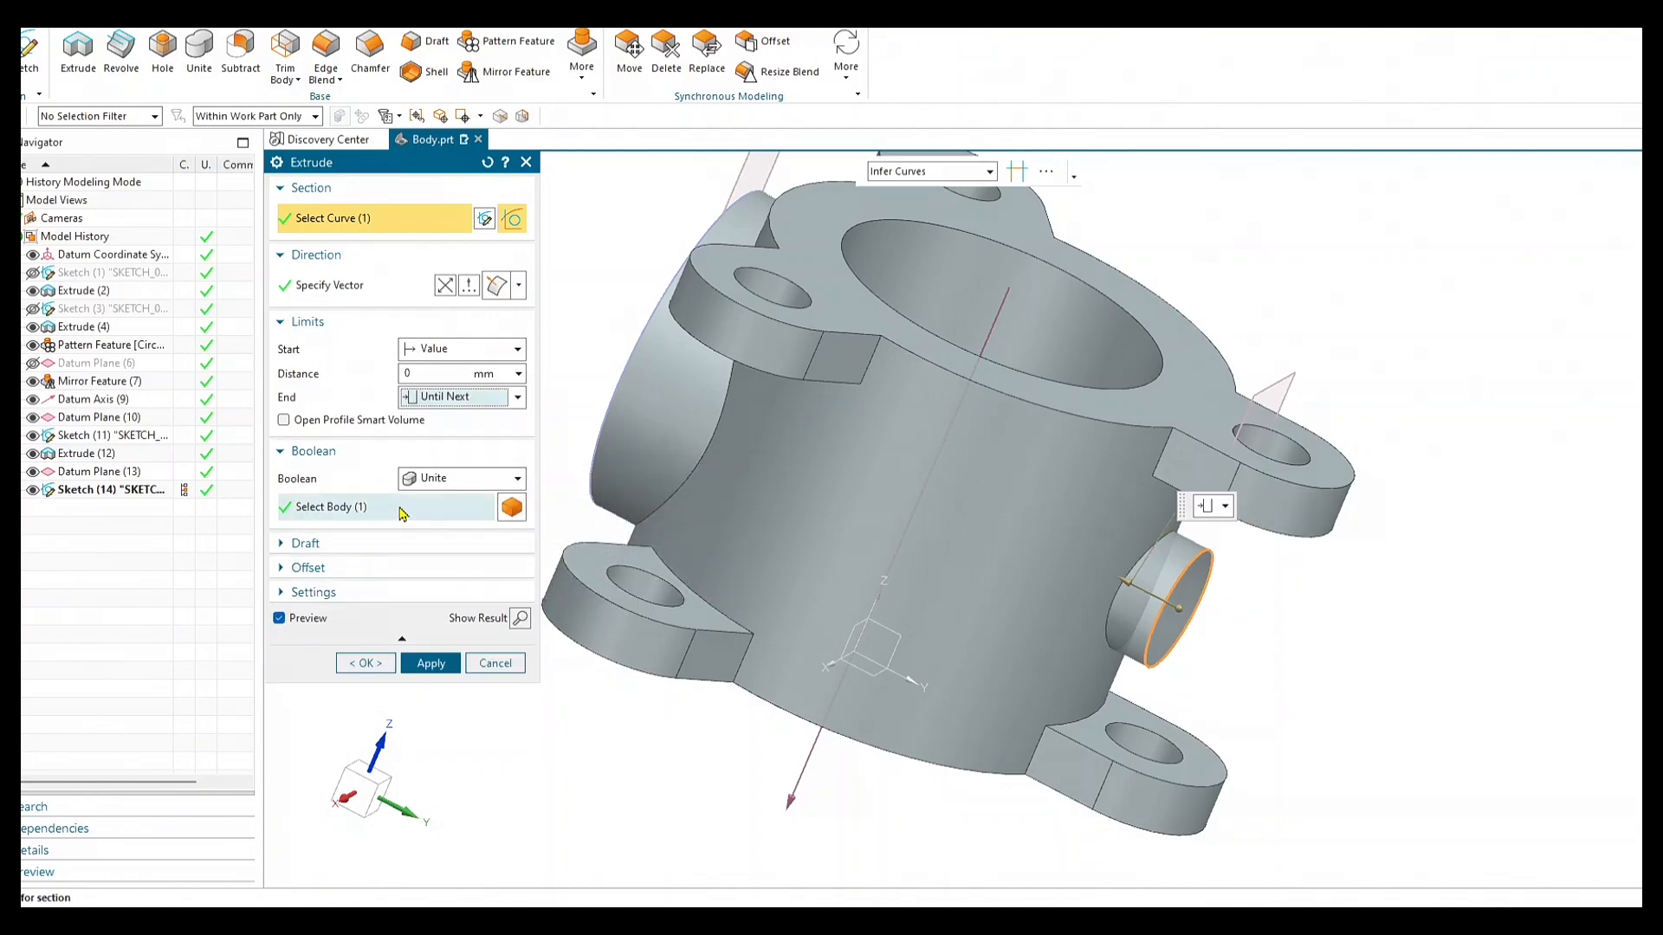
# Preview the extrusion with the Subtract and Intersect Boolean options, and return the option to Unite.
pyautogui.click(450, 481)
pyautogui.click(440, 543)
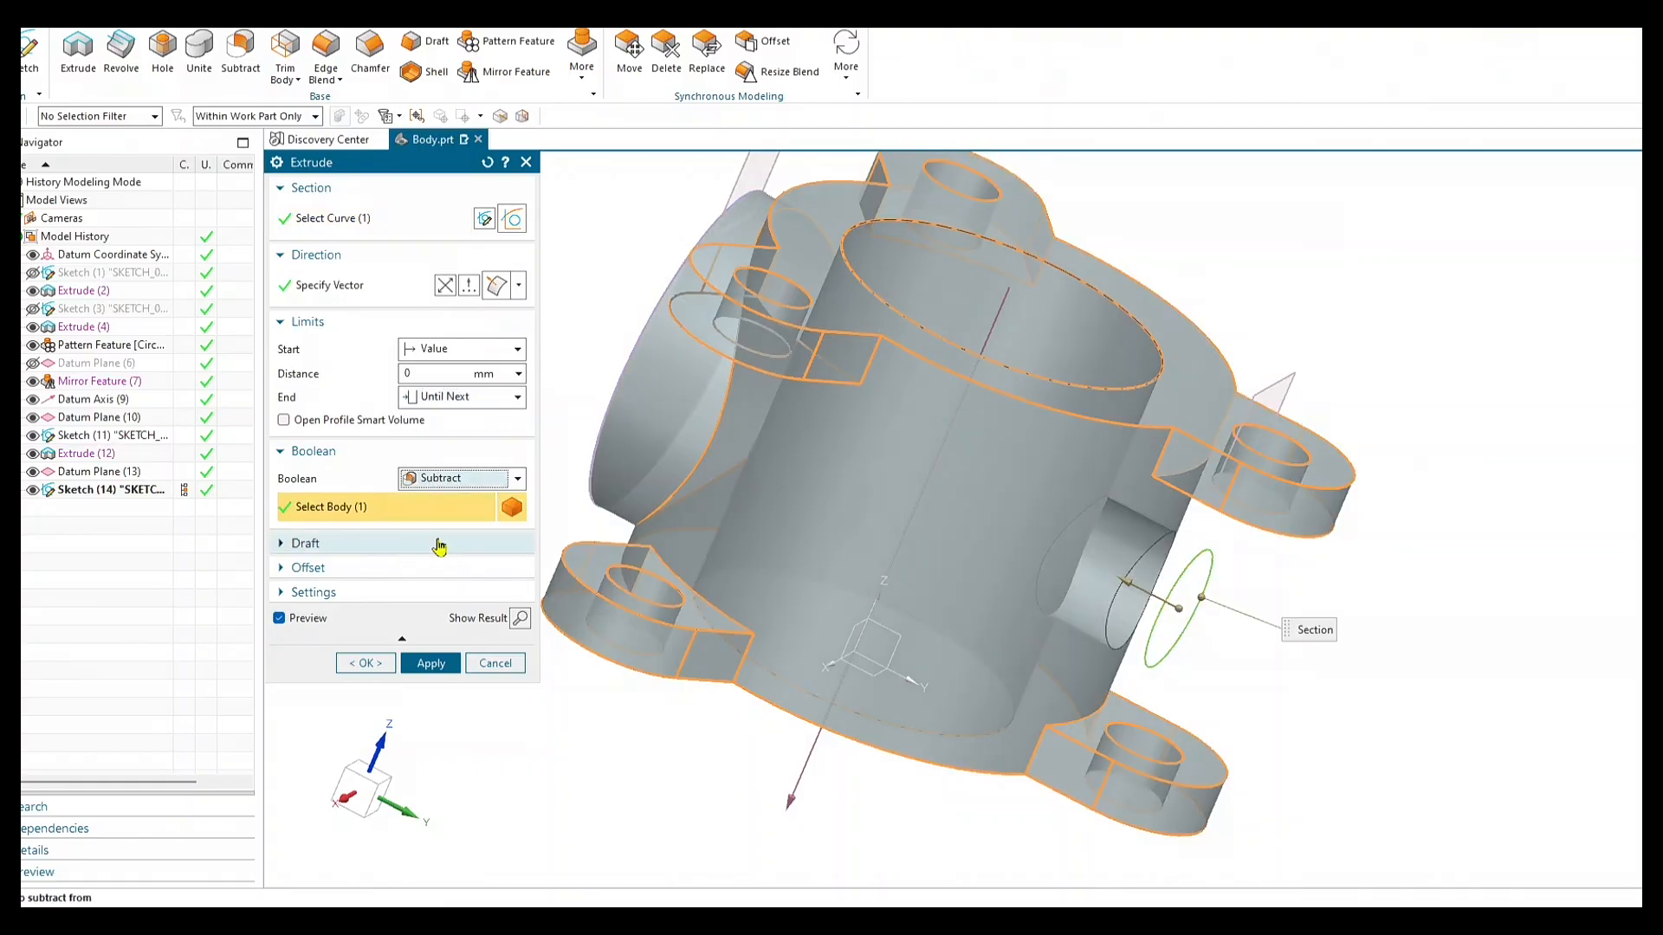
pyautogui.moveTo(1246, 698); pyautogui.dragTo(1161, 659, button='middle')
pyautogui.click(478, 481)
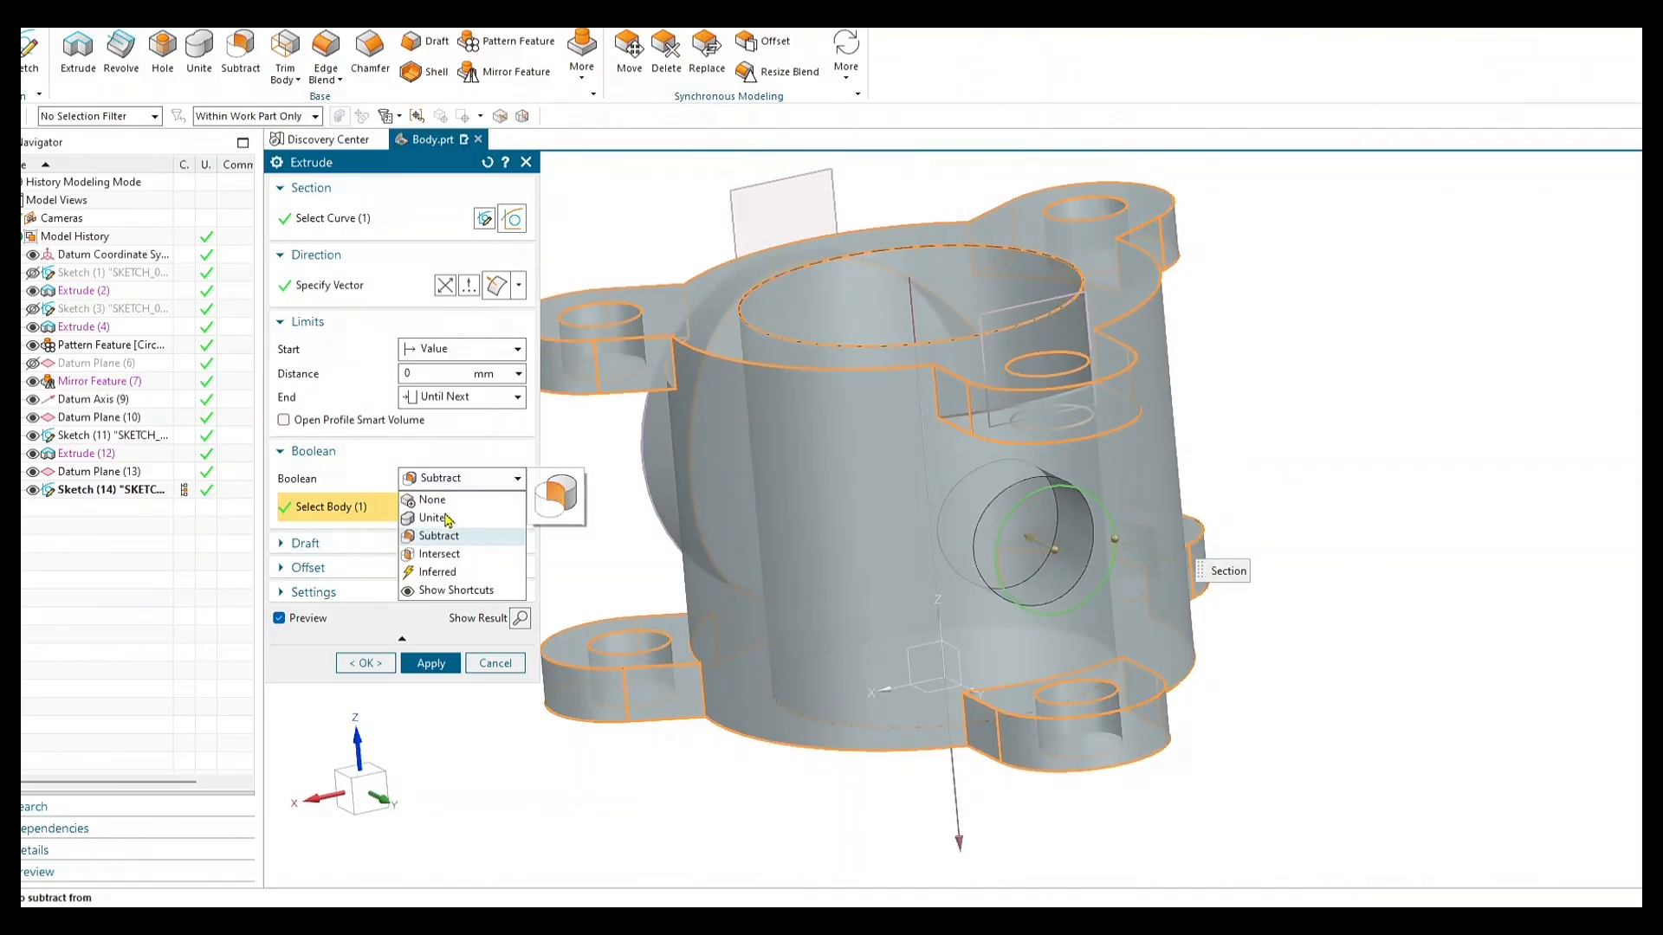
pyautogui.click(440, 554)
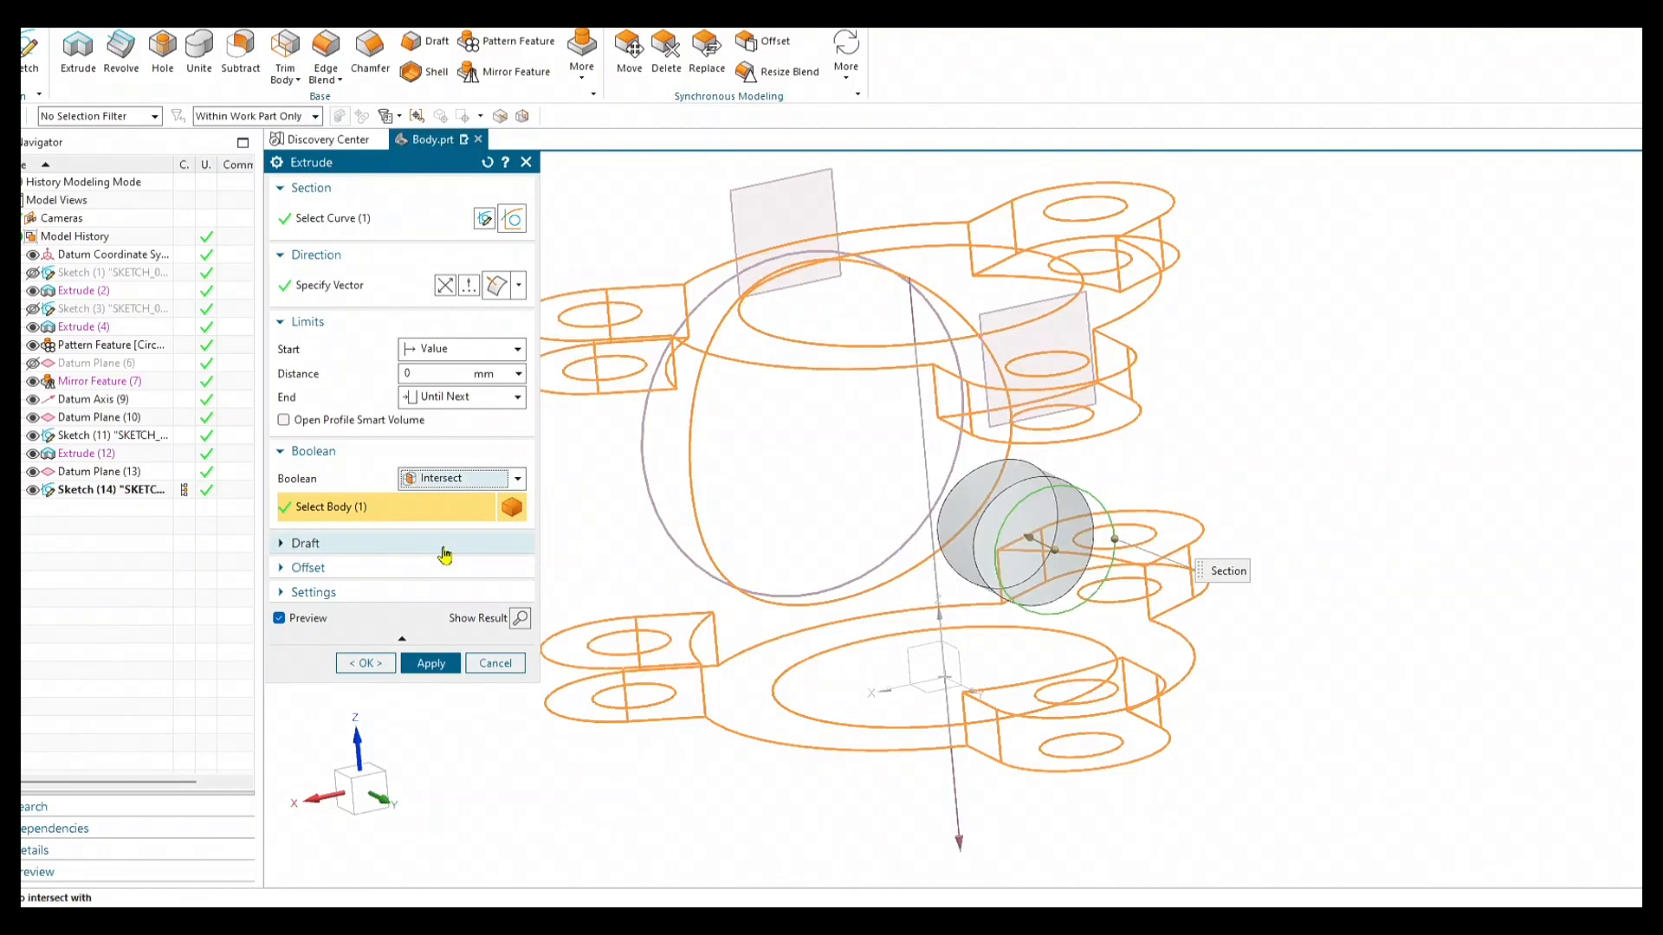
pyautogui.click(478, 479)
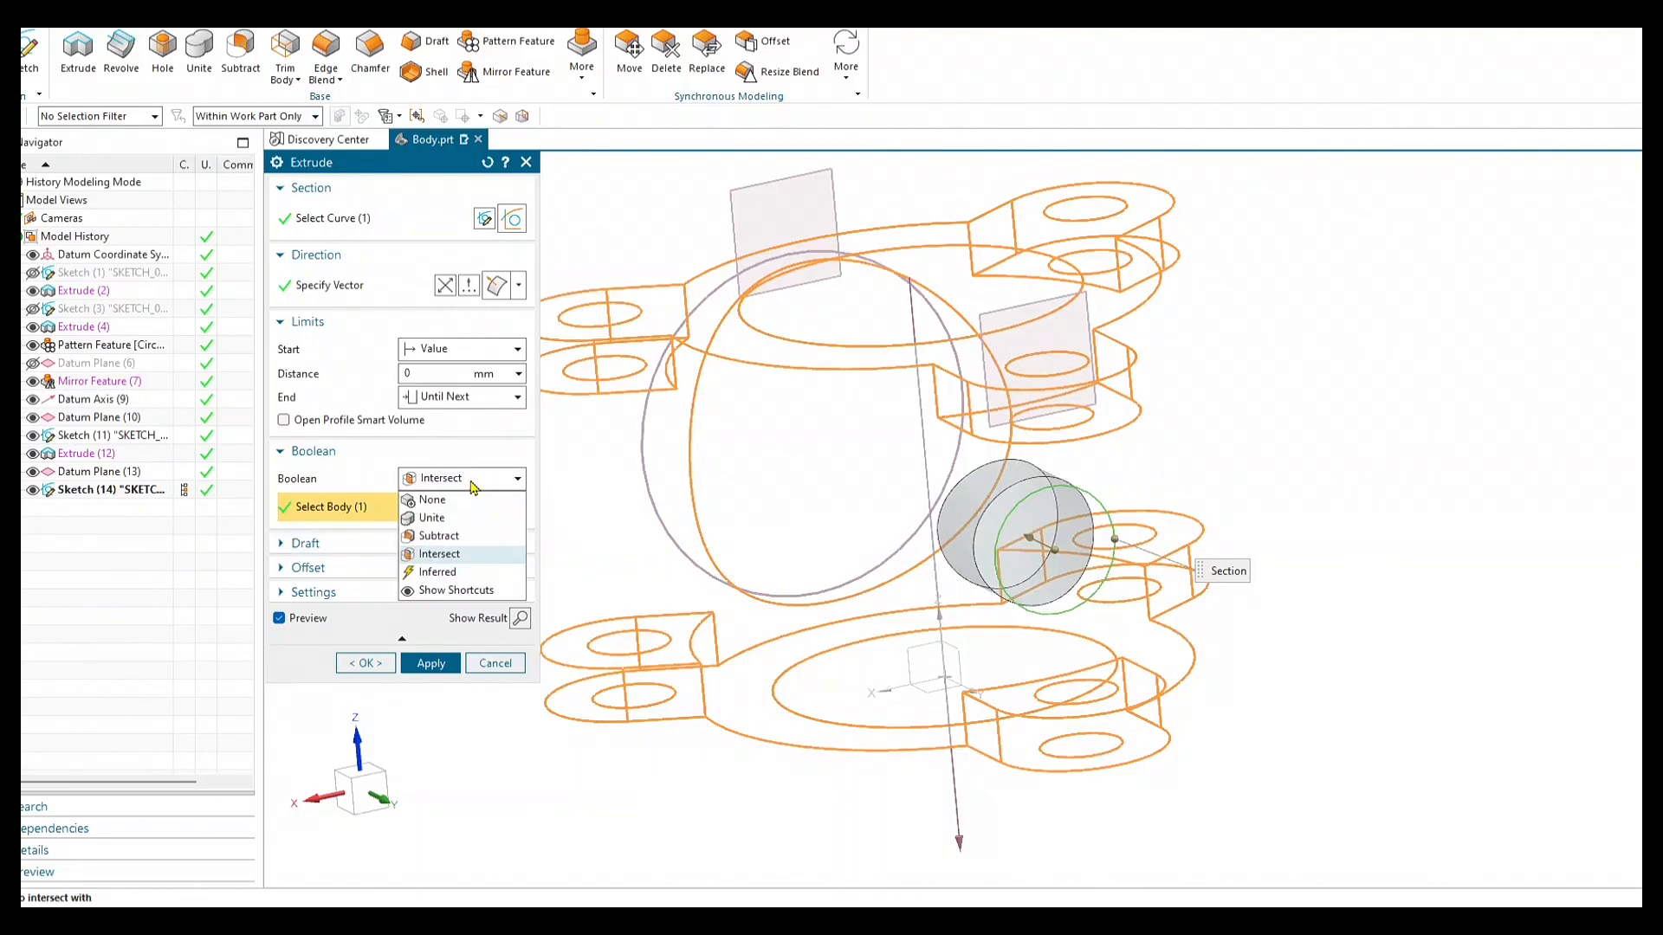
pyautogui.click(460, 525)
# Create the 19 mm boss extrusion united with the body and end the Extrude command.
pyautogui.moveTo(615, 542); pyautogui.dragTo(698, 556, button='middle')
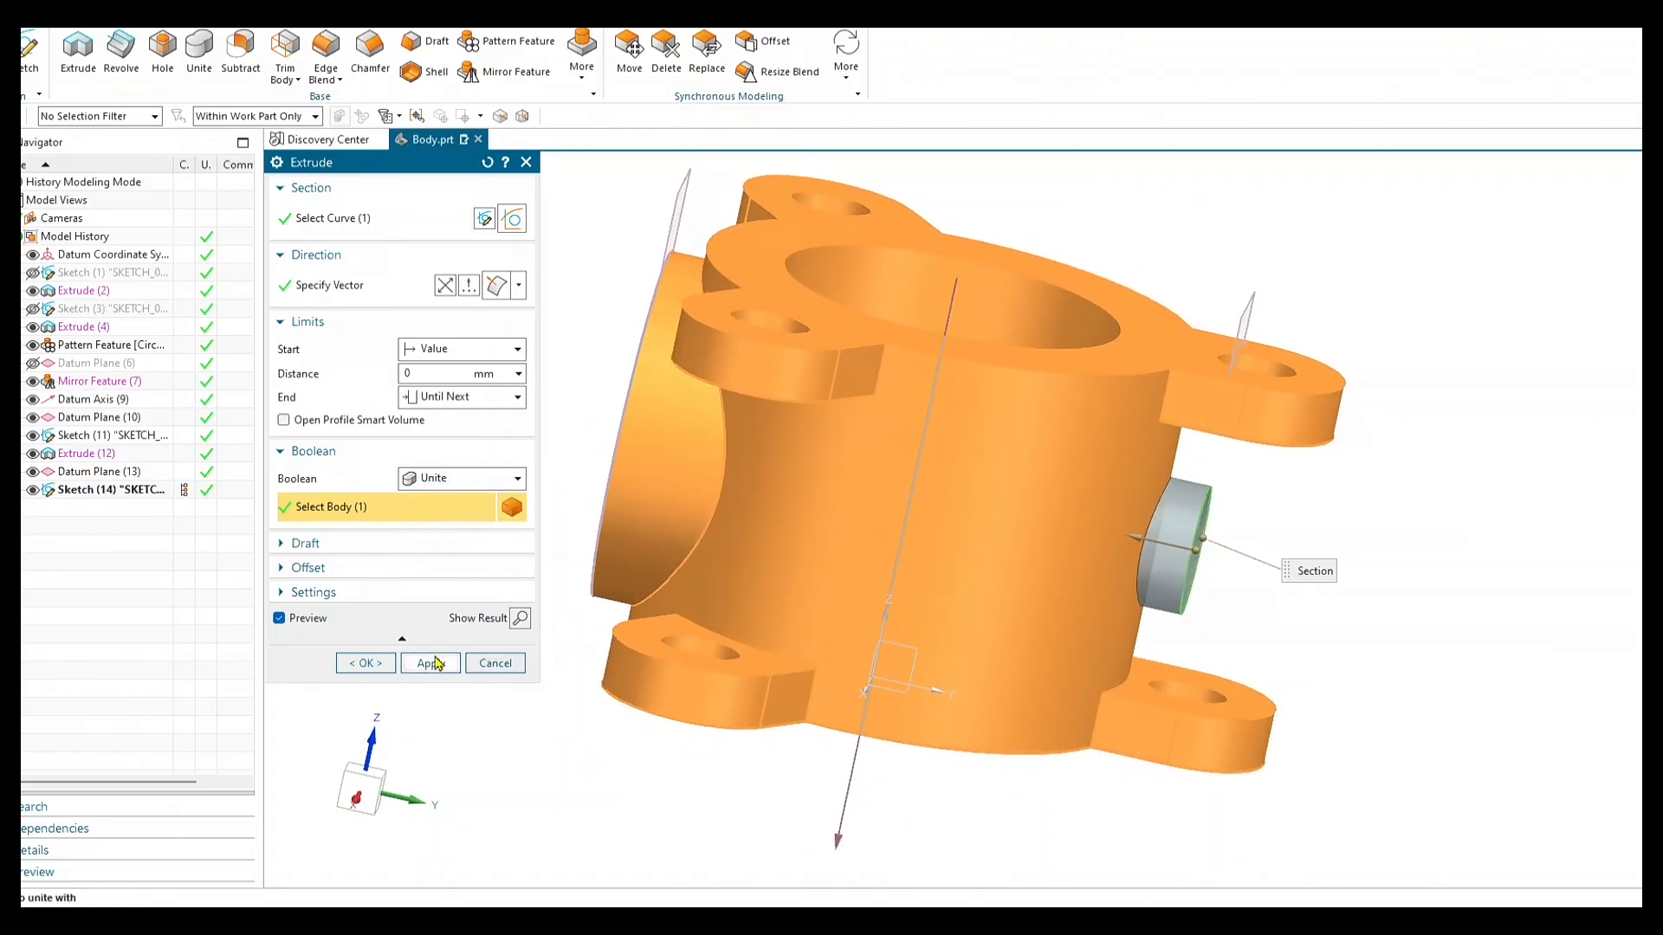
pyautogui.click(432, 663)
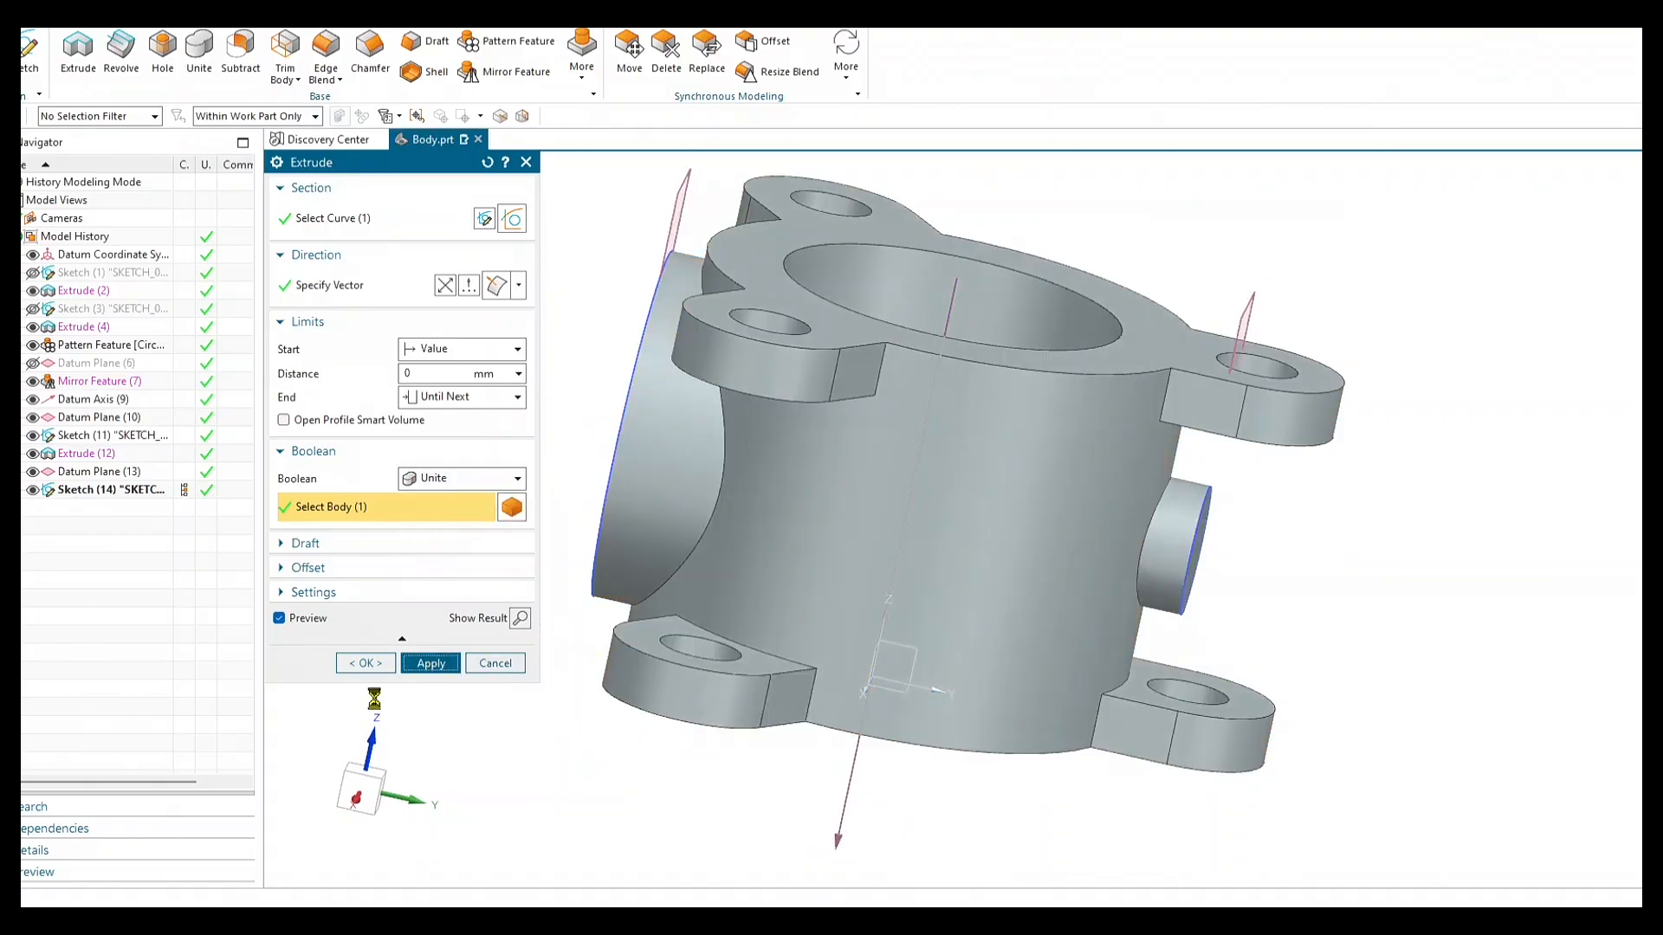
pyautogui.click(511, 664)
pyautogui.moveTo(1291, 578); pyautogui.dragTo(1266, 624, button='middle')
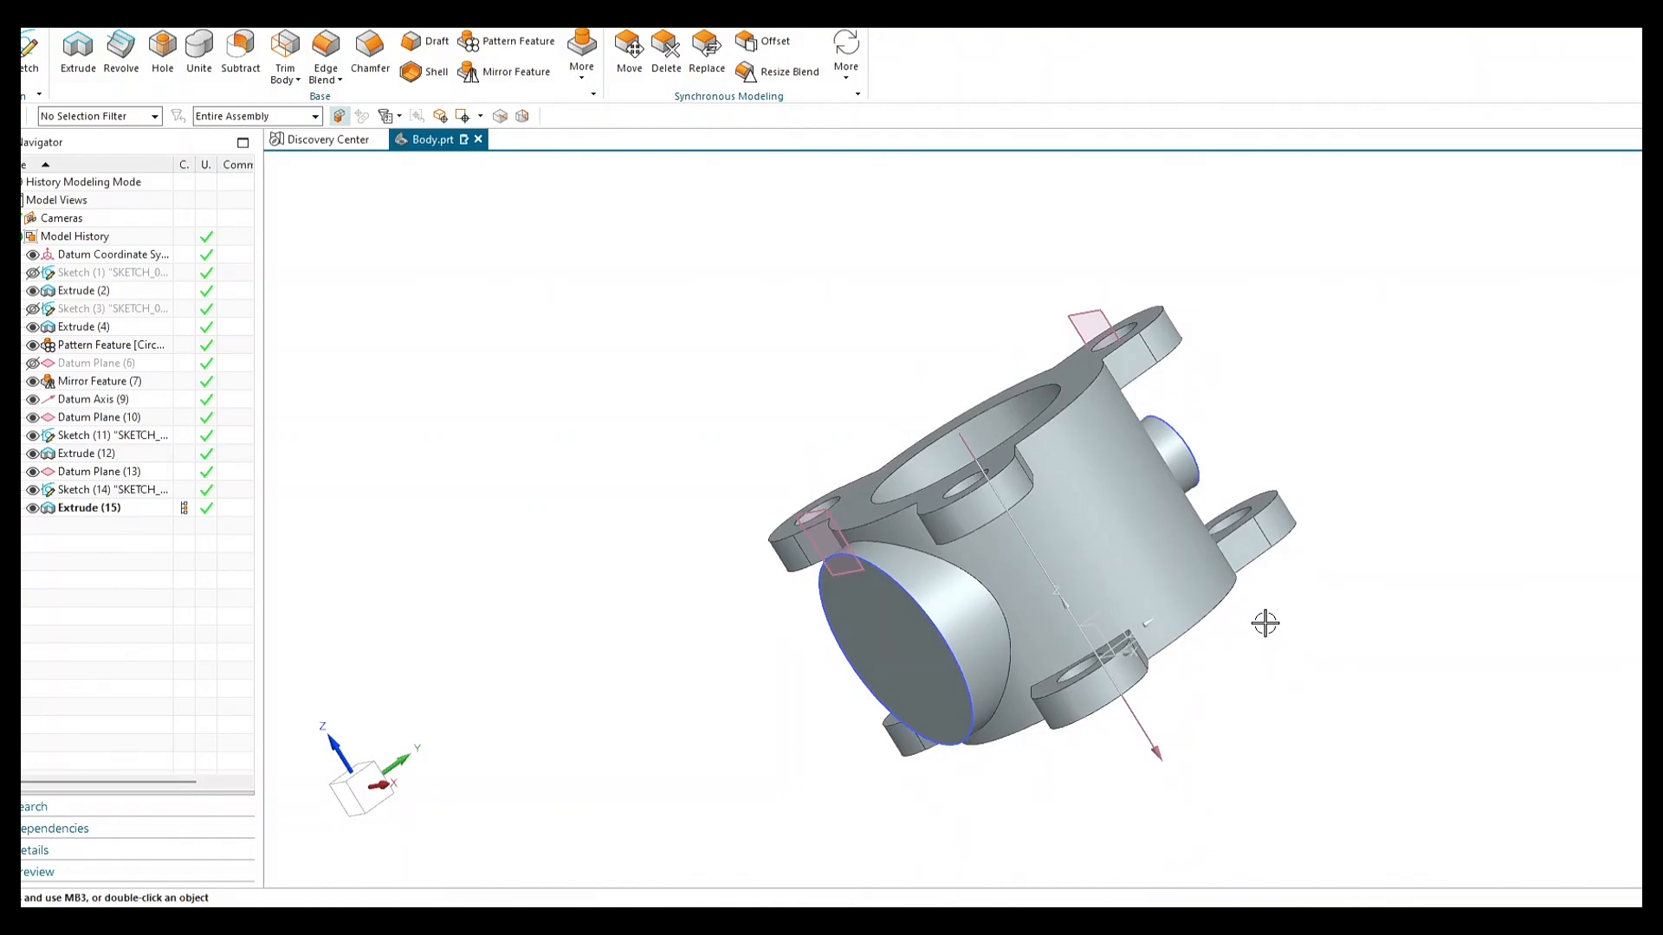
# Consult the BODY reference drawing and start a sketch on the flat circular face of the front flange.
pyautogui.press('End')
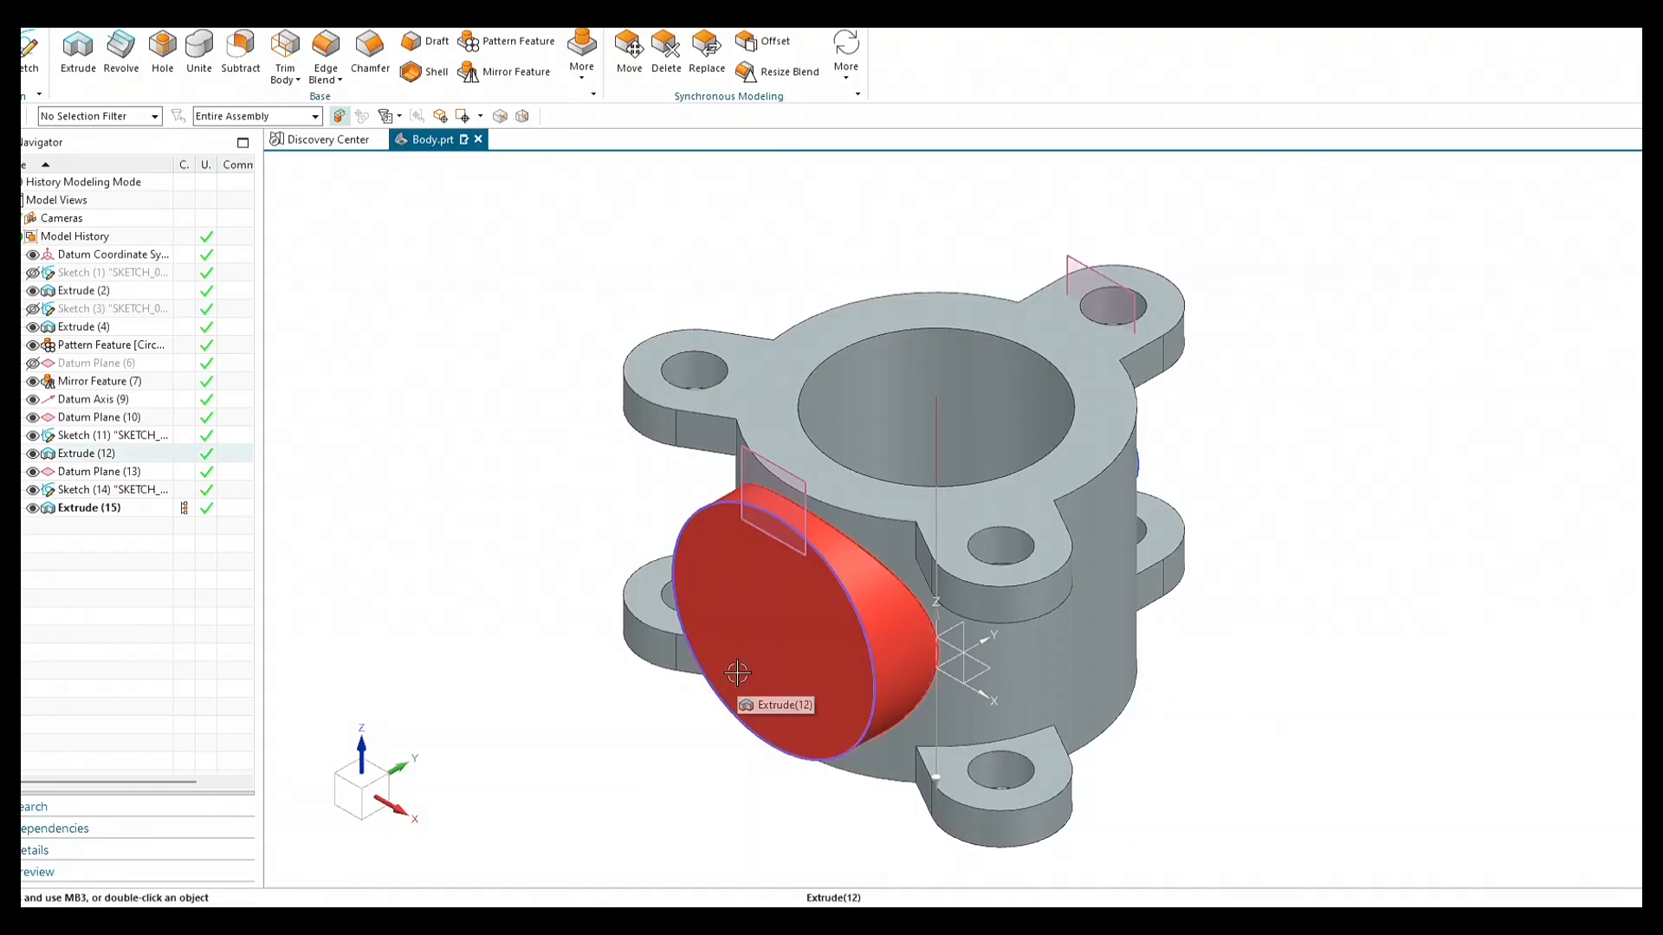
pyautogui.hotkey('alt', 'Tab')
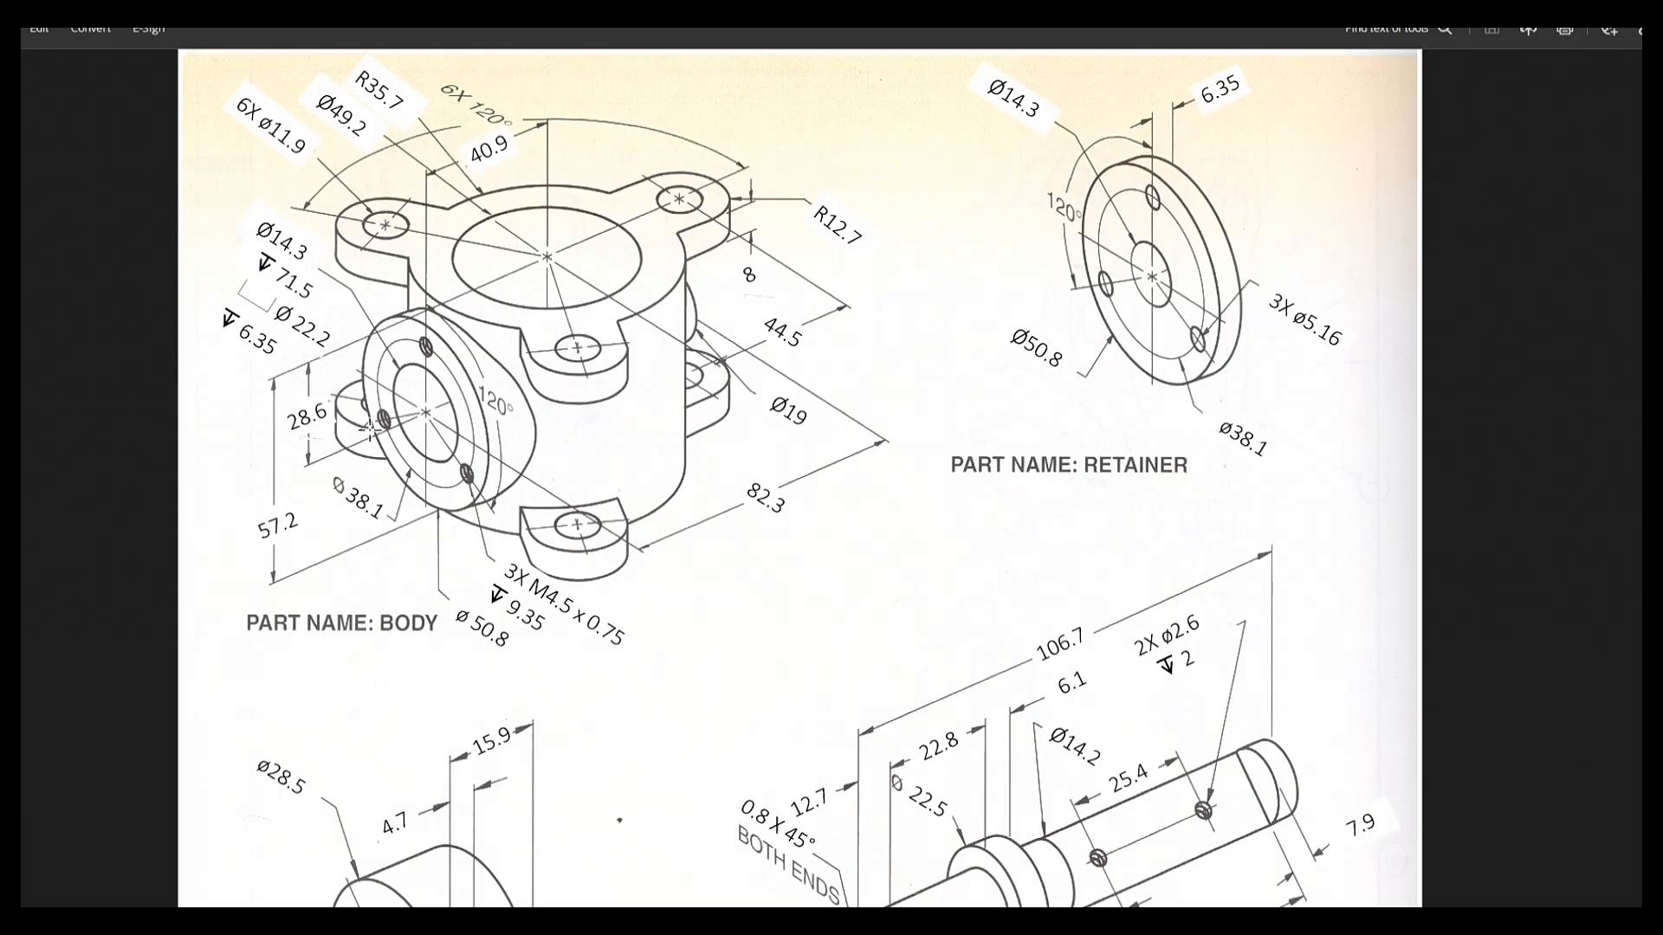
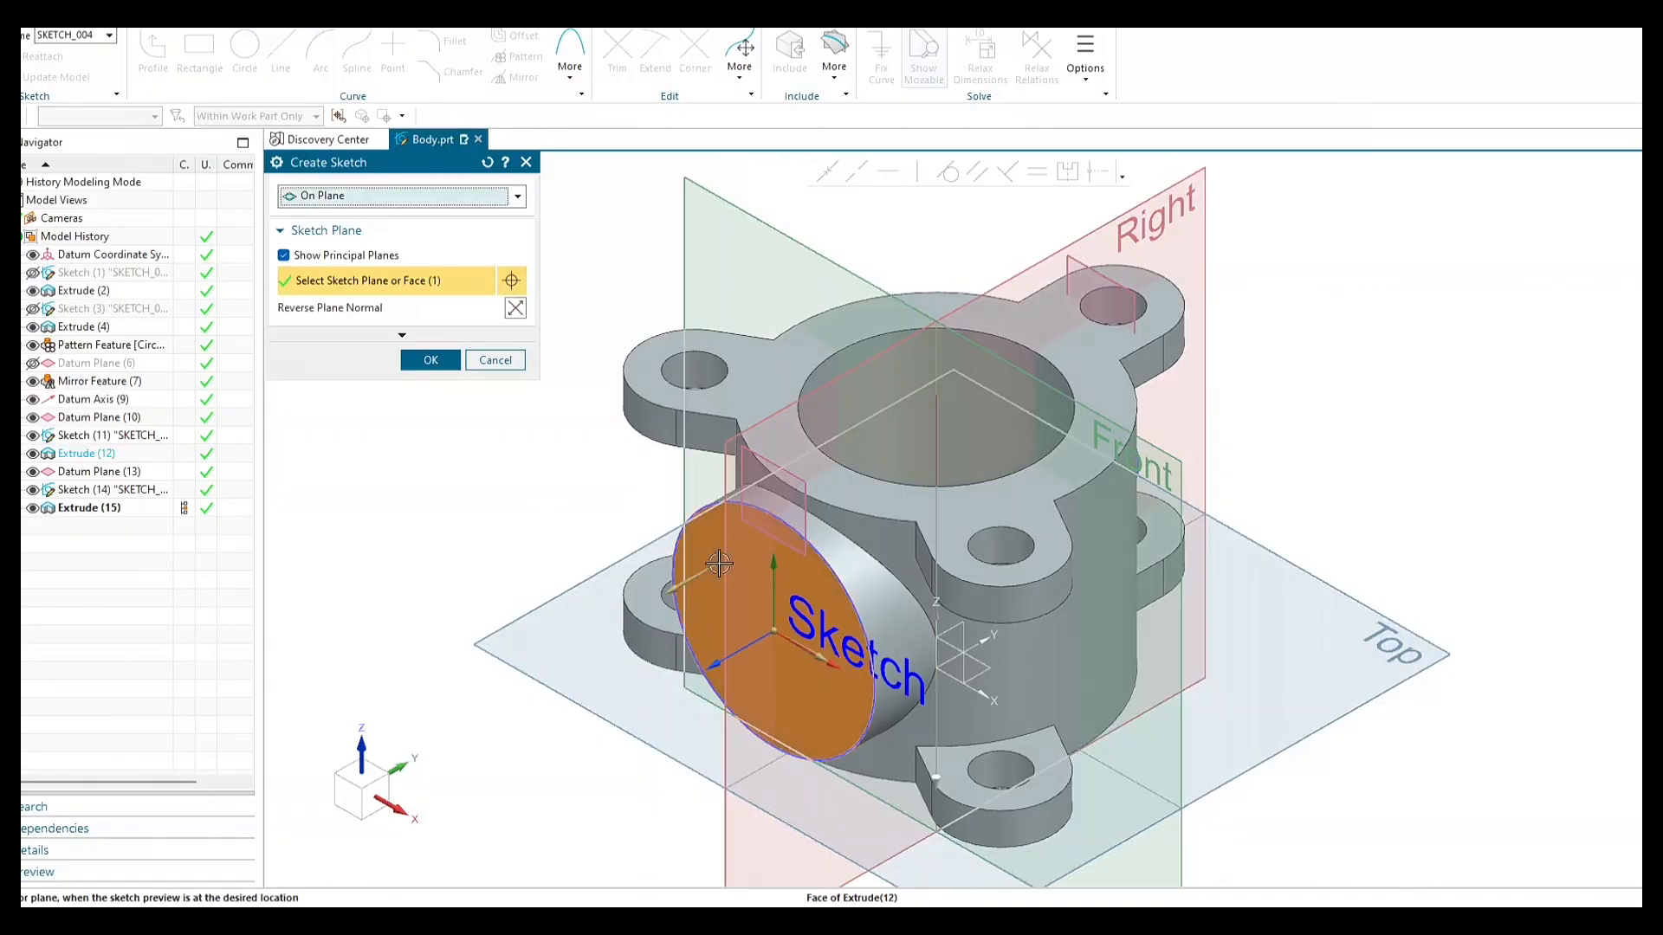
pyautogui.click(431, 361)
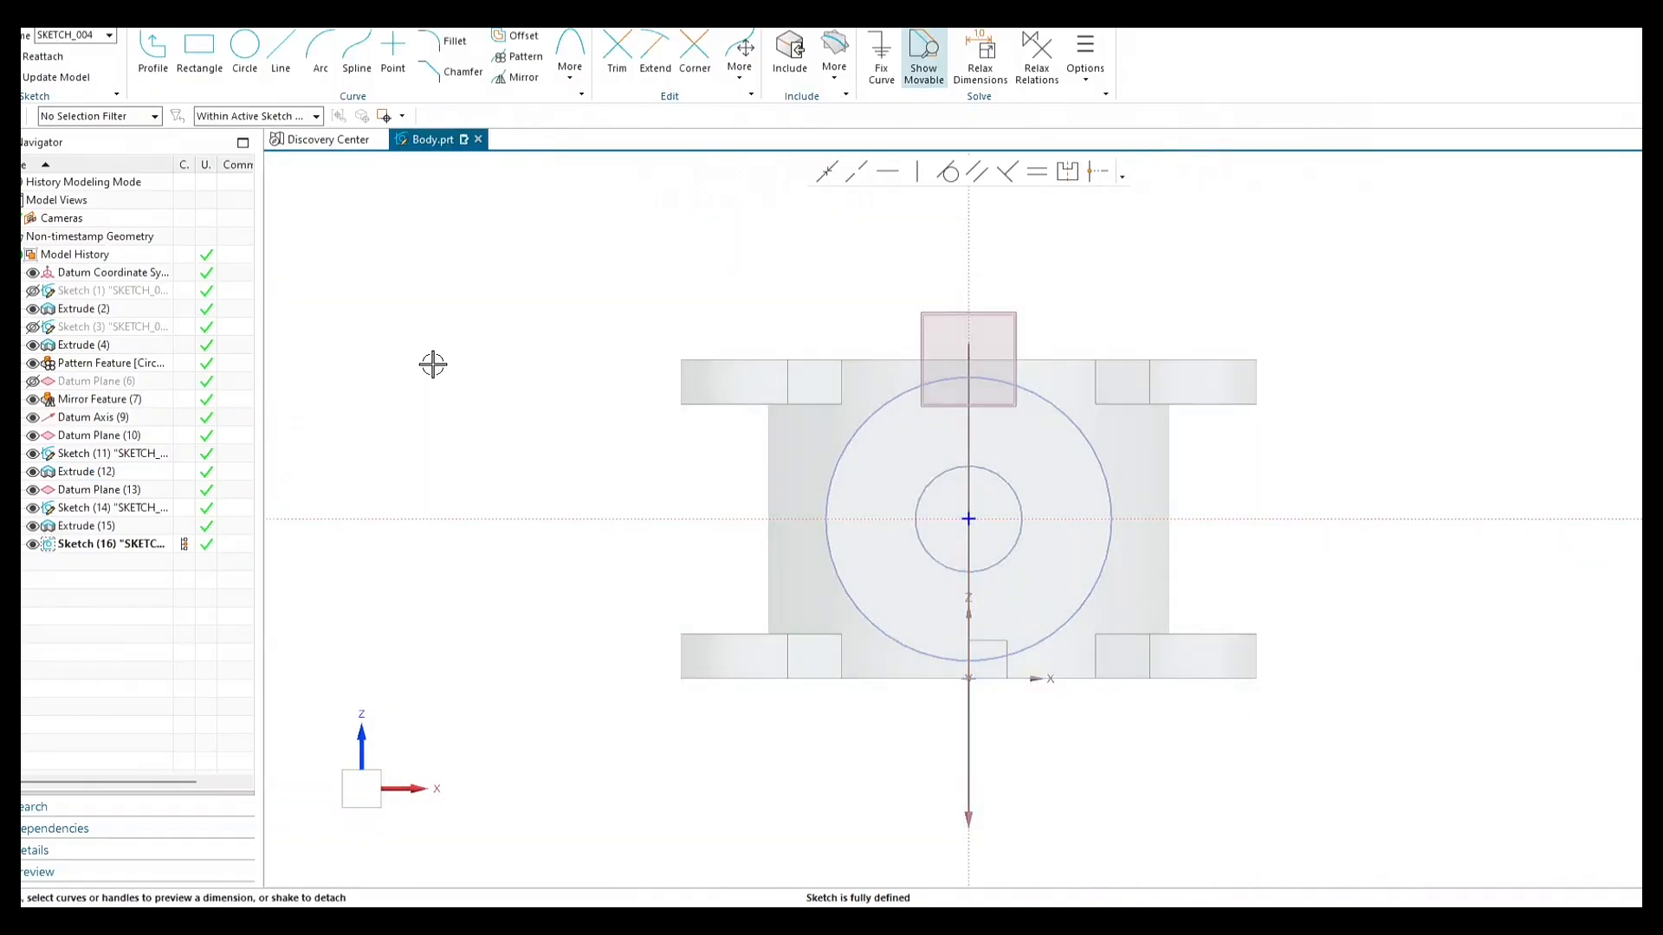
# Sketch a 22.2 mm diameter circle centred on the front flange's sketch origin and finish the sketch.
pyautogui.scroll(3, 1210, 453)
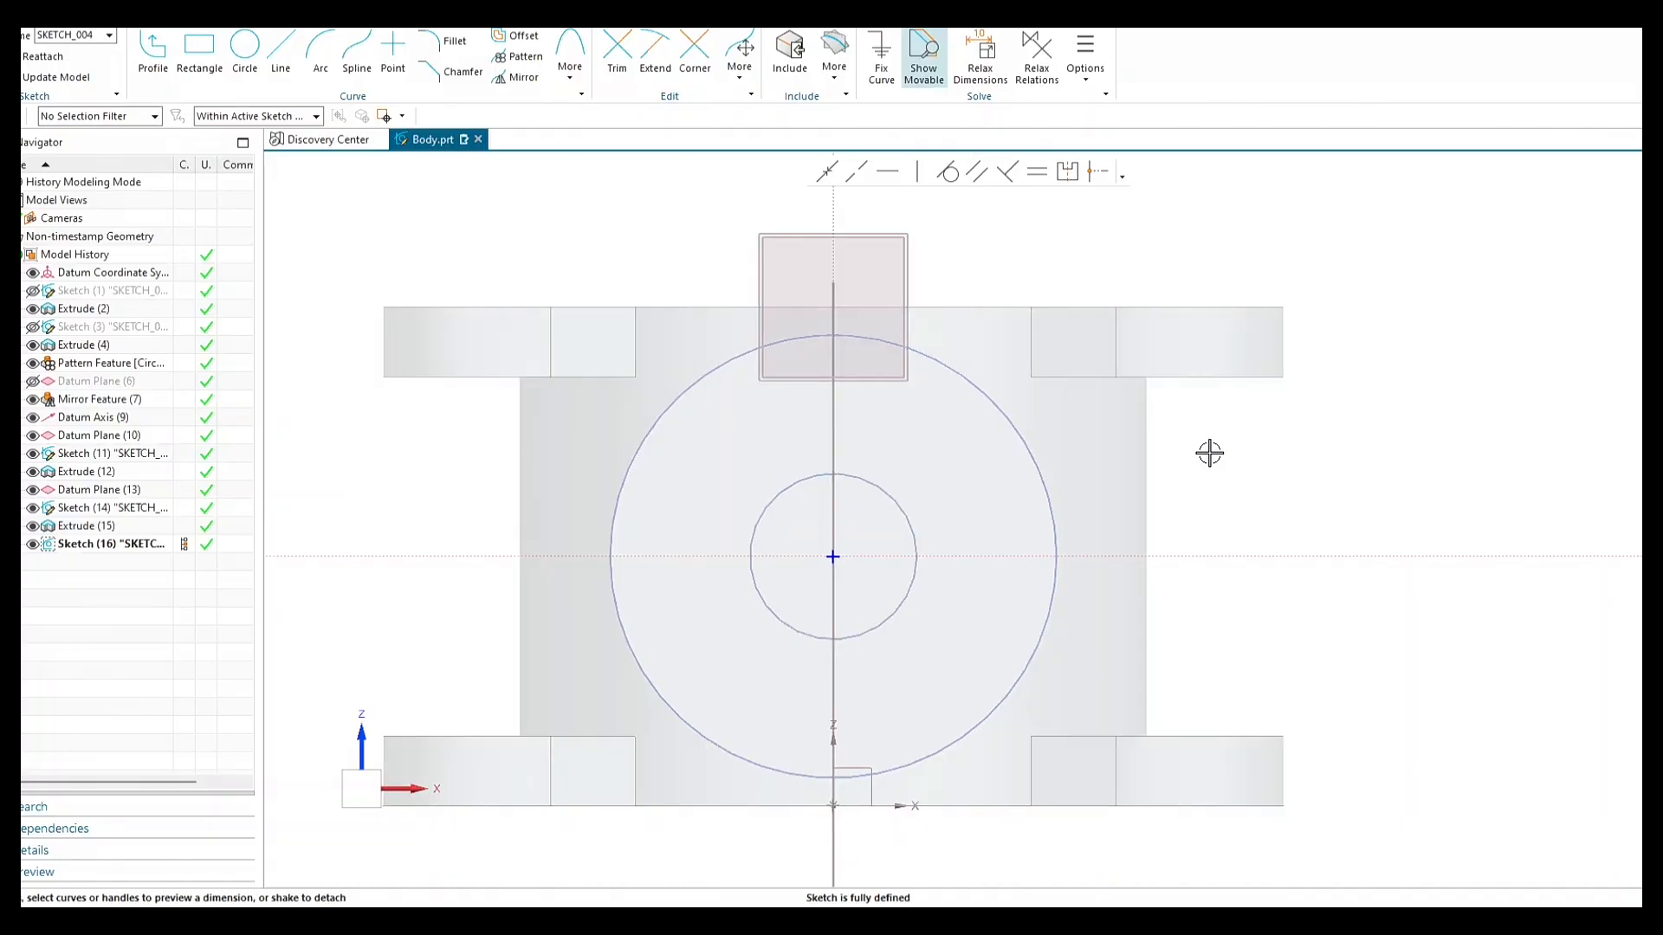
pyautogui.click(246, 54)
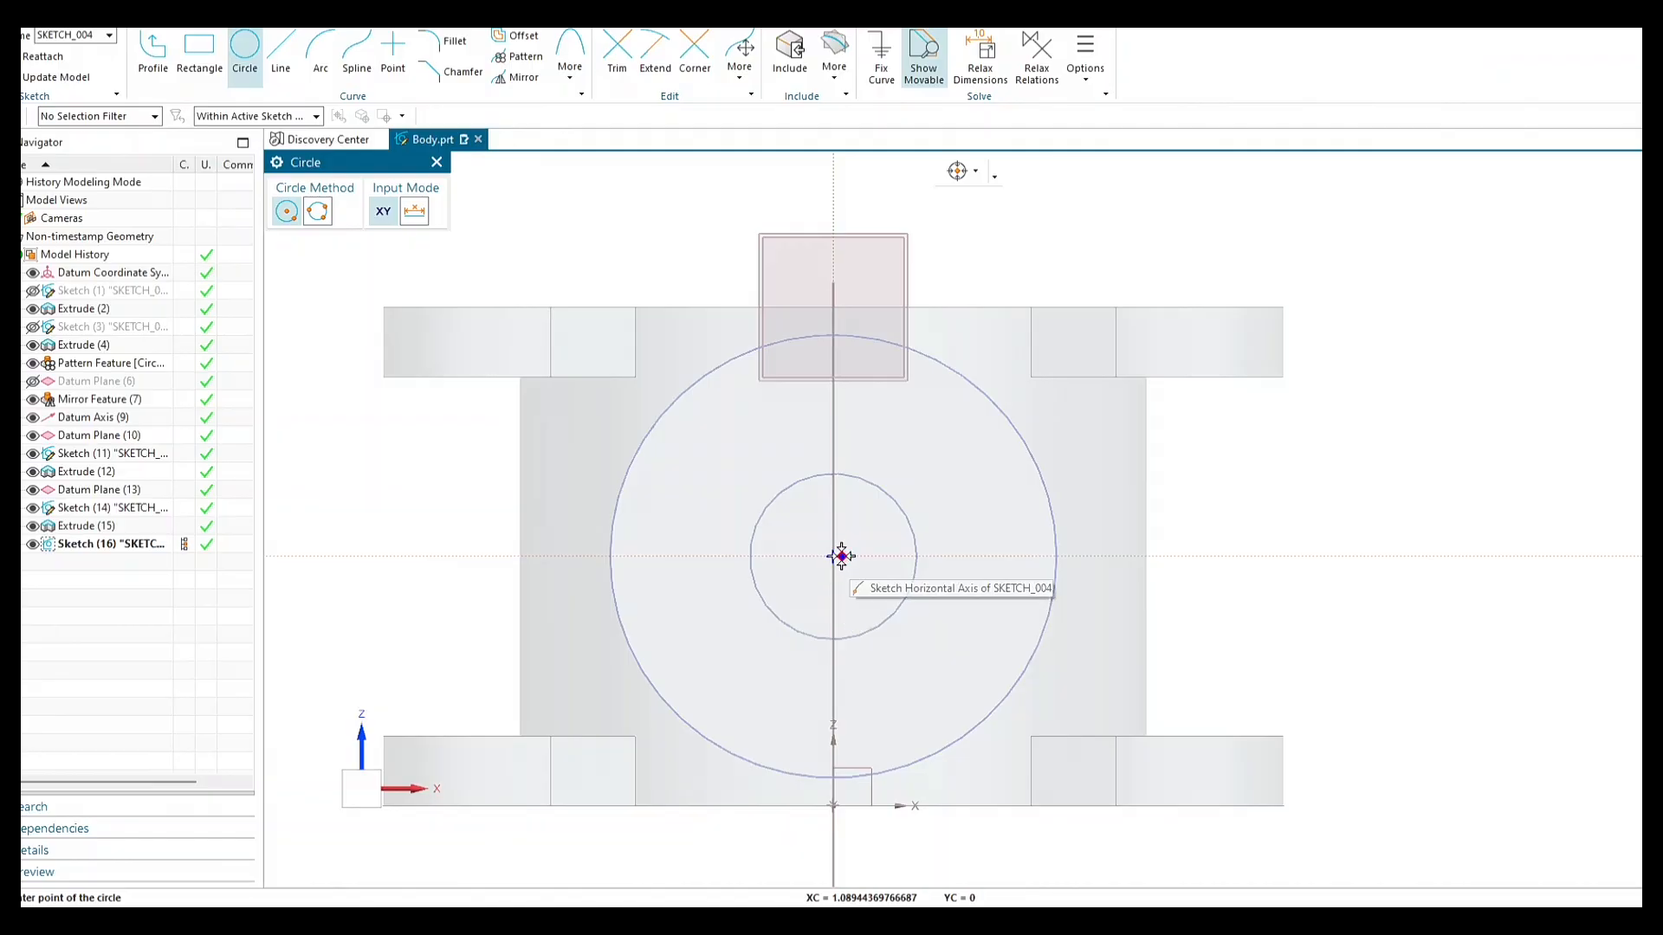
pyautogui.click(833, 556)
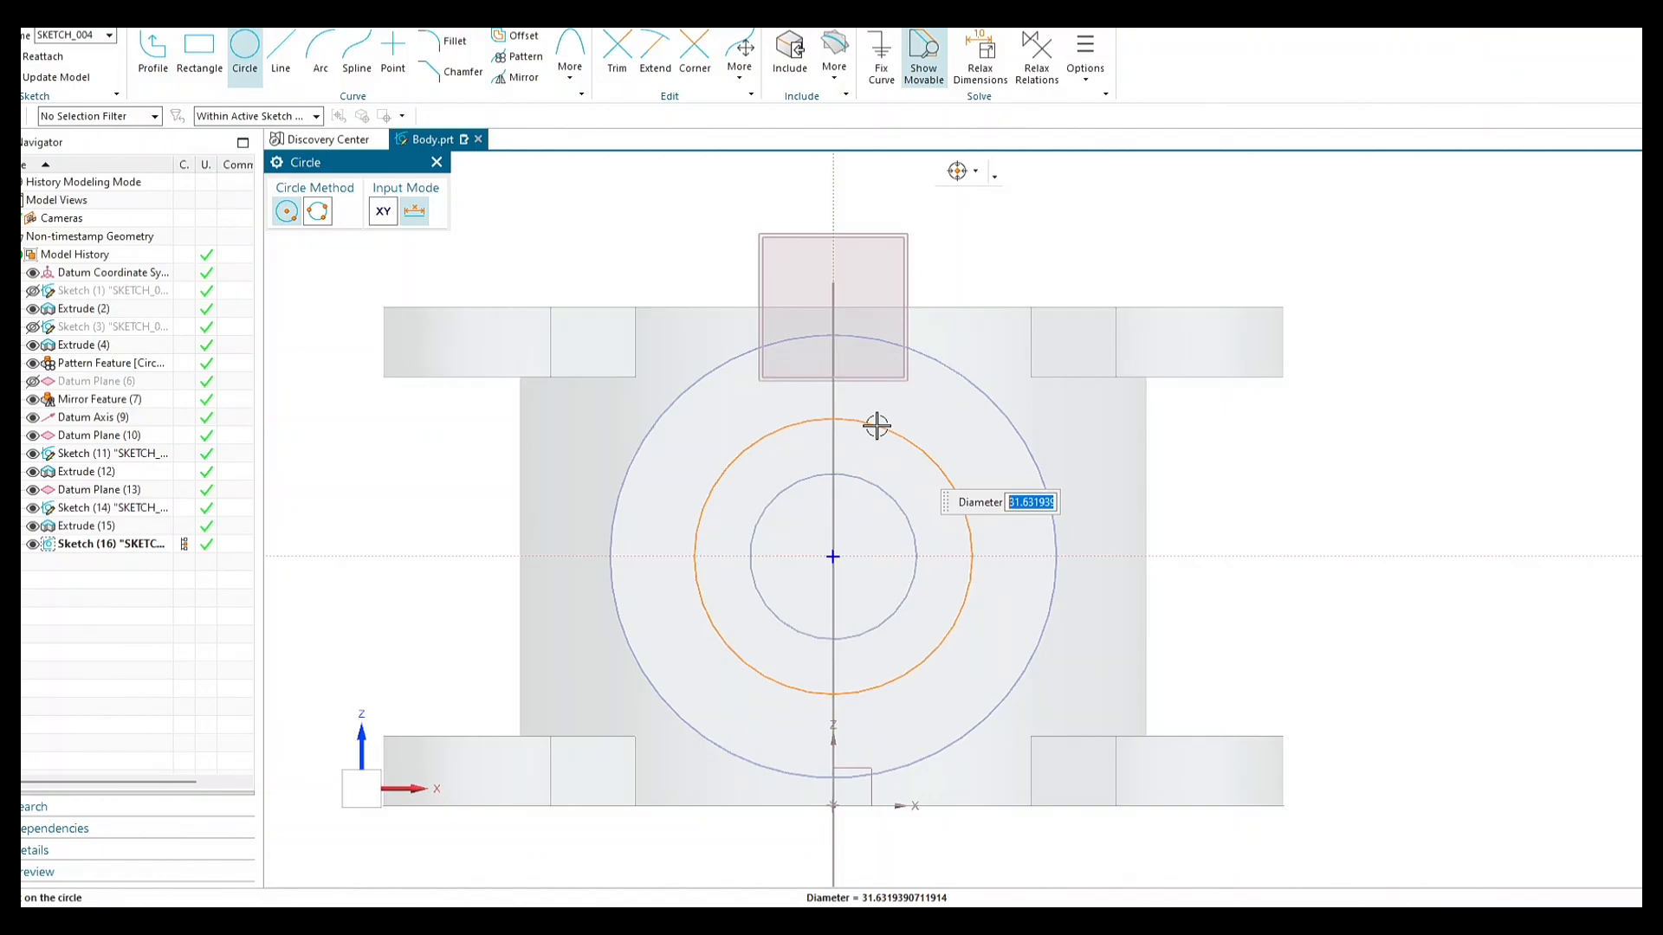
pyautogui.write('22.2')
pyautogui.press('Return')
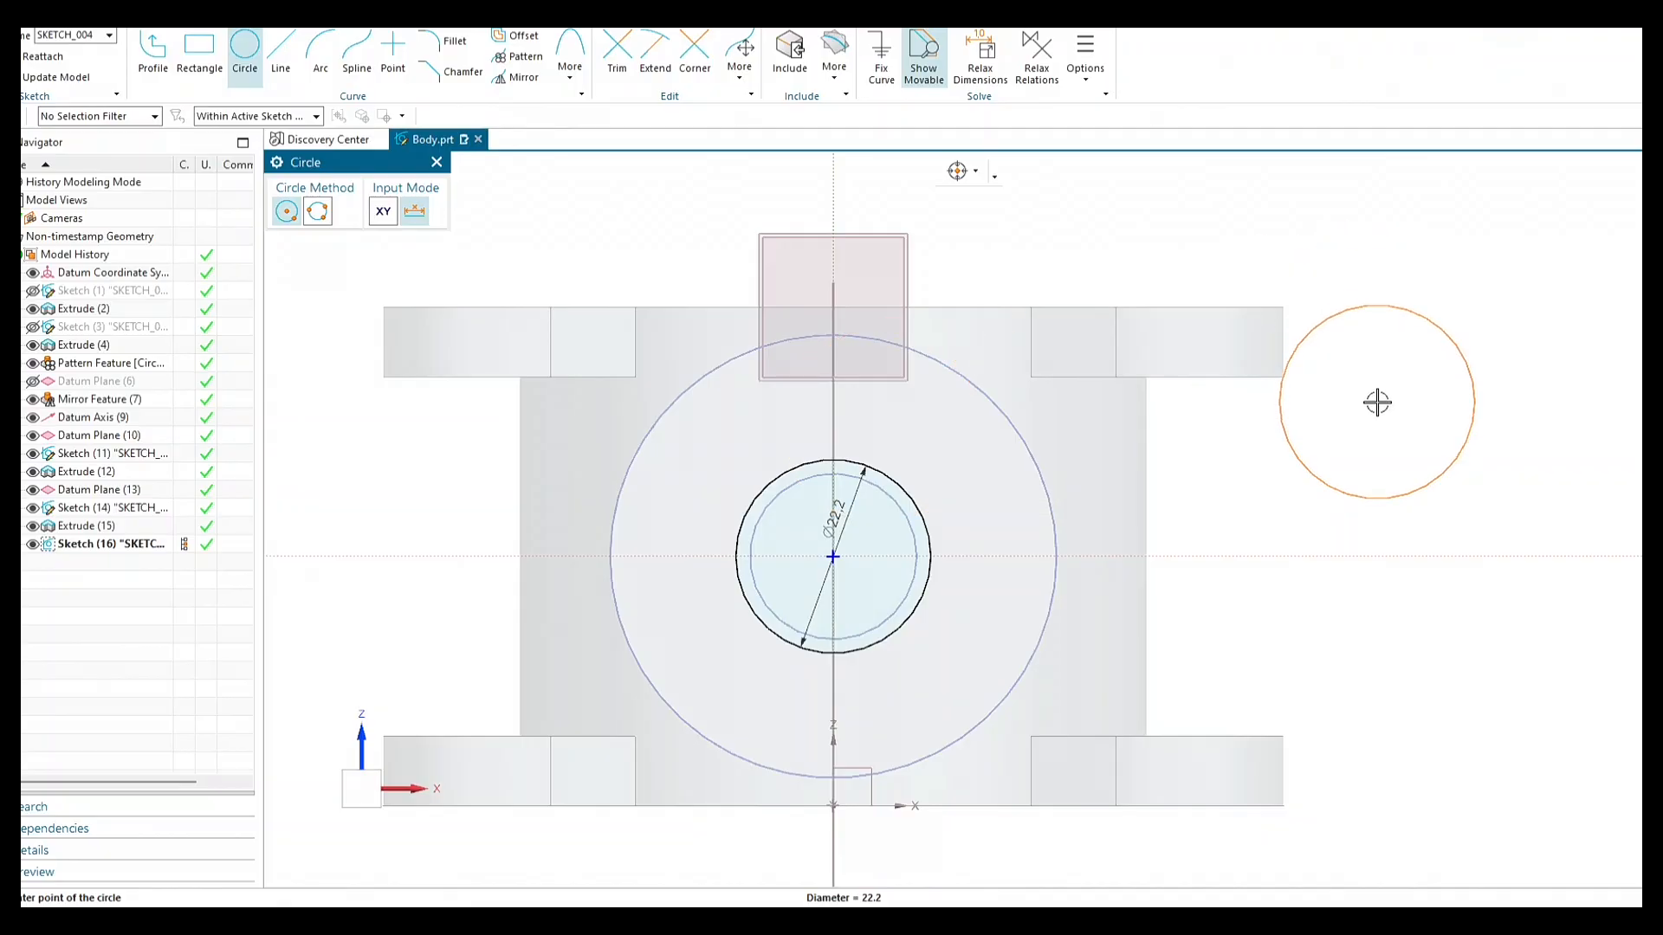
pyautogui.press('Escape')
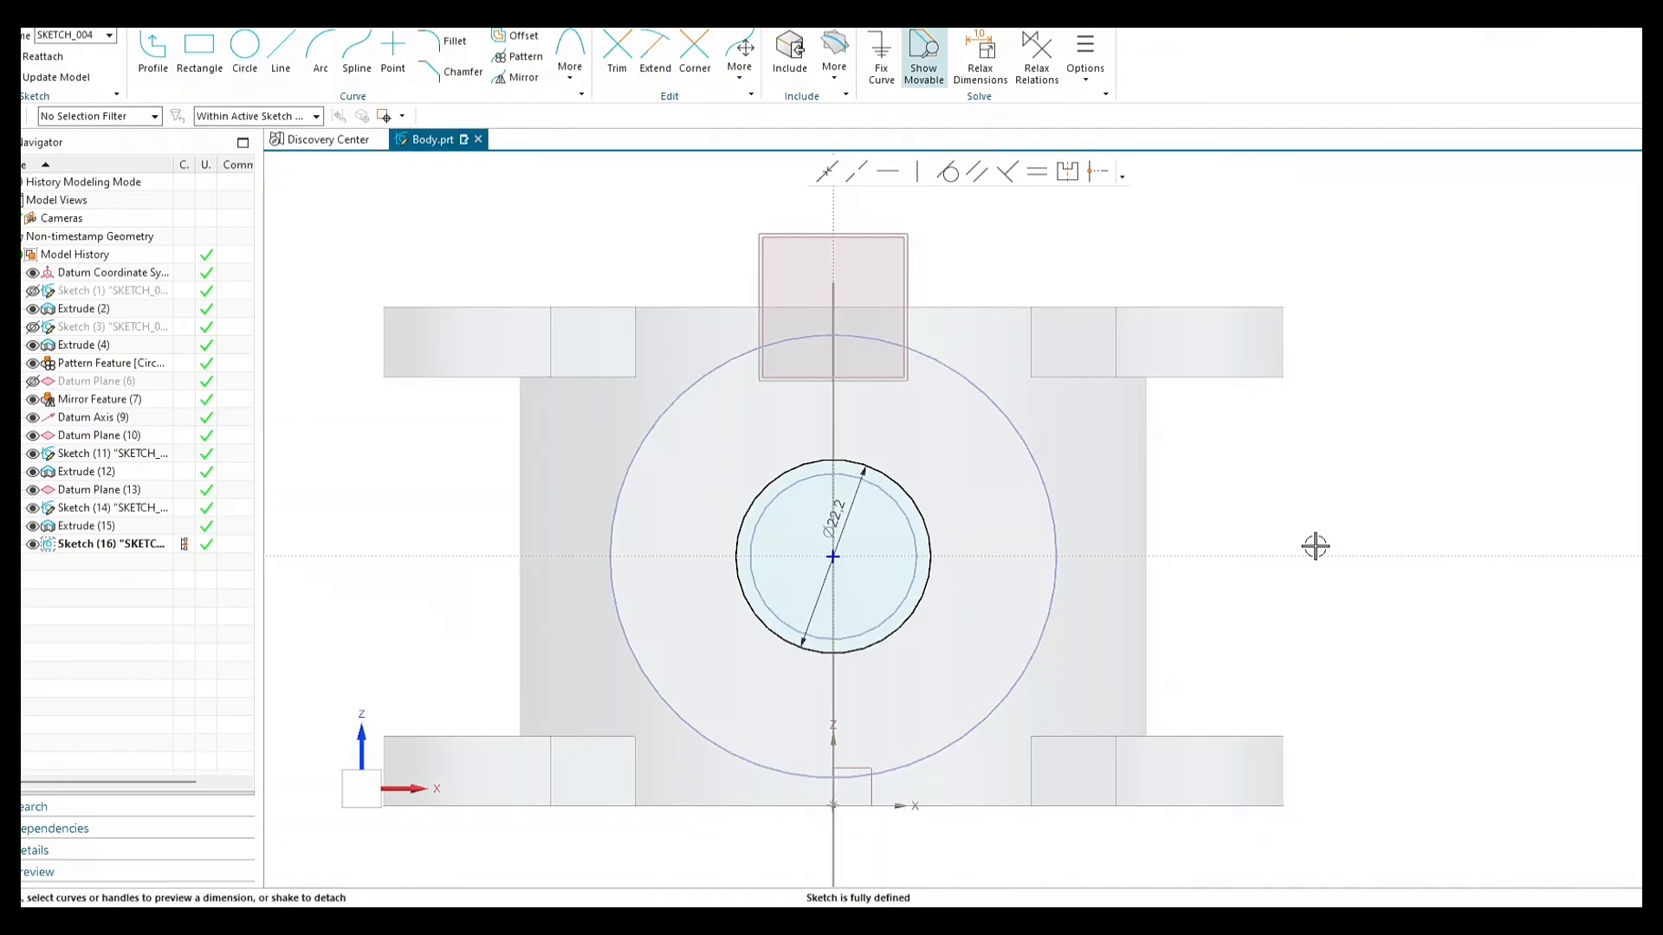
pyautogui.press('End')
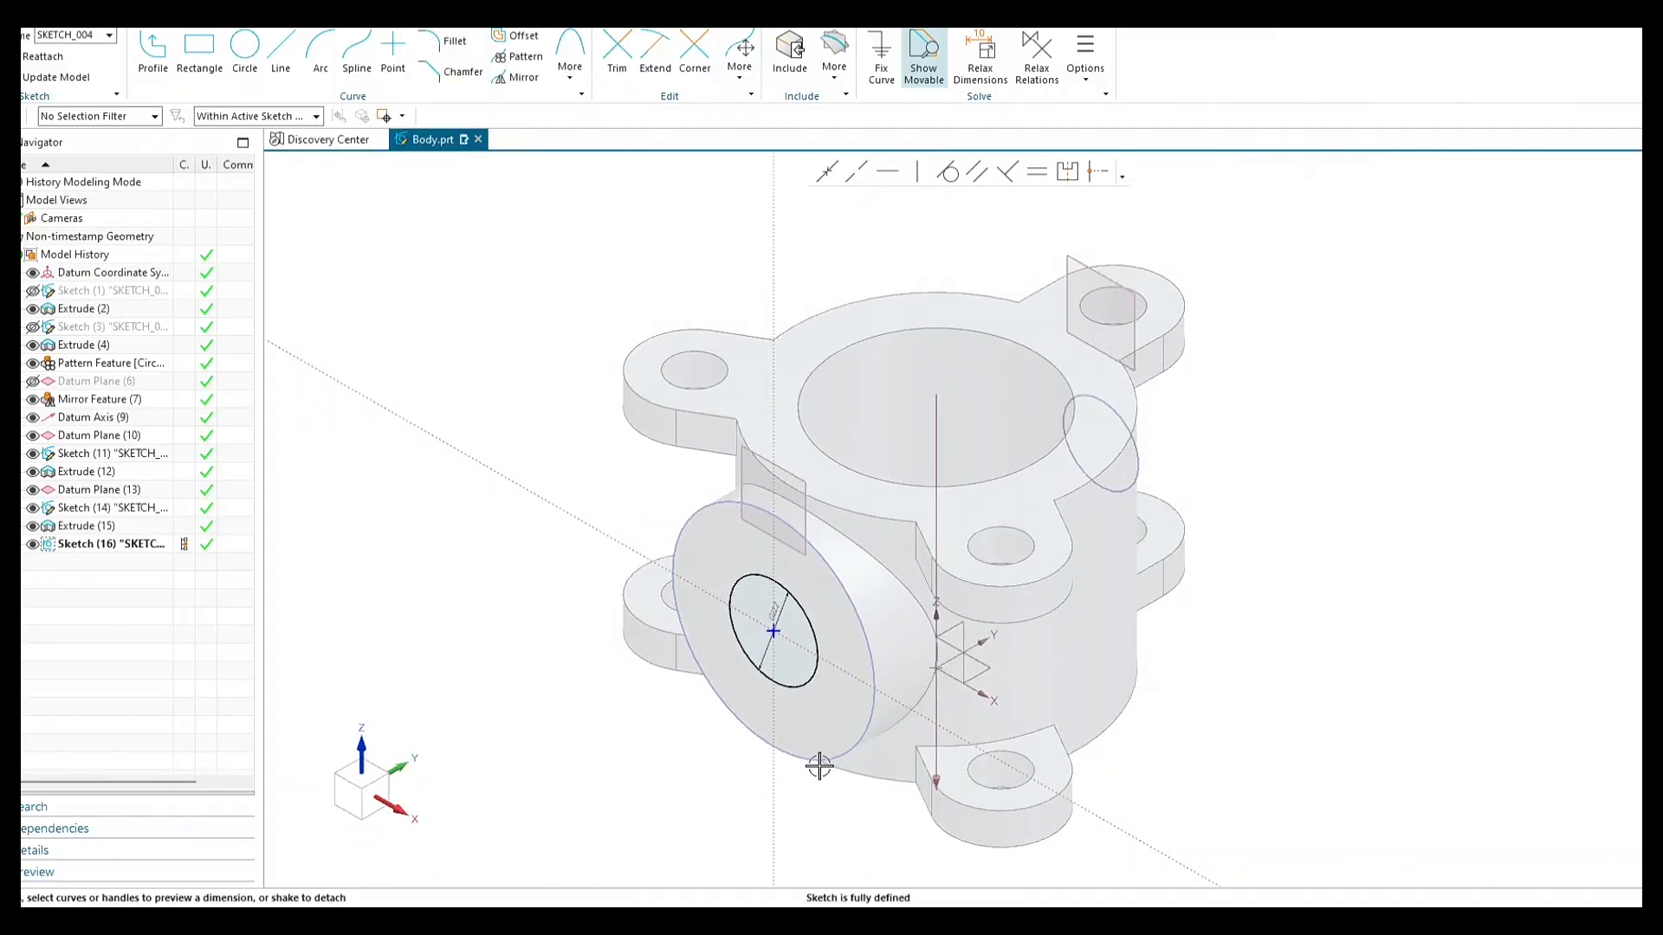
pyautogui.scroll(2, 786, 756)
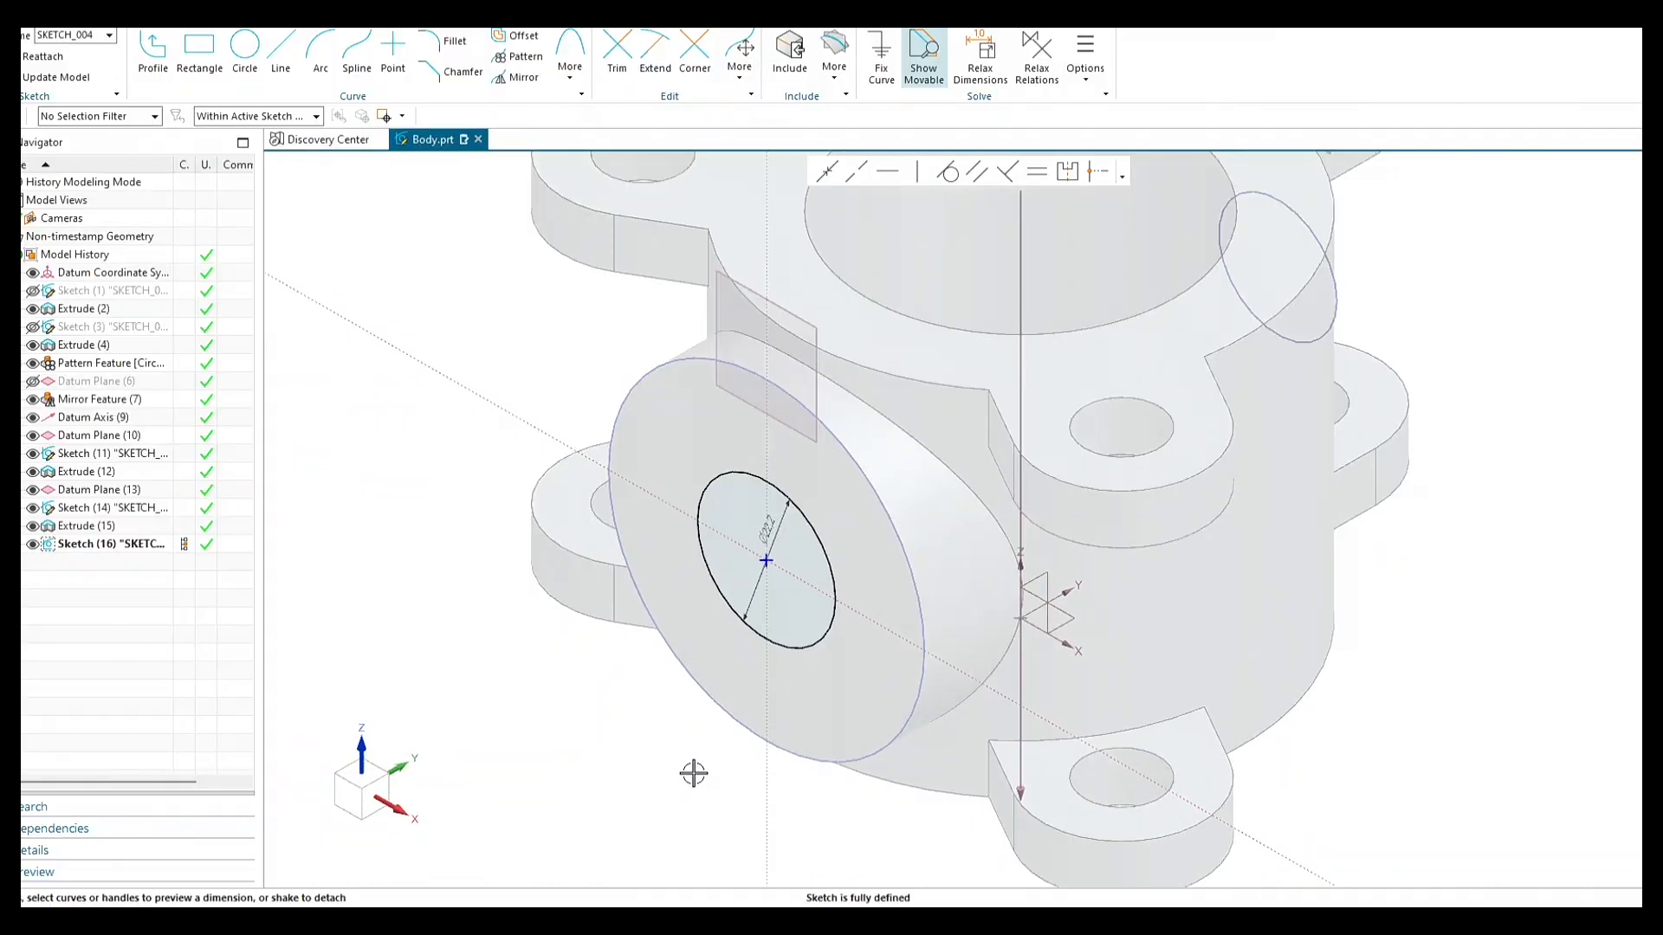
pyautogui.click(12, 54)
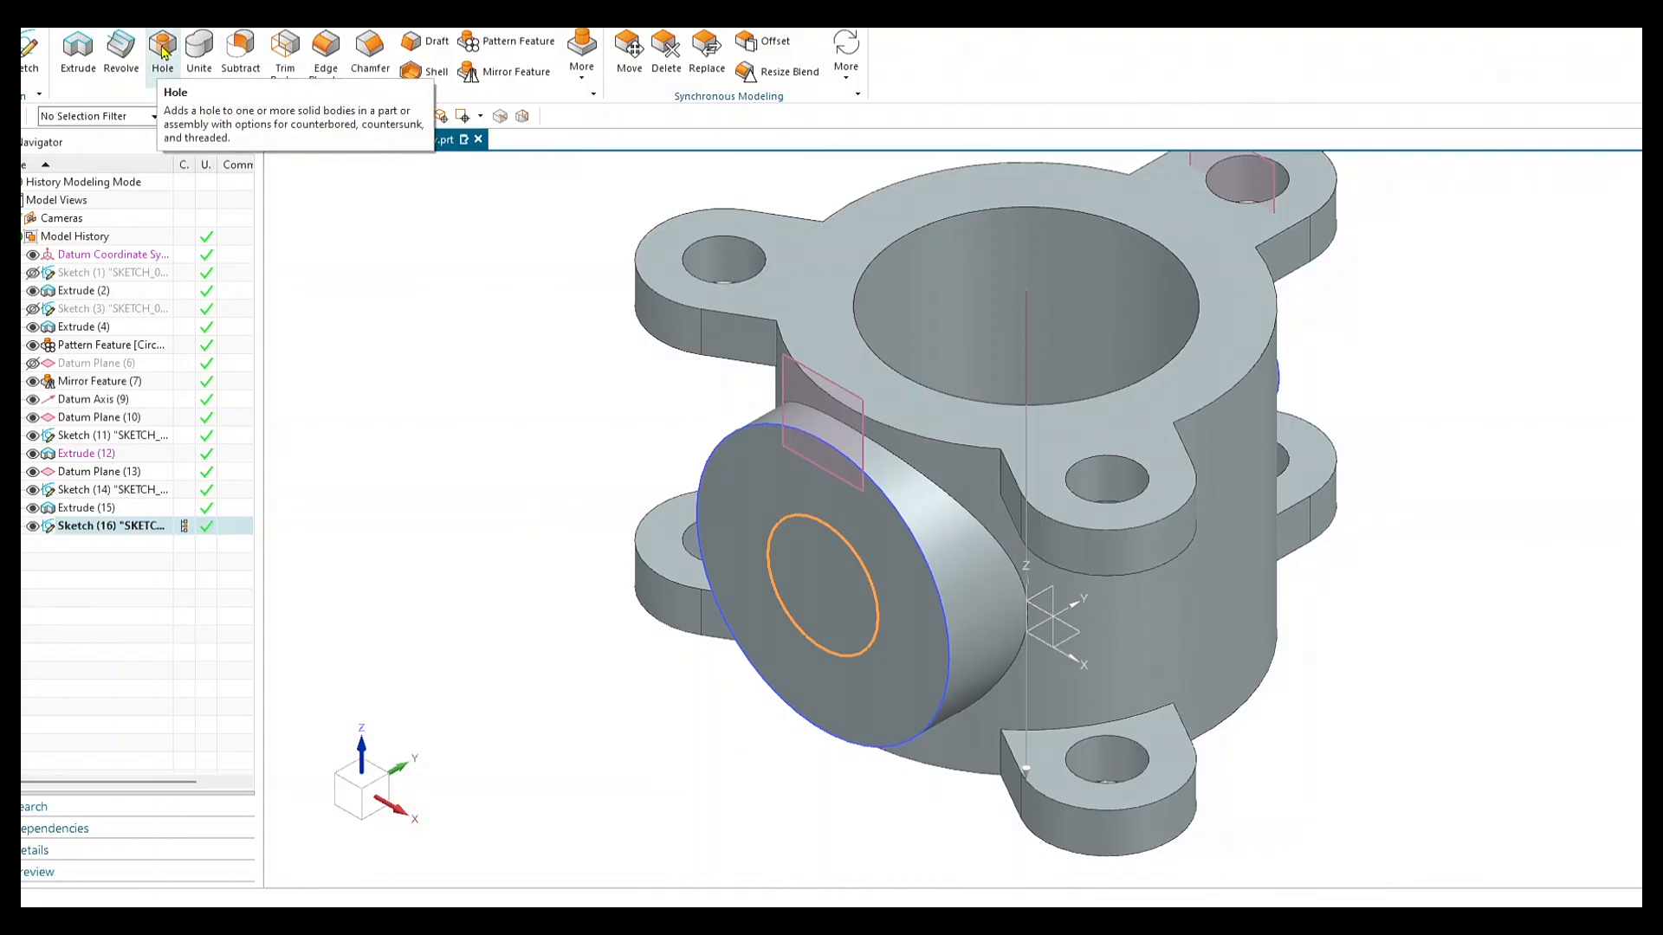
# Set up a Counterbored hole of Custom size positioned at the centre of the 22.2 mm circle on the front flange.
pyautogui.click(163, 52)
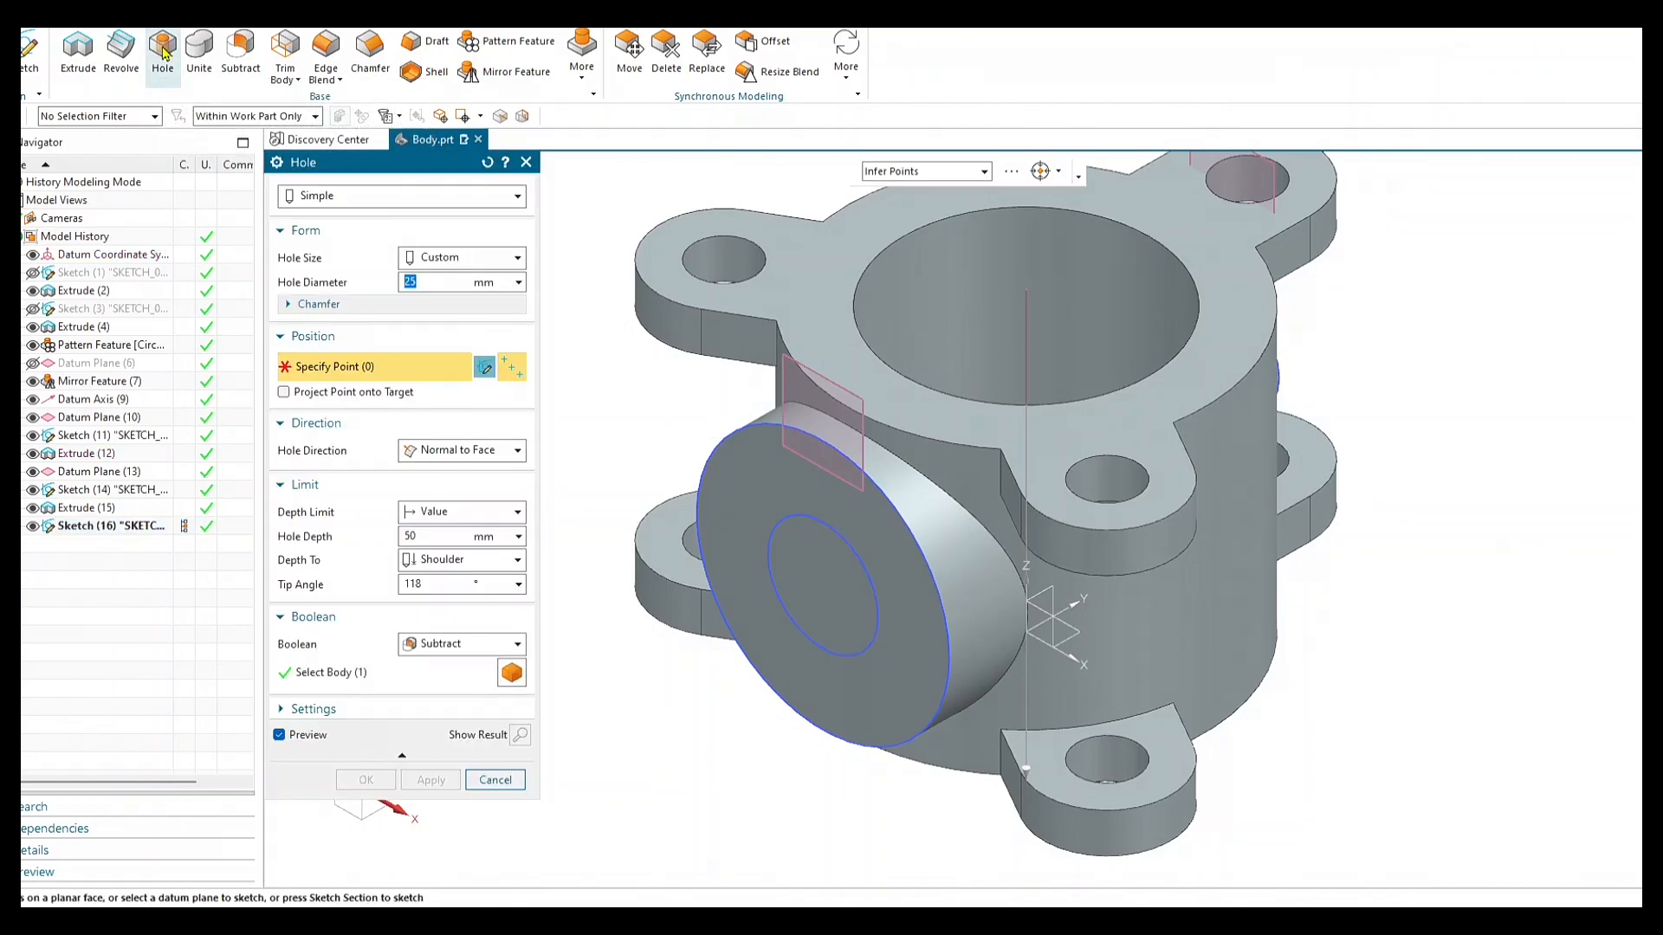
pyautogui.click(399, 202)
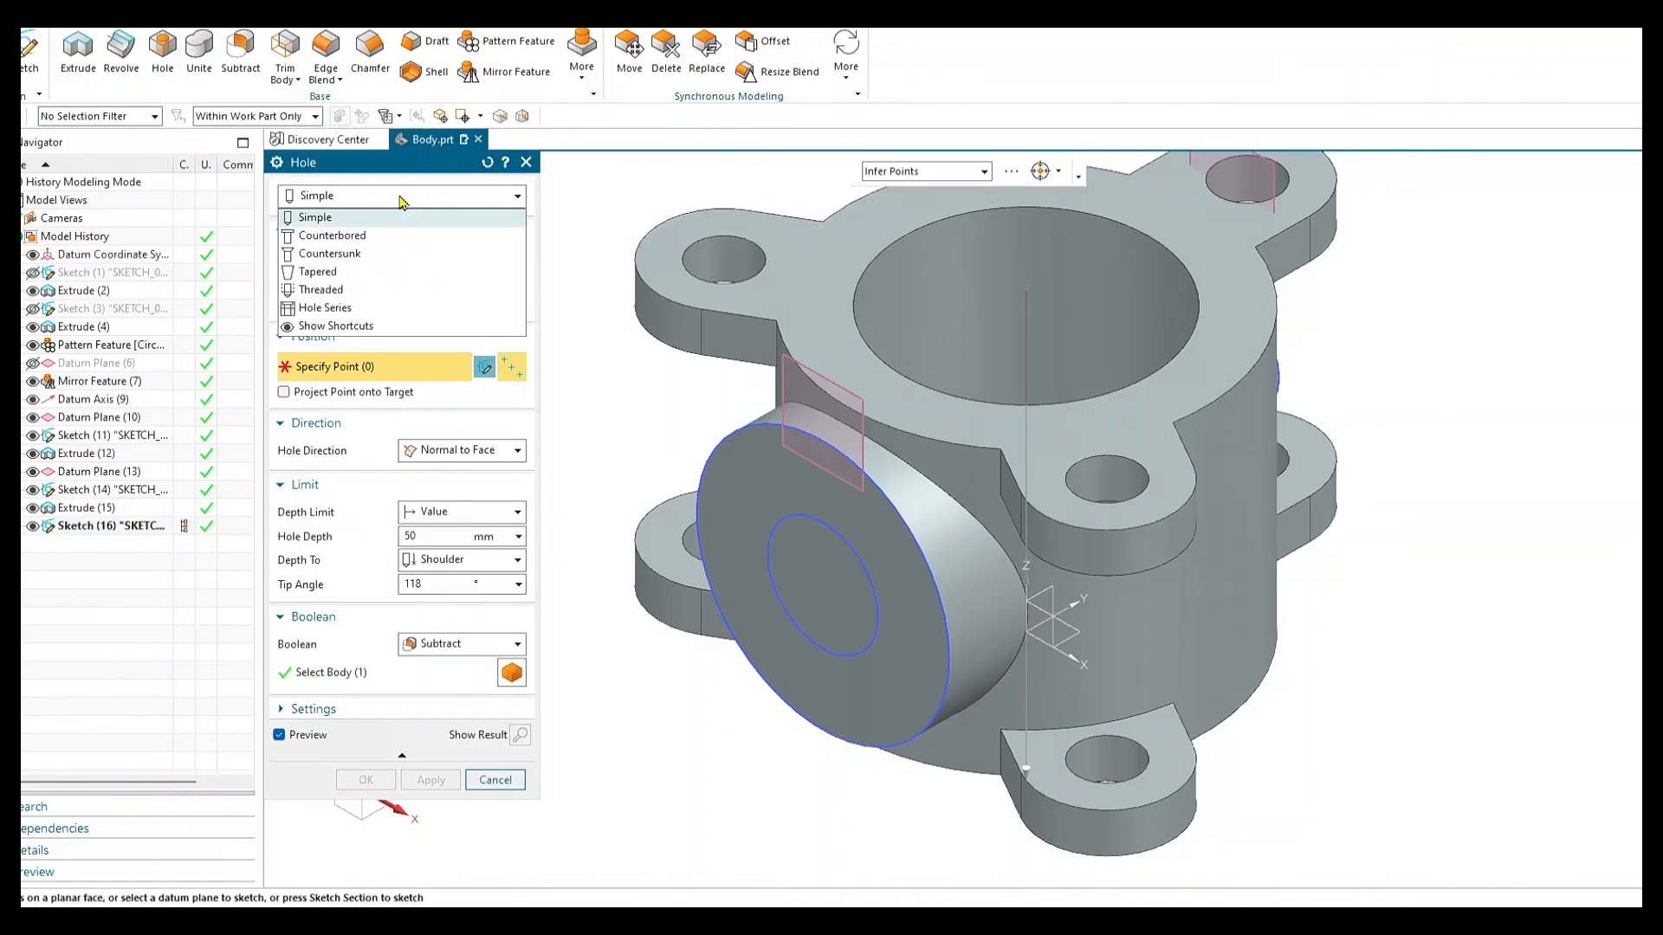
pyautogui.click(369, 235)
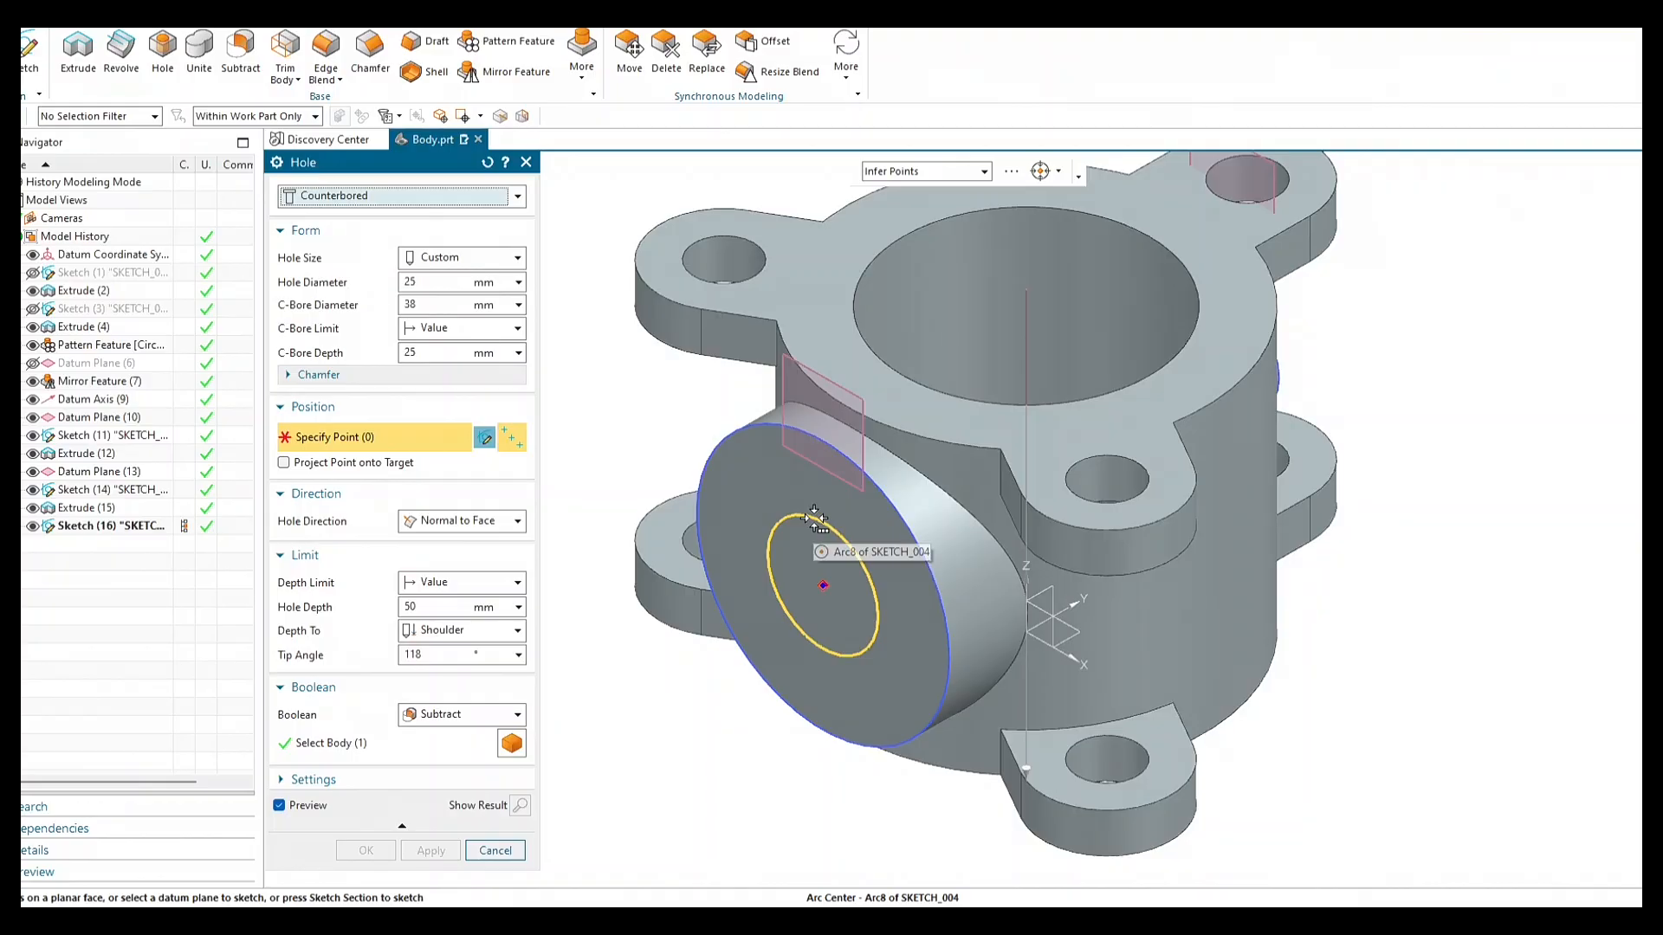
pyautogui.click(814, 518)
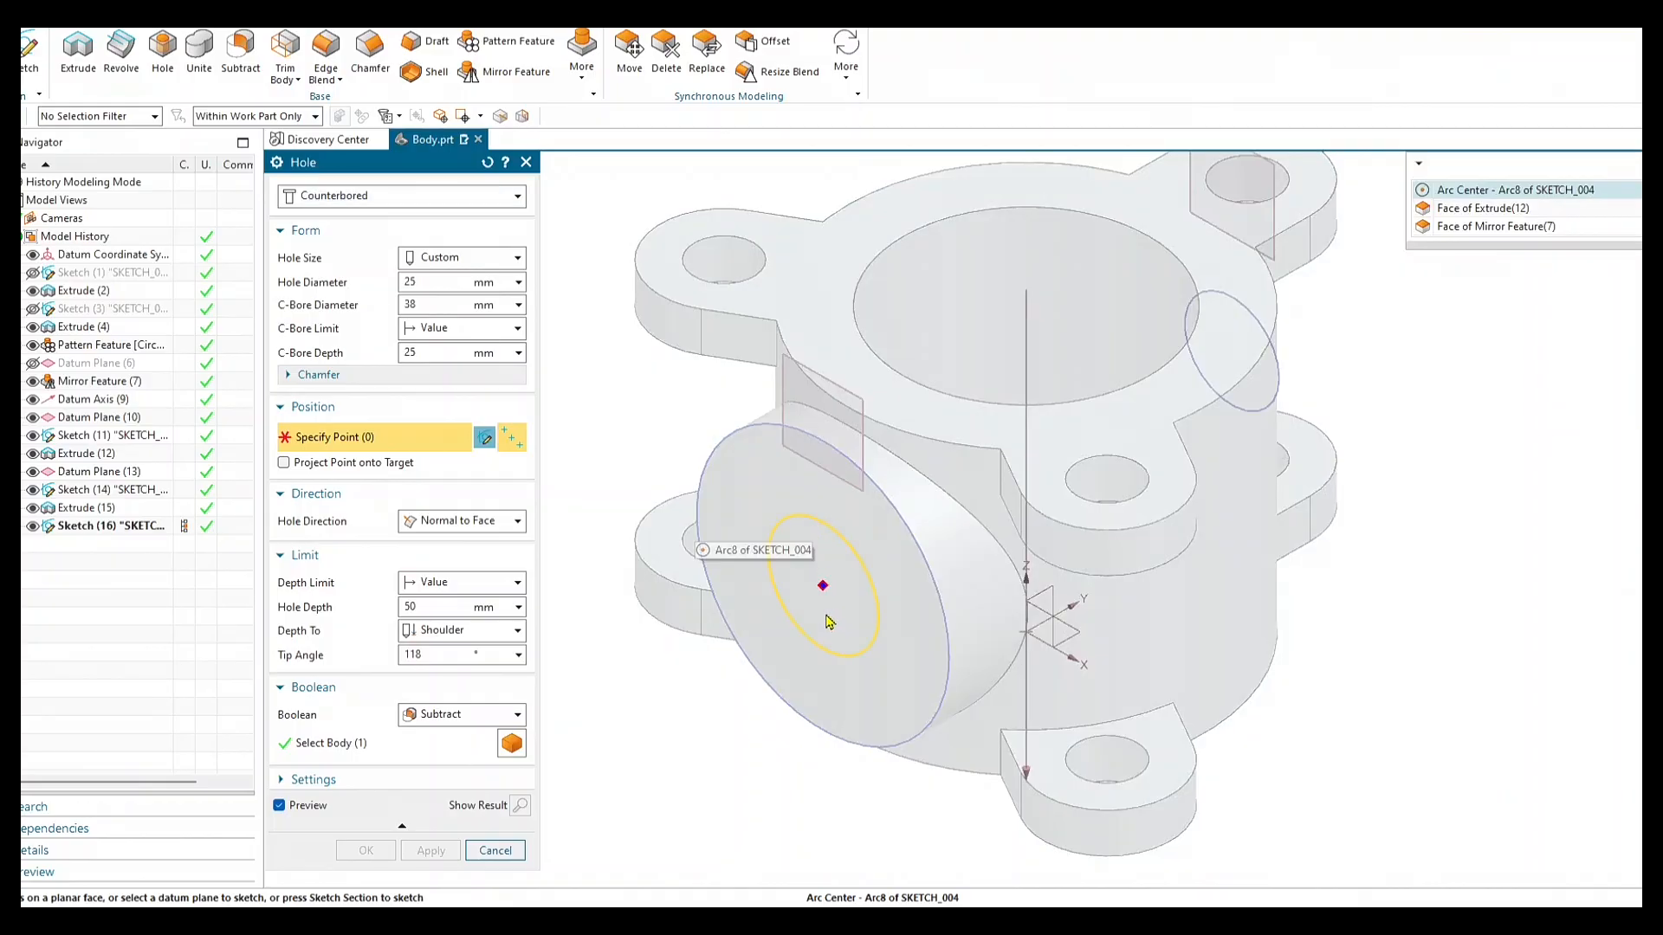
pyautogui.click(1464, 192)
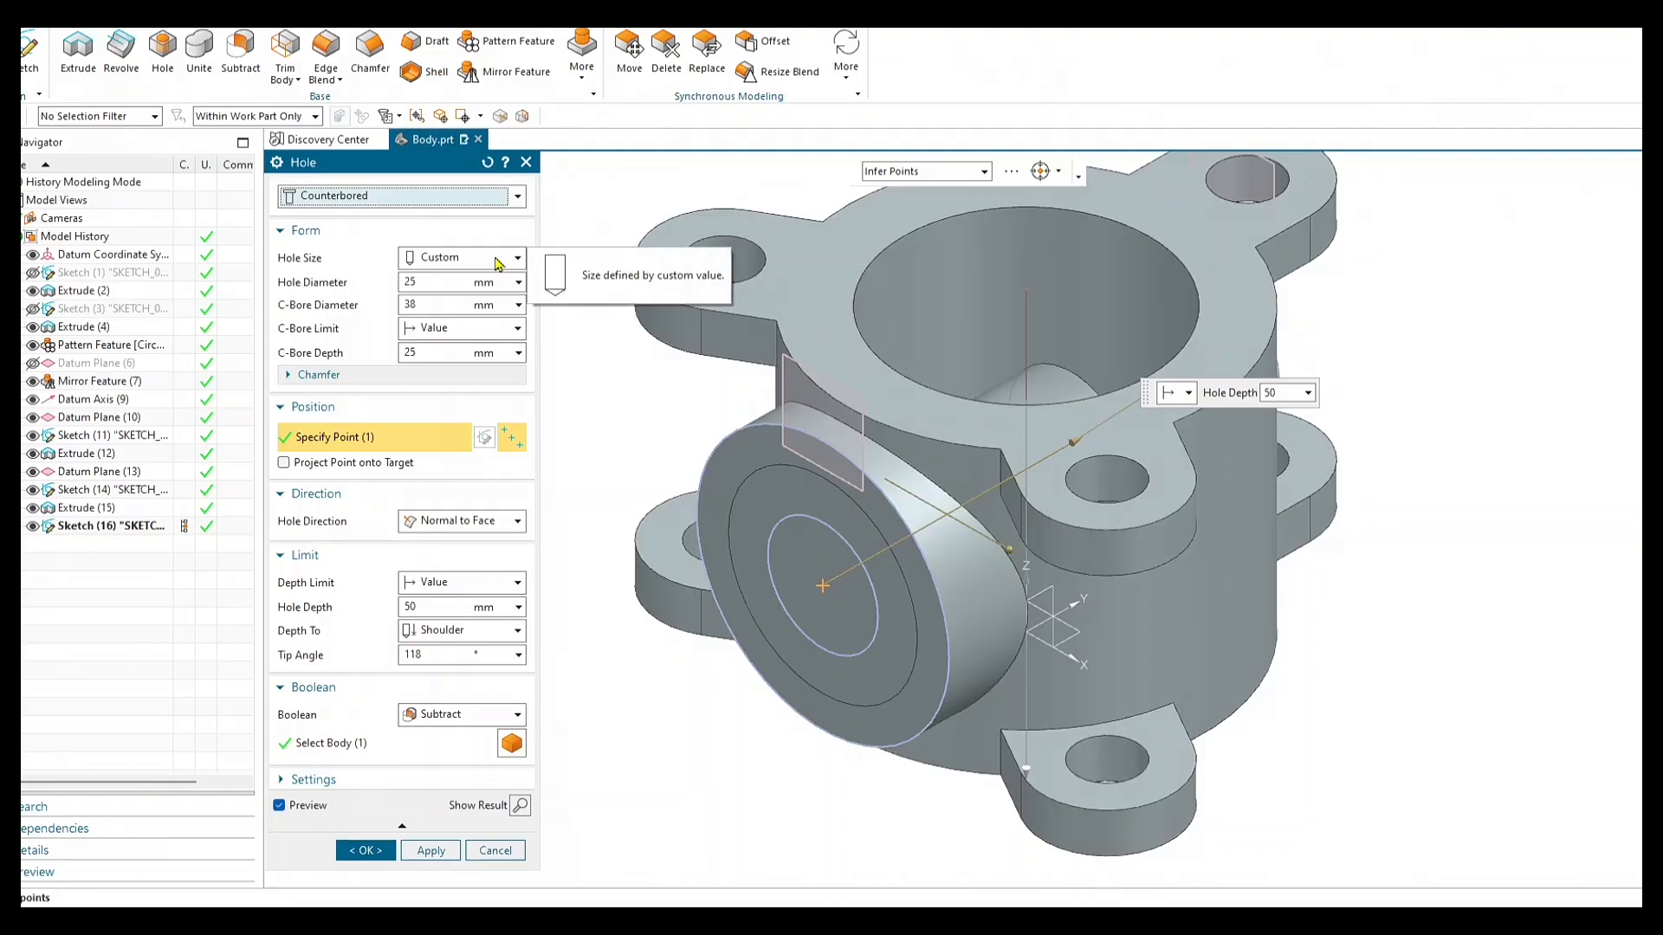
pyautogui.click(498, 259)
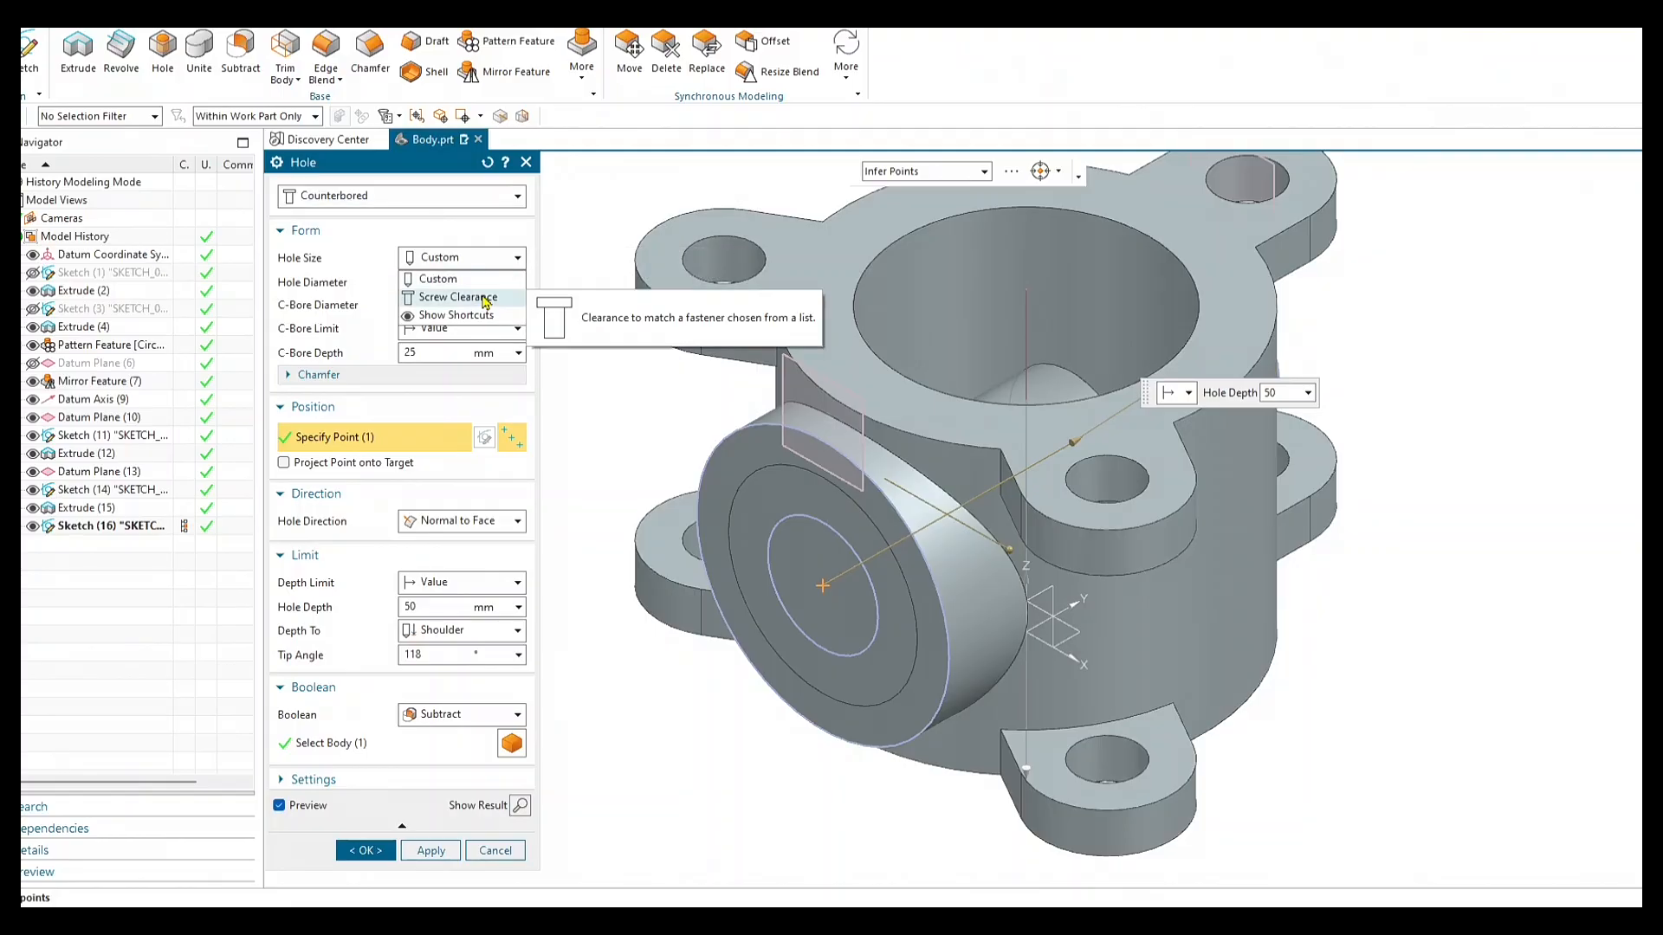
pyautogui.click(479, 280)
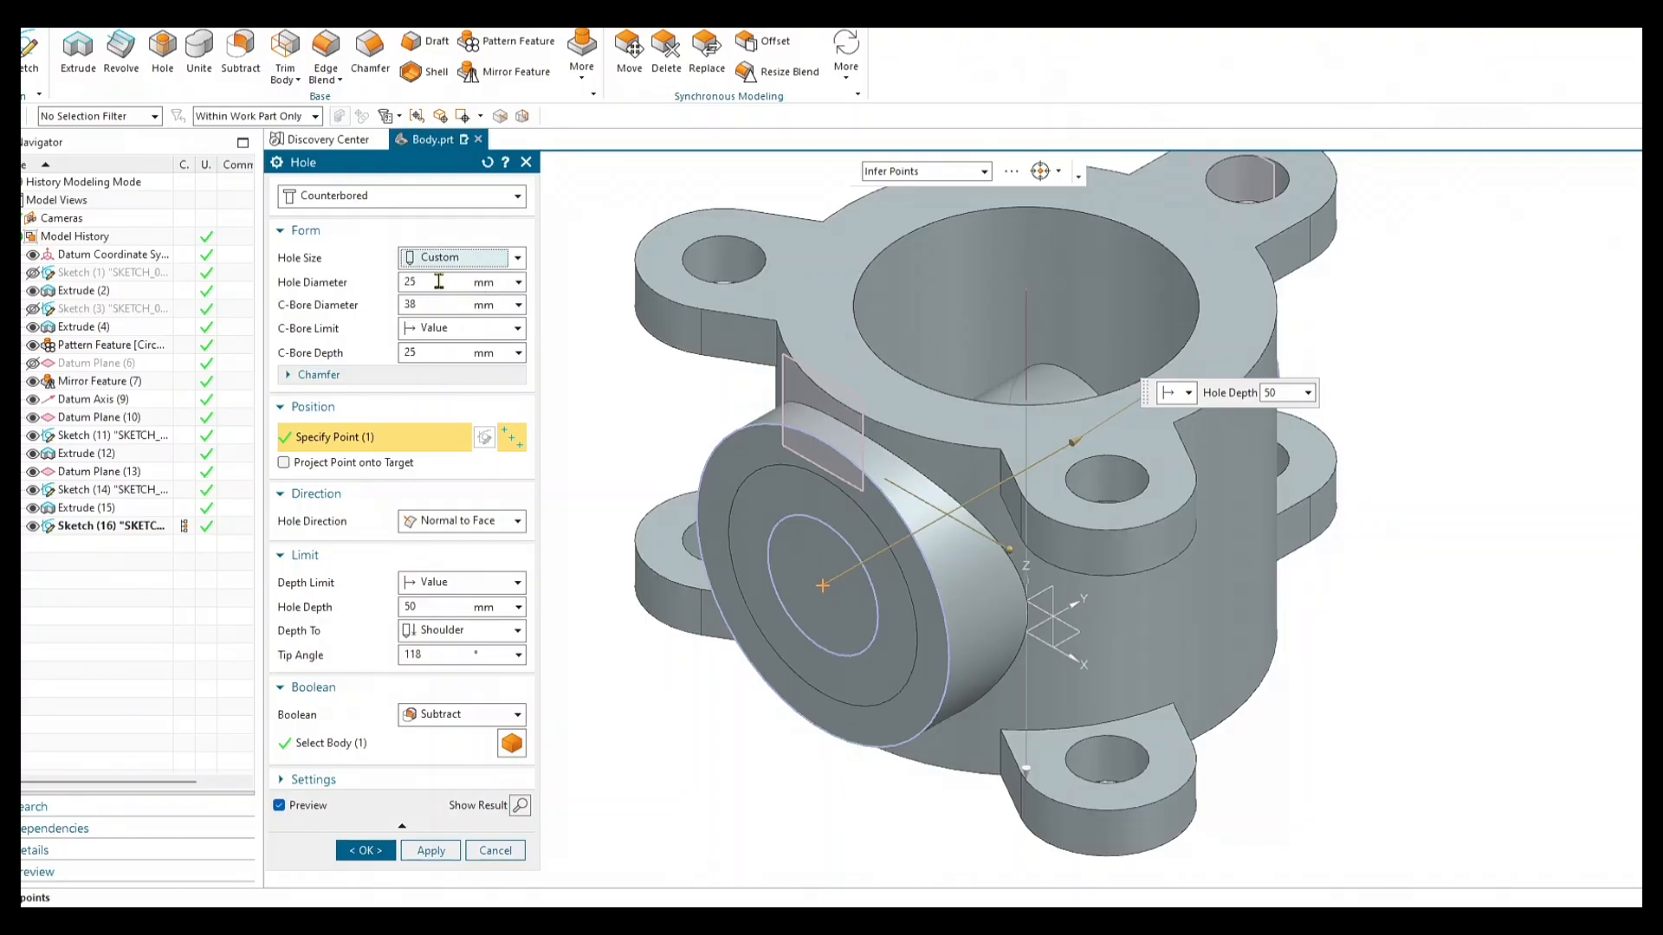
# Set the counterbored hole's diameter to 14.3 mm, its counterbore diameter to 22.2 mm and its counterbore depth to 6.35 mm.
pyautogui.doubleClick(439, 281)
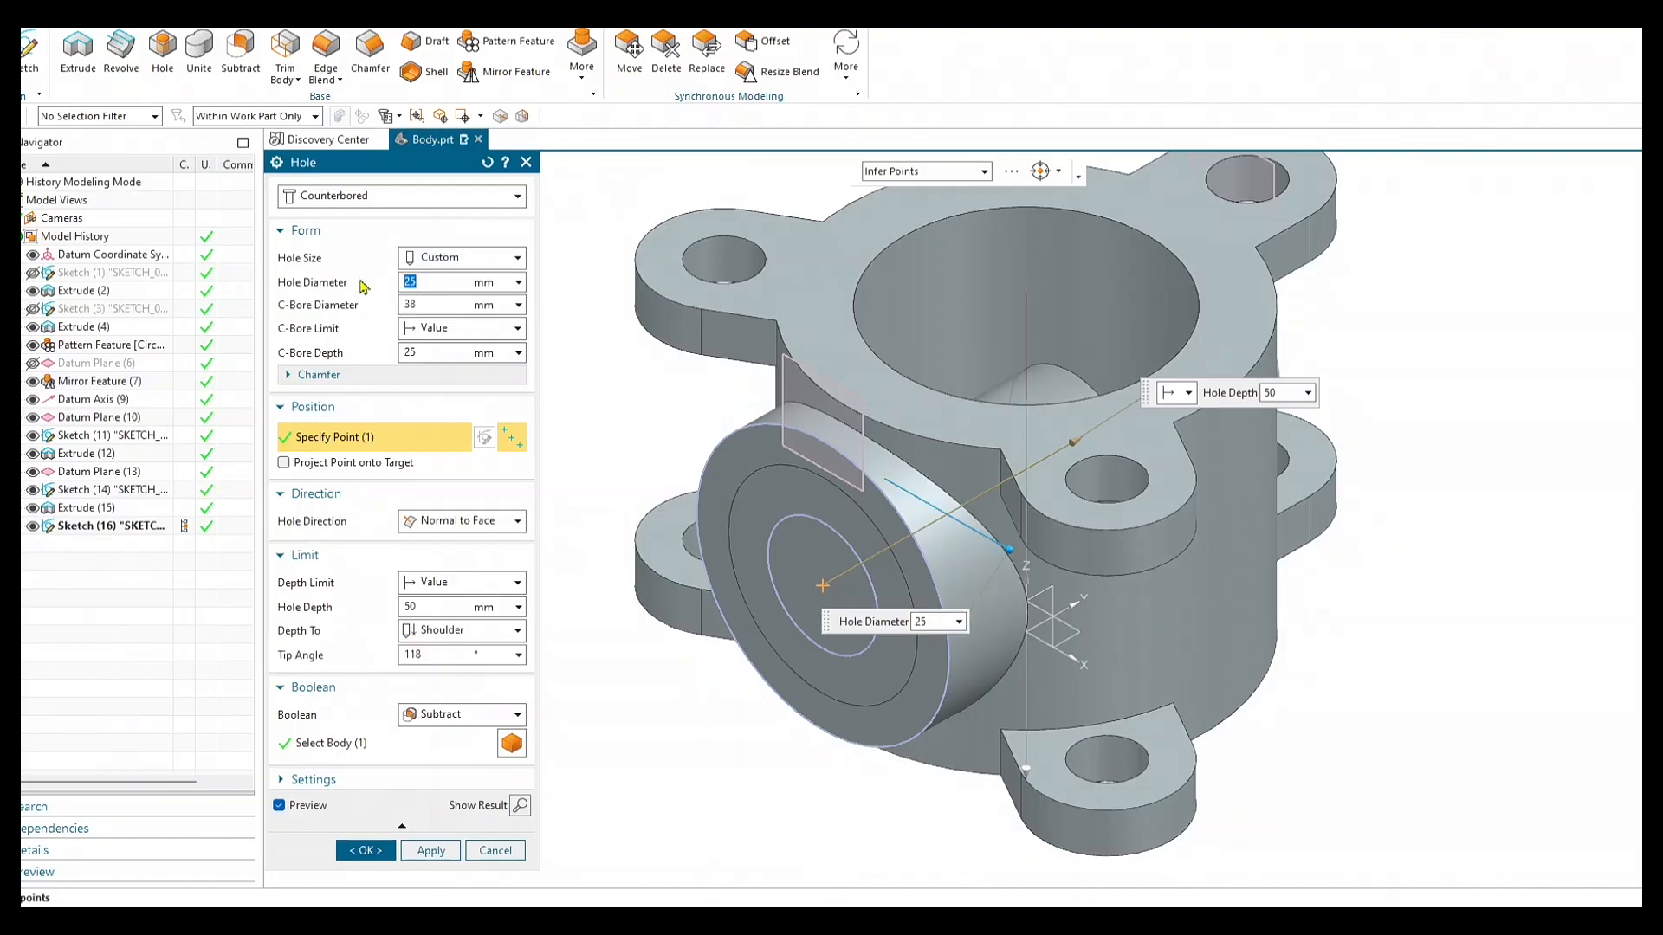
pyautogui.write('14.3')
pyautogui.press('Return')
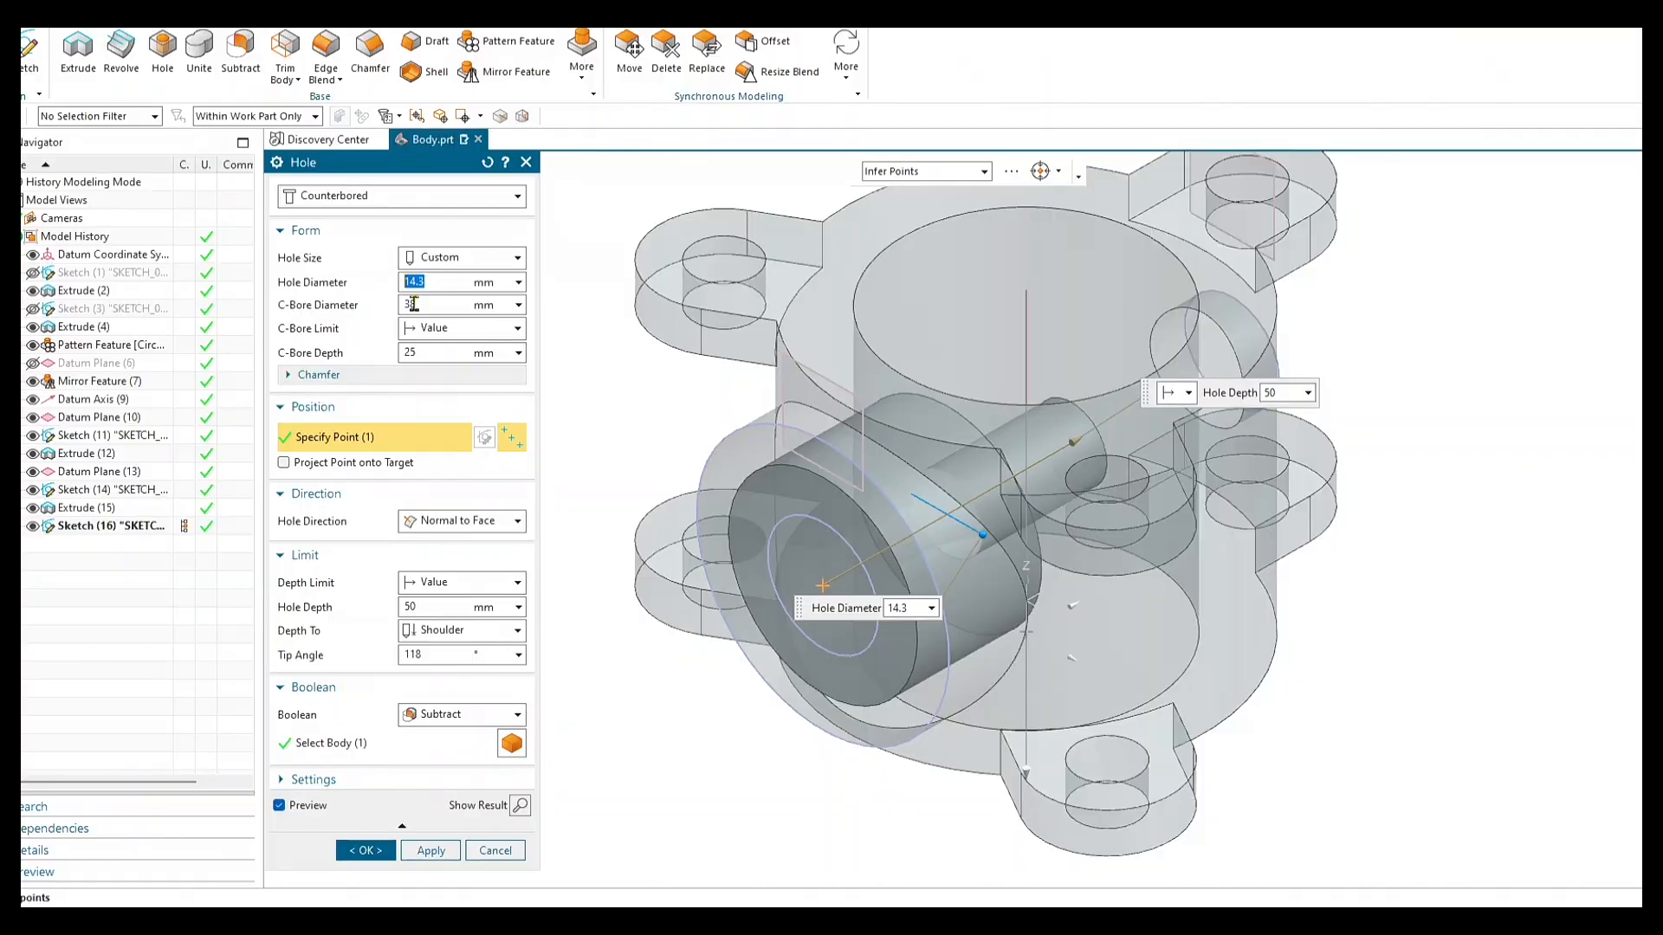
pyautogui.click(433, 305)
pyautogui.write('22.20')
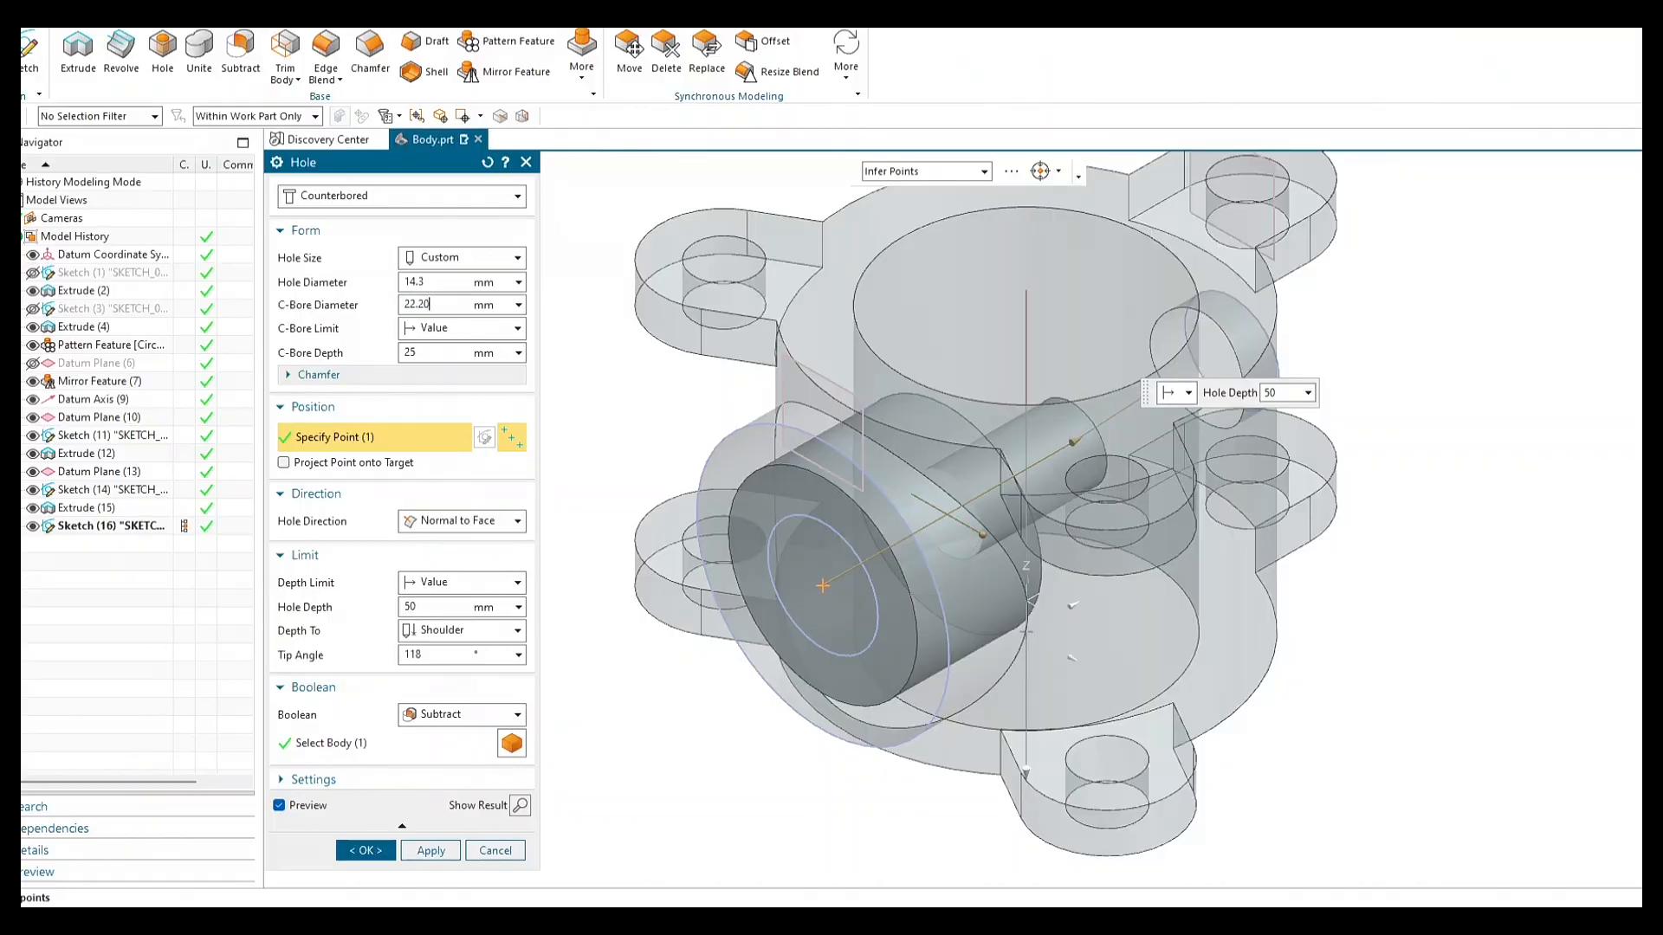
pyautogui.press('BackSpace')
pyautogui.press('Return')
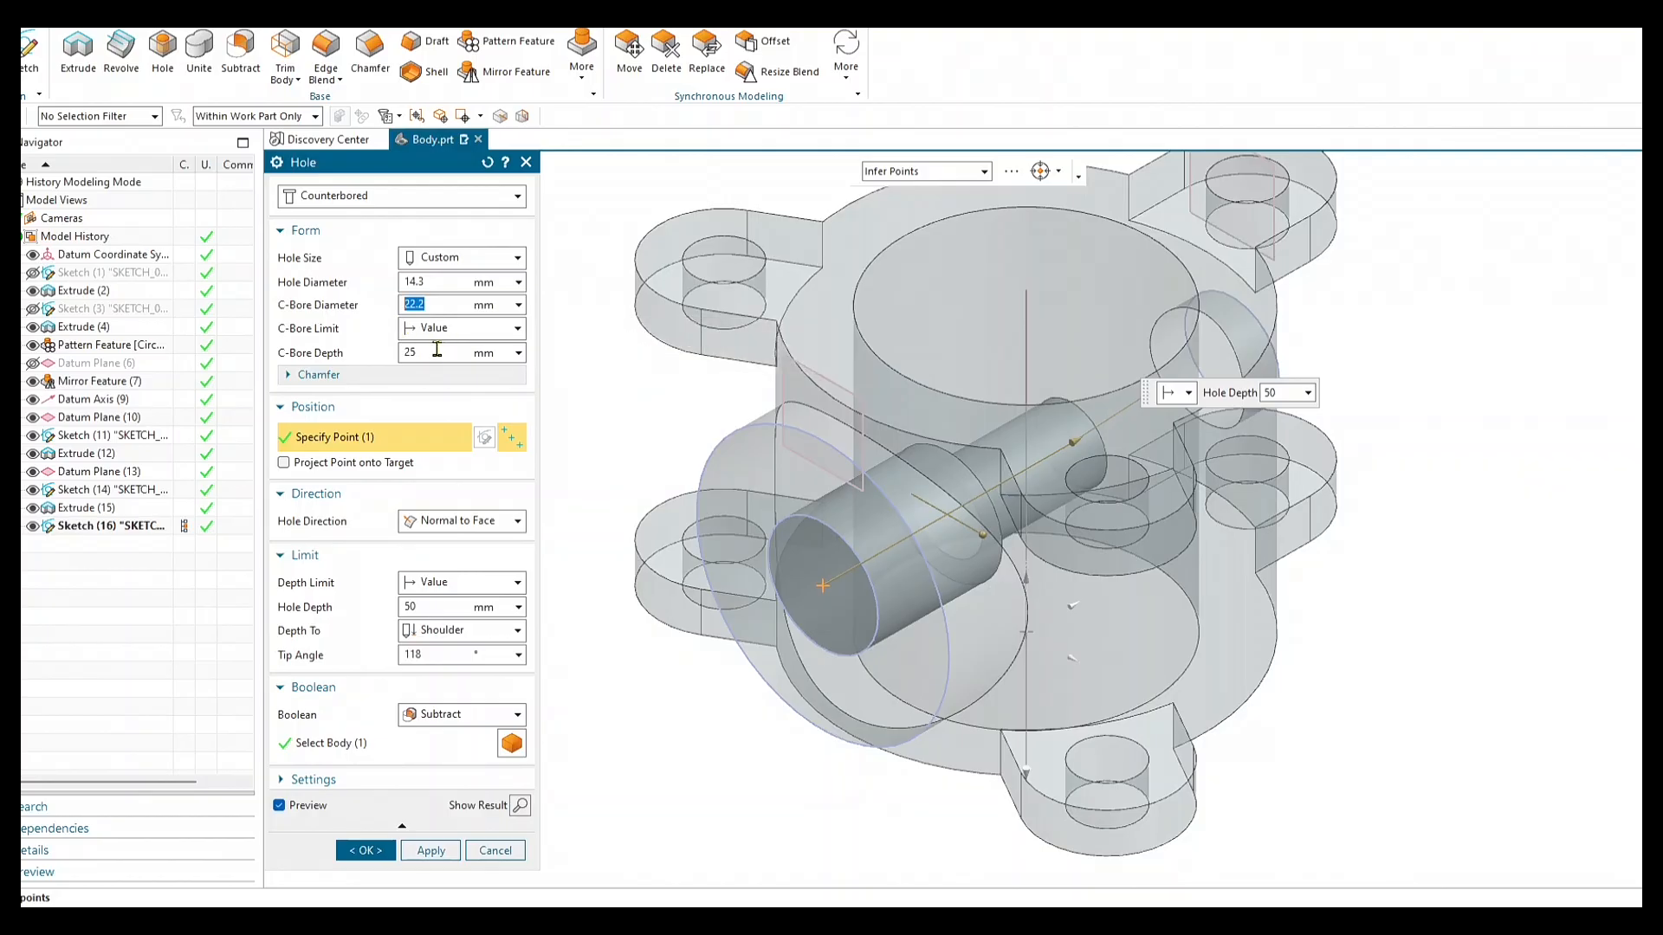
pyautogui.click(406, 352)
pyautogui.write('6.35')
pyautogui.press('Return')
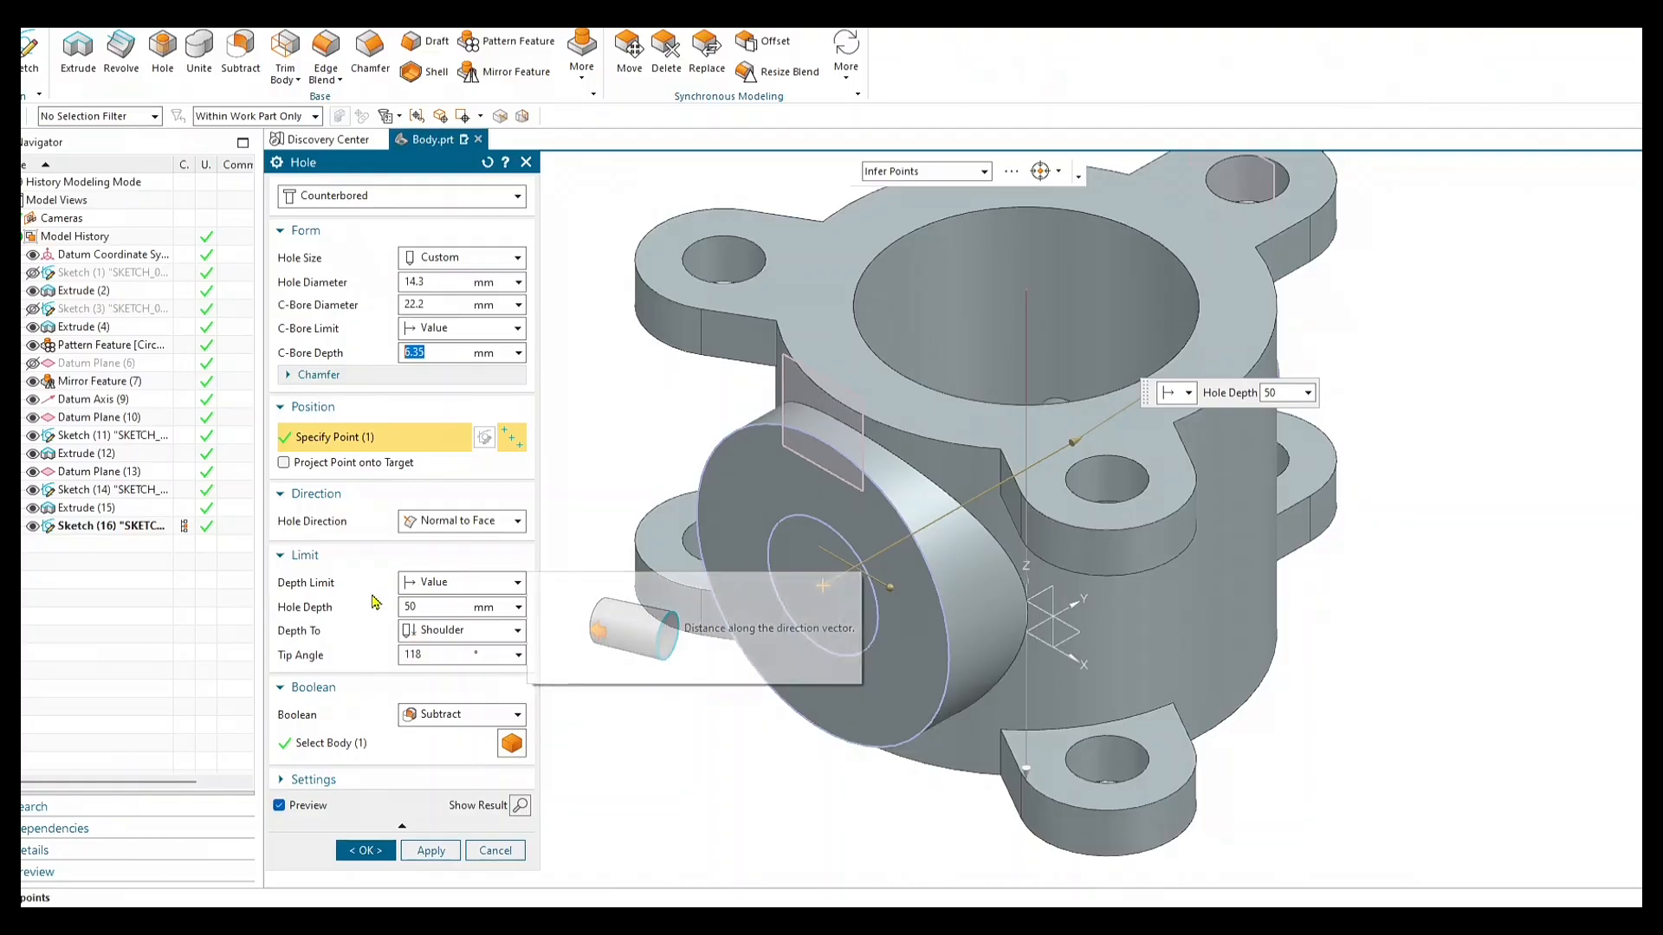
# Check the hole's depth callout in the BODY reference drawing and enter 71.5+6.35 mm as the hole depth, keeping the Value limit.
pyautogui.click(452, 582)
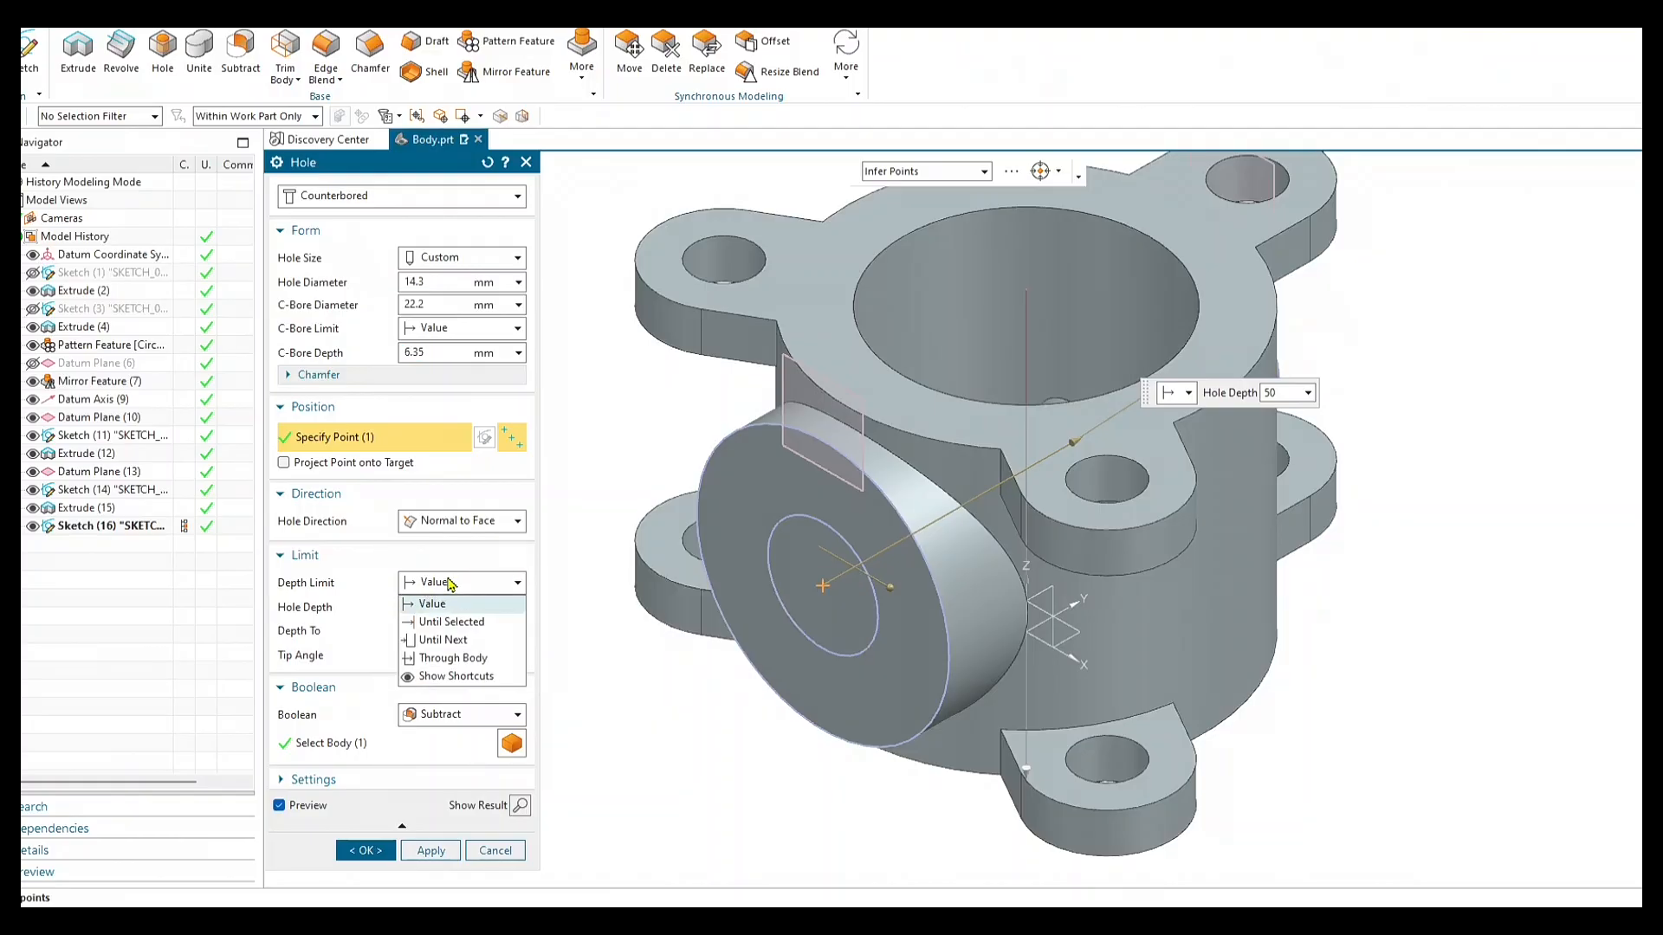
pyautogui.click(452, 582)
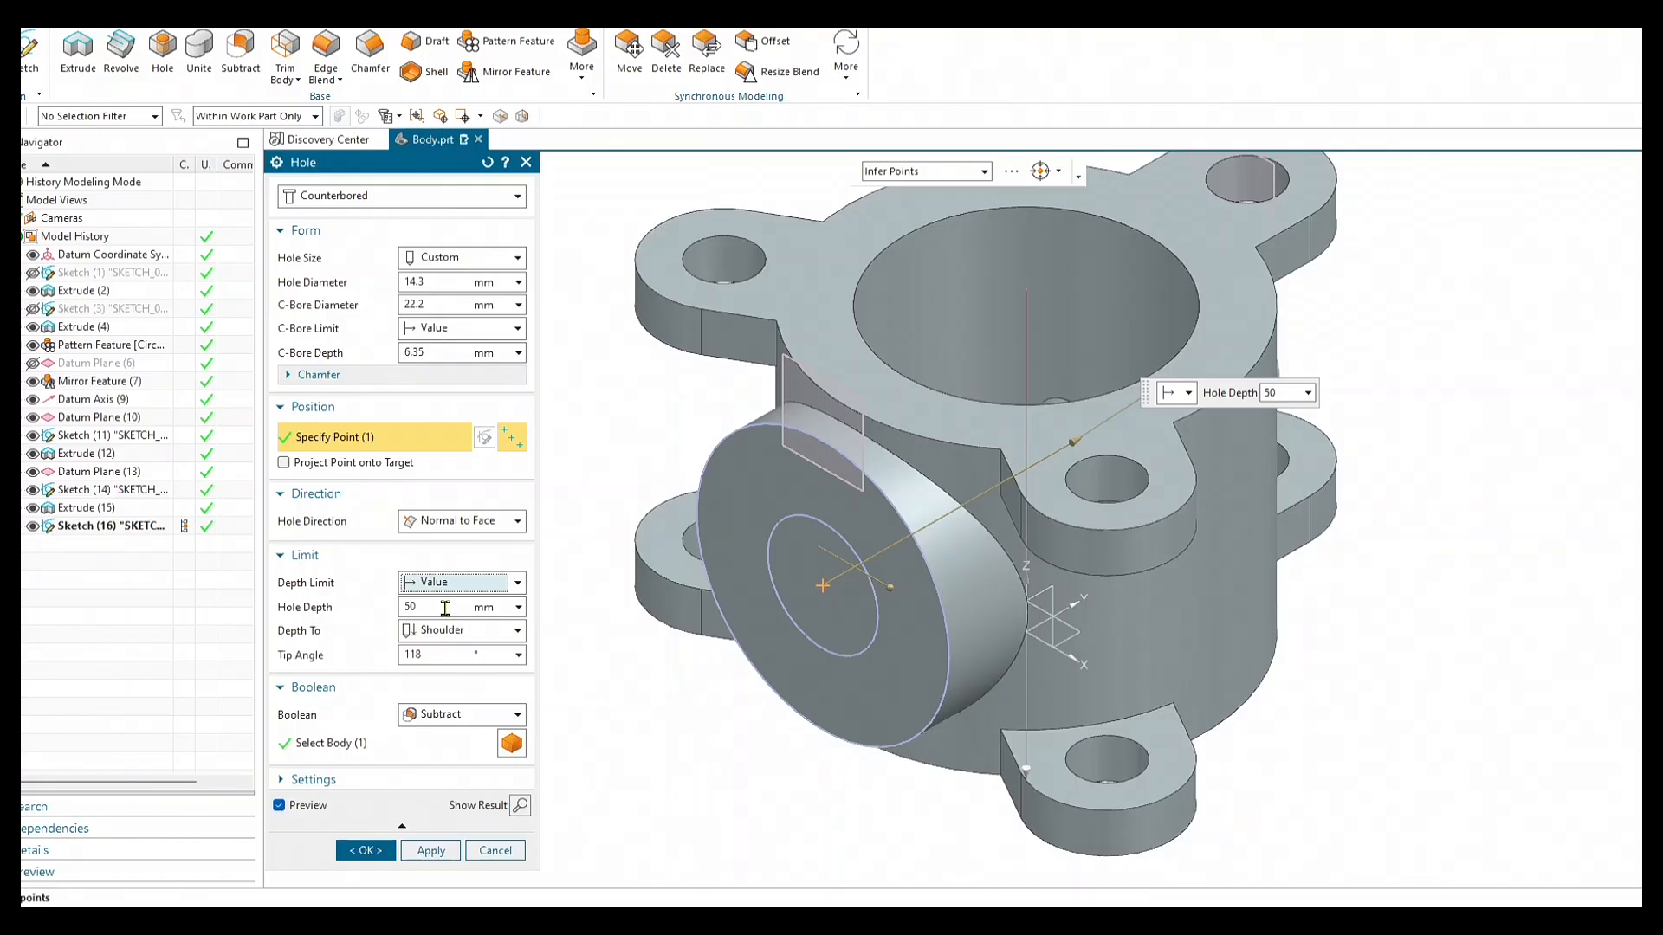
pyautogui.click(445, 608)
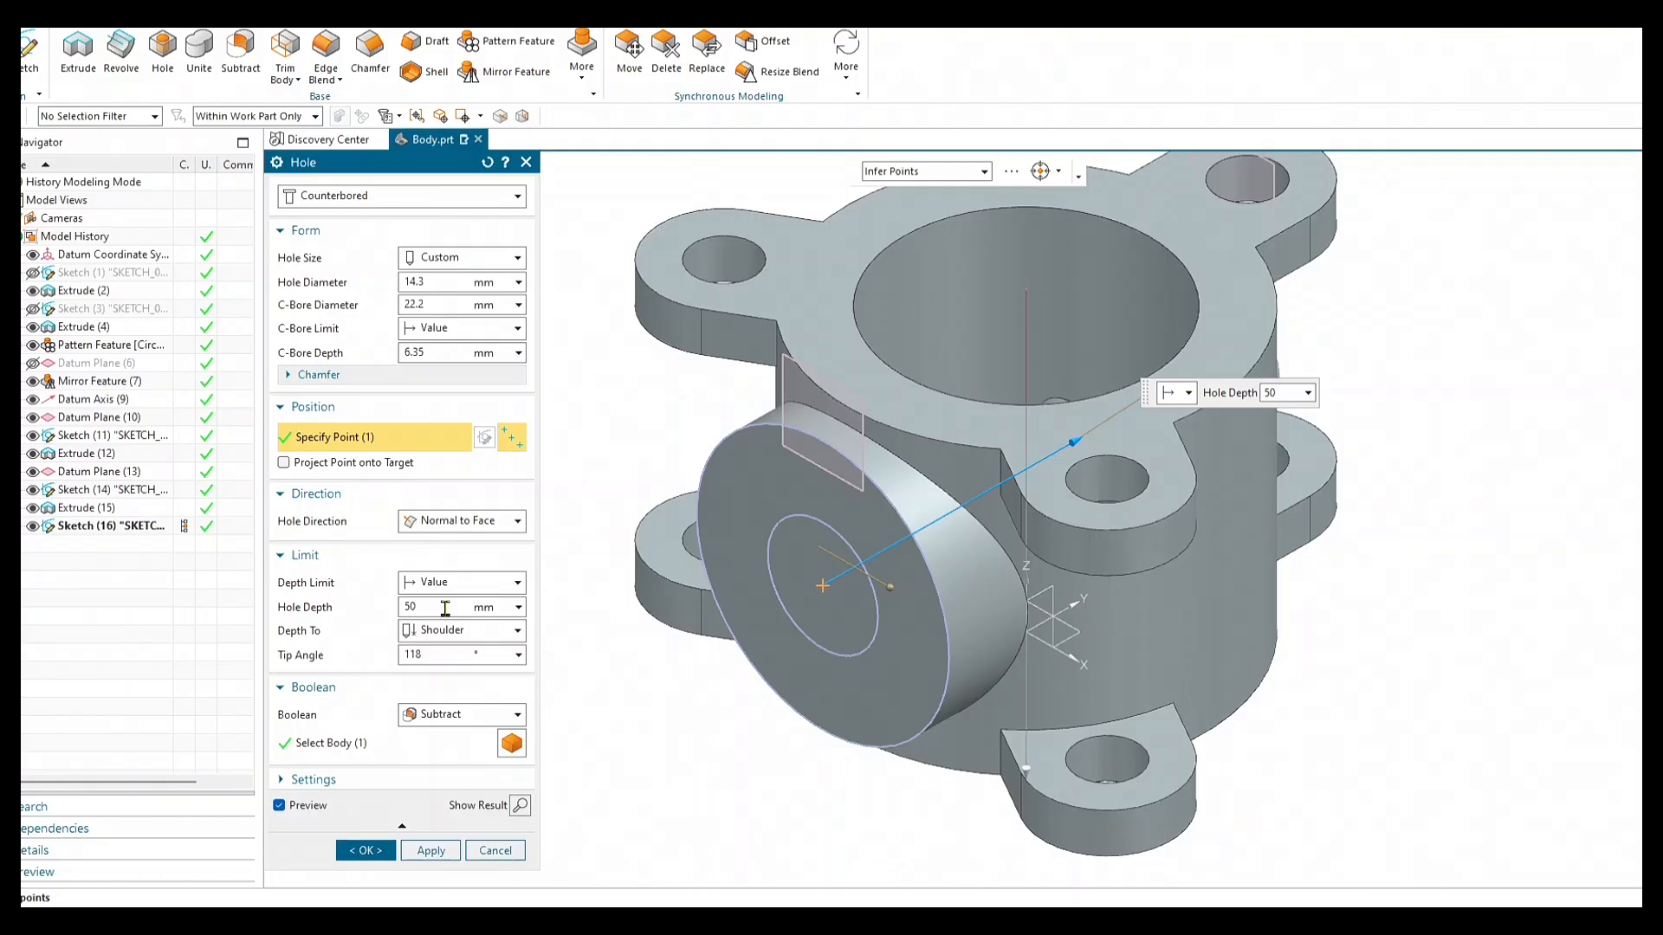
pyautogui.hotkey('alt', 'Tab')
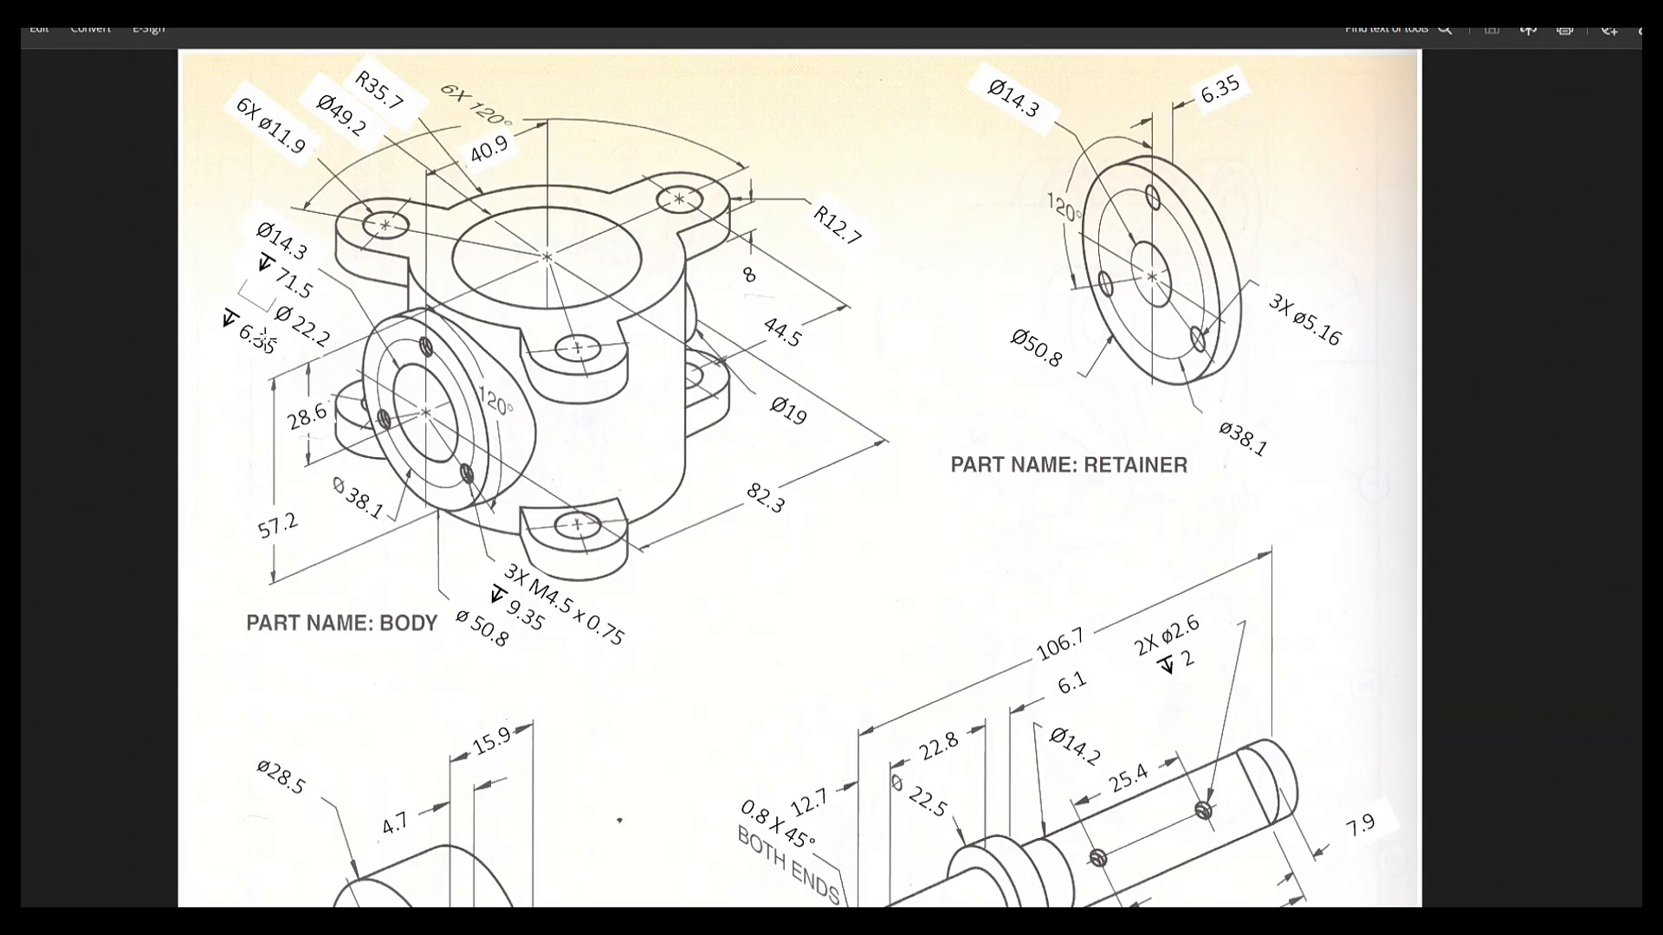
pyautogui.hotkey('alt', 'Tab')
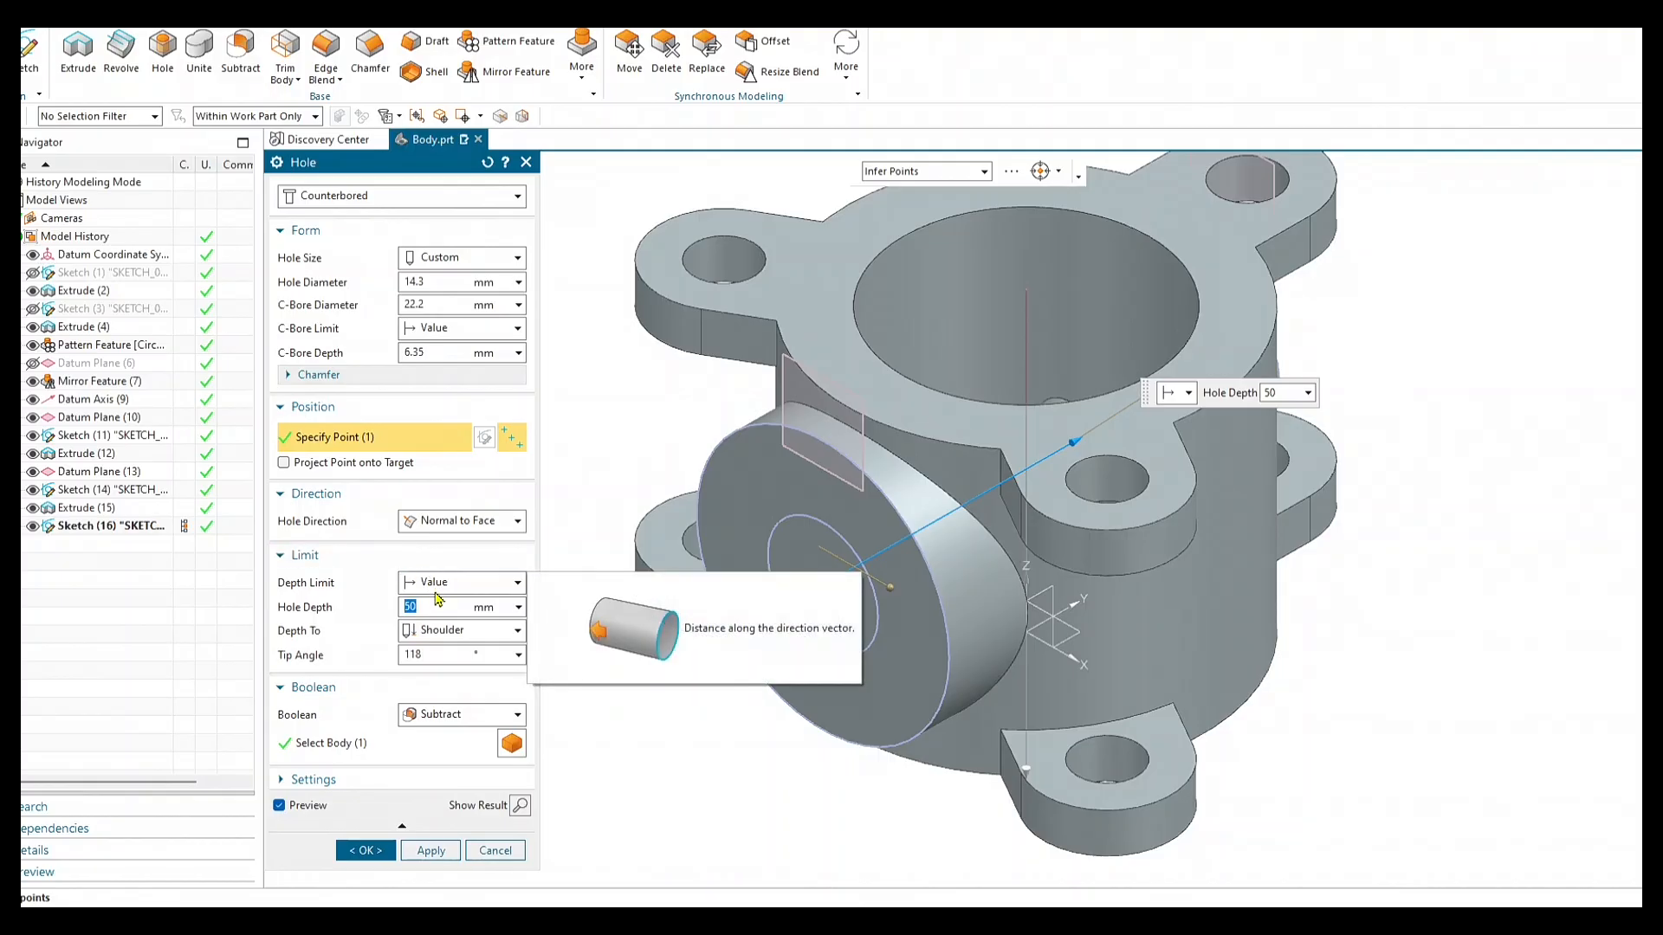
pyautogui.write('71.')
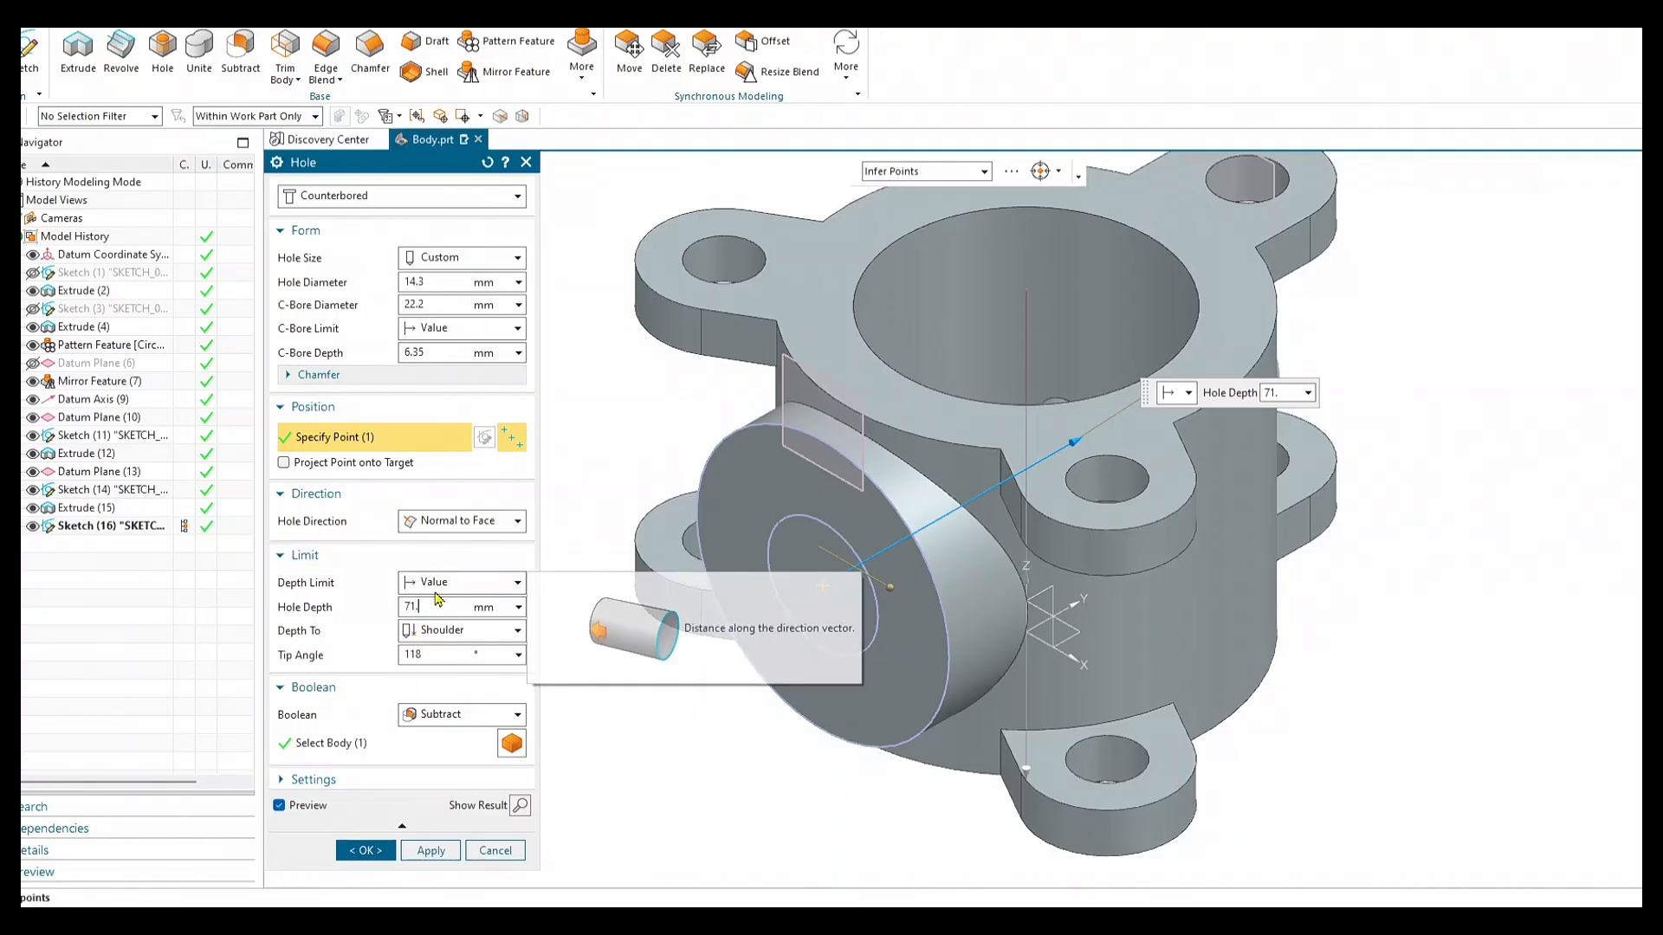
pyautogui.write('5')
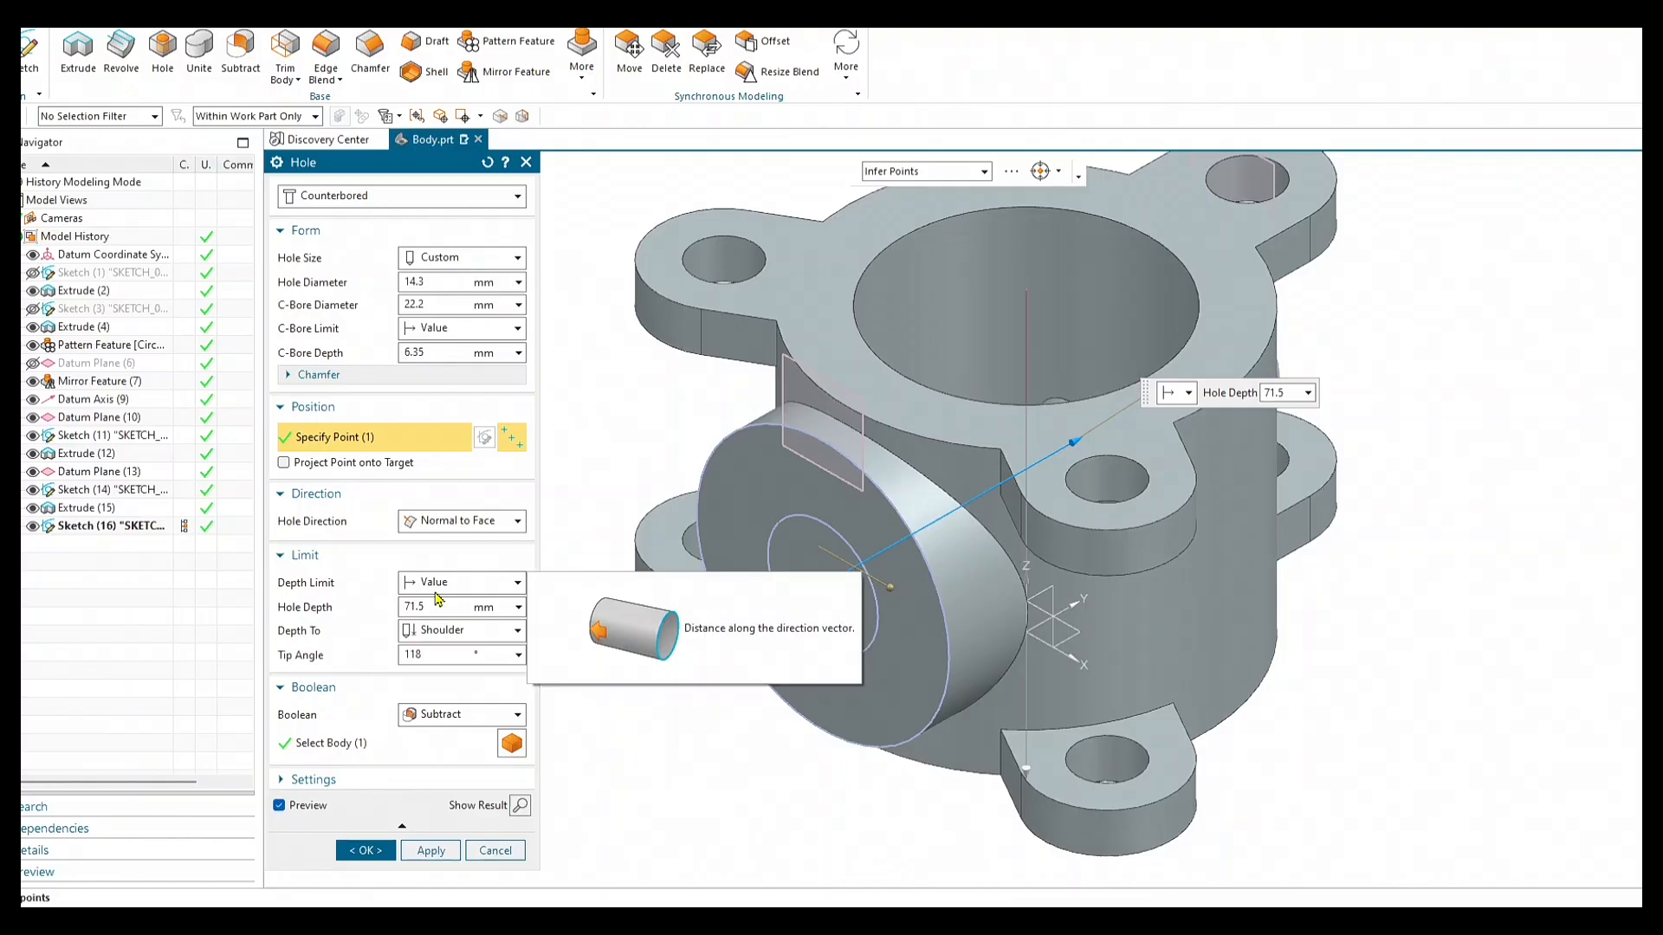
pyautogui.write('+6.35')
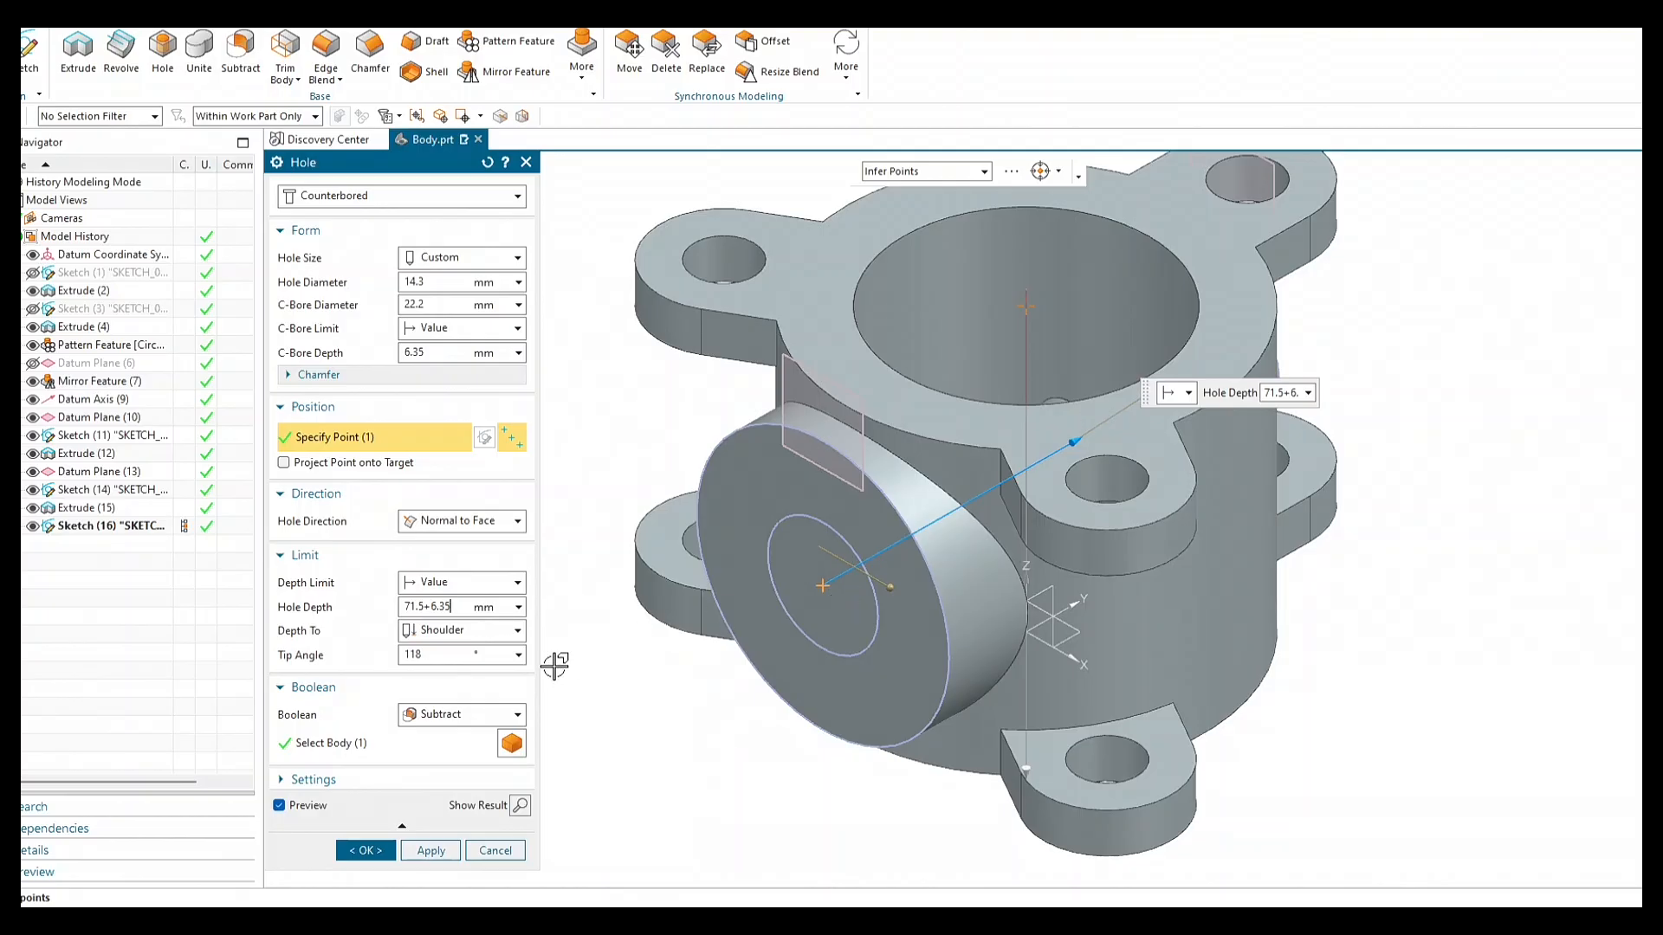
# Measure the hole depth to the Tip instead of the Shoulder and set the tip angle to 0°.
pyautogui.click(496, 631)
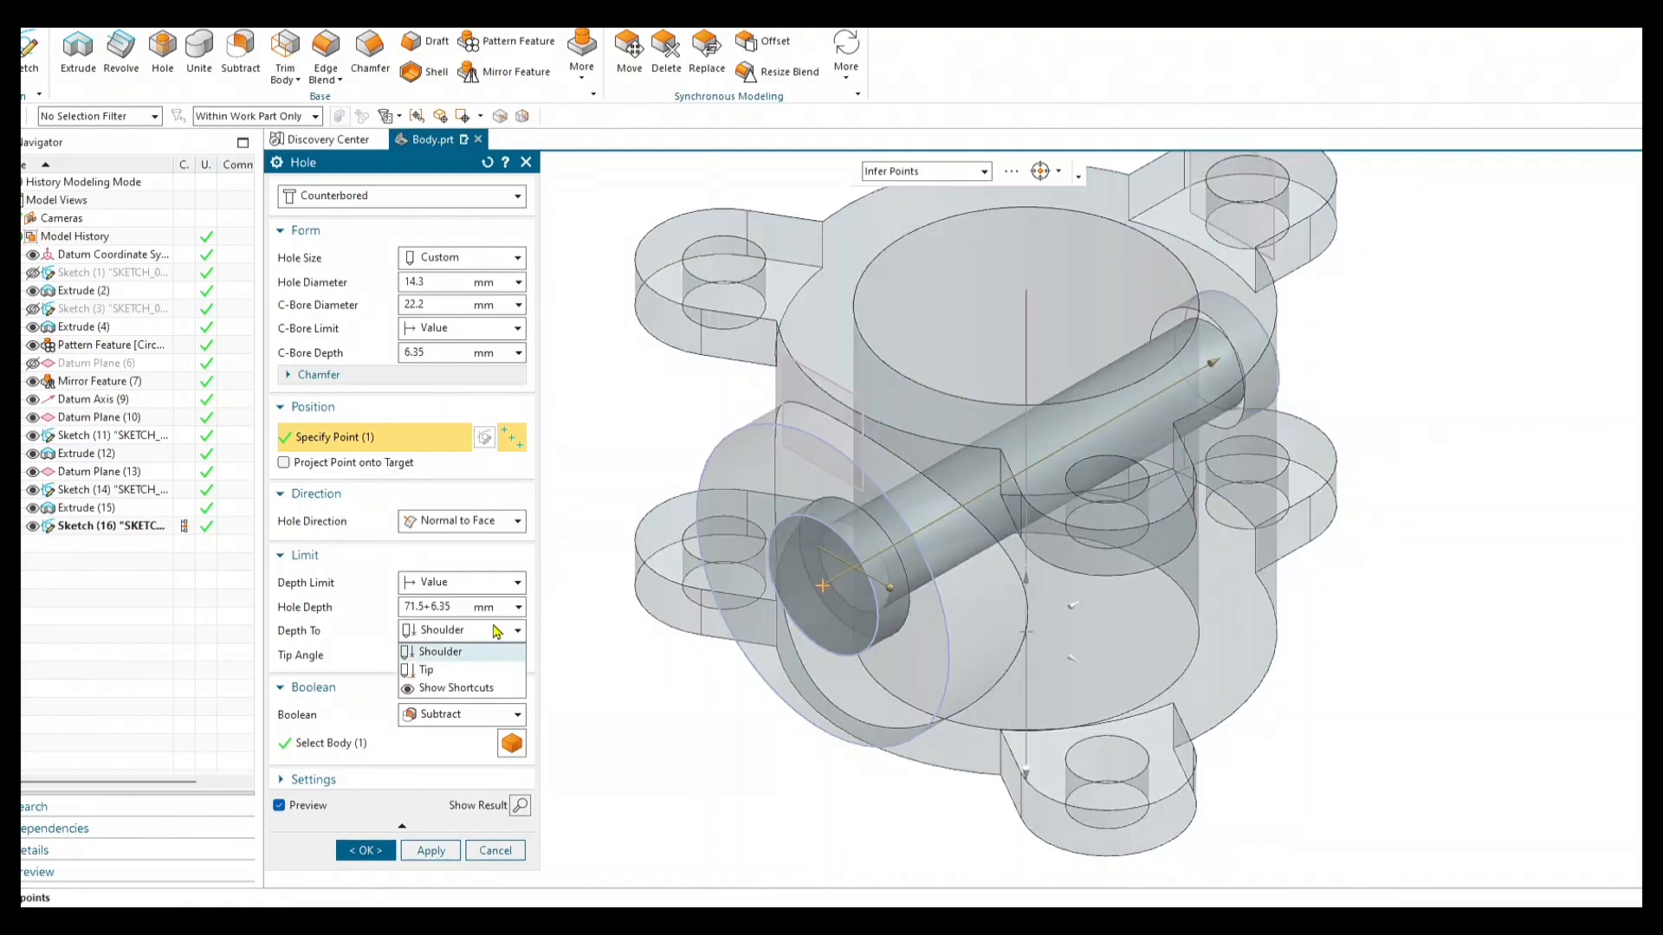
pyautogui.click(457, 677)
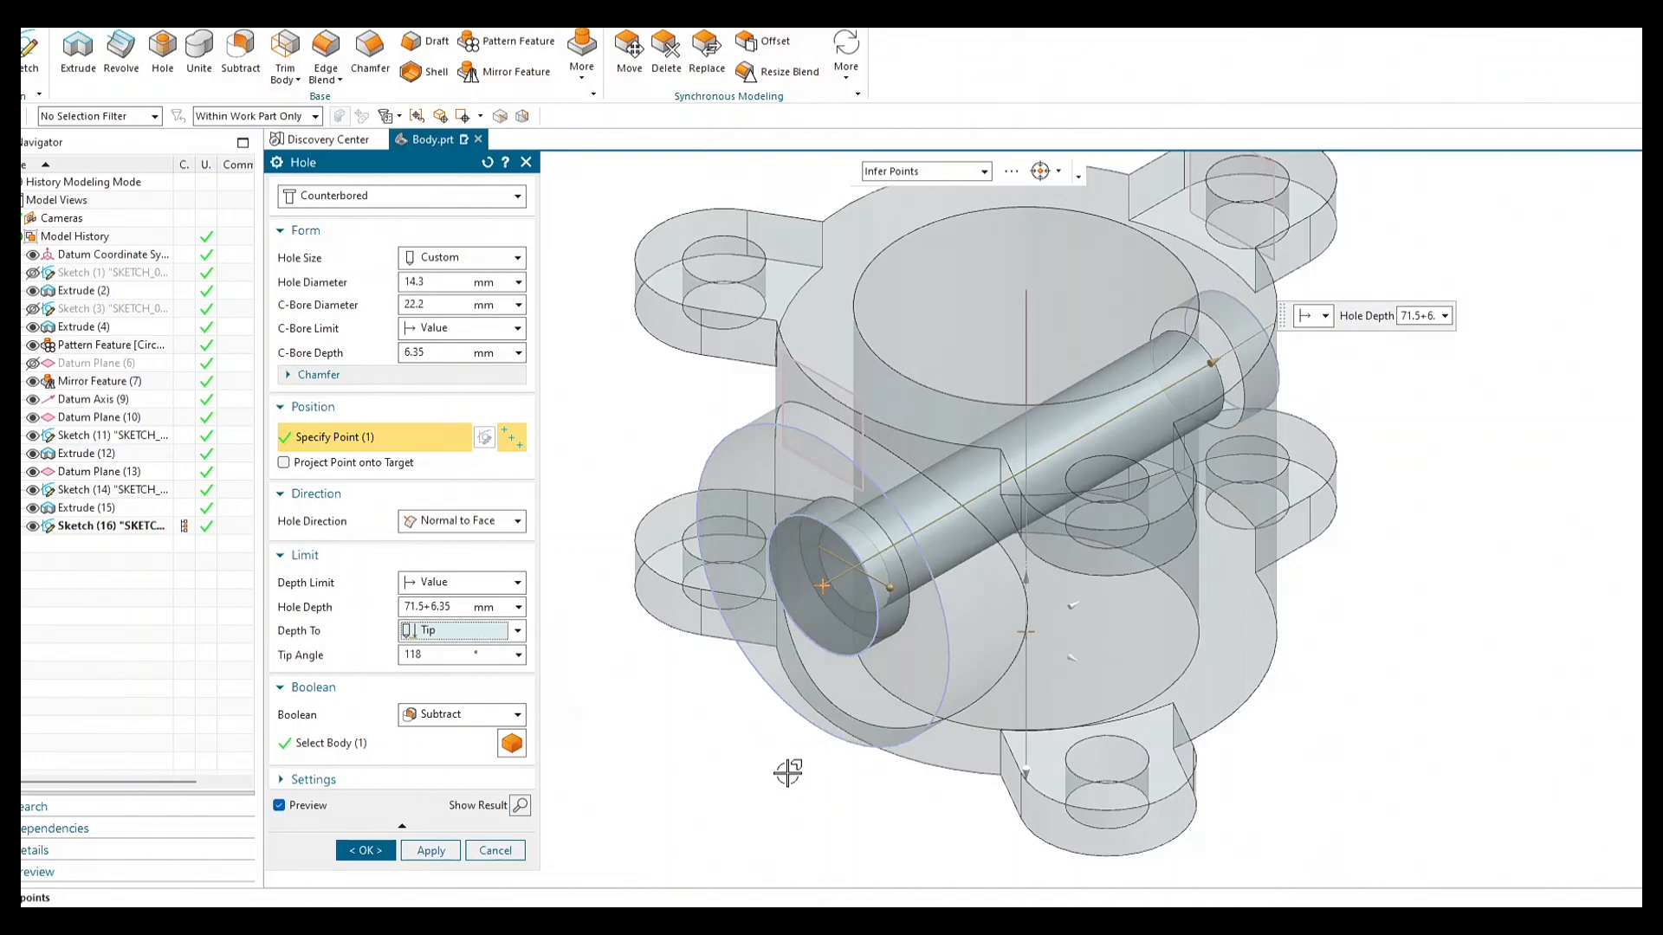
pyautogui.moveTo(783, 768); pyautogui.dragTo(731, 768, button='middle')
pyautogui.click(476, 635)
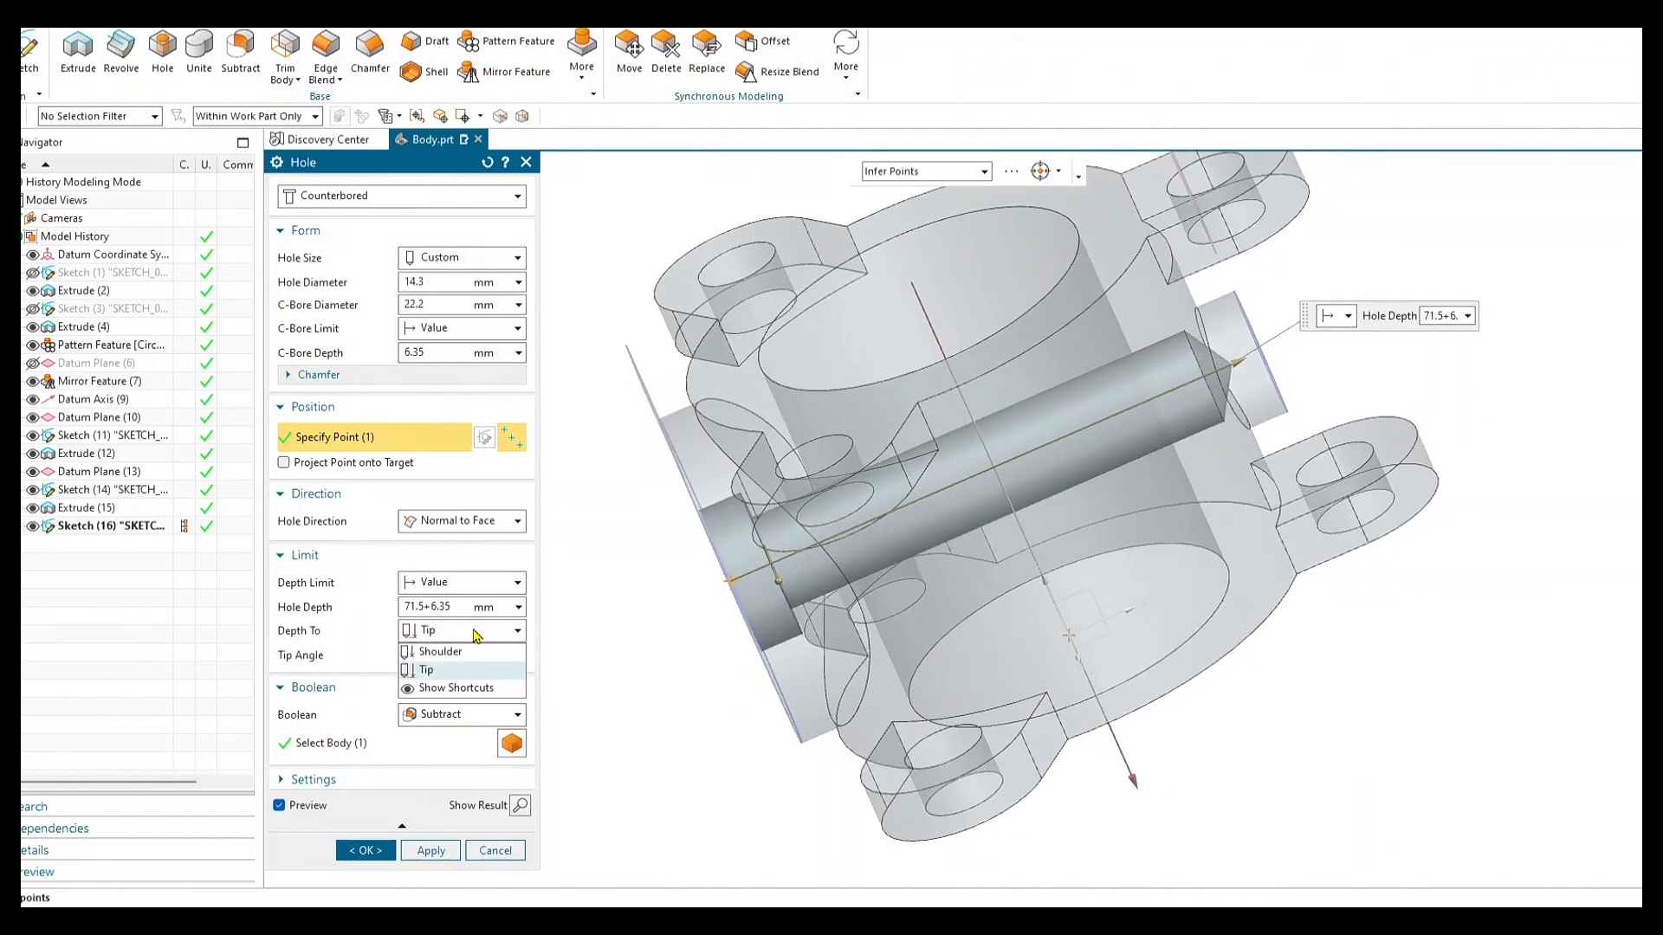
pyautogui.click(477, 653)
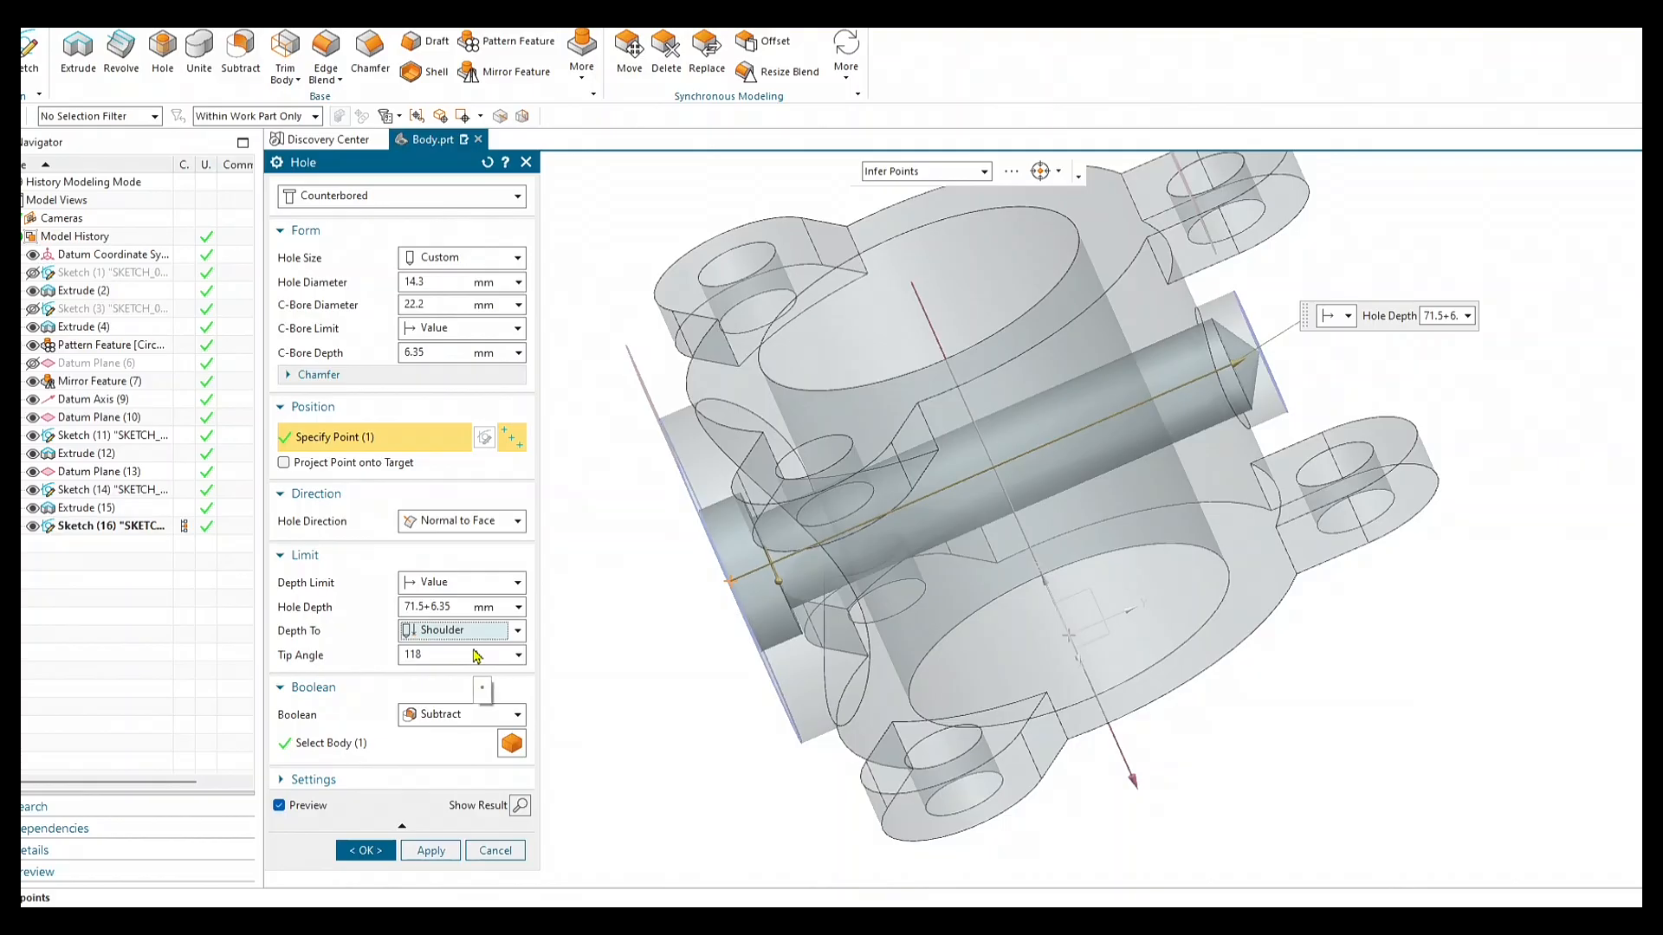
pyautogui.click(476, 632)
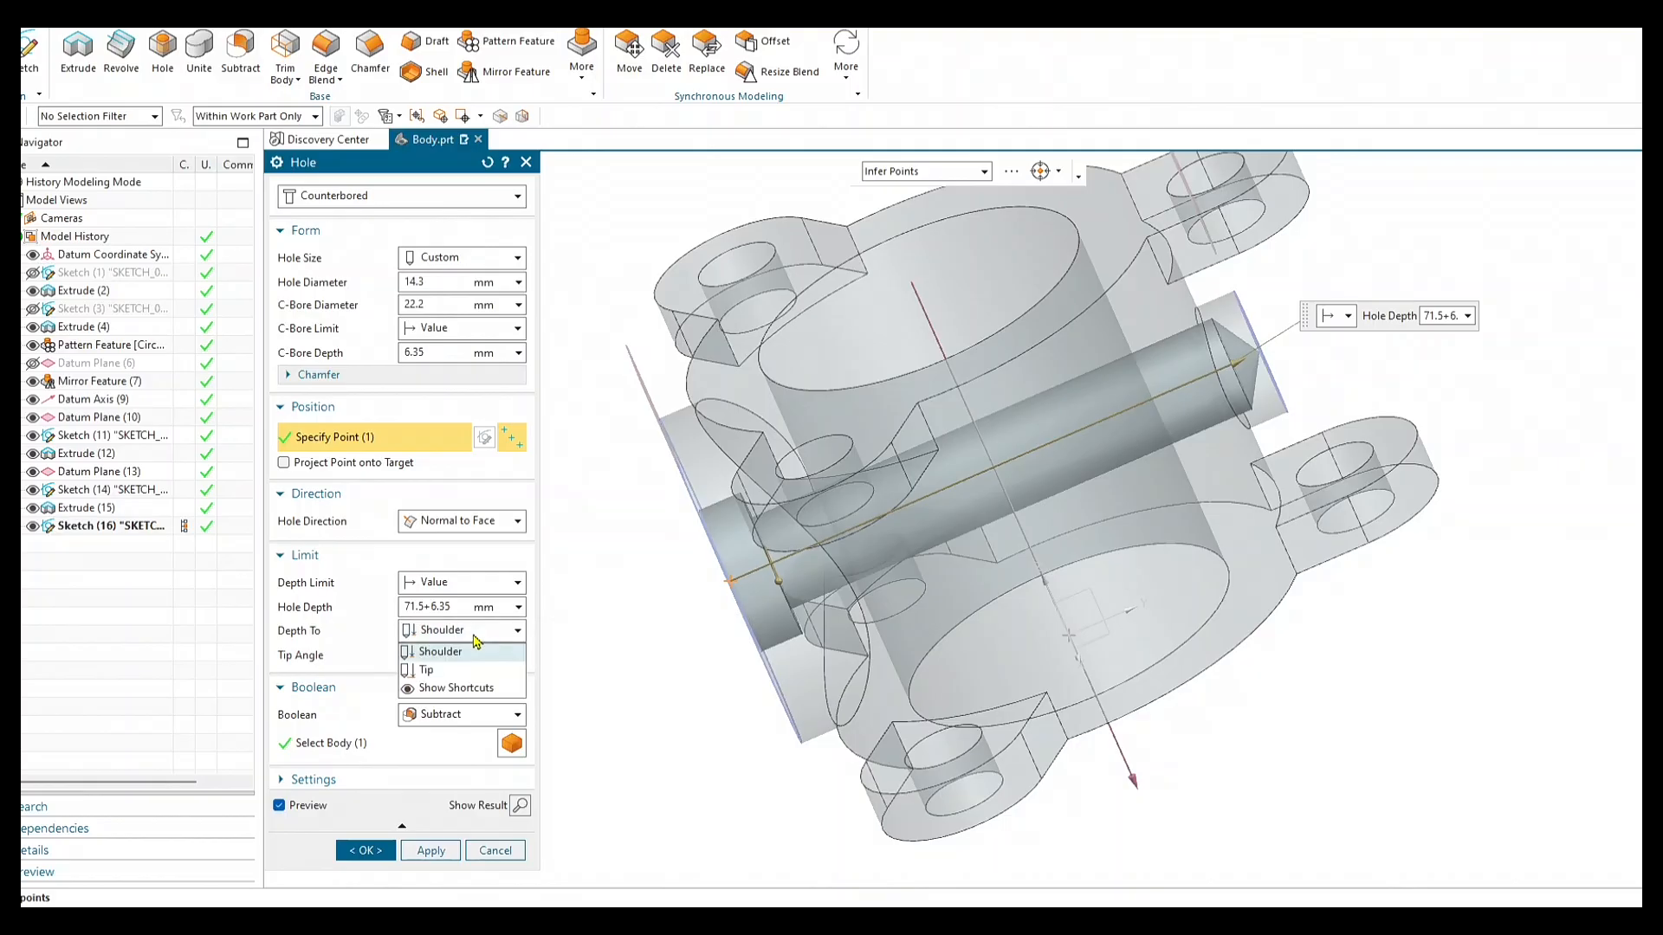
pyautogui.click(474, 669)
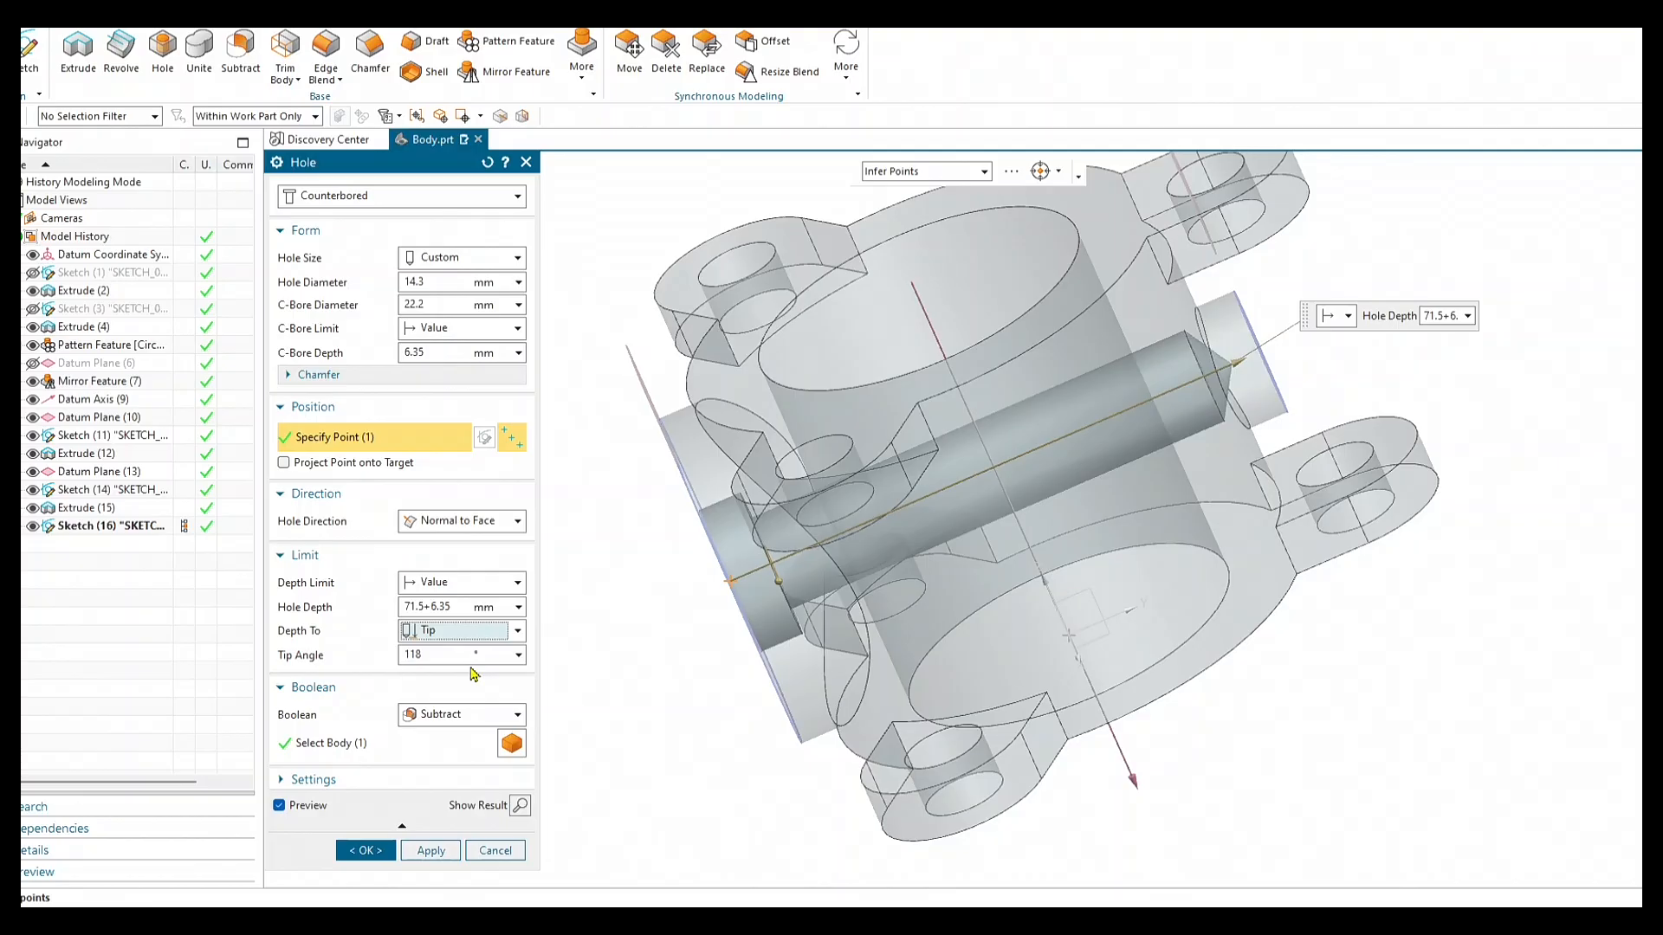
pyautogui.moveTo(445, 655); pyautogui.dragTo(386, 654)
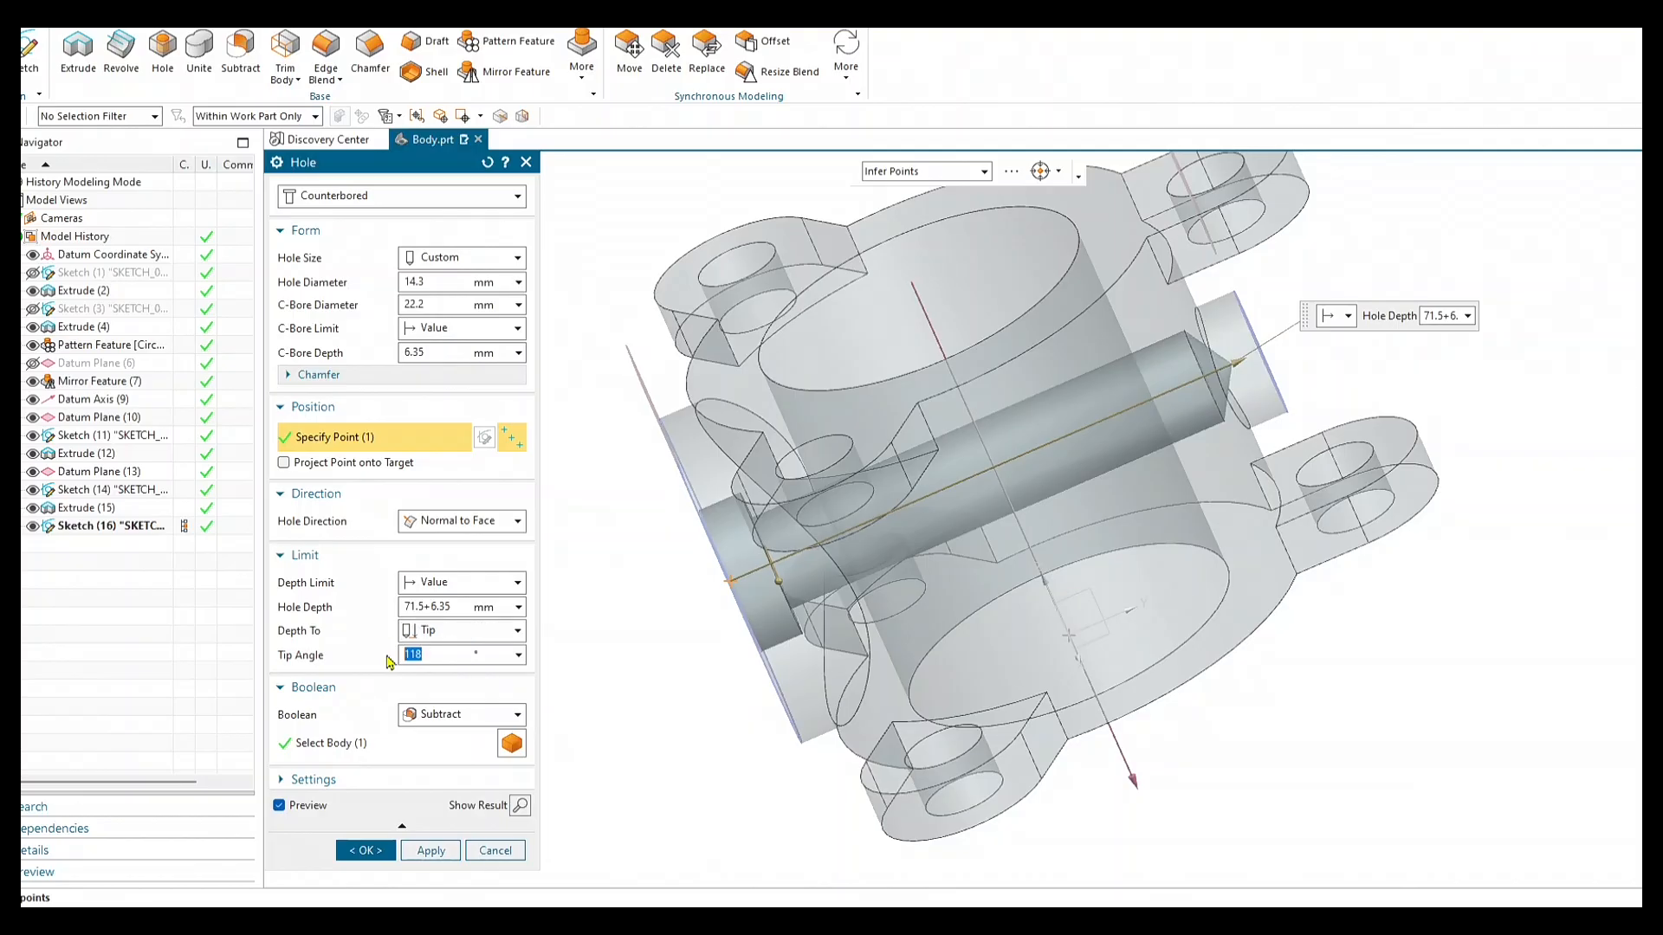
pyautogui.write('0')
pyautogui.press('Return')
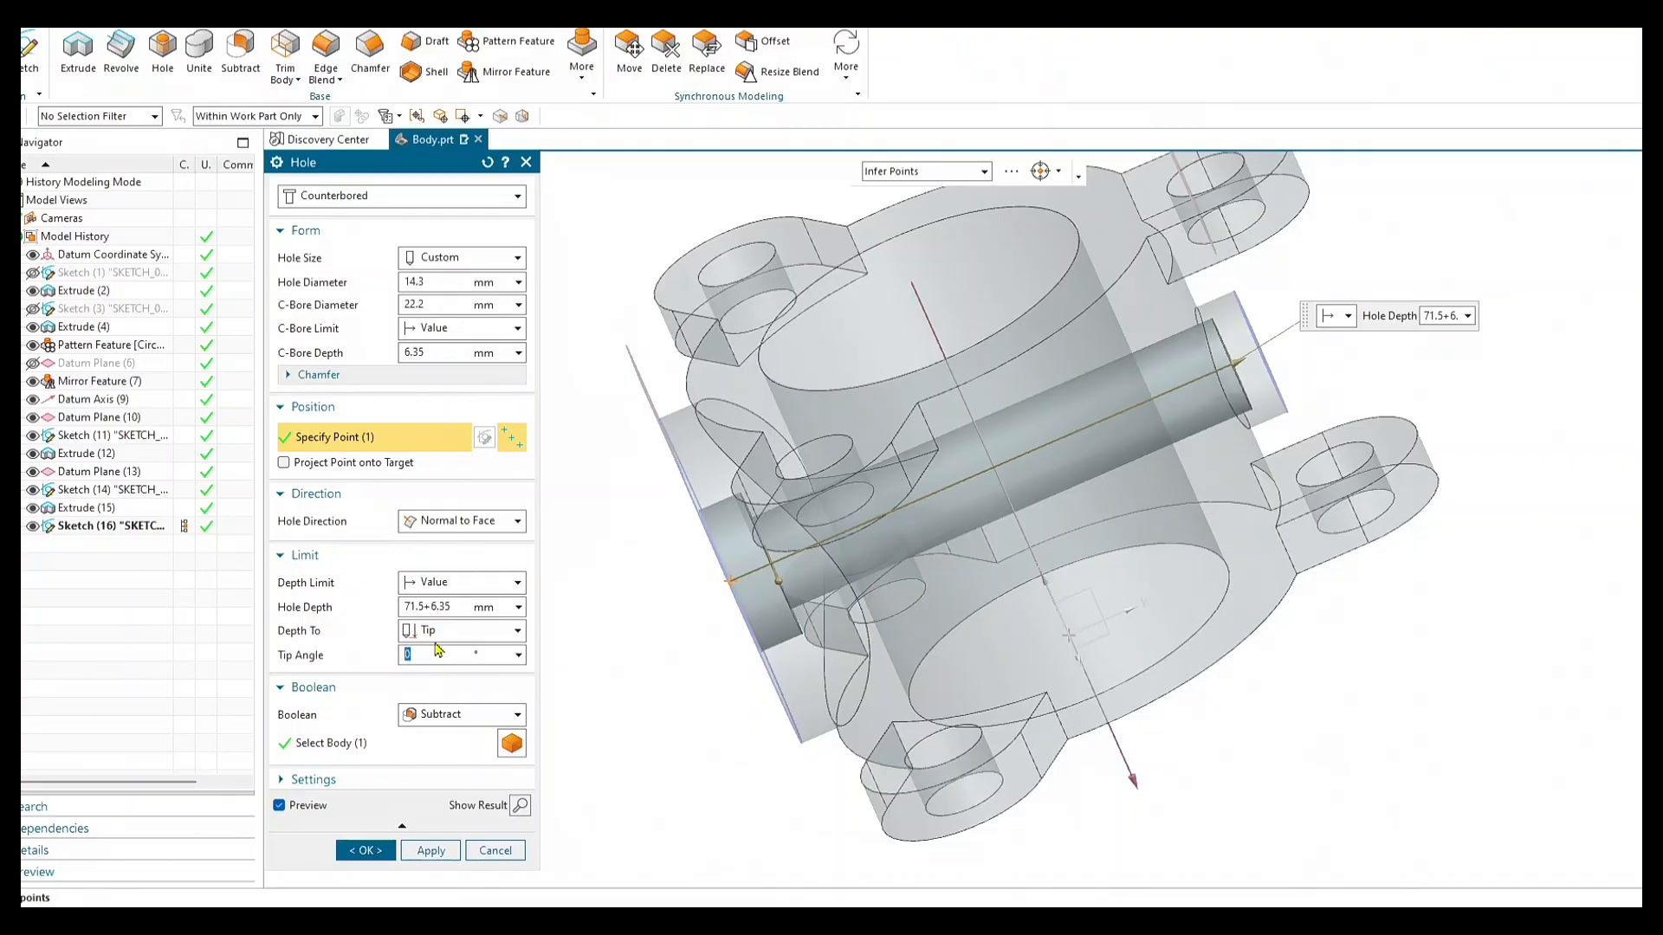
# Compare the Shoulder and Tip depth references in the preview of the flat-bottomed hole, ending on Tip.
pyautogui.click(437, 634)
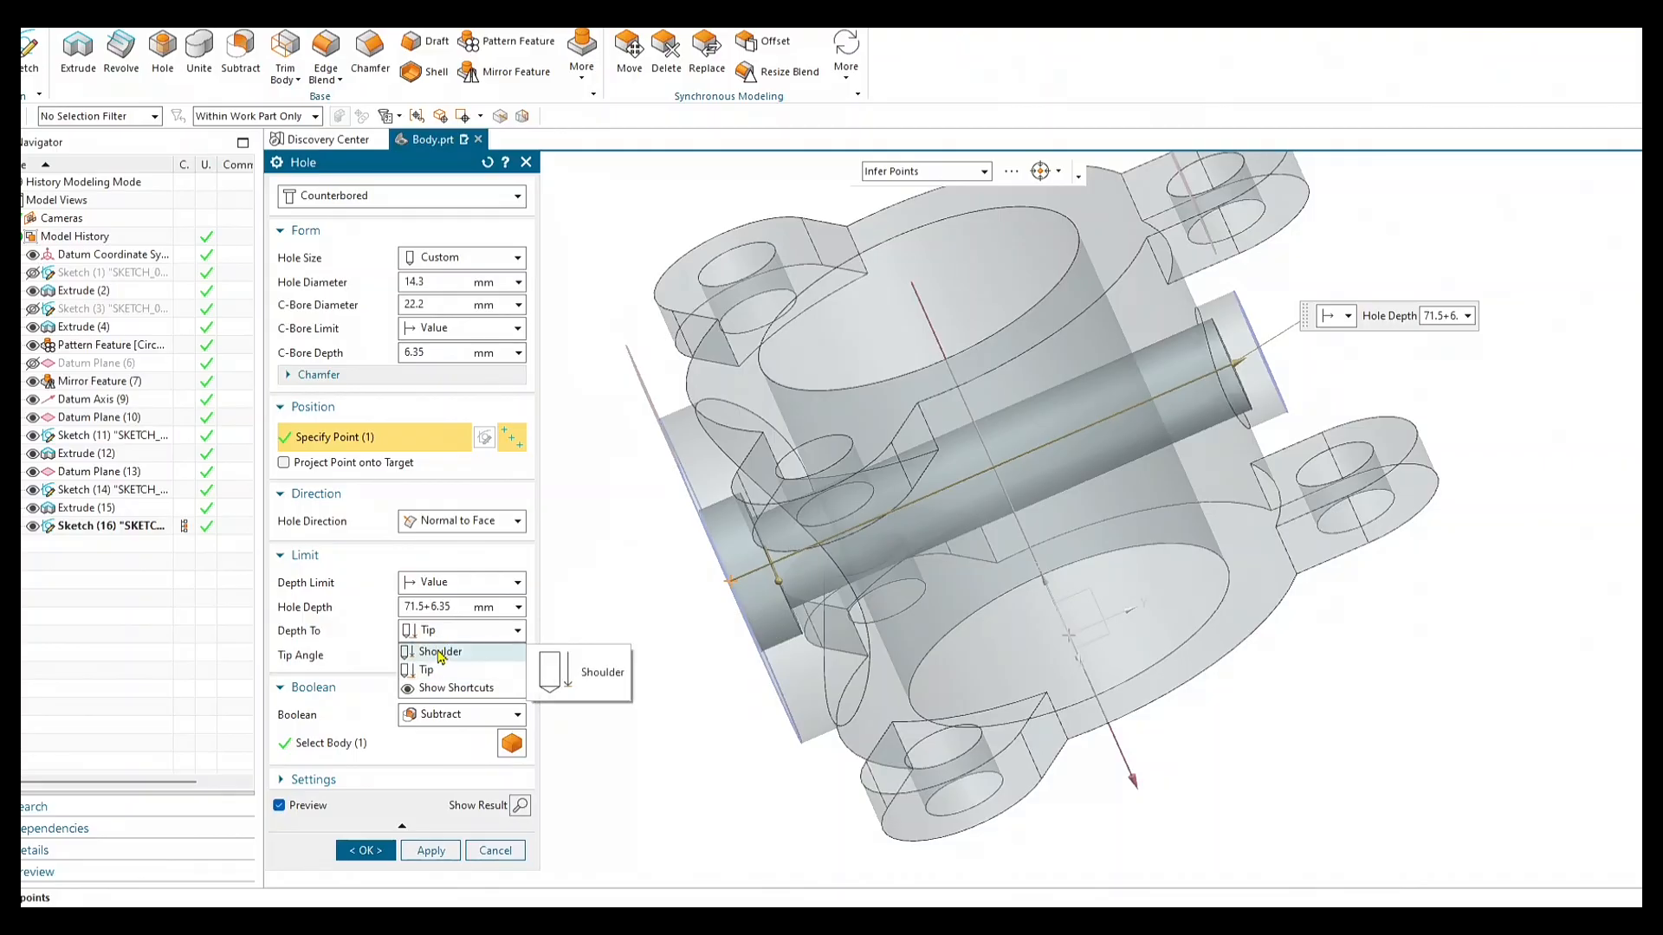
pyautogui.click(440, 654)
pyautogui.click(439, 632)
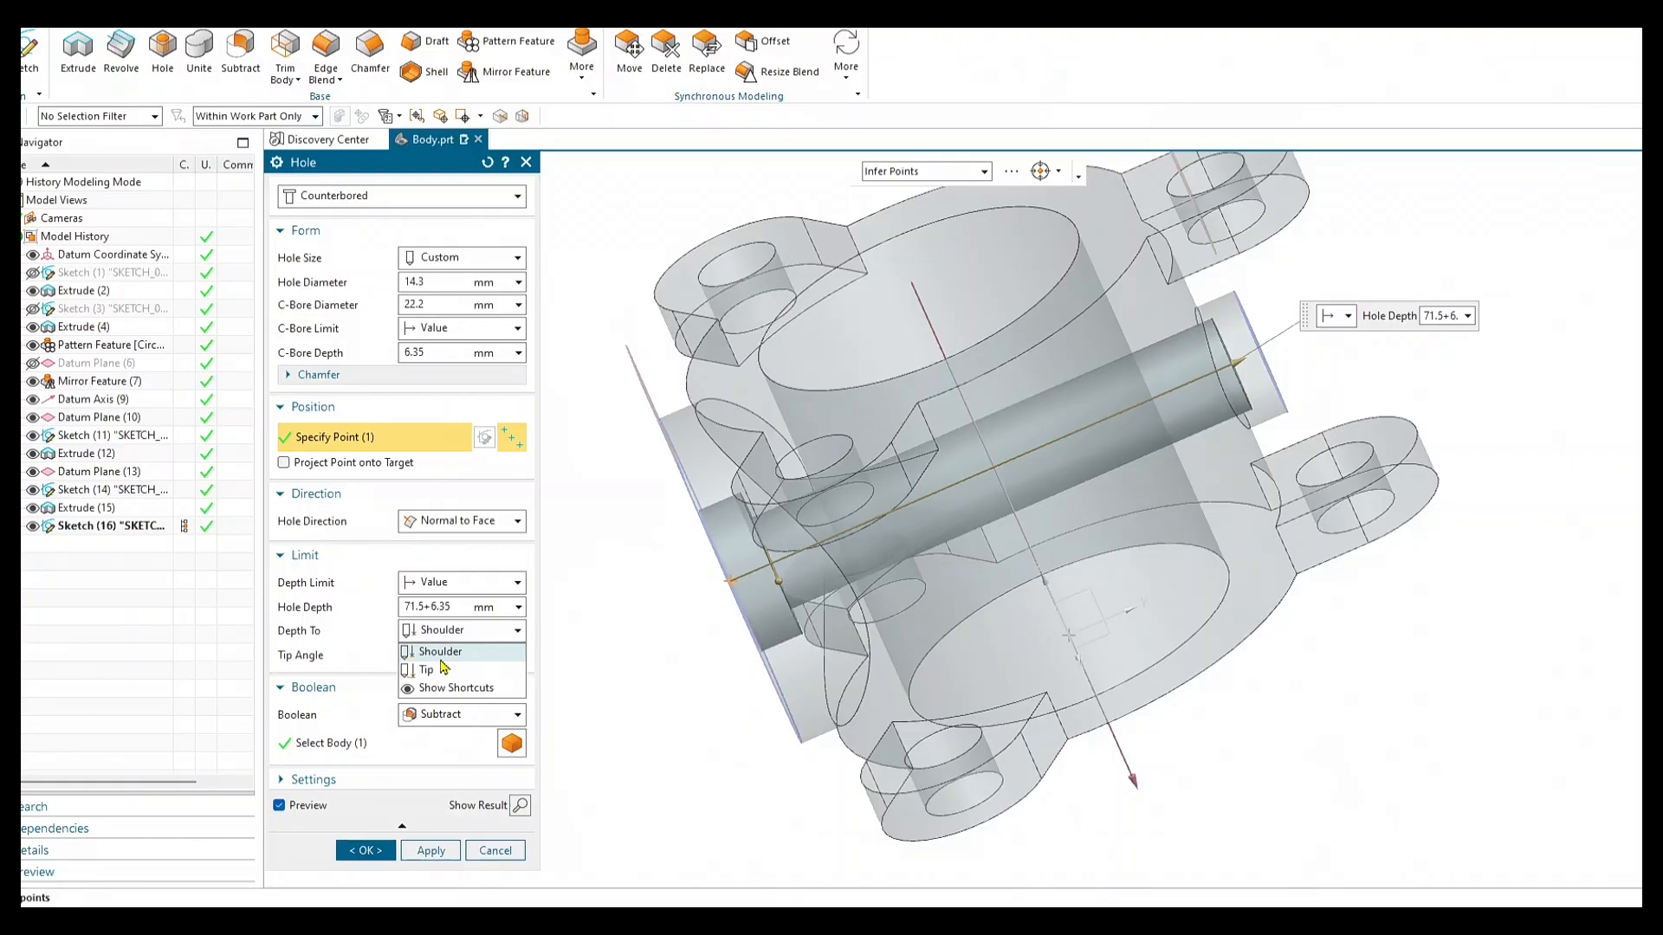
pyautogui.click(439, 663)
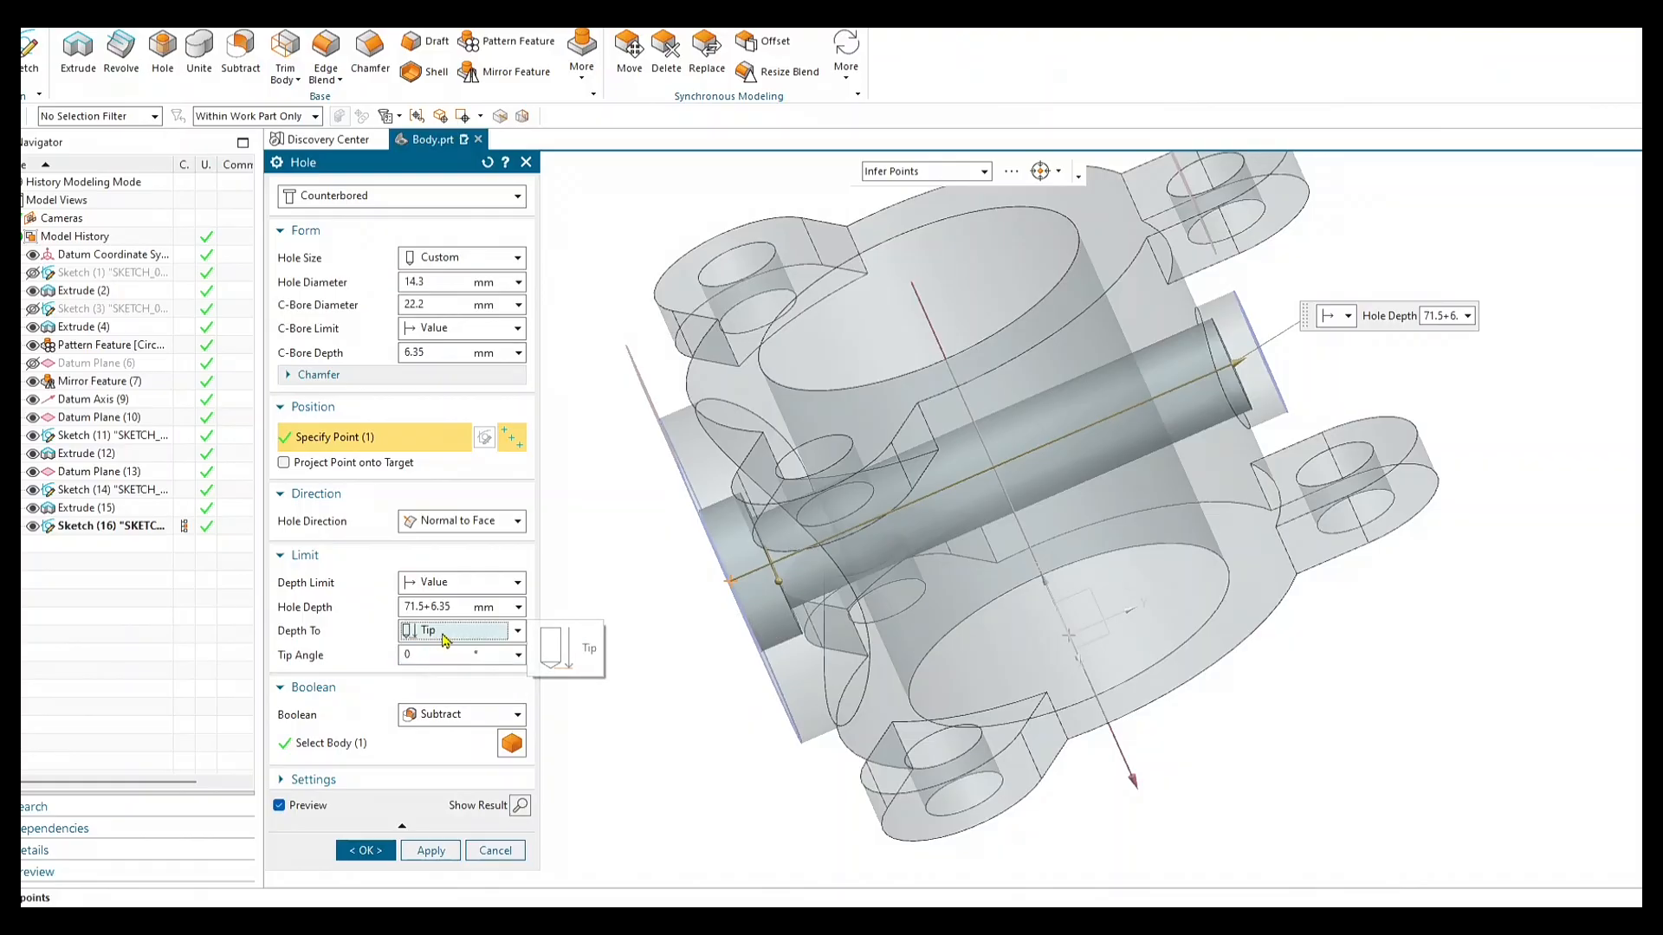
pyautogui.click(443, 639)
pyautogui.click(441, 672)
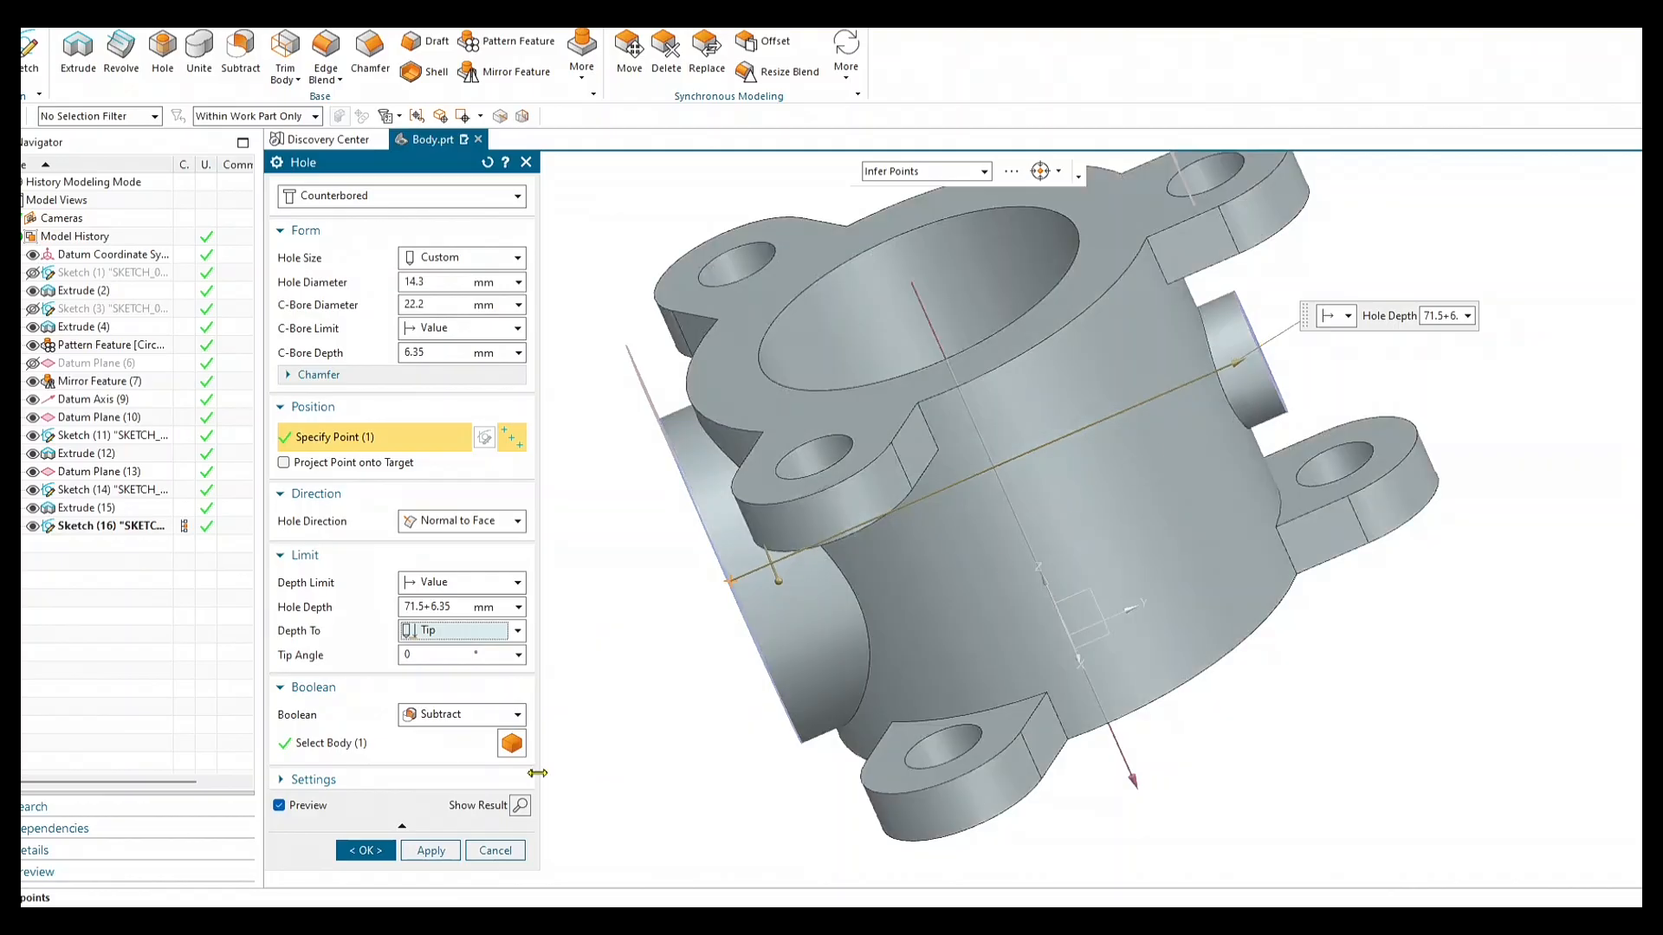
# Create the counterbored hole subtracted from the body and end the Hole command.
pyautogui.moveTo(691, 747); pyautogui.dragTo(724, 750, button='middle')
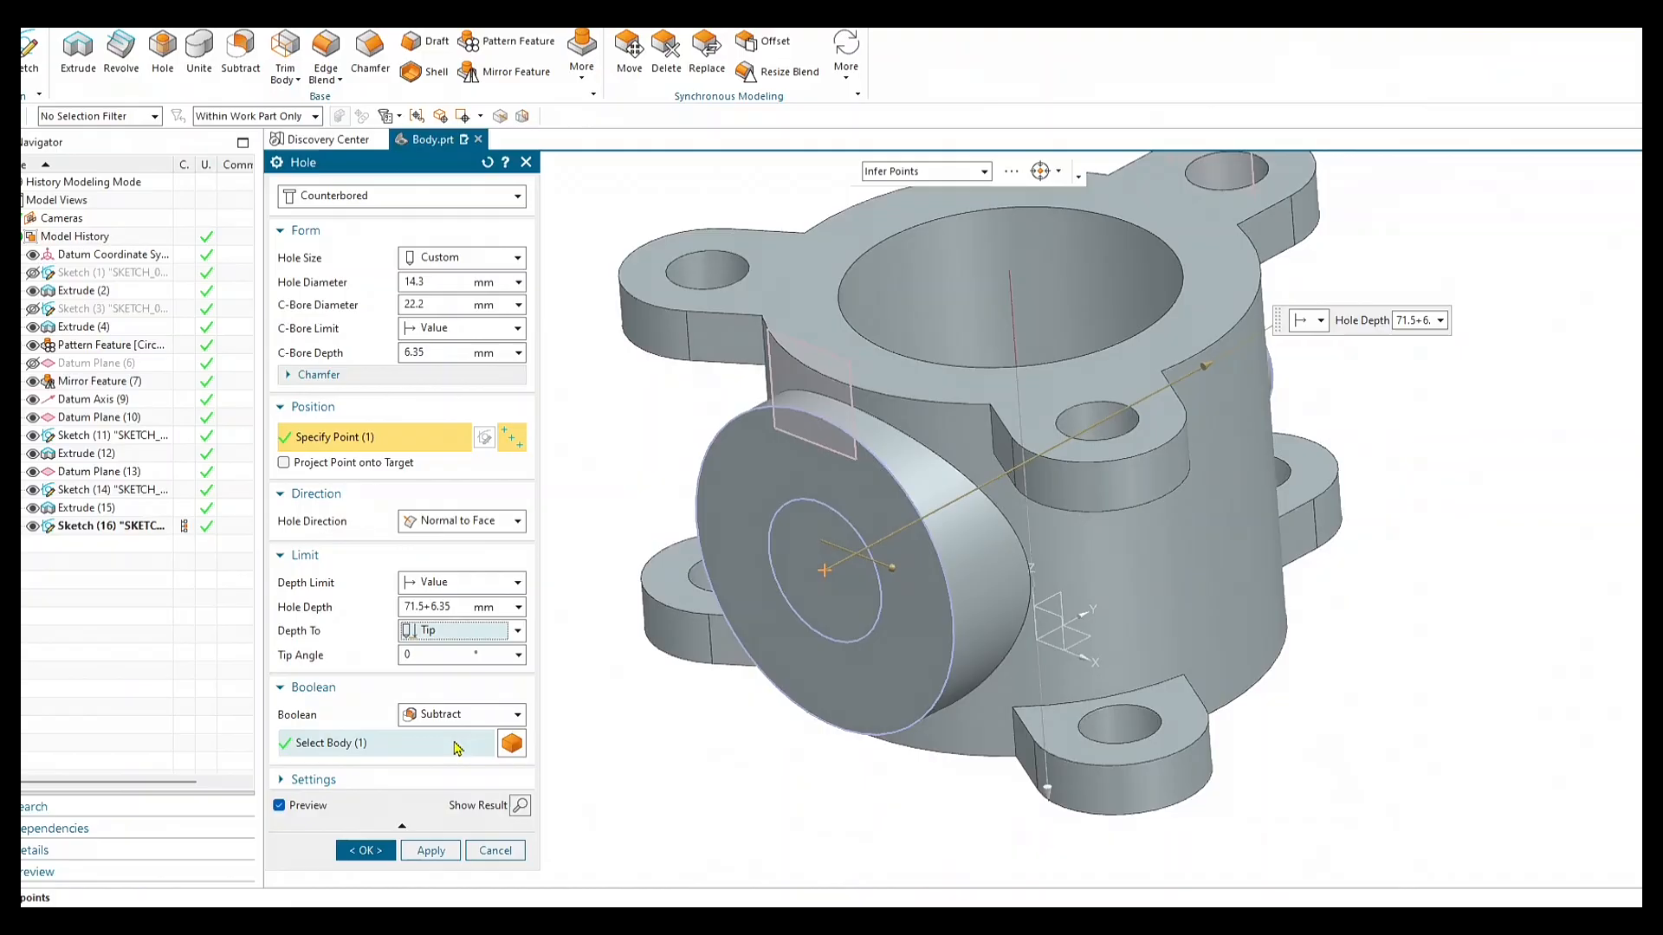
pyautogui.click(432, 852)
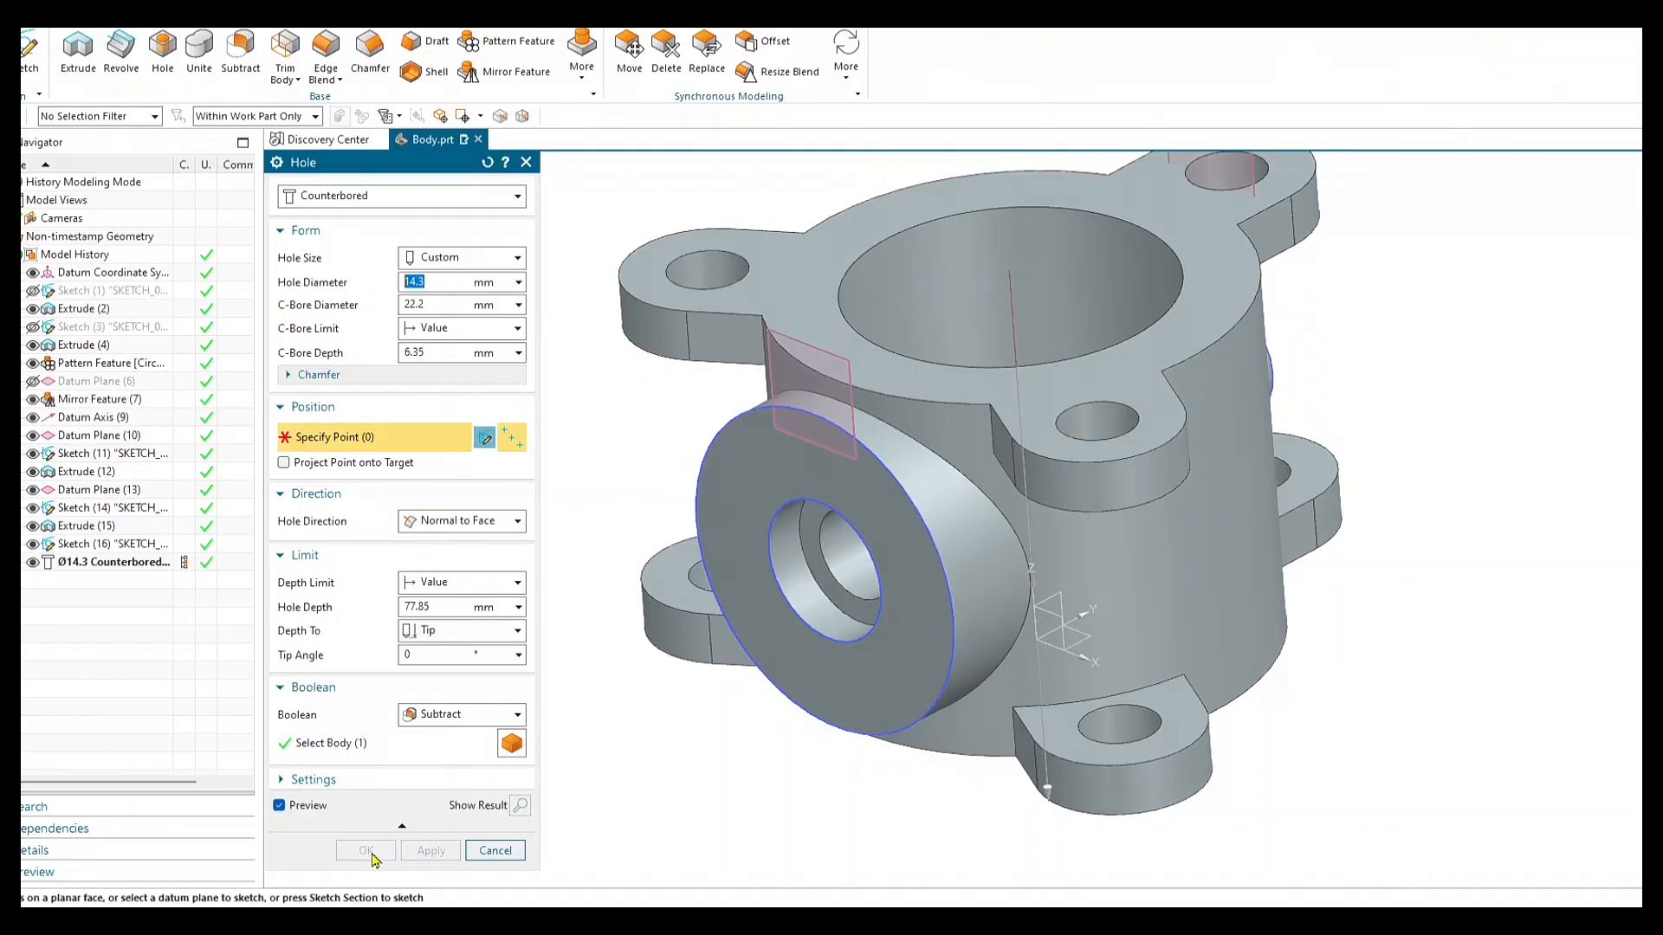
pyautogui.click(495, 851)
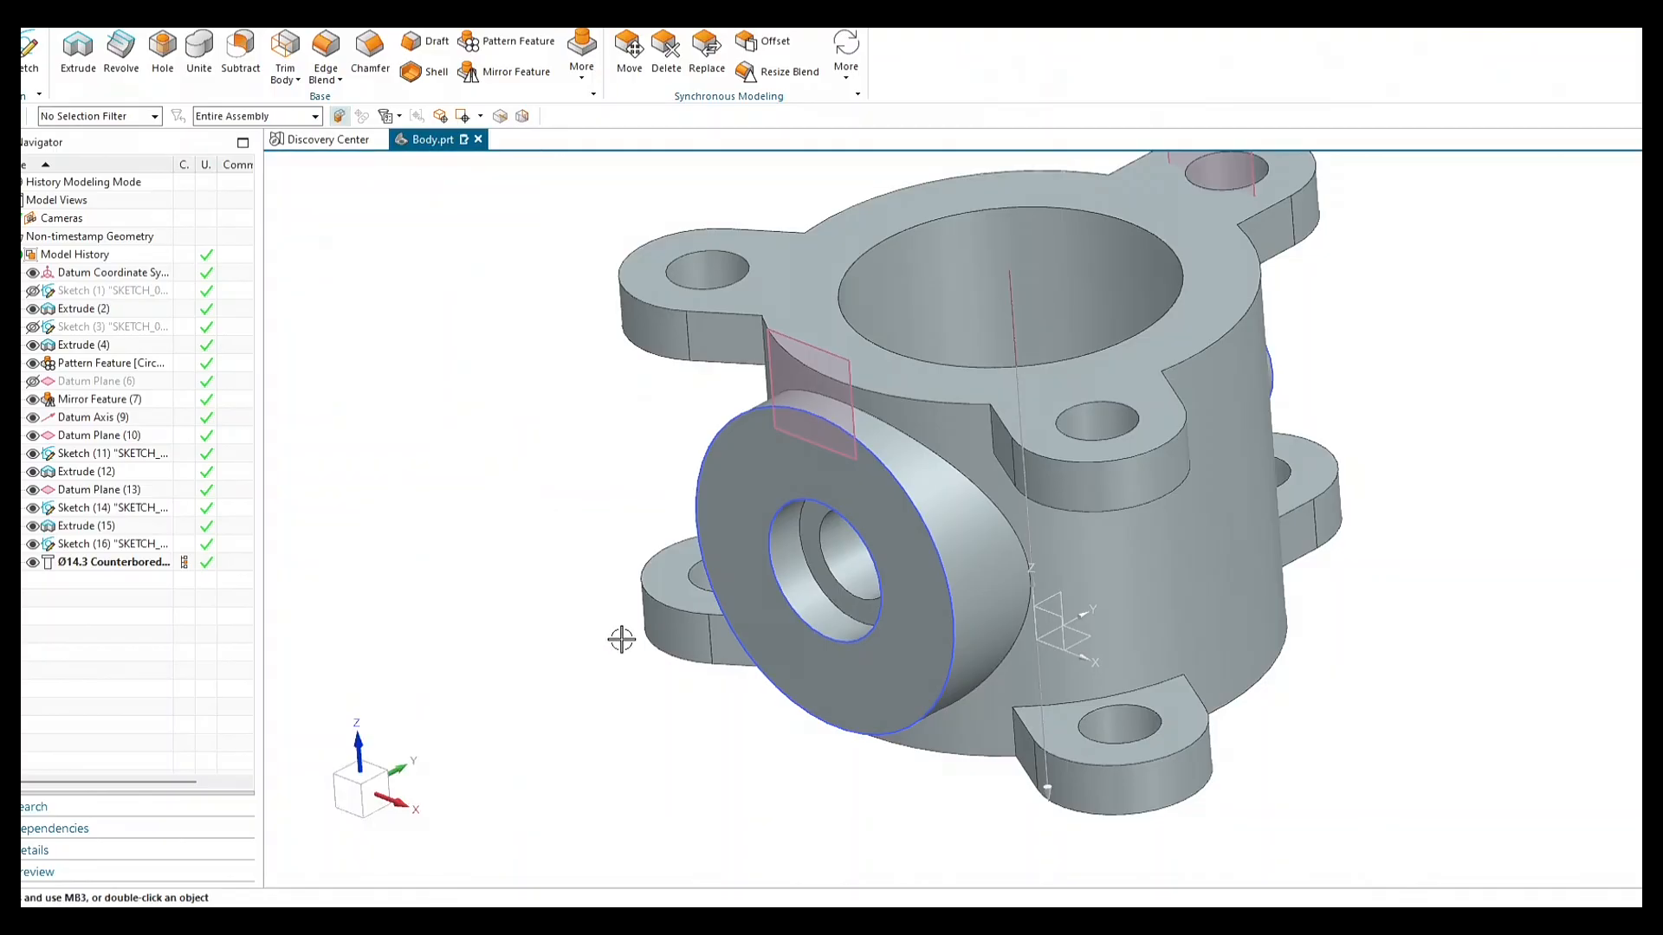
# Examine the hole's interior in Static Wireframe, then restore Shaded with Edges and the isometric view.
pyautogui.moveTo(668, 761); pyautogui.dragTo(635, 746, button='middle')
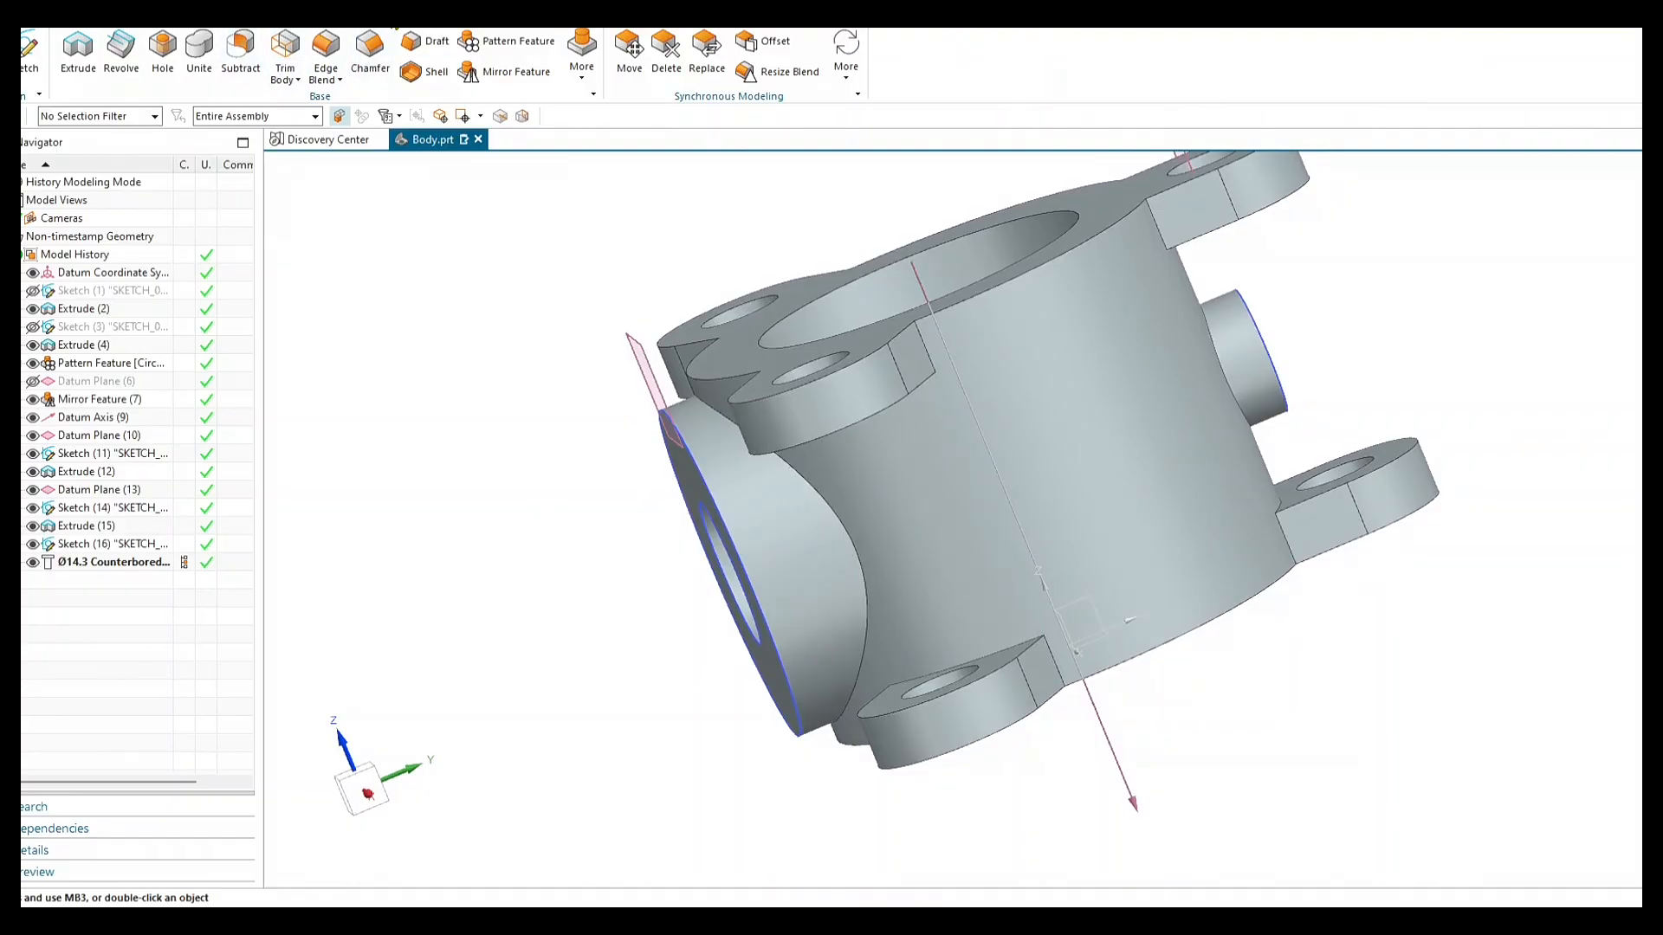
pyautogui.click(381, 15)
pyautogui.click(999, 62)
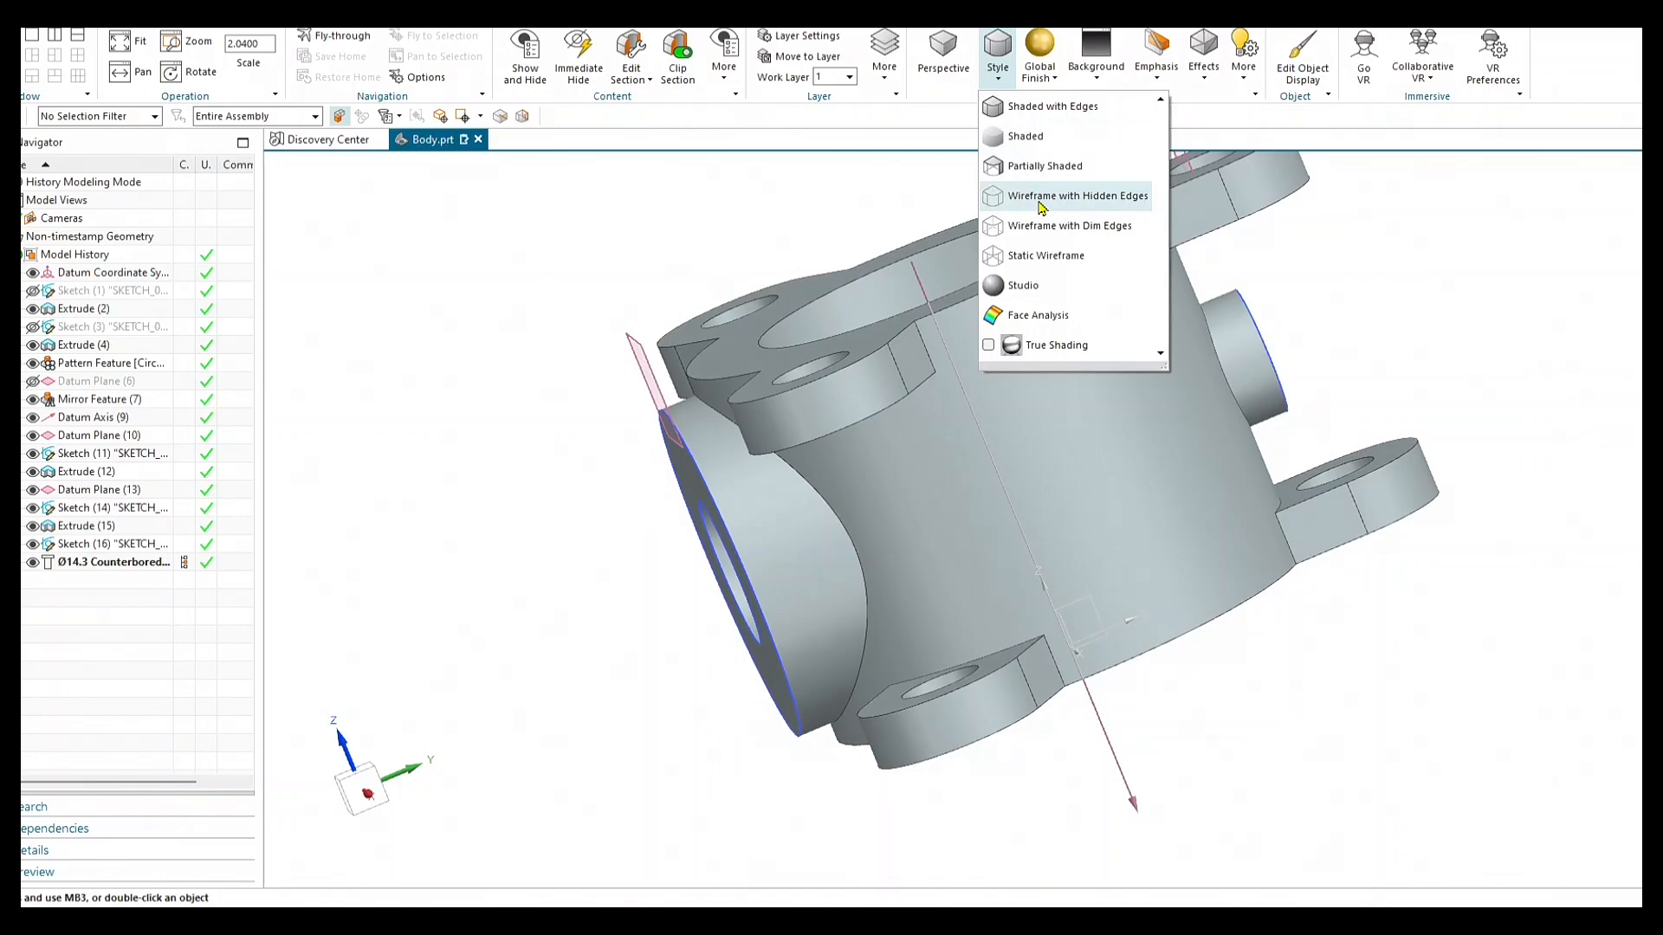
pyautogui.click(1028, 260)
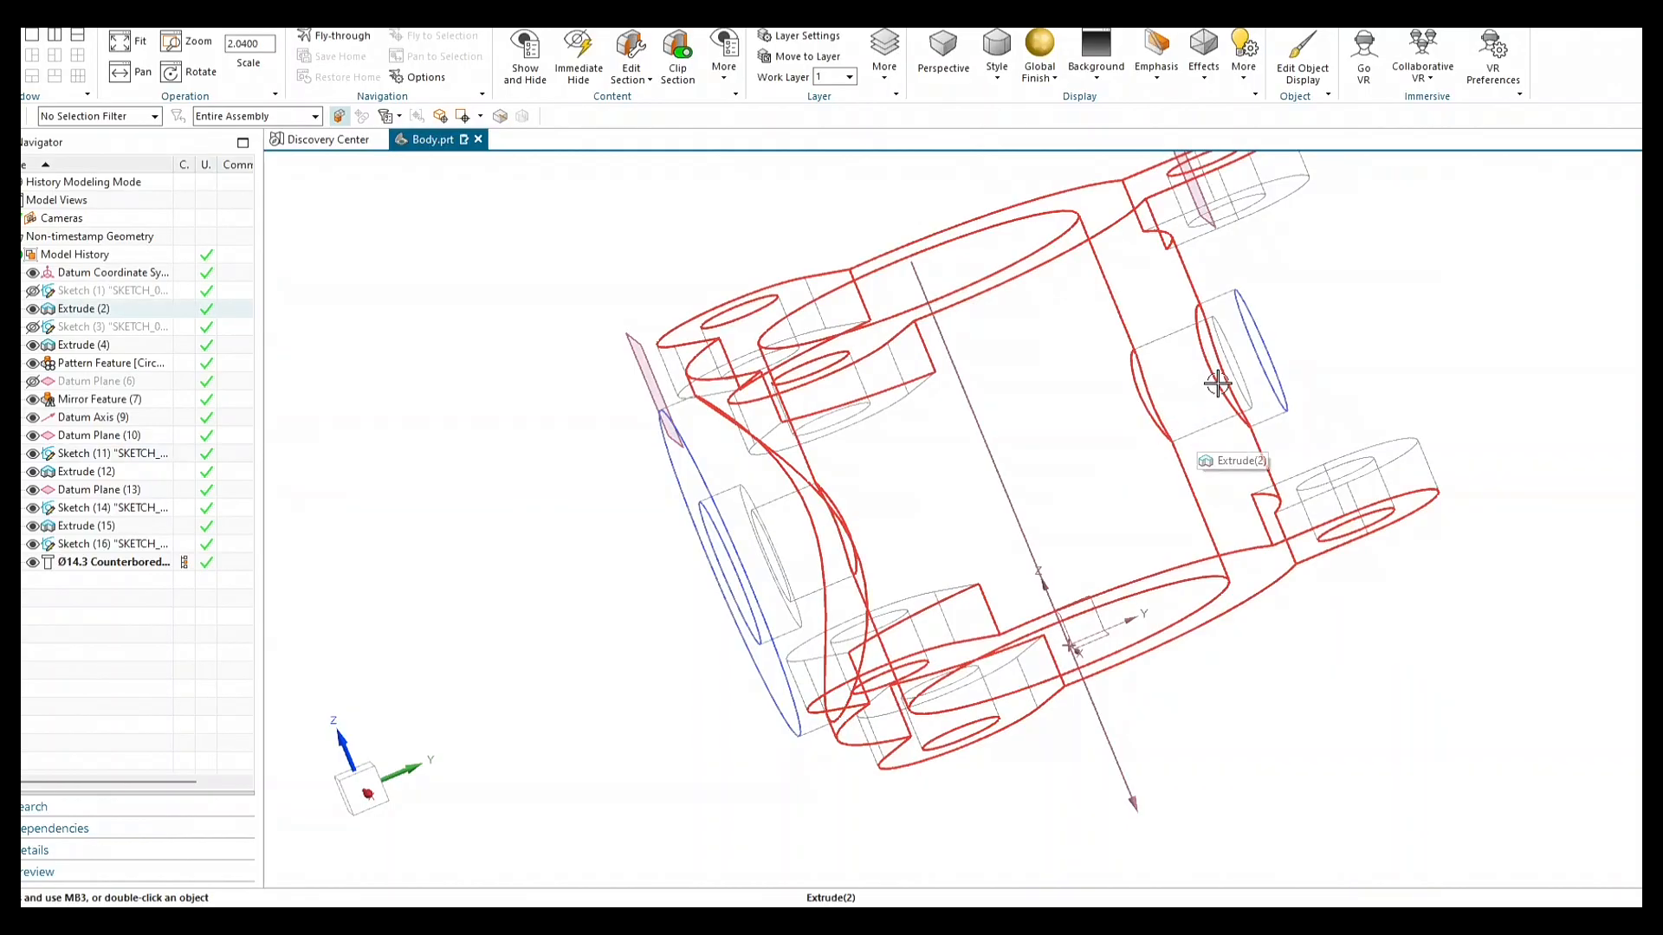
pyautogui.moveTo(1227, 386)
pyautogui.mouseDown(button='middle')
pyautogui.moveTo(1243, 382)
pyautogui.moveTo(1206, 396)
pyautogui.moveTo(1198, 373)
pyautogui.mouseUp(button='middle')
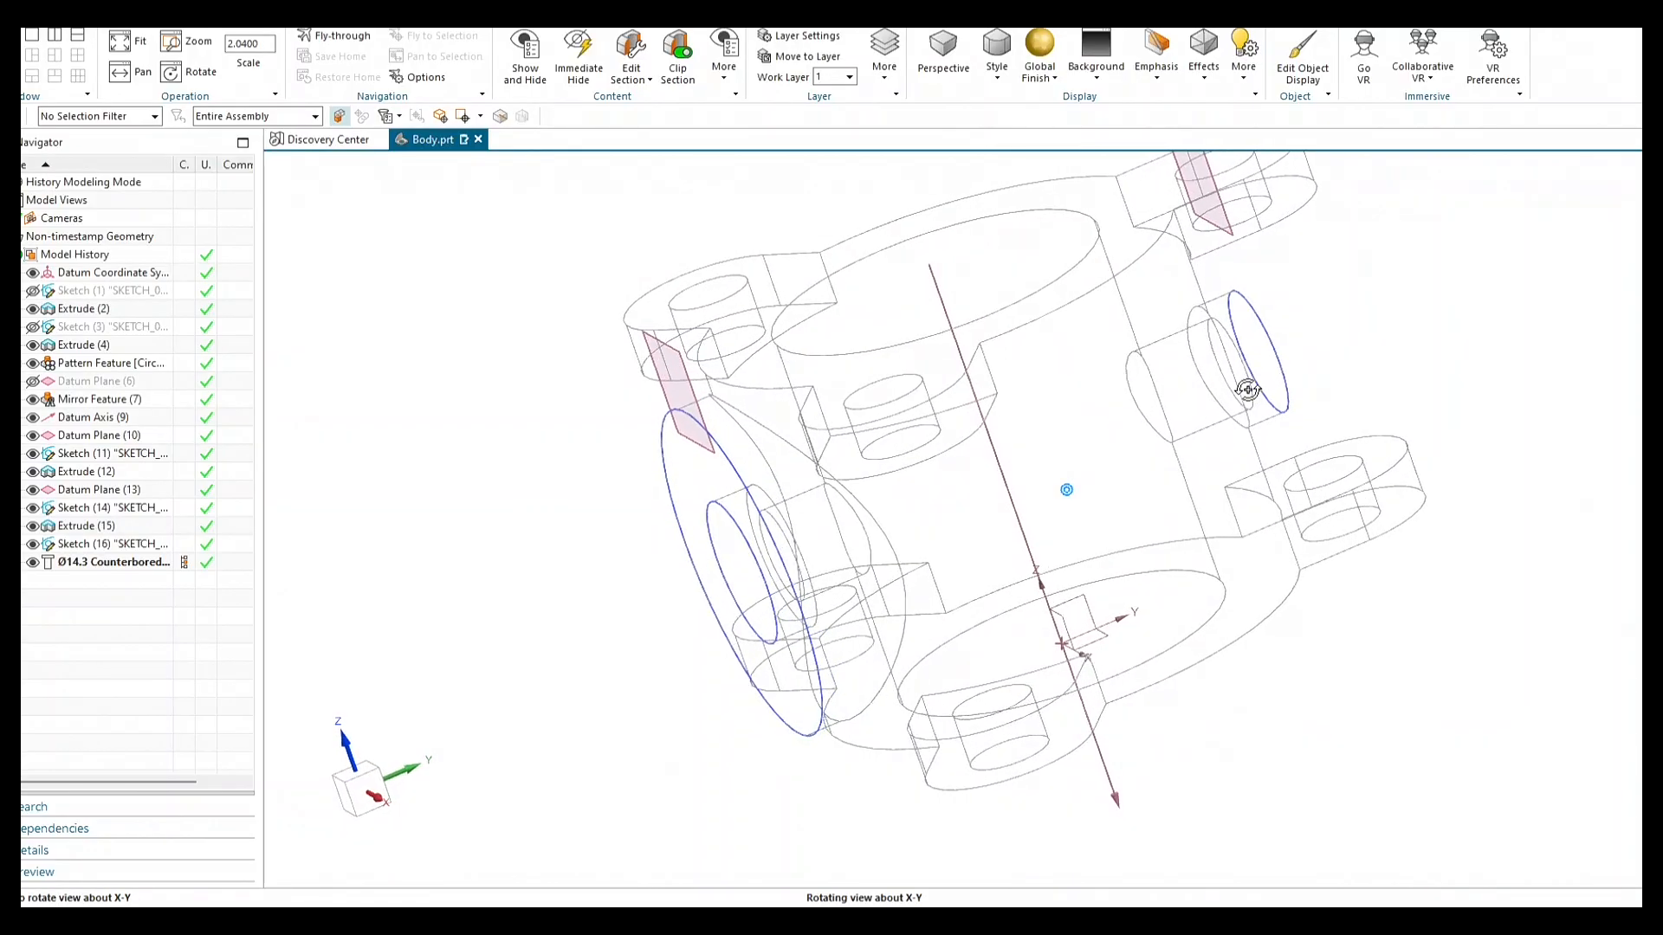
pyautogui.click(1001, 77)
pyautogui.click(1017, 107)
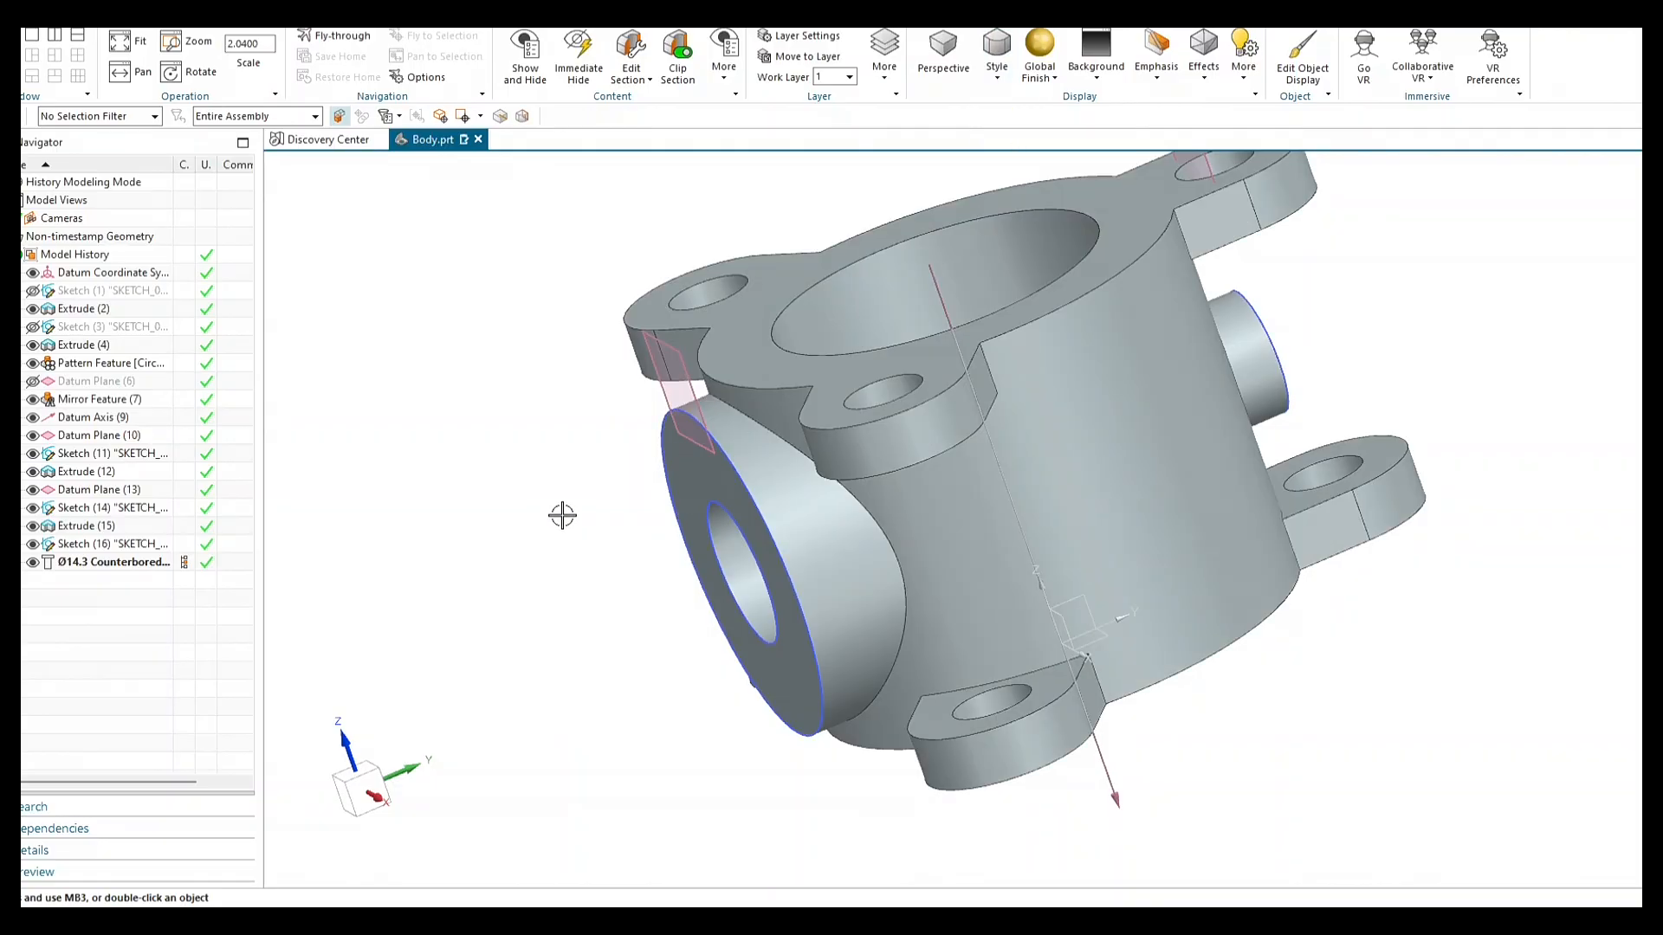
pyautogui.press('End')
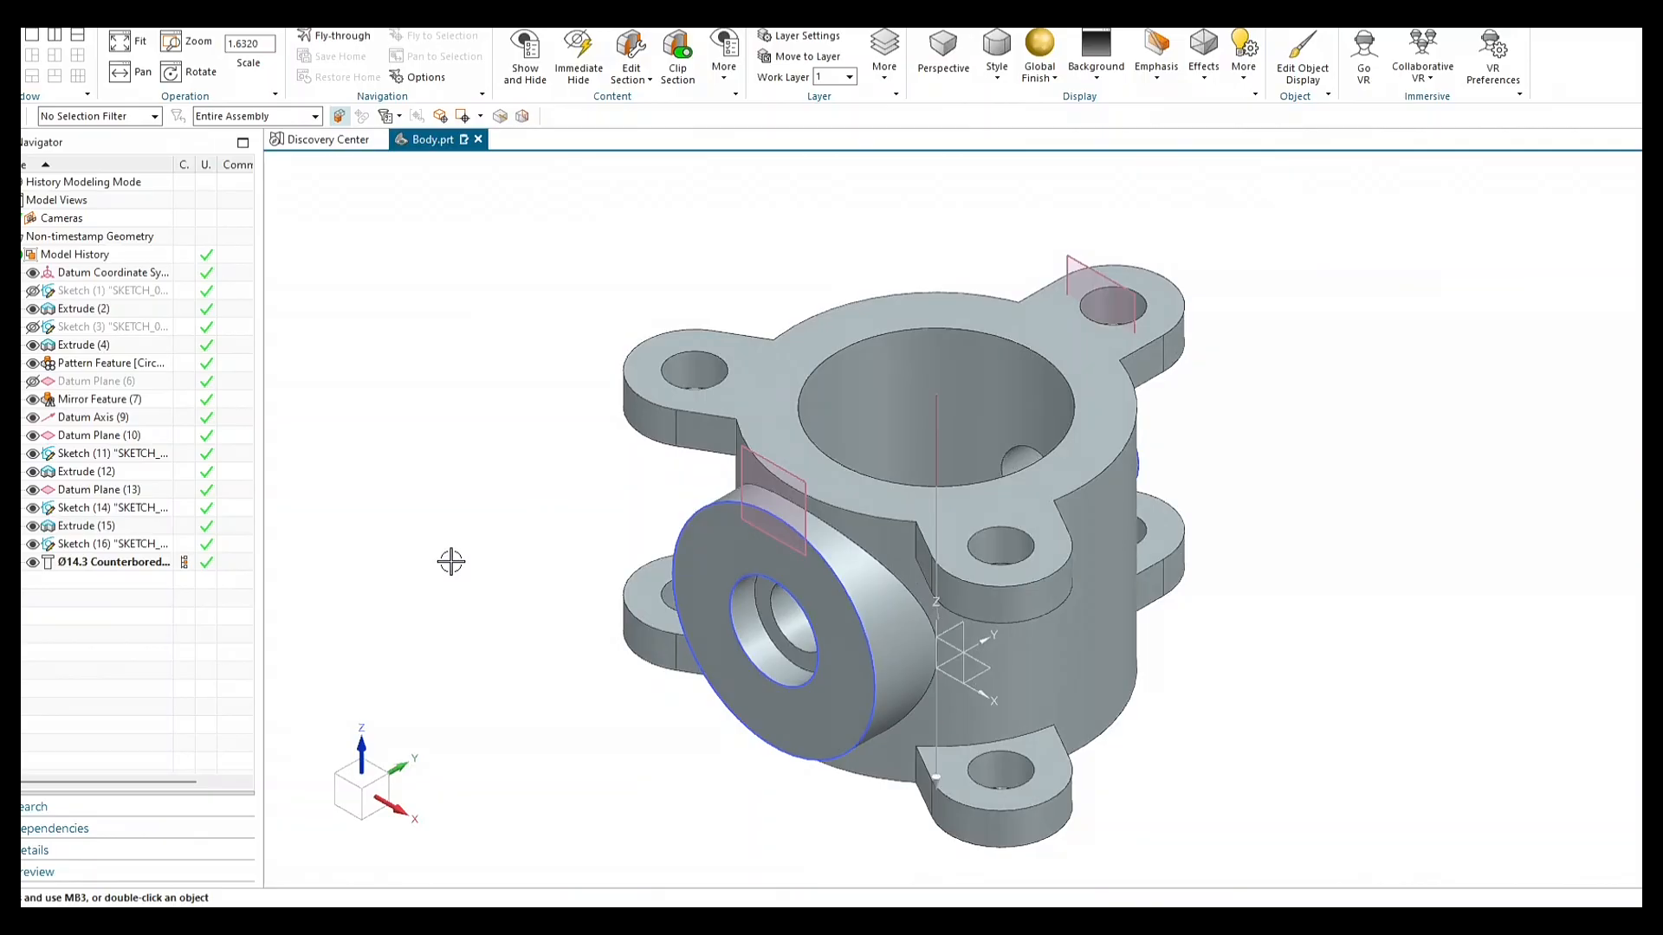
# Check the BODY drawing's flange details, then start a new sketch on the front face of the round front flange.
pyautogui.hotkey('alt', 'Tab')
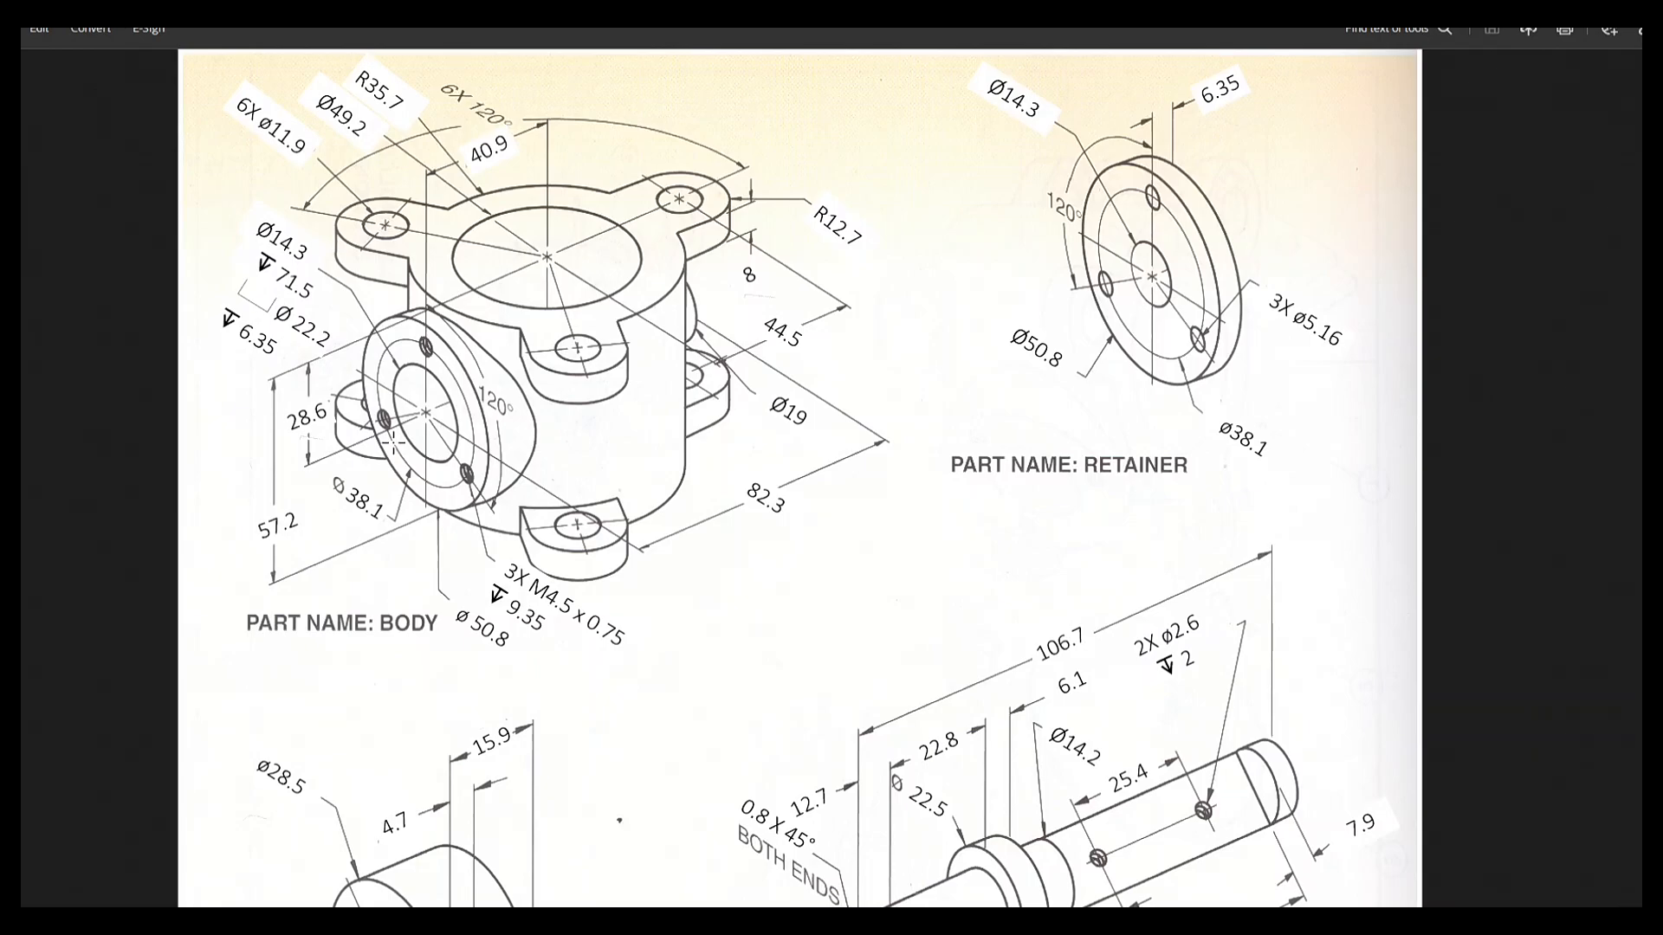
pyautogui.hotkey('alt', 'Tab')
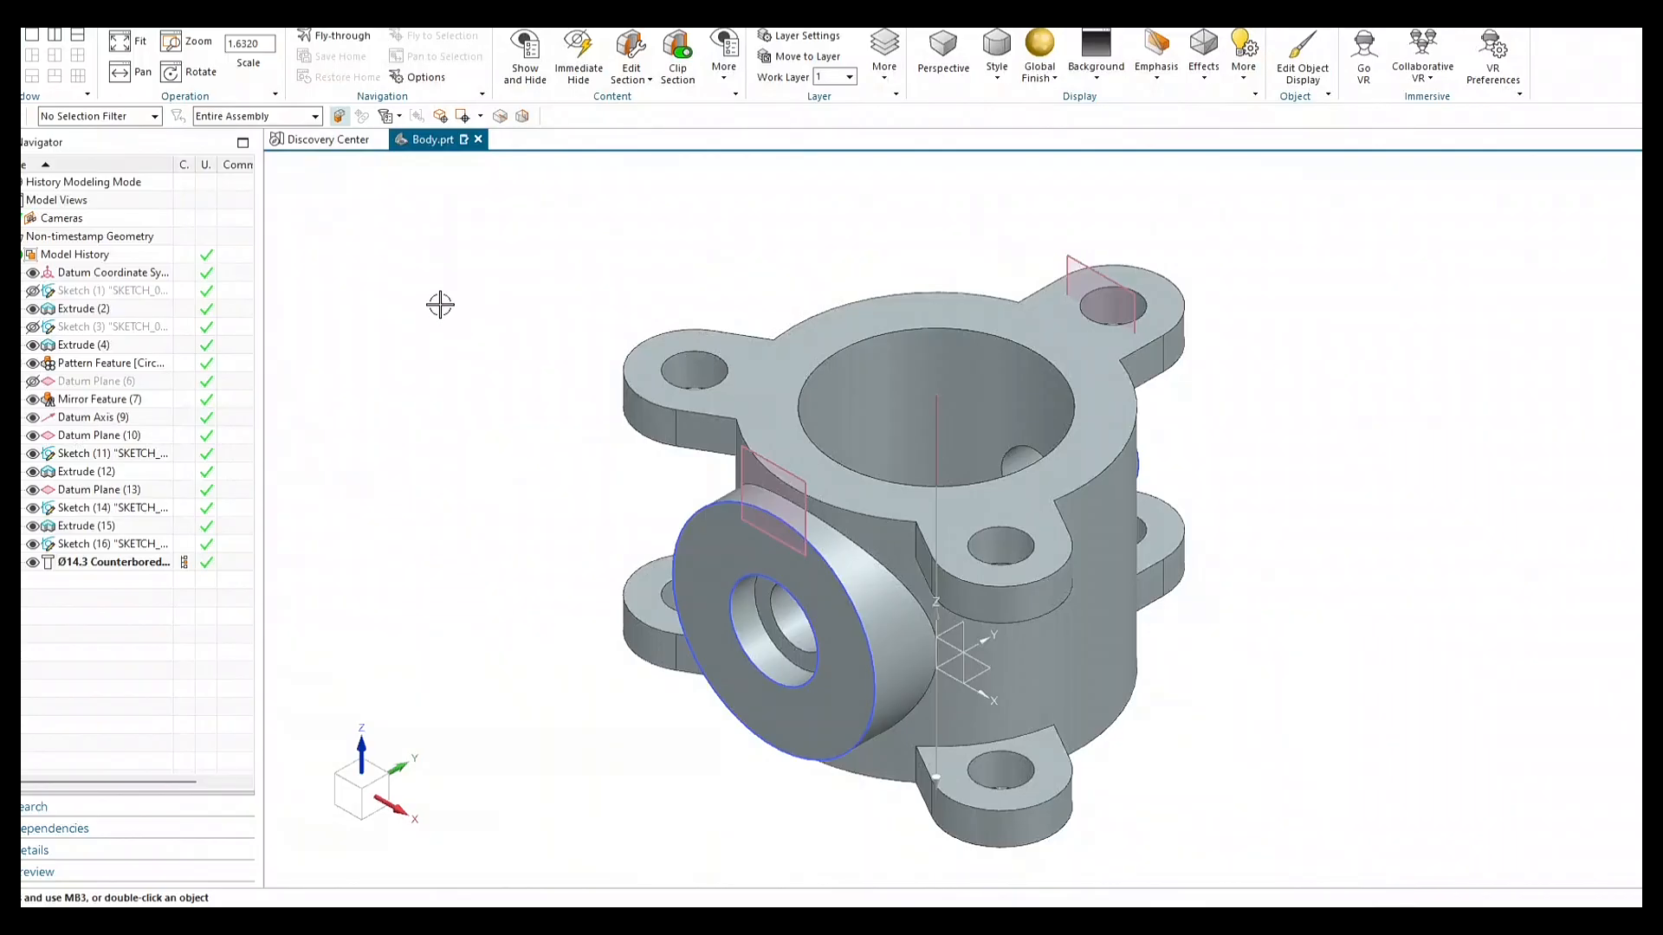
pyautogui.click(43, 17)
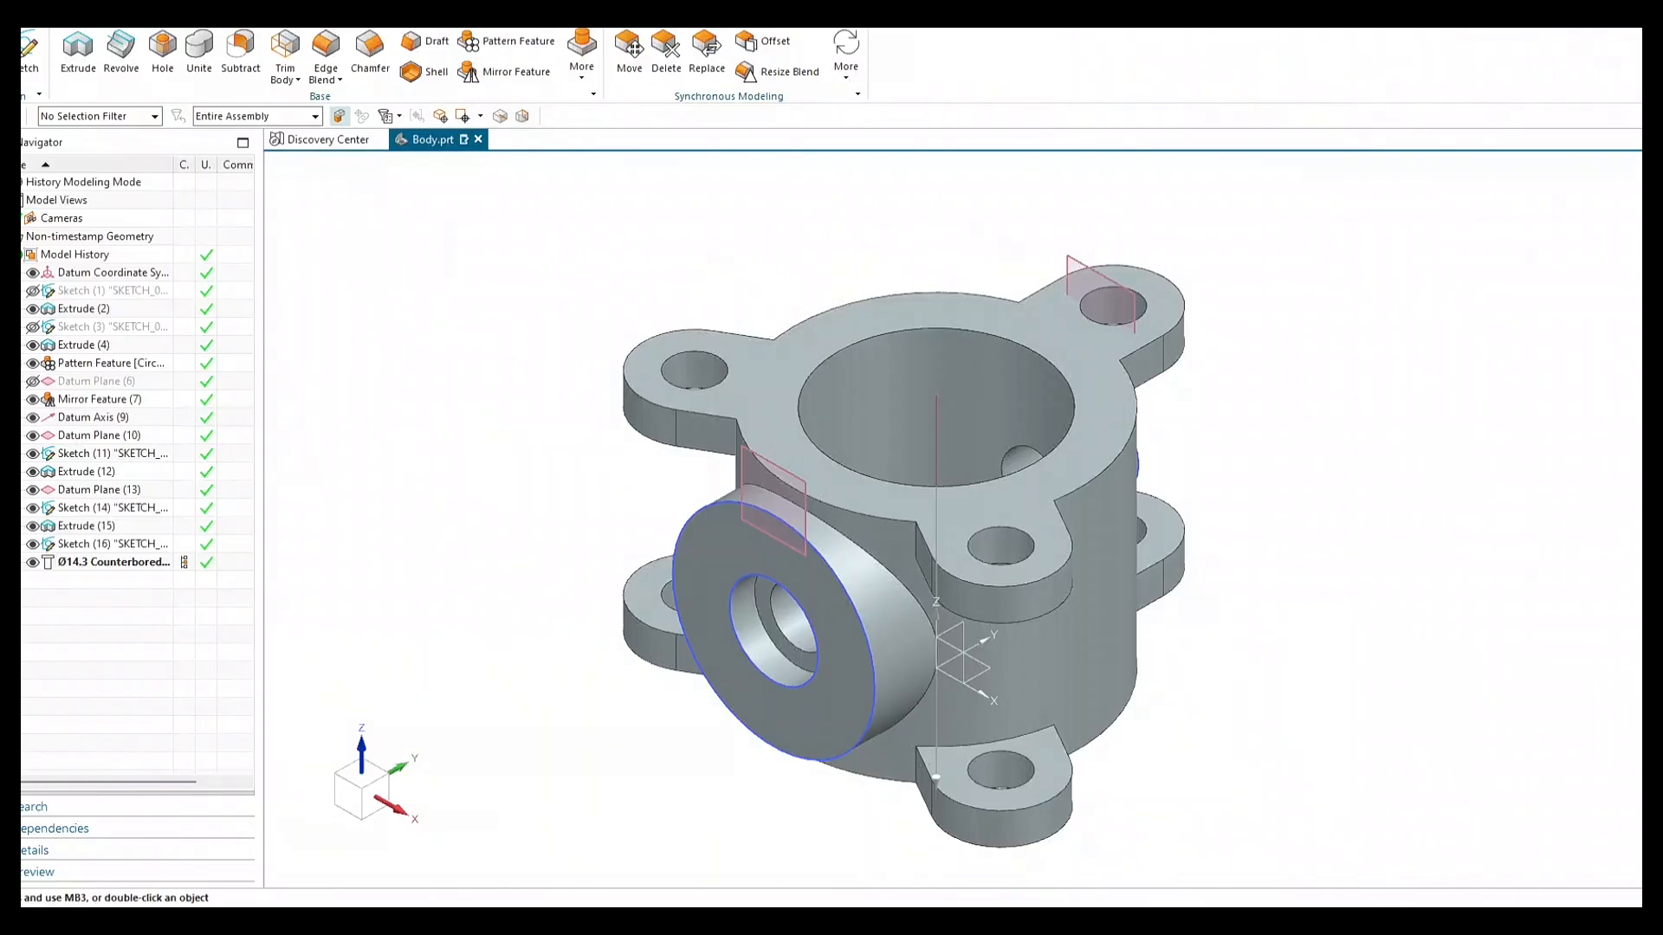
pyautogui.click(26, 45)
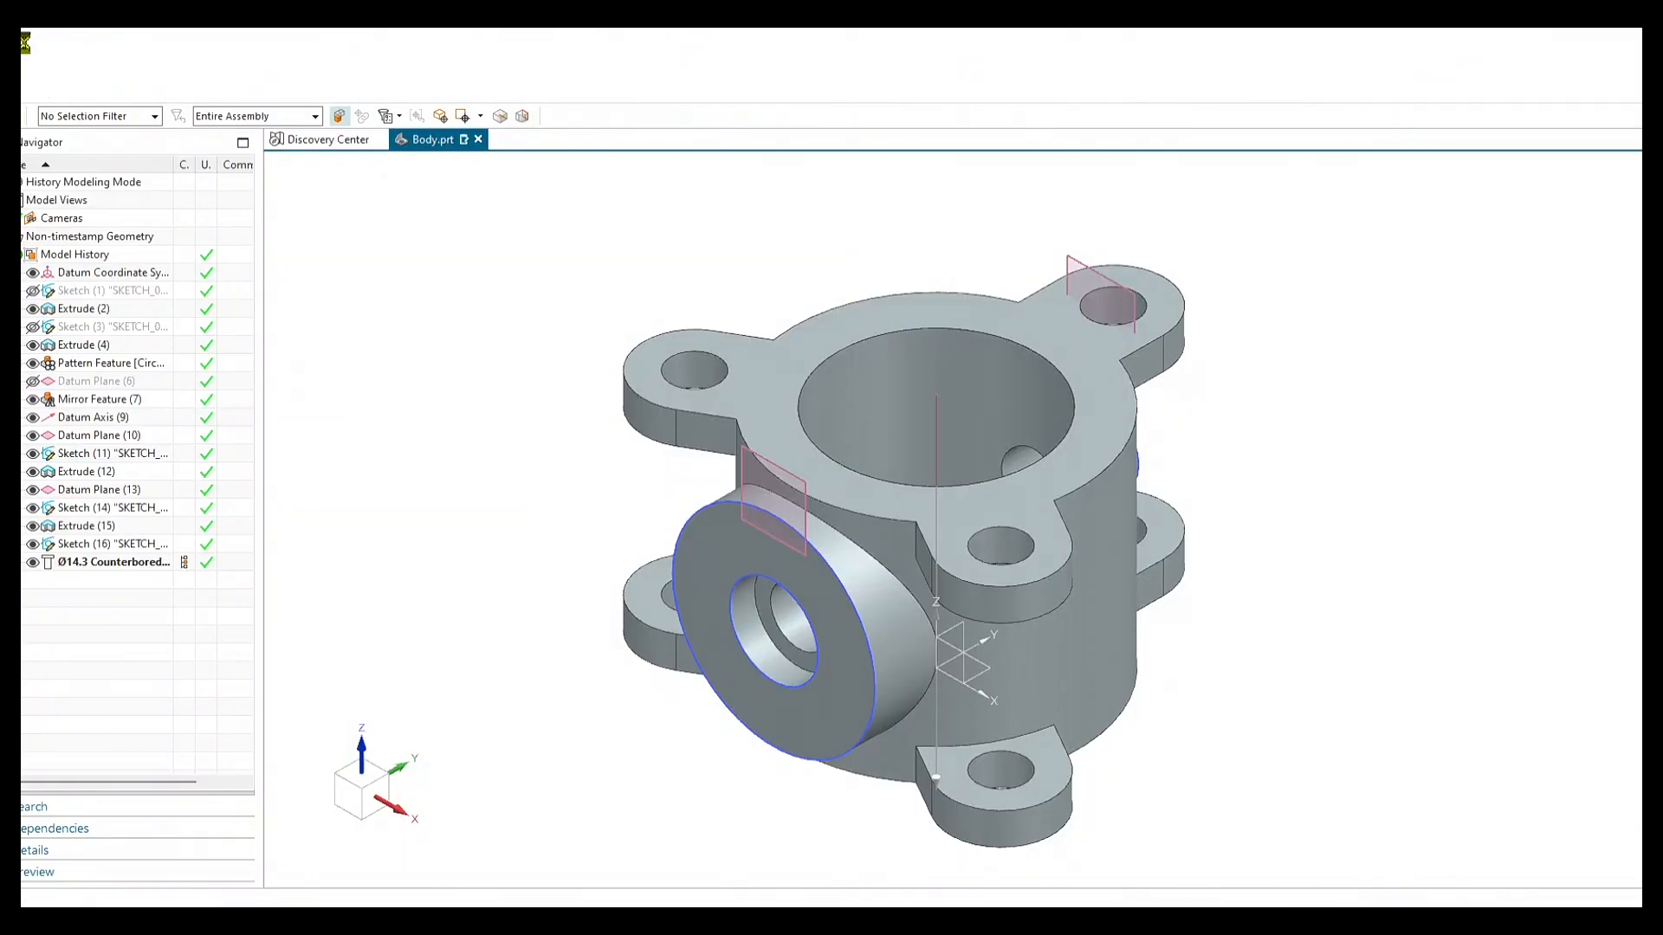
pyautogui.click(706, 543)
pyautogui.click(431, 359)
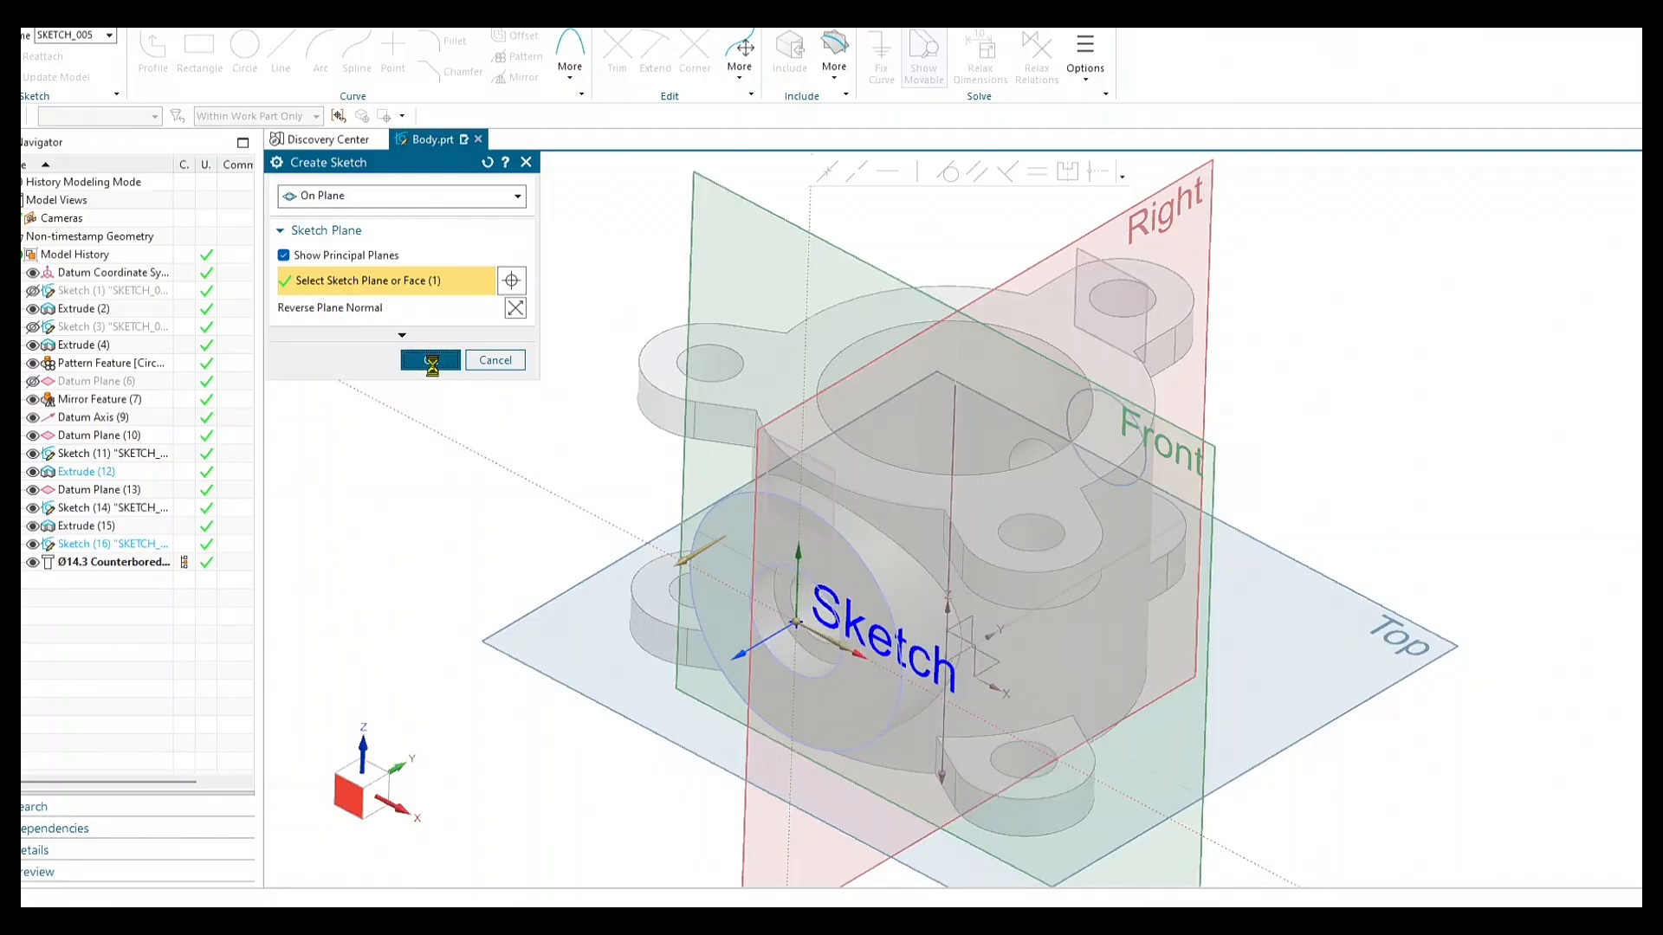
pyautogui.scroll(5, 1002, 479)
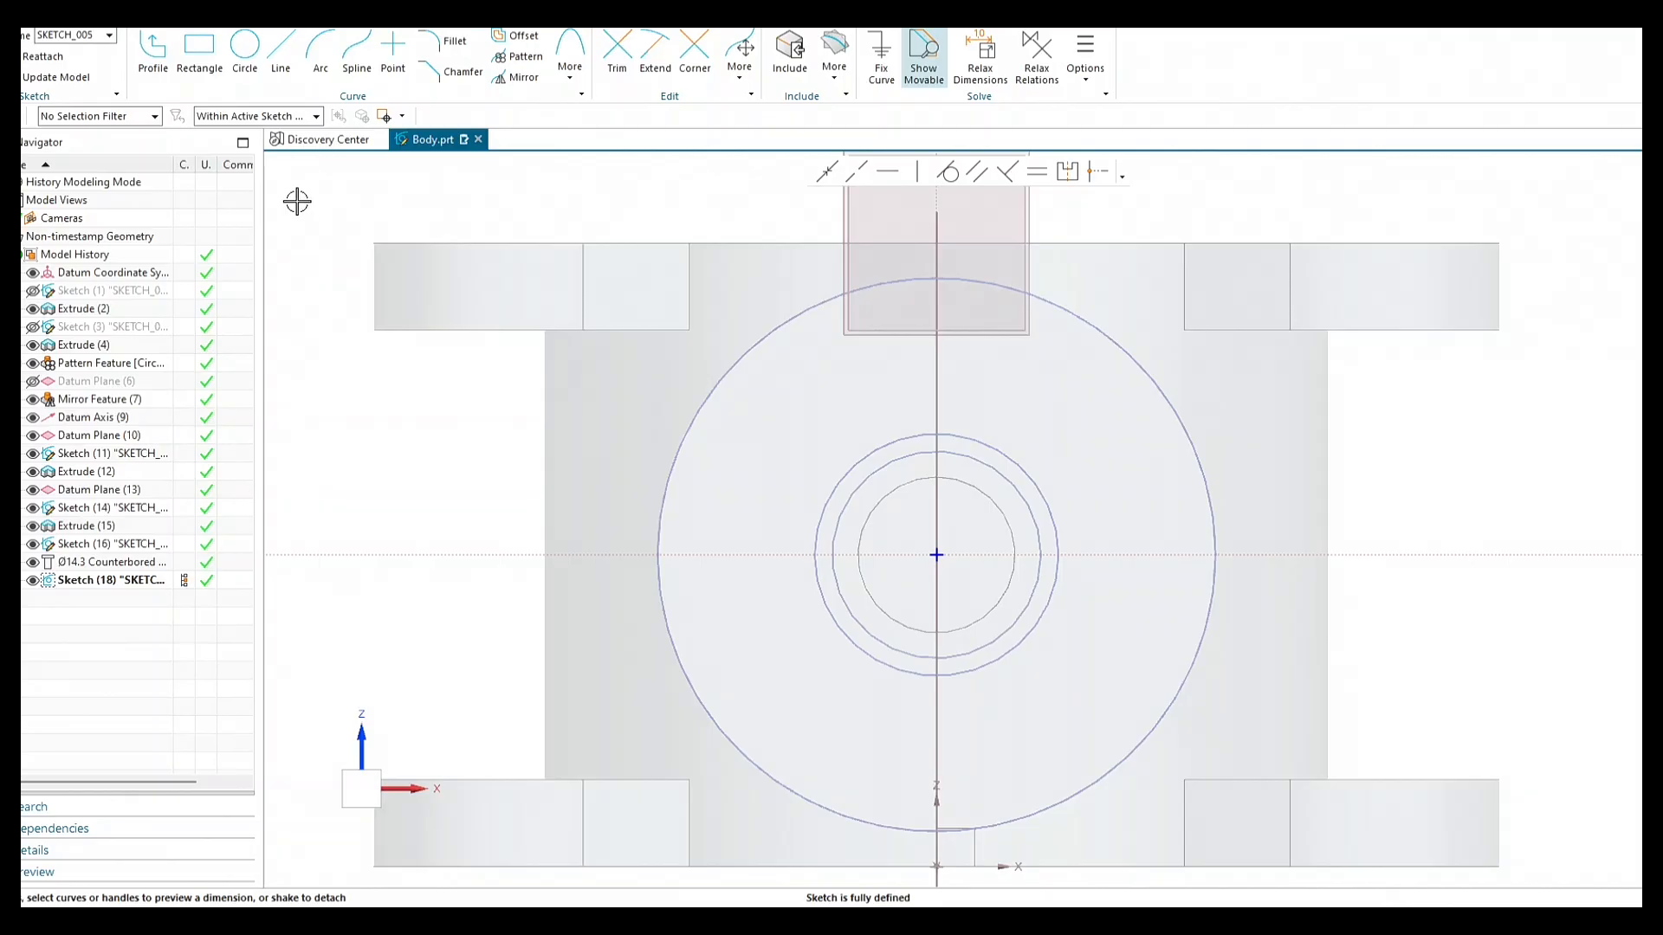
# Search Google in the browser for "b.c. engineering drawing" and expand the answer to "What does BC mean on a drawing?".
pyautogui.hotkey('alt', 'Tab')
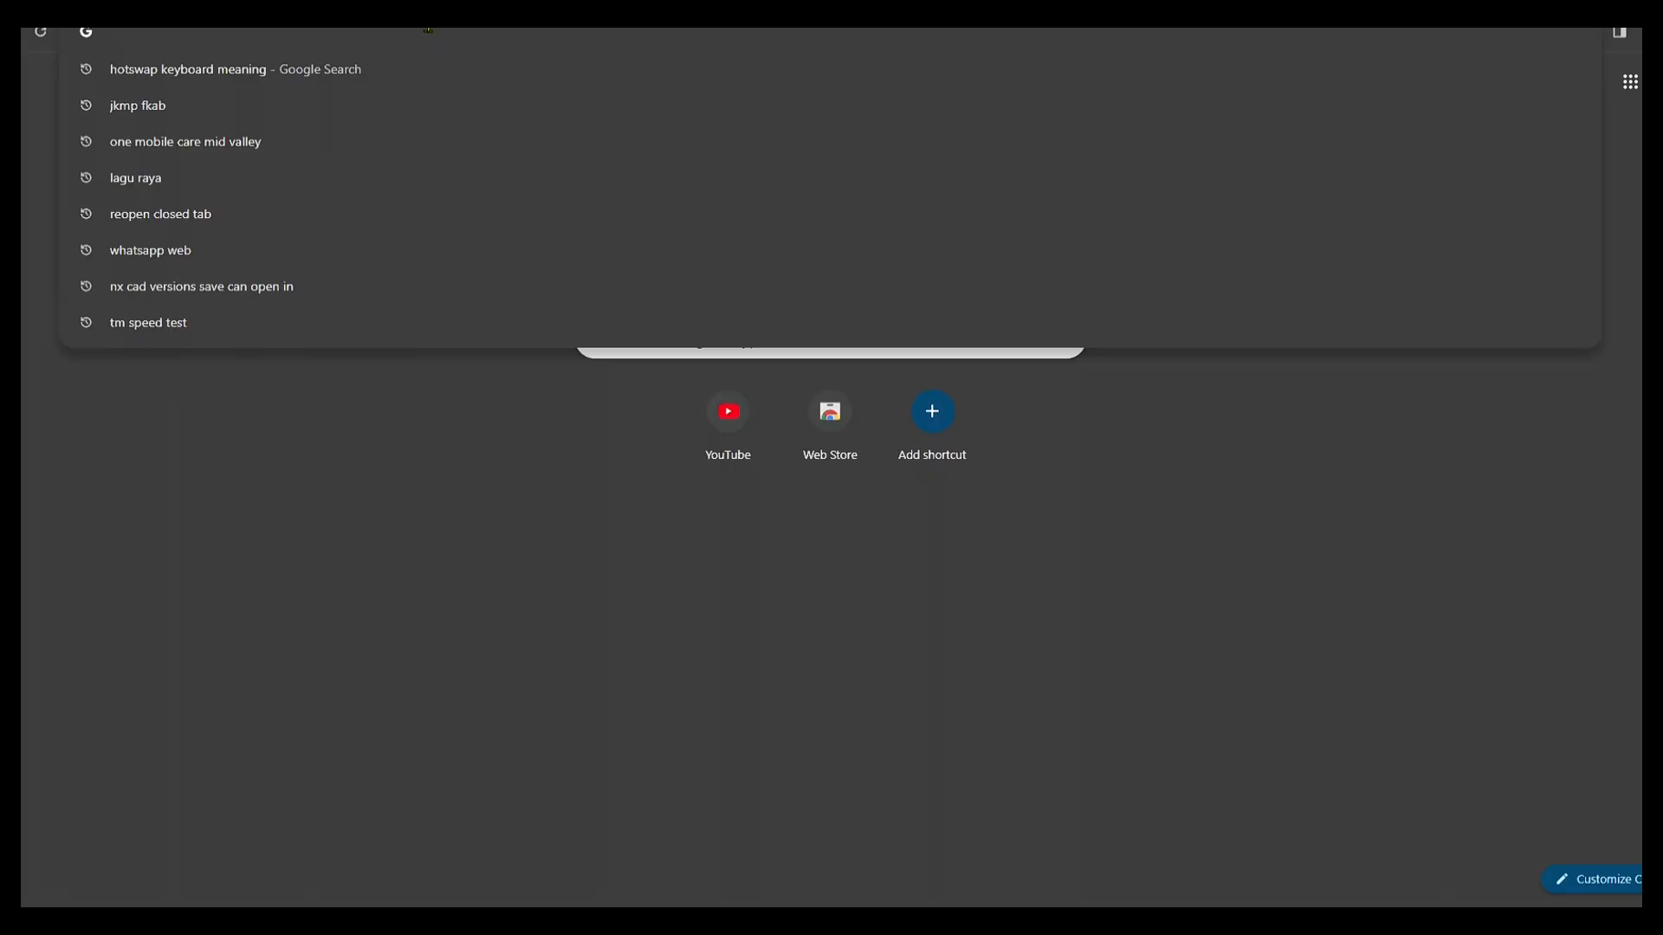
pyautogui.write('b.c')
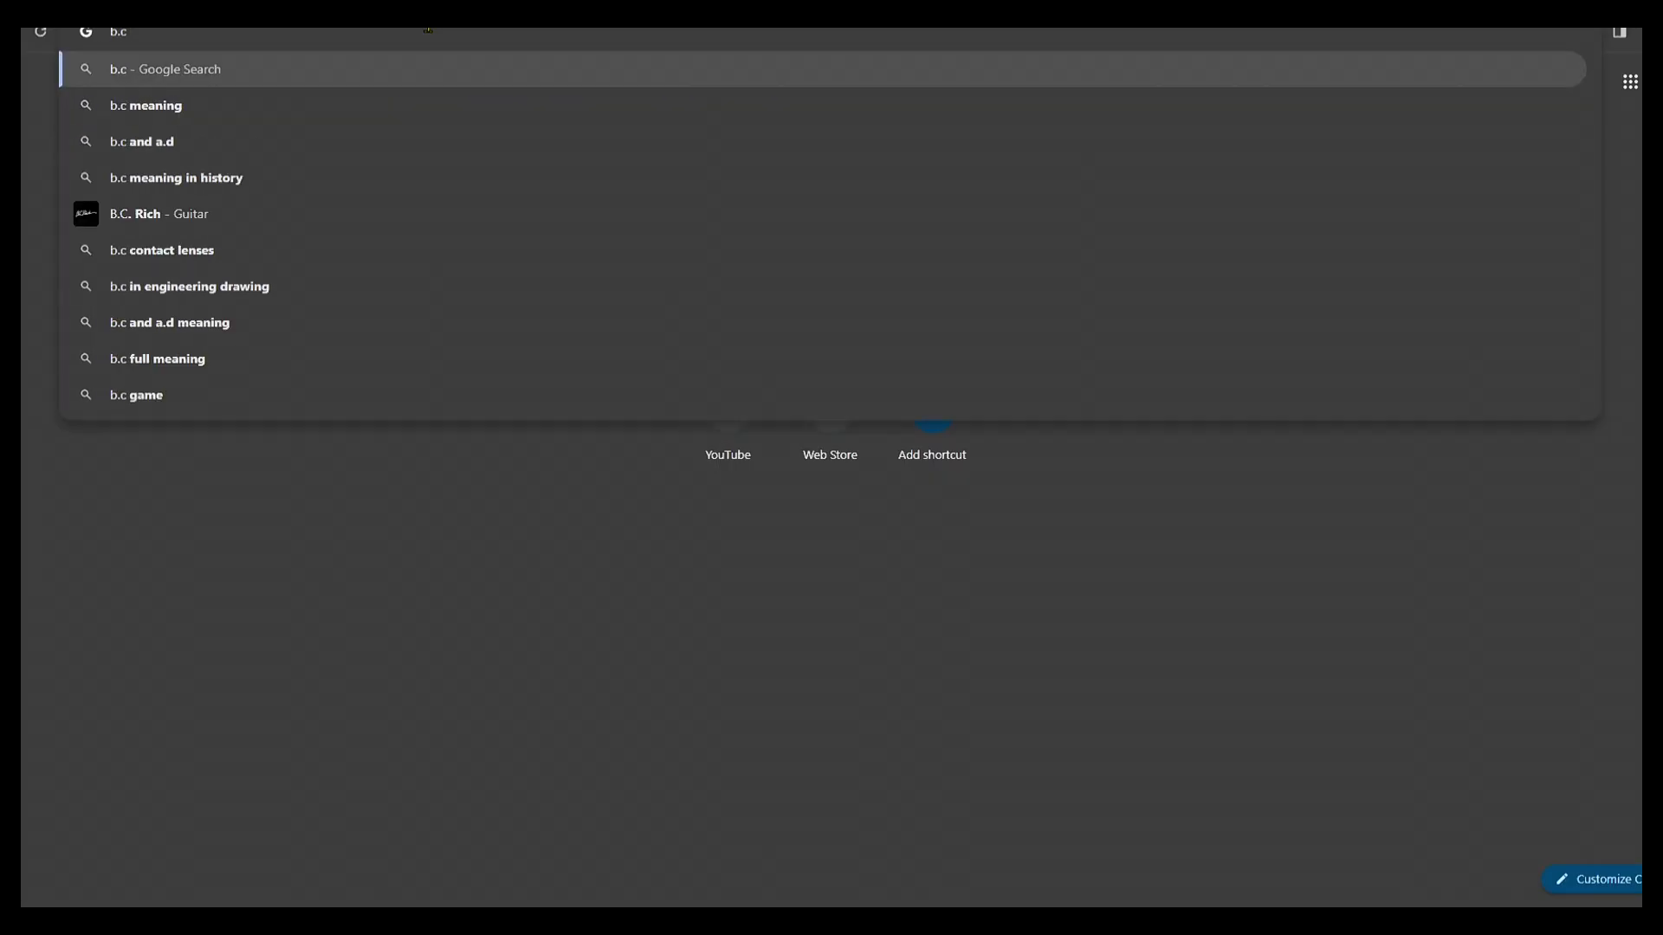
pyautogui.write(' engi')
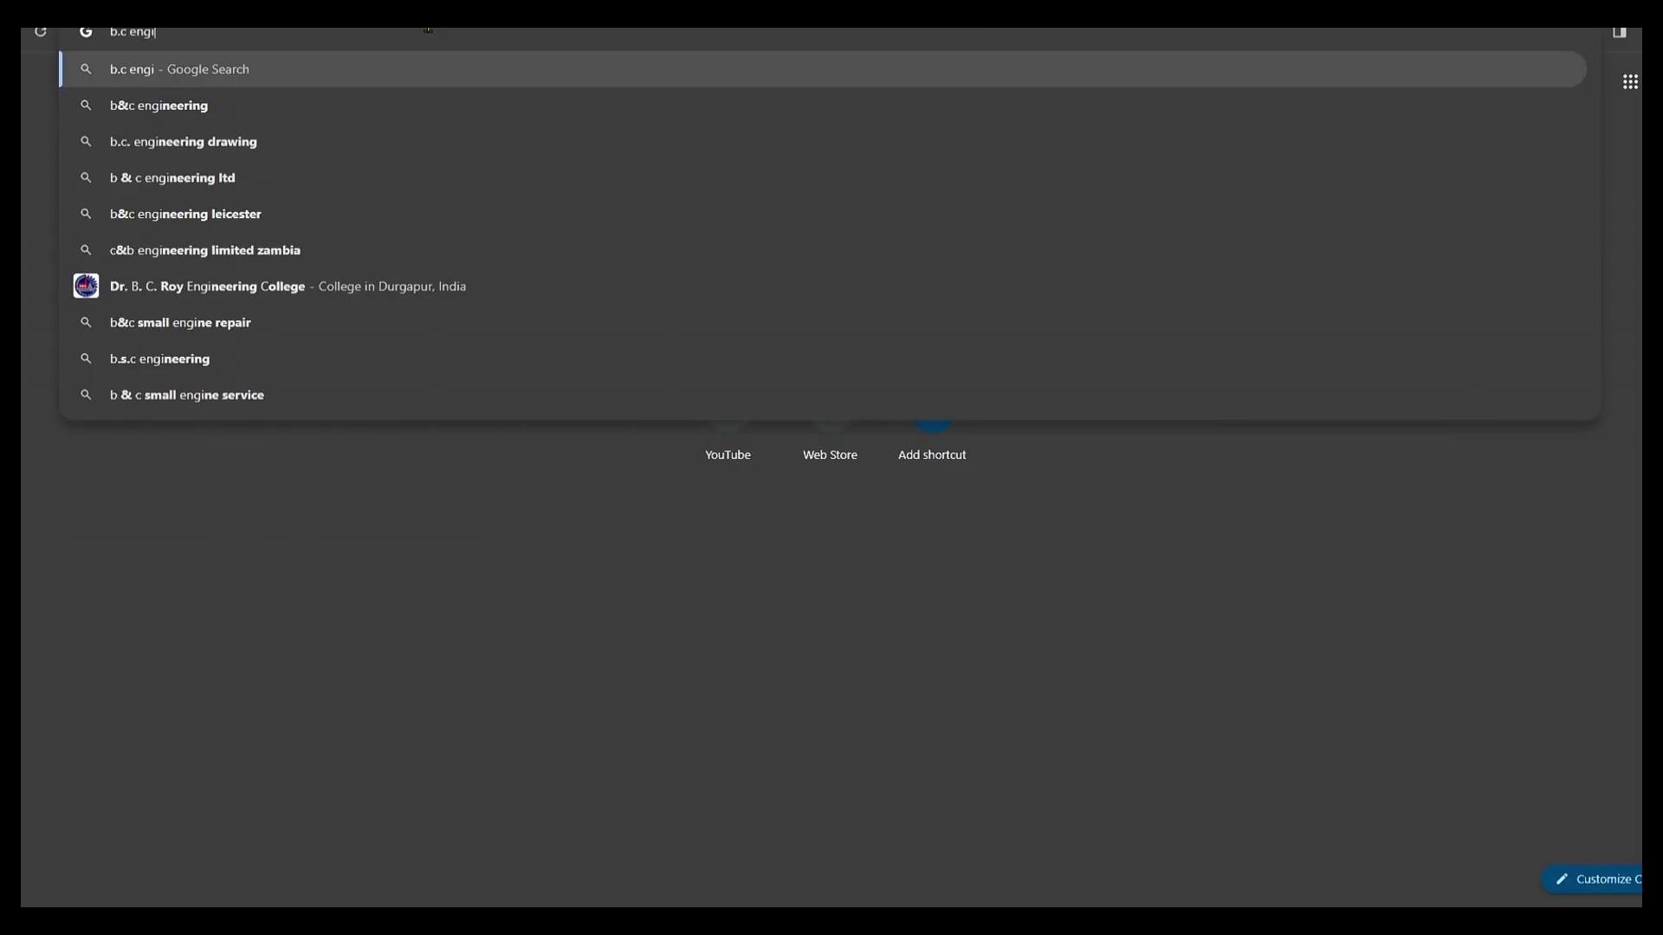
pyautogui.click(289, 144)
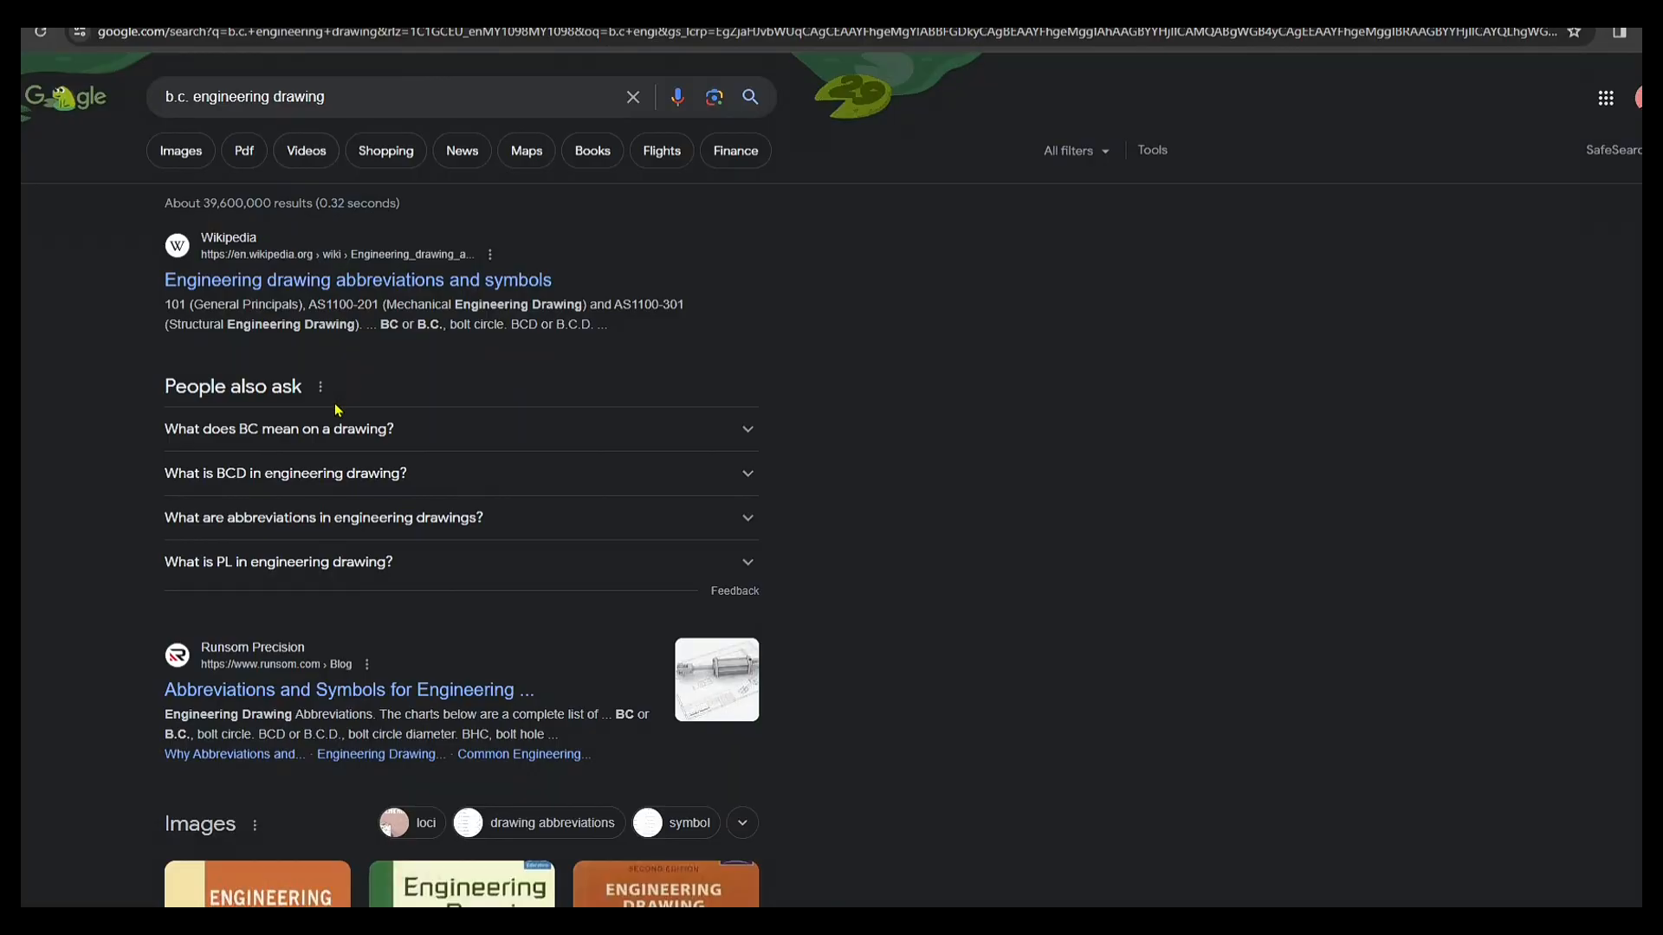
pyautogui.click(329, 431)
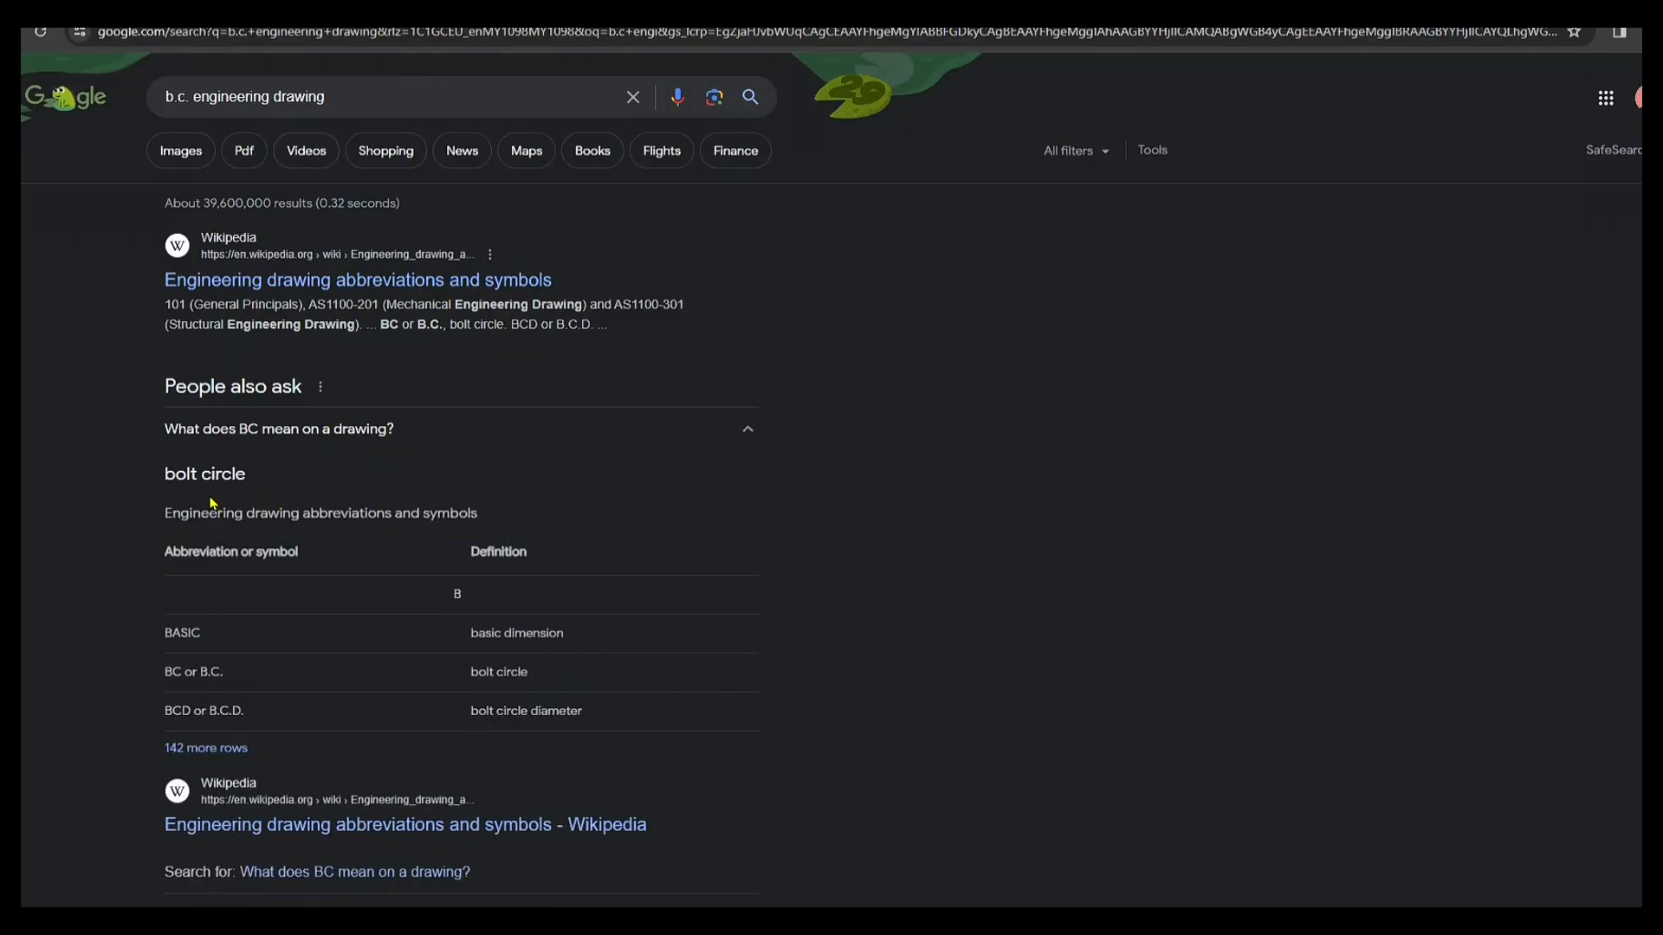
# Examine a flange drawing in the image results, reopen the answer on what BC means, and return to the NX sketch.
pyautogui.click(204, 162)
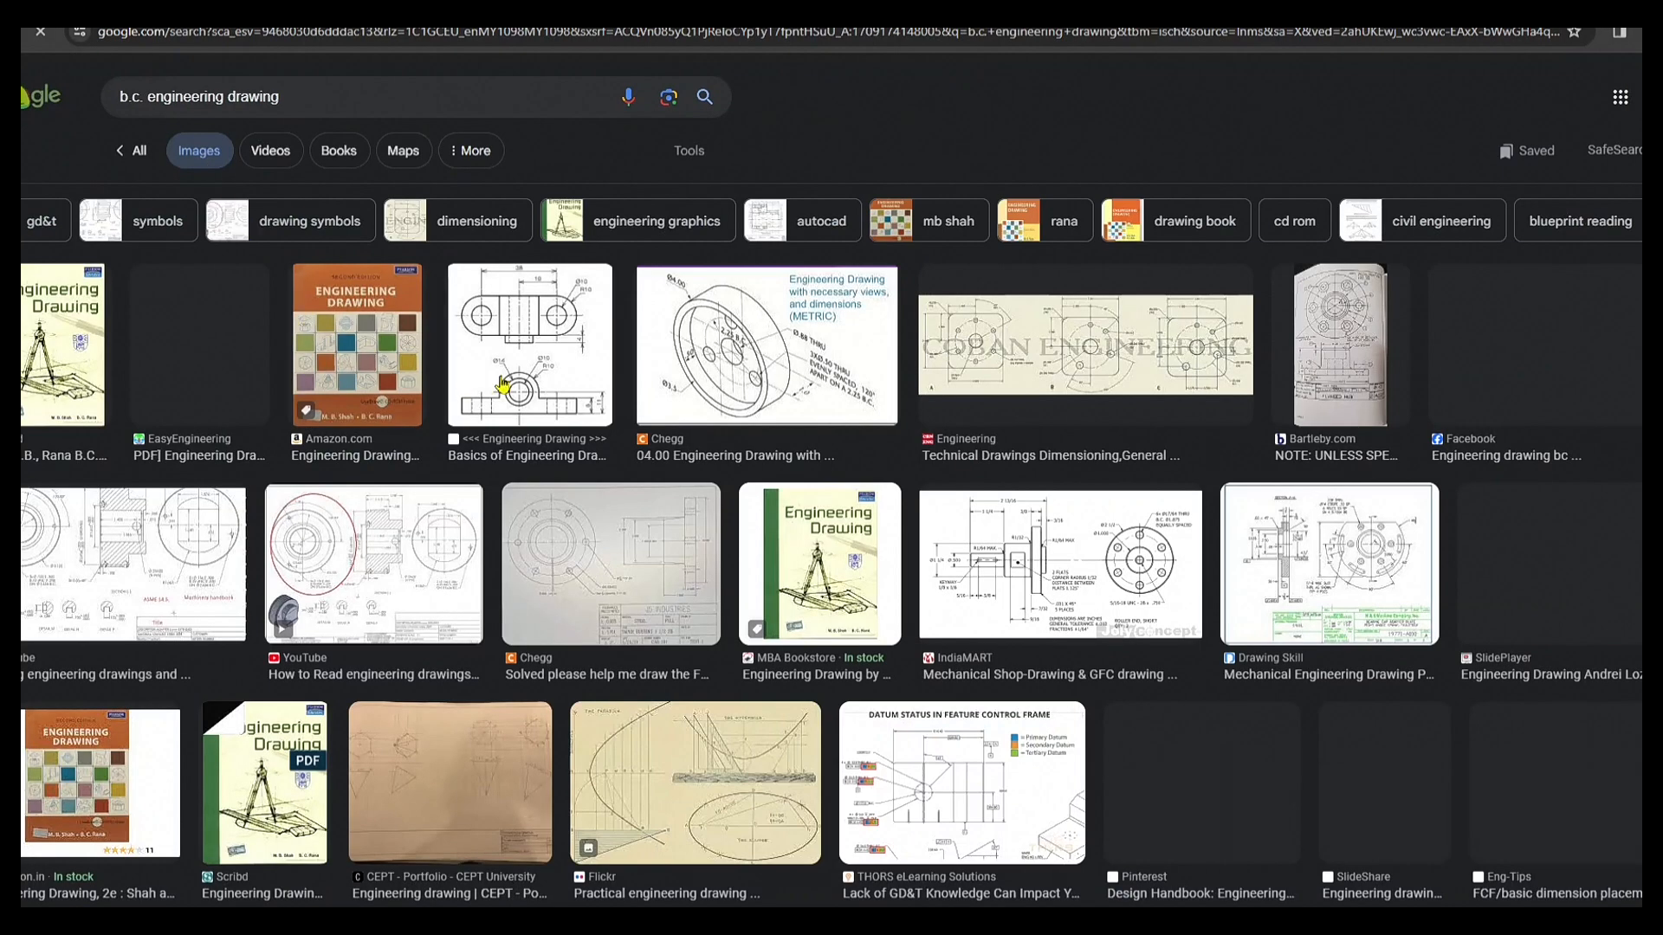
pyautogui.click(1152, 554)
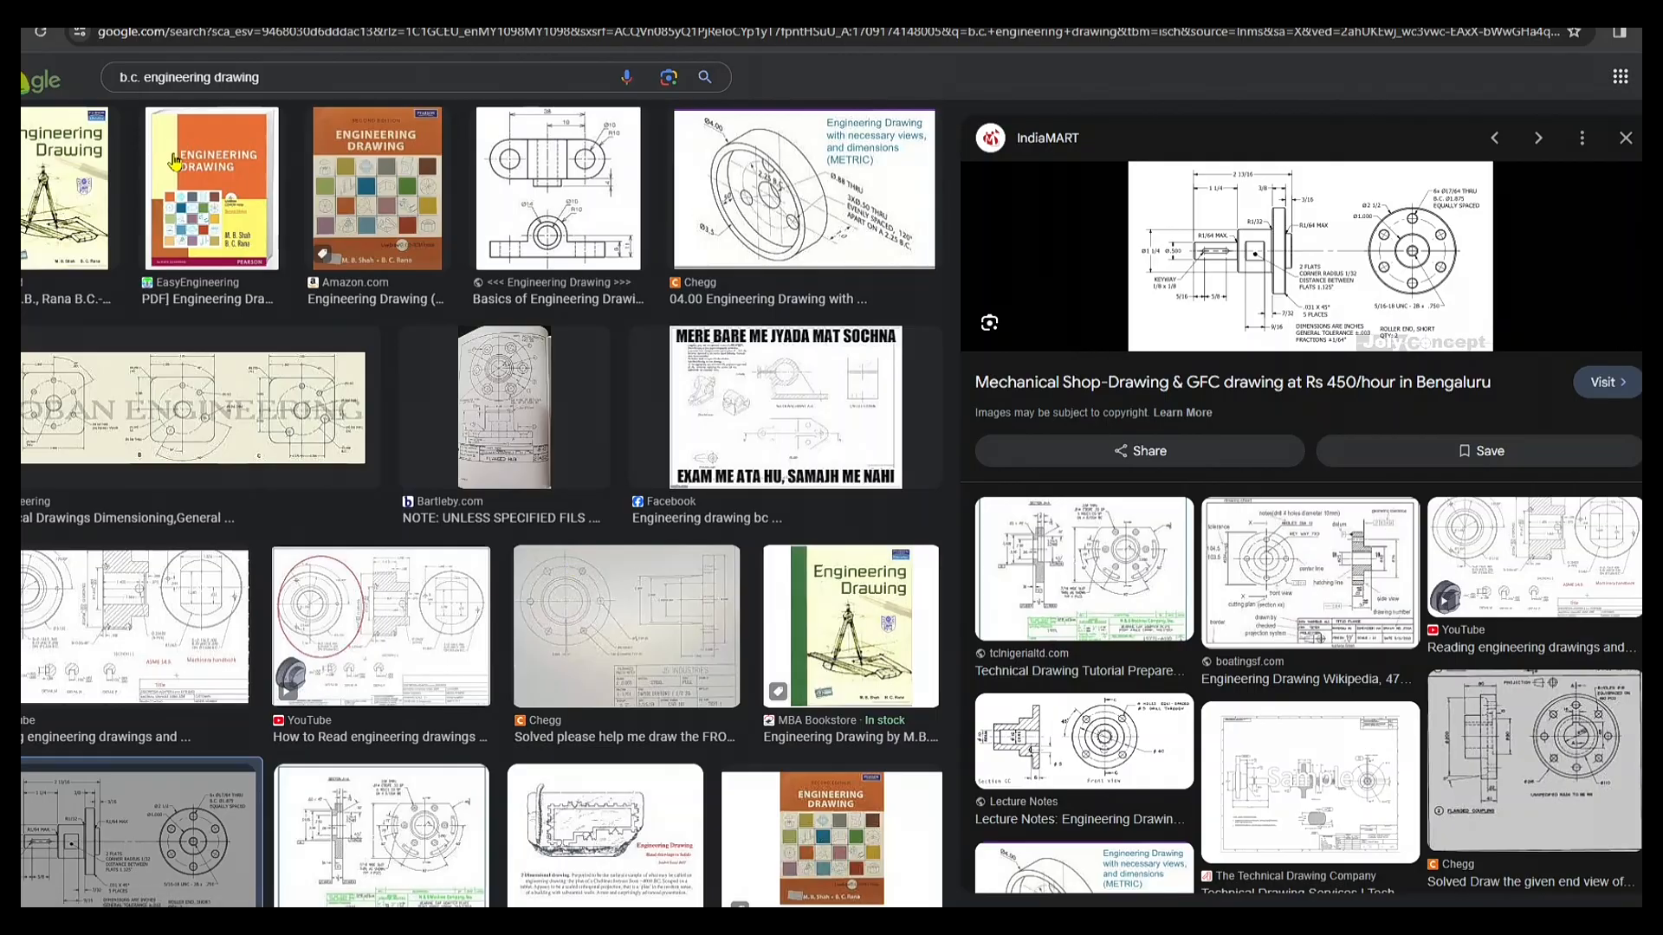
pyautogui.scroll(2, 174, 162)
pyautogui.click(132, 151)
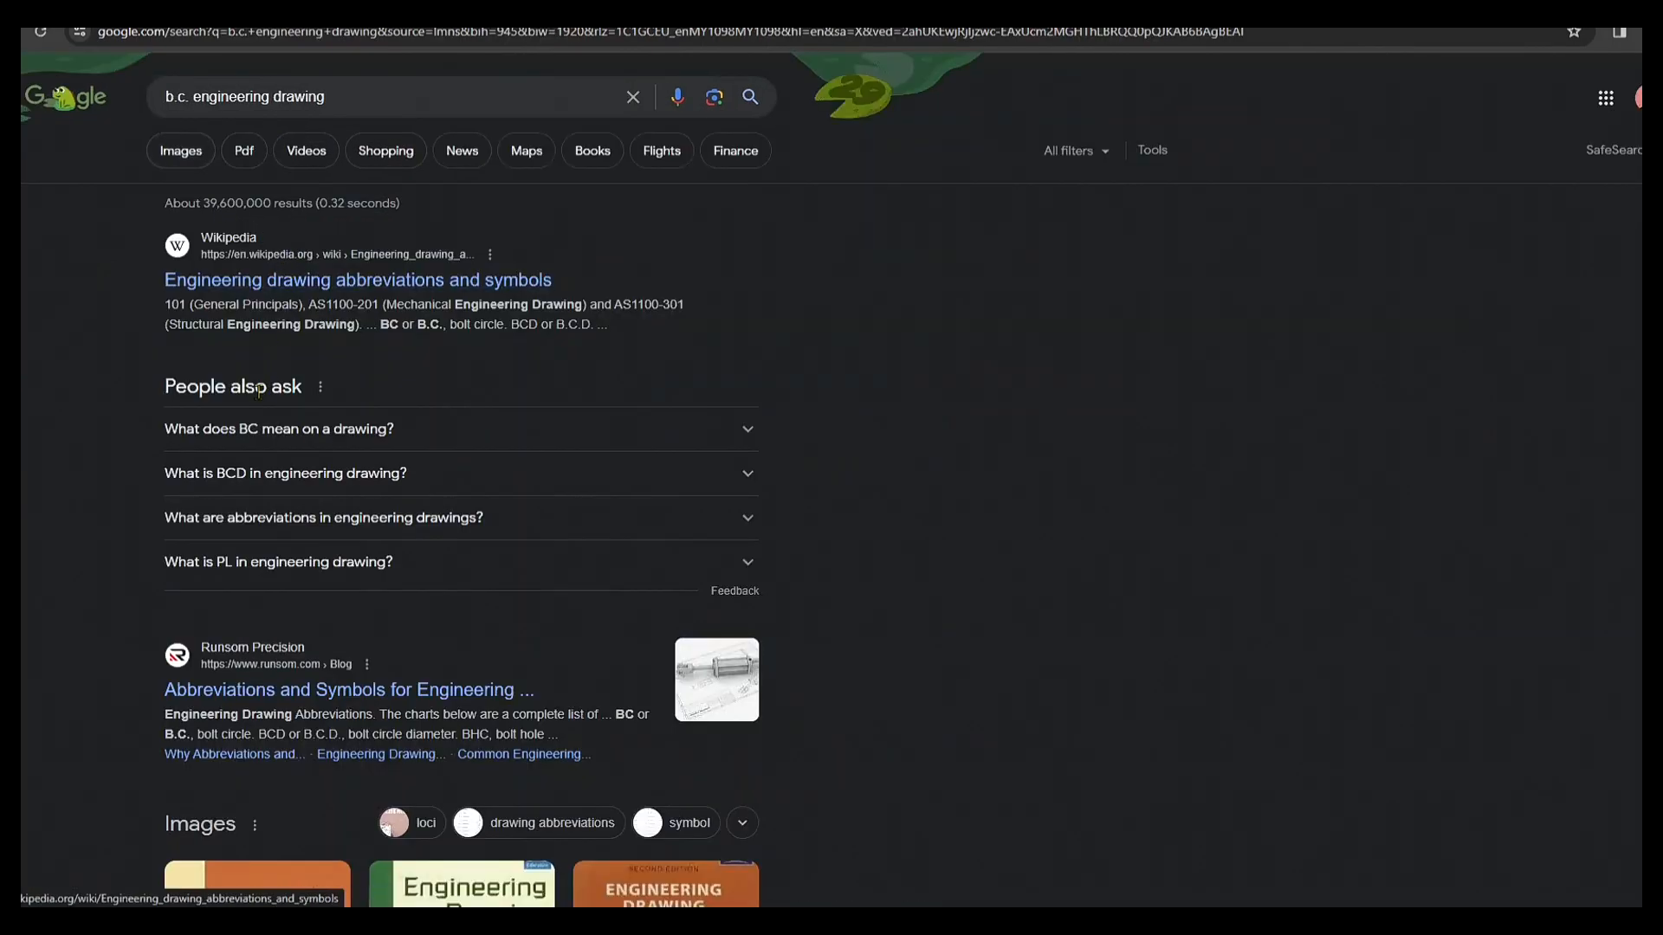
pyautogui.click(333, 432)
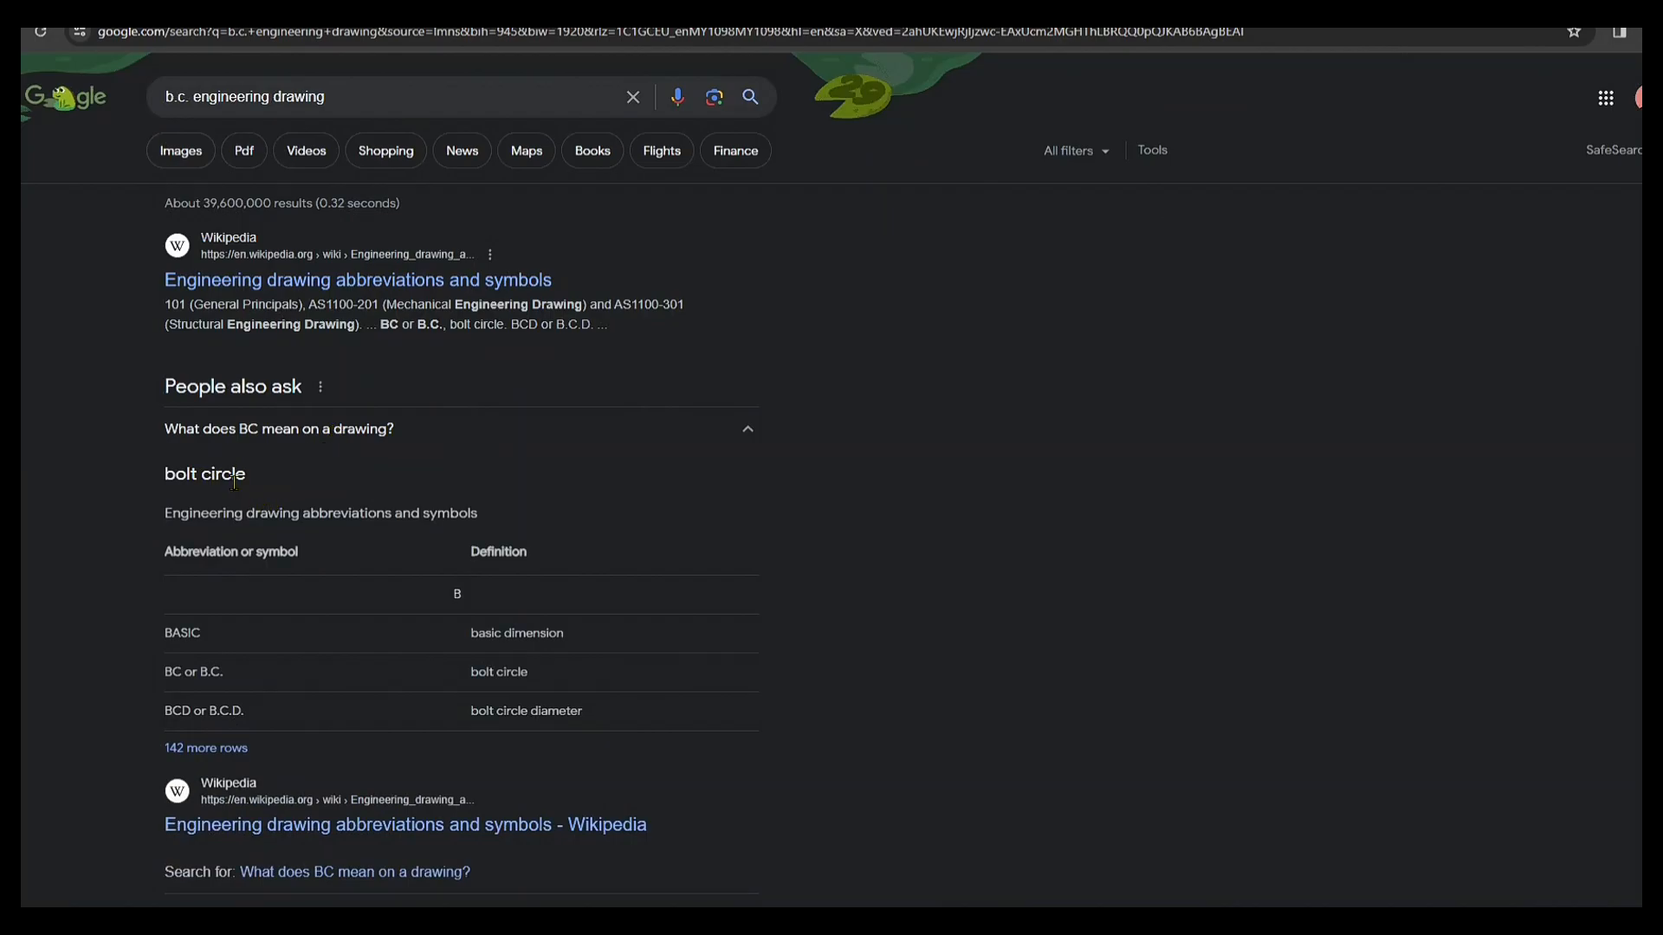
pyautogui.hotkey('alt', 'Tab')
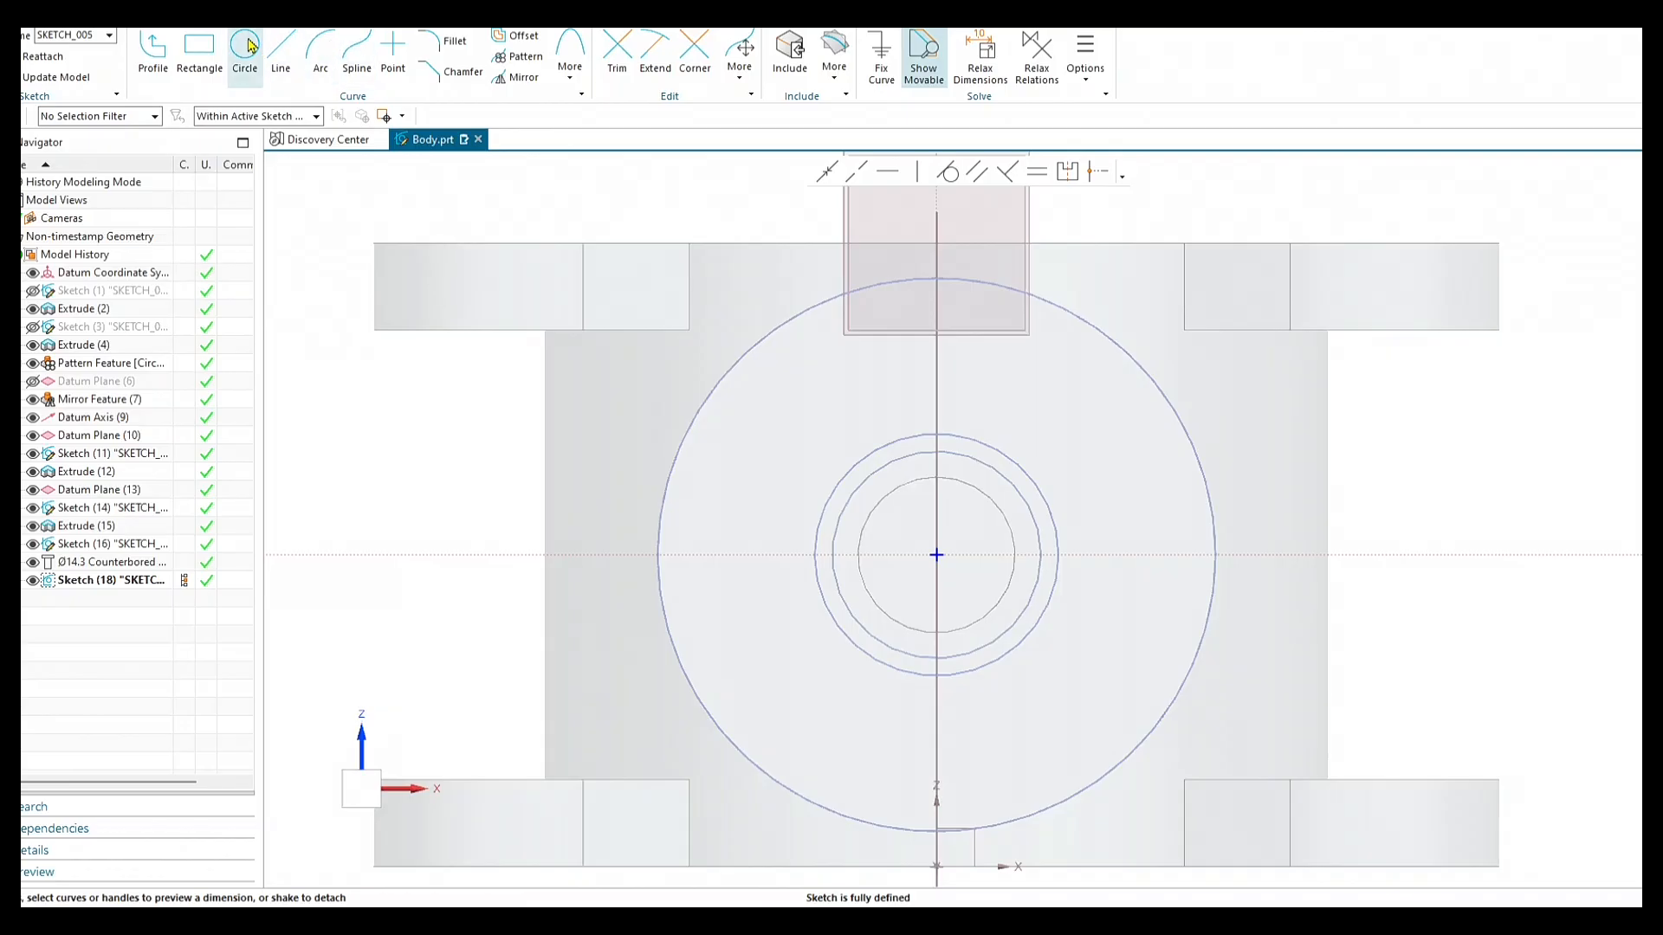
# Sketch a 38.1 mm diameter bolt circle centred on the sketch origin of the flange face.
pyautogui.click(244, 52)
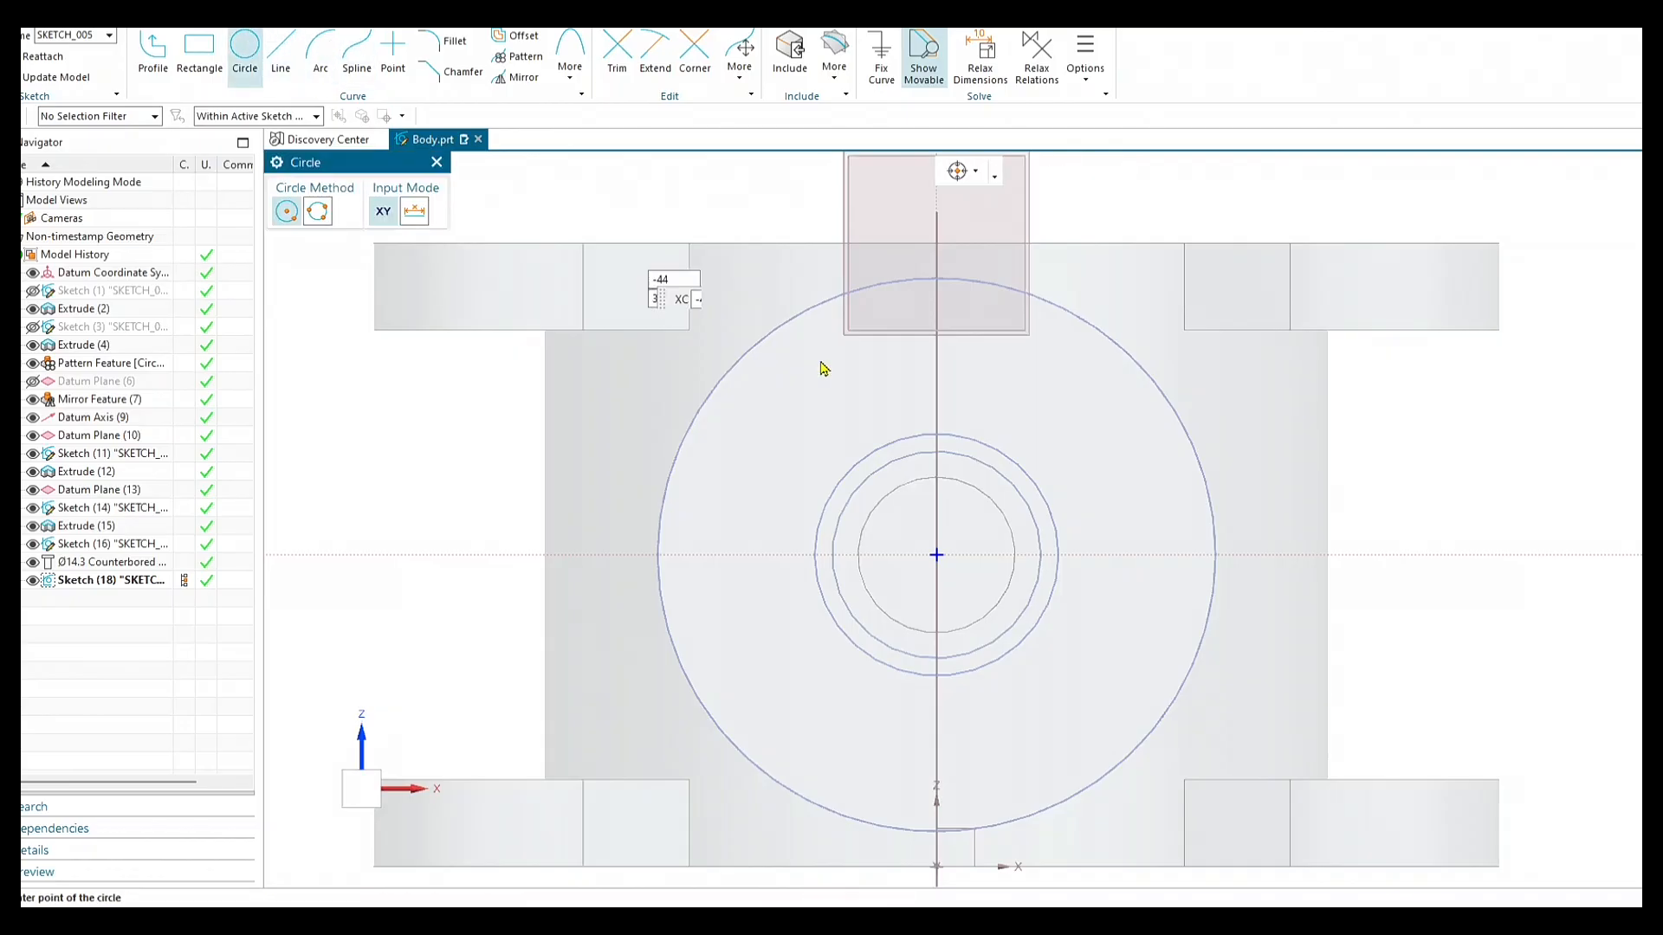
pyautogui.click(938, 555)
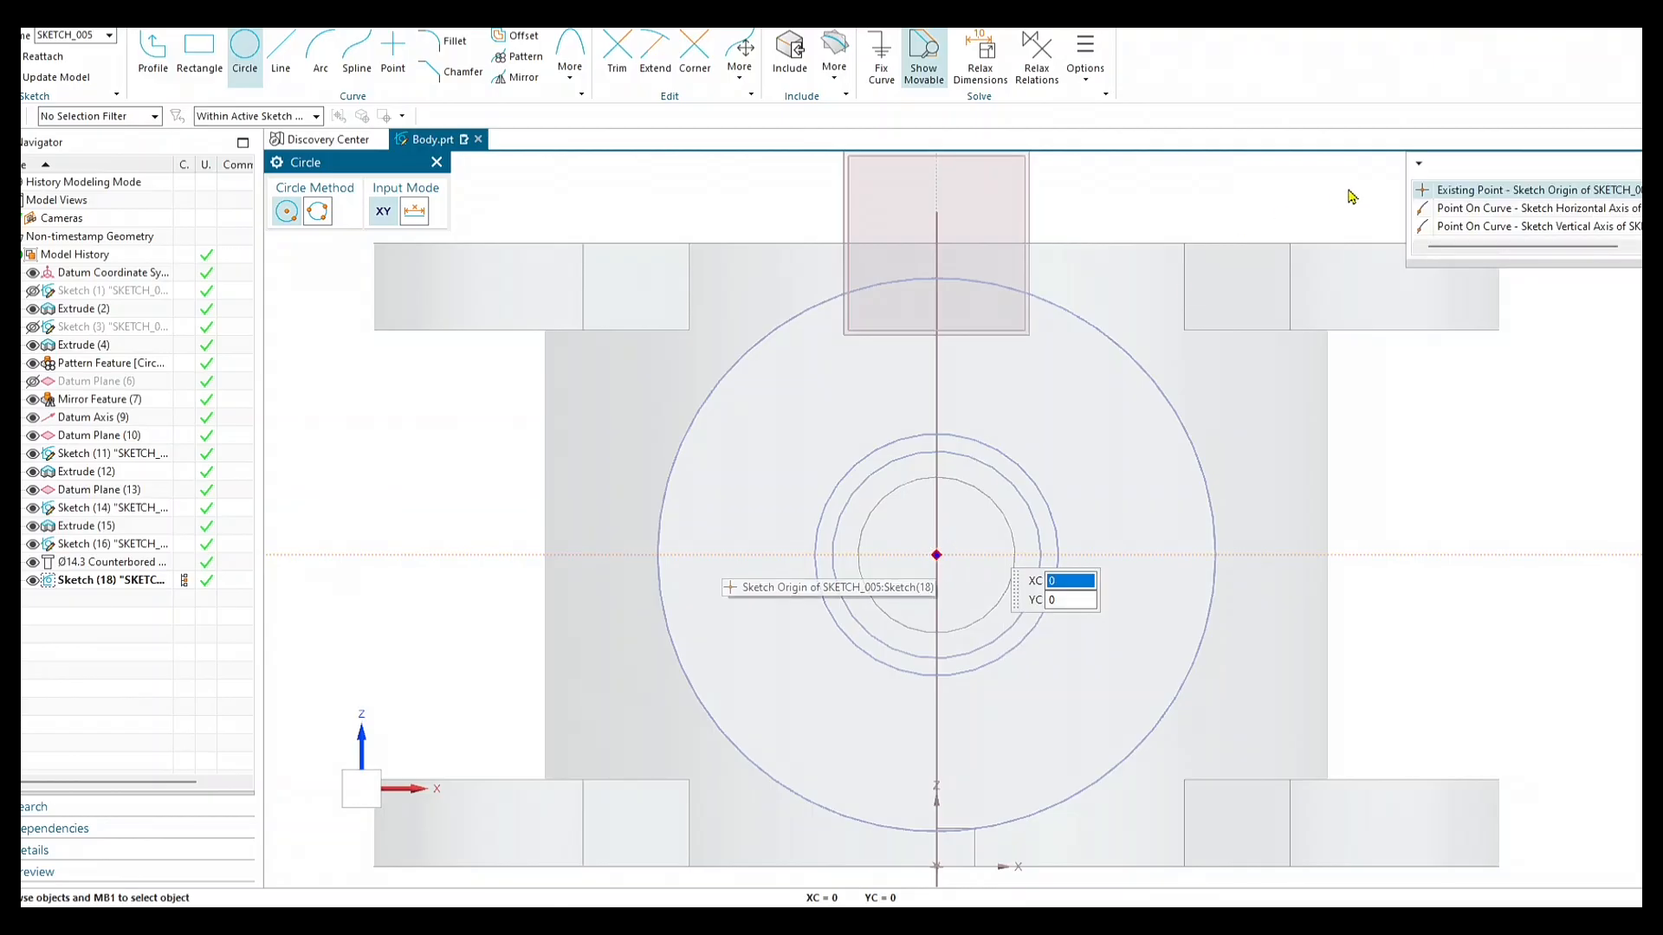
pyautogui.click(1455, 192)
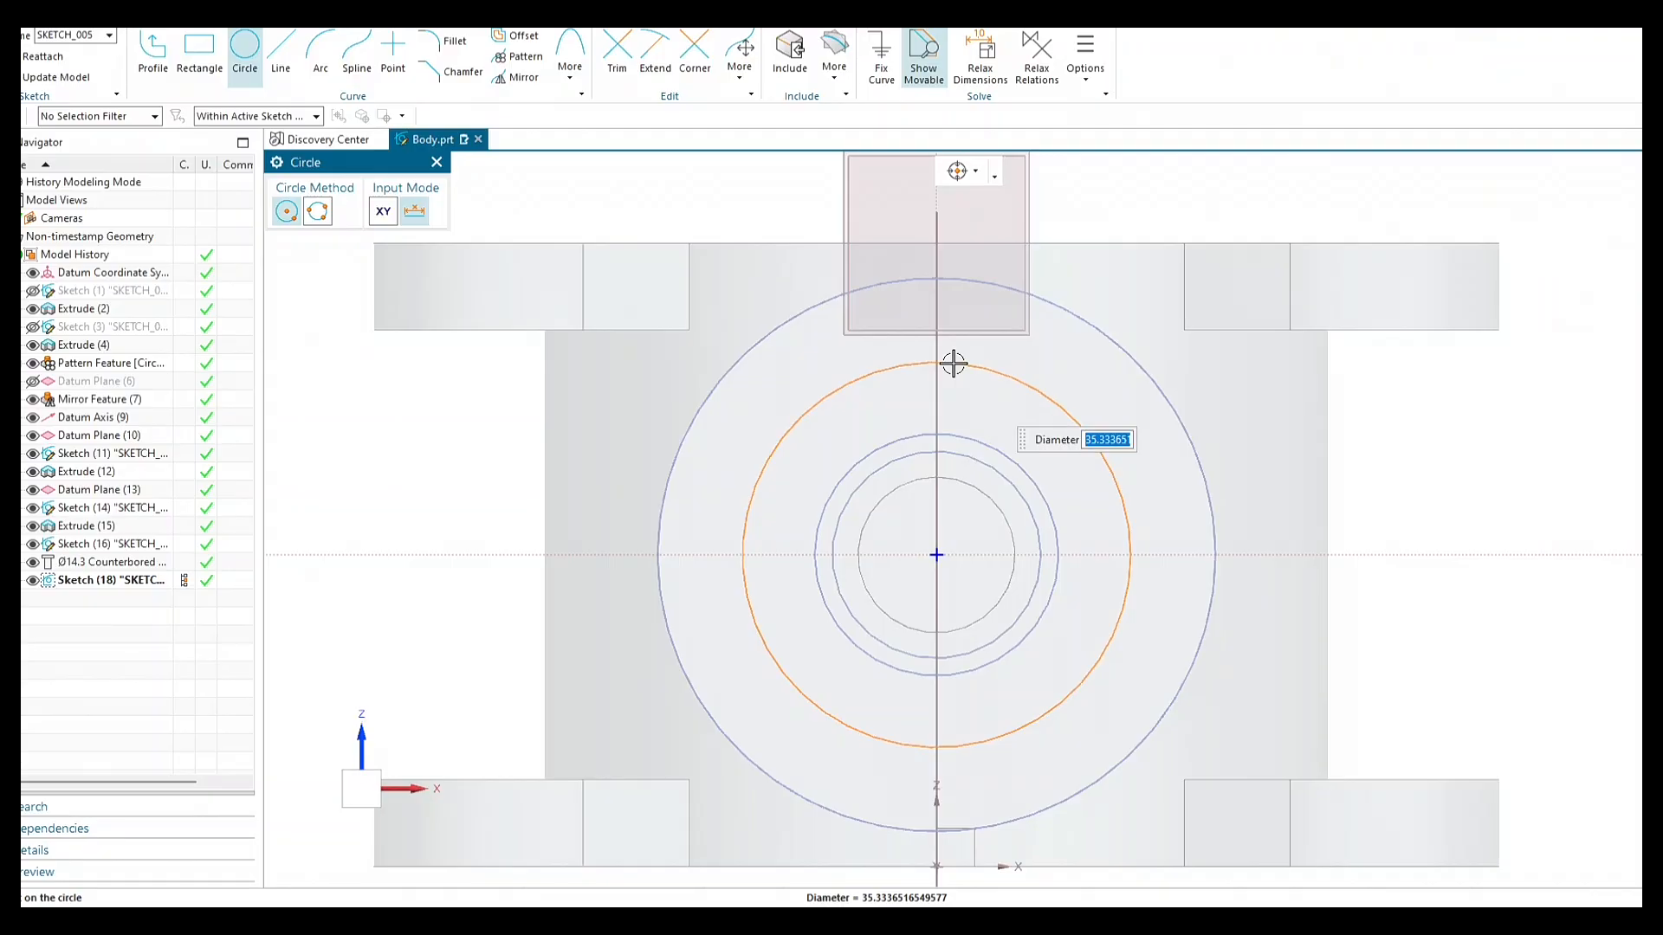
pyautogui.write('38.1')
pyautogui.press('Return')
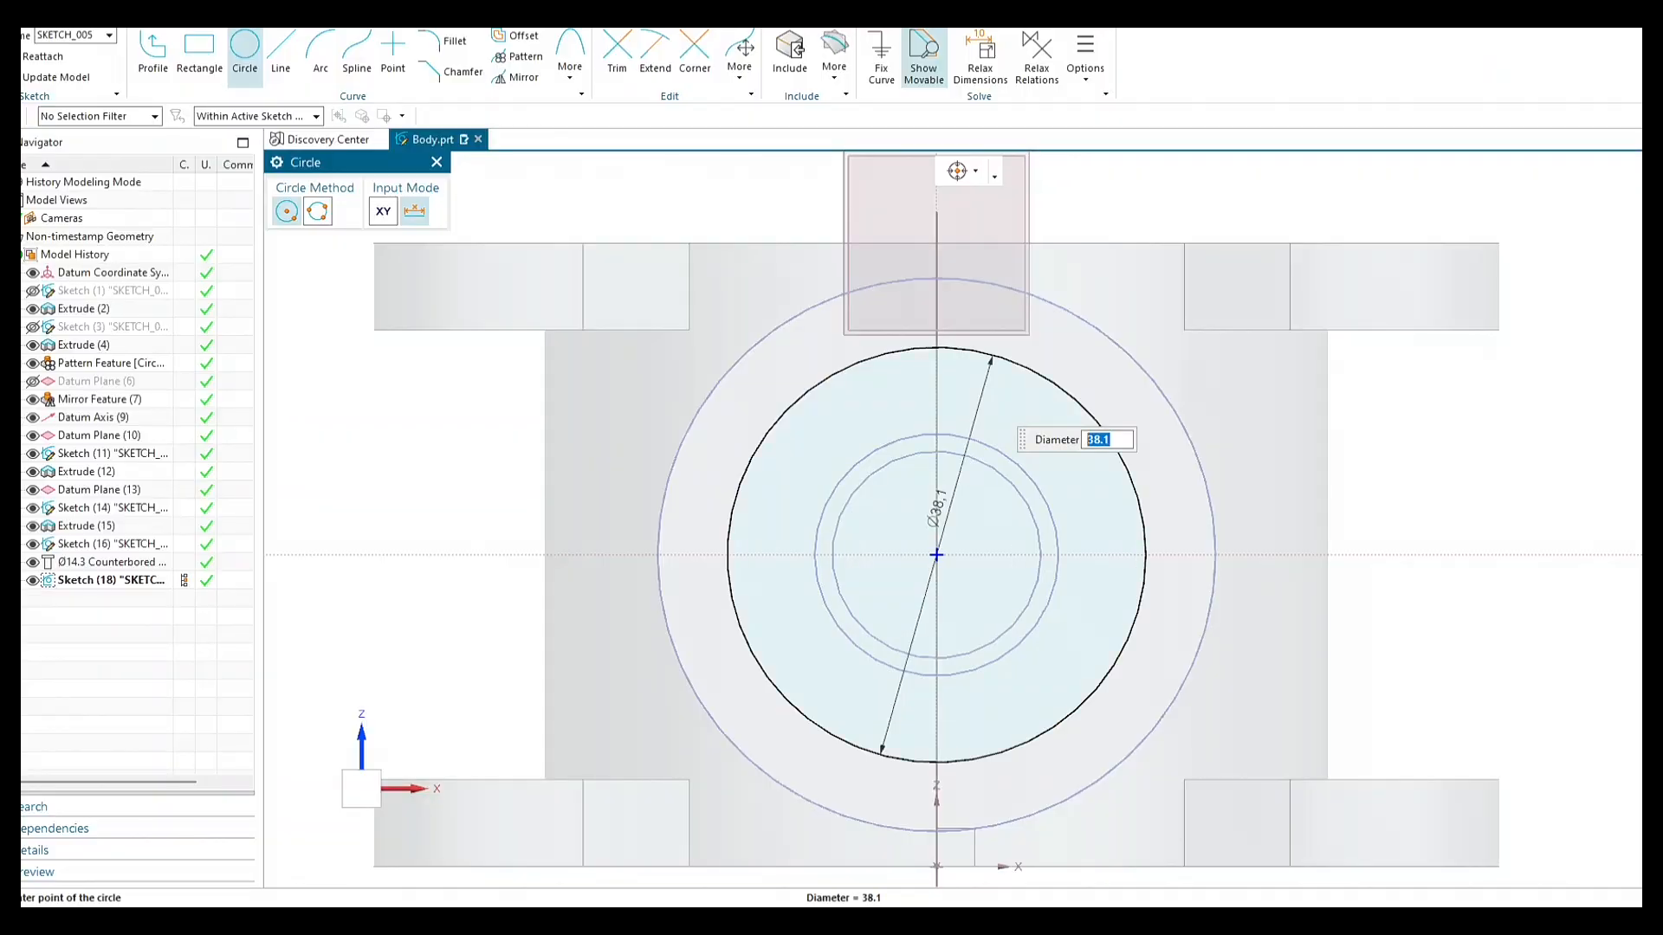
pyautogui.press('Escape')
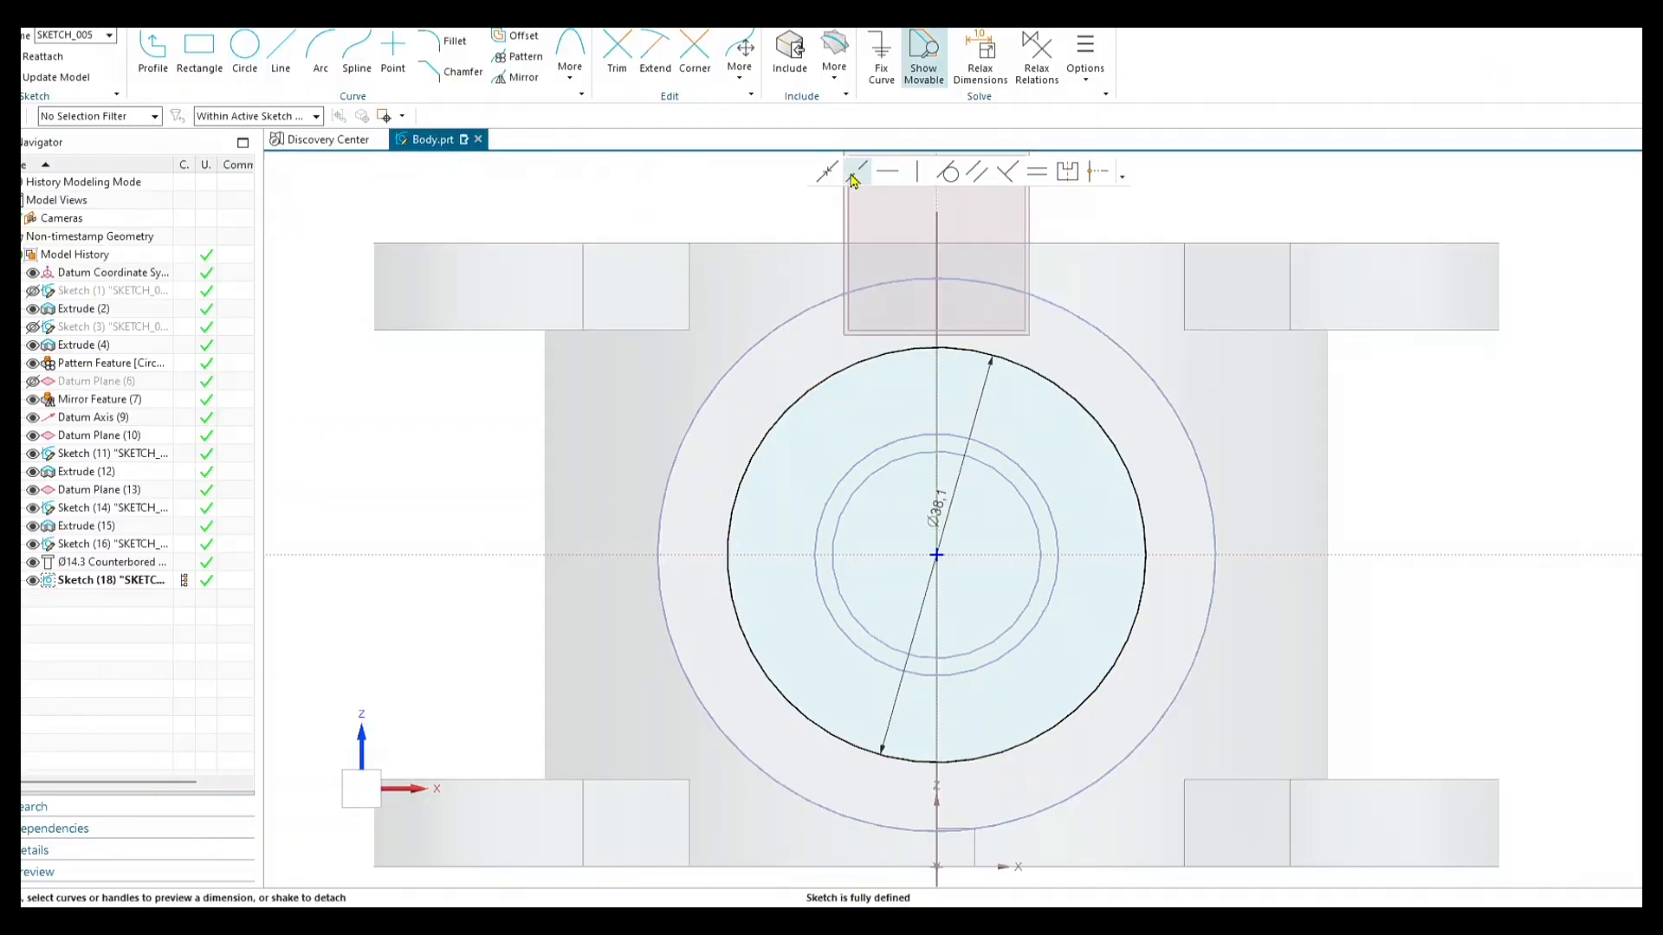
# Add a 4.5 mm diameter circle where the bolt circle meets the vertical axis above the centre, and finish the sketch.
pyautogui.click(245, 47)
pyautogui.scroll(4, 930, 353)
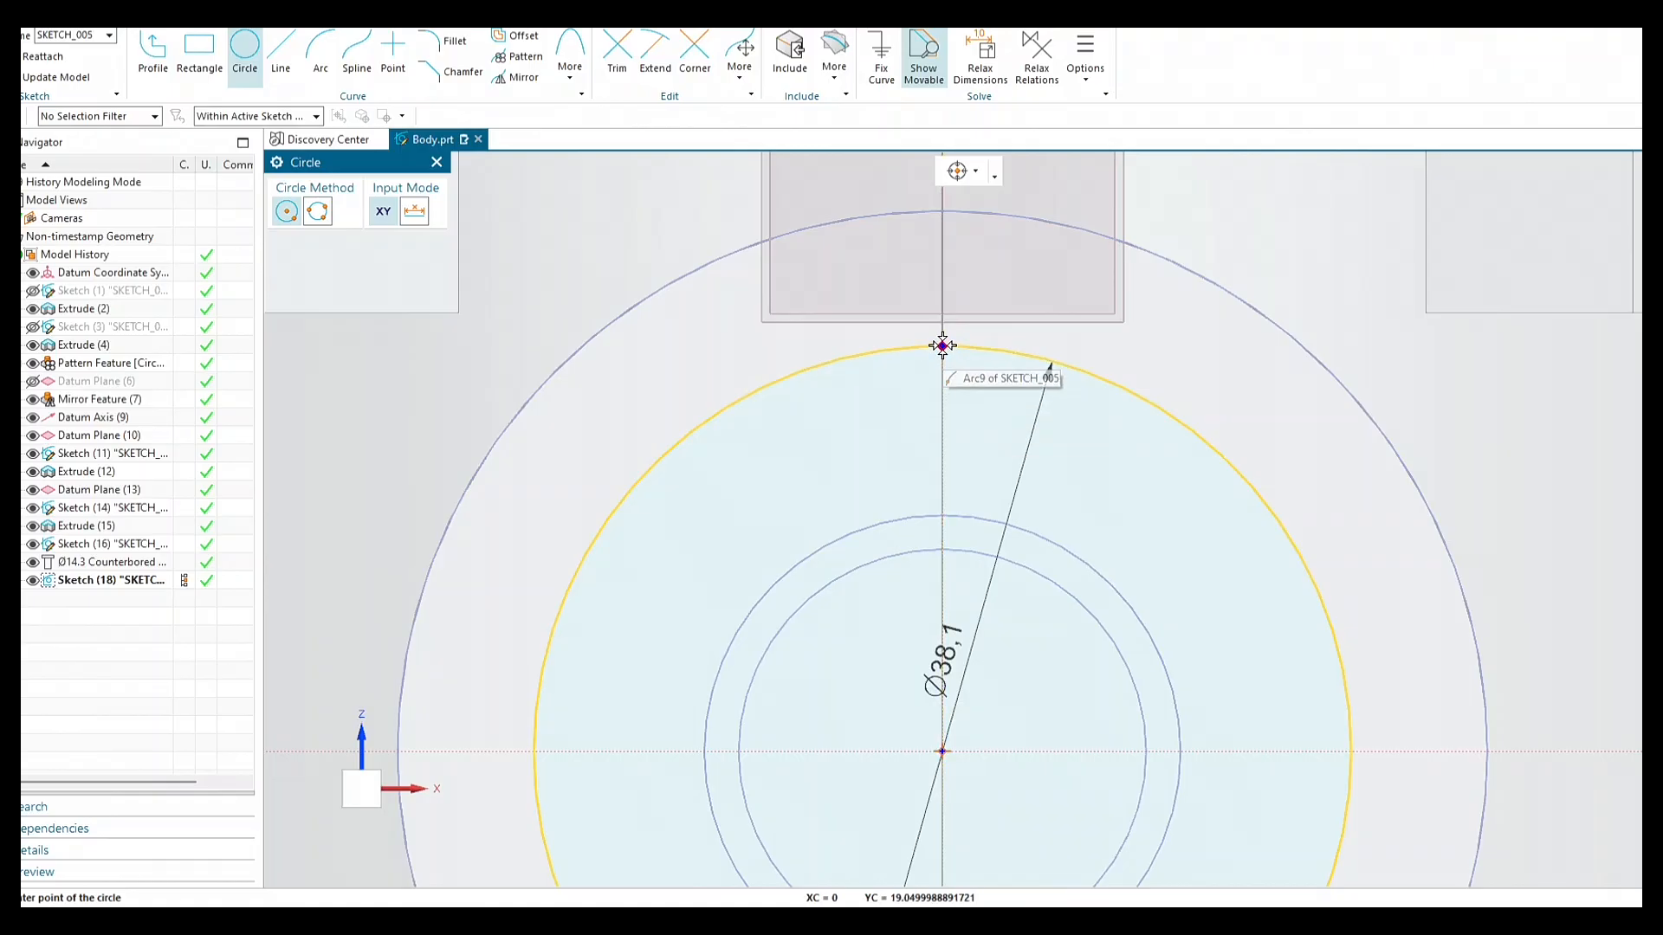
pyautogui.click(943, 348)
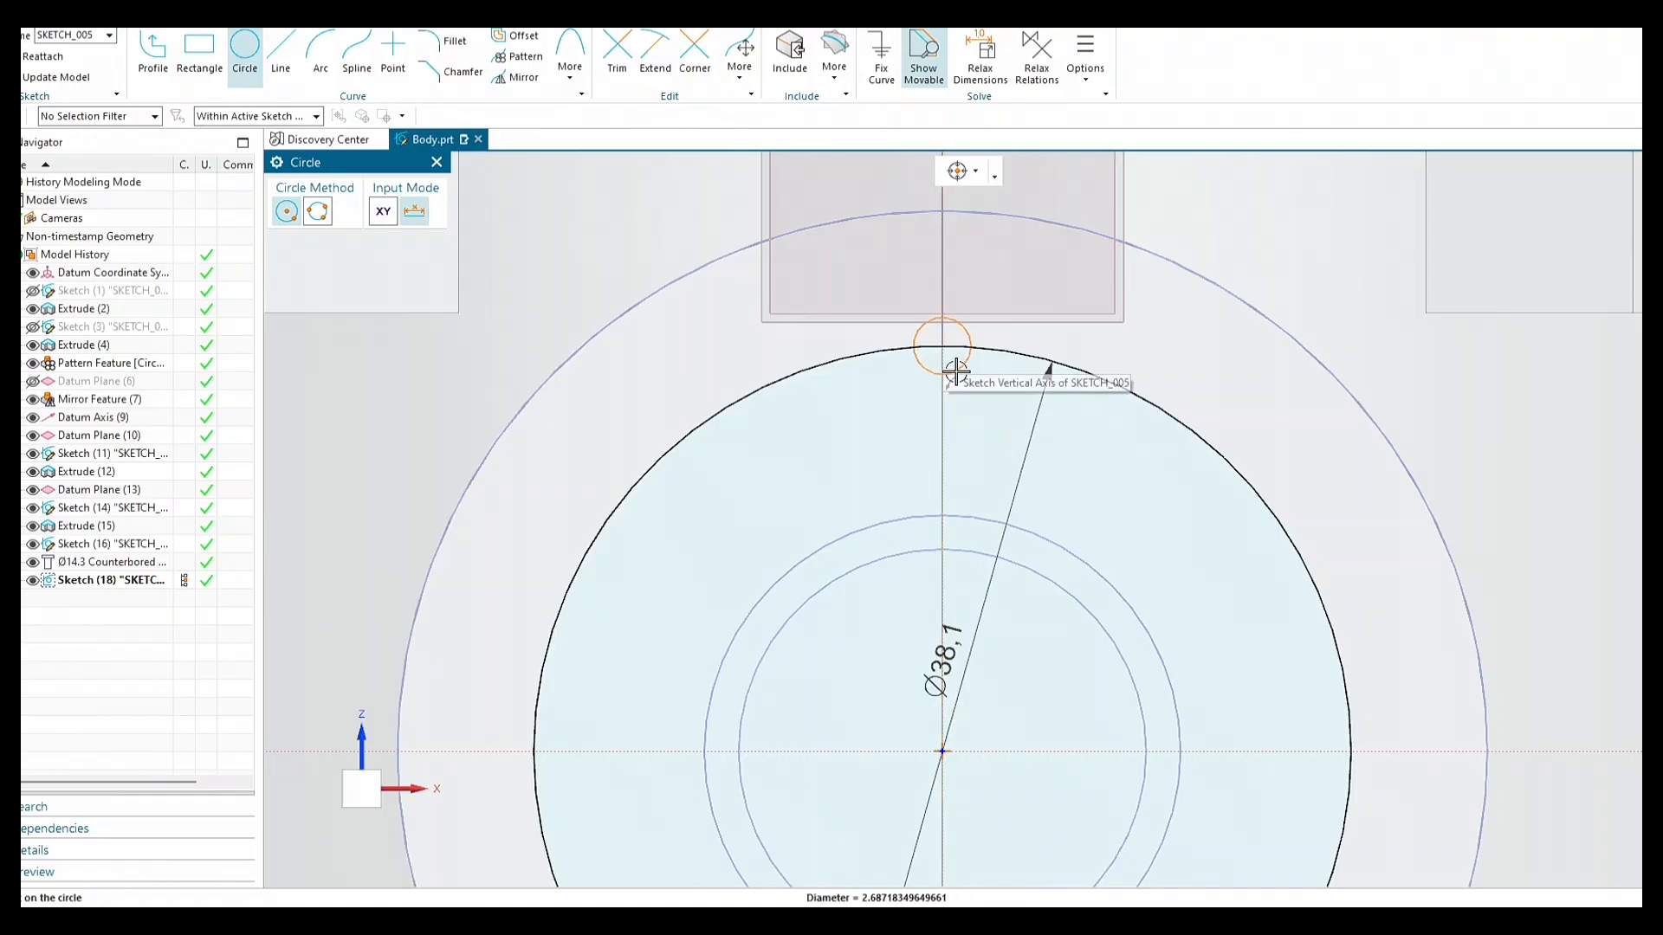
pyautogui.scroll(1, 965, 375)
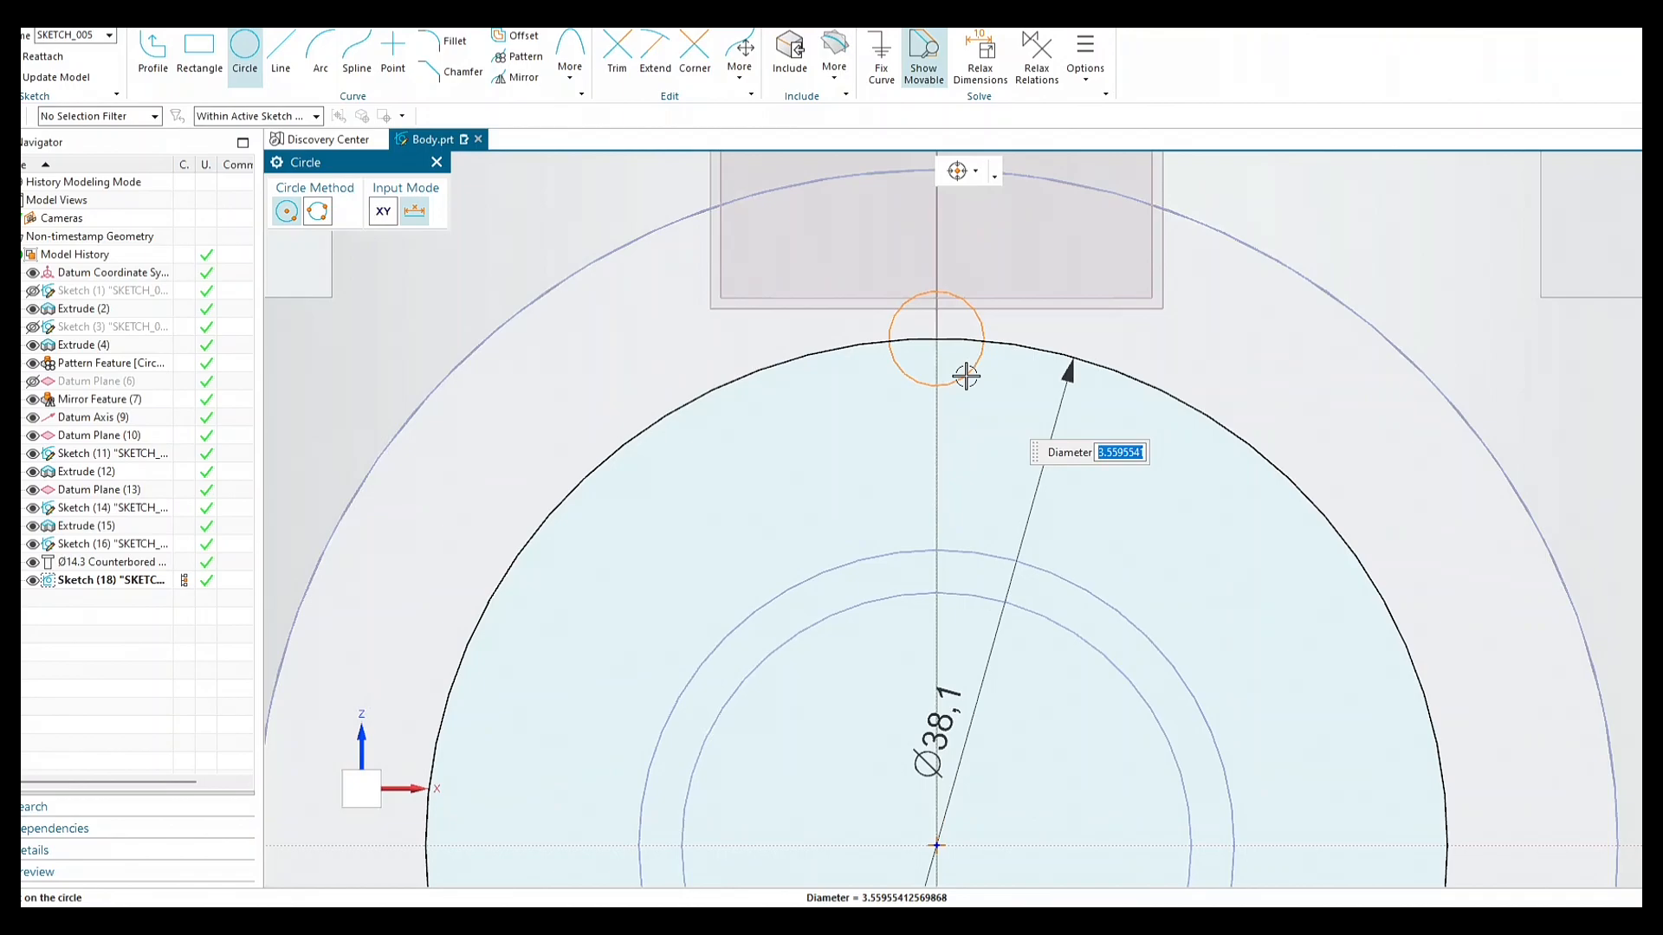
pyautogui.write('4.5')
pyautogui.press('Return')
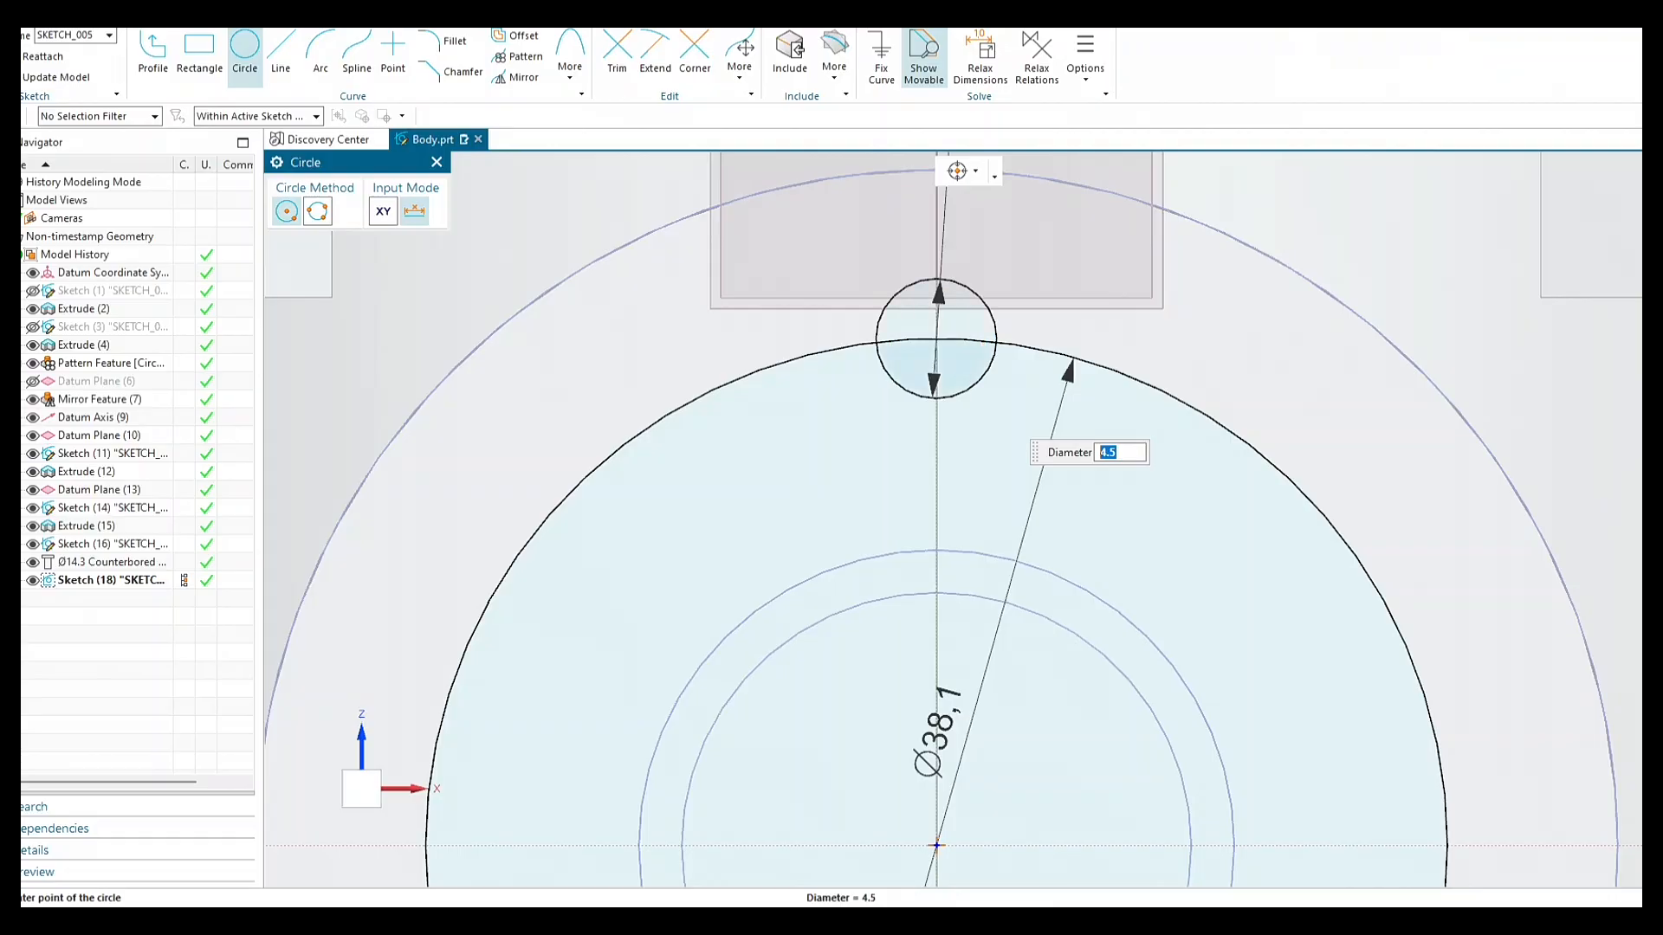
pyautogui.press('Escape')
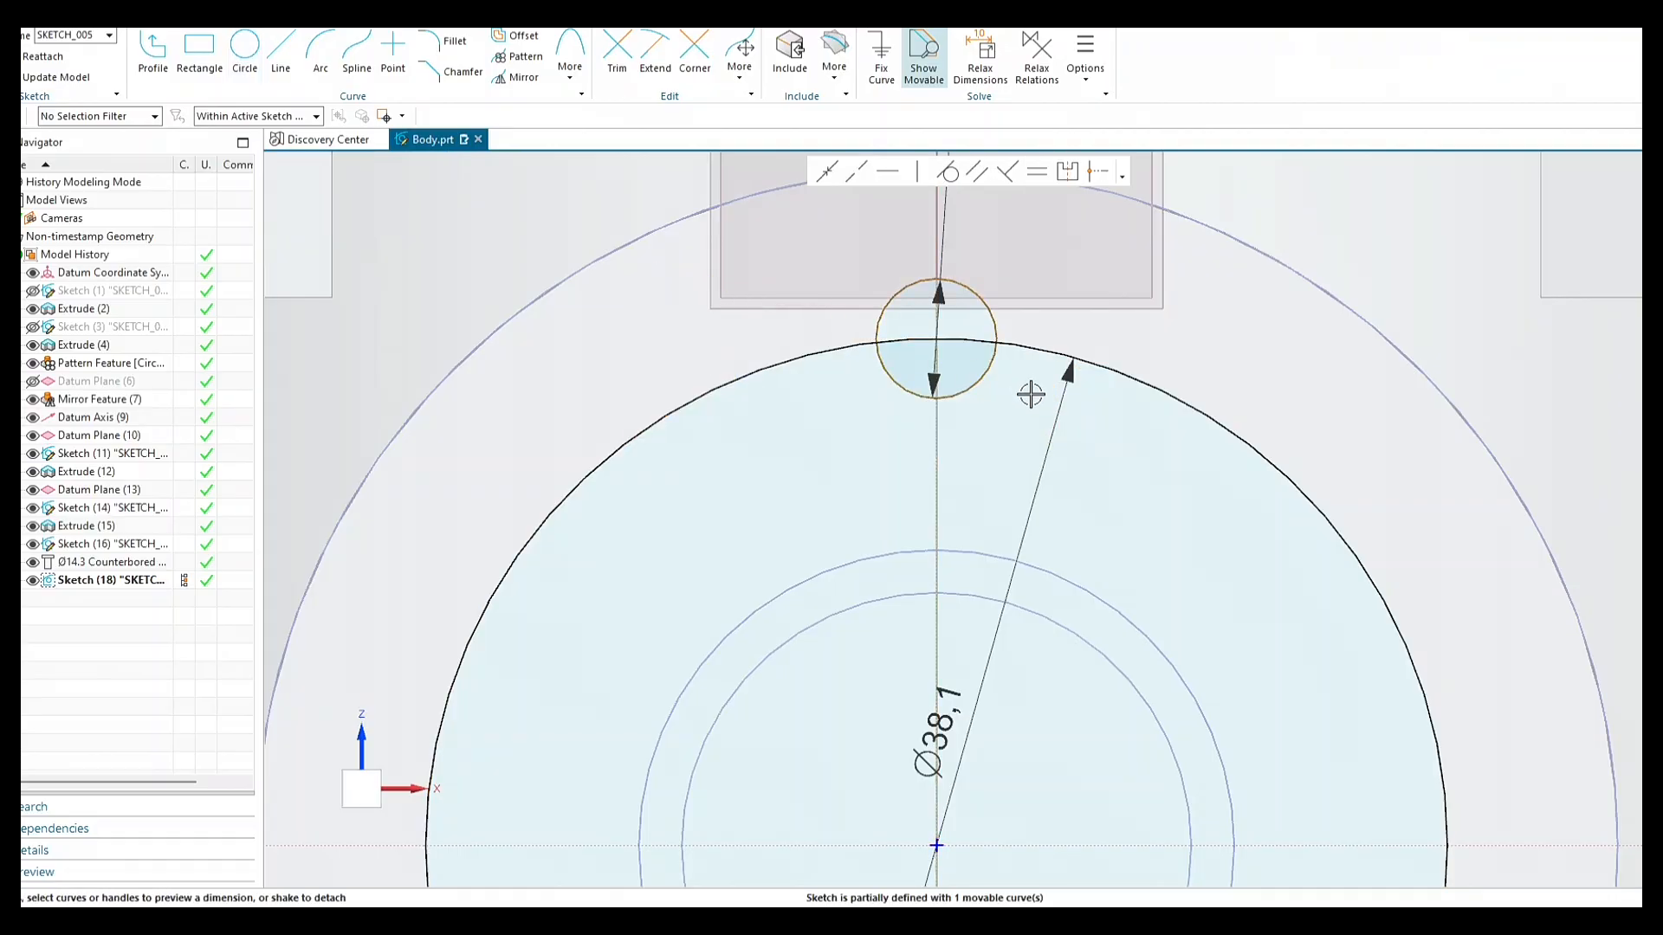
pyautogui.scroll(-4, 1031, 394)
pyautogui.scroll(3, 1005, 346)
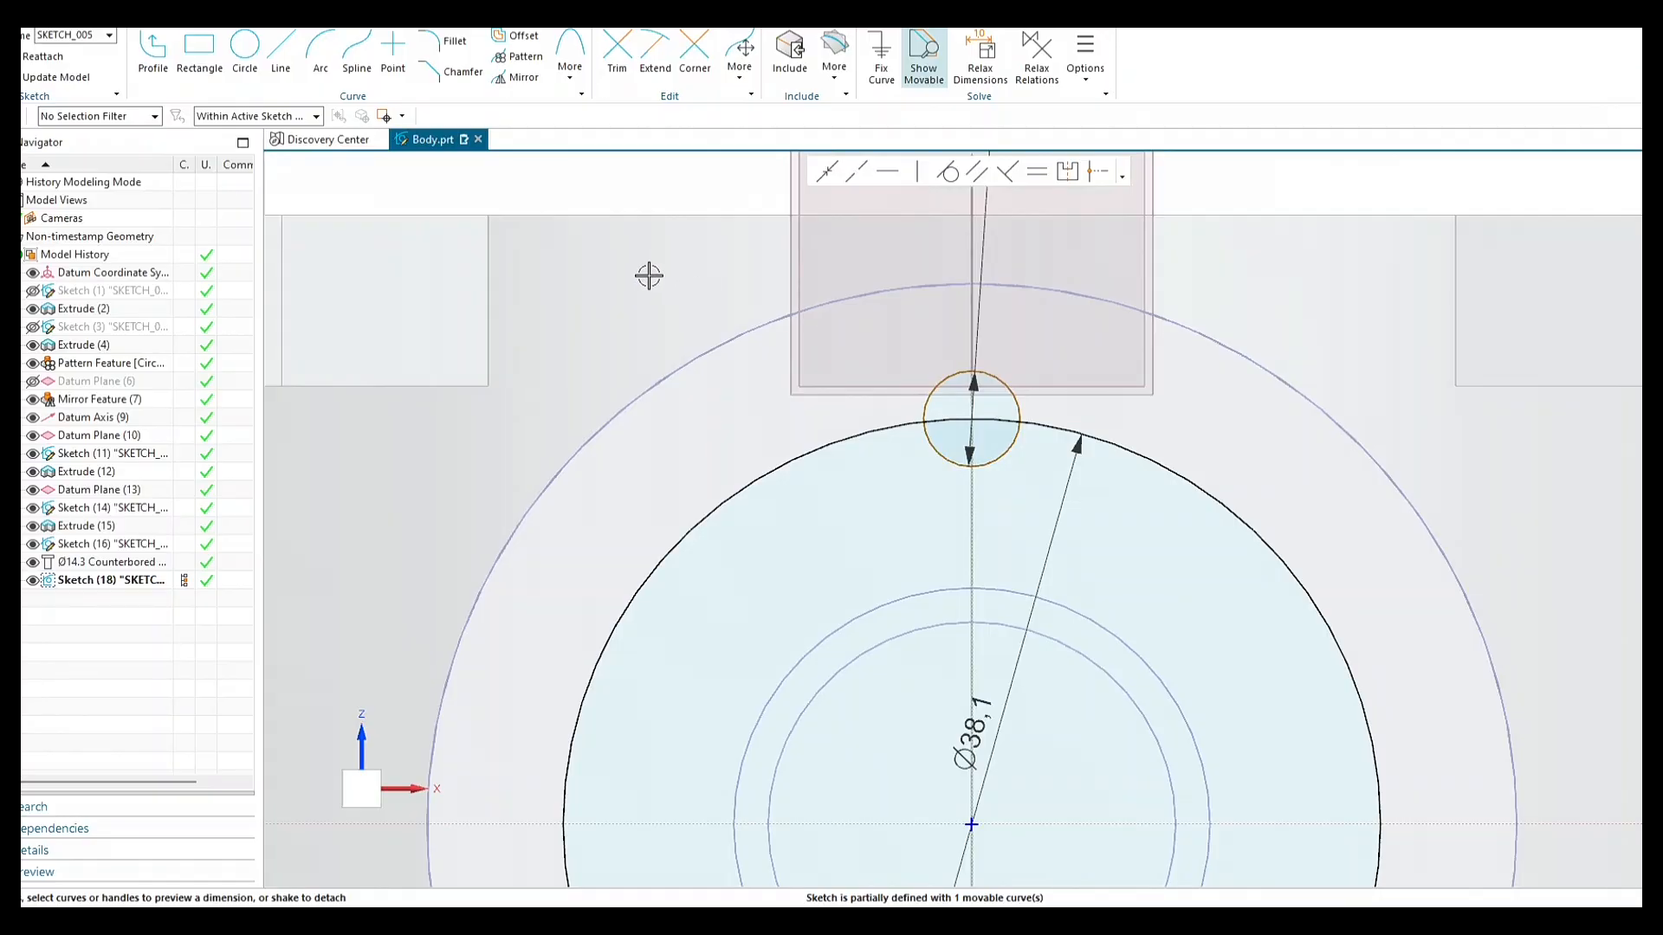
pyautogui.click(7, 56)
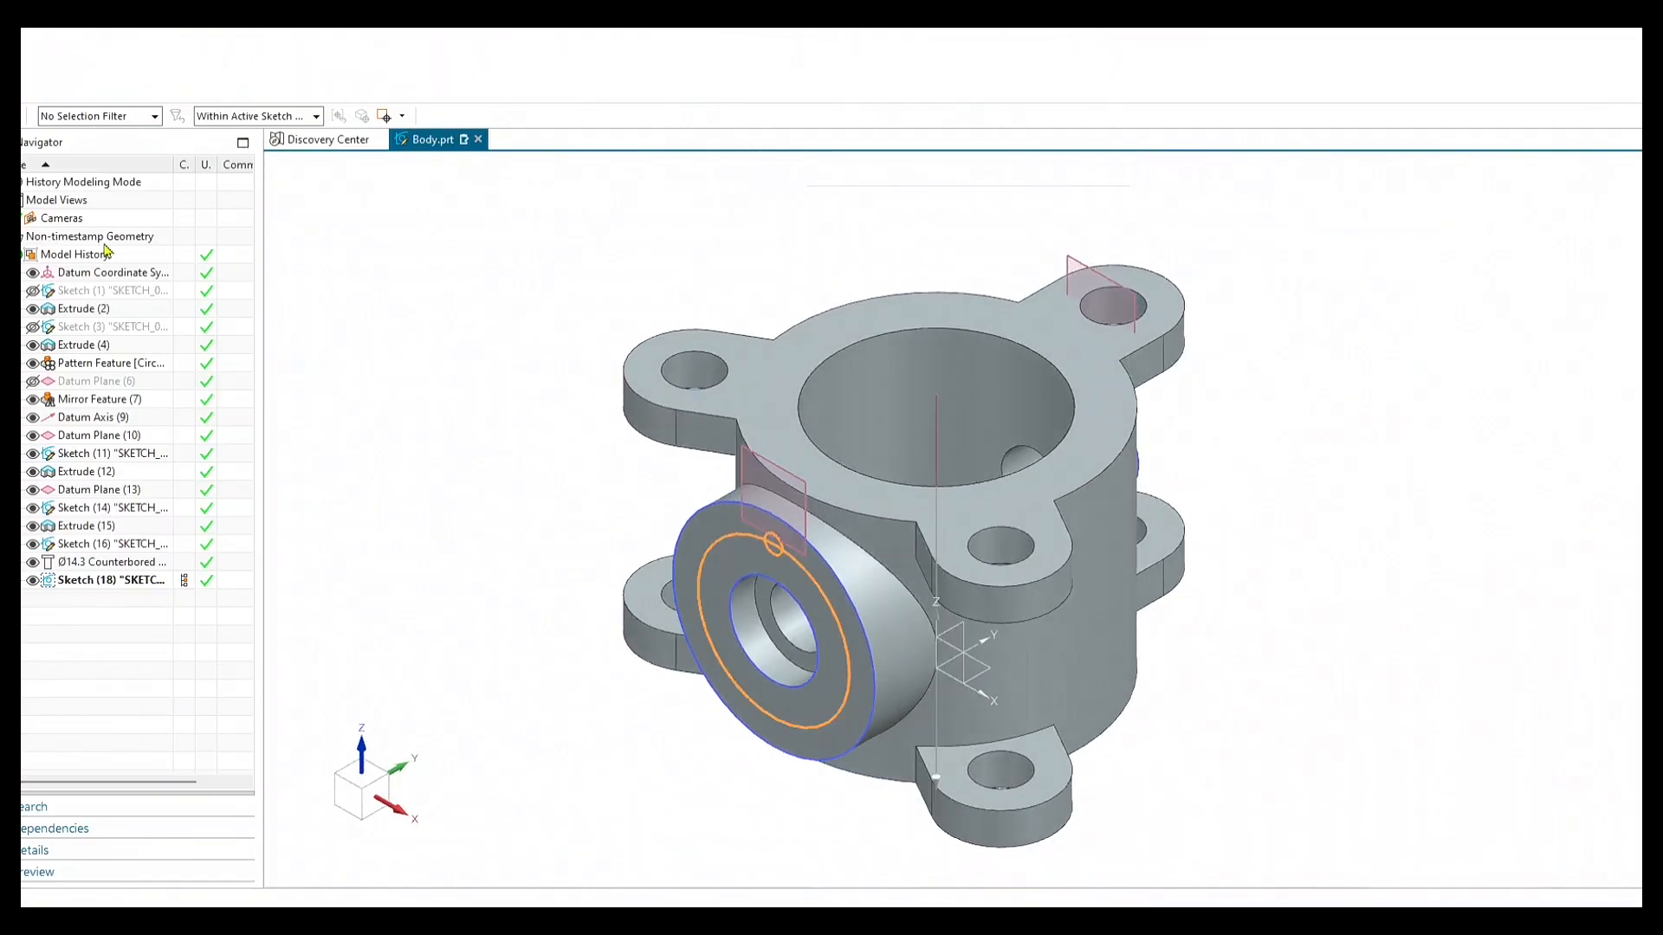
# Start a threaded hole for the front flange using the Metric Coarse standard and size M4.5 x 0.7.
pyautogui.scroll(2, 807, 665)
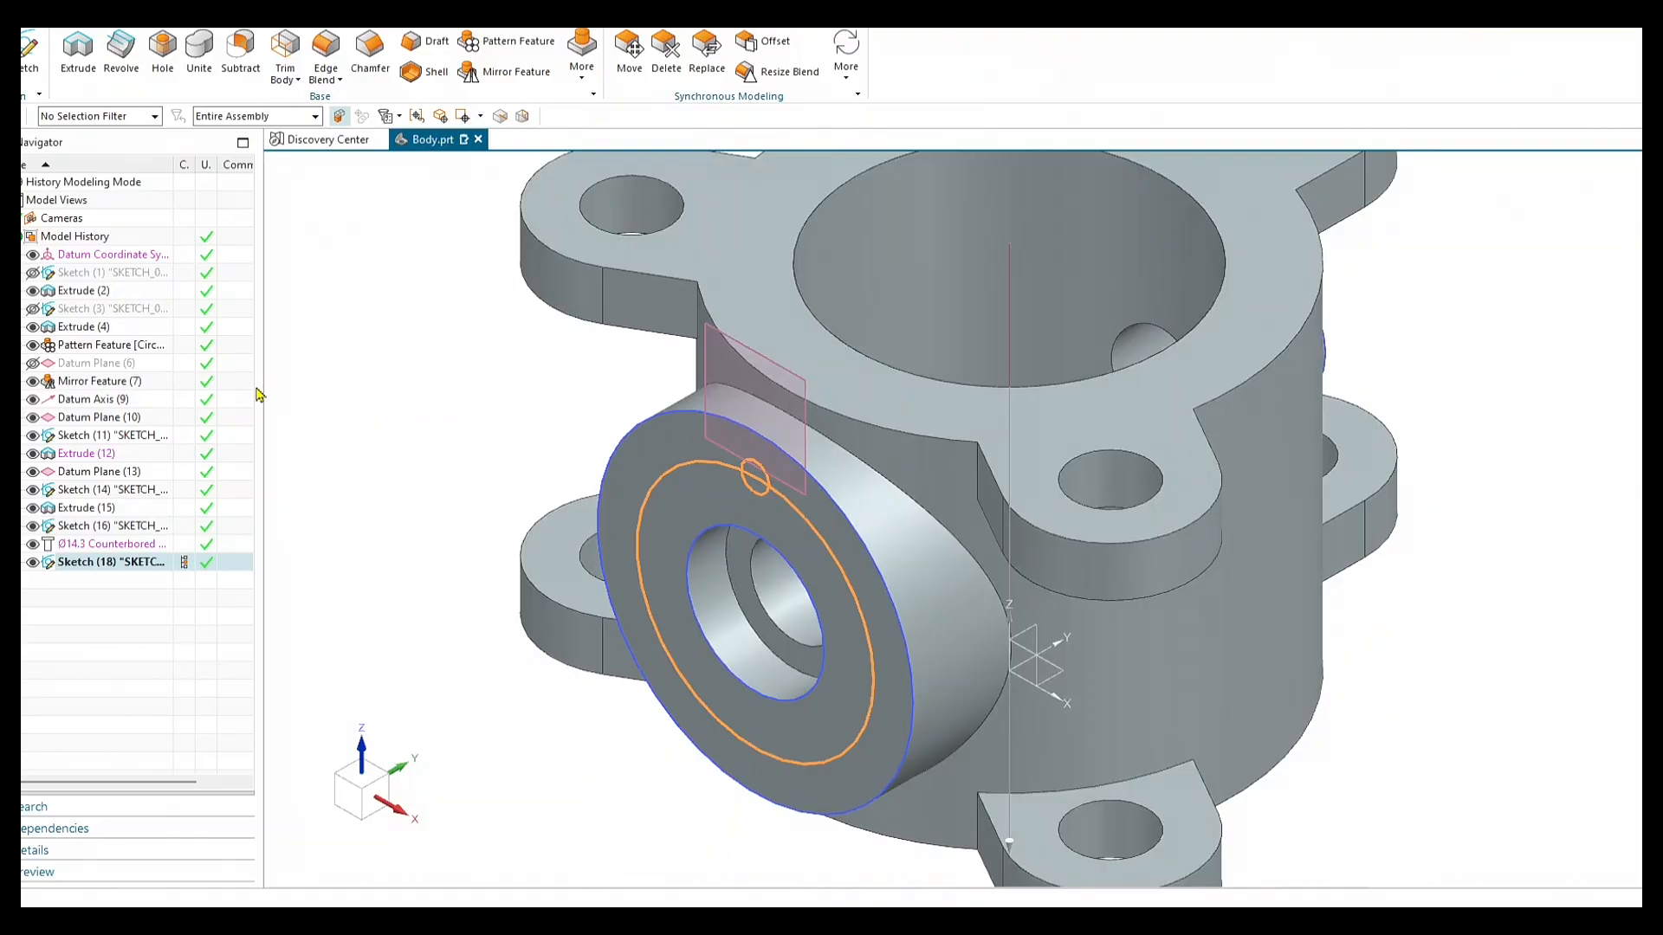
pyautogui.click(162, 61)
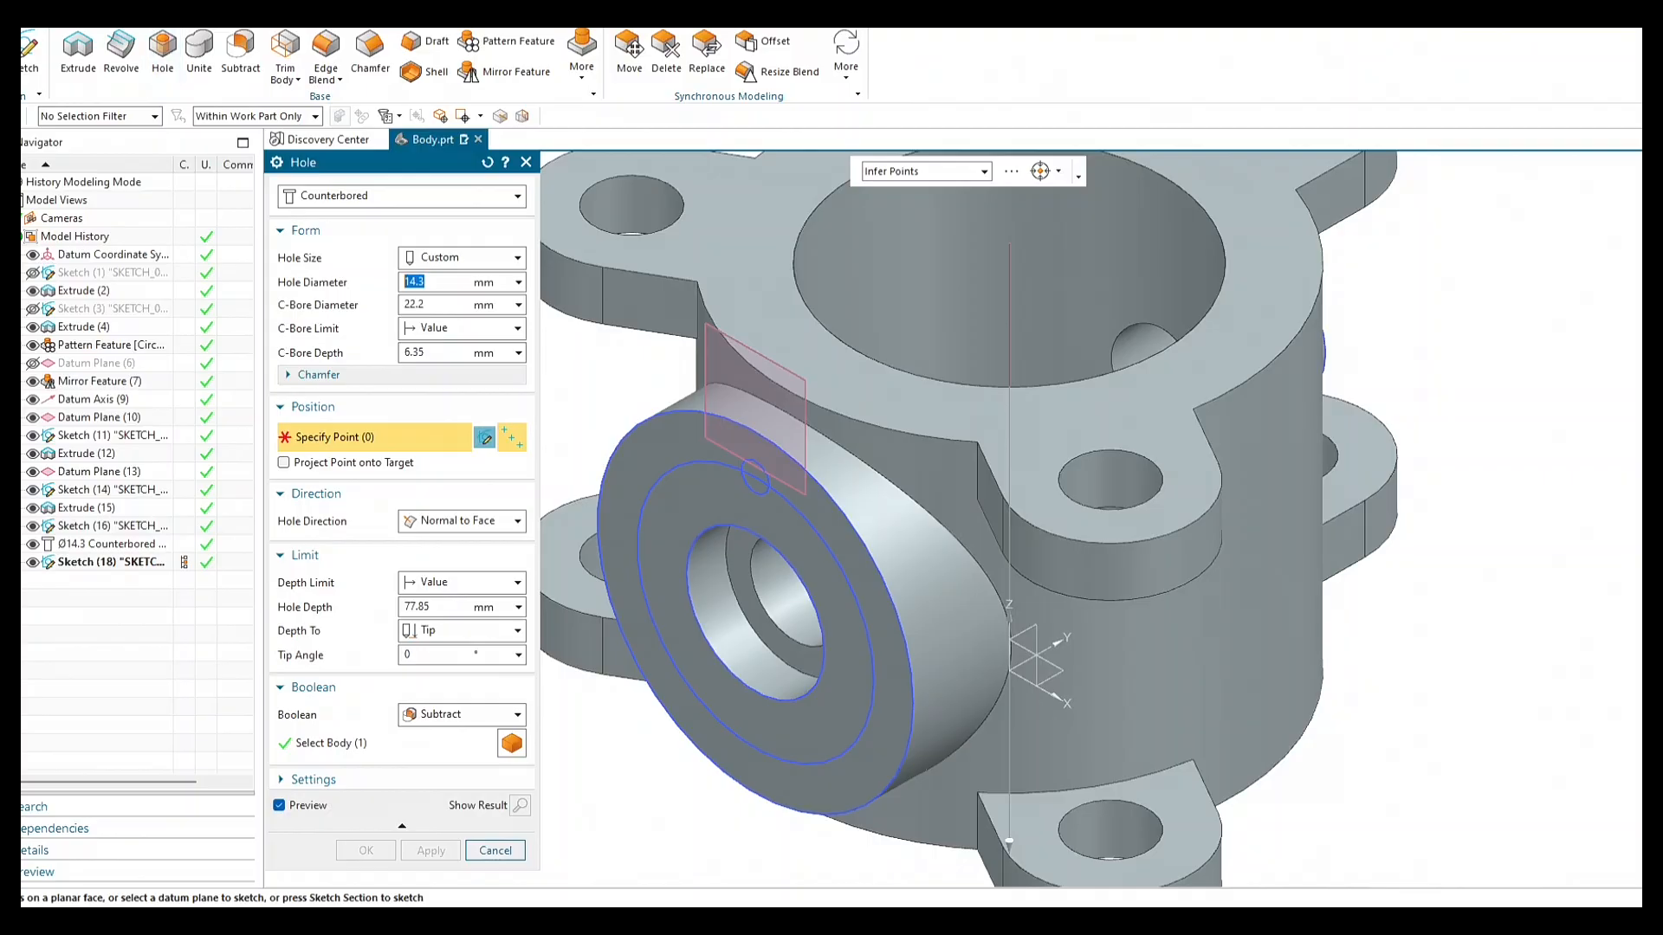
pyautogui.click(419, 208)
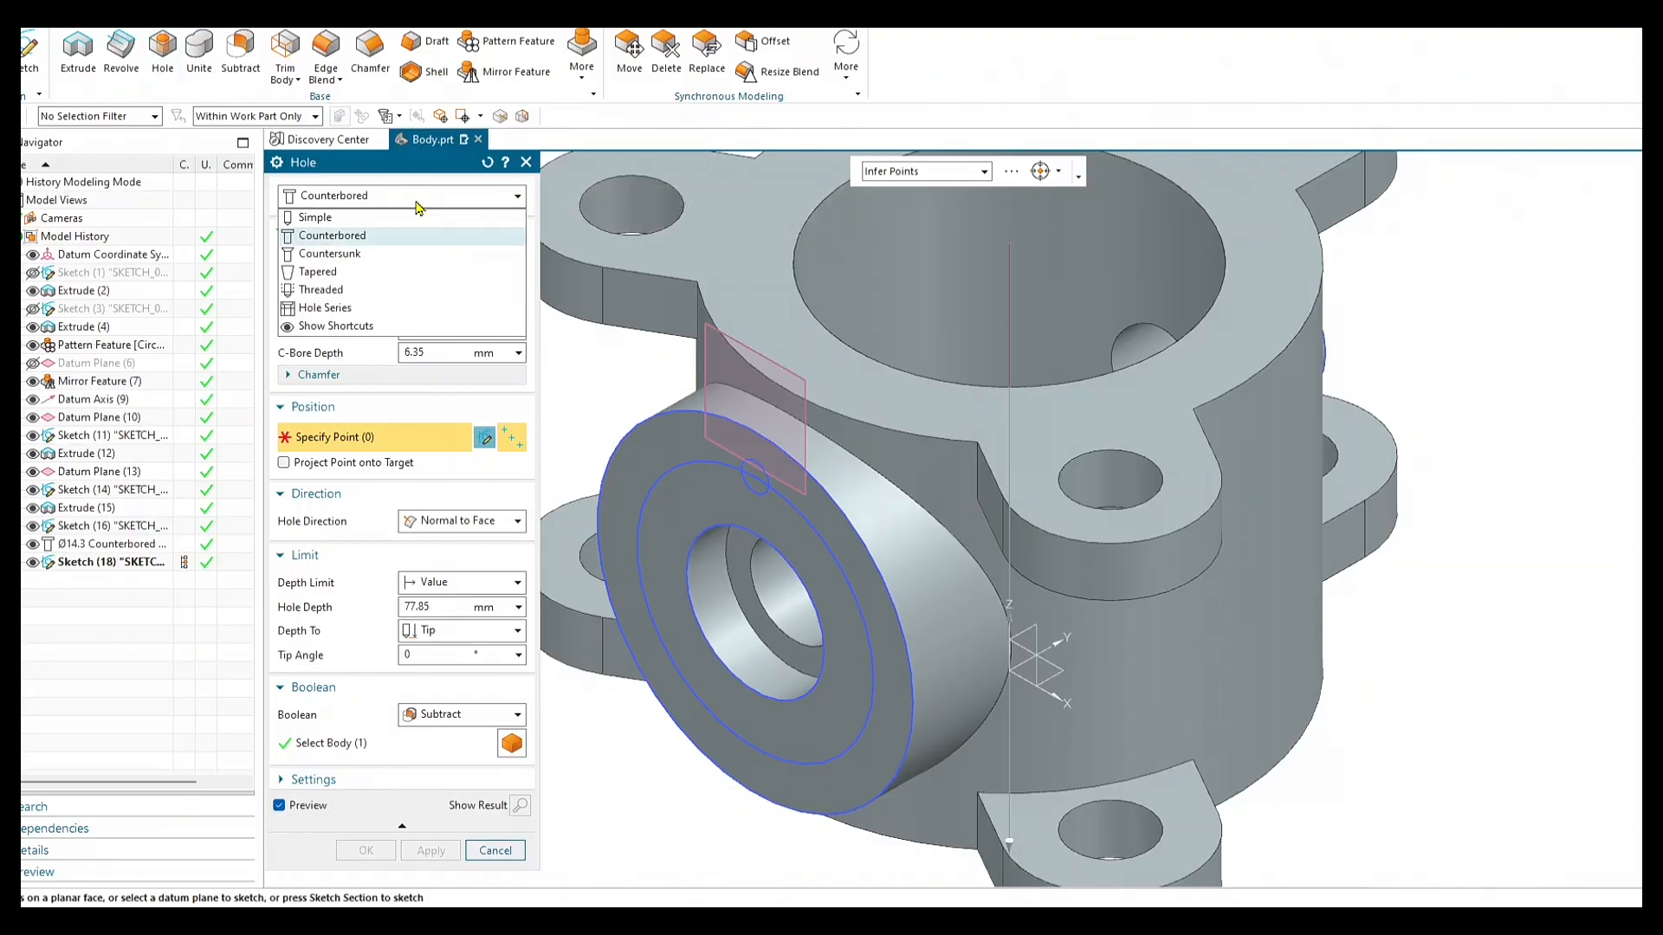
pyautogui.click(386, 290)
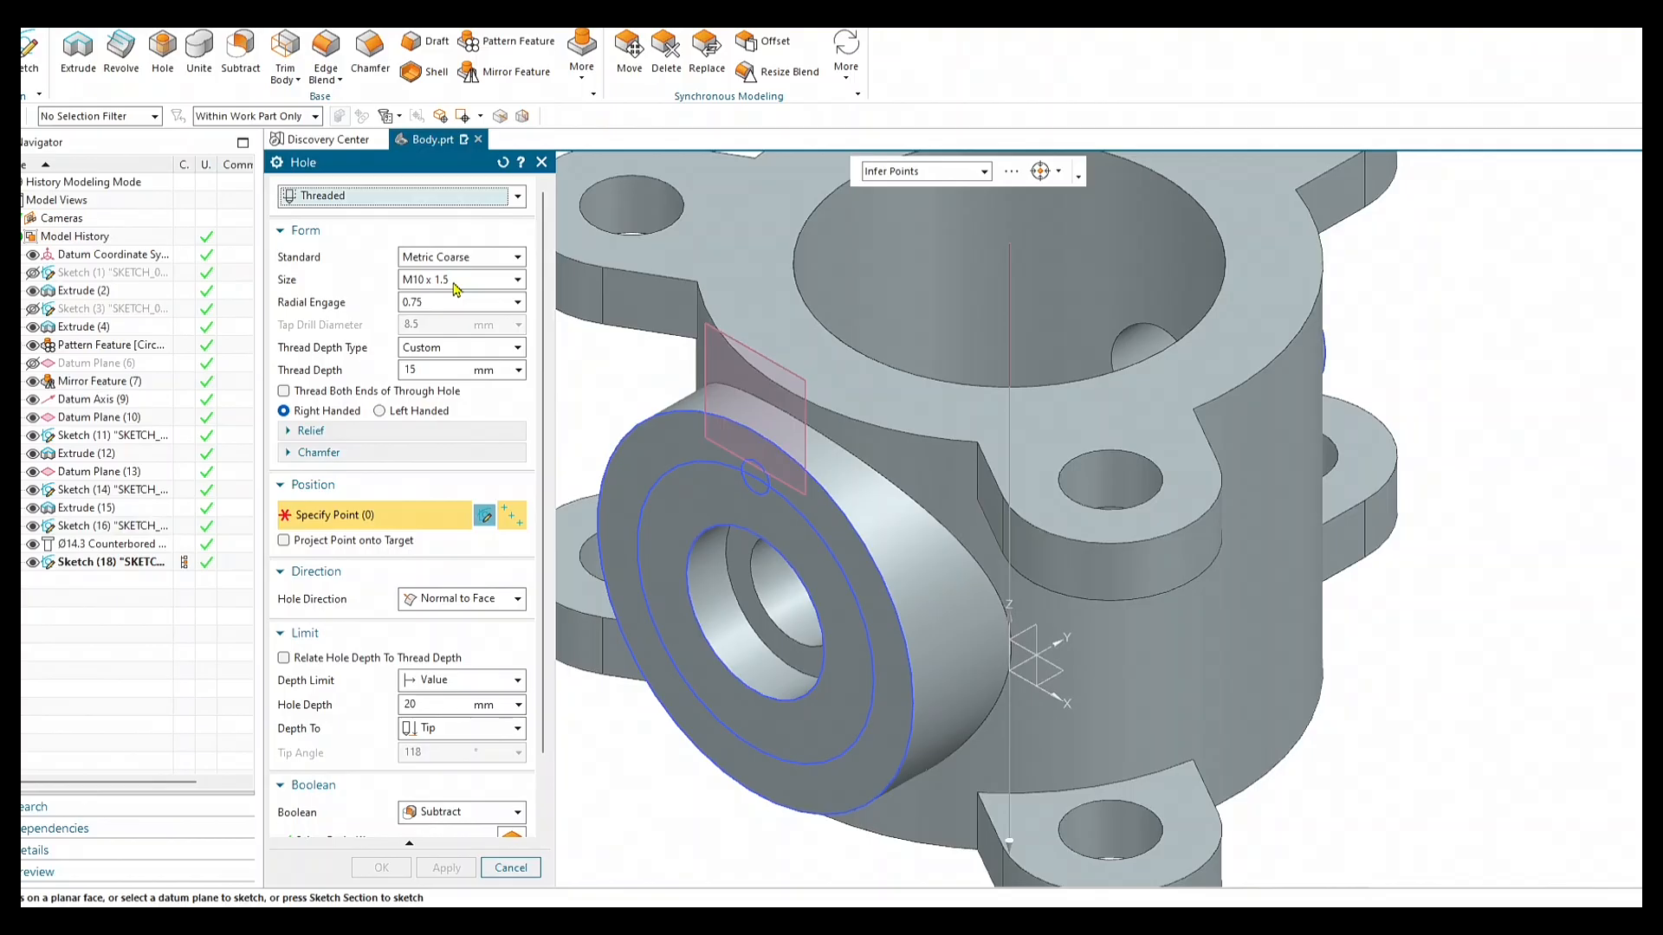
pyautogui.click(456, 289)
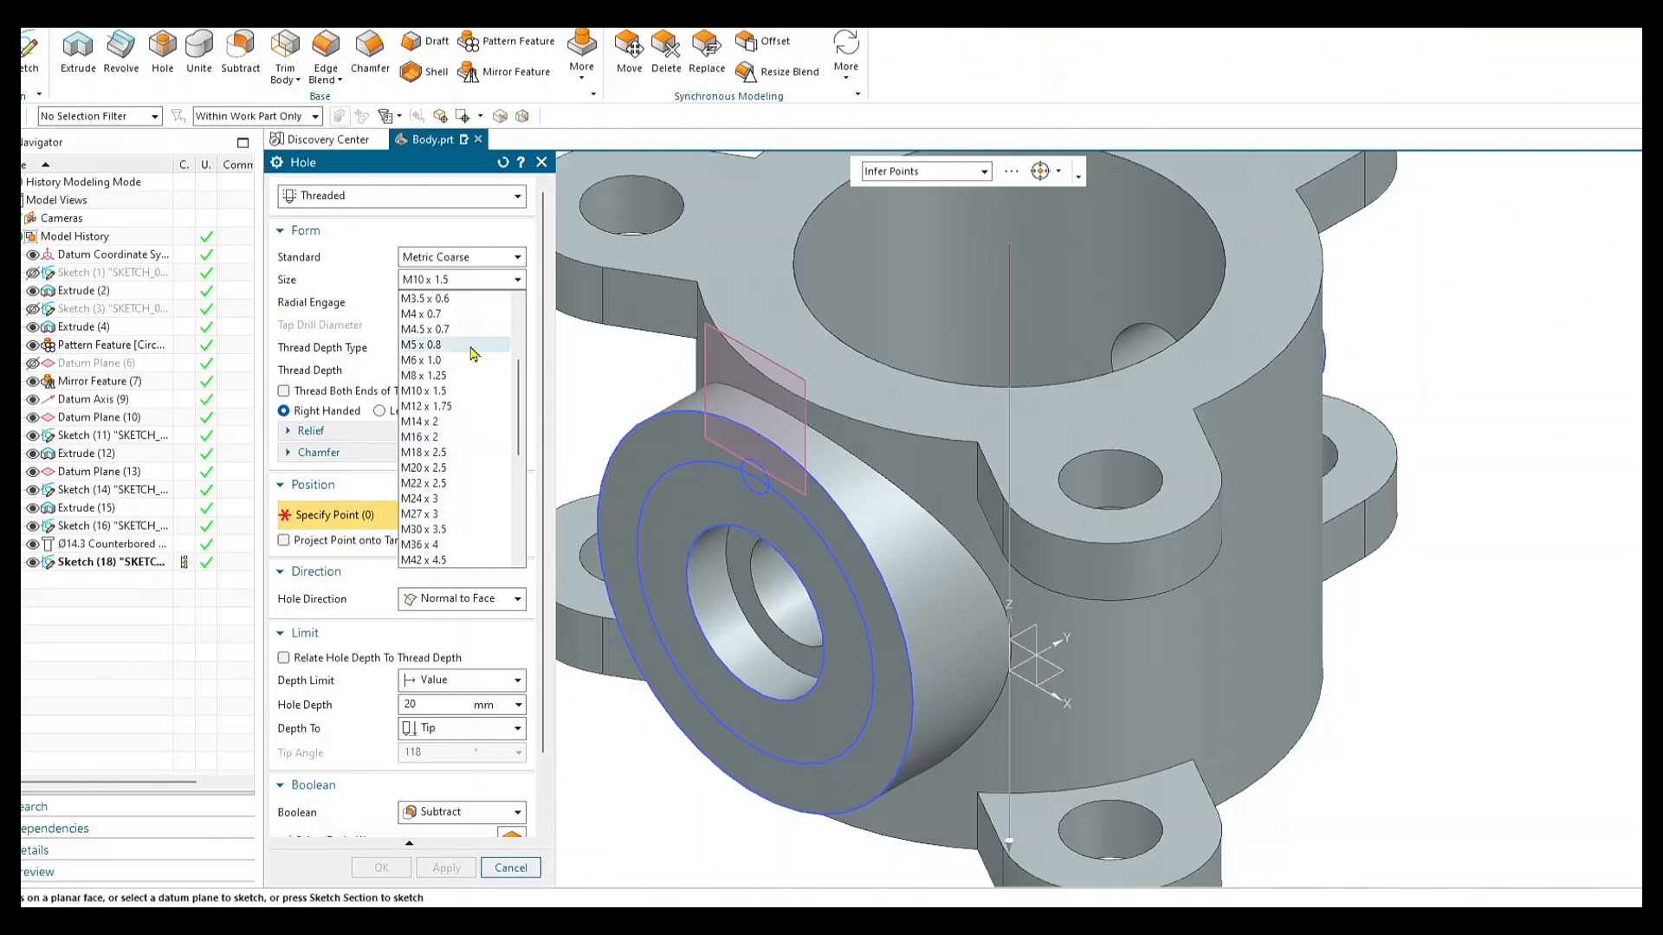
pyautogui.click(463, 330)
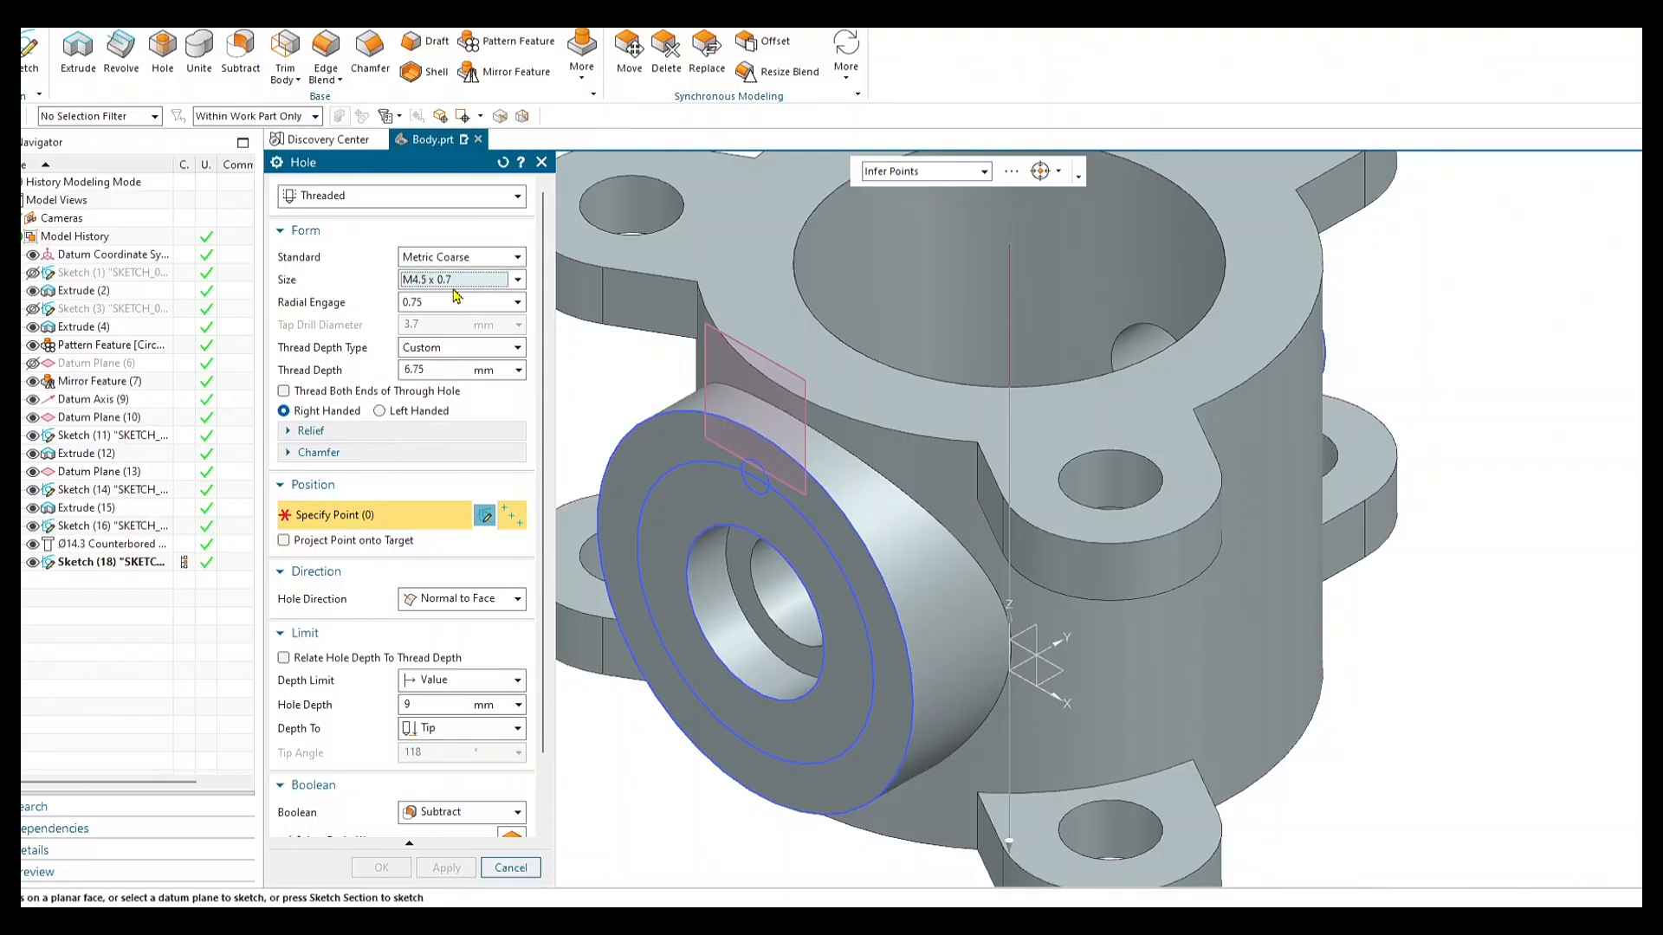
# Check the threaded-hole callout on the BODY reference drawing, return to NX and review the hole's radial engage options.
pyautogui.hotkey('alt', 'Tab')
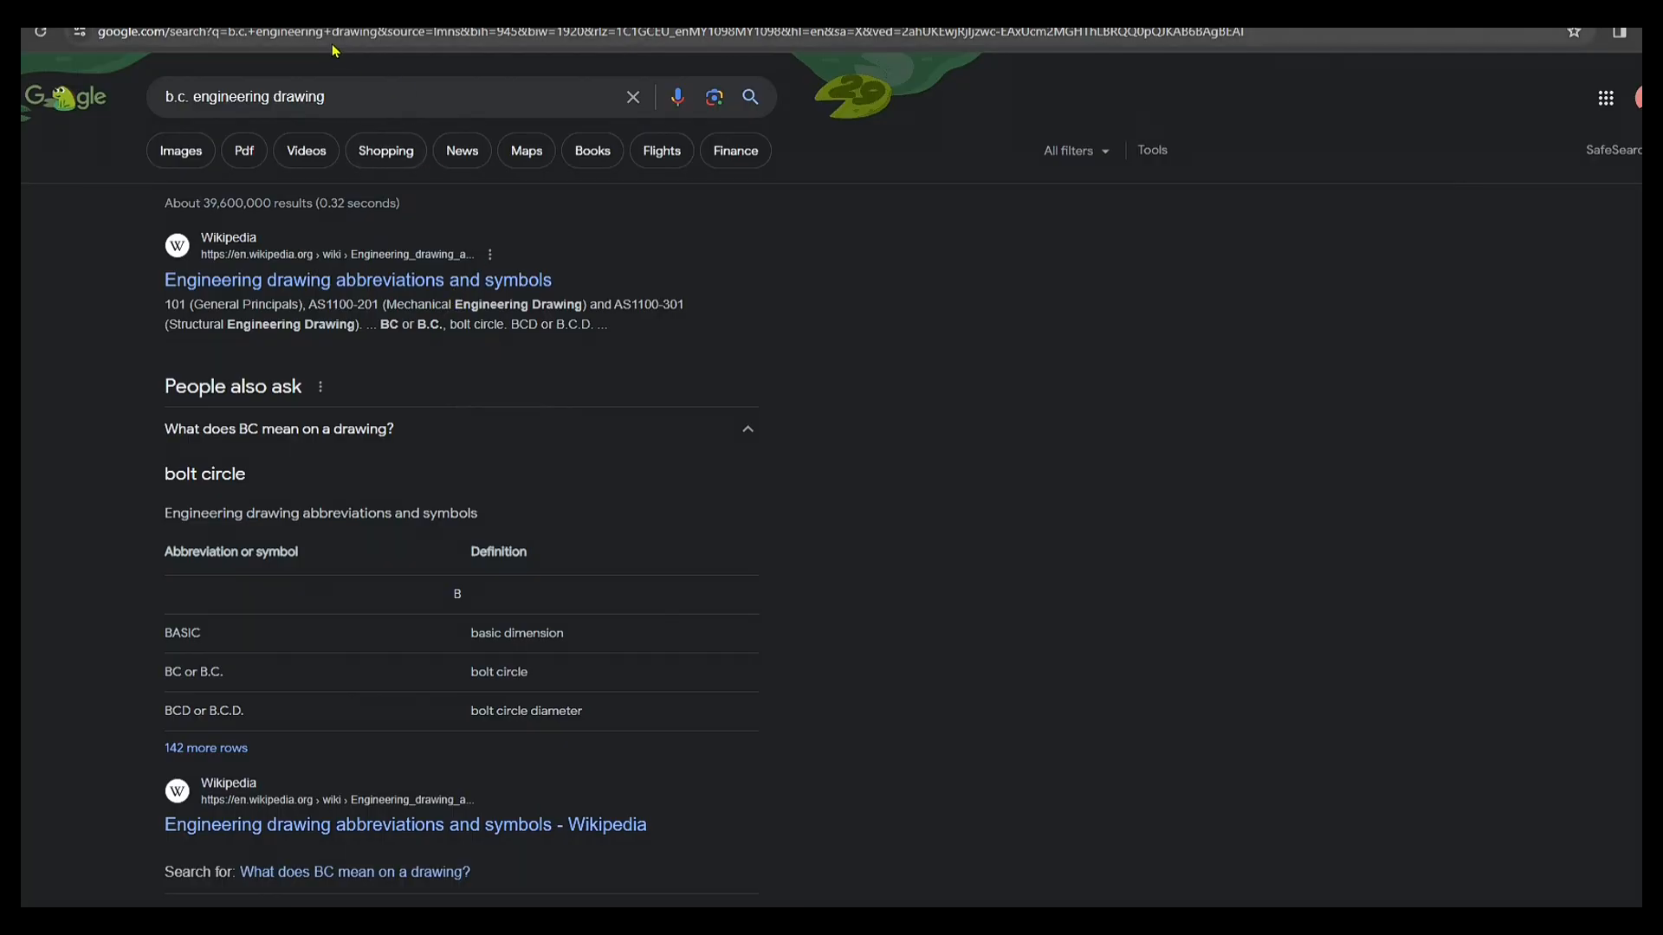
pyautogui.hotkey('alt', 'Tab')
pyautogui.hotkey('alt', 'Tab')
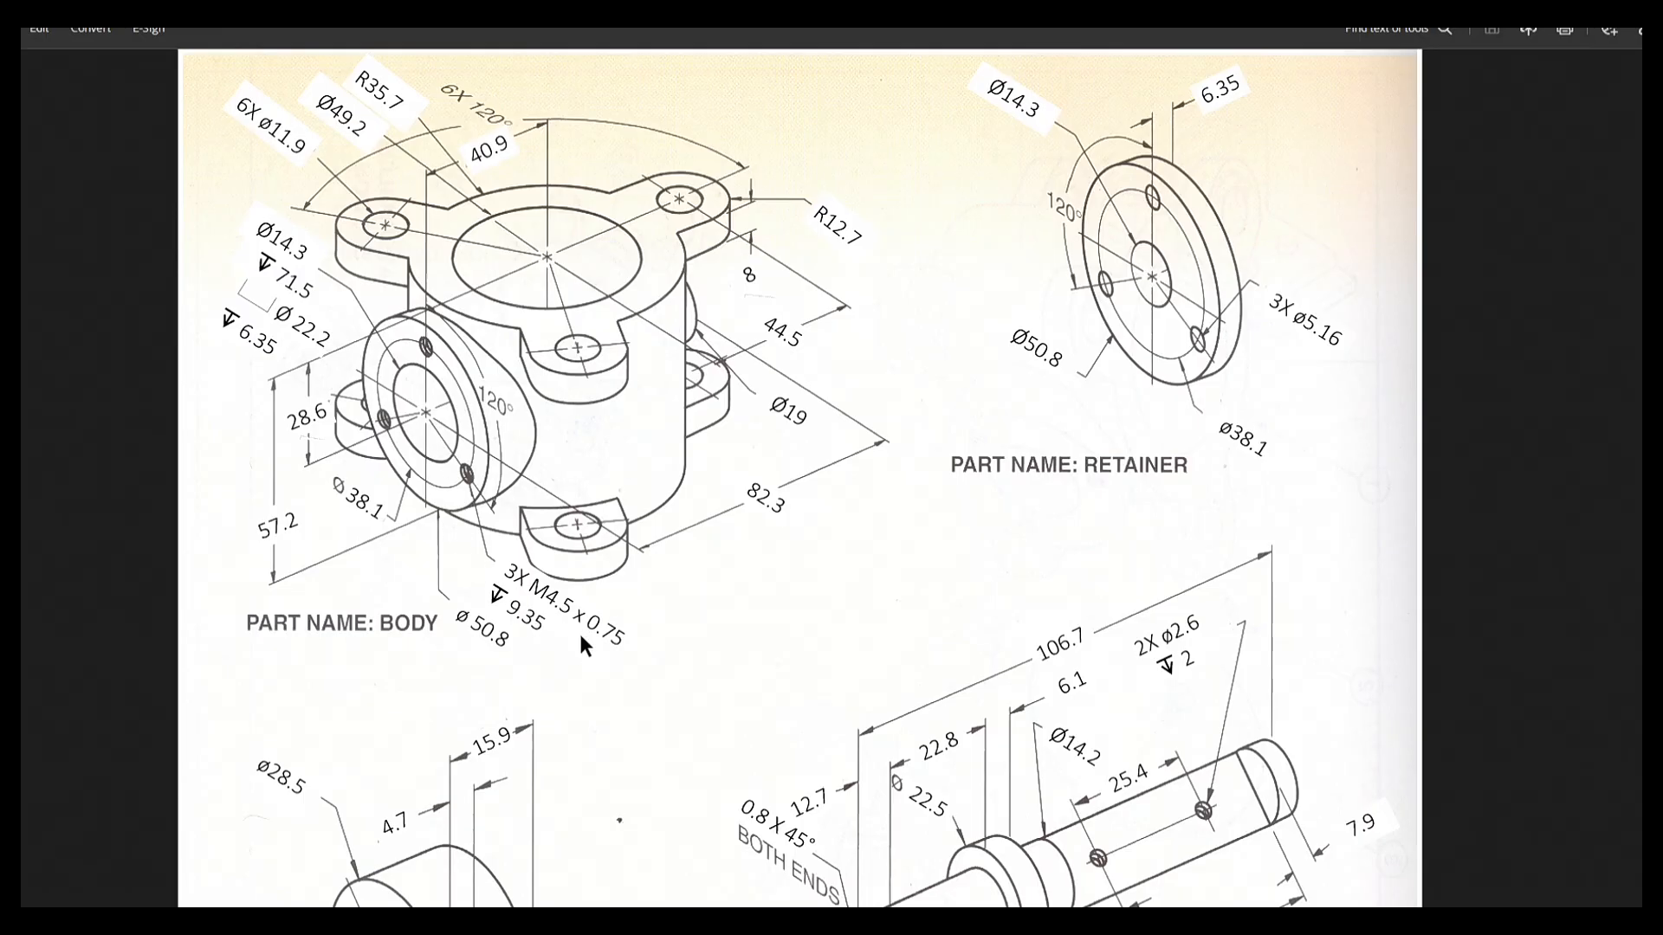
pyautogui.hotkey('alt', 'Tab')
pyautogui.hotkey('alt', 'Tab')
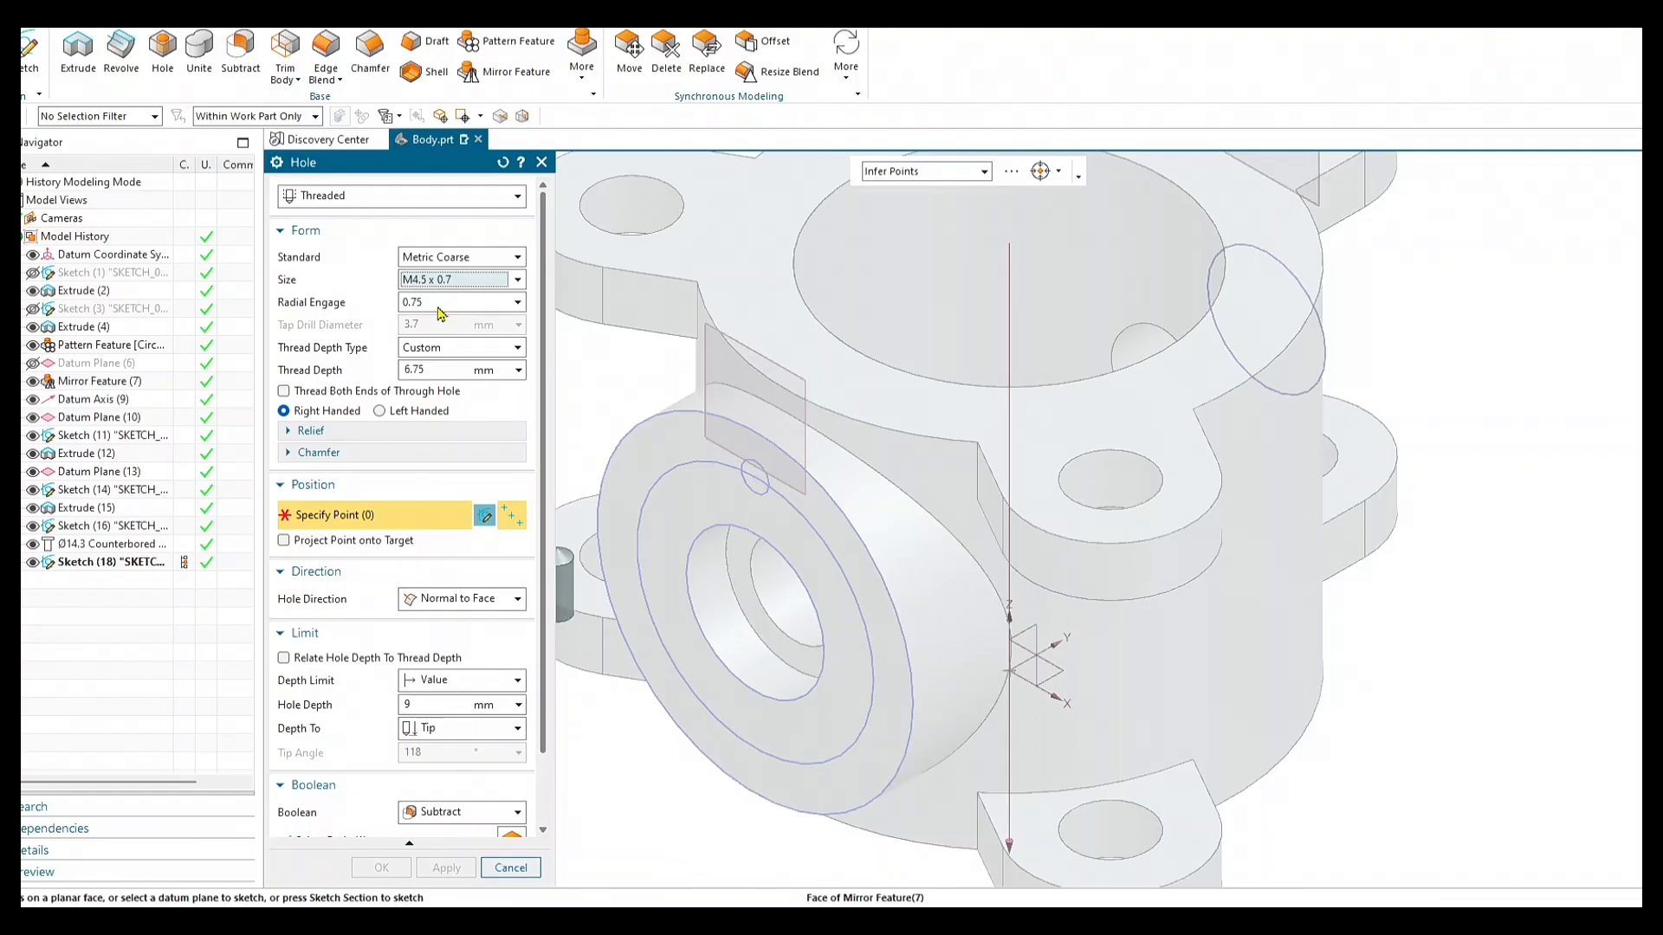
pyautogui.click(440, 305)
pyautogui.click(440, 316)
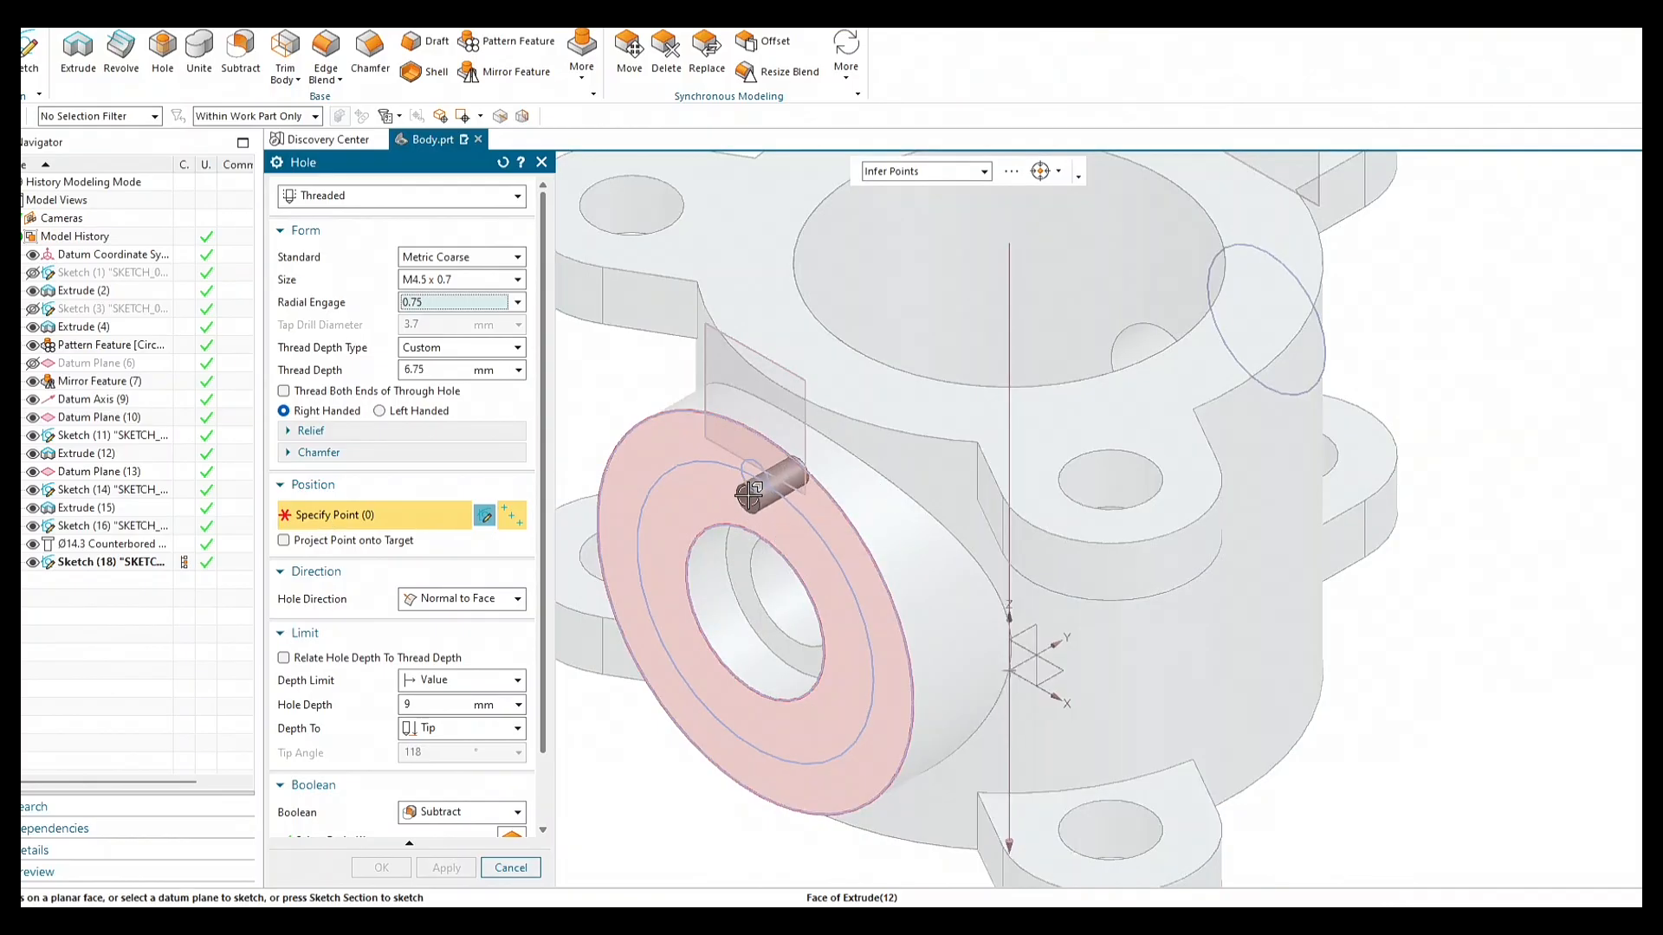
# Position the threaded hole at the centre of the small sketched circle on the flange's bolt circle.
pyautogui.scroll(10, 754, 486)
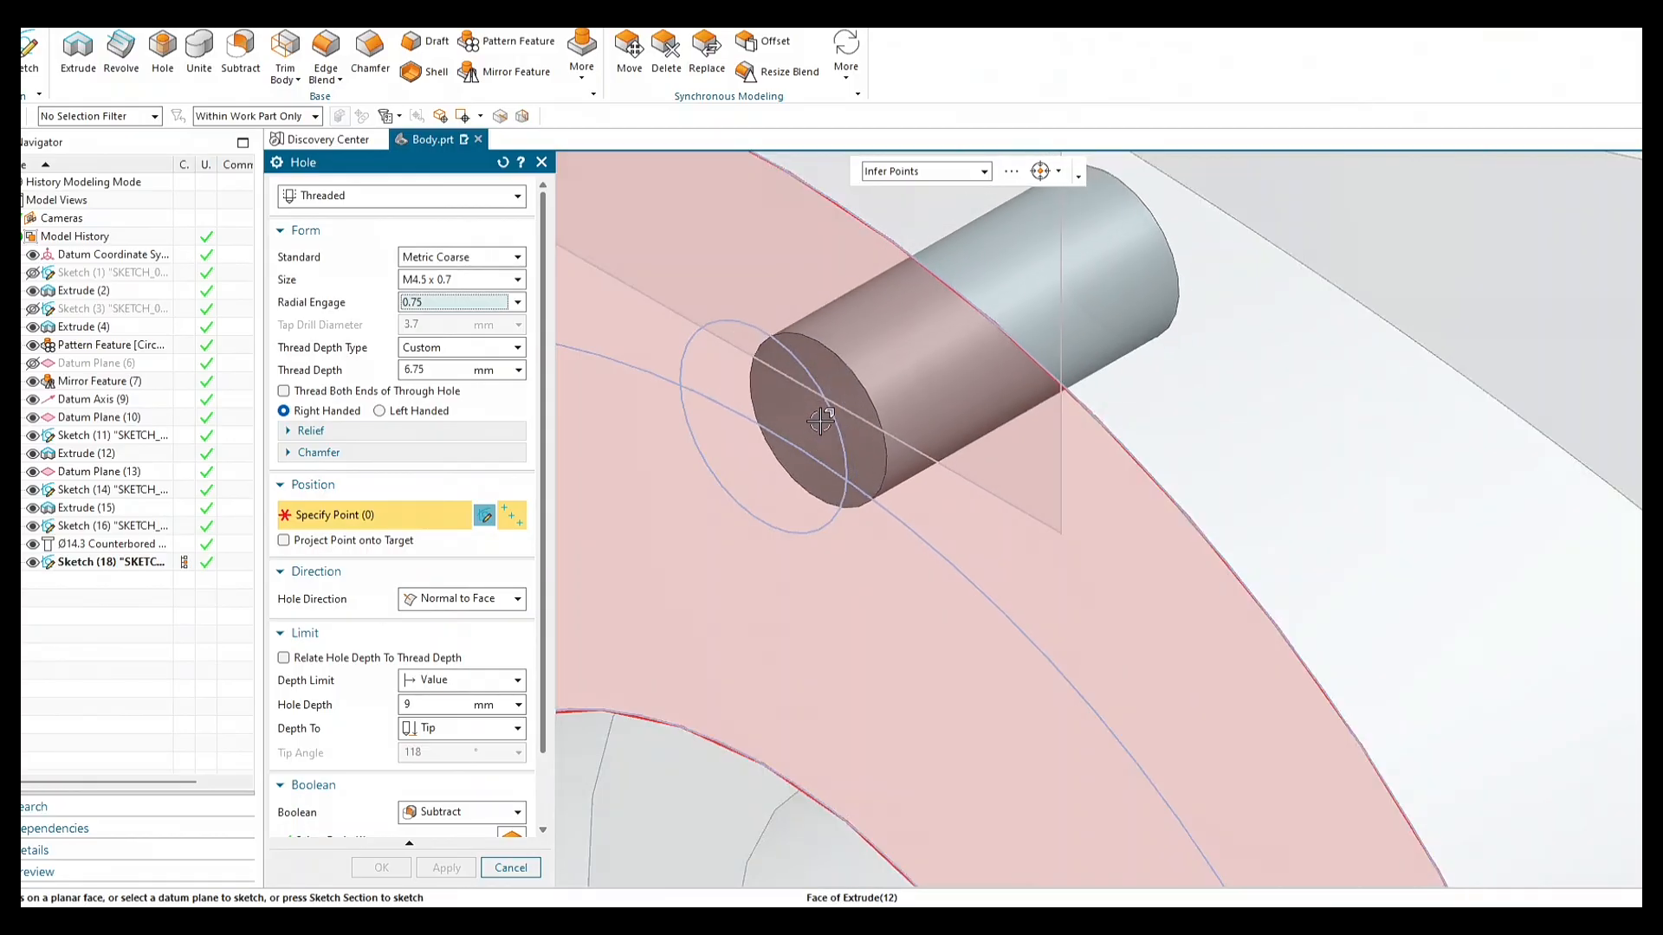
pyautogui.scroll(5, 737, 383)
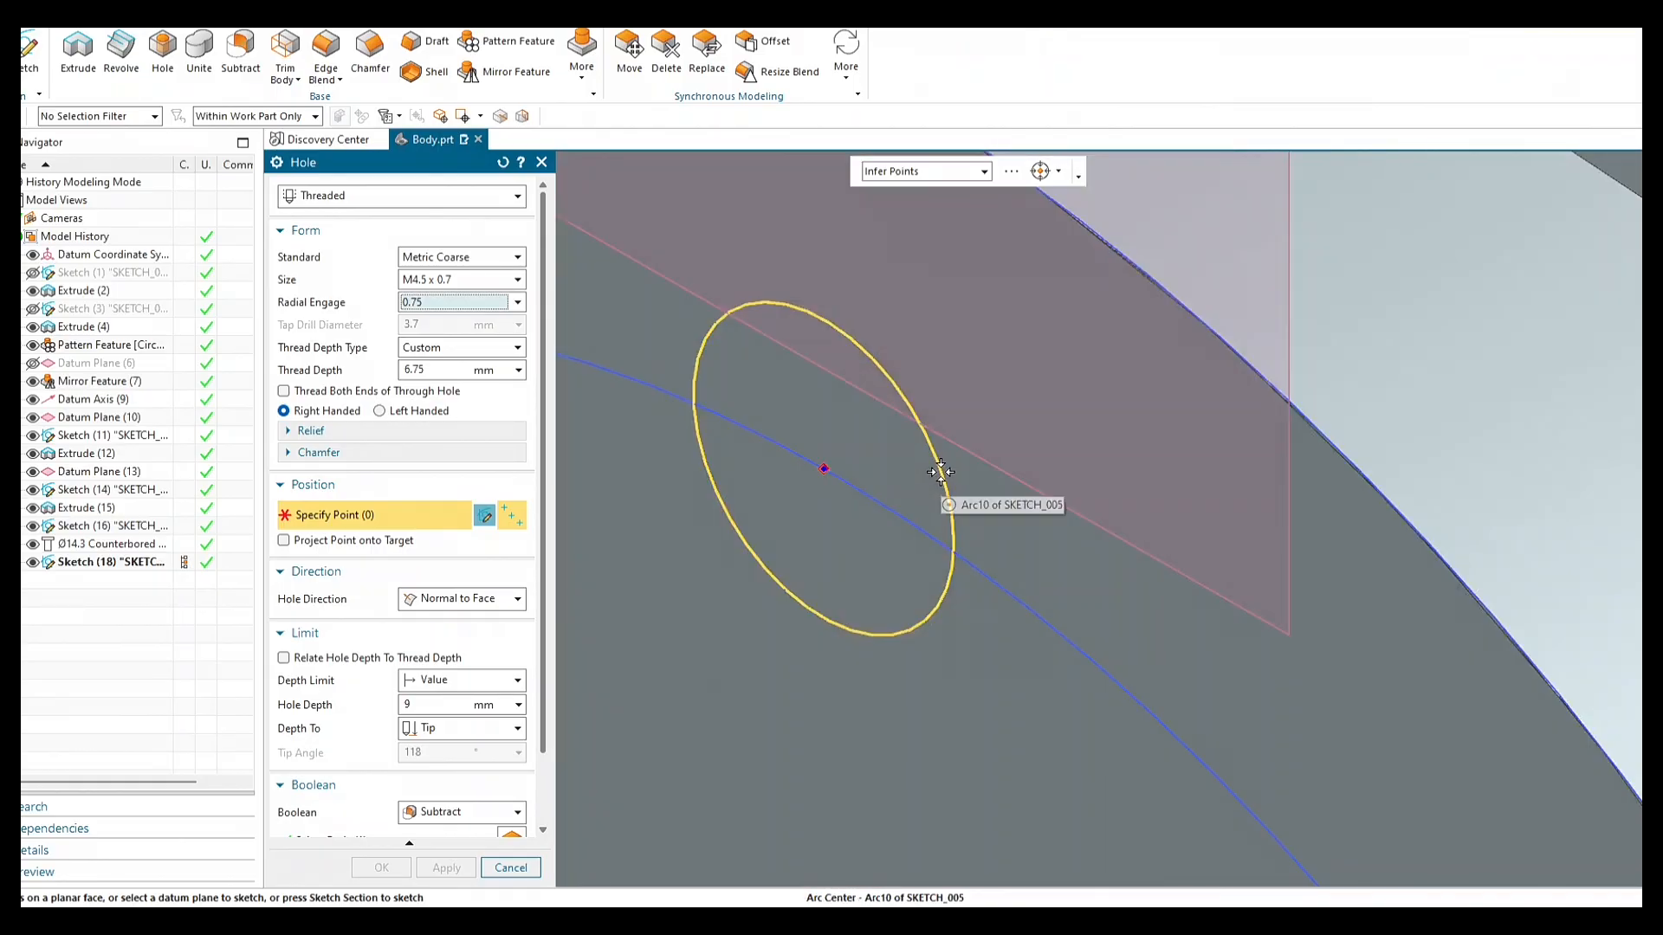
pyautogui.click(941, 472)
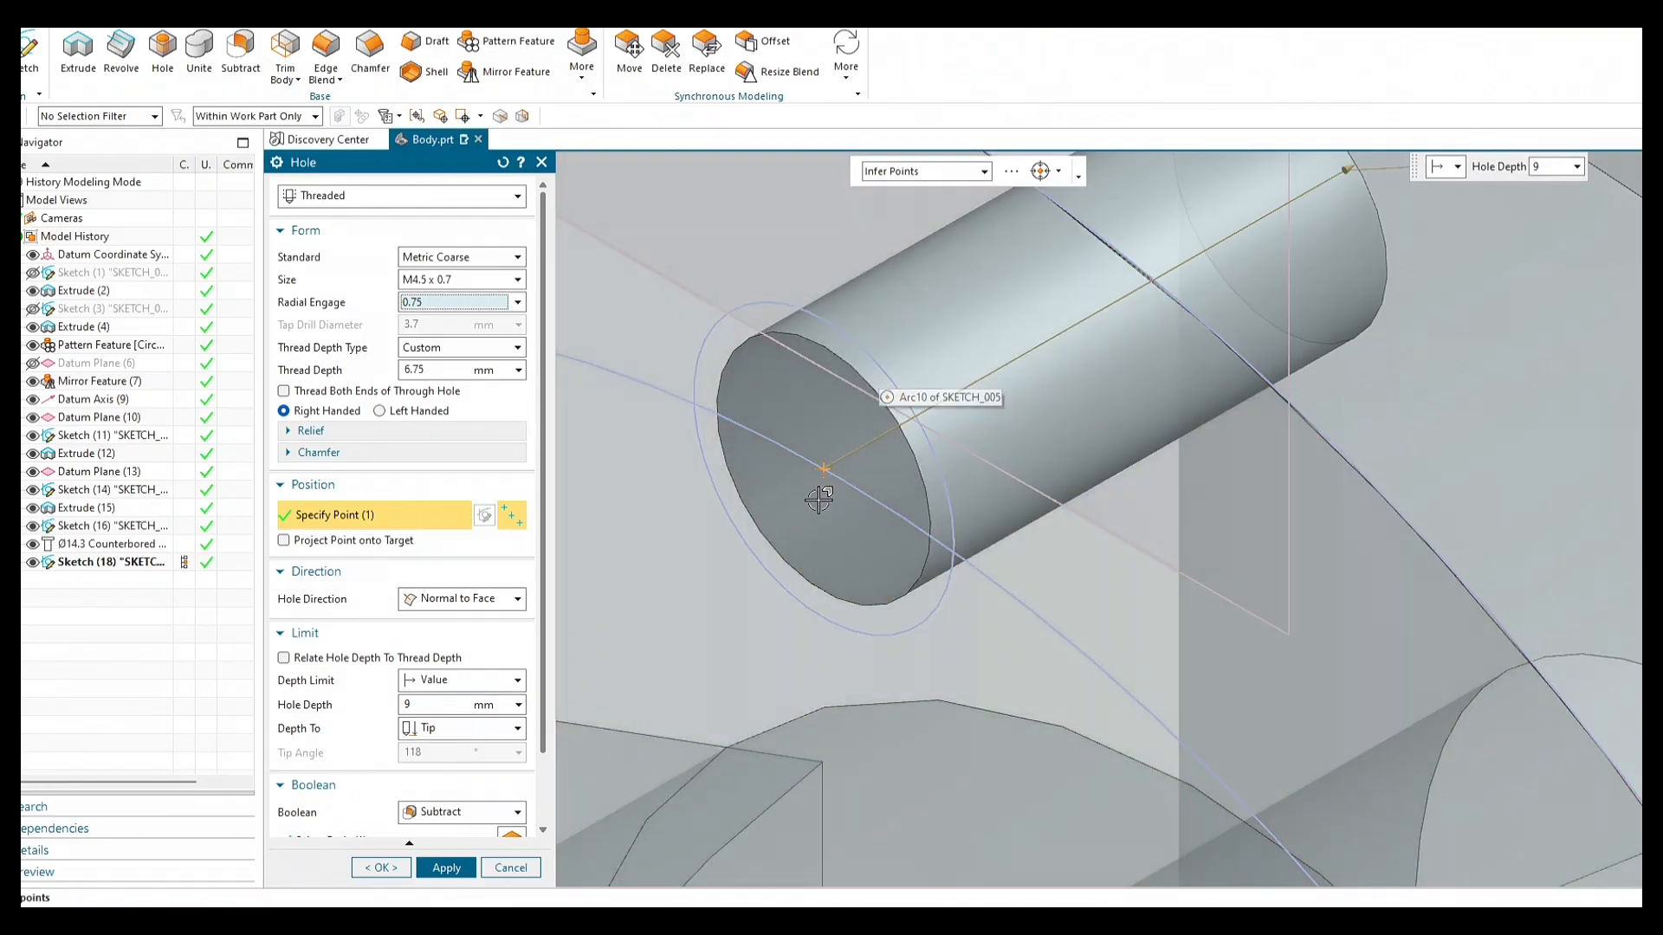
pyautogui.scroll(-4, 845, 488)
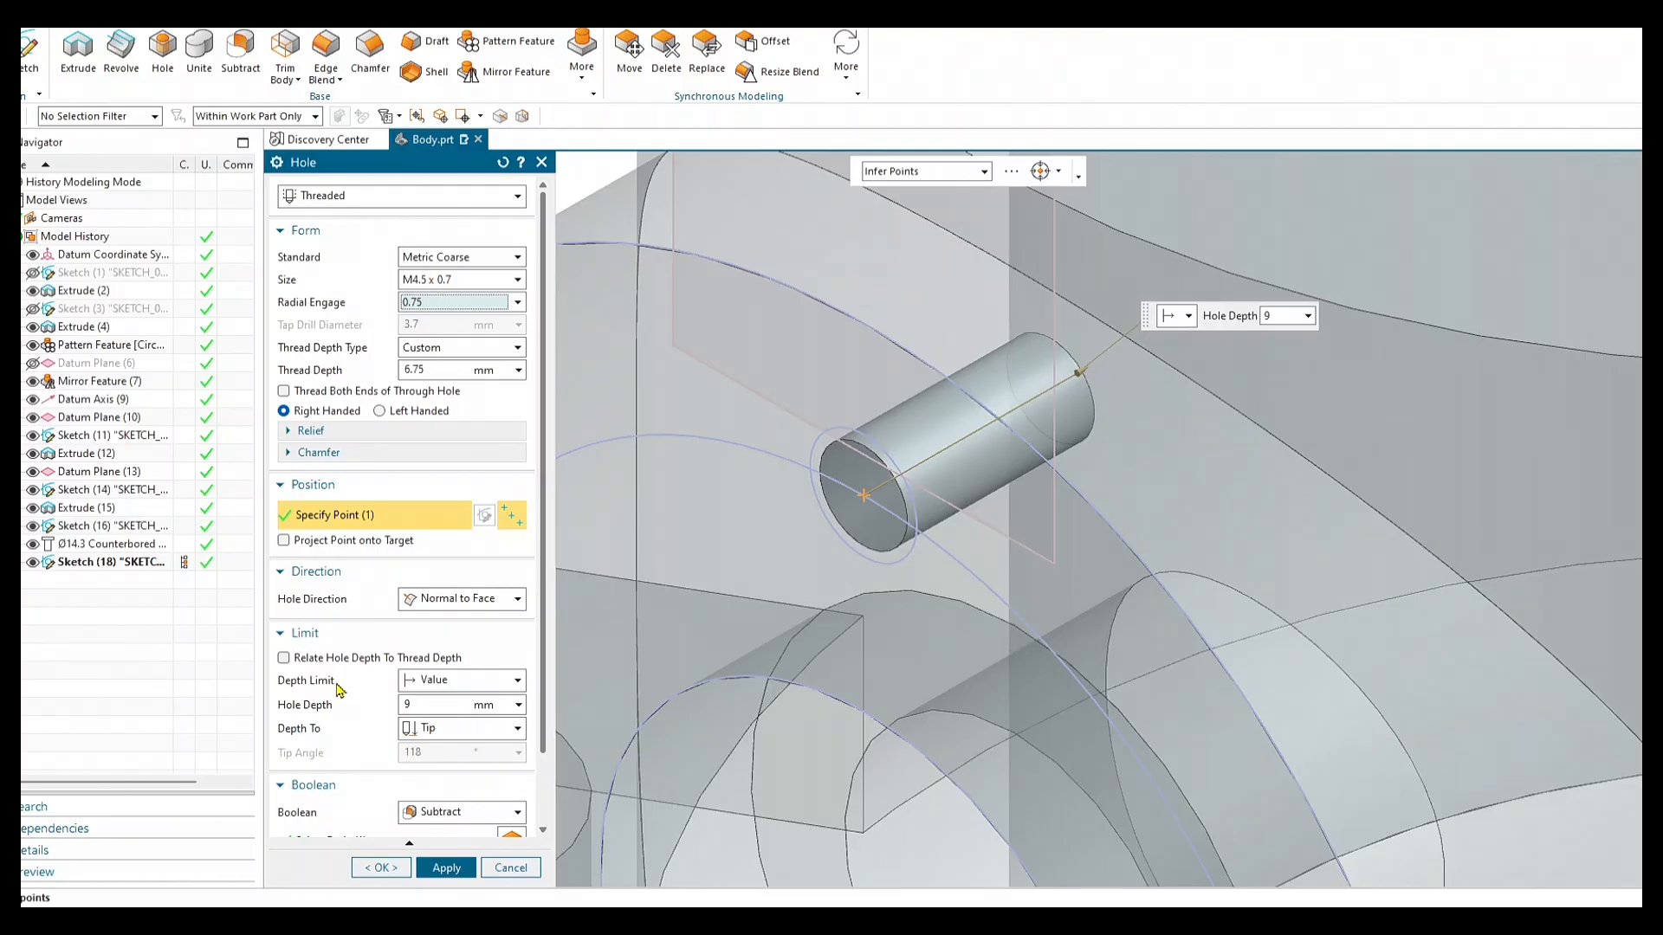
# Set the threaded hole's depth to 9.35 mm with the depth limit defined by value.
pyautogui.click(458, 681)
pyautogui.click(457, 684)
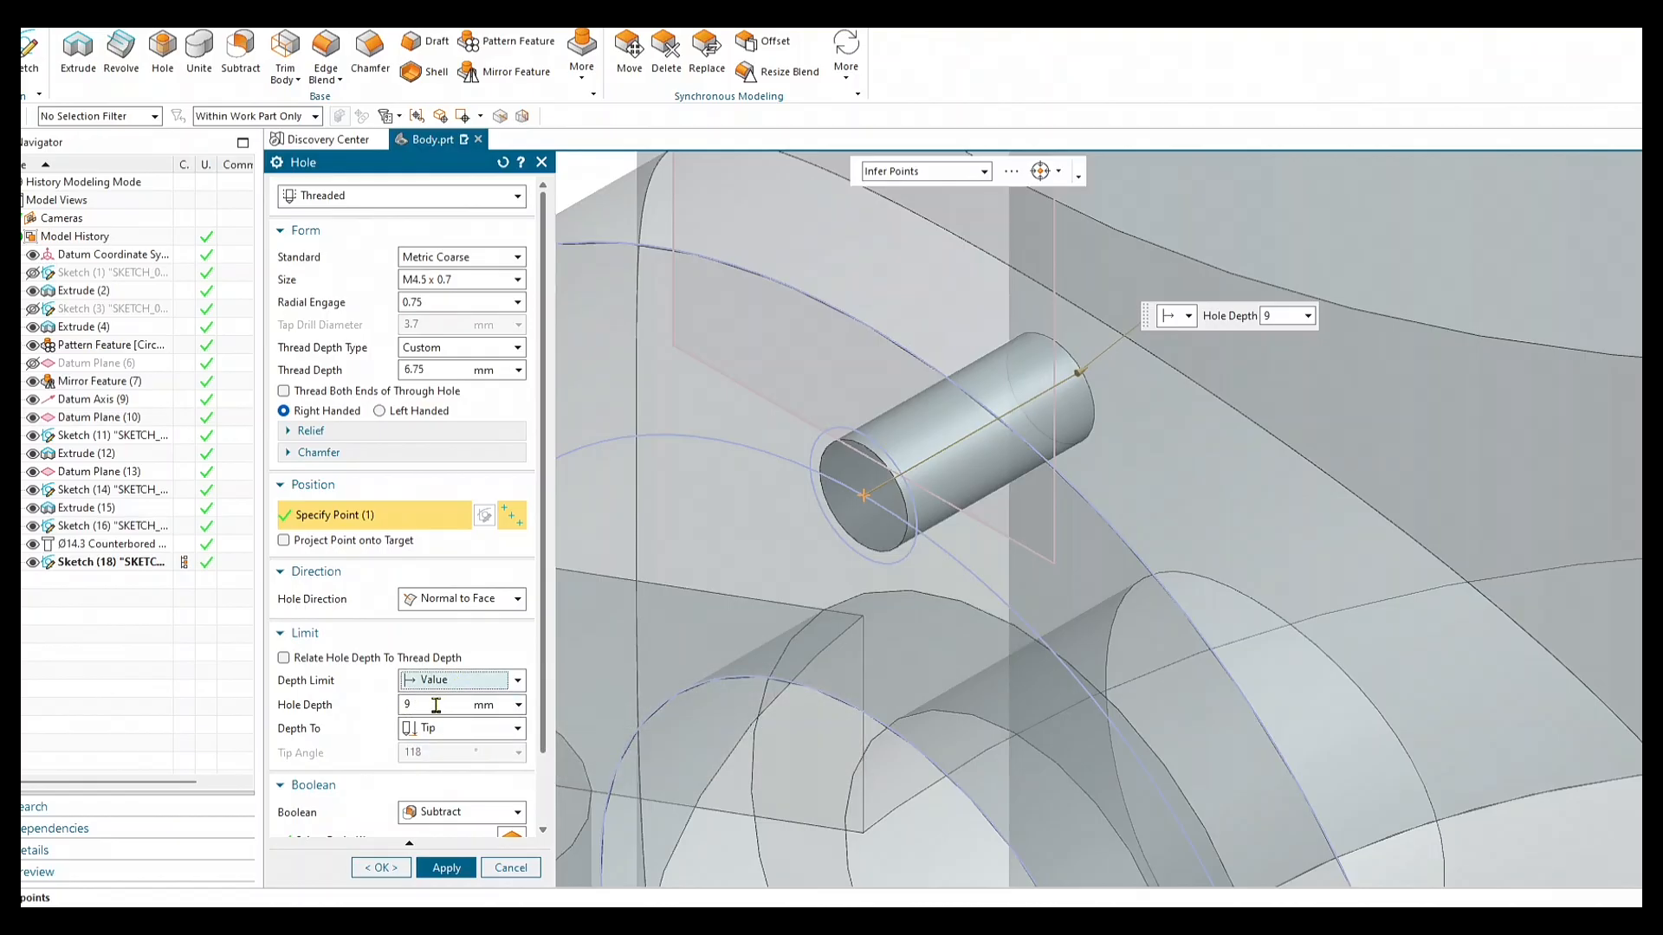
pyautogui.doubleClick(437, 705)
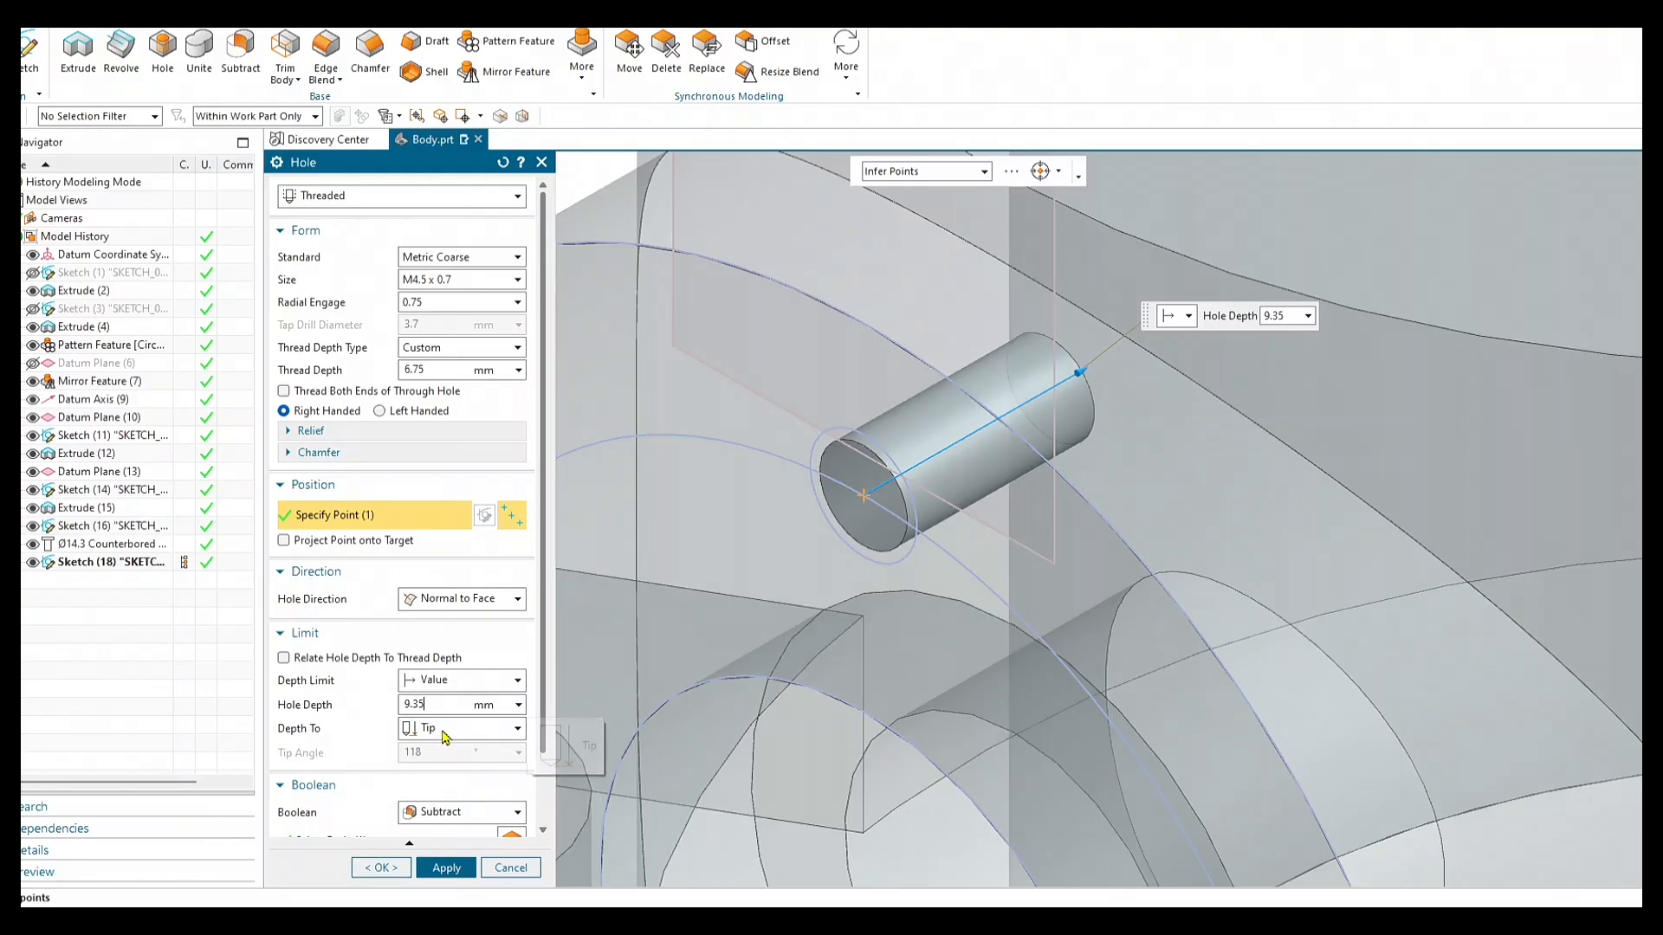
pyautogui.scroll(-1, 444, 738)
# Try measuring the hole depth to the shoulder, set it back to the tip, and create the threaded hole.
pyautogui.click(479, 649)
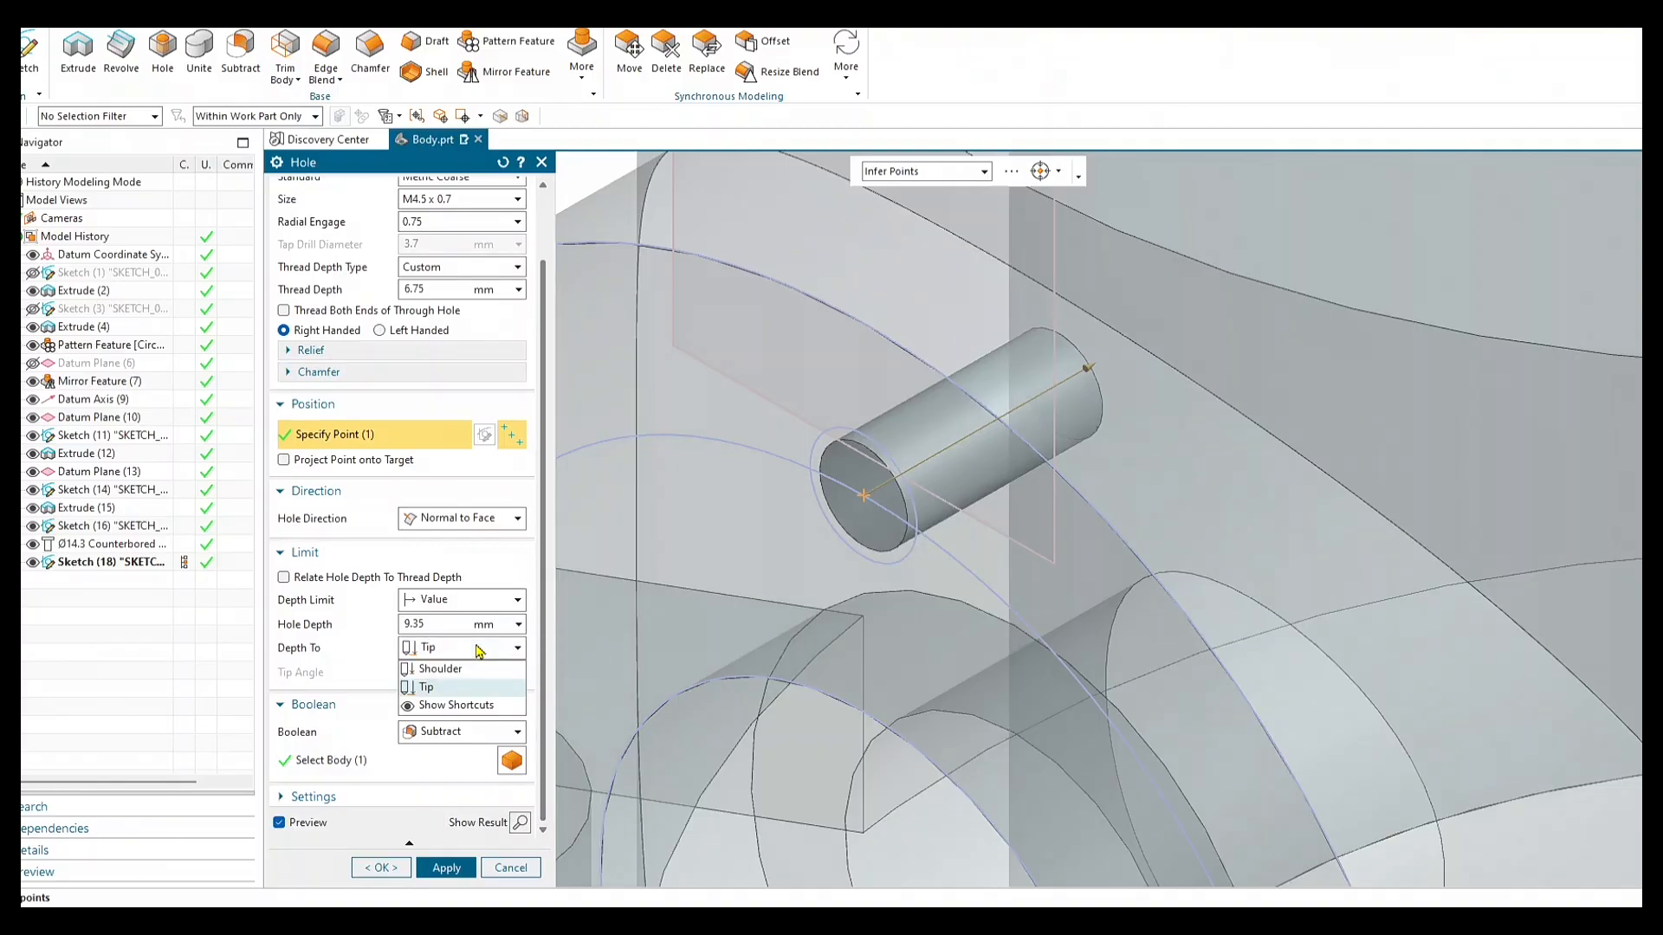
pyautogui.click(479, 649)
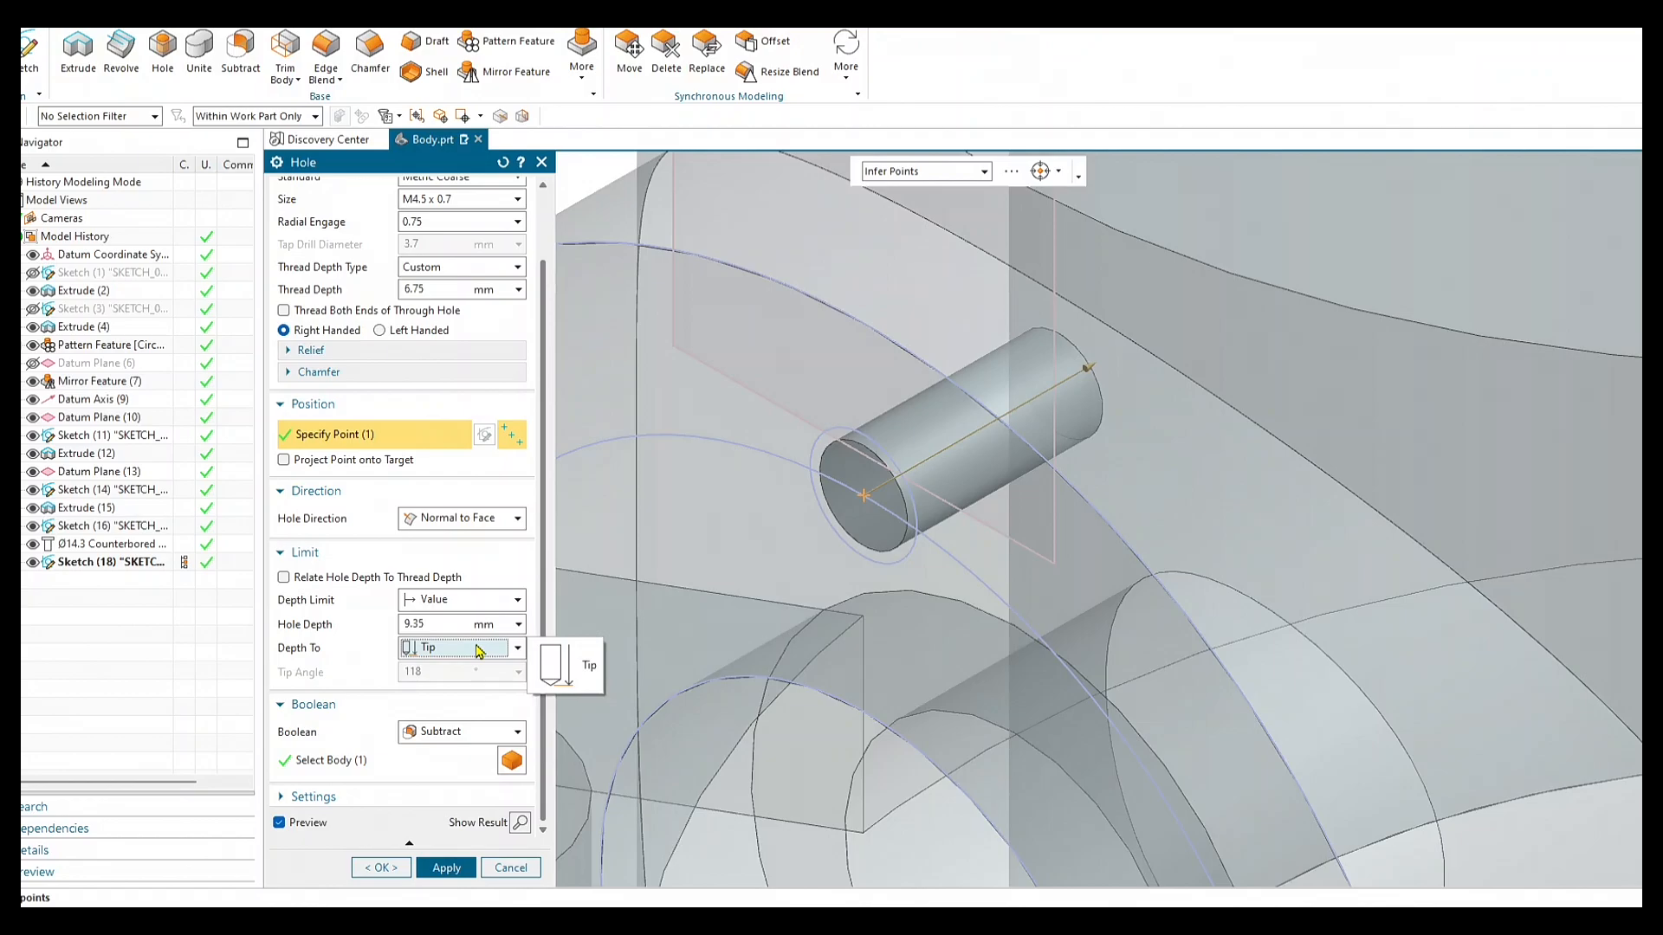
pyautogui.click(479, 650)
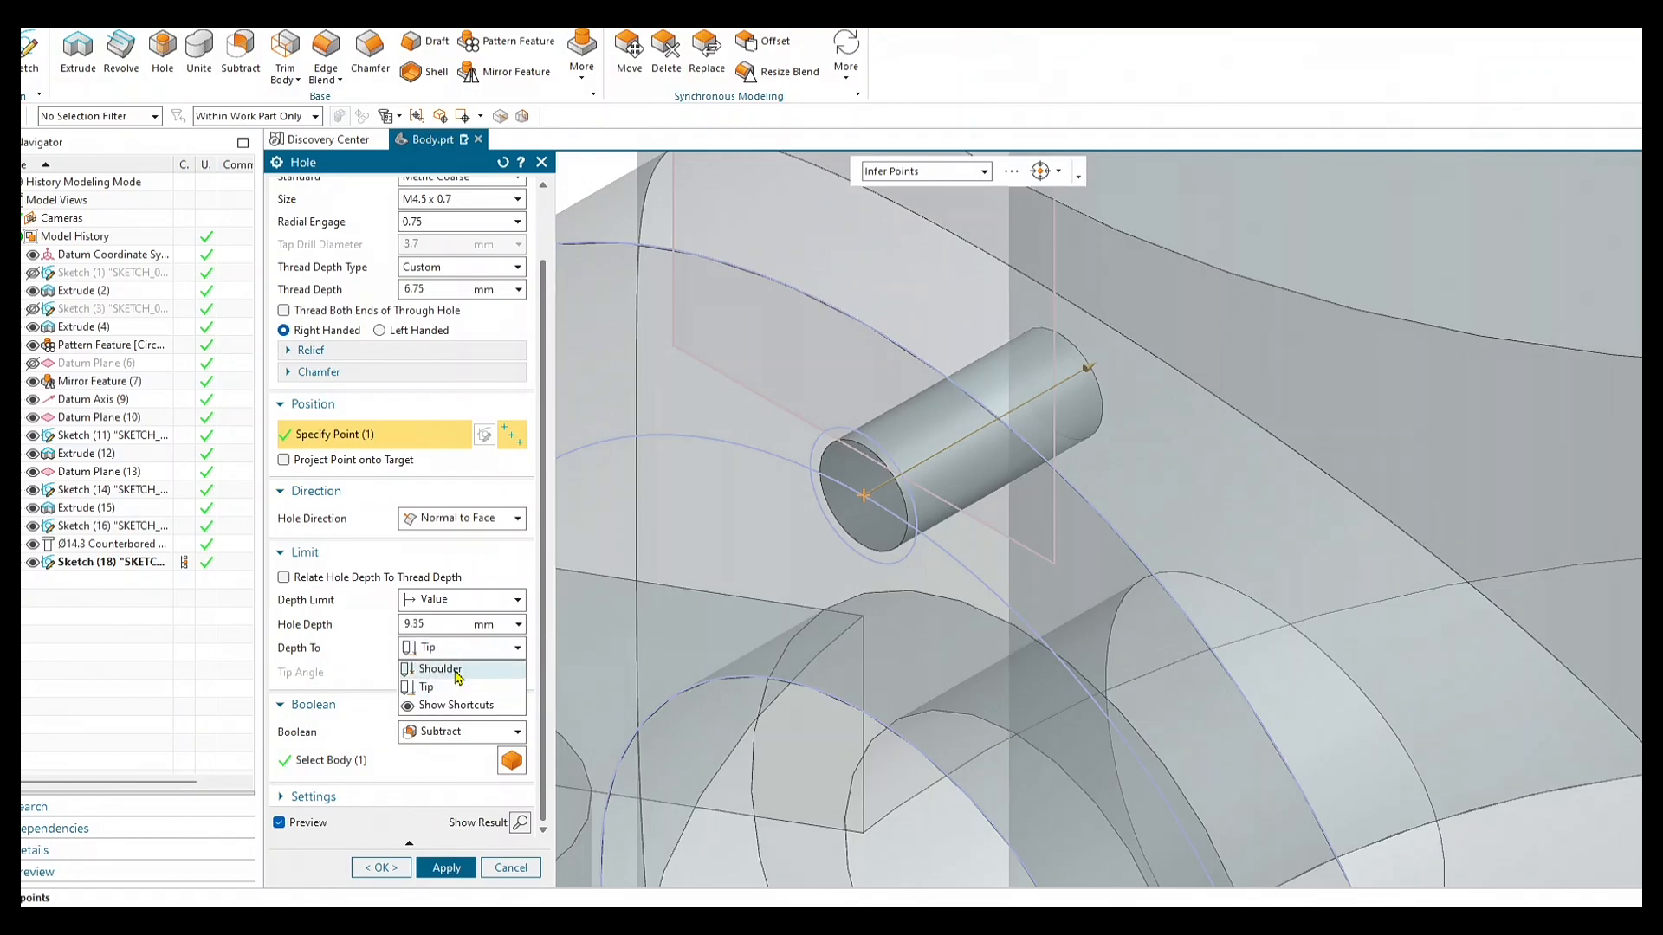
pyautogui.click(452, 670)
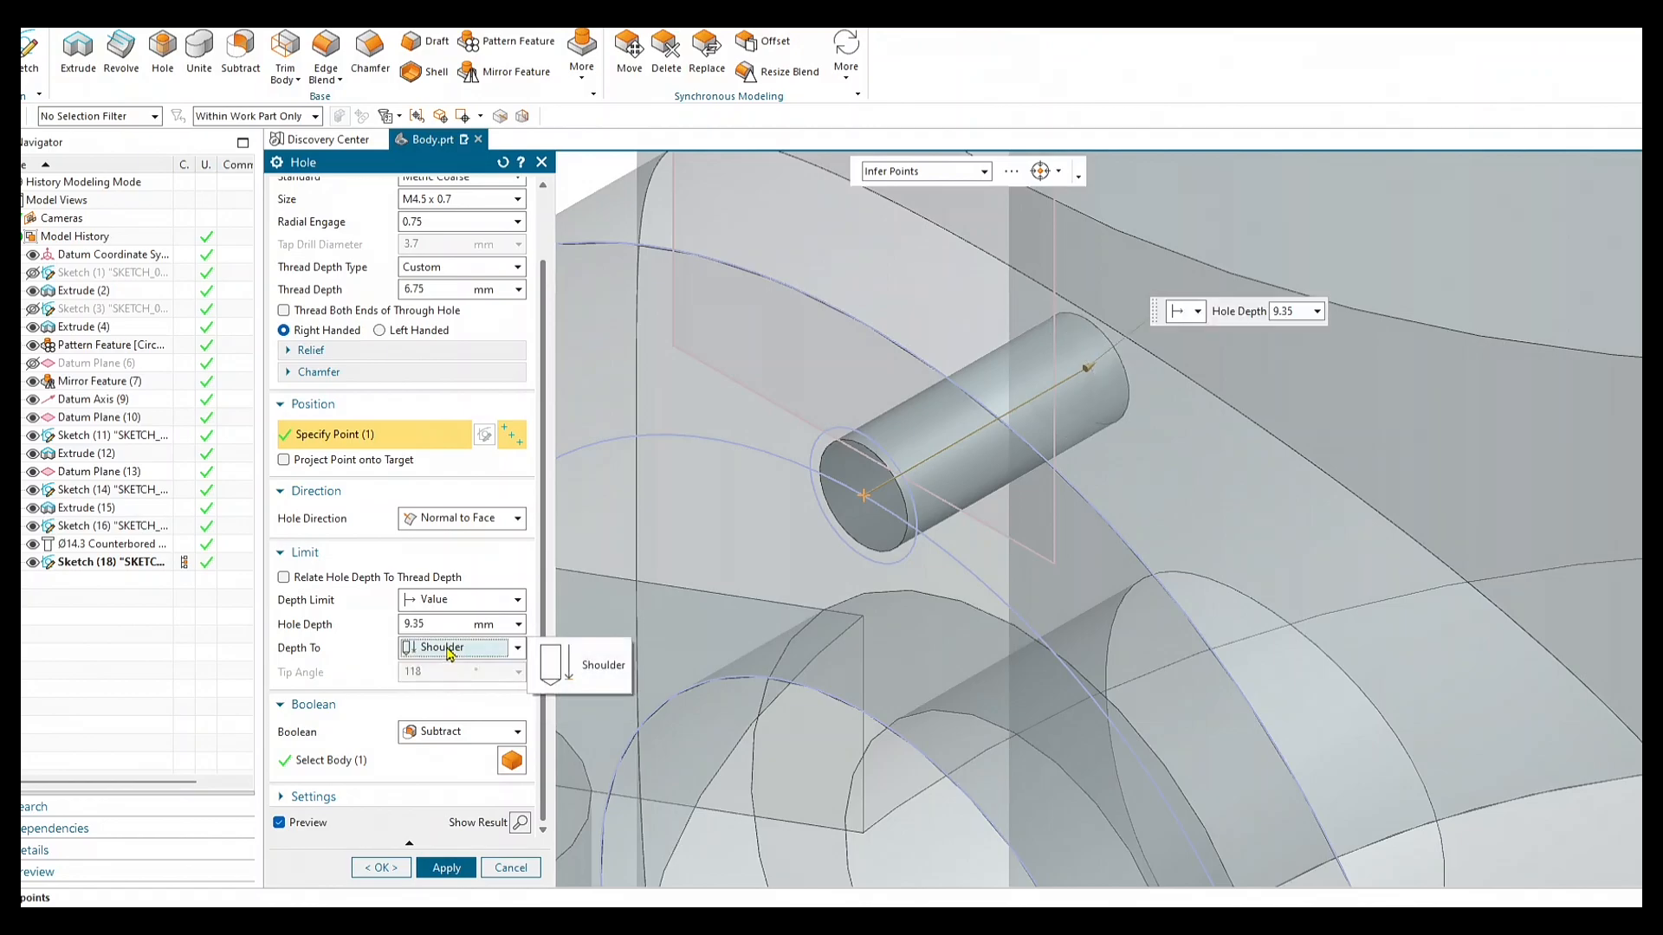
pyautogui.click(448, 659)
pyautogui.click(463, 690)
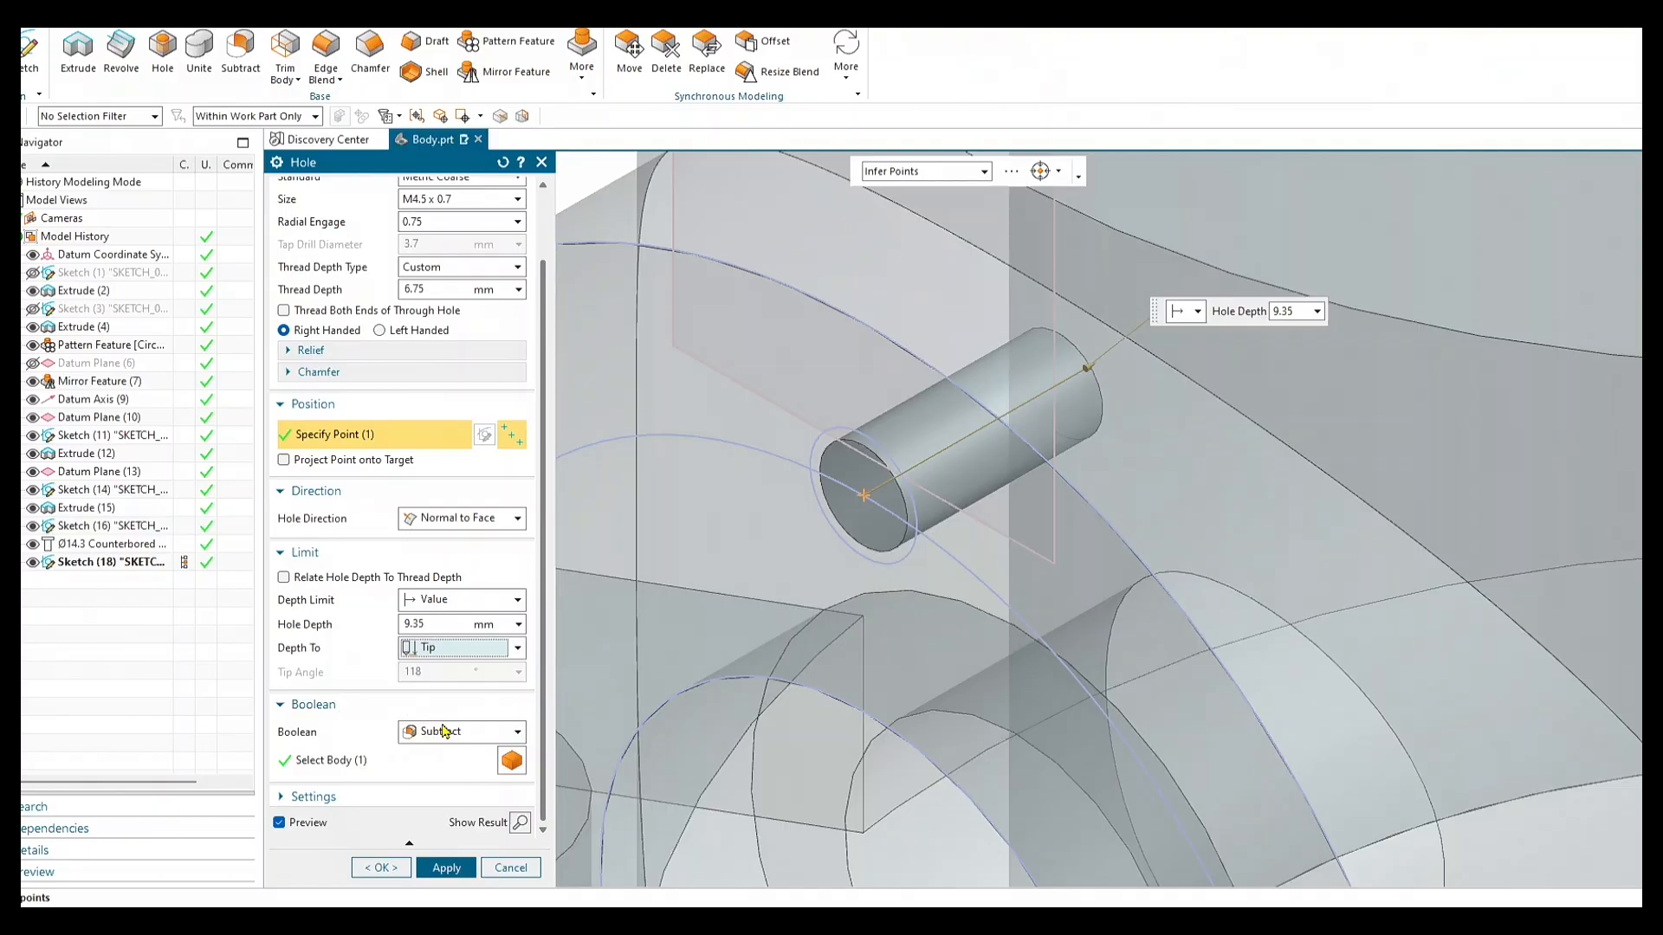
pyautogui.click(447, 868)
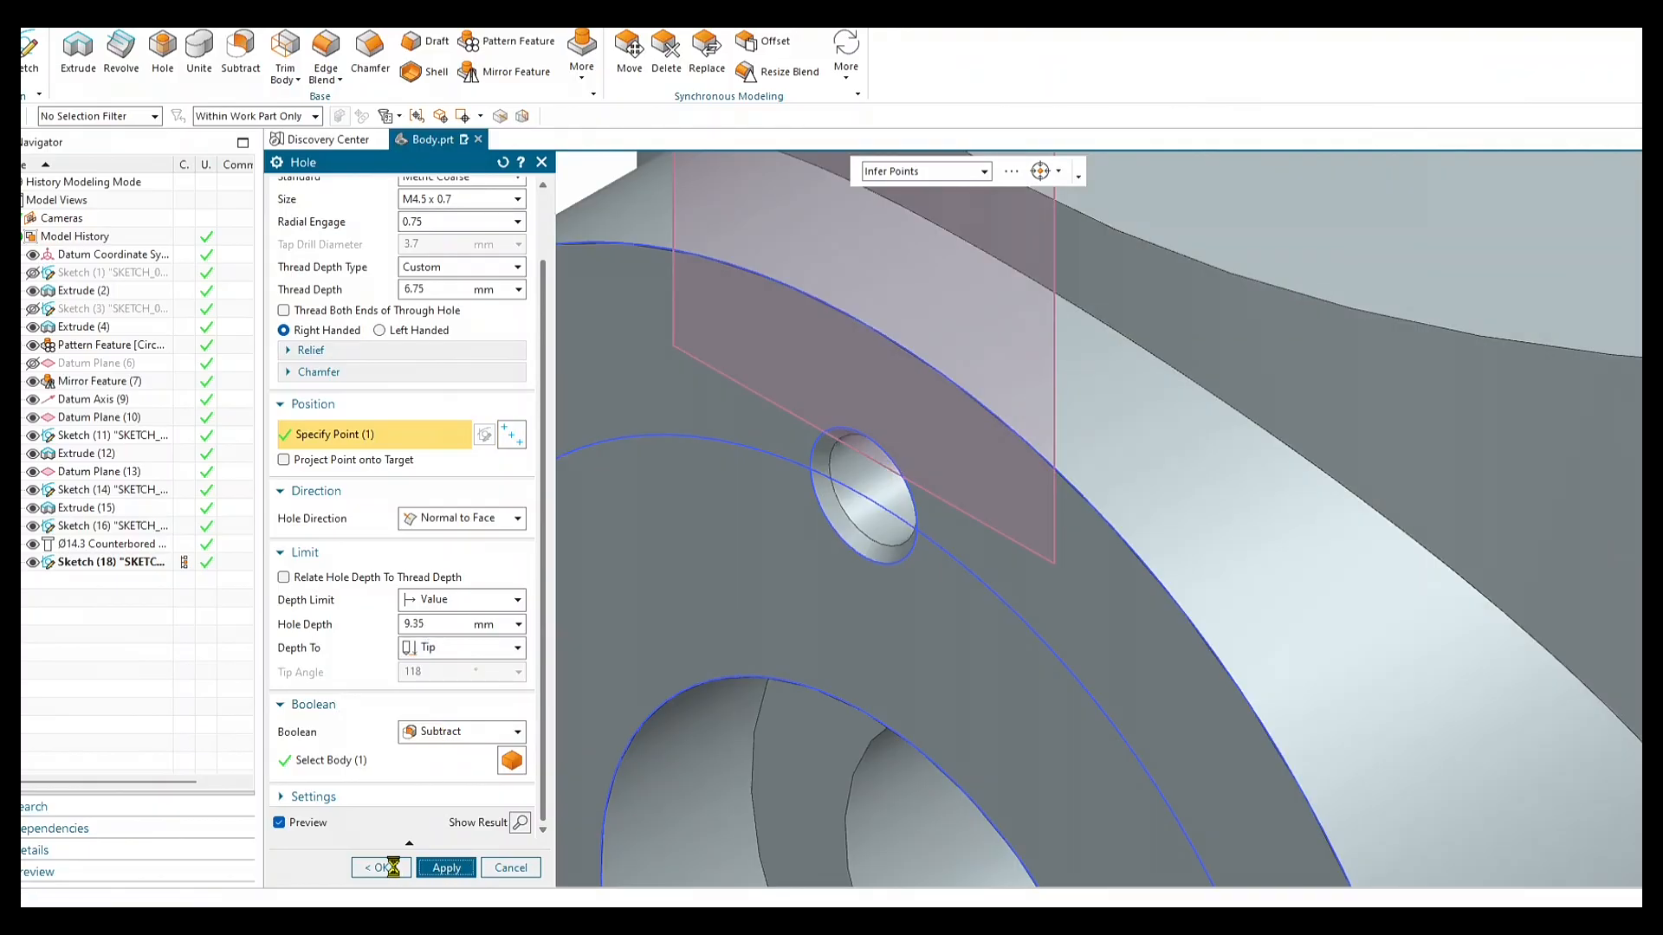
pyautogui.click(511, 867)
# Inspect the threaded hole on the flange face up close and in relation to the whole body.
pyautogui.moveTo(811, 600)
pyautogui.mouseDown(button='middle')
pyautogui.moveTo(846, 583)
pyautogui.moveTo(836, 601)
pyautogui.mouseUp(button='middle')
pyautogui.scroll(3, 1214, 564)
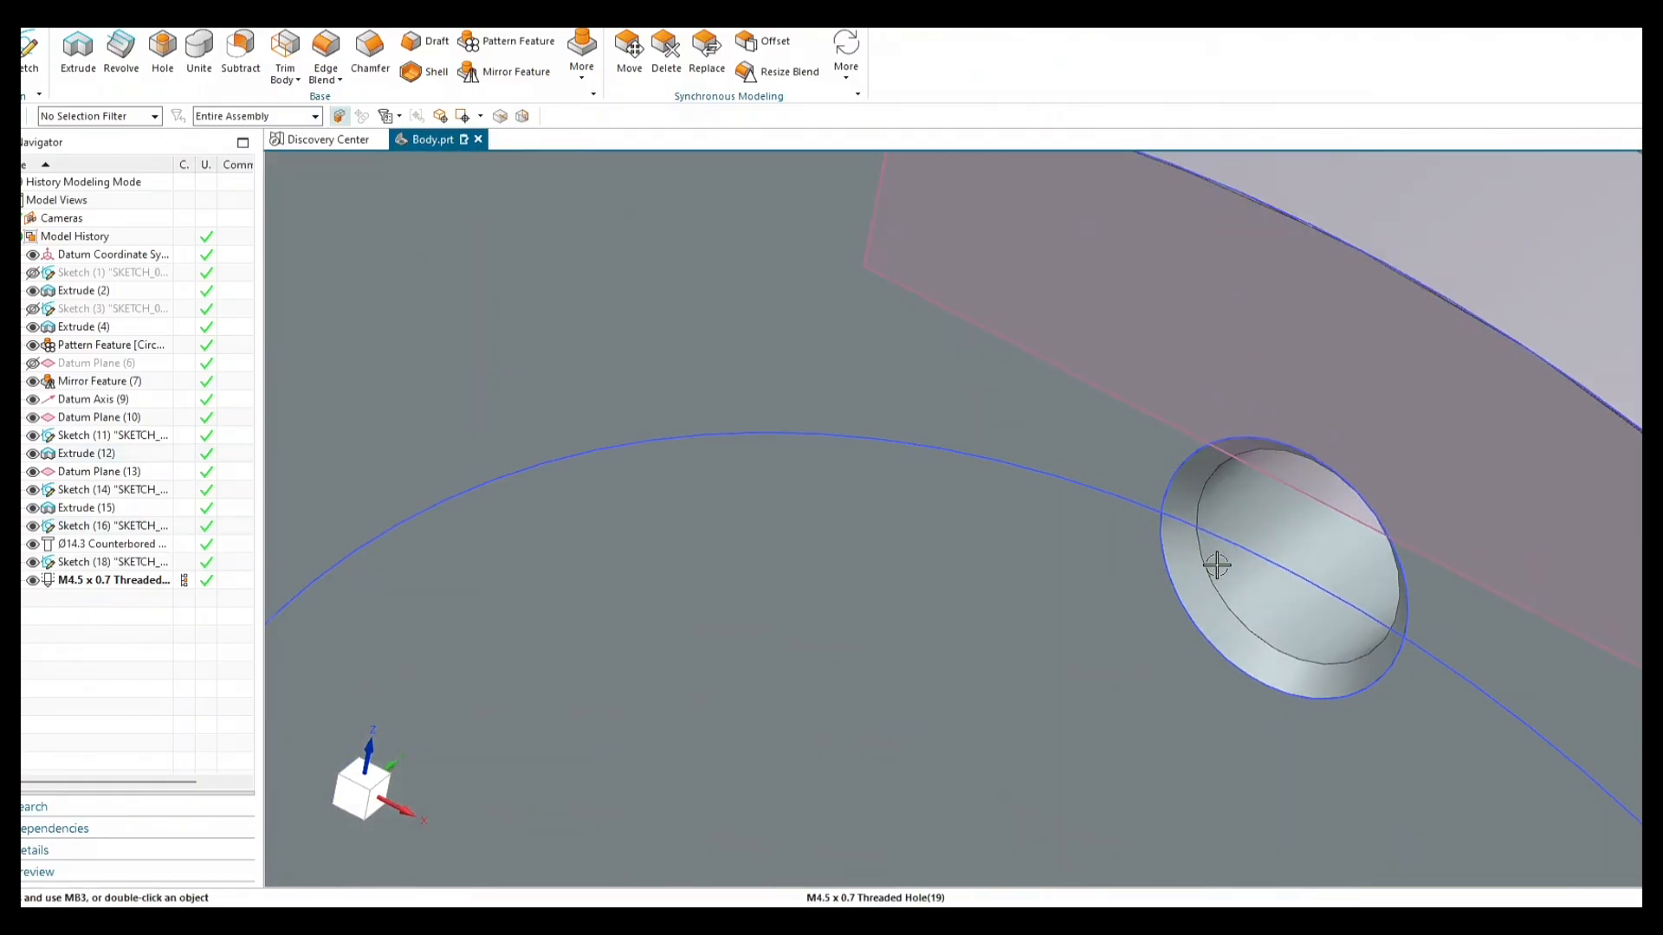
pyautogui.scroll(-6, 1214, 565)
pyautogui.moveTo(1184, 664); pyautogui.dragTo(1246, 585, button='middle')
pyautogui.scroll(2, 1158, 604)
pyautogui.scroll(-2, 1158, 615)
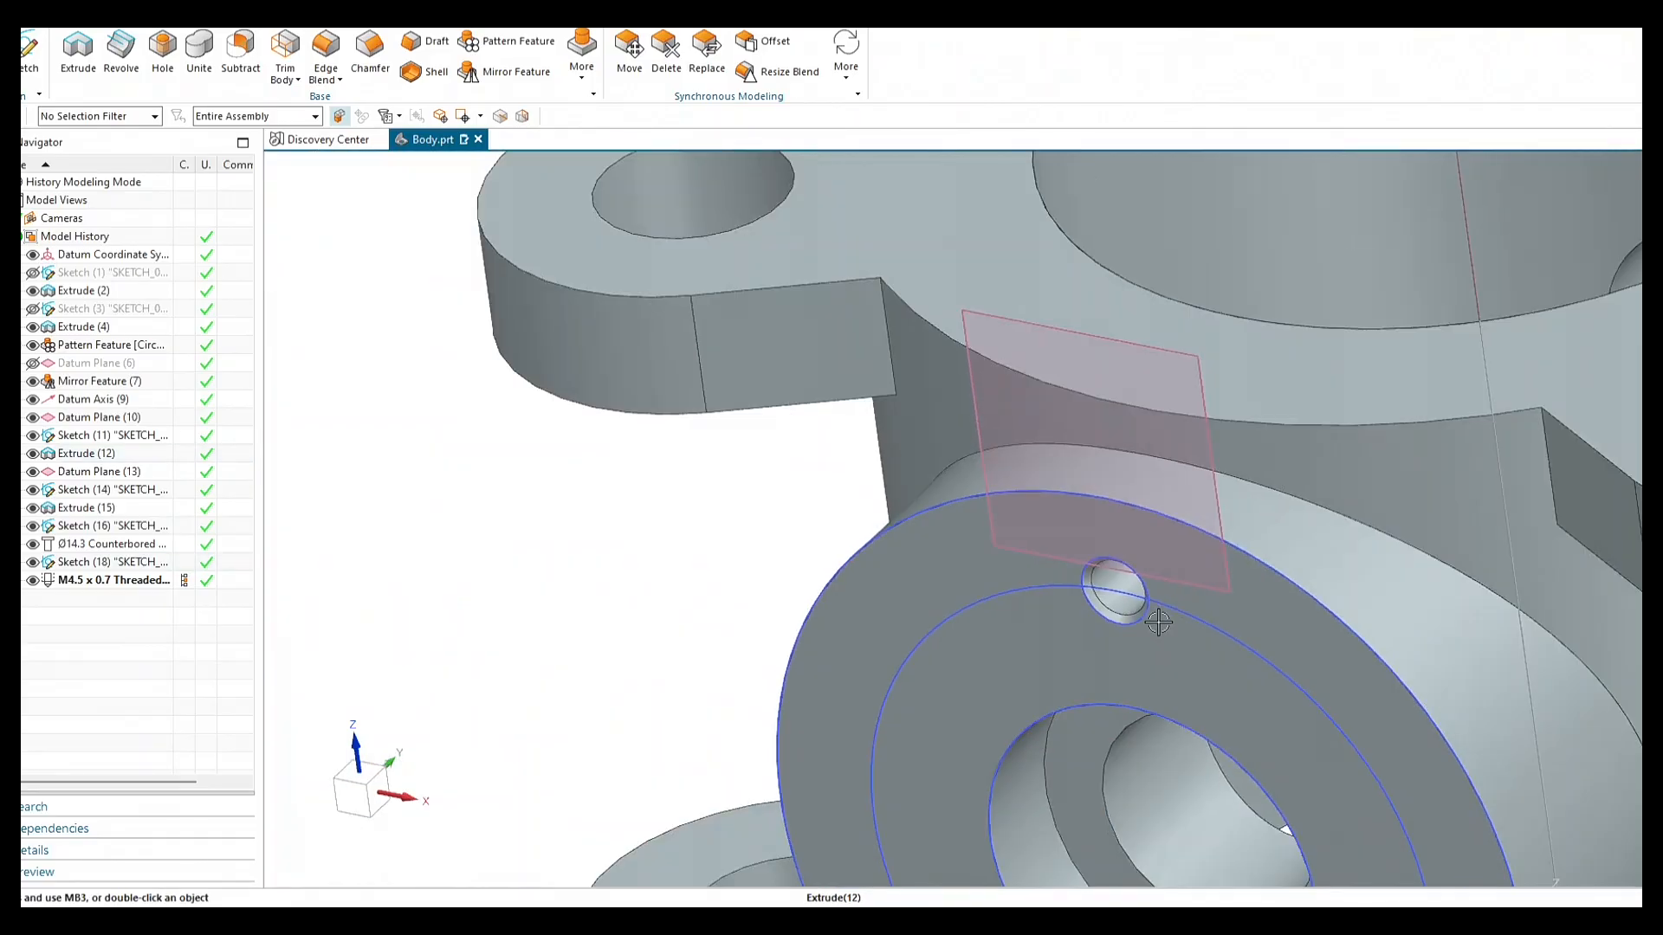
pyautogui.scroll(3, 1158, 672)
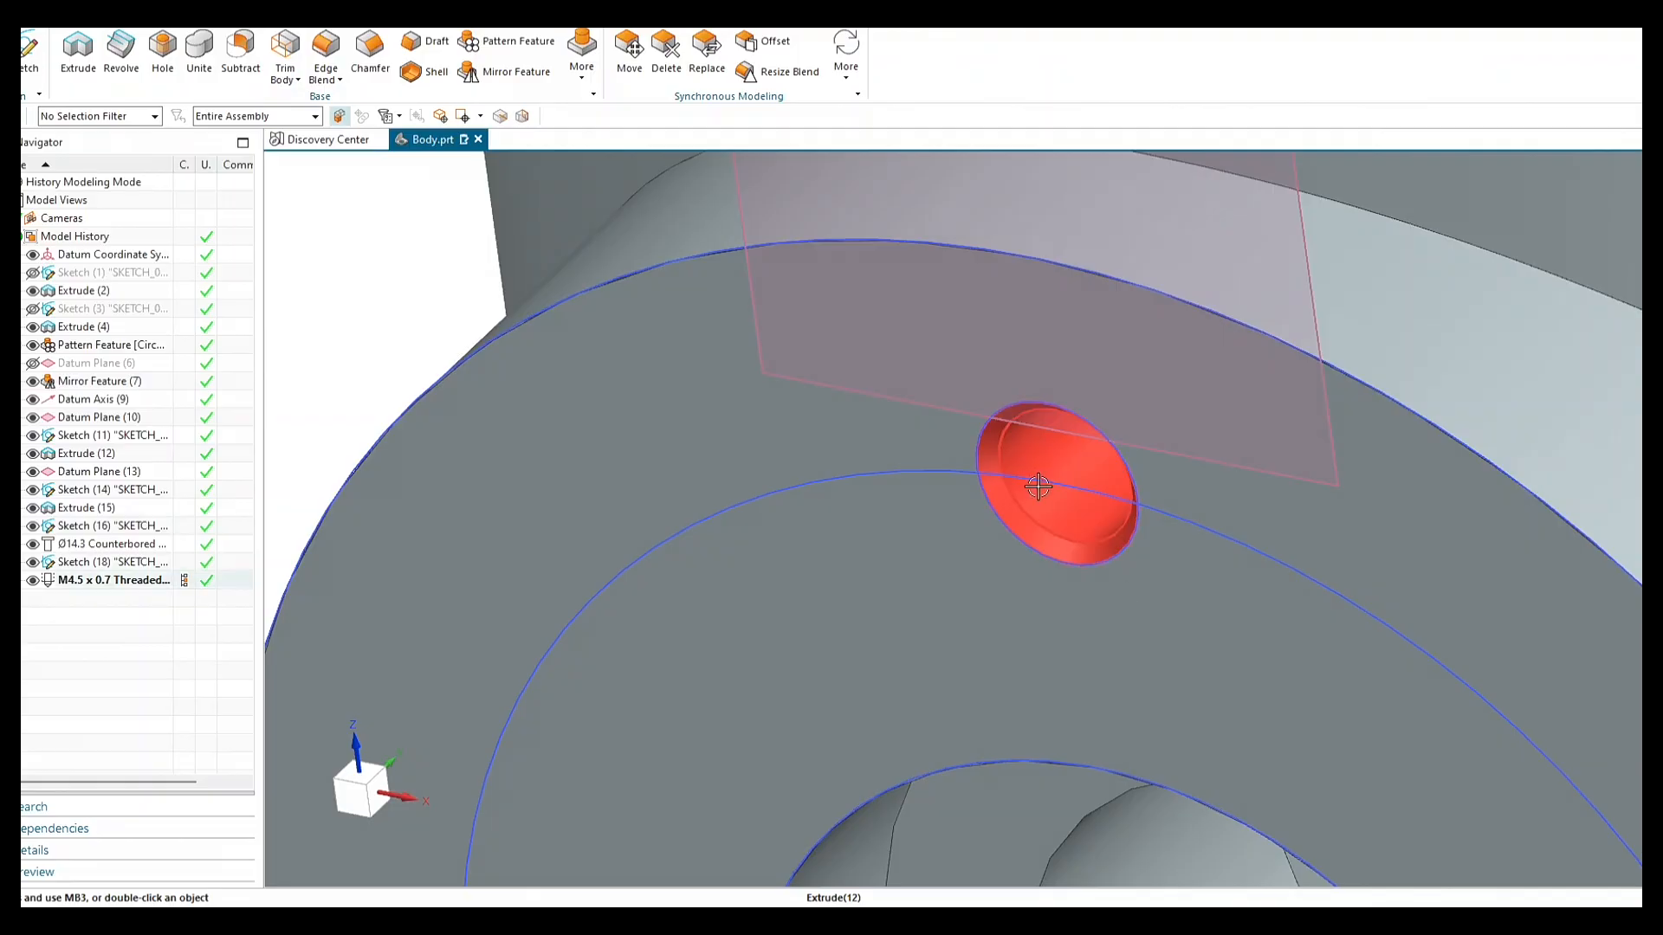
pyautogui.scroll(-4, 1068, 469)
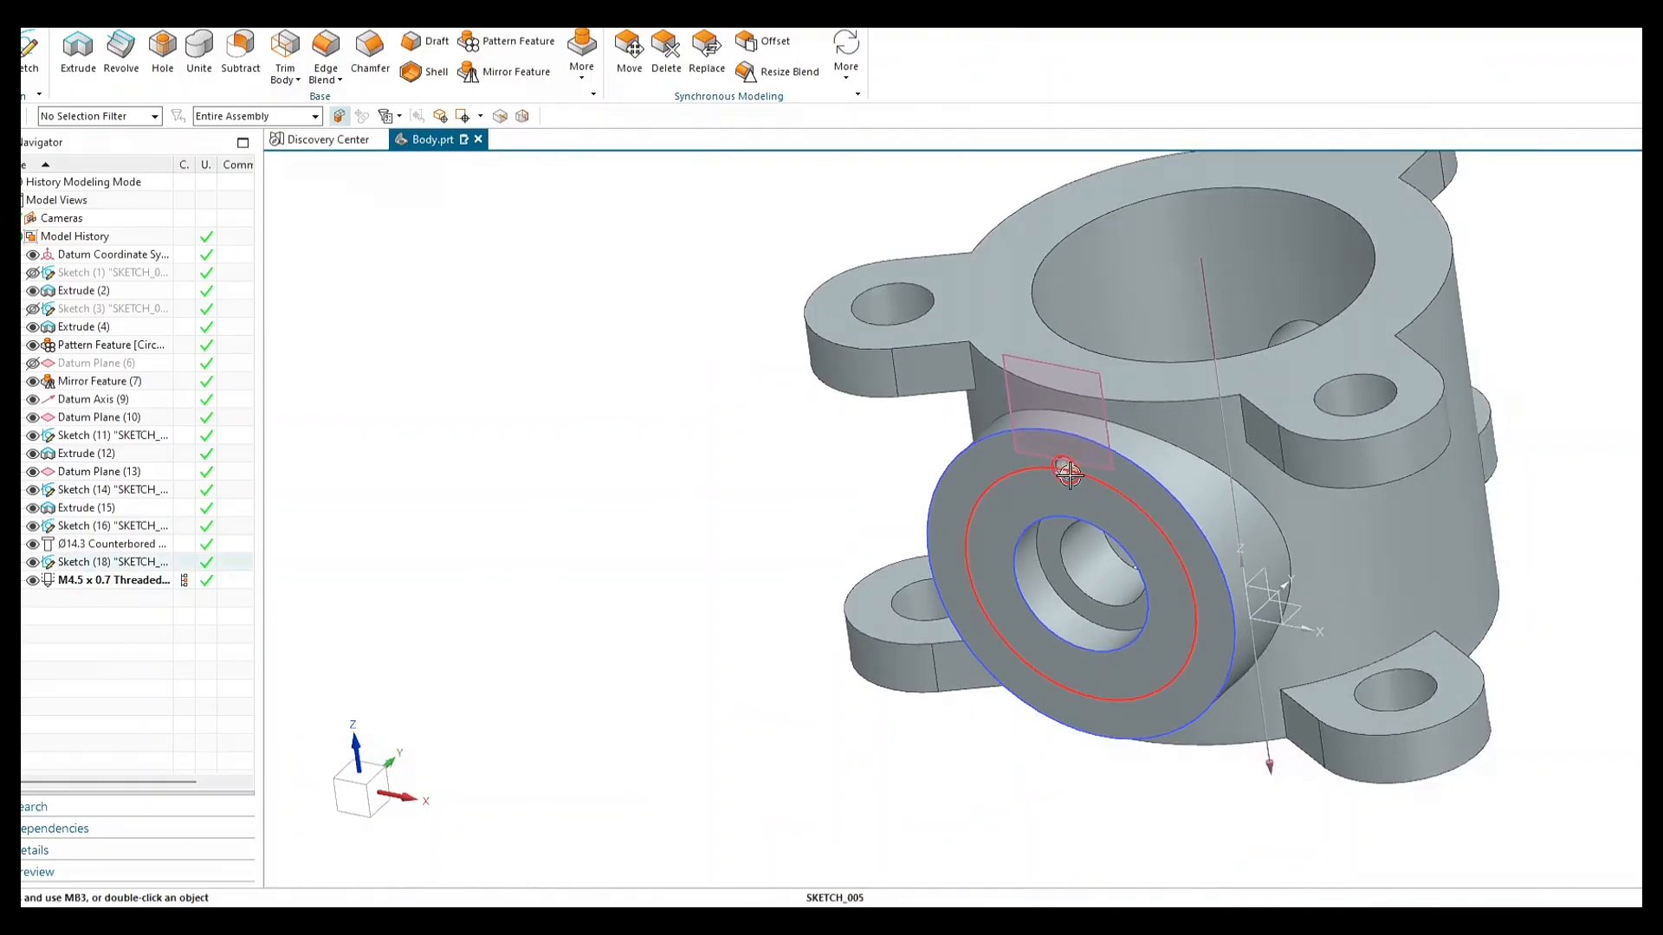
pyautogui.scroll(4, 1067, 472)
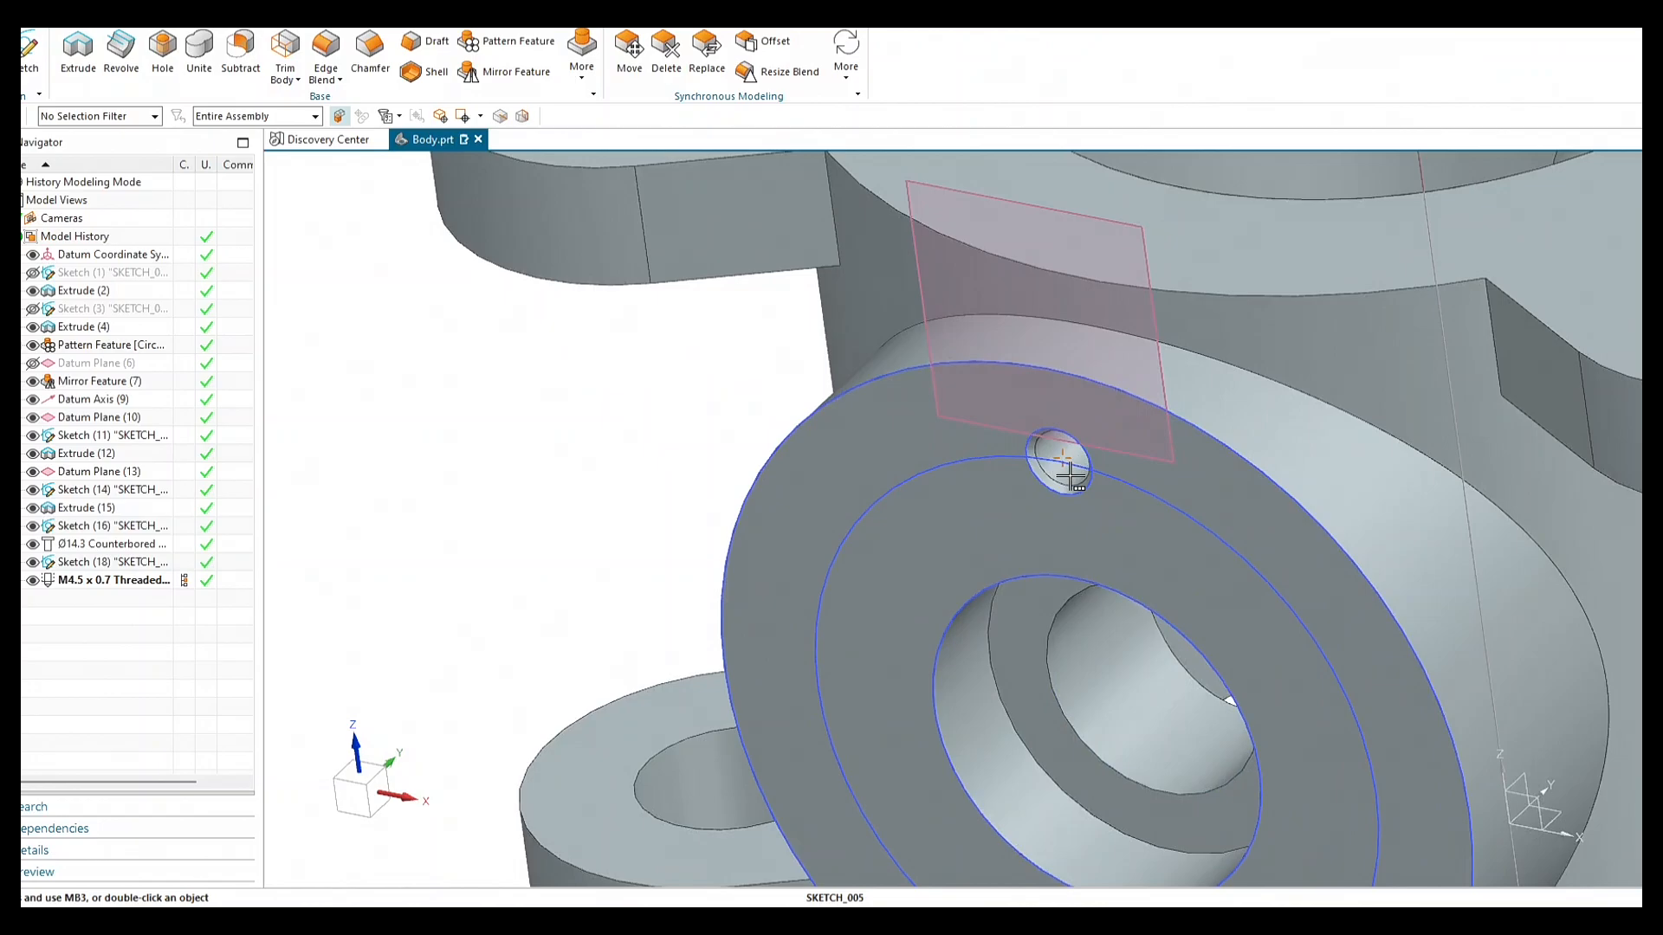
pyautogui.scroll(3, 1068, 468)
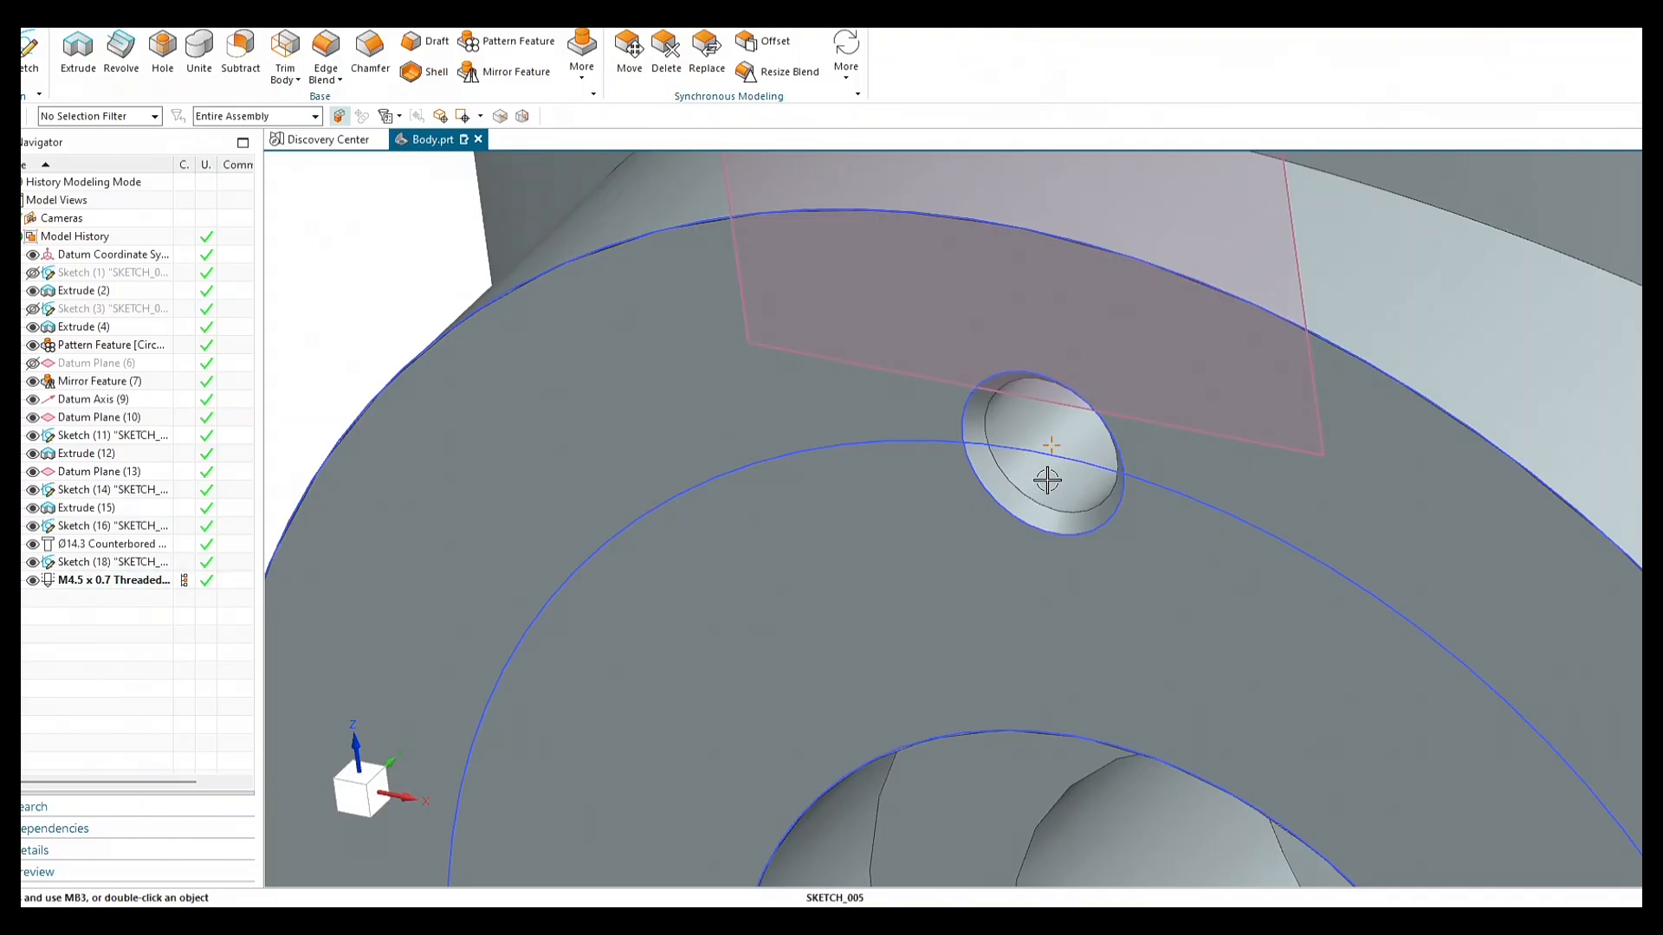
pyautogui.scroll(-6, 1059, 428)
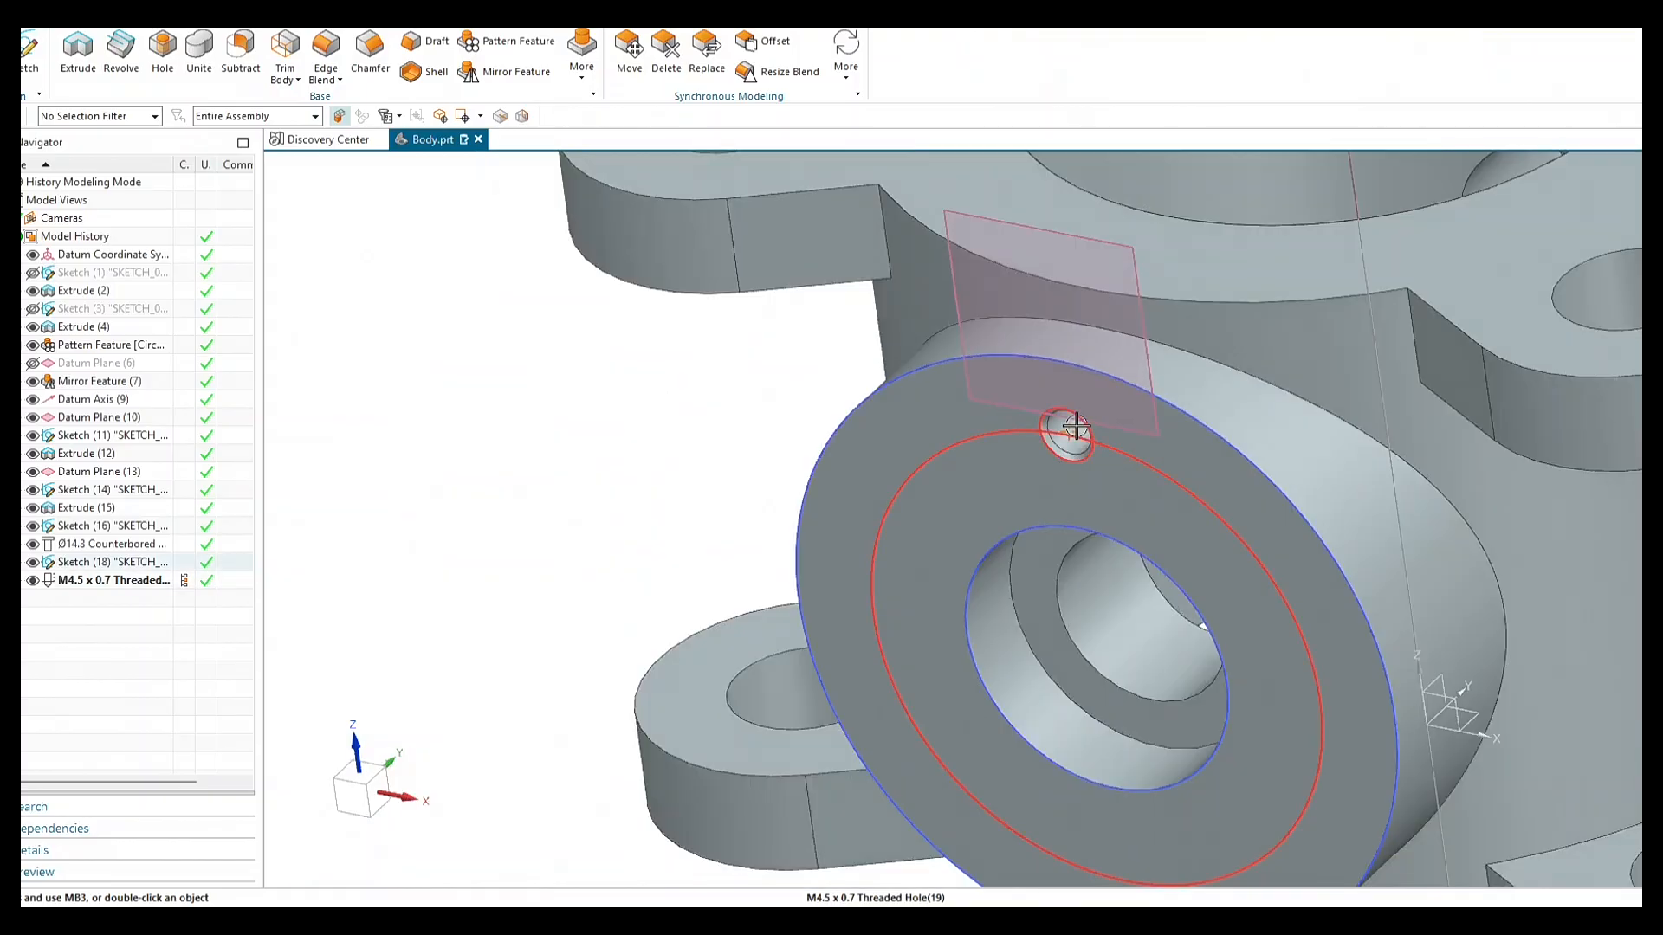
pyautogui.scroll(5, 1071, 433)
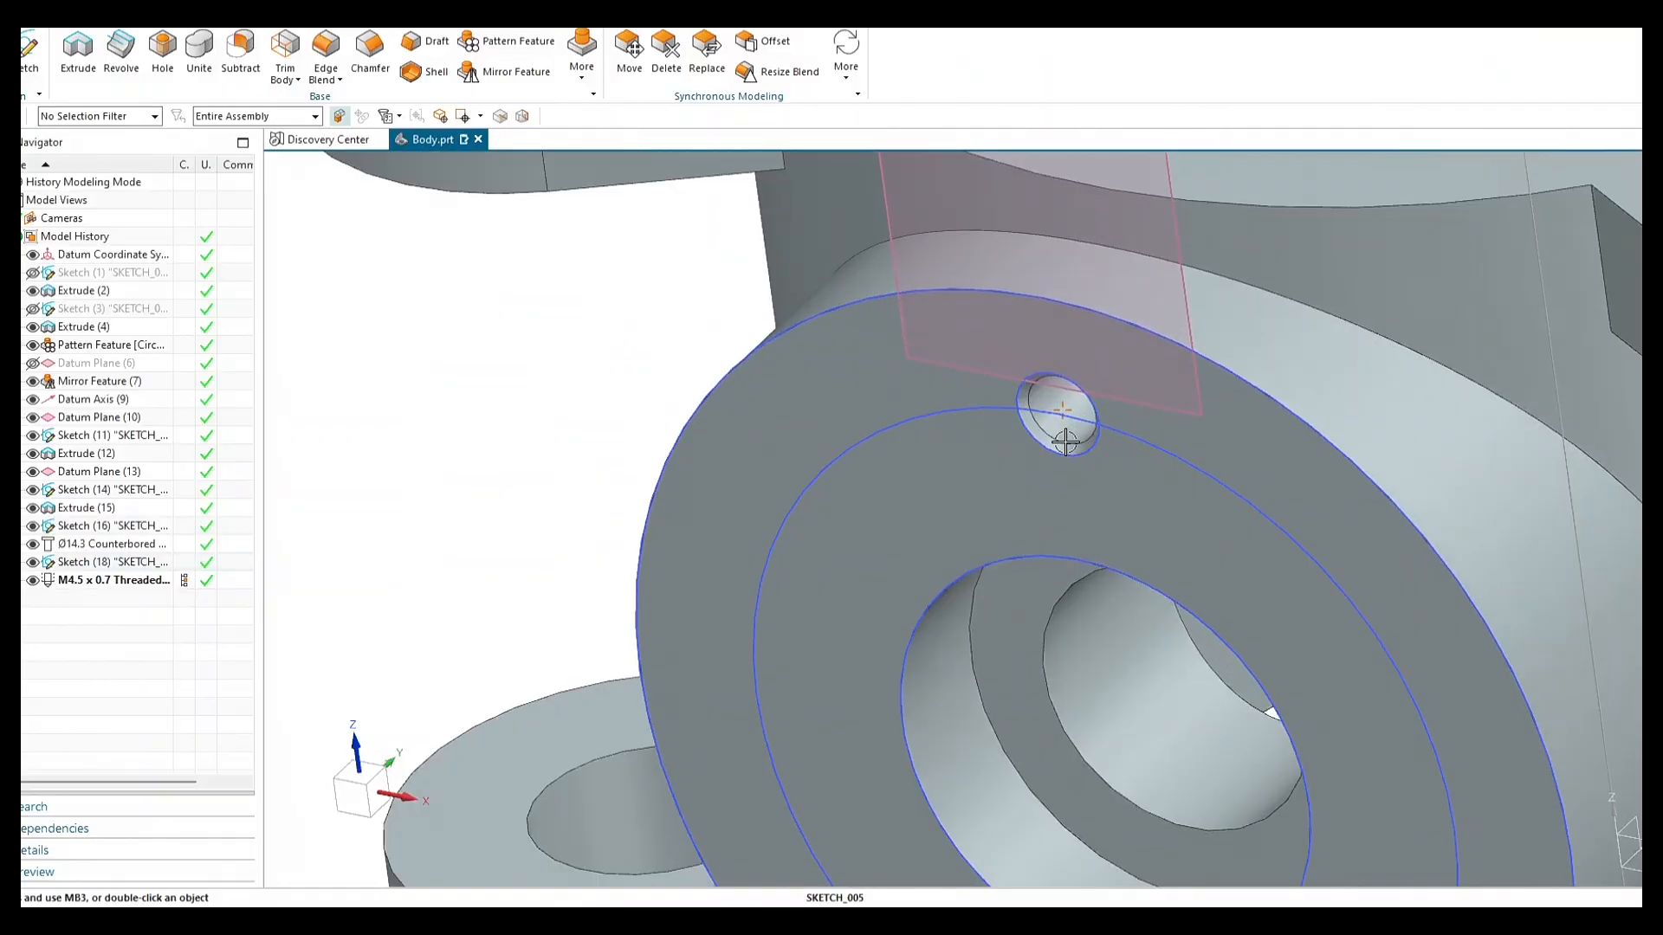
pyautogui.scroll(-4, 943, 418)
pyautogui.scroll(3, 980, 414)
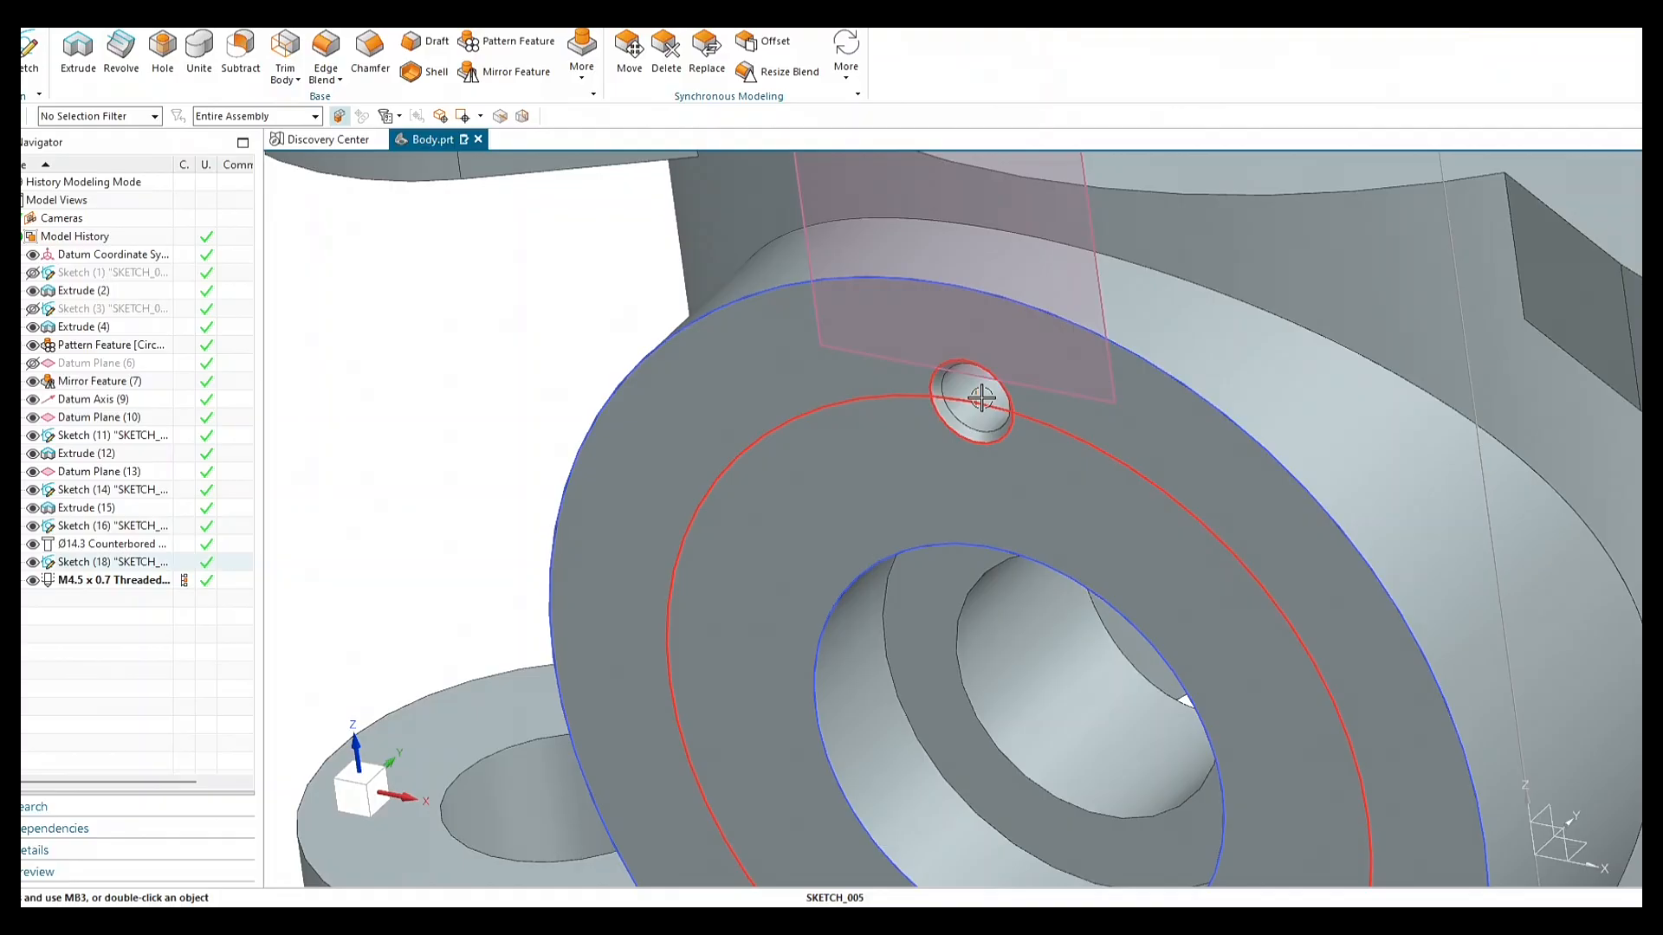
pyautogui.scroll(-3, 980, 396)
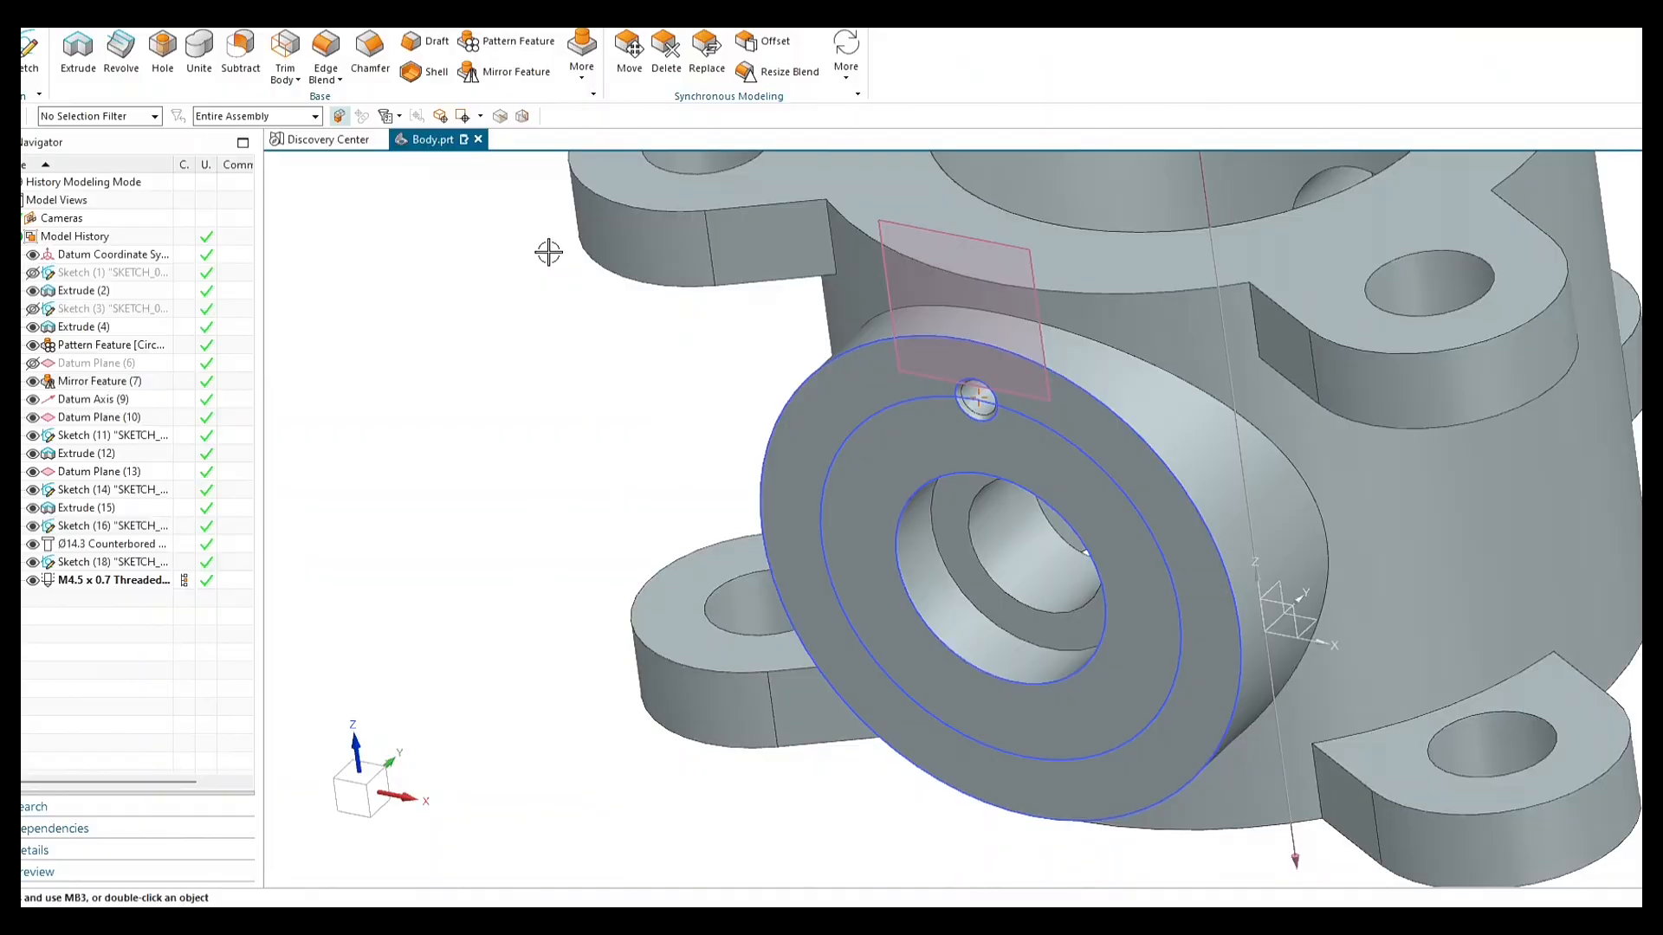
# Pattern the M4.5 threaded hole circularly about the front flange's cylindrical axis with a count of 3 over a 360° span.
pyautogui.click(506, 42)
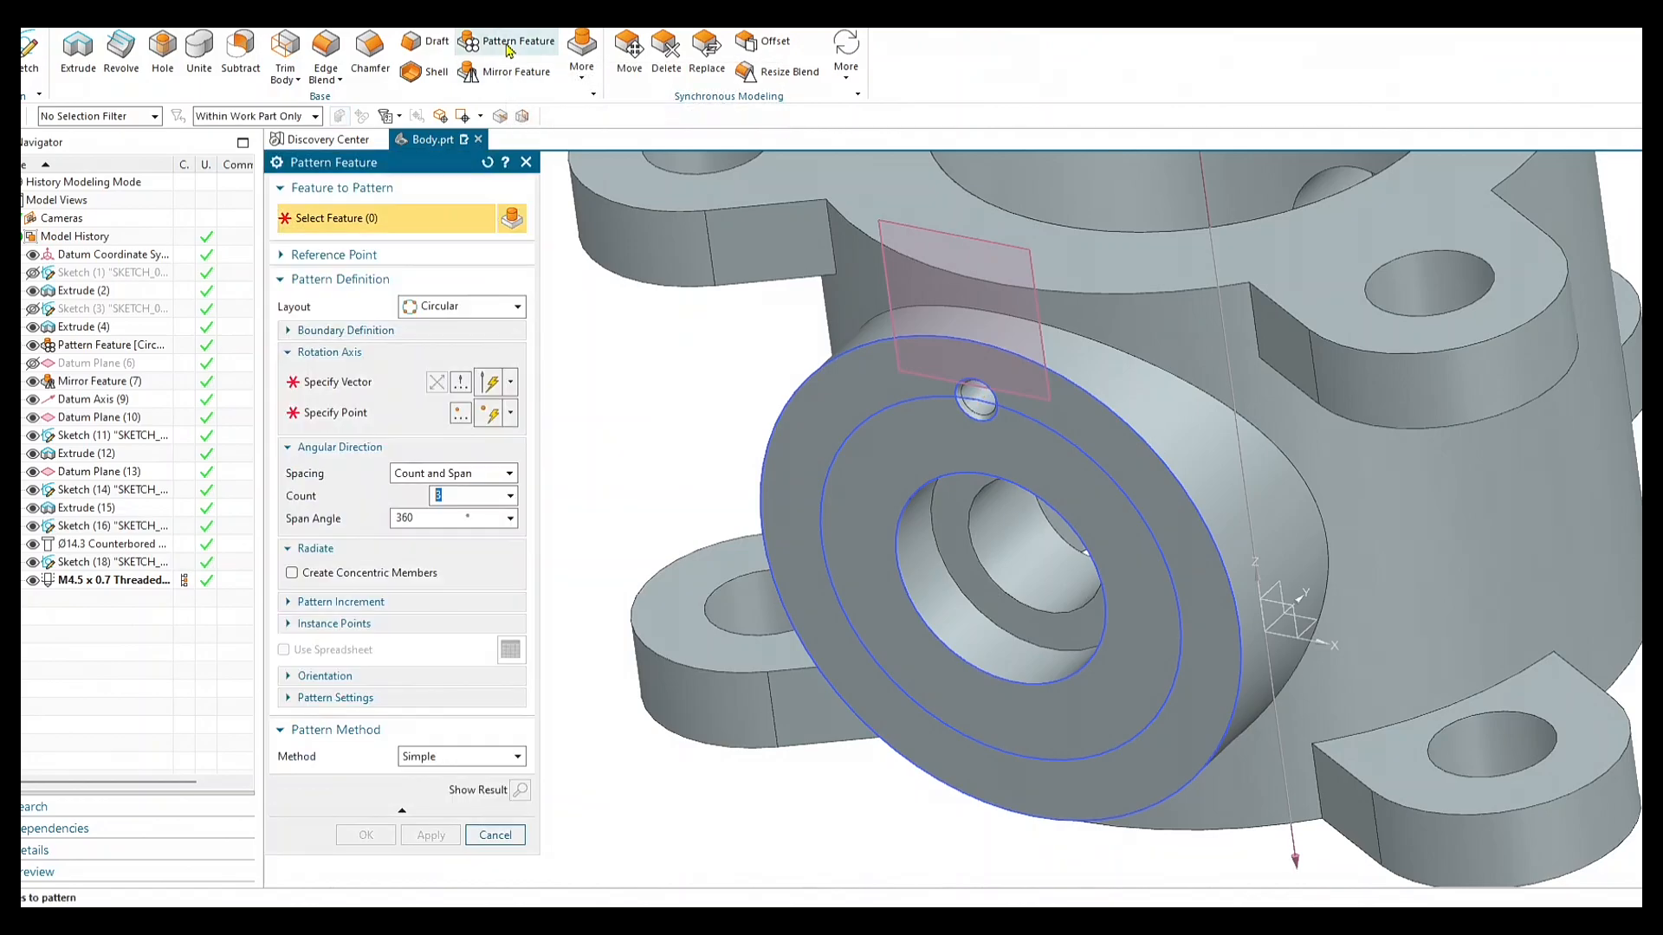
pyautogui.scroll(1, 972, 411)
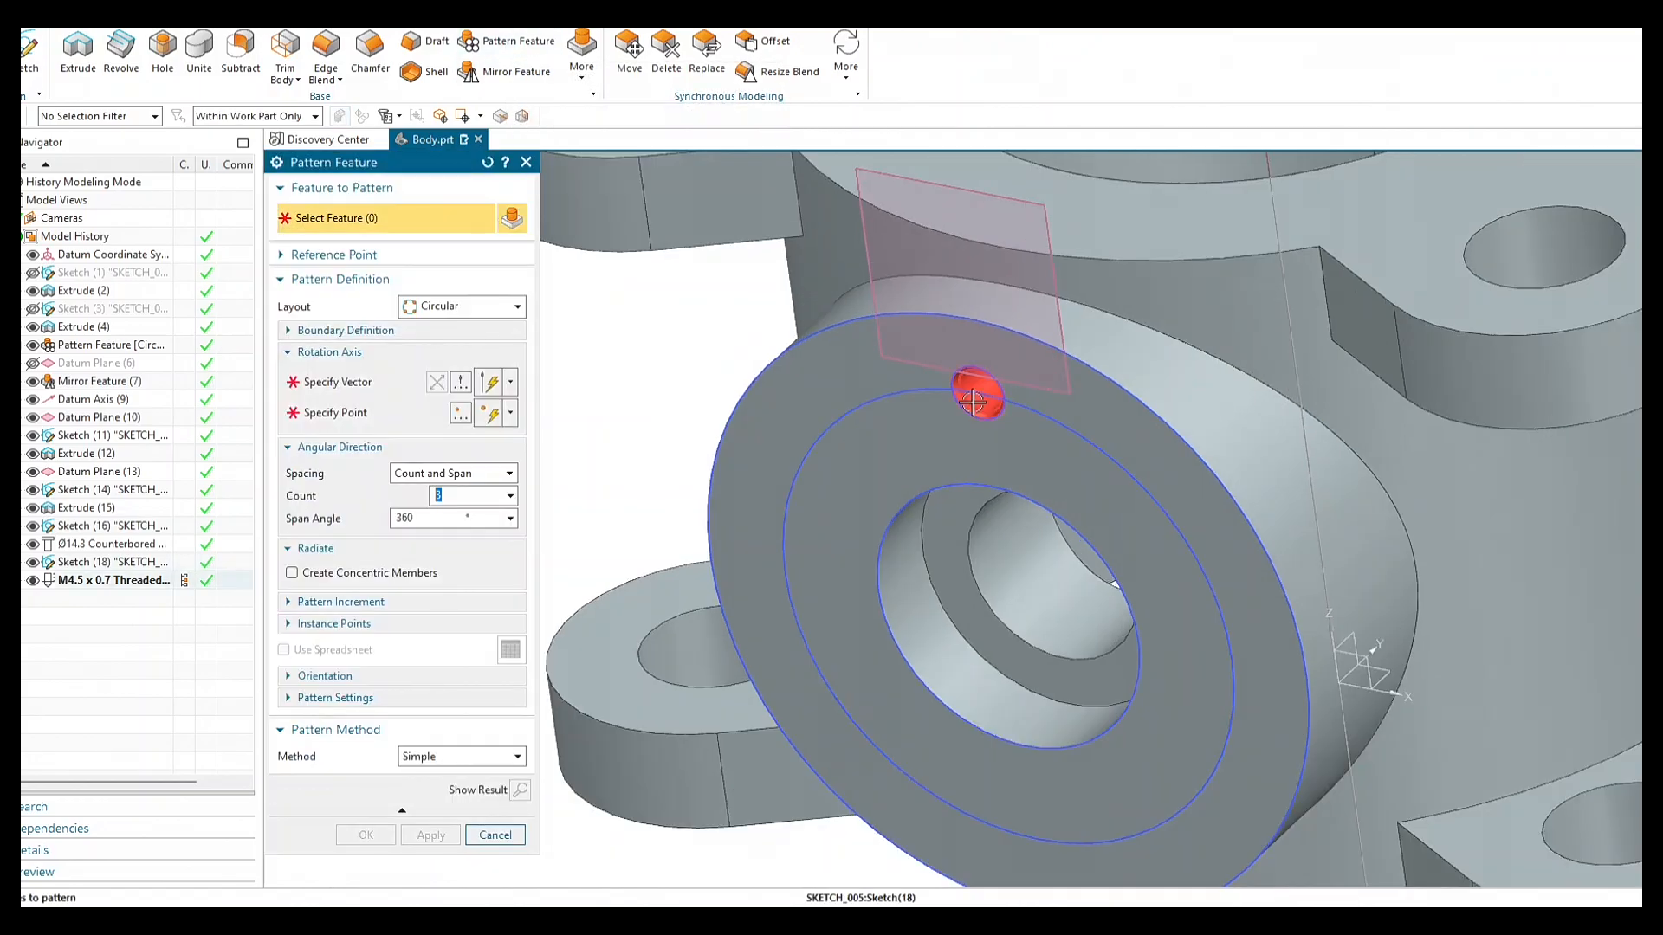
pyautogui.scroll(3, 992, 394)
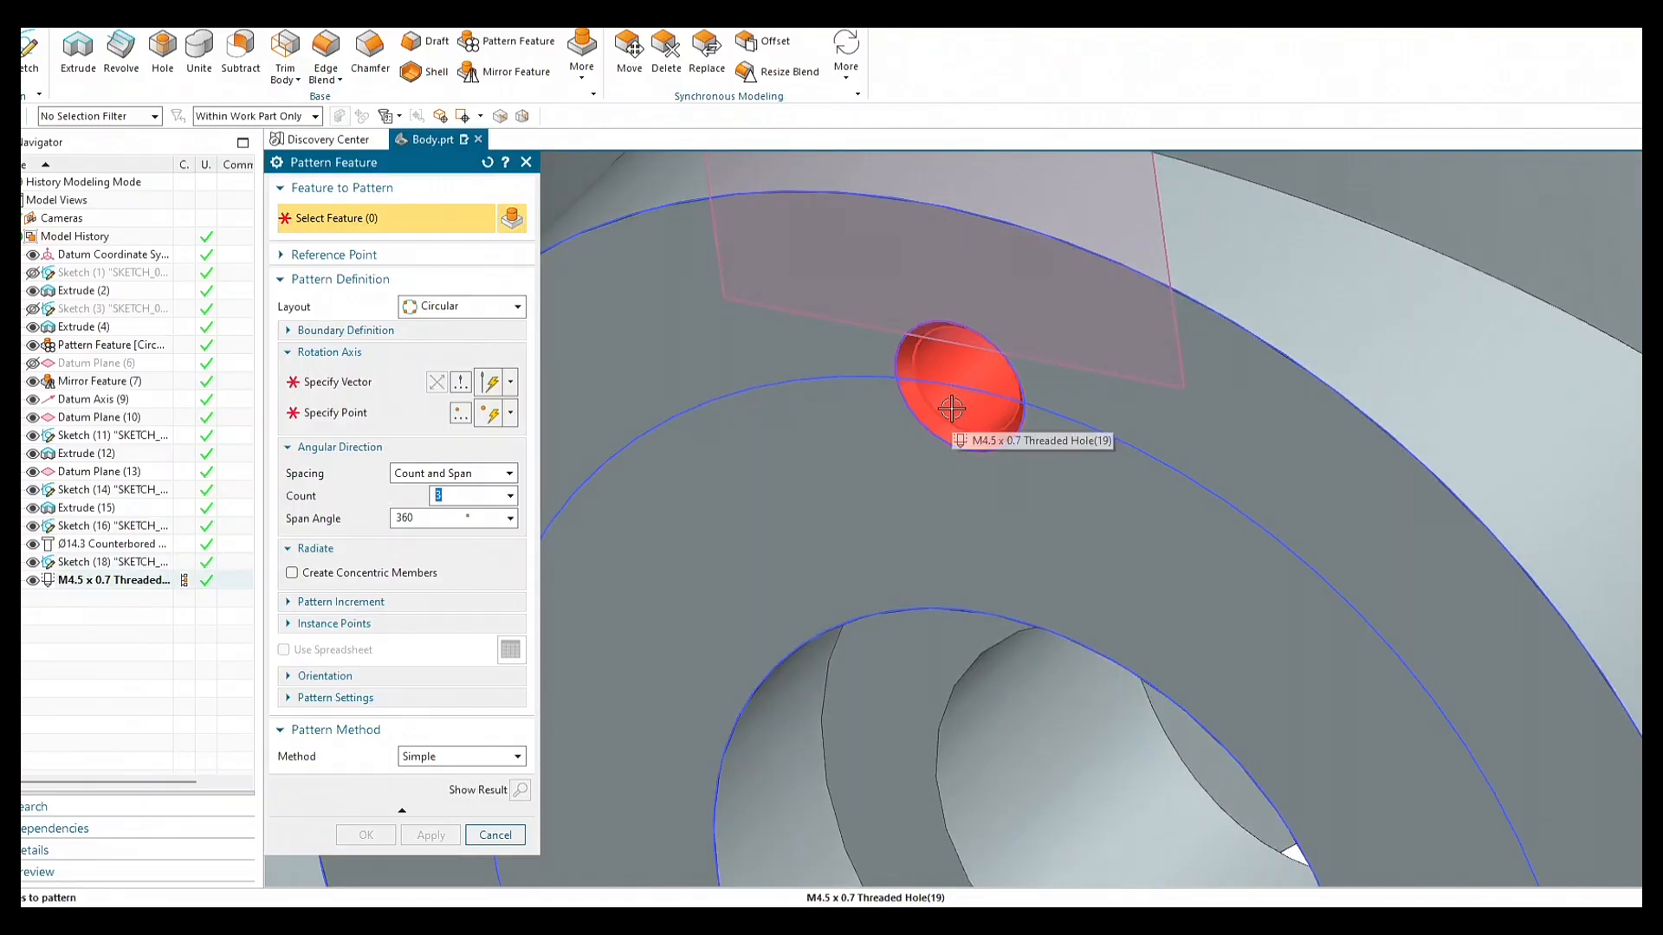
pyautogui.click(951, 408)
pyautogui.scroll(-5, 951, 408)
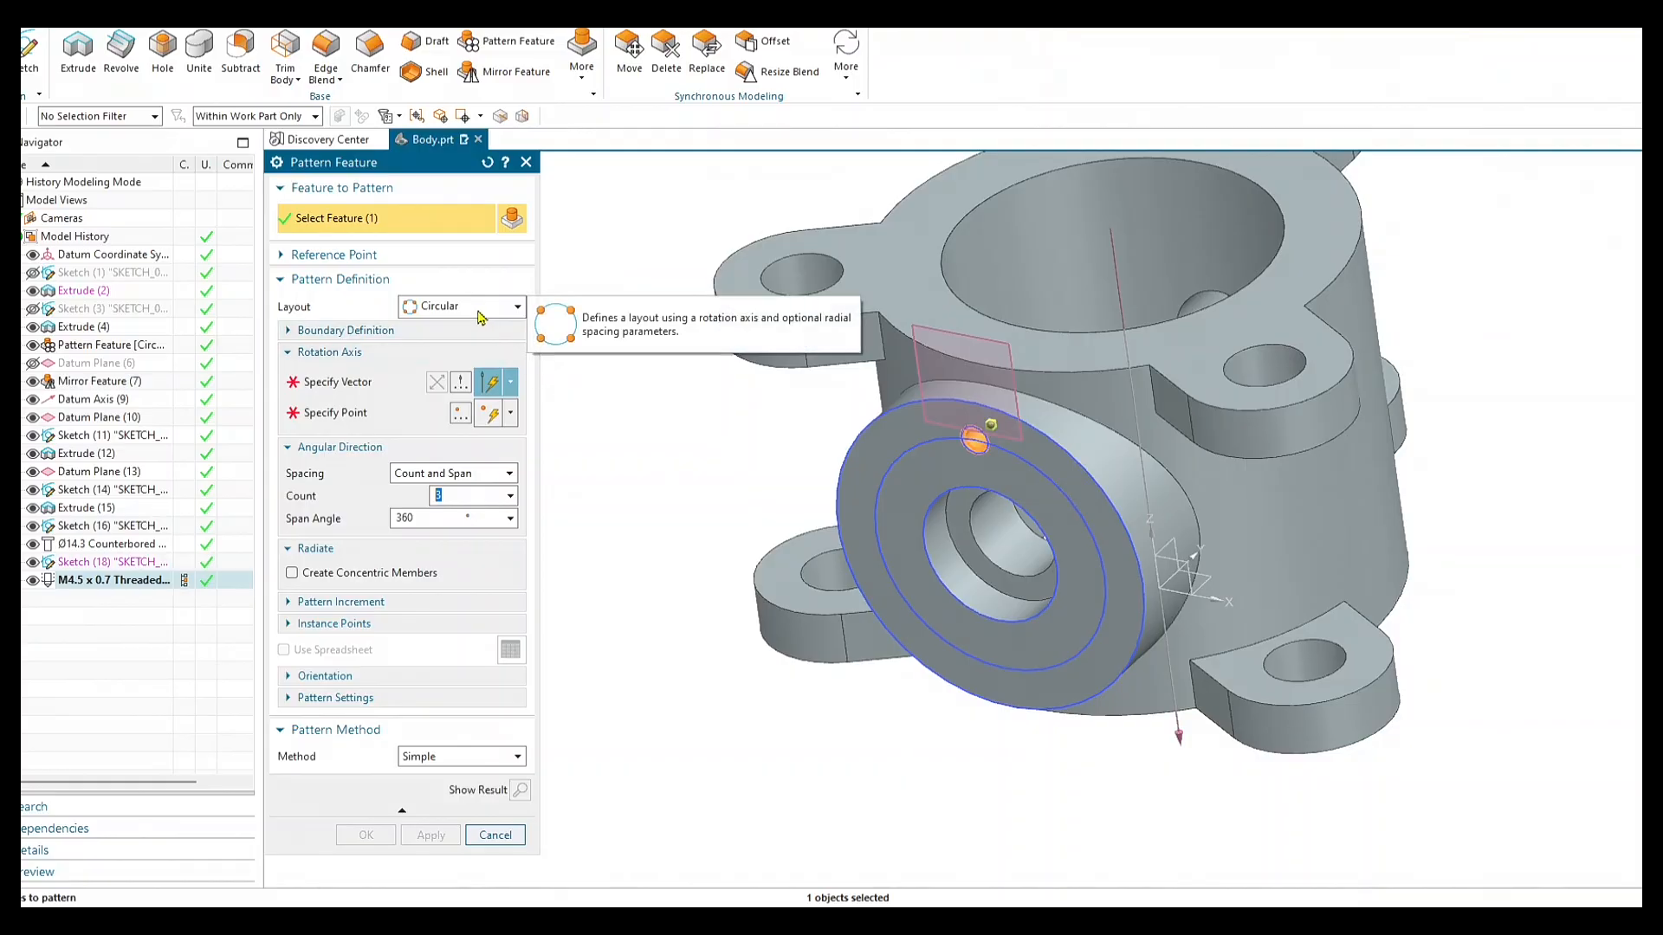
pyautogui.click(330, 389)
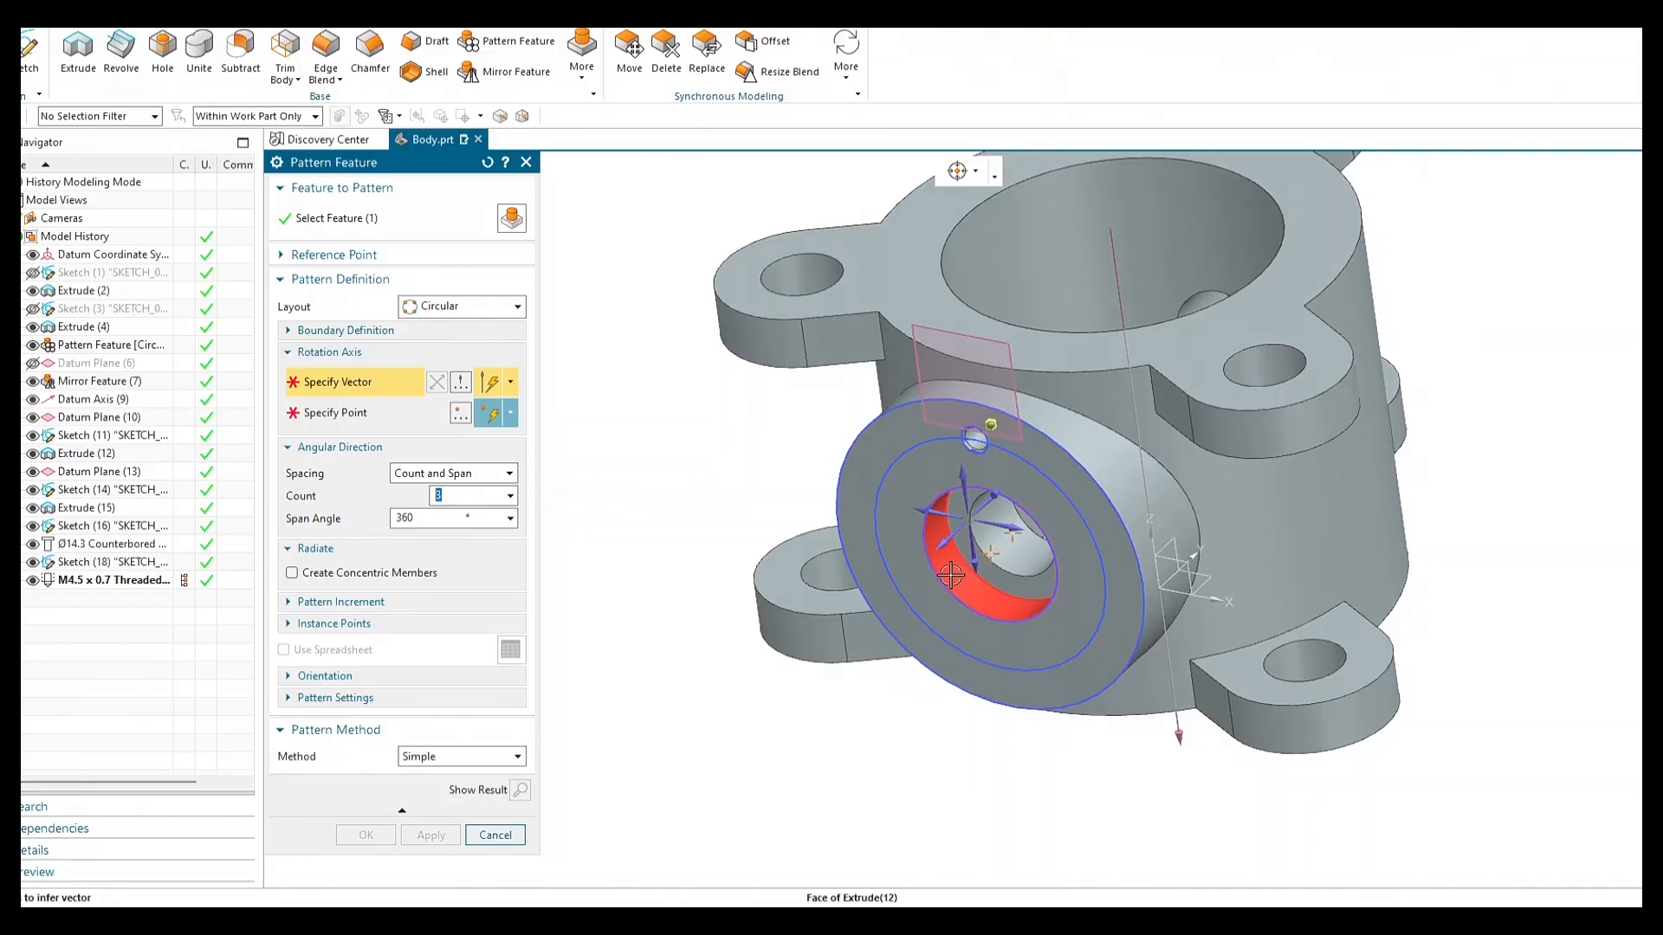
pyautogui.click(1139, 530)
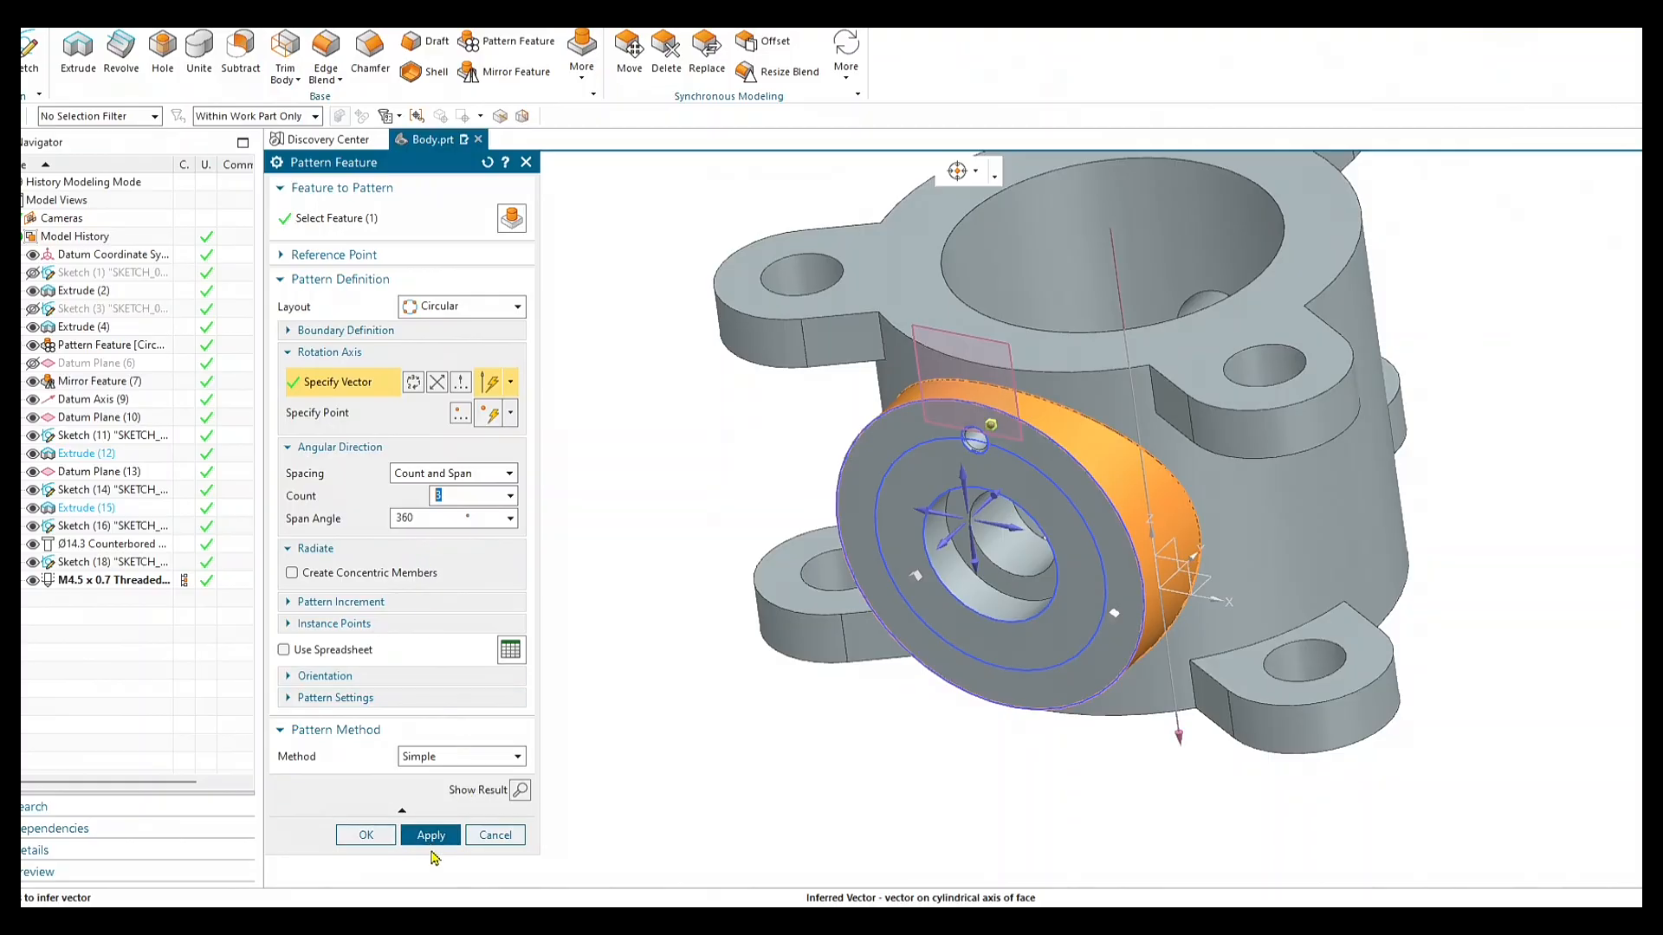
pyautogui.click(431, 835)
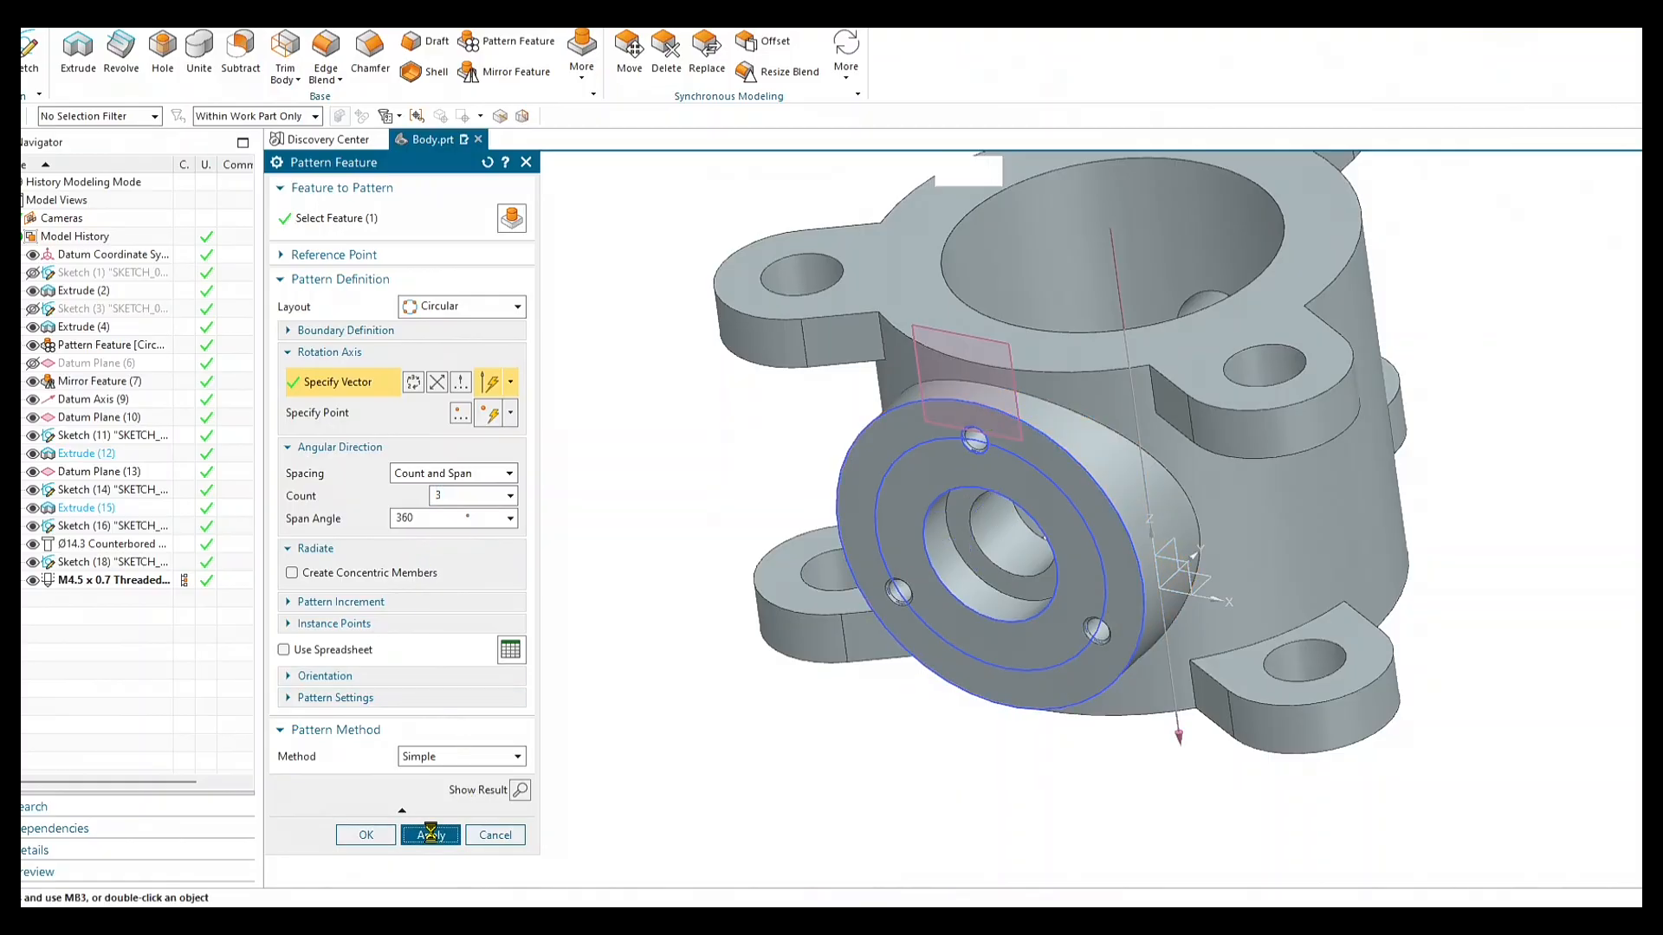
pyautogui.click(497, 835)
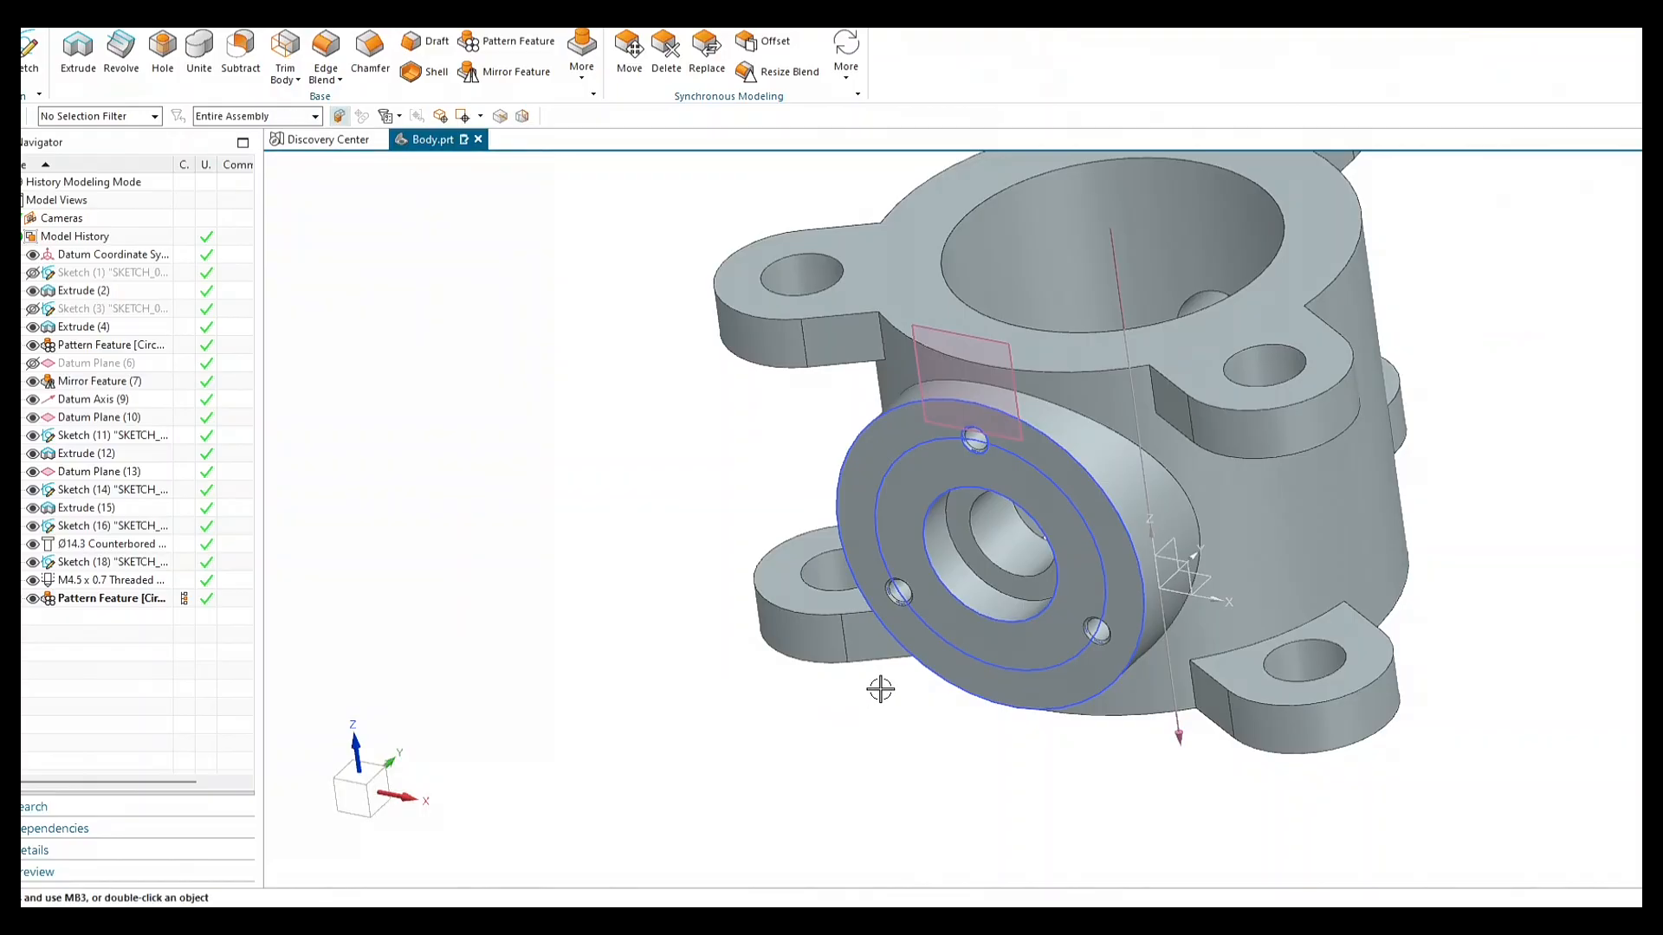
# Hide Datum Axis (9), Sketch (11), Datum Plane (13), Sketch (14) and Sketch (16).
pyautogui.scroll(2, 883, 690)
pyautogui.scroll(-3, 883, 690)
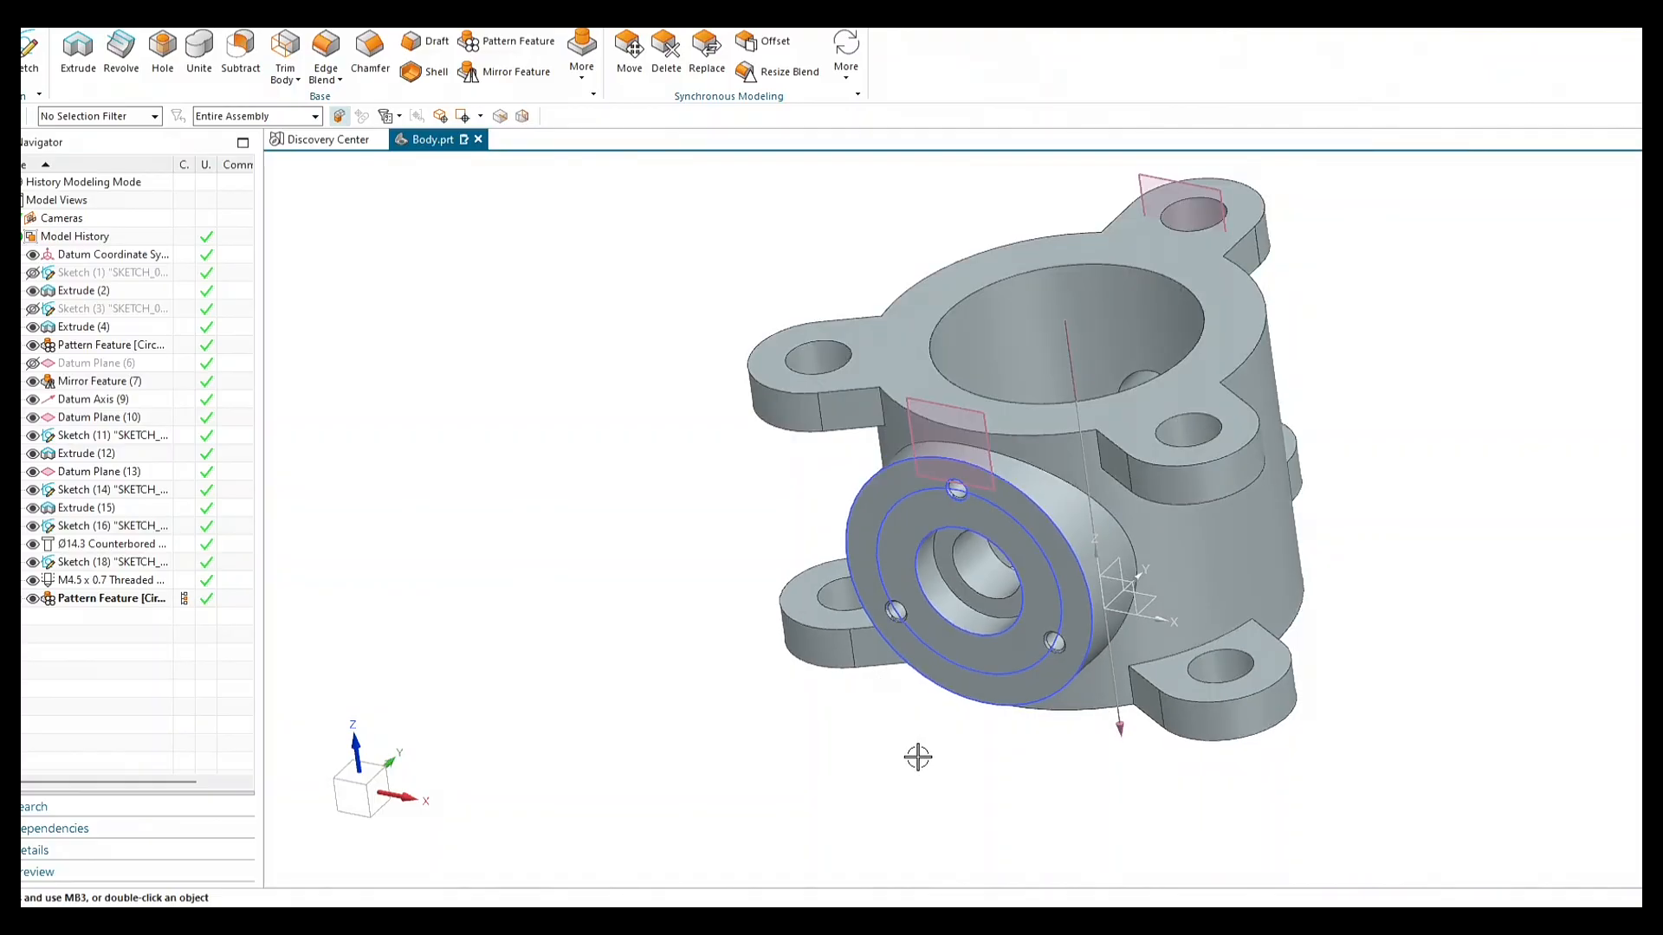
pyautogui.moveTo(917, 757)
pyautogui.mouseDown(button='middle')
pyautogui.moveTo(846, 739)
pyautogui.moveTo(924, 736)
pyautogui.moveTo(910, 742)
pyautogui.moveTo(925, 764)
pyautogui.moveTo(892, 757)
pyautogui.moveTo(902, 768)
pyautogui.moveTo(906, 750)
pyautogui.mouseUp(button='middle')
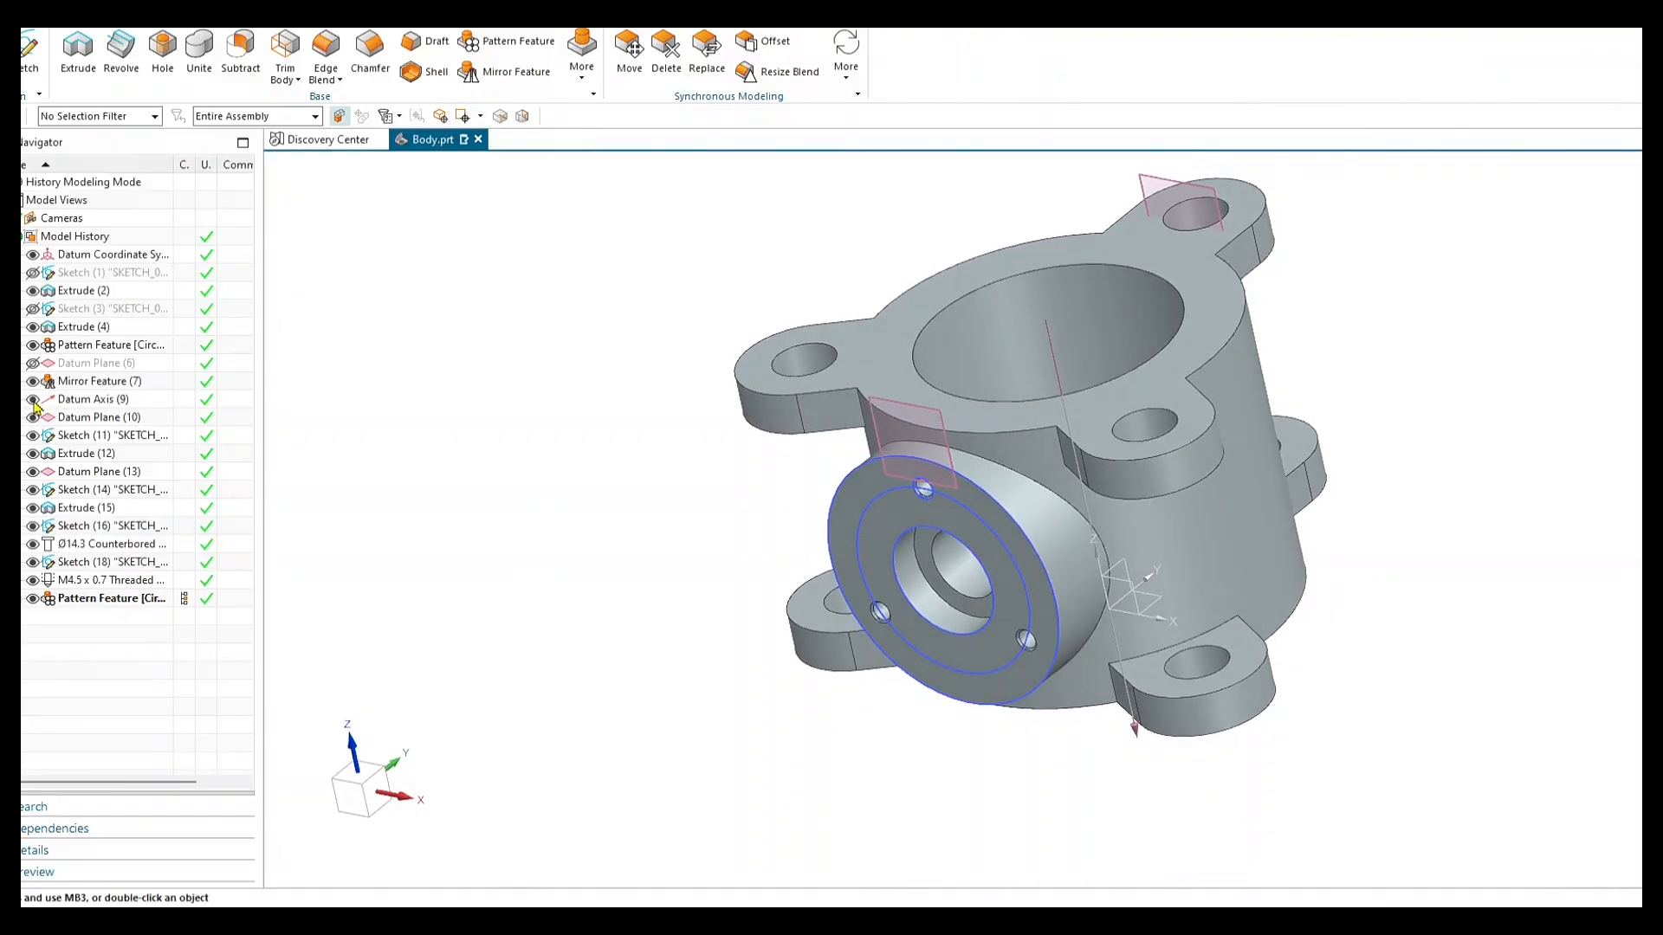
pyautogui.click(32, 401)
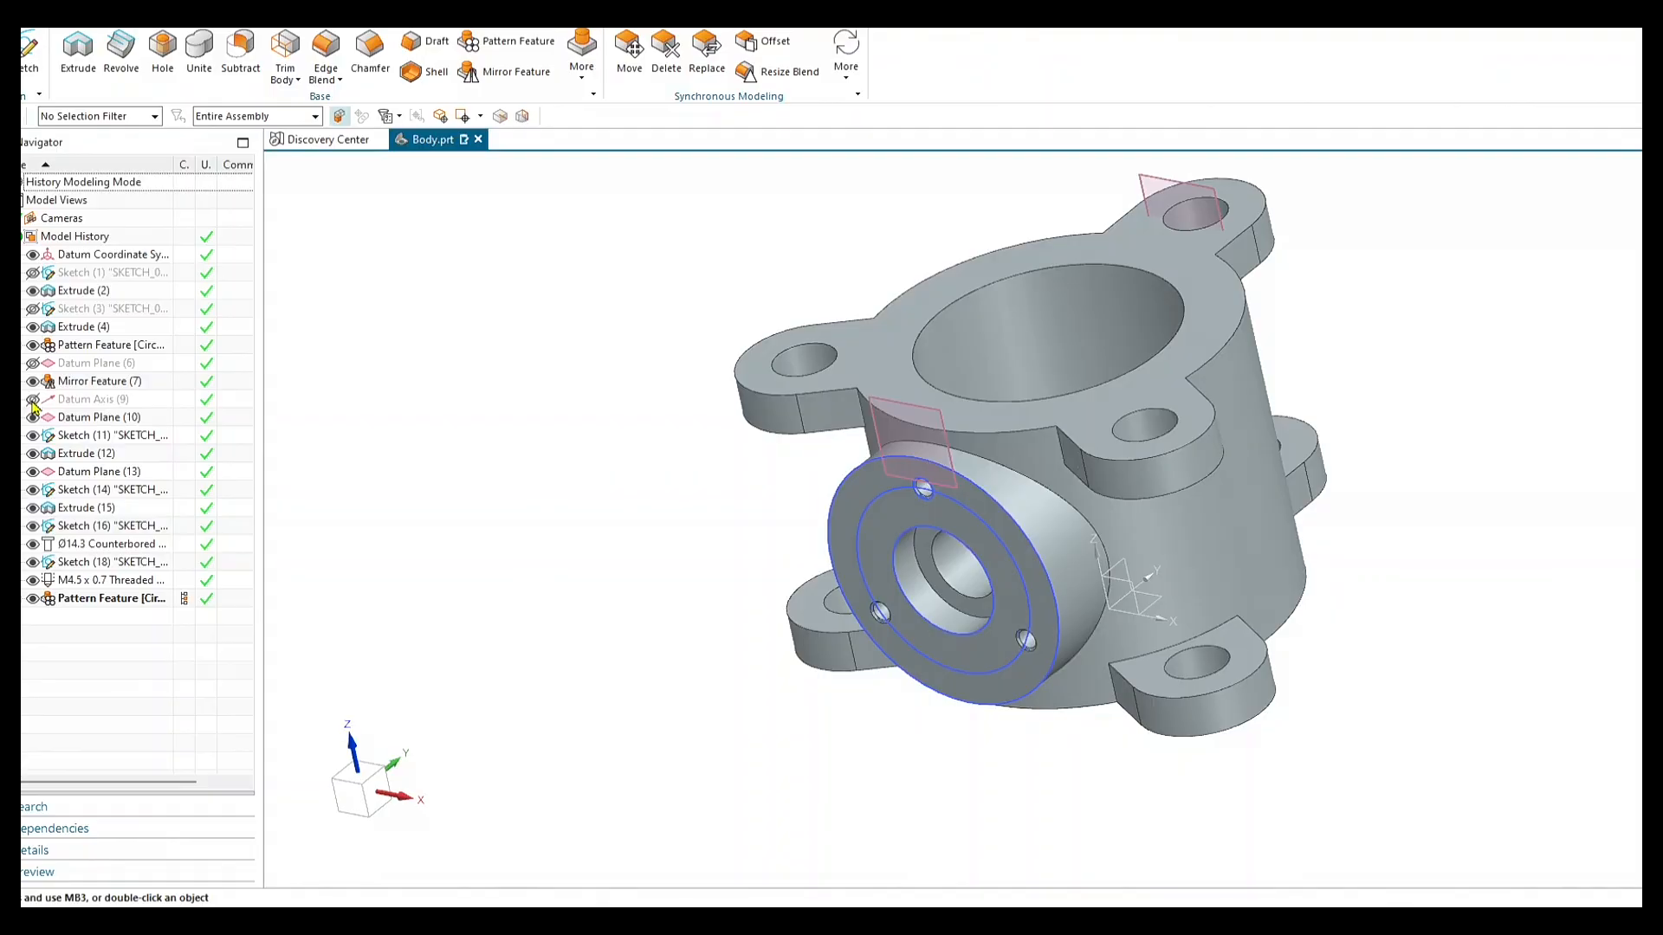
pyautogui.click(32, 436)
pyautogui.click(32, 472)
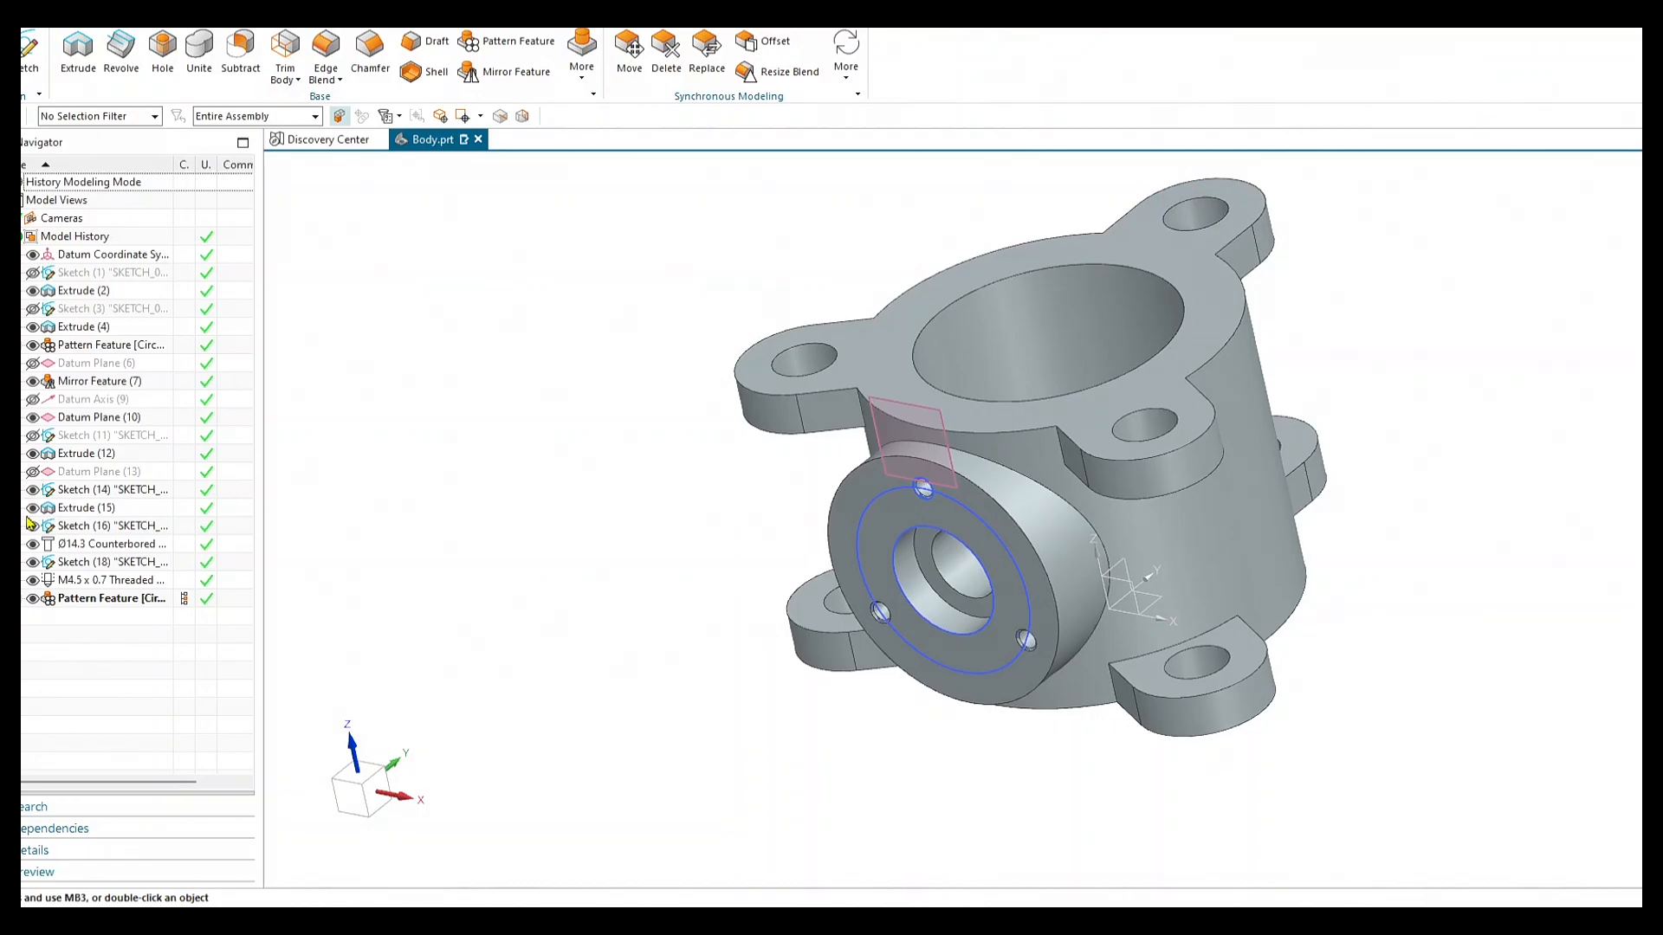
pyautogui.click(33, 490)
pyautogui.click(32, 527)
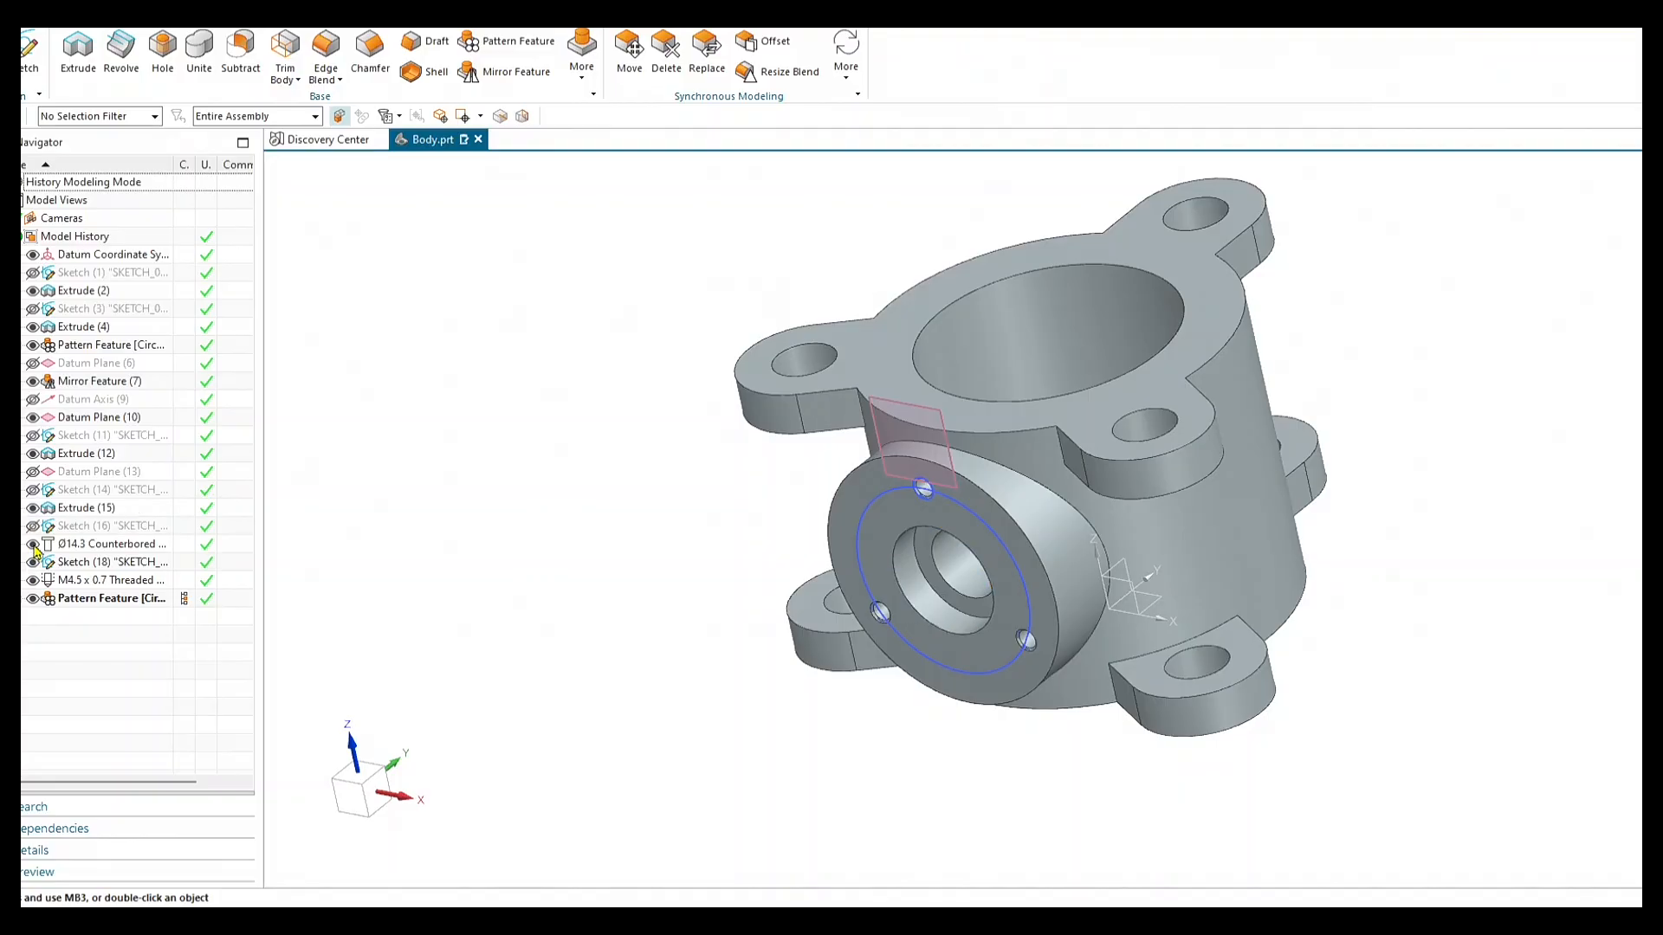
pyautogui.click(33, 545)
pyautogui.click(33, 545)
pyautogui.click(33, 545)
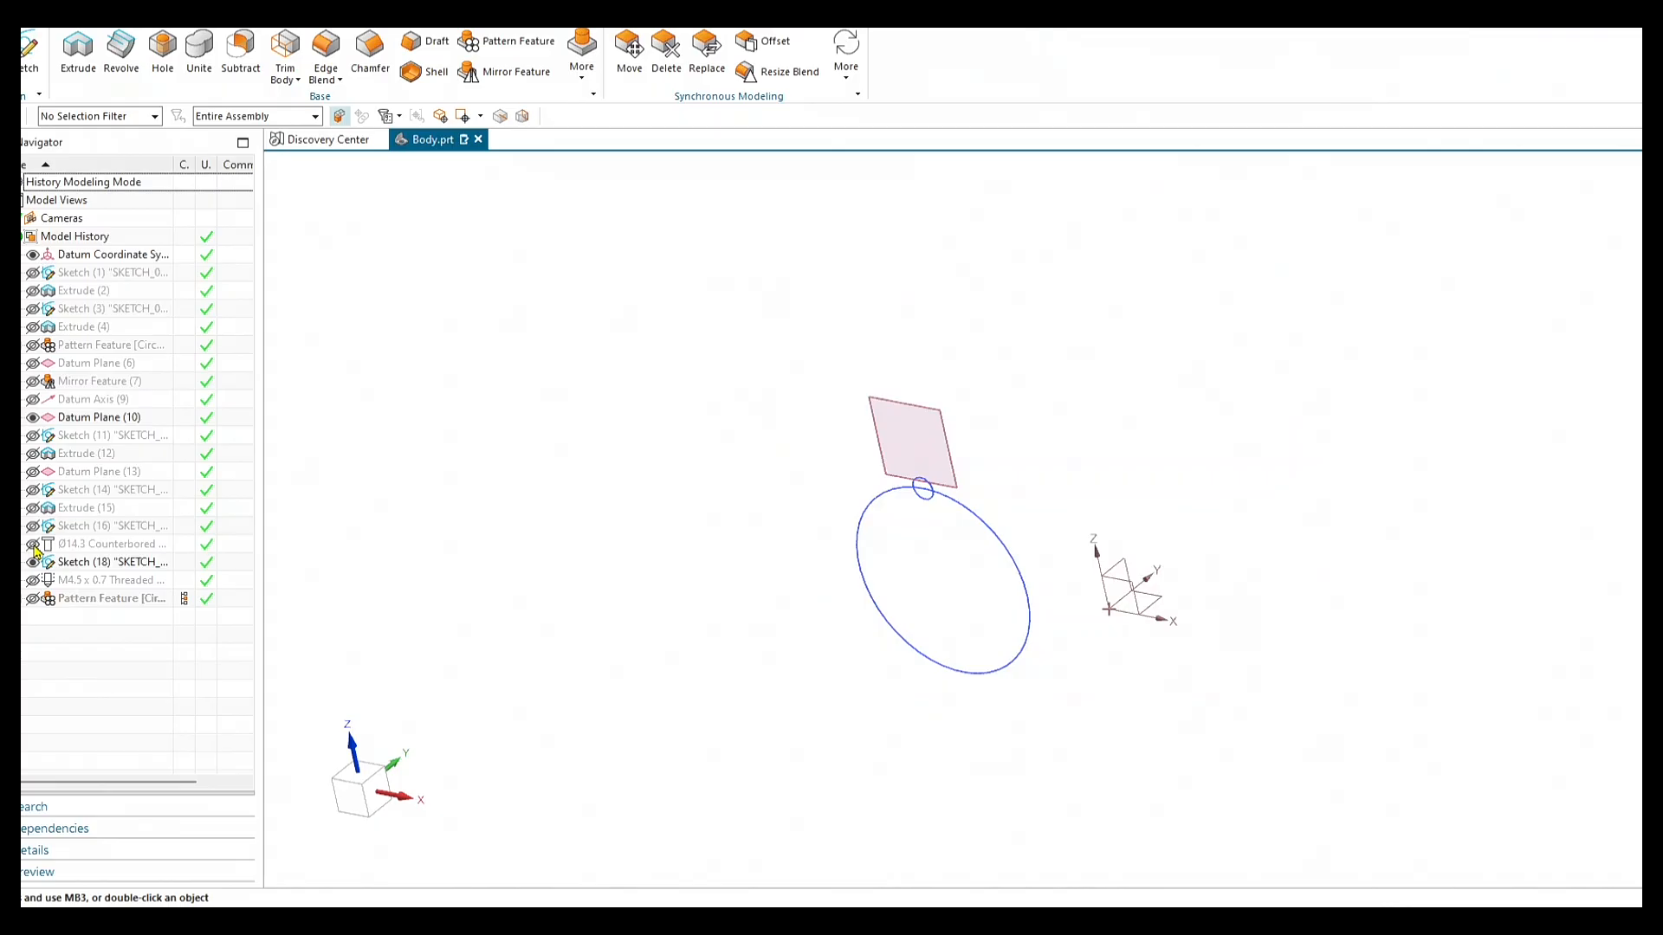
pyautogui.click(33, 545)
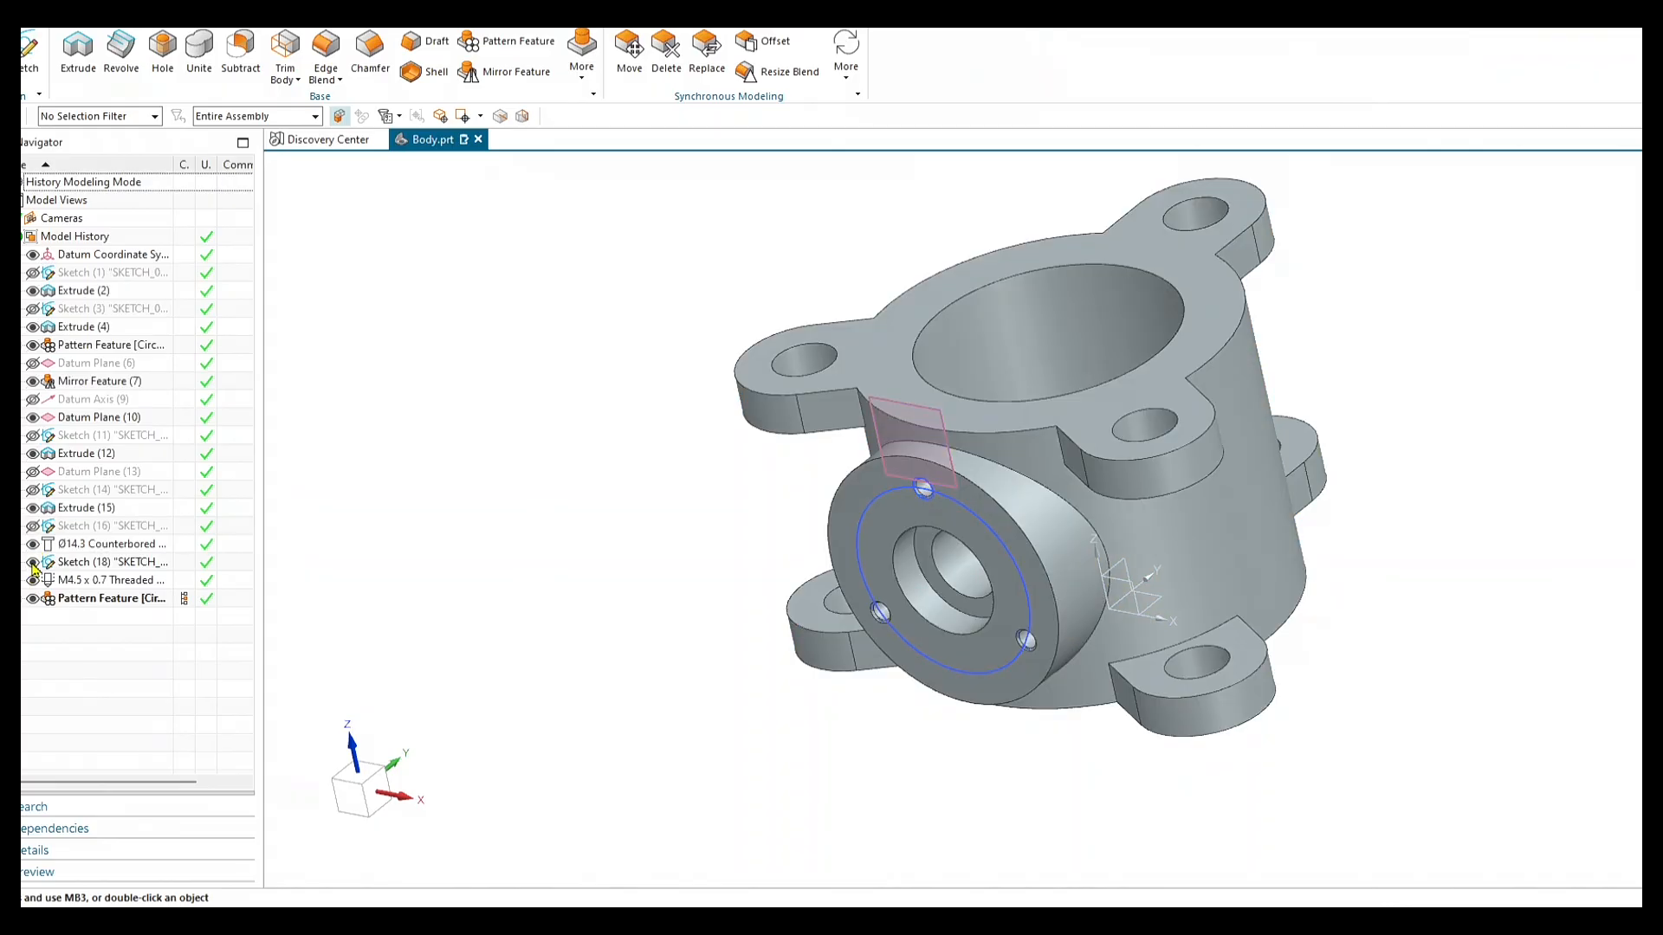
# Hide the bolt circle sketch, Sketch (18), and Datum Plane (10).
pyautogui.click(33, 563)
pyautogui.click(33, 418)
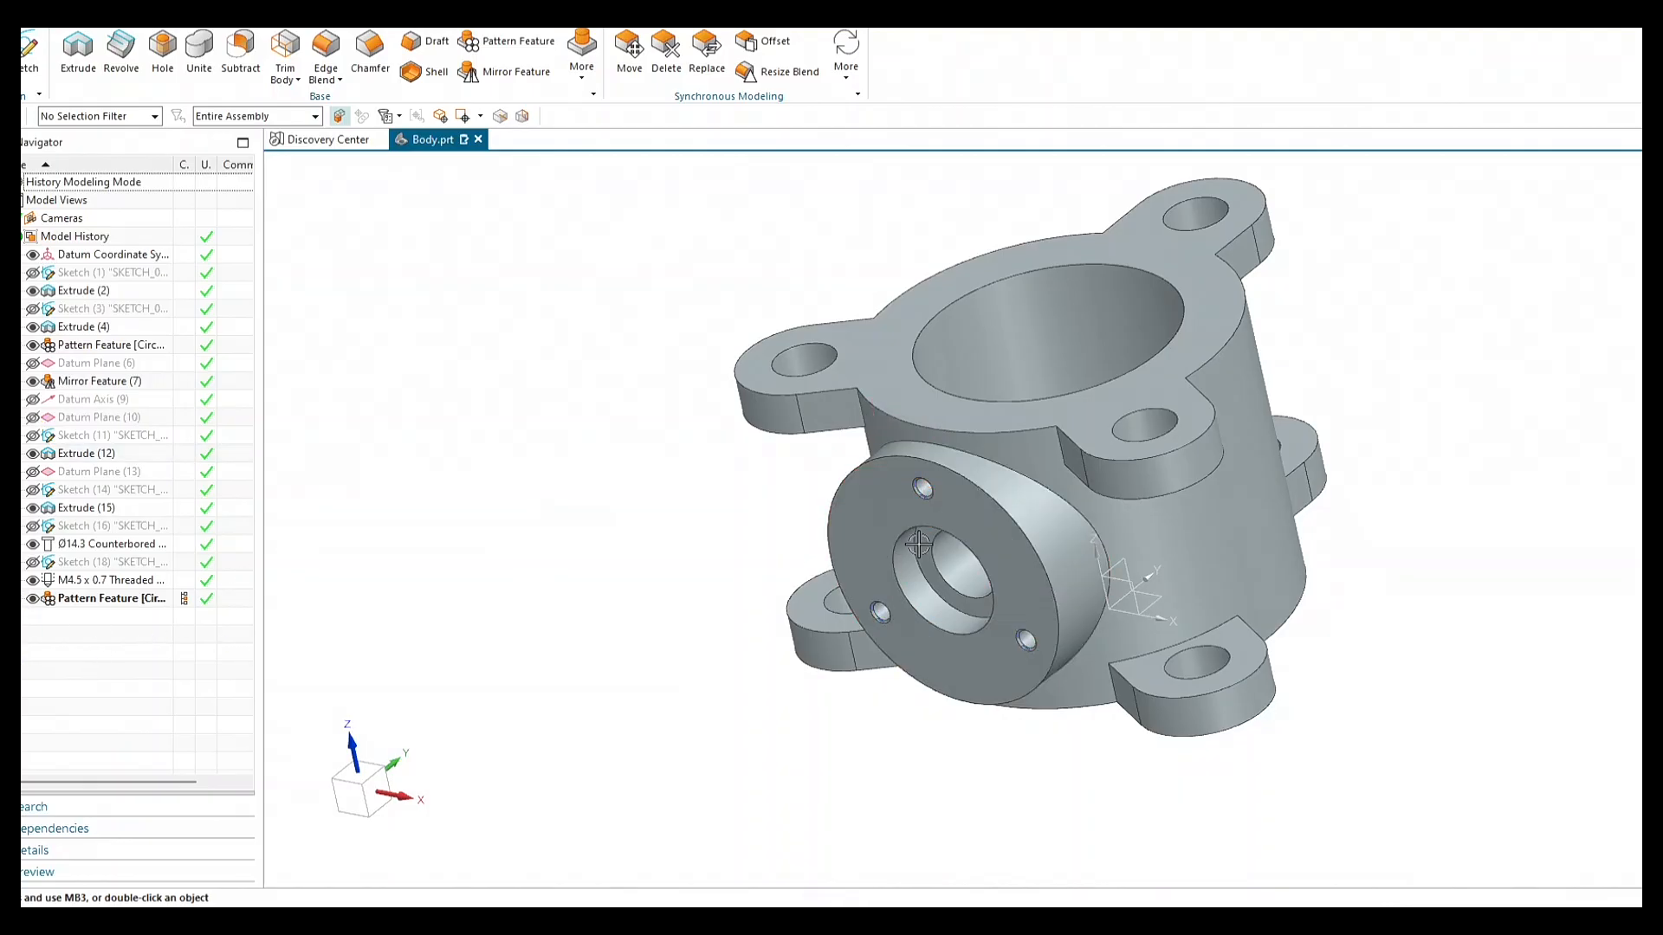
pyautogui.scroll(3, 922, 501)
pyautogui.scroll(-3, 920, 502)
pyautogui.scroll(3, 963, 598)
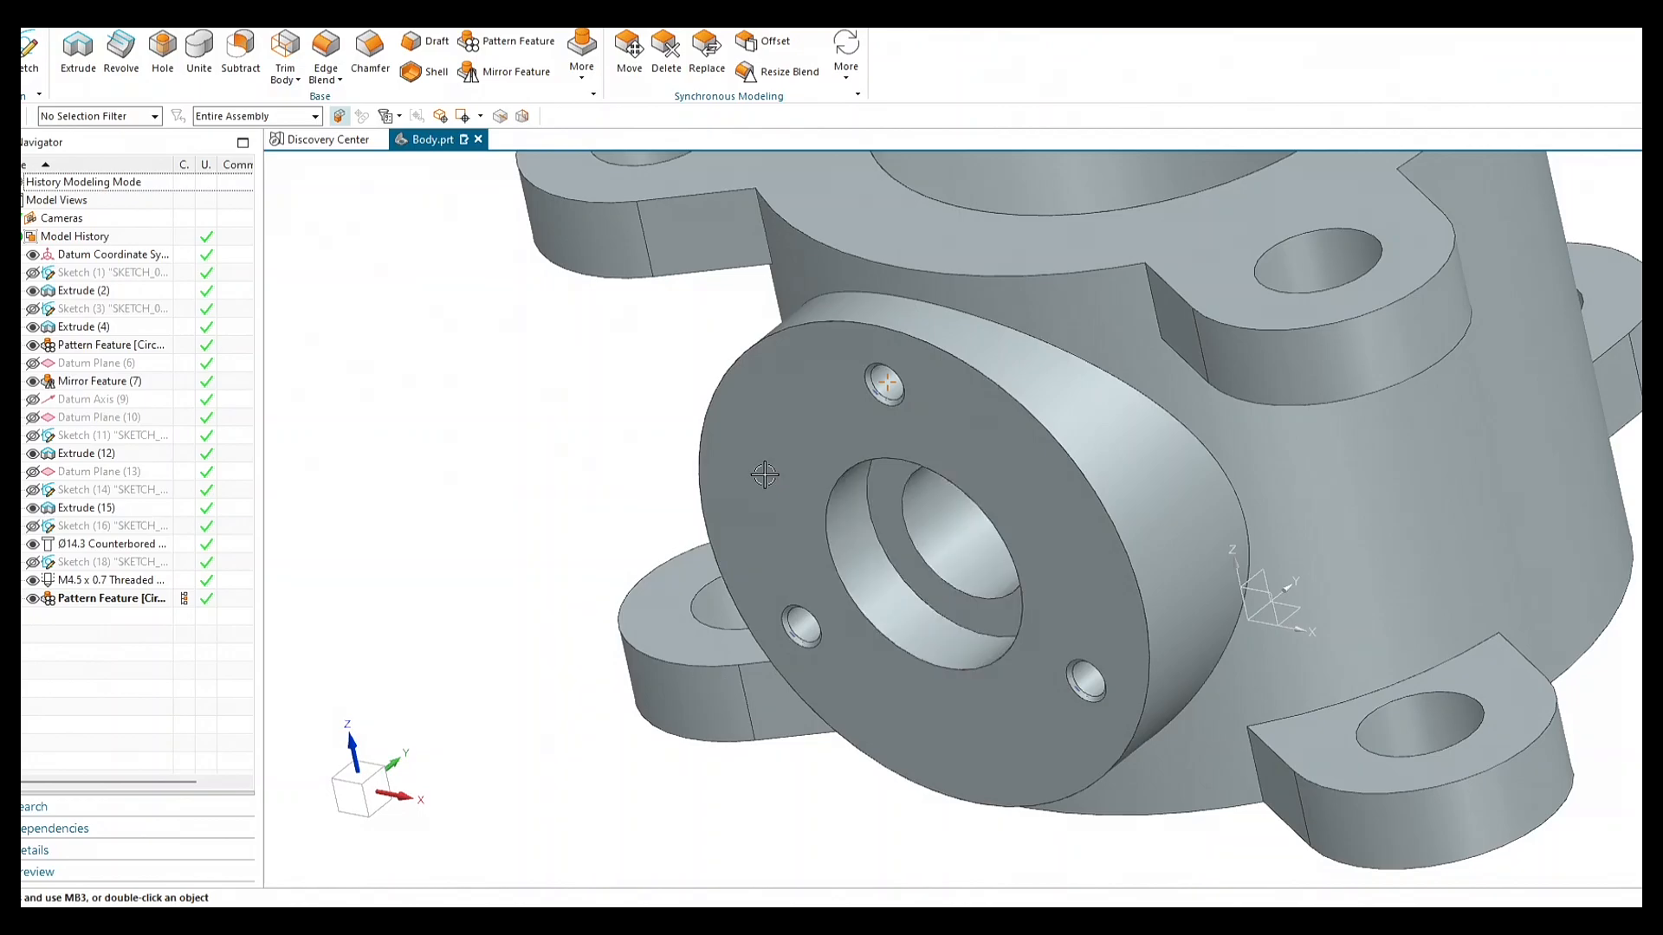
pyautogui.scroll(-3, 479, 445)
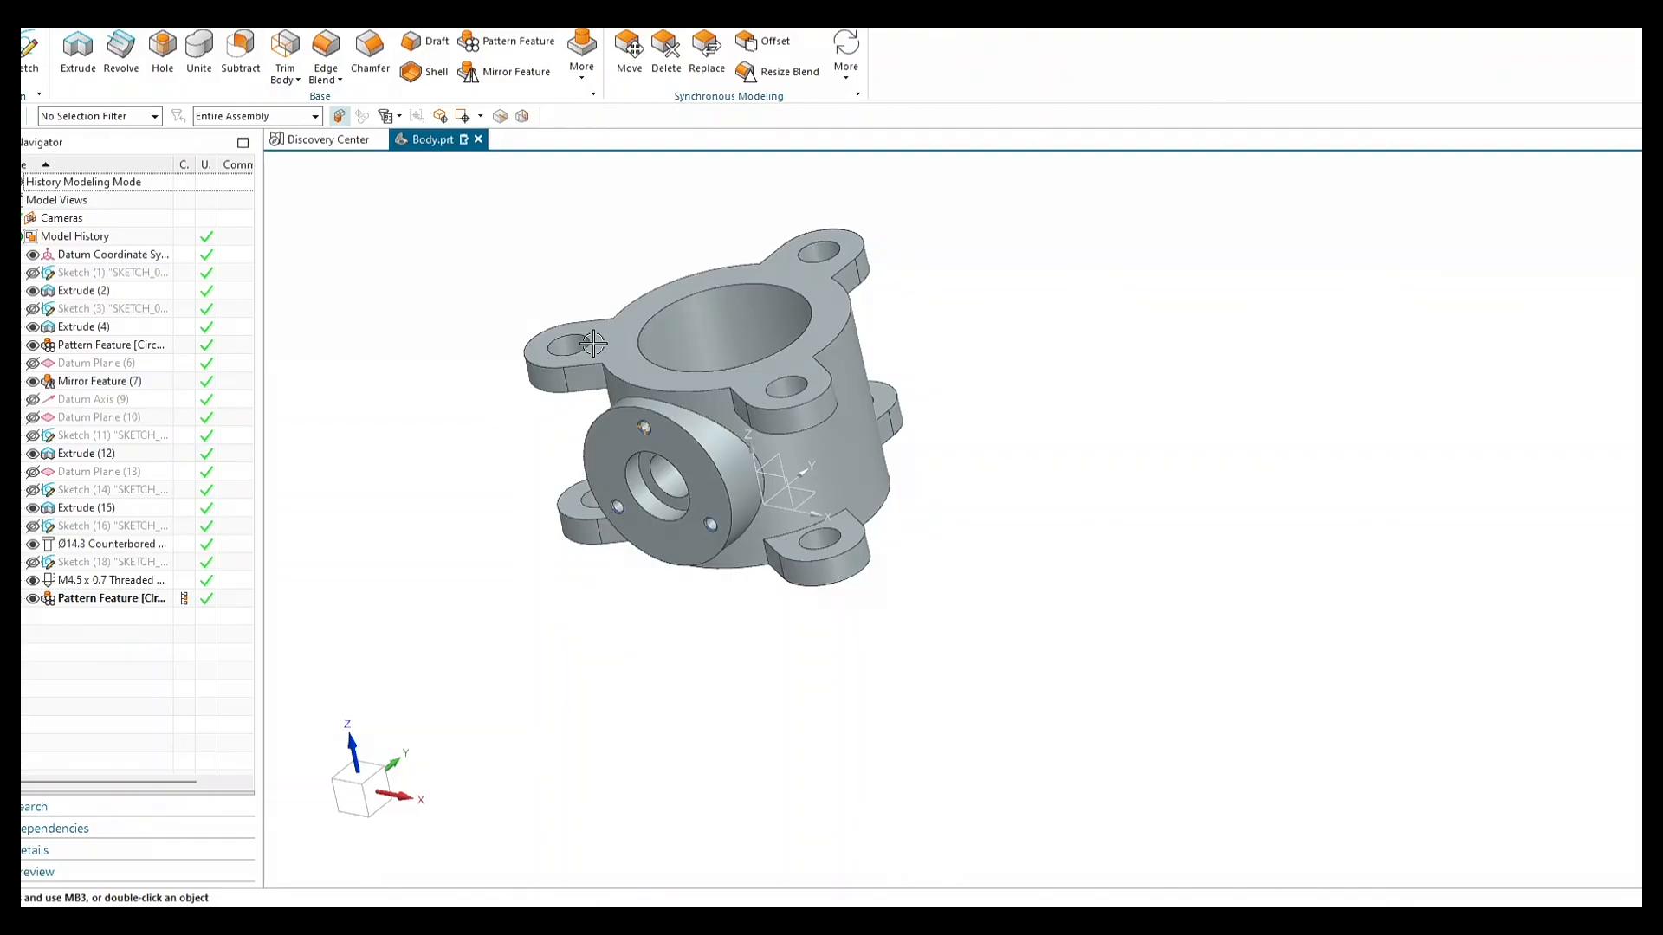
# Start a symbolic thread and try the flange's three small holes one after another as its cylindrical face.
pyautogui.click(586, 75)
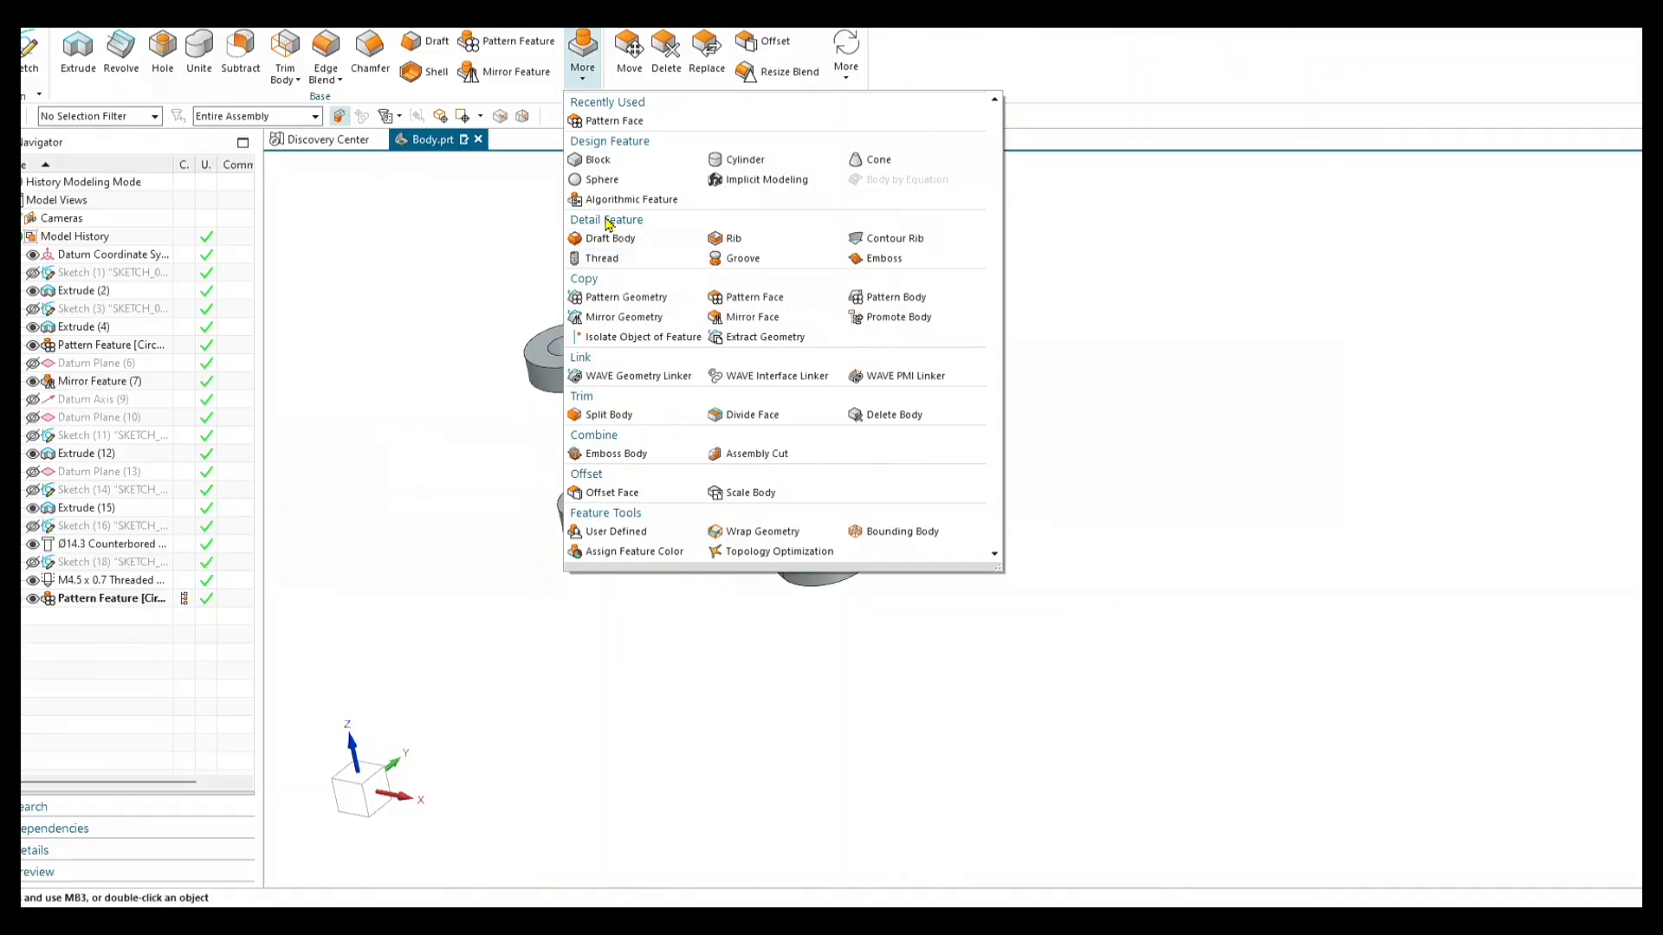
pyautogui.click(599, 258)
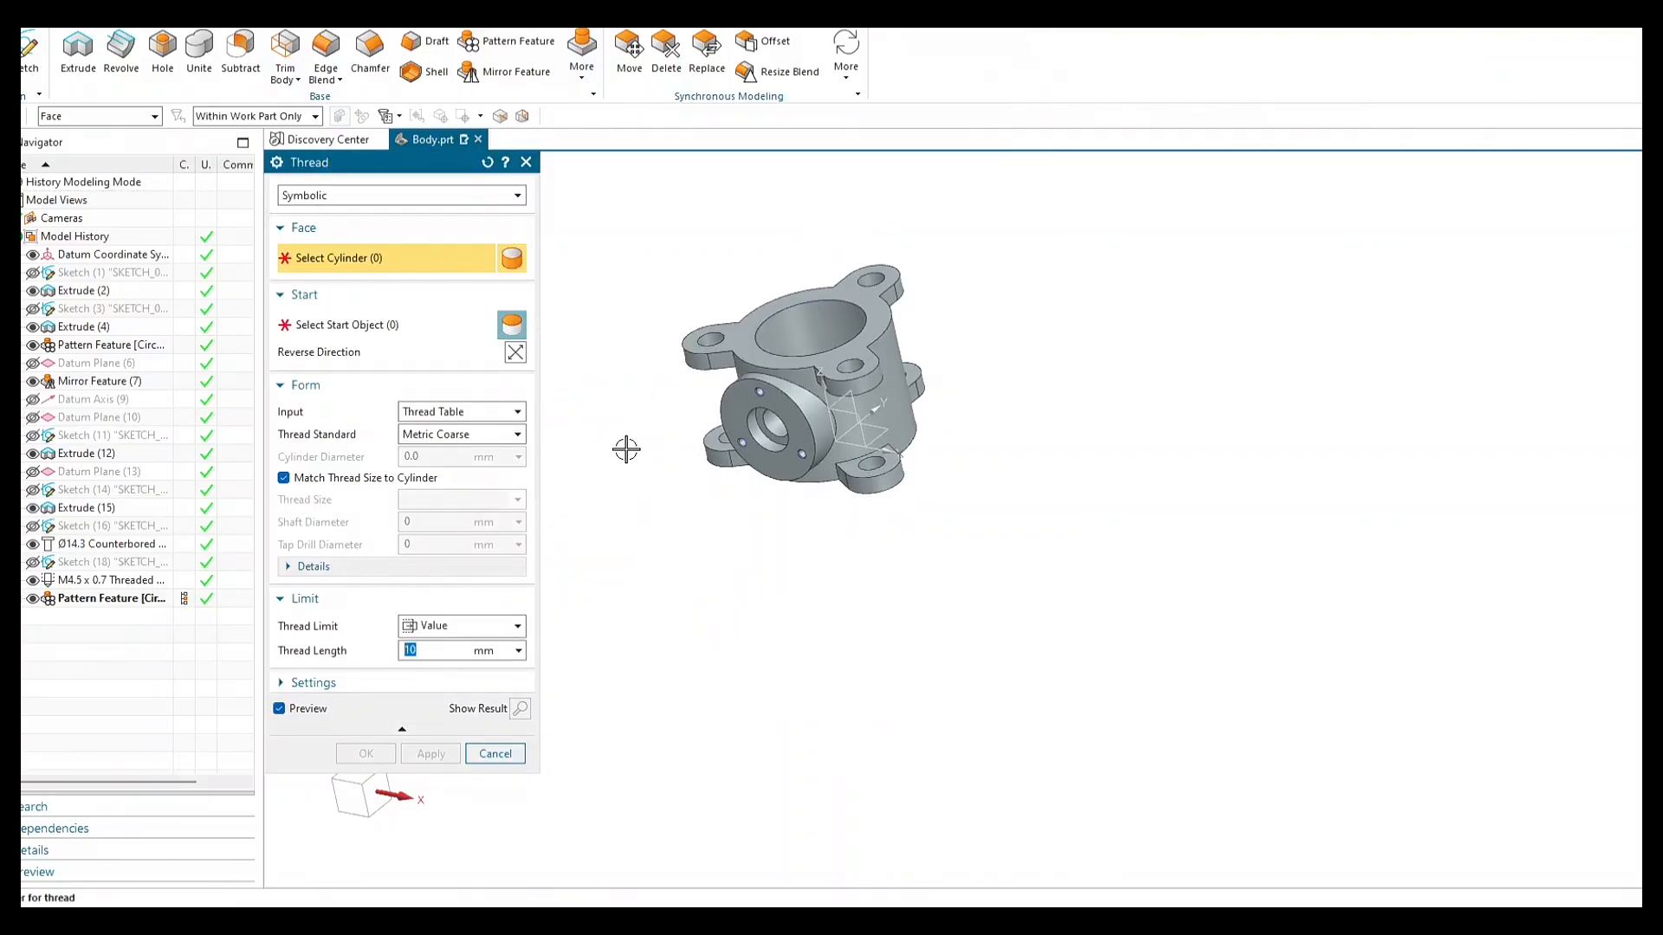
pyautogui.scroll(5, 743, 419)
pyautogui.scroll(4, 973, 282)
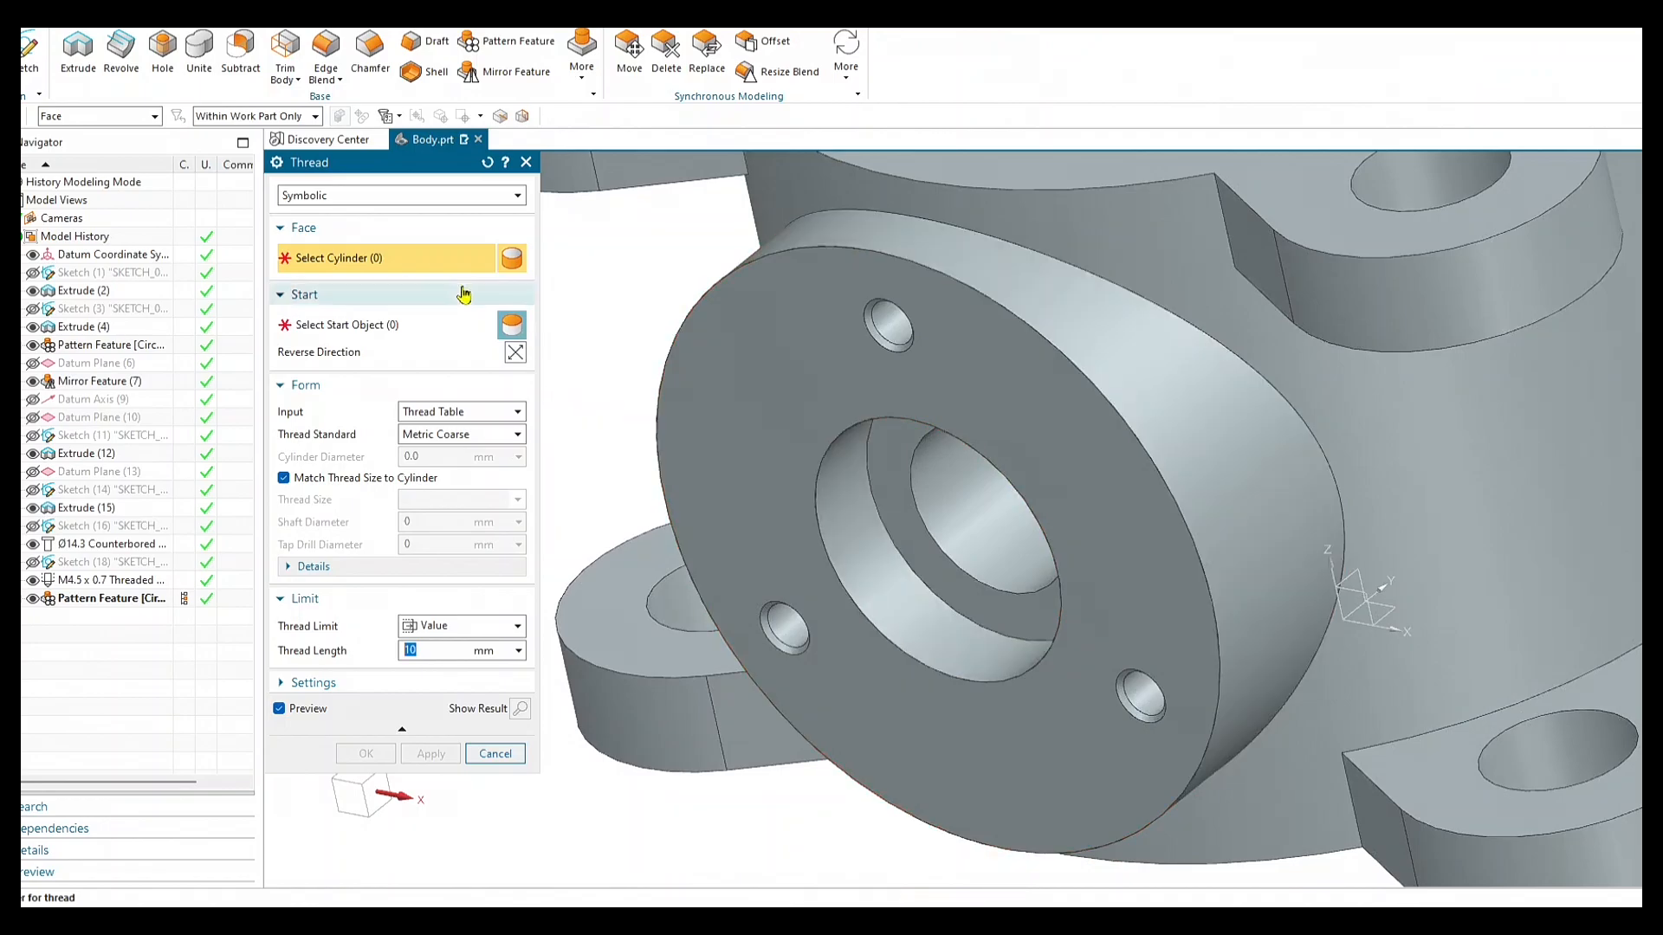
pyautogui.click(382, 199)
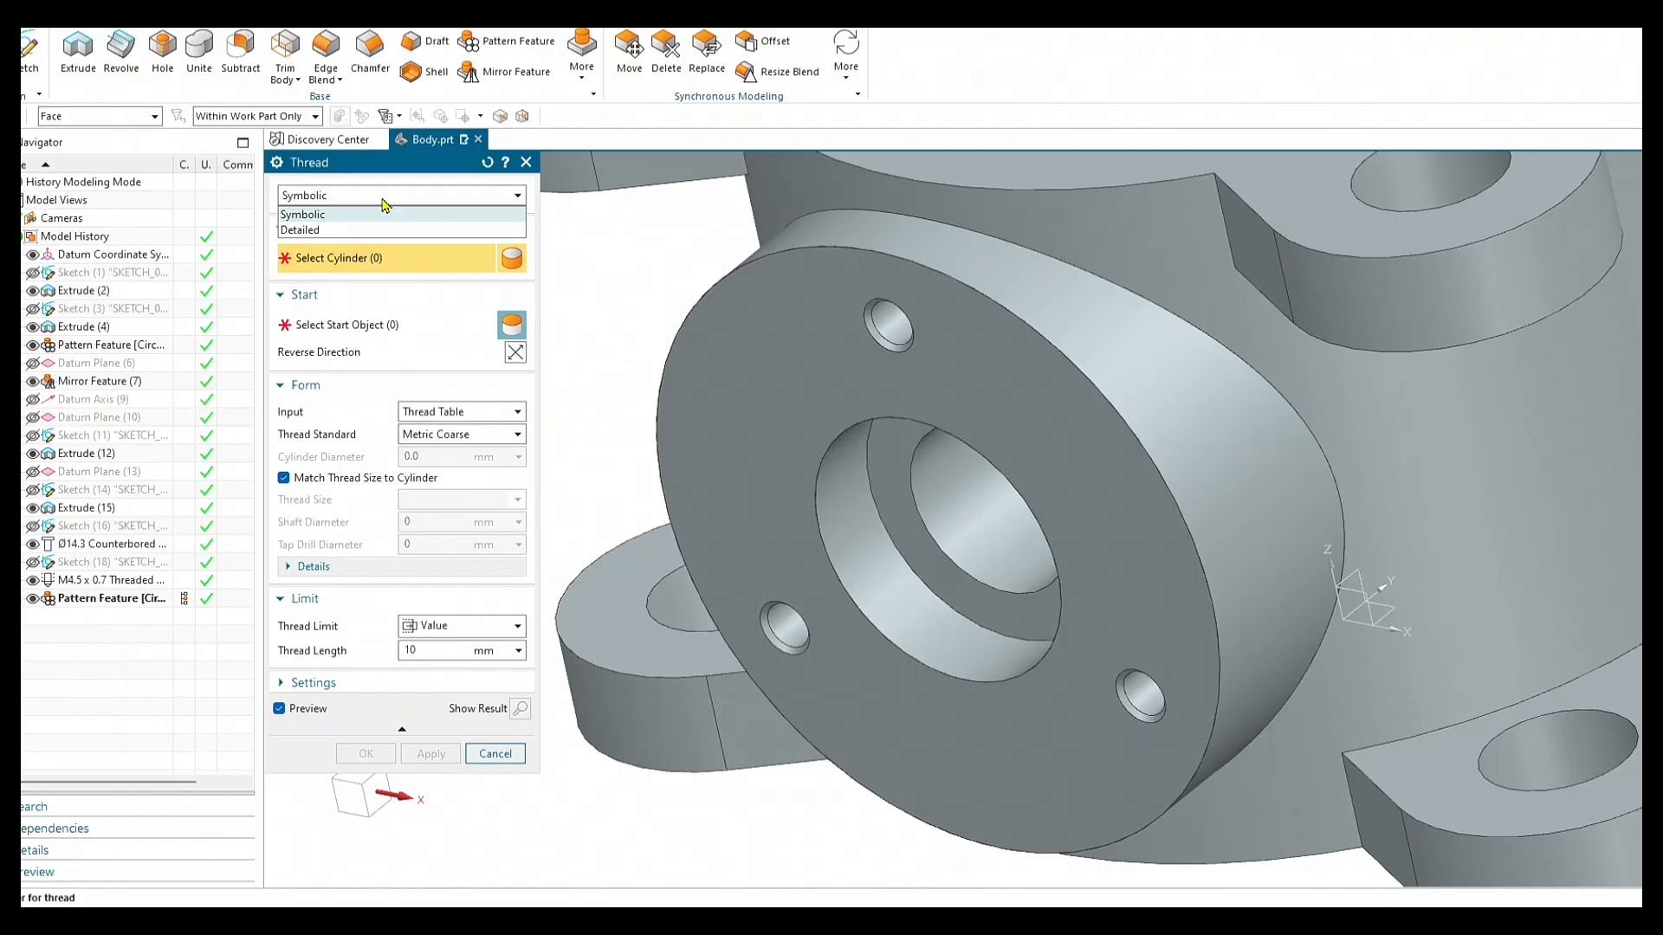
pyautogui.click(383, 202)
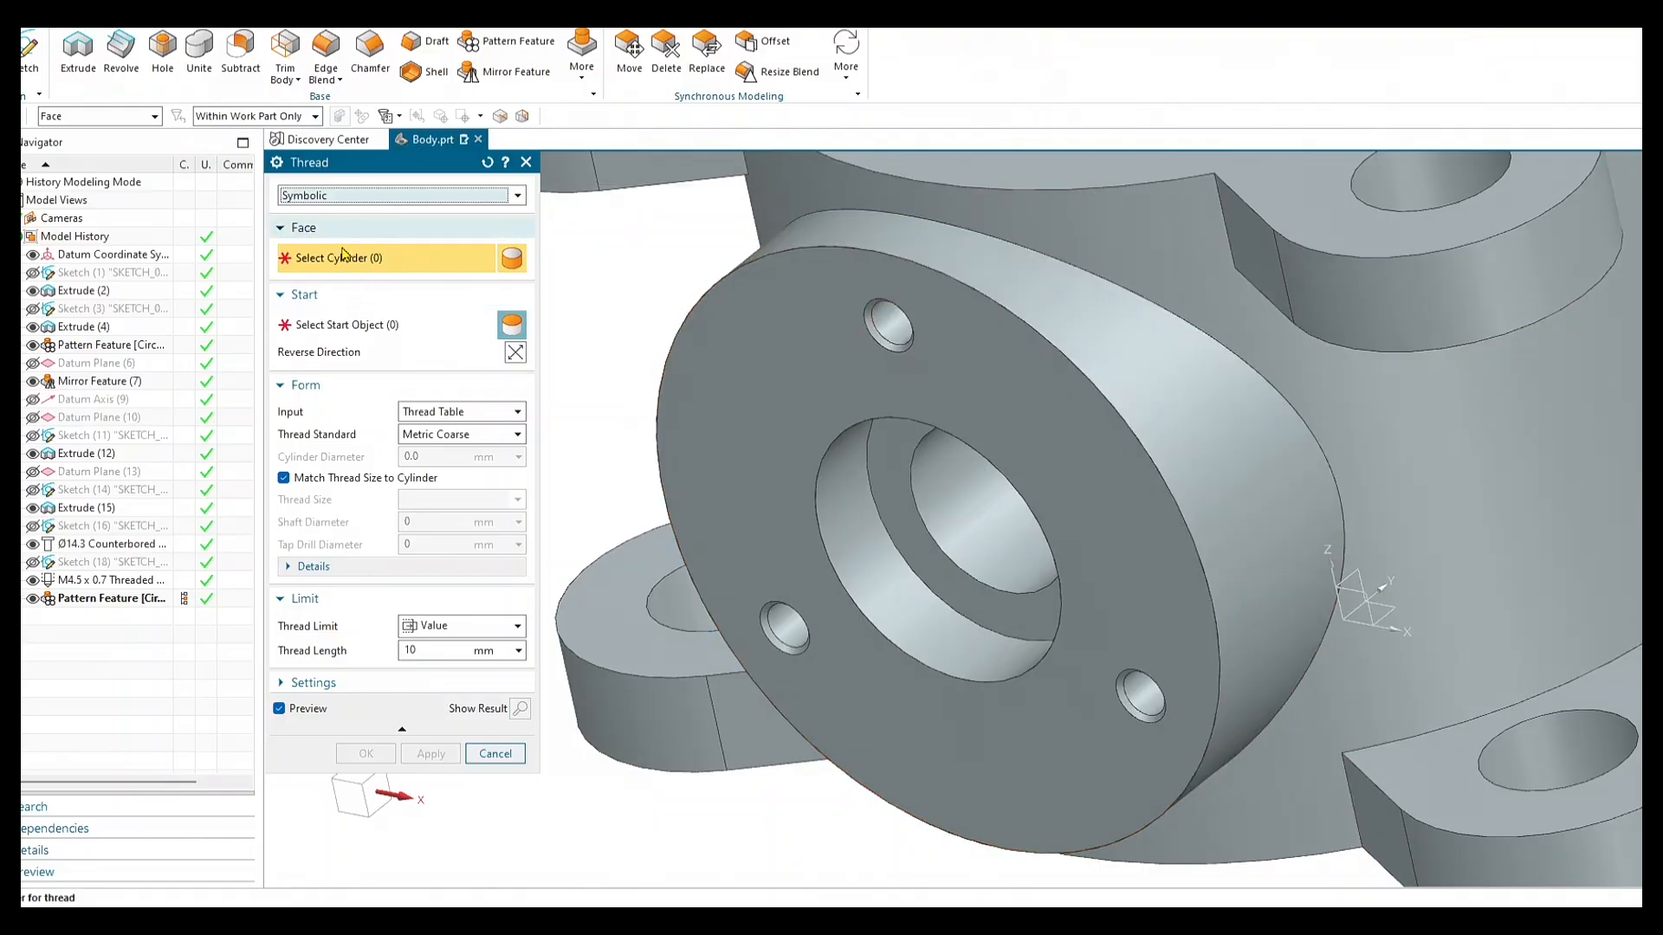
pyautogui.click(888, 322)
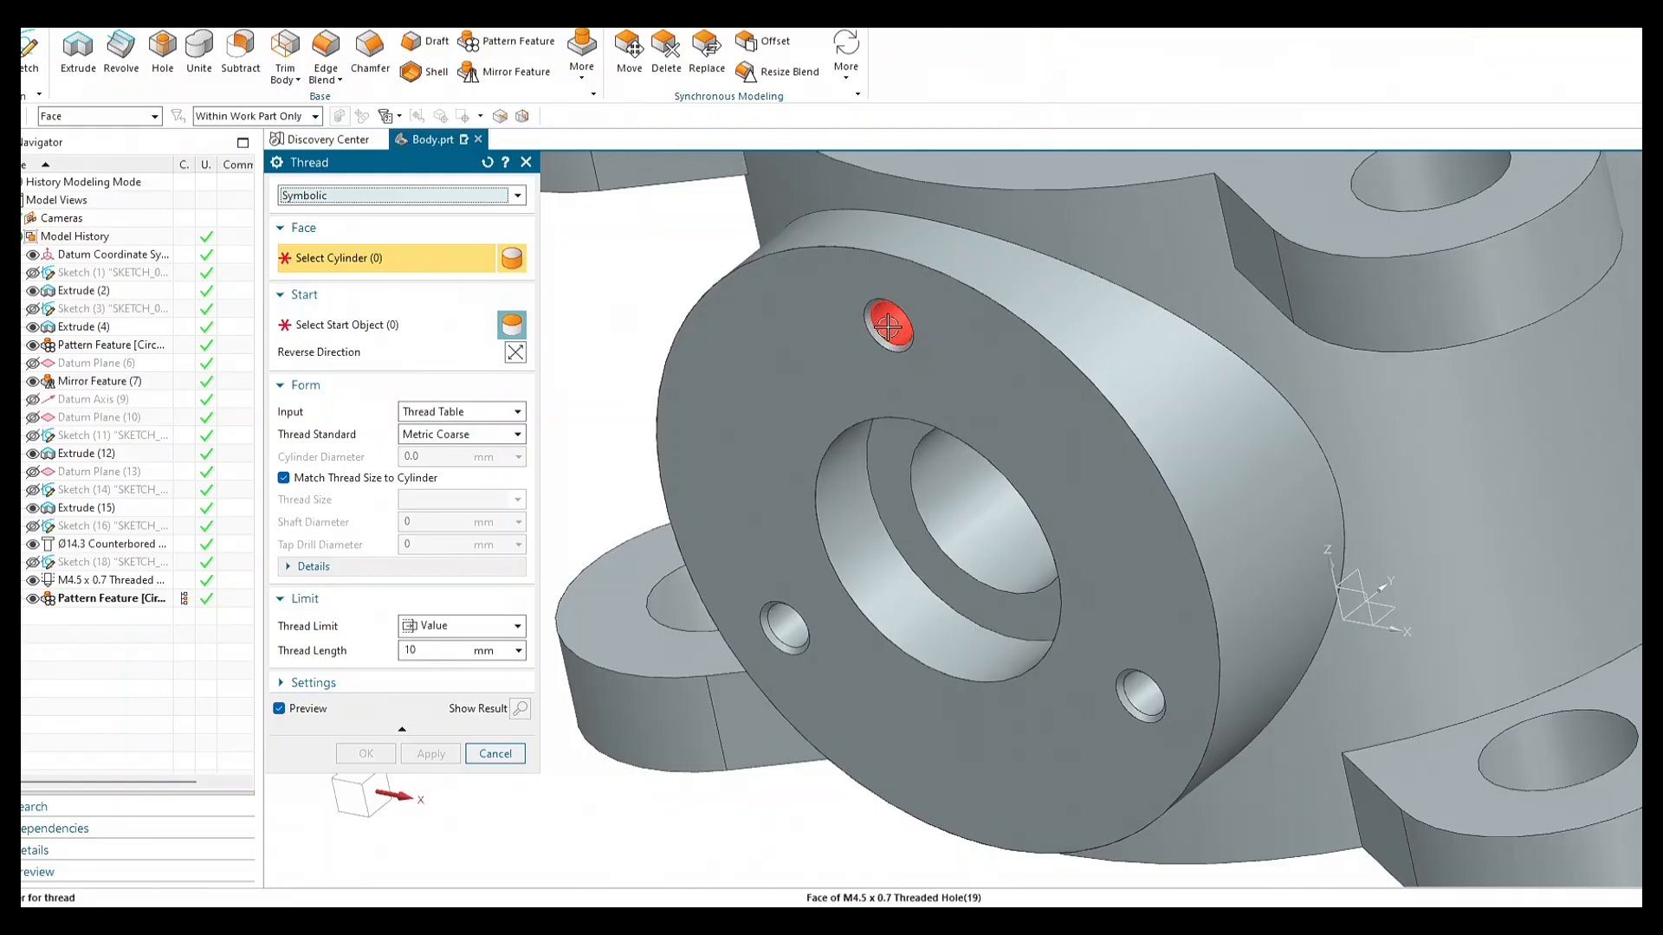
pyautogui.click(784, 627)
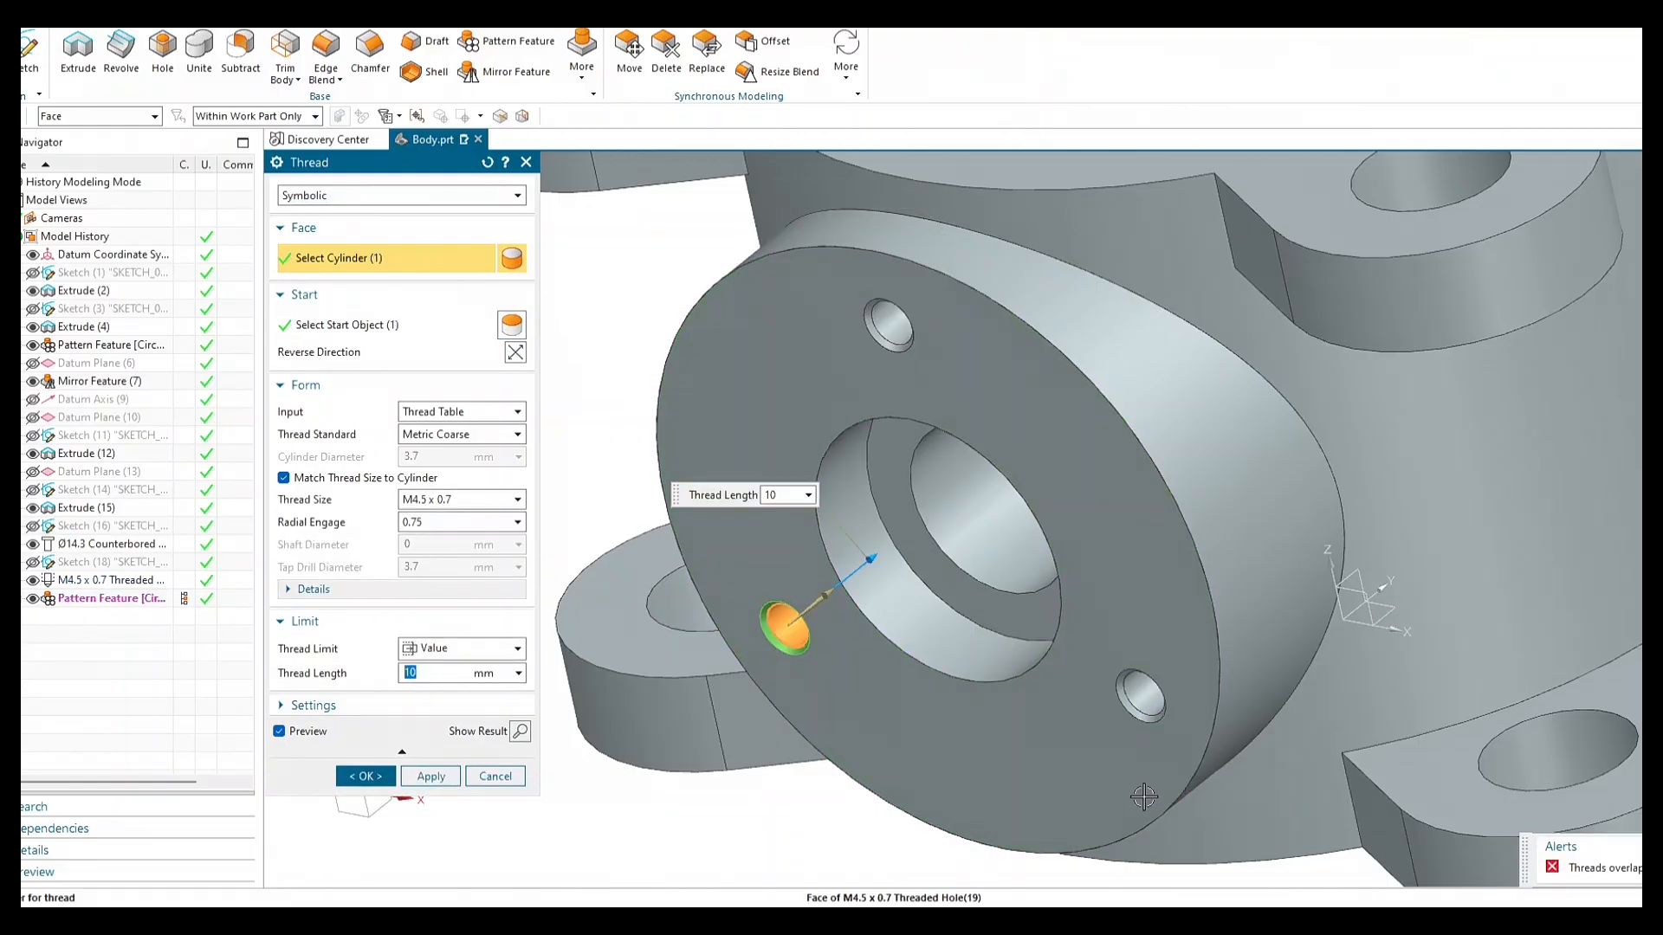
pyautogui.click(1161, 706)
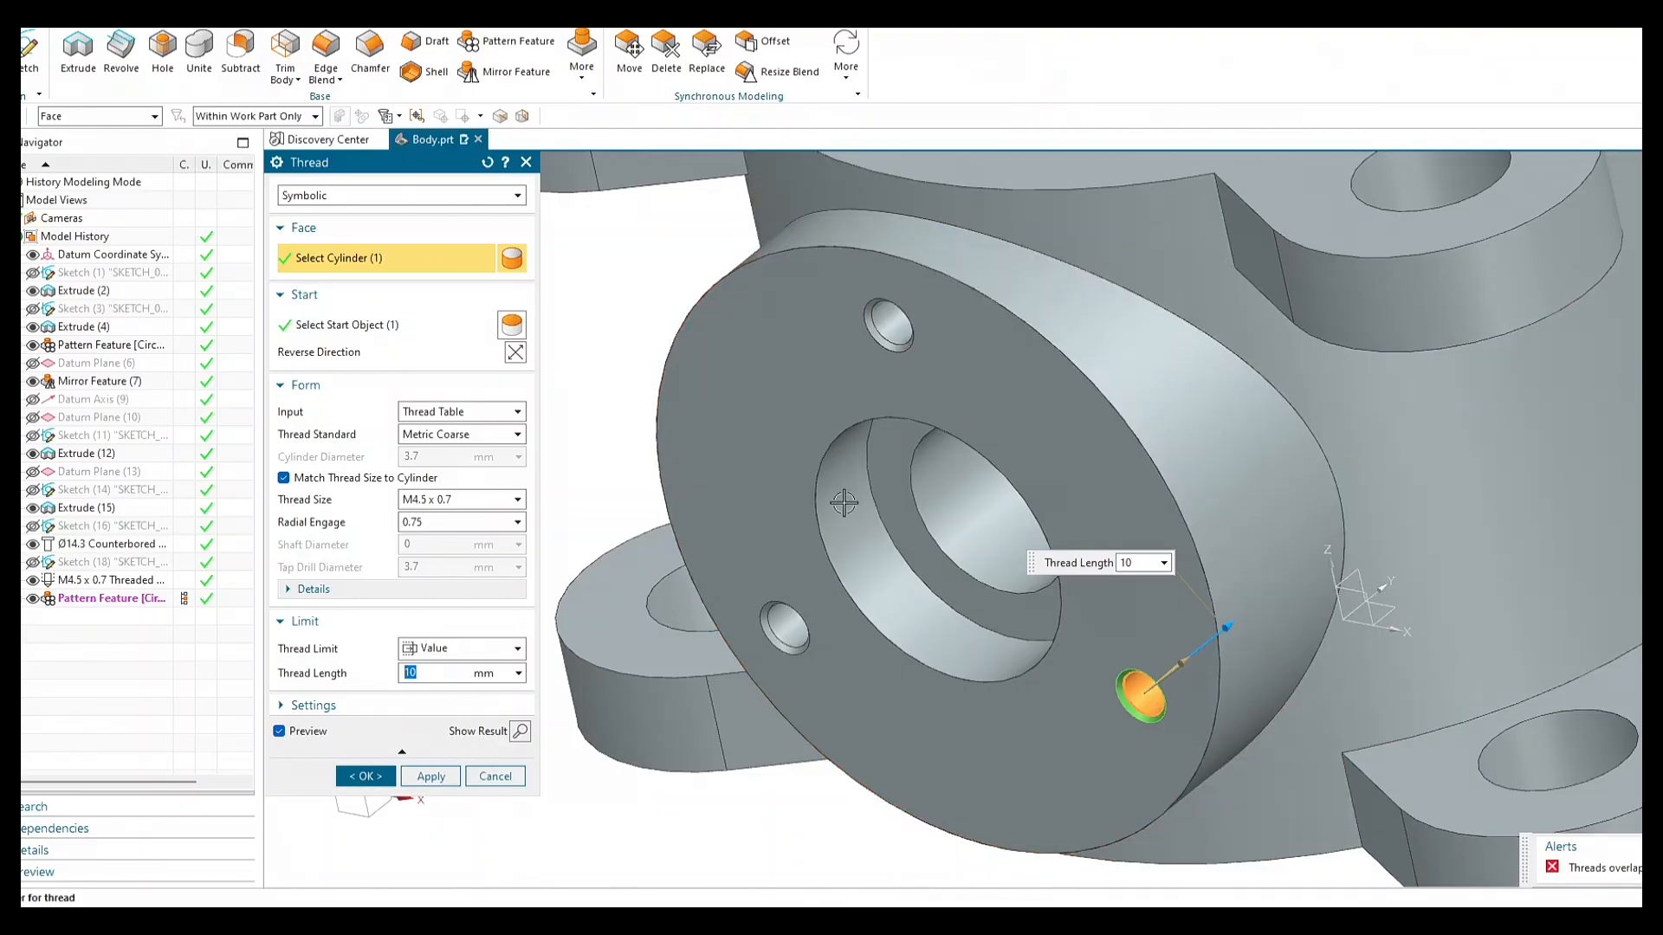
# Try to apply a symbolic M4.5 x 0.7 thread, 10 mm long, to the flange's uppermost threaded hole.
pyautogui.click(894, 323)
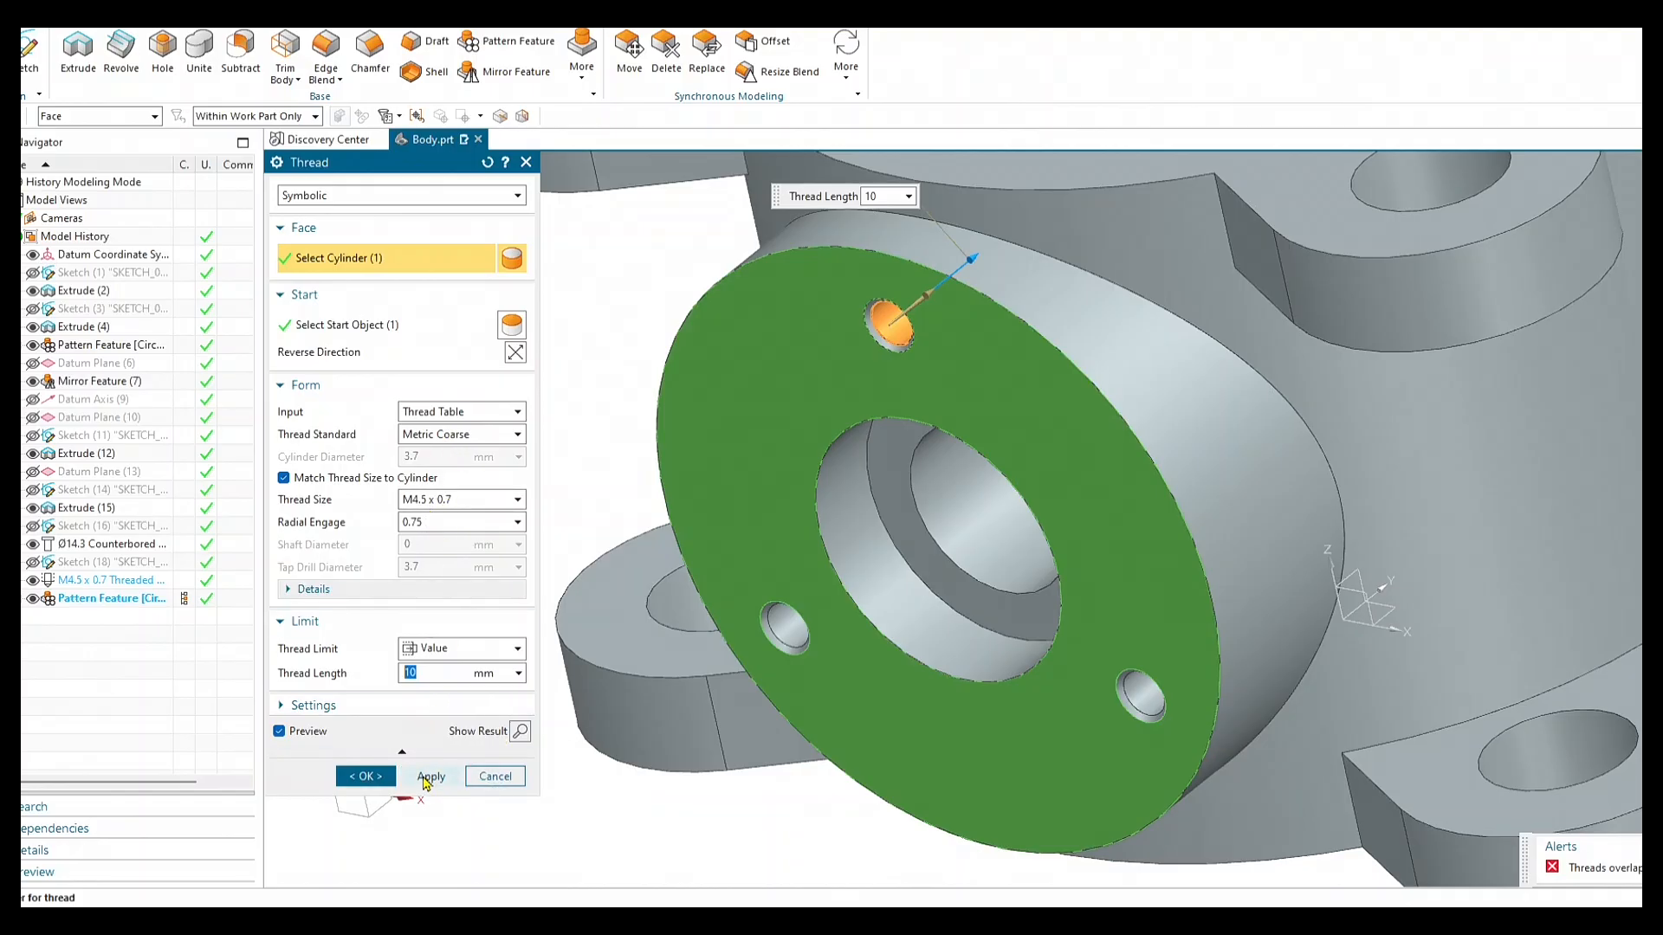
pyautogui.click(425, 778)
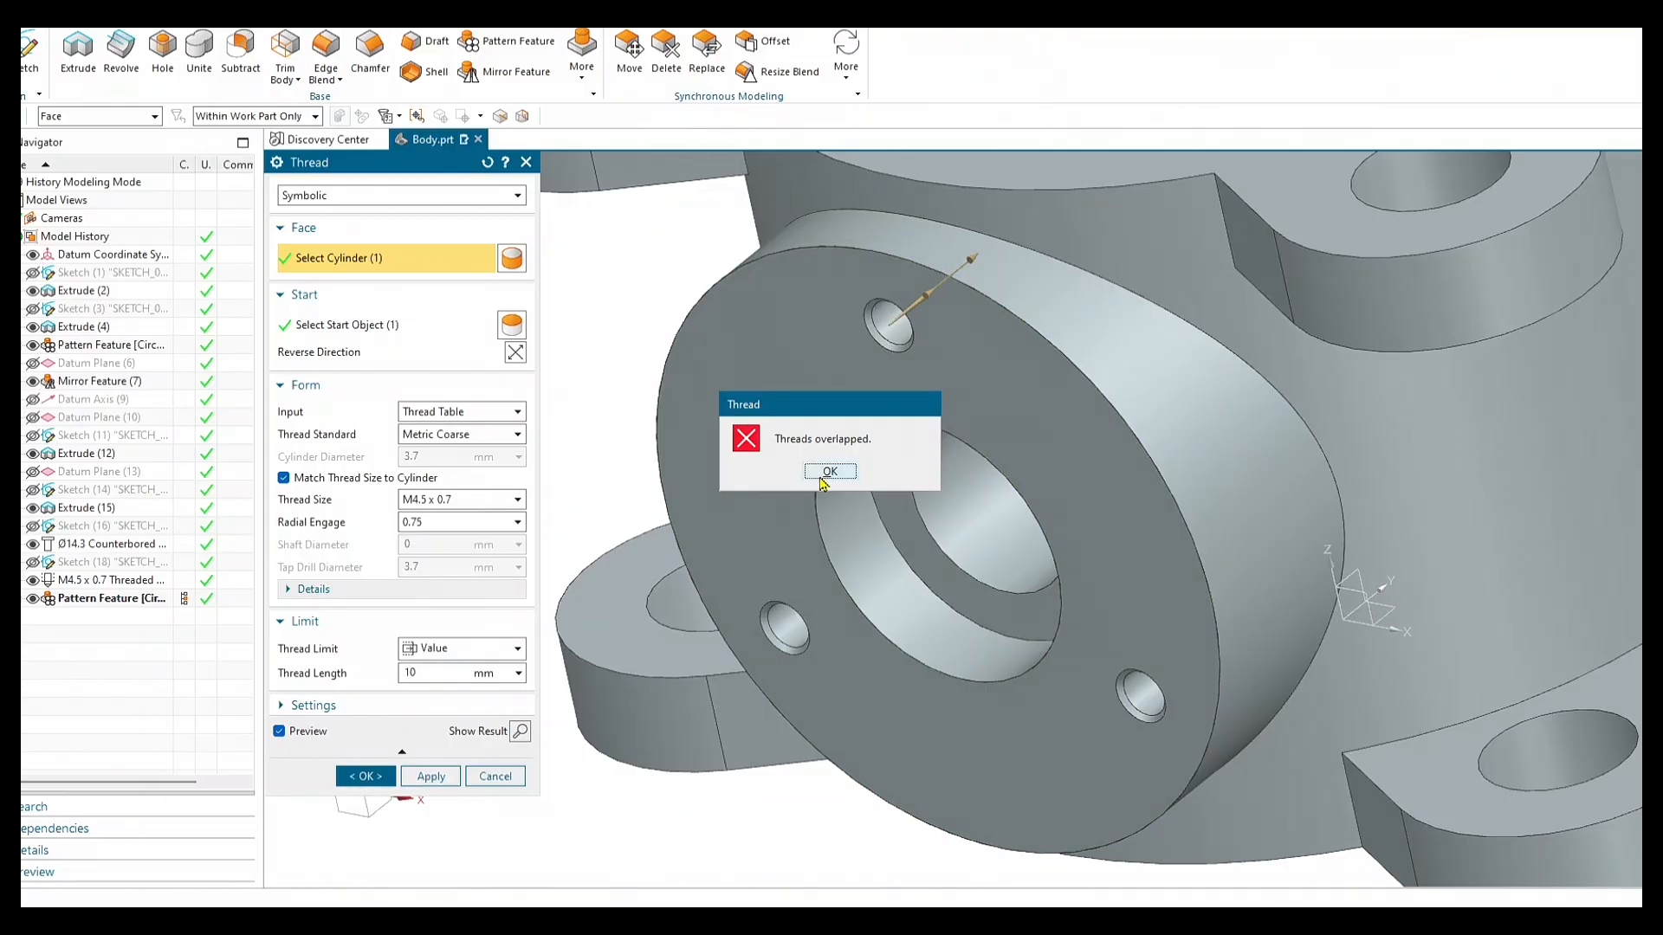
pyautogui.click(830, 472)
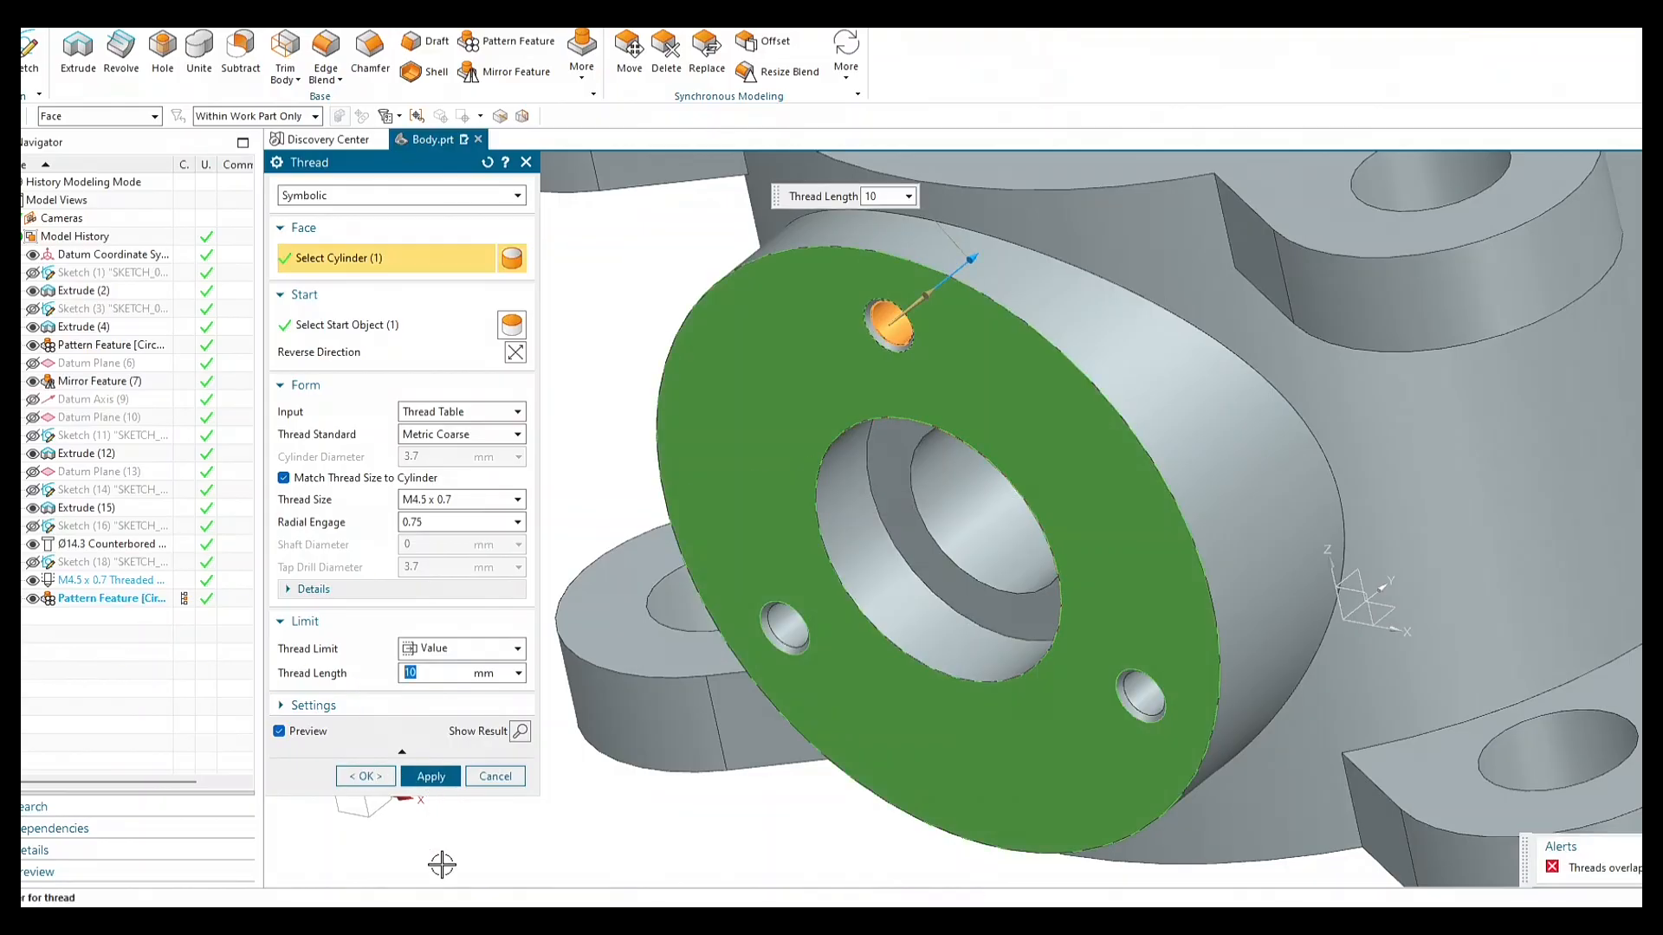
pyautogui.click(437, 778)
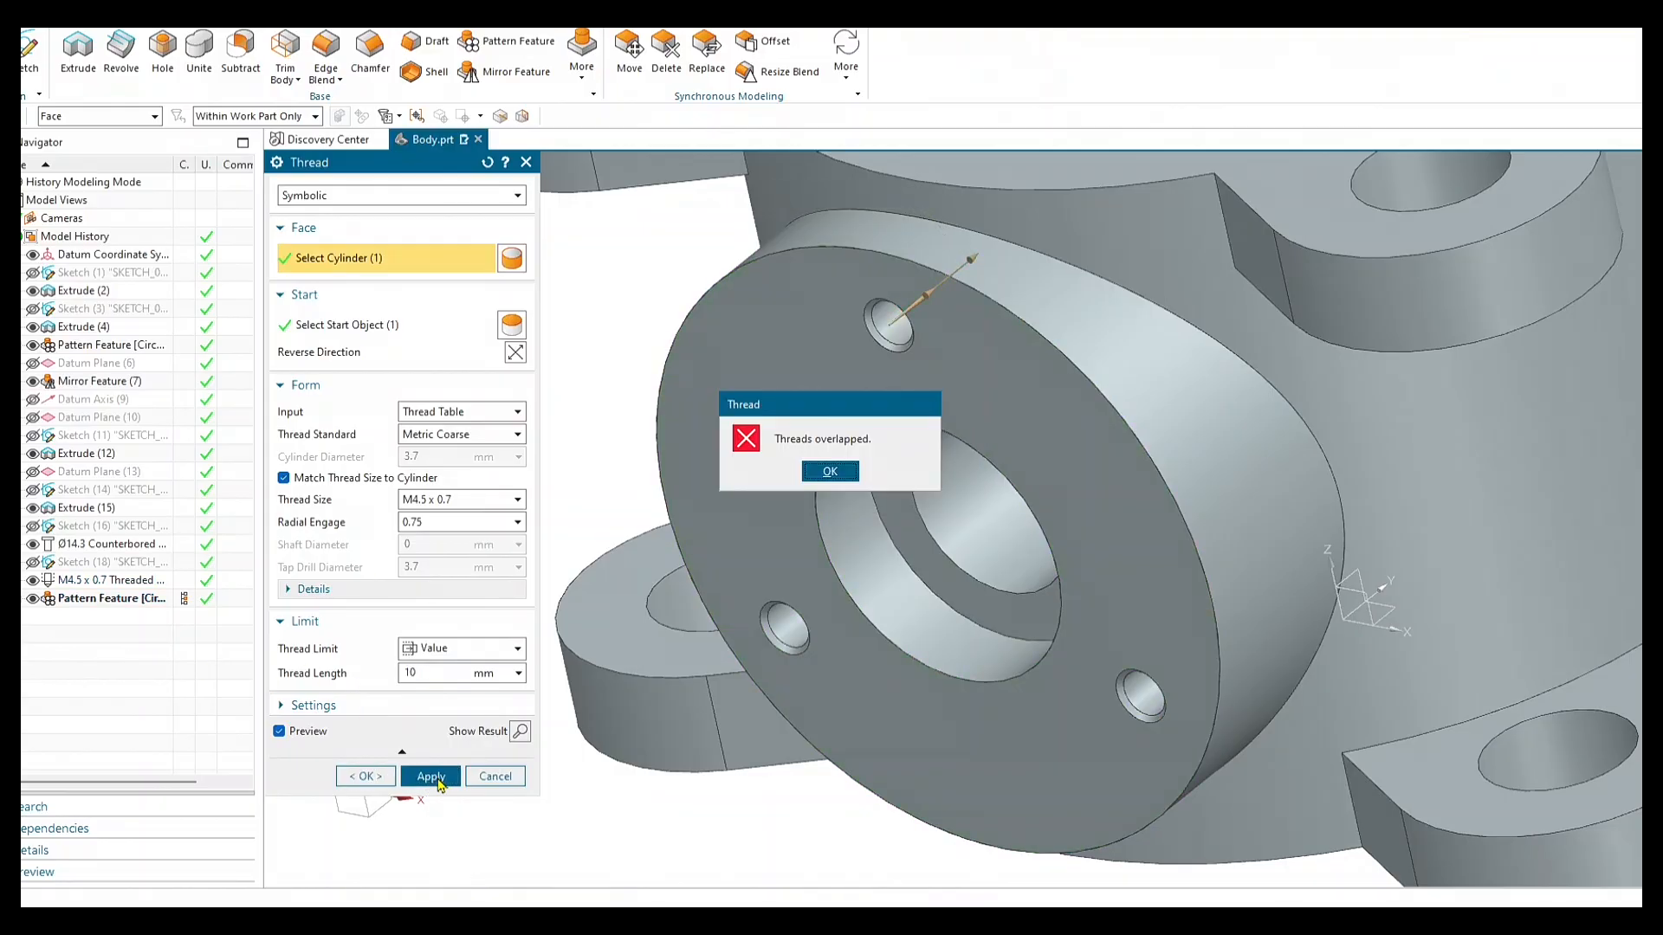
pyautogui.click(829, 471)
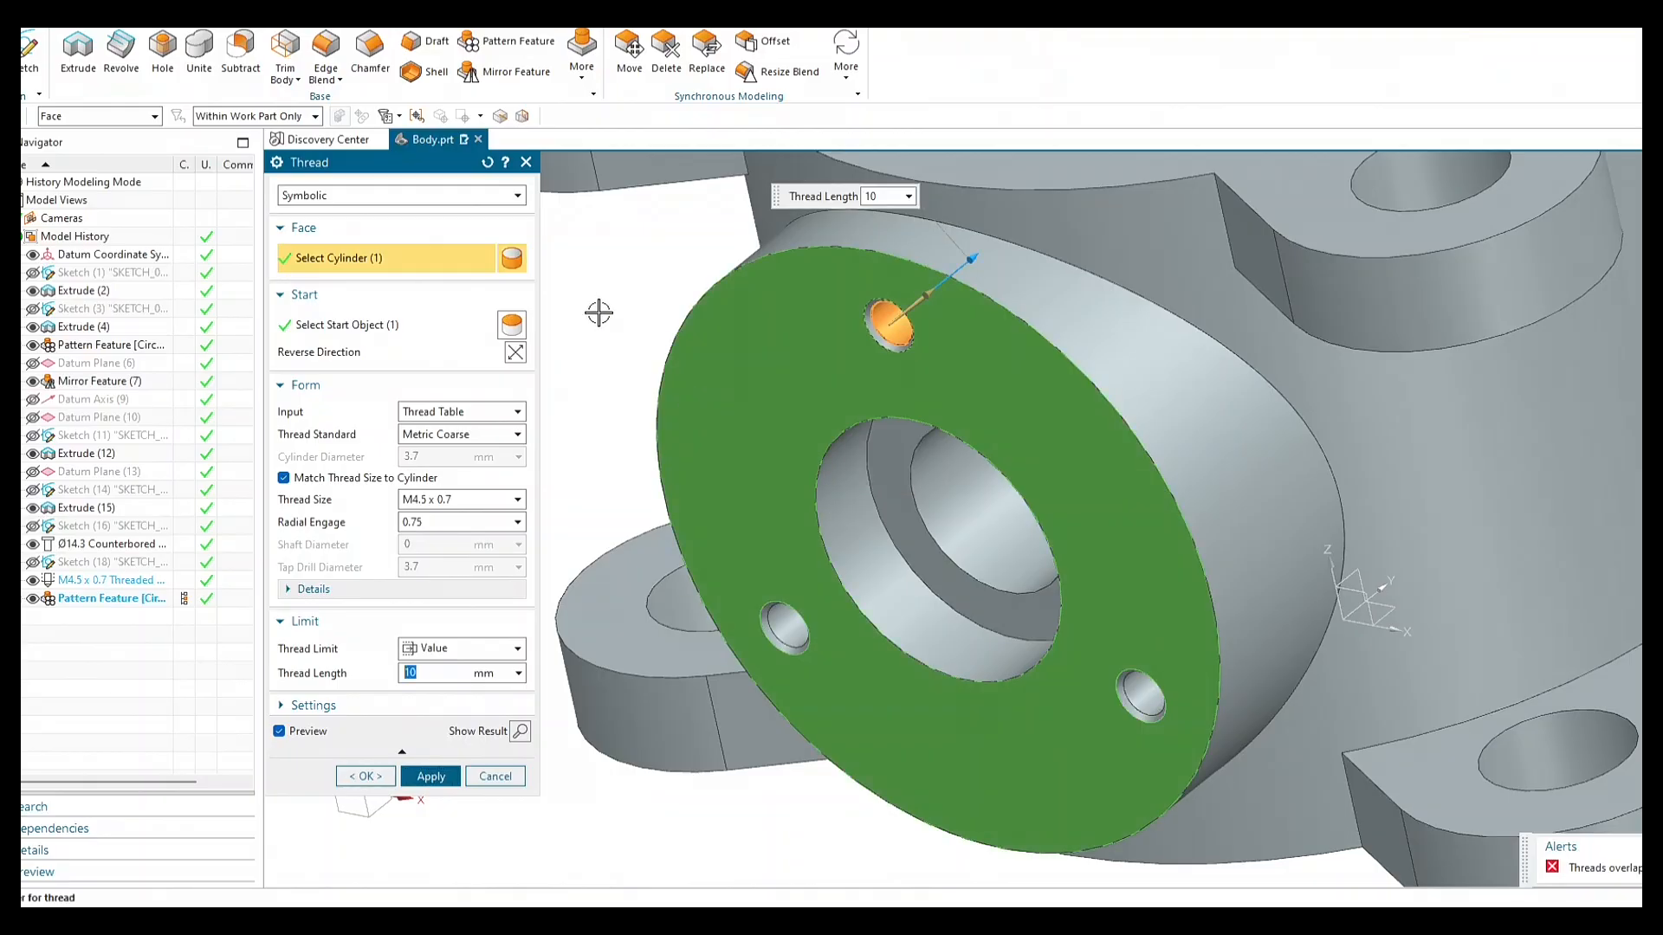
# Reset the Thread settings and retry the symbolic M4.5 x 0.7 thread on the flange's uppermost hole.
pyautogui.click(486, 162)
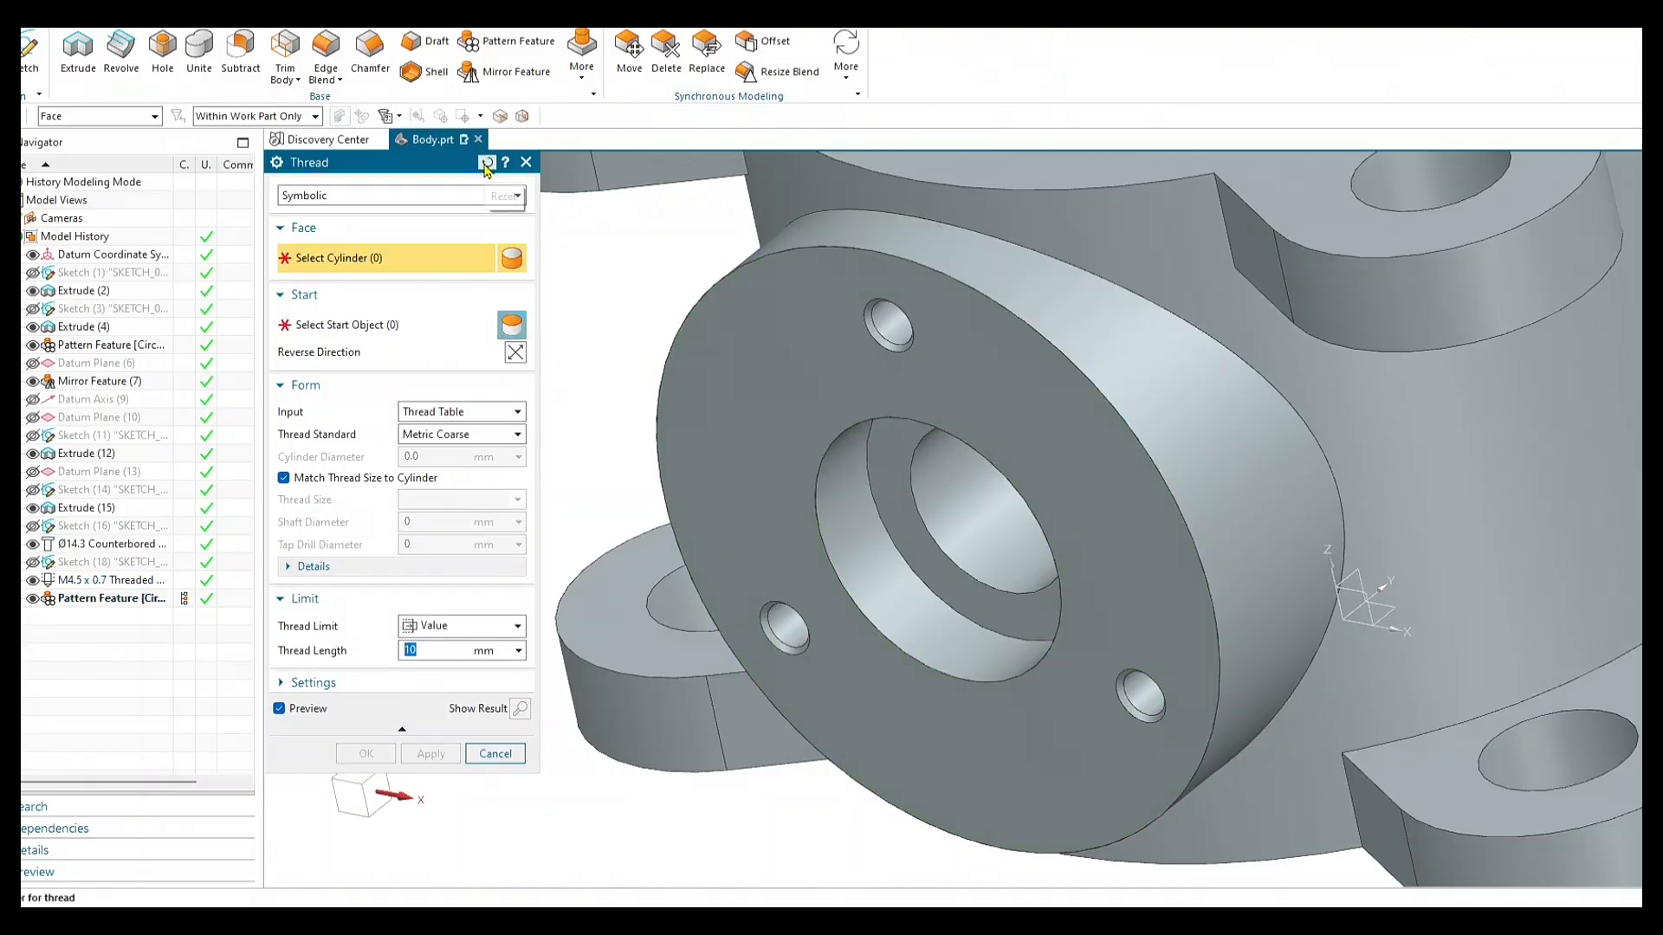
pyautogui.click(887, 327)
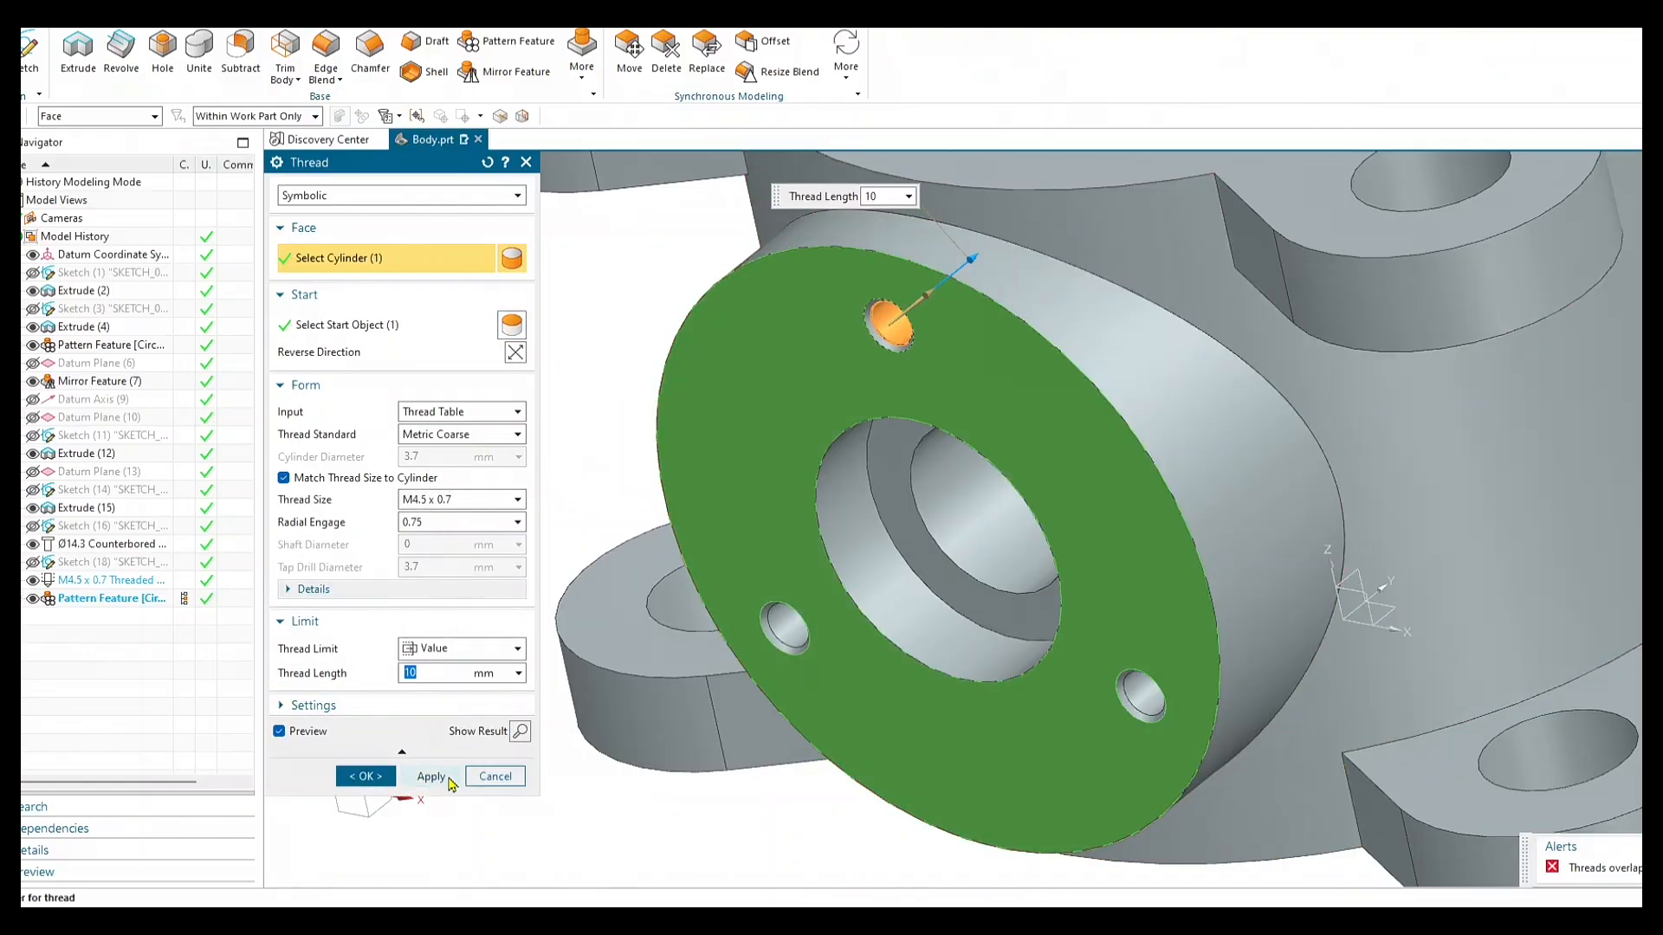
pyautogui.click(450, 779)
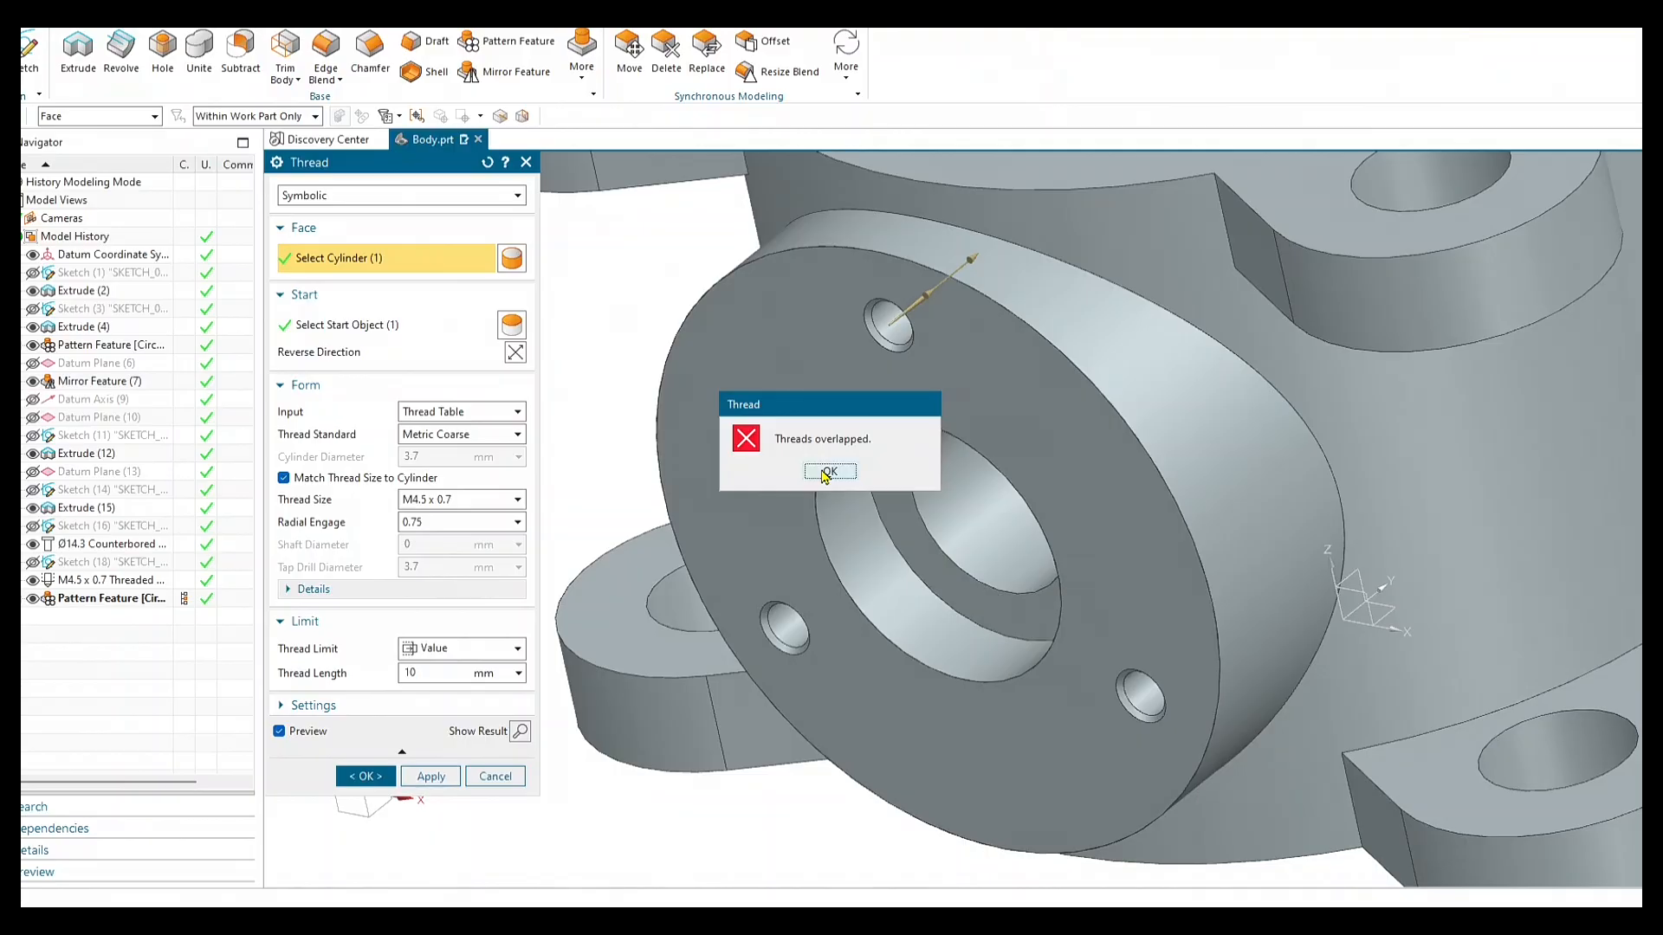
pyautogui.click(828, 471)
# Switch the thread type to Detailed and apply an M4.5 x 0.7 thread, 10 mm long, to the flange's uppermost hole.
pyautogui.click(432, 195)
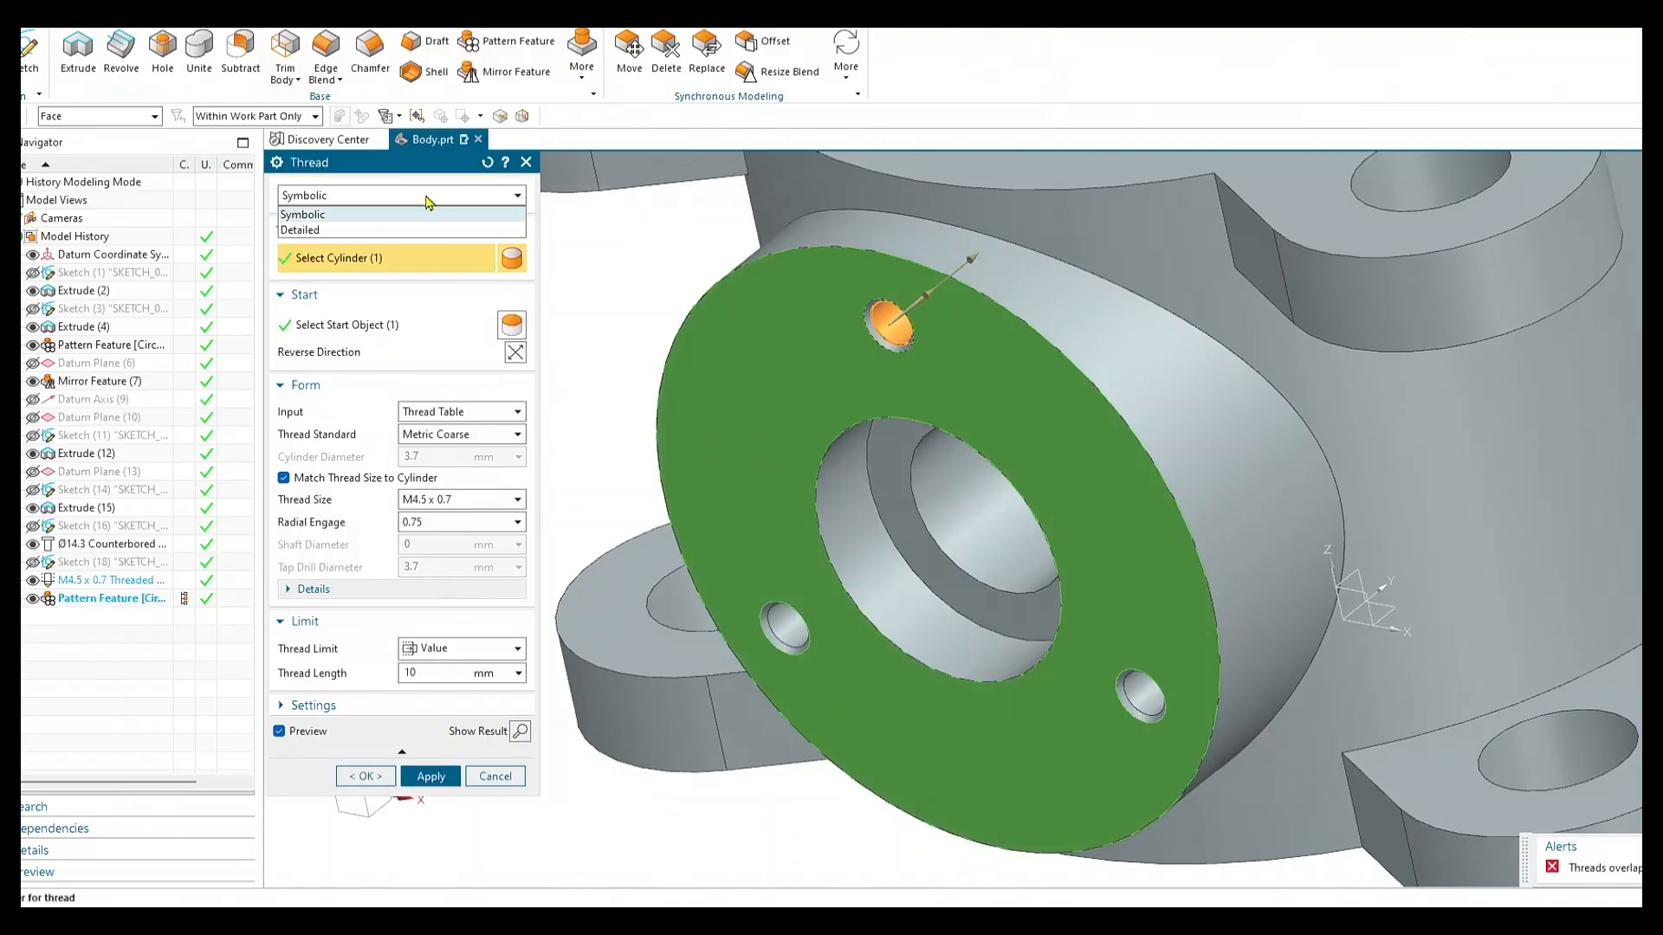
pyautogui.click(382, 234)
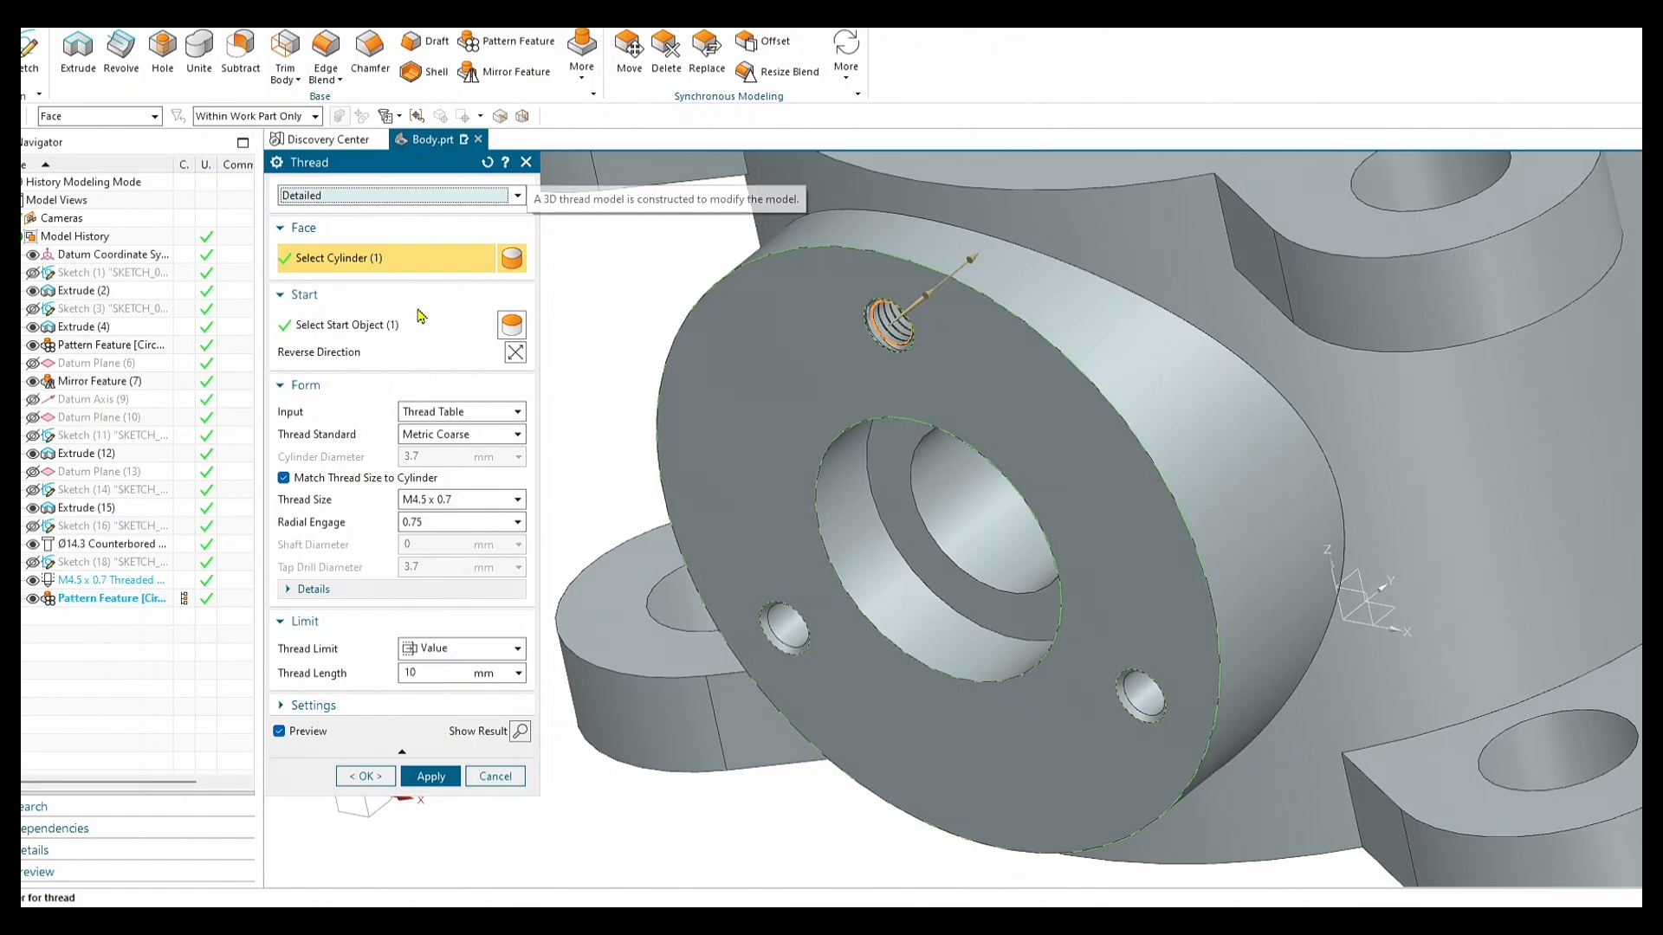
pyautogui.click(789, 631)
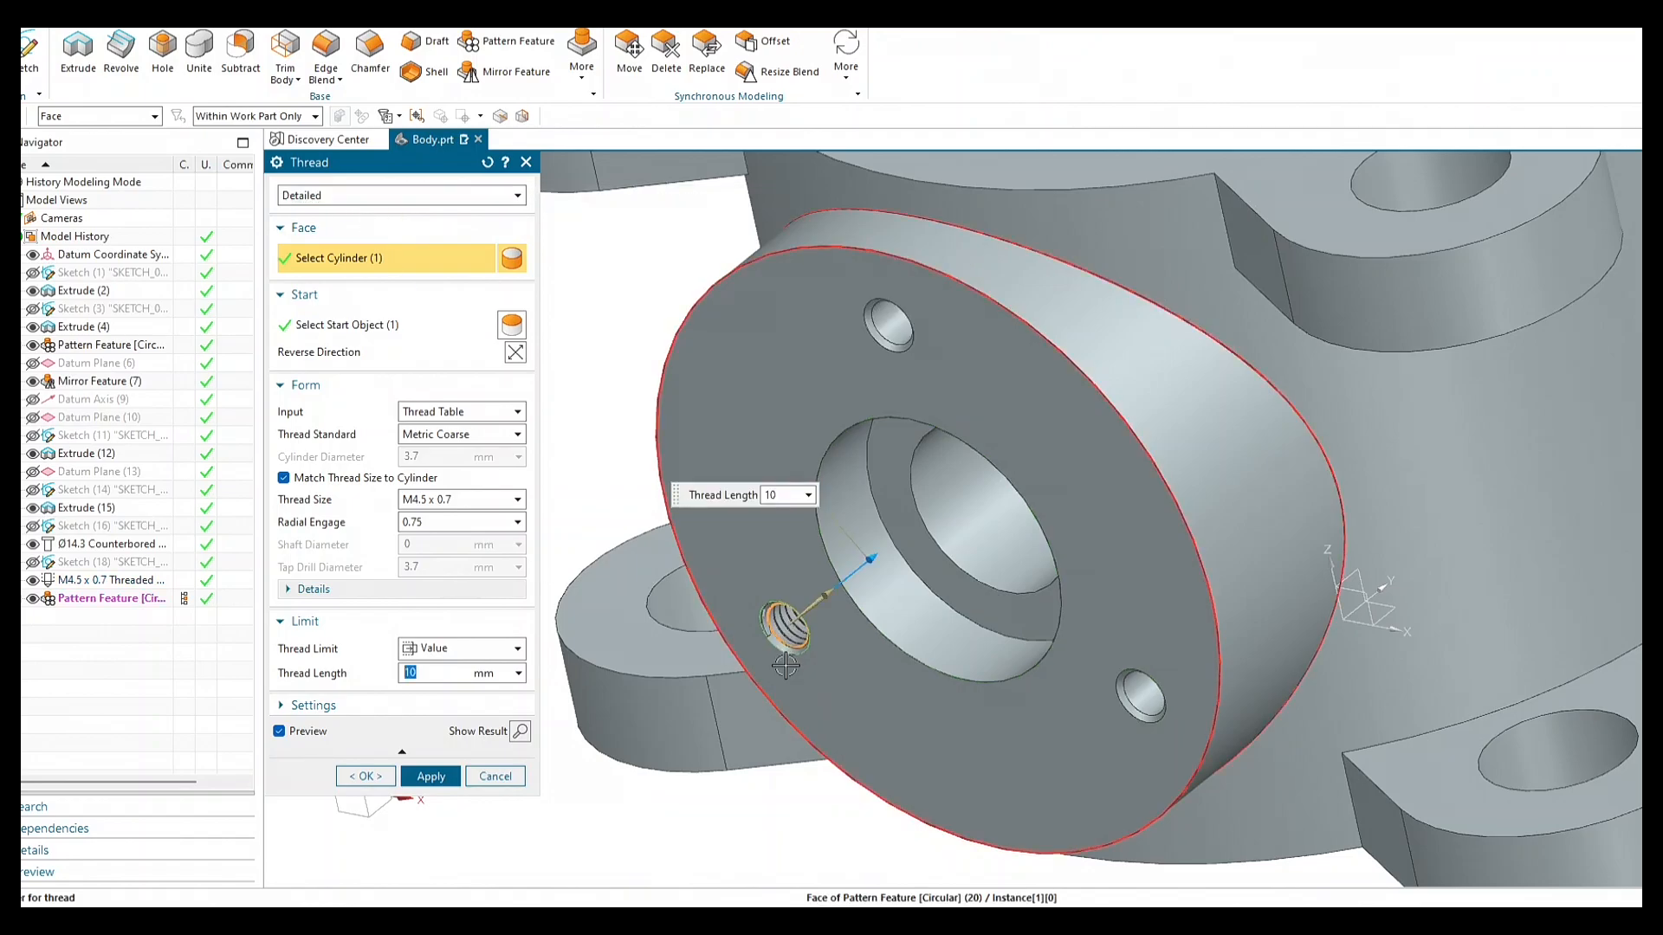
pyautogui.click(888, 322)
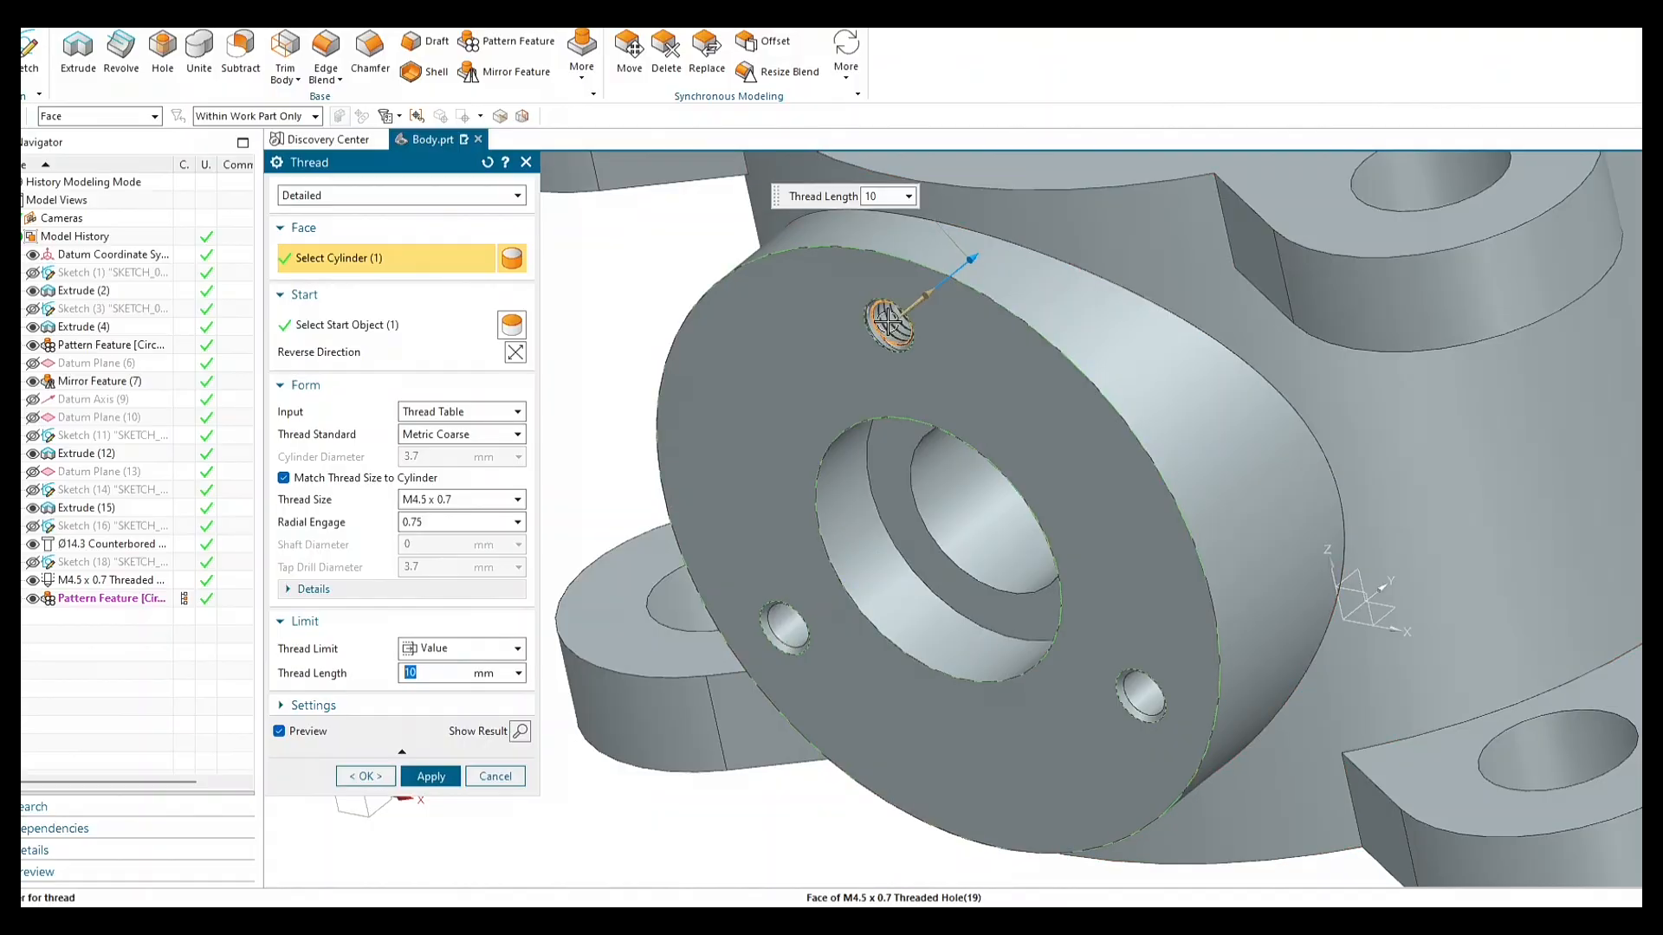
pyautogui.click(431, 776)
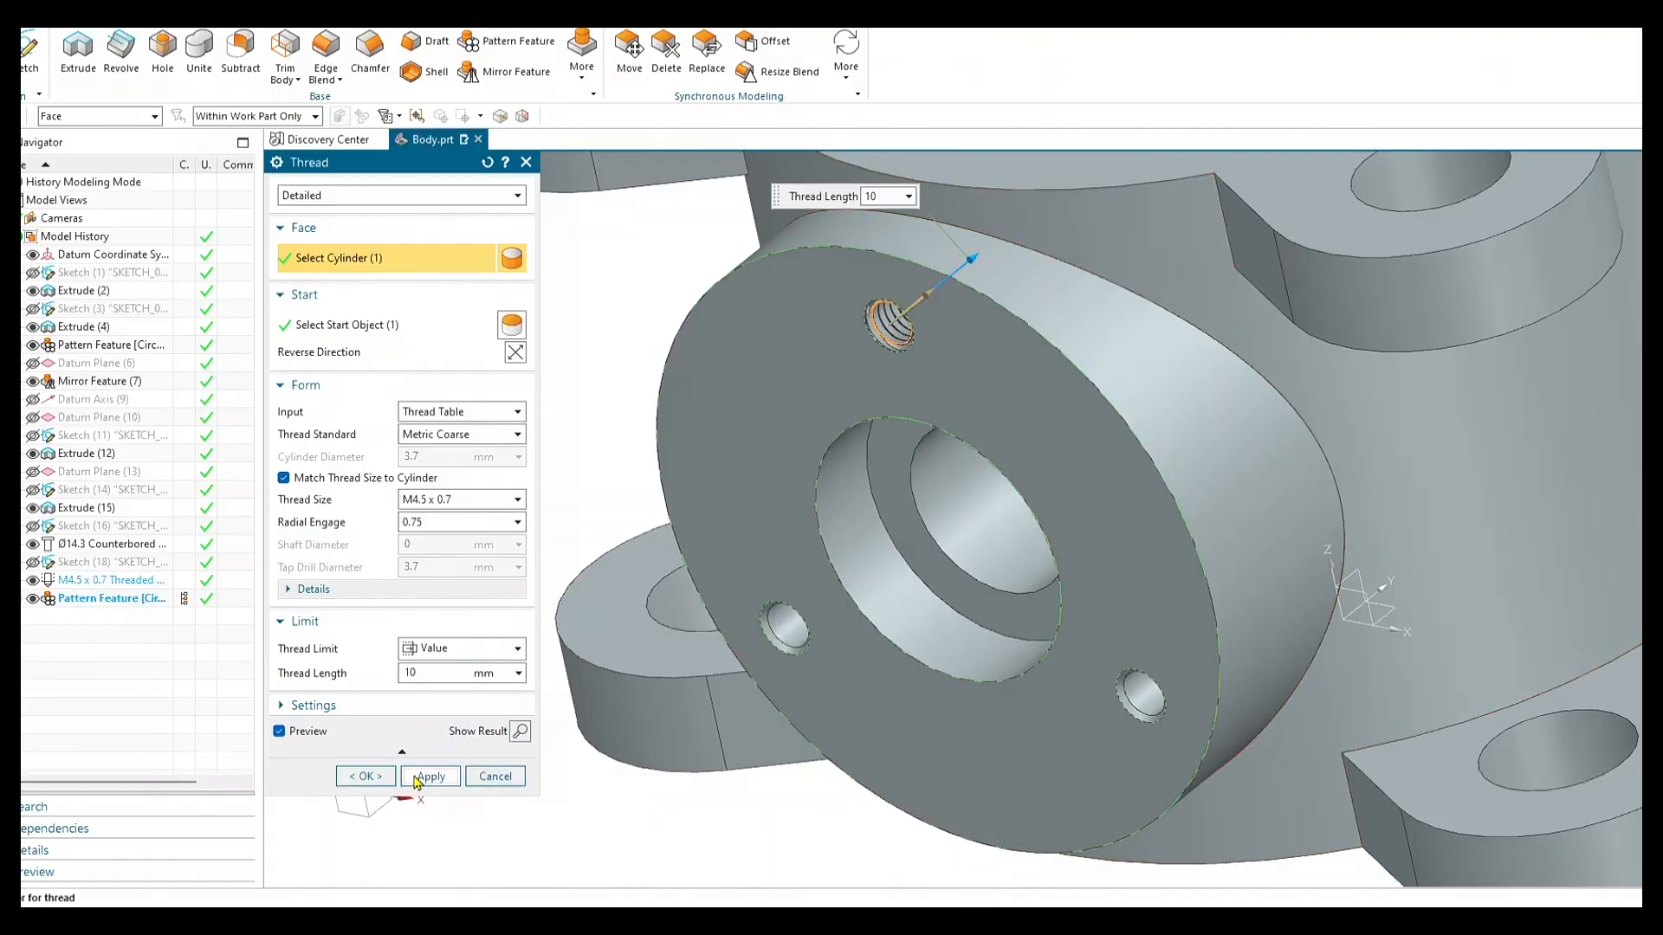
# Add detailed M4.5 x 0.7 threads, 10 mm long, to the flange's two lower holes and finish threading.
pyautogui.click(780, 633)
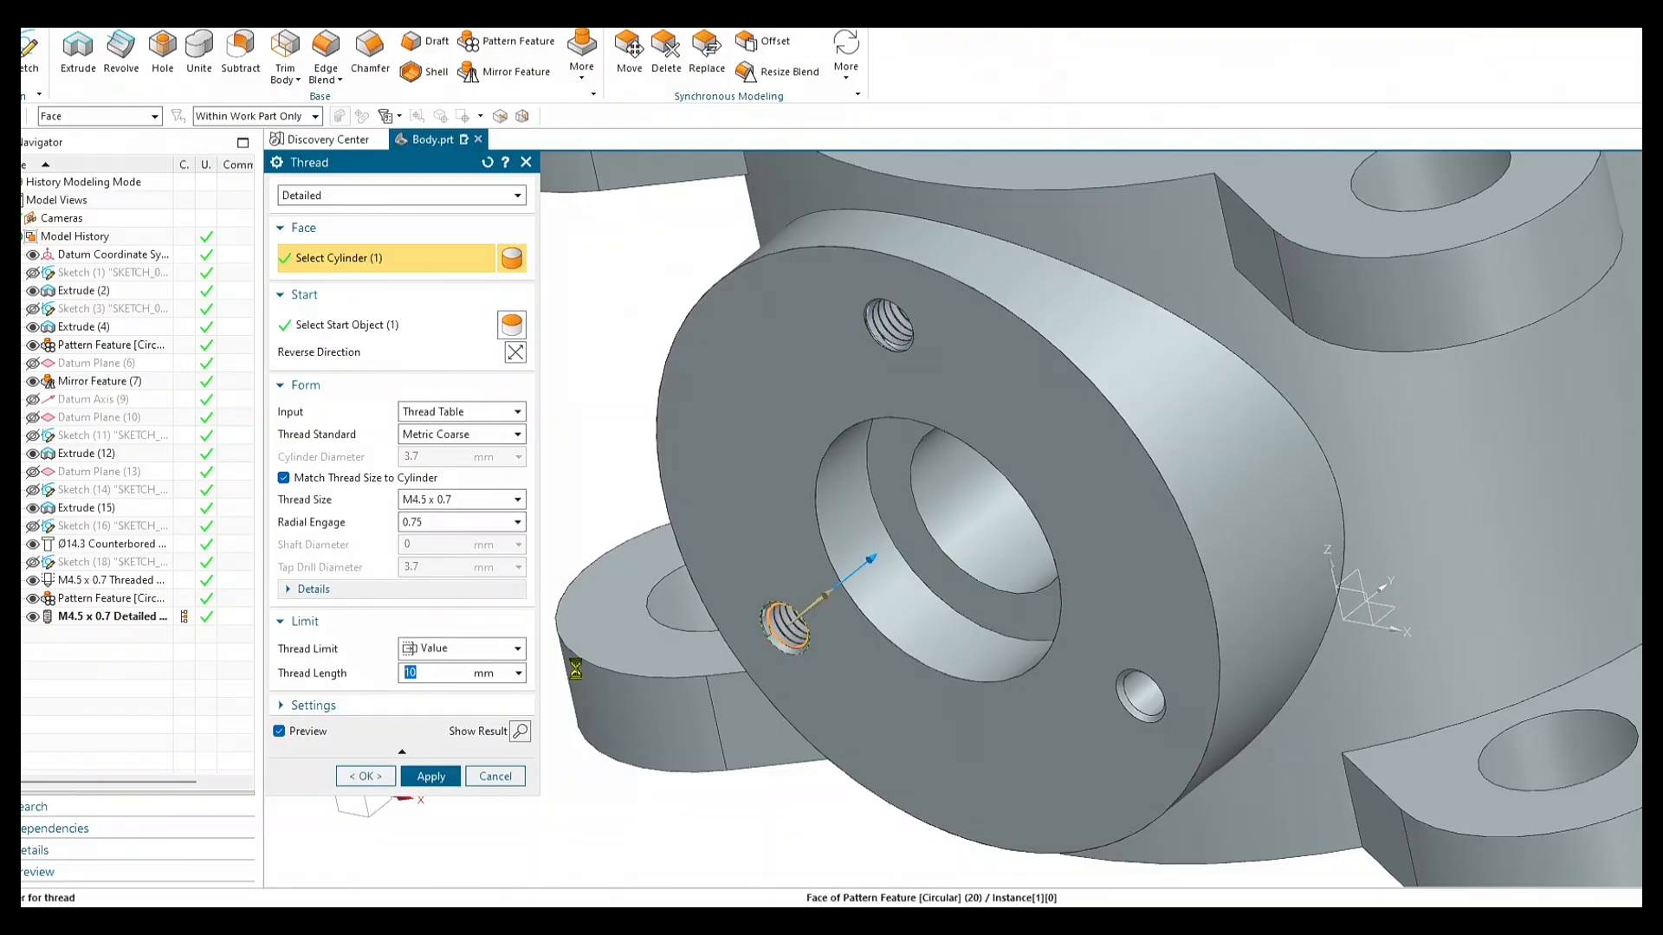
pyautogui.click(1141, 692)
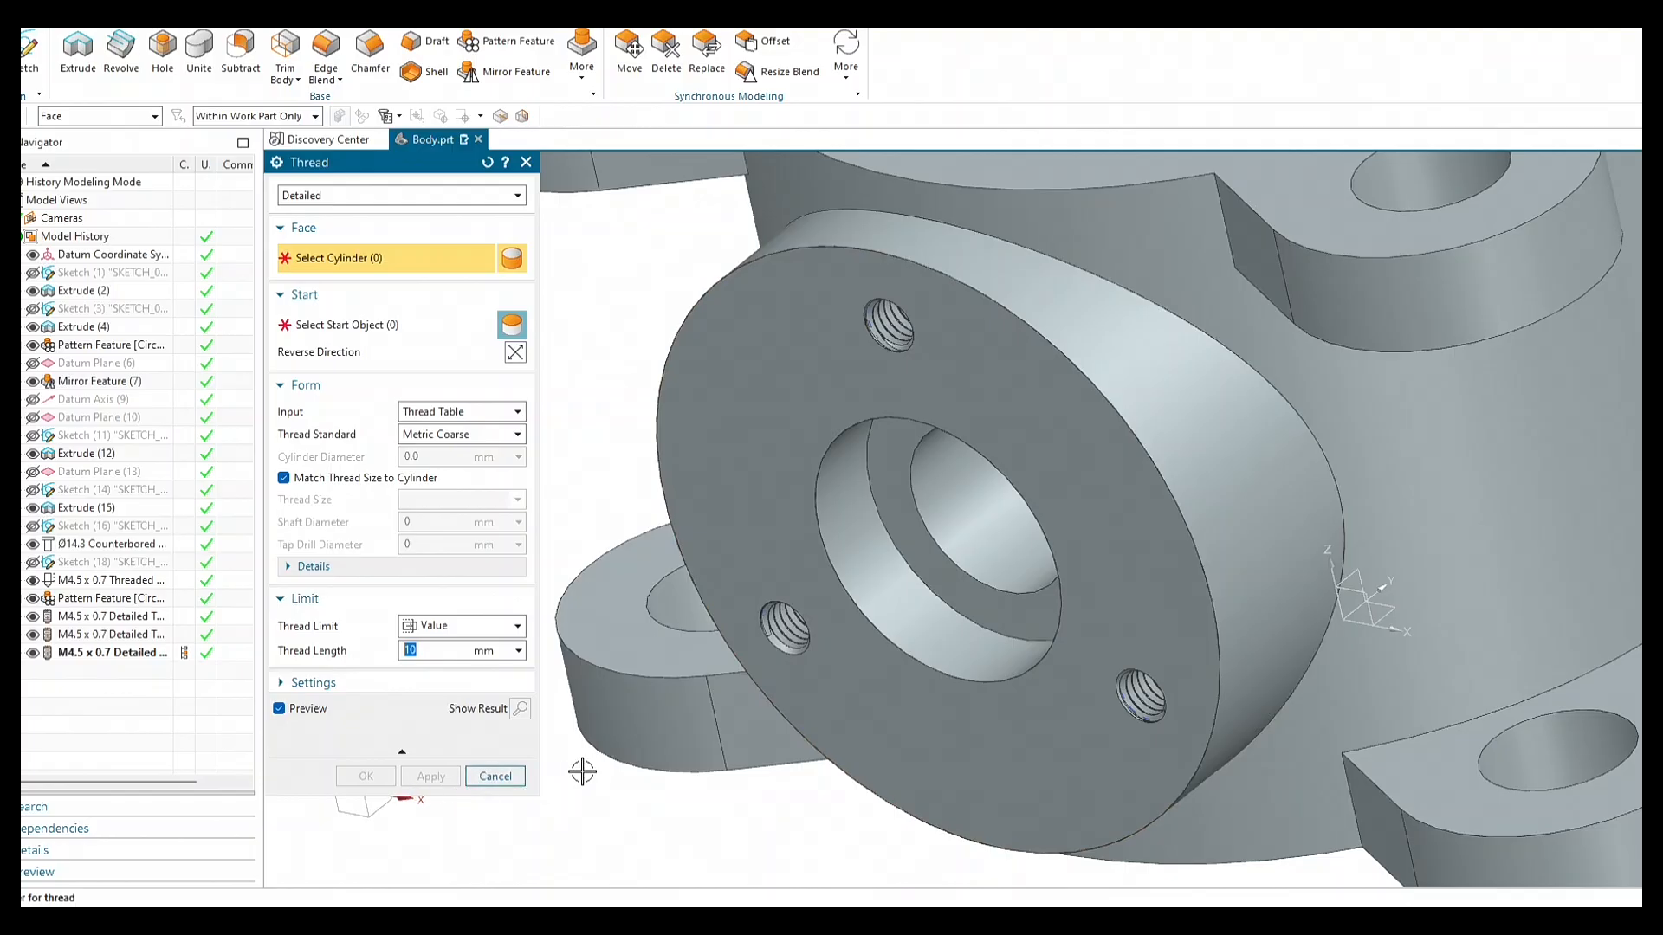
pyautogui.click(500, 783)
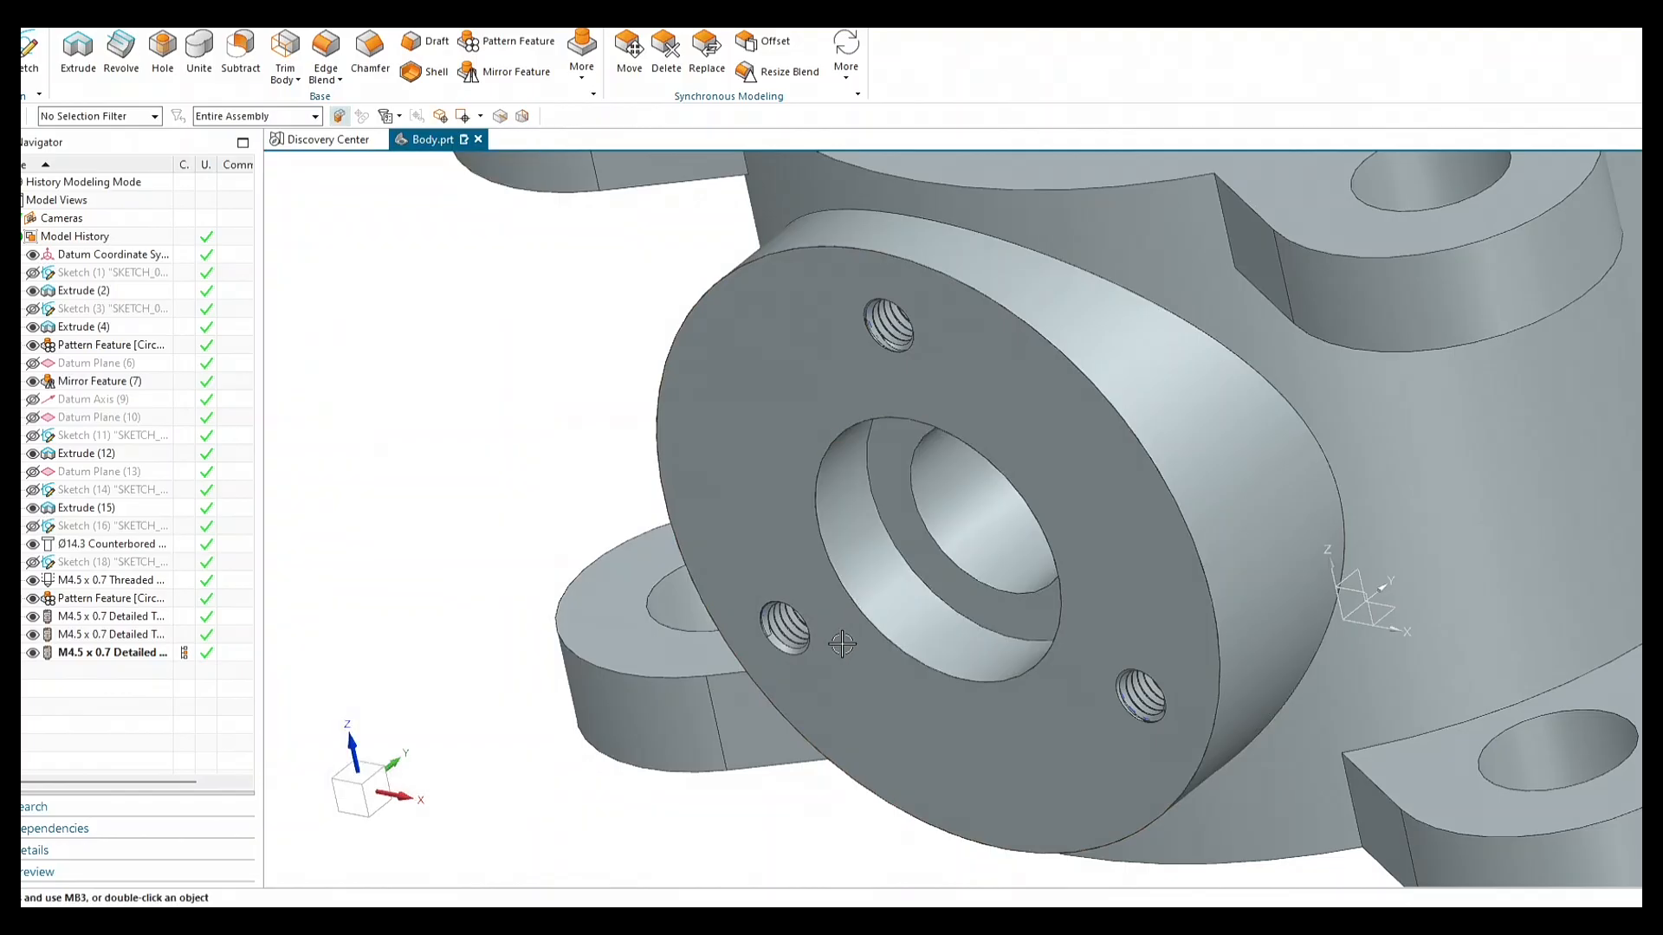
# Inspect the threaded flange holes, restore the trimetric view of the whole body, and save the part file.
pyautogui.scroll(3, 836, 645)
pyautogui.moveTo(835, 645); pyautogui.dragTo(752, 614, button='middle')
pyautogui.scroll(-5, 751, 615)
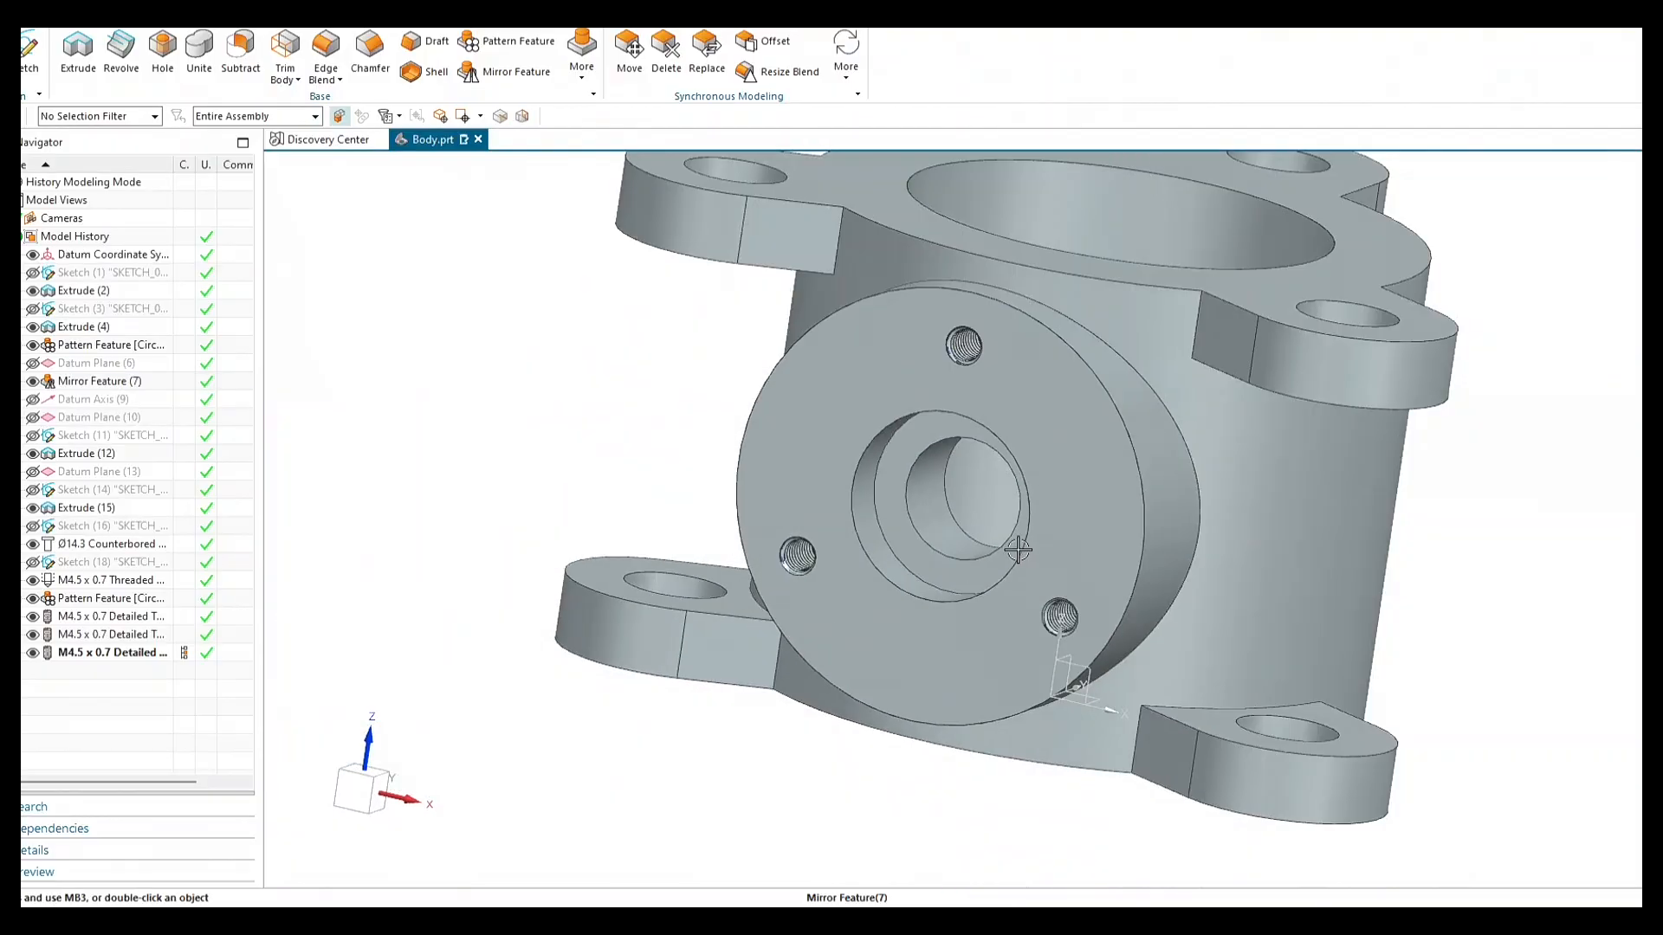
pyautogui.moveTo(977, 523); pyautogui.dragTo(977, 577, button='middle')
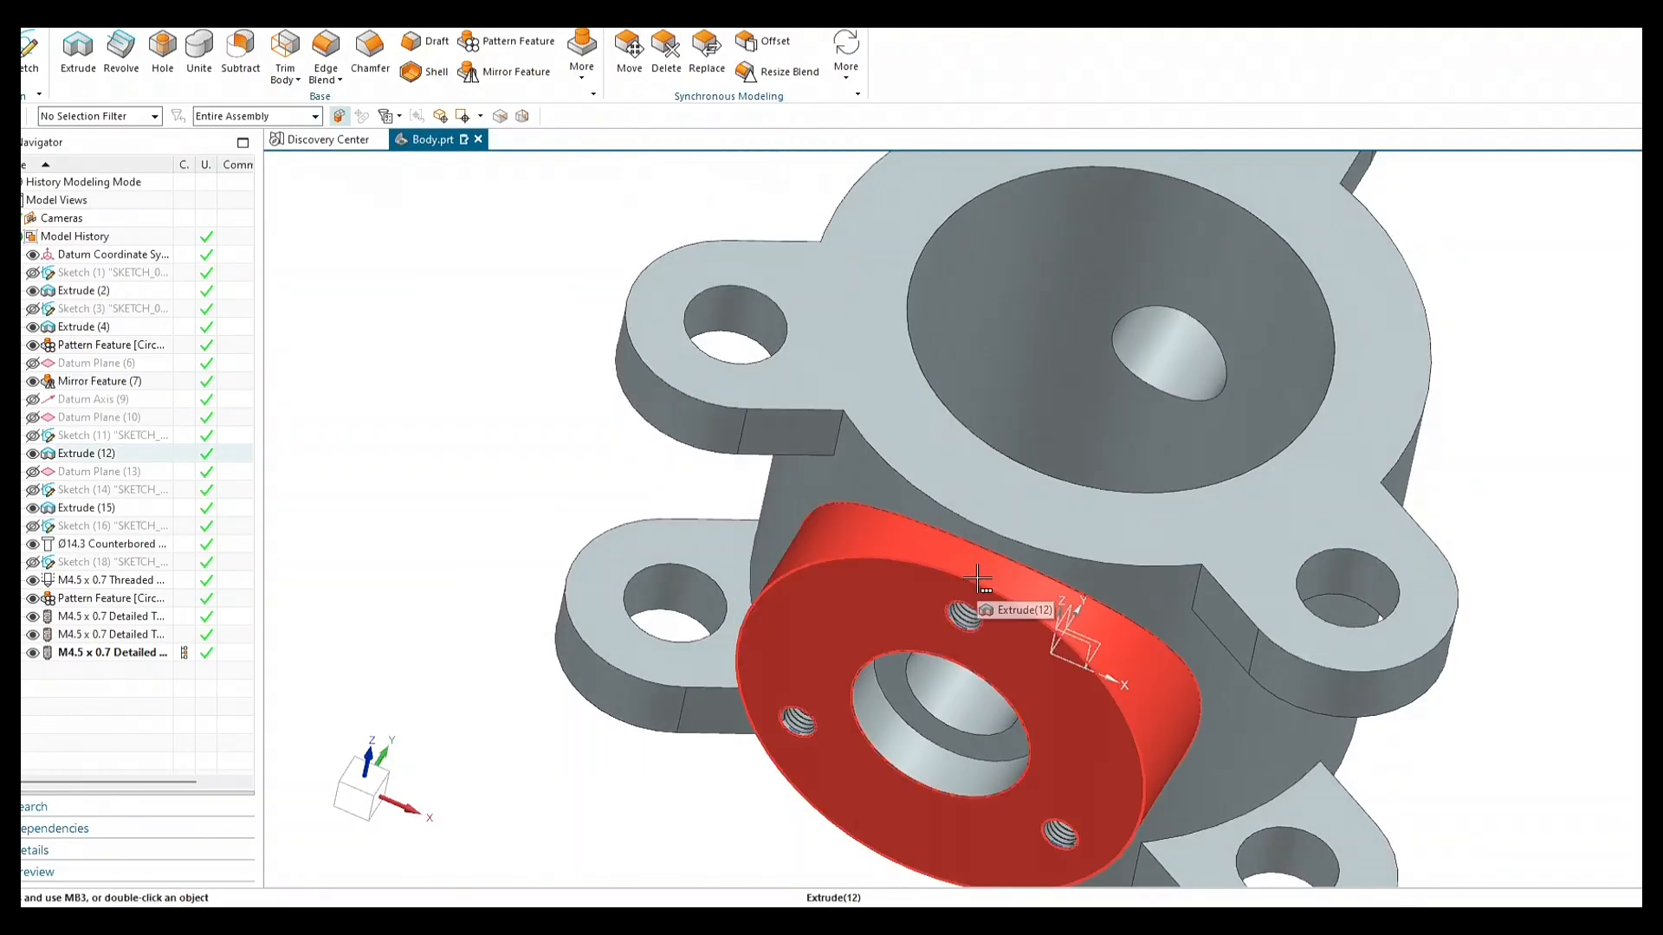
pyautogui.press('Home')
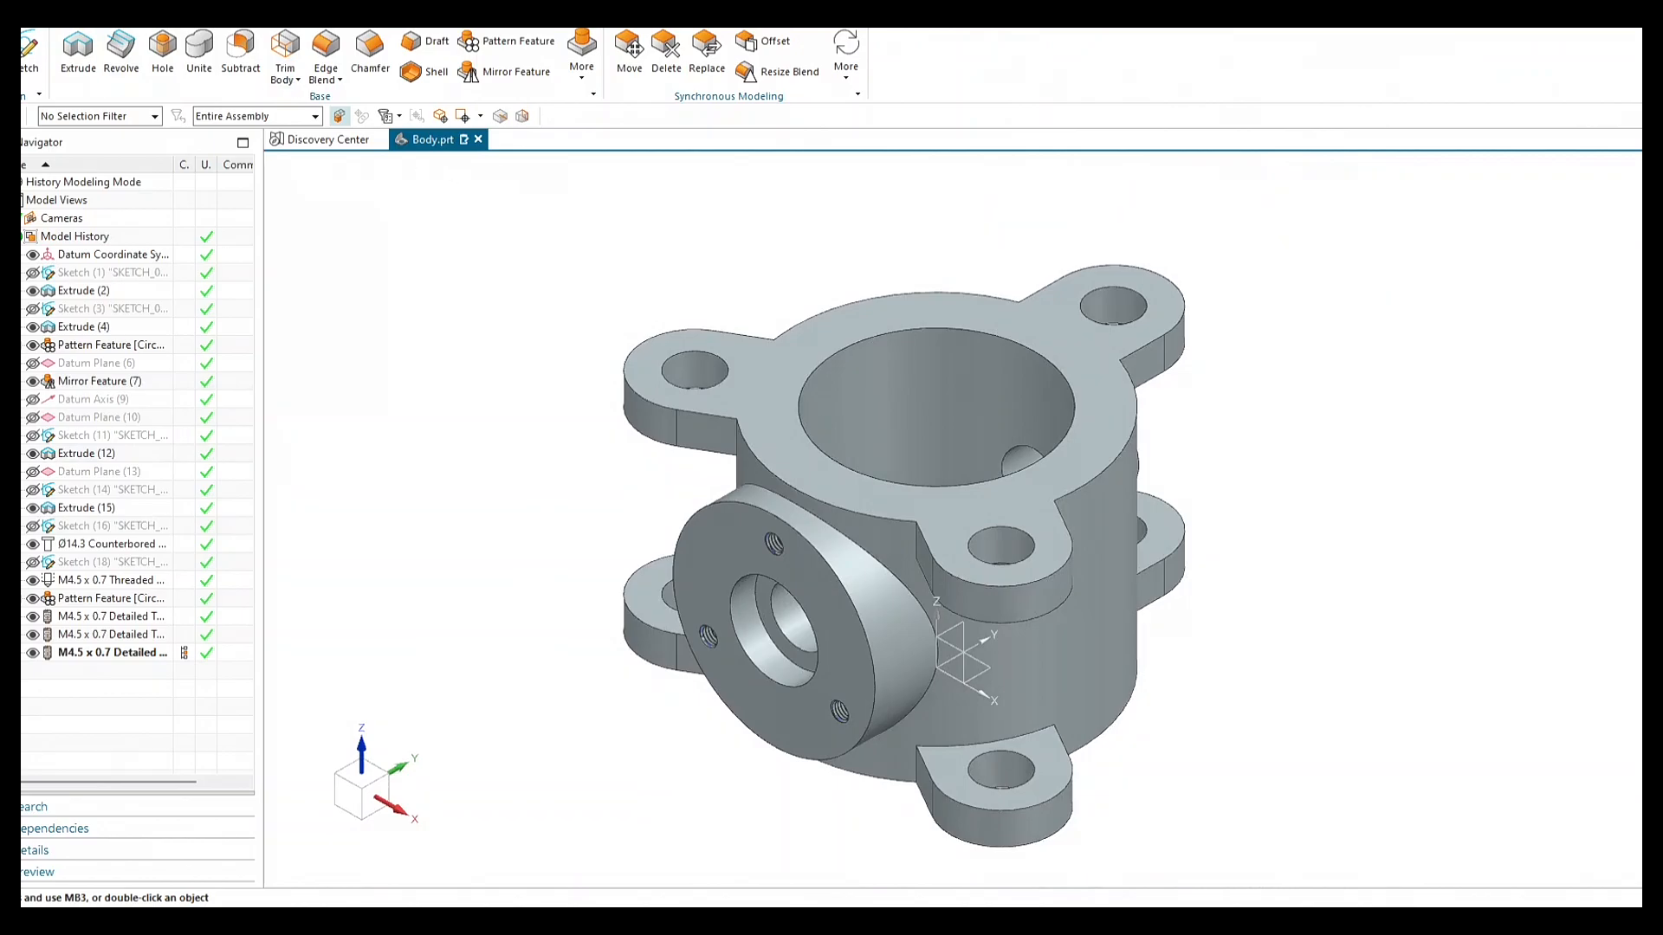
pyautogui.hotkey('ctrl', 's')
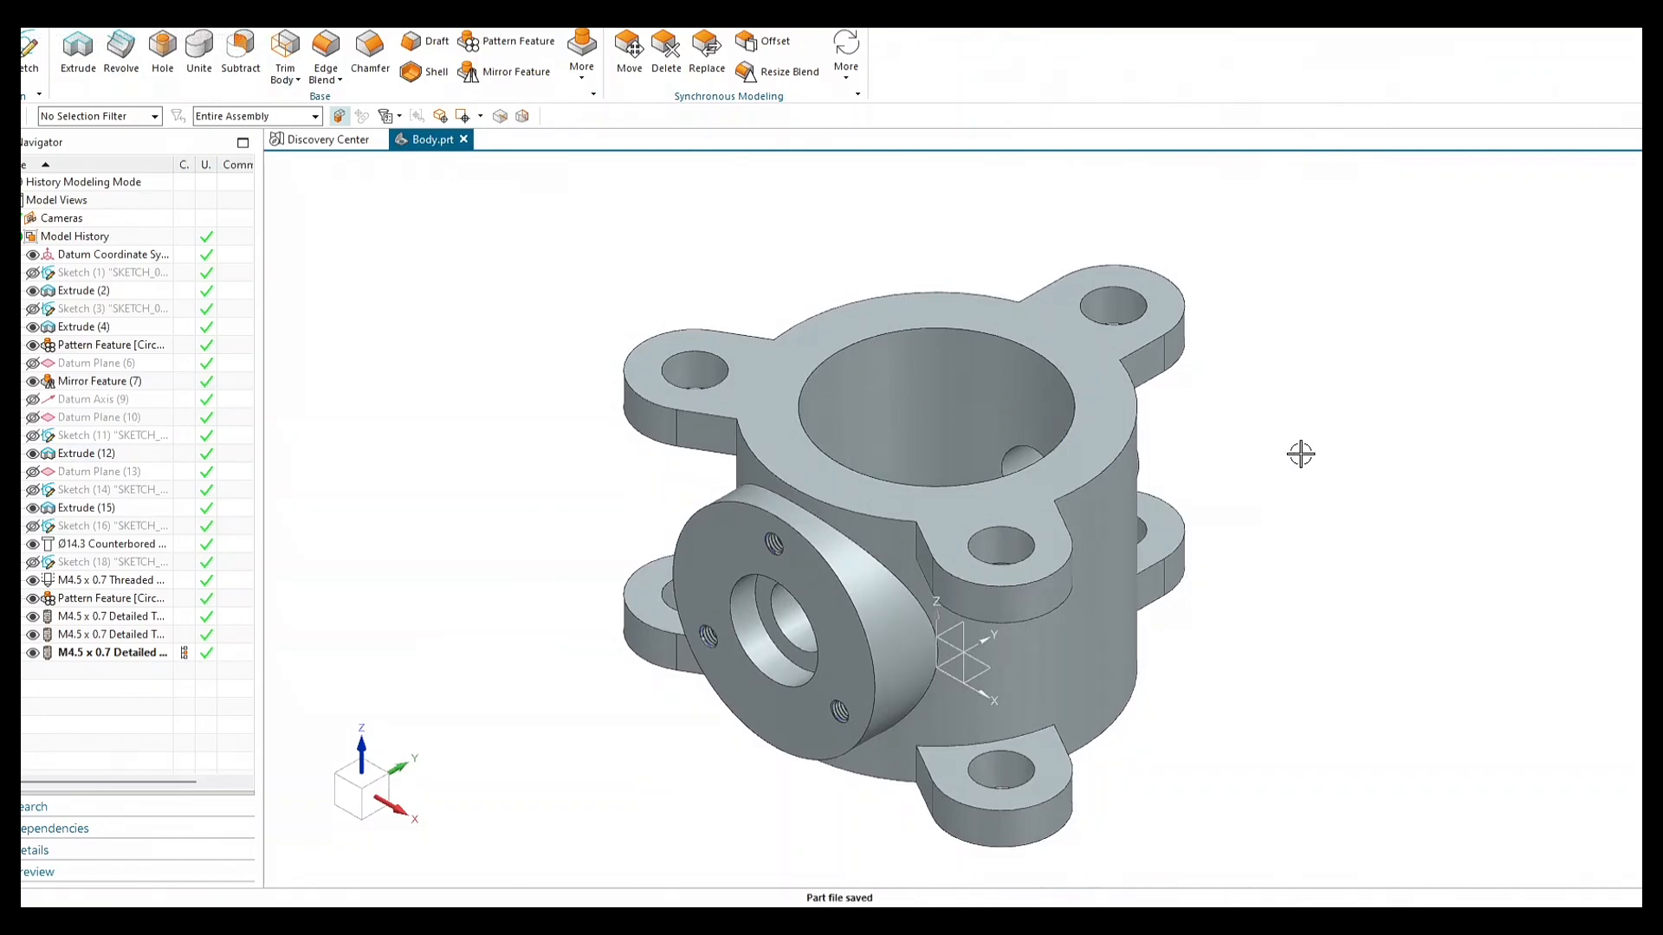